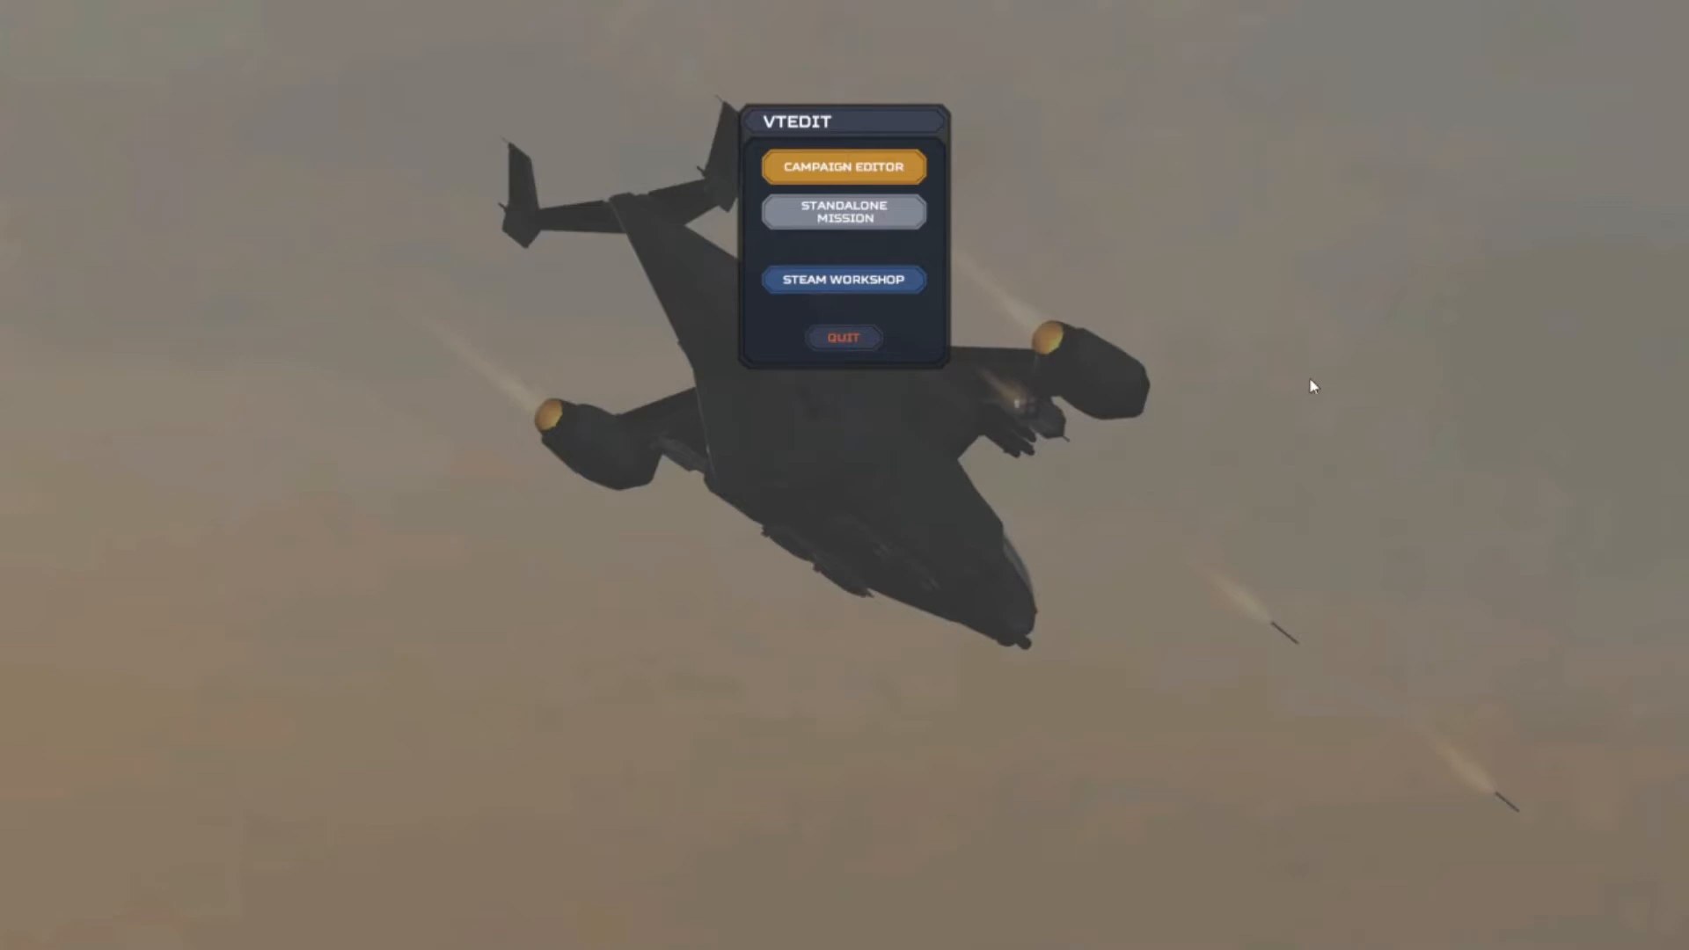
Start a new standalone mission and enter BlueAngel as its file name
click(846, 226)
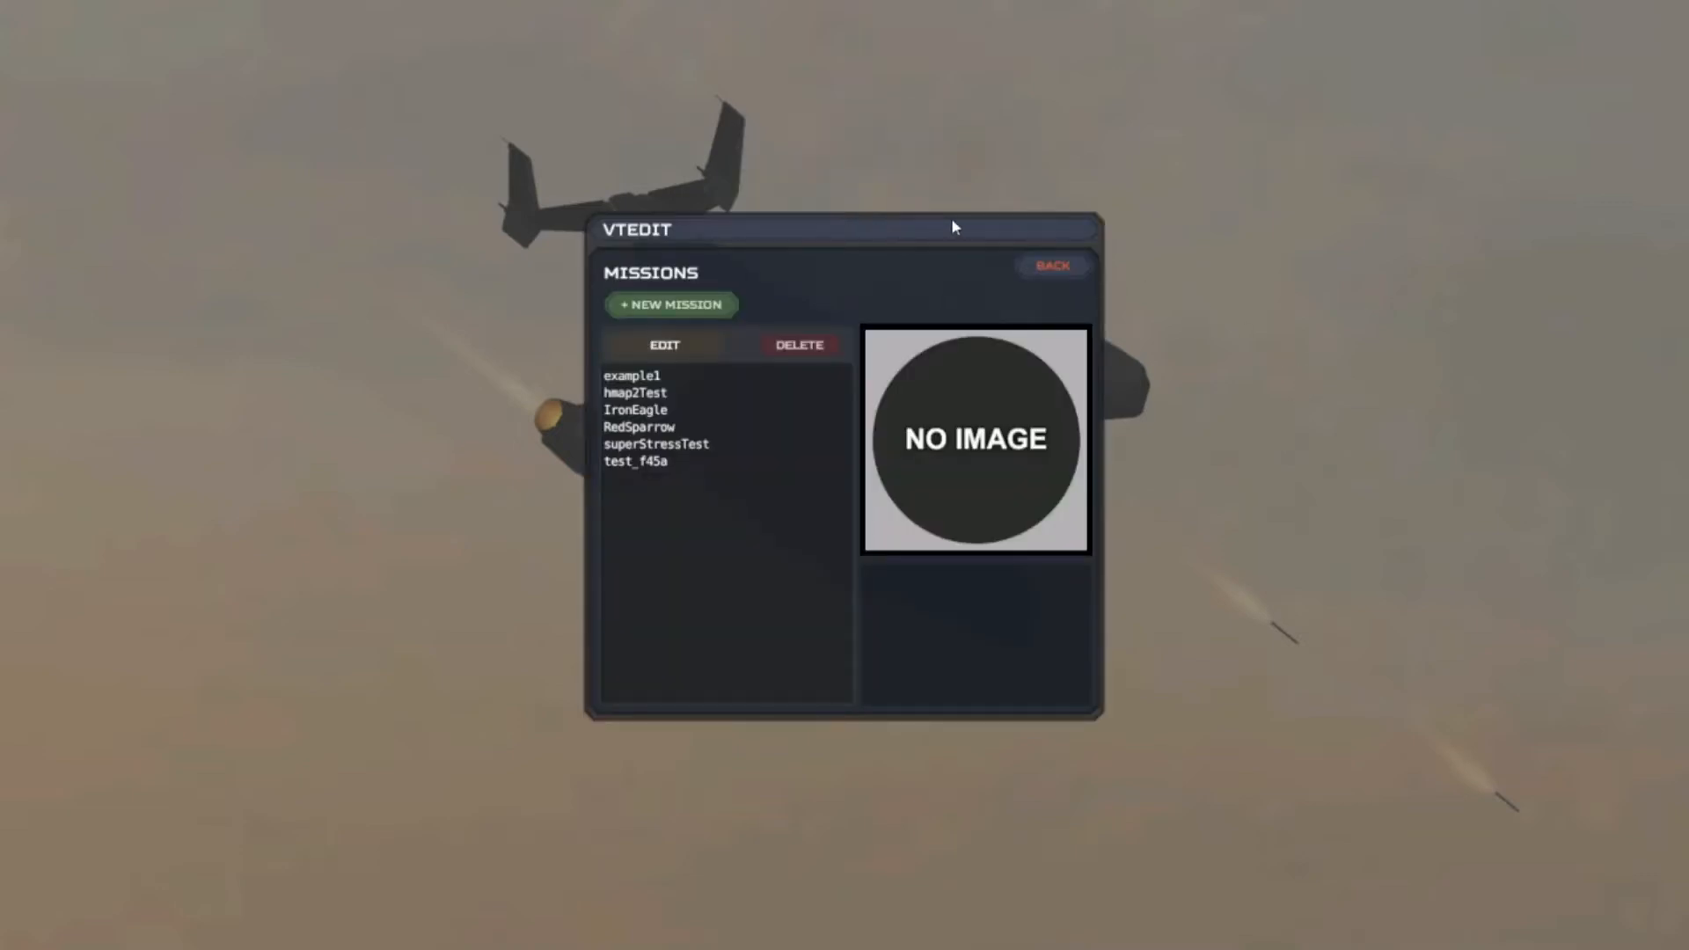
click(666, 307)
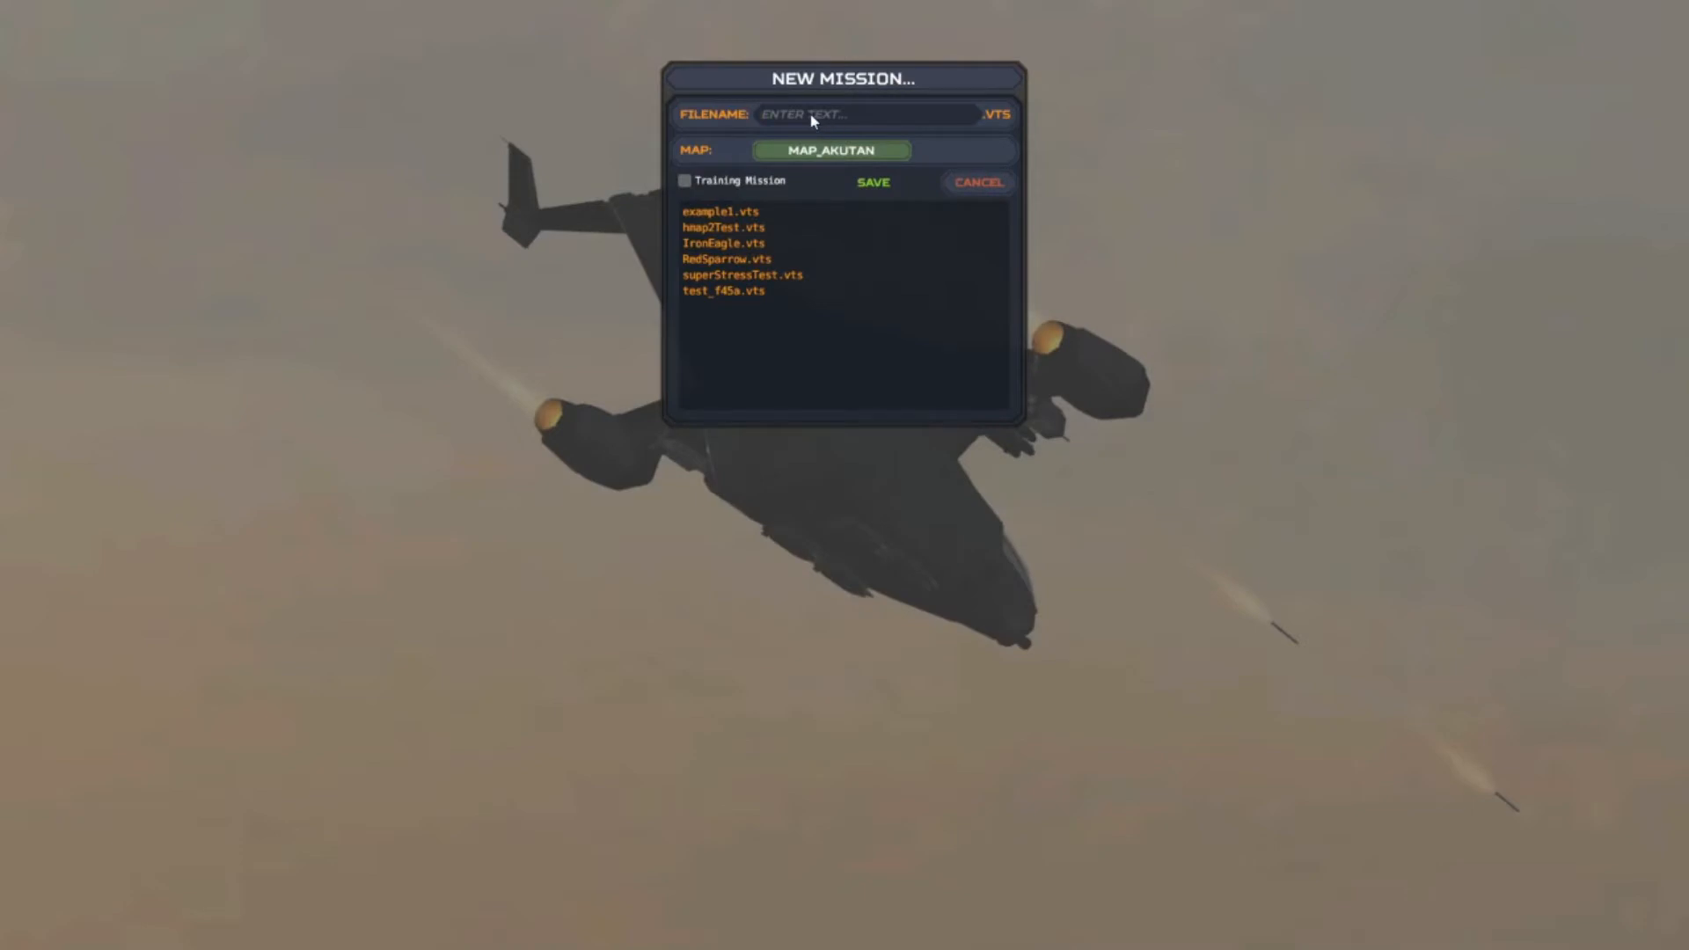
text(Blue)
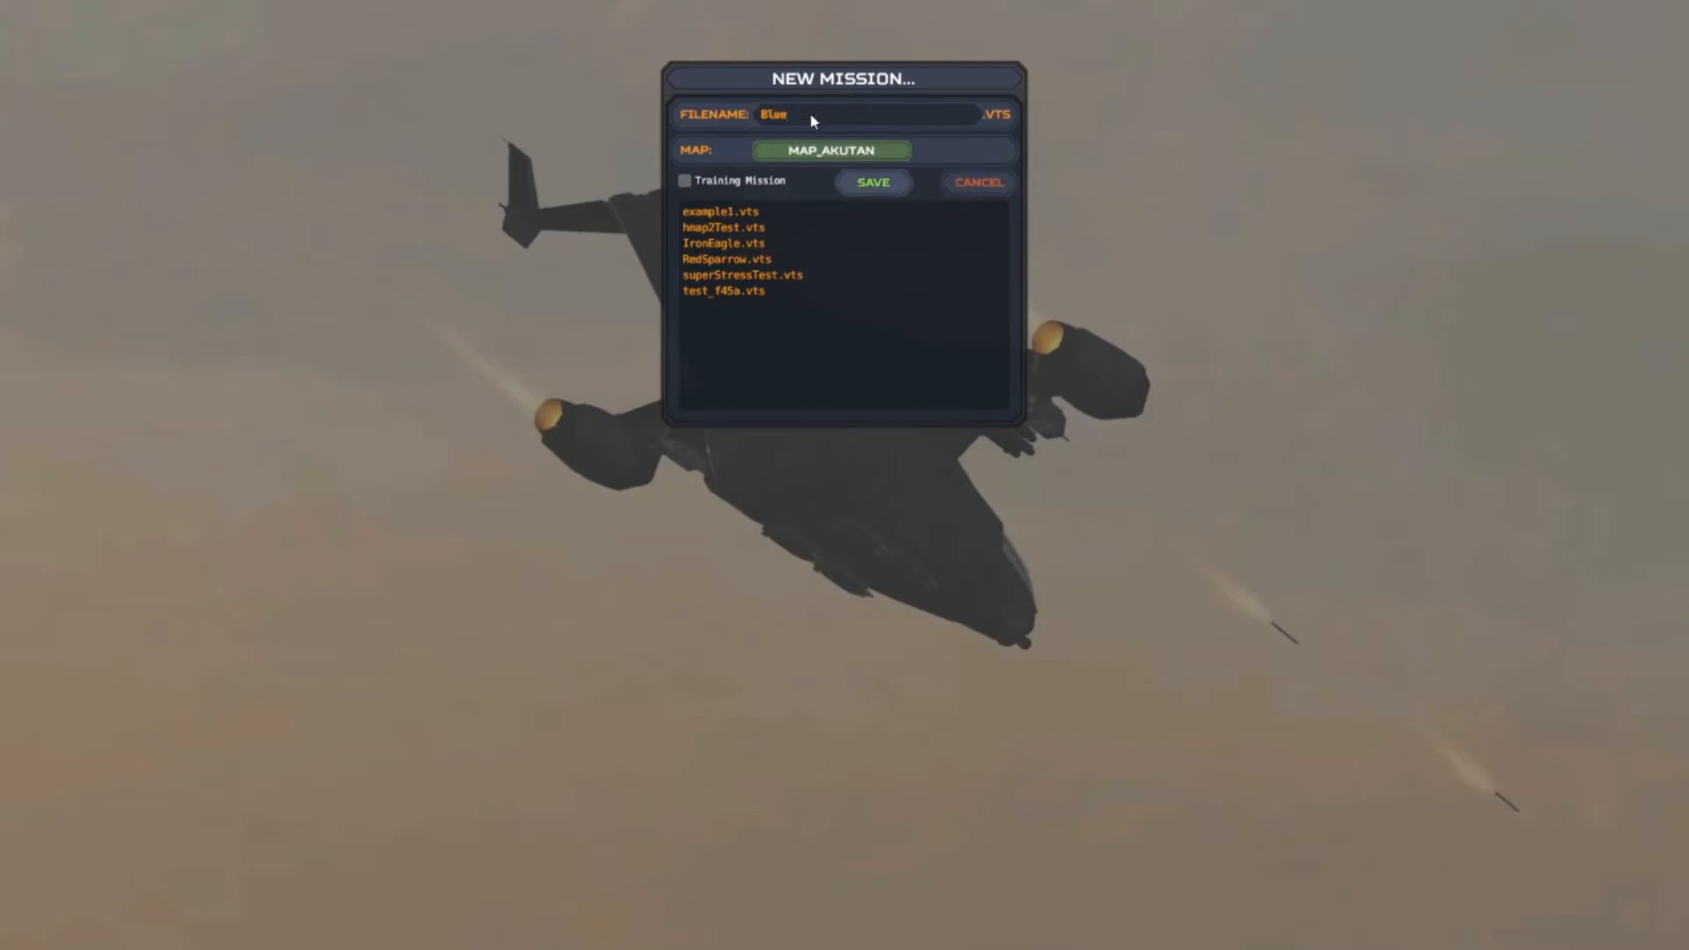
text(Angel)
Preview the mission maps The Island, afMtnsHills, appa2 and appa3, and look through the remaining maps down to the Steam Workshop ones
click(848, 158)
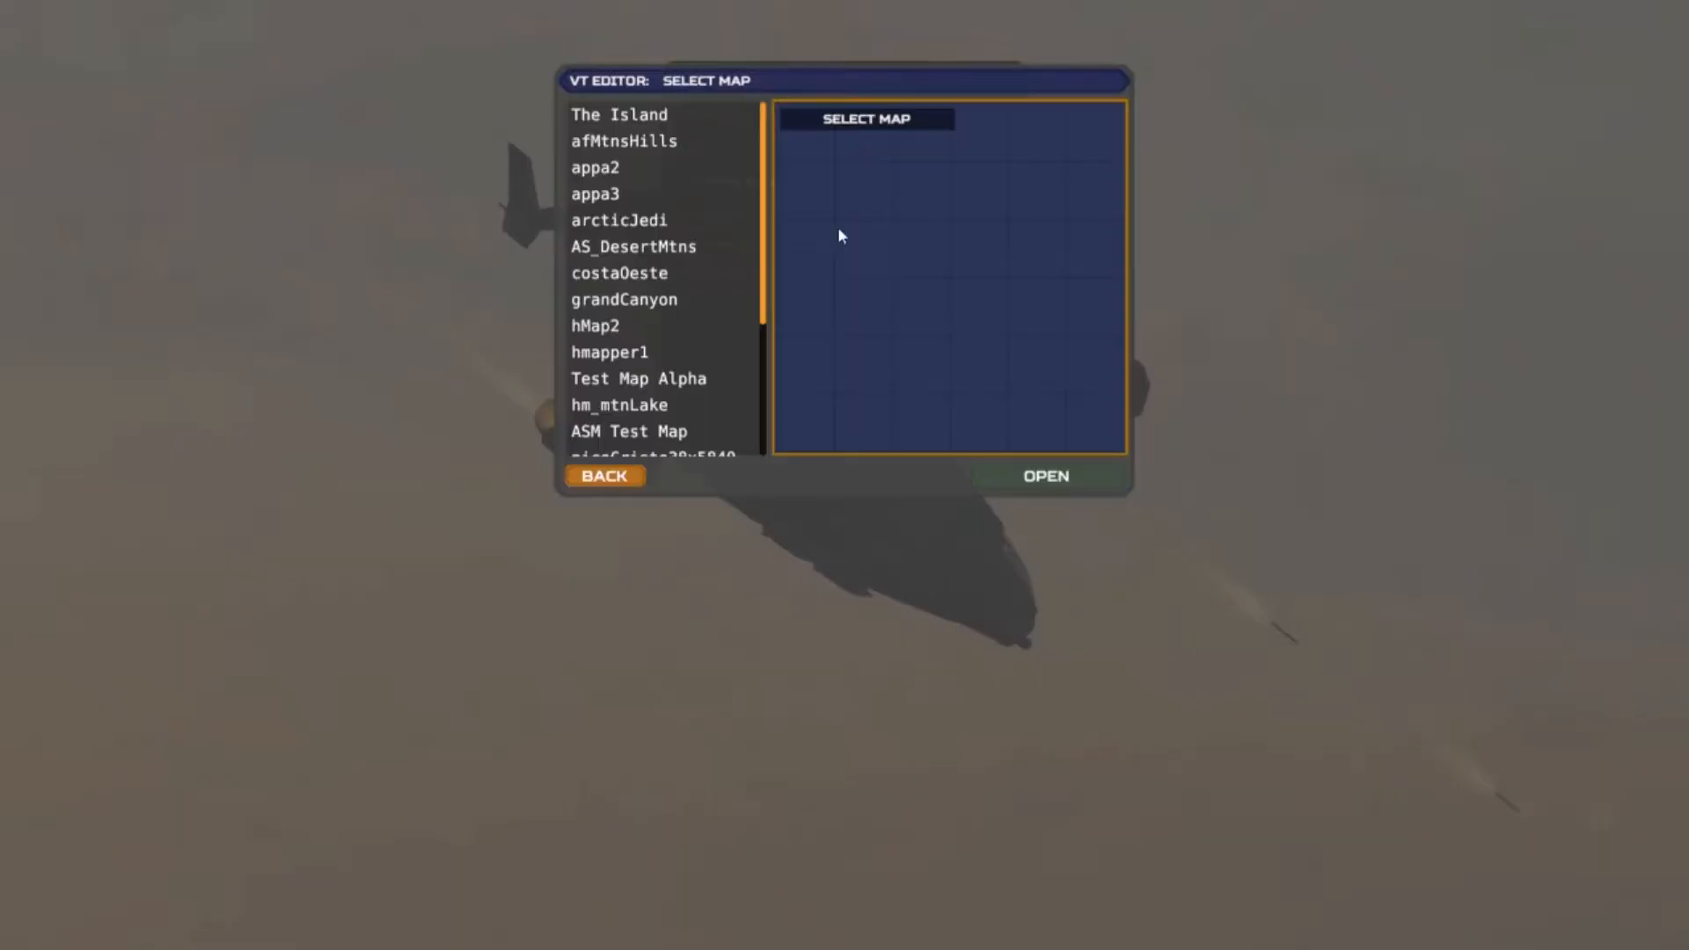
click(613, 120)
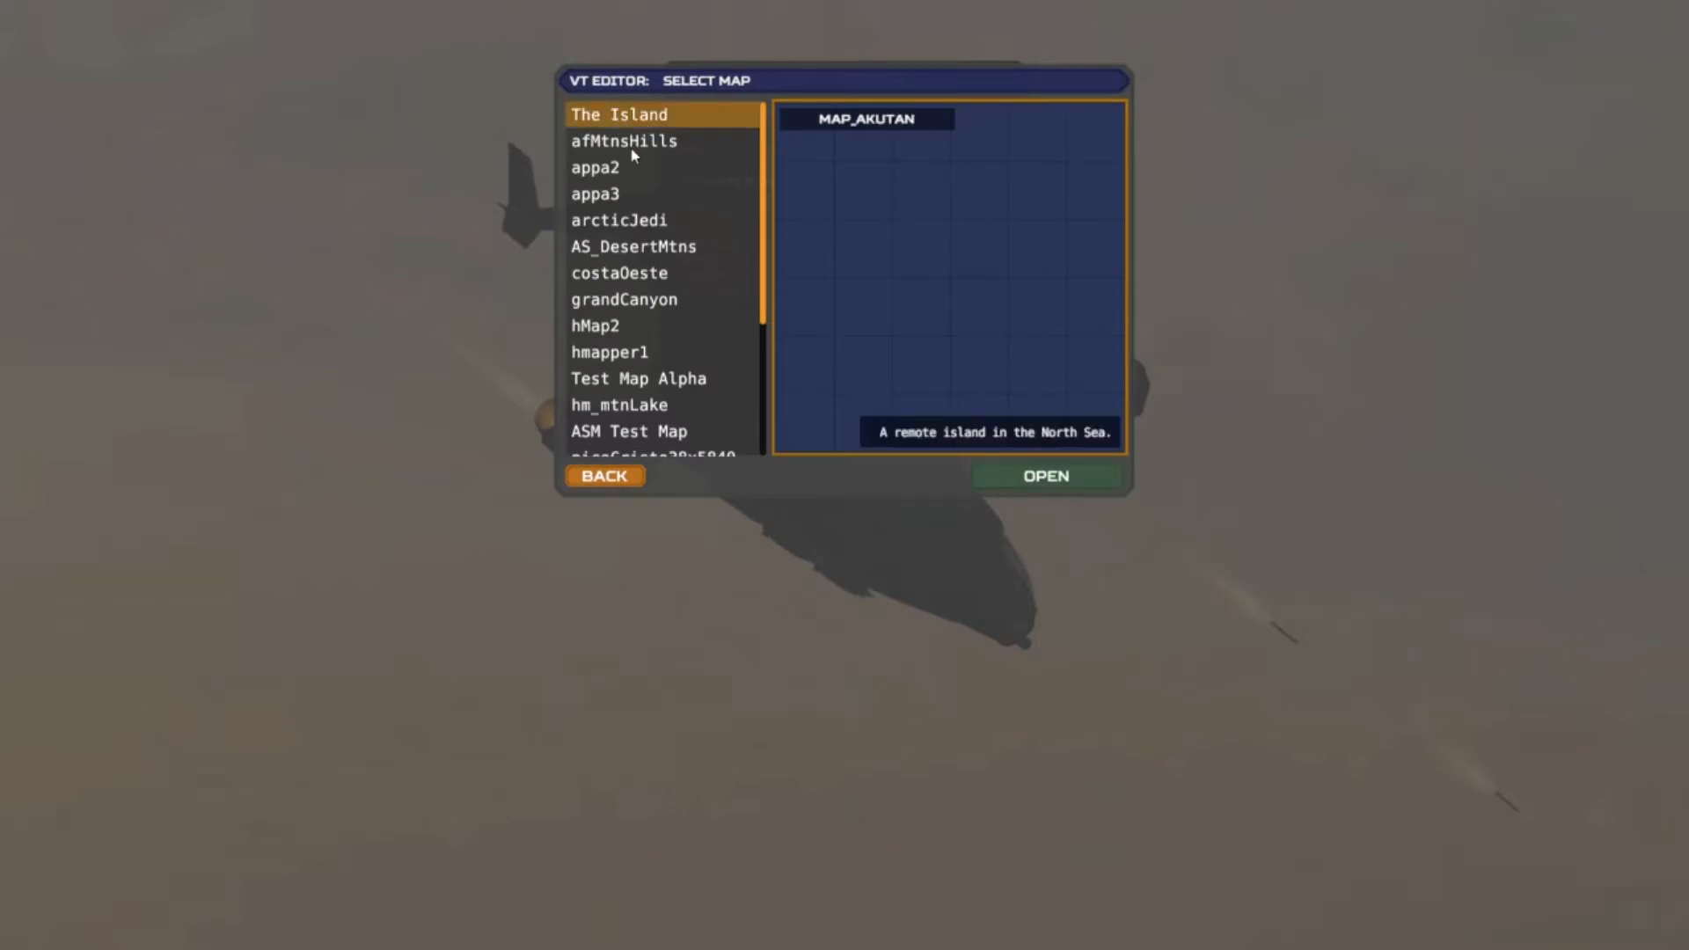
click(632, 144)
click(625, 169)
click(621, 194)
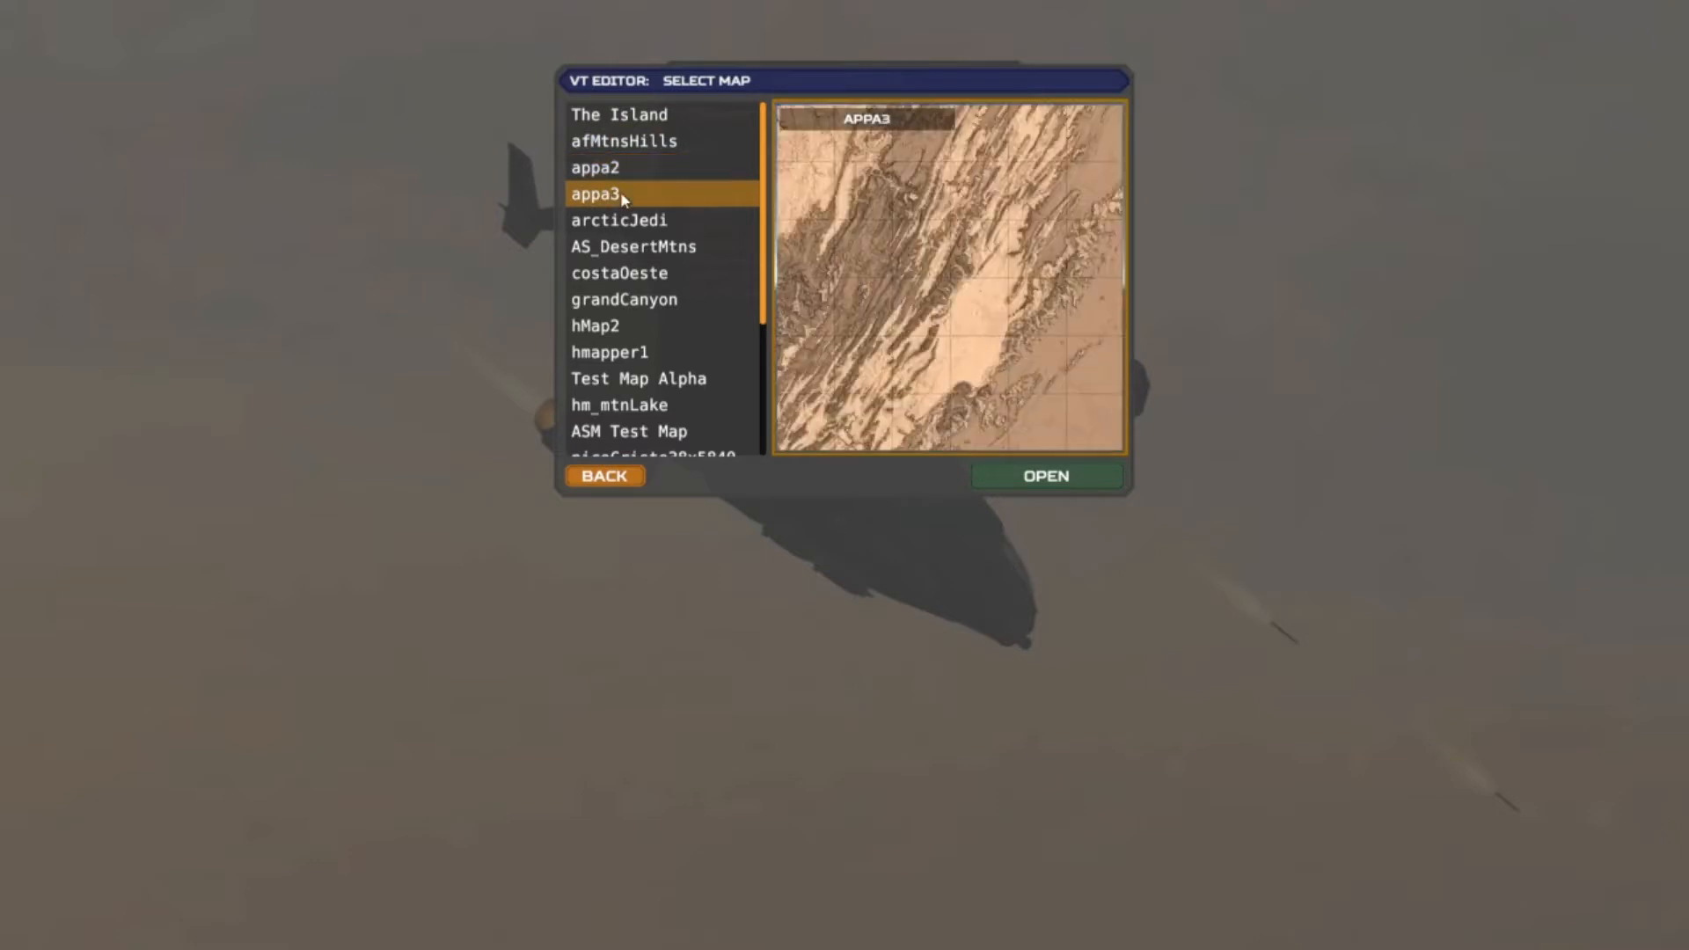
scroll(620, 191, down, 2)
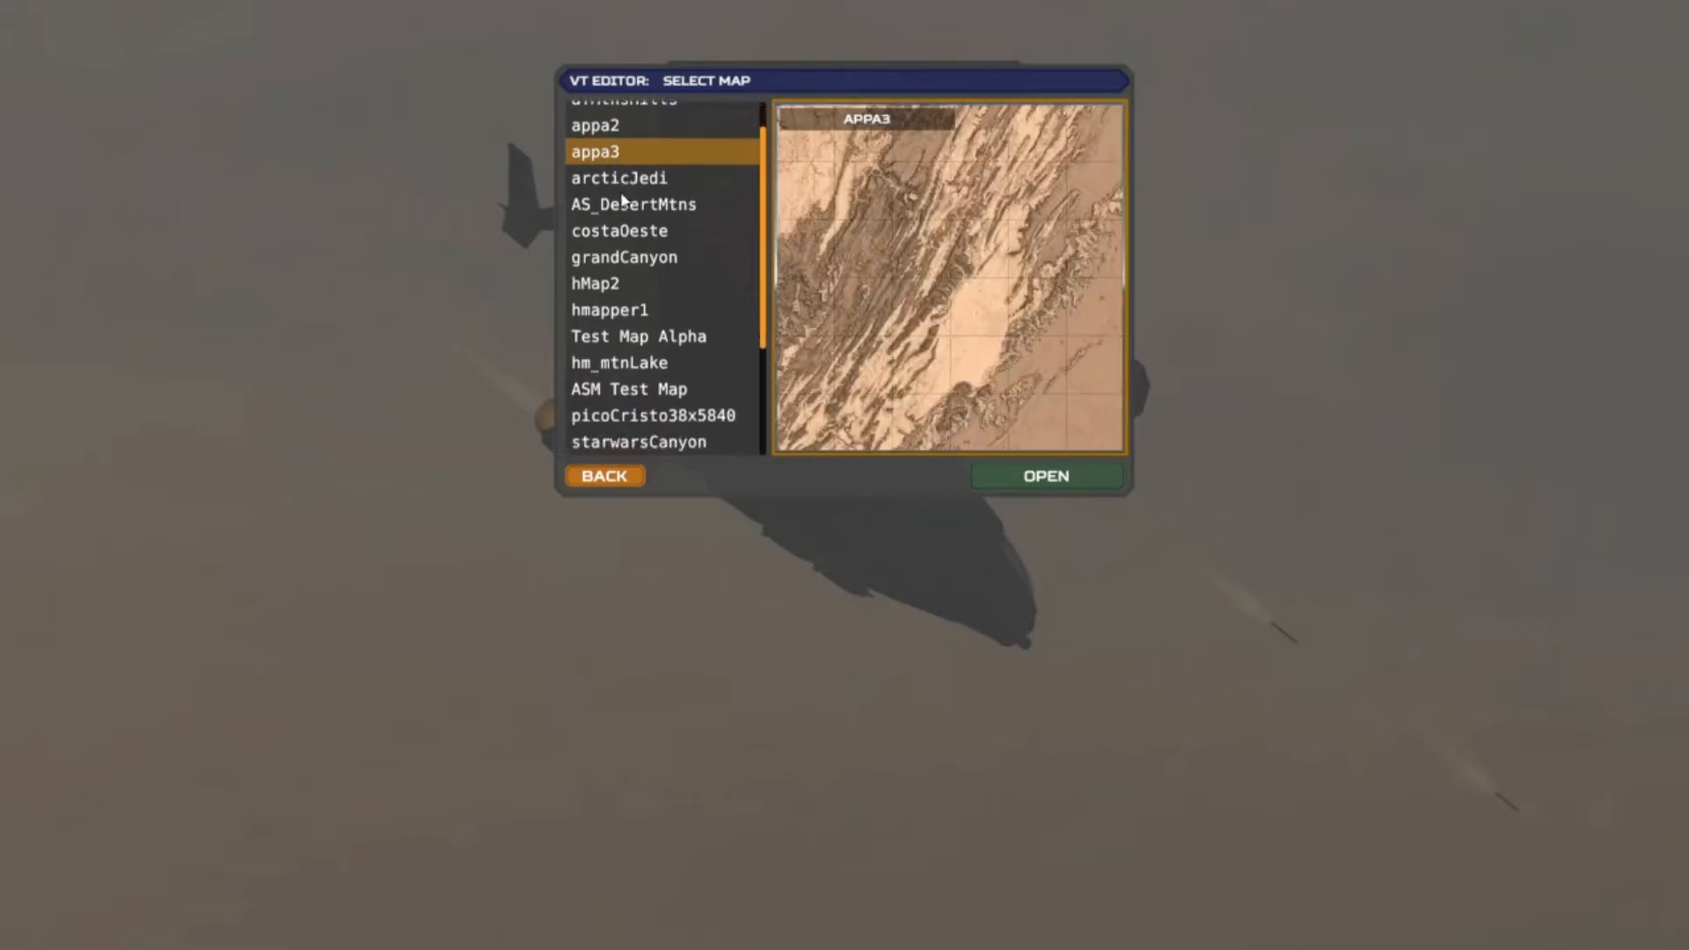
scroll(621, 197, down, 4)
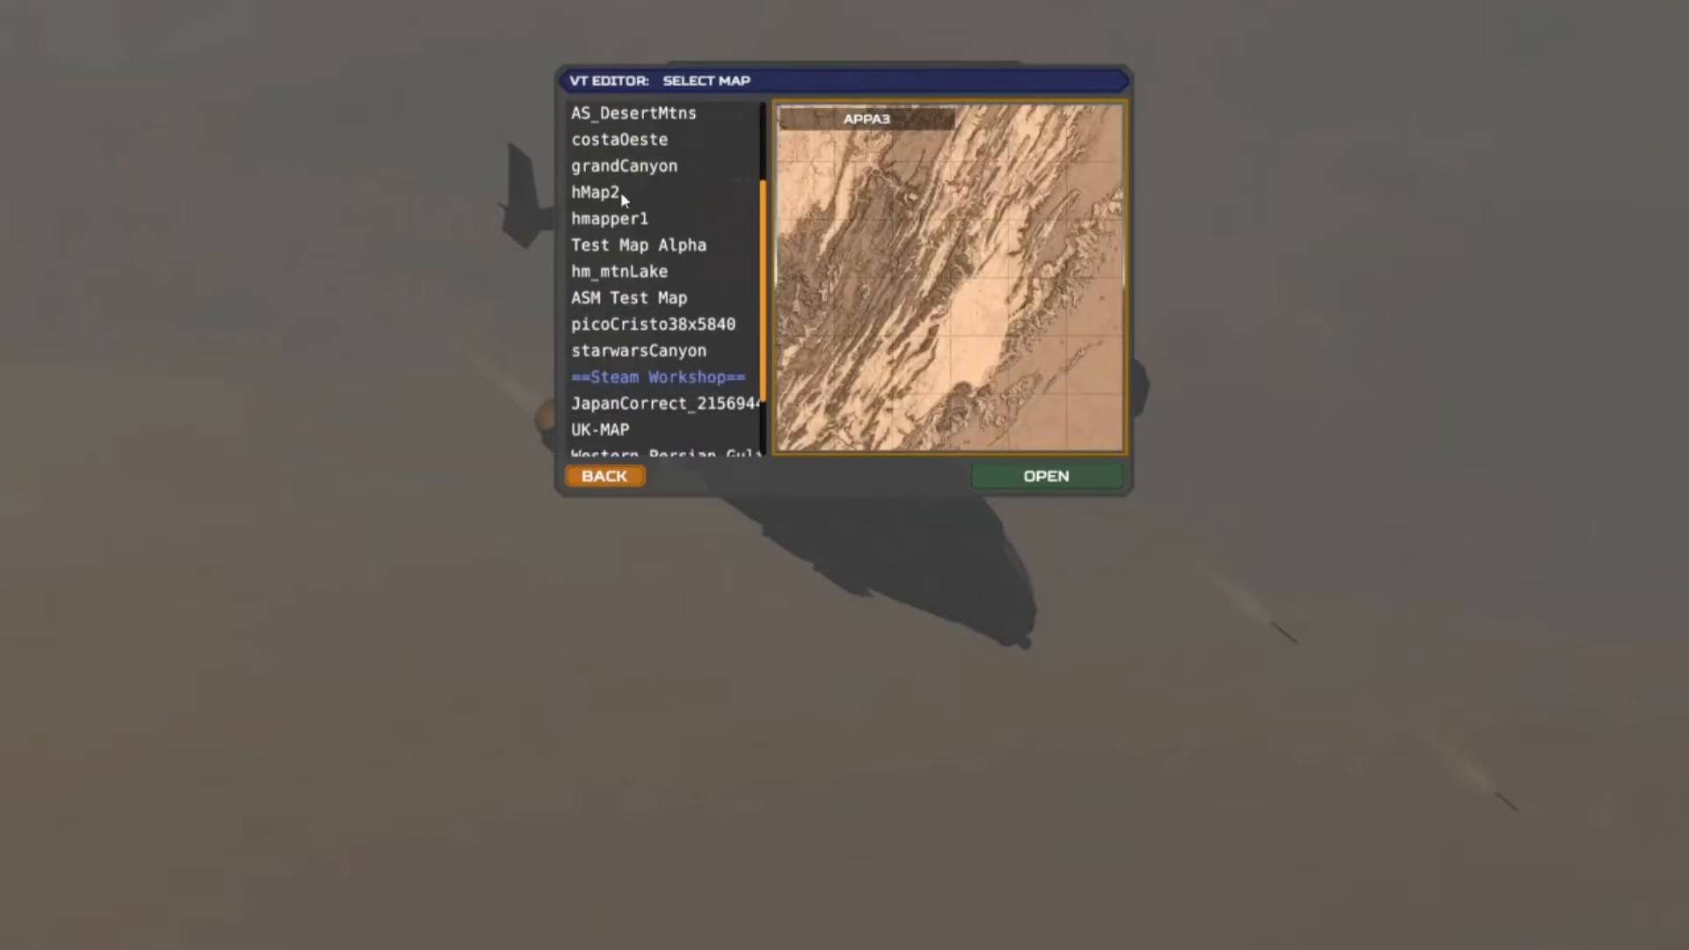
scroll(622, 199, down, 3)
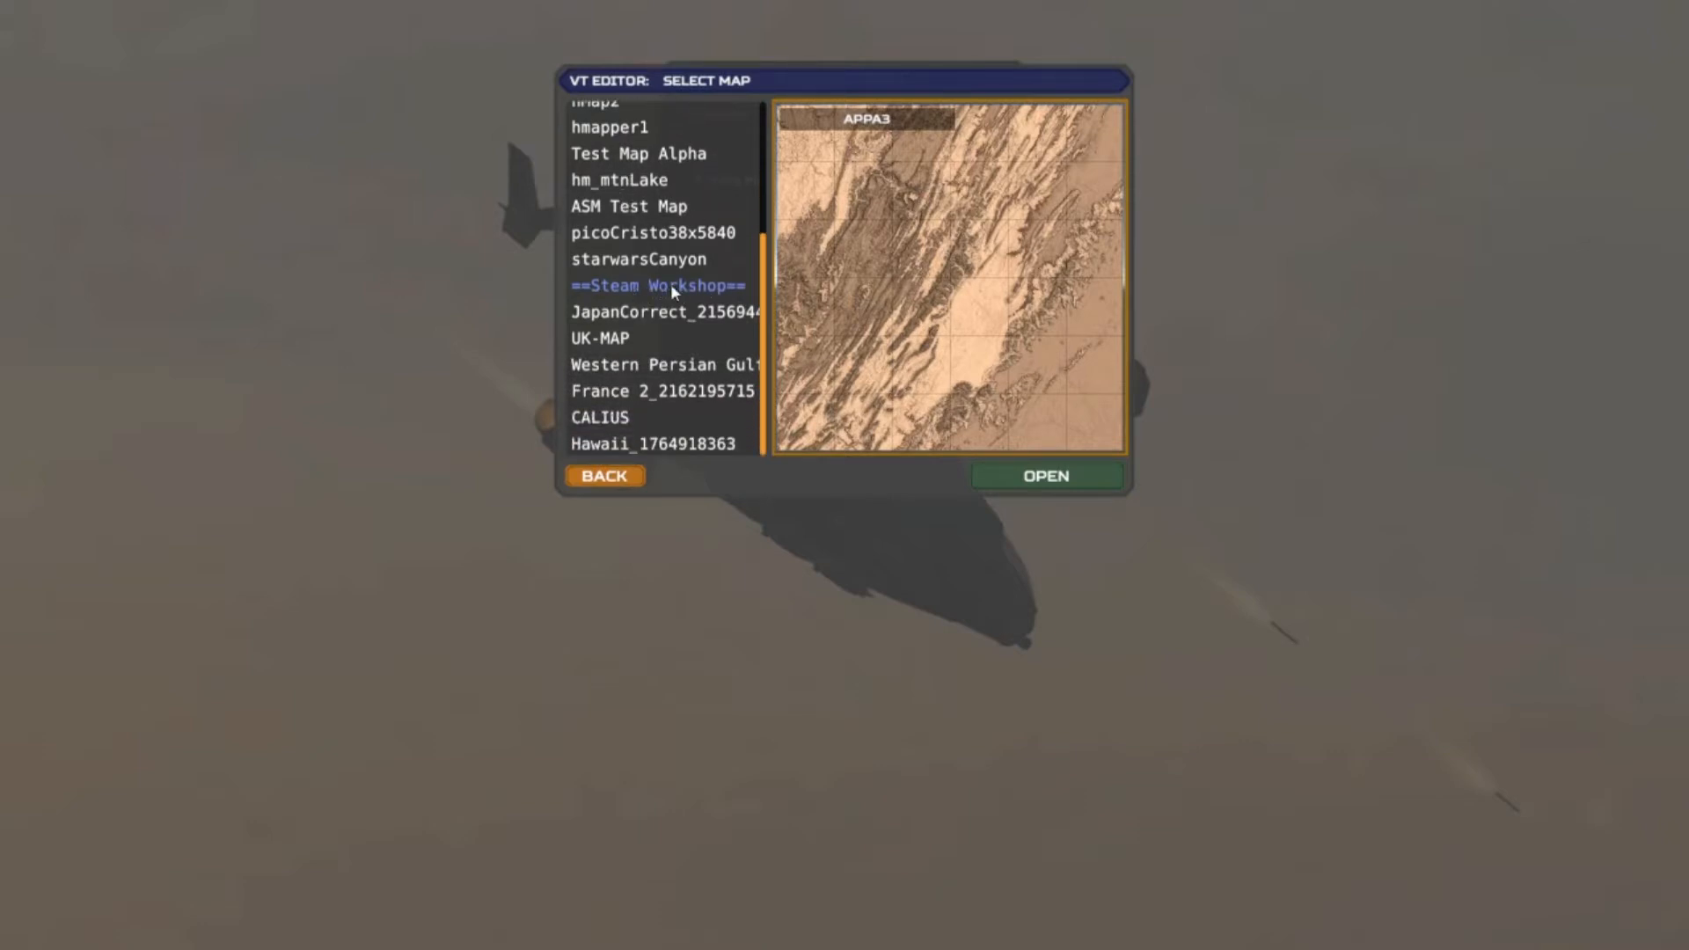
Compare the previews of the Steam Workshop maps: JapanCorrect, UK-MAP, Western Persian Gulf, France 2, CALIUS and Hawaii
click(594, 319)
click(603, 343)
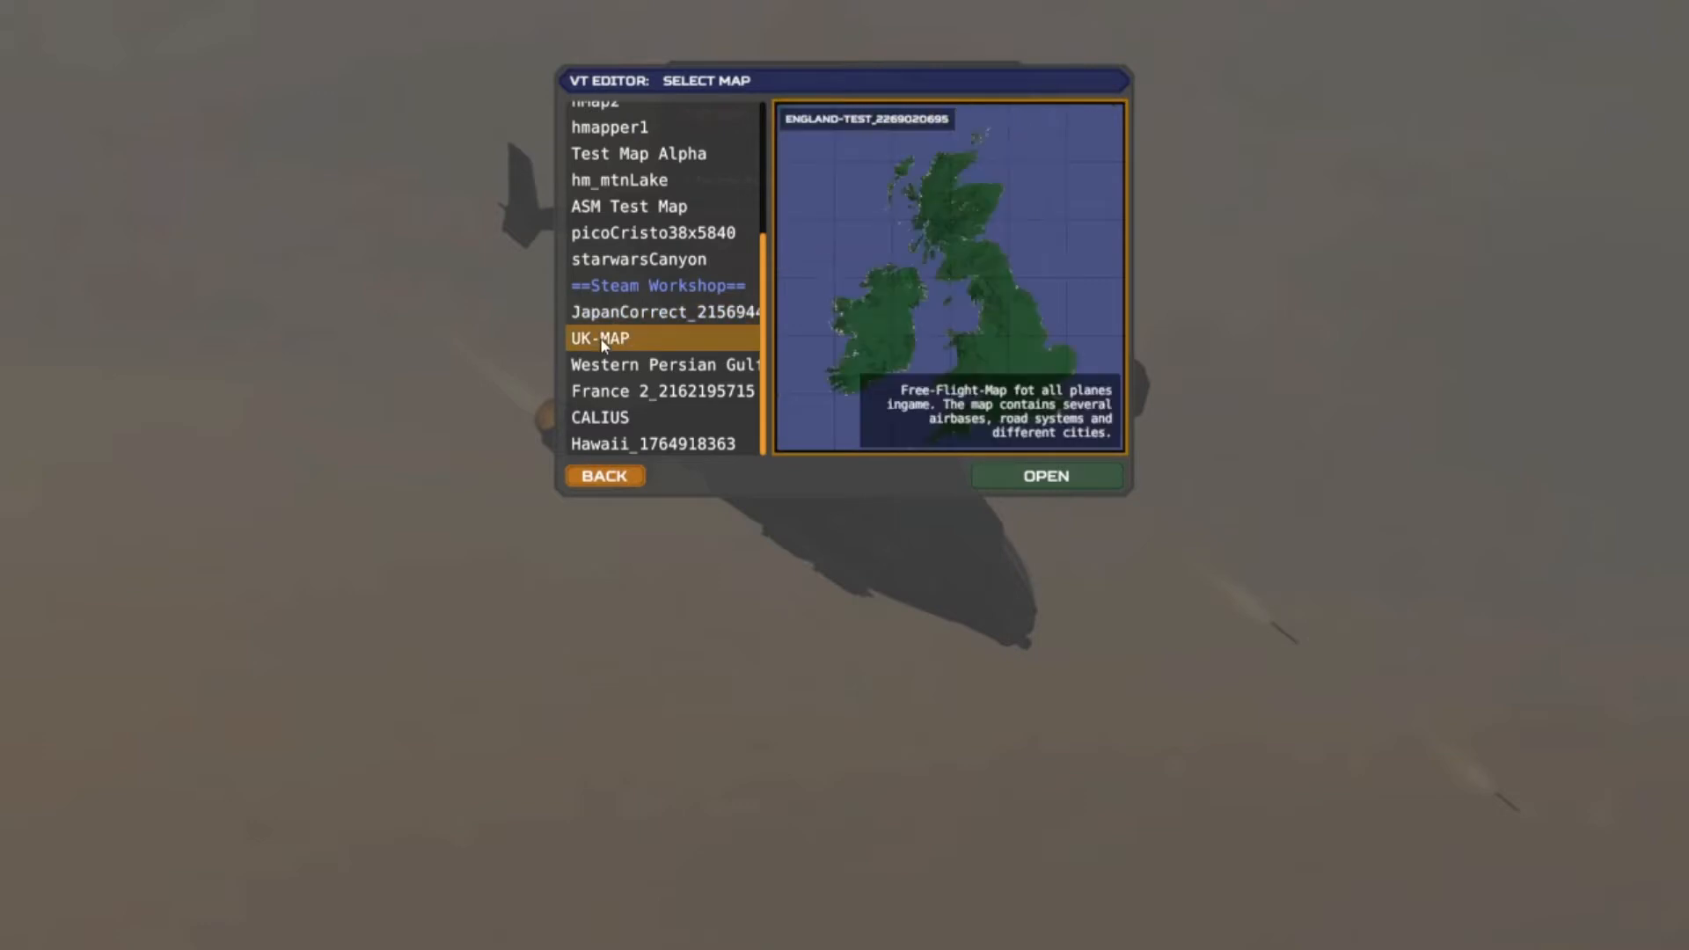
click(606, 373)
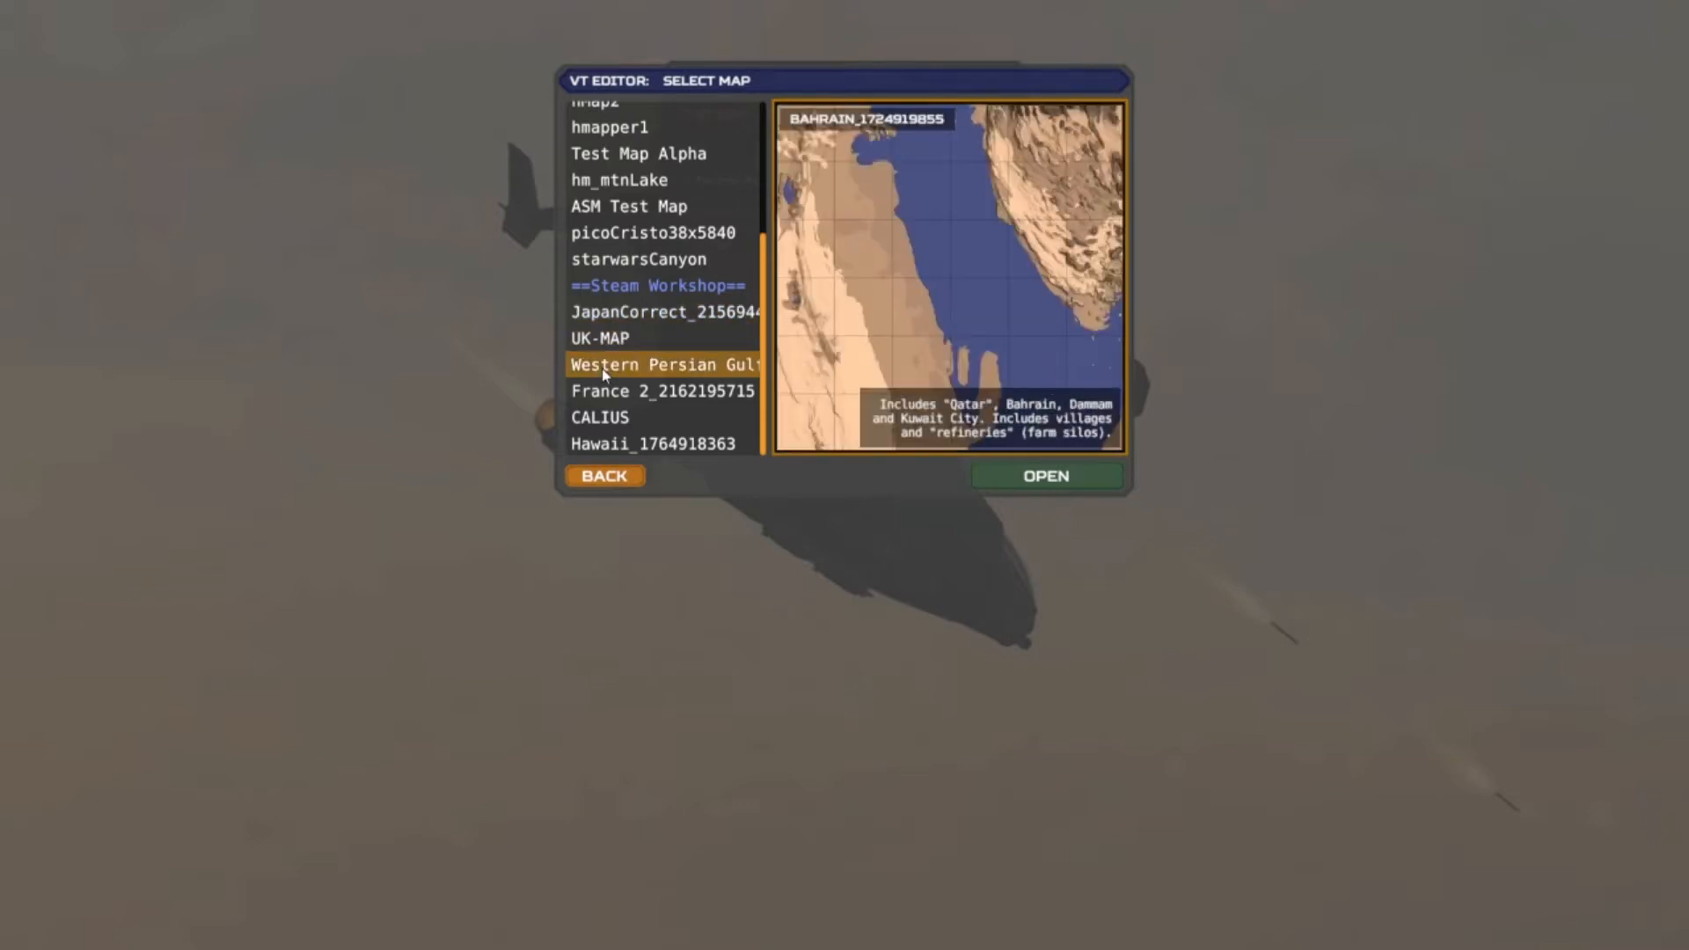
click(643, 395)
click(615, 423)
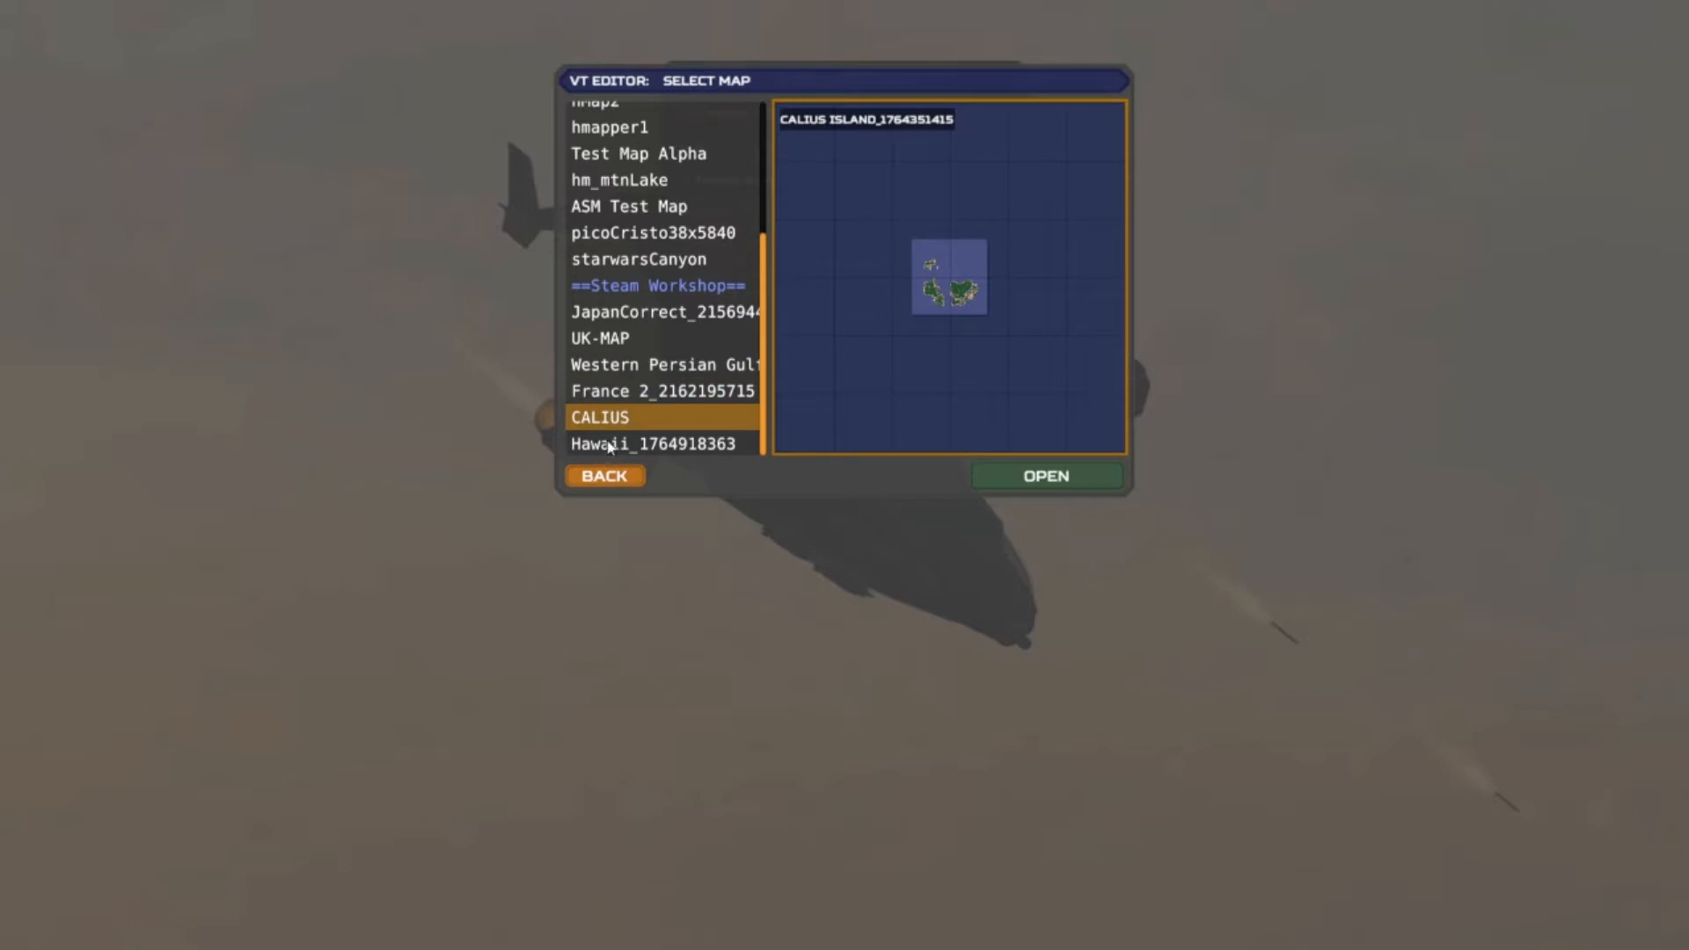
click(608, 445)
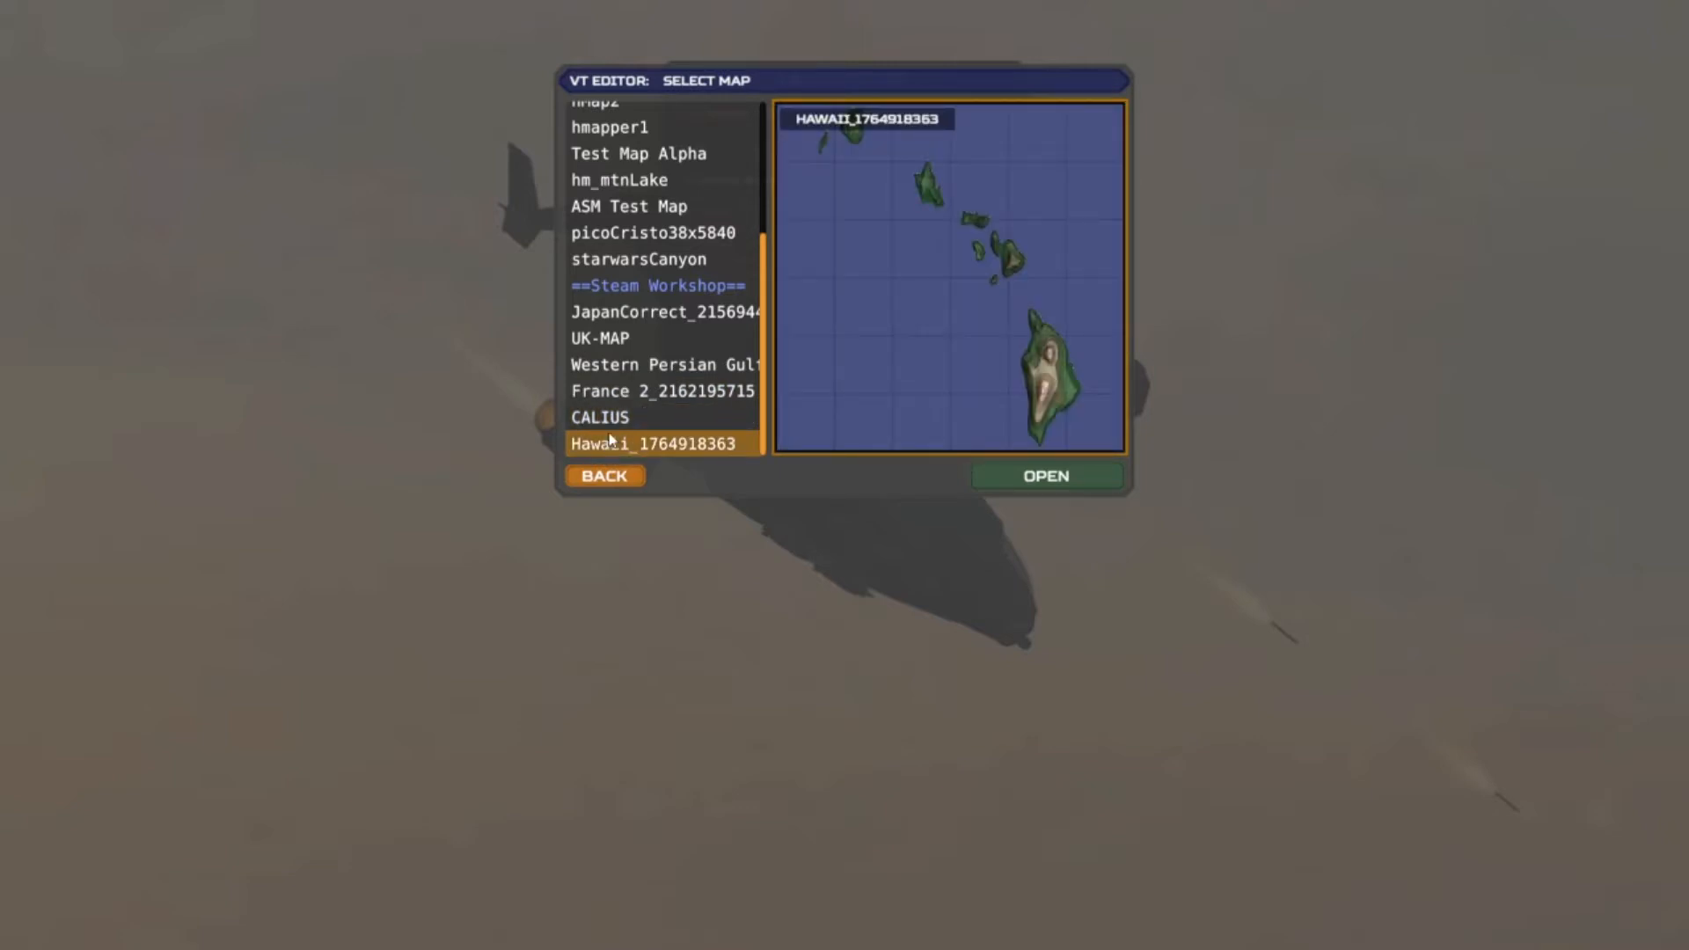
click(607, 316)
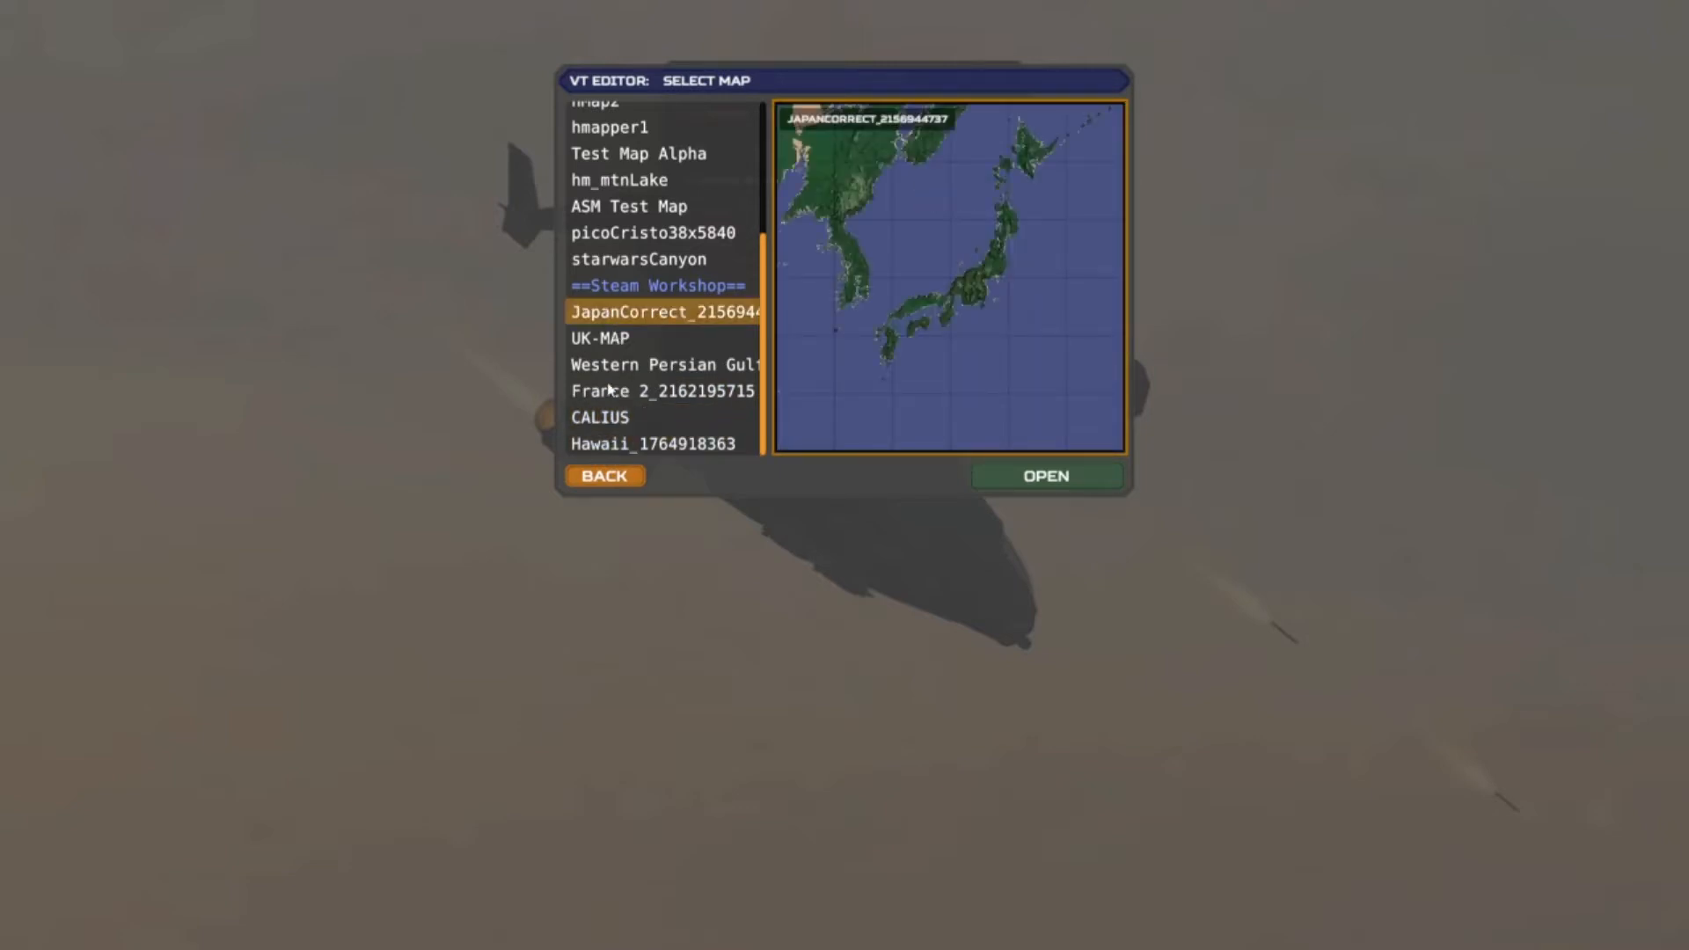
click(607, 393)
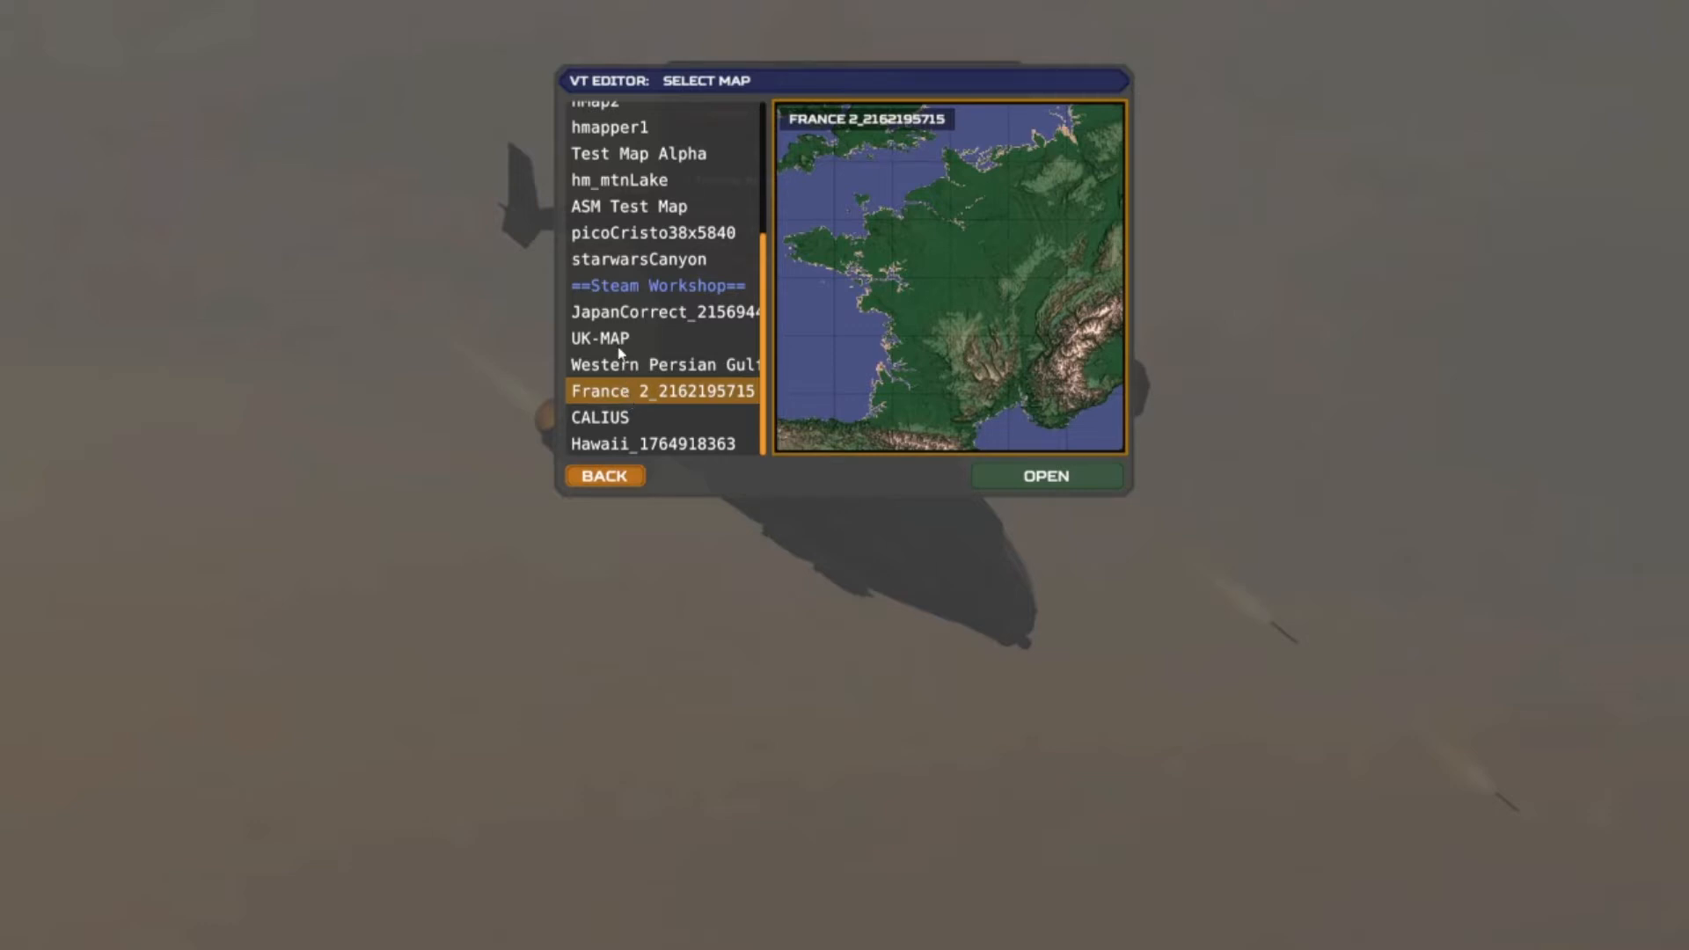
click(613, 323)
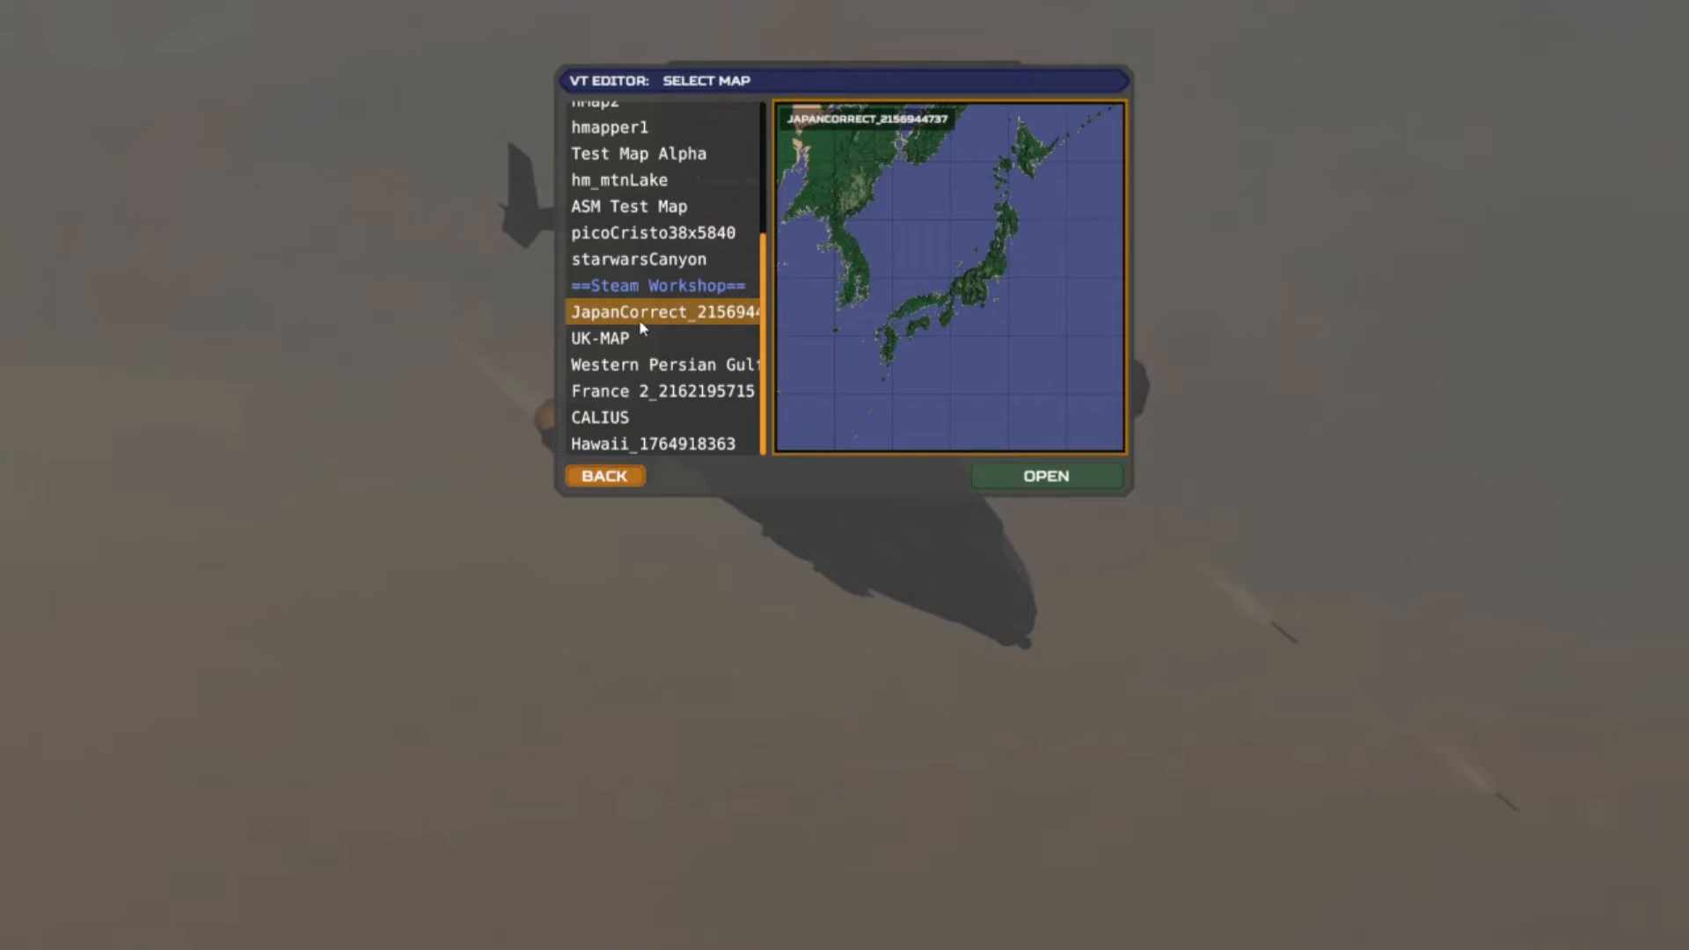
click(617, 396)
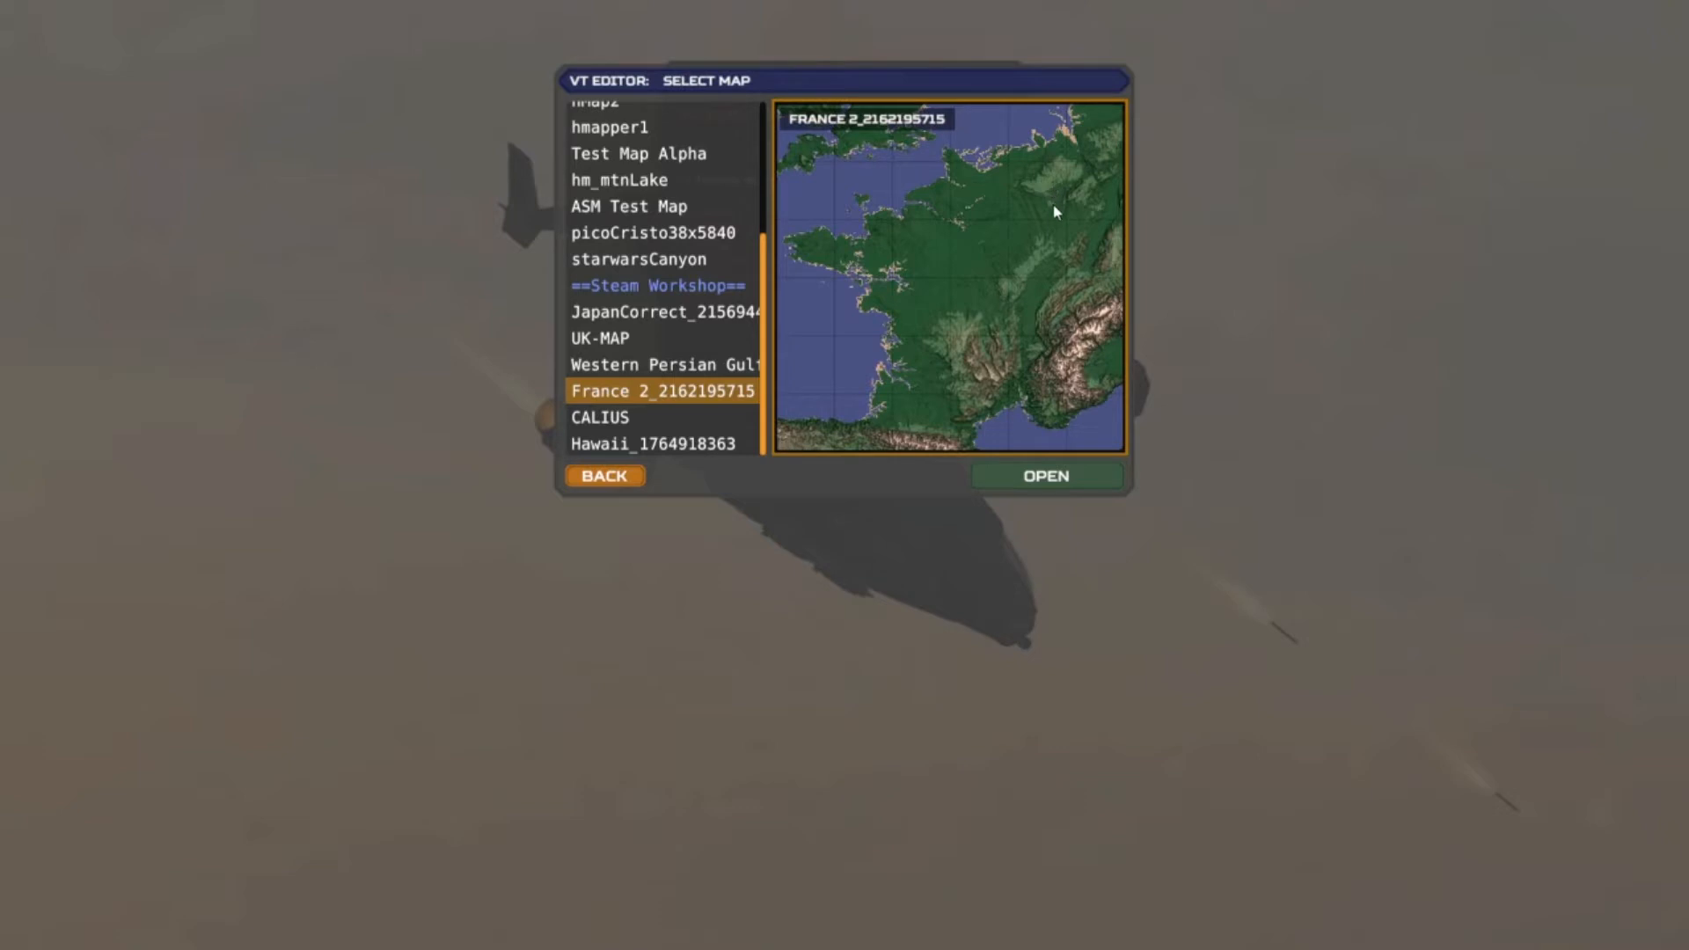
Choose the CALIUS workshop map for the mission and save the new mission
click(605, 419)
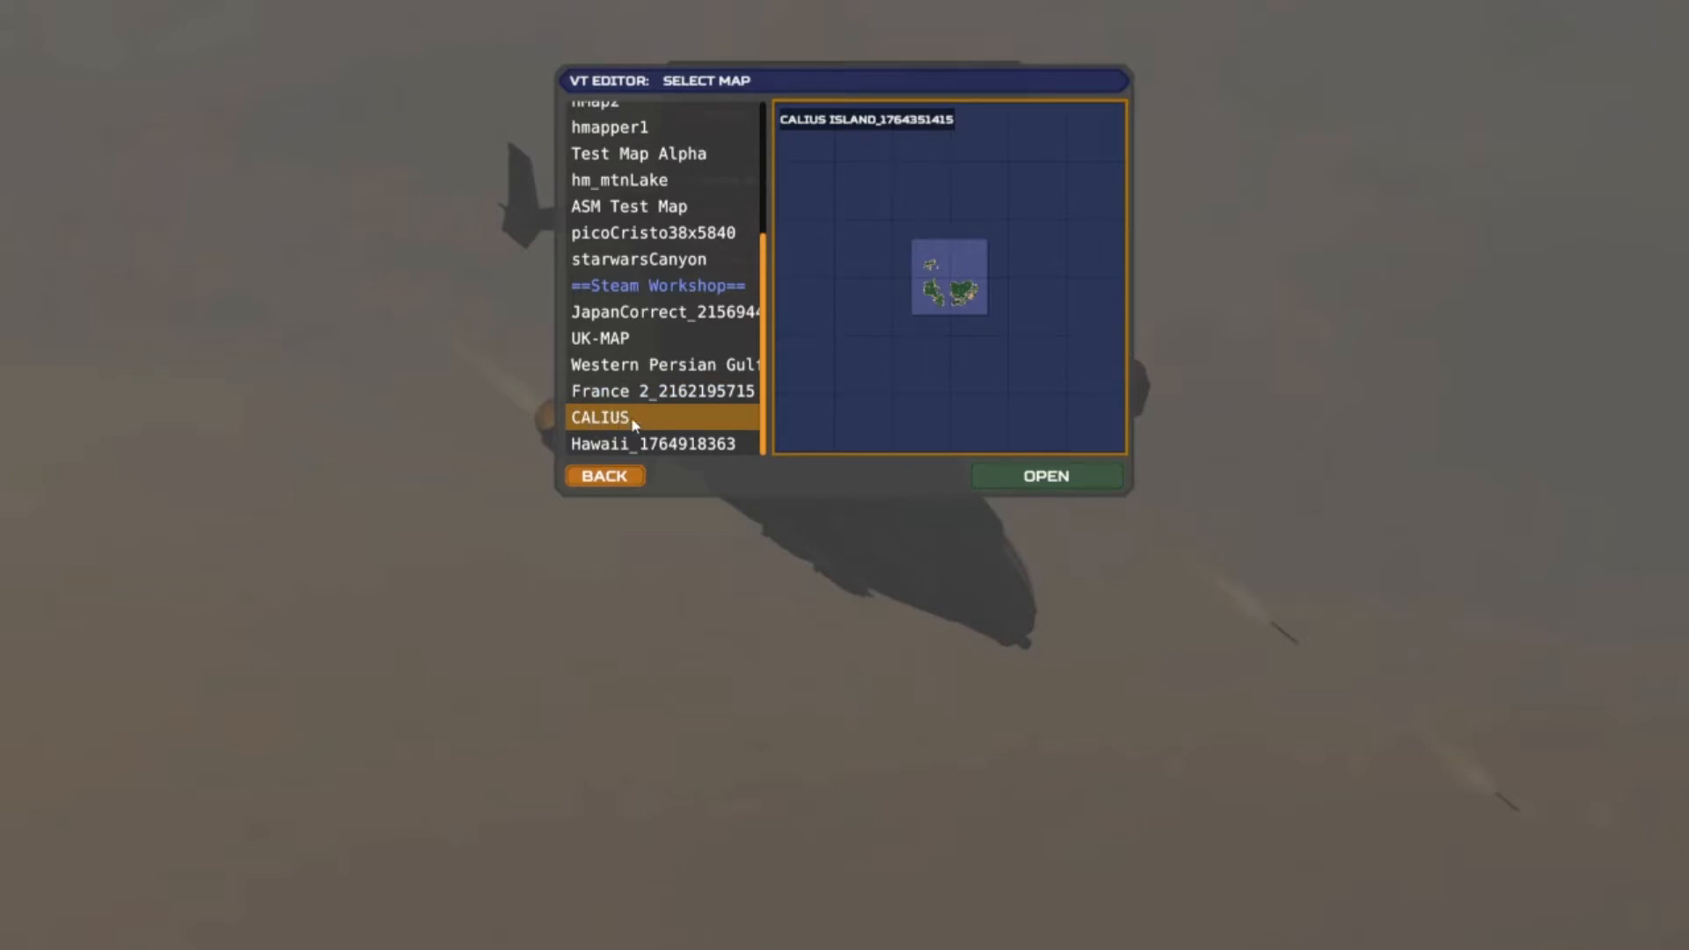
click(1045, 479)
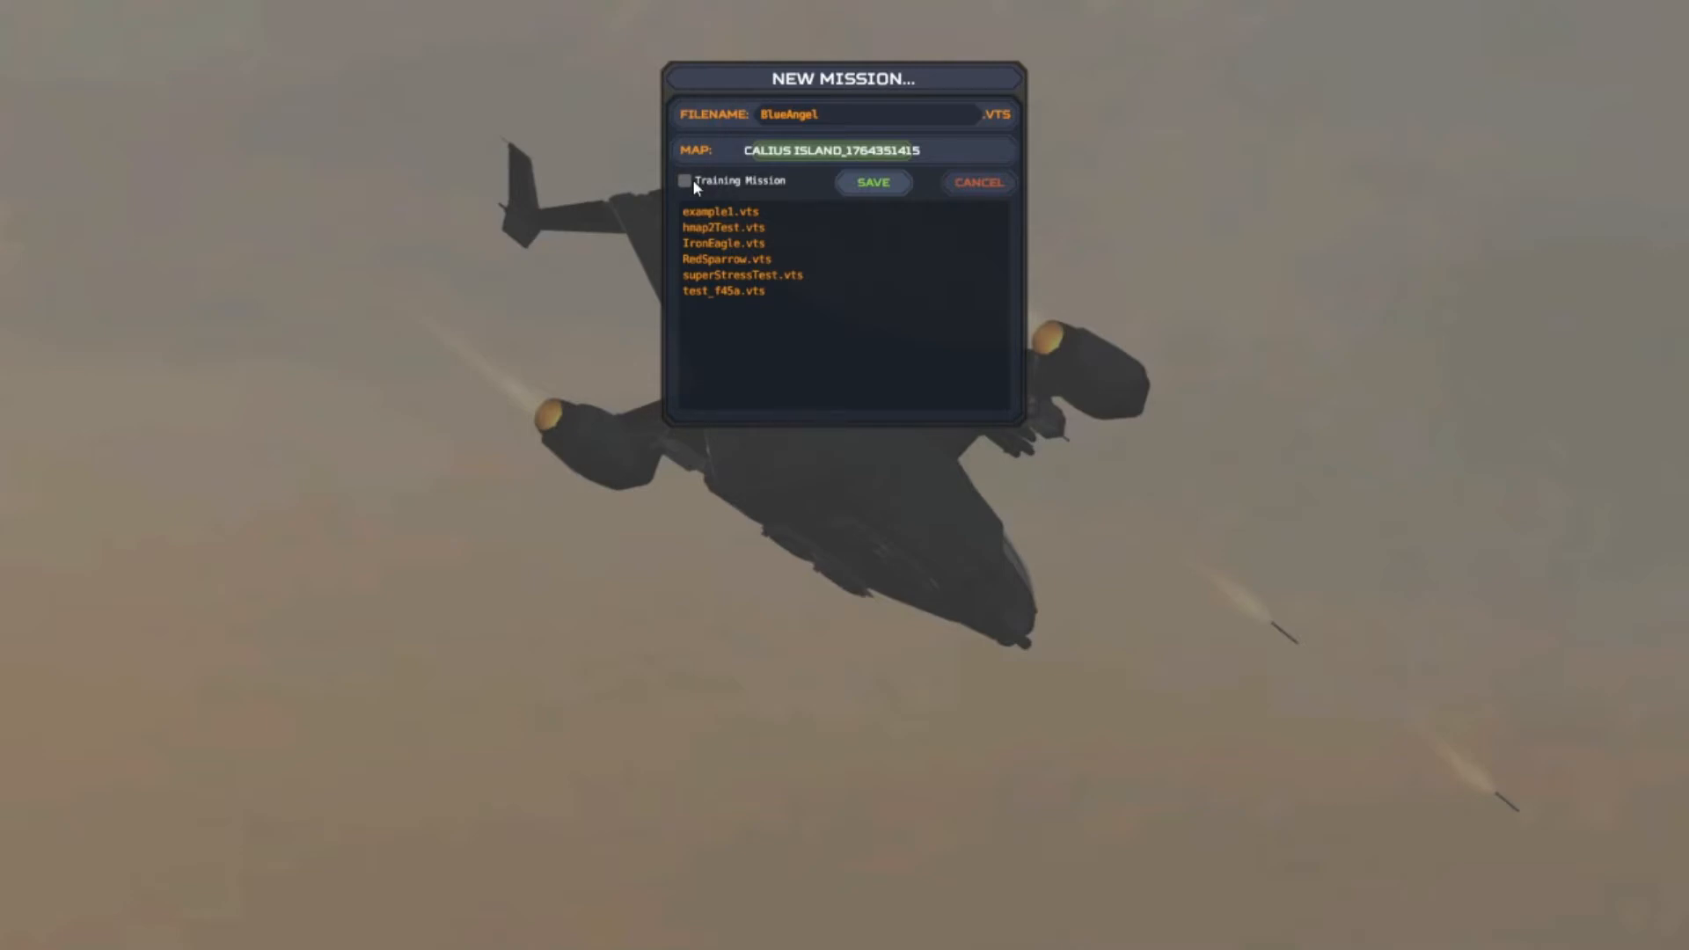
click(874, 183)
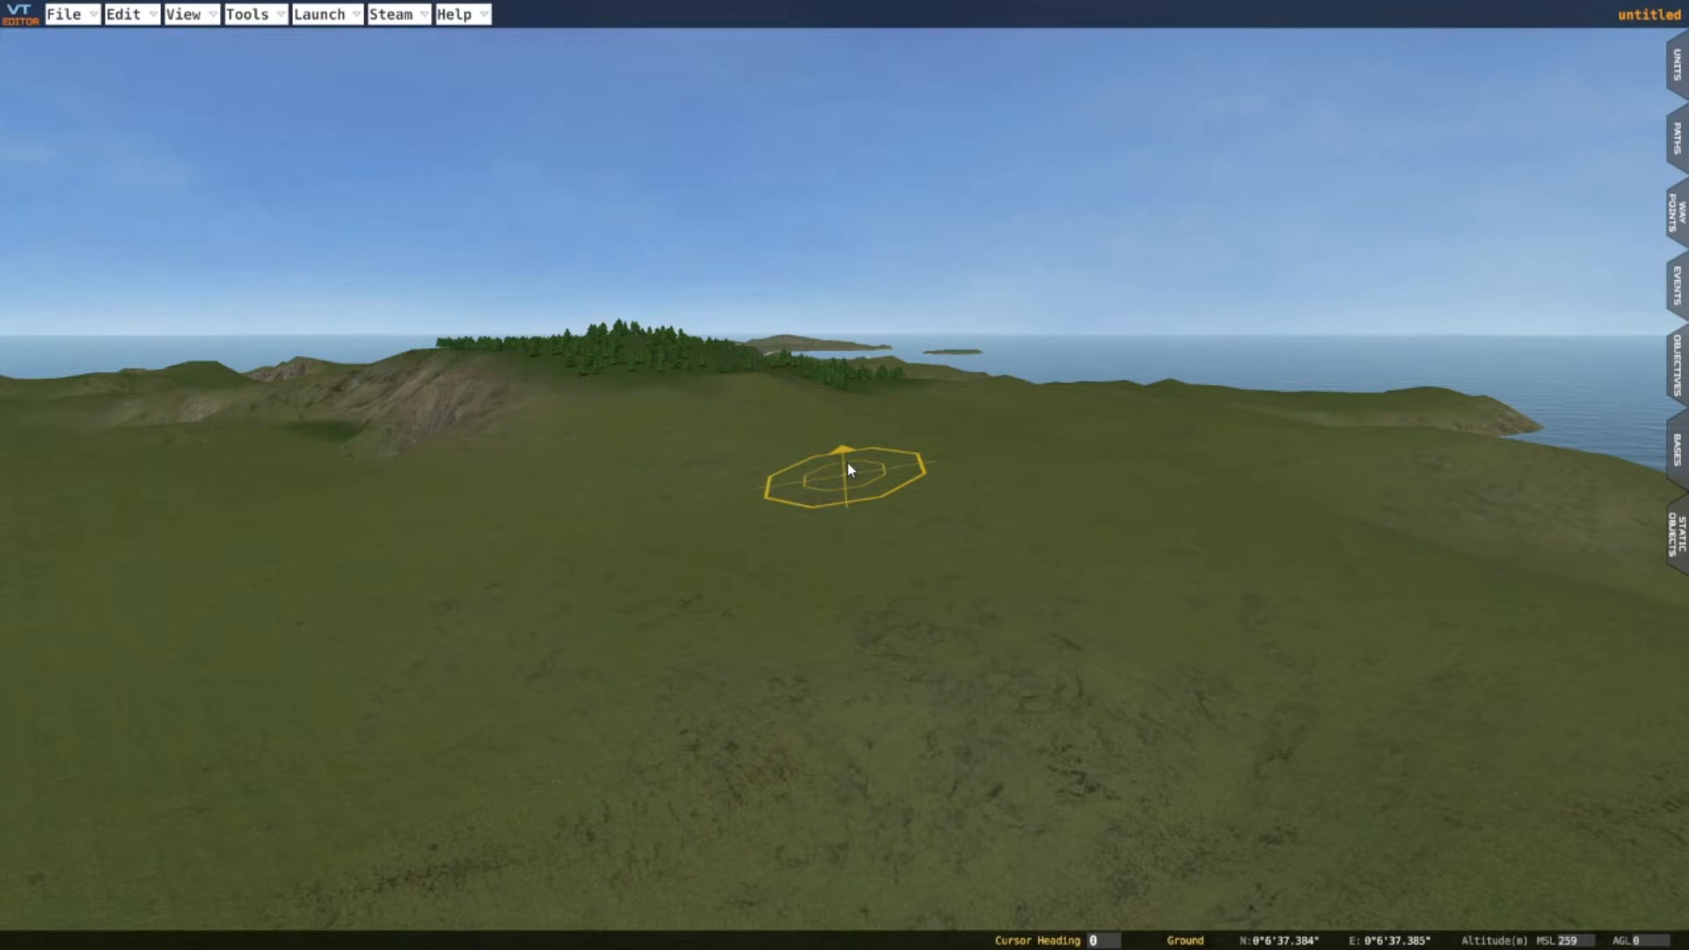
Move the cursor across the island terrain to about N 0°6'32", E 0°6'42"
key(a)
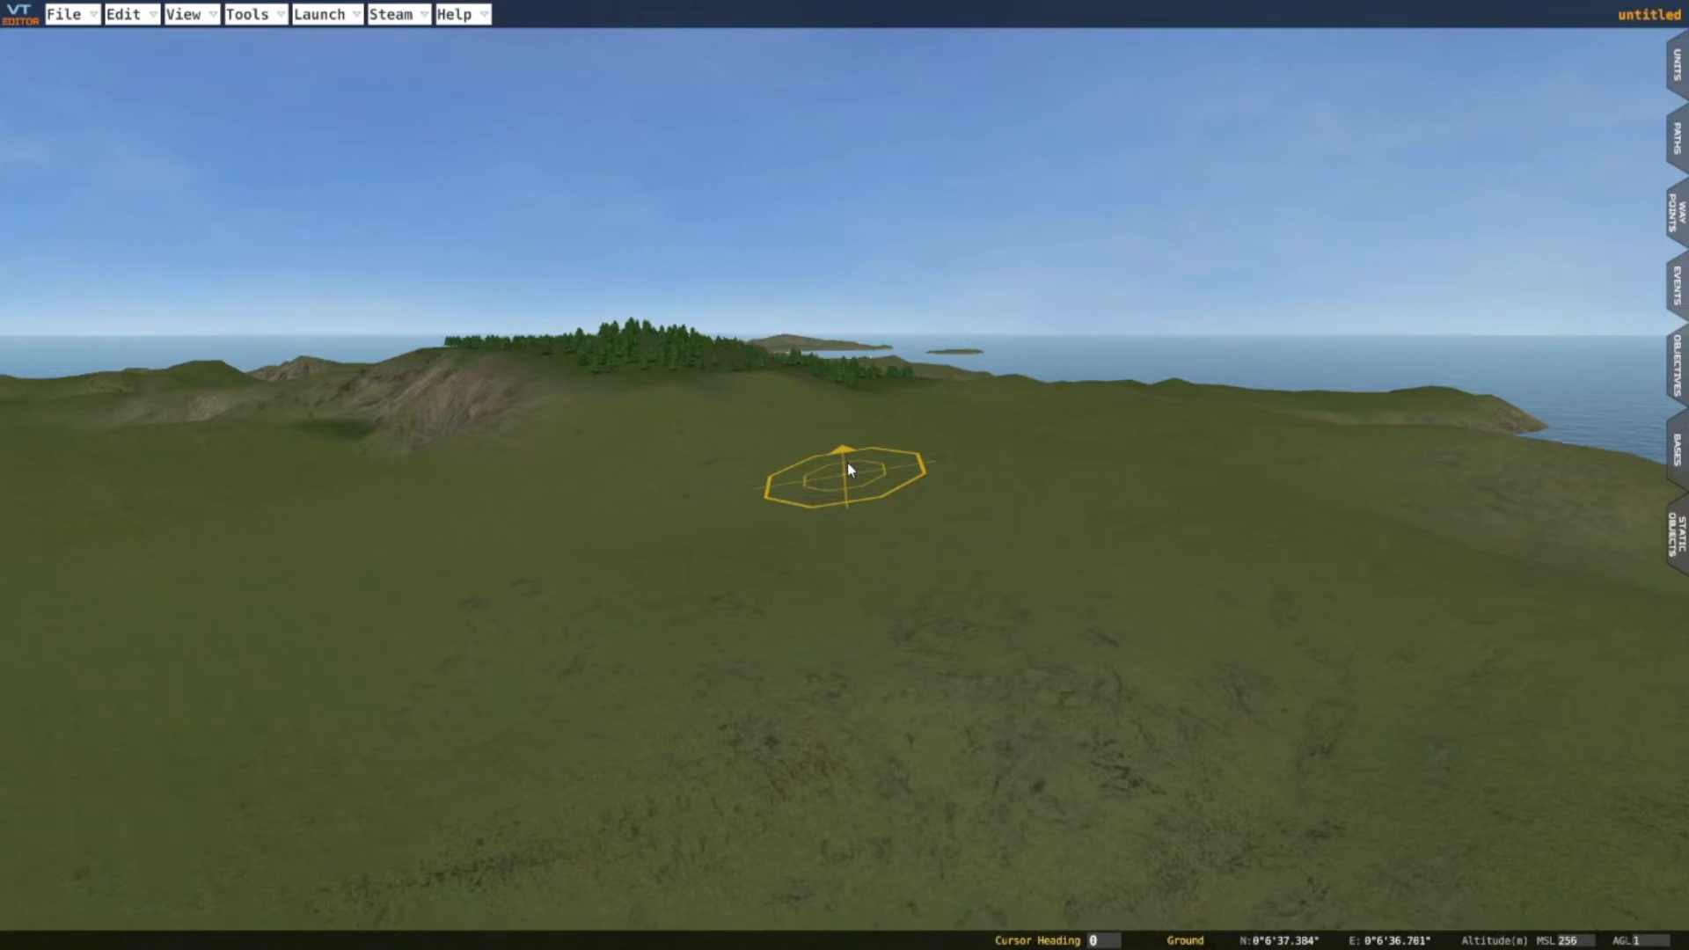
key(d)
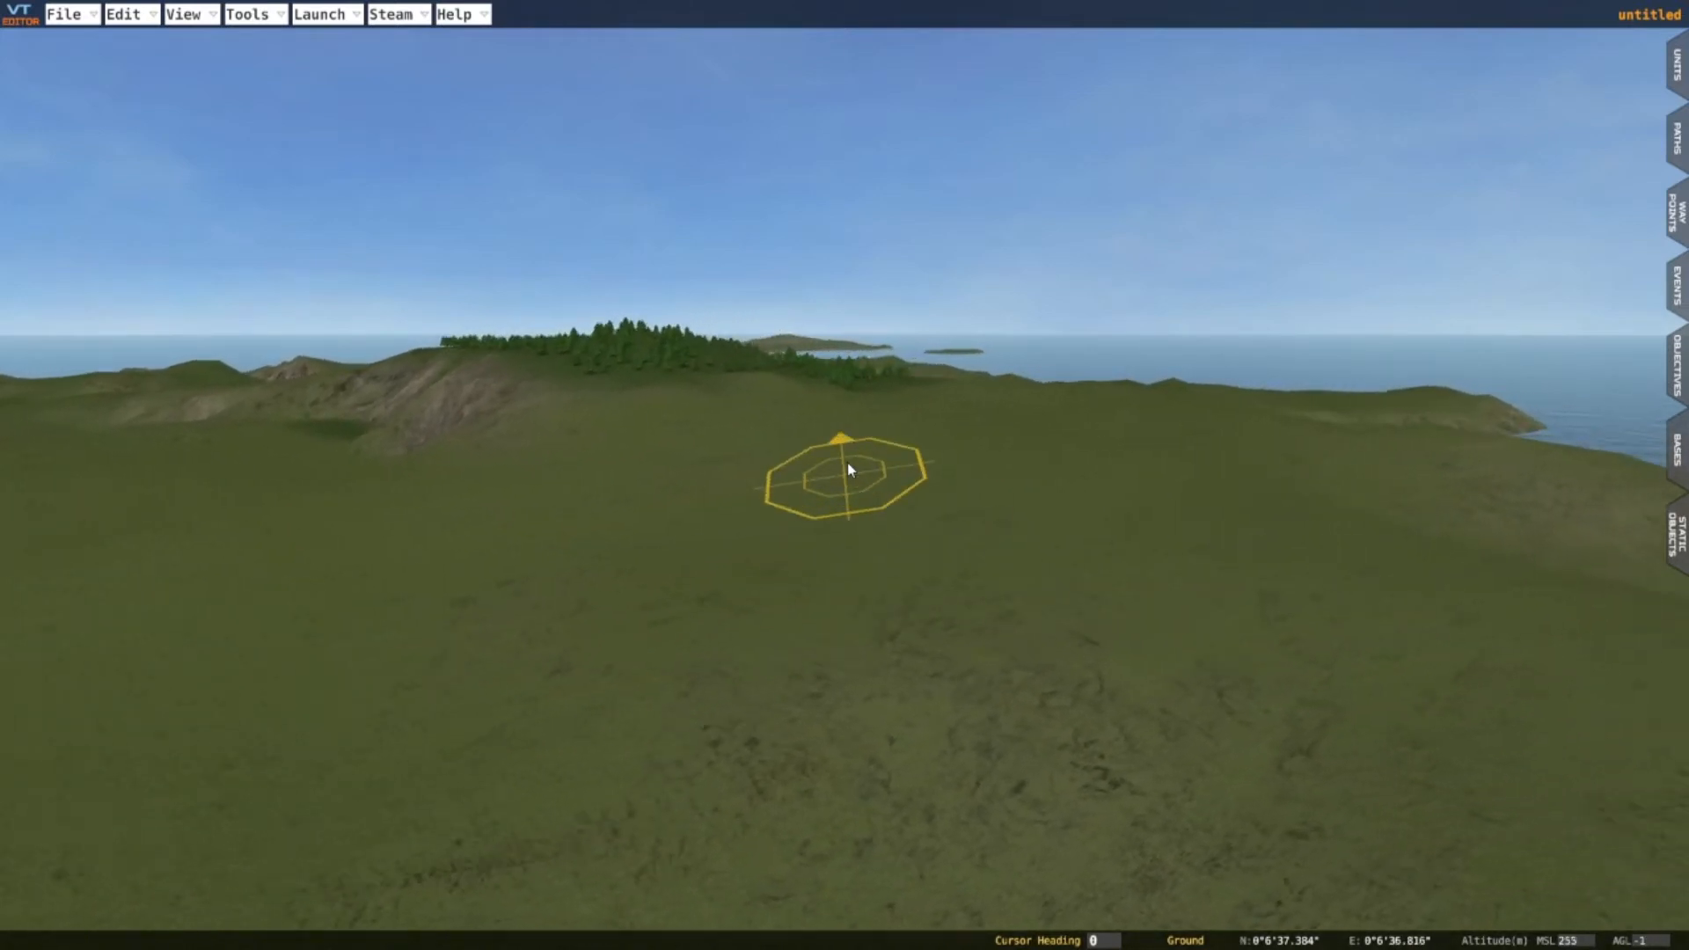
key(w)
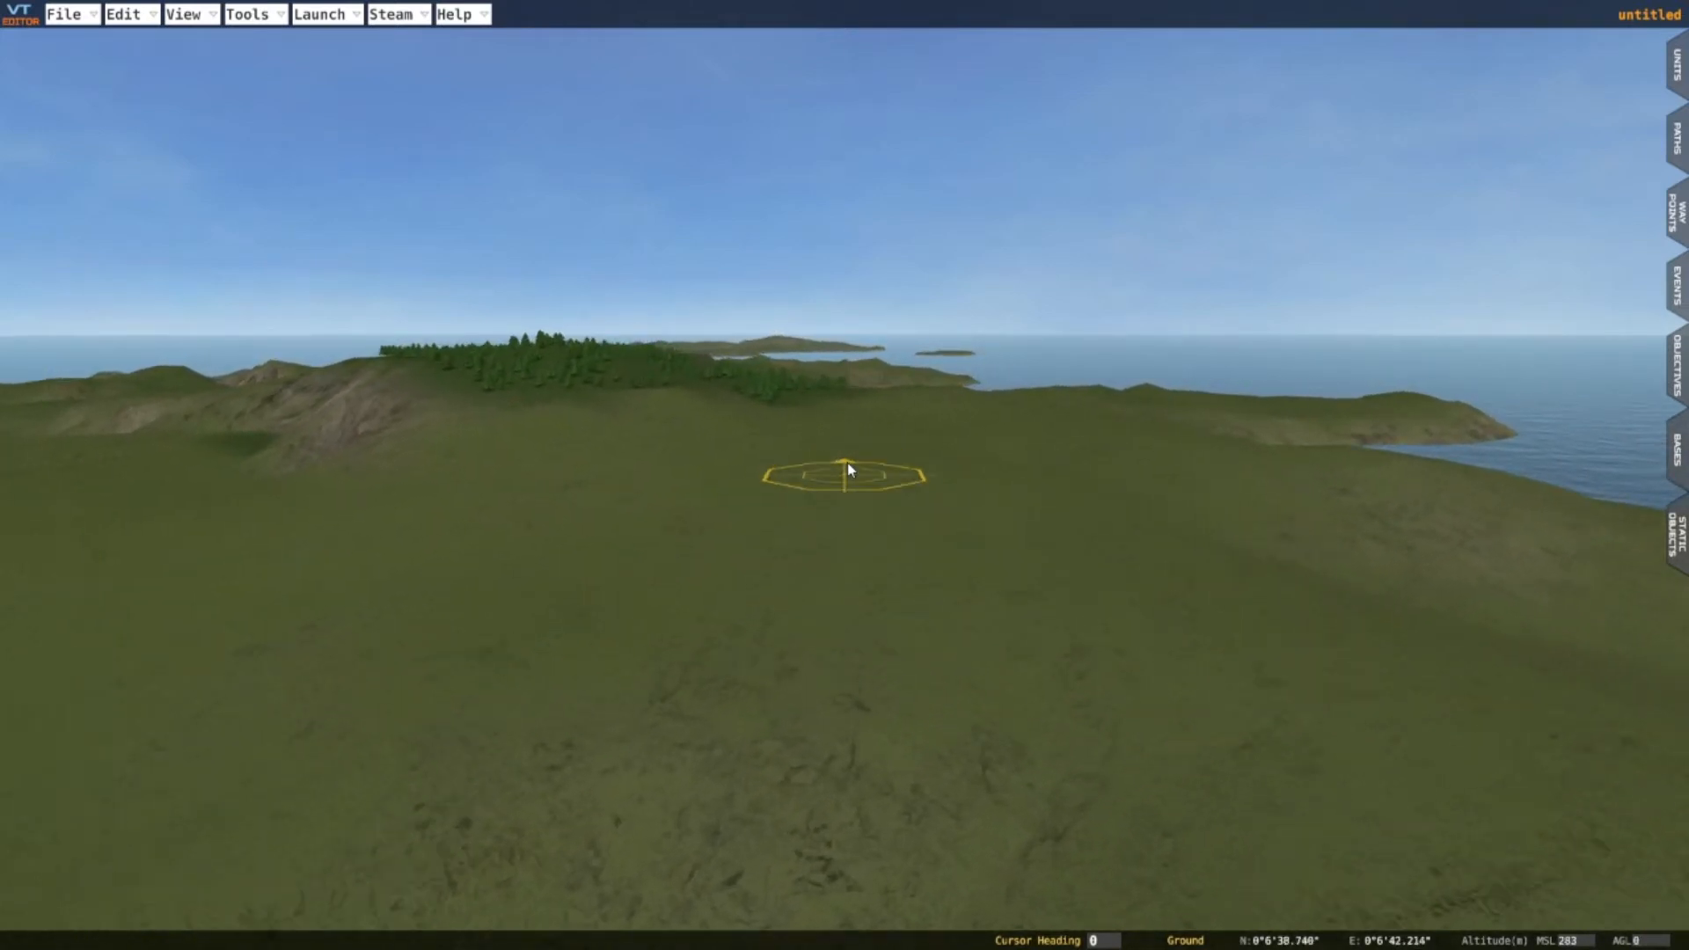
key(s)
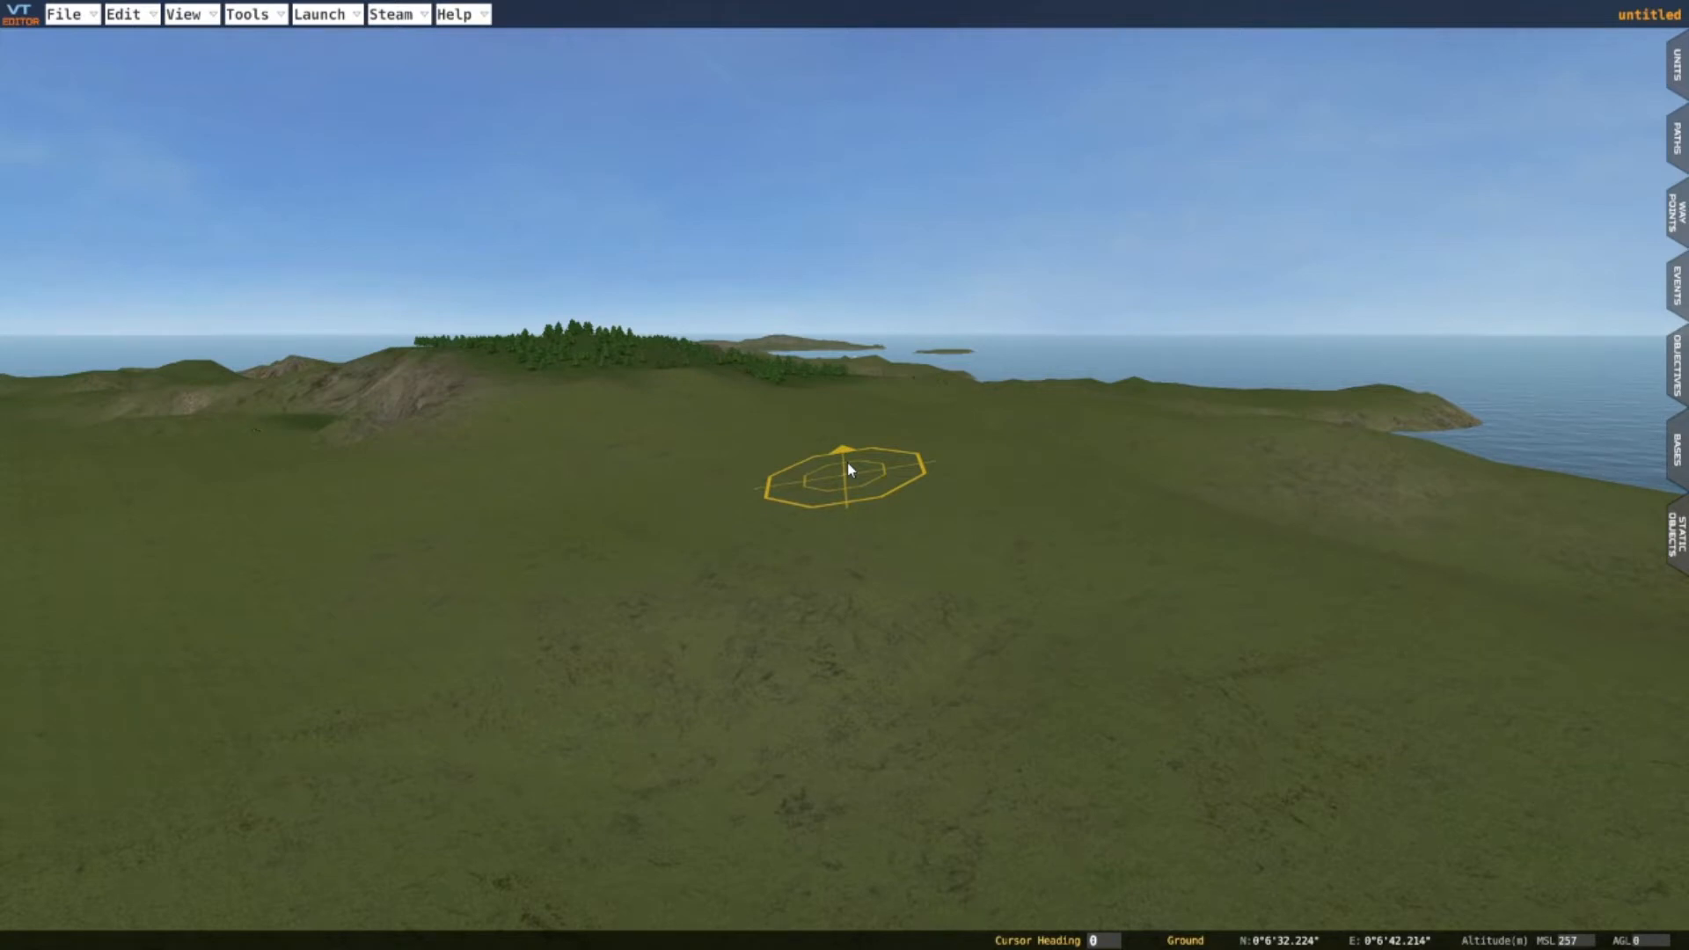
Rotate the cursor in both directions and leave it at a heading of 4 degrees
key(q)
key(q)
key(e)
key(e)
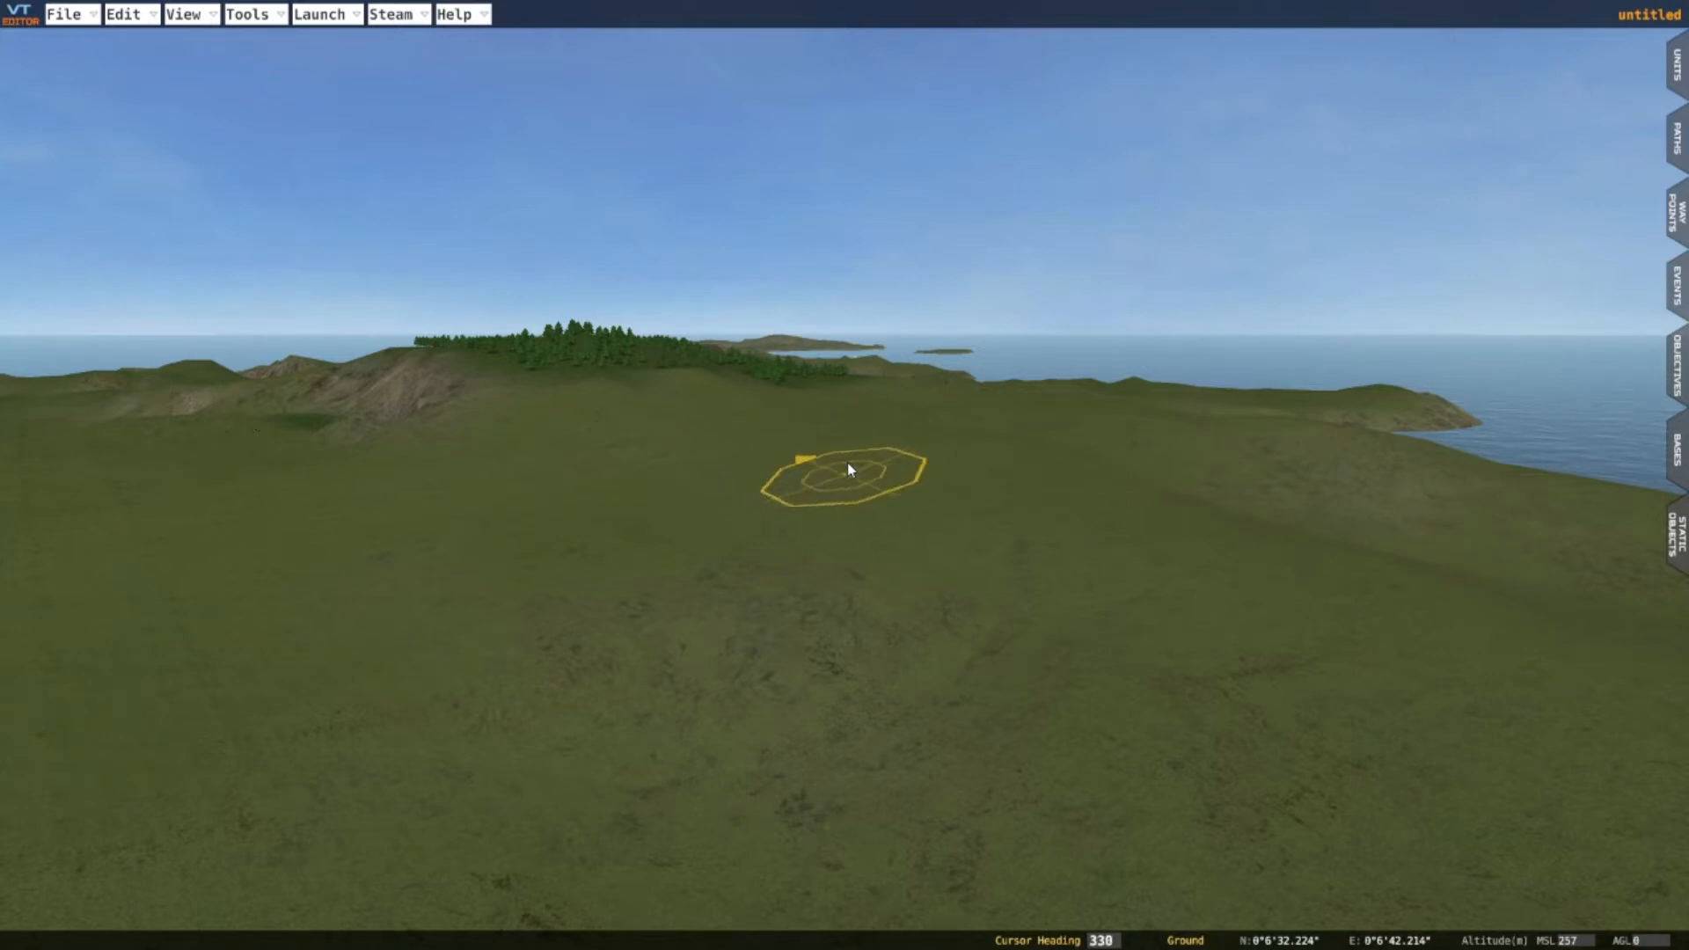
key(e)
key(e)
key(e)
key(e)
key(q)
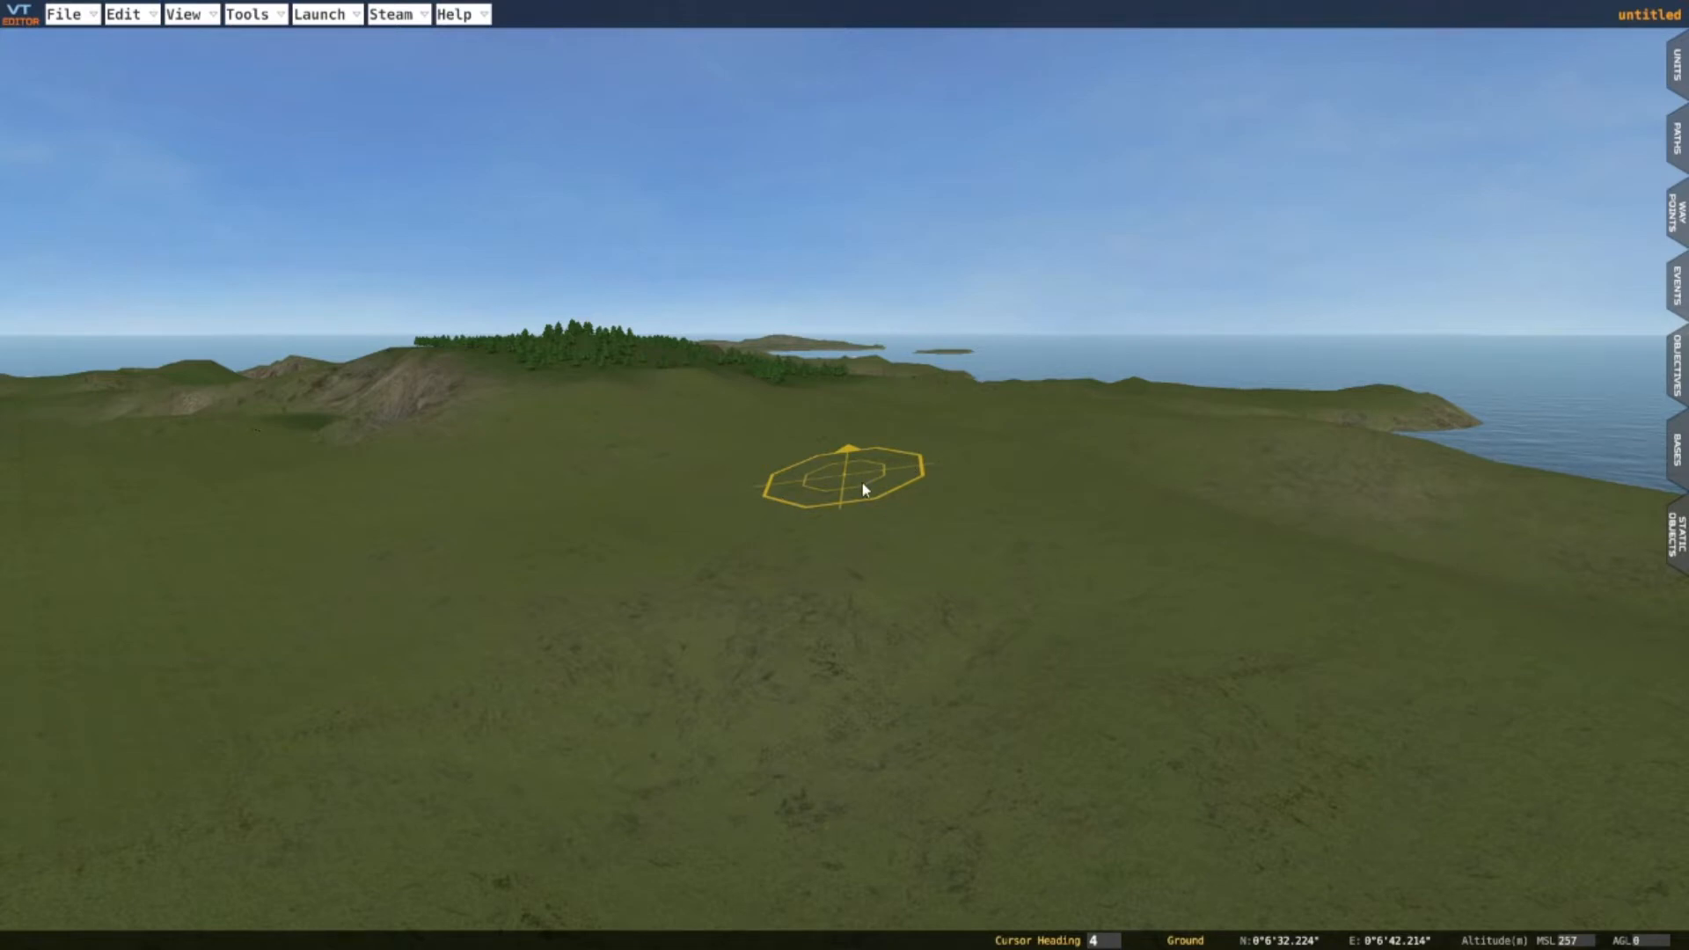
Raise the cursor to about 500 m above the terrain and lower it back to ground level, repeating this a few times
key(e)
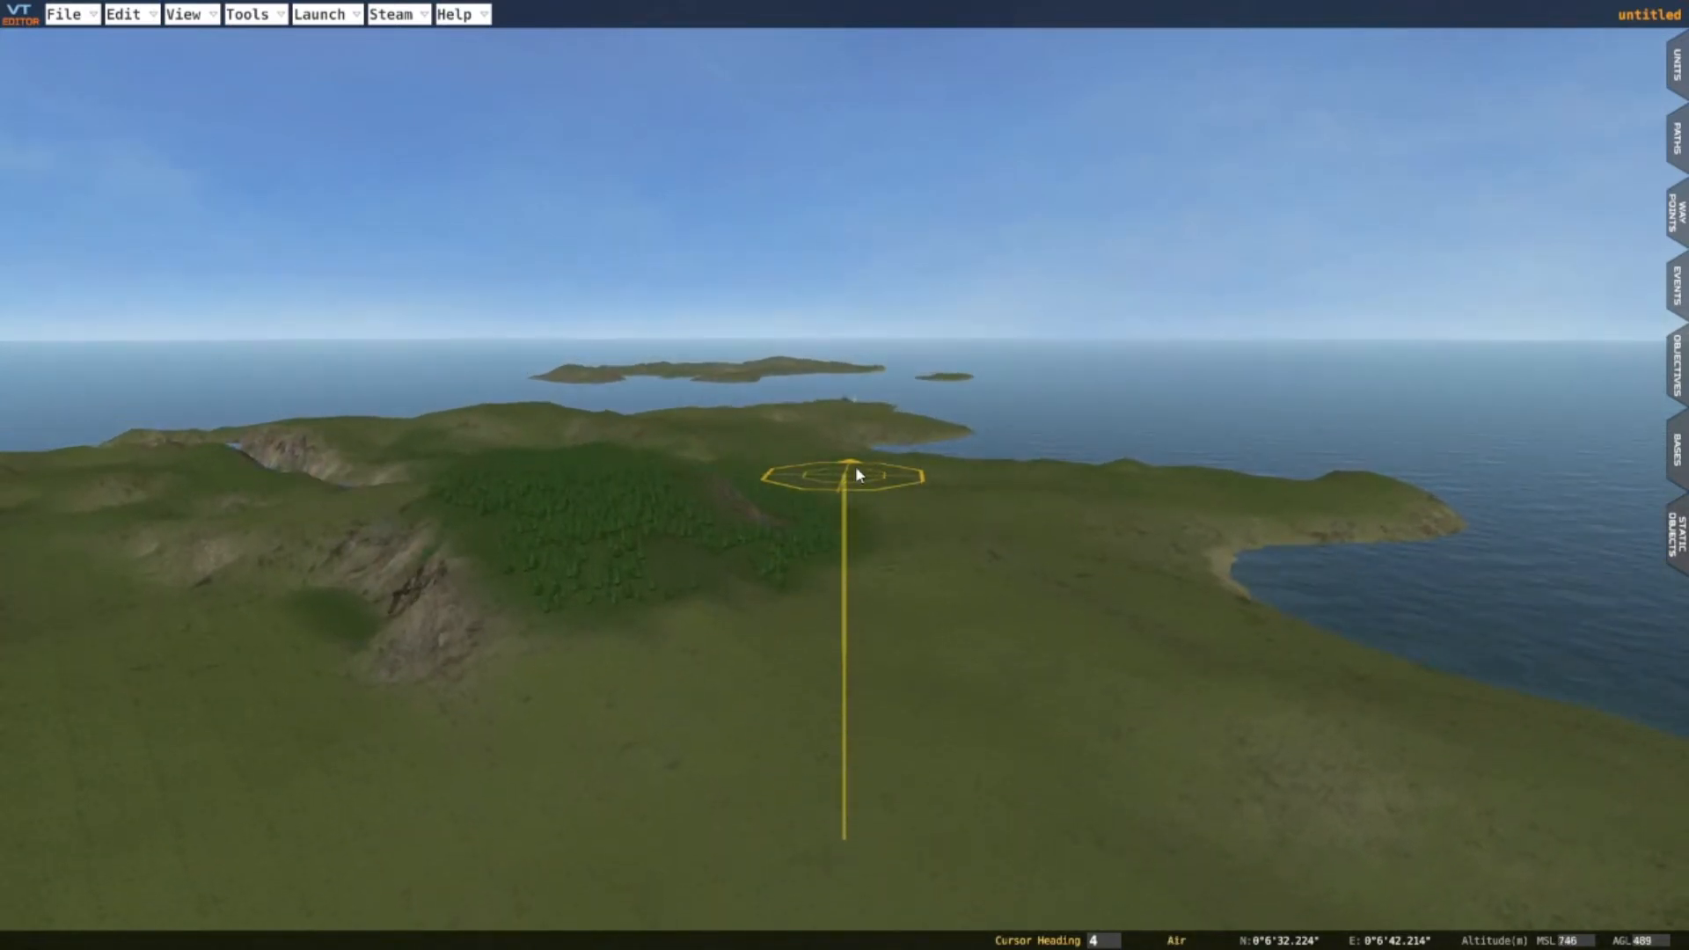
key(q)
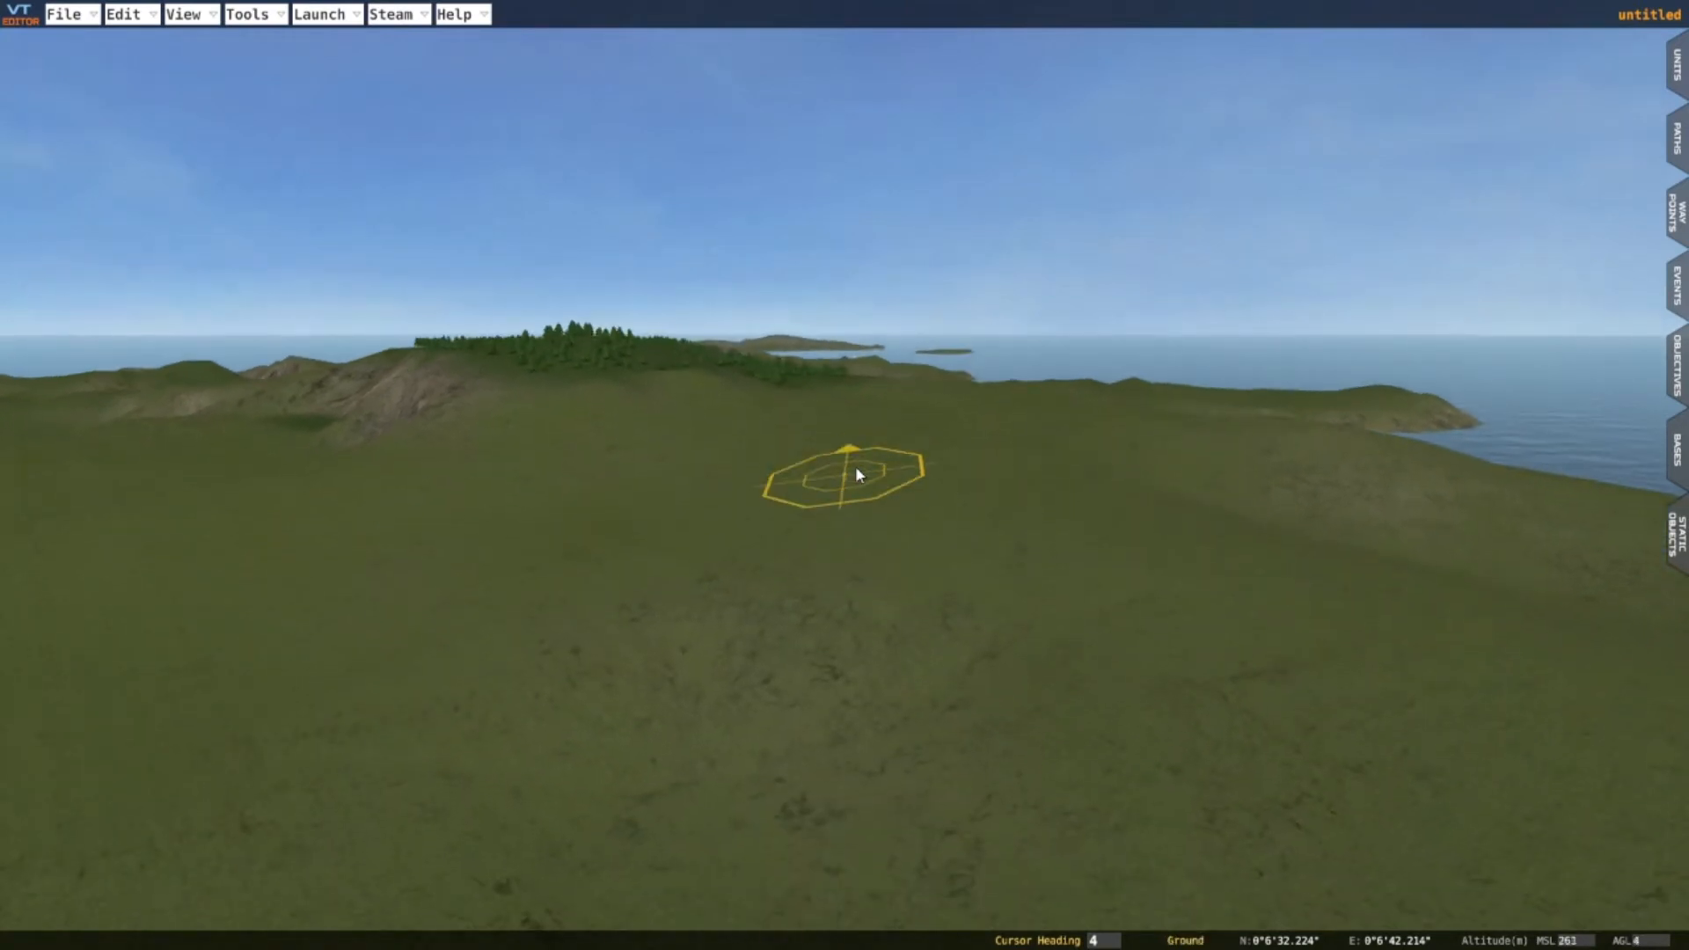
key(e)
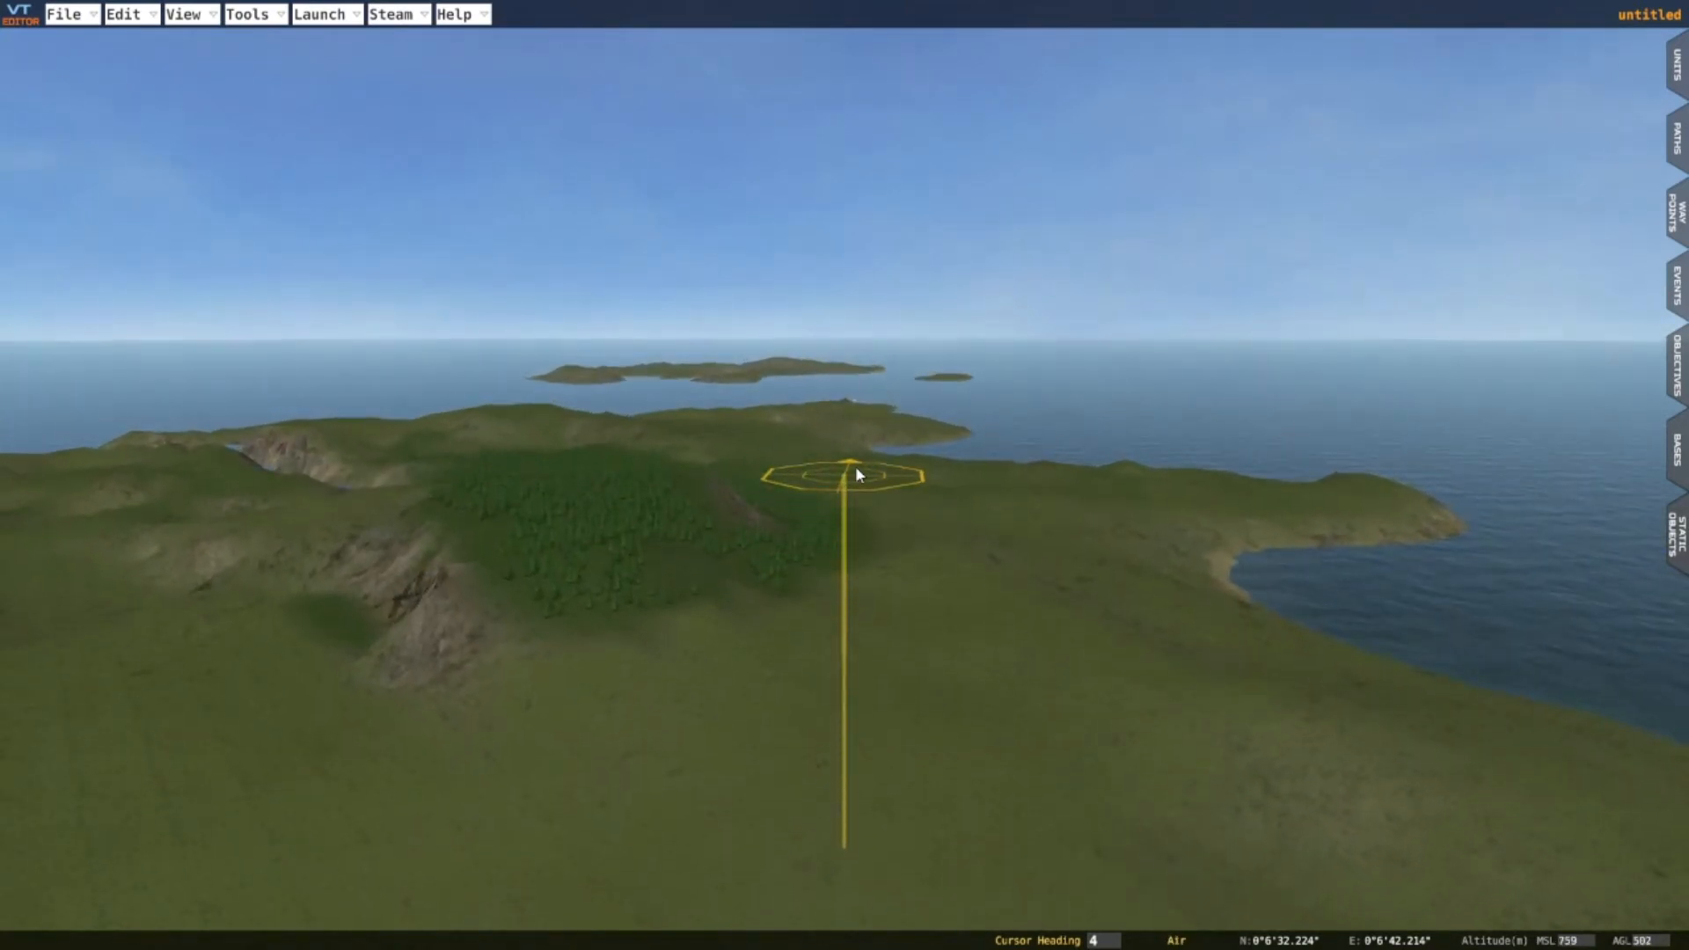
key(q)
key(e)
key(q)
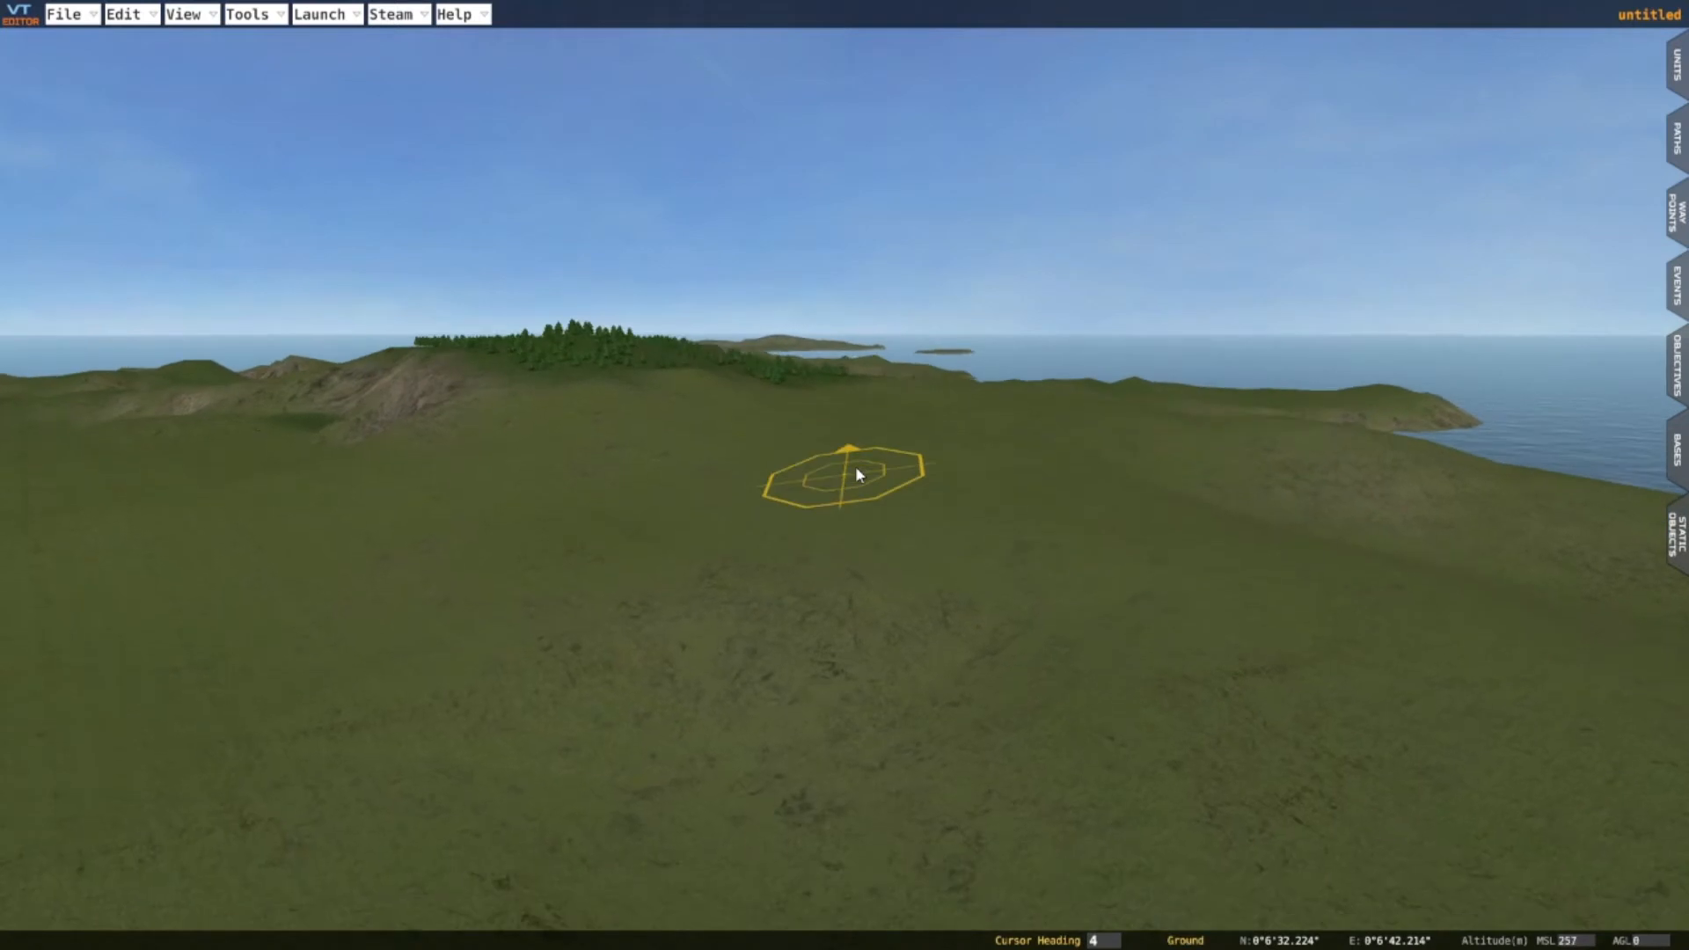
key(e)
key(q)
Examine the terrain around the cursor from farther away and from close up
scroll(857, 463, down, 5)
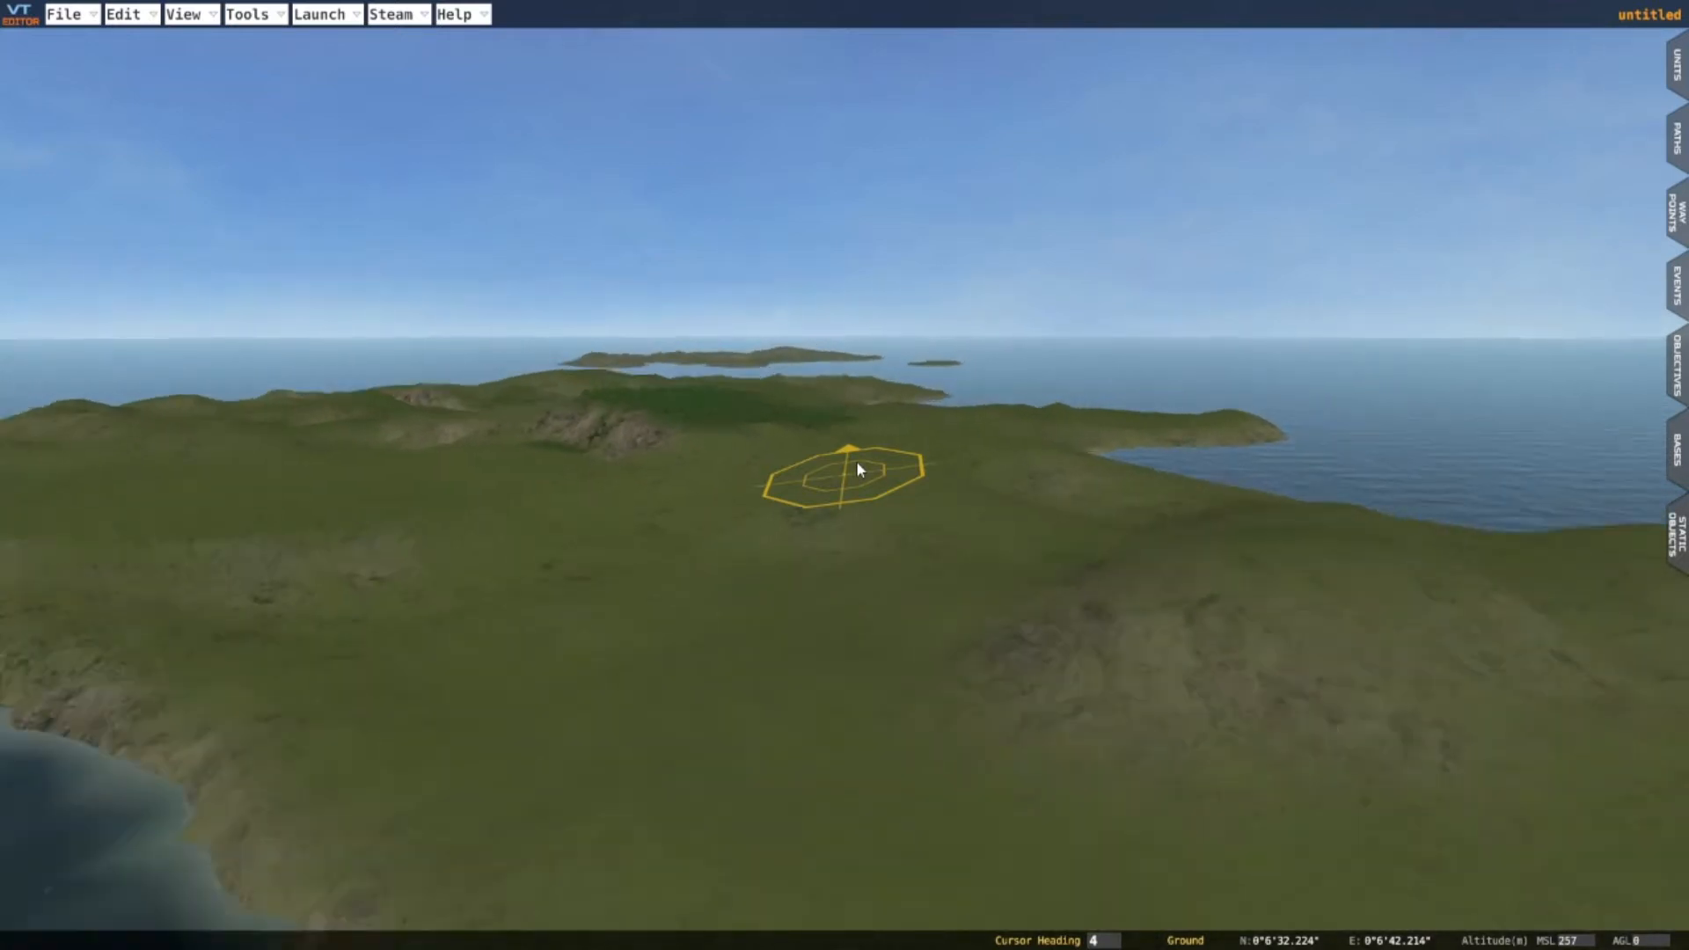
scroll(857, 463, up, 5)
scroll(859, 469, up, 2)
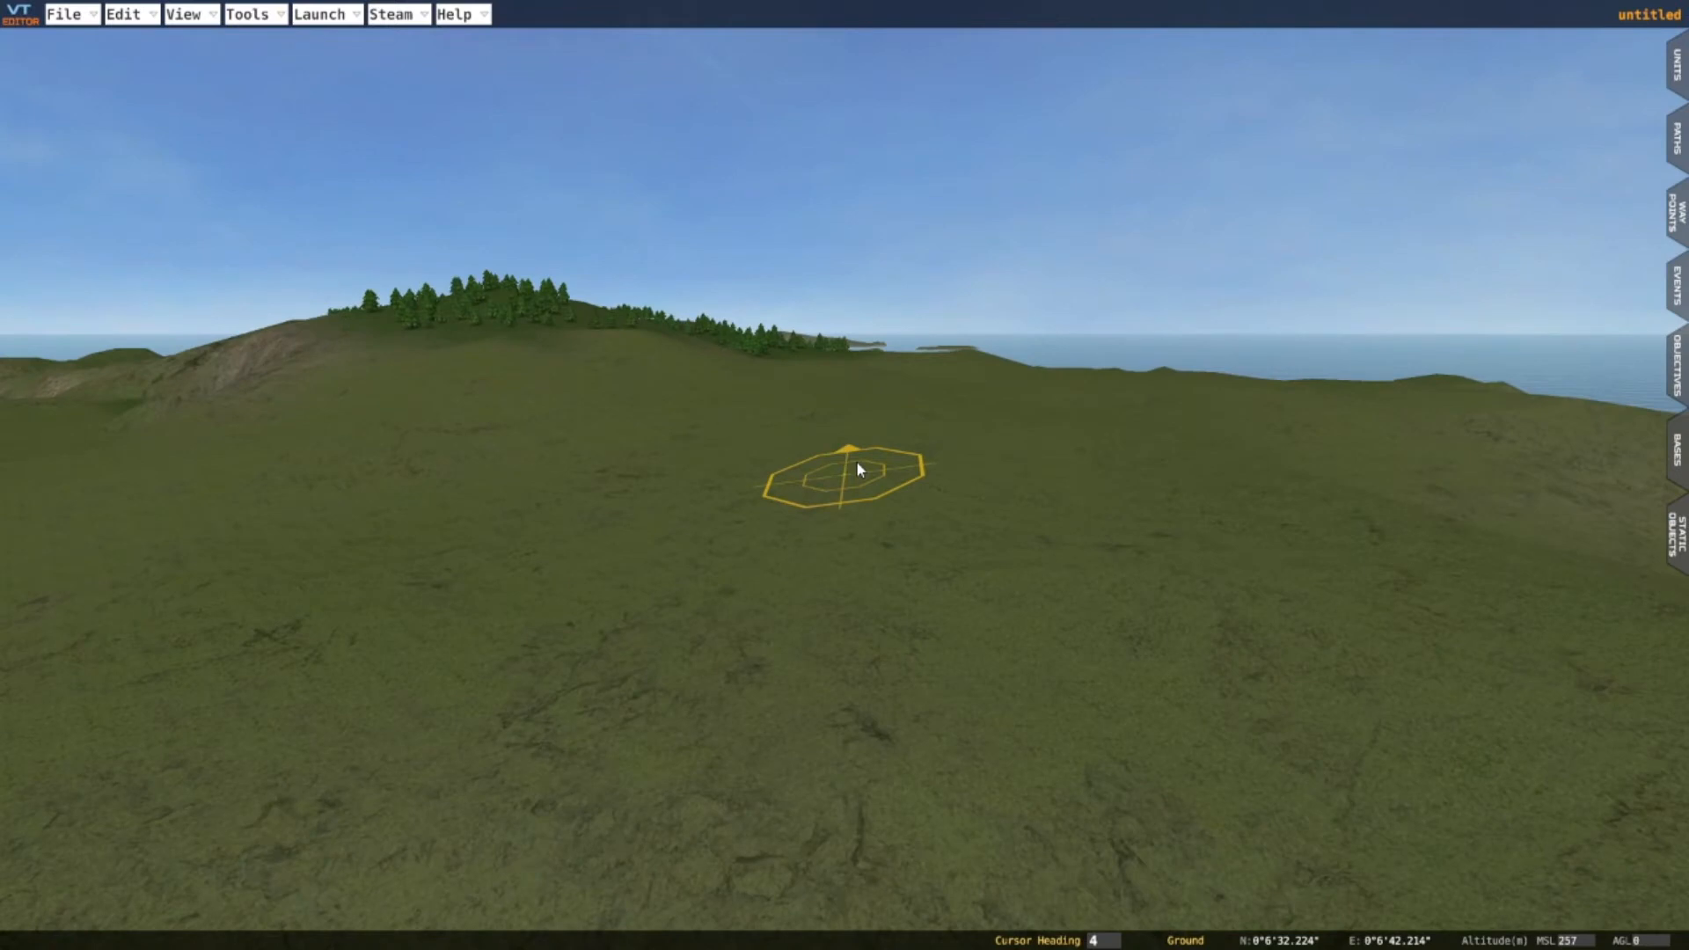
scroll(859, 469, down, 5)
scroll(858, 466, up, 5)
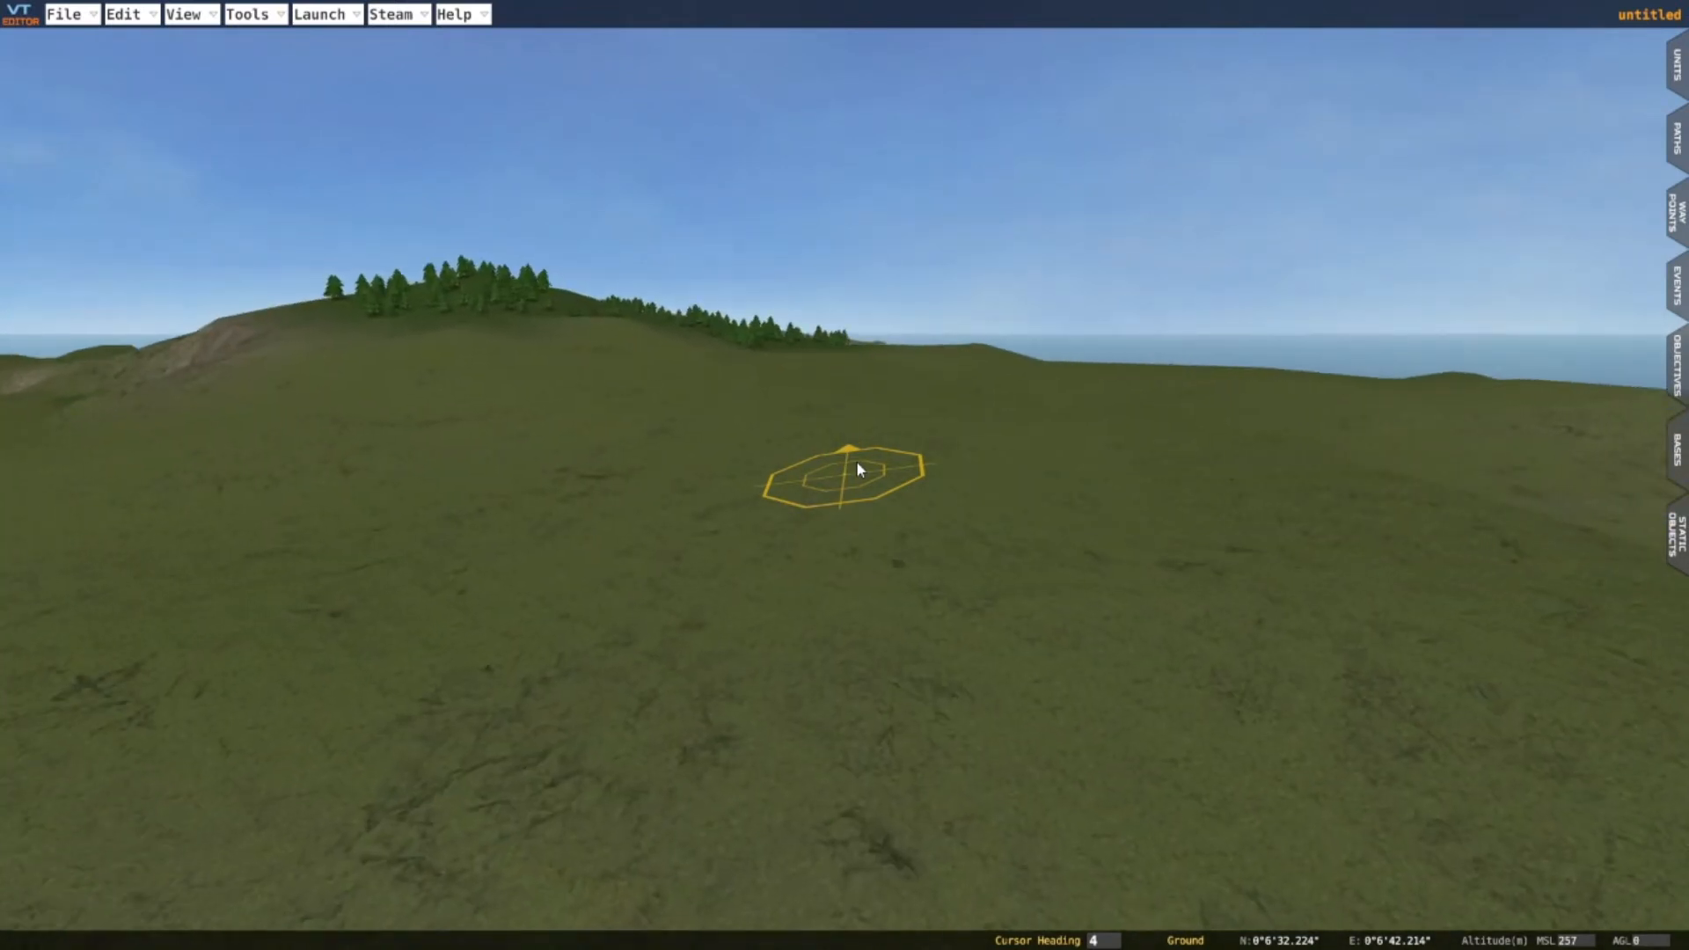
scroll(857, 463, down, 5)
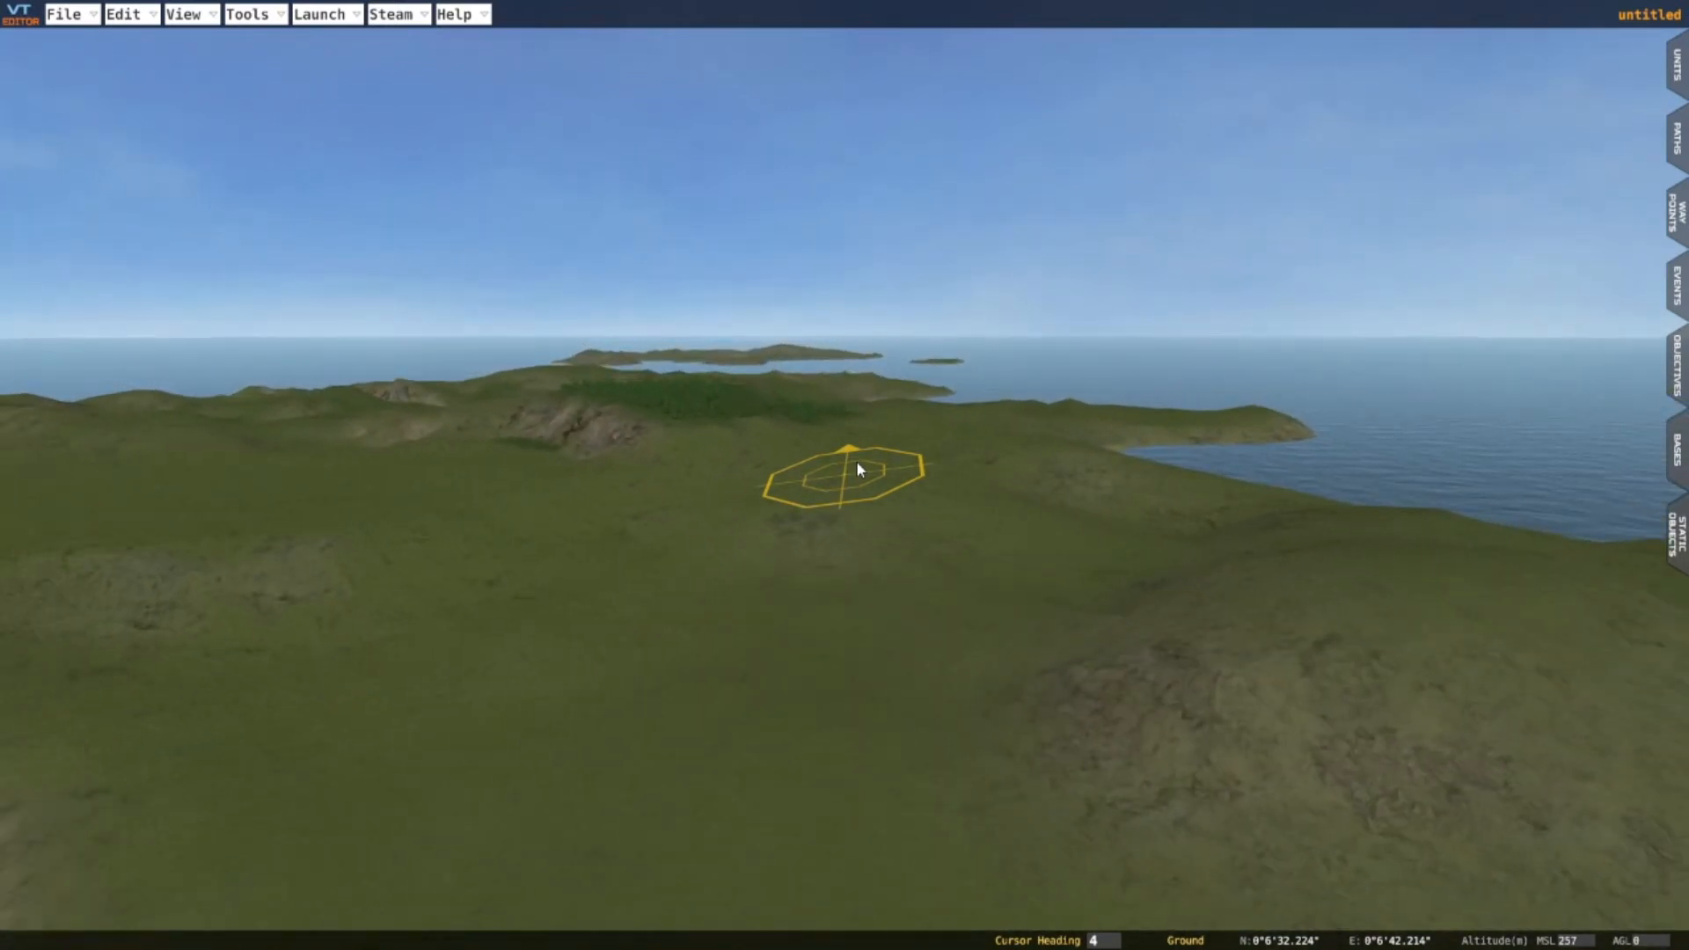
scroll(858, 466, up, 5)
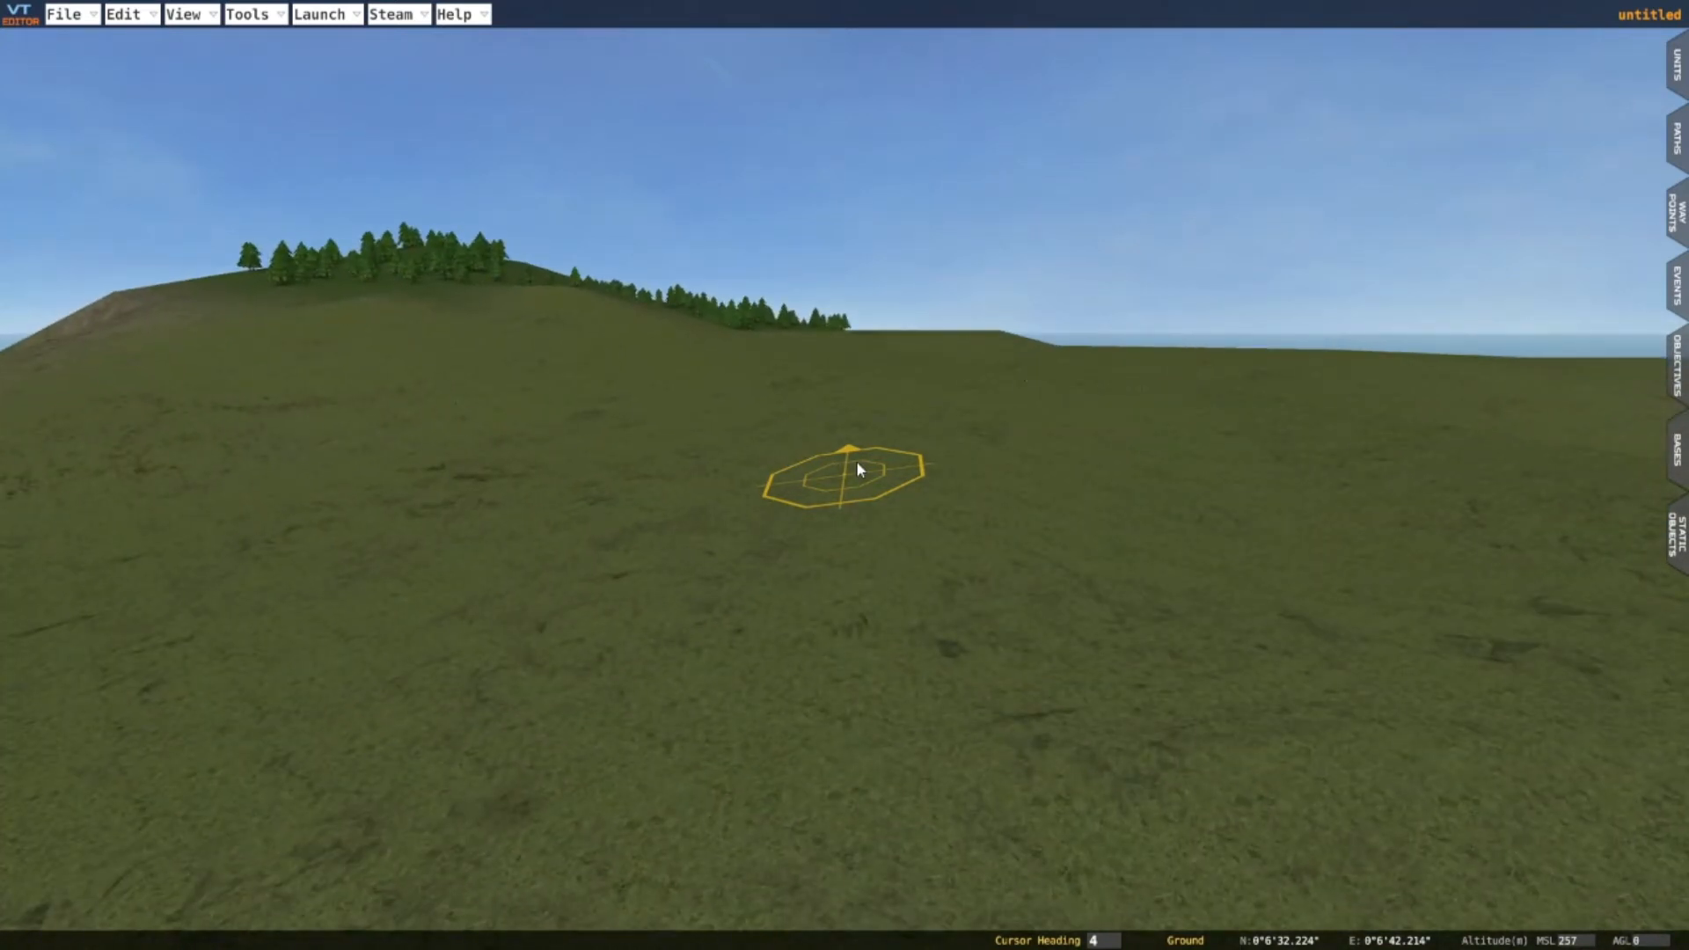
Move the cursor off the hills to the town on the island's south coast, about N 0°4'17", E 0°8'32"
key(d)
key(w)
key(d)
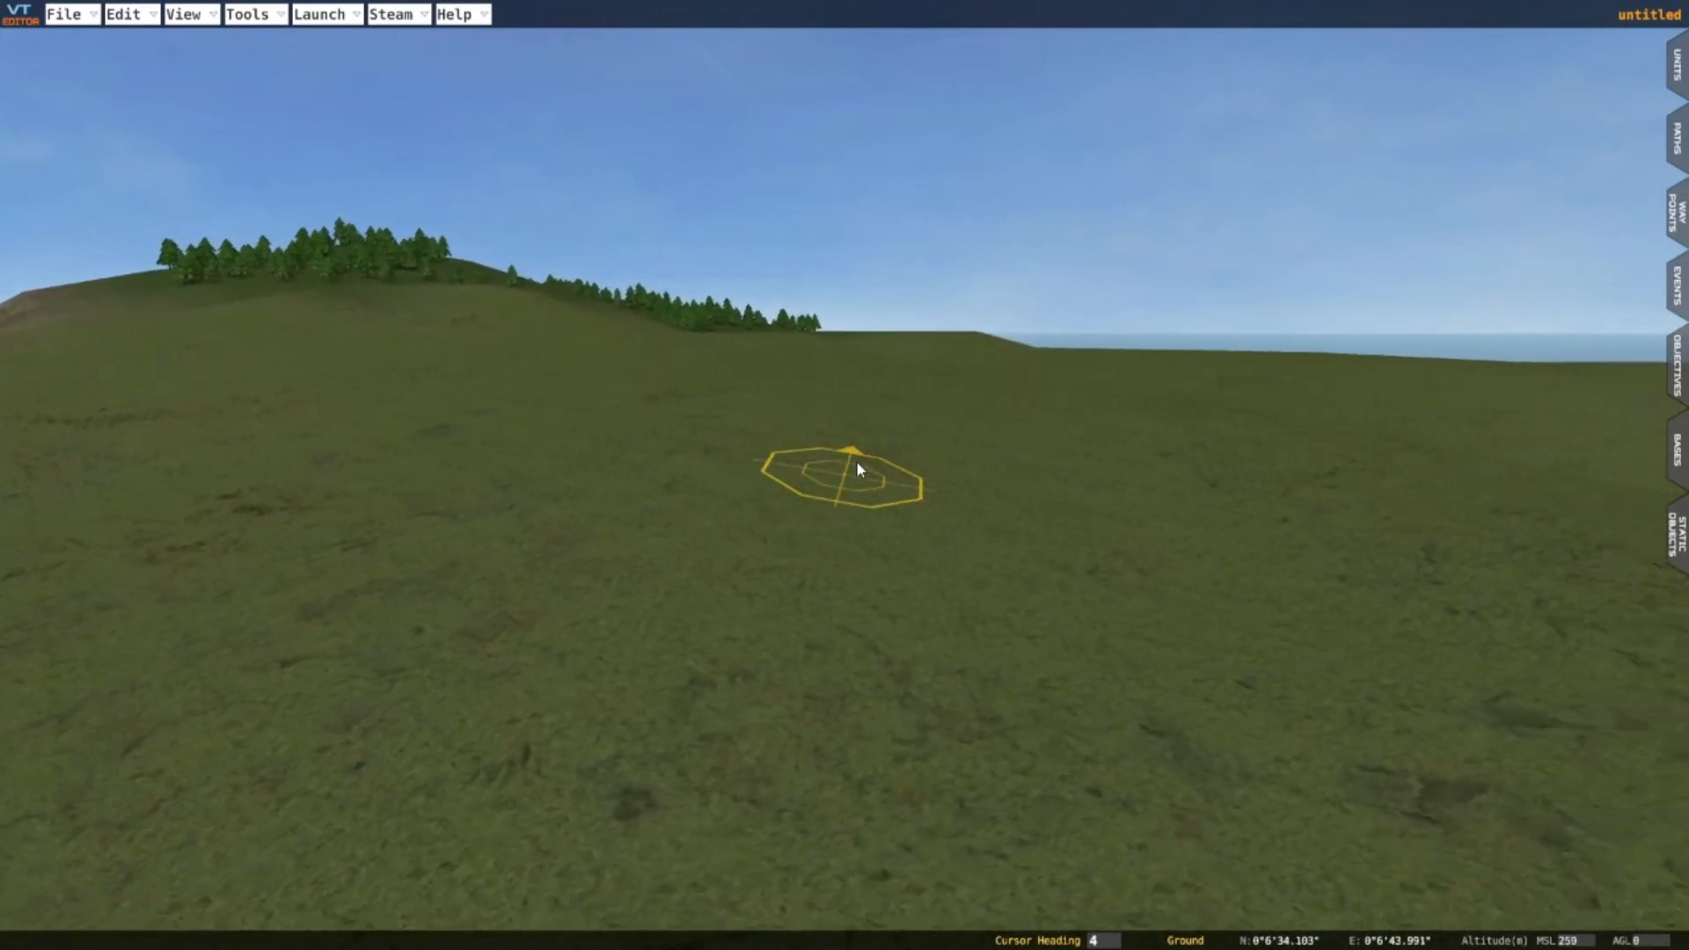
key(s)
scroll(856, 461, down, 5)
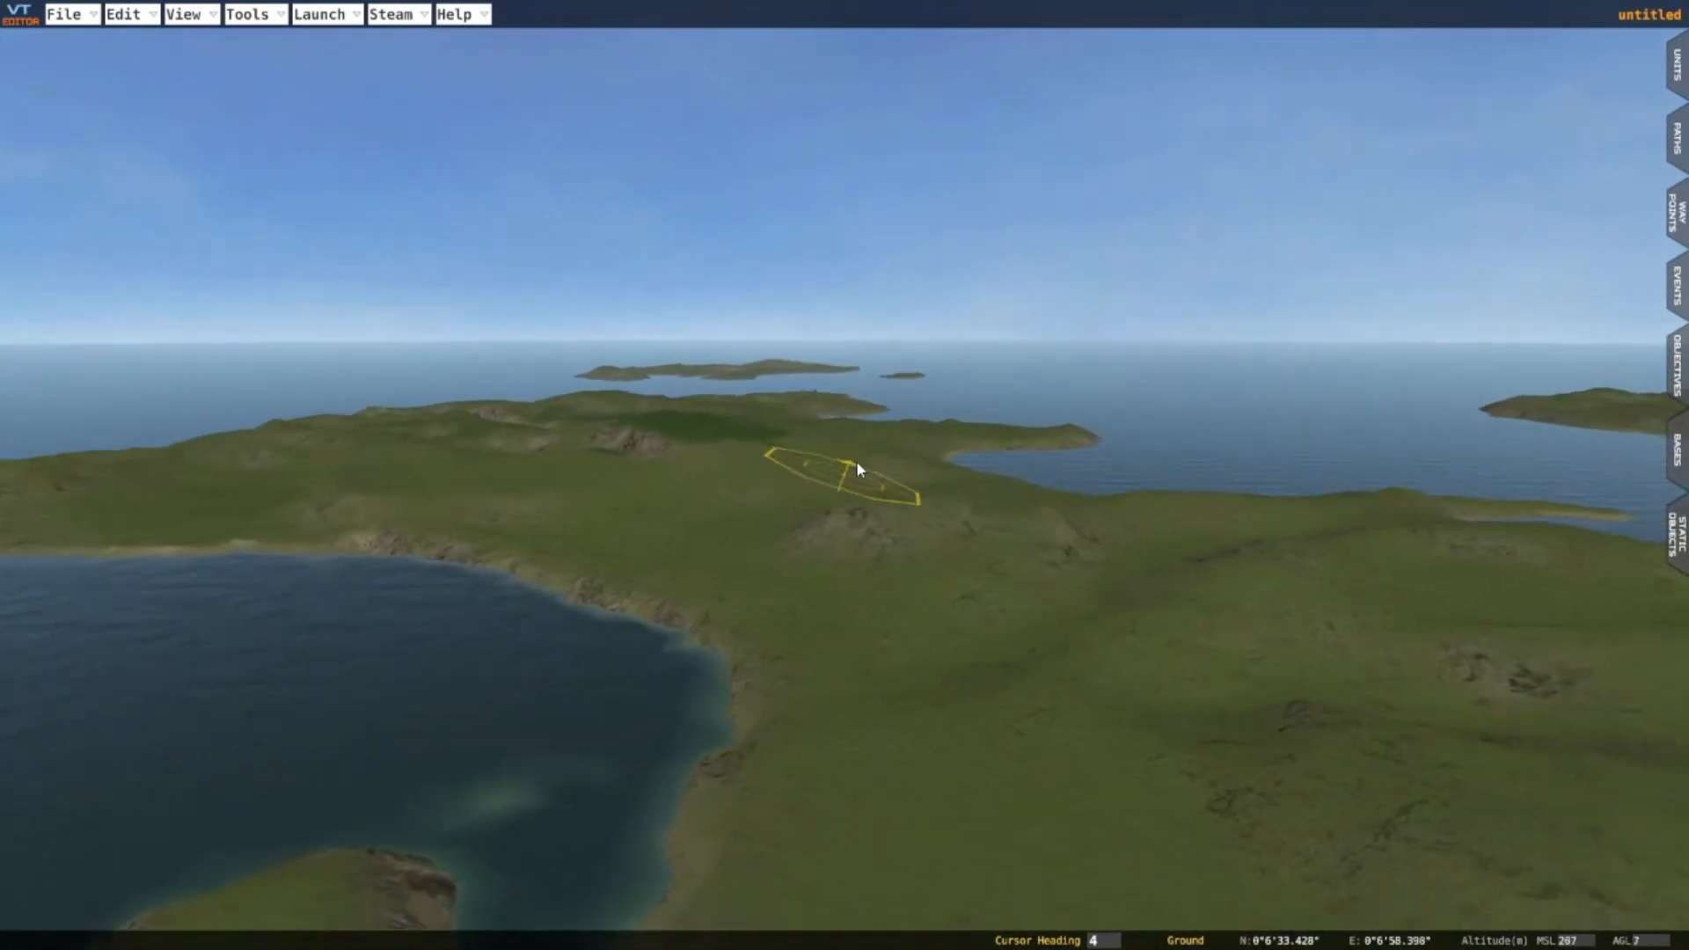
key(s)
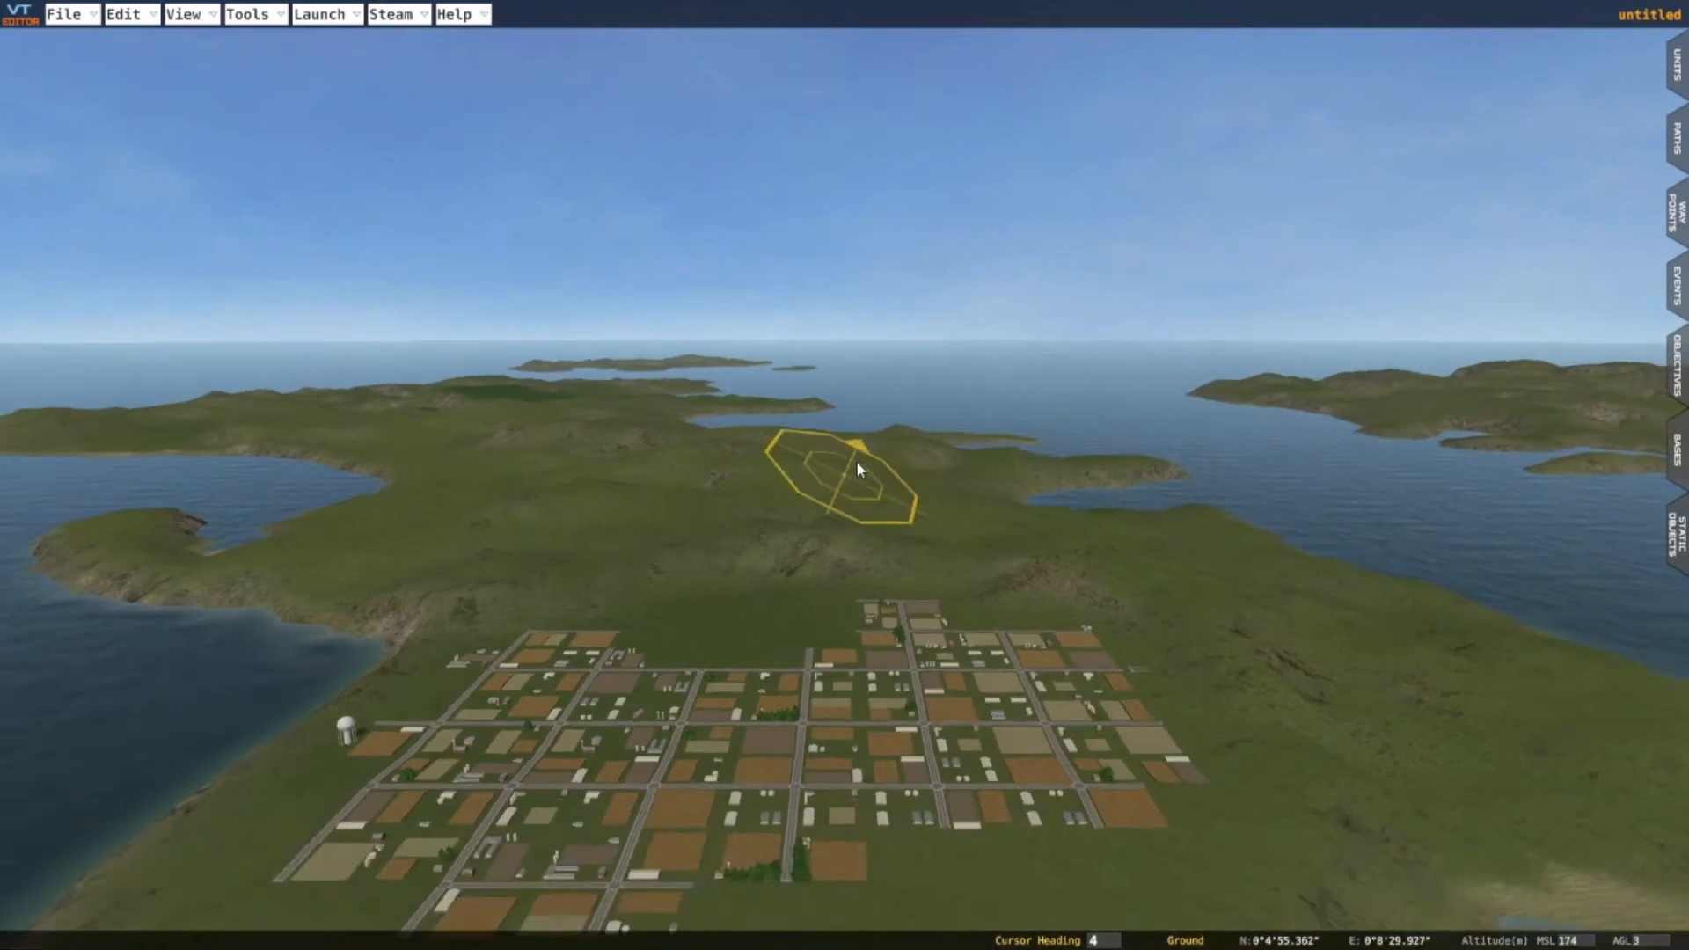
key(s)
scroll(857, 461, down, 6)
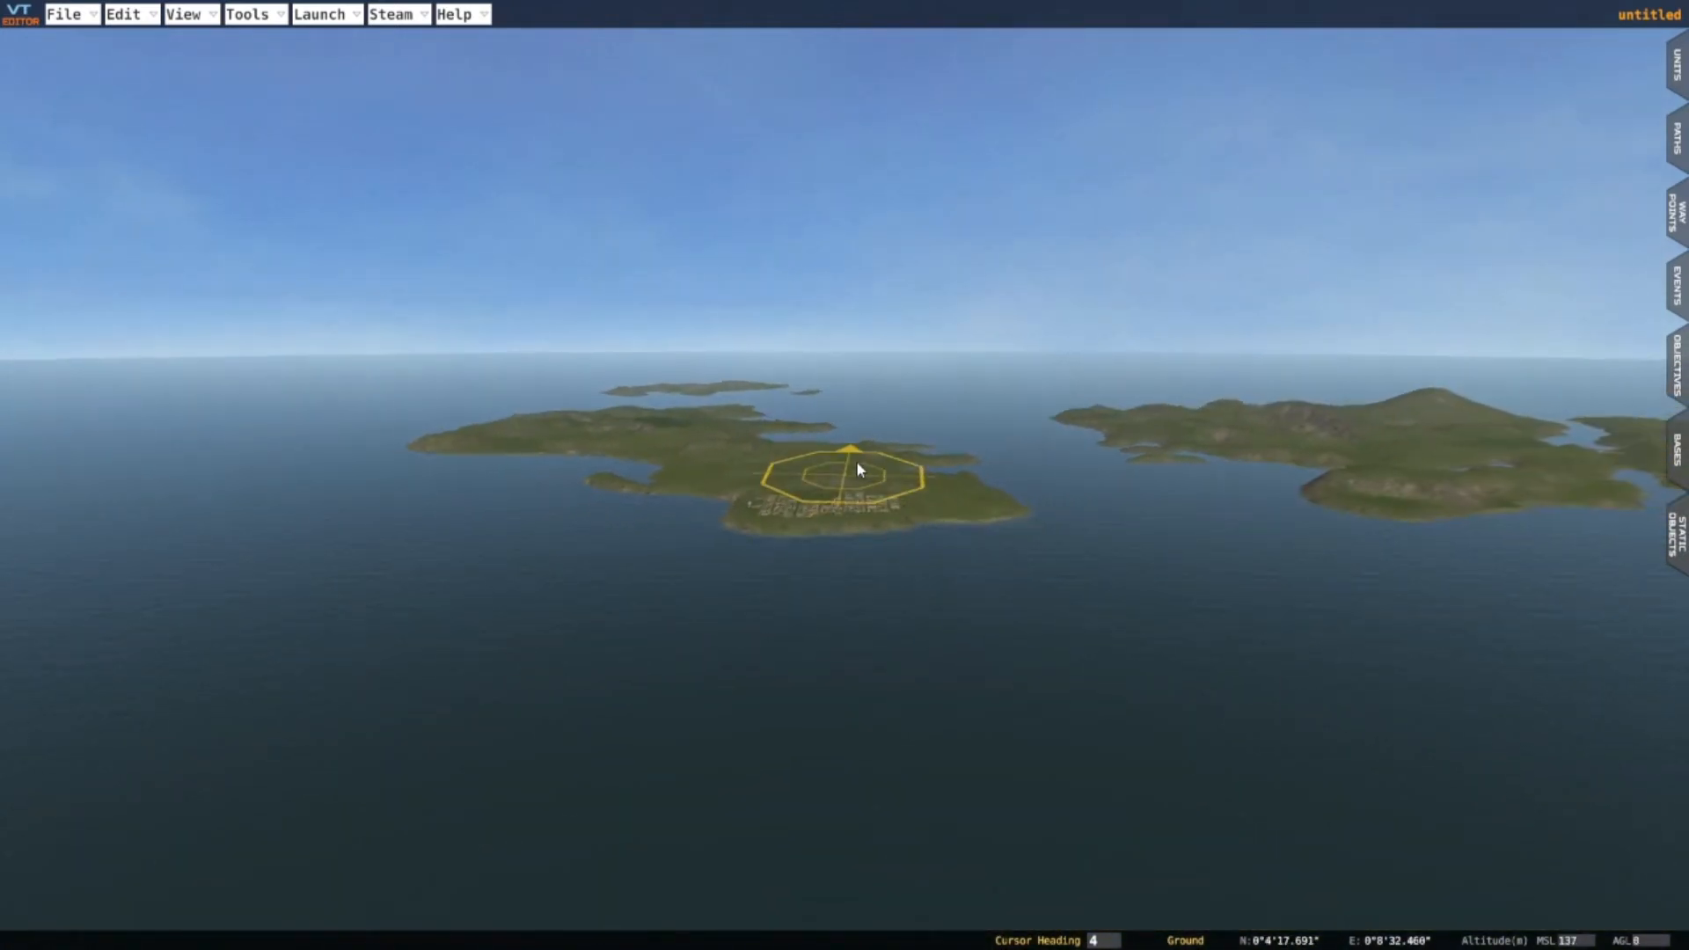
scroll(857, 461, down, 2)
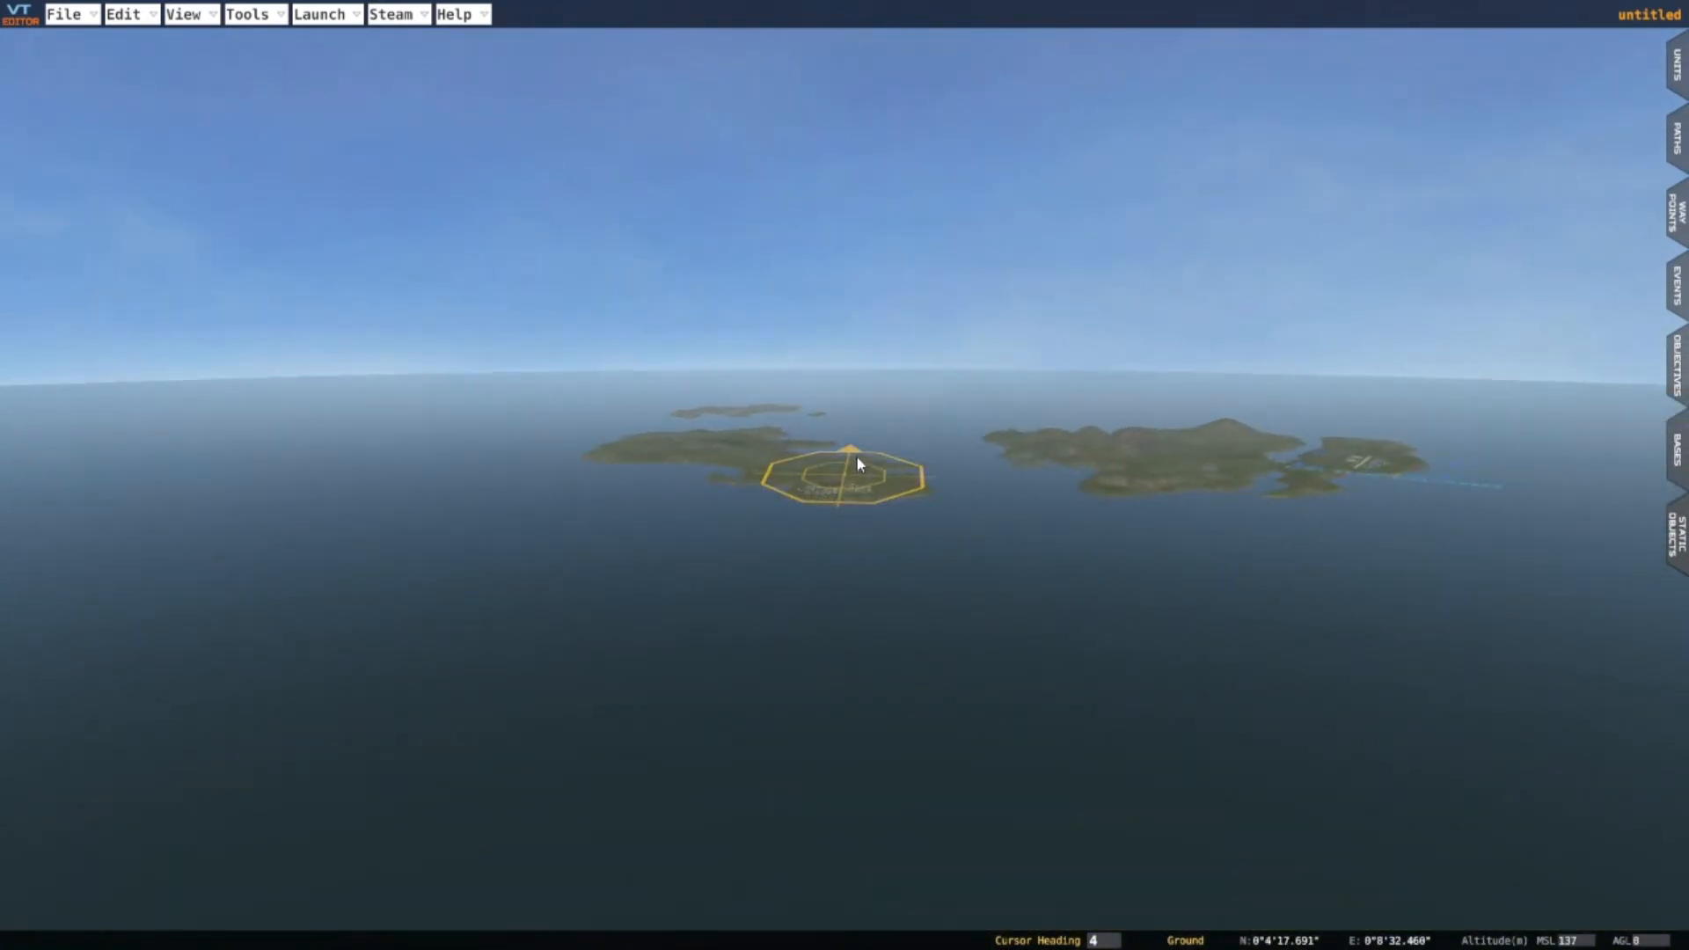
Move the cursor to the Calius Island airbase at about N 0°6'2", E 0°18'5" and inspect its runway and hangars
key(w)
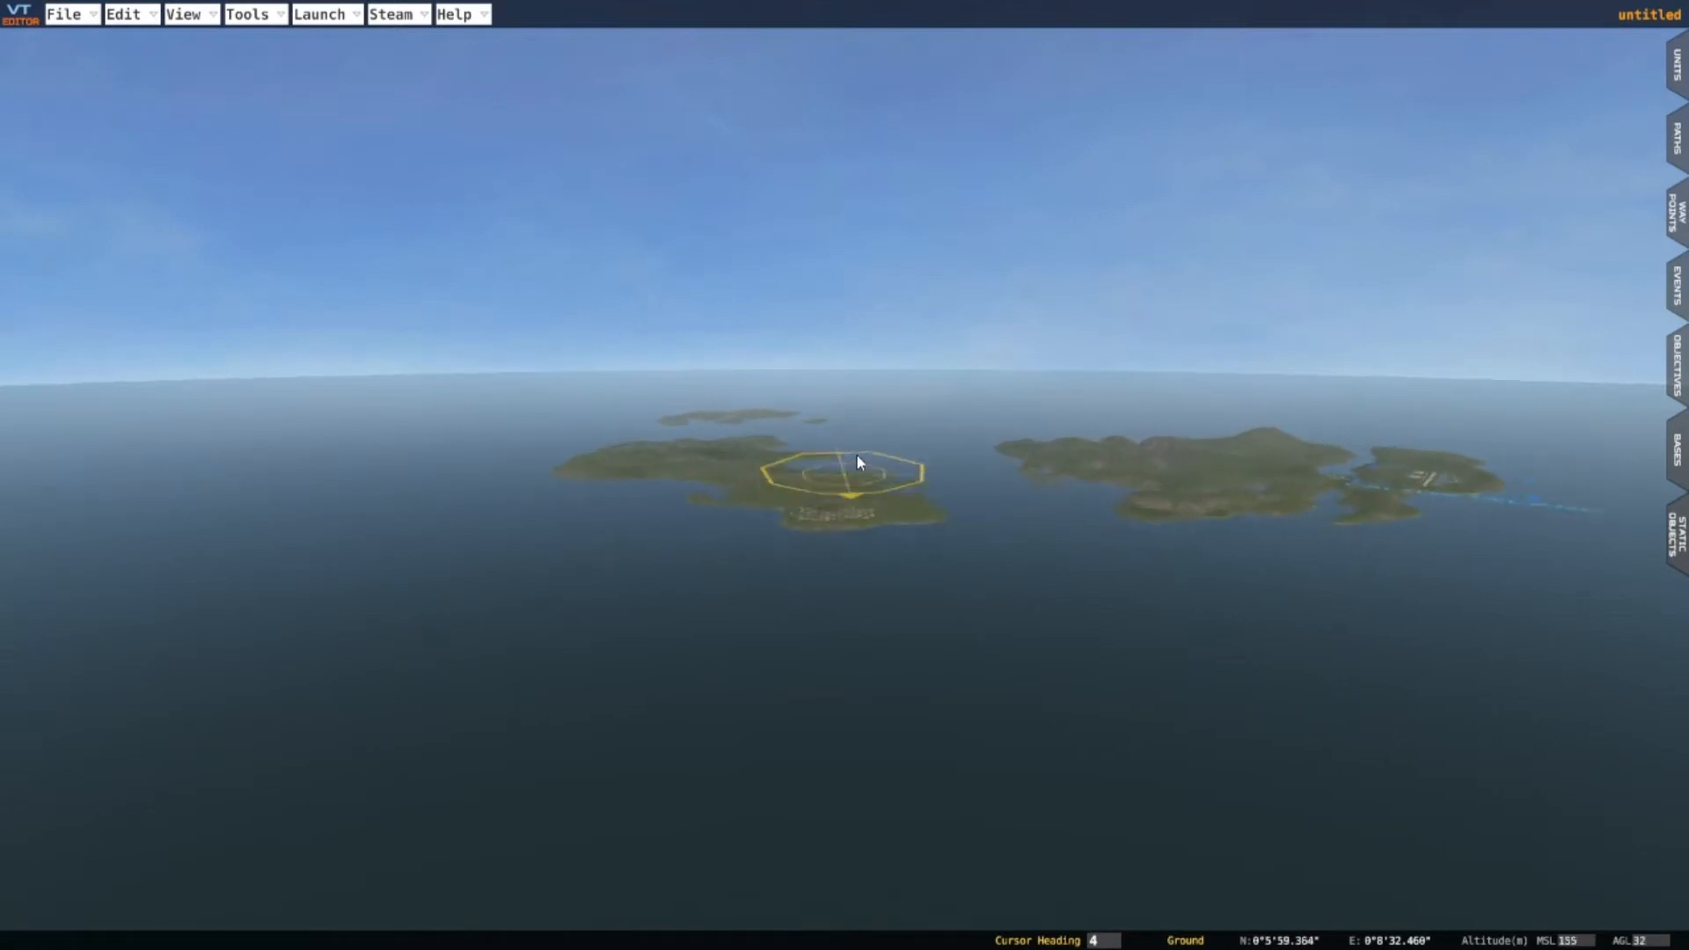
key(d)
key(d)
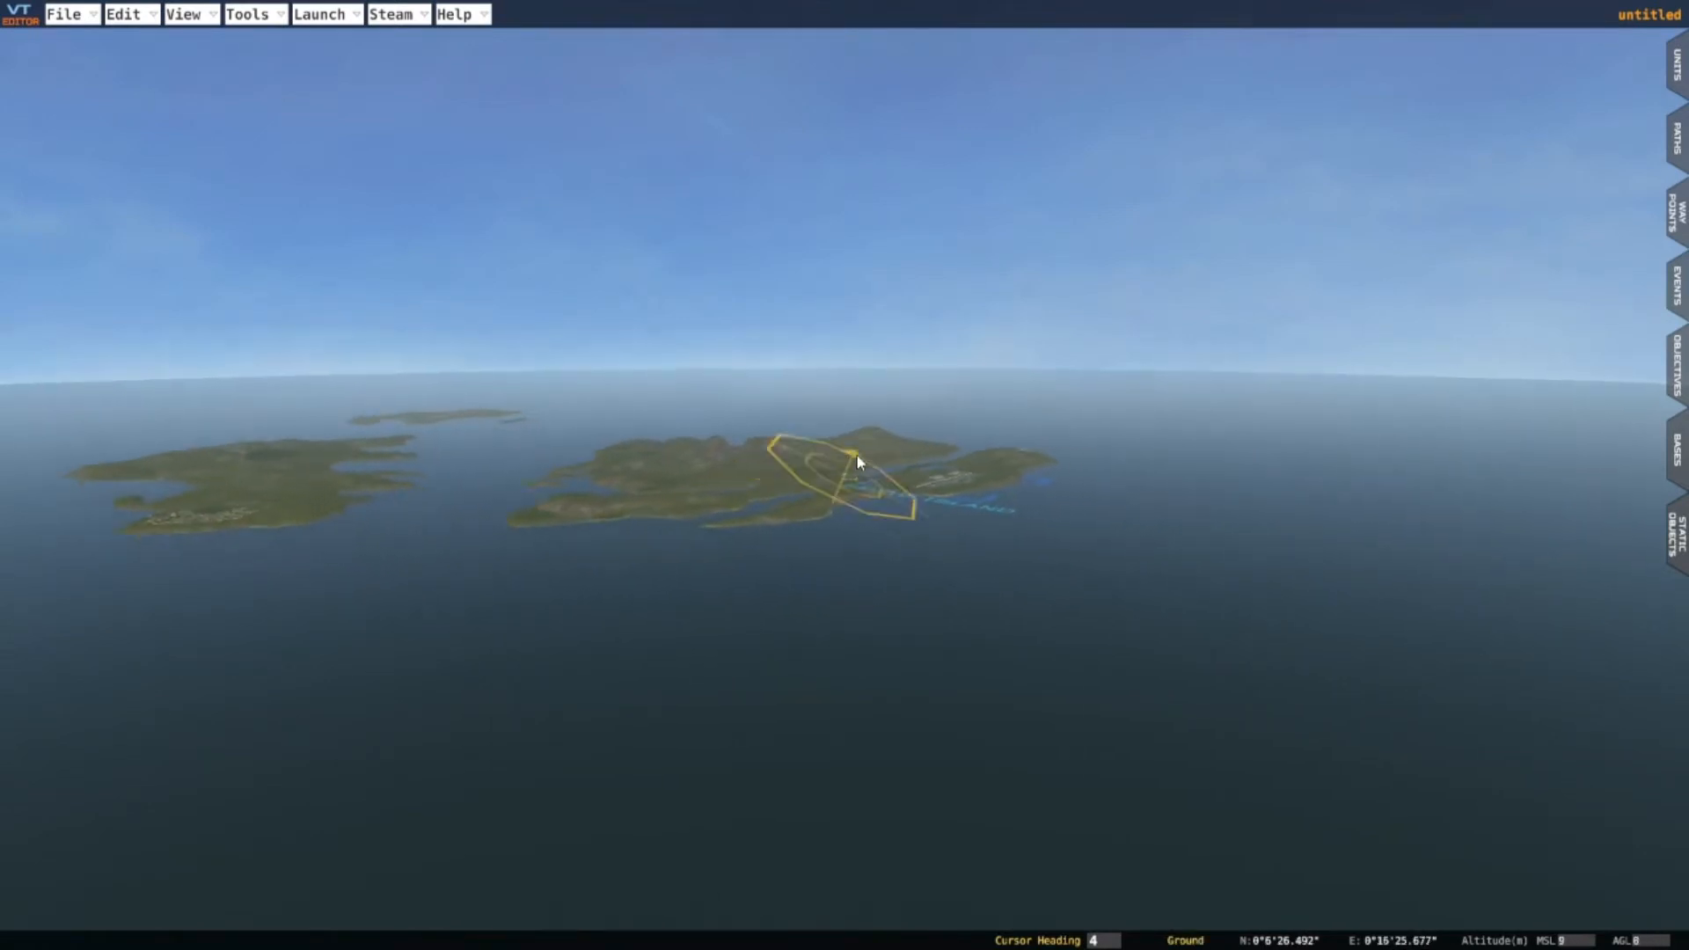
key(w)
scroll(857, 461, up, 2)
scroll(858, 461, up, 3)
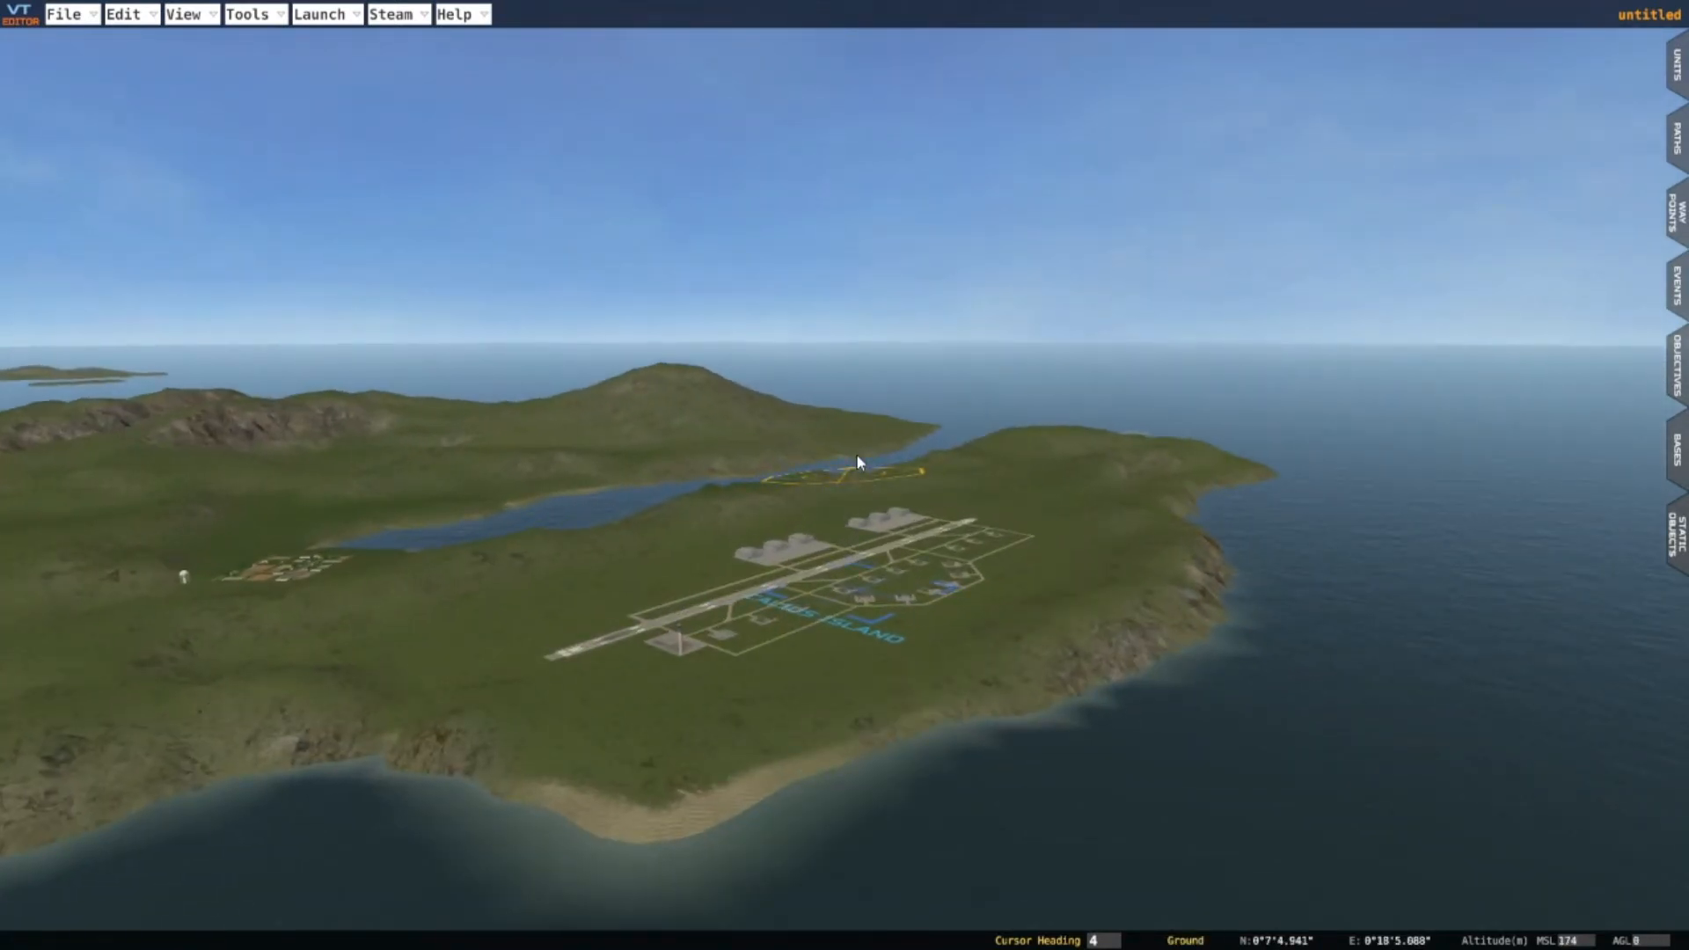
scroll(857, 525, down, 3)
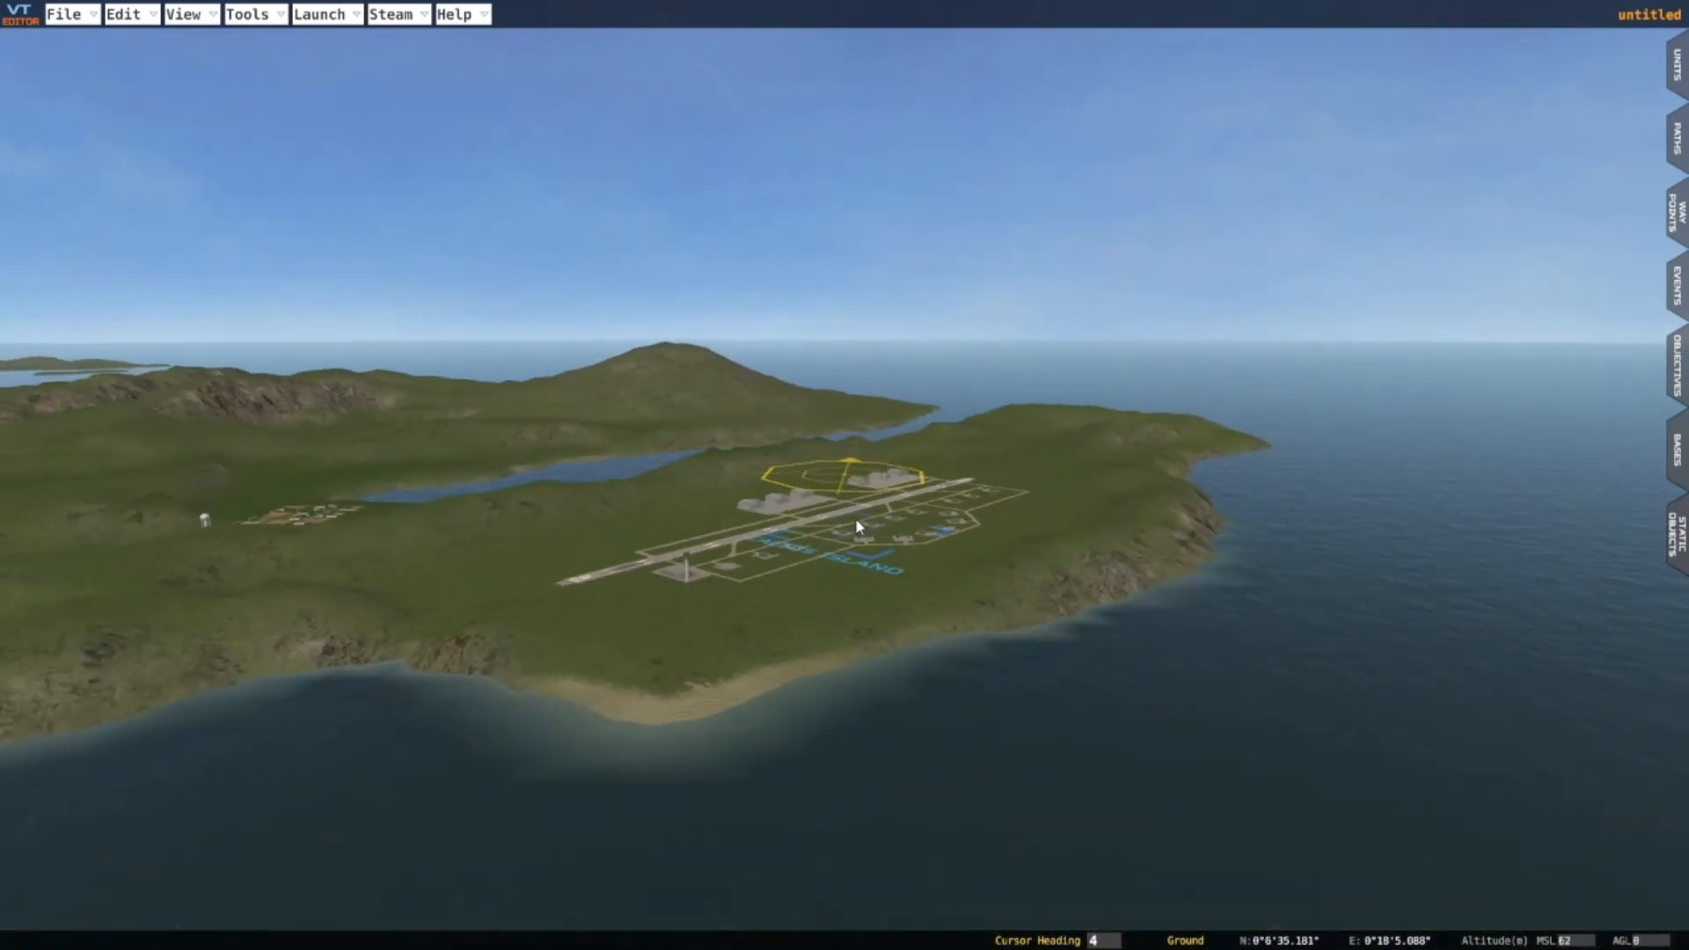
scroll(857, 526, up, 3)
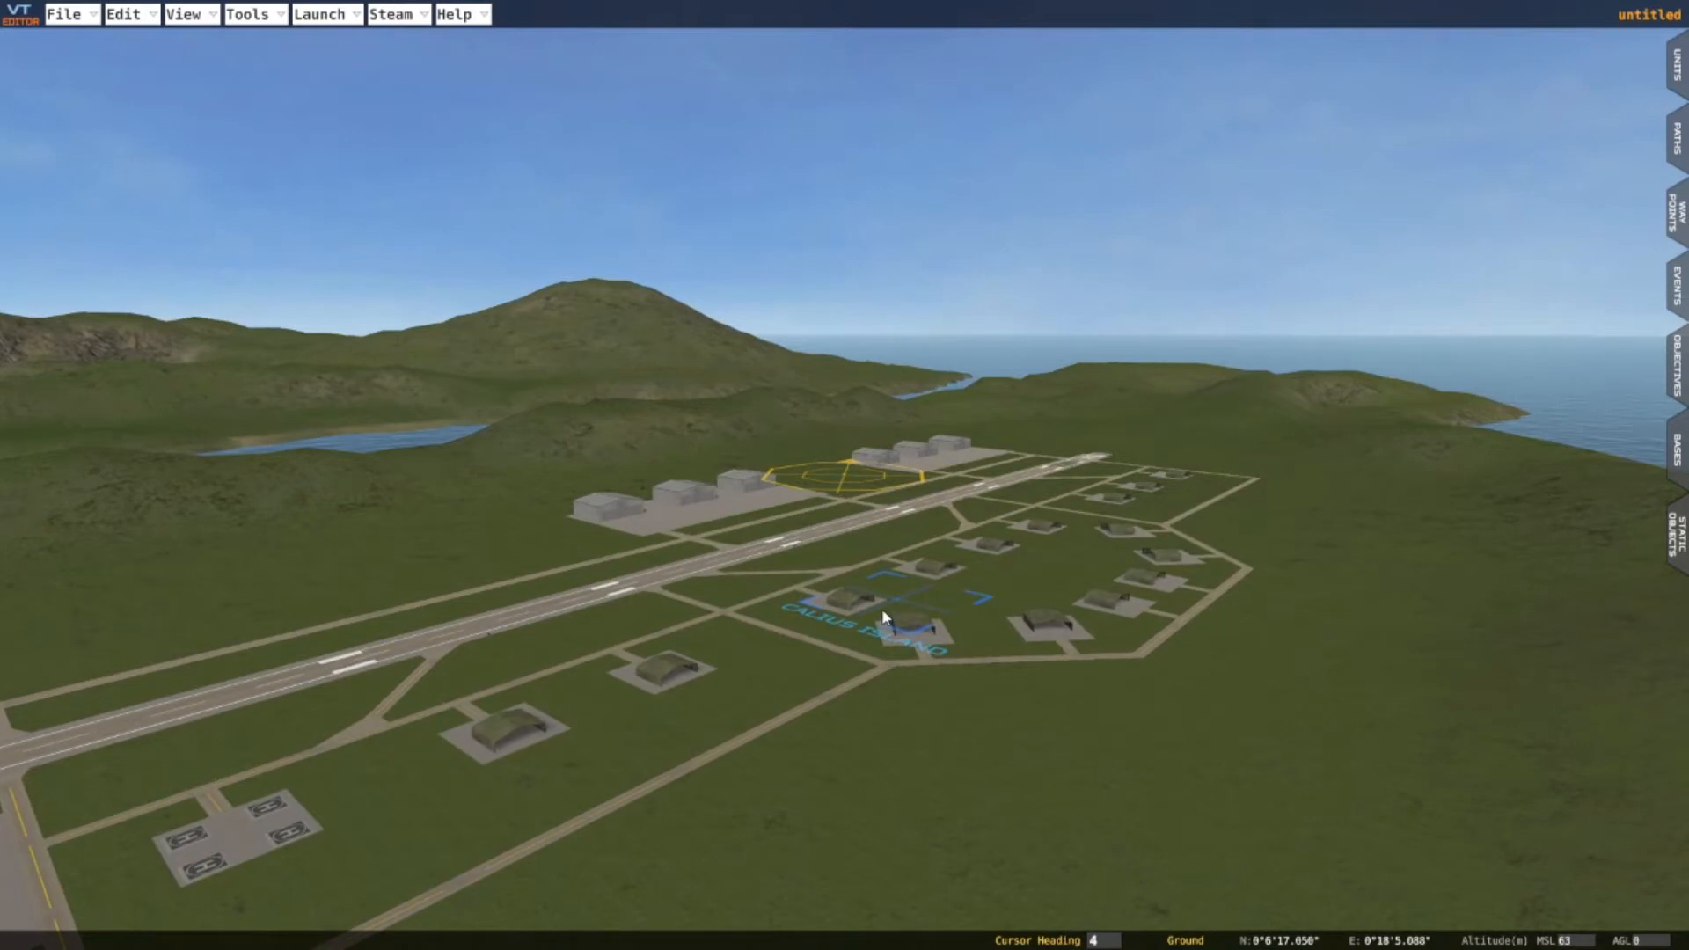
scroll(882, 611, down, 3)
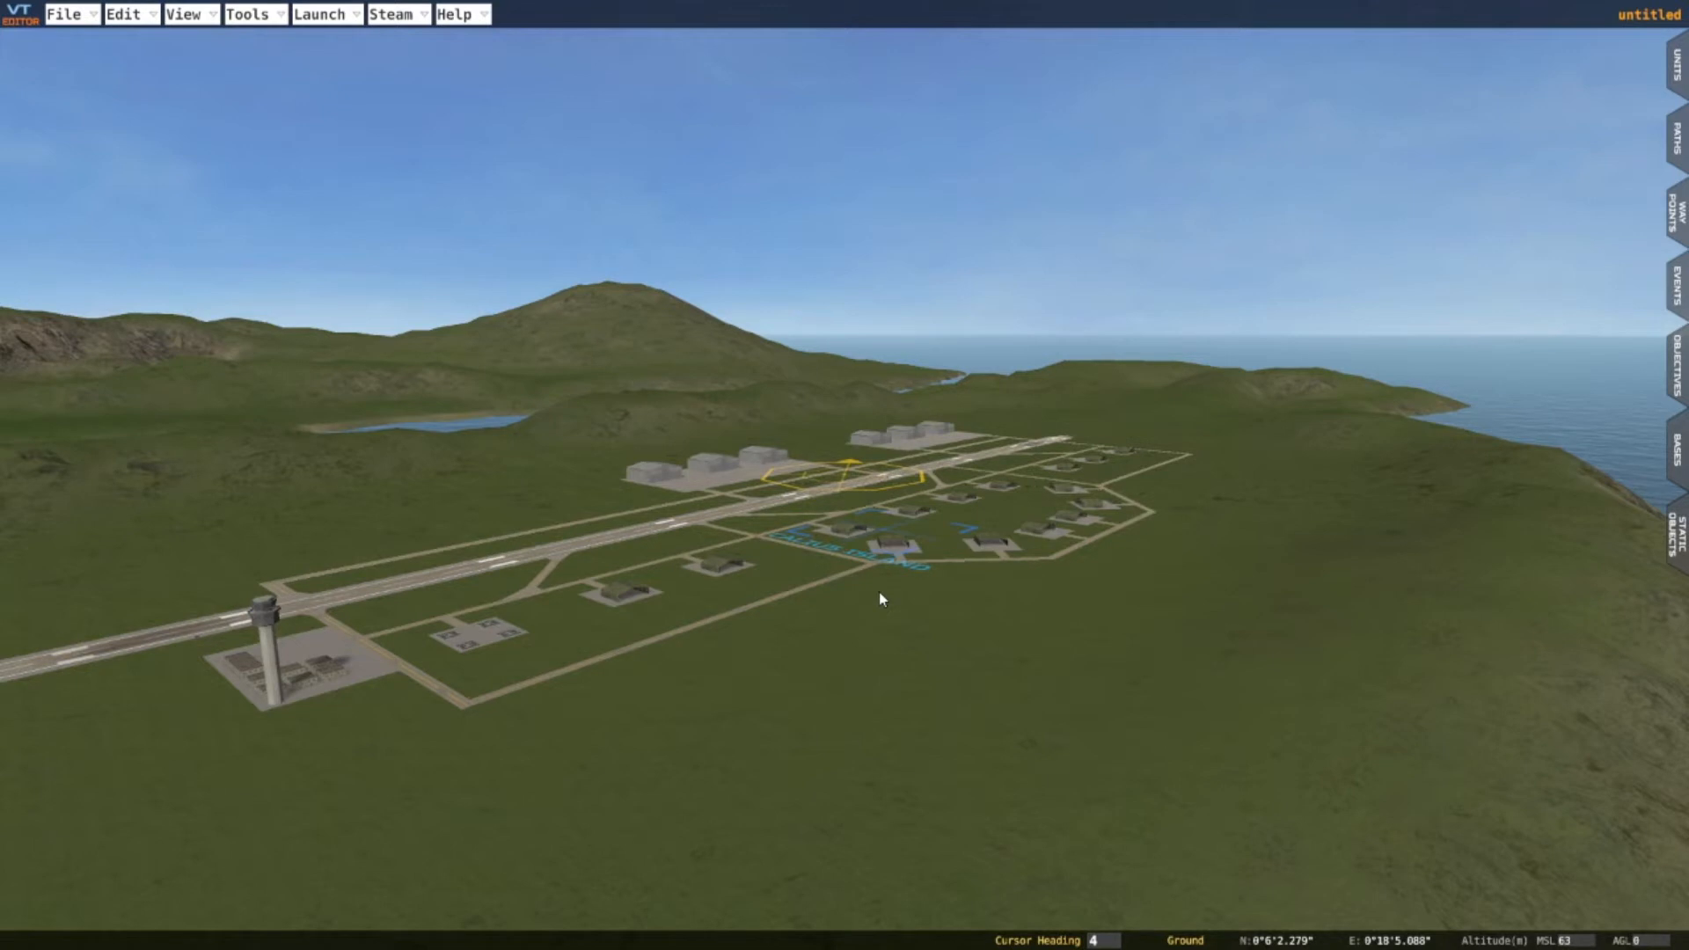
Move the cursor west from the airbase across the mountains to about N 0°8'19", E 0°12'32", surveying the whole island group
key(a)
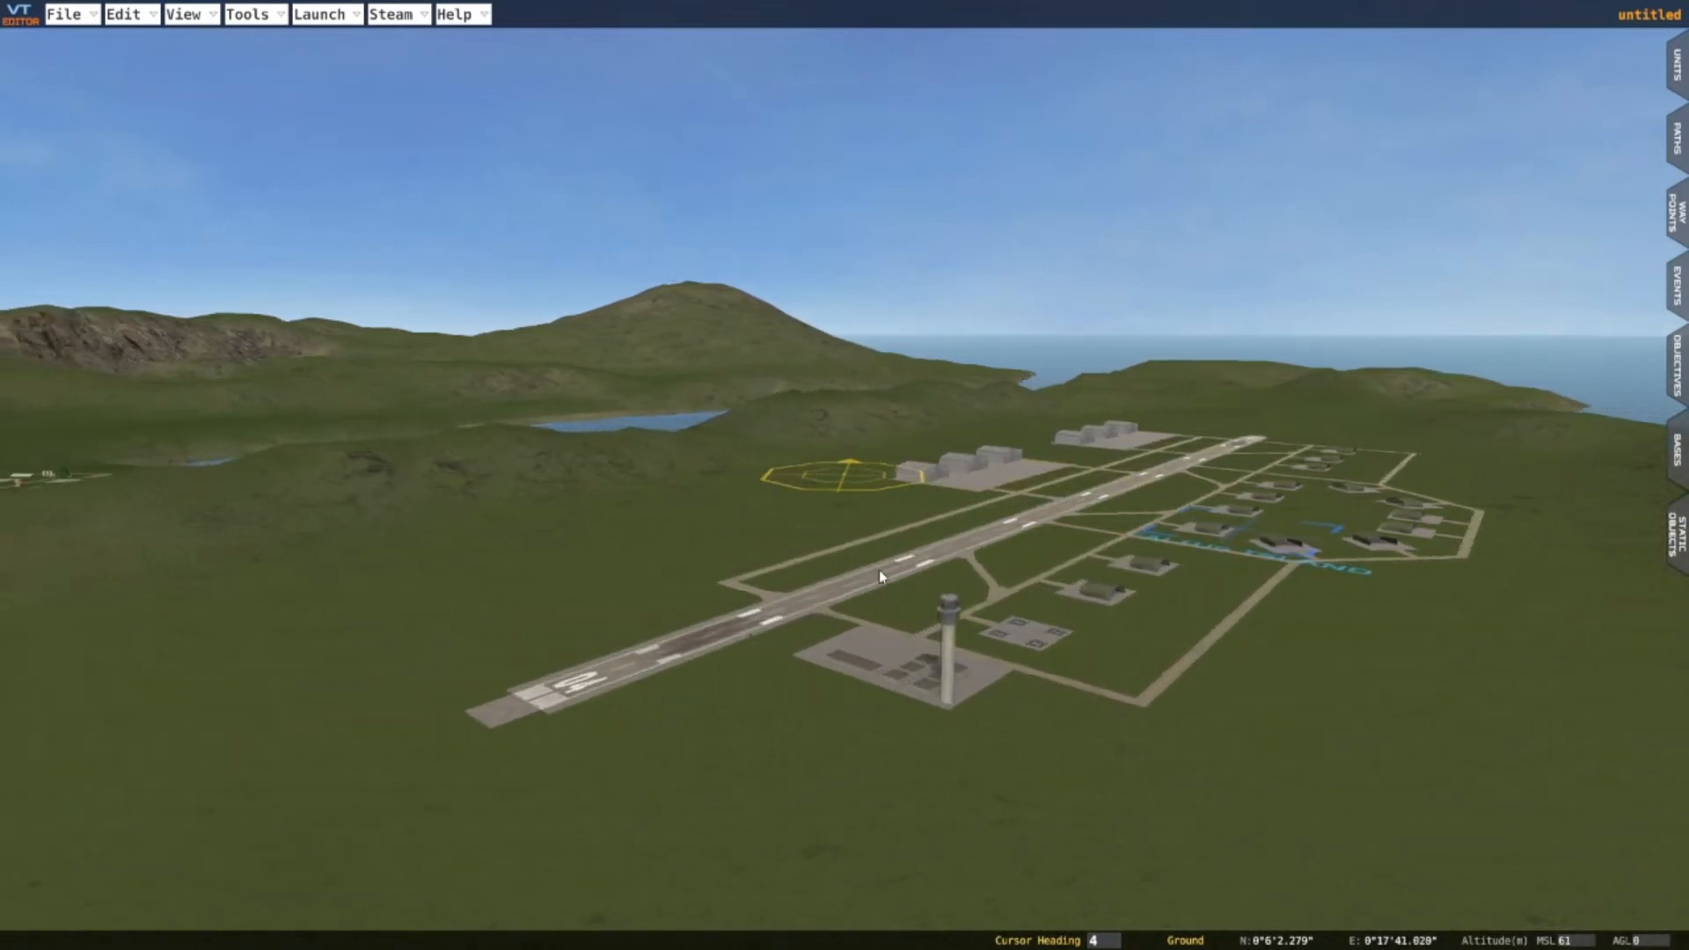
scroll(880, 572, down, 6)
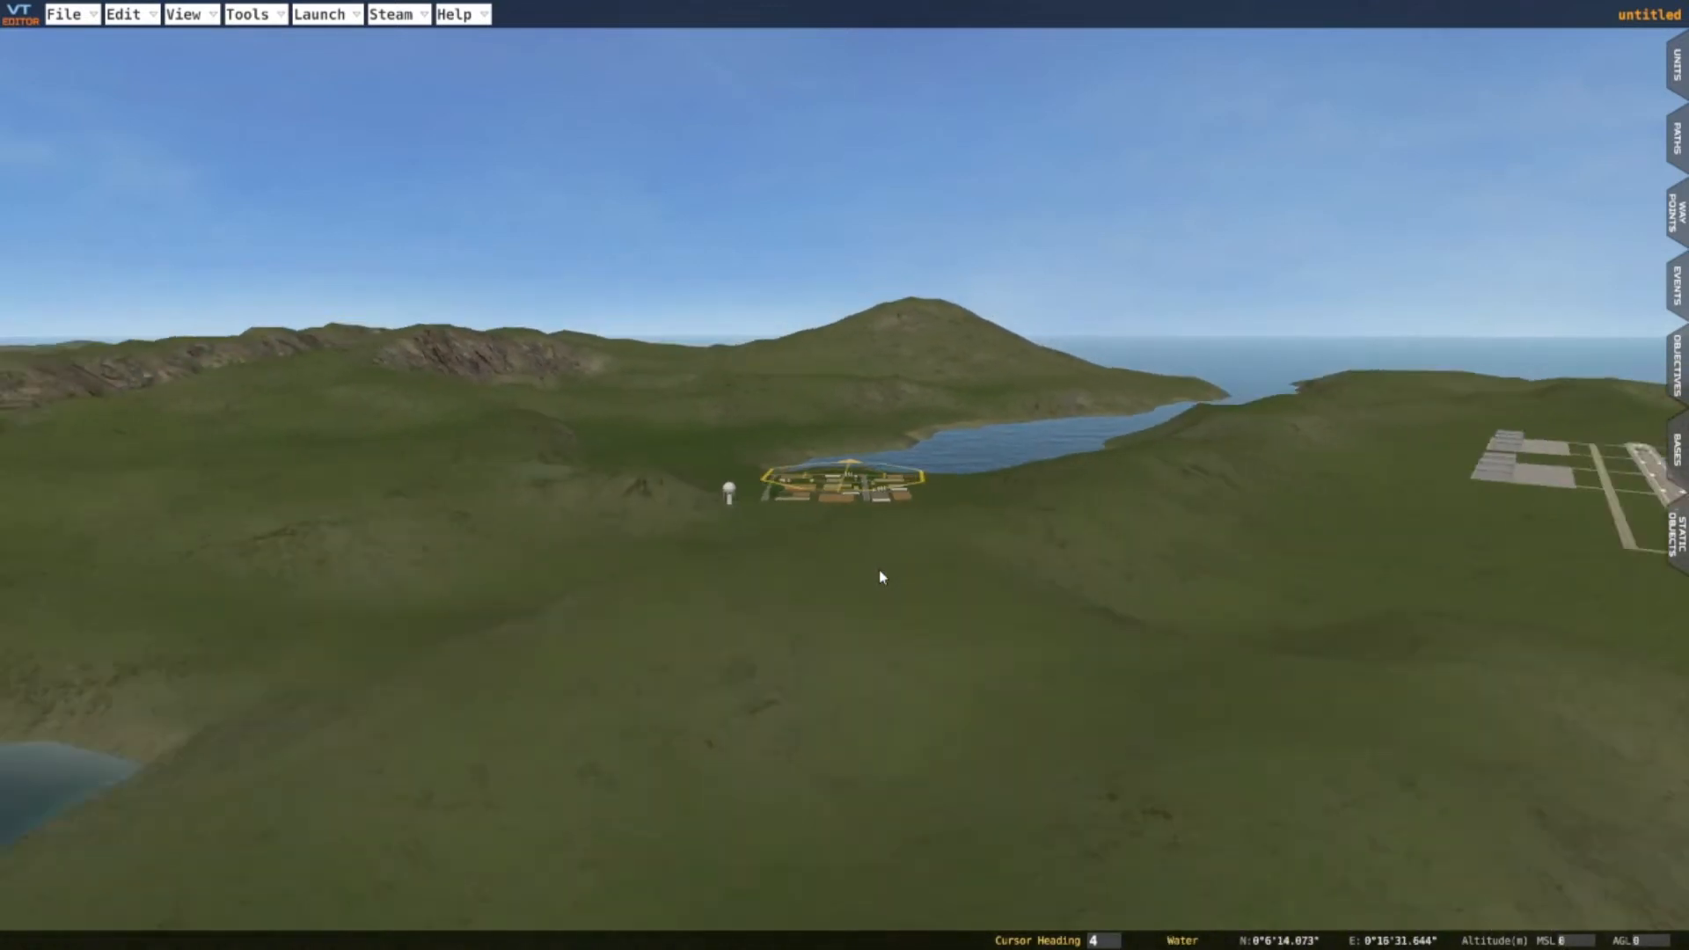
key(w)
key(a)
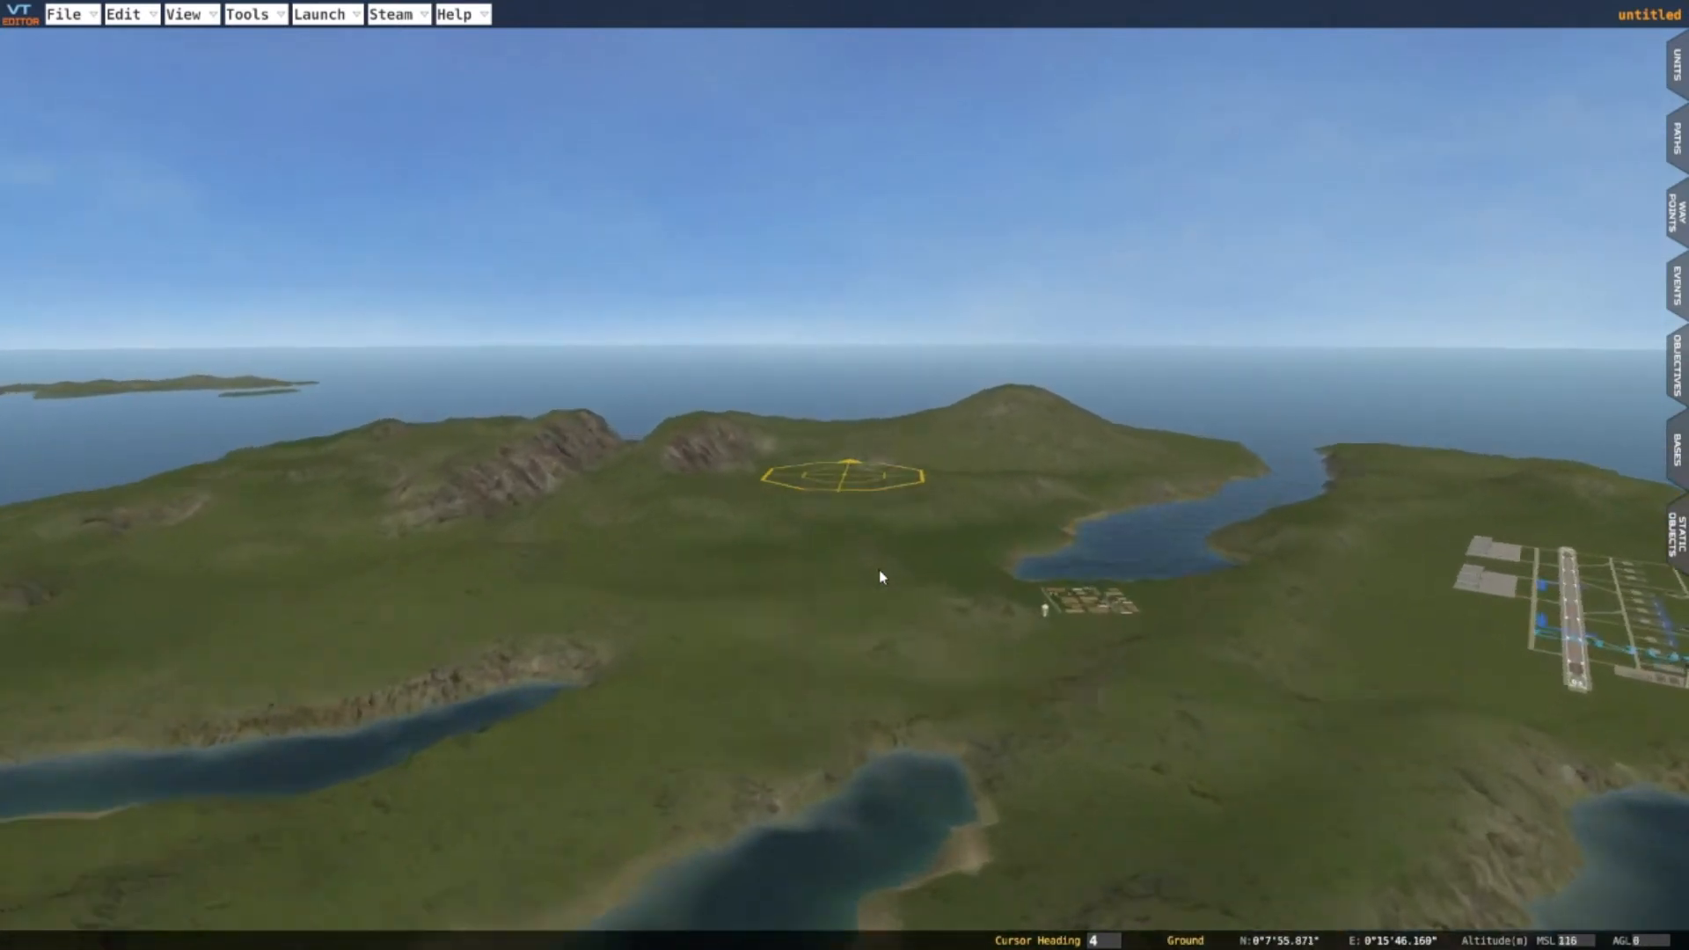
key(a)
scroll(880, 573, up, 1)
scroll(880, 573, down, 4)
scroll(880, 575, down, 5)
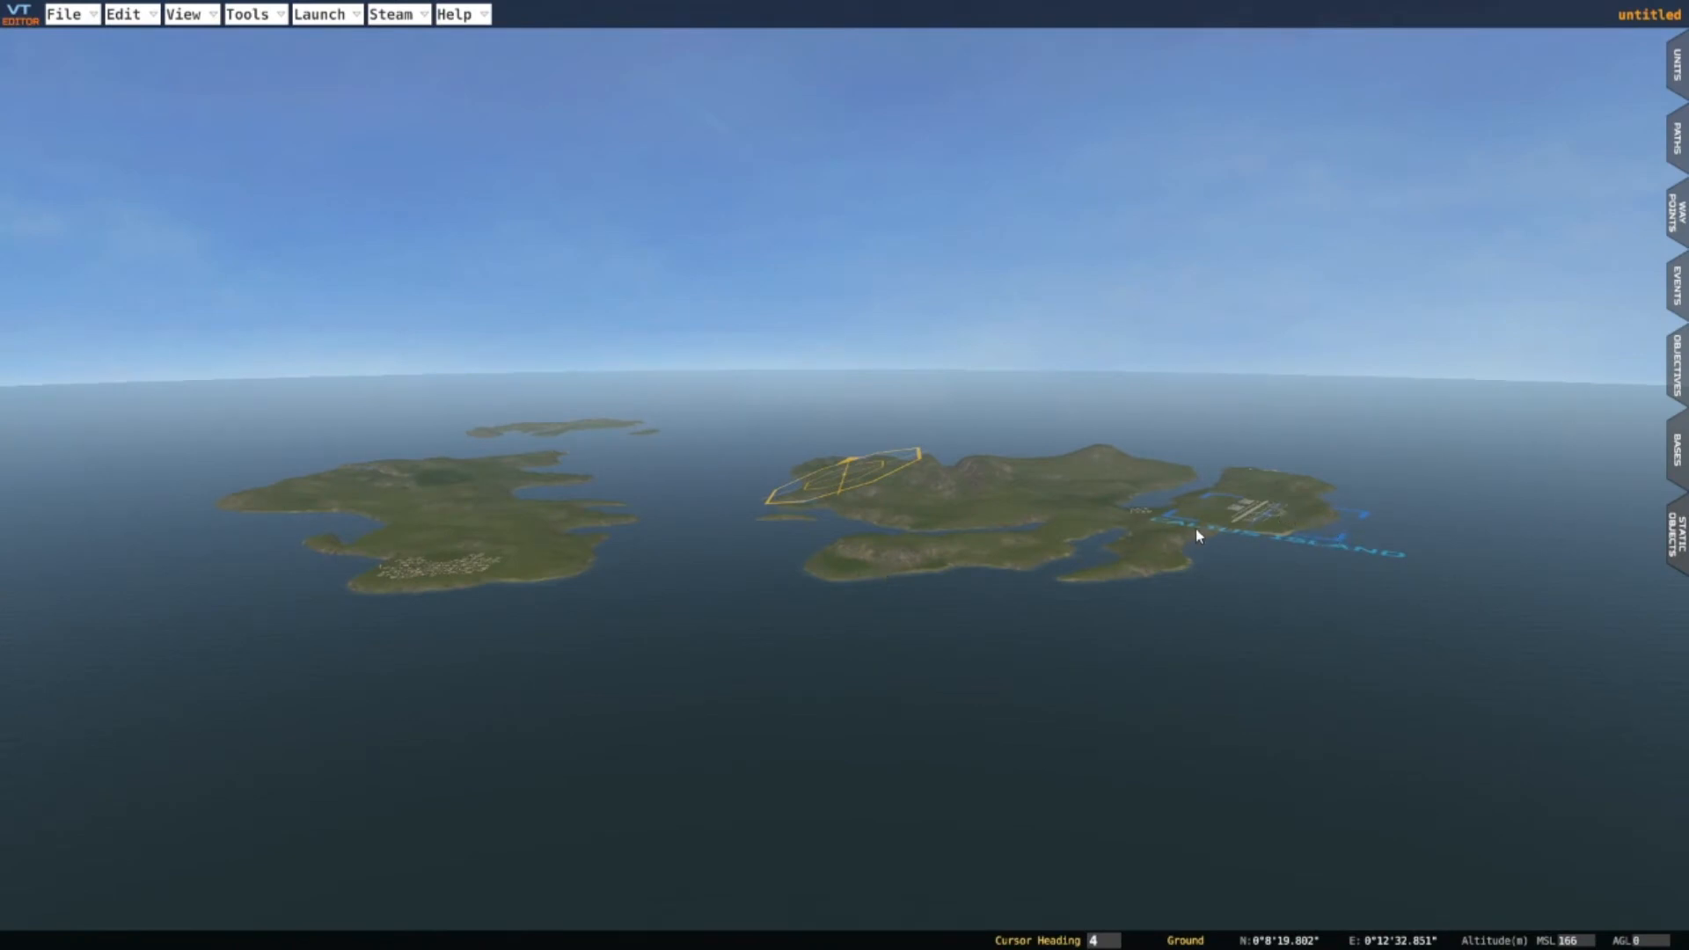
Bring the cursor back east to about N 0°9'40", E 0°17'23" and view the Calius Island airbase area
key(d)
key(s)
scroll(1202, 525, down, 3)
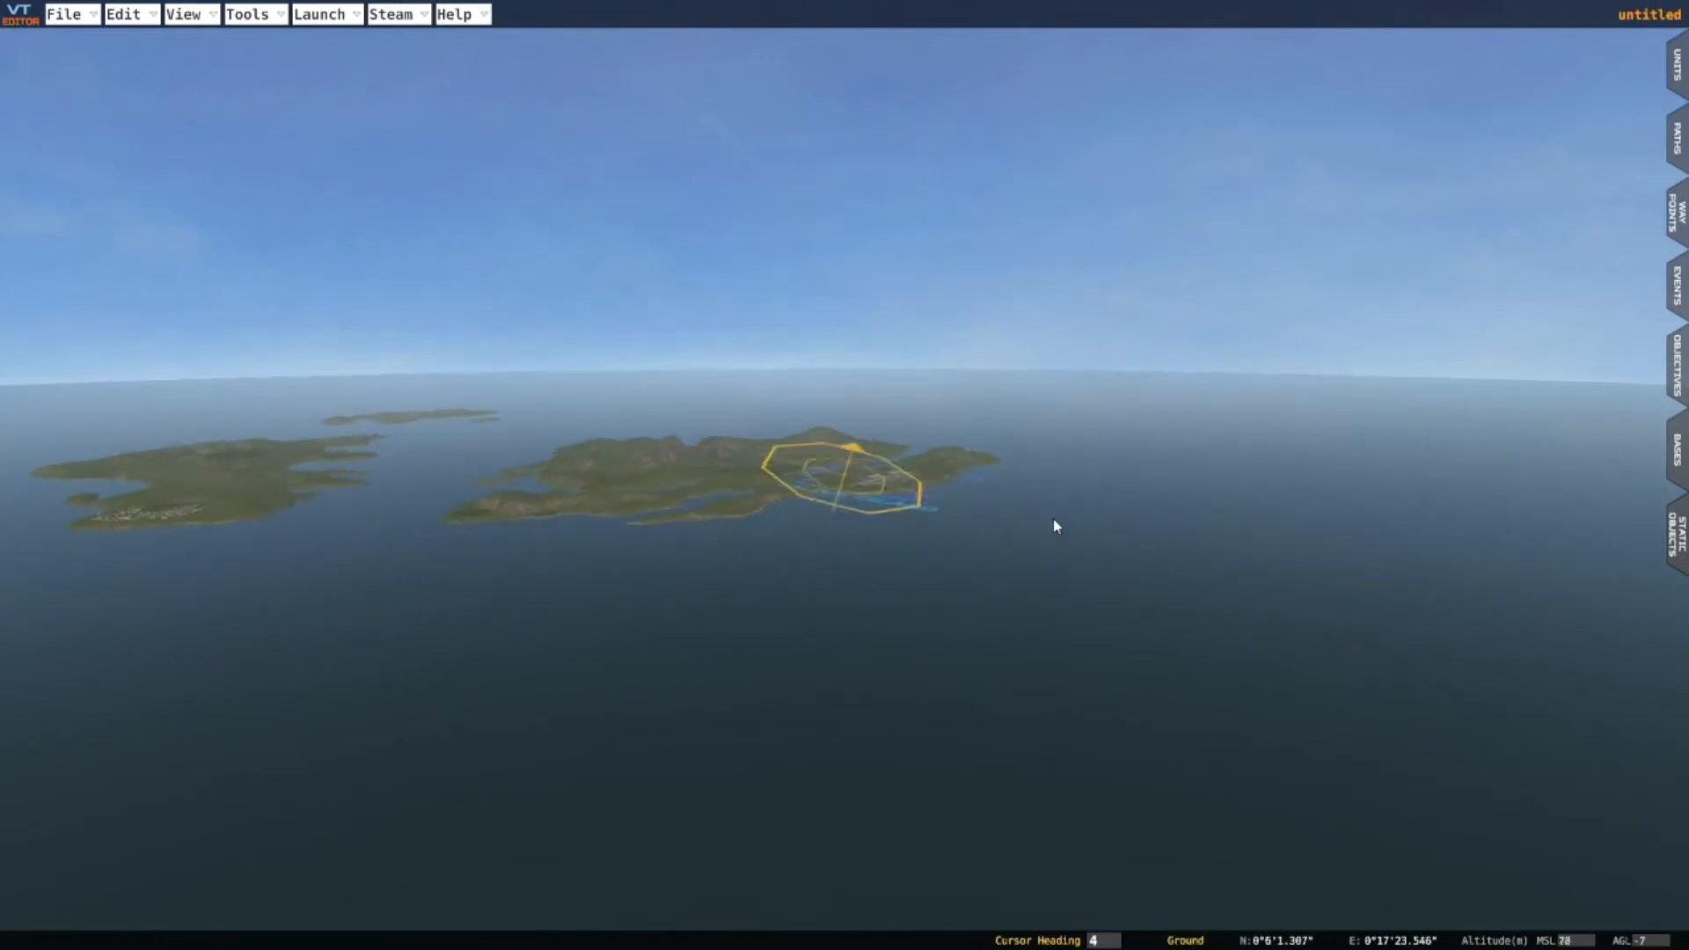
scroll(950, 527, up, 6)
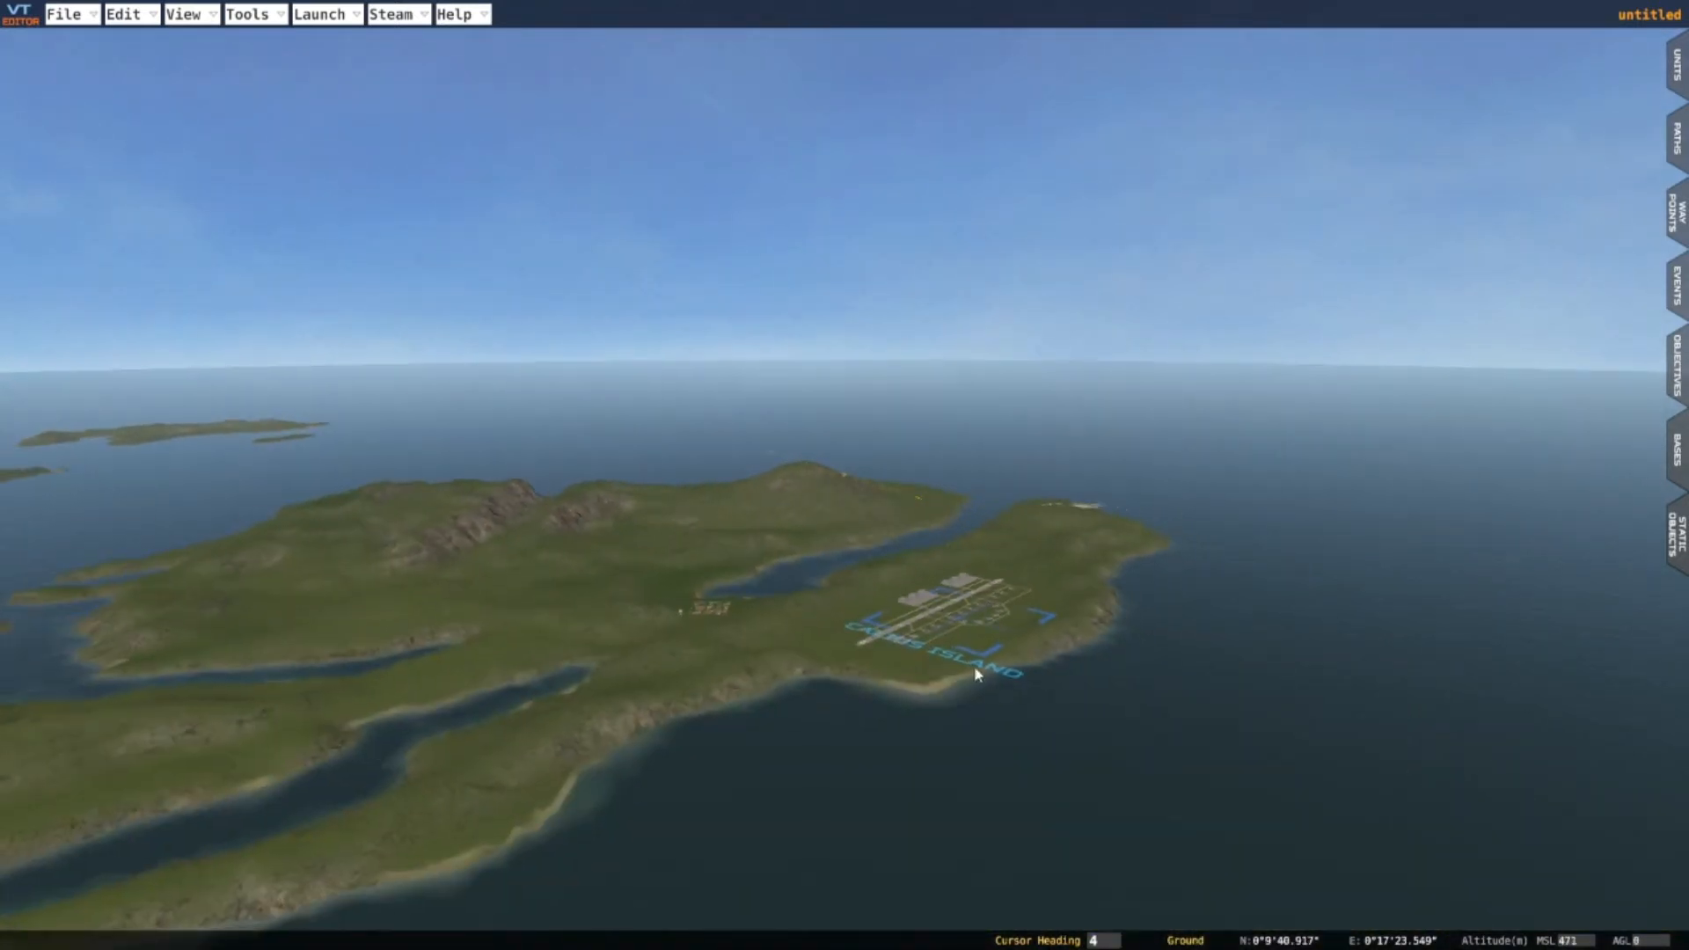
Move the cursor out to open water south of the islands, at about N -1°49'44", E 0°9'16"
key(a)
key(s)
key(s)
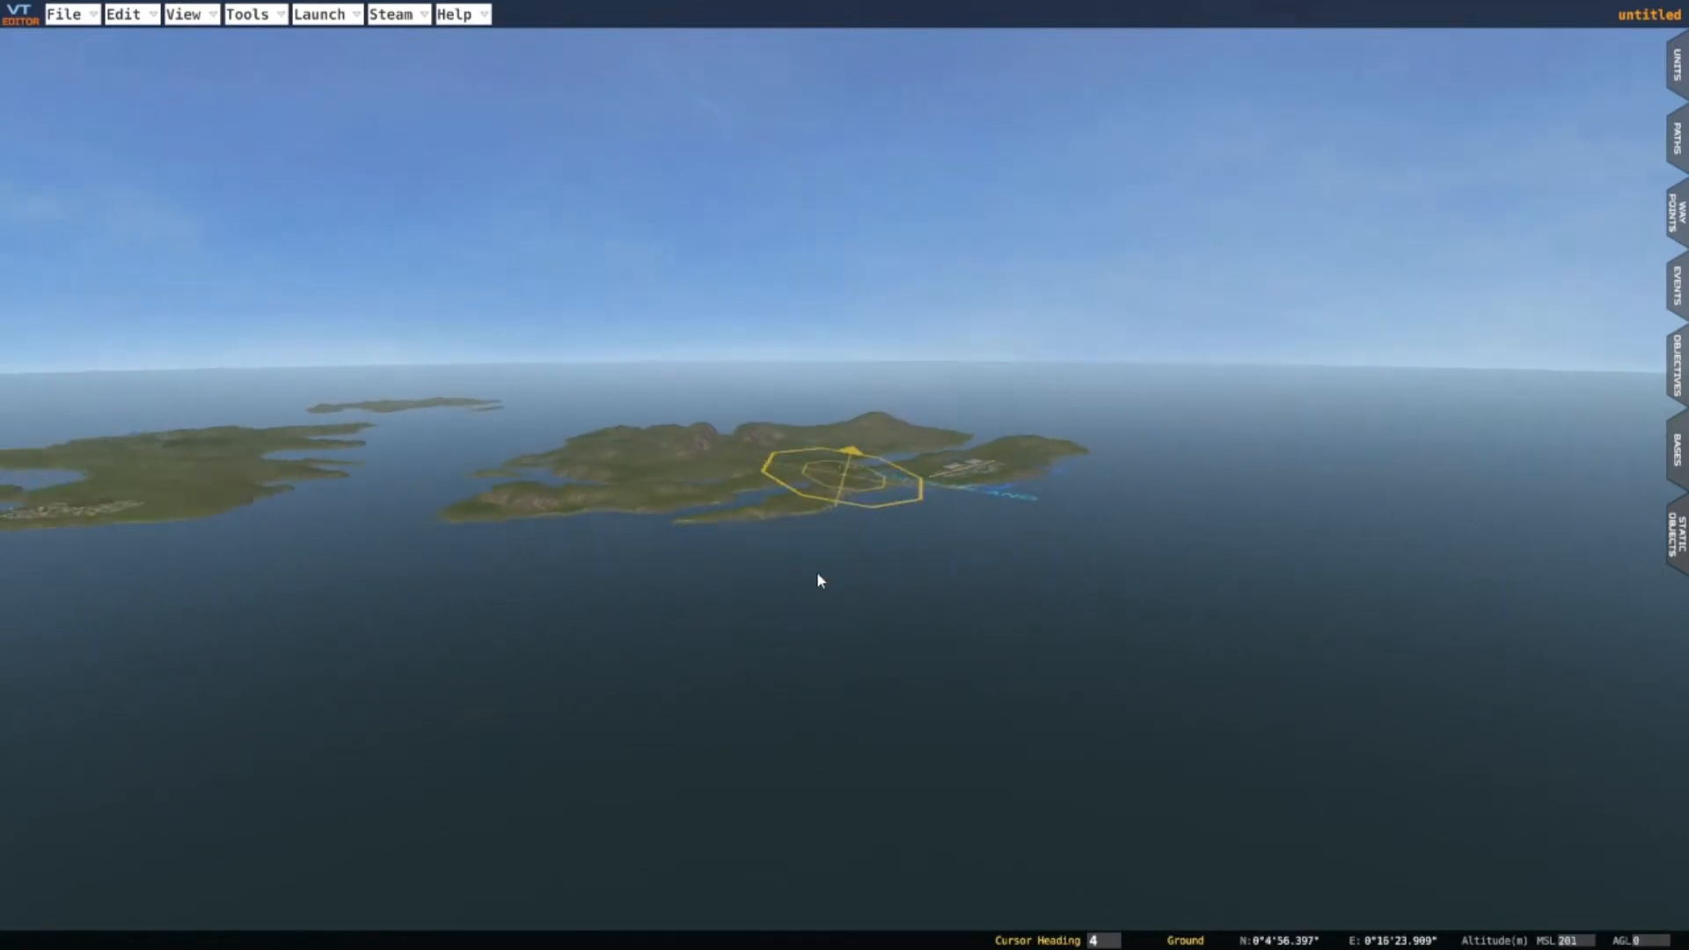
key(s)
key(a)
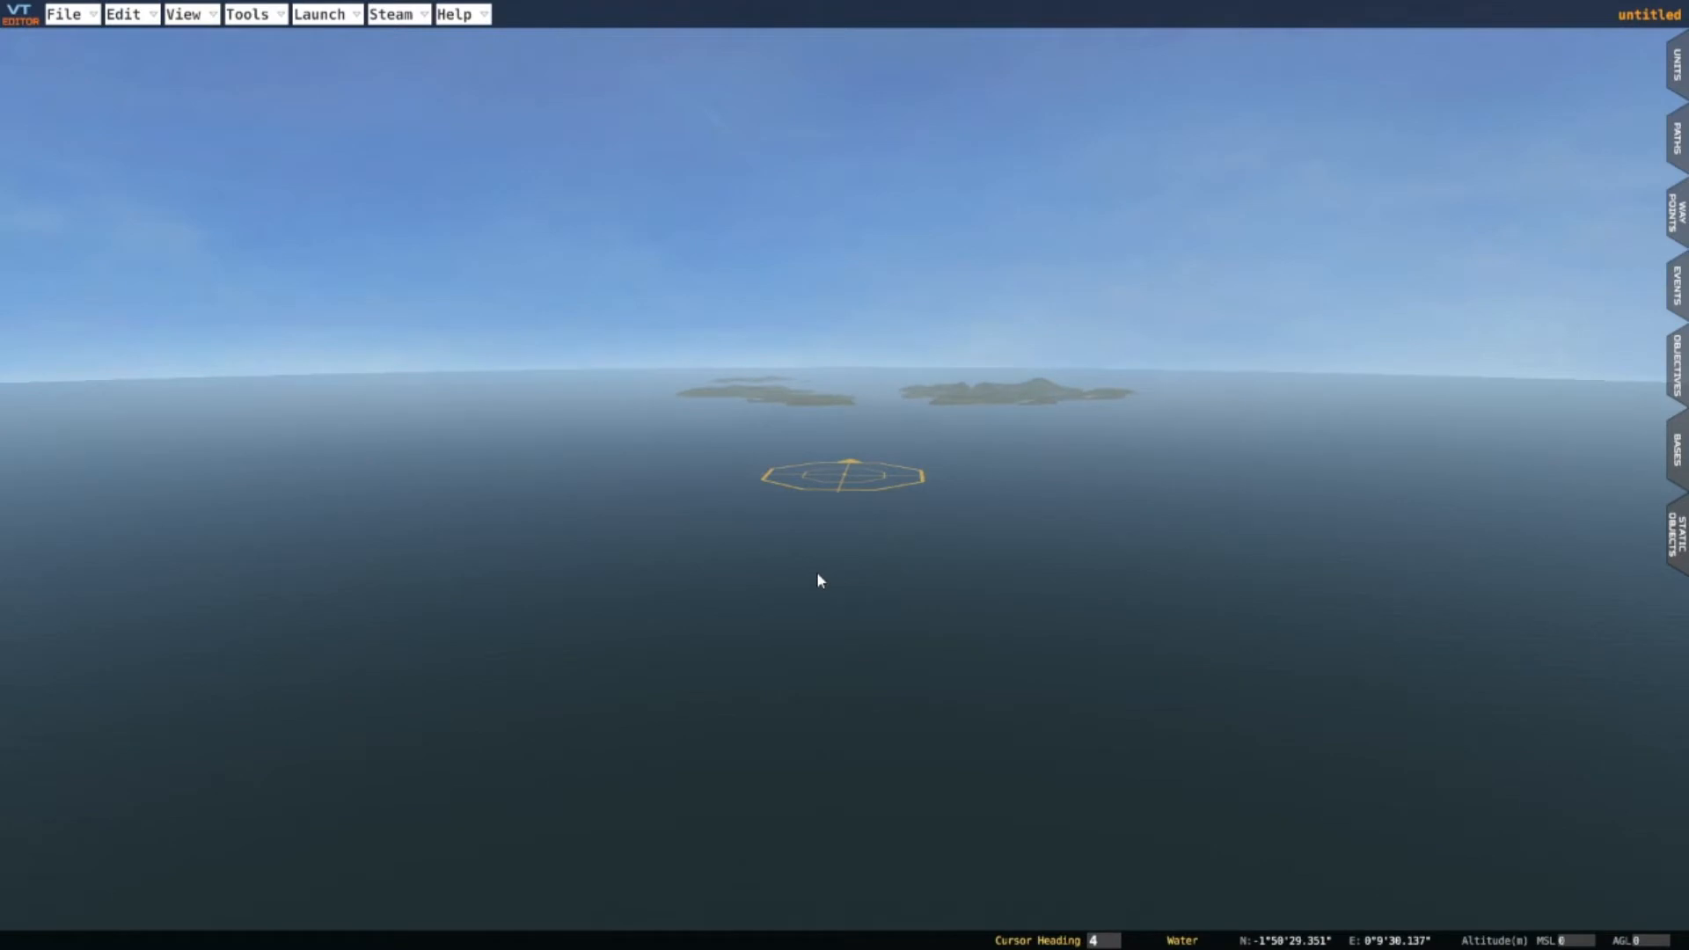
scroll(818, 574, up, 2)
key(s)
key(a)
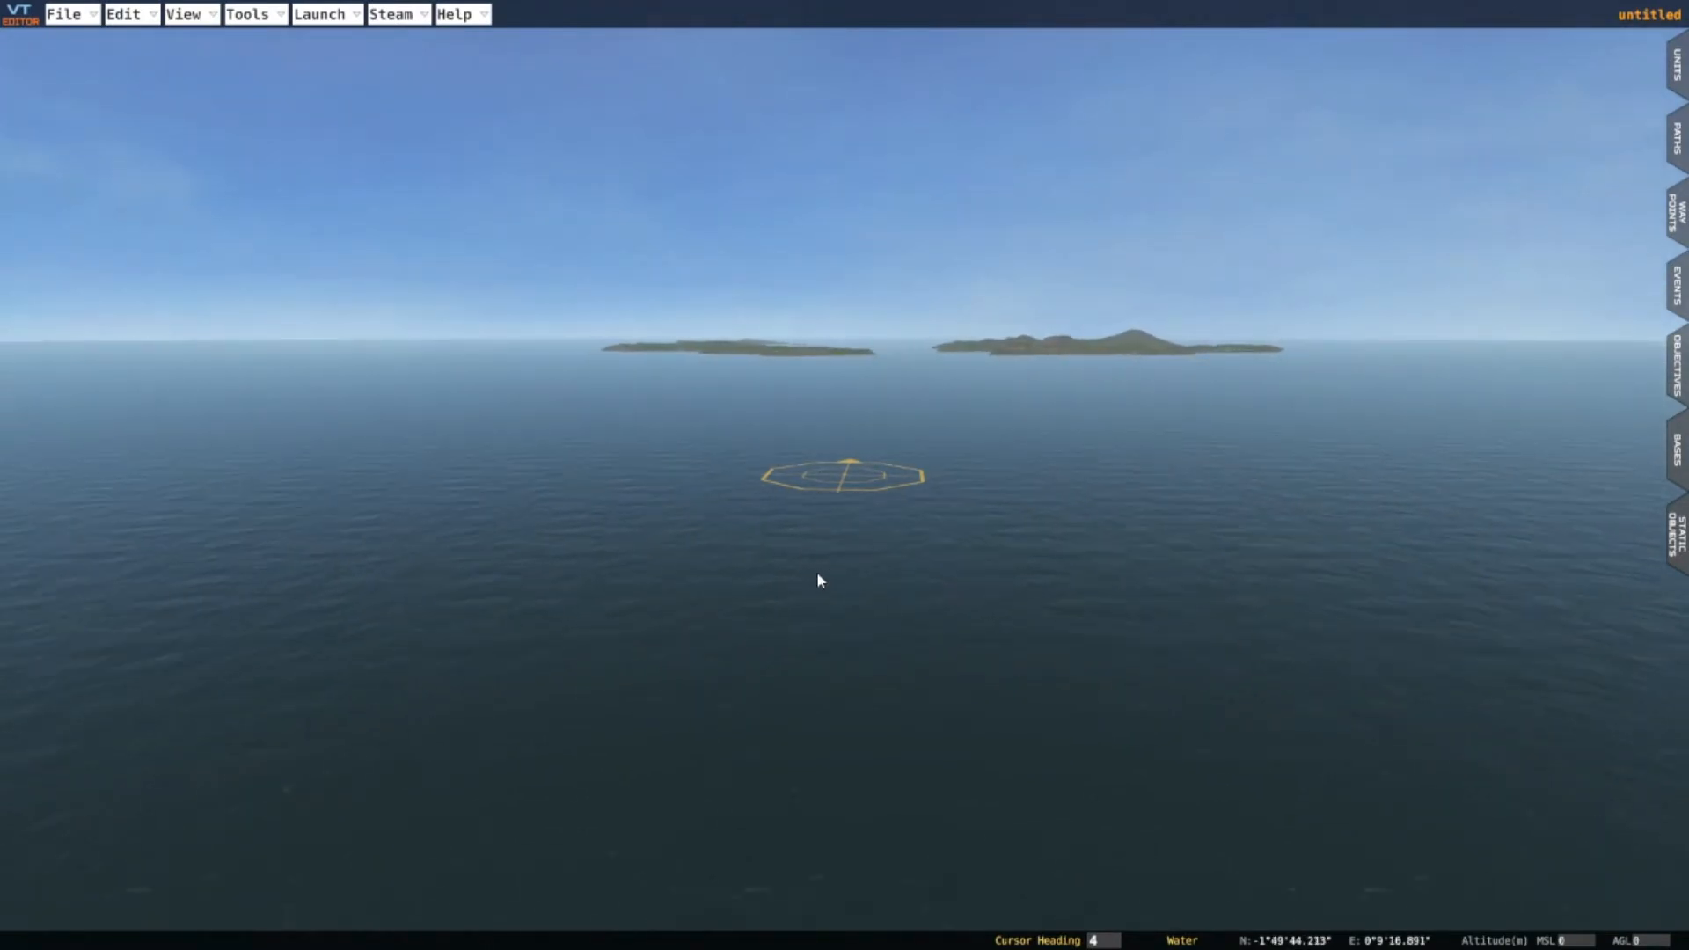
Position the cursor on the water at about N -1°42'5", E 0°5'51" and rotate it to a heading of 38 degrees
key(e)
key(a)
key(s)
key(s)
key(a)
key(q)
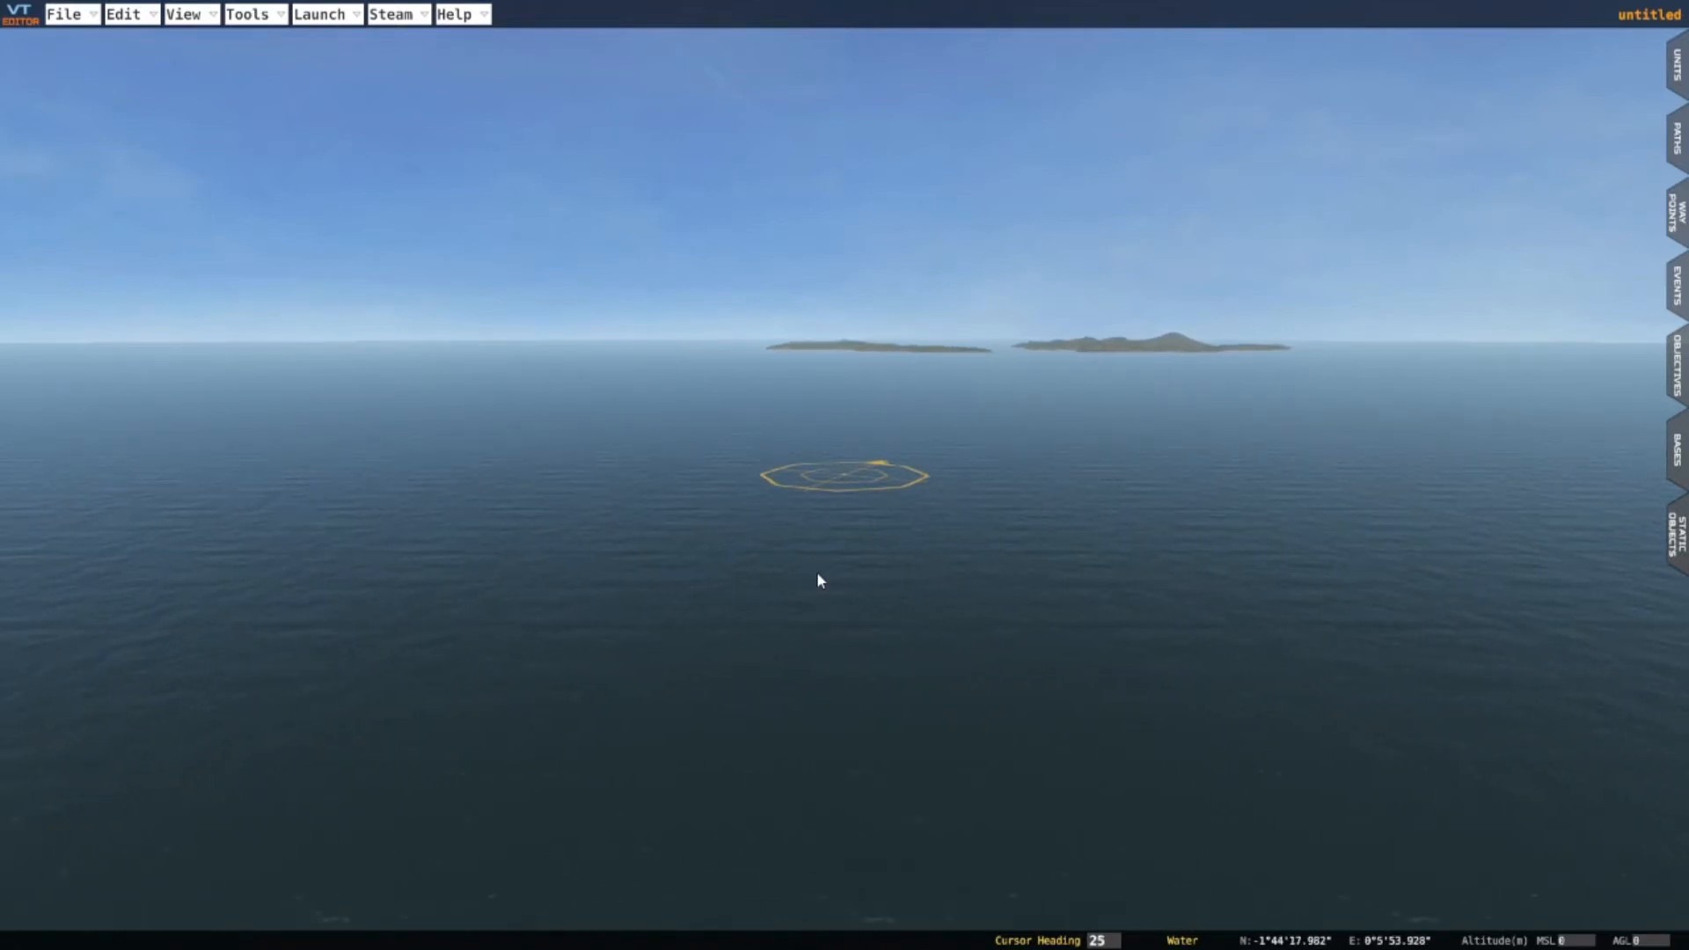
key(s)
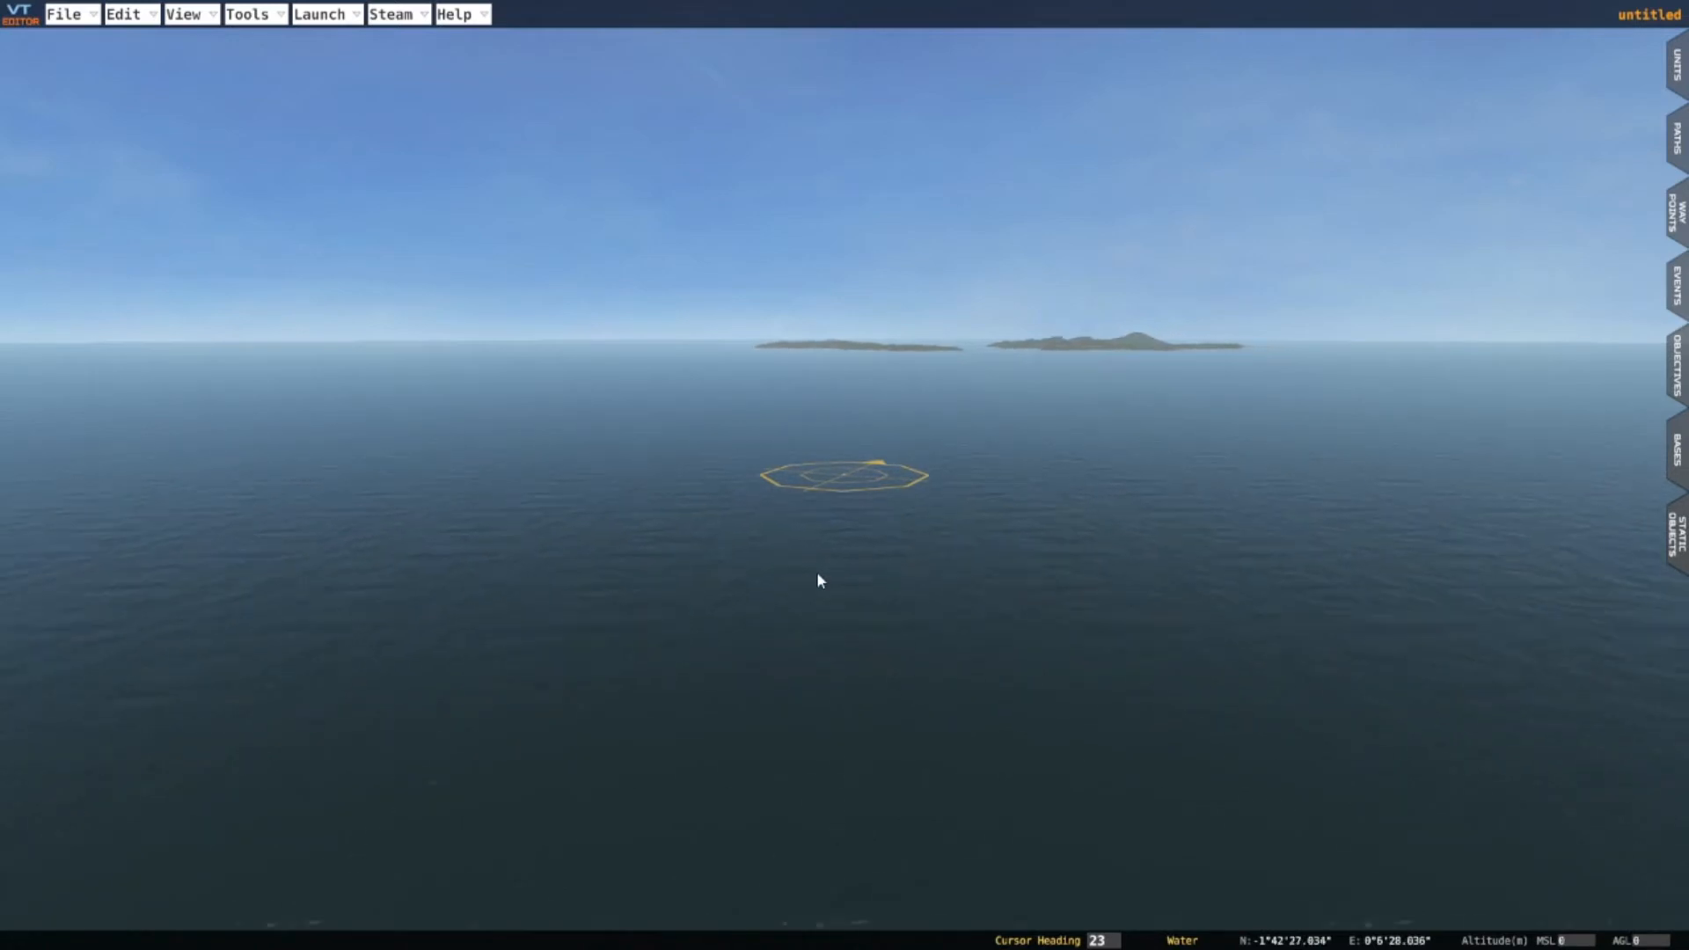
key(a)
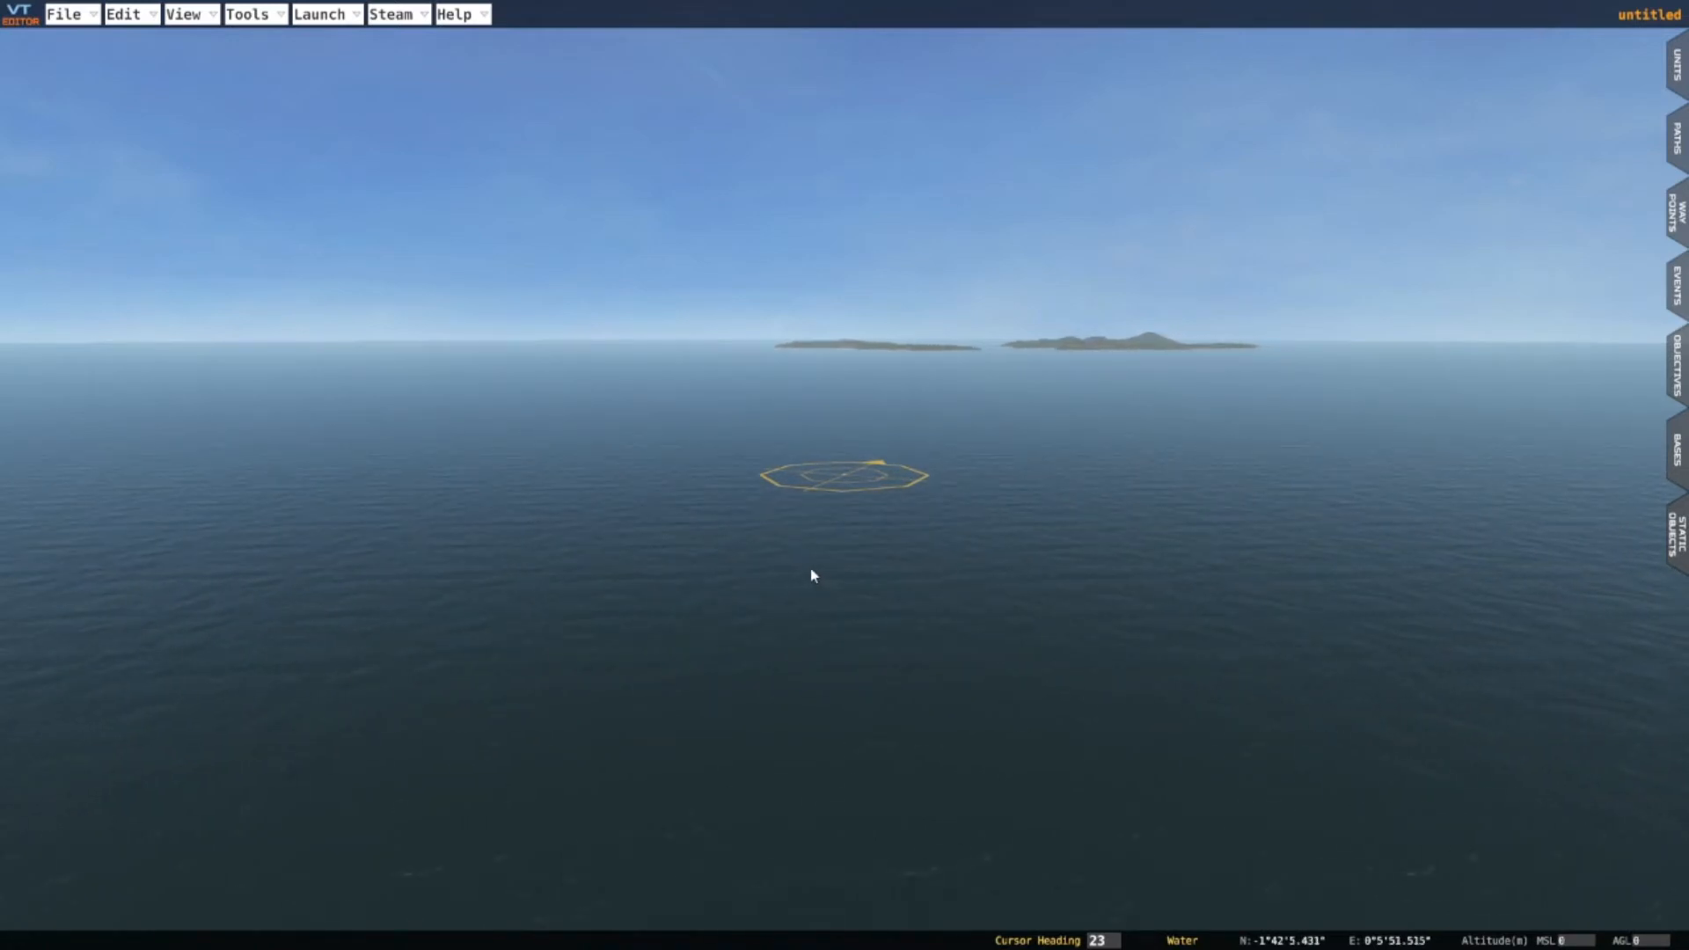
key(e)
Start a new unit and compare the enemy and allied aircraft lists, leaving the allied units shown
click(1677, 58)
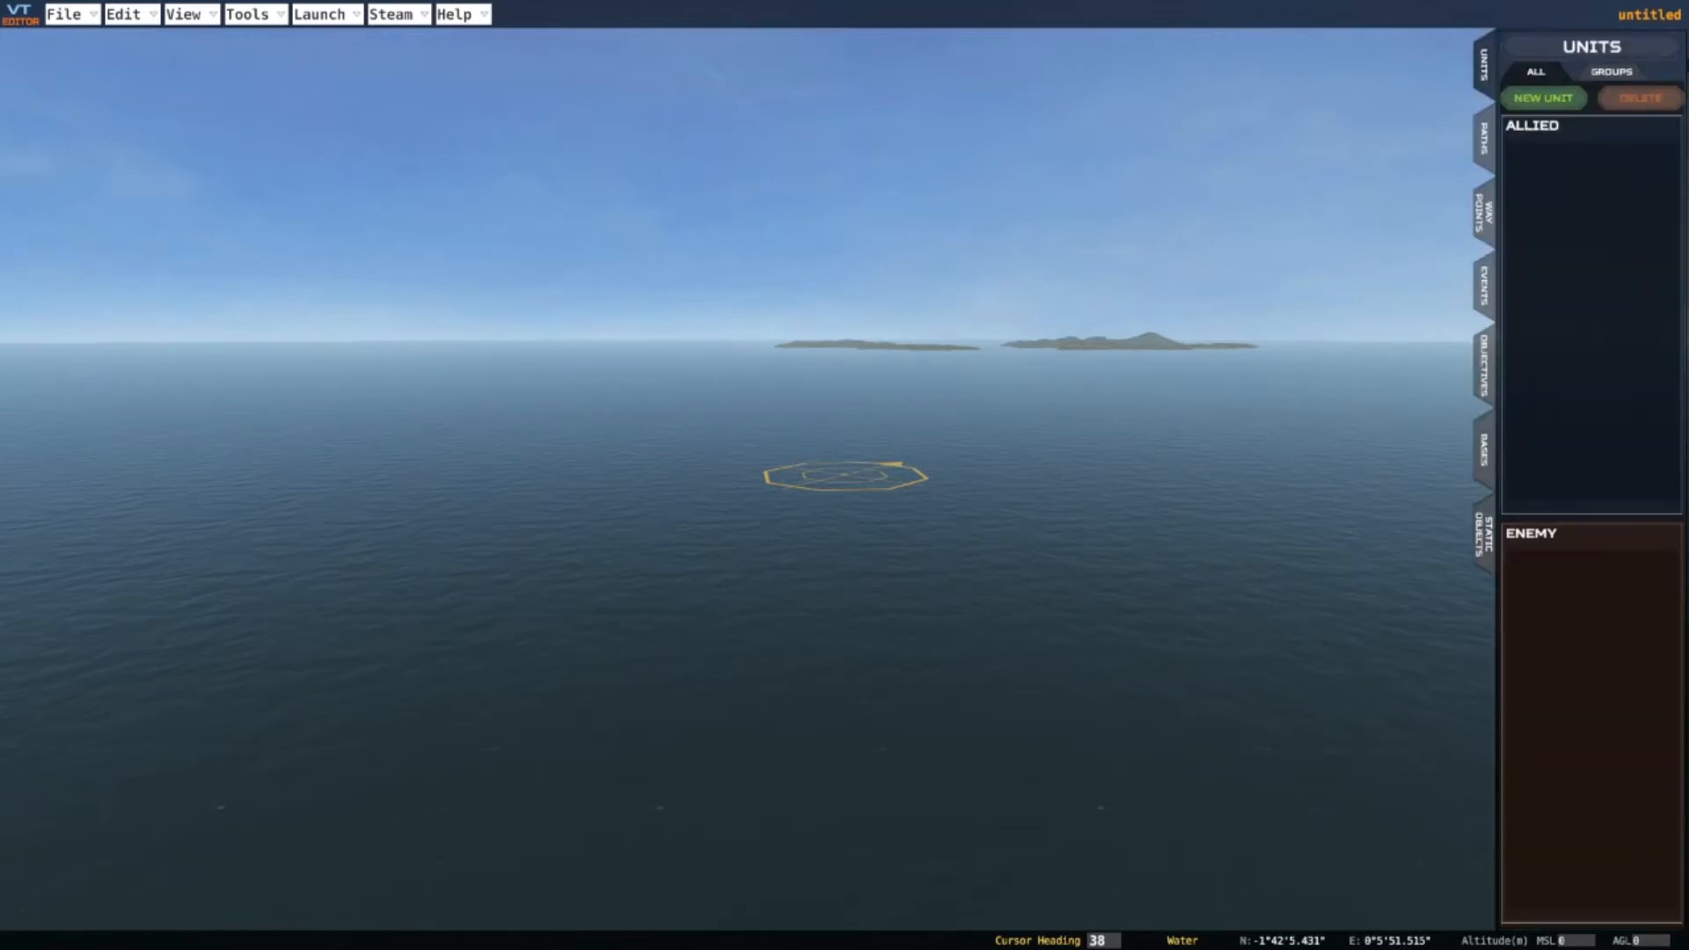
click(1545, 100)
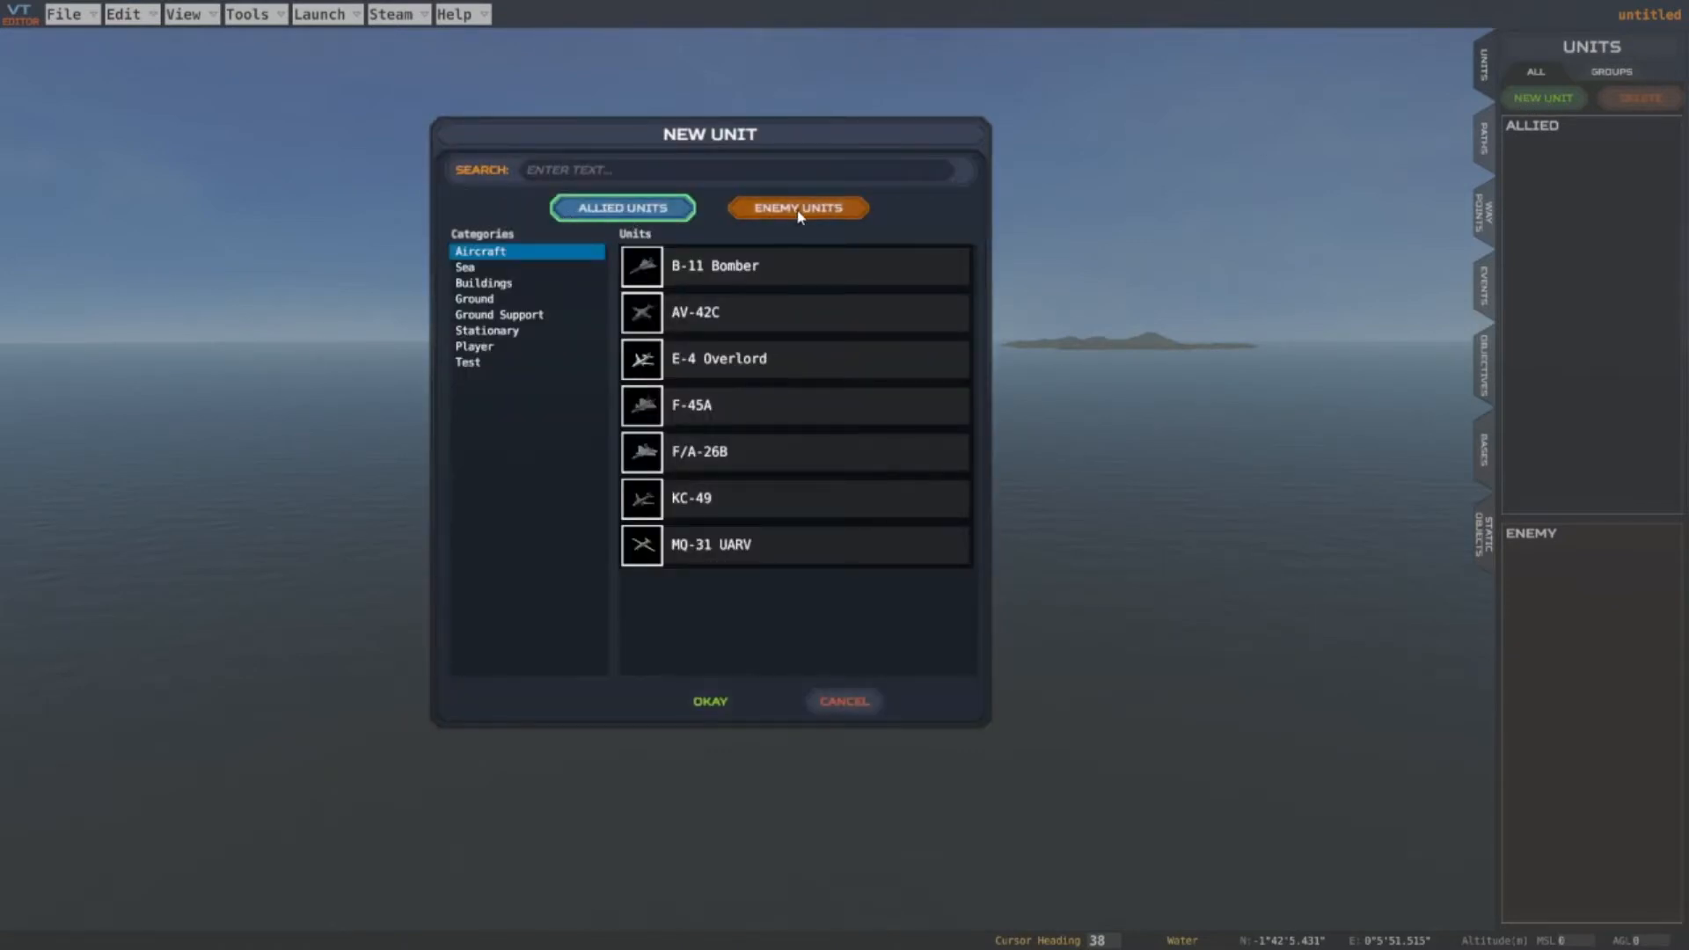
click(797, 211)
click(624, 212)
click(814, 211)
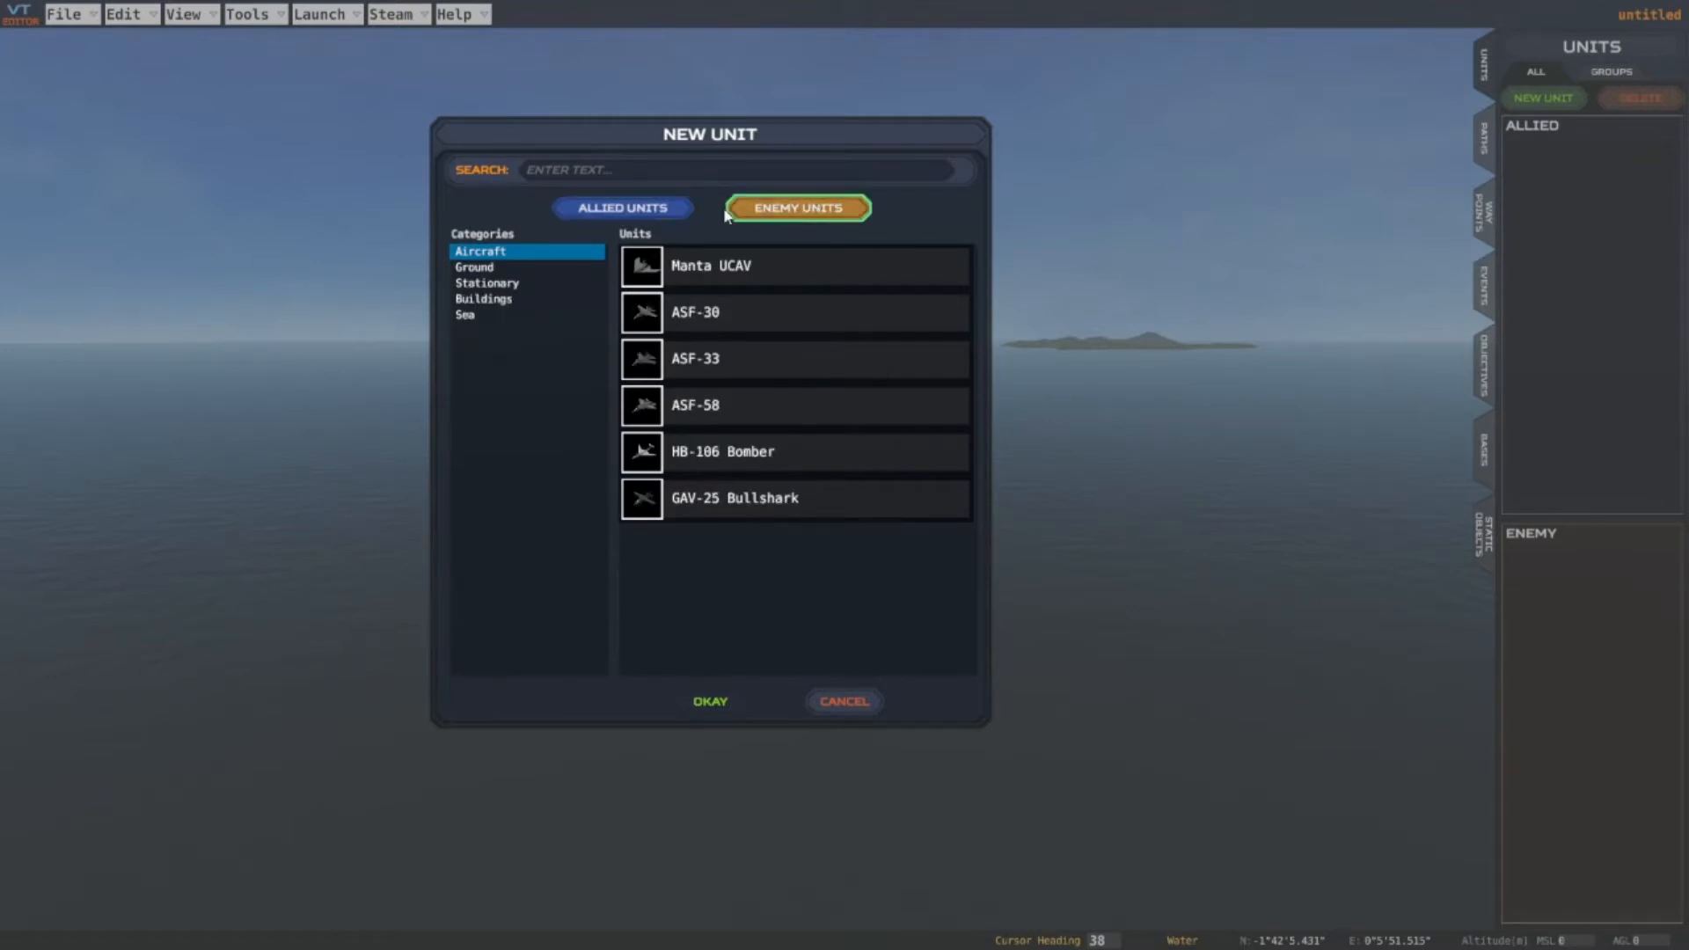
click(631, 214)
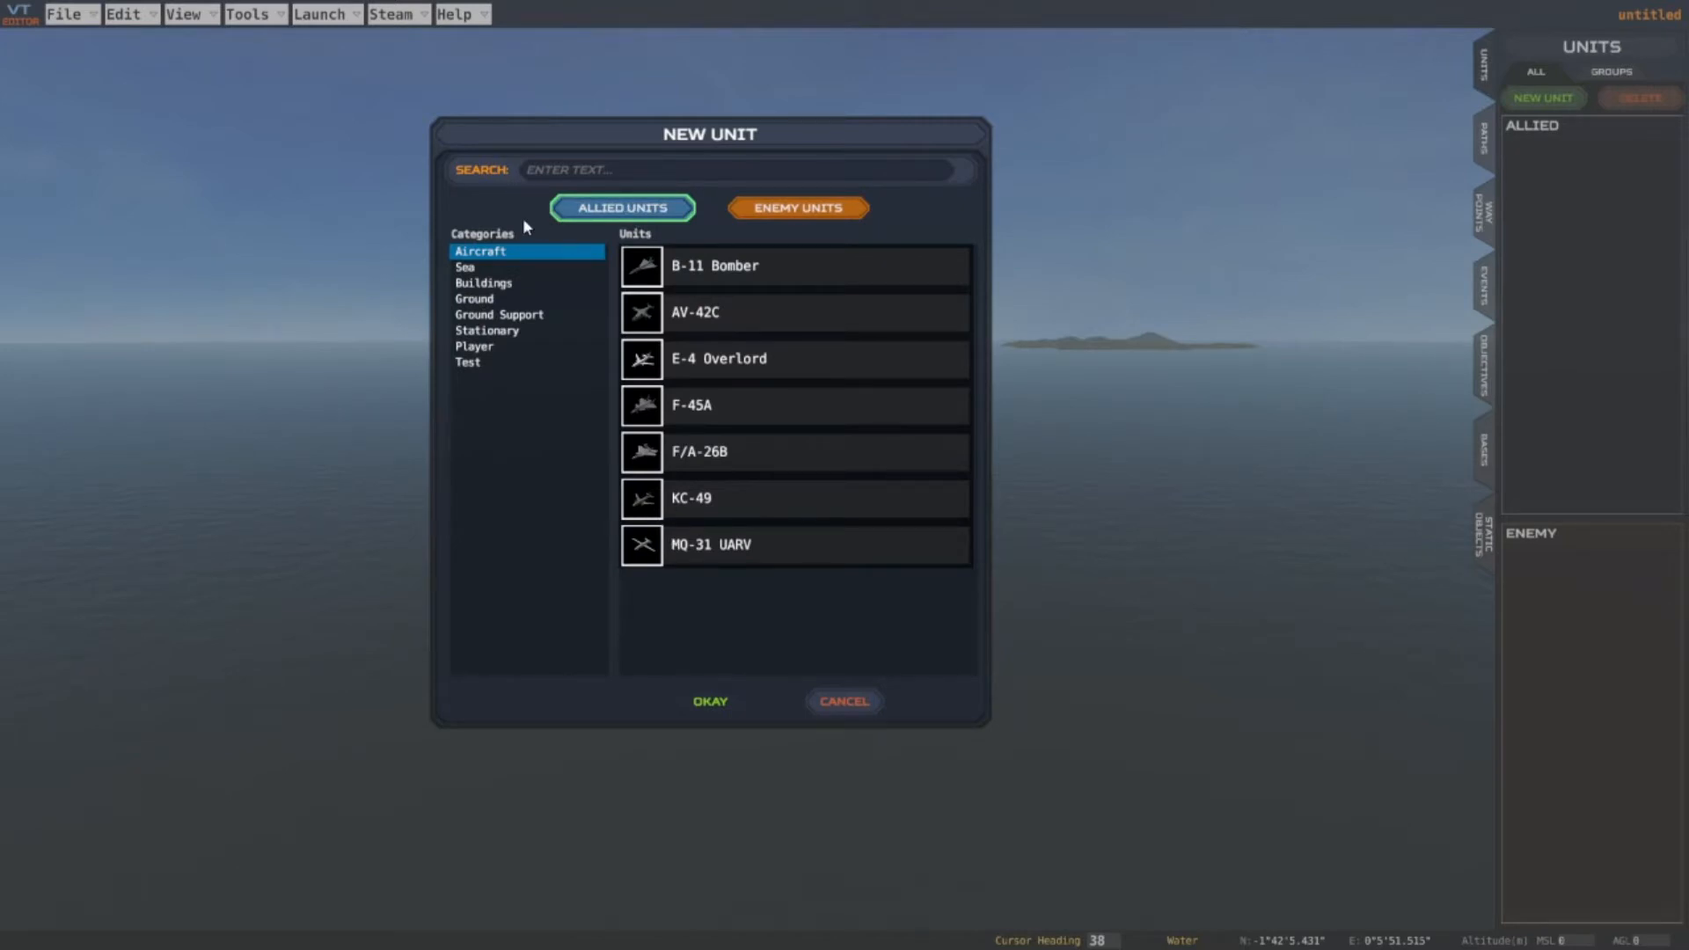
Compare the allied sea unit descriptions and place an Aircraft Carrier at the cursor
click(468, 269)
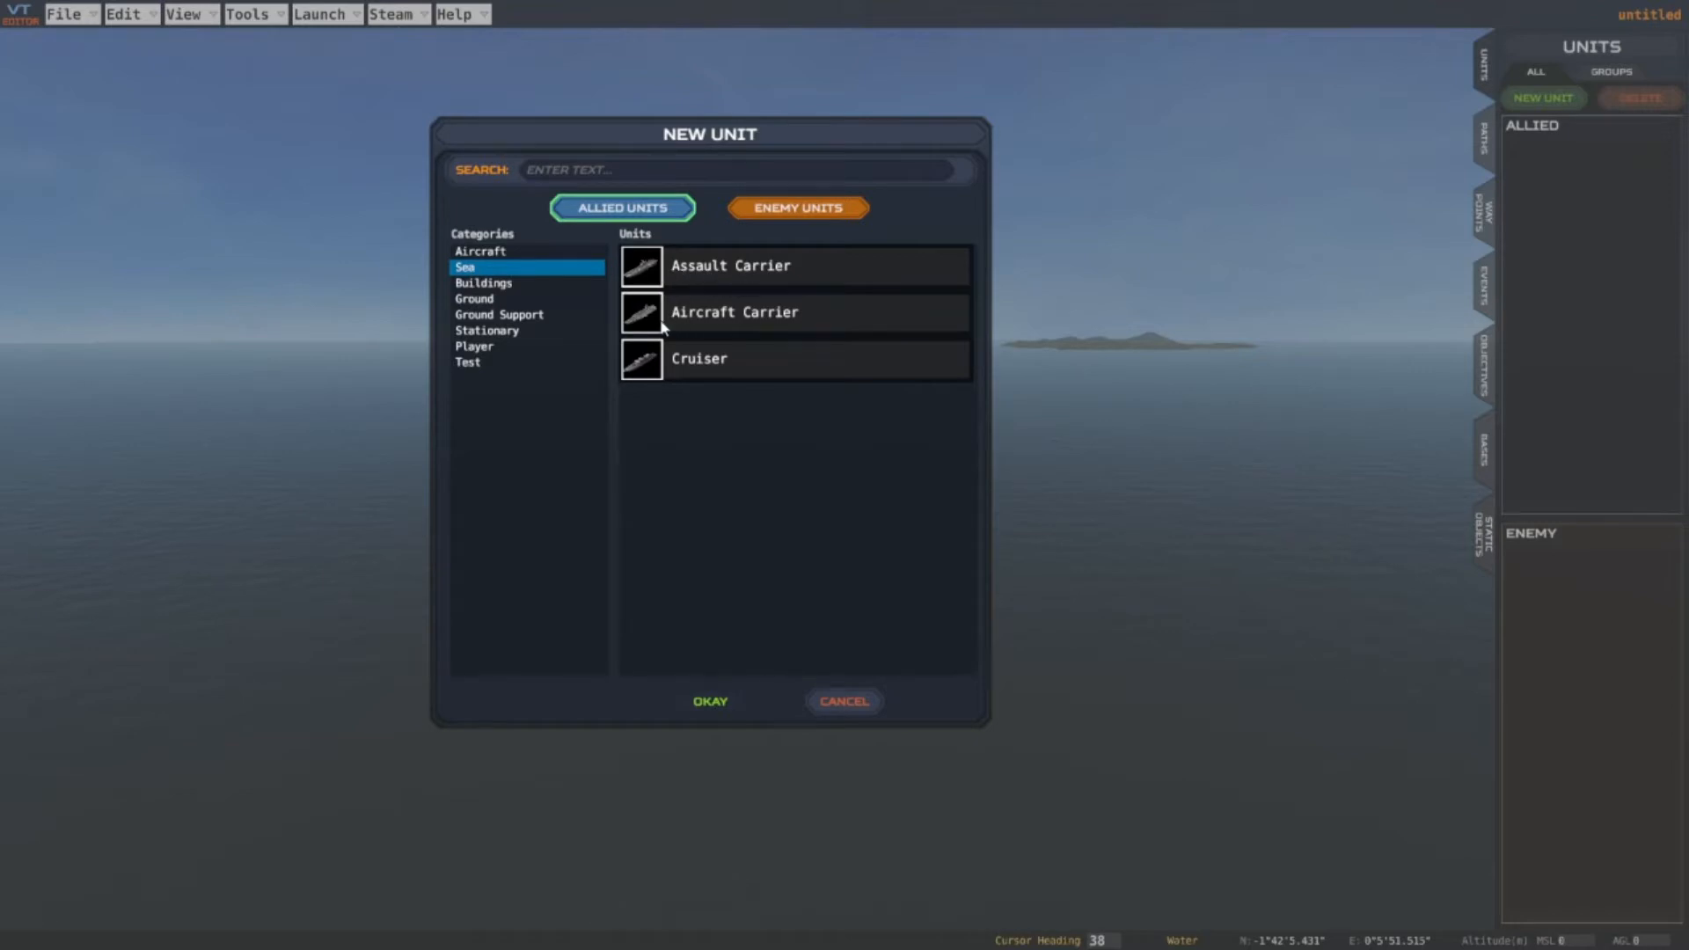
click(646, 271)
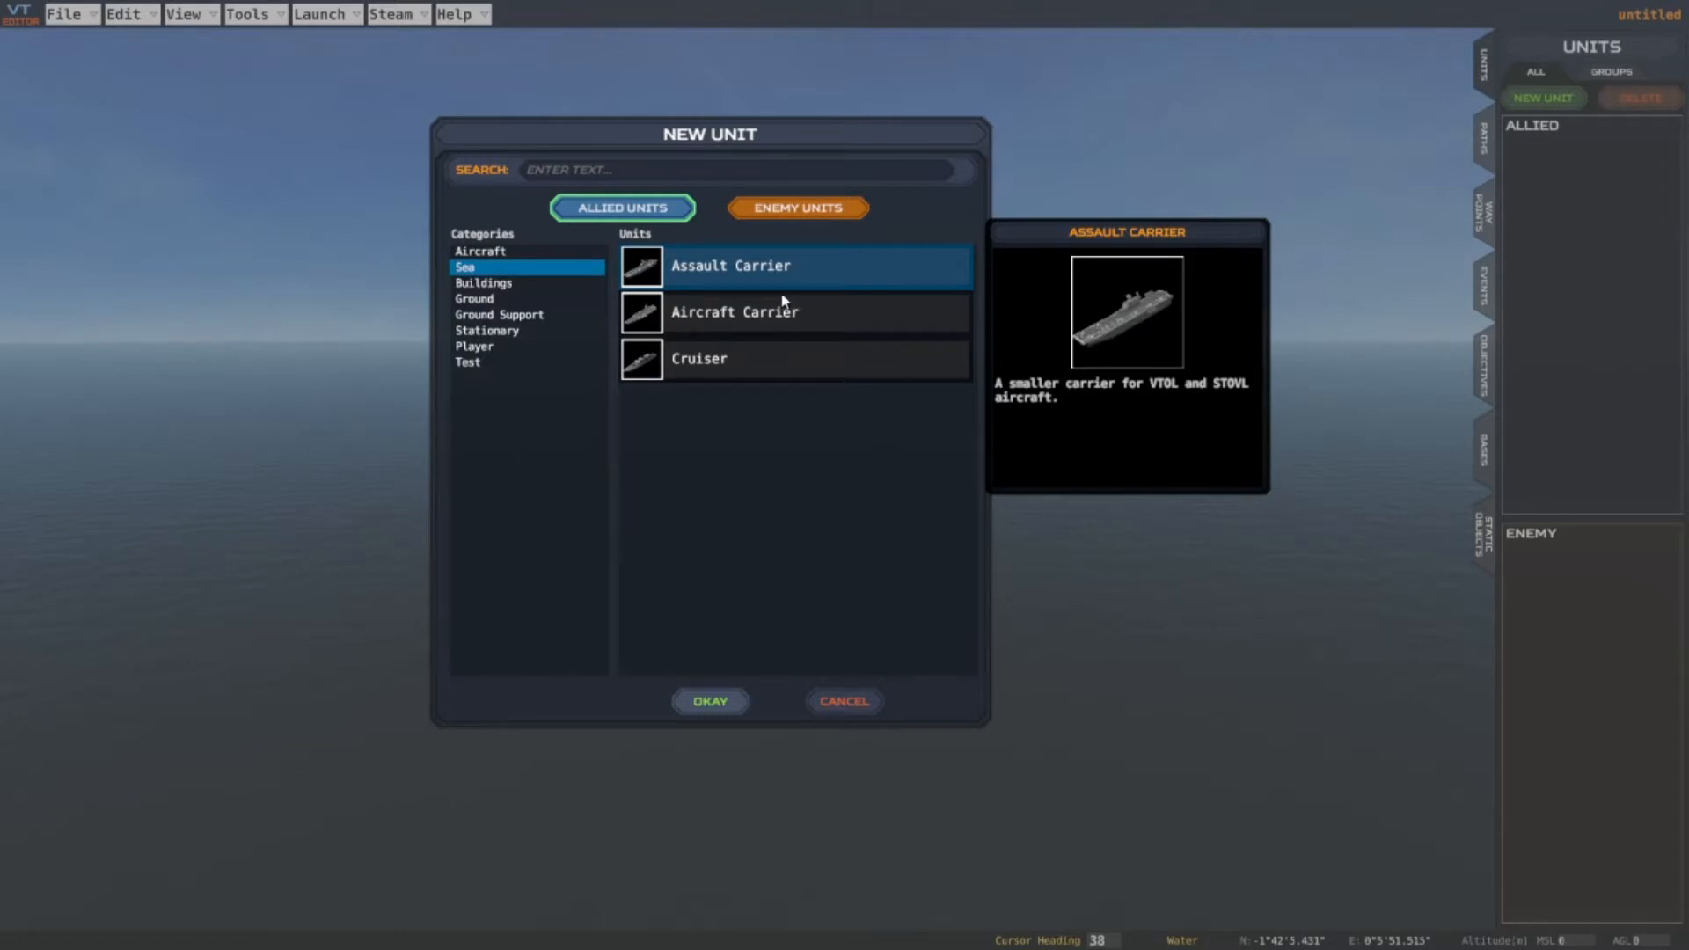
click(649, 322)
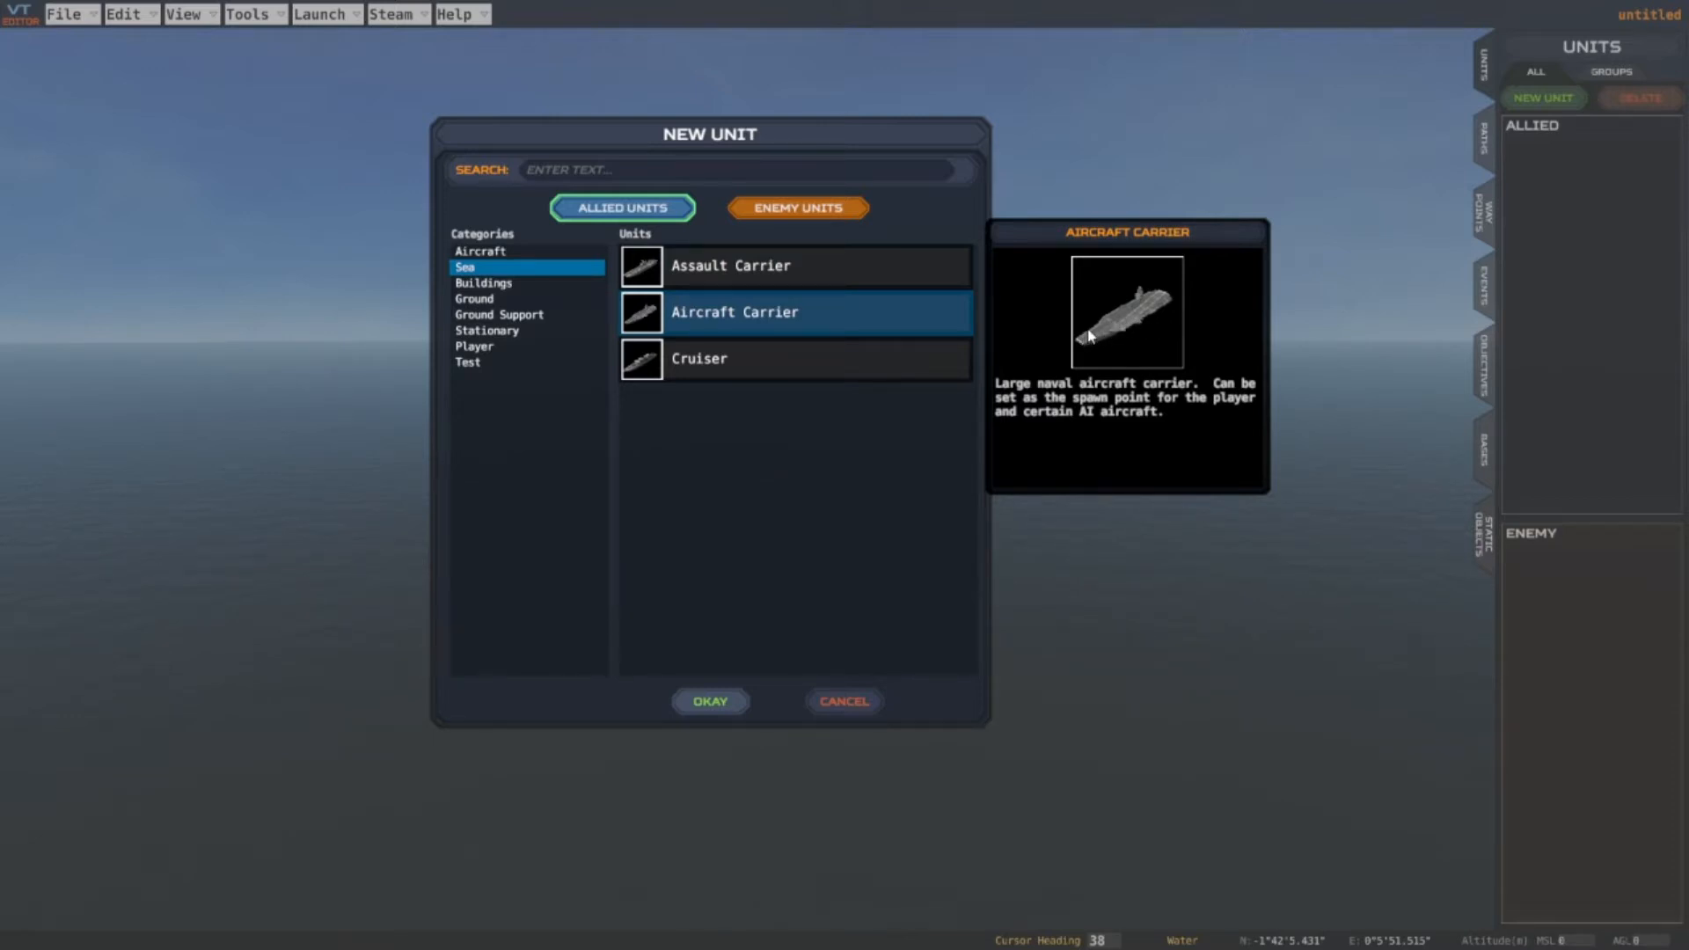
click(657, 366)
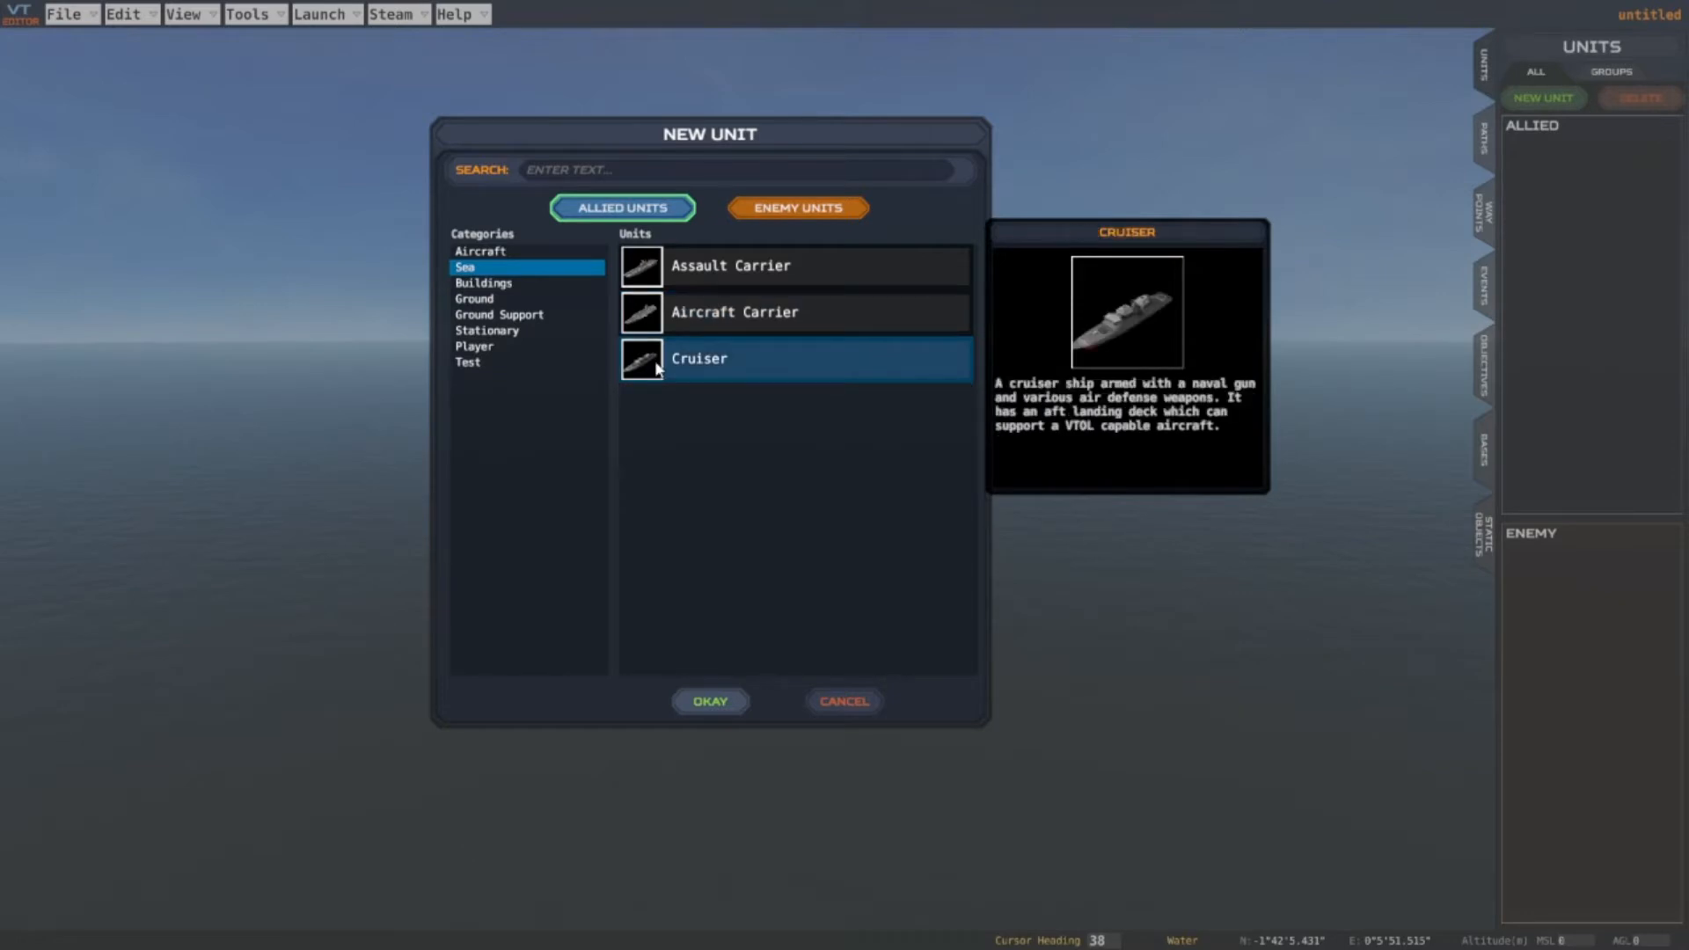
click(647, 320)
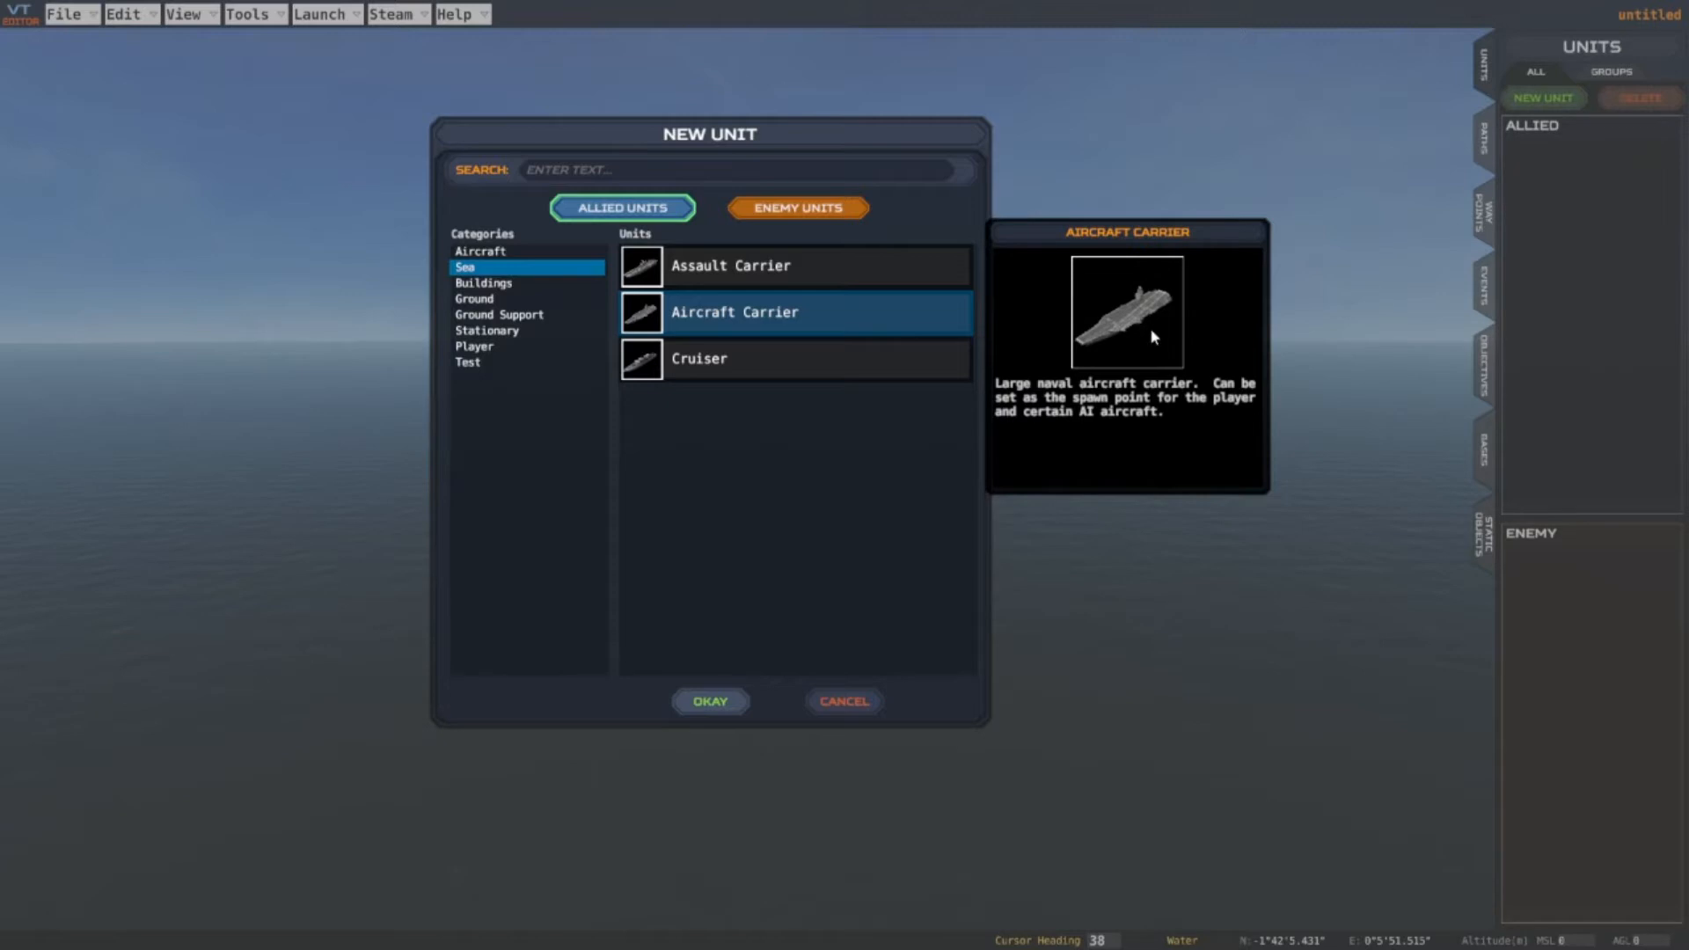
click(709, 703)
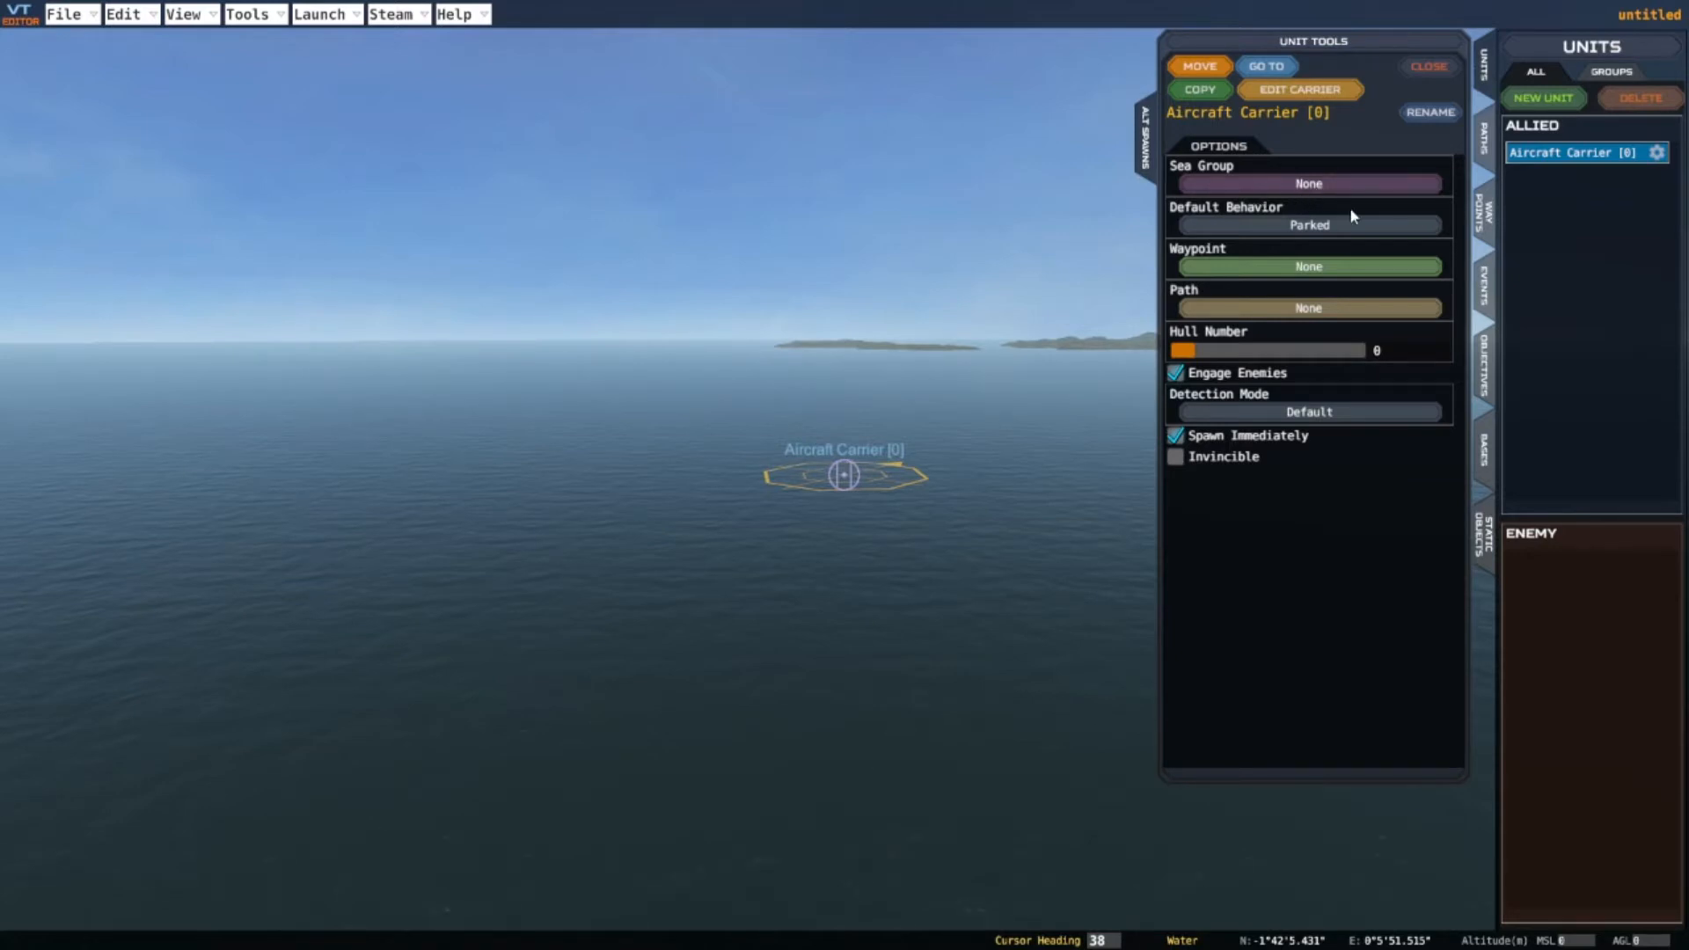
Review the Default Behavior choices for the aircraft carrier without changing the setting
click(1335, 227)
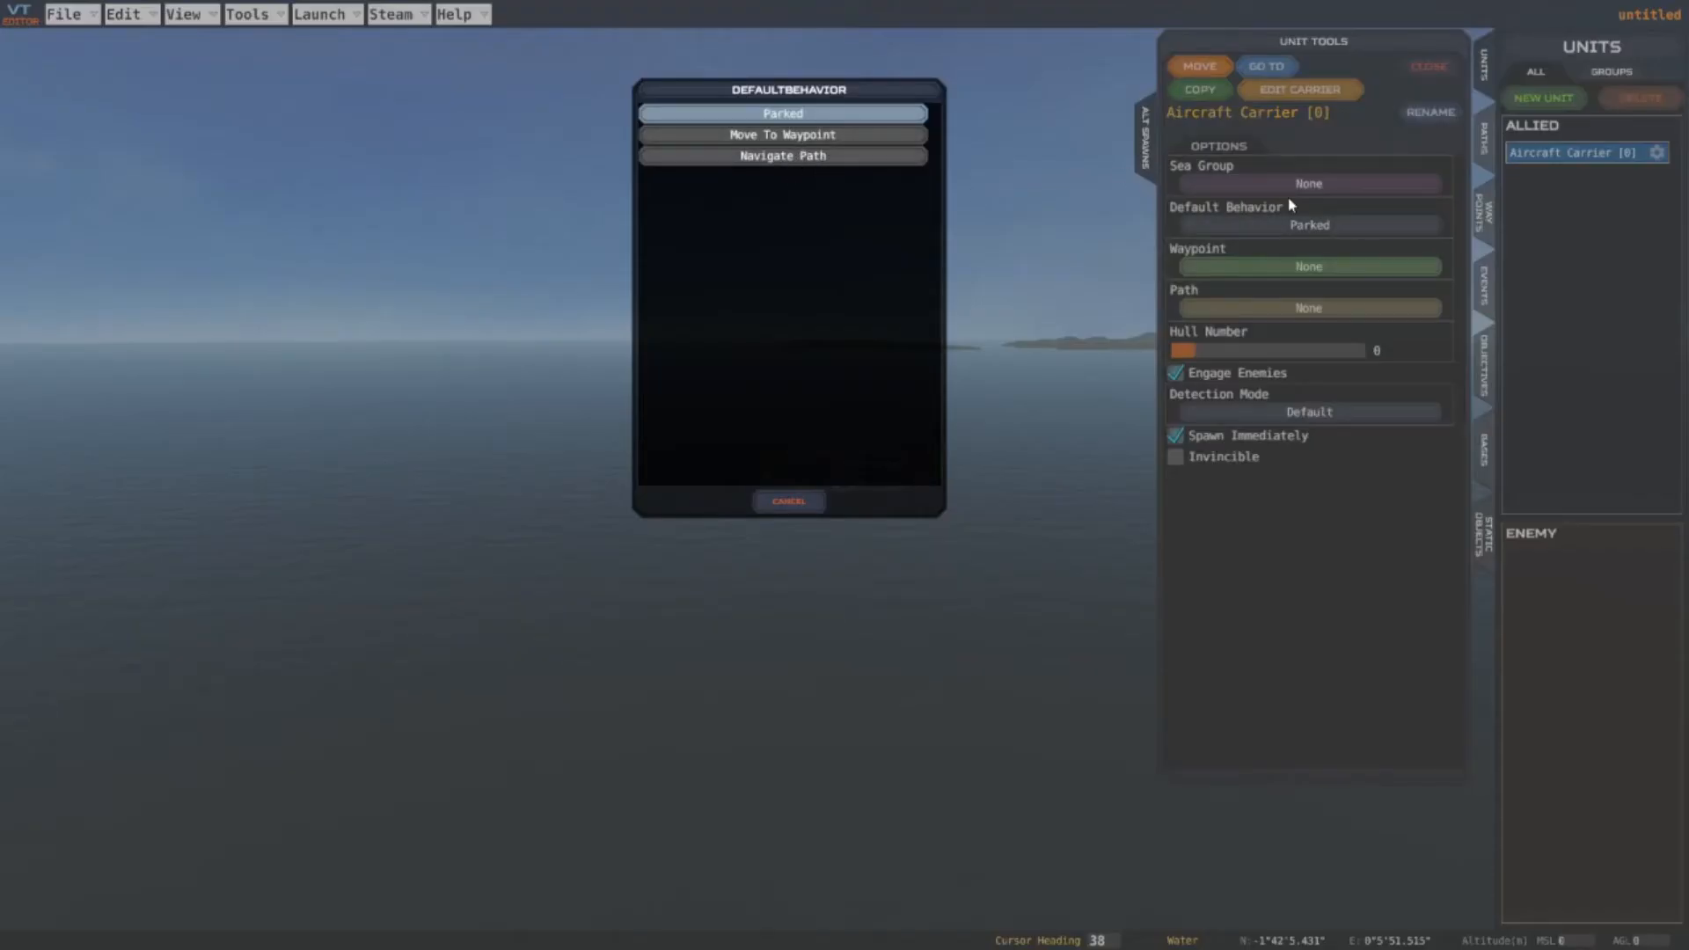
click(790, 502)
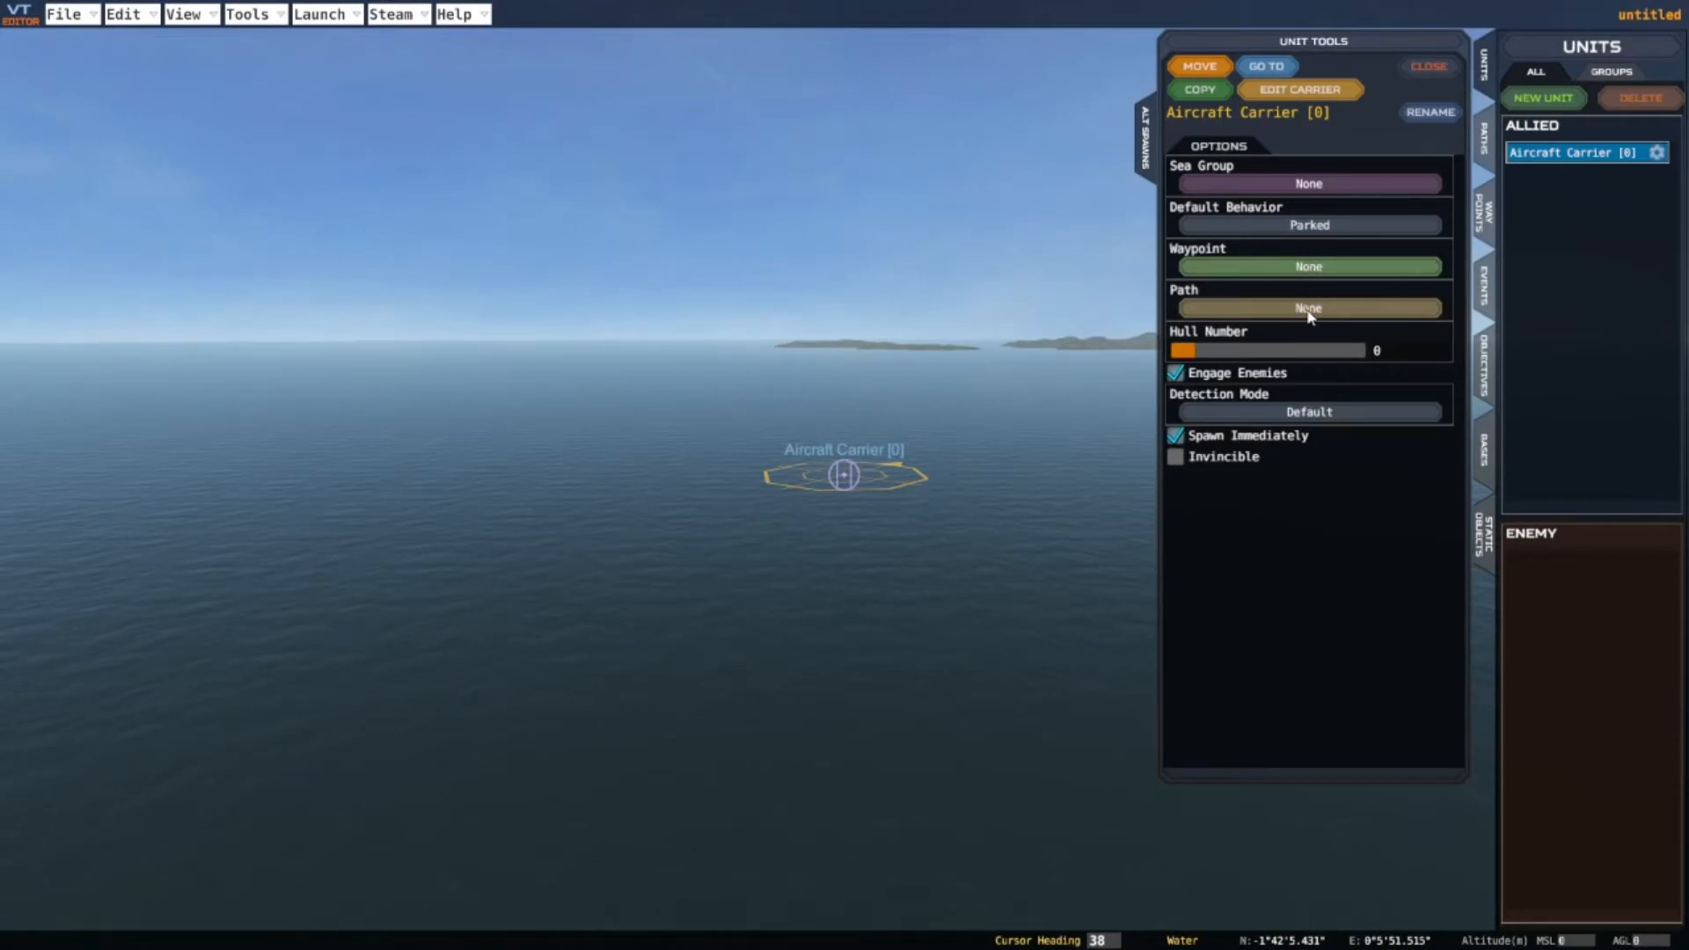
Set the aircraft carrier's hull number to 123
click(1379, 353)
text(123)
click(1200, 68)
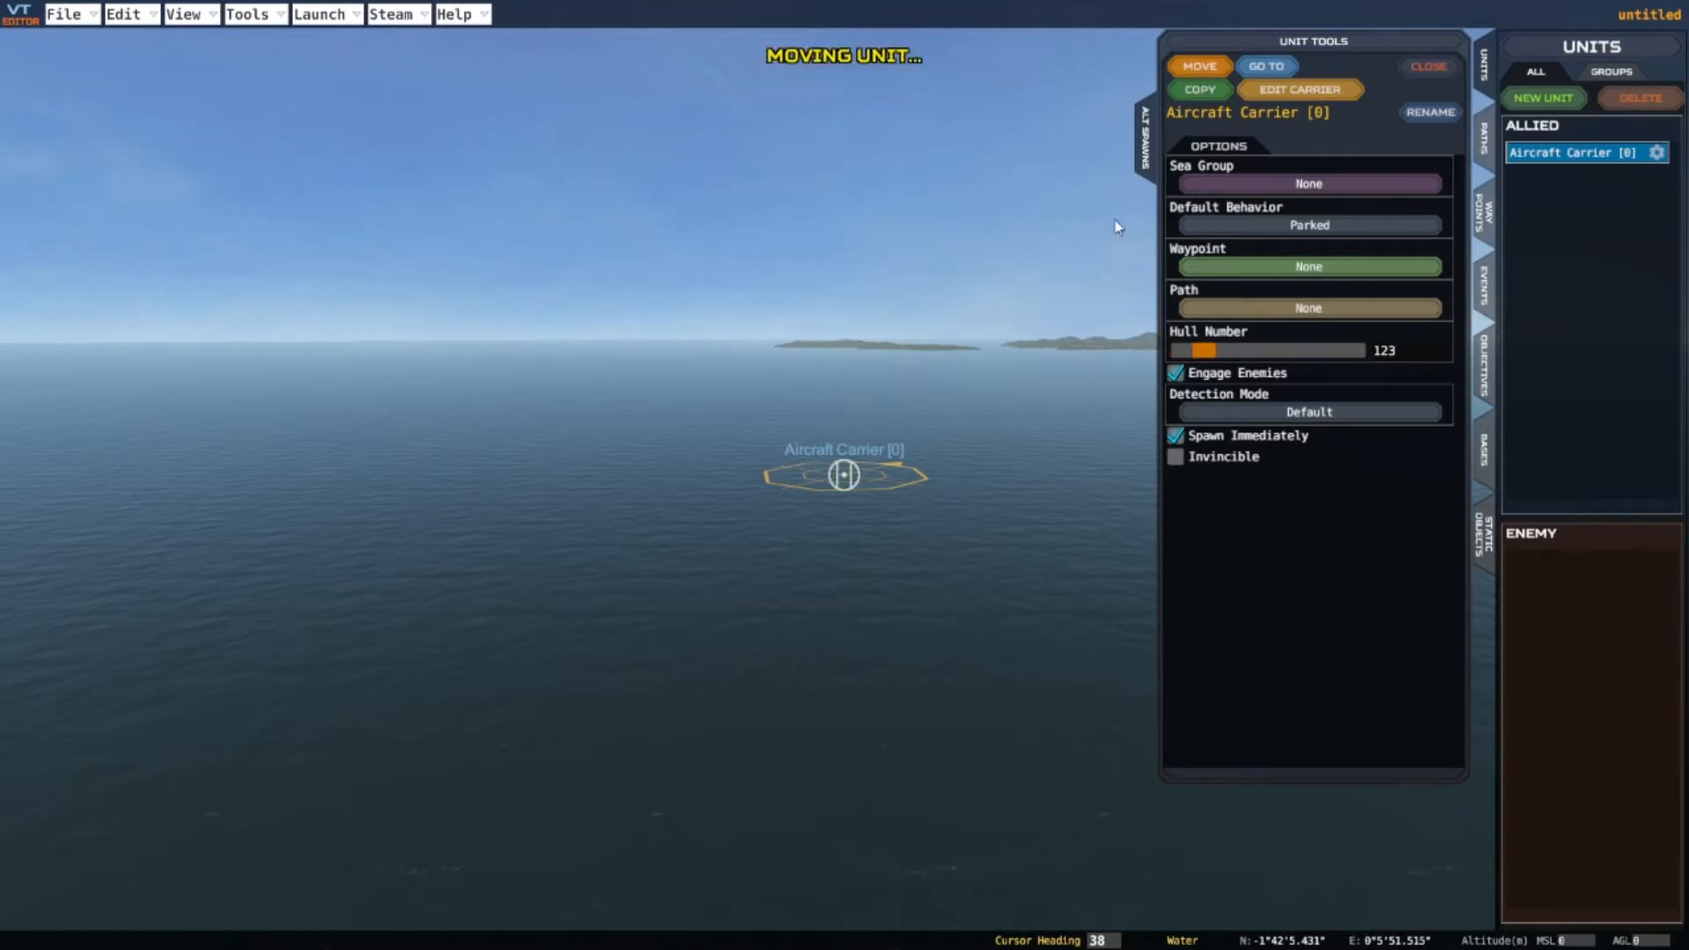
key(a)
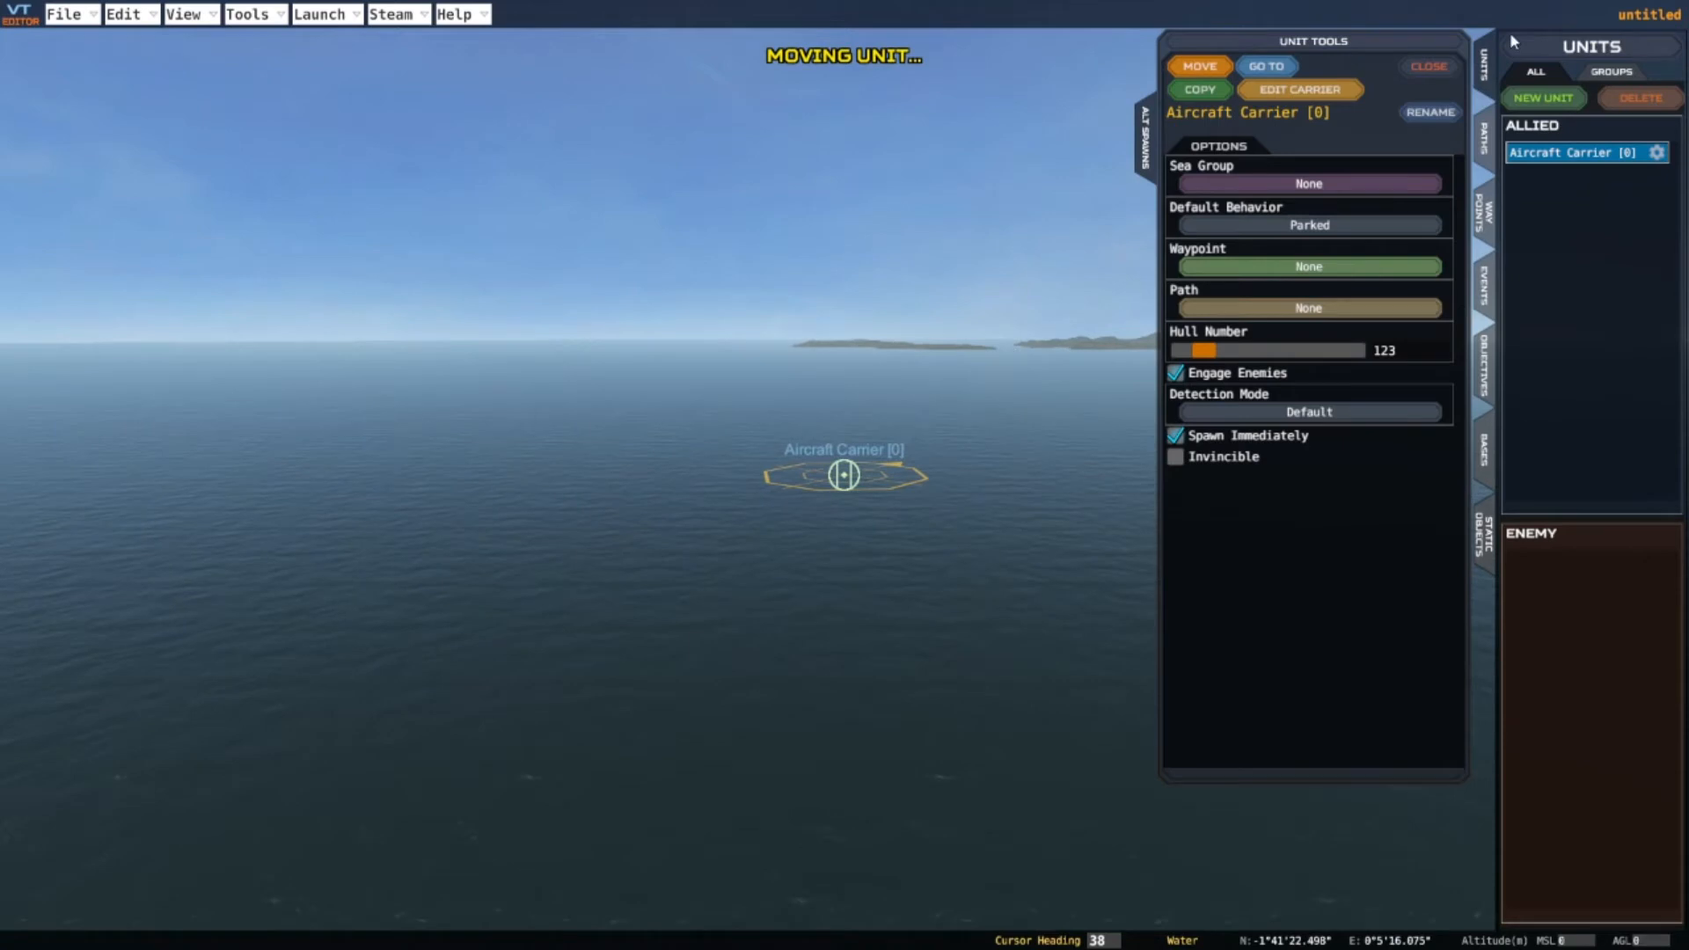
click(1430, 66)
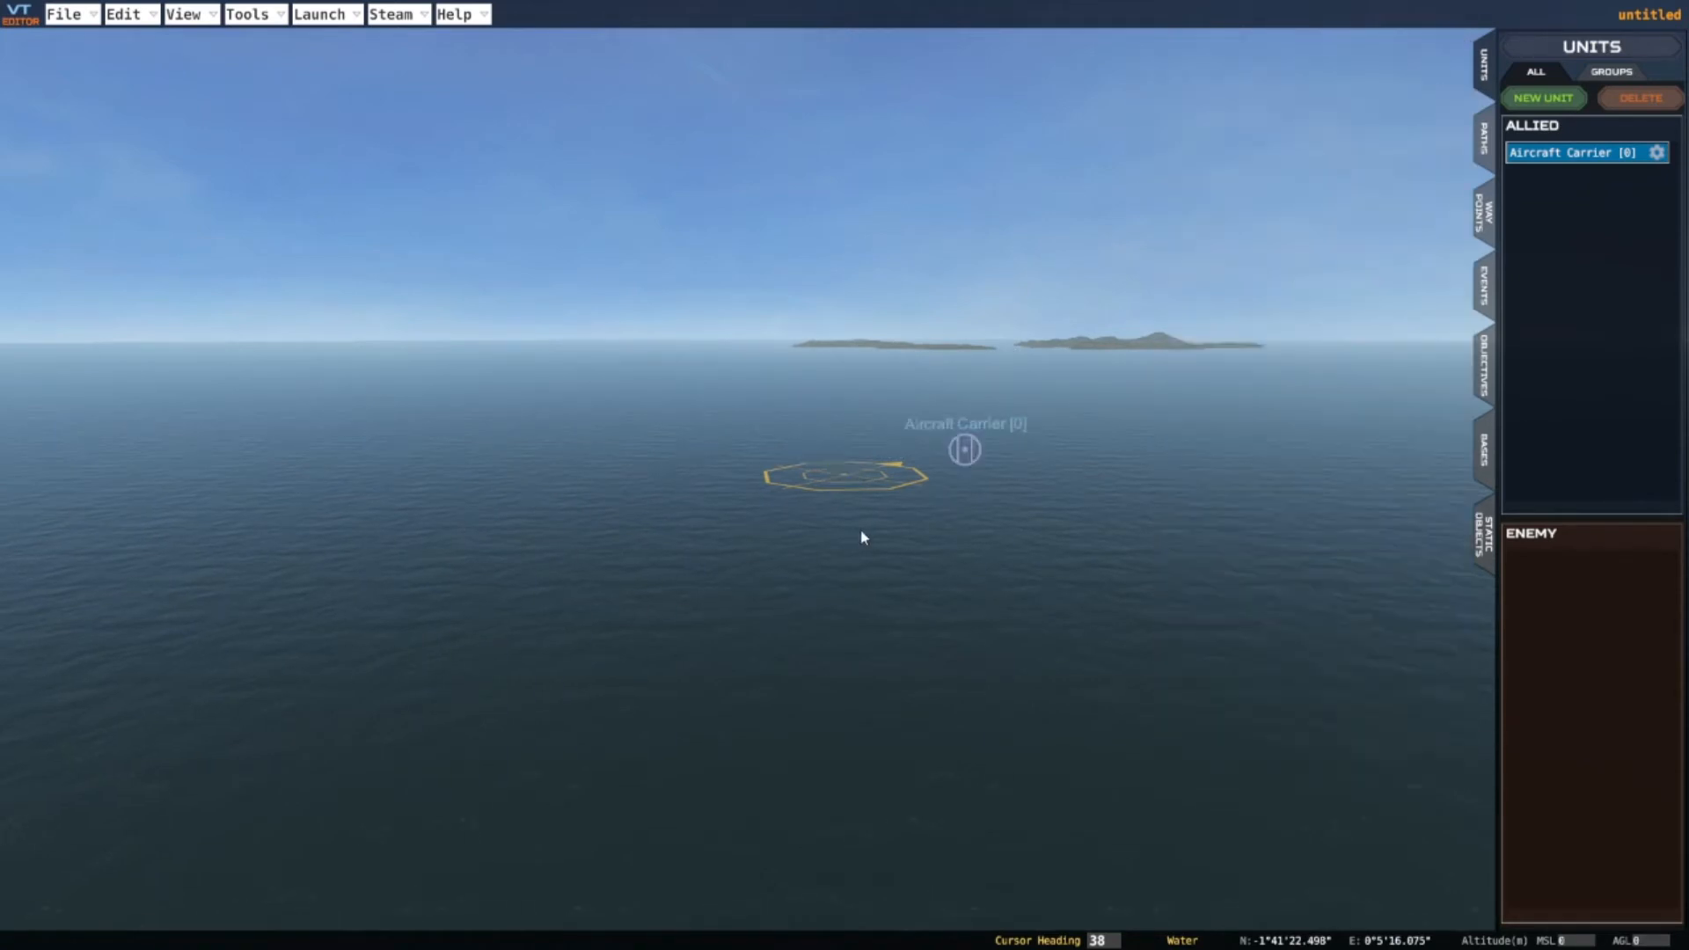
Inspect the placed aircraft carrier's model at sea and look over its unit options again
key(a)
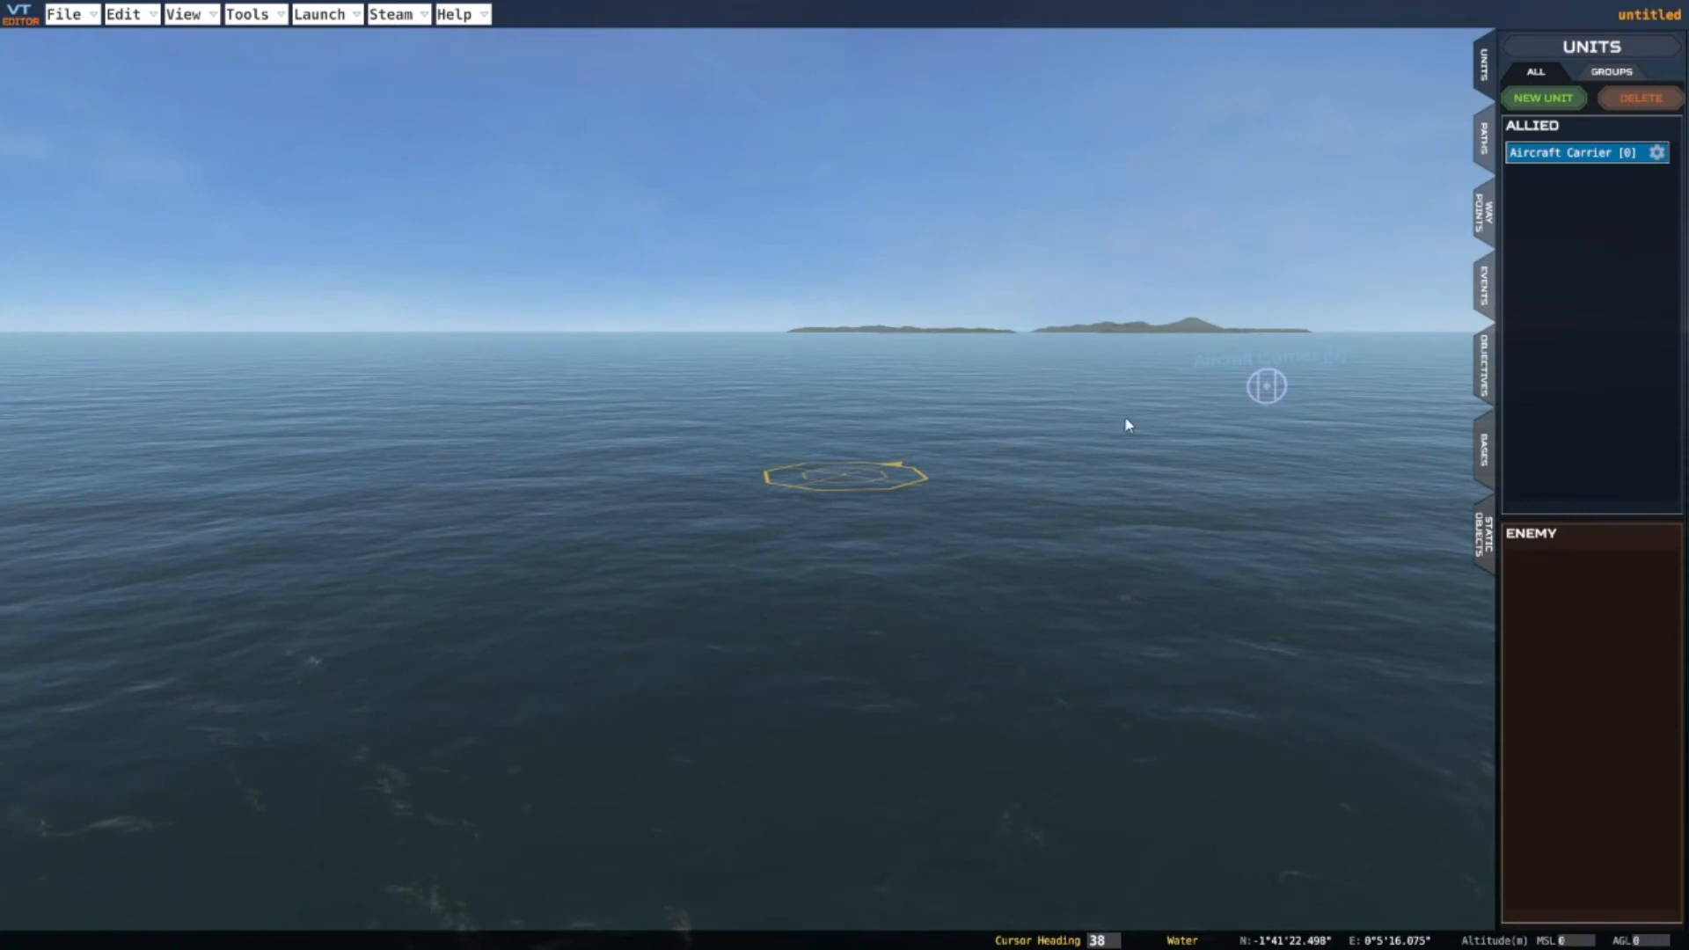
key(d)
key(w)
key(d)
key(w)
key(d)
key(w)
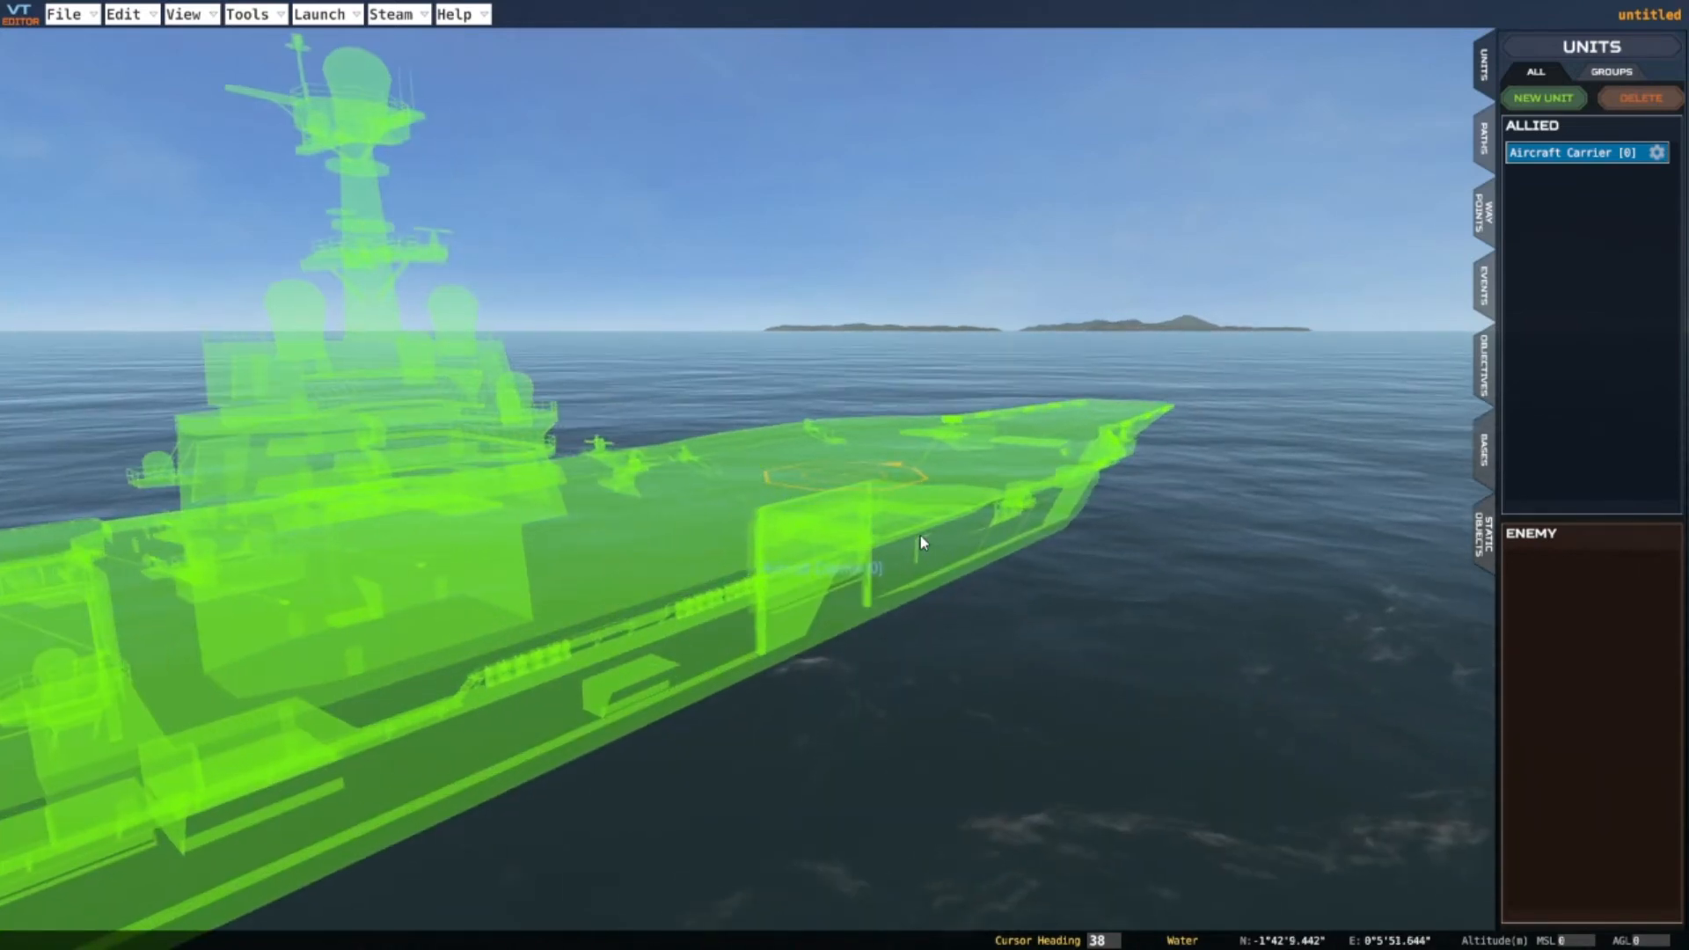
scroll(920, 537, down, 4)
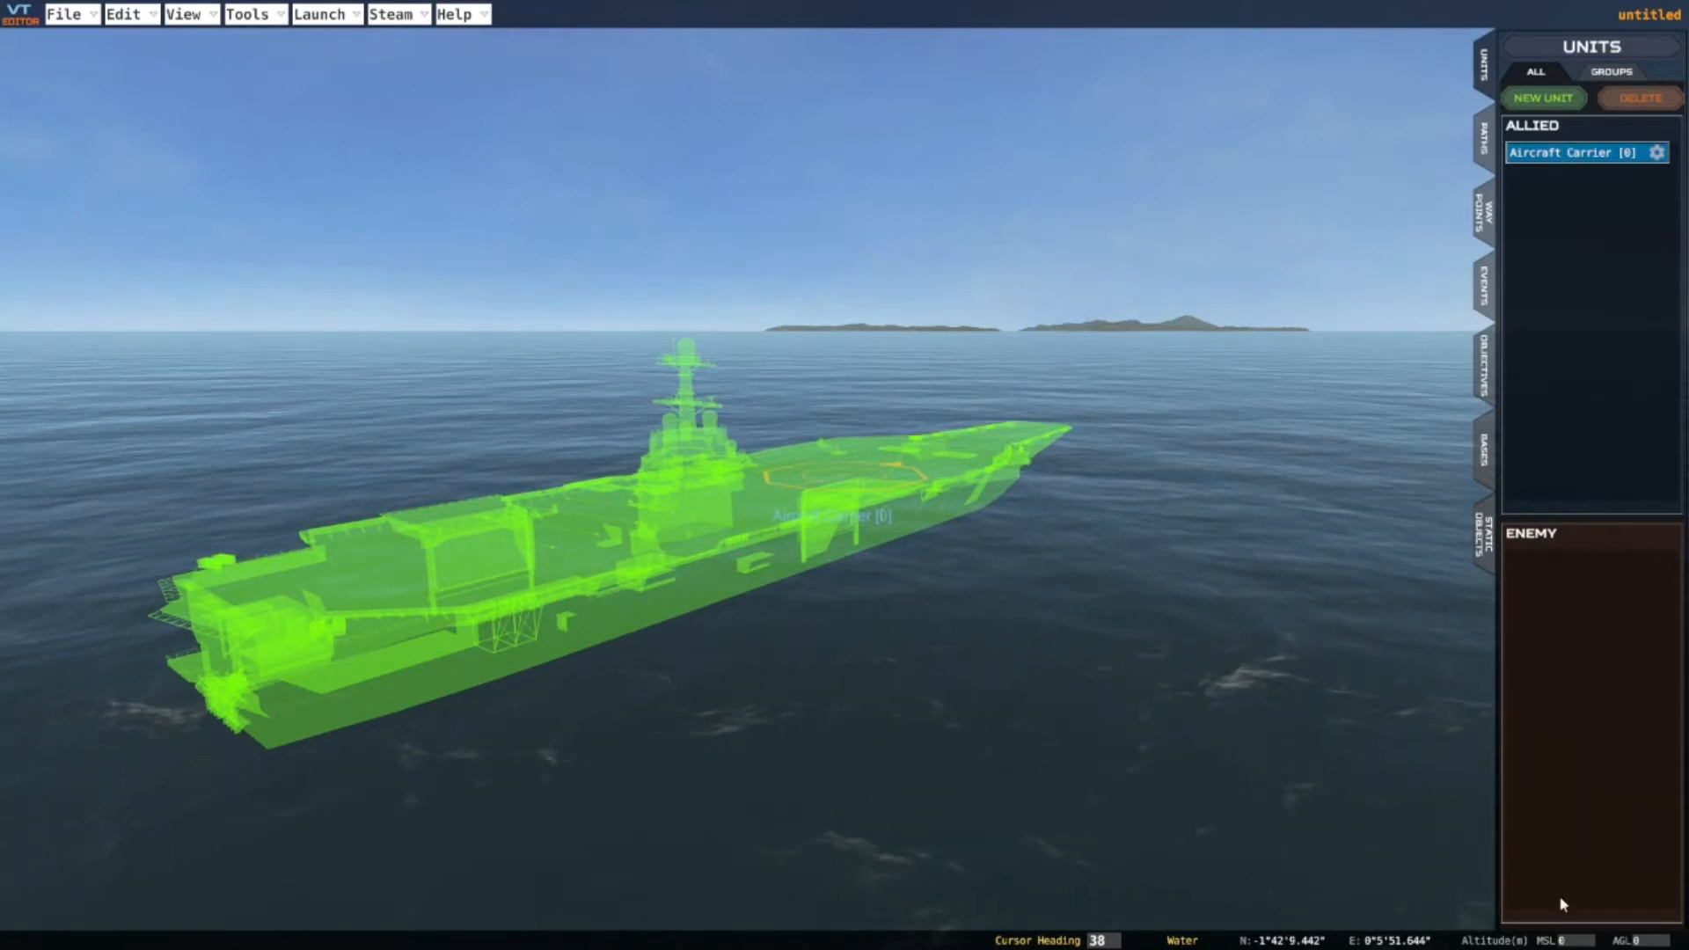
click(1657, 154)
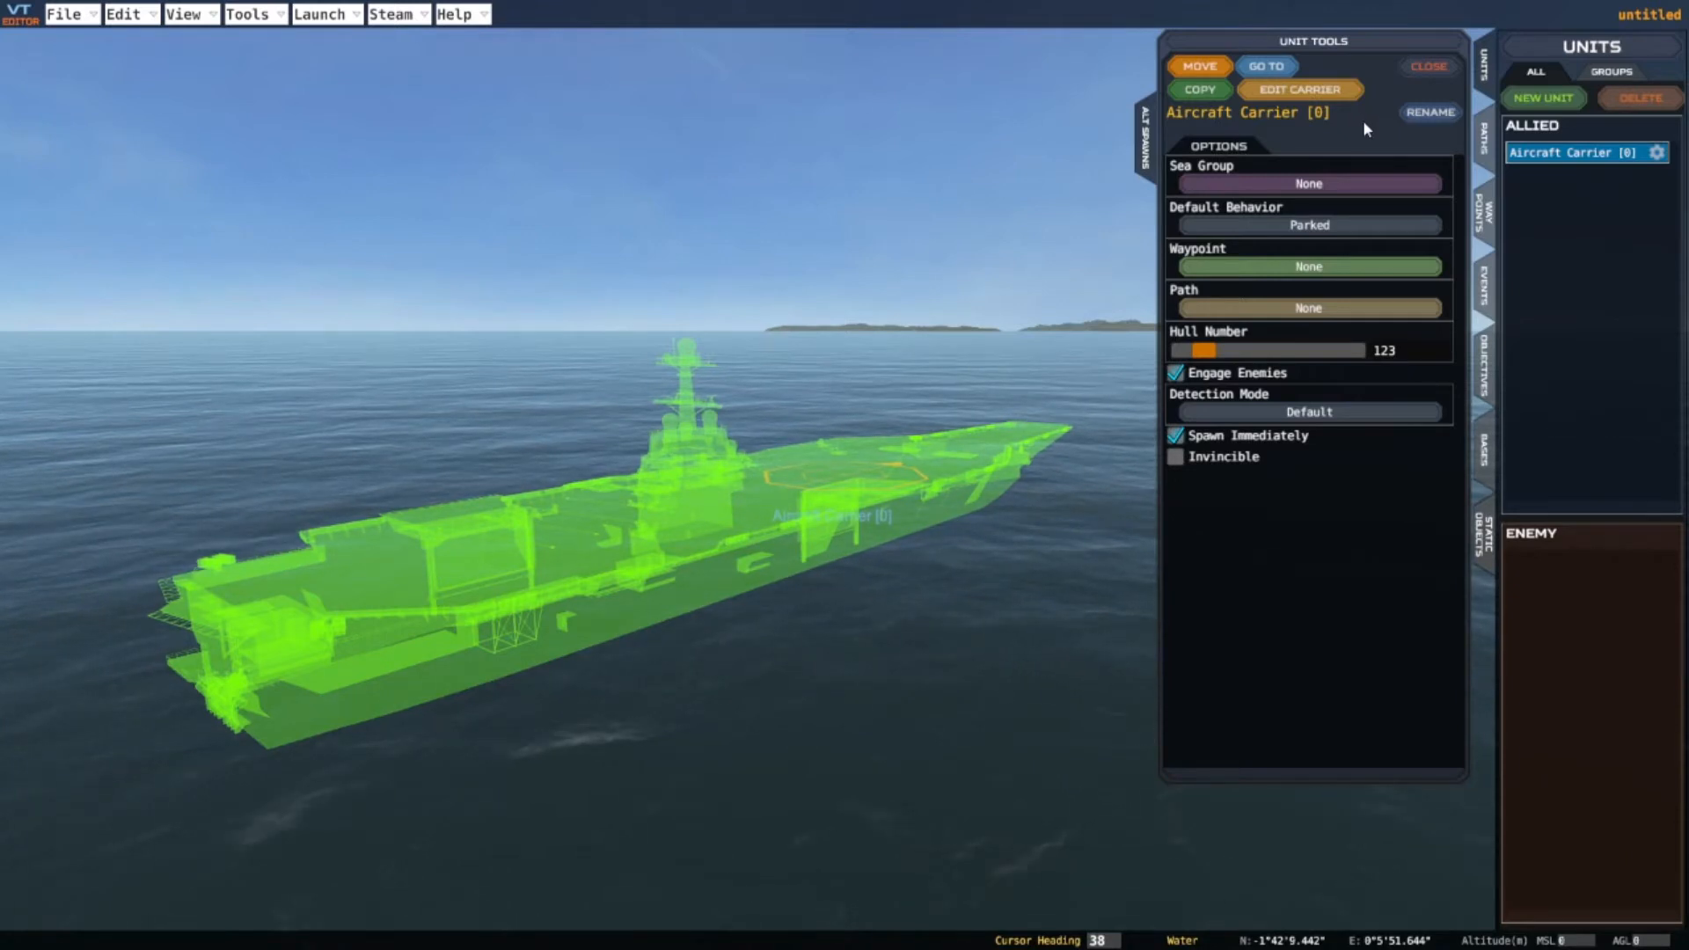
click(1434, 68)
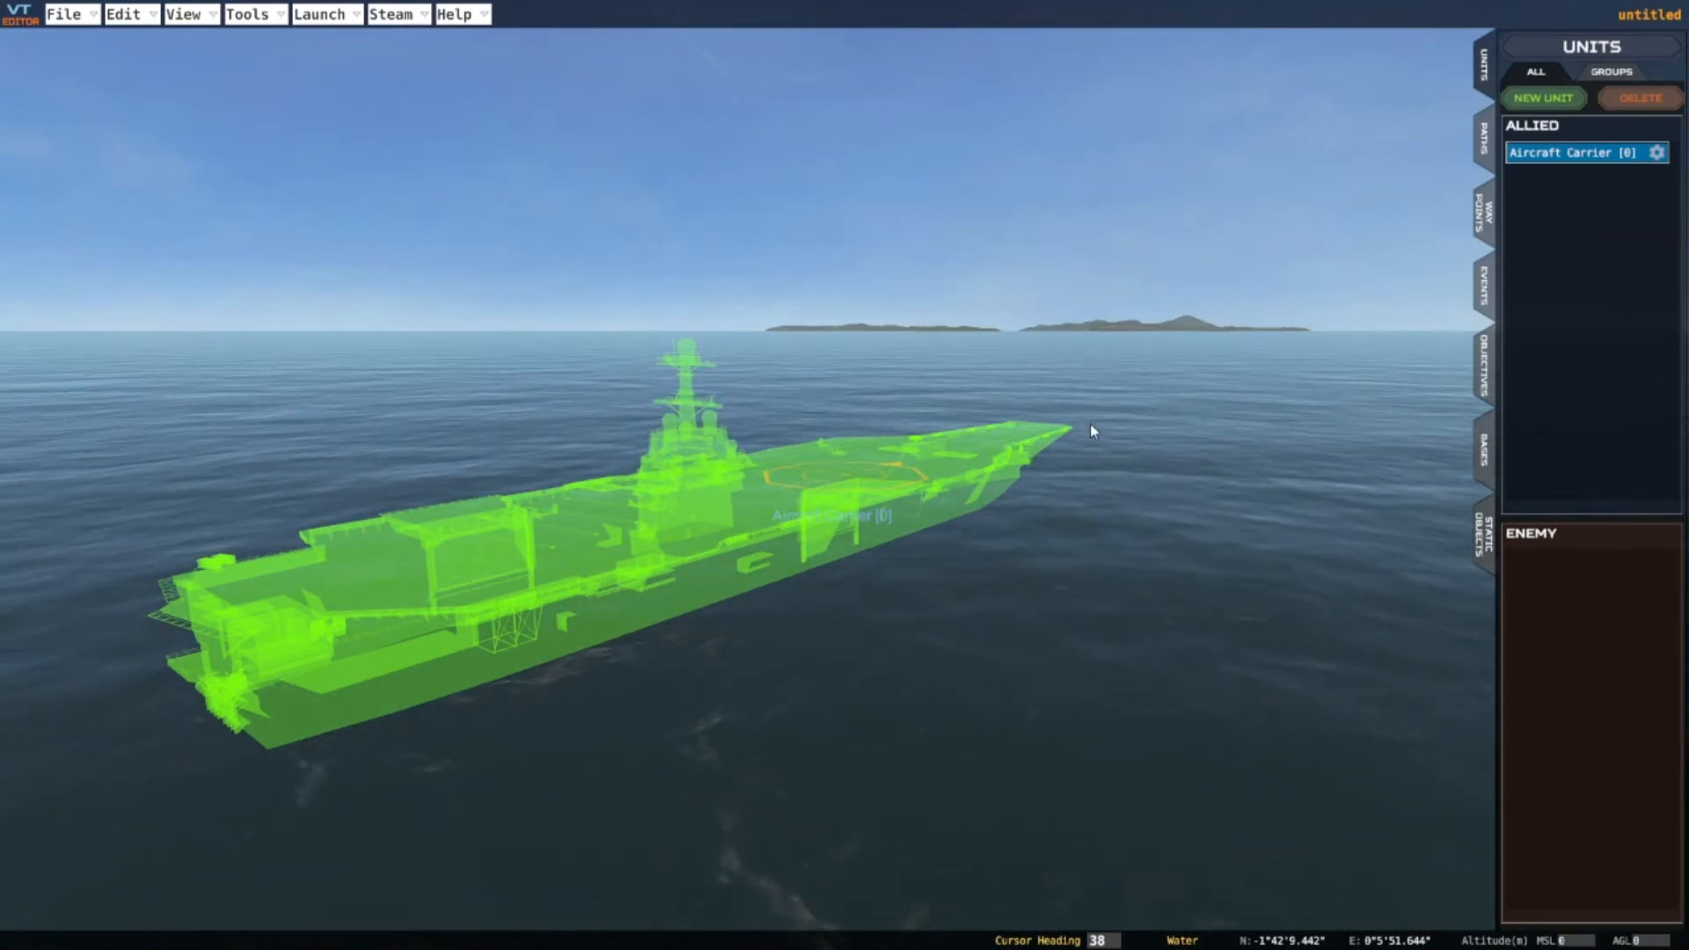
Raise the cursor above the carrier's deck to an altitude of about 39 m, at about N -1°42'8", E 0°5'51"
key(e)
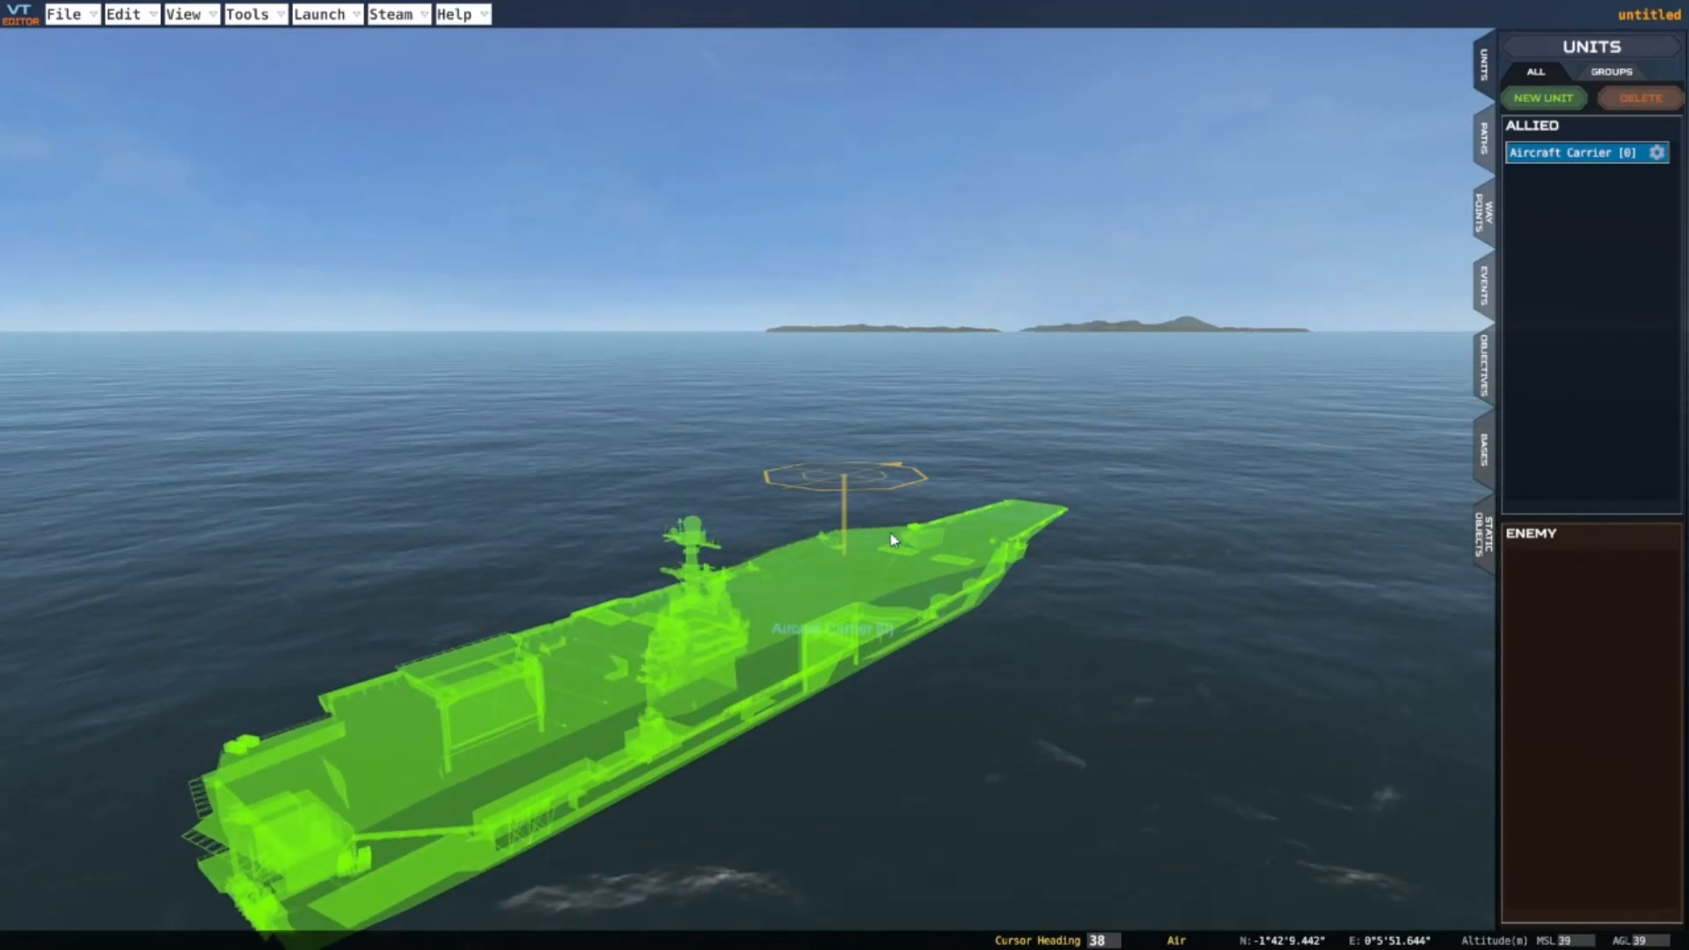
scroll(891, 528, down, 2)
scroll(890, 526, up, 3)
key(s)
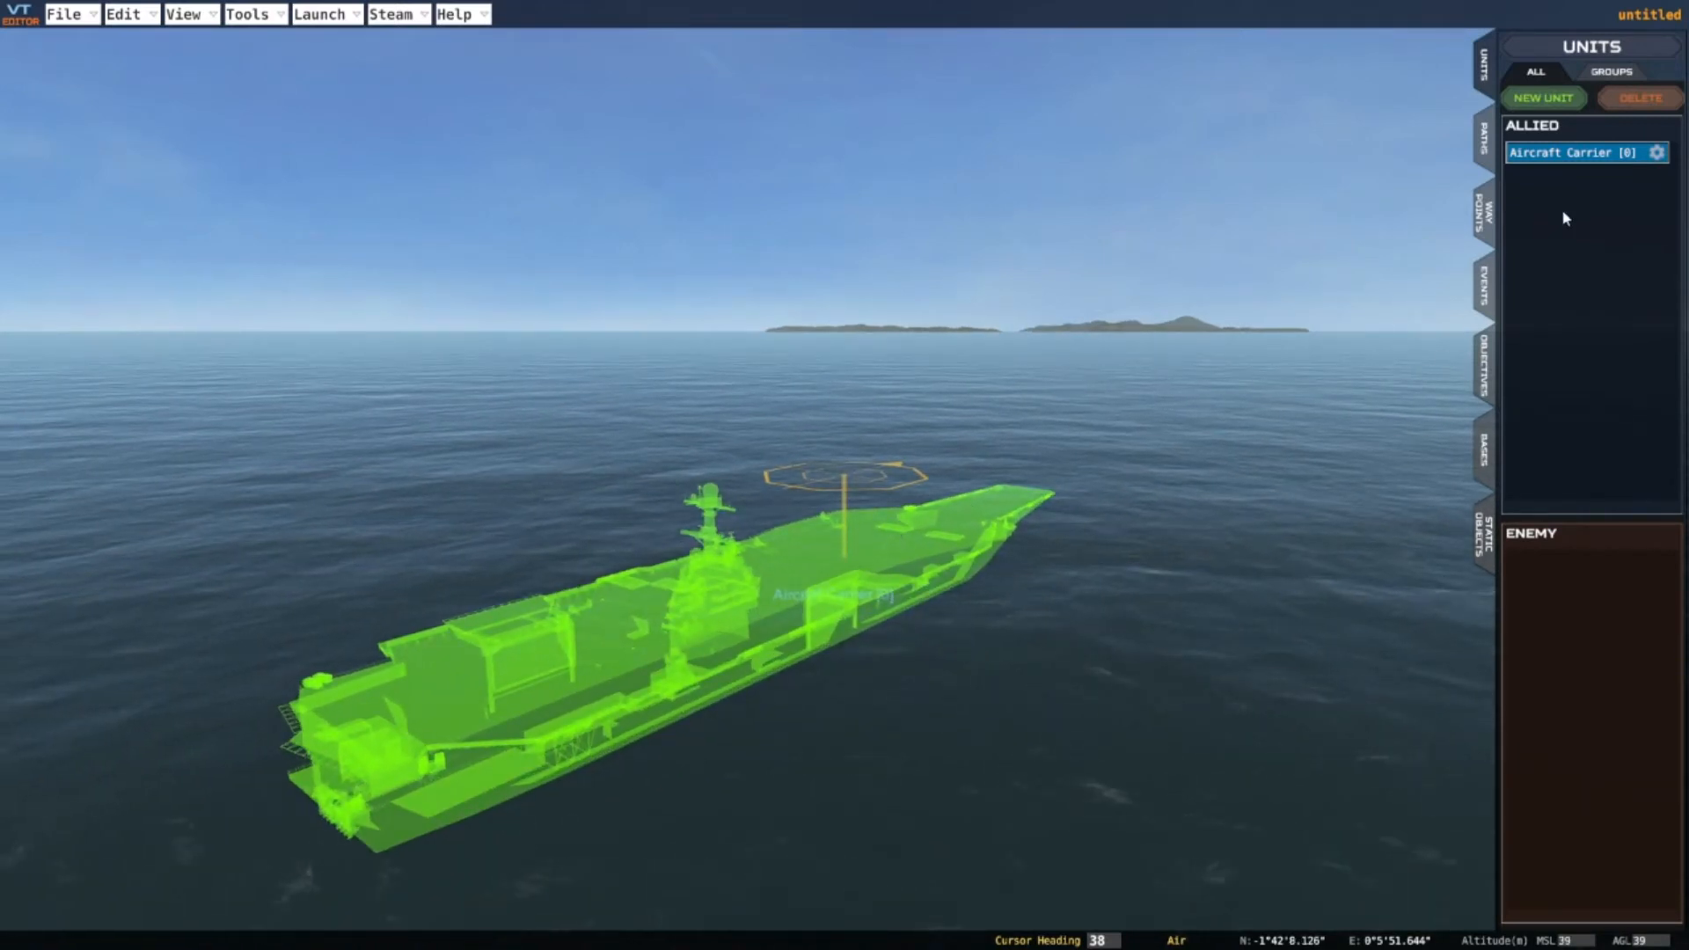
click(1485, 74)
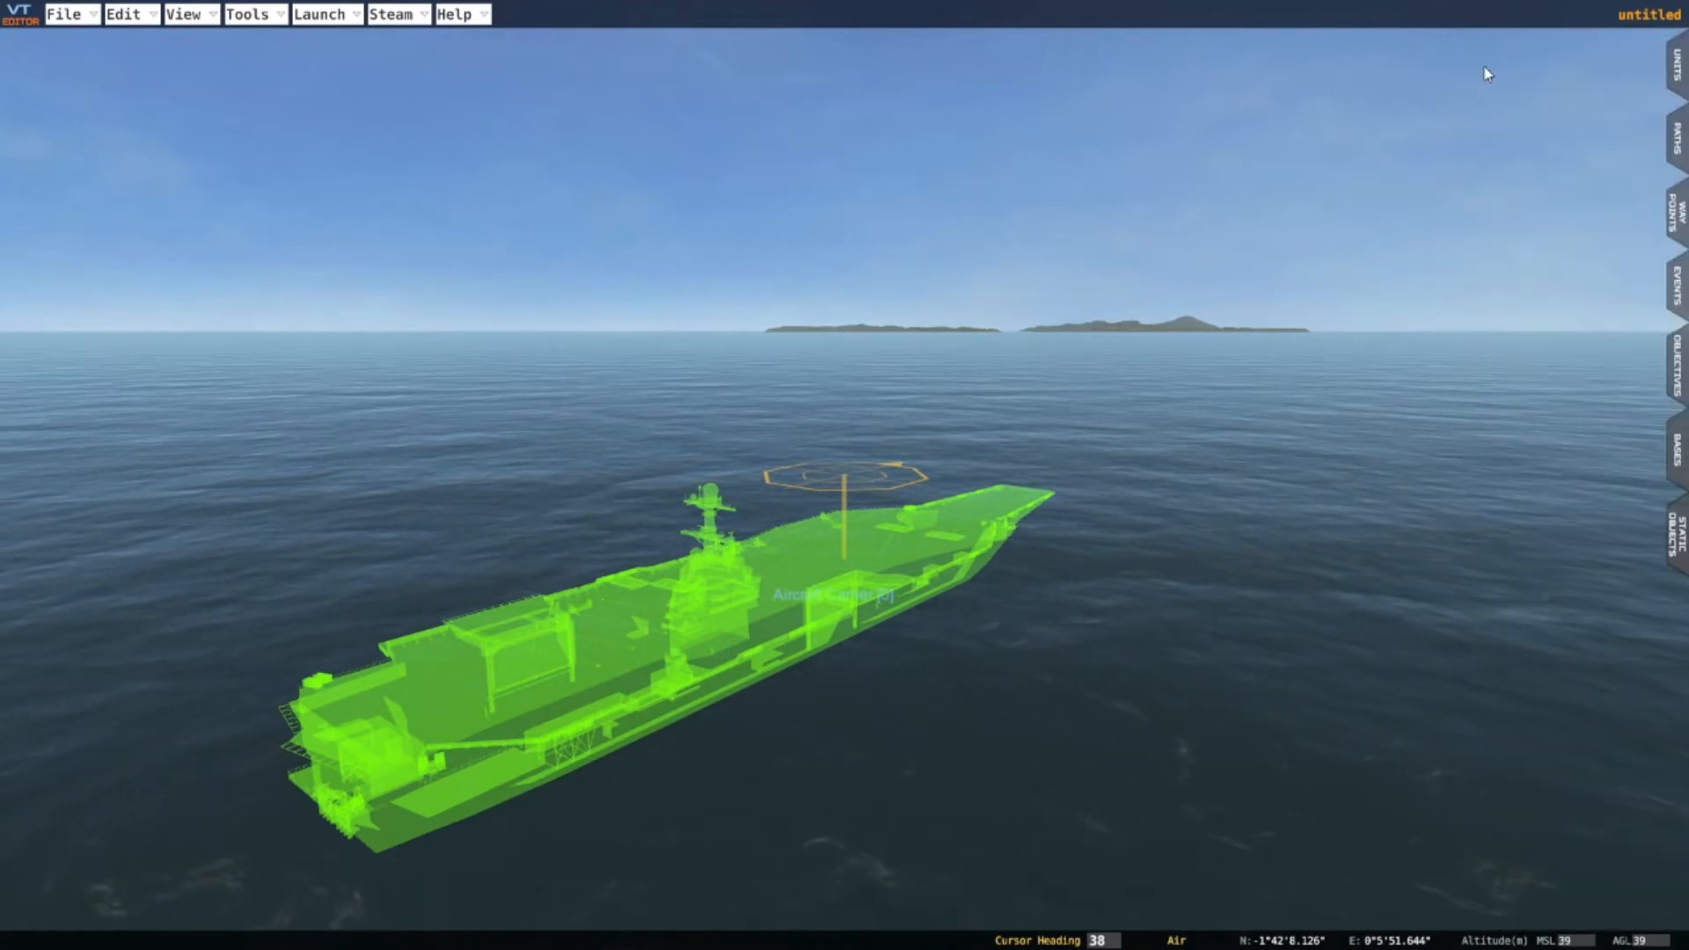
click(1676, 69)
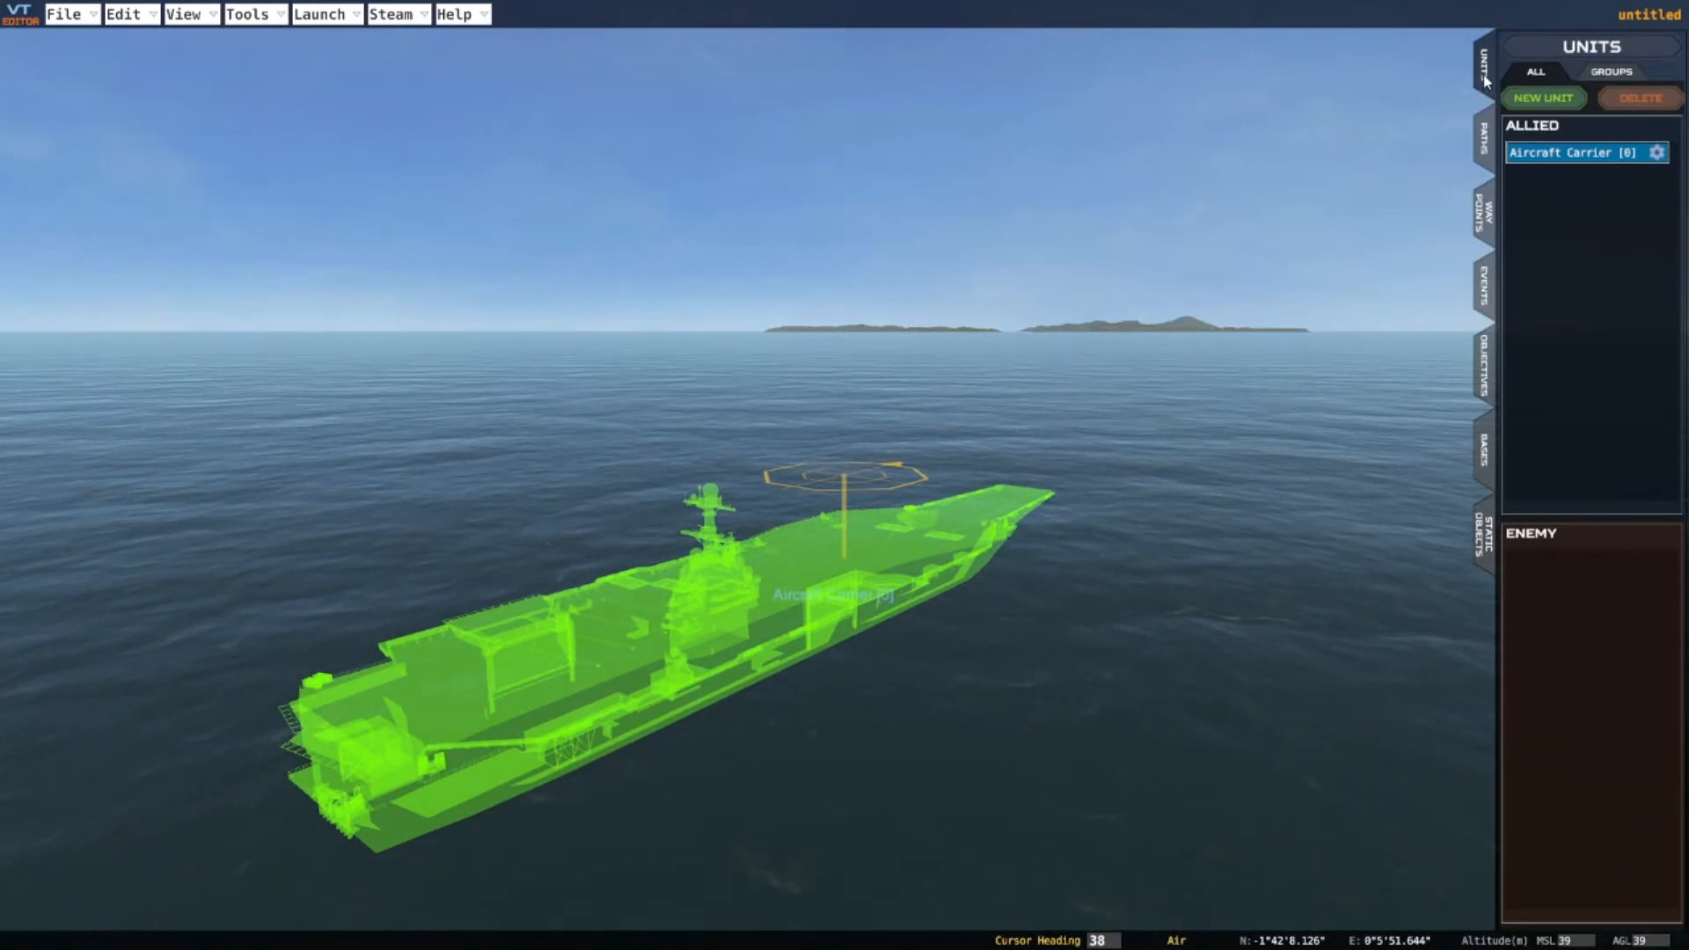
Add an allied Player unit at the cursor above the carrier's deck
click(1541, 99)
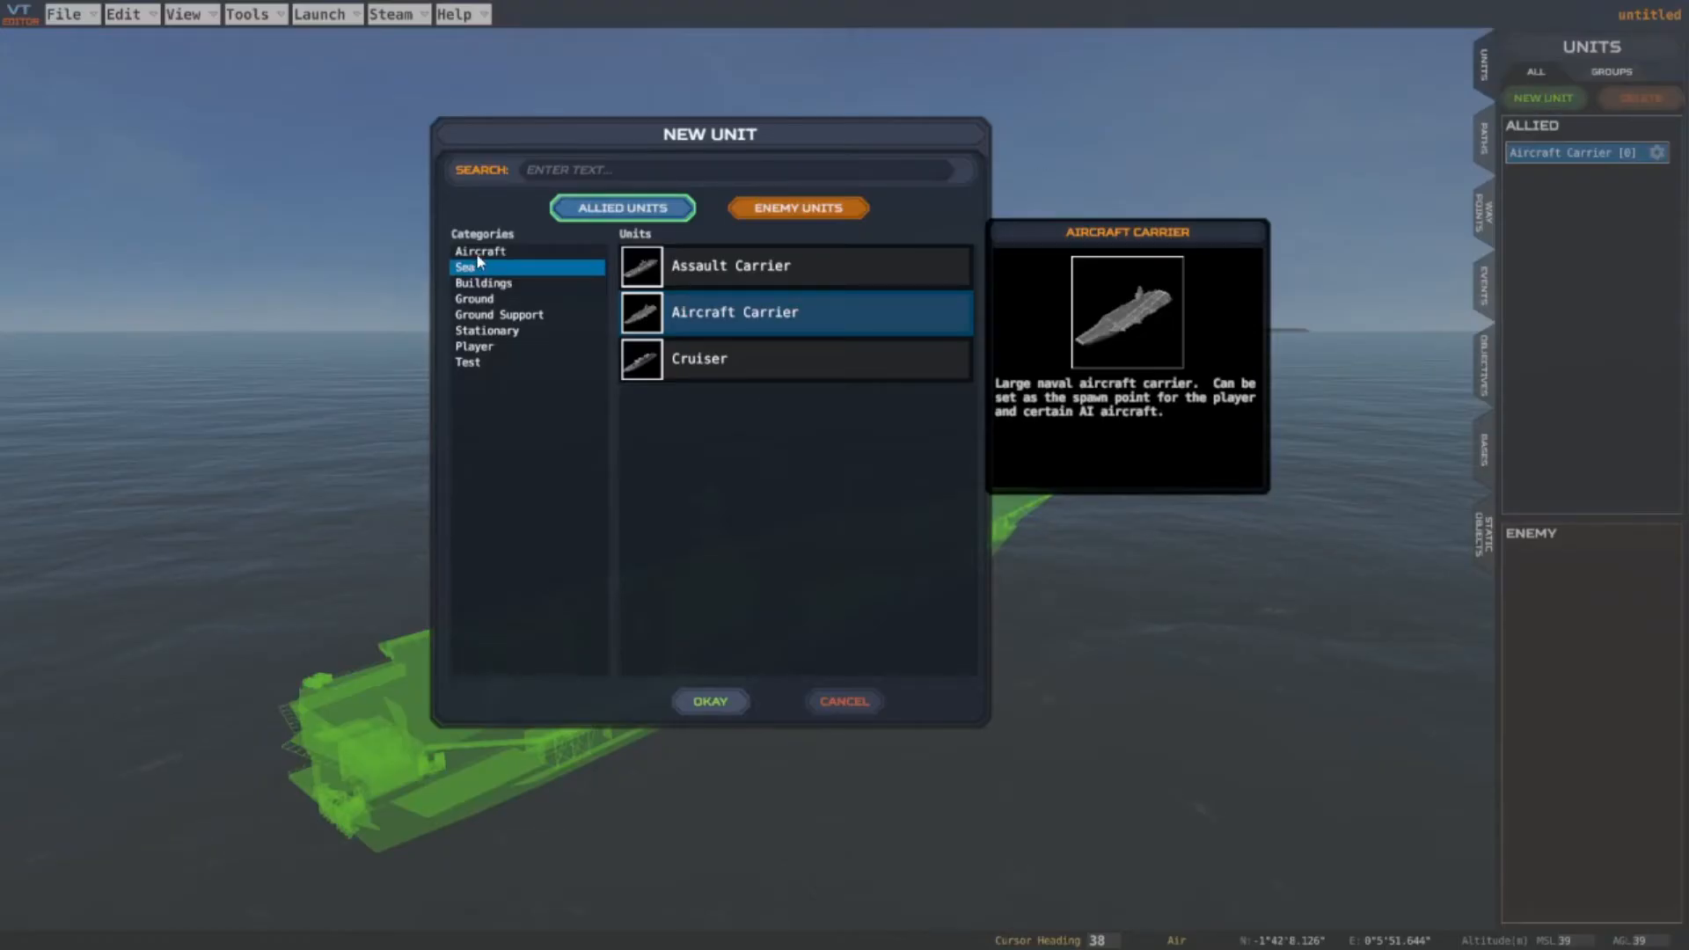
click(481, 350)
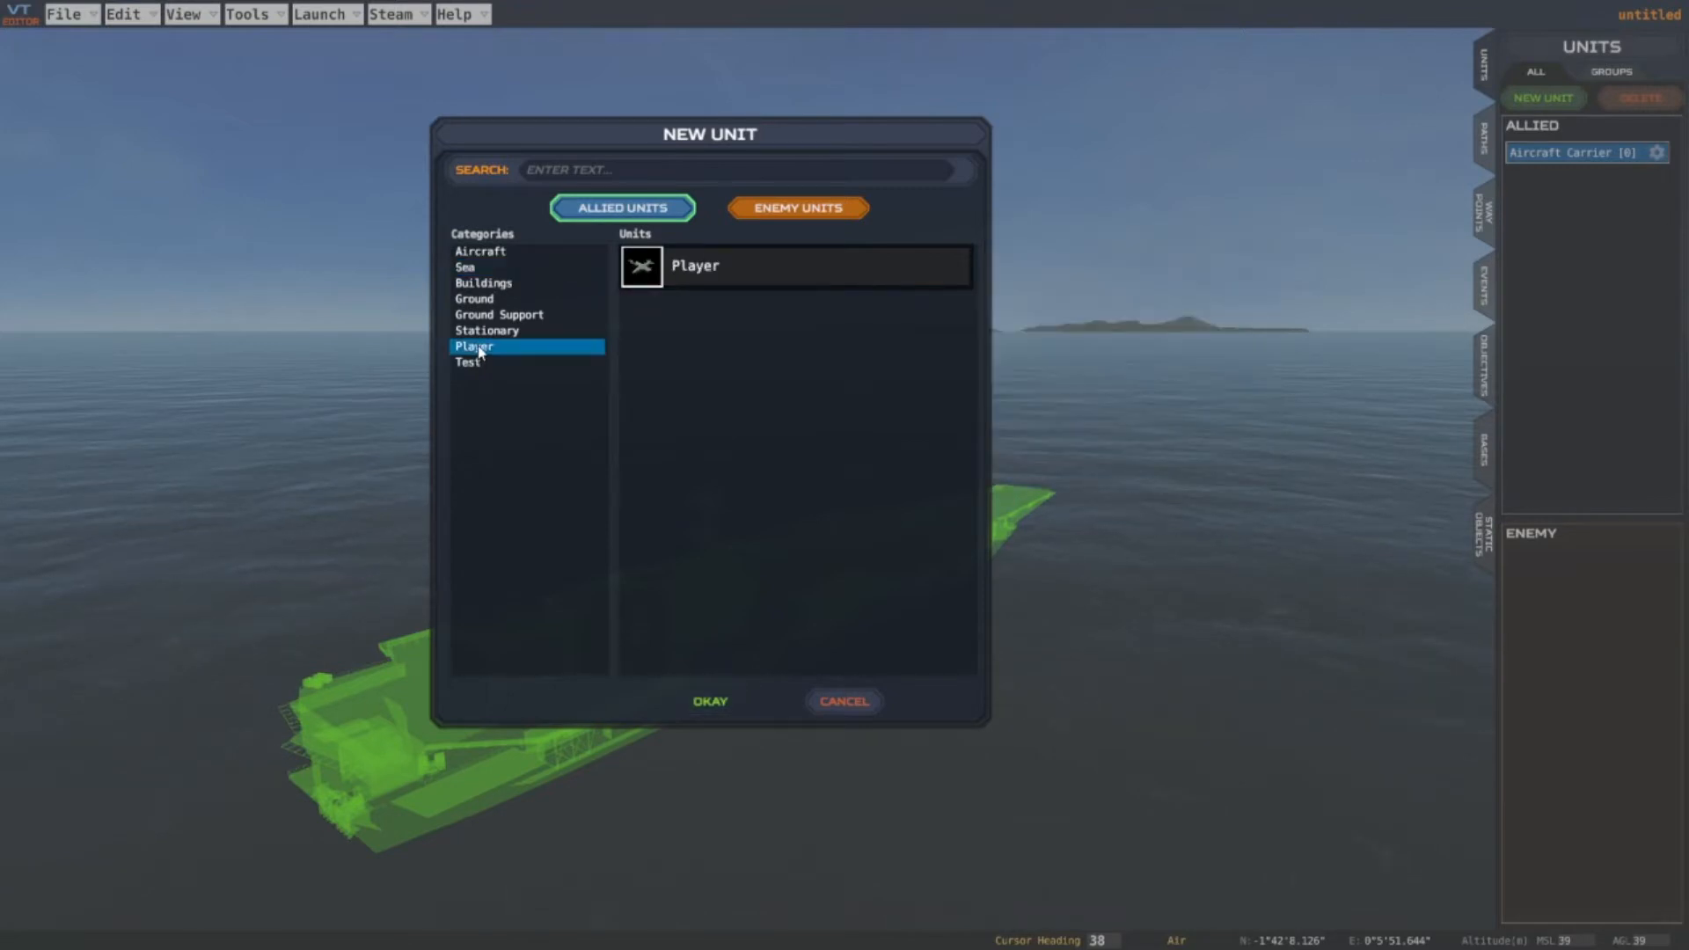
click(637, 282)
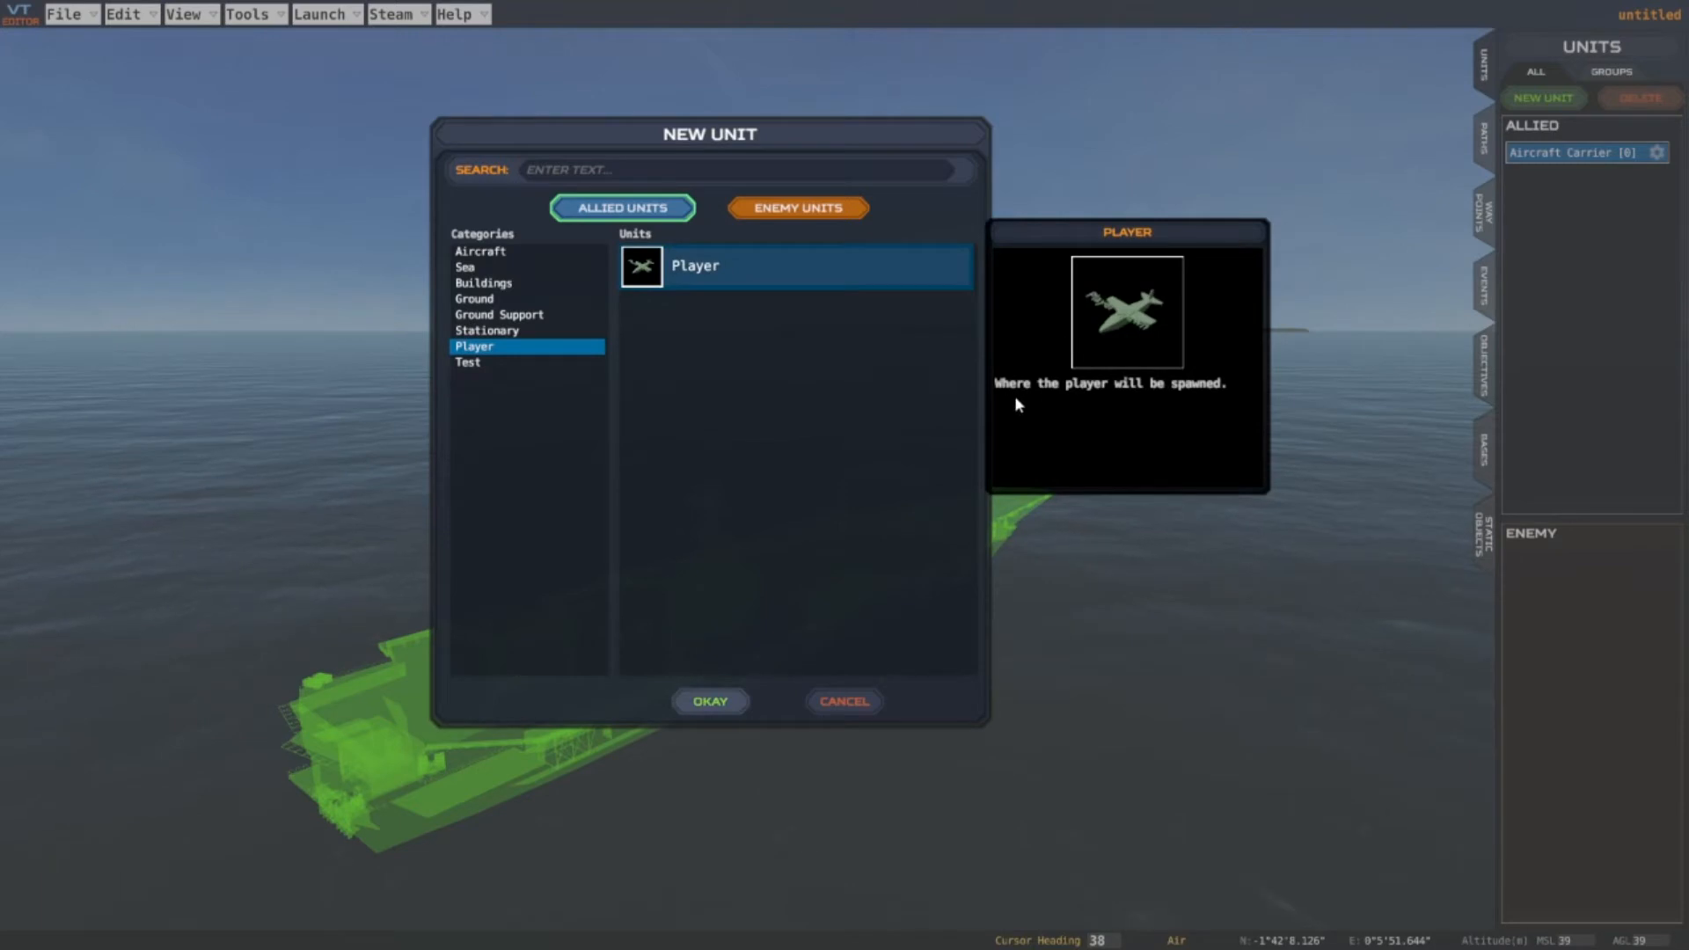
click(711, 701)
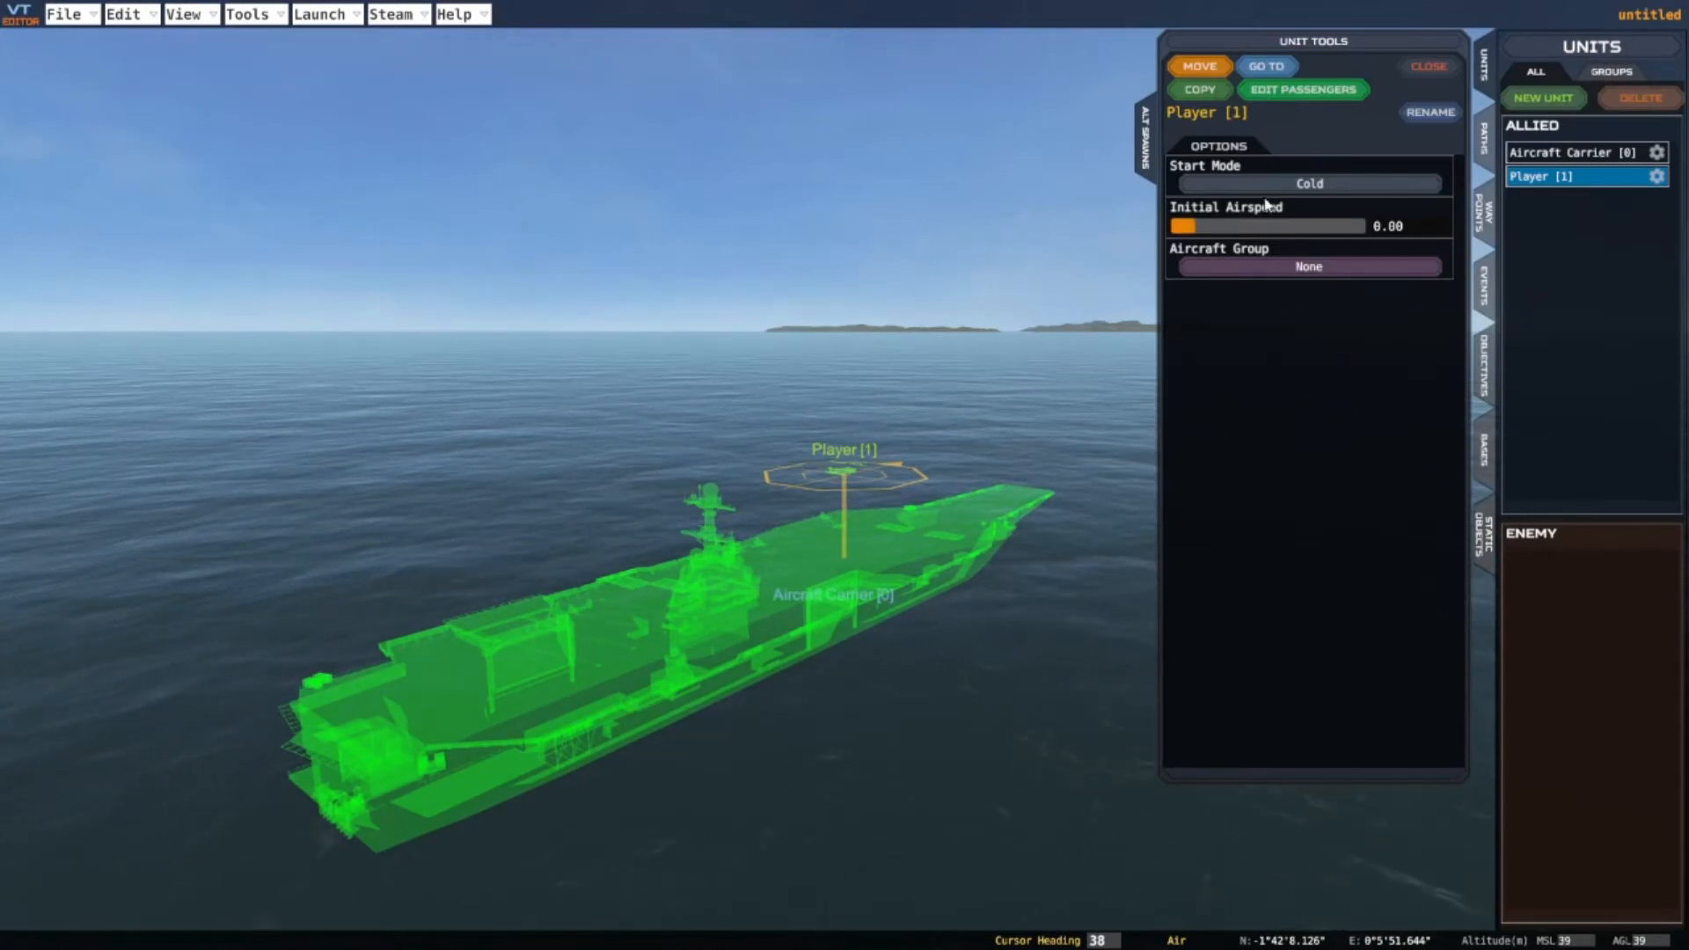
Keep the Player unit's start mode at Cold and assign it to a new aircraft group, Alpha
click(1309, 183)
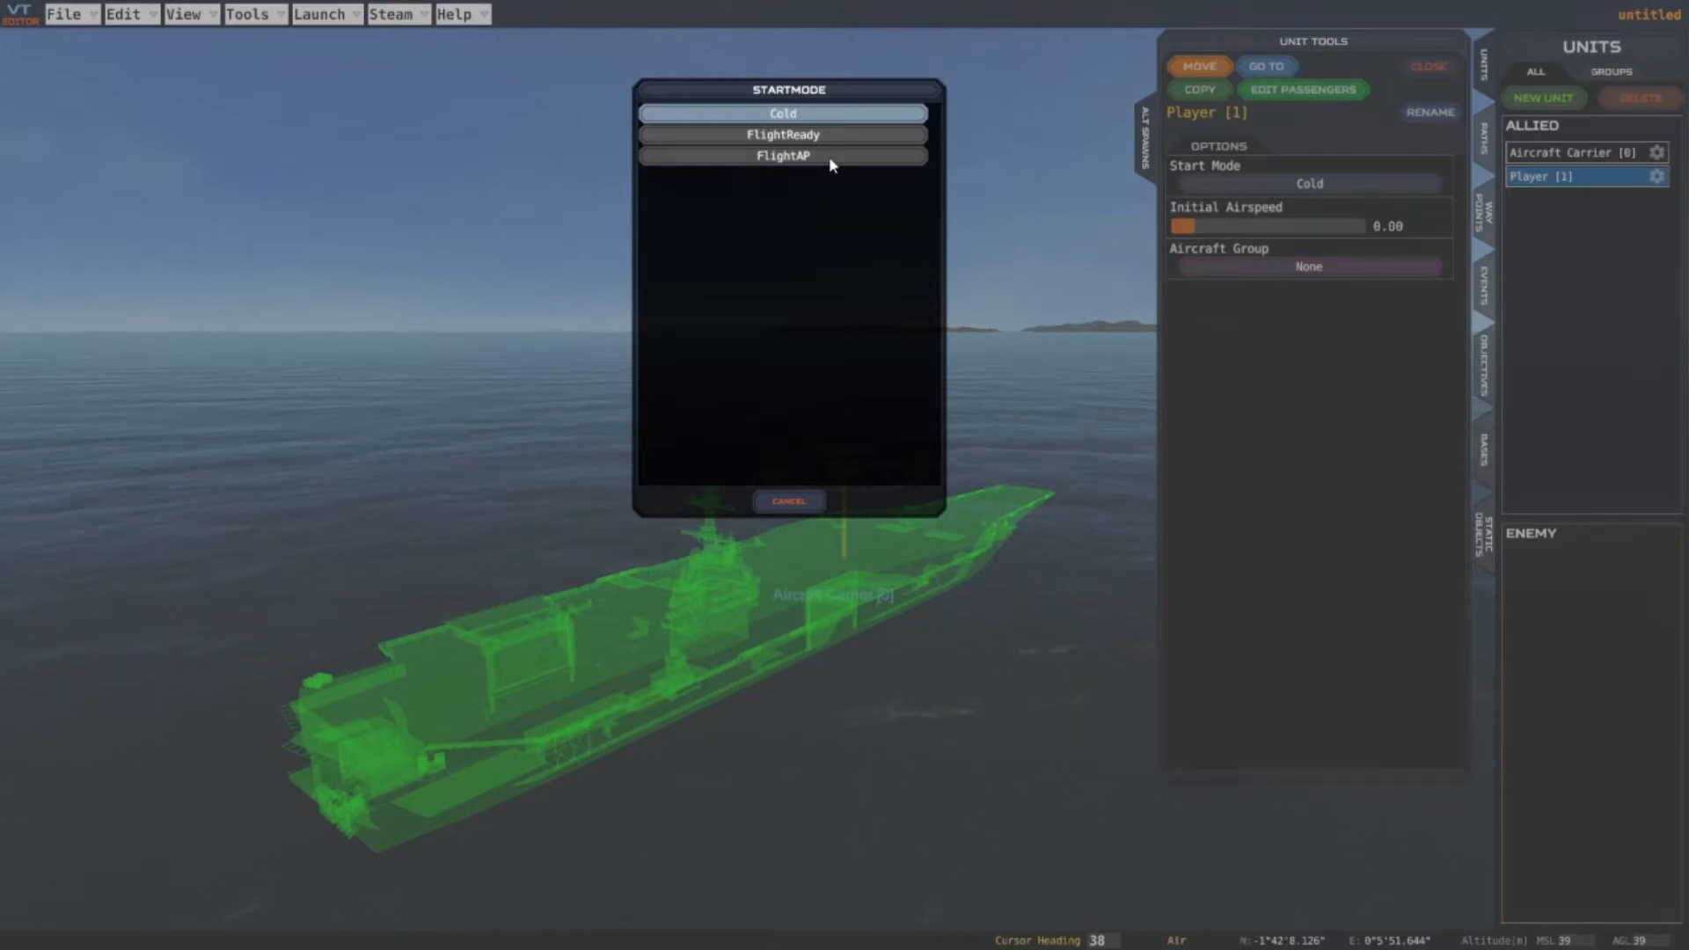
click(794, 118)
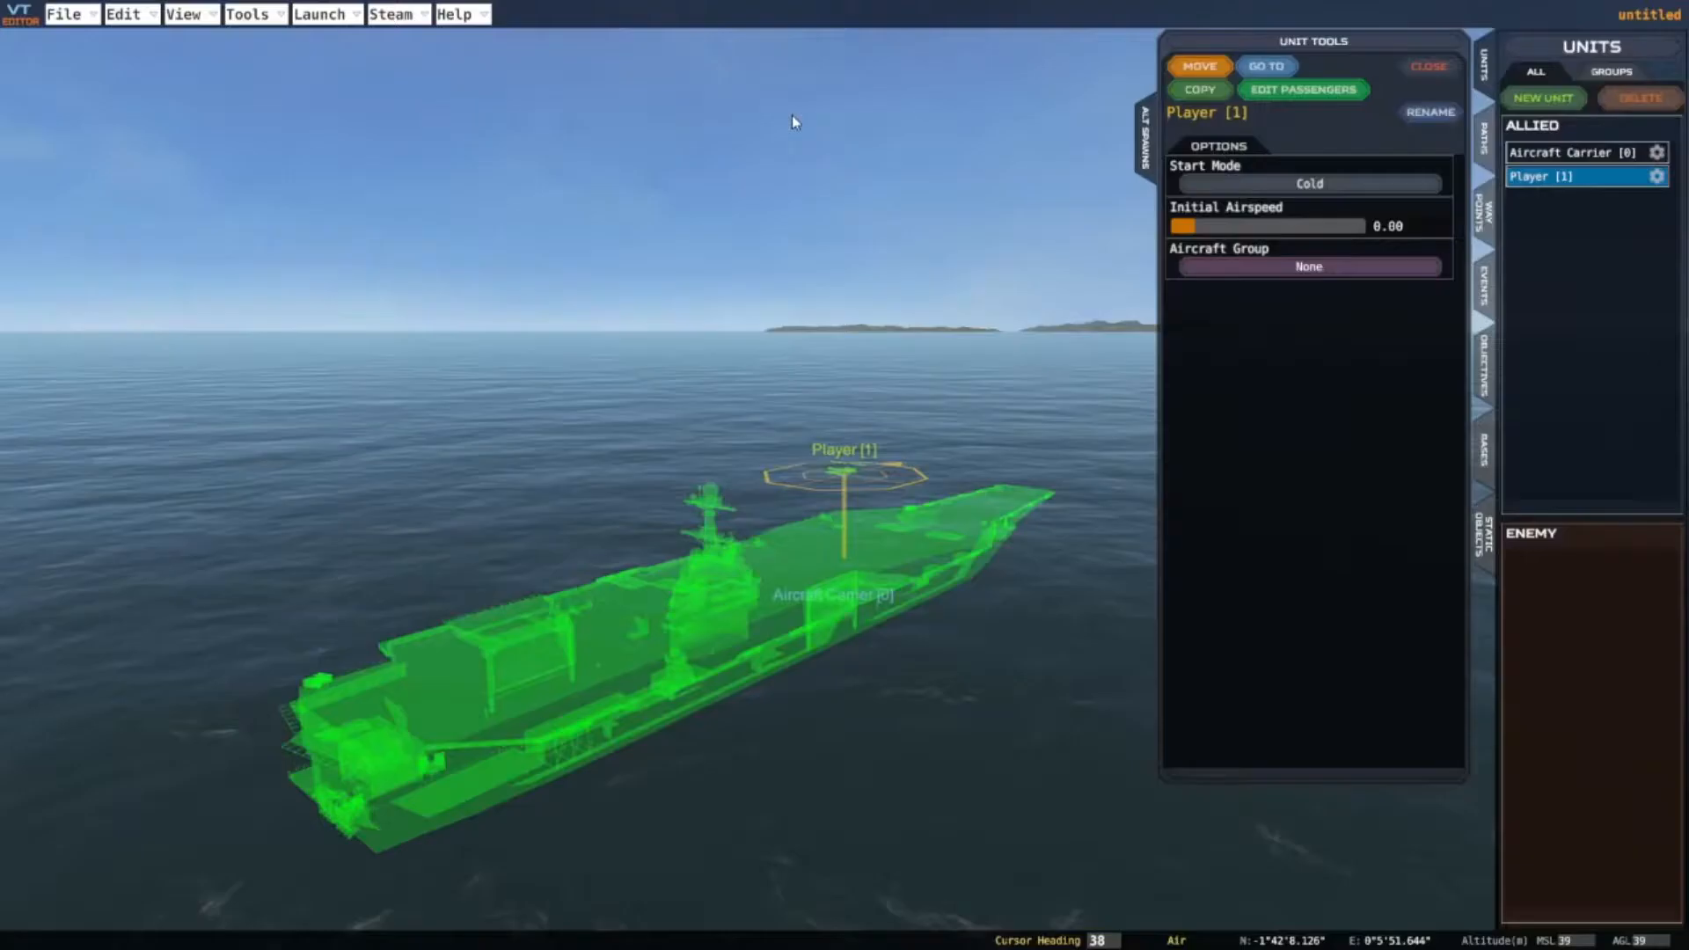
click(1312, 273)
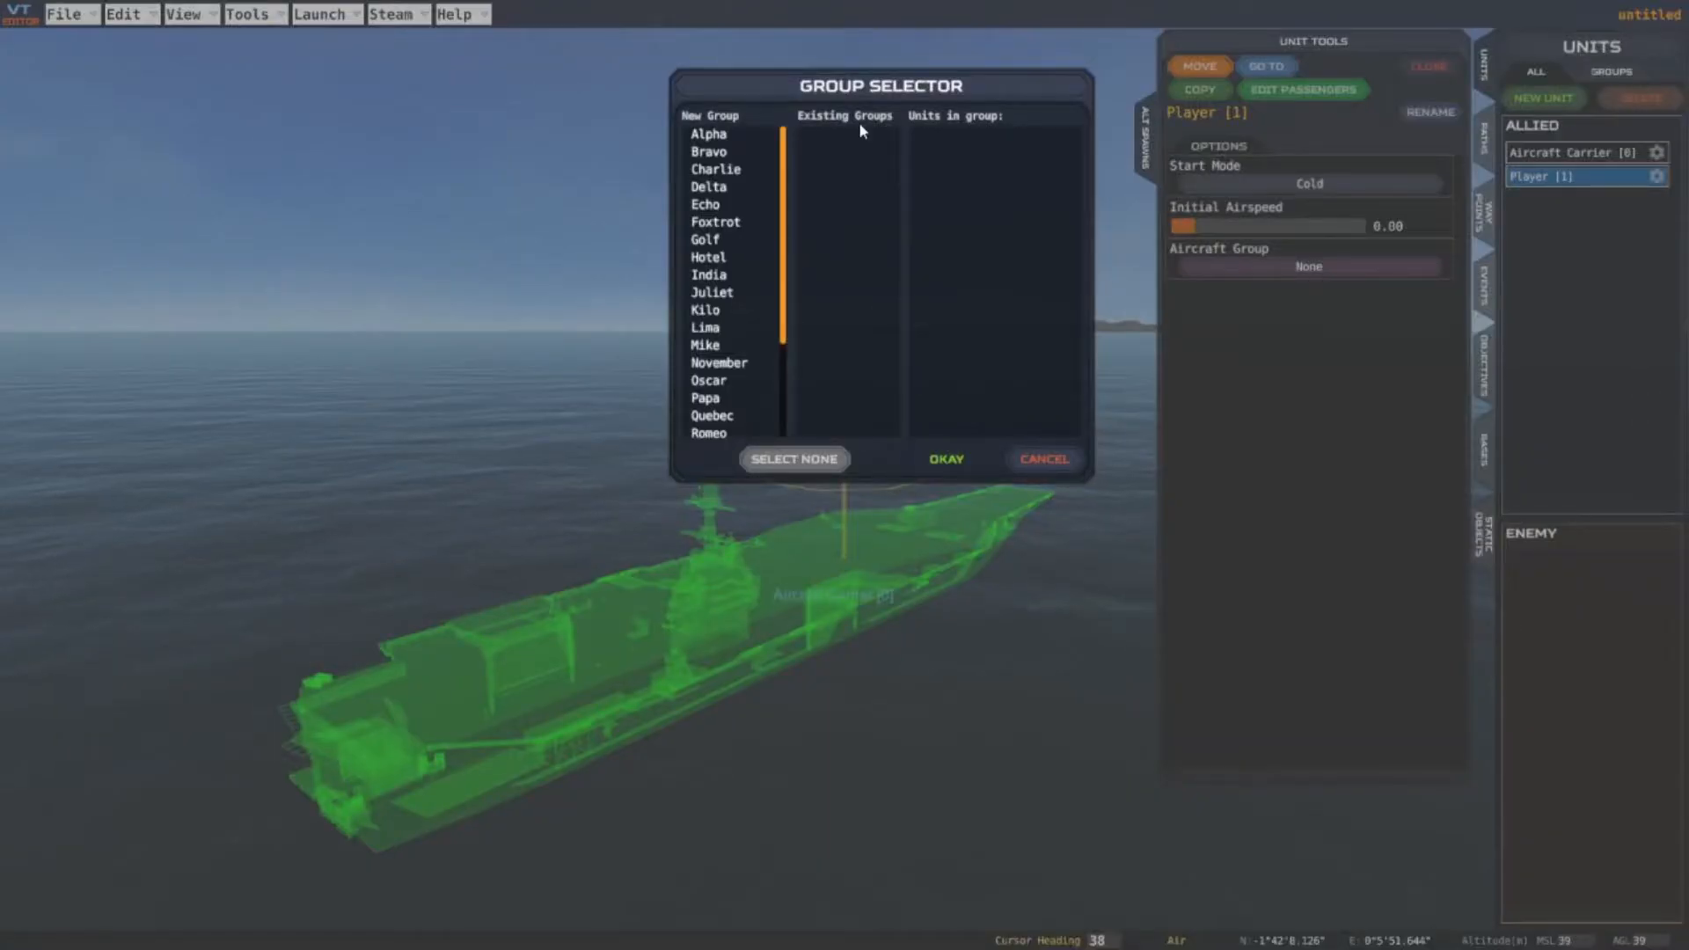
click(708, 137)
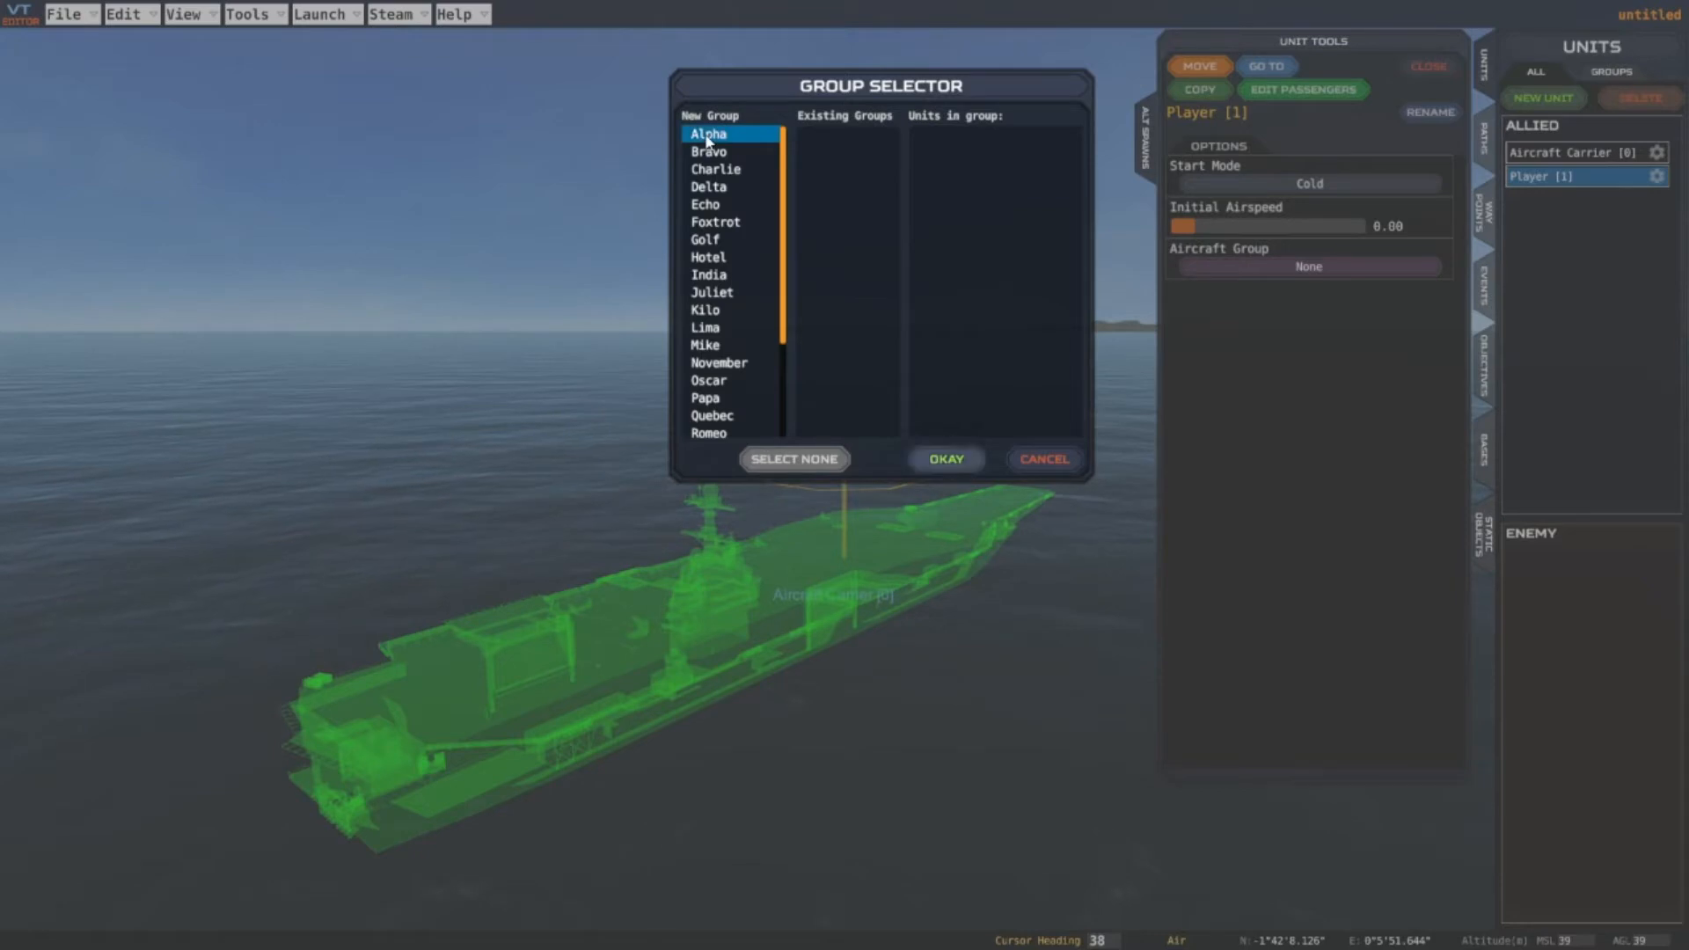
click(945, 462)
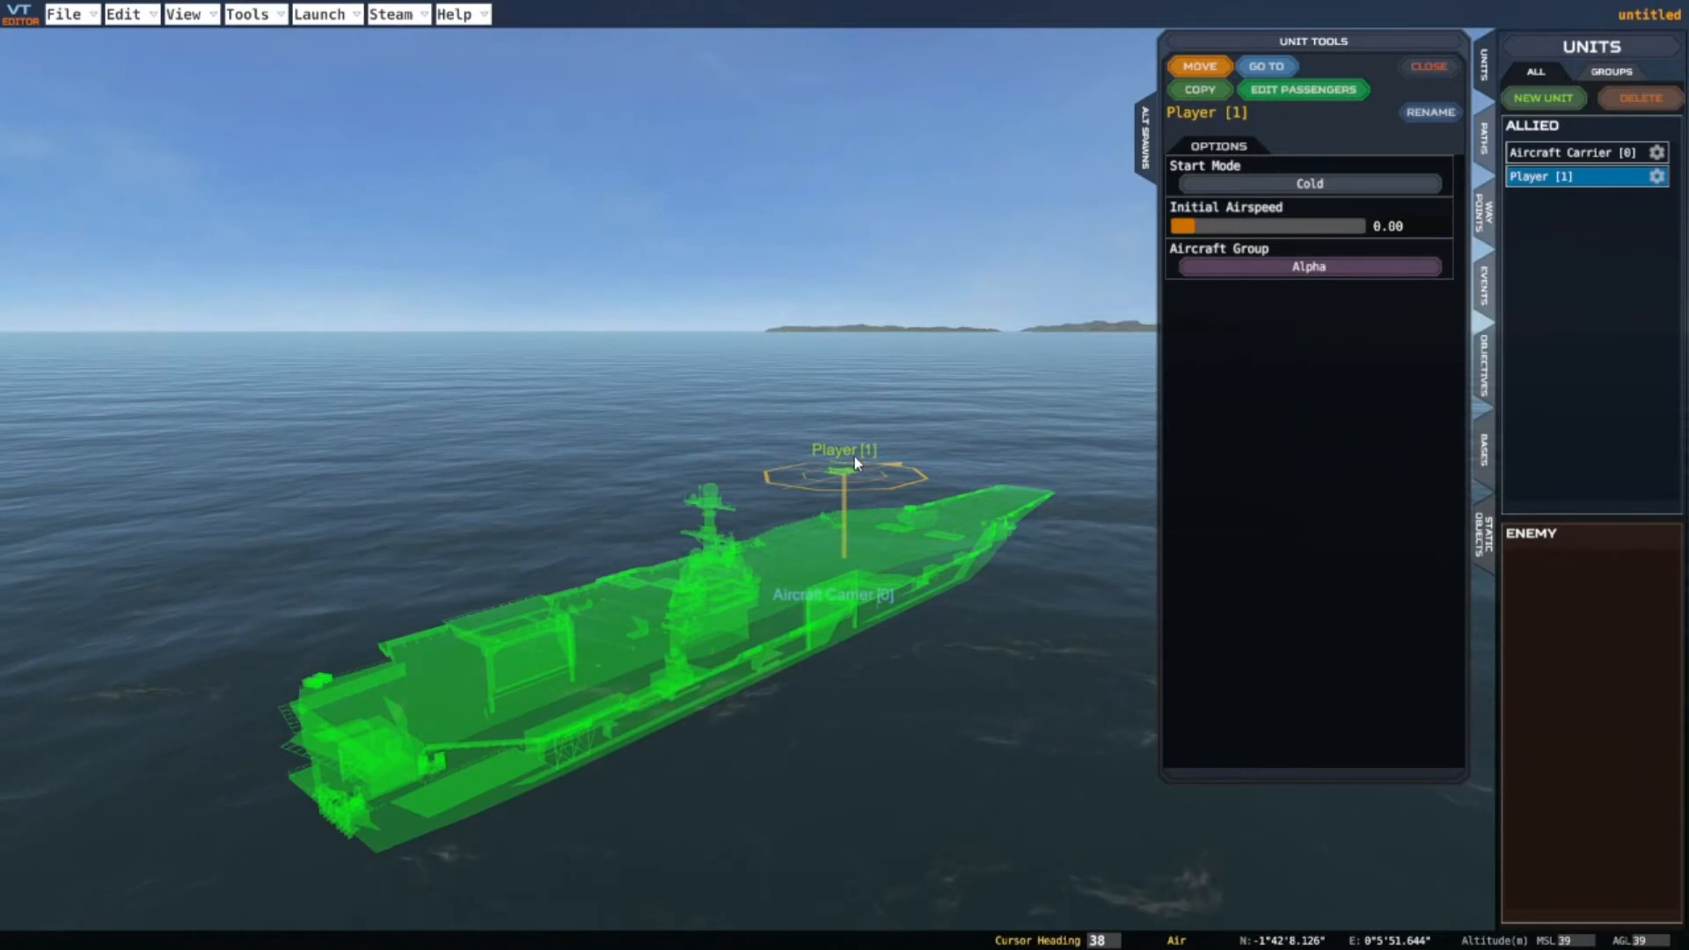
Add an allied F/A-26B aircraft and move it beside the Player unit, to about N -1°42'7.6", E 0°5'51.3"
scroll(851, 458, up, 5)
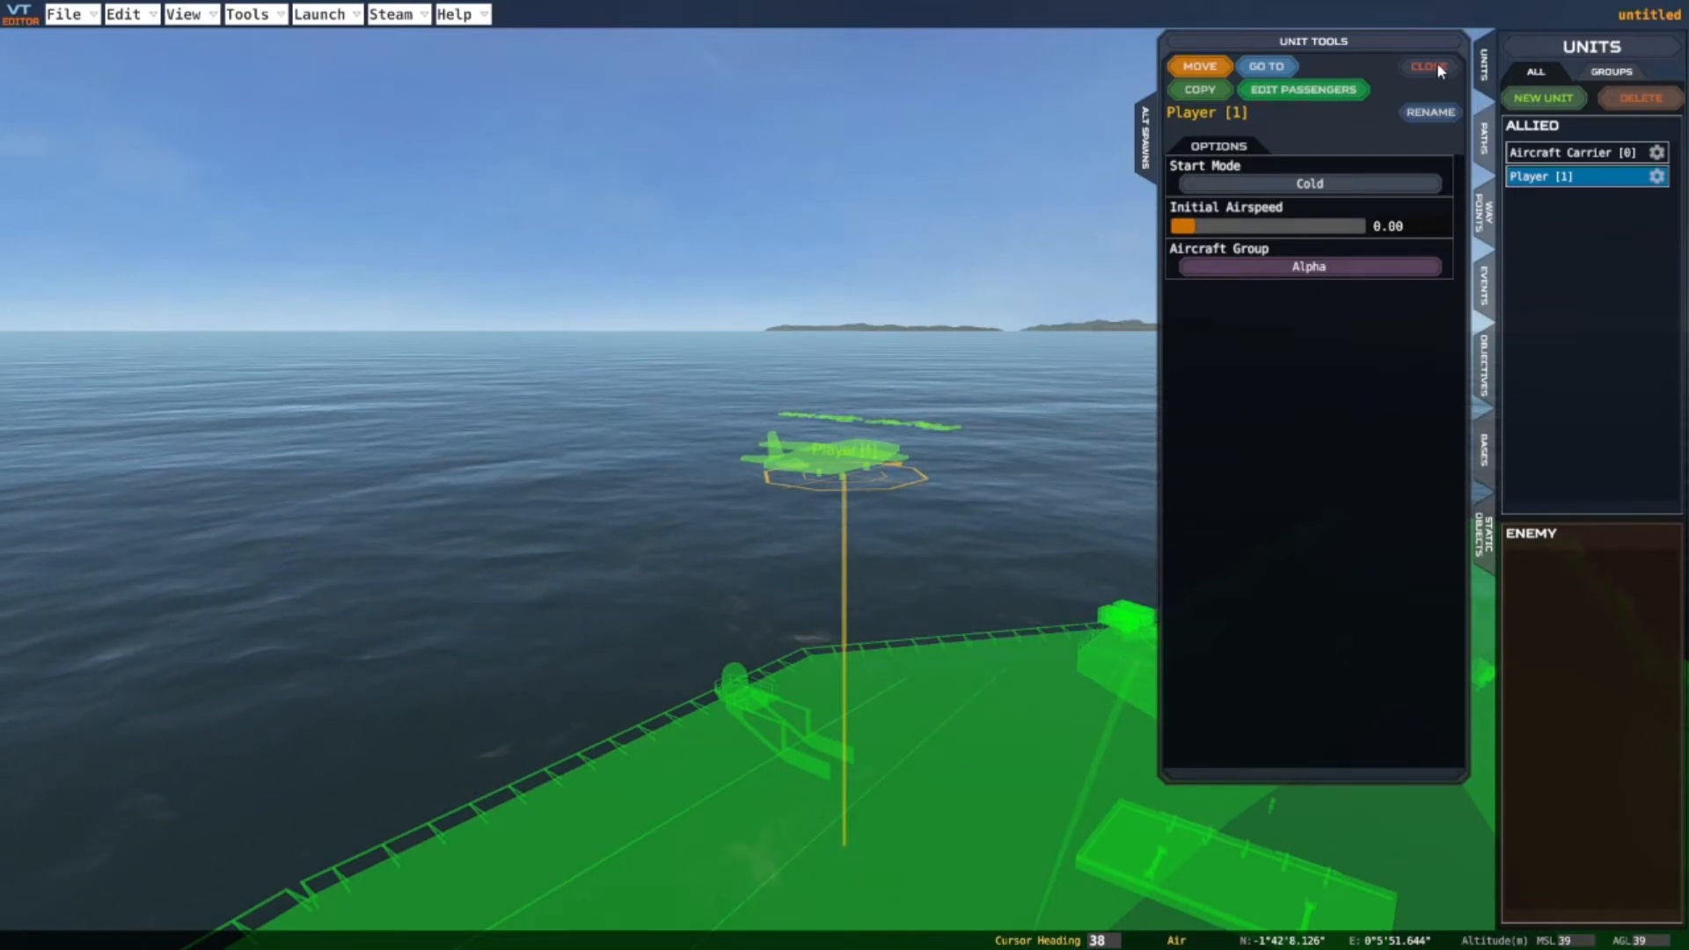
click(1544, 98)
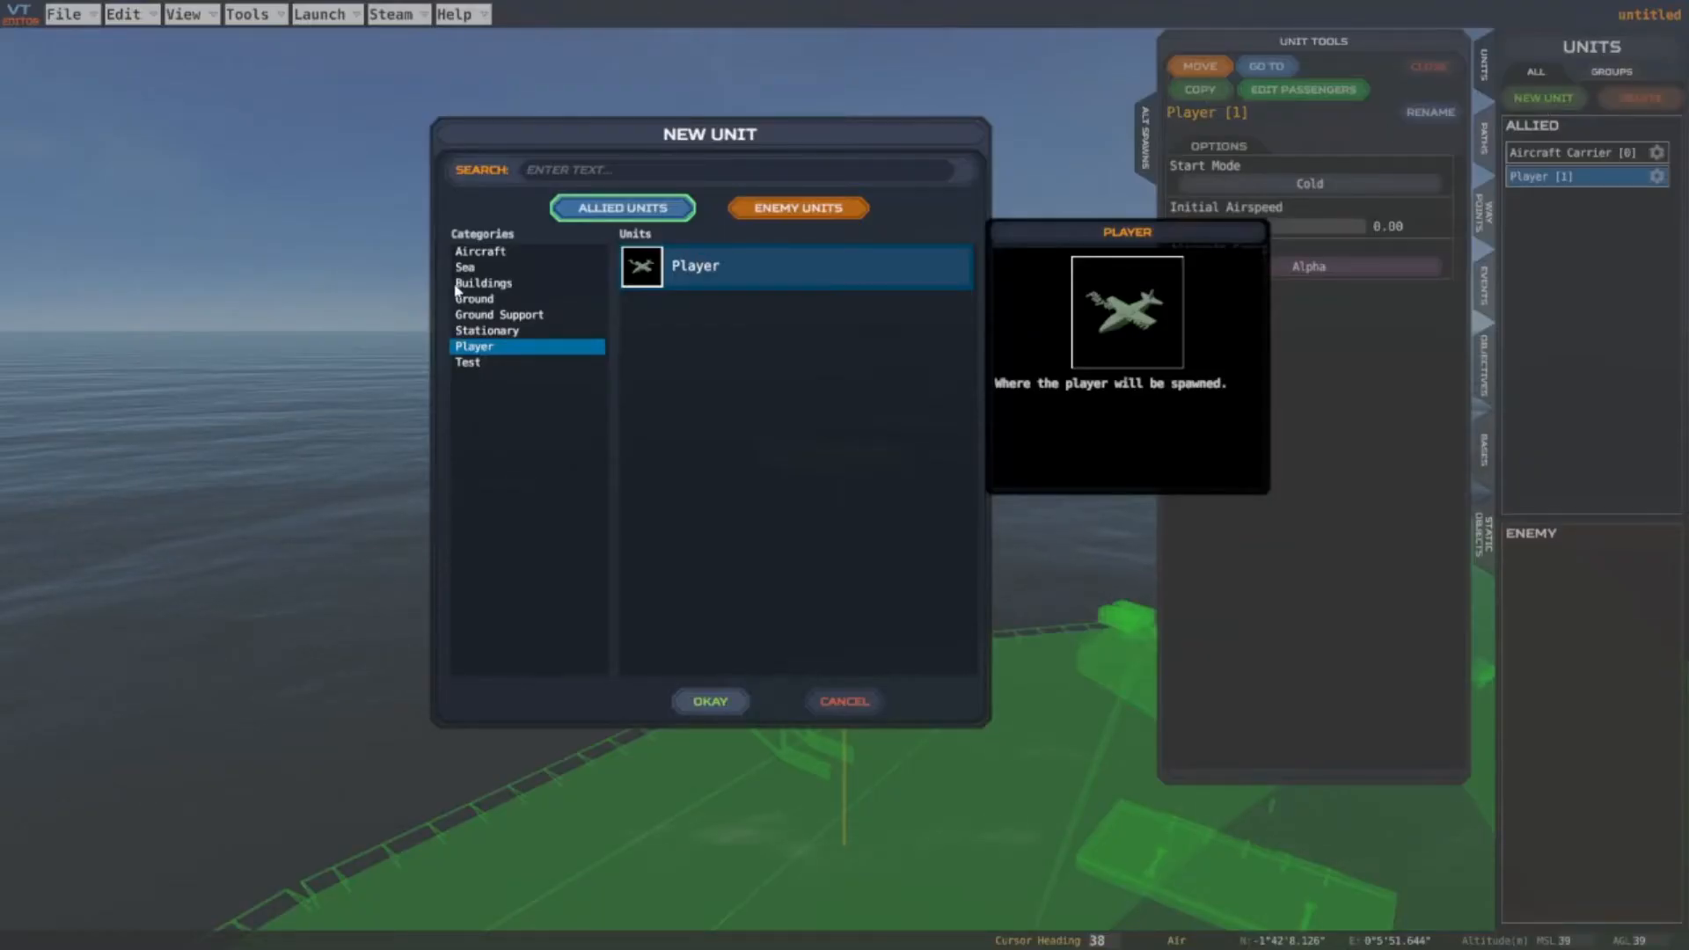
click(482, 253)
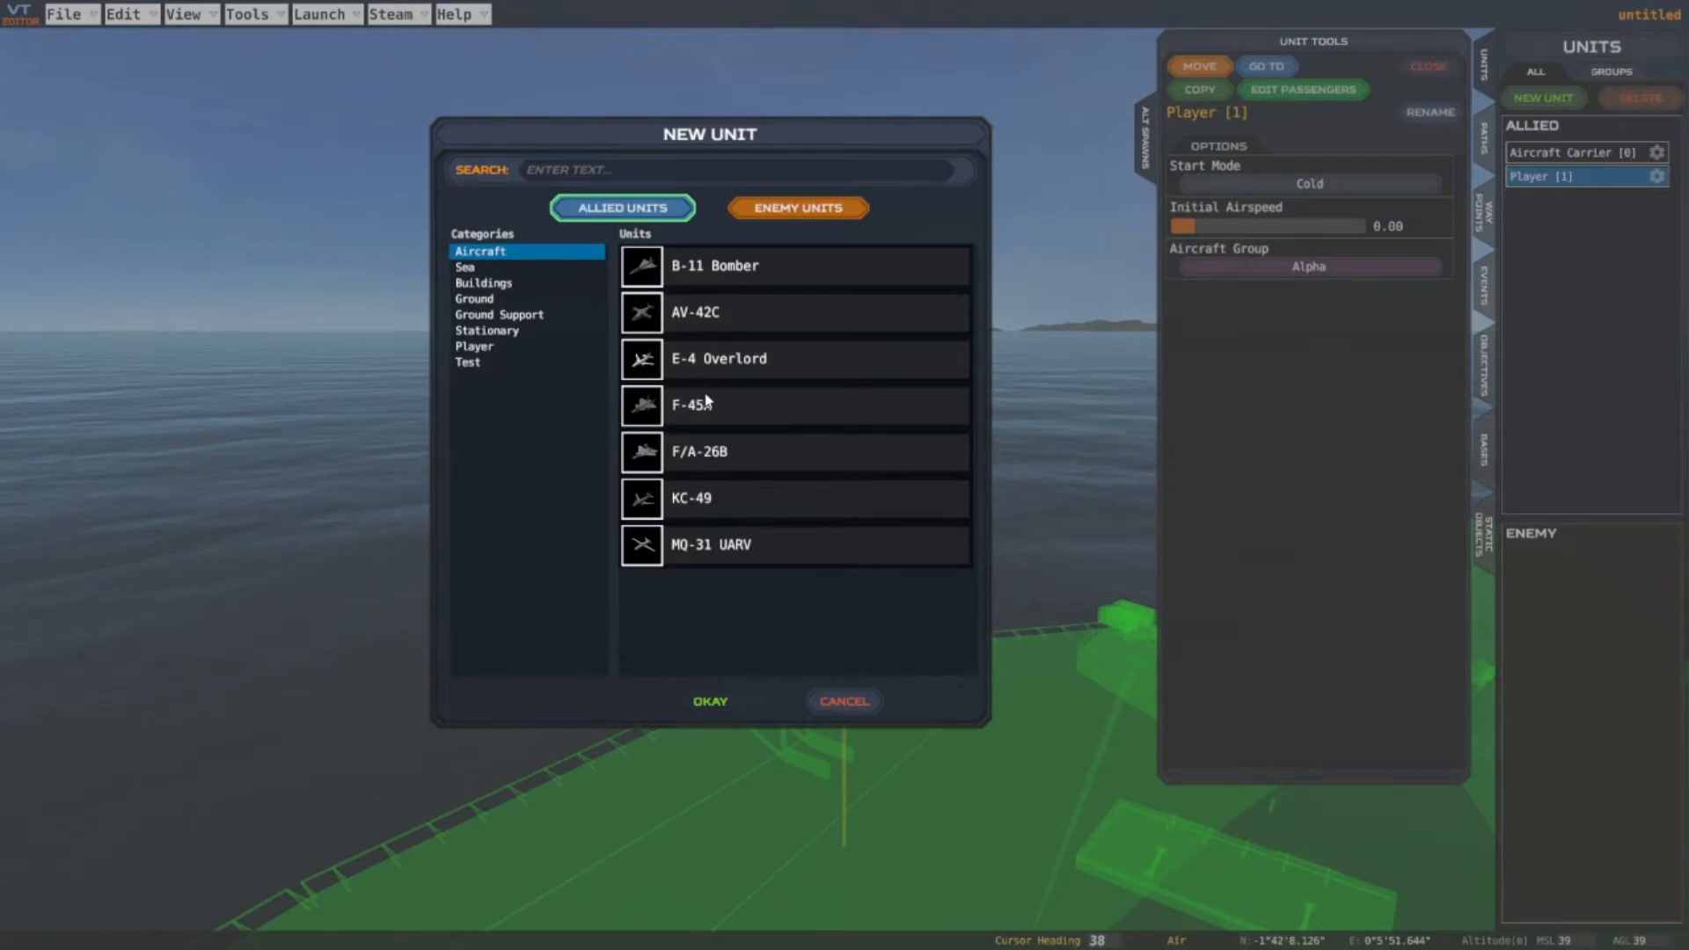
click(646, 464)
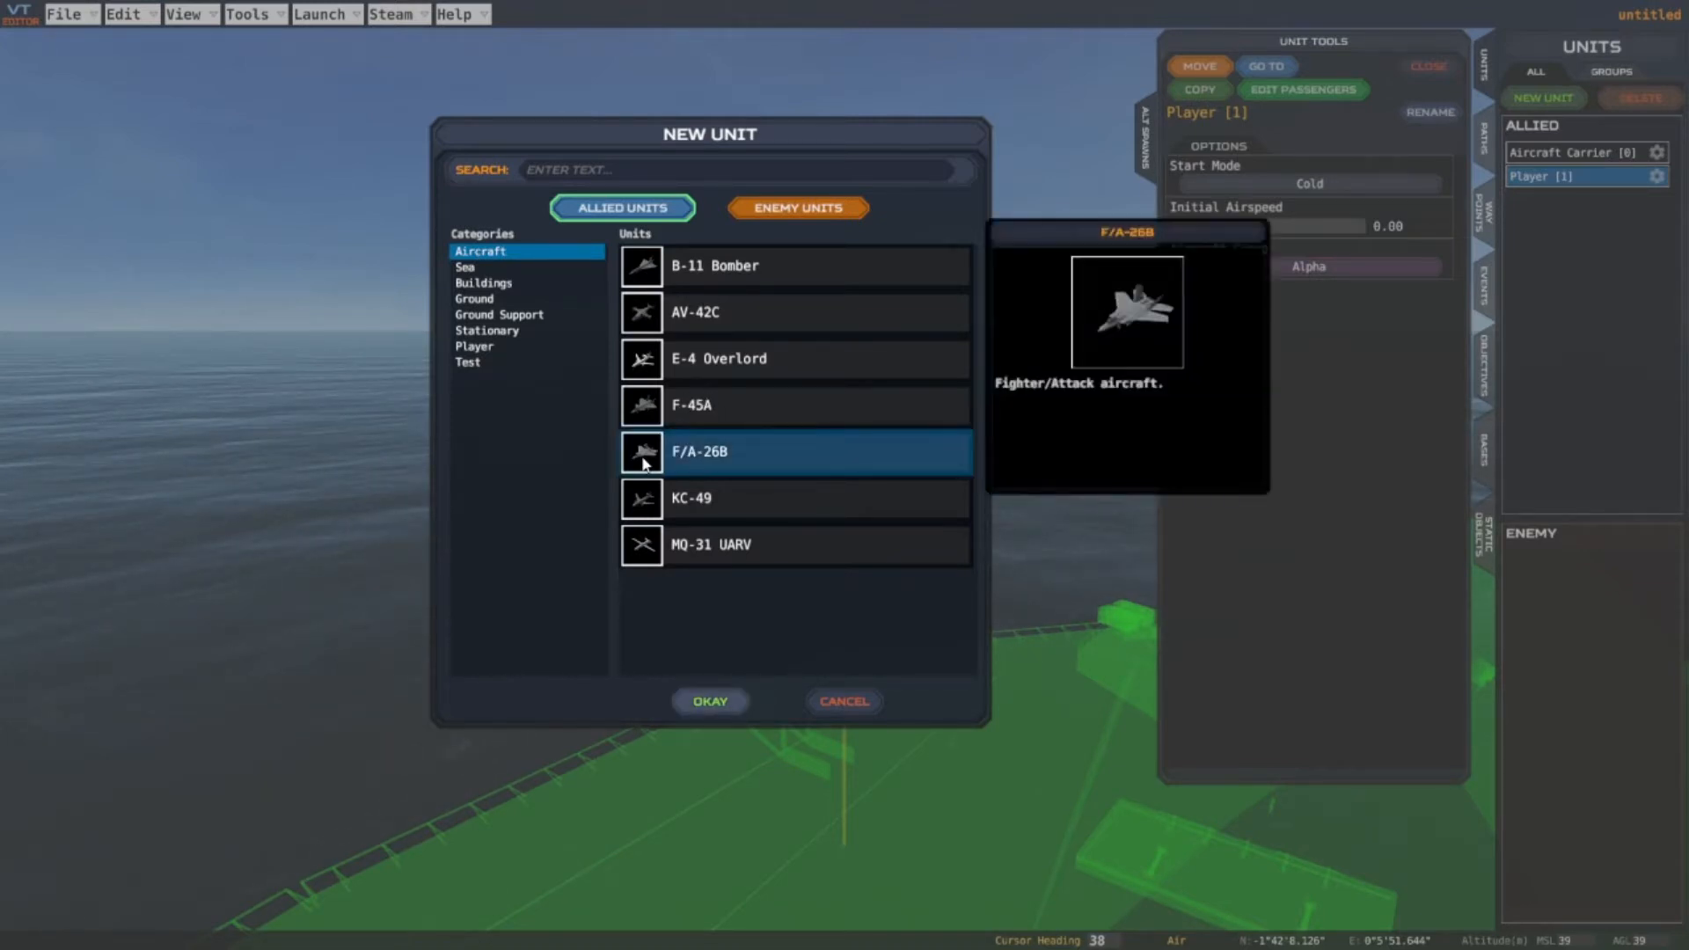
click(713, 703)
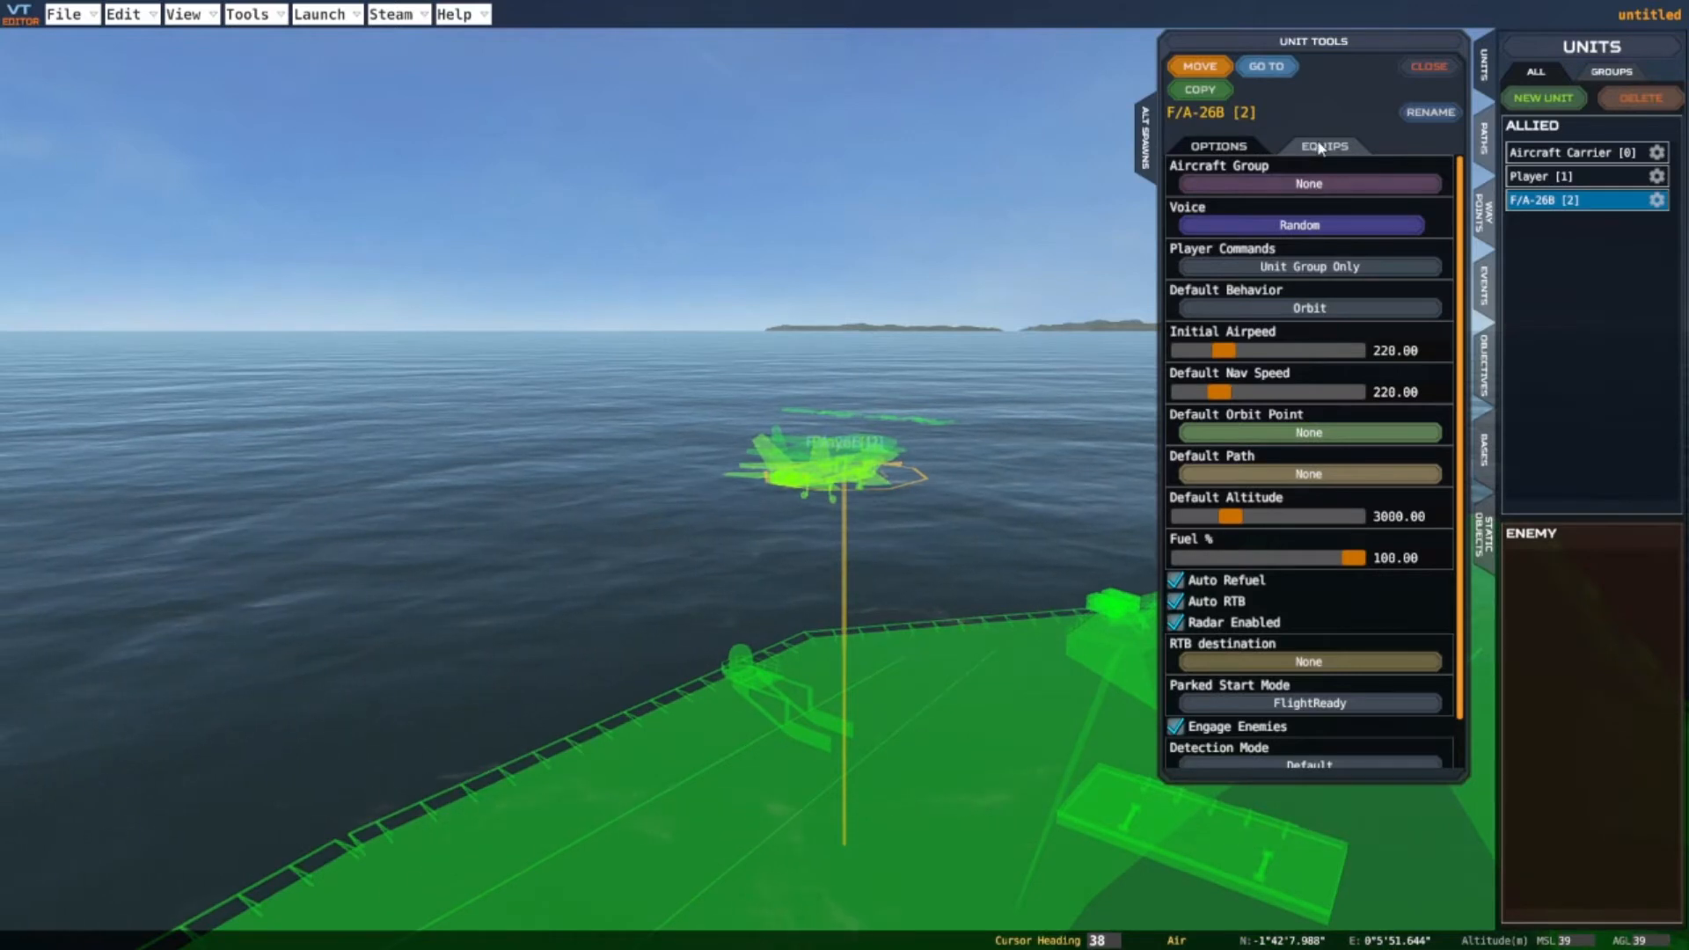
click(1211, 67)
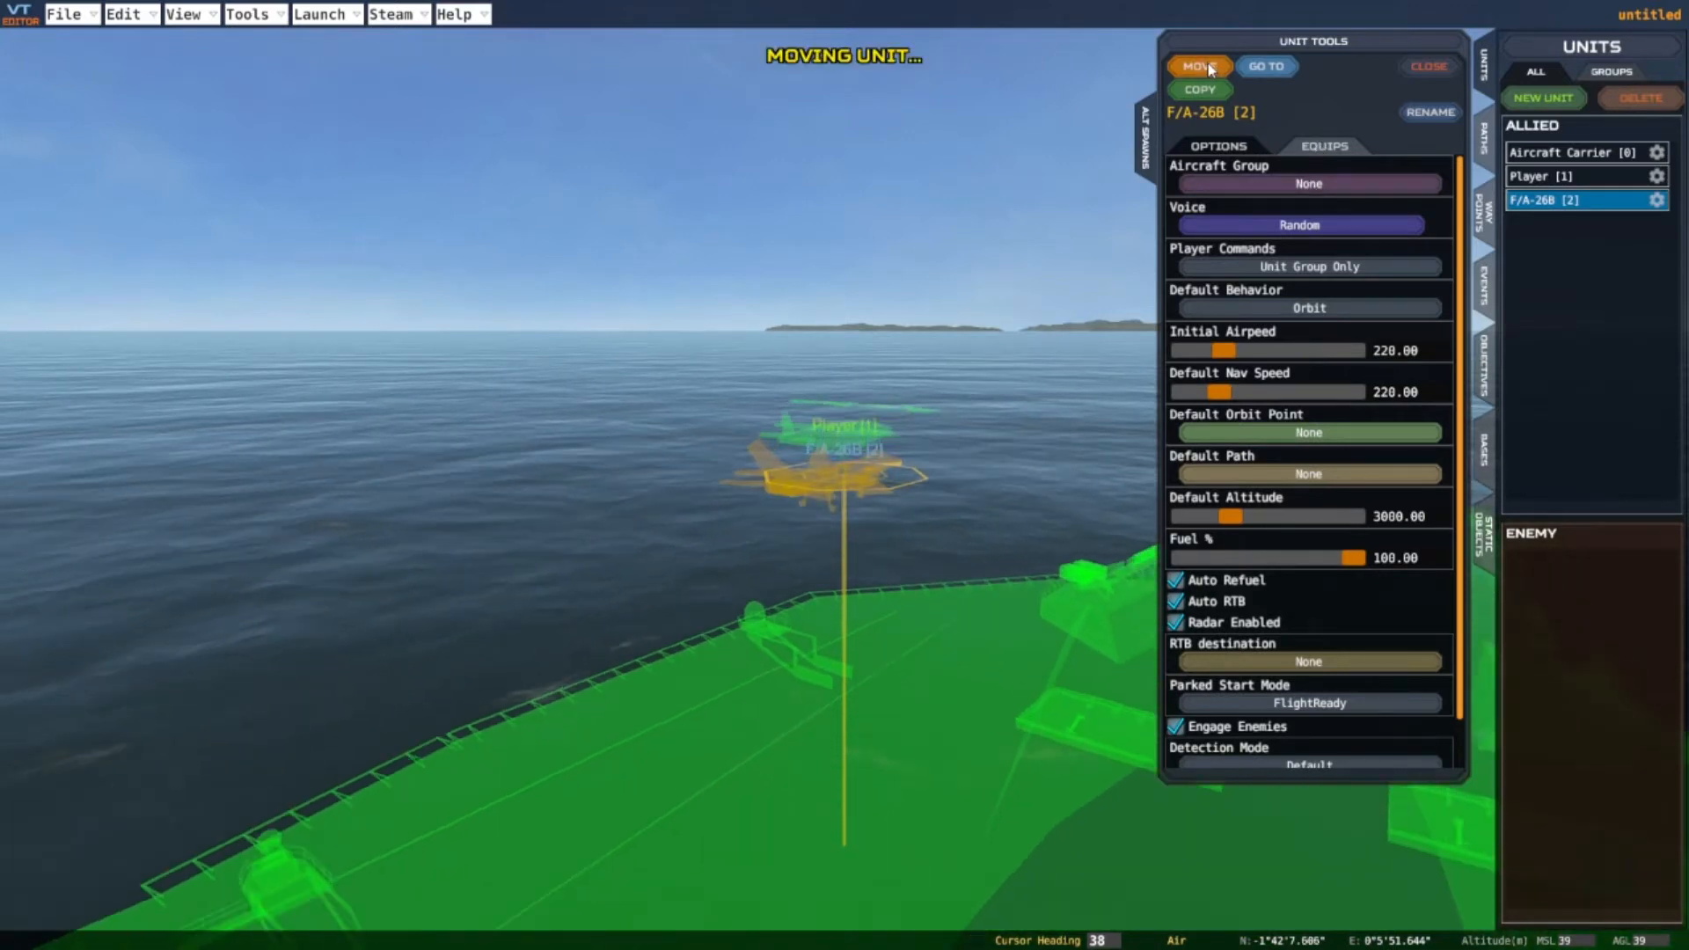
key(a)
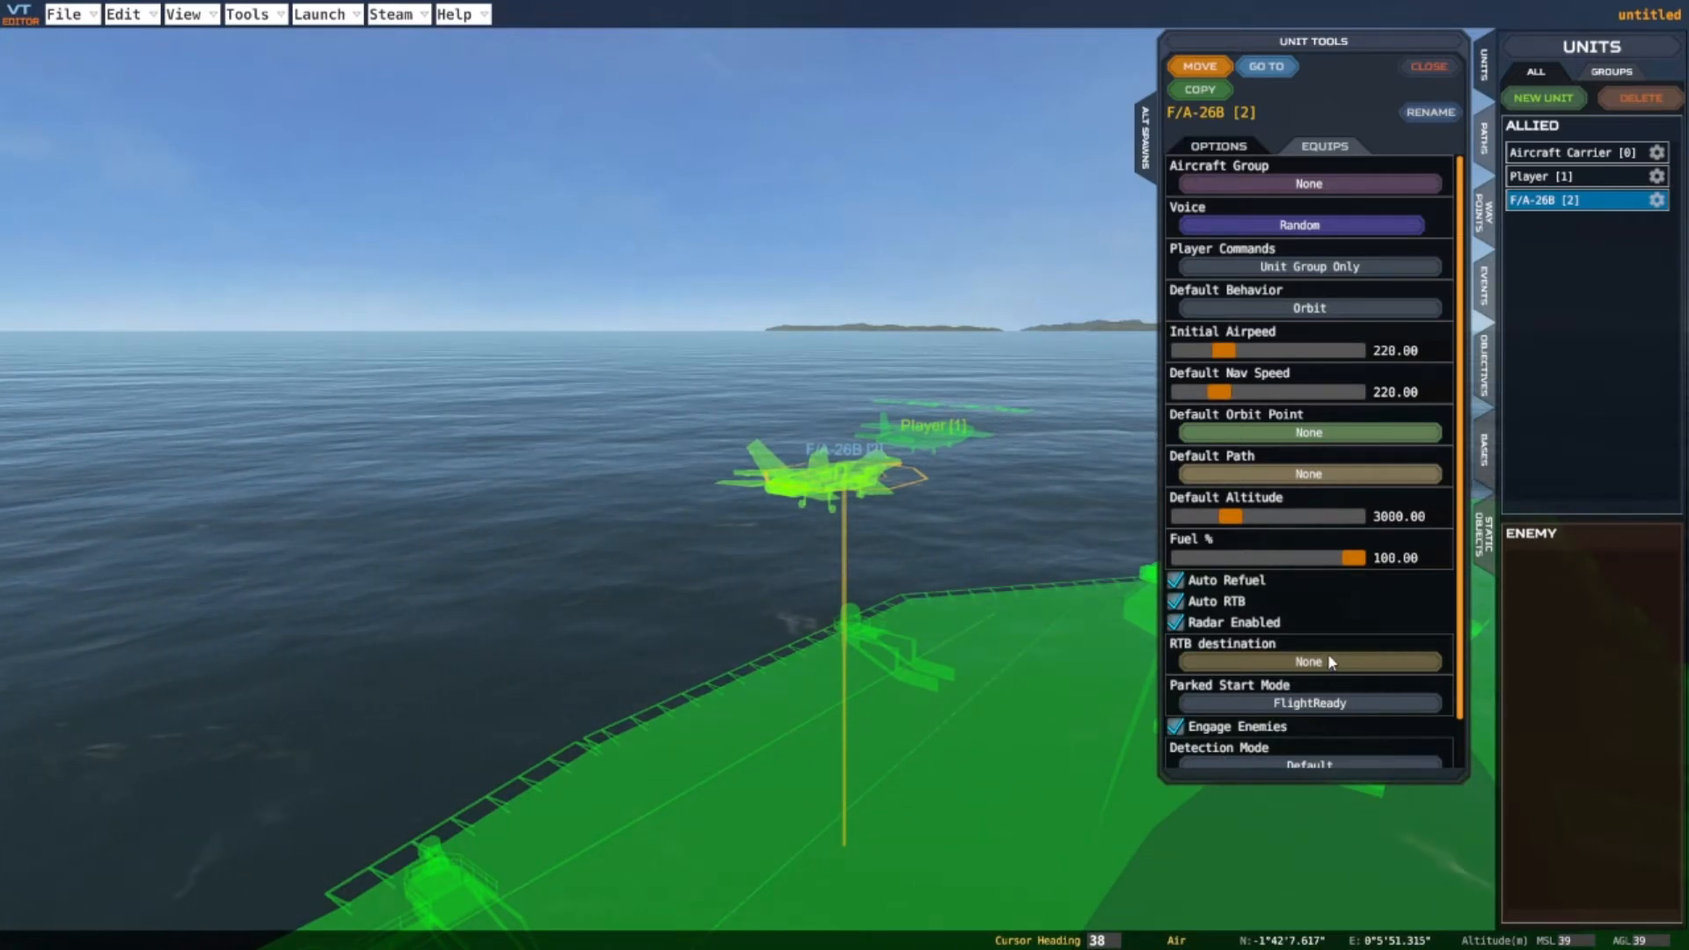
Set the F/A-26B's parked start mode to Cold and close its unit options
click(1313, 704)
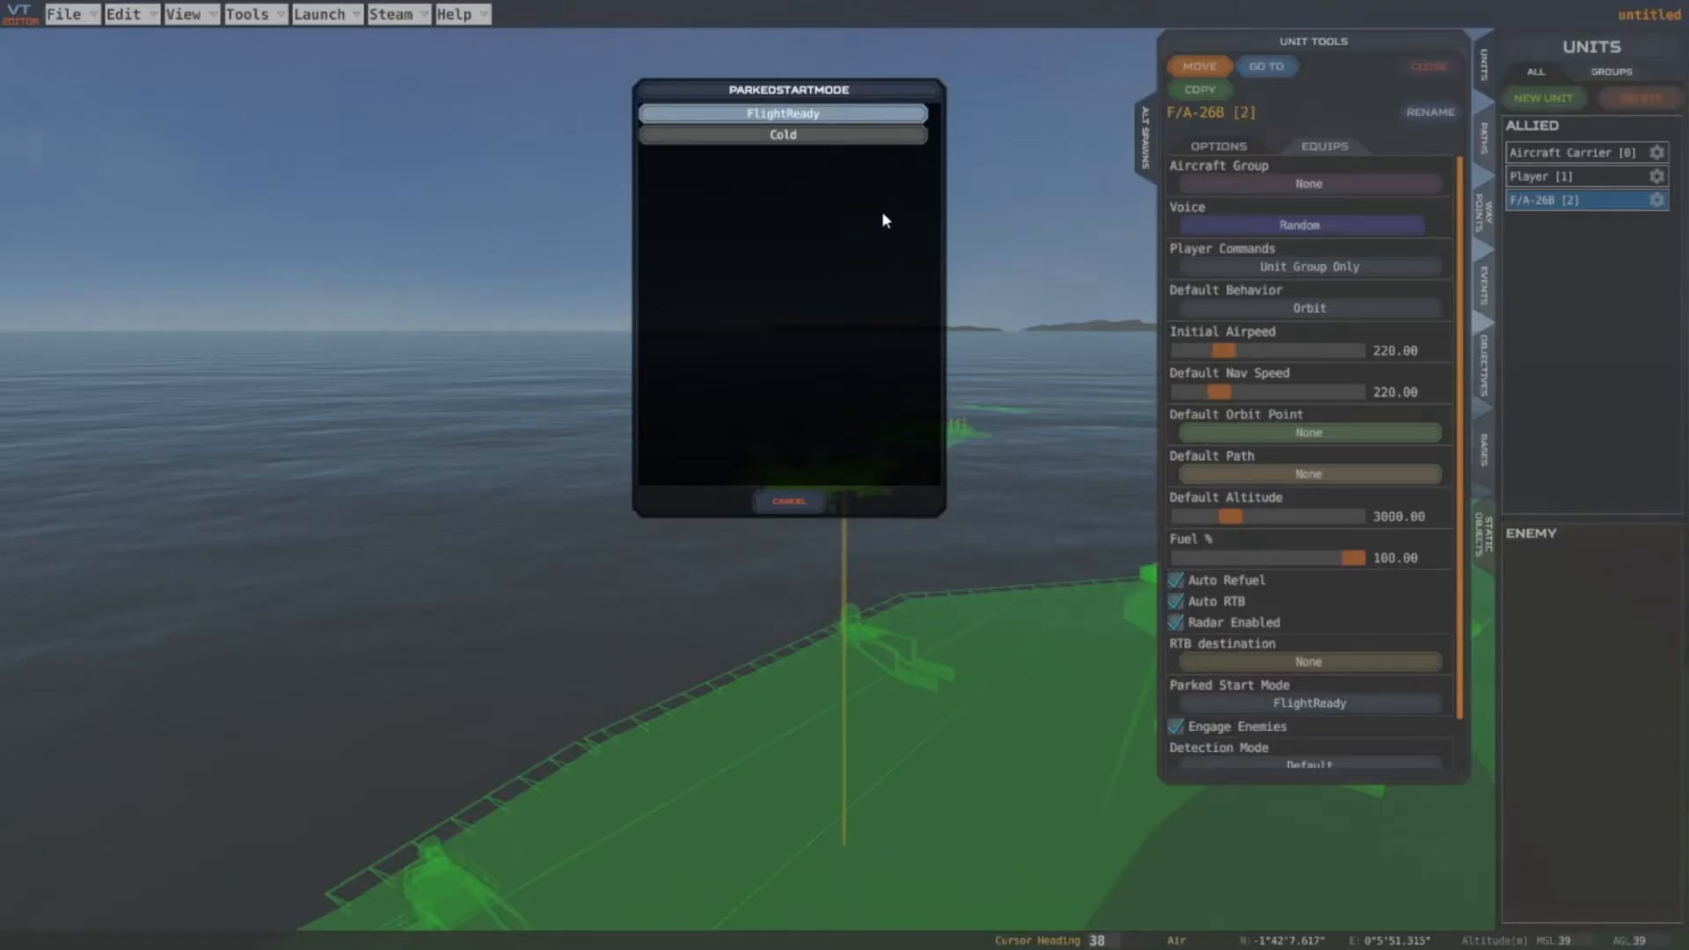
click(786, 136)
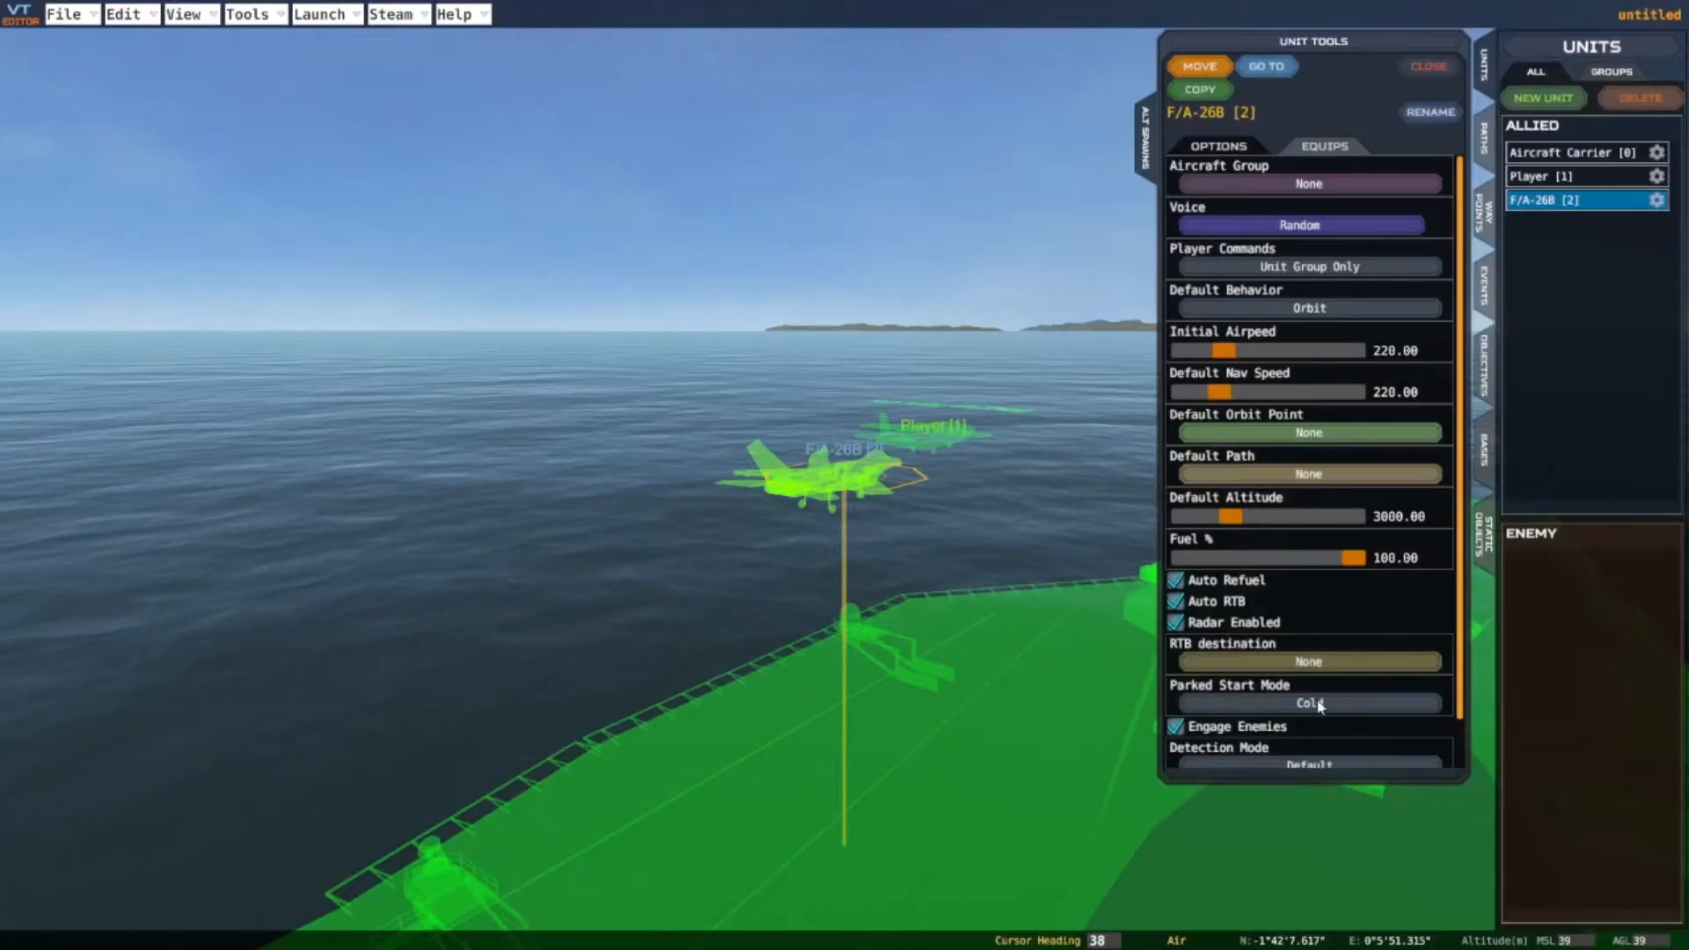
scroll(1337, 722, down, 2)
scroll(1316, 660, up, 2)
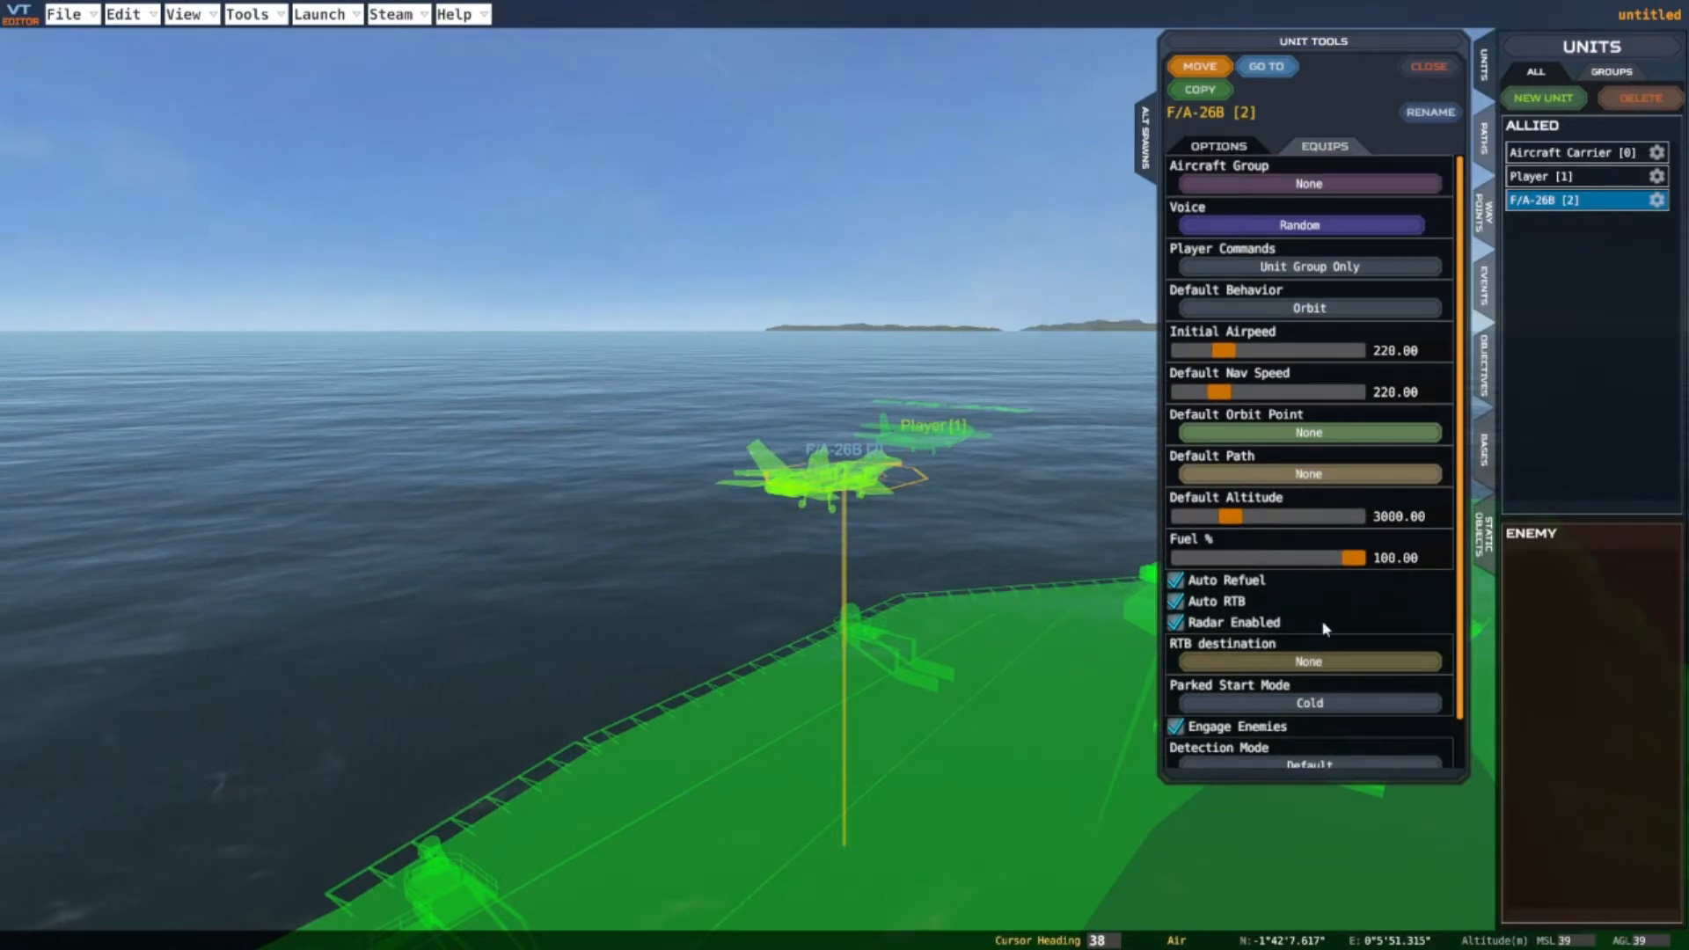
click(1427, 67)
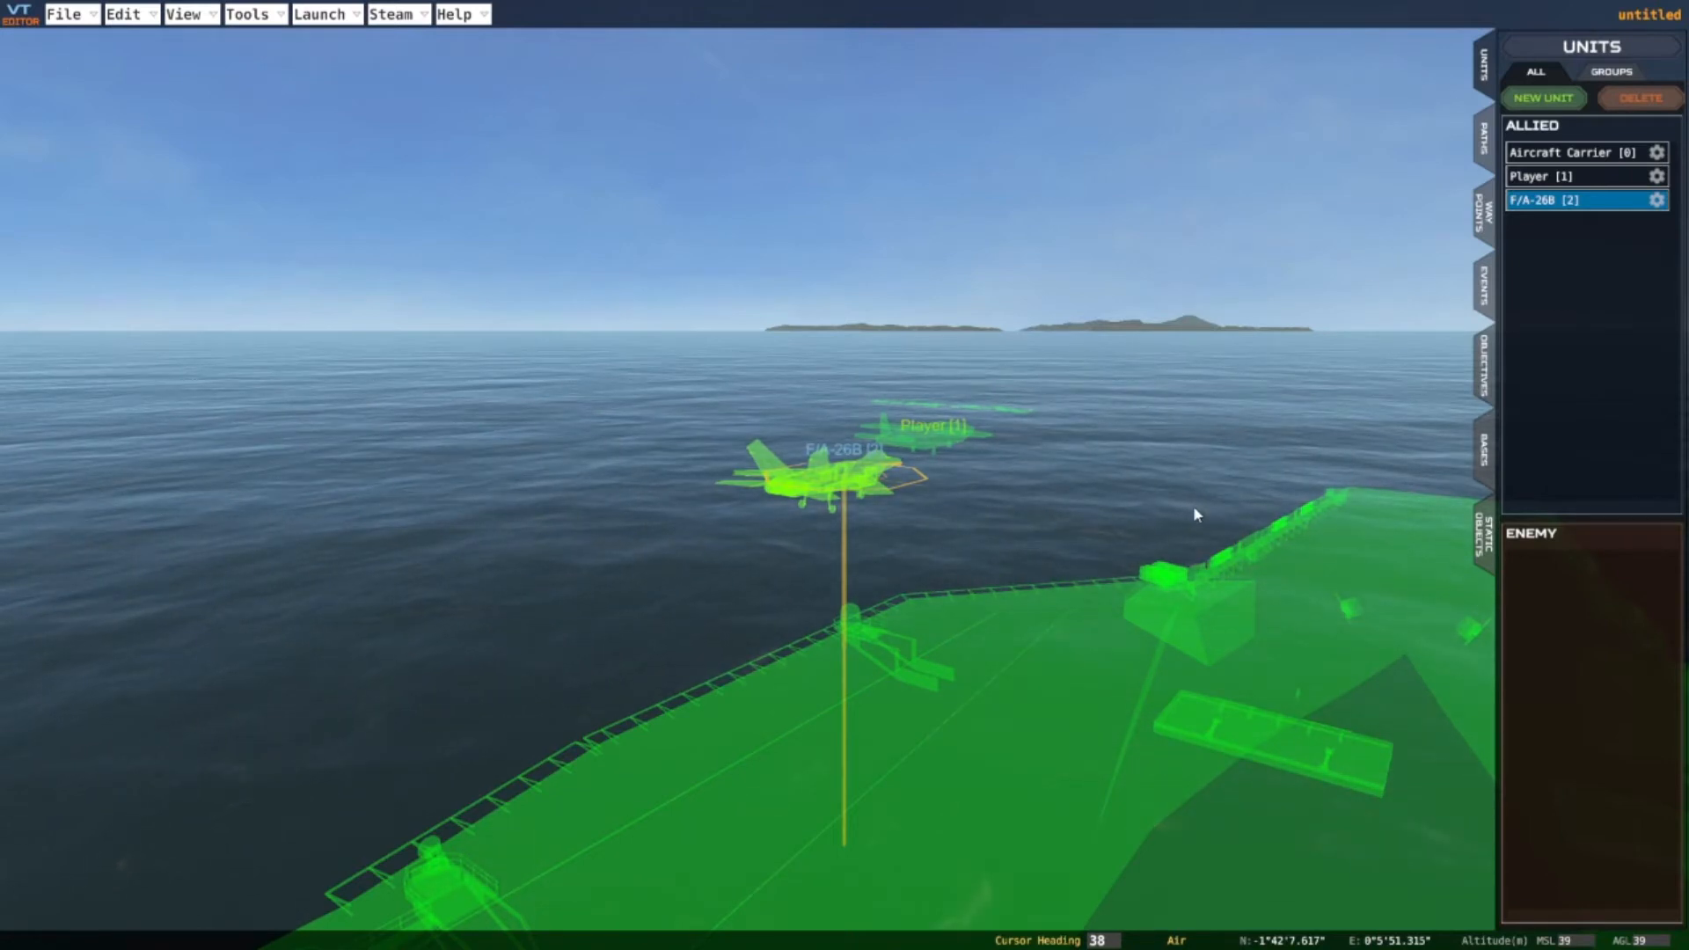
Title the scenario BlueAngel in the scenario info
click(148, 18)
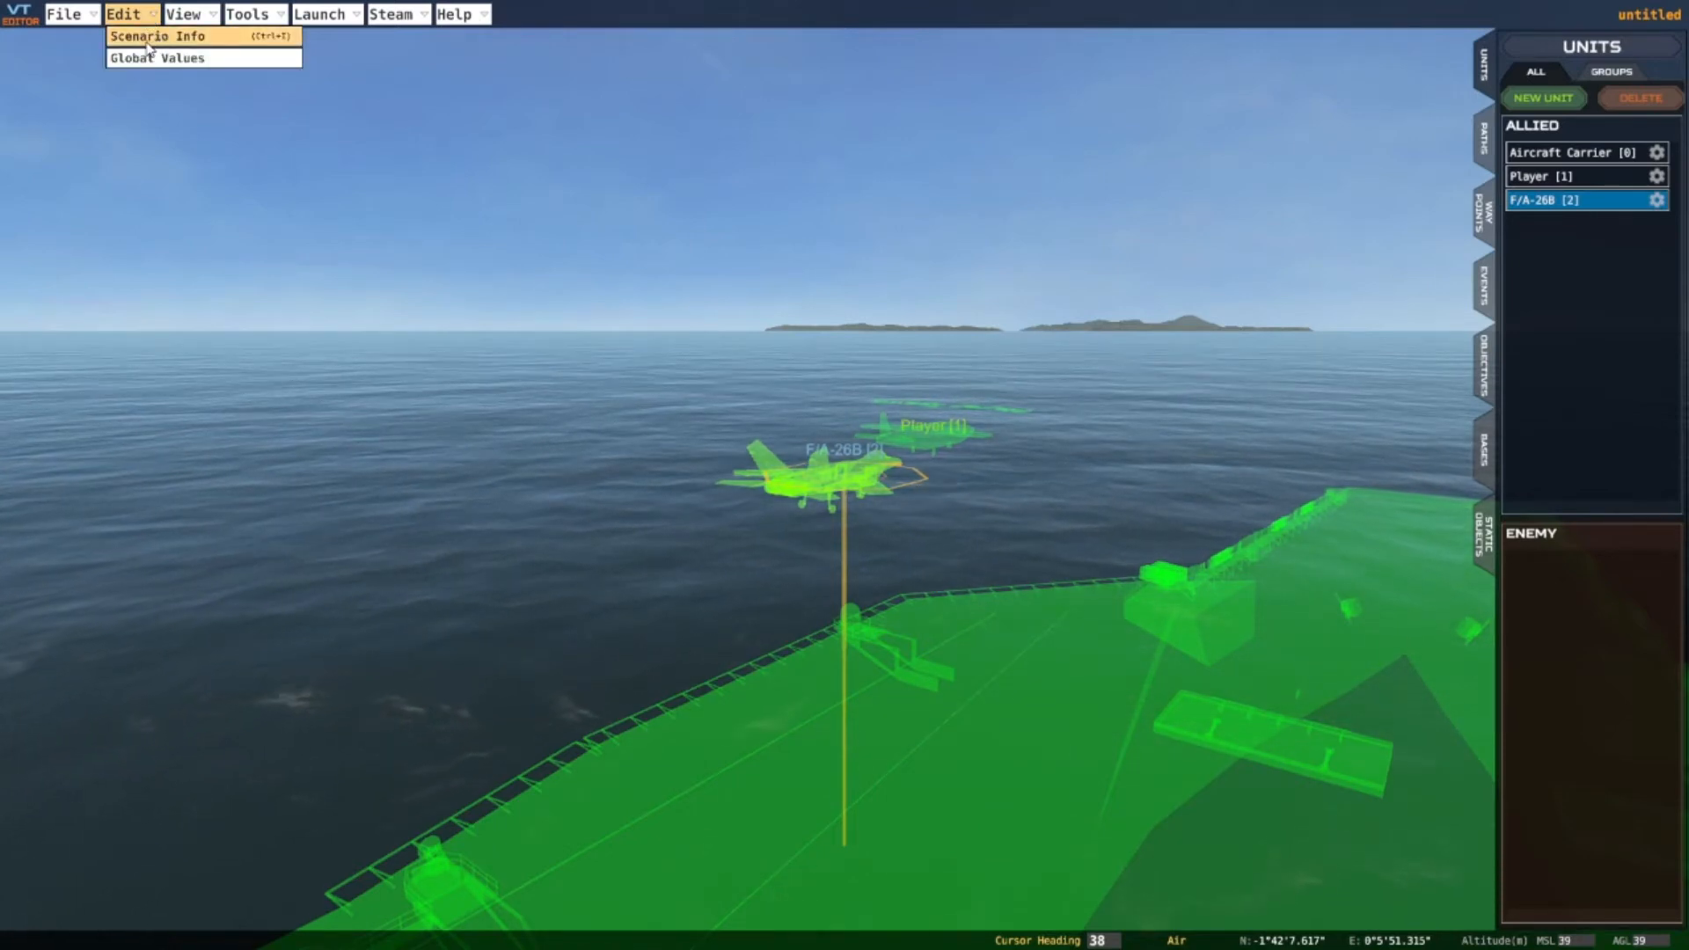
click(147, 41)
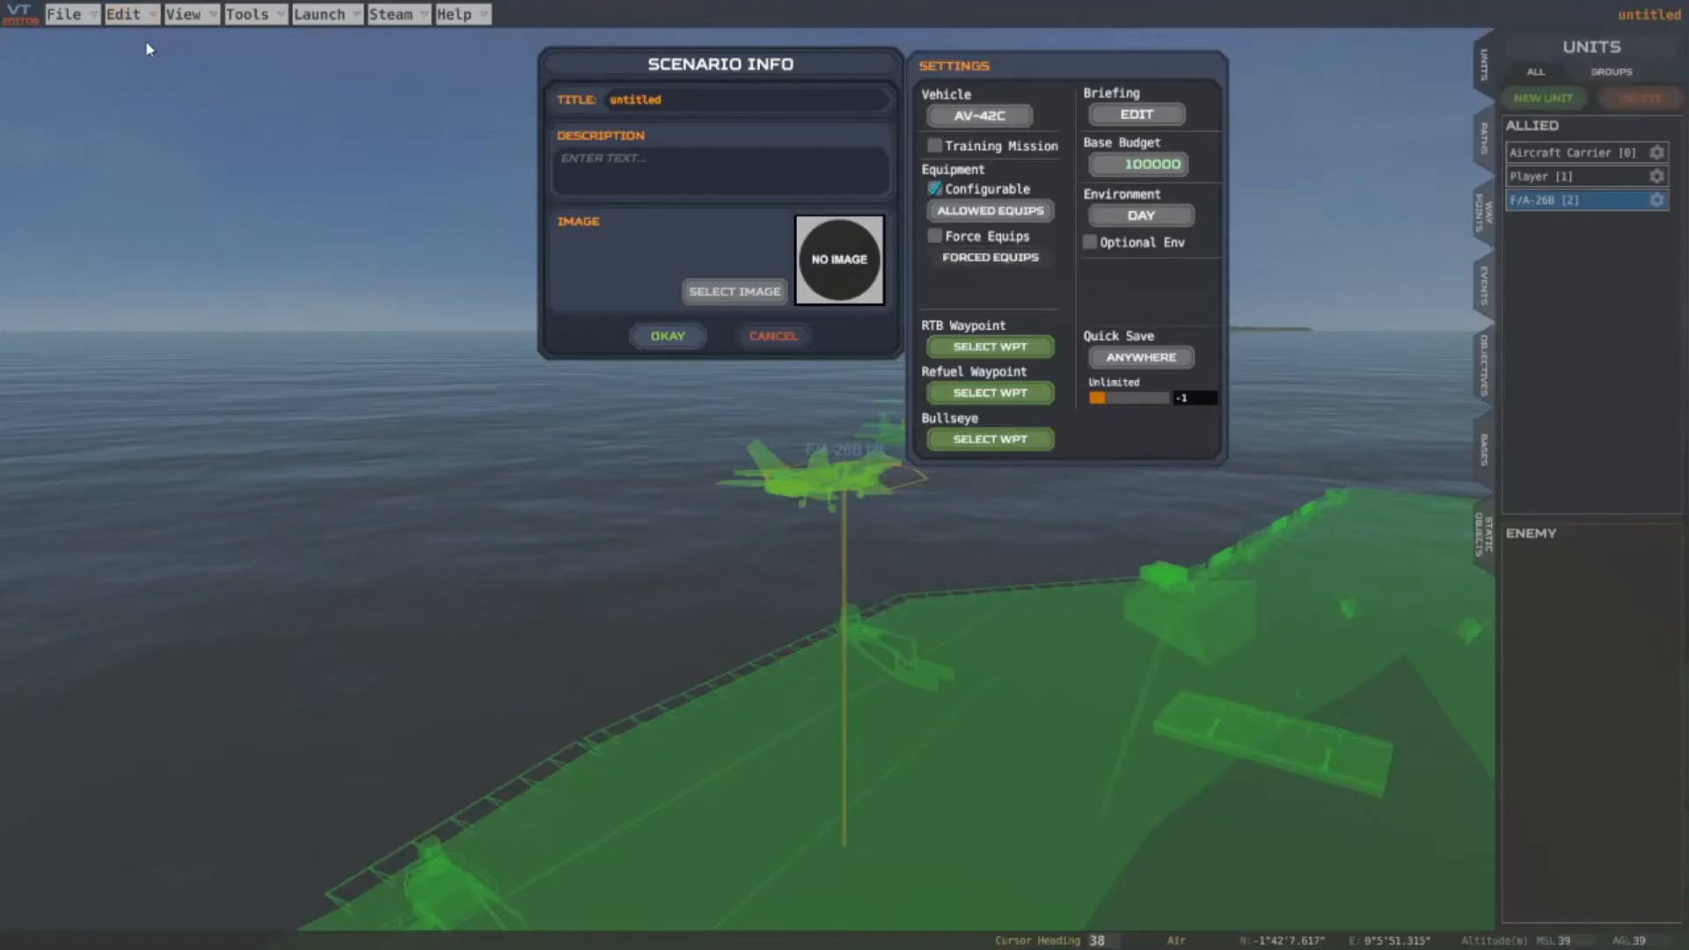
click(675, 101)
text(Ang)
key(BackSpace)
key(BackSpace)
key(BackSpace)
text(BlueAngel)
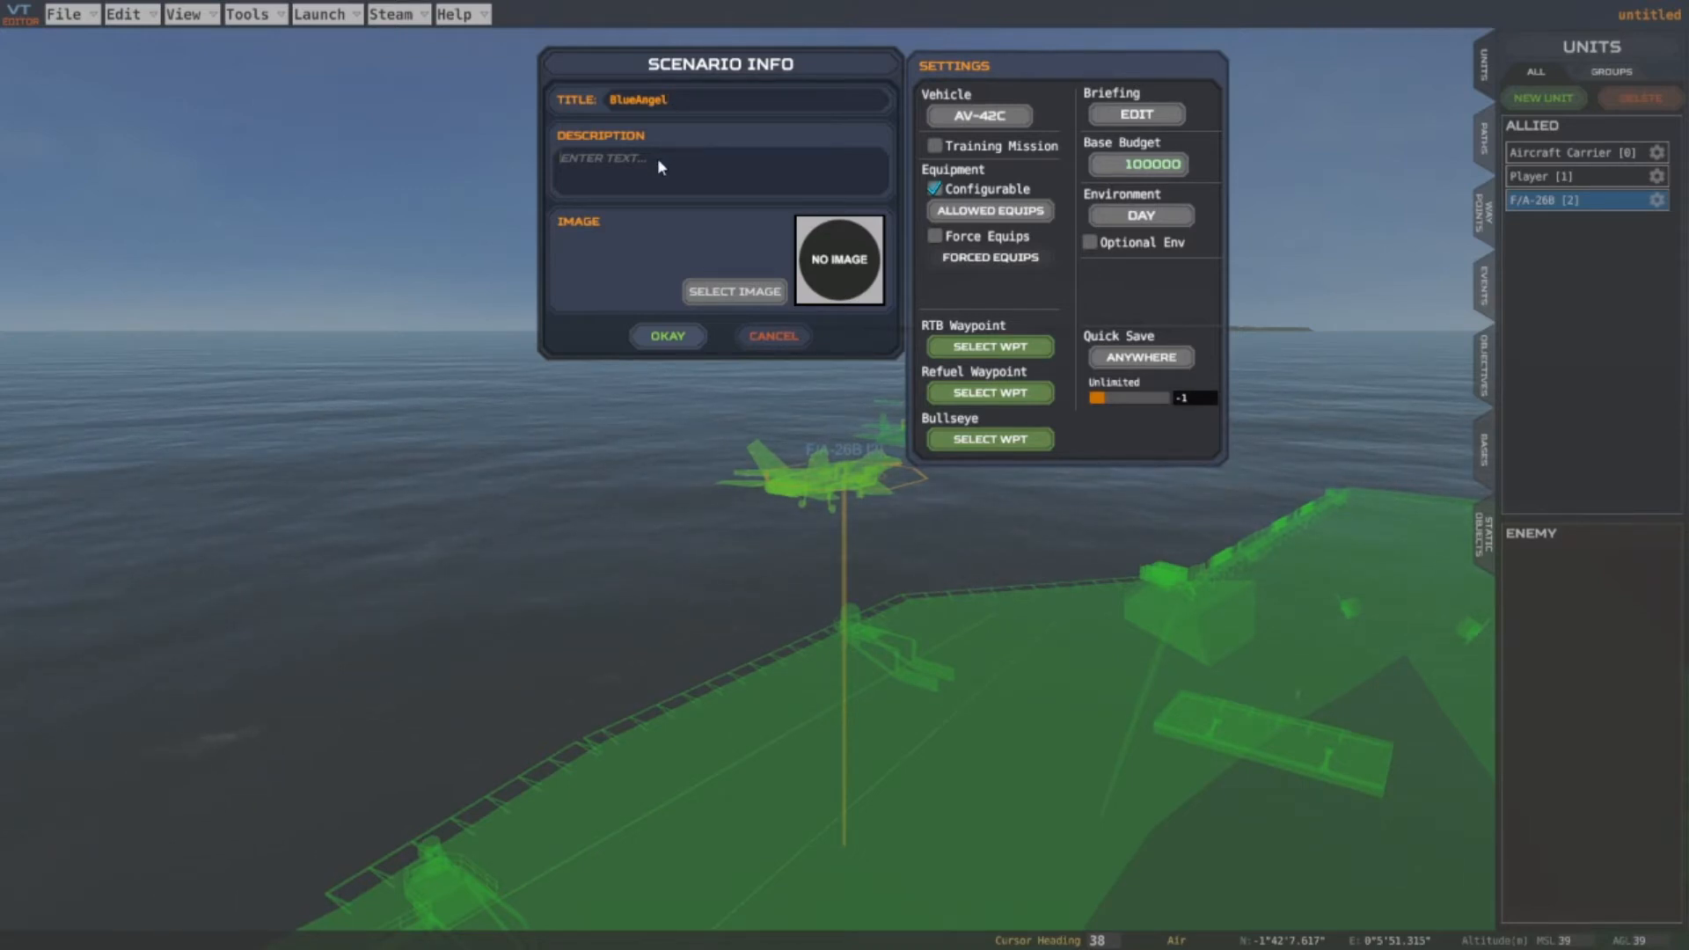
Begin the scenario description with the lieutenant's rank and name, followed by "take your fighter wing to Calius Island and destroy all"
text(Lt. )
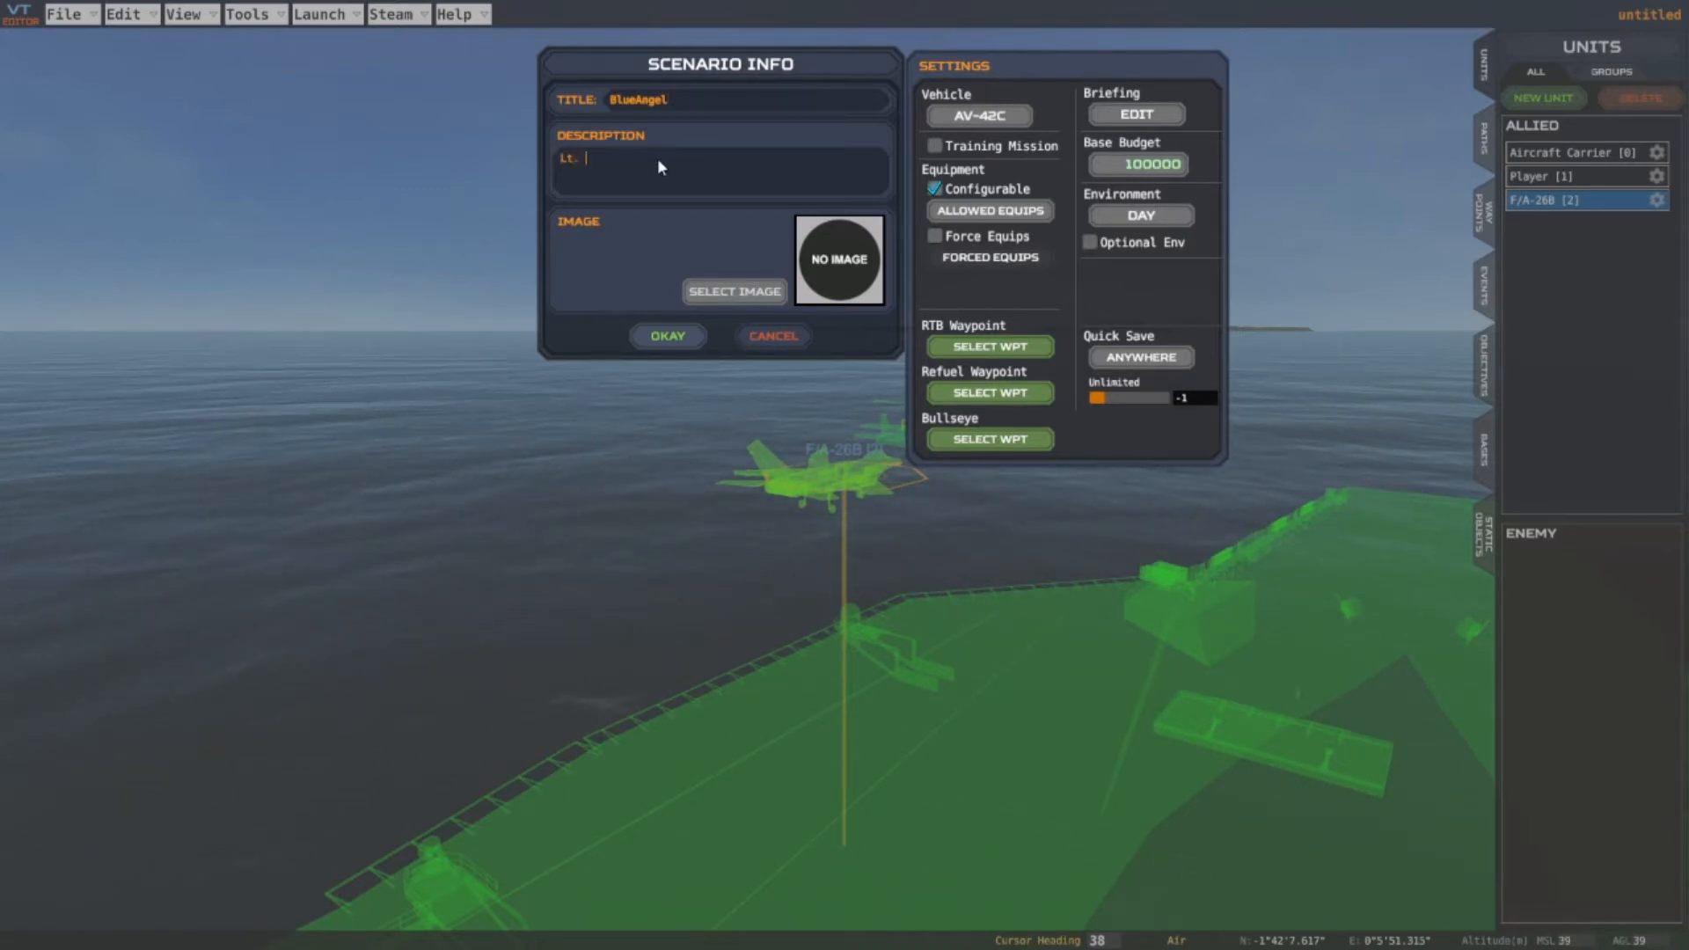
text(Wexler take)
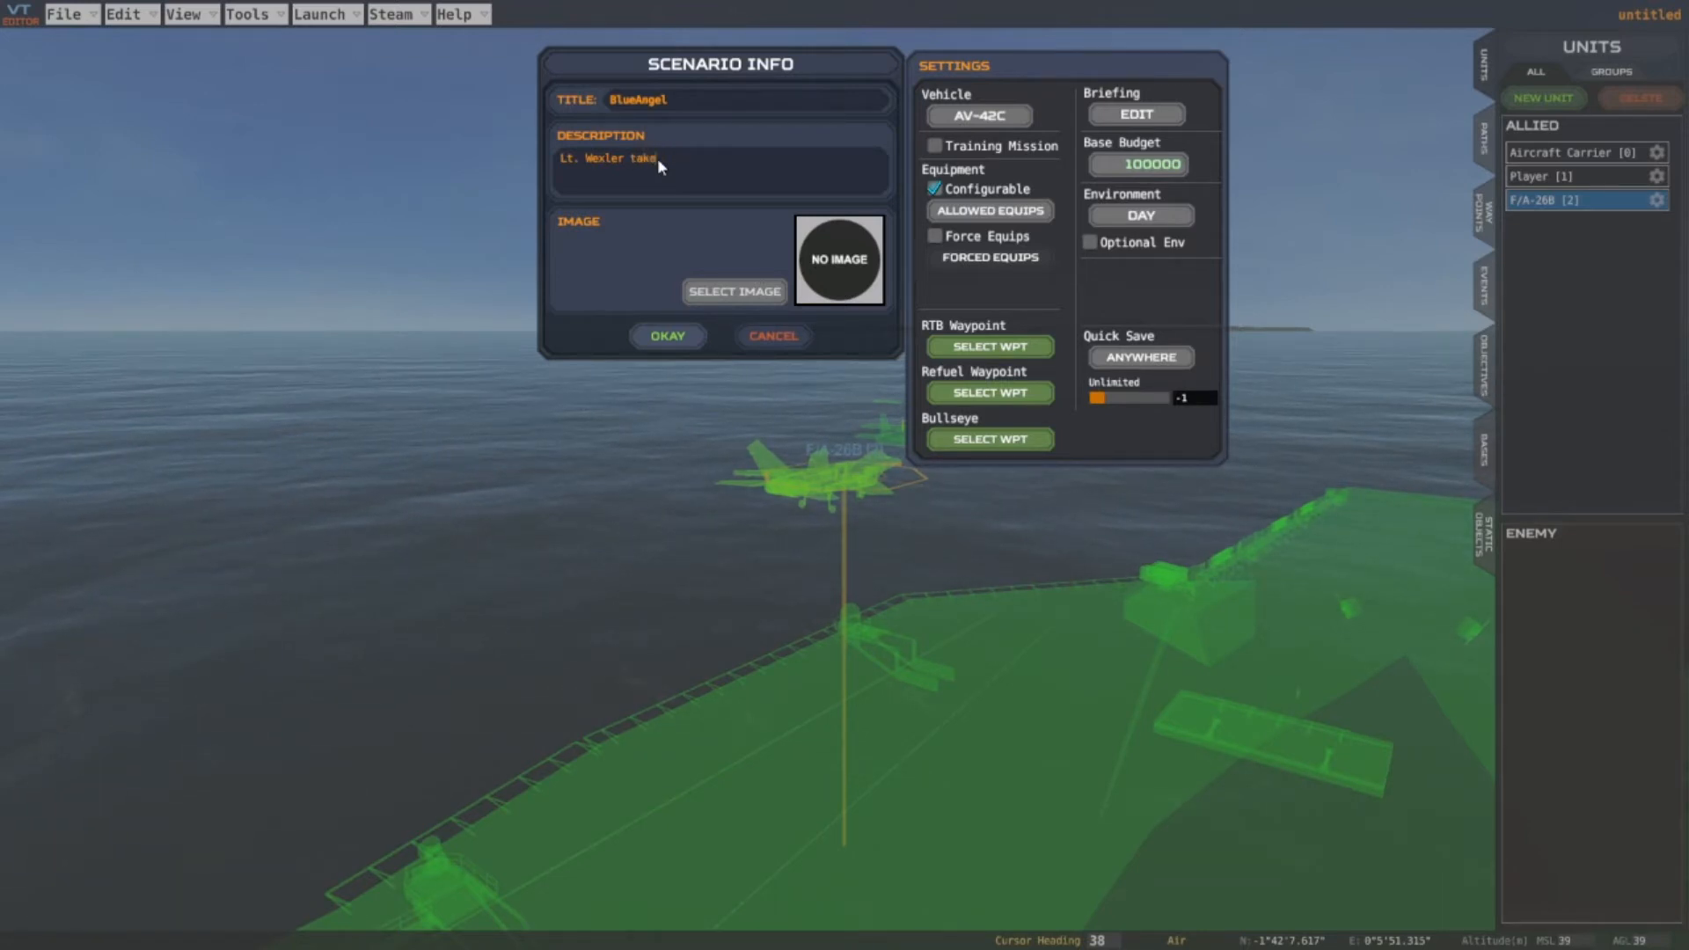
text(you)
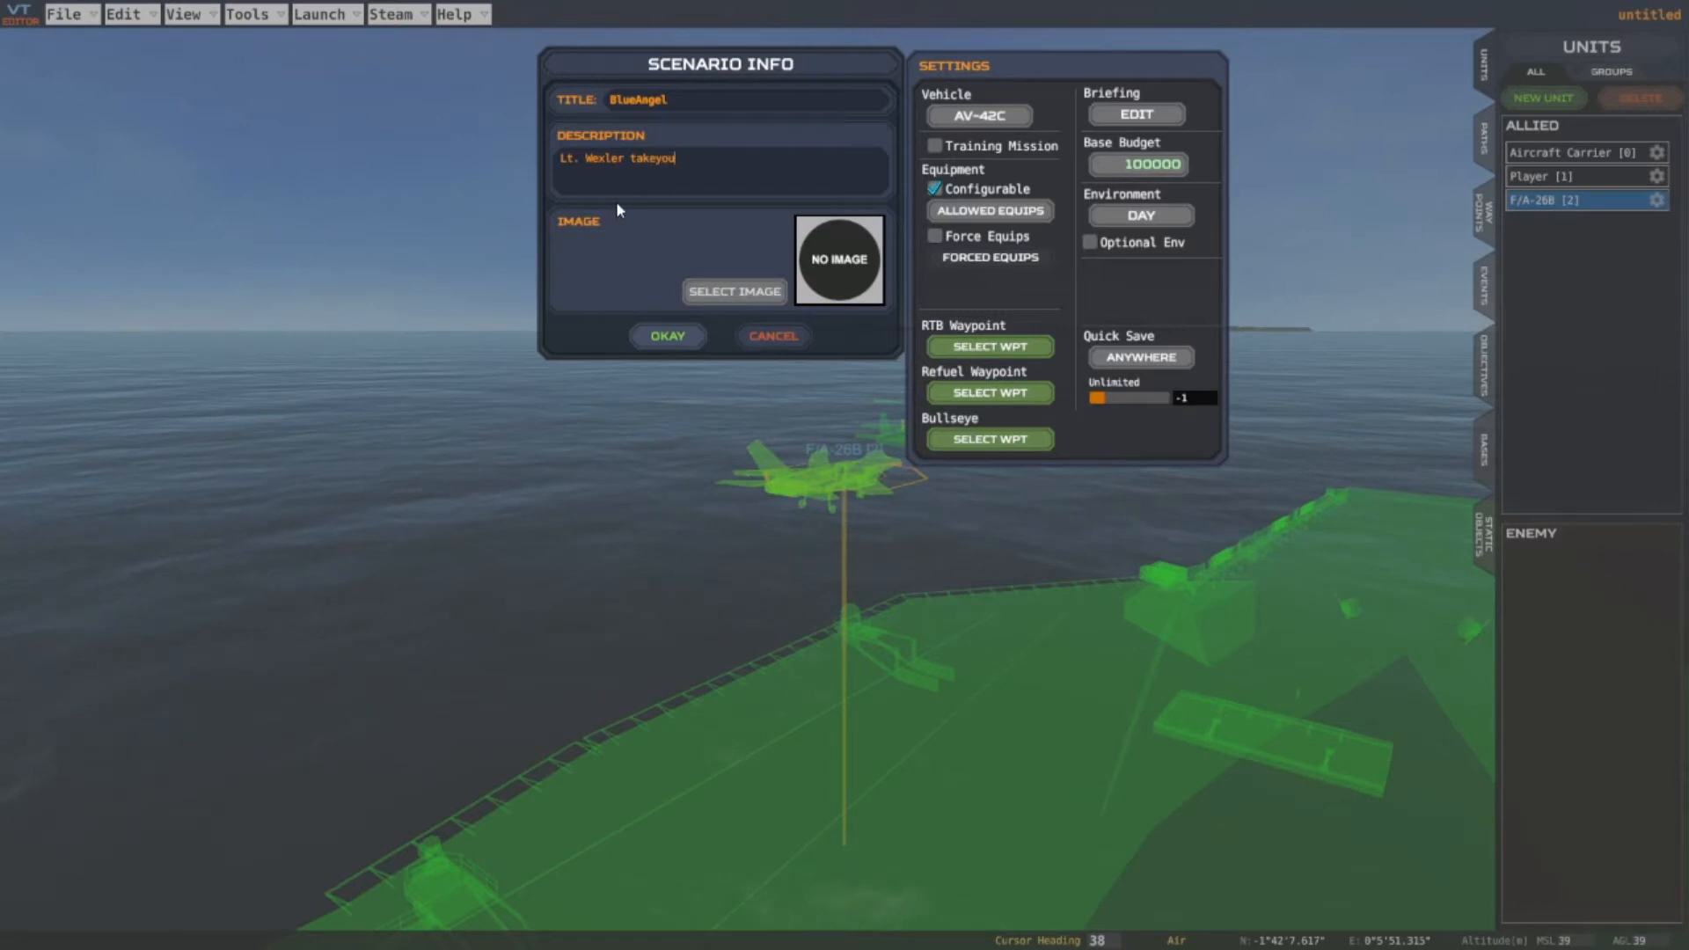
key(BackSpace)
key(BackSpace)
key(BackSpace)
text( your fig)
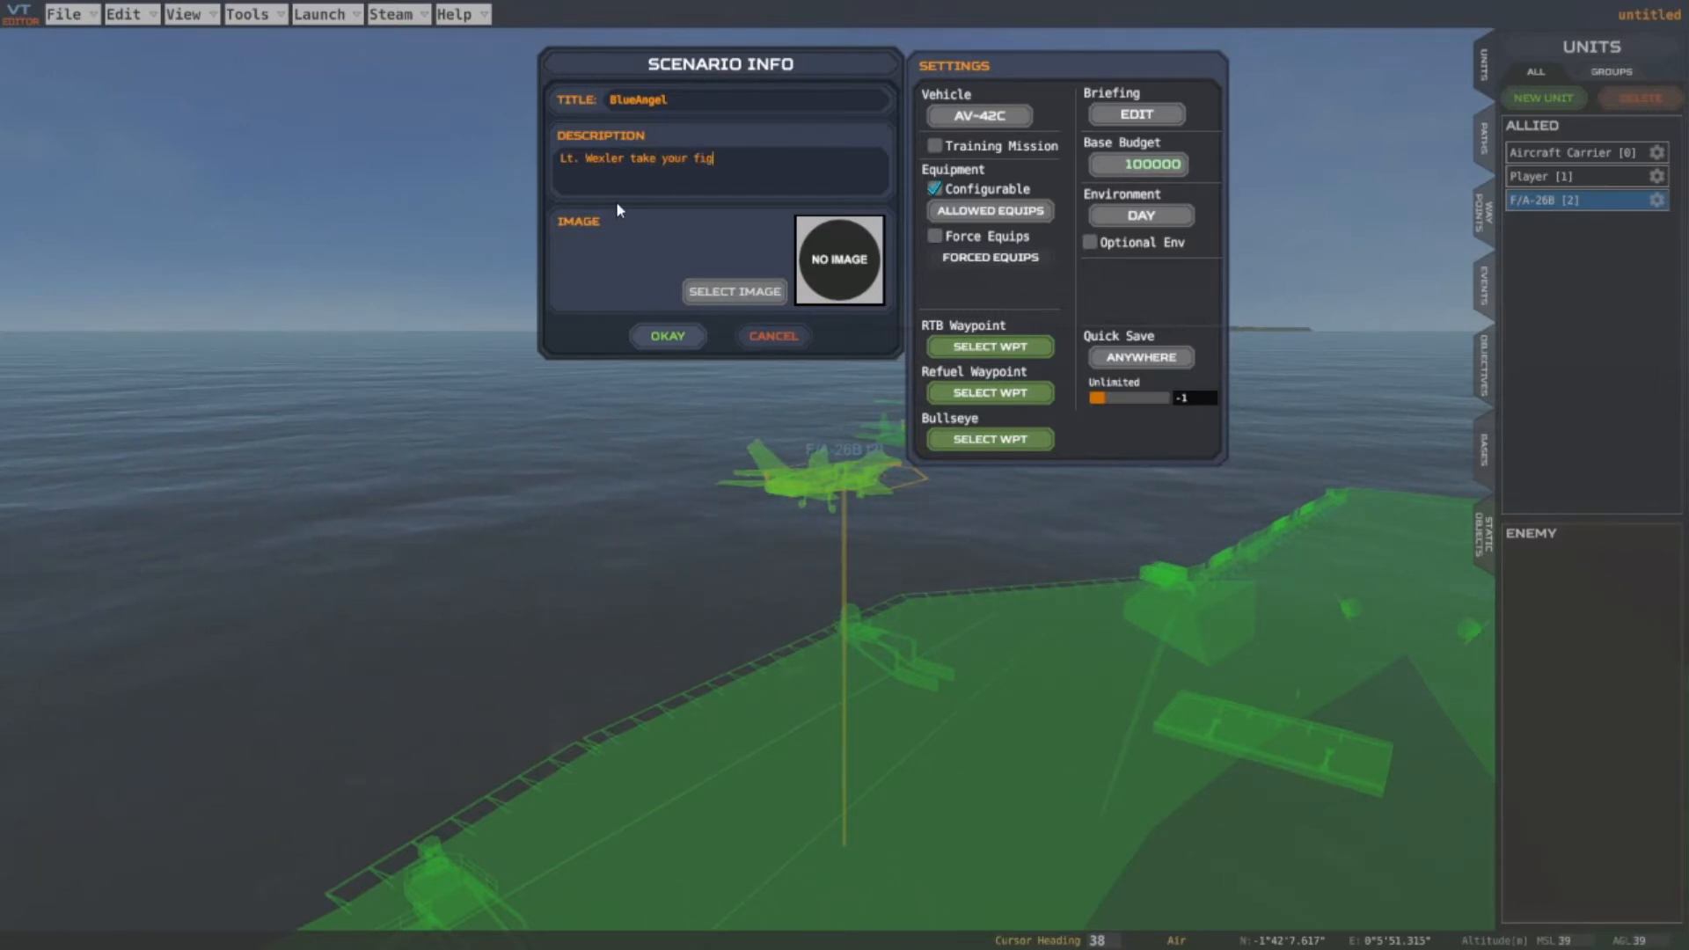
text(hter wing to Calius Island)
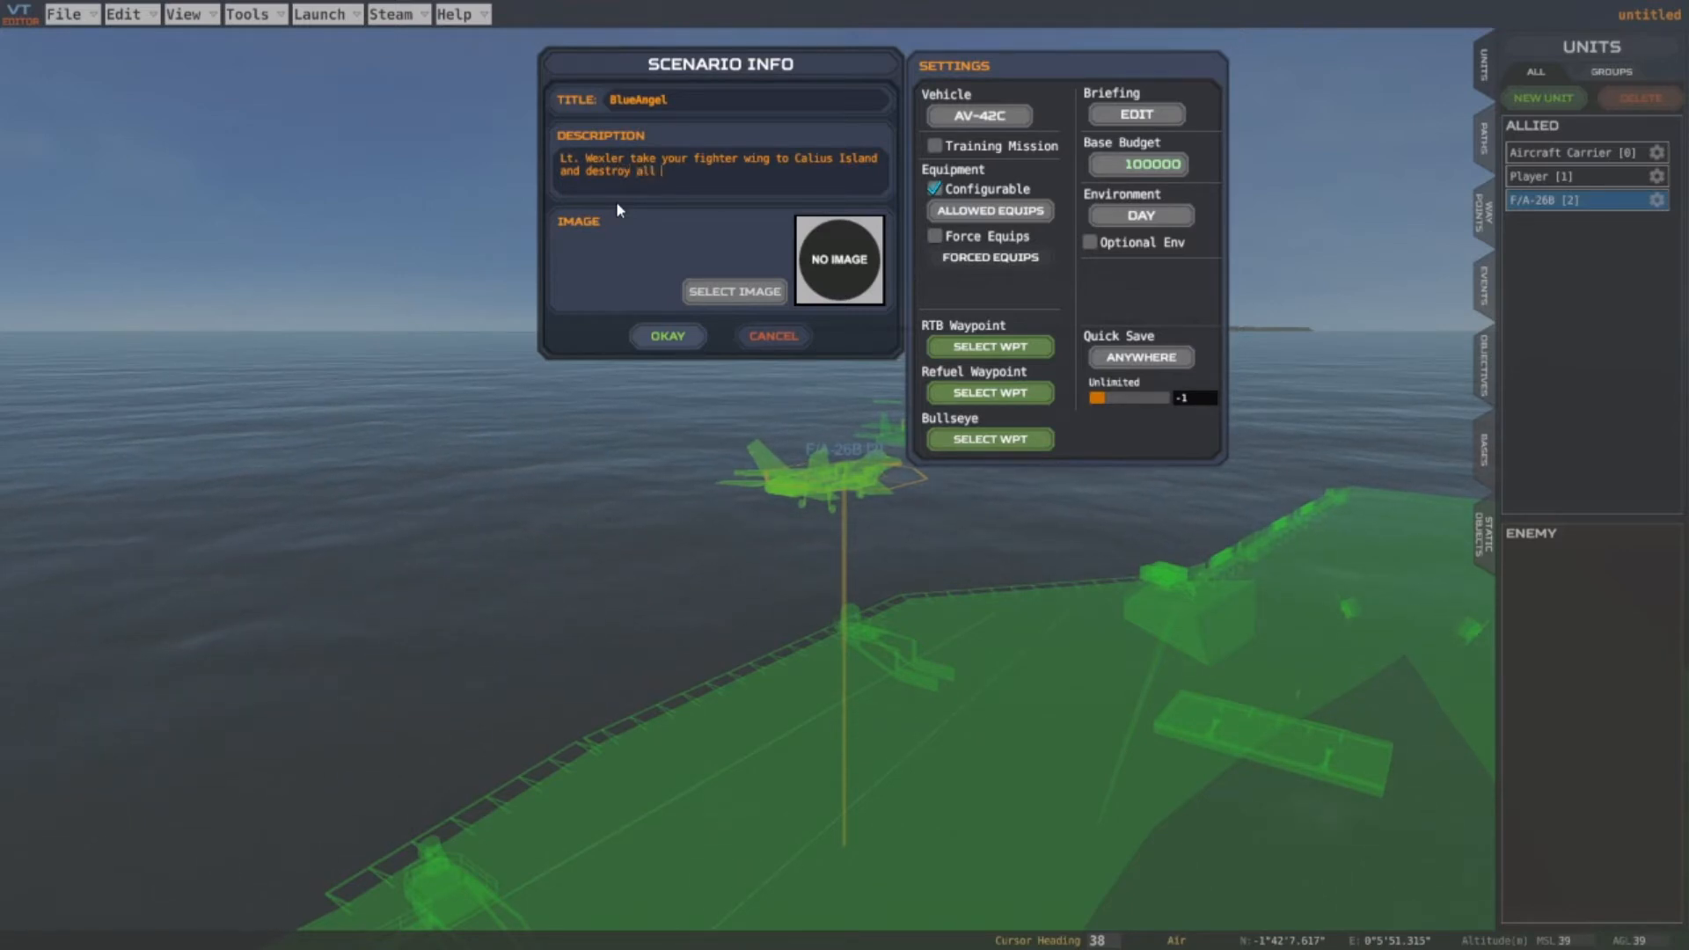
text(em)
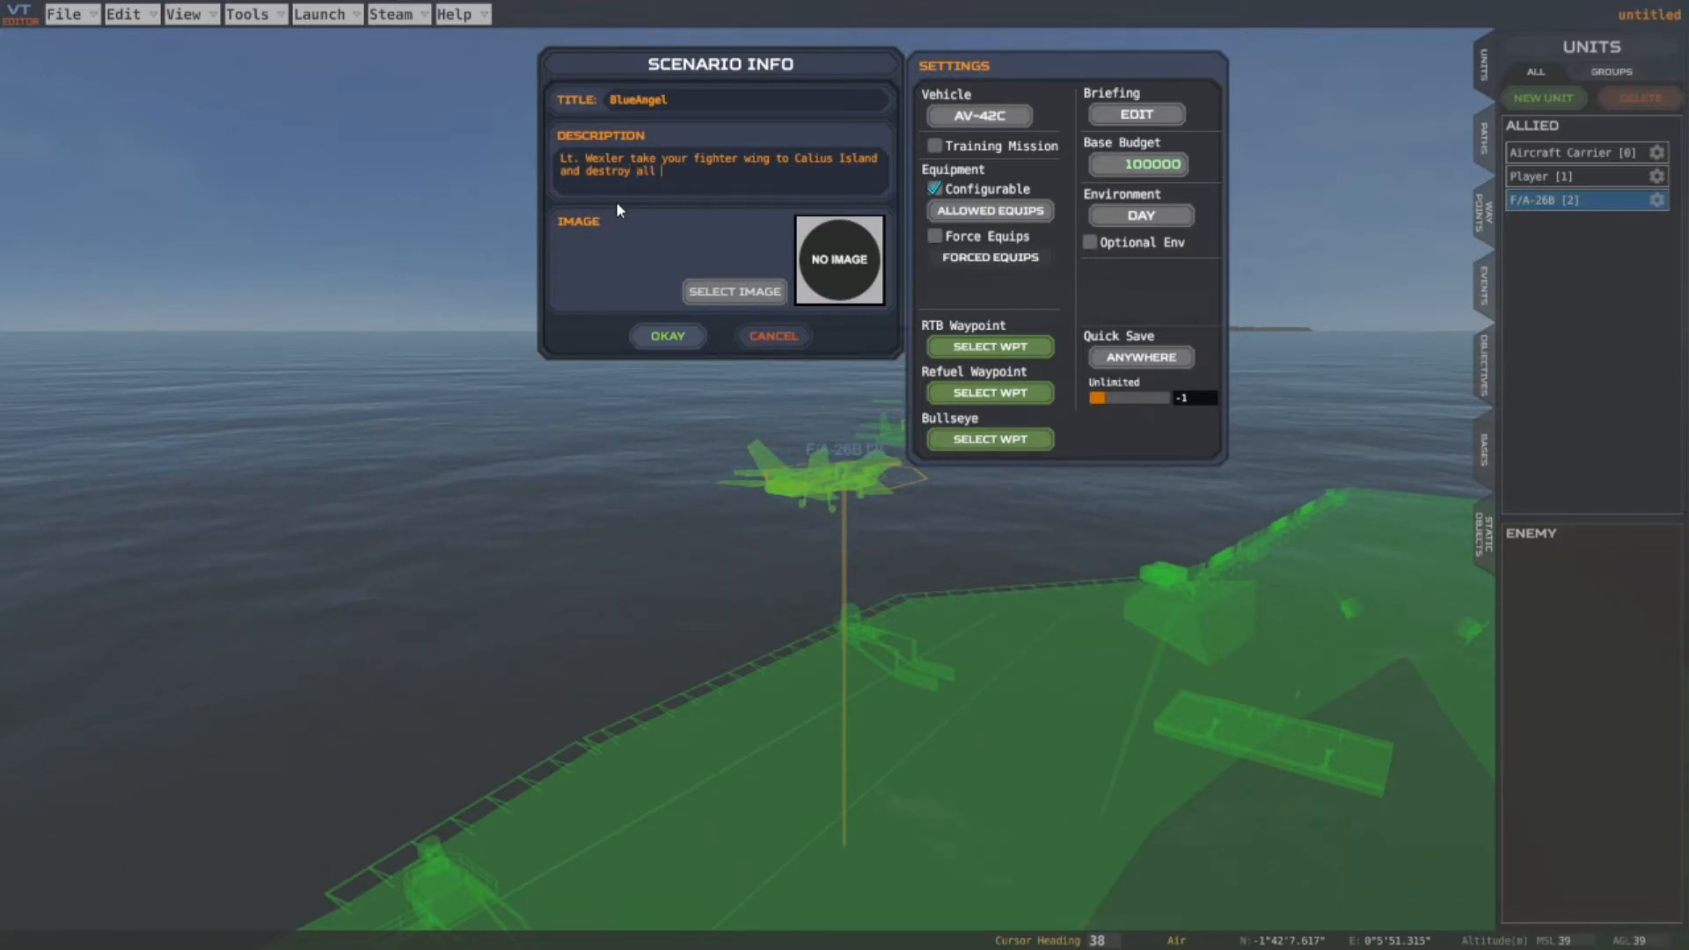
text(emy aird)
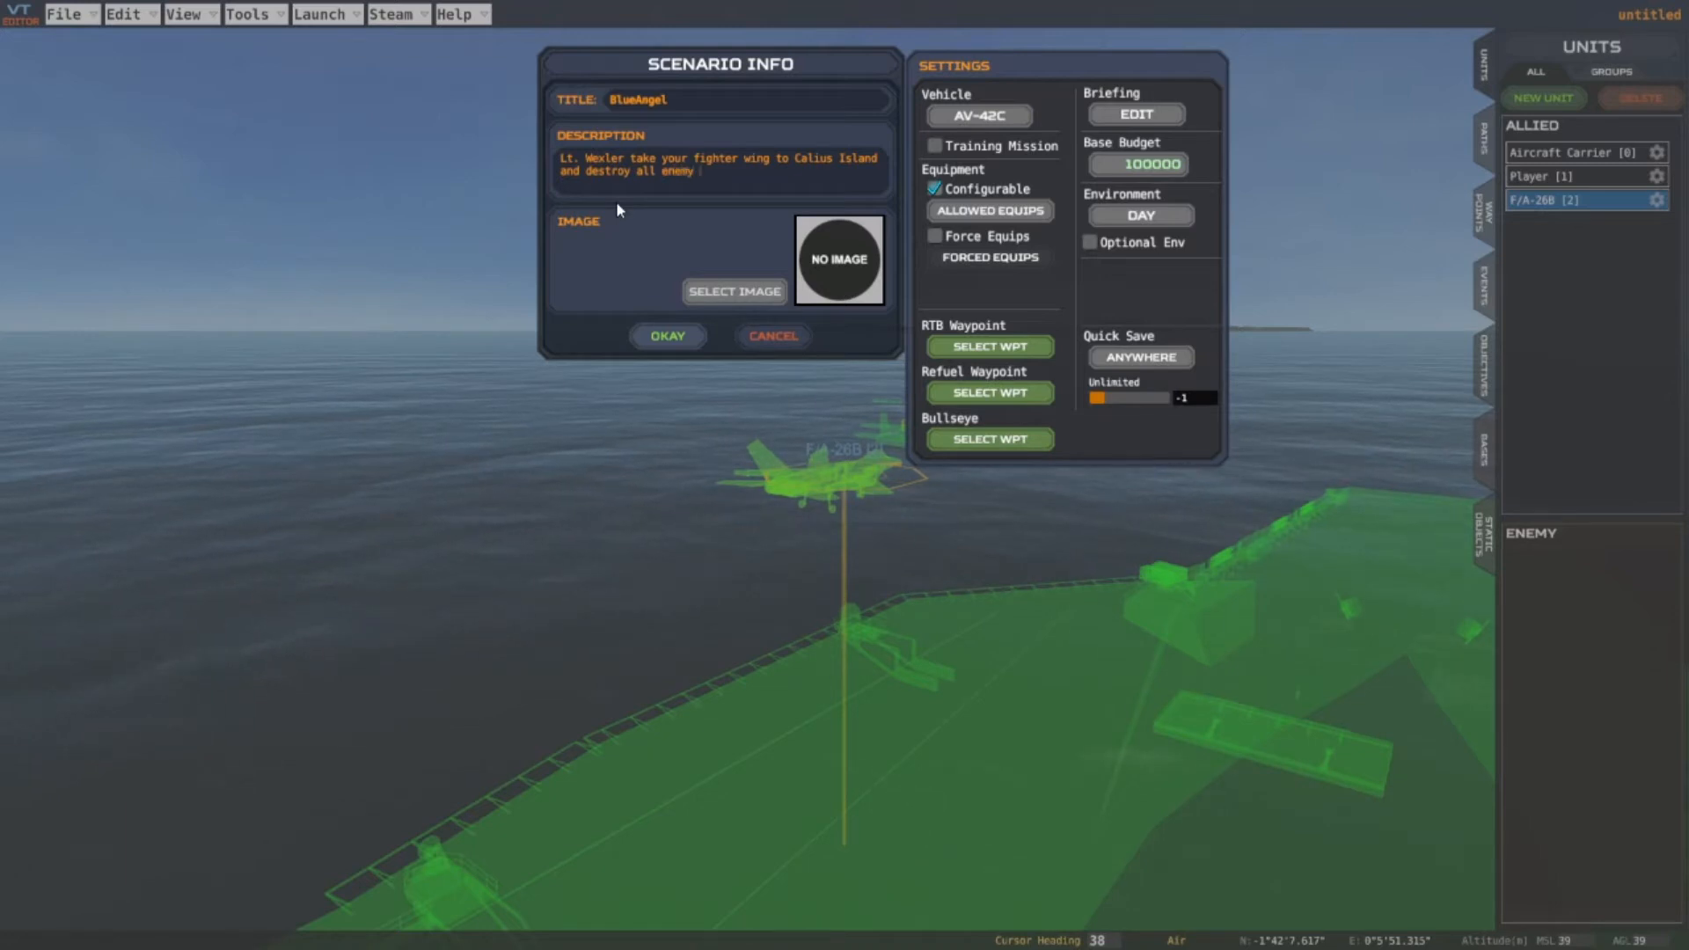
key(BackSpace)
key(BackSpace)
key(BackSpace)
key(BackSpace)
key(BackSpace)
key(BackSpace)
key(BackSpace)
key(BackSpace)
key(BackSpace)
key(BackSpace)
Finish the scenario description with "targets encounter."
text(targ)
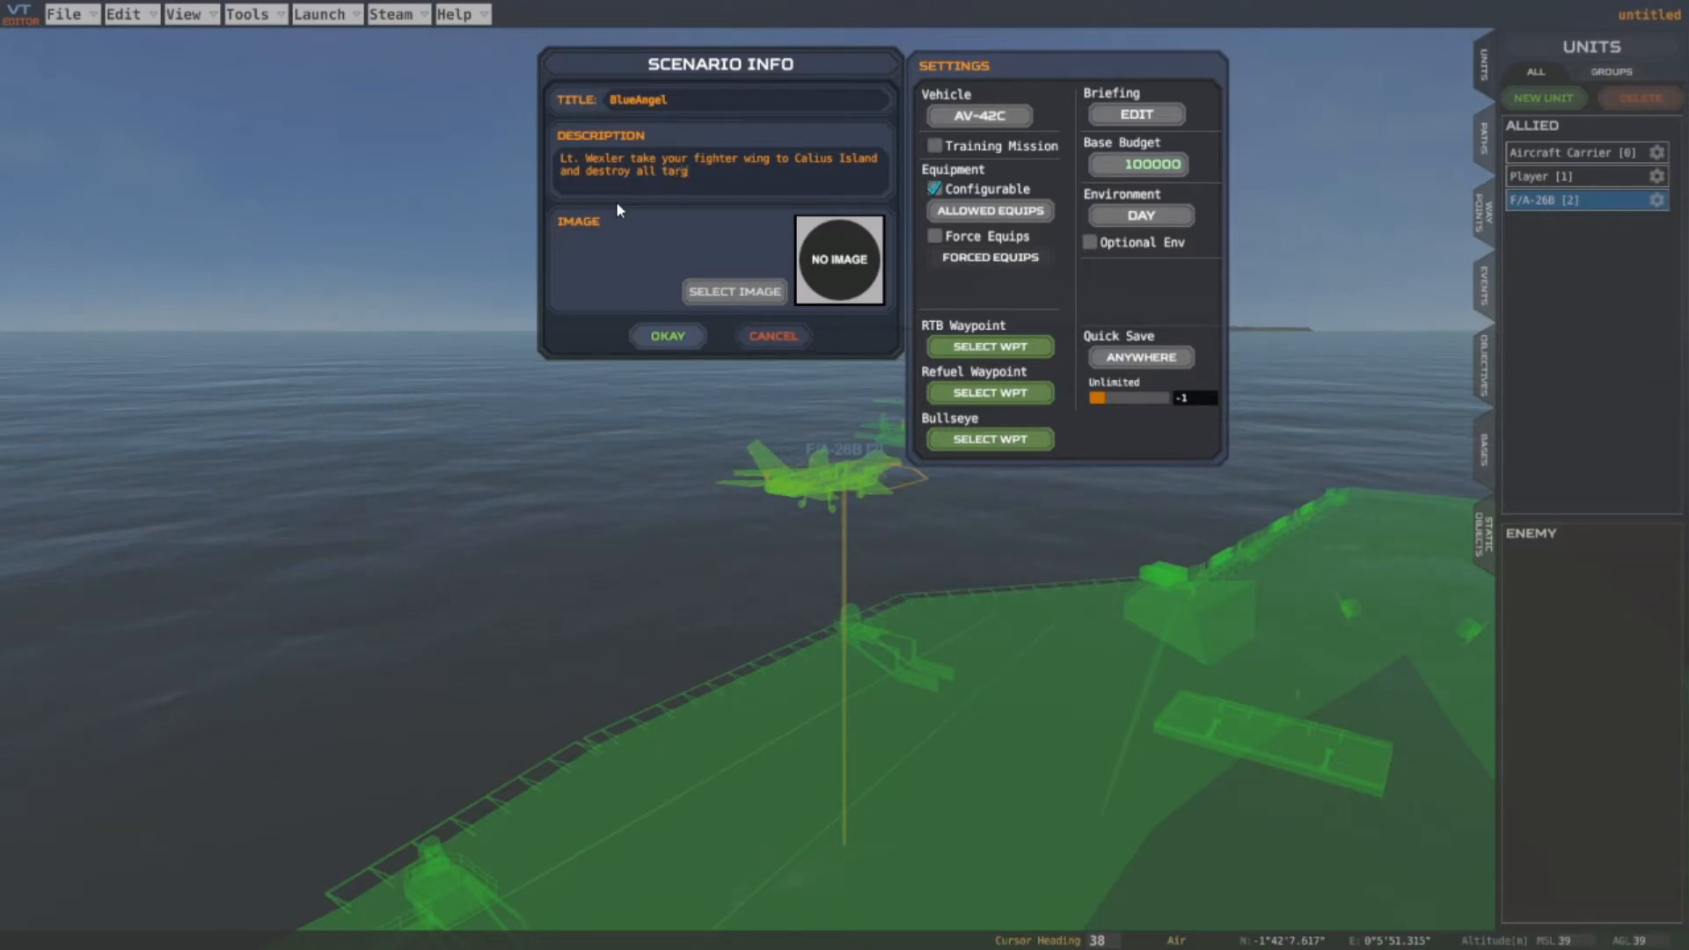
text(ets encou)
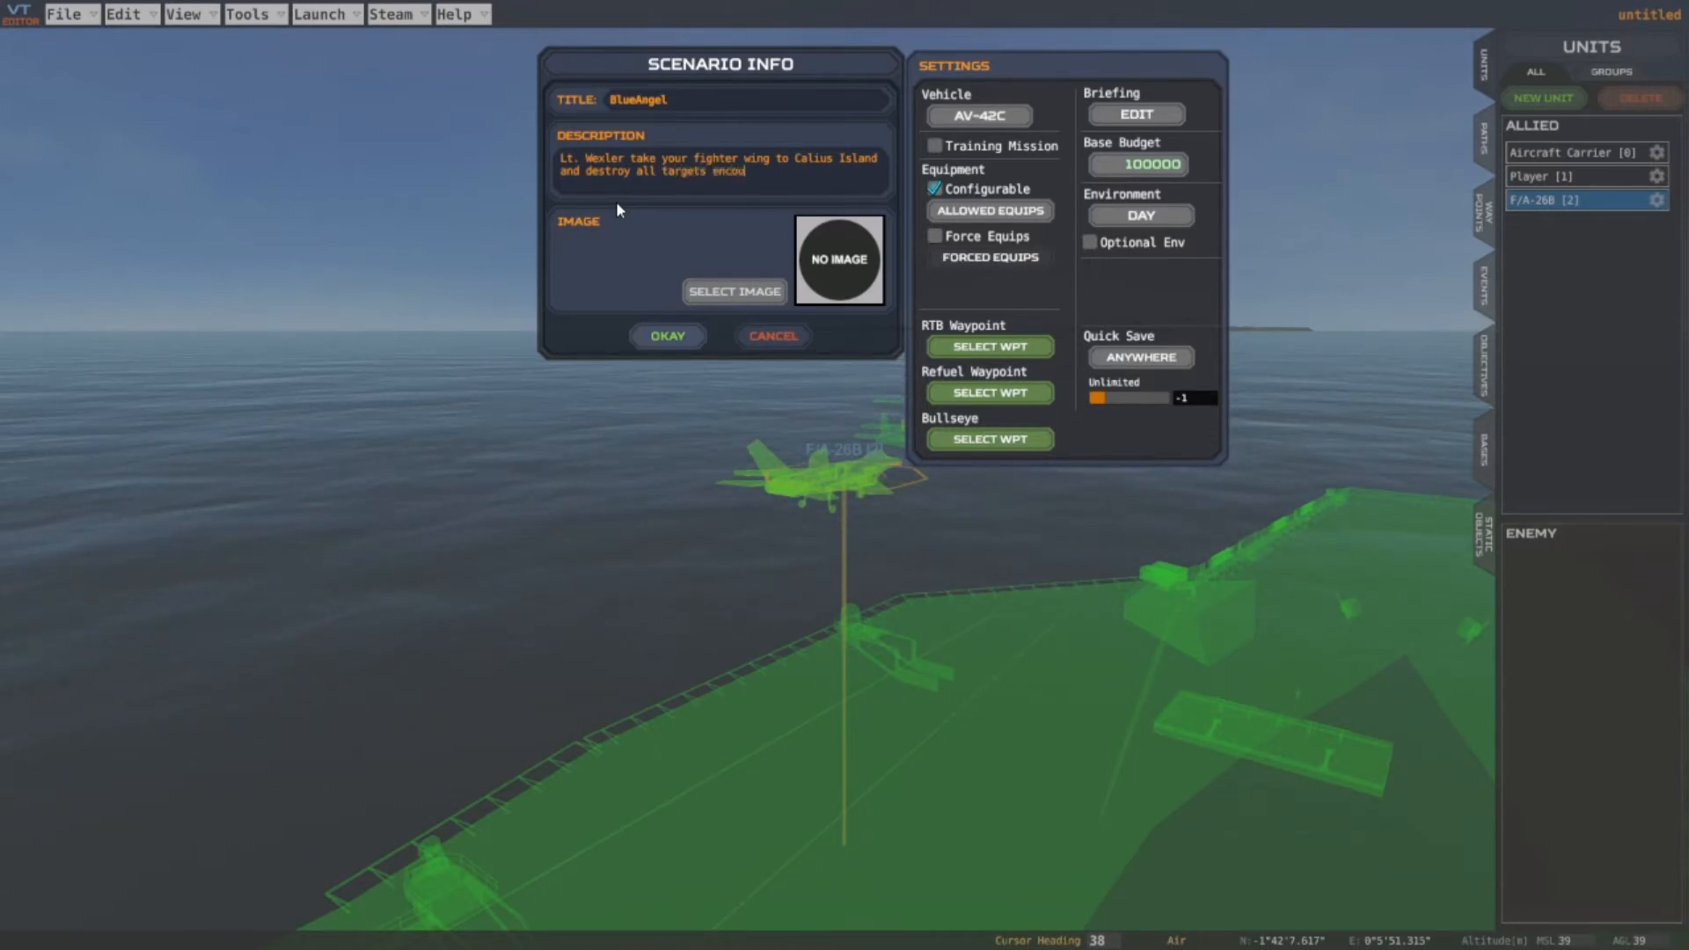
text(nter.)
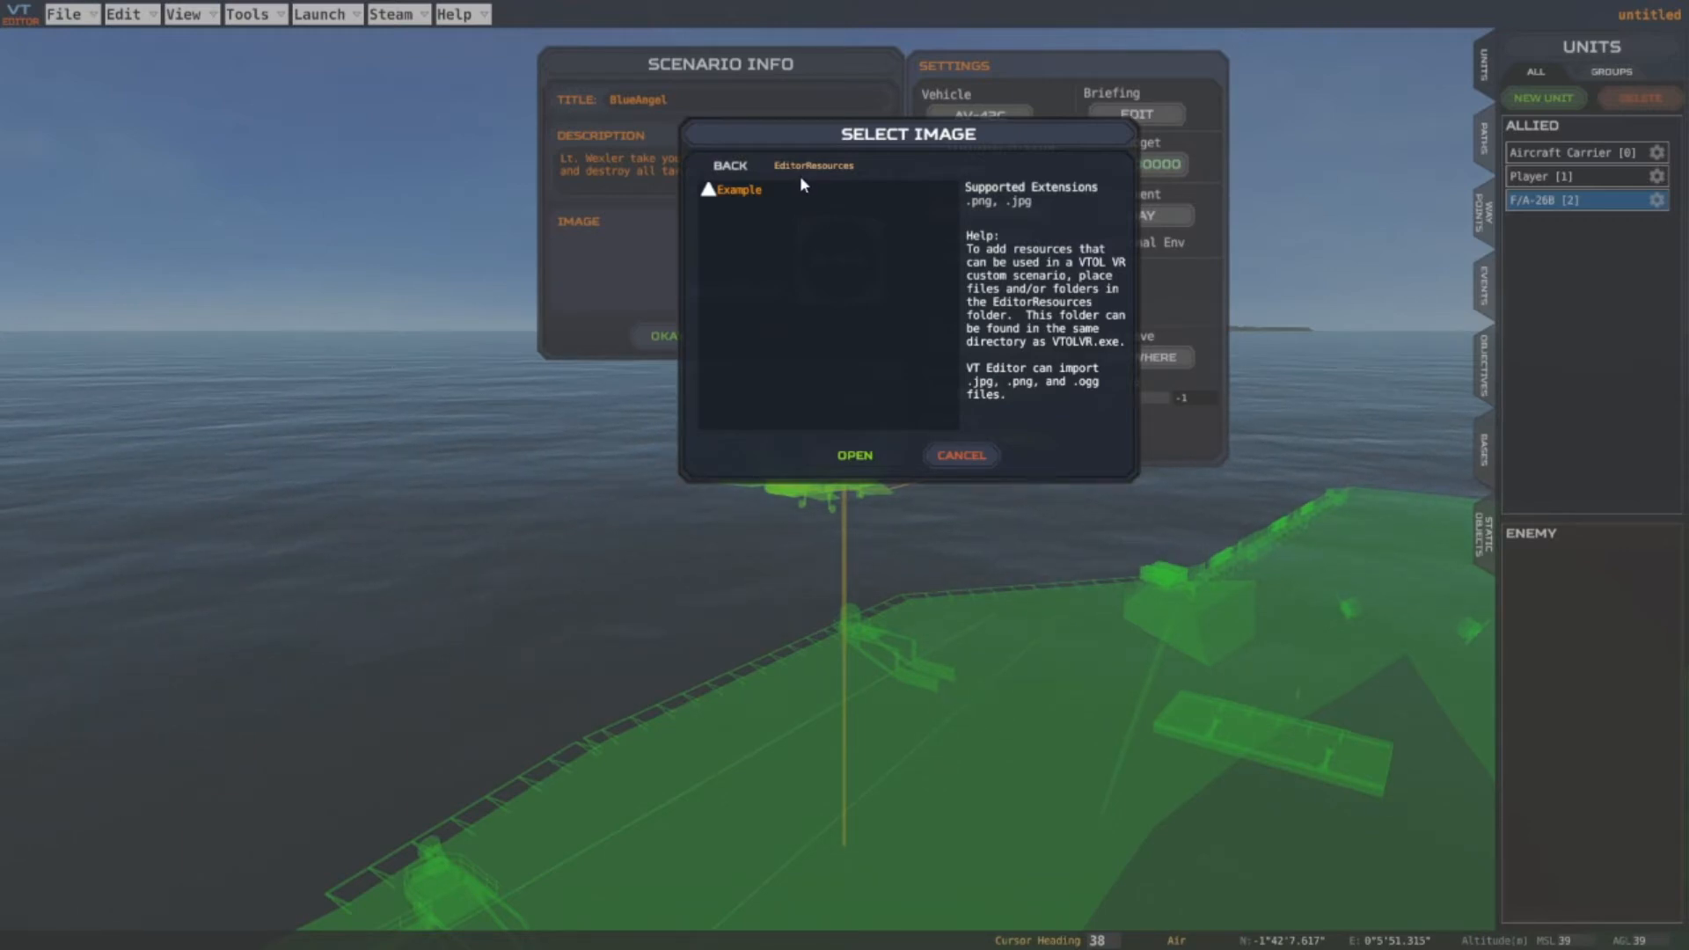
Set the scenario image to FSX0004.png from the Example folder in EditorResources
double_click(741, 192)
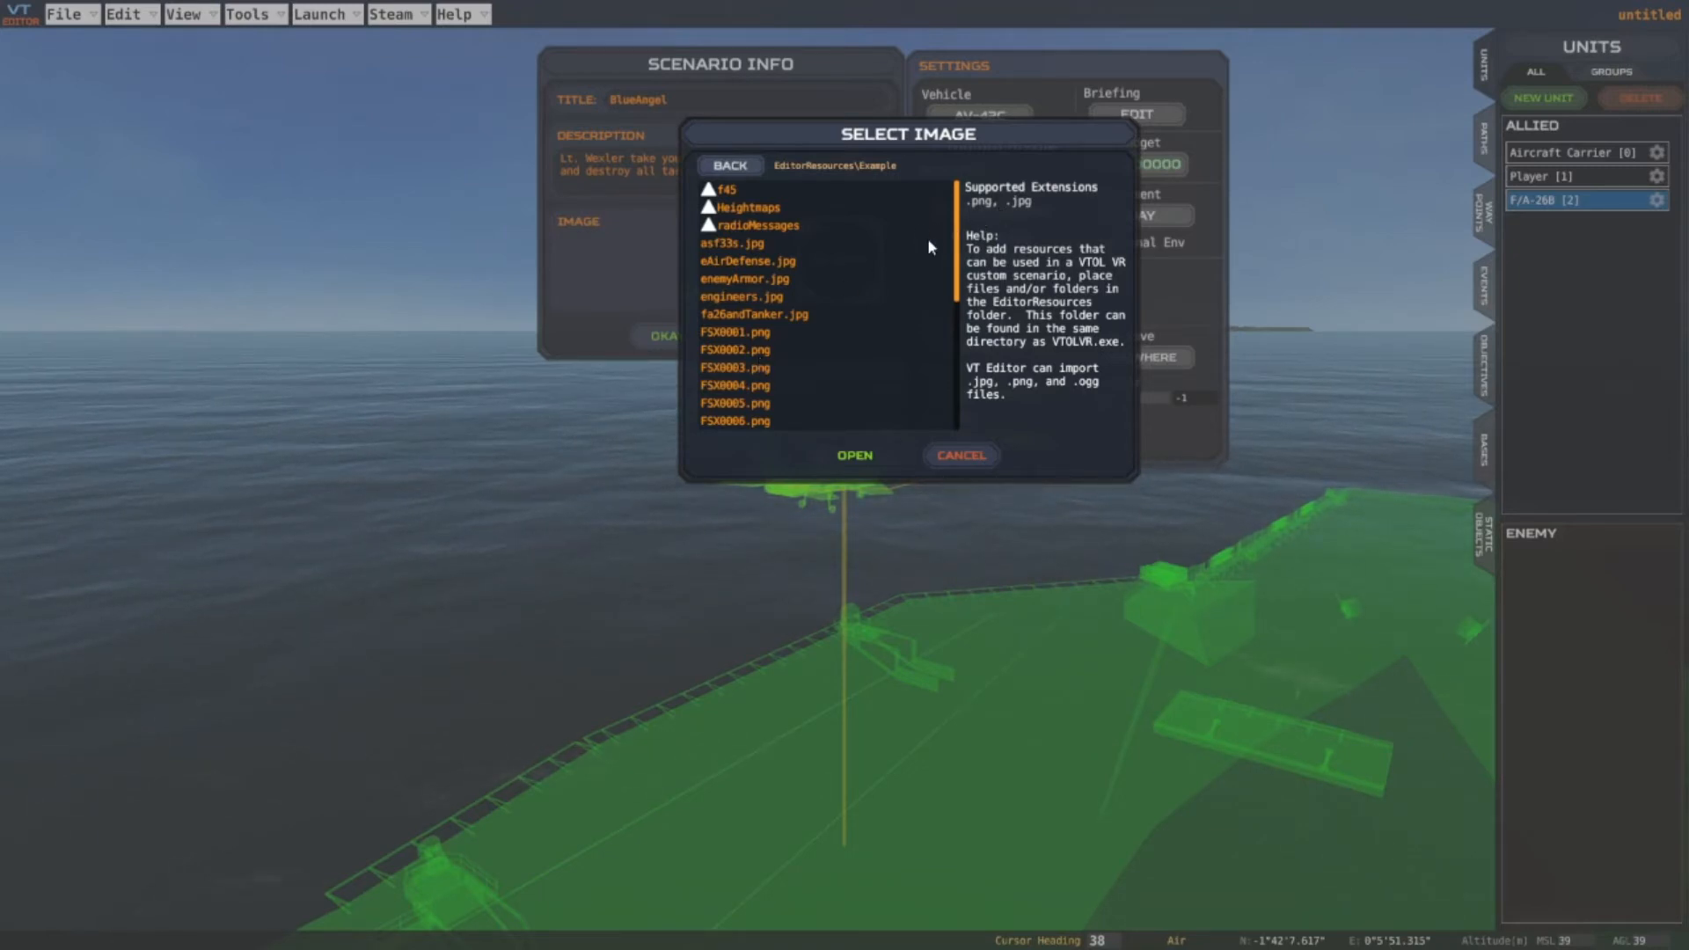
click(729, 334)
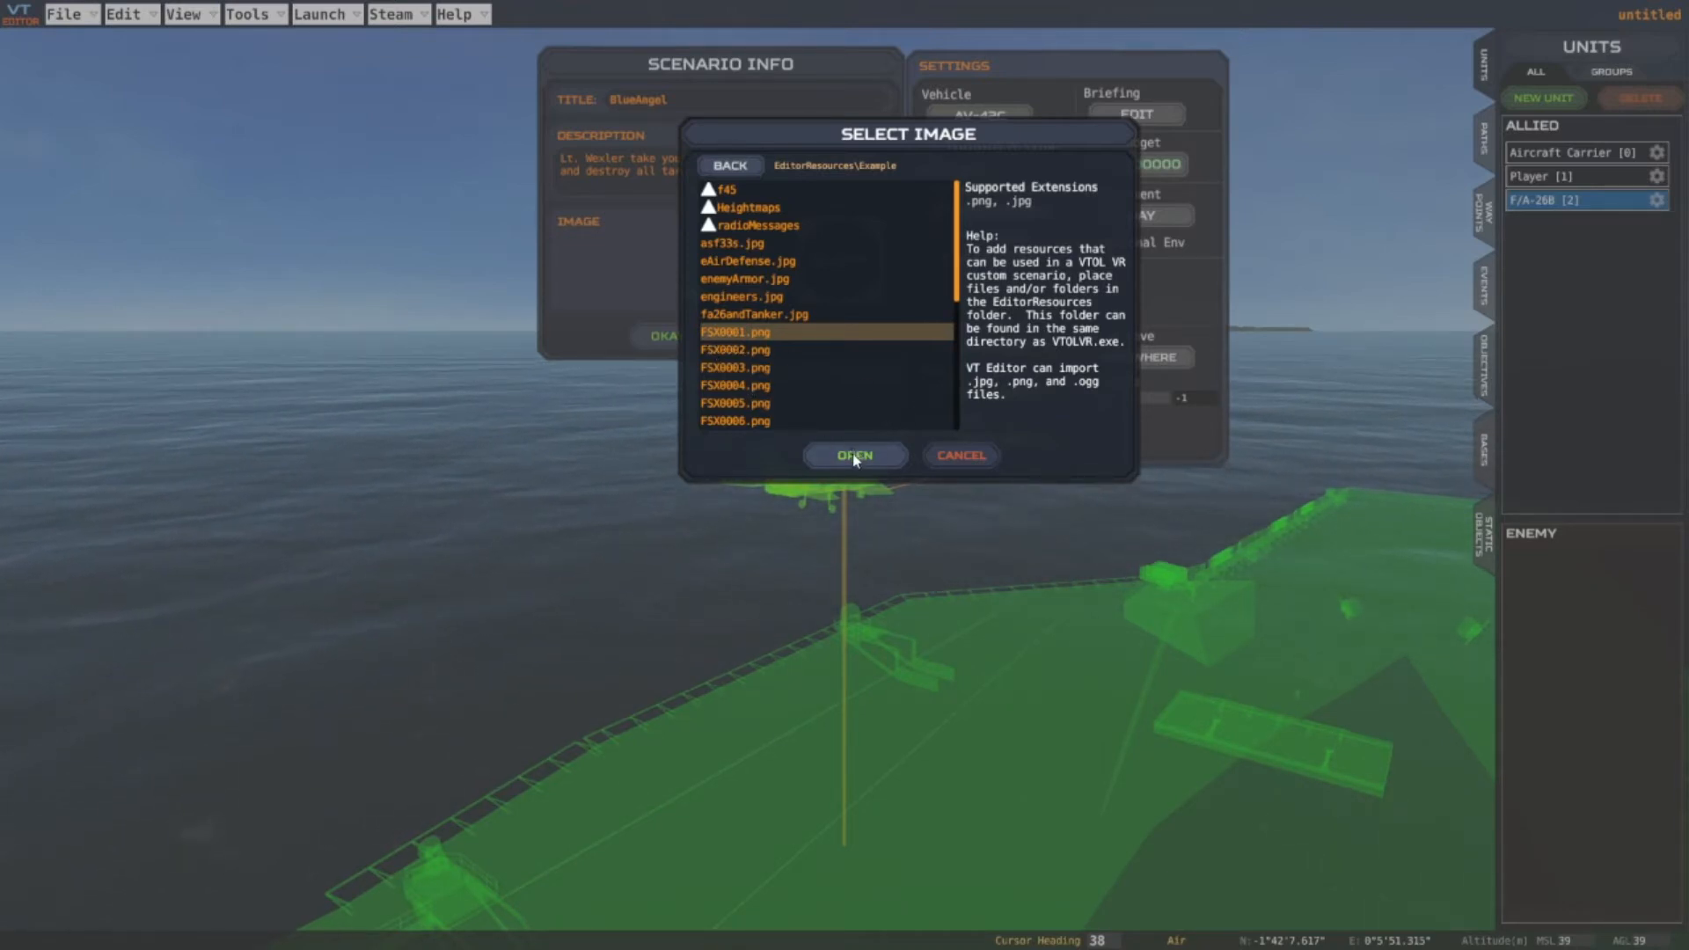
click(728, 388)
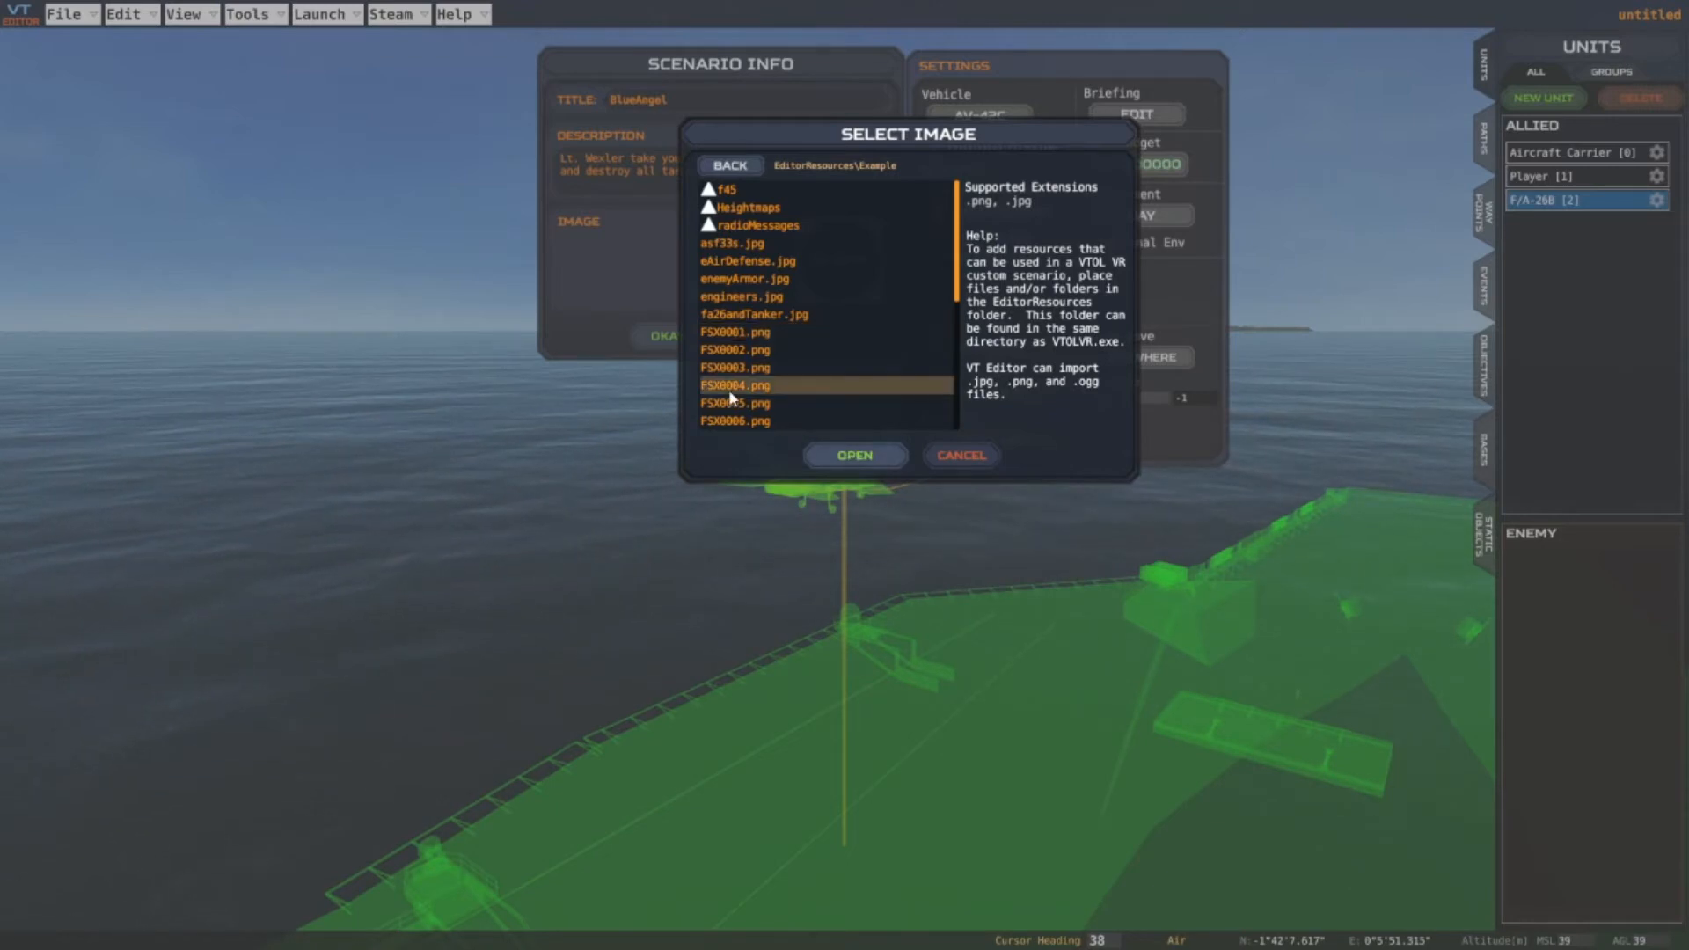
click(843, 456)
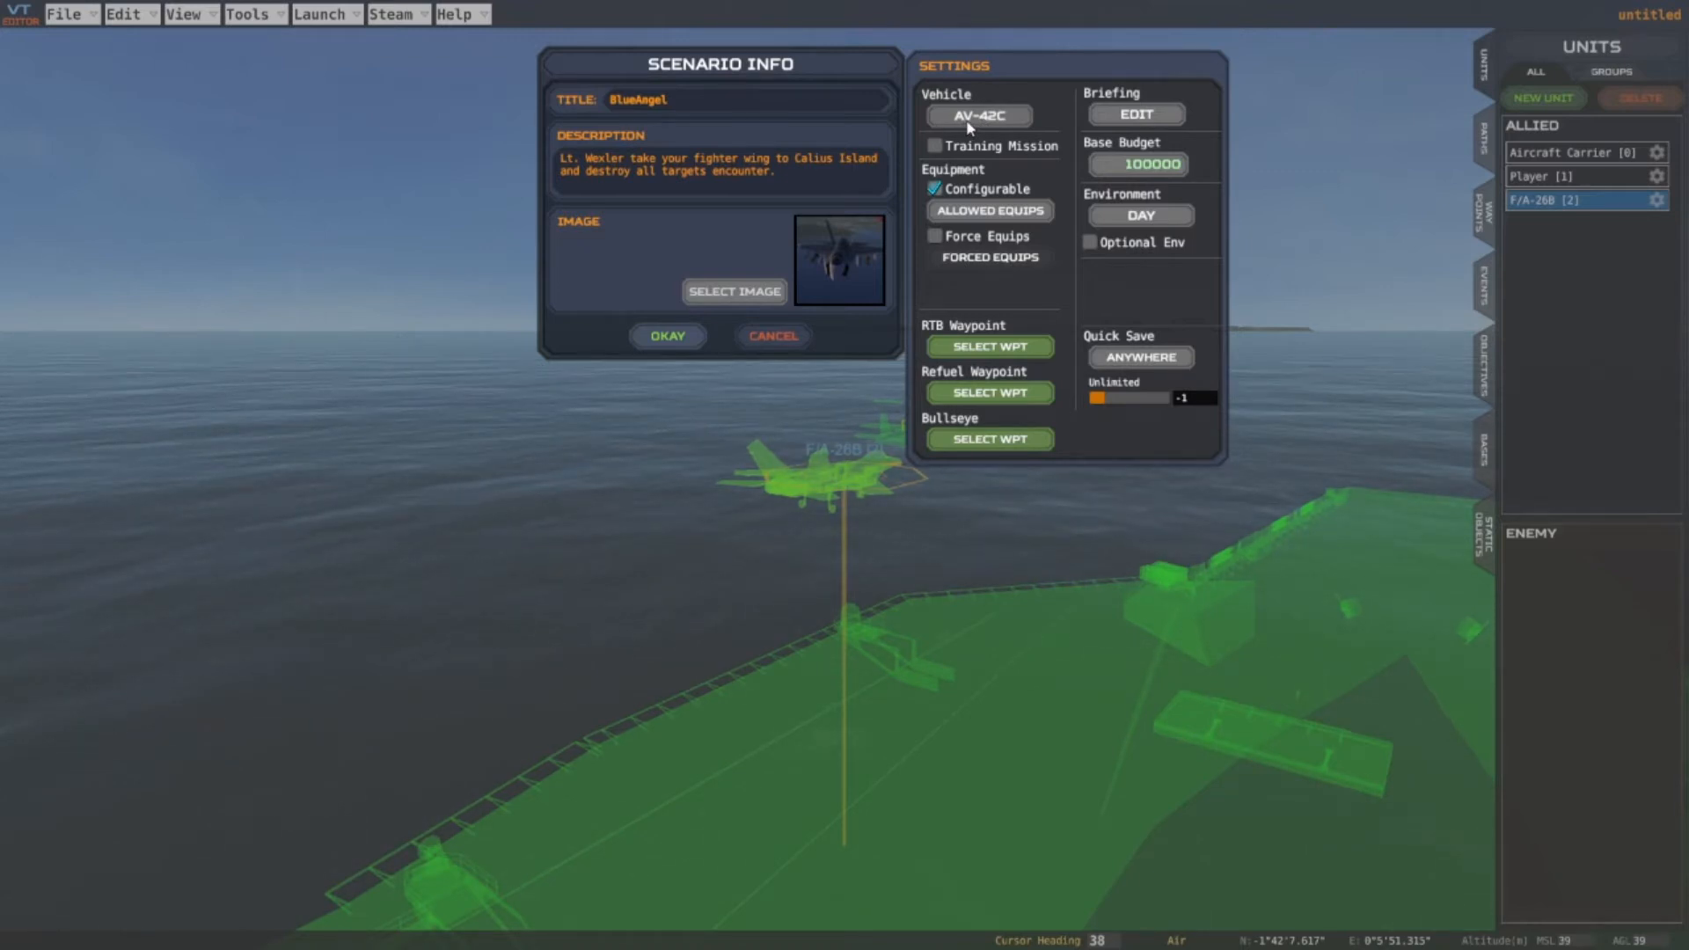
Set the scenario's vehicle to F/A-26B
click(998, 120)
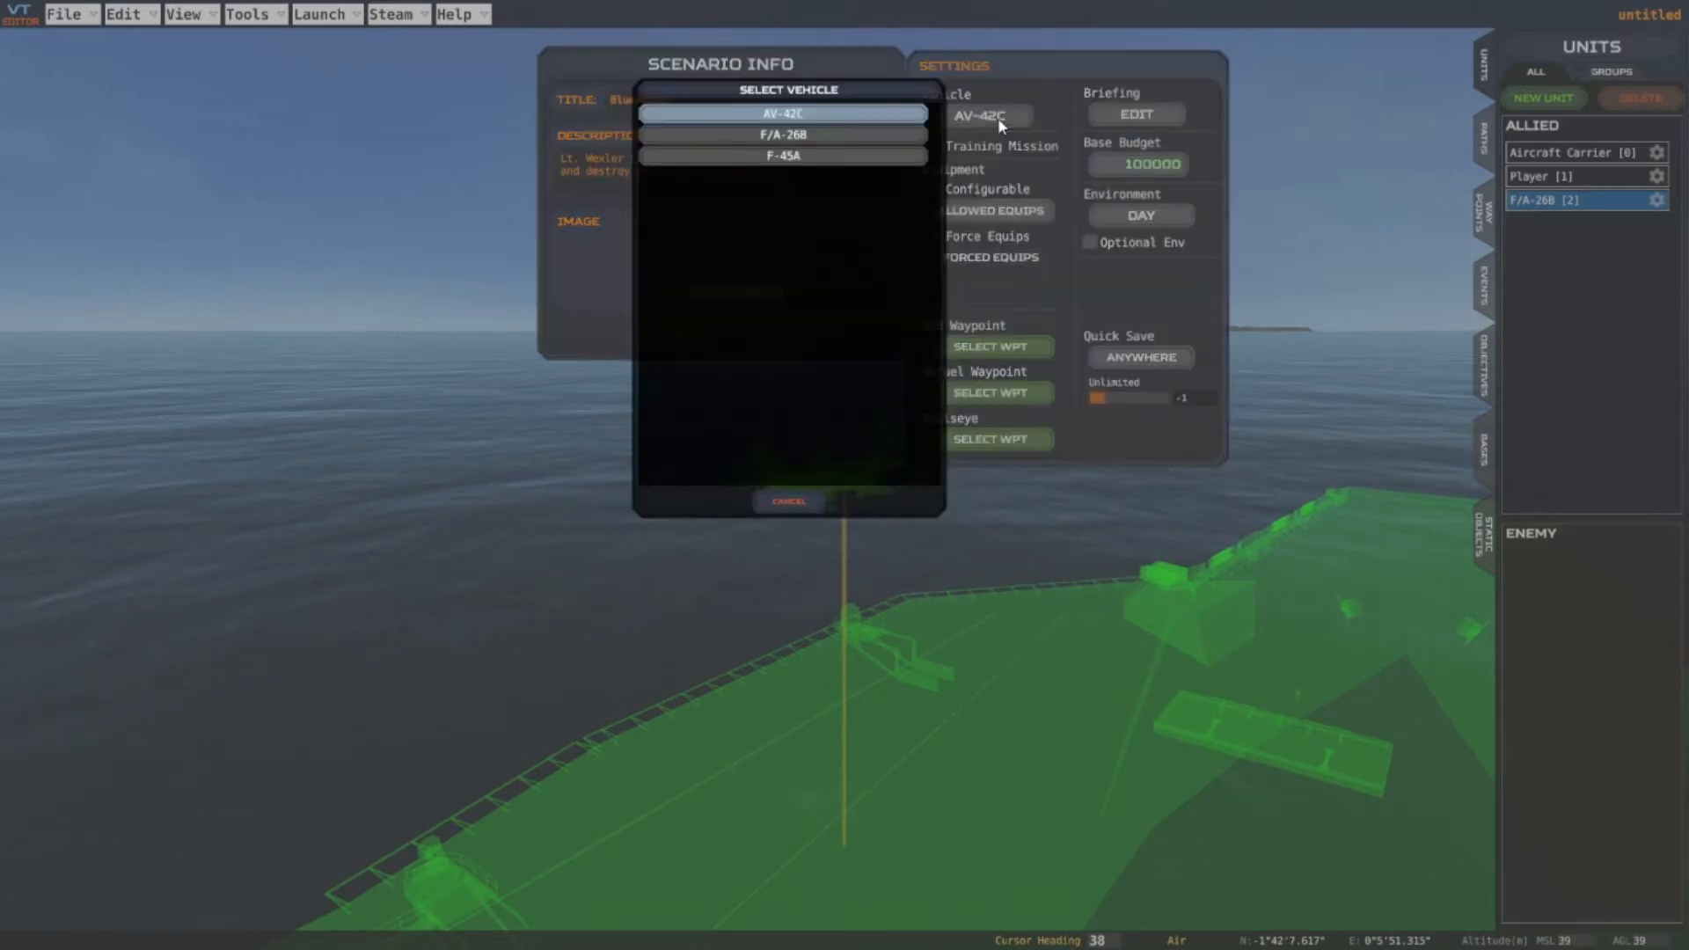
click(783, 137)
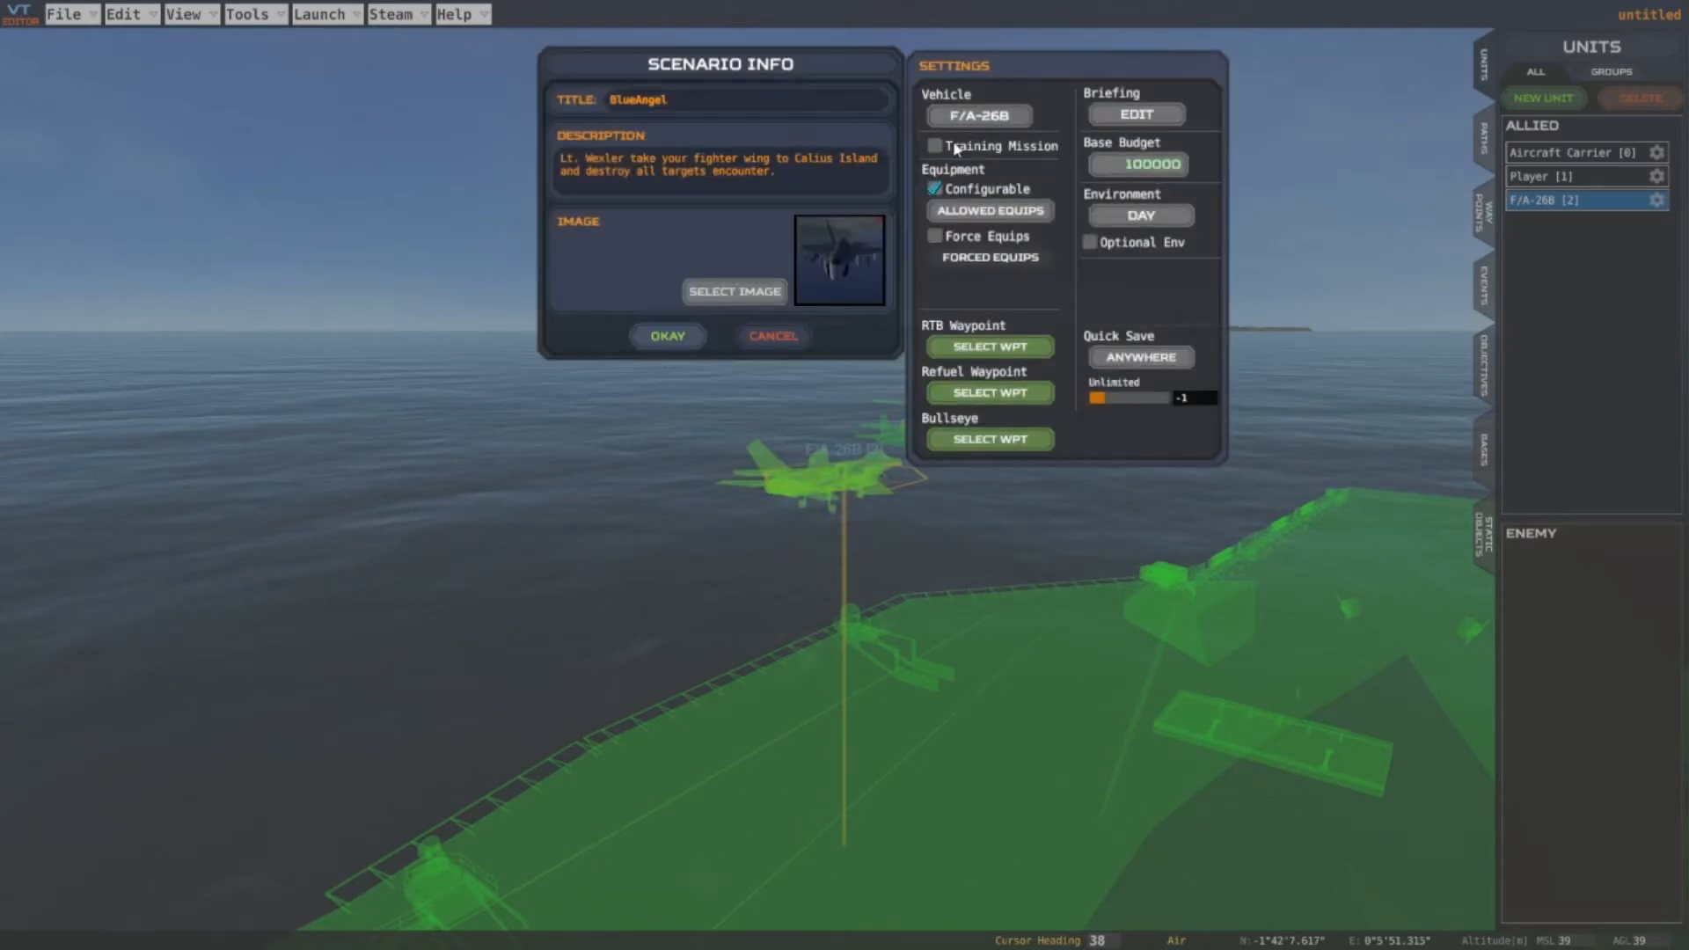
mouse_move(956, 147)
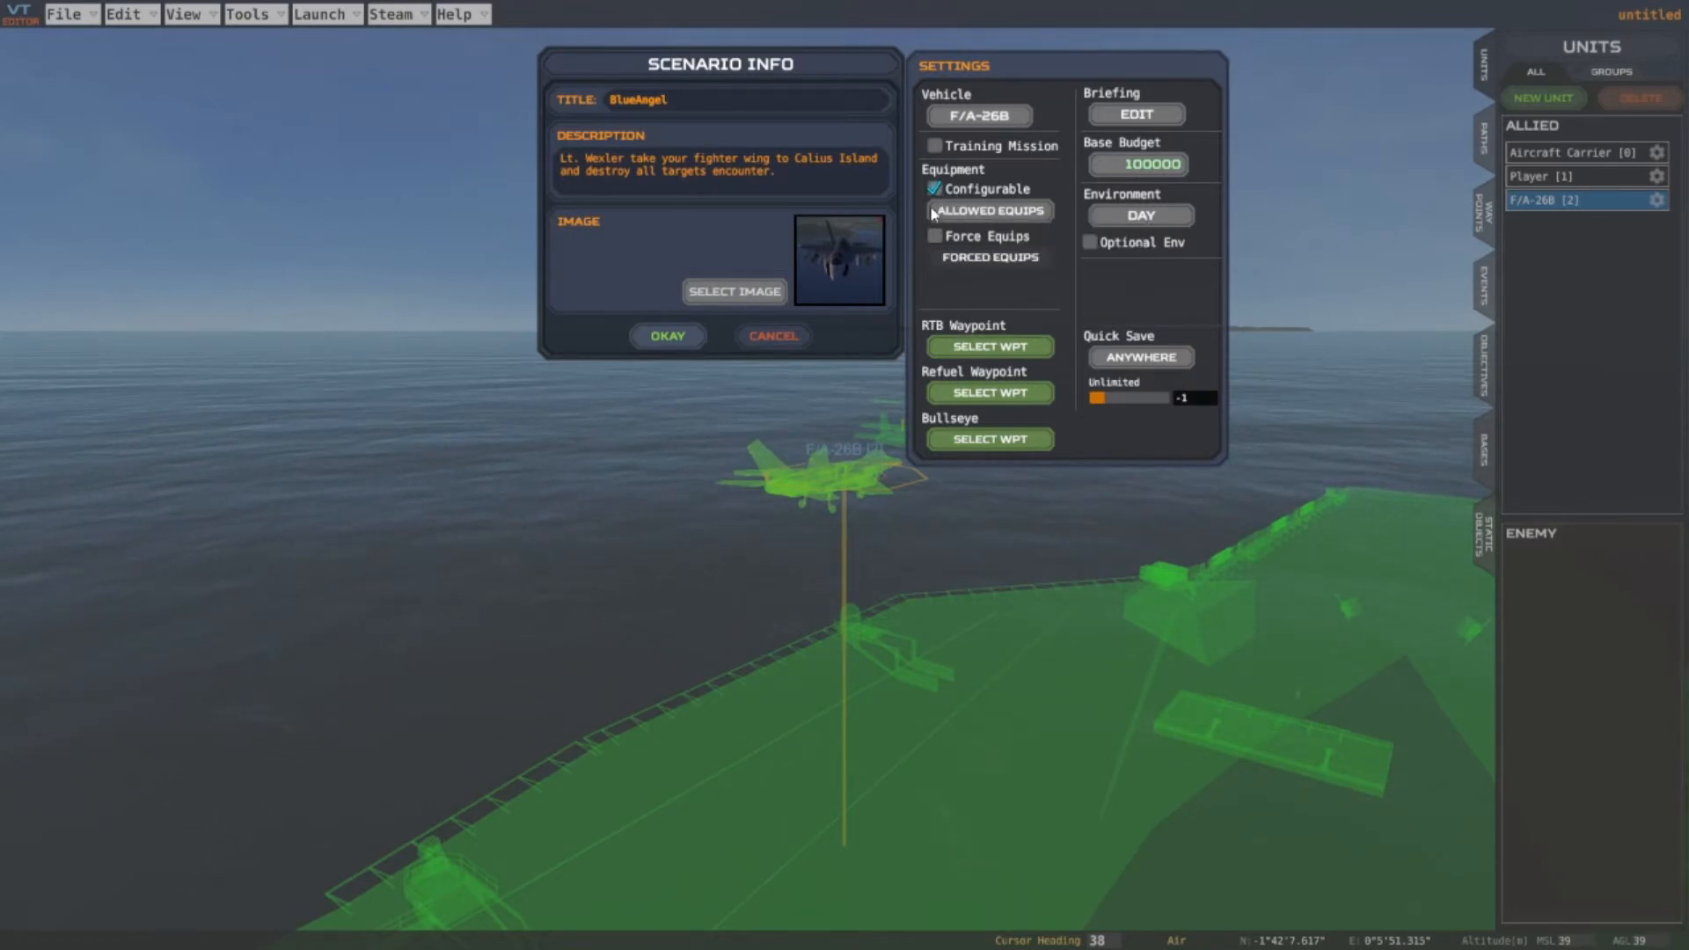
Set the RTB waypoint to the aircraft carrier and check the available refuel waypoints without choosing one
click(968, 349)
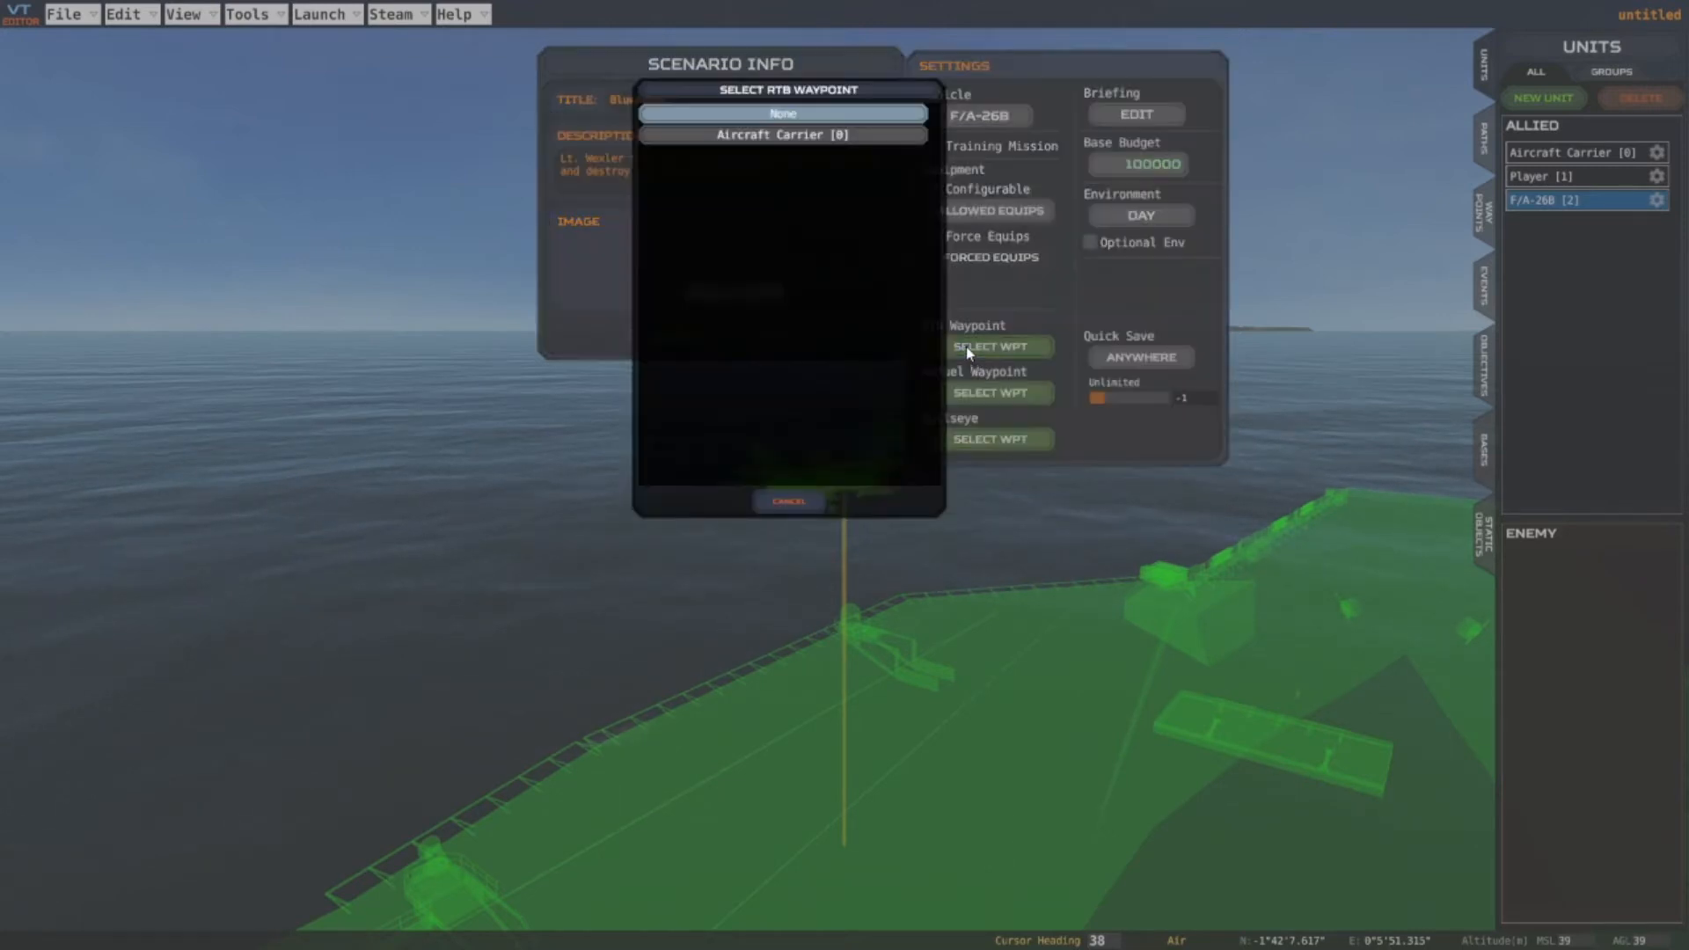
click(769, 136)
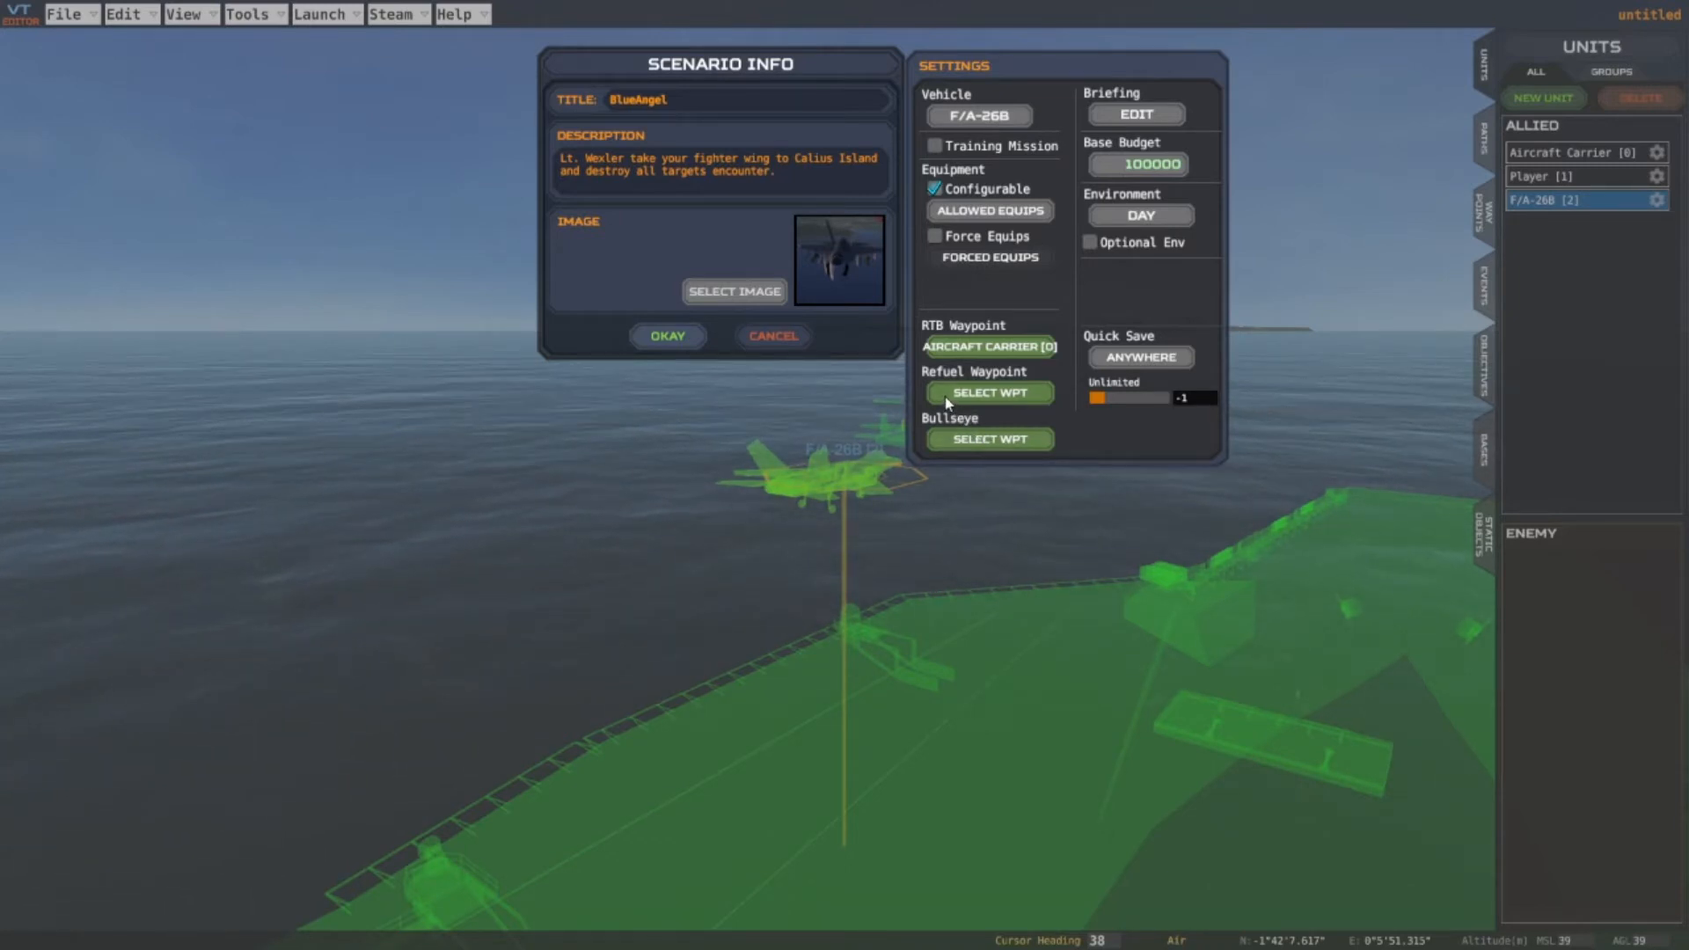
click(998, 398)
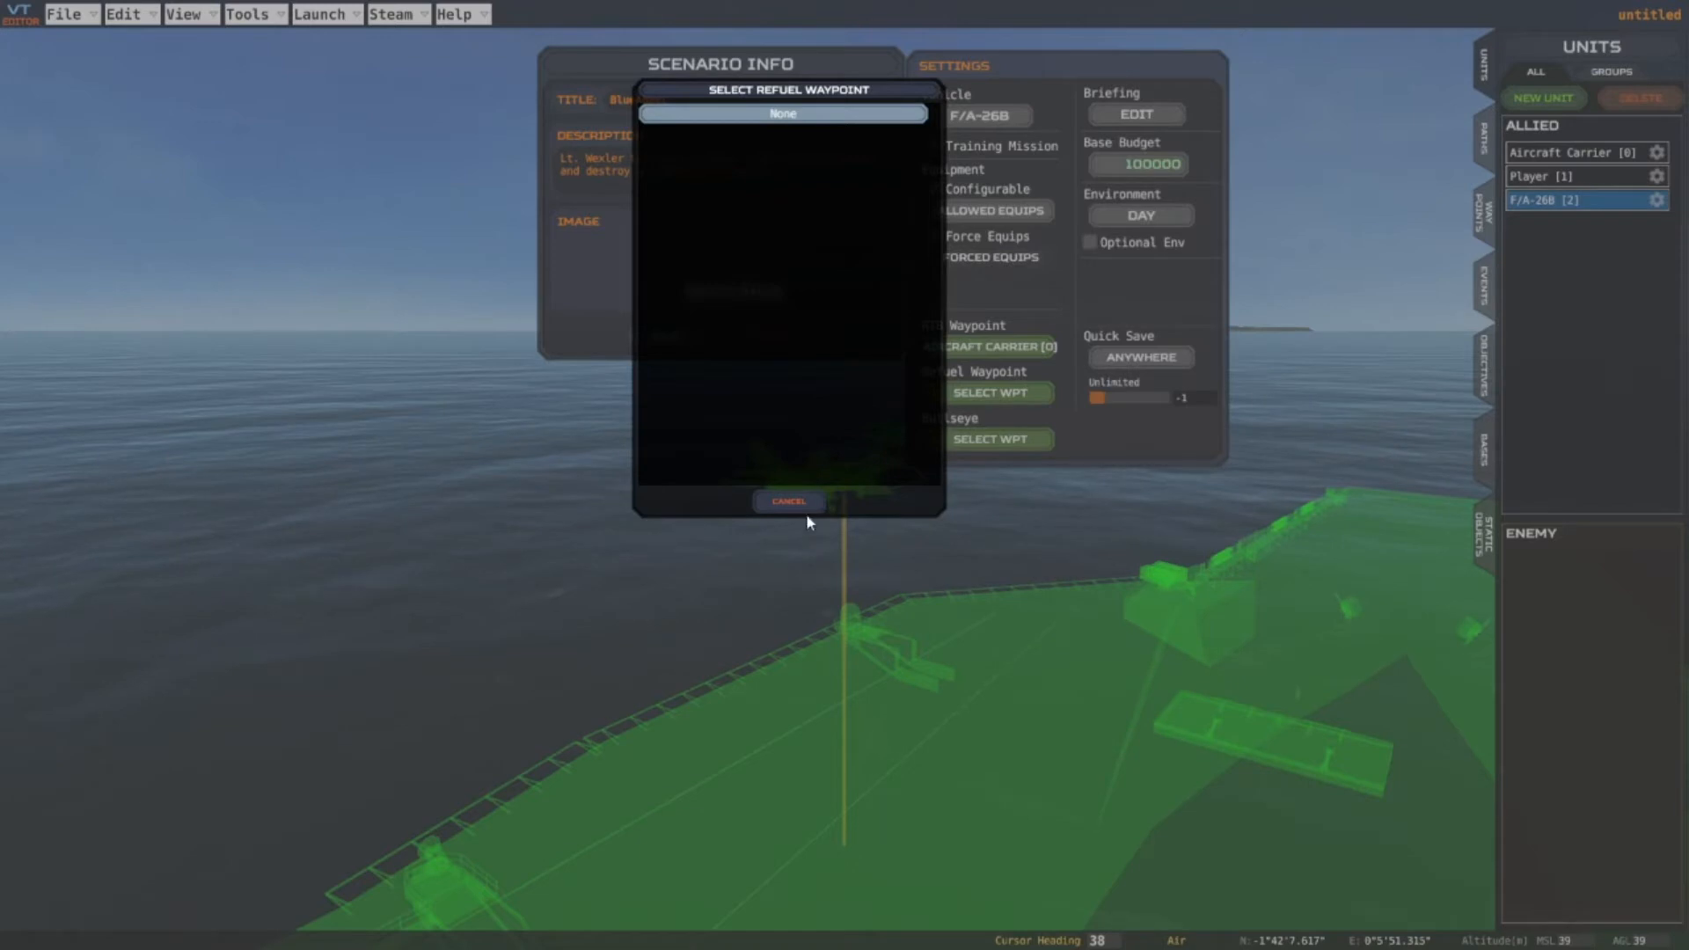
click(797, 502)
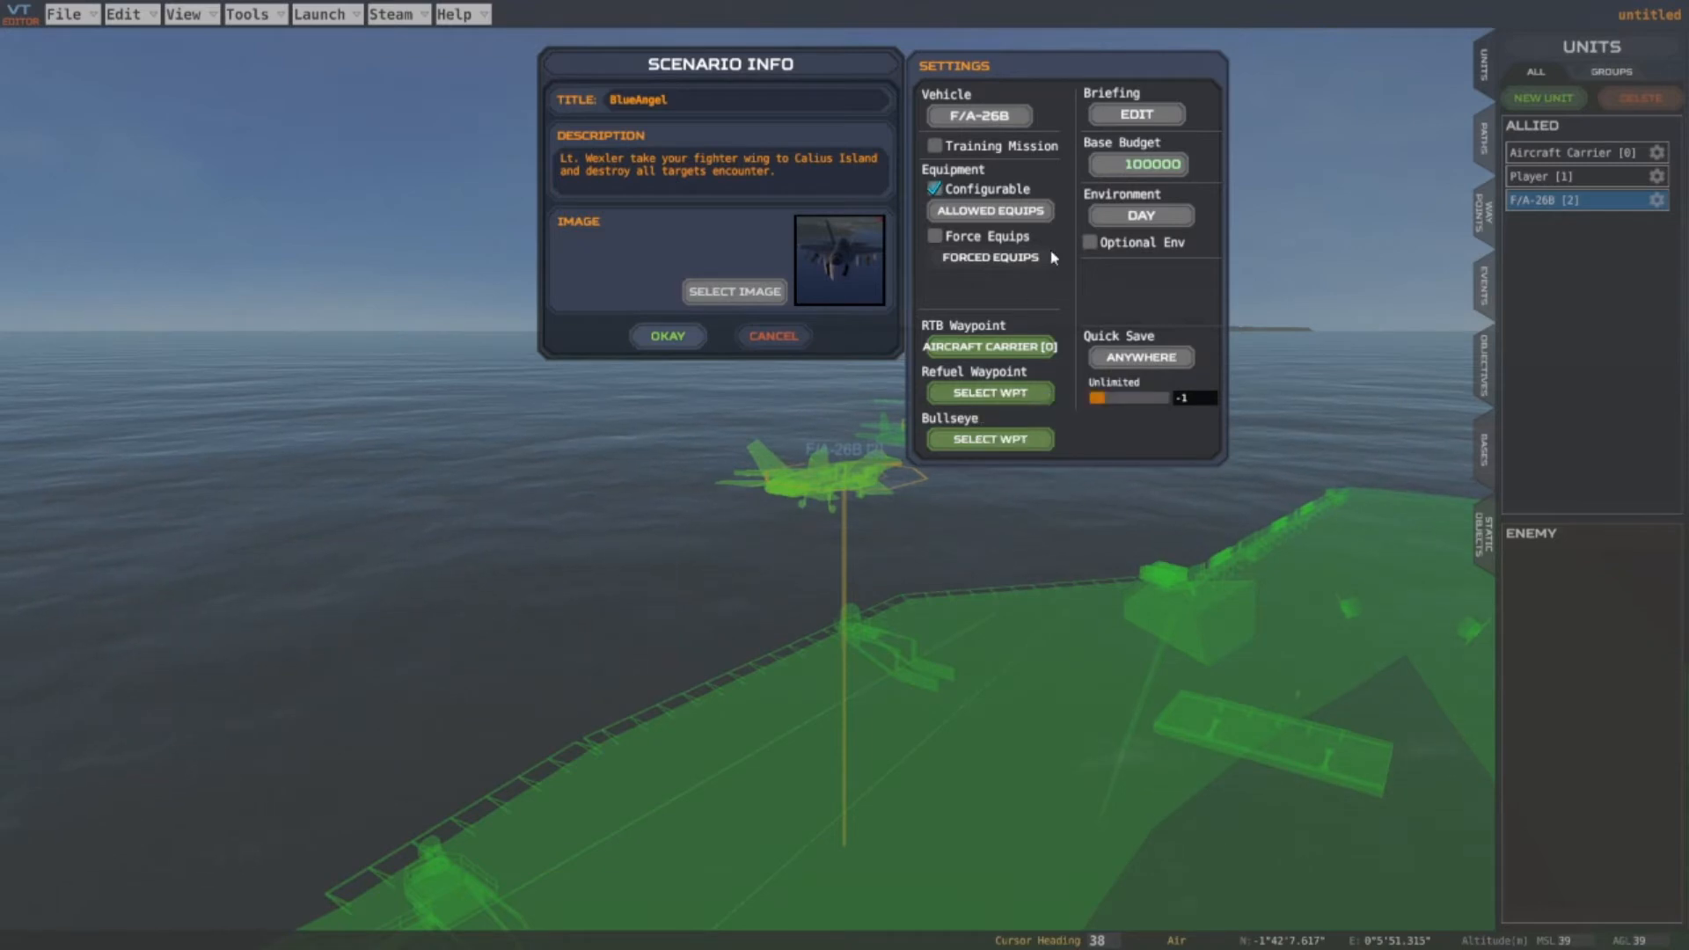
Open the mission briefing for editing and add a new briefing note
click(1136, 116)
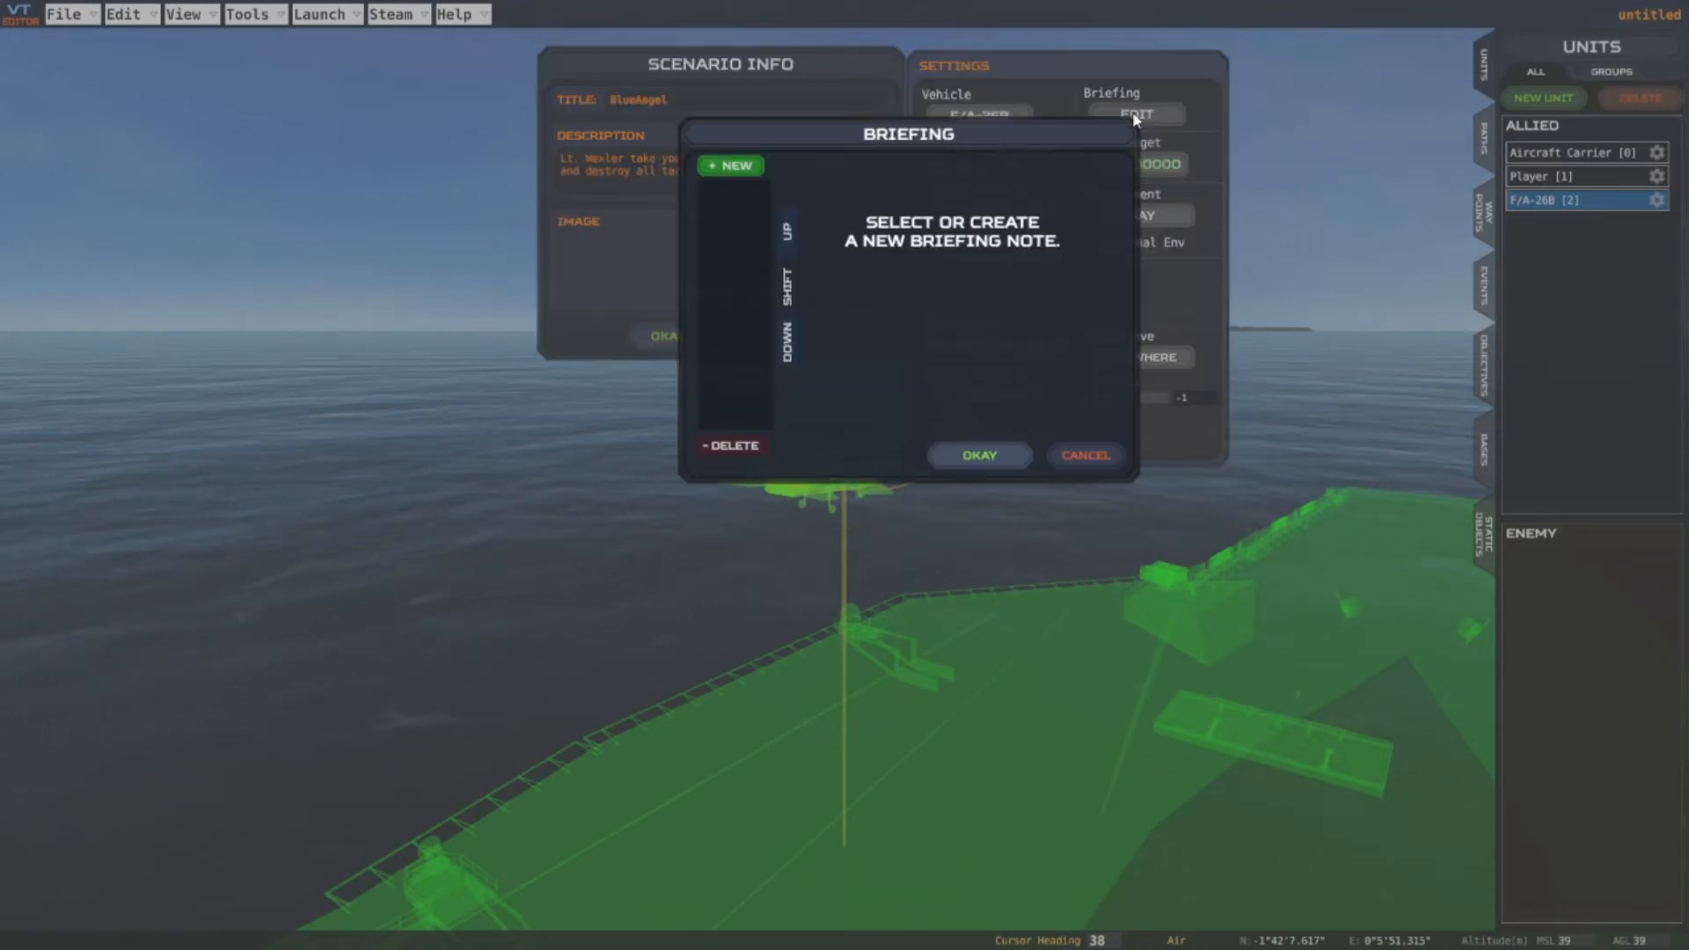
click(744, 175)
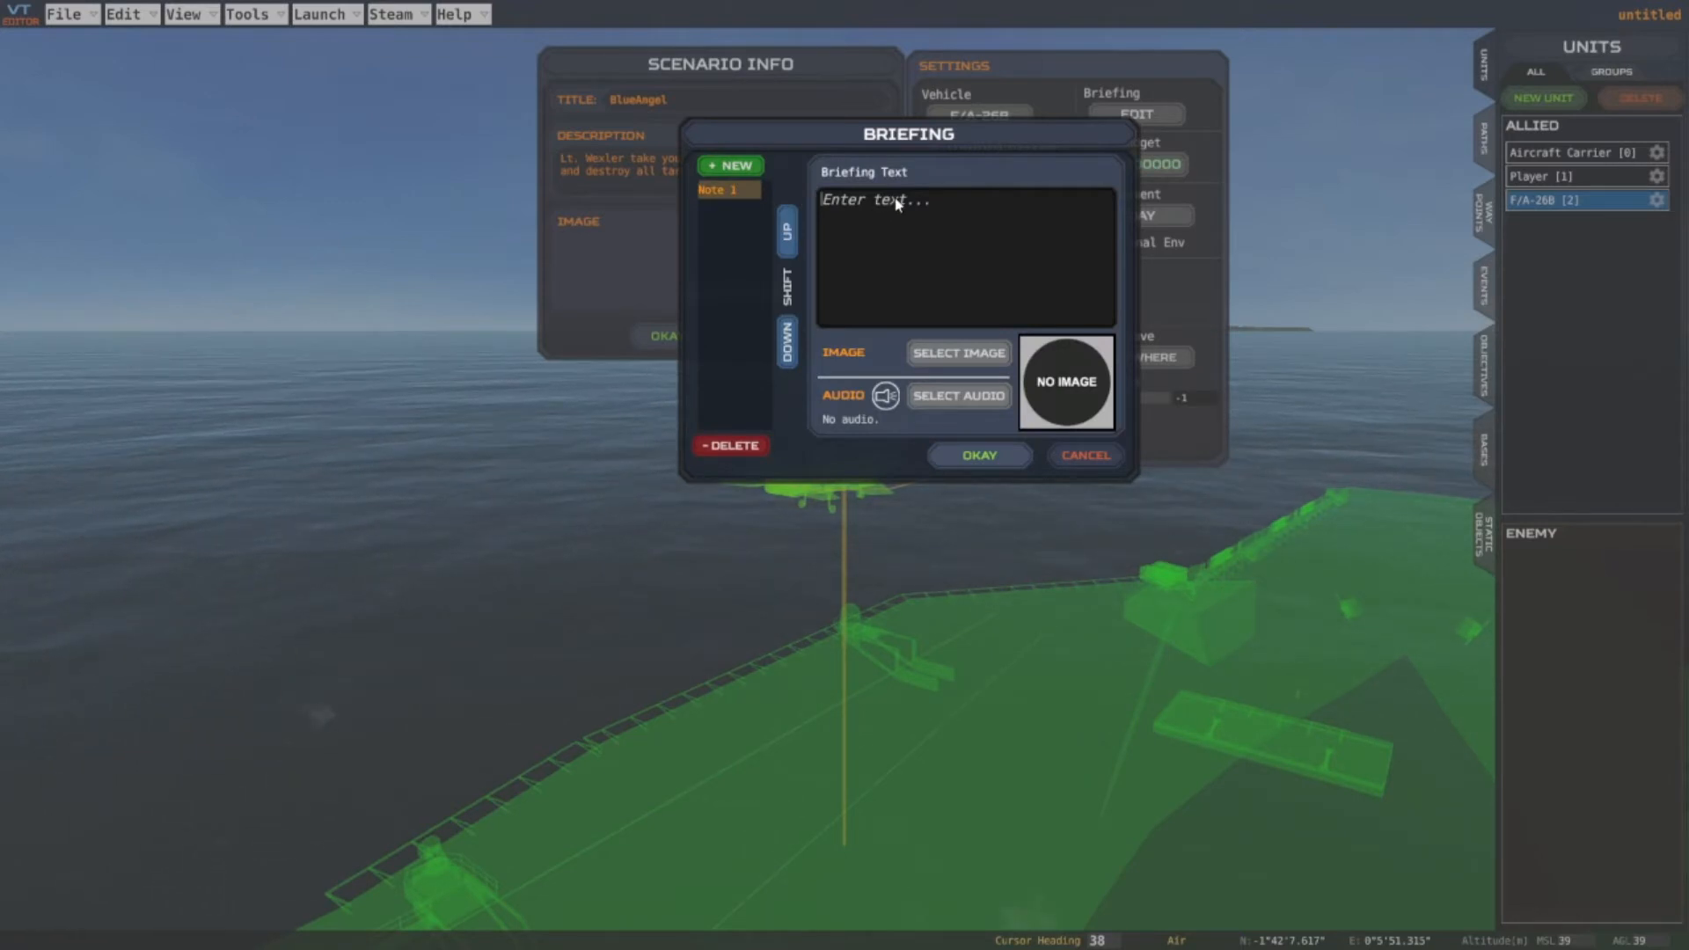
drag(891, 145, 890, 278)
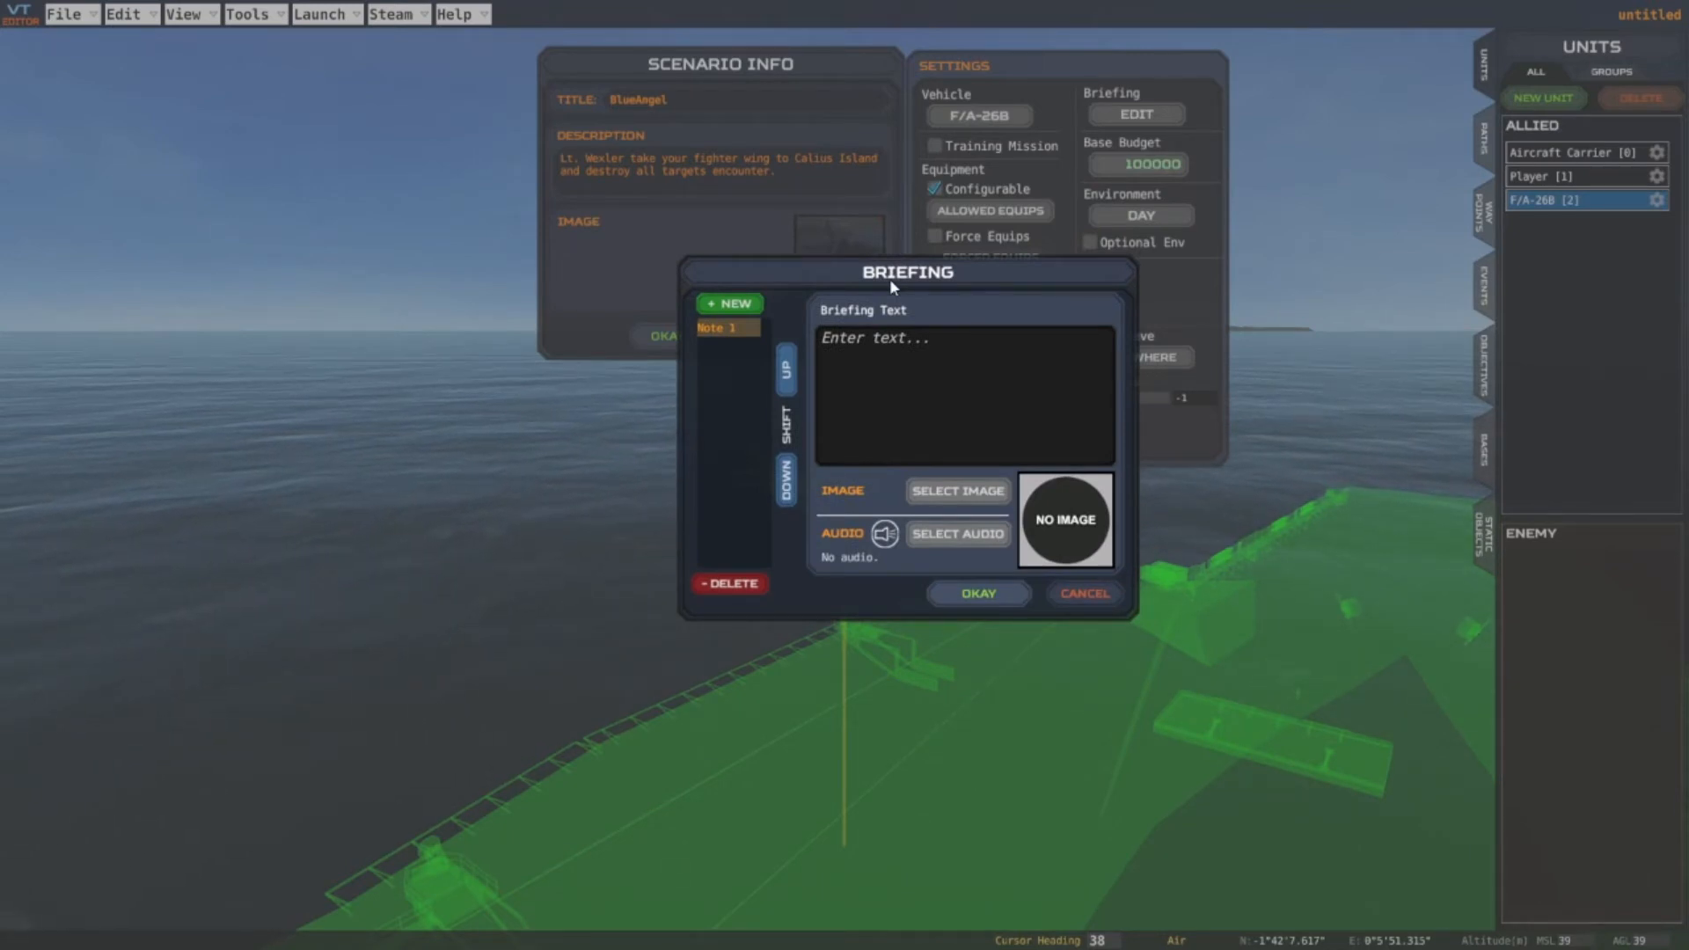
Write the briefing note's text: "Launch your squadron ASAP and take out the enemy threats on/around Calius Island."
click(862, 350)
text(L)
key(BackSpace)
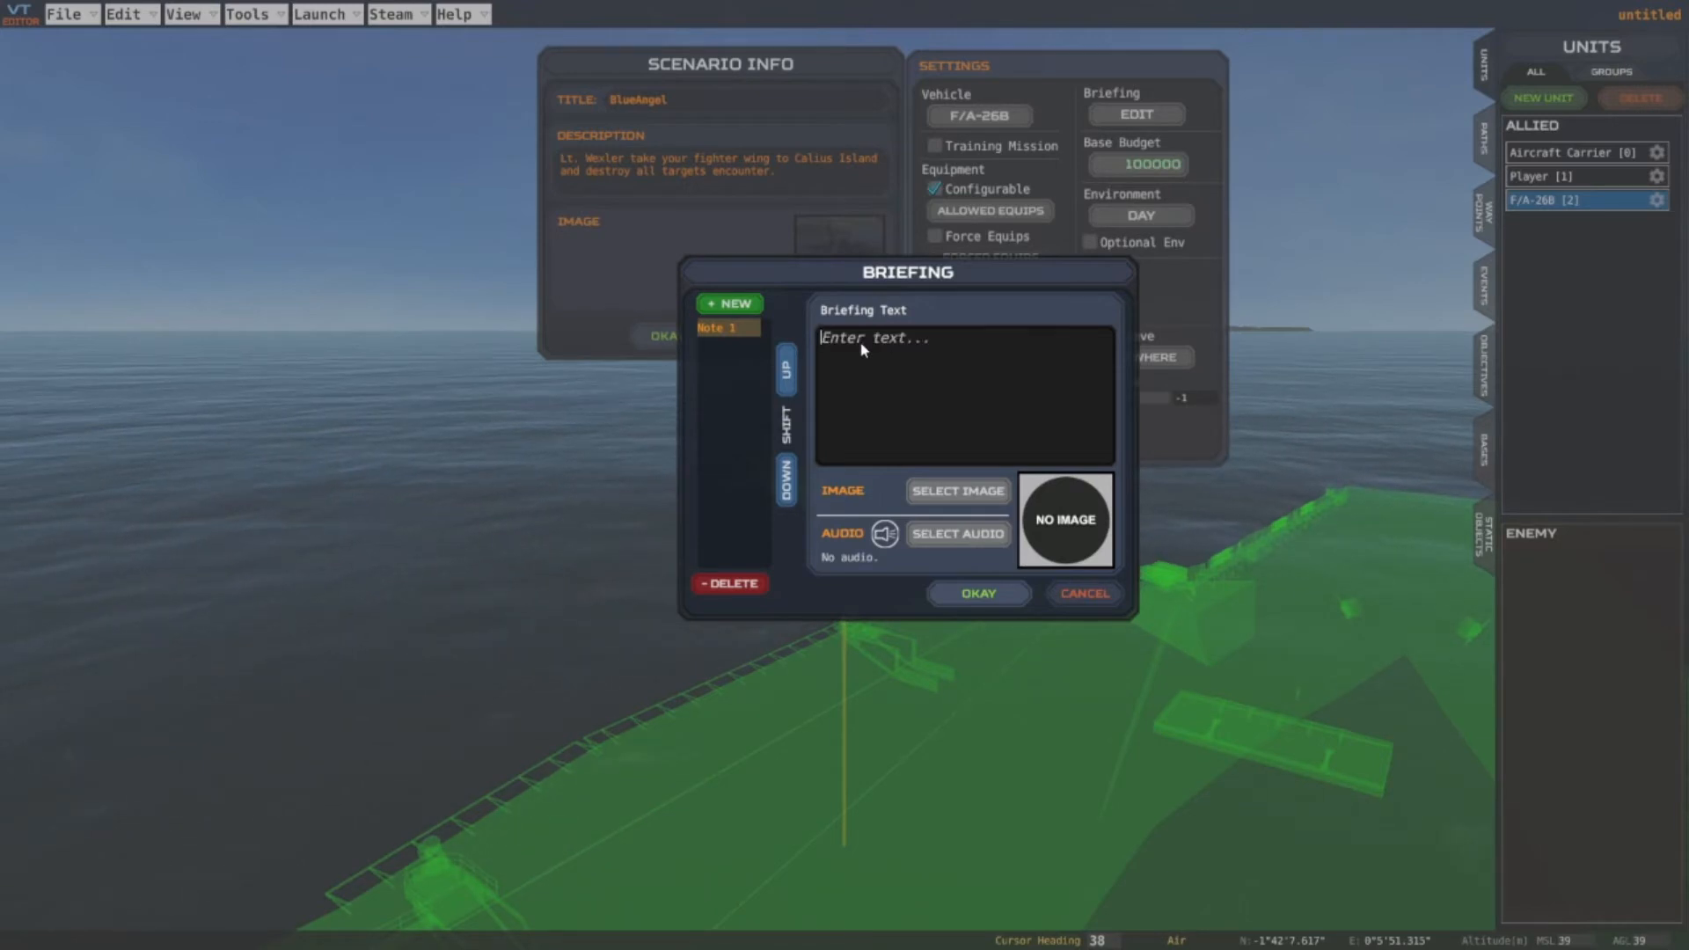
text(Launch your squadron)
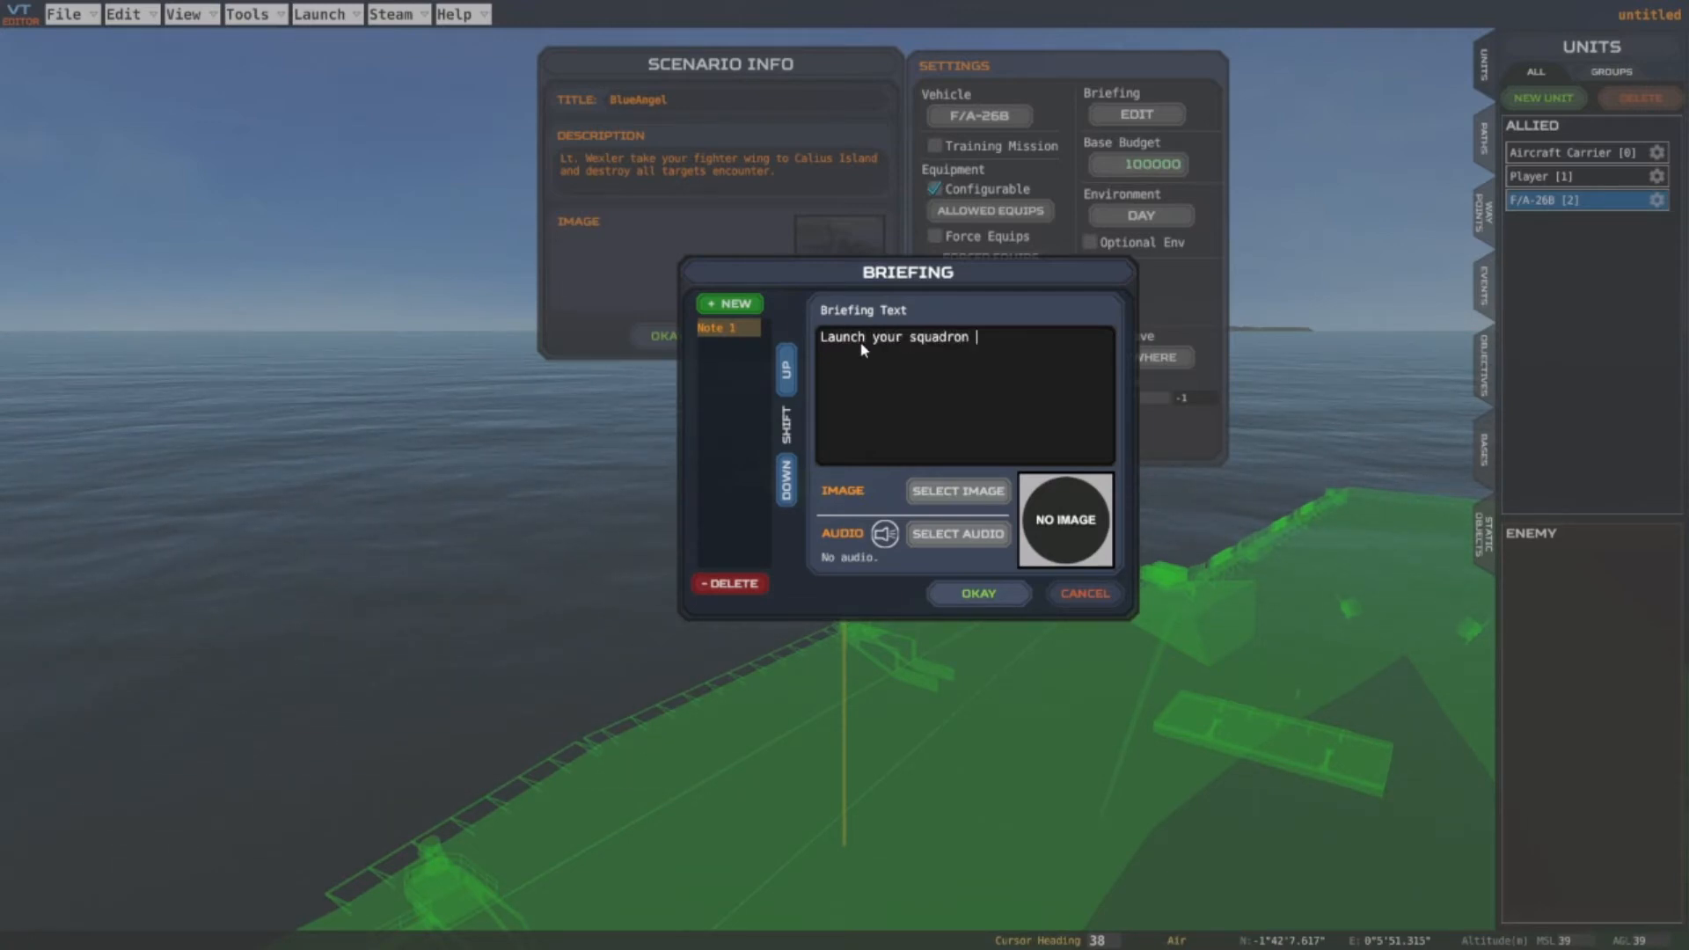
text( ASAP and)
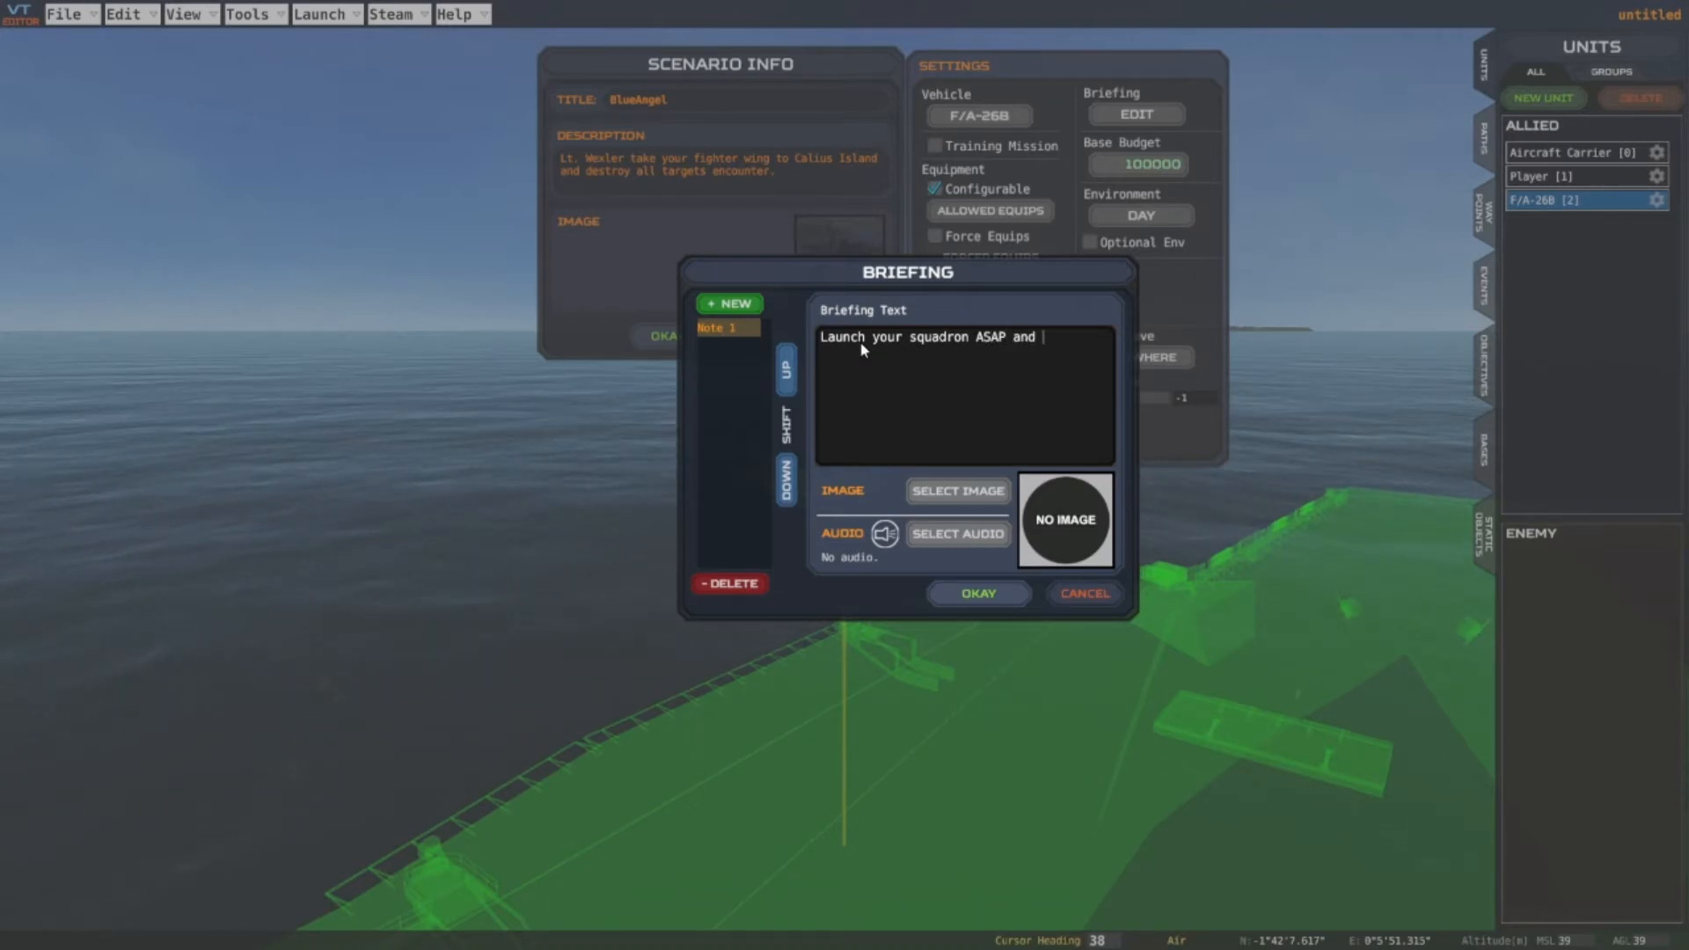
text( take out)
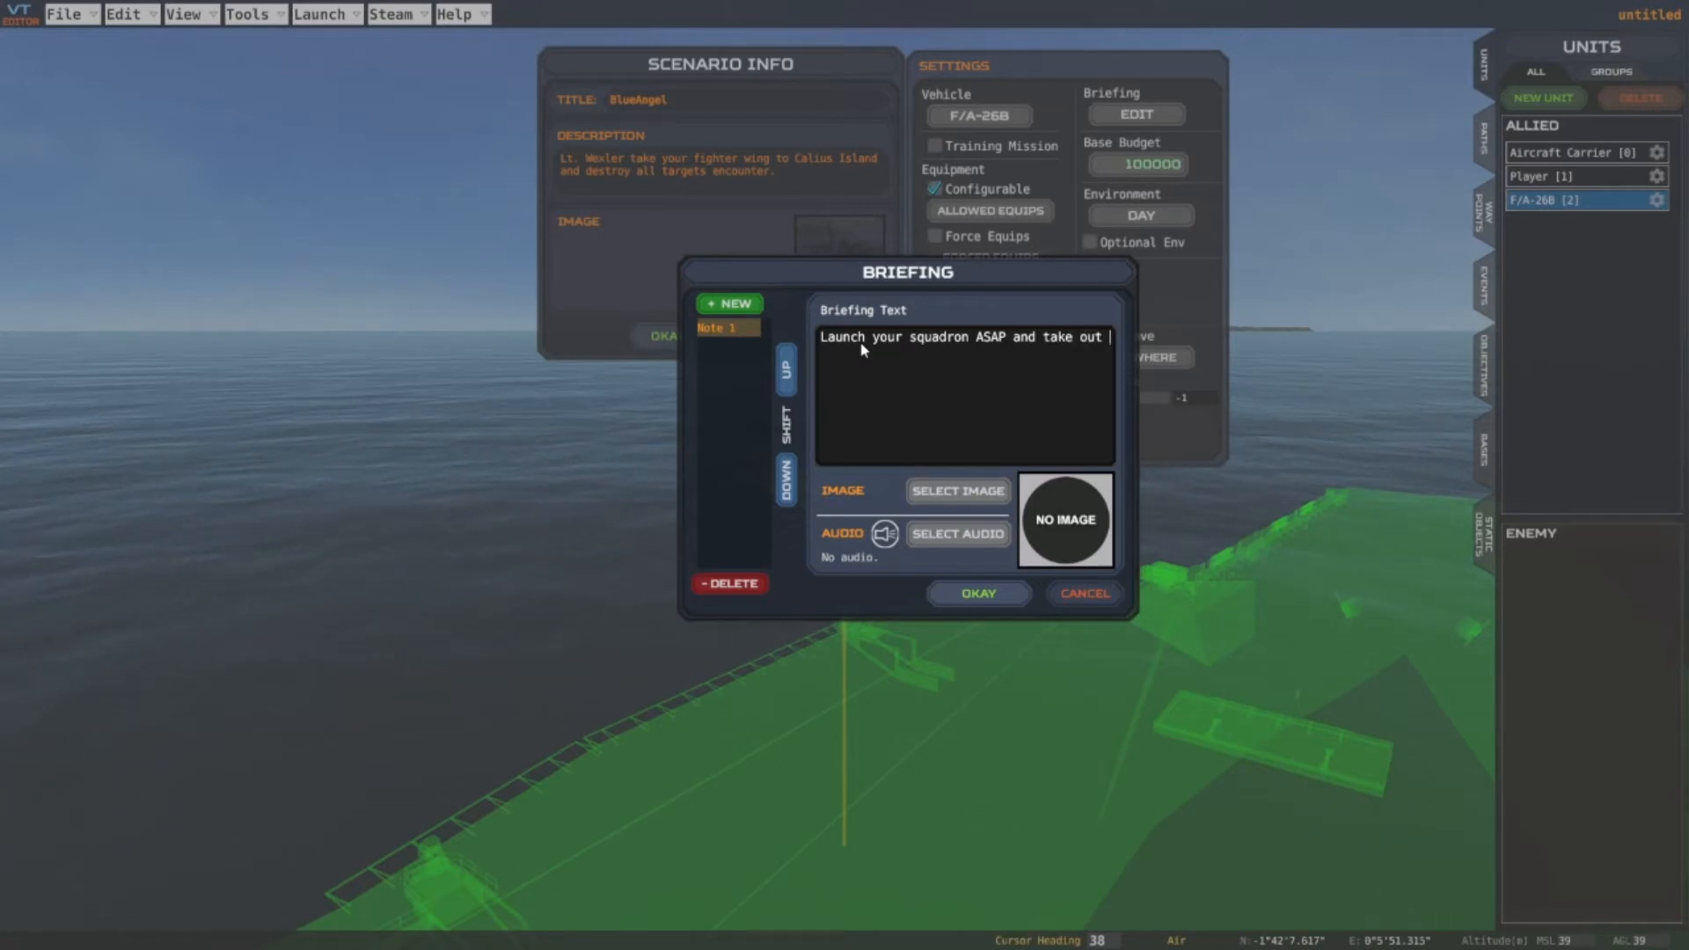
text( the enemy threats)
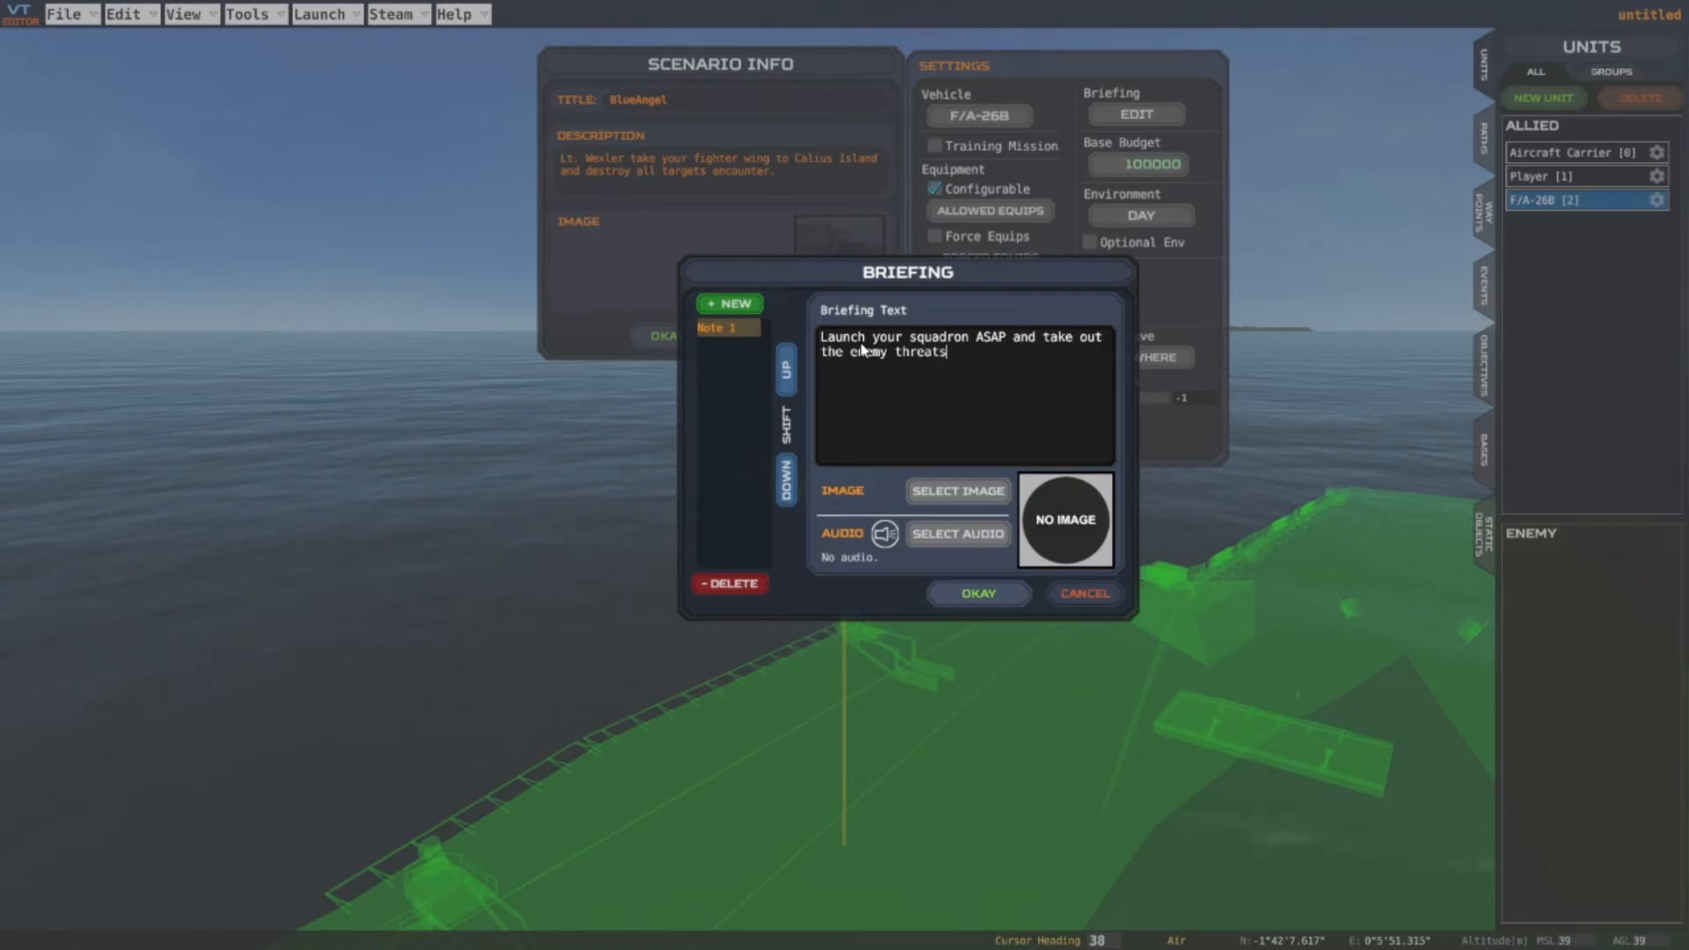
text( o)
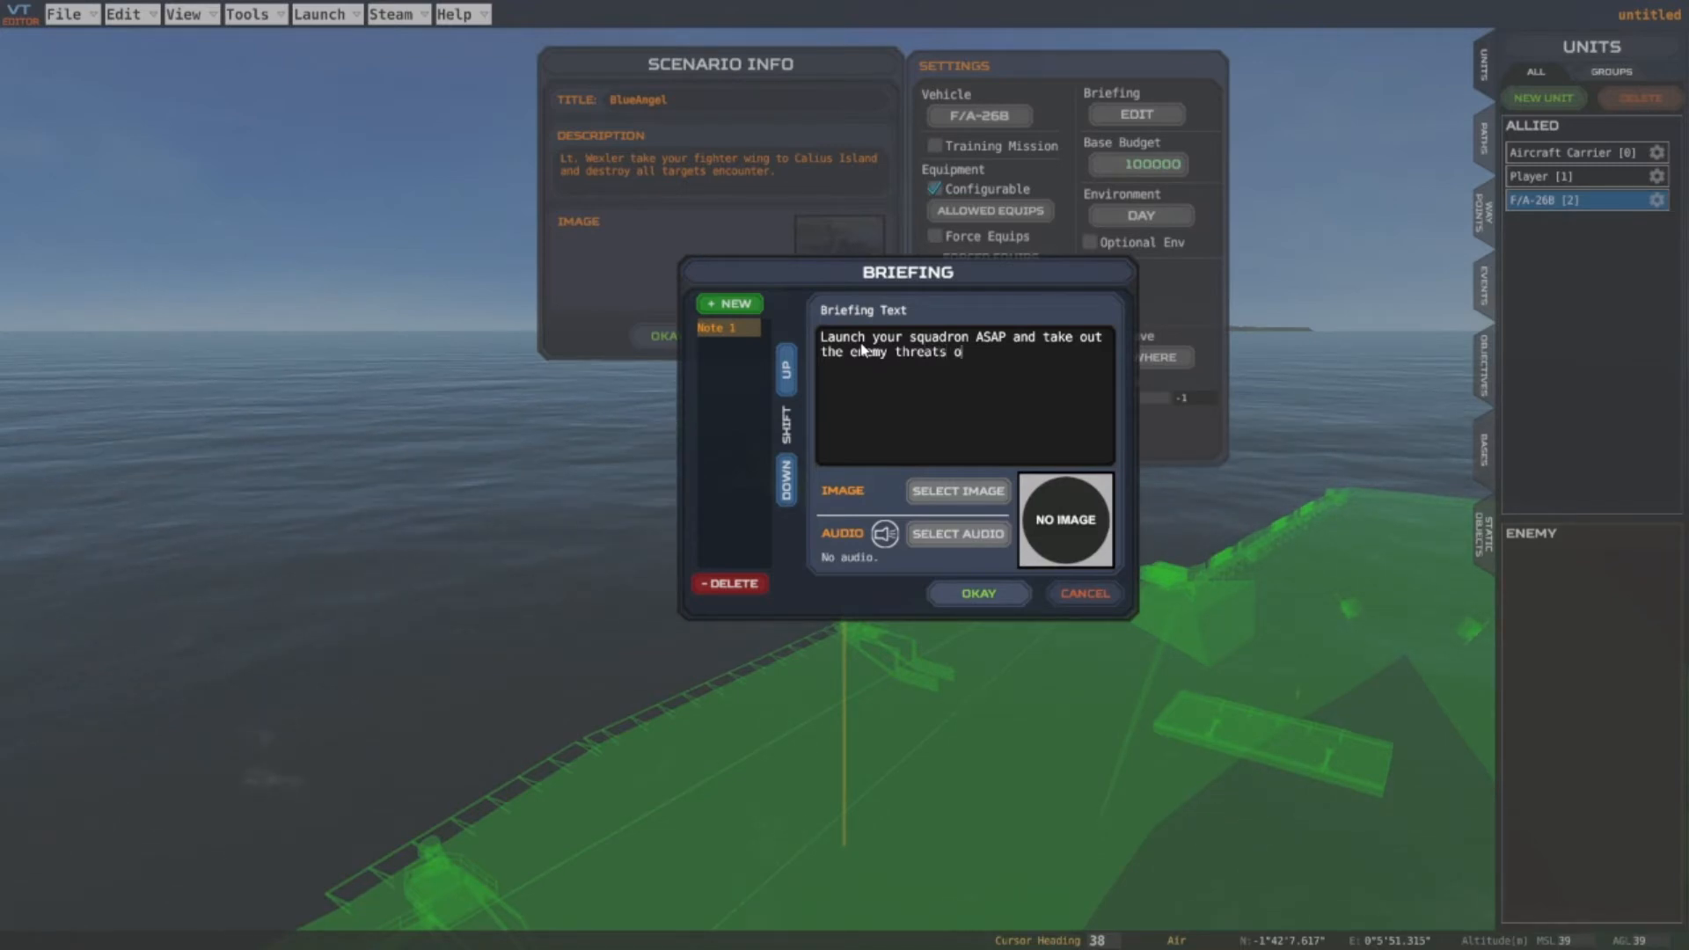
text(n/arou)
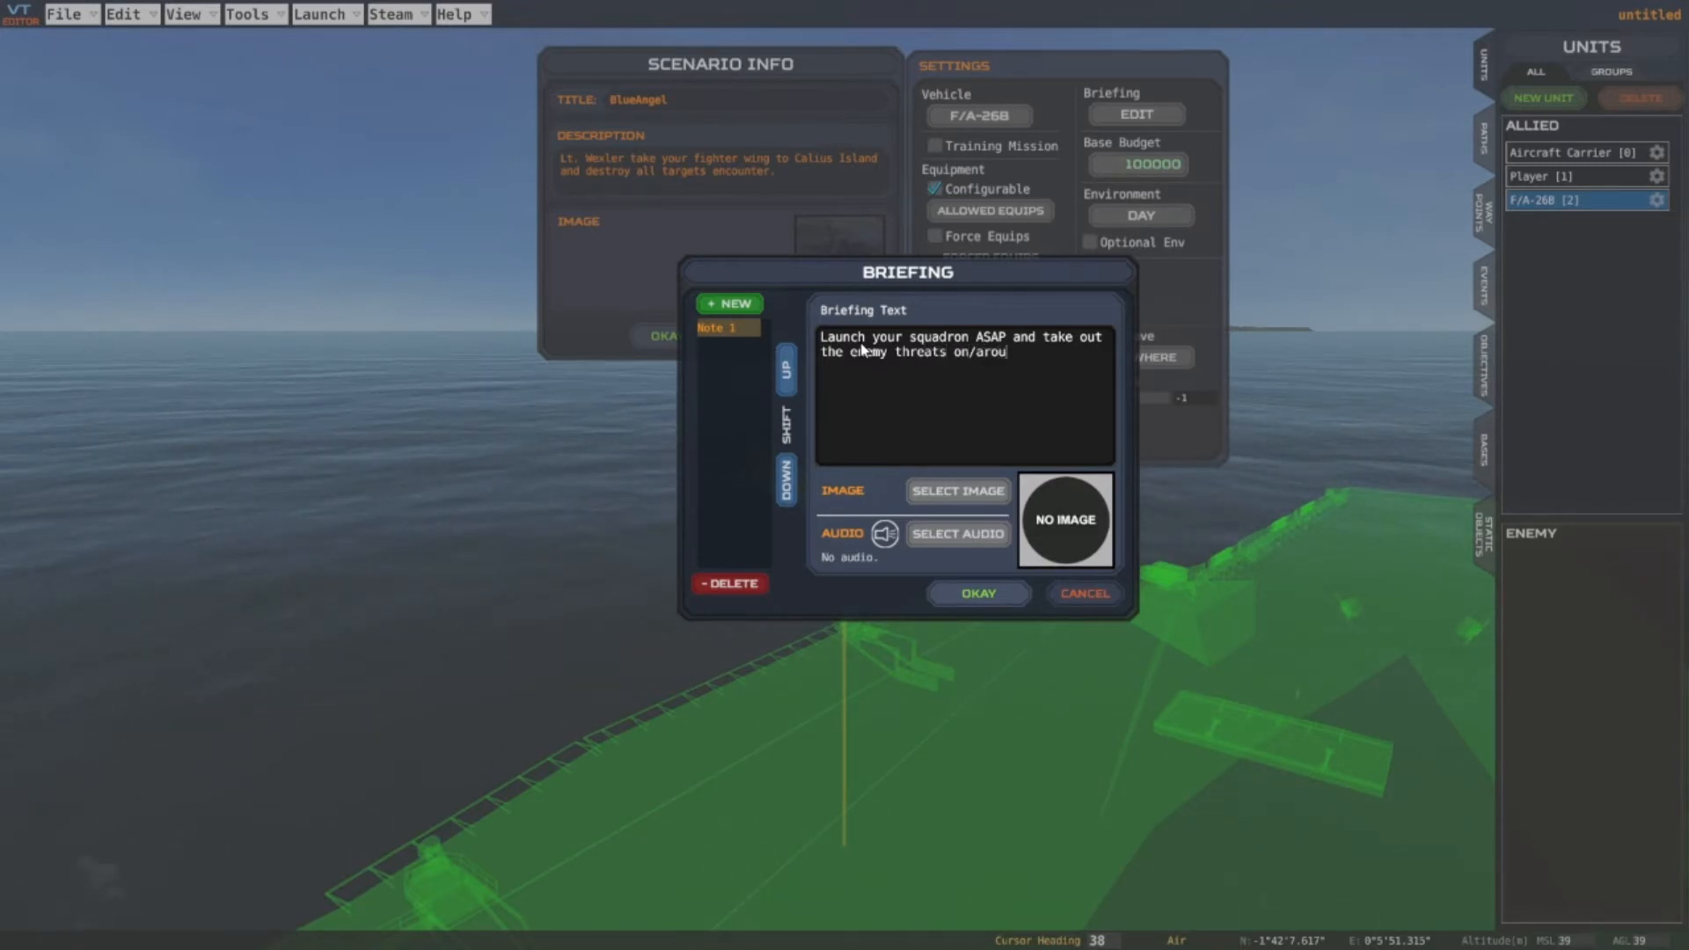
text(nd Cali)
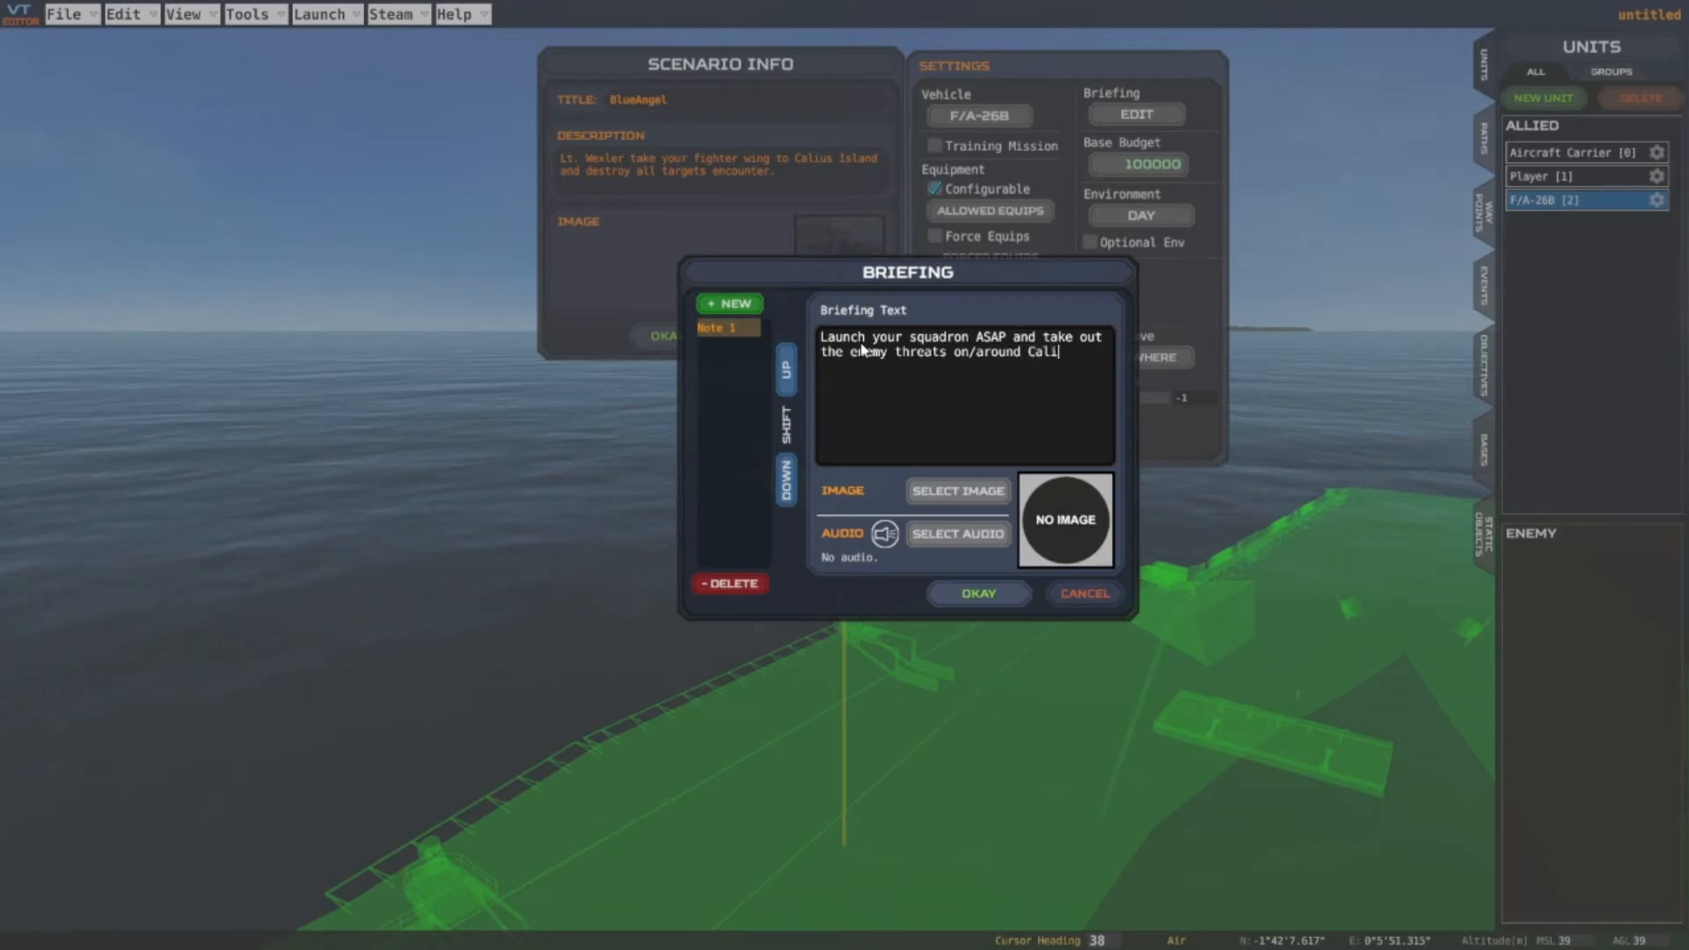
text(us Island.)
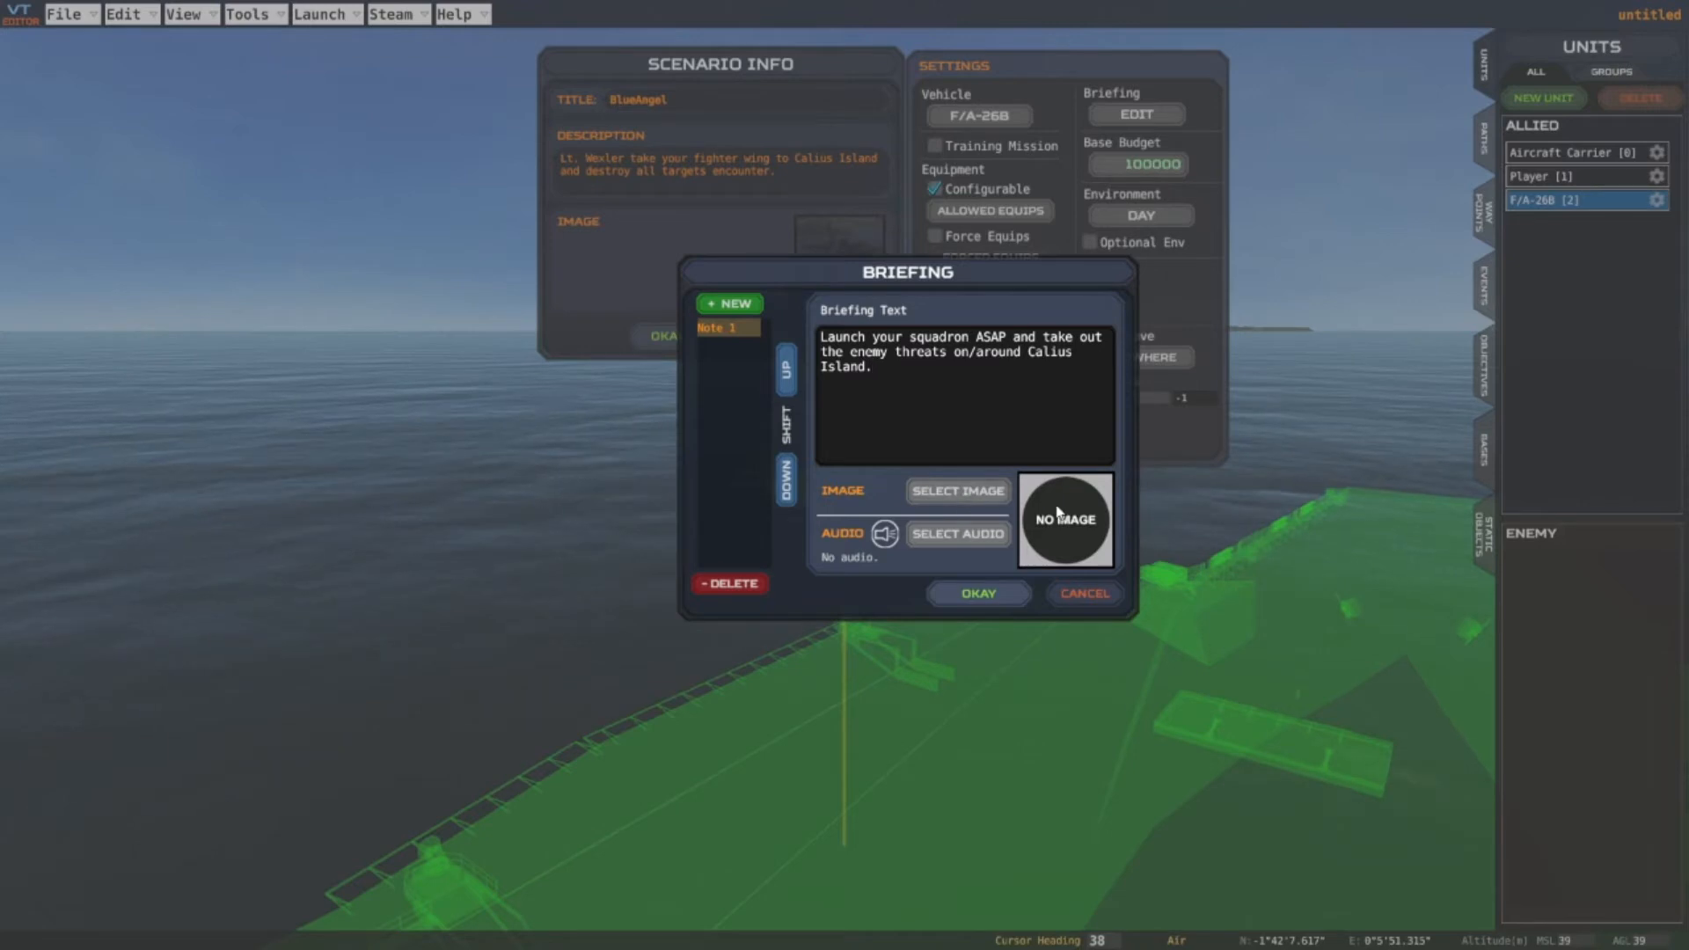
Set the briefing note's image to FSX0007.png from the example resources
click(976, 495)
scroll(760, 329, down, 3)
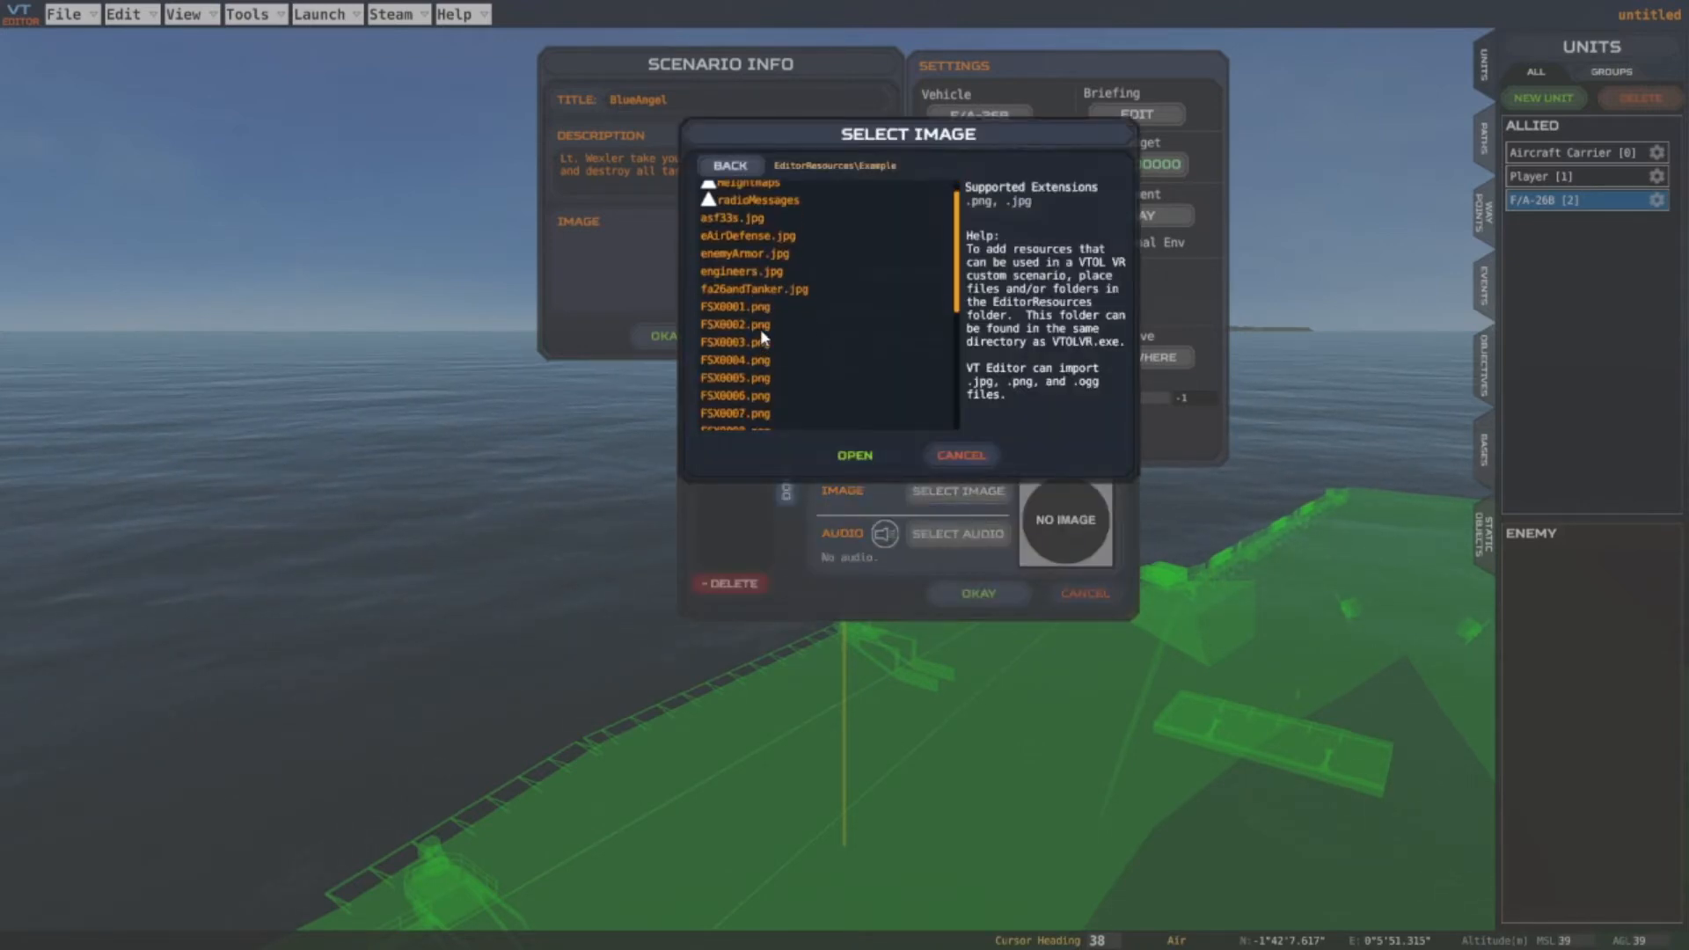
click(734, 402)
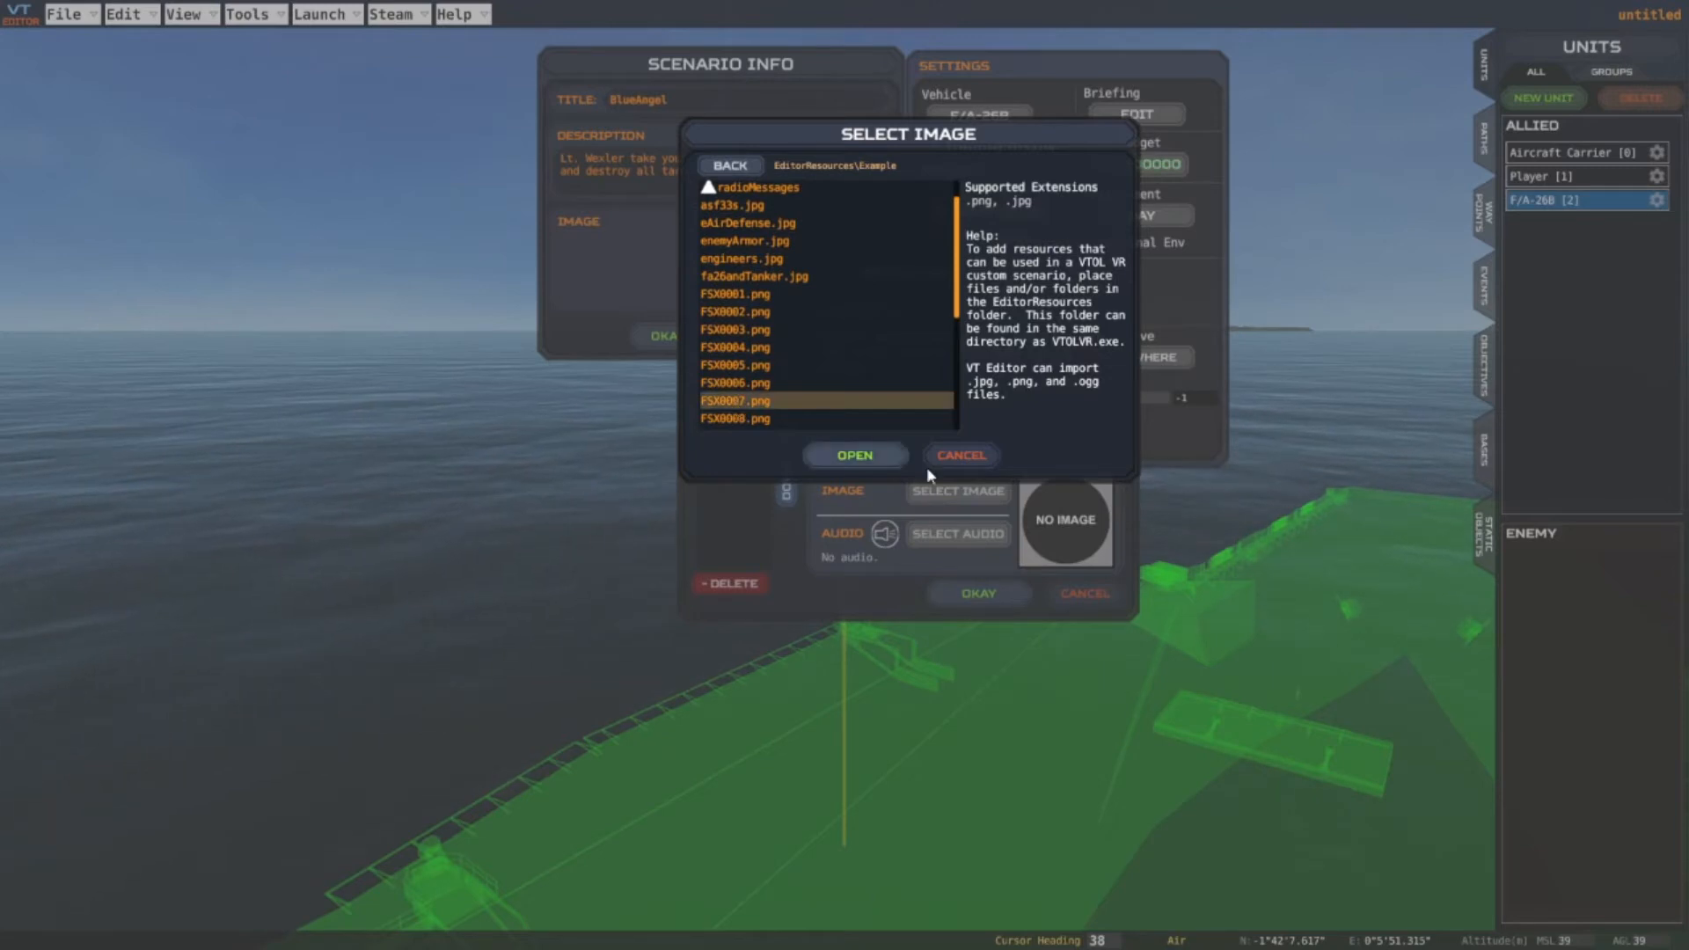
click(858, 457)
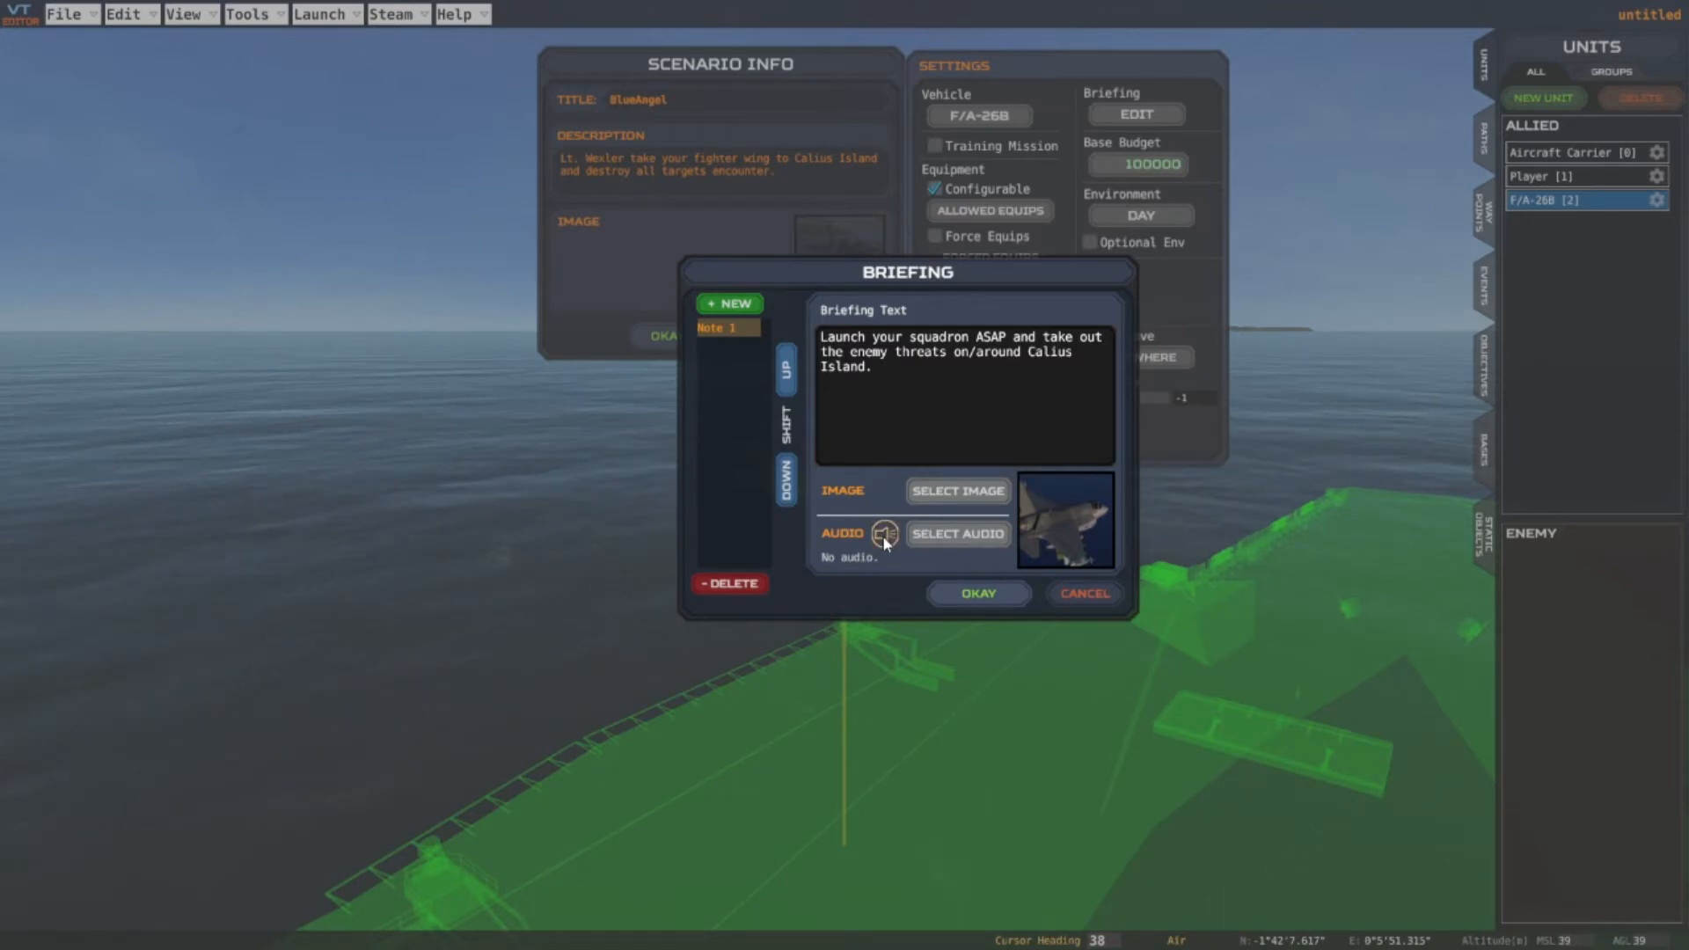
Check the briefing audio files without choosing one, and add a second briefing note and delete it again
click(949, 532)
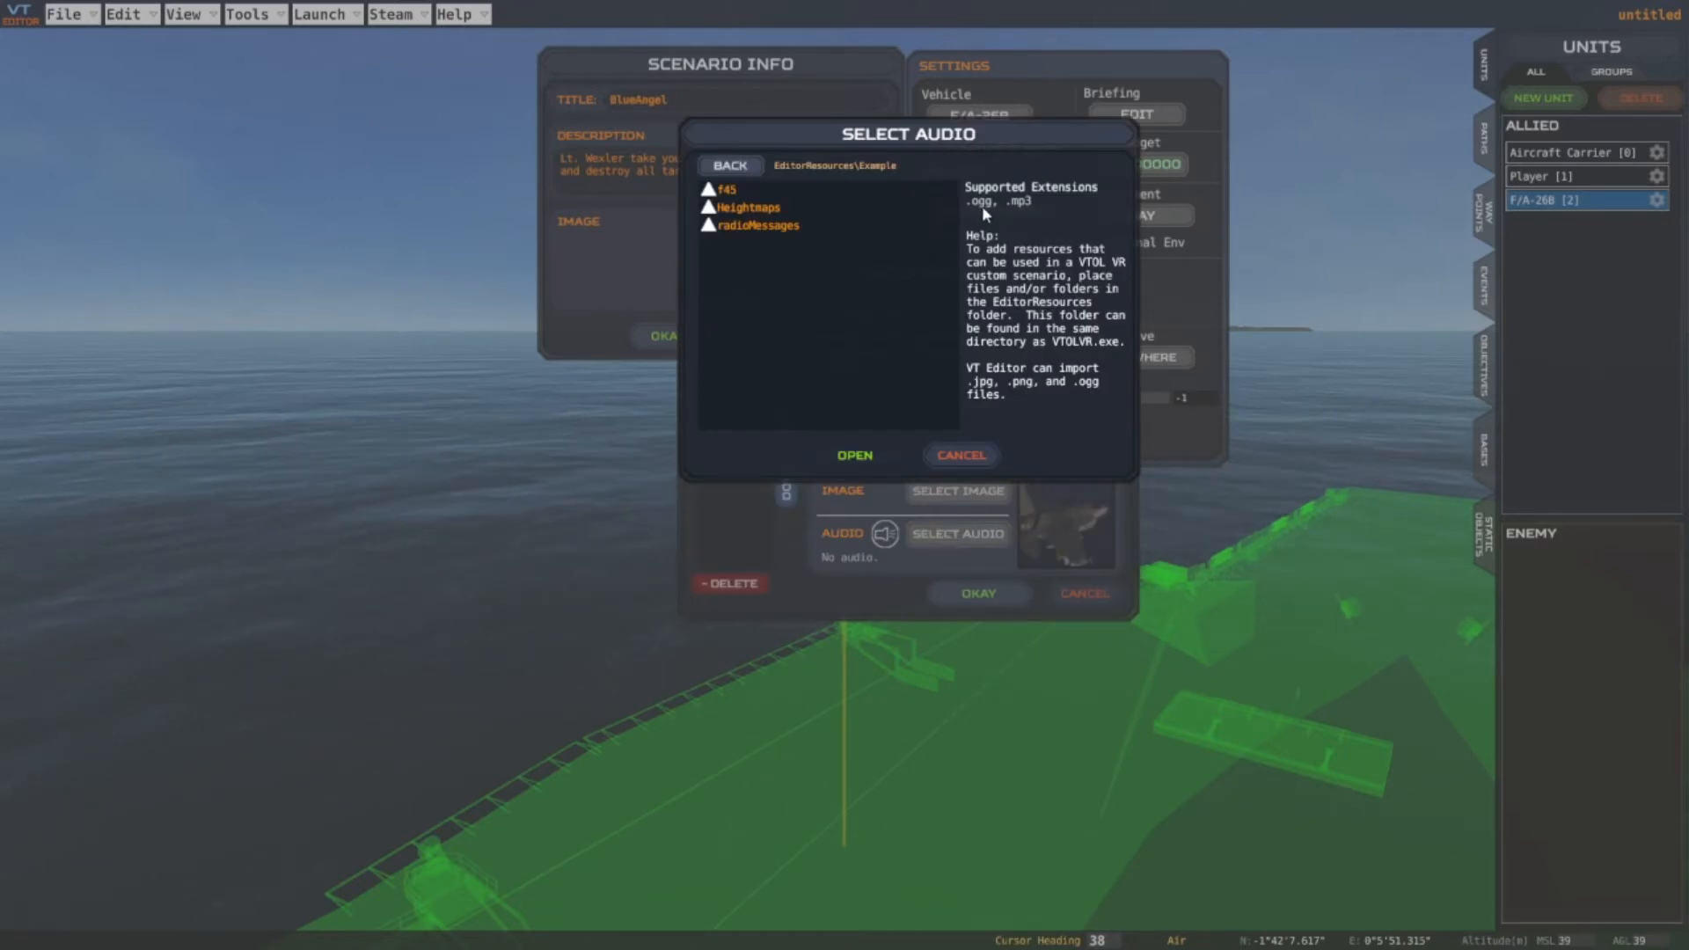
click(963, 455)
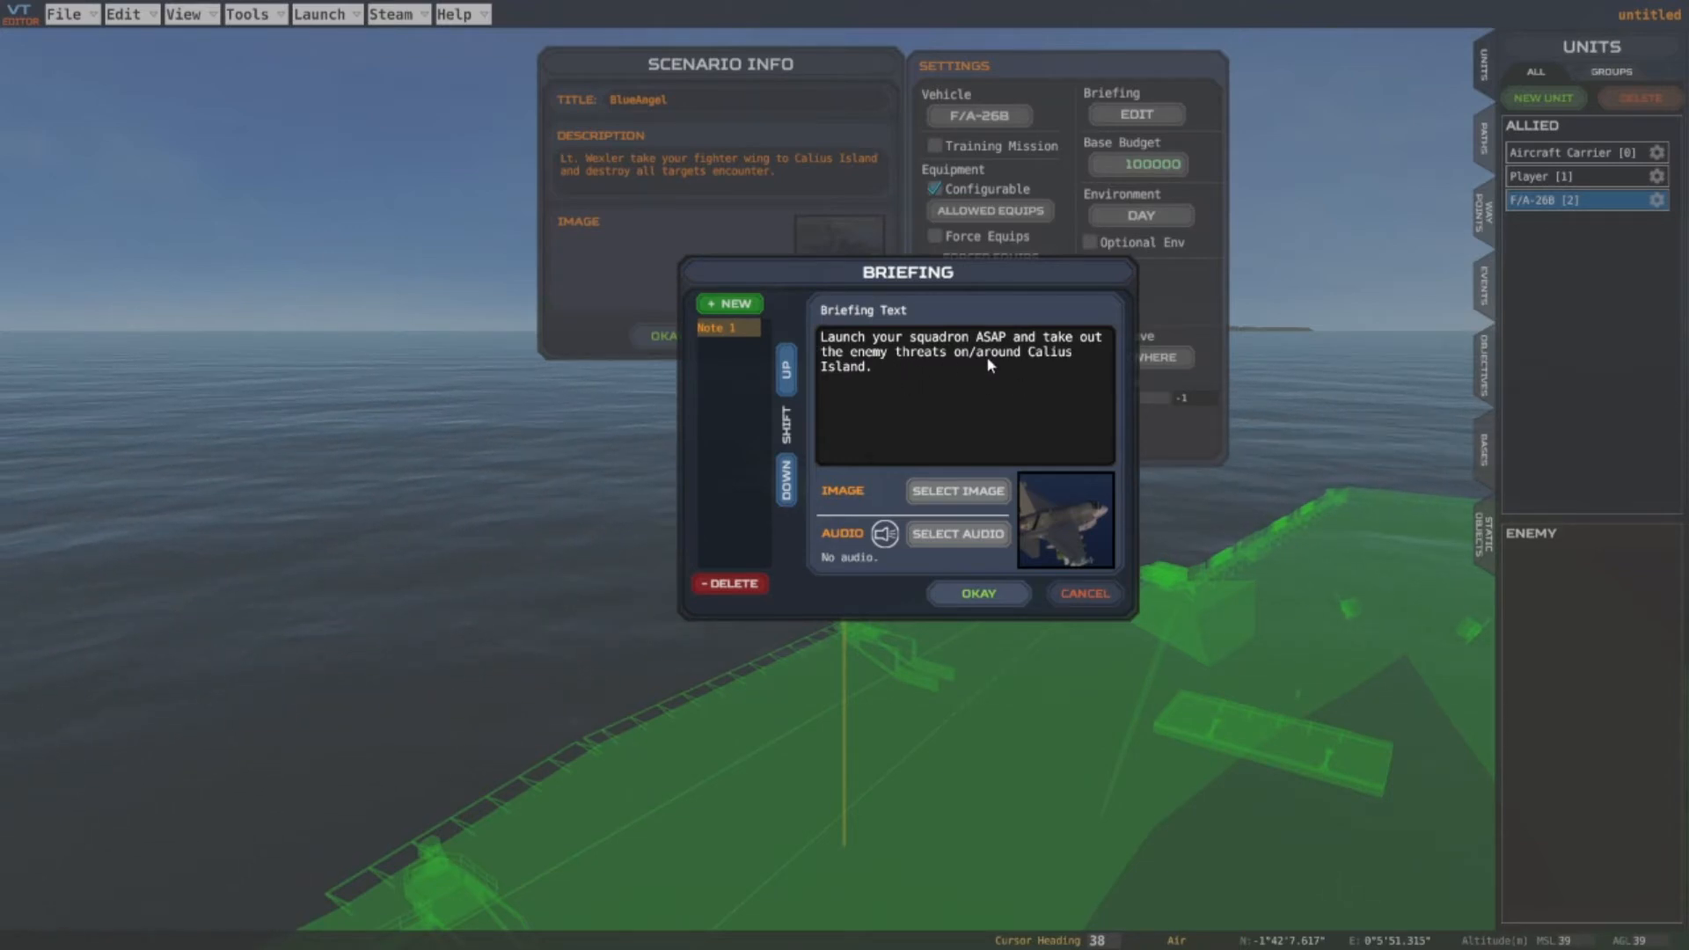
click(731, 305)
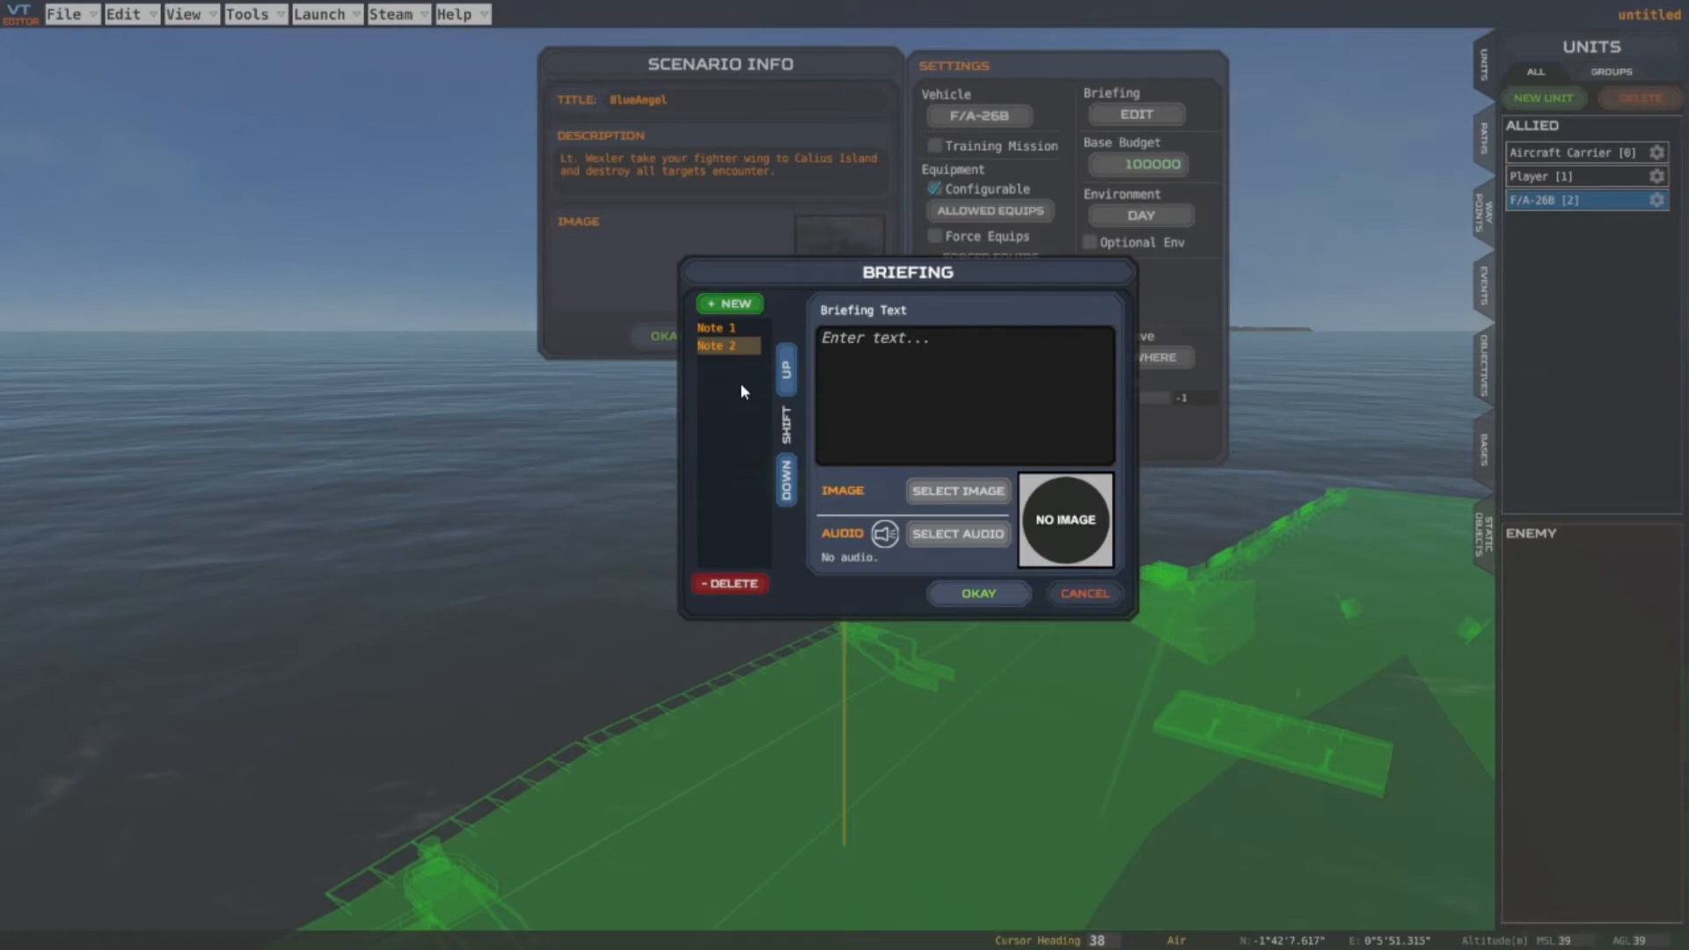
click(733, 583)
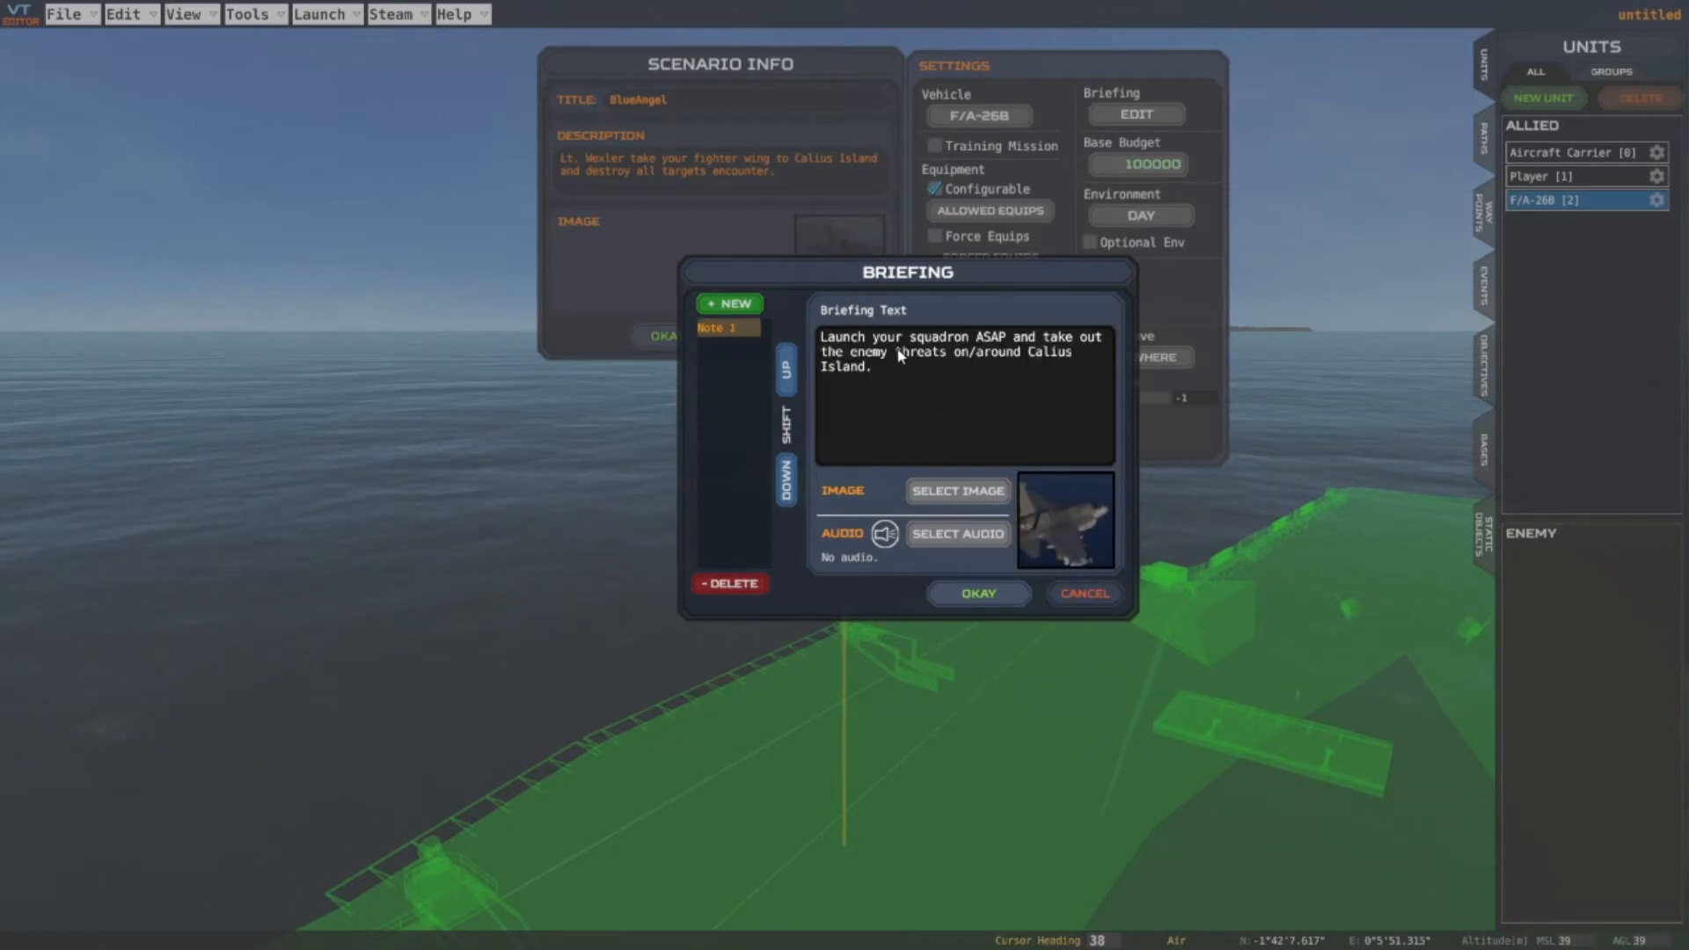
Accept the briefing and enable the optional environment setting, keeping the mission environment as day
click(979, 593)
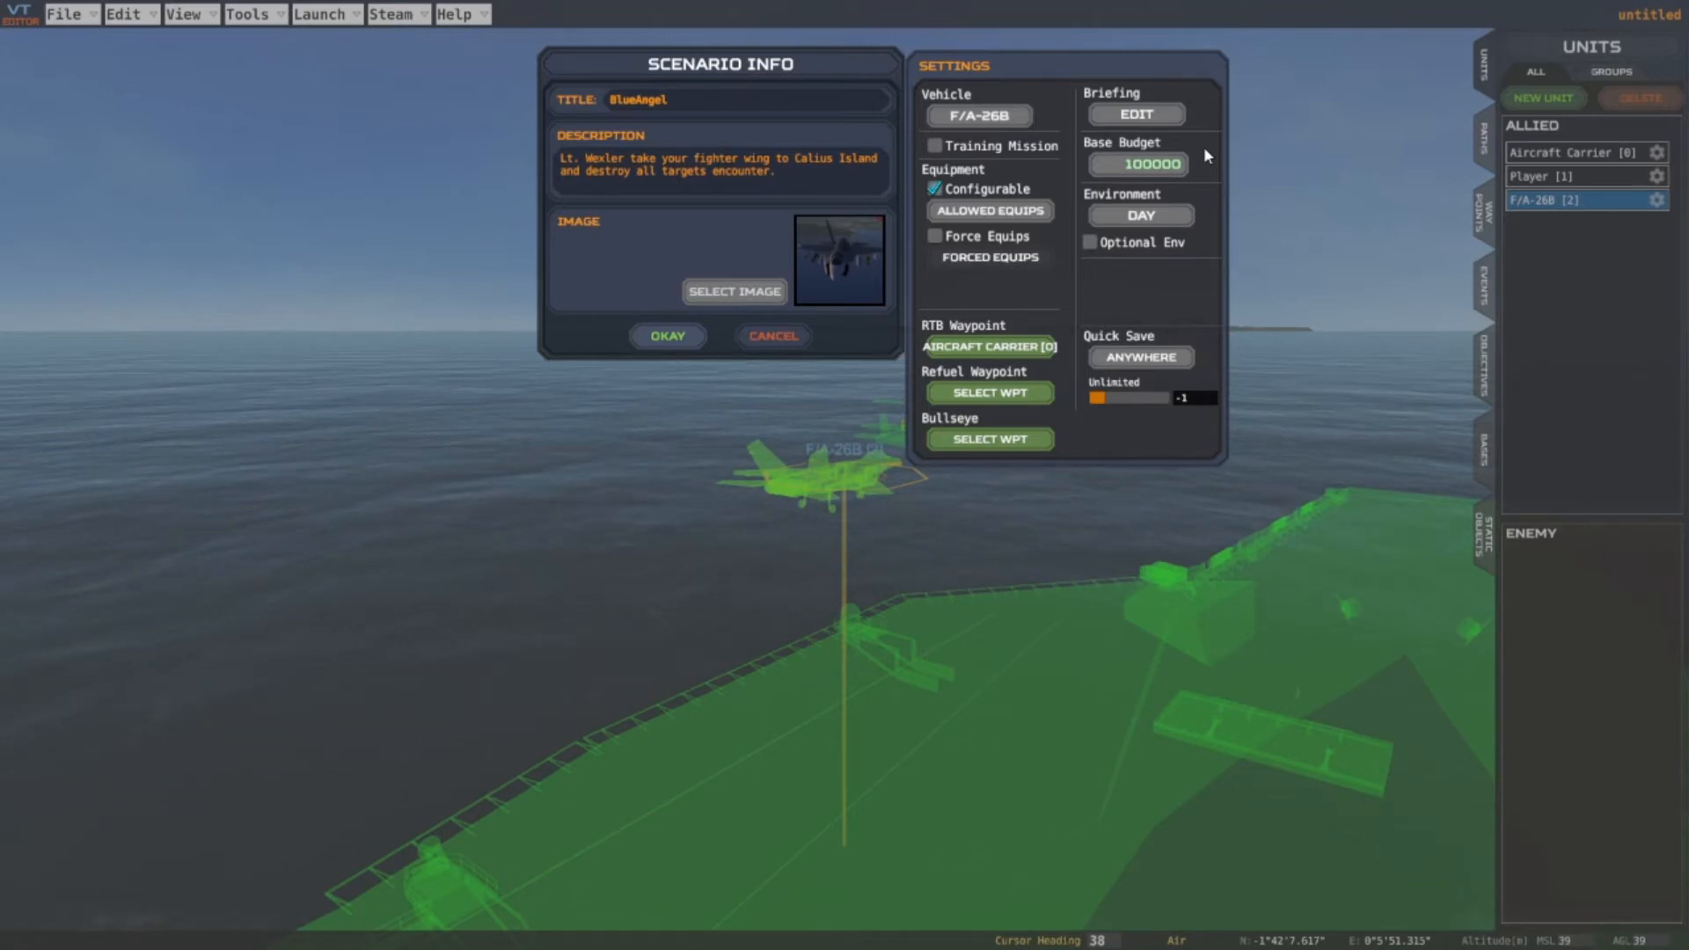
click(1142, 220)
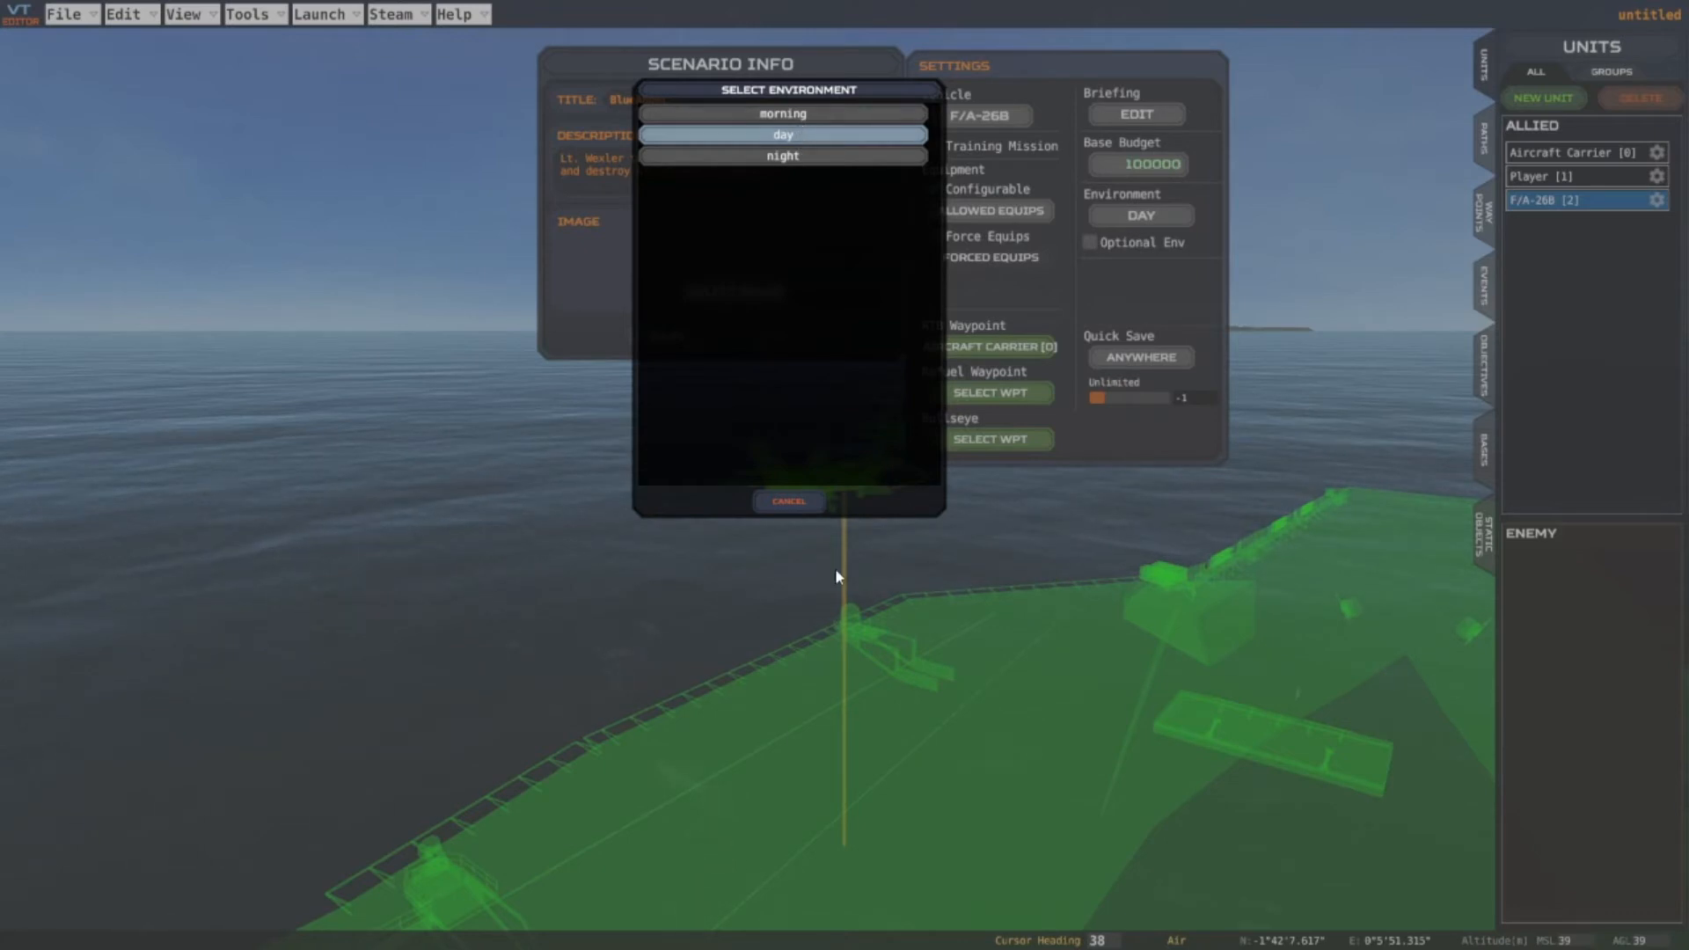
click(789, 500)
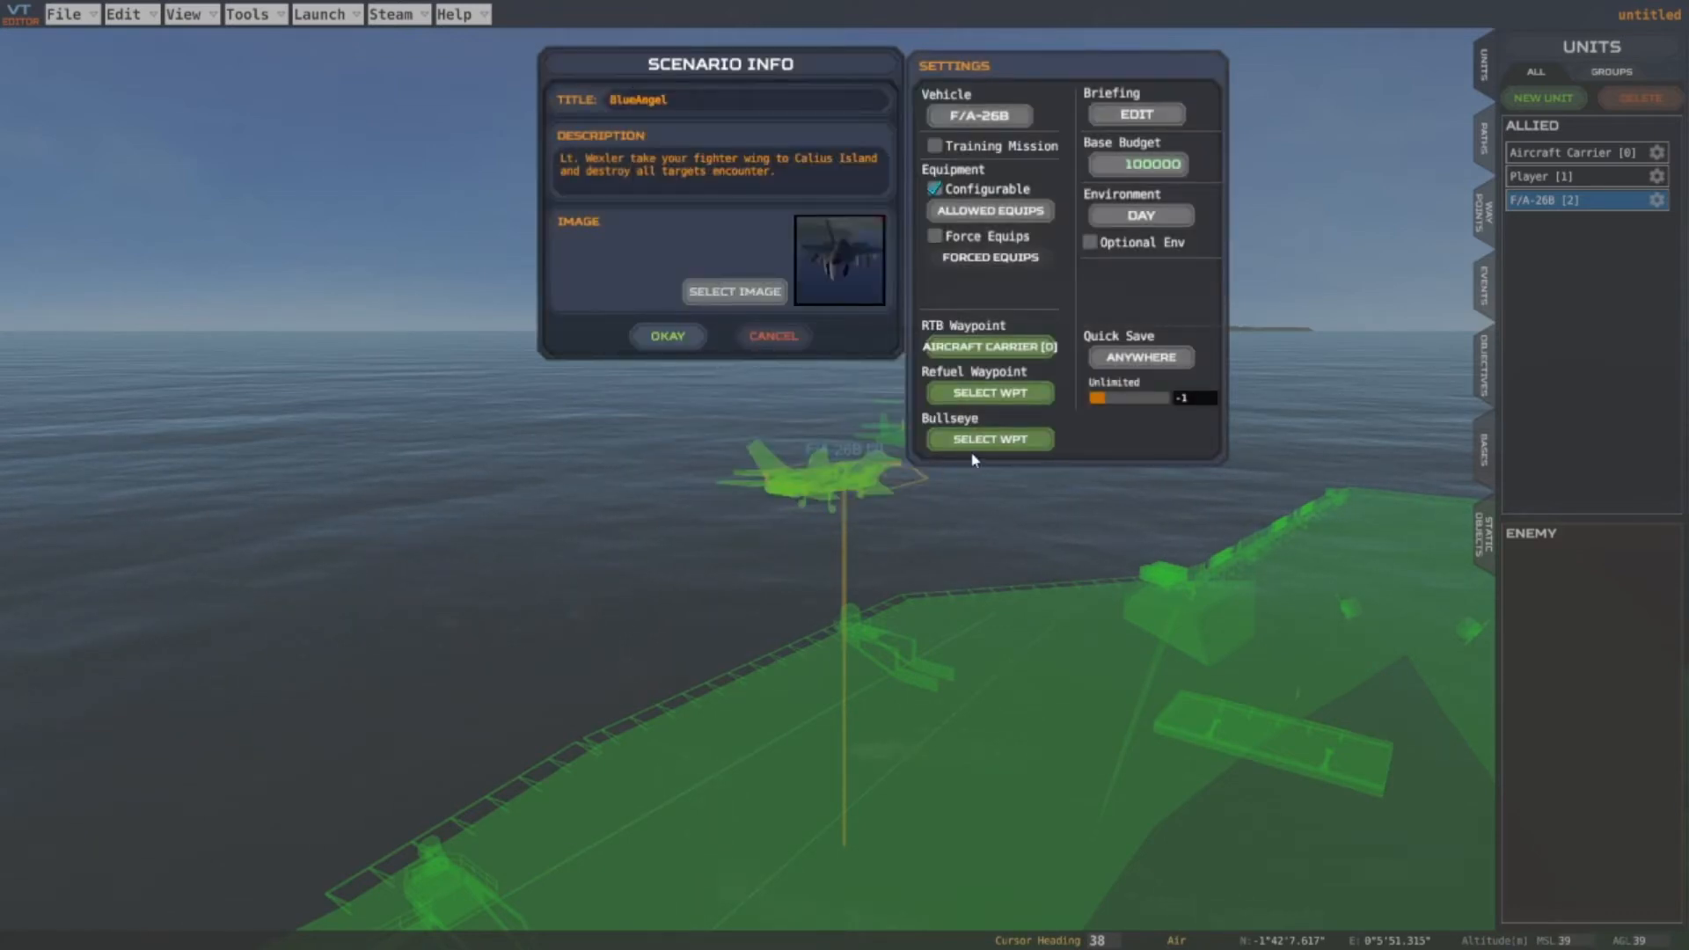
mouse_move(1090, 246)
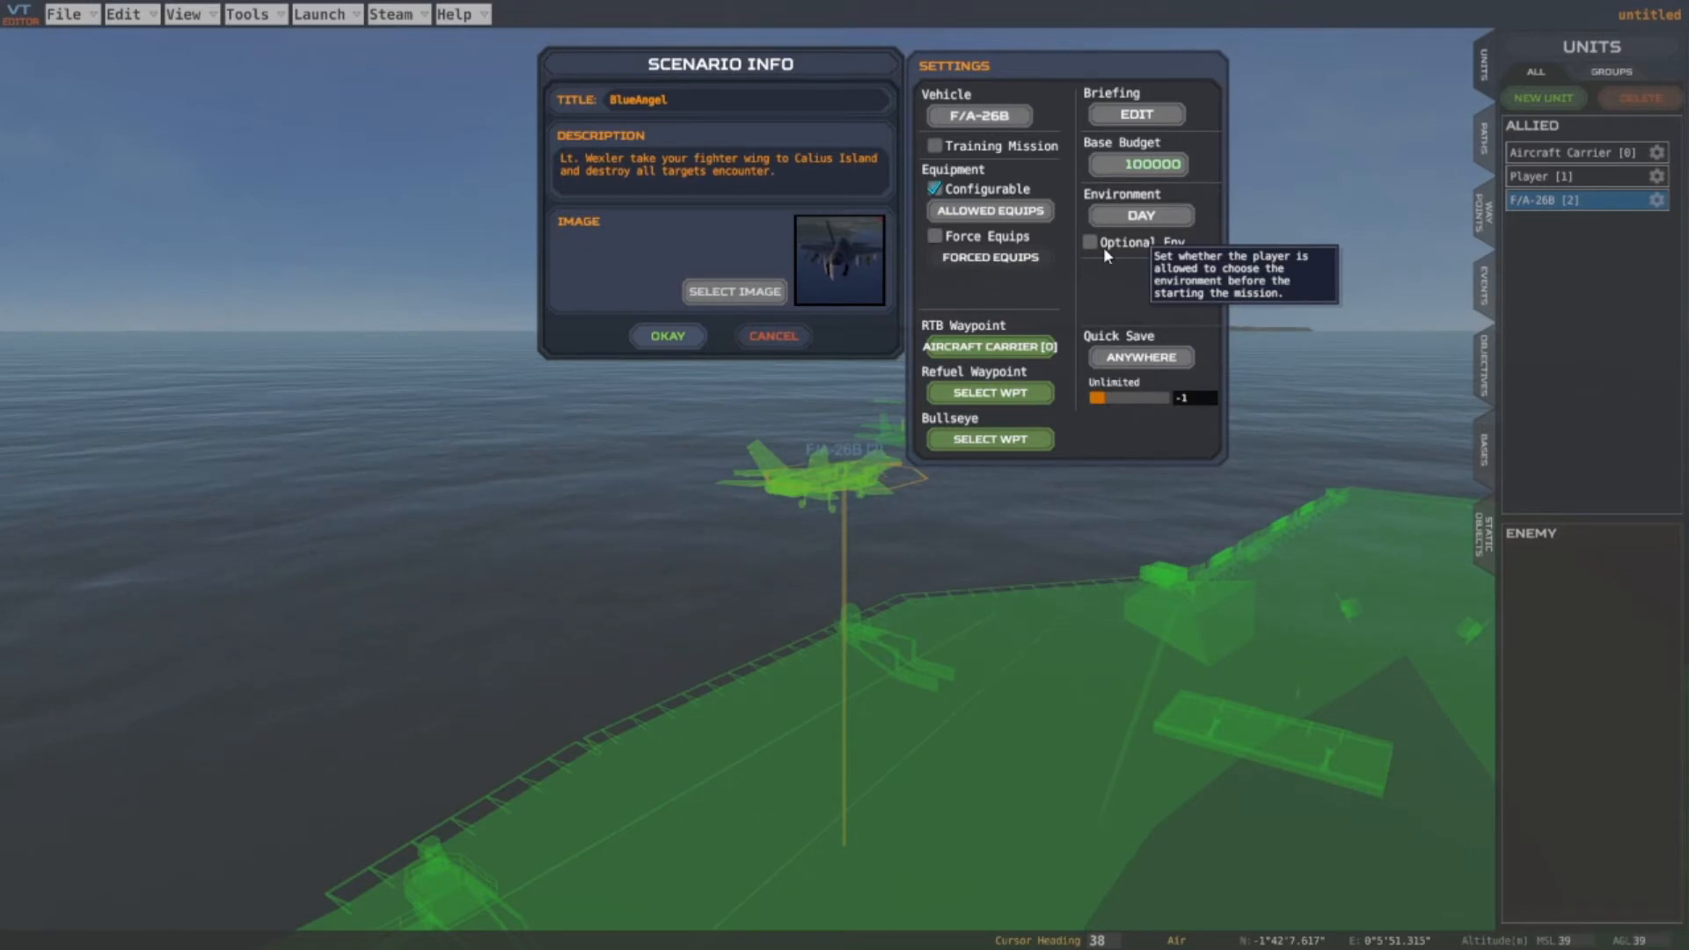
click(1090, 245)
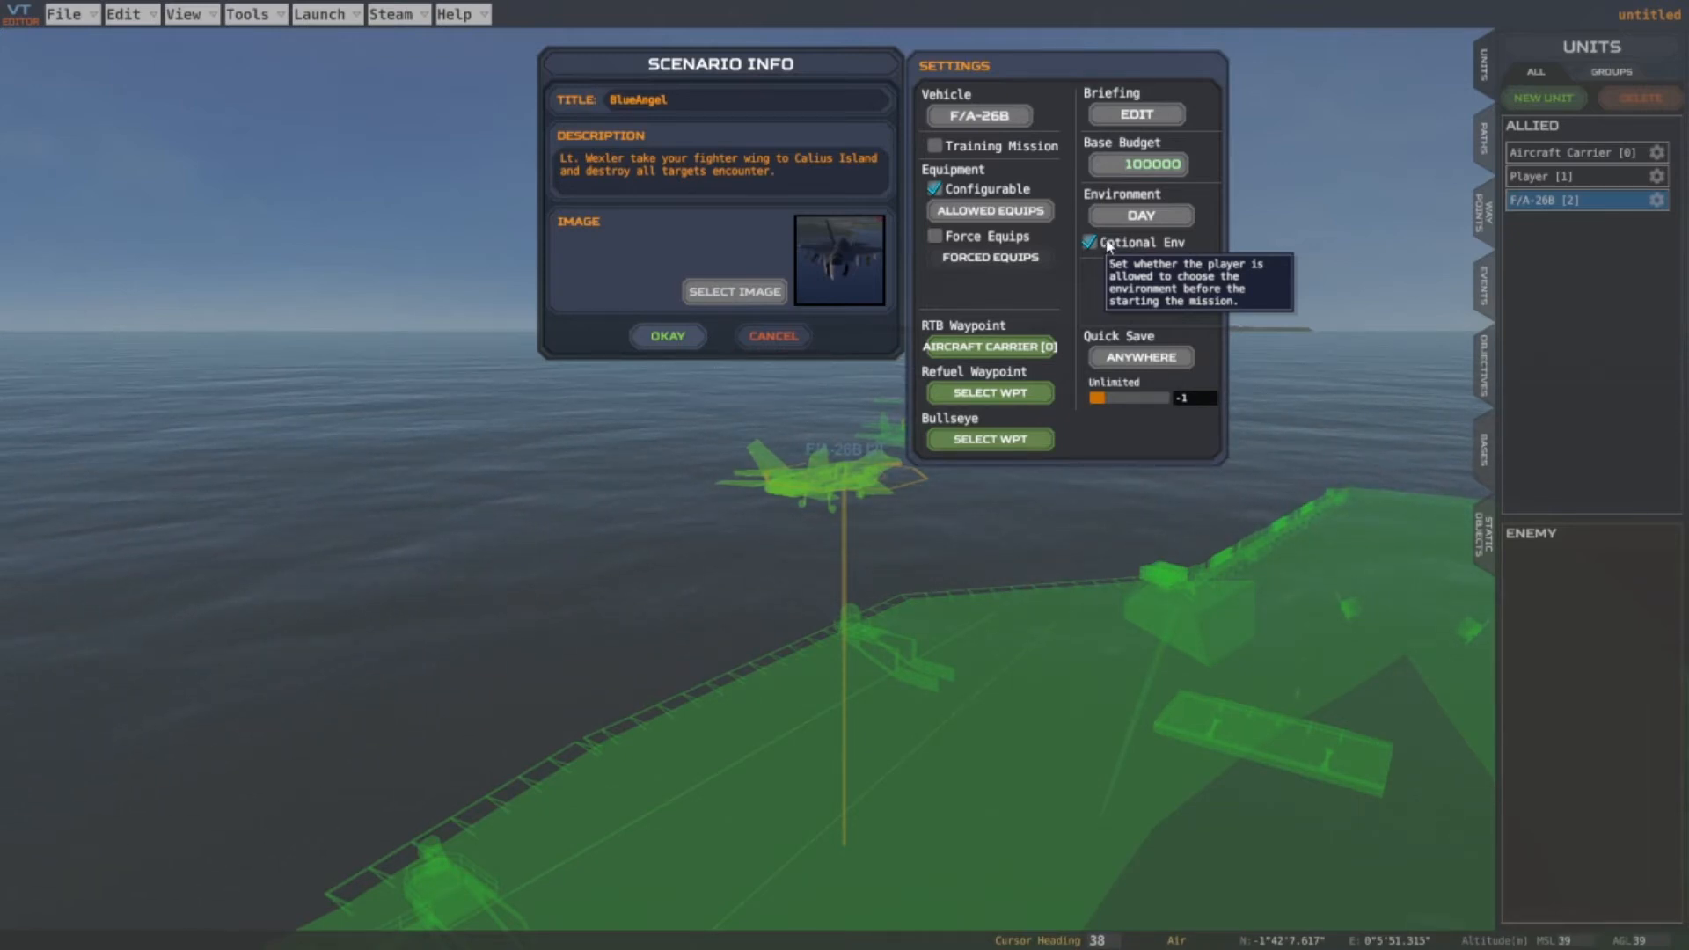
click(1092, 243)
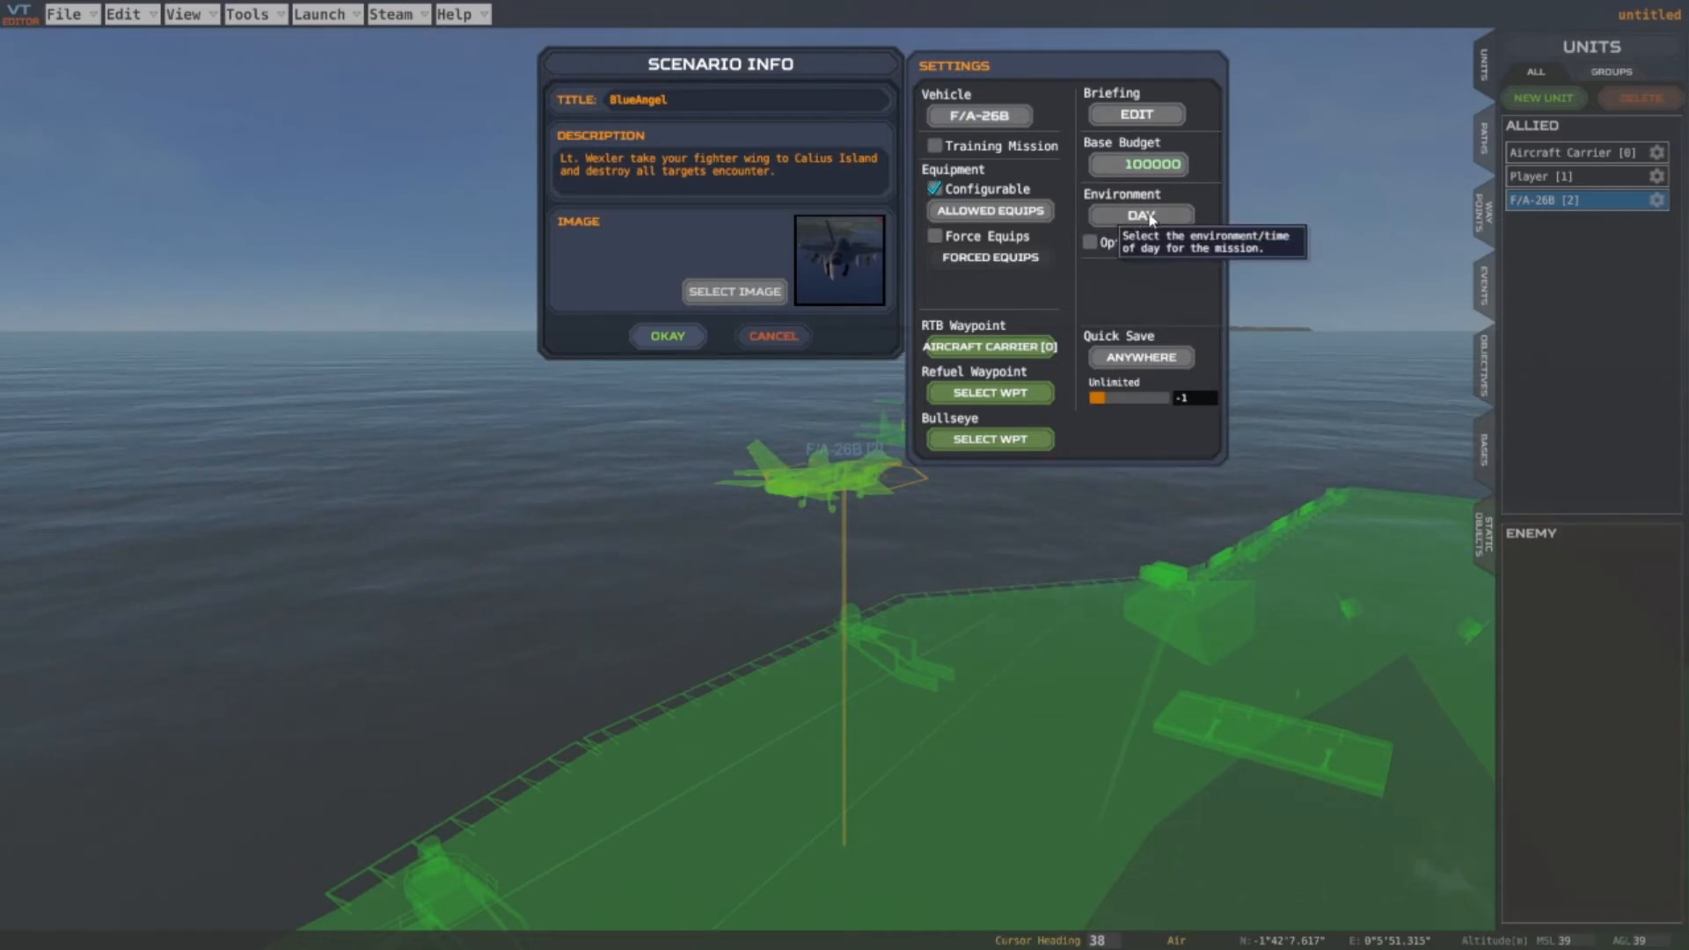
click(1089, 244)
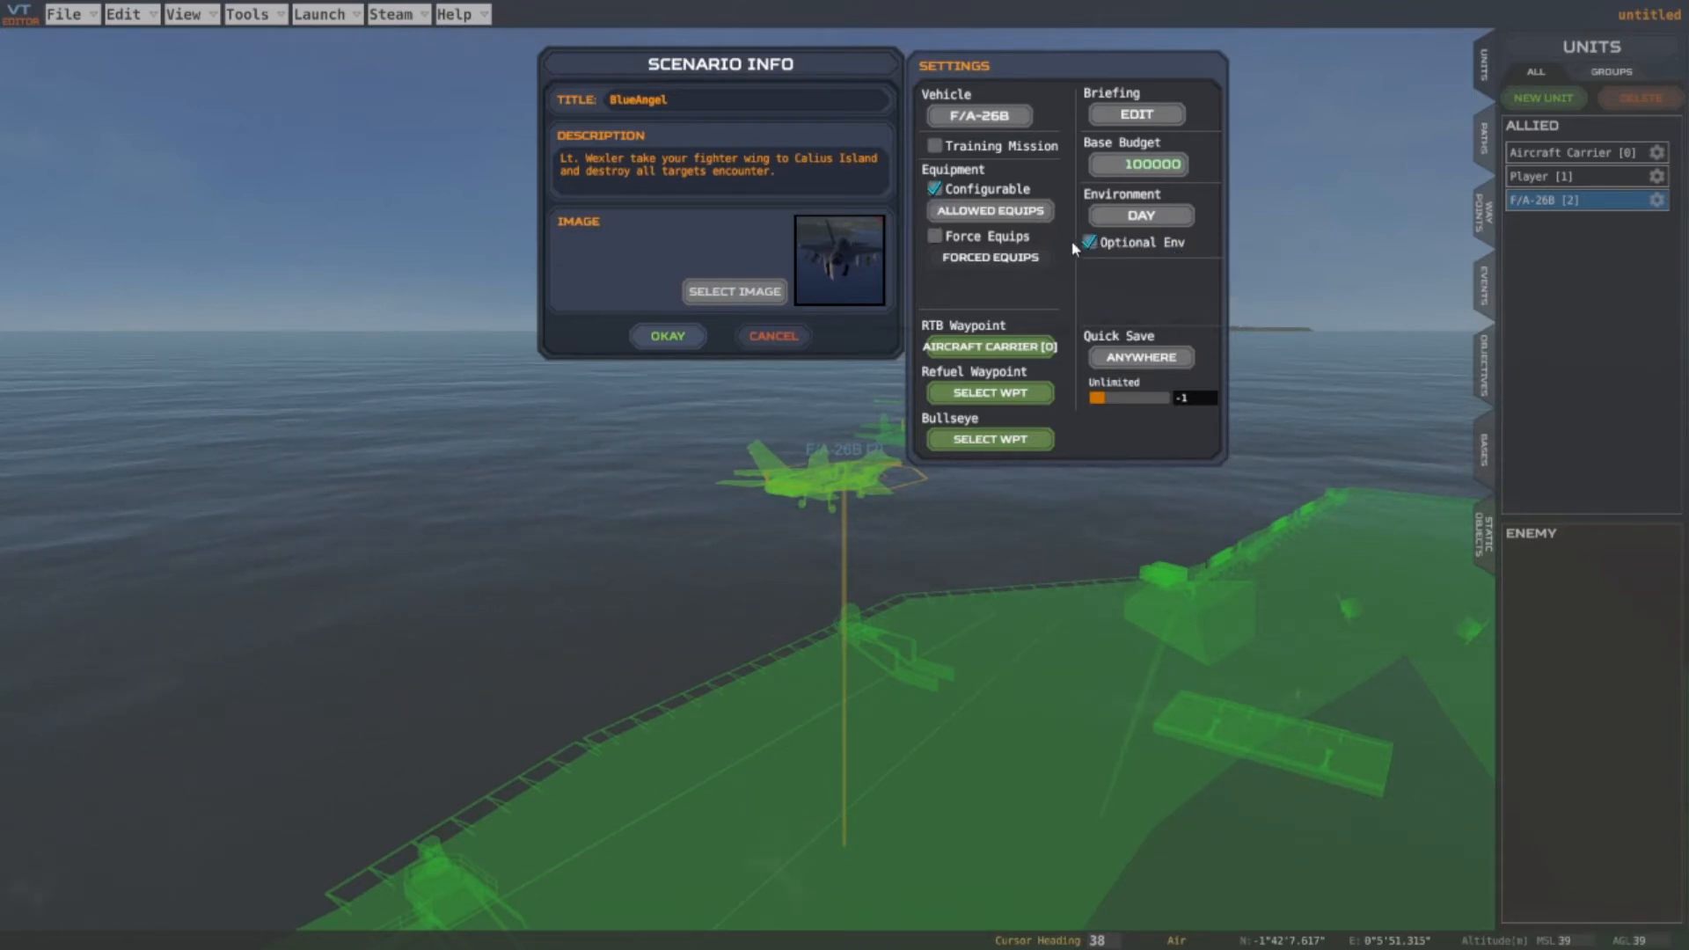
Review the quick save options, keep them at Anywhere and unlimited, and confirm the scenario info
click(1129, 362)
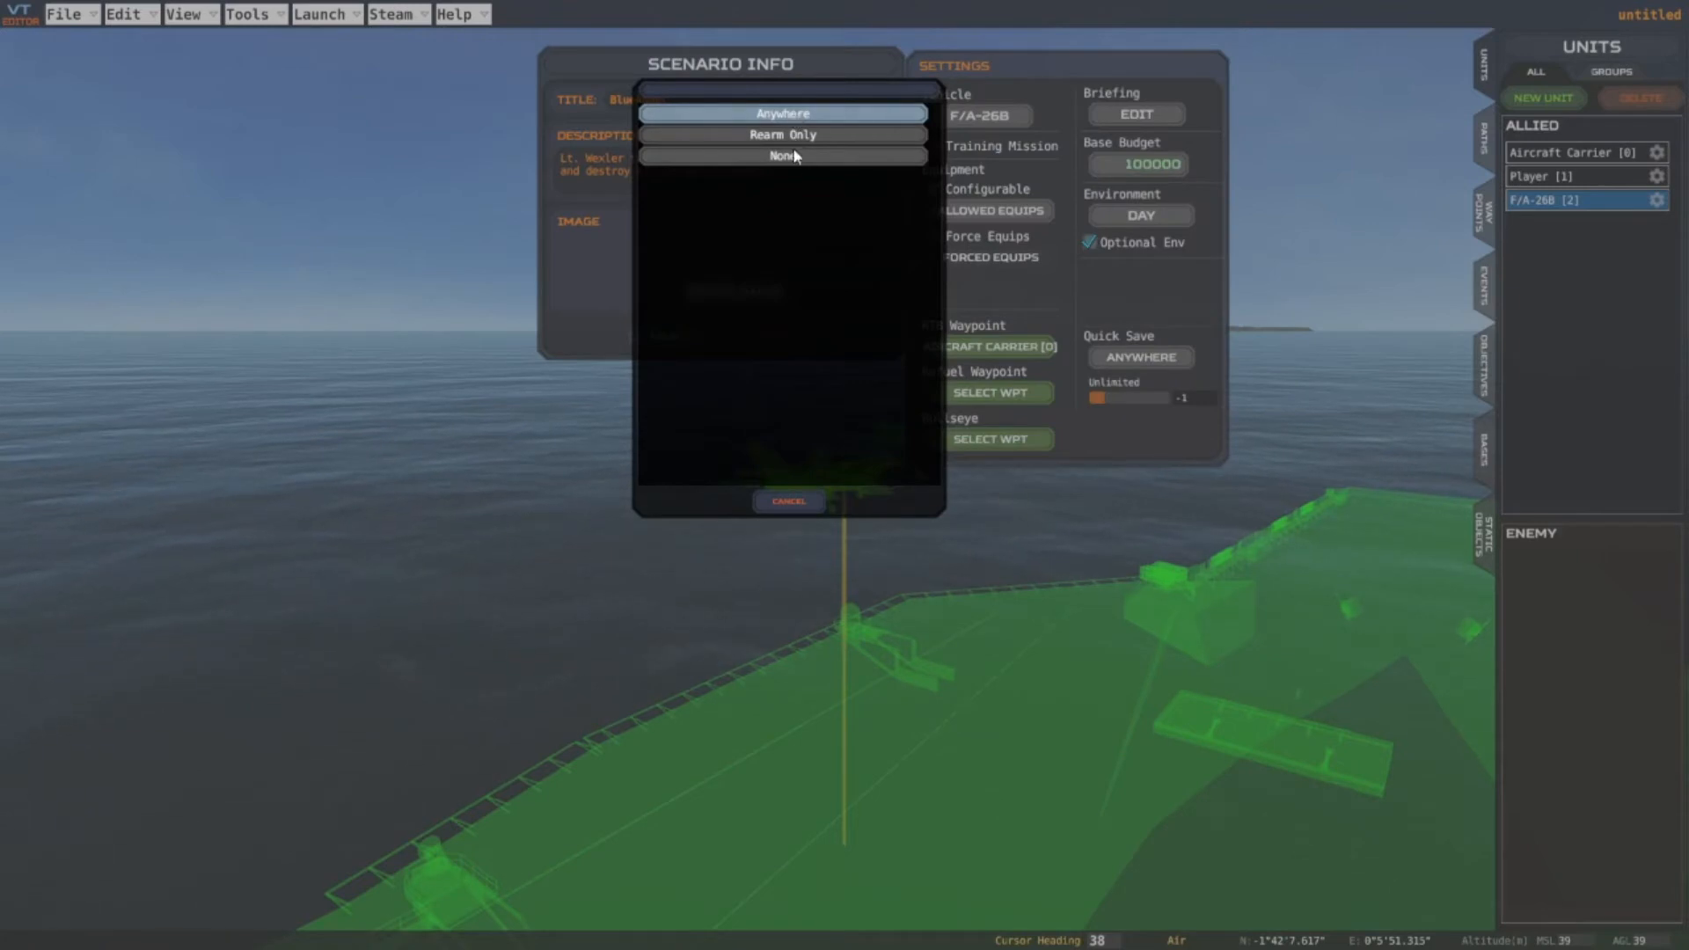
click(791, 503)
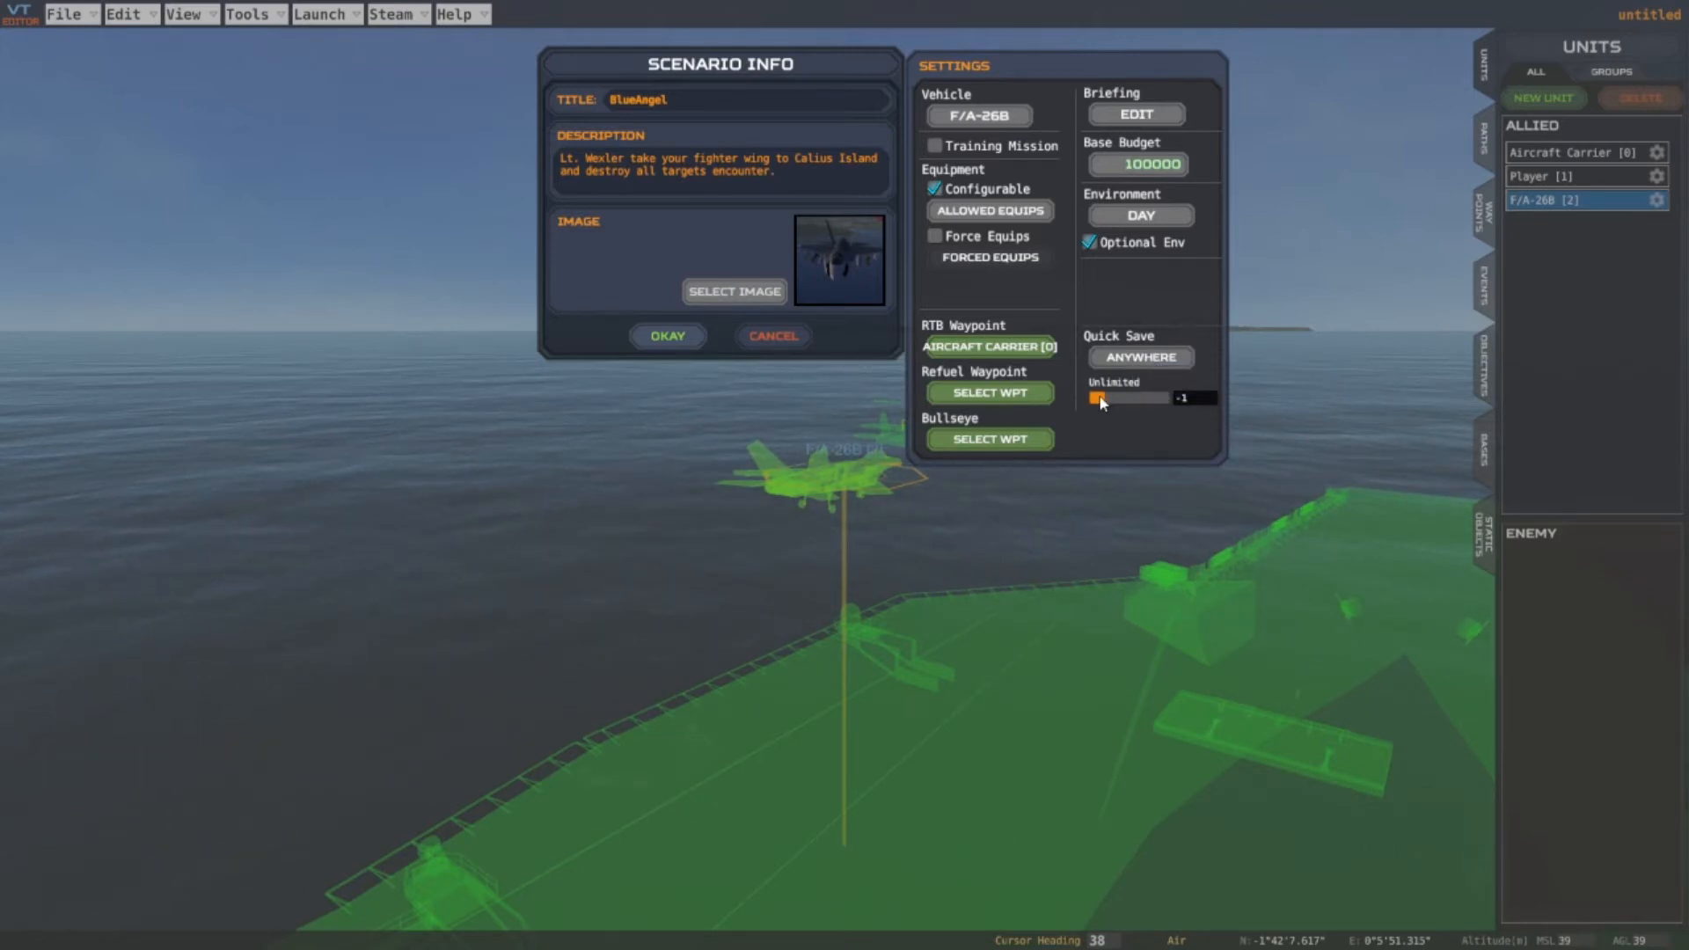
mouse_move(1101, 400)
mouse_down()
mouse_move(1136, 403)
mouse_move(1080, 403)
mouse_up()
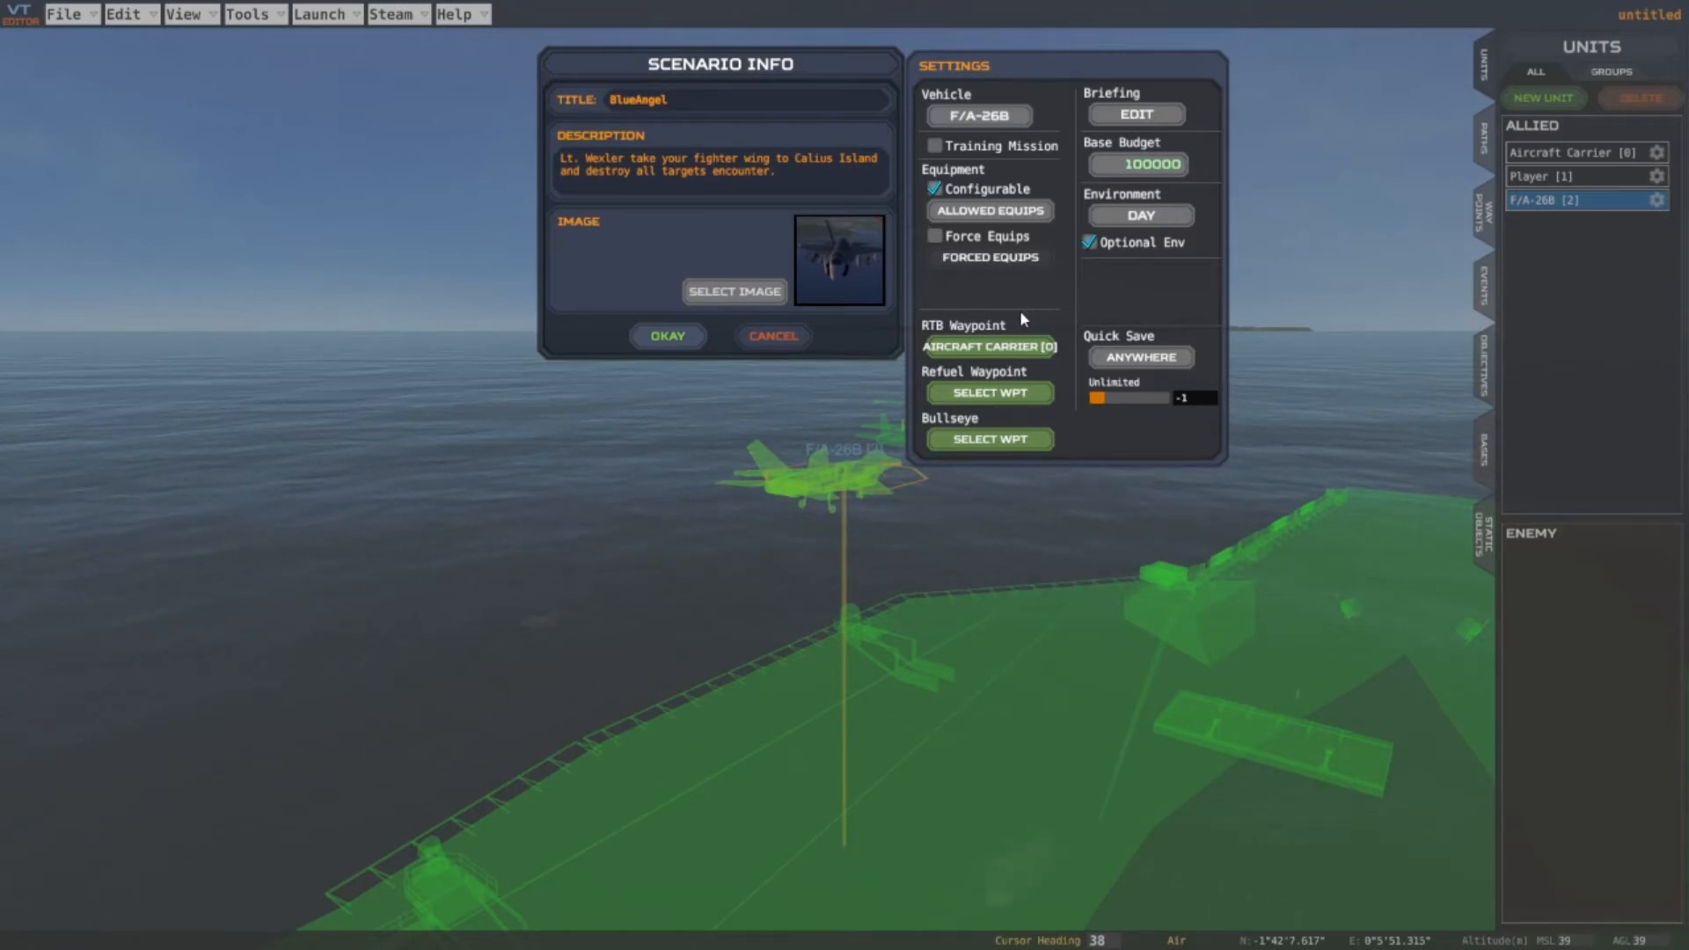
click(667, 336)
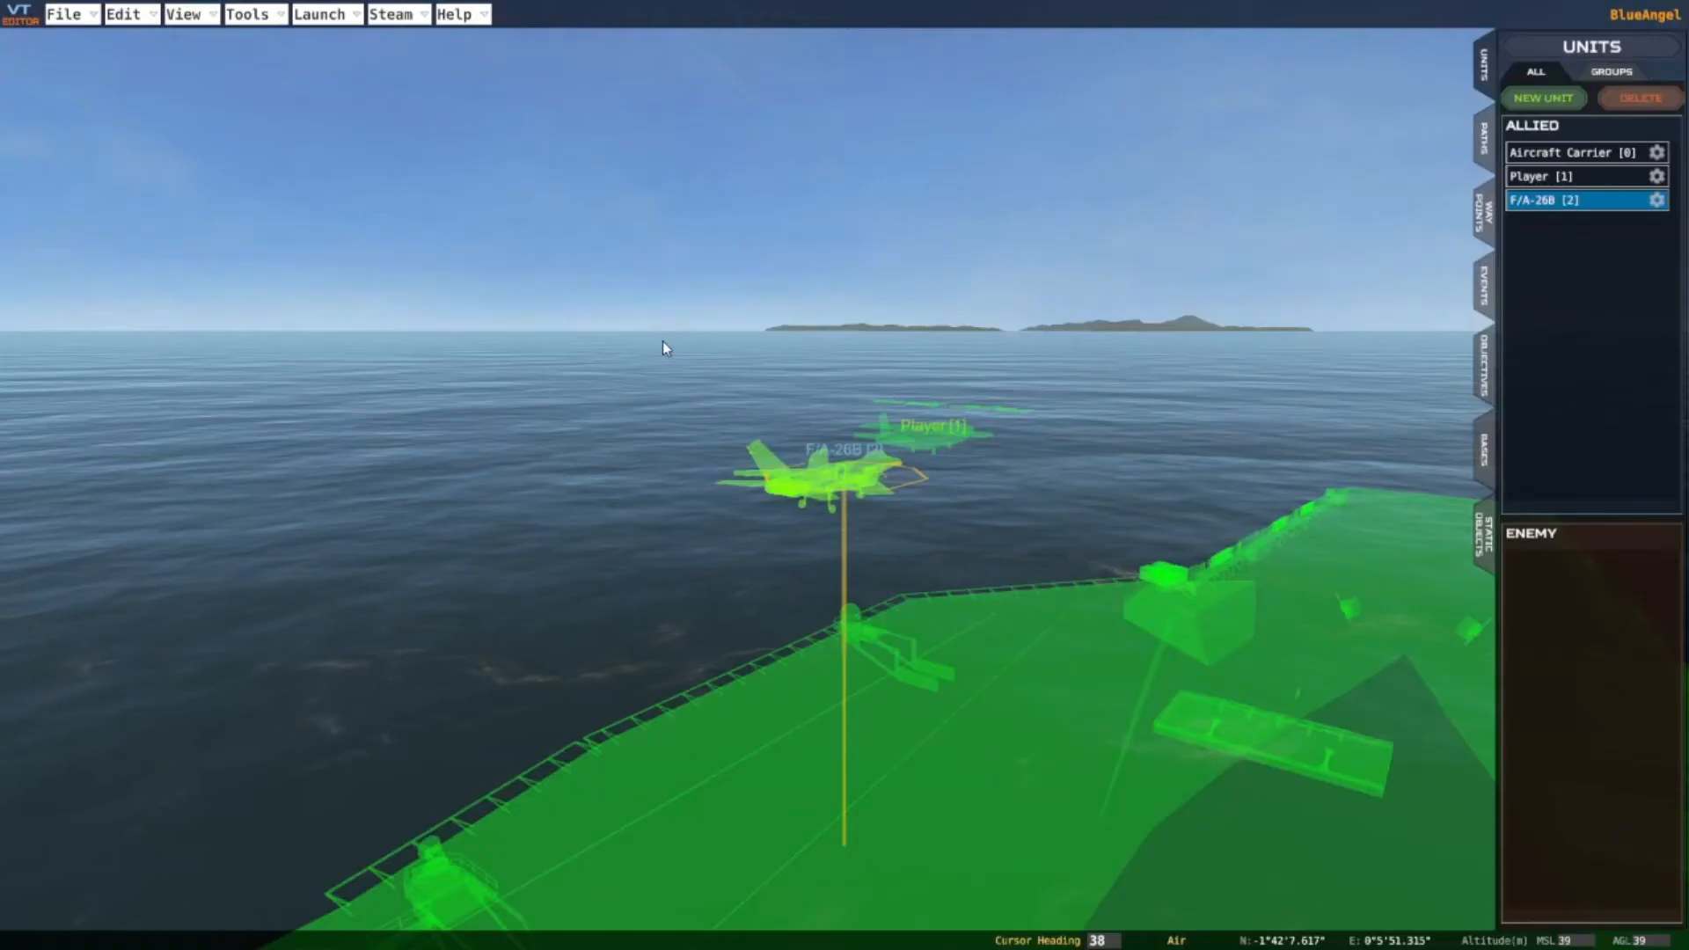
Save the scenario as a new file named BlueAngle, and save it once more
click(92, 24)
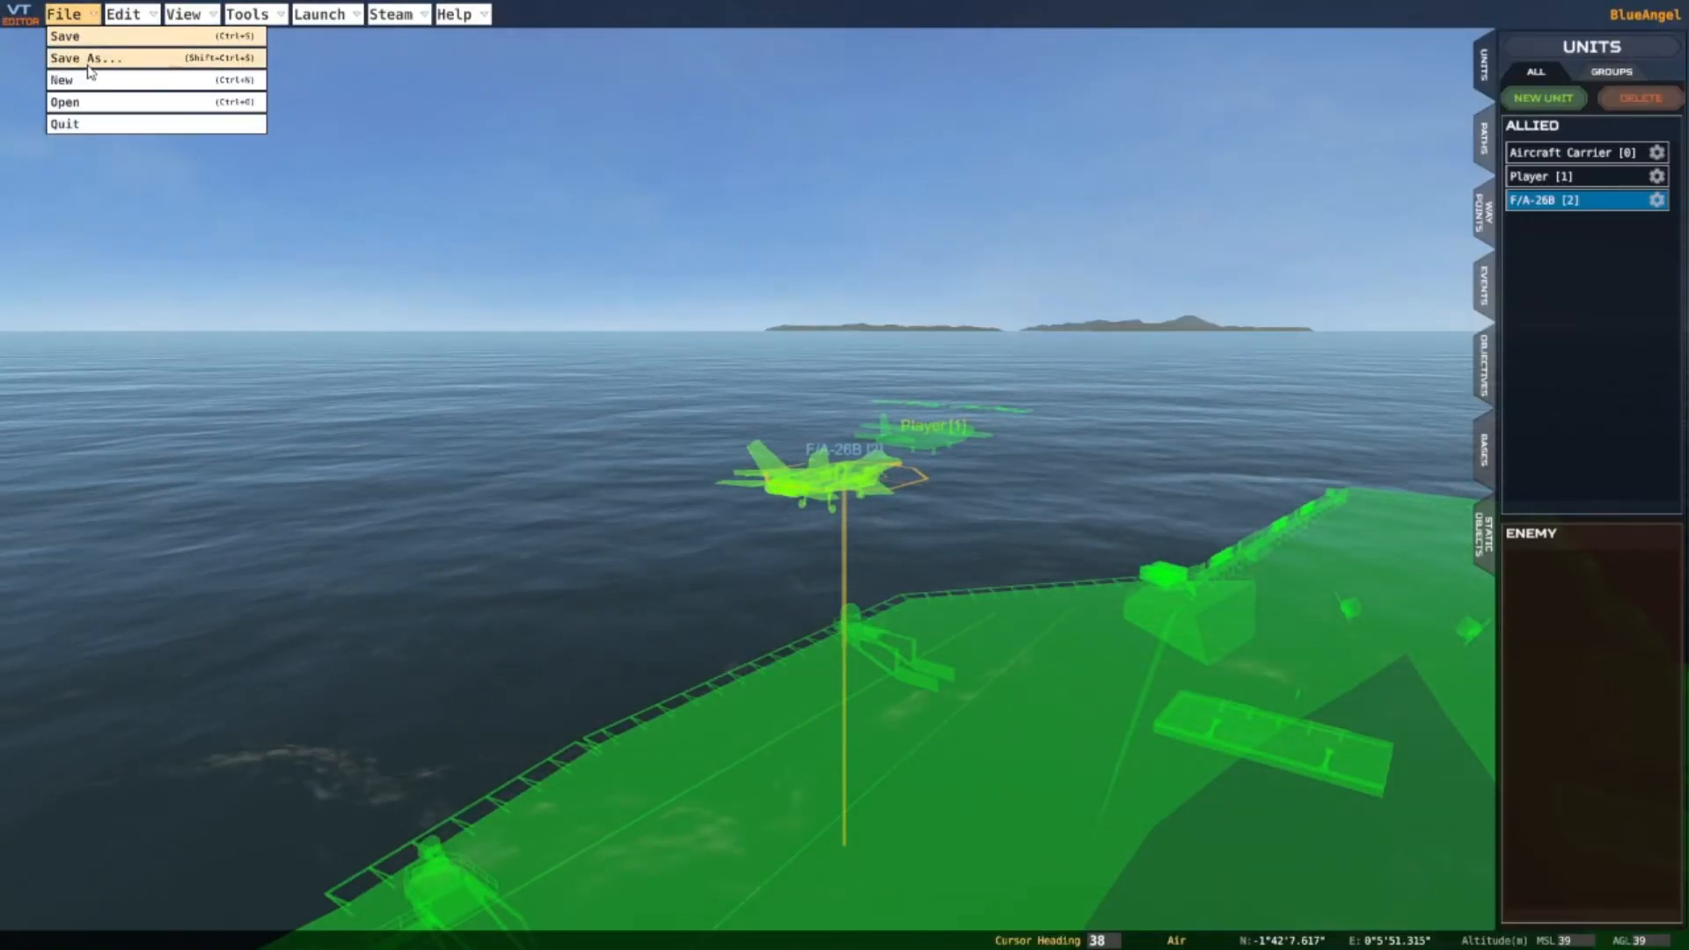
click(87, 58)
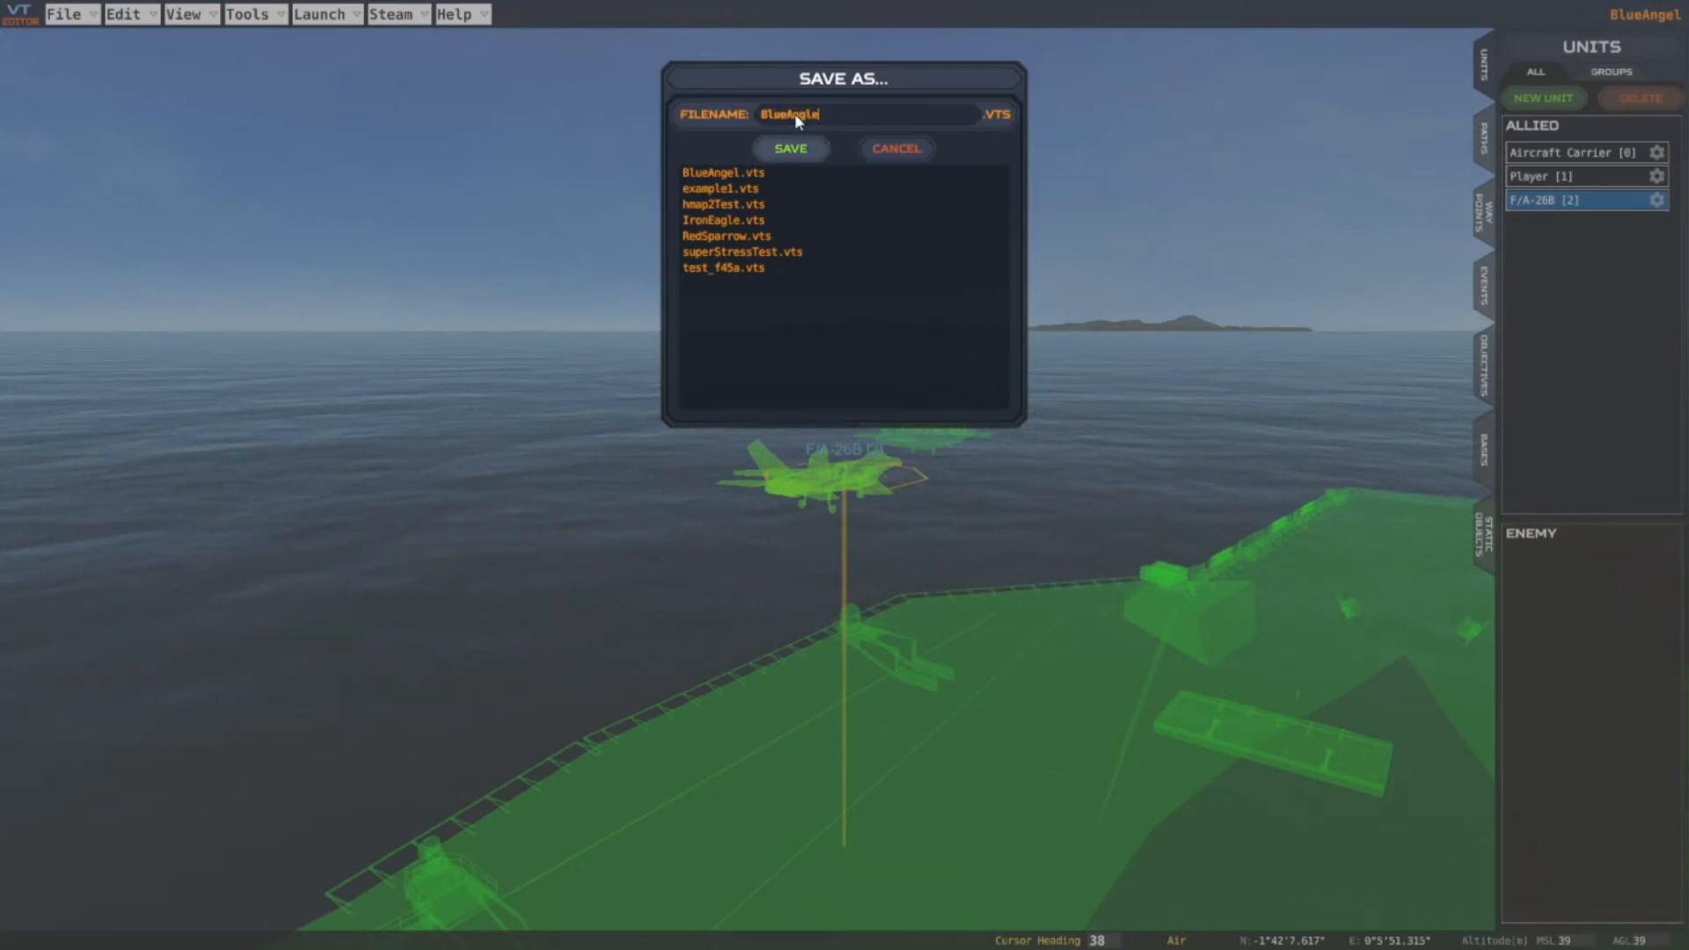
click(791, 148)
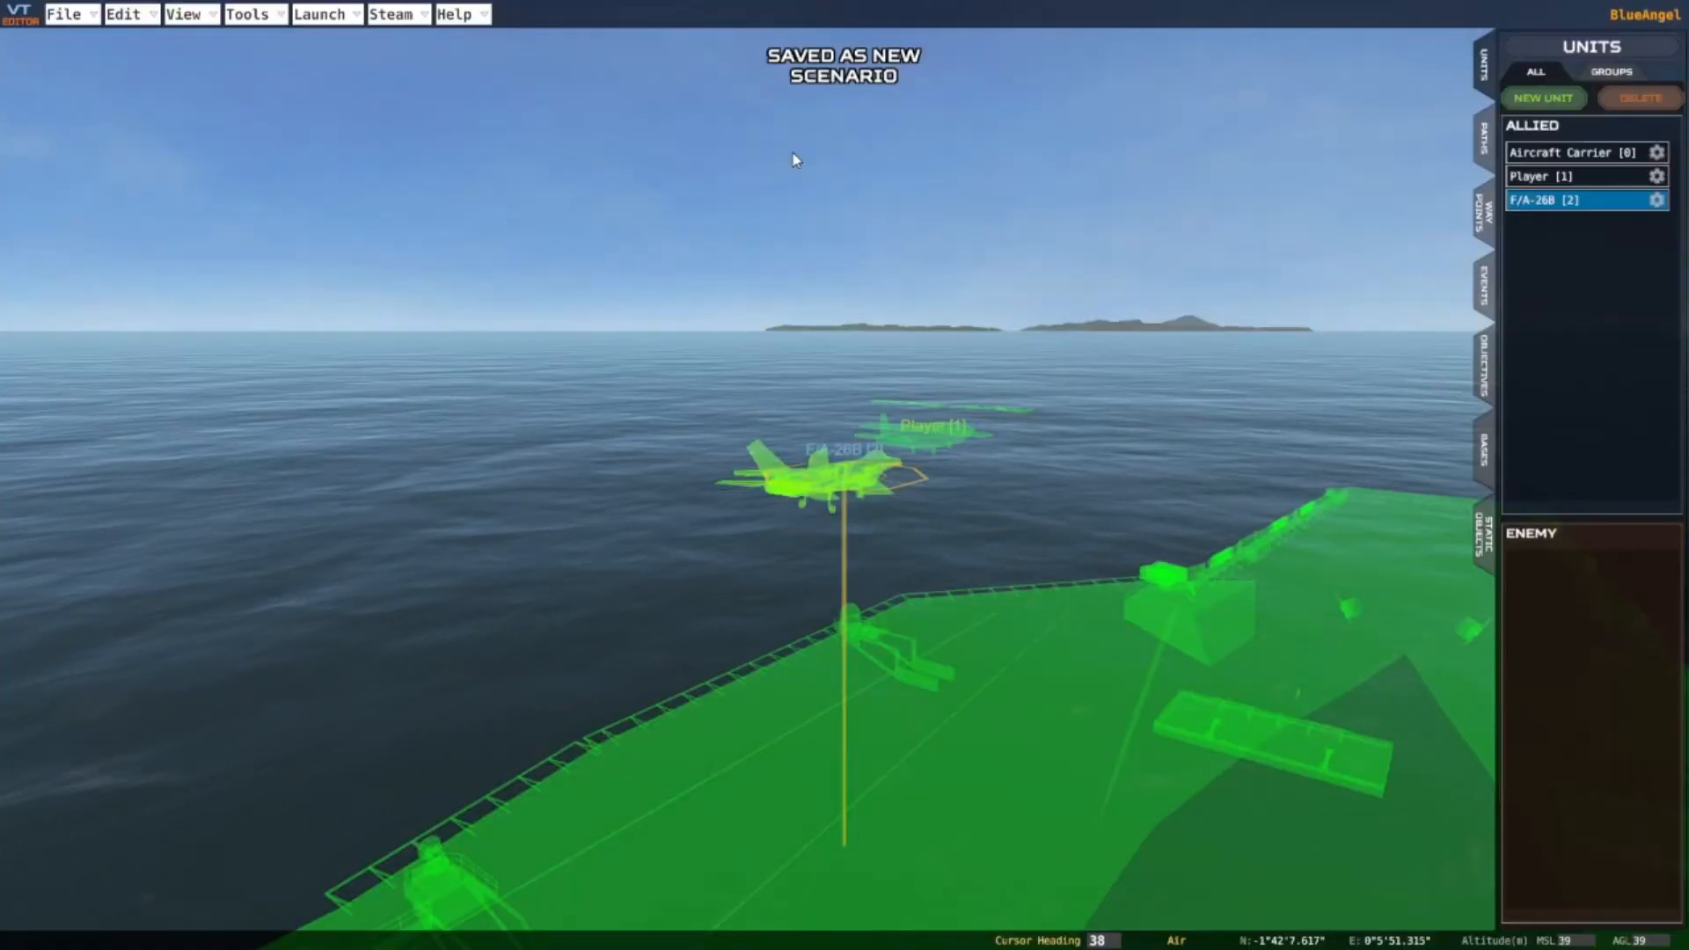
click(66, 13)
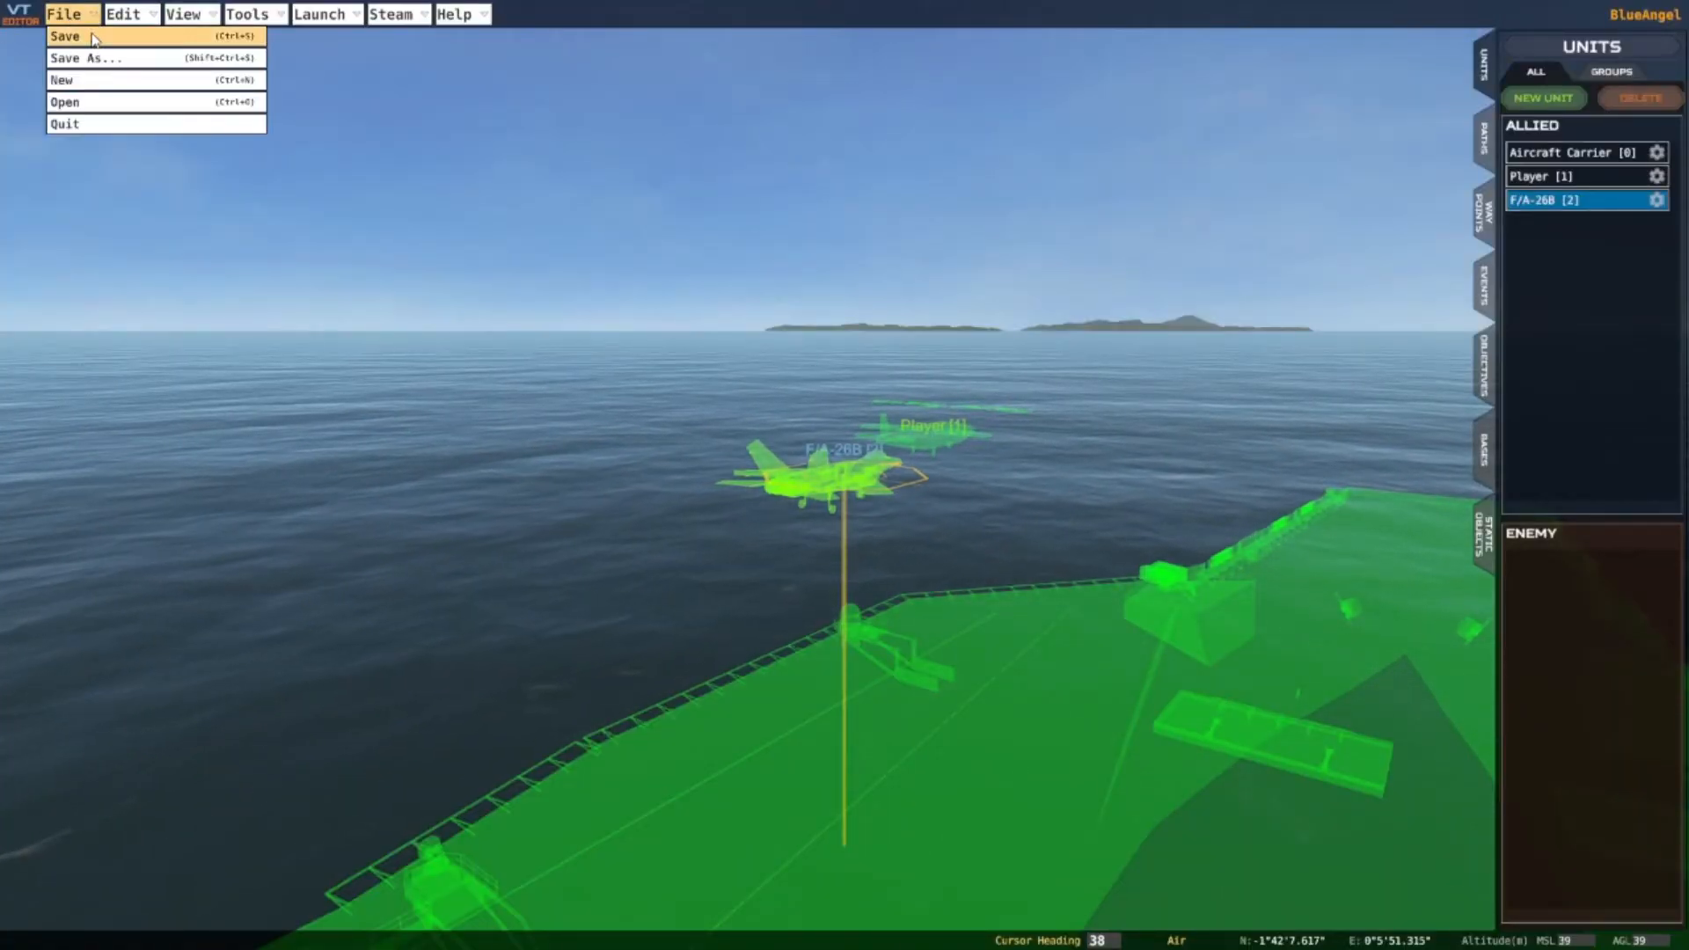
click(93, 37)
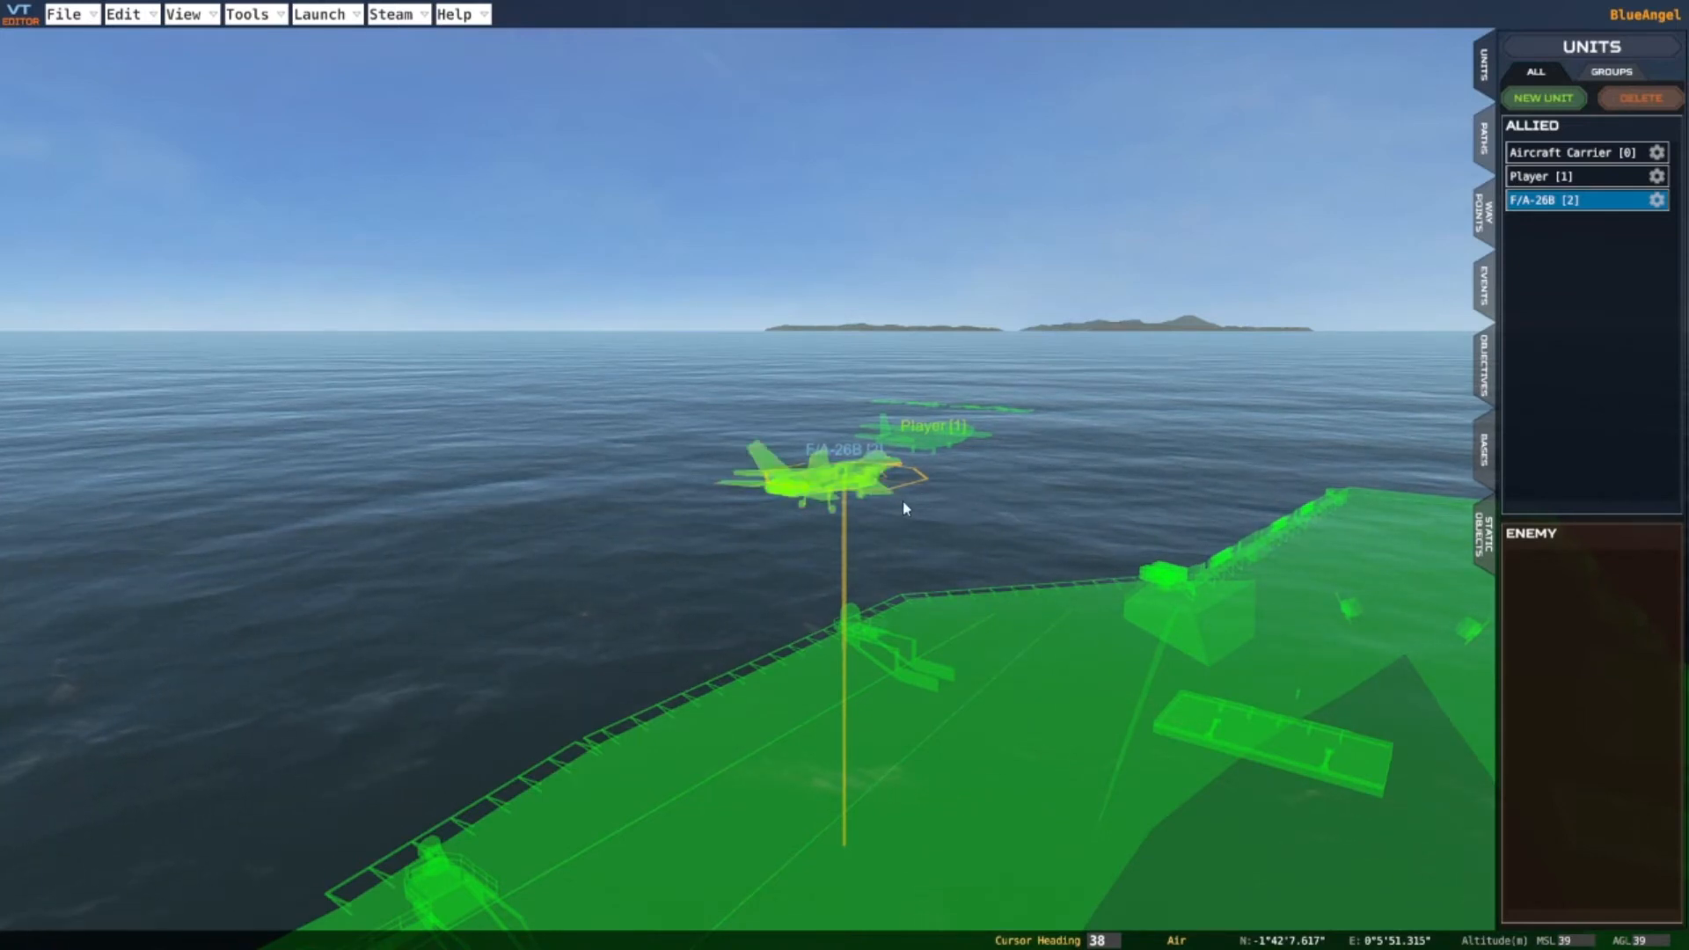
Open the Calius Island base for editing and set its team to Enemy
scroll(1047, 621, down, 5)
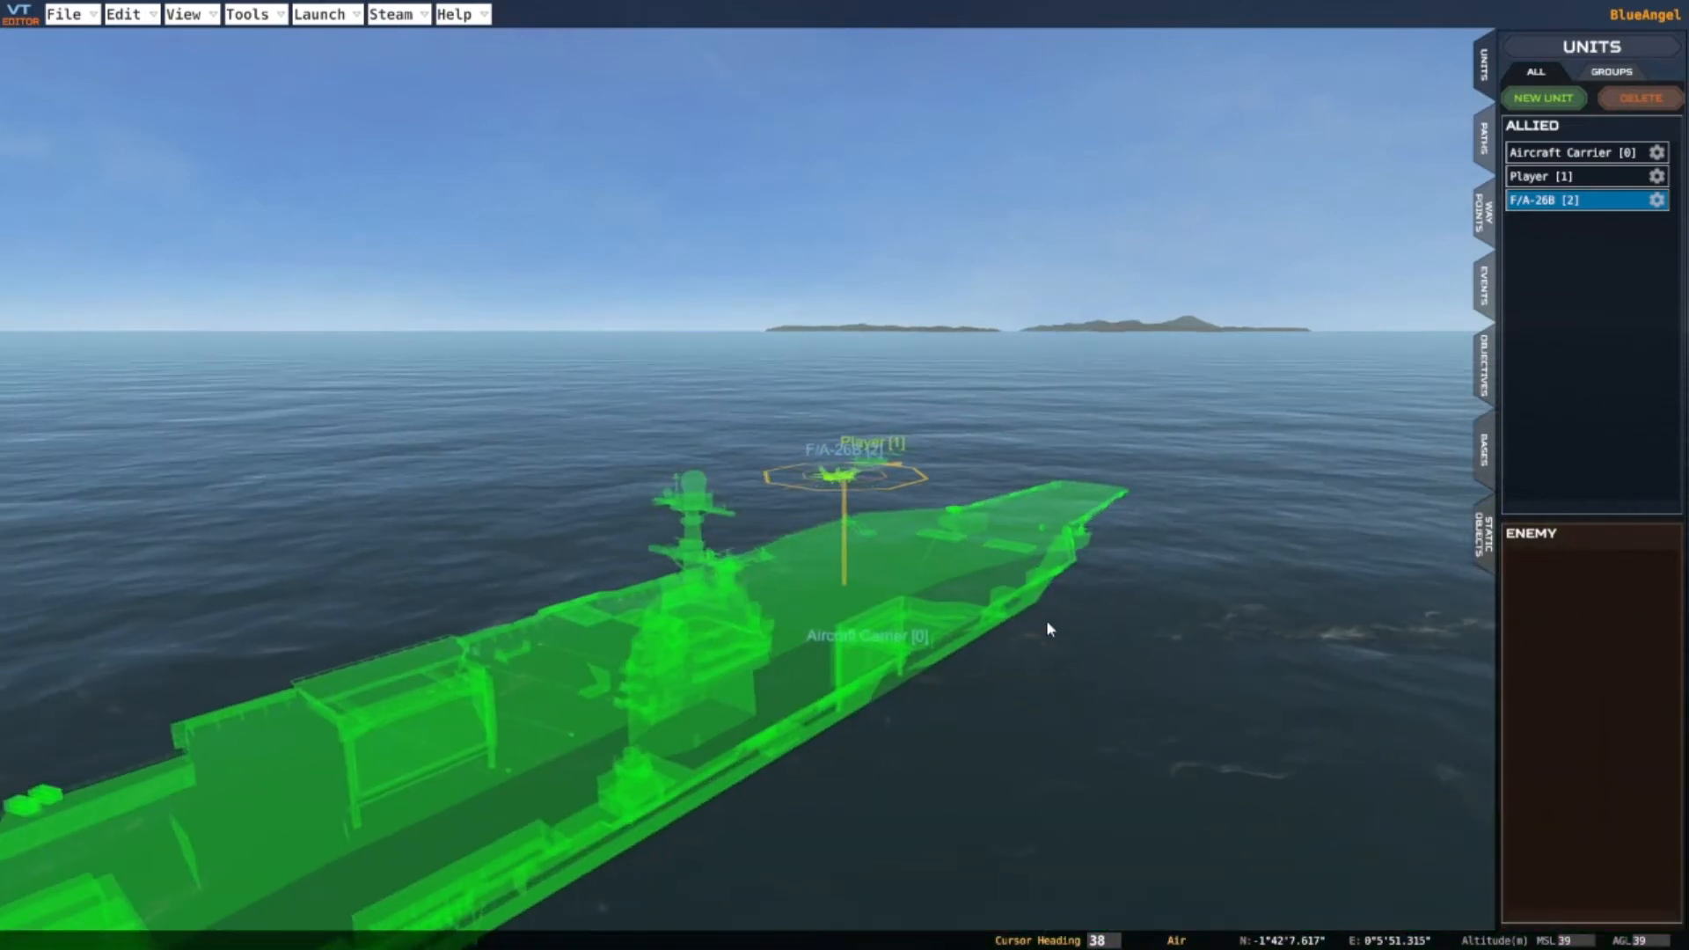
scroll(1046, 619, down, 3)
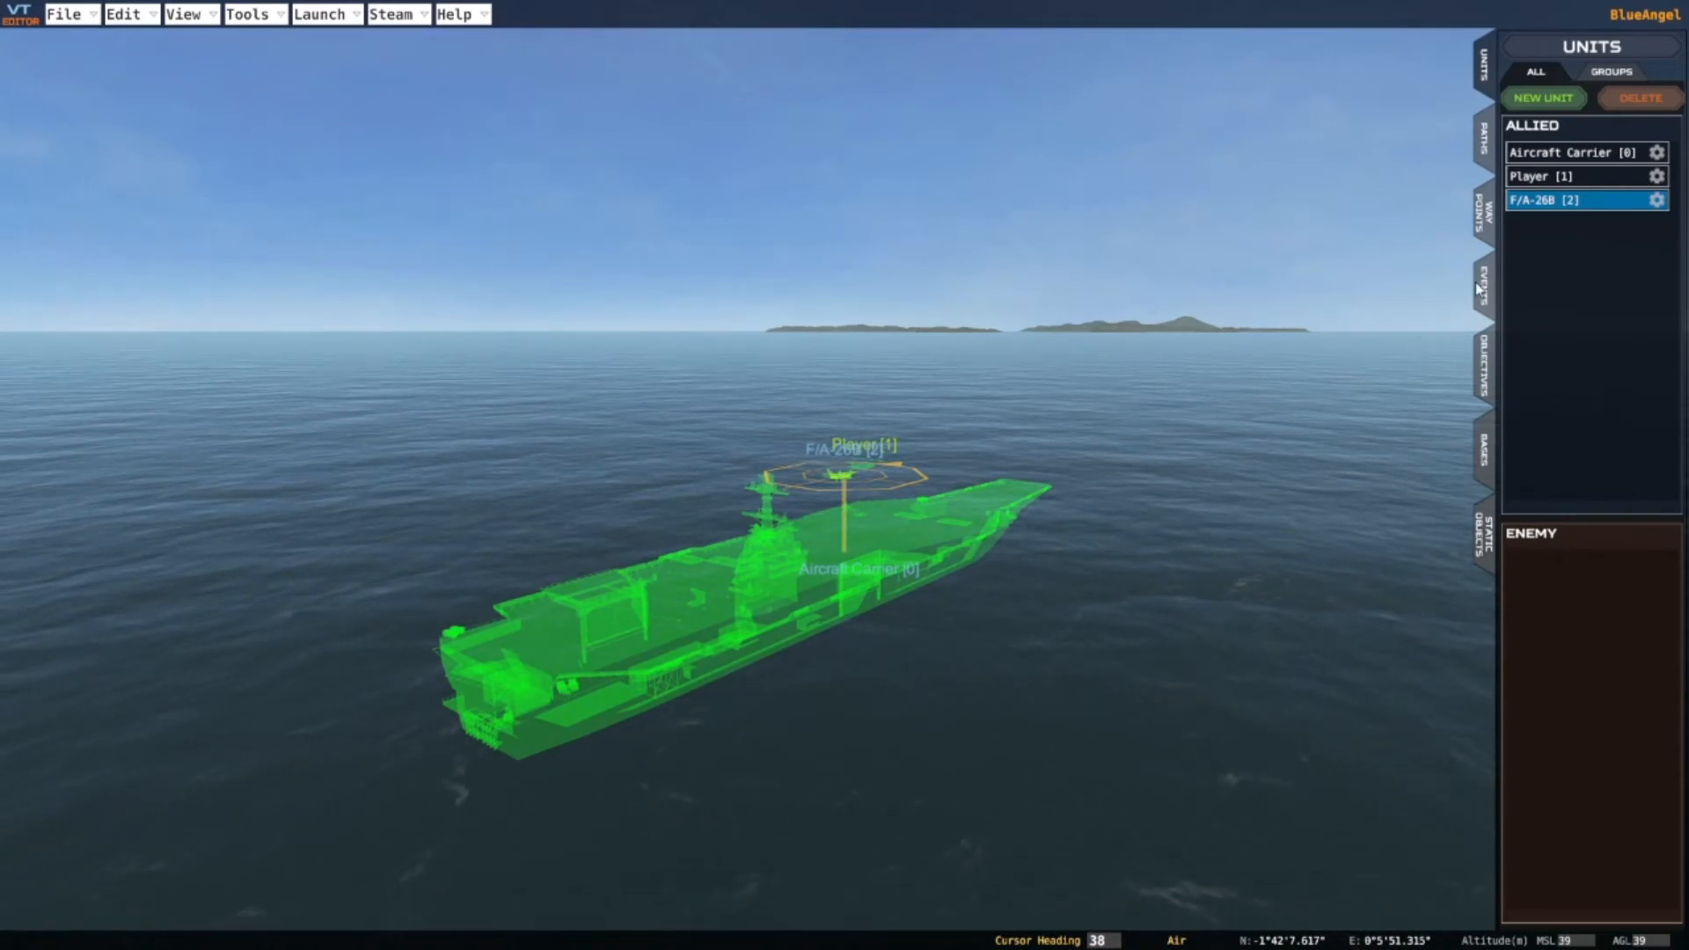
click(1484, 459)
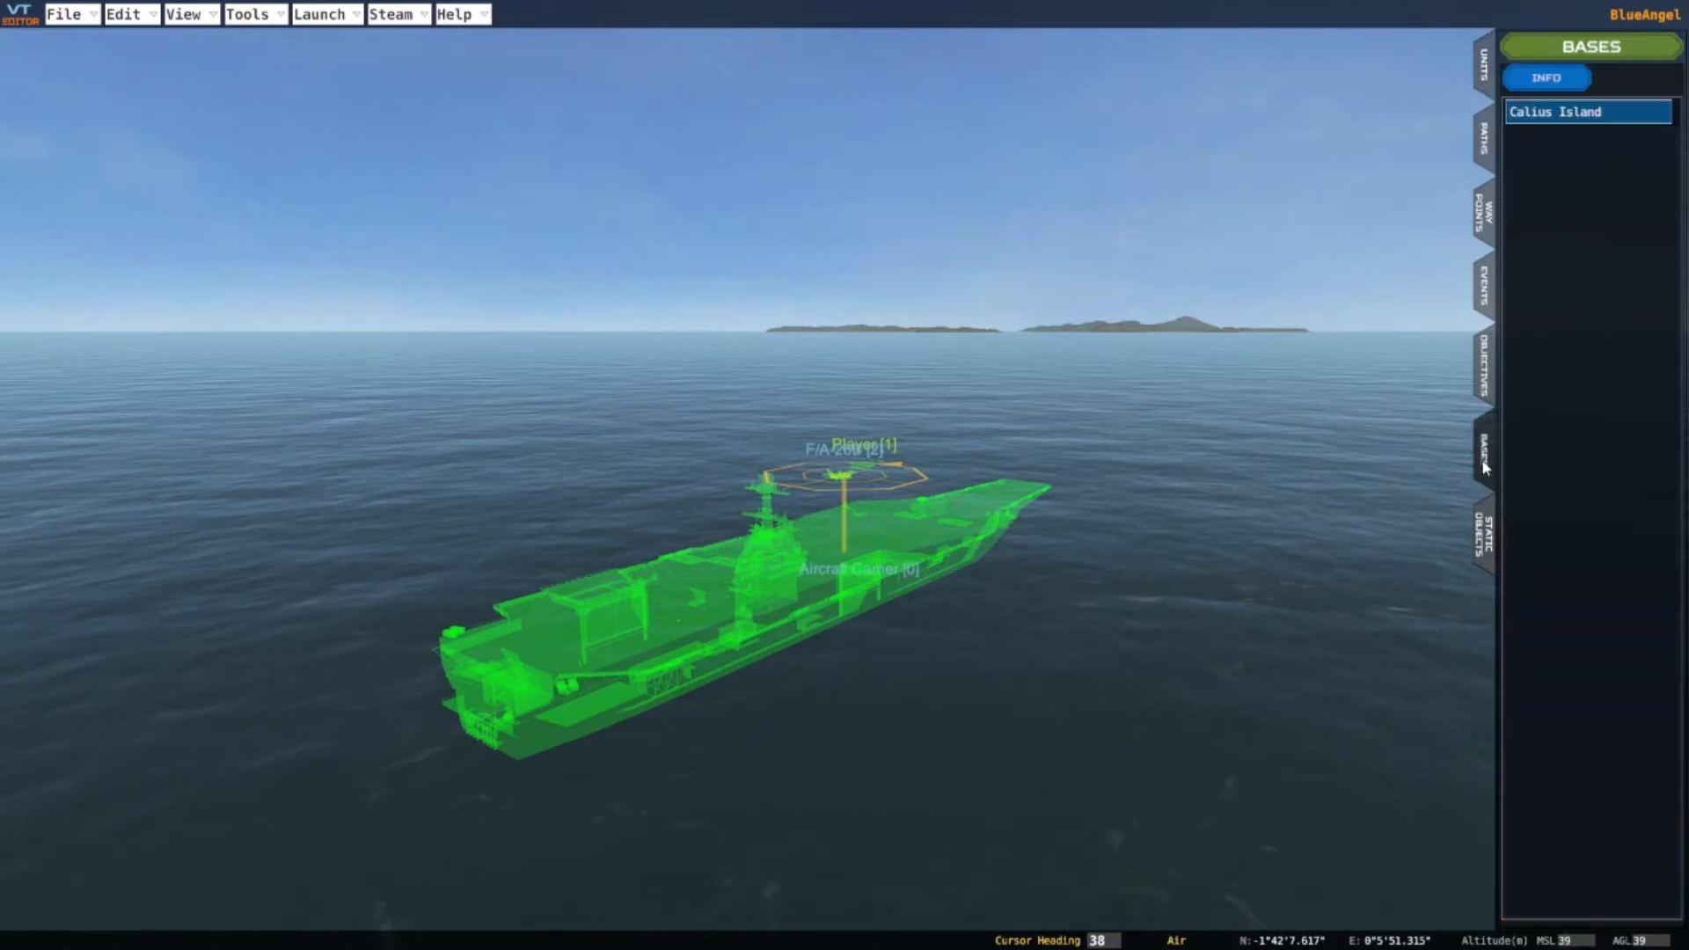
click(1541, 118)
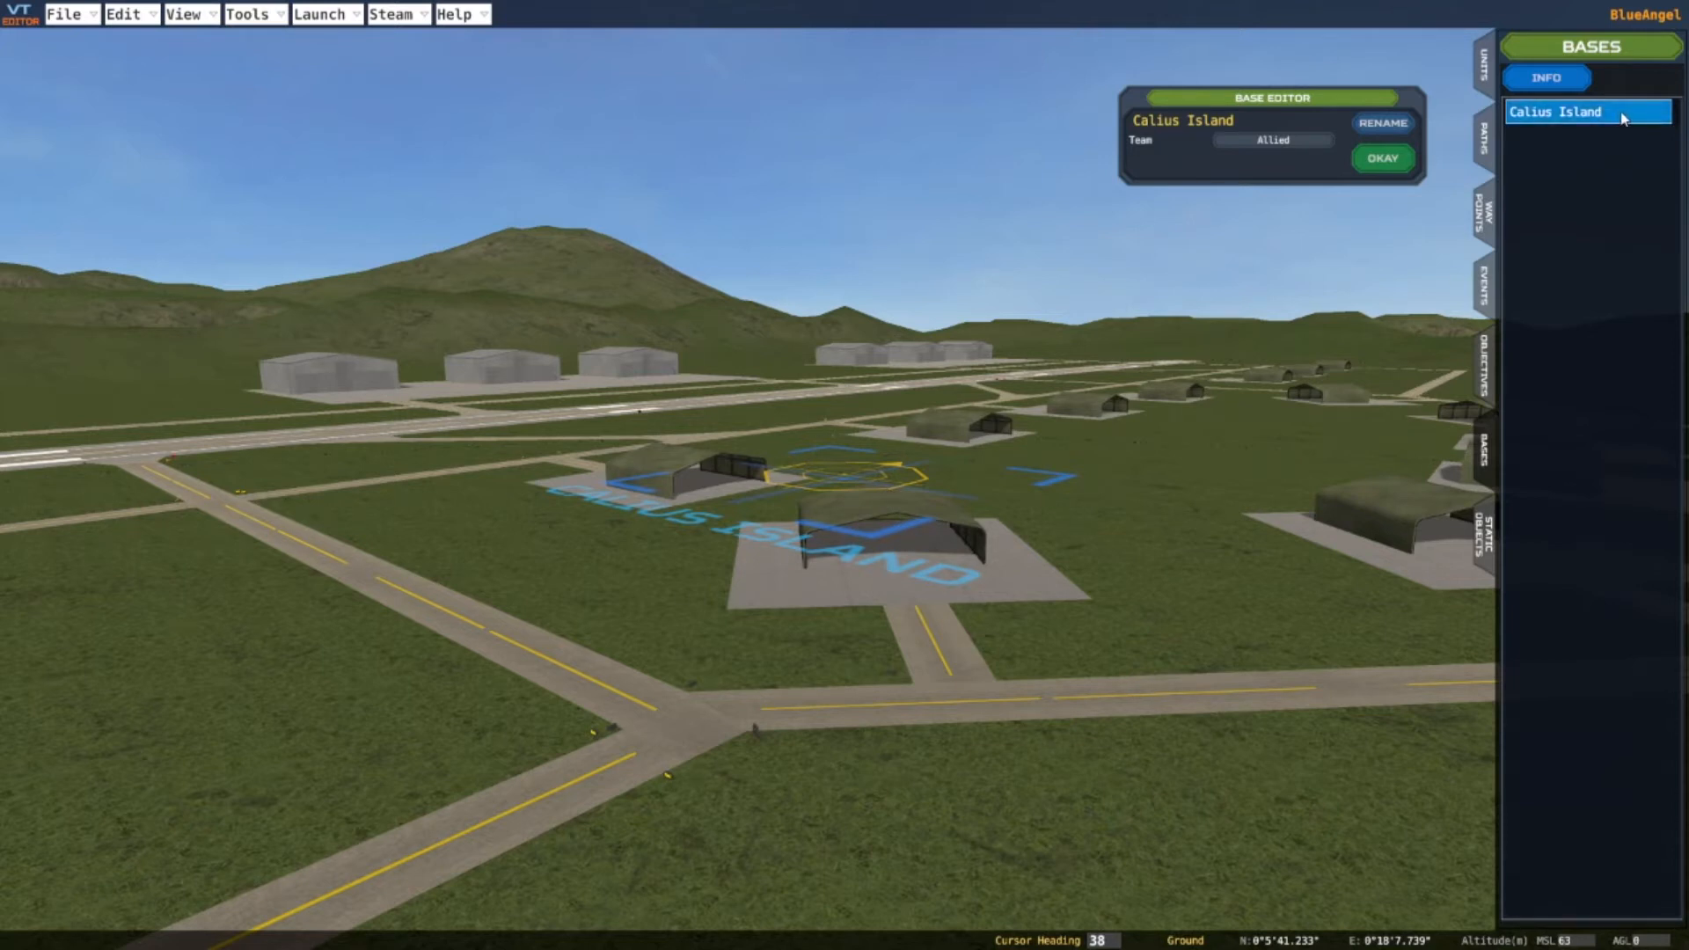
click(1283, 143)
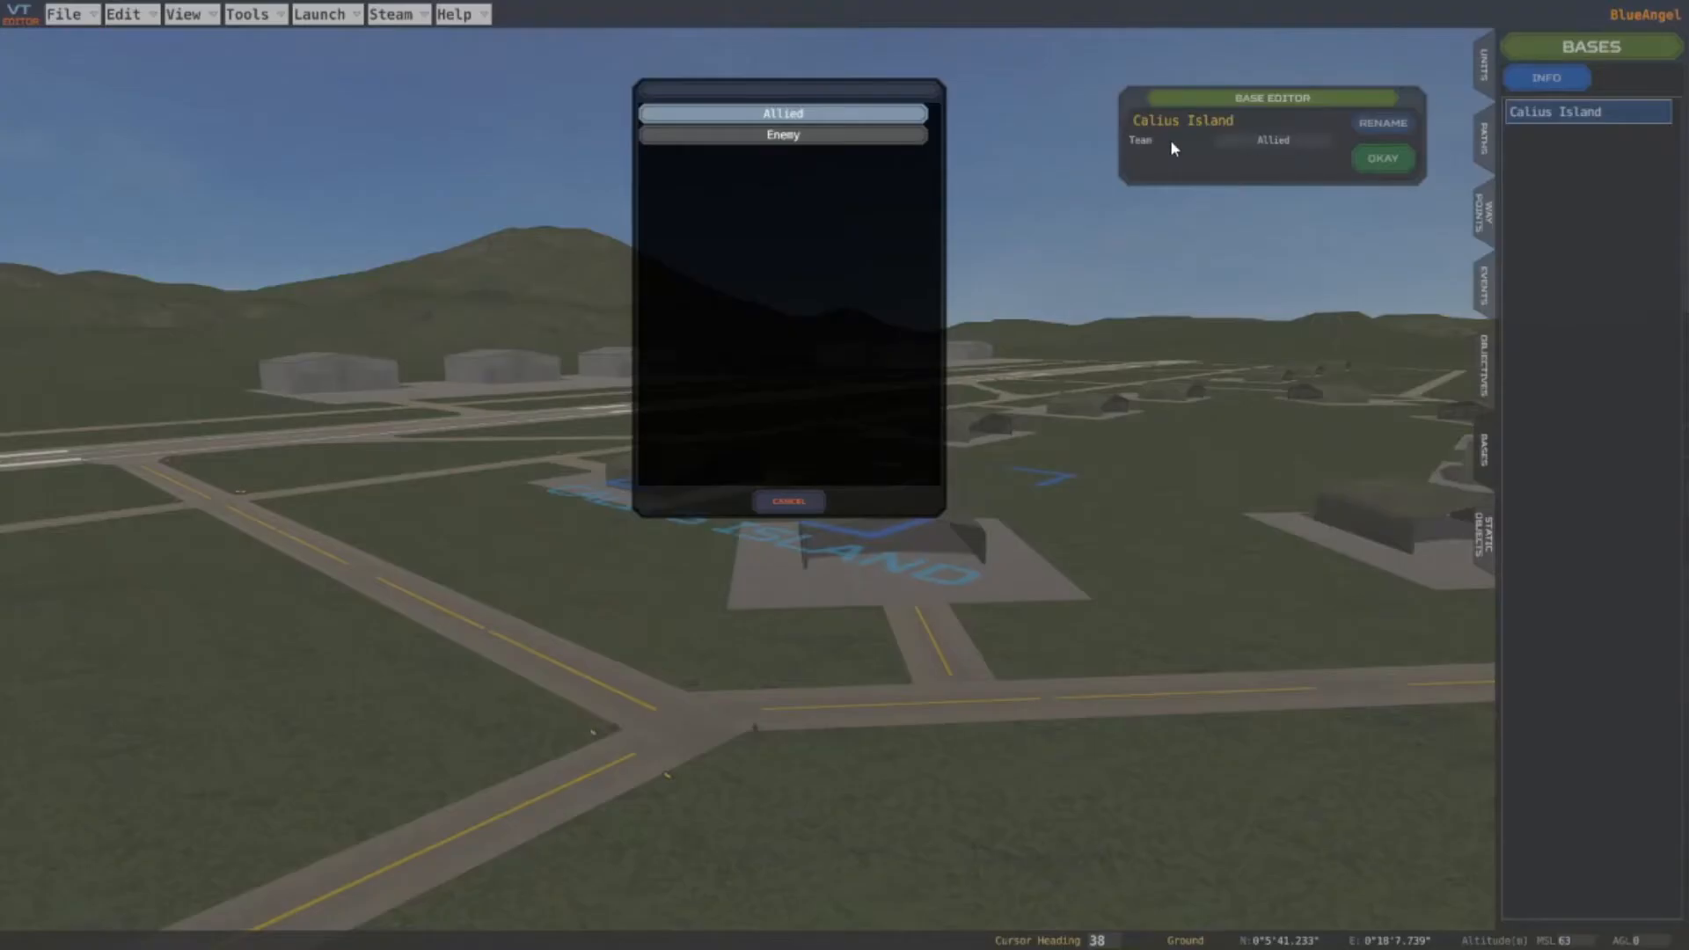
click(792, 137)
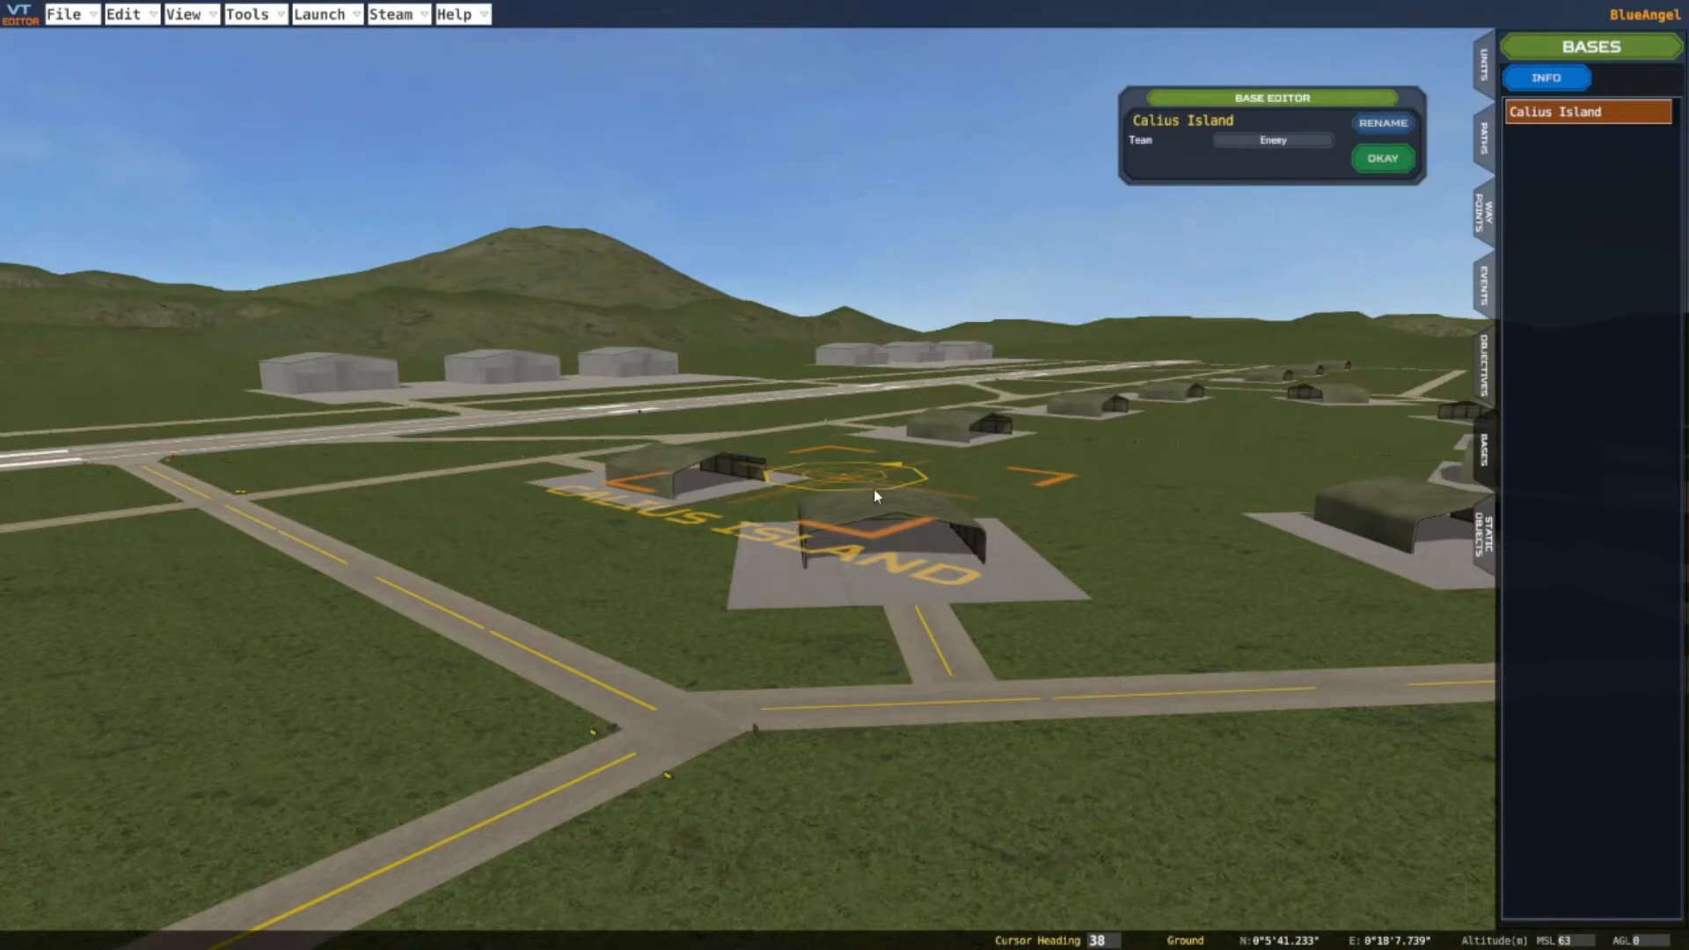
Switch the Calius Island base's team to Allied and back to Enemy
click(1286, 144)
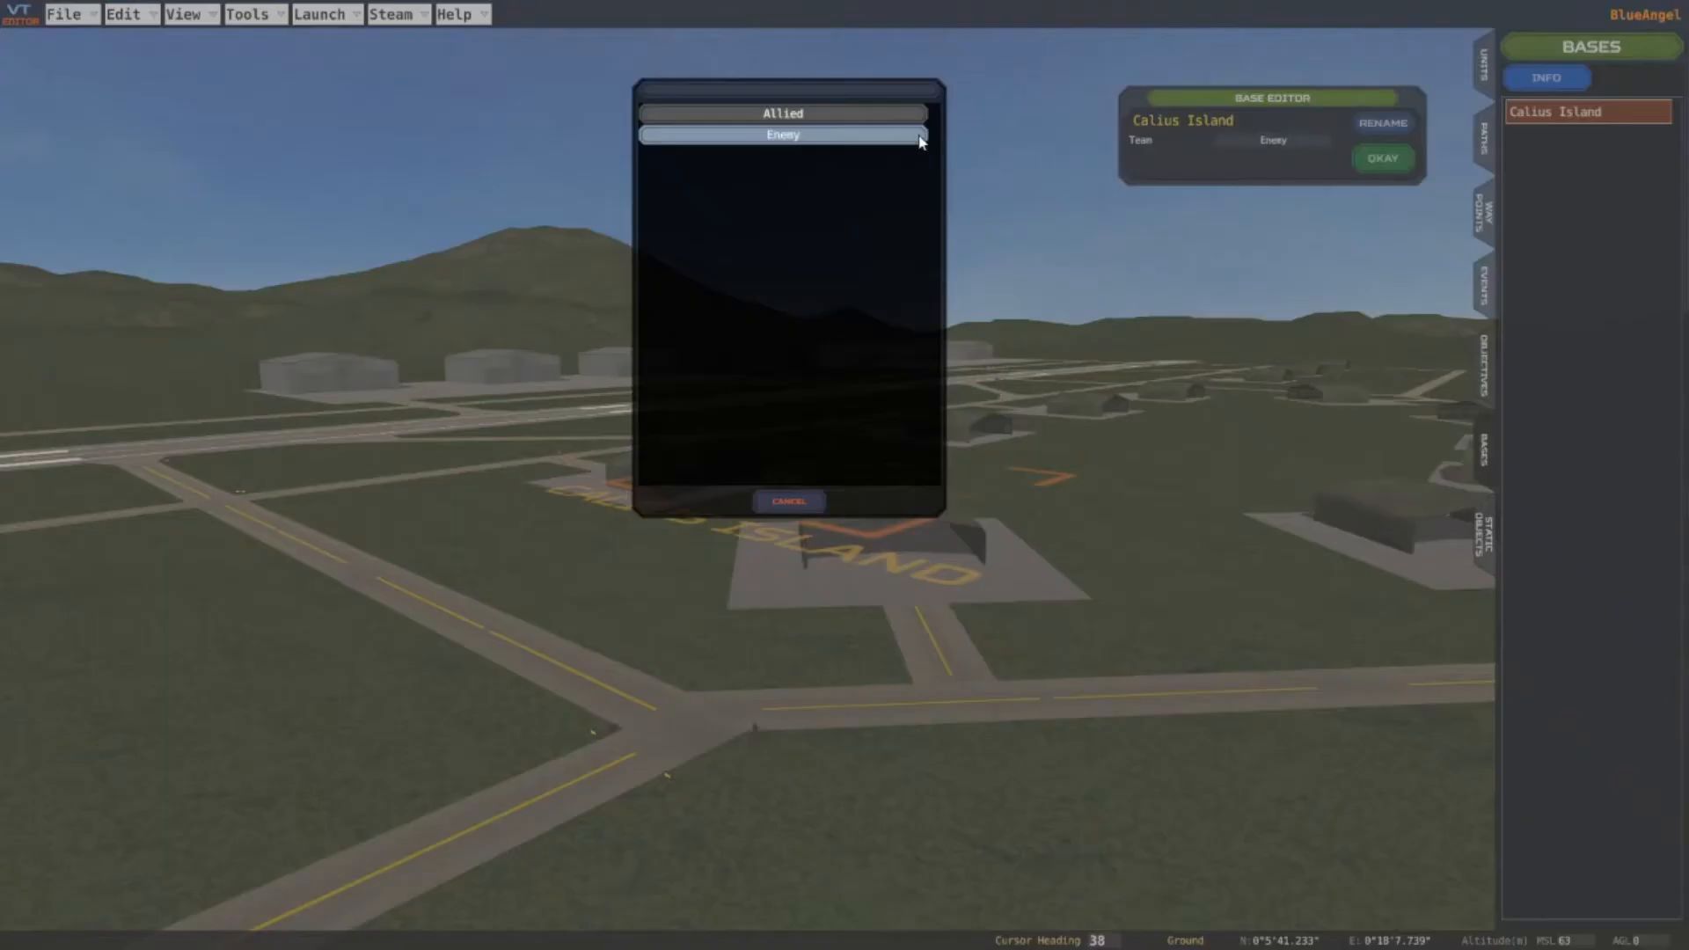
click(867, 116)
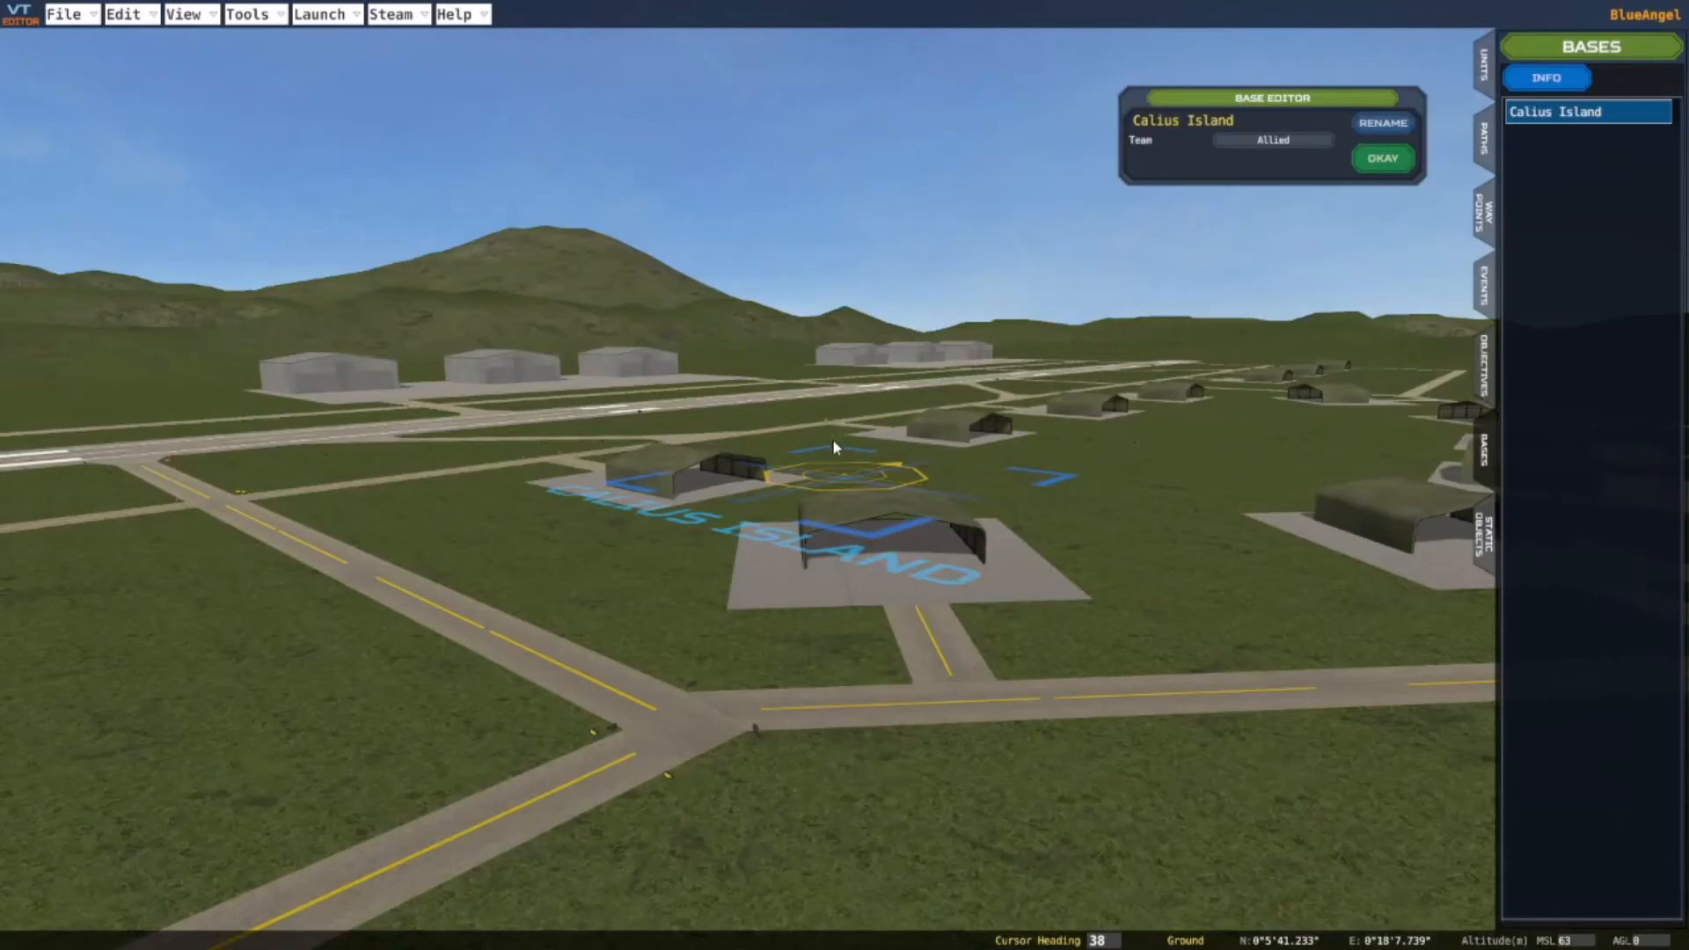
click(1286, 145)
click(794, 138)
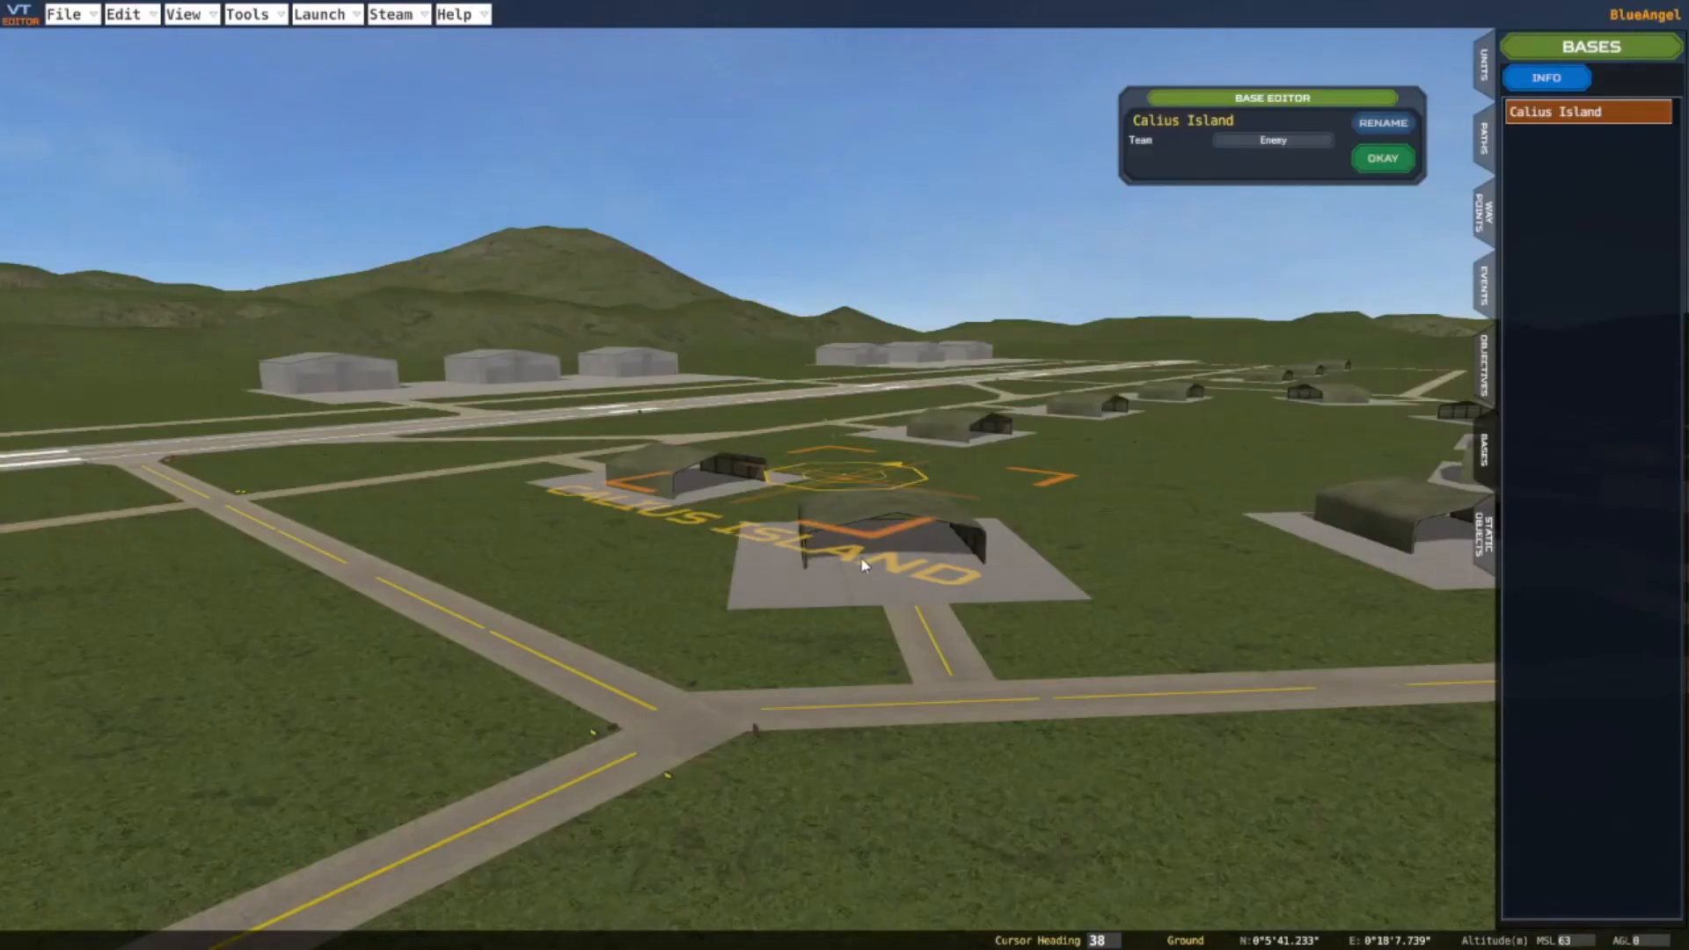
Rename the Calius Island base to Base Gordon and accept the base changes
click(1391, 126)
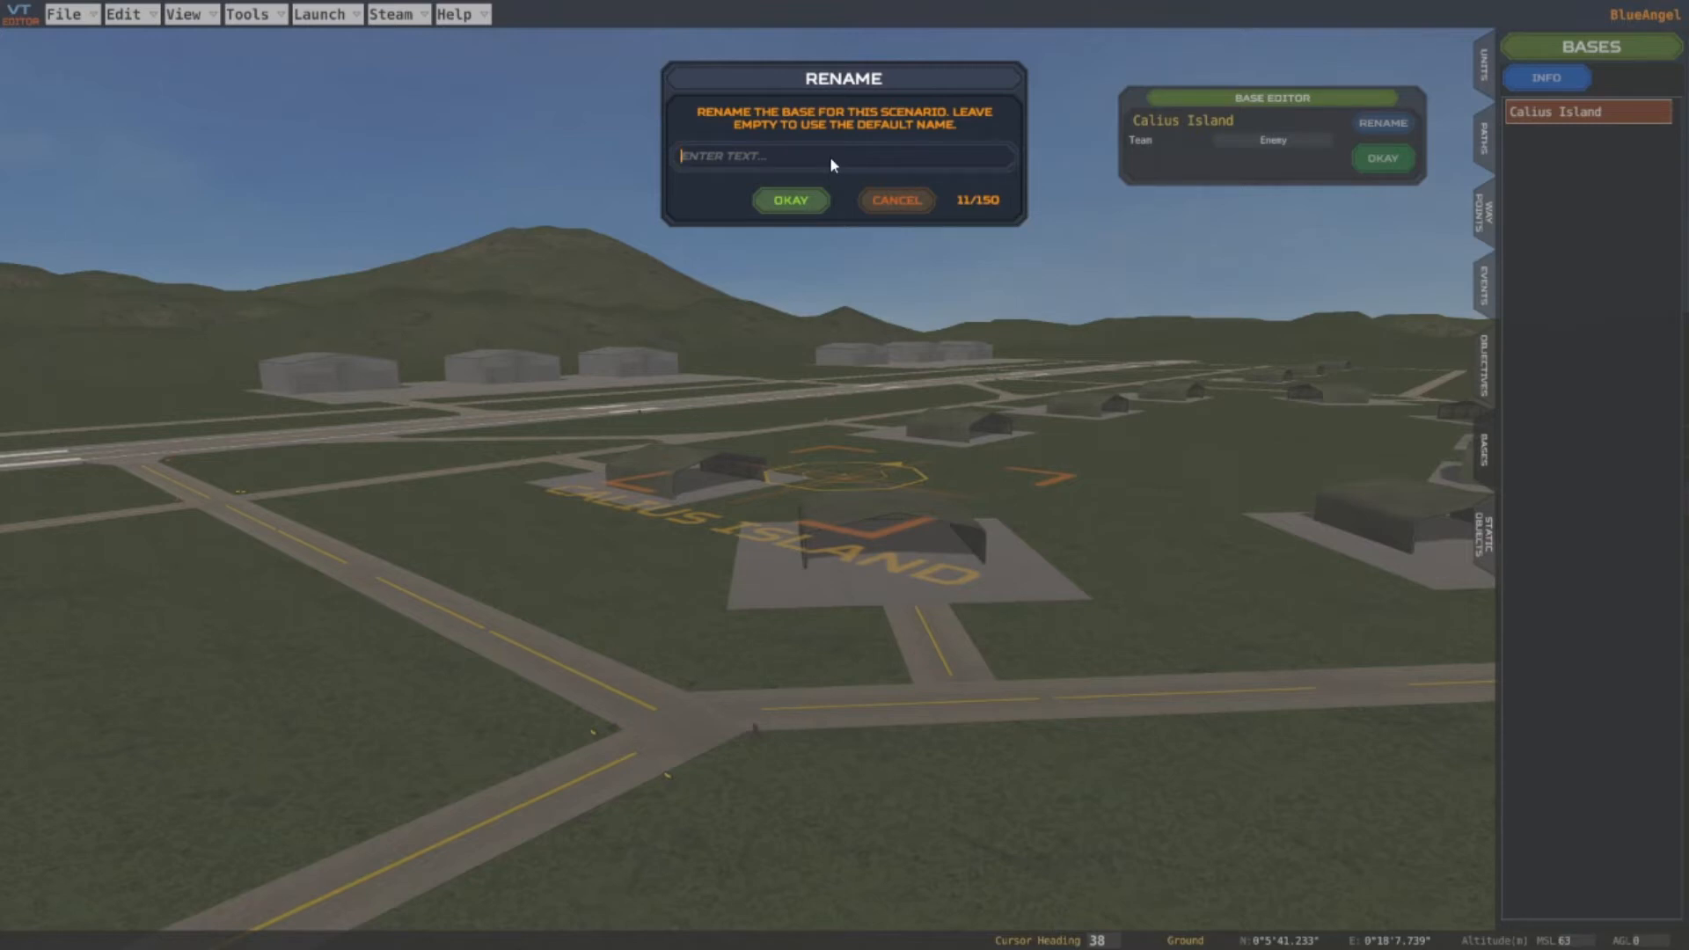
text(Base)
text(Kil)
key(BackSpace)
key(BackSpace)
key(BackSpace)
text(Kil)
key(BackSpace)
key(BackSpace)
key(BackSpace)
text(Gordon)
click(795, 204)
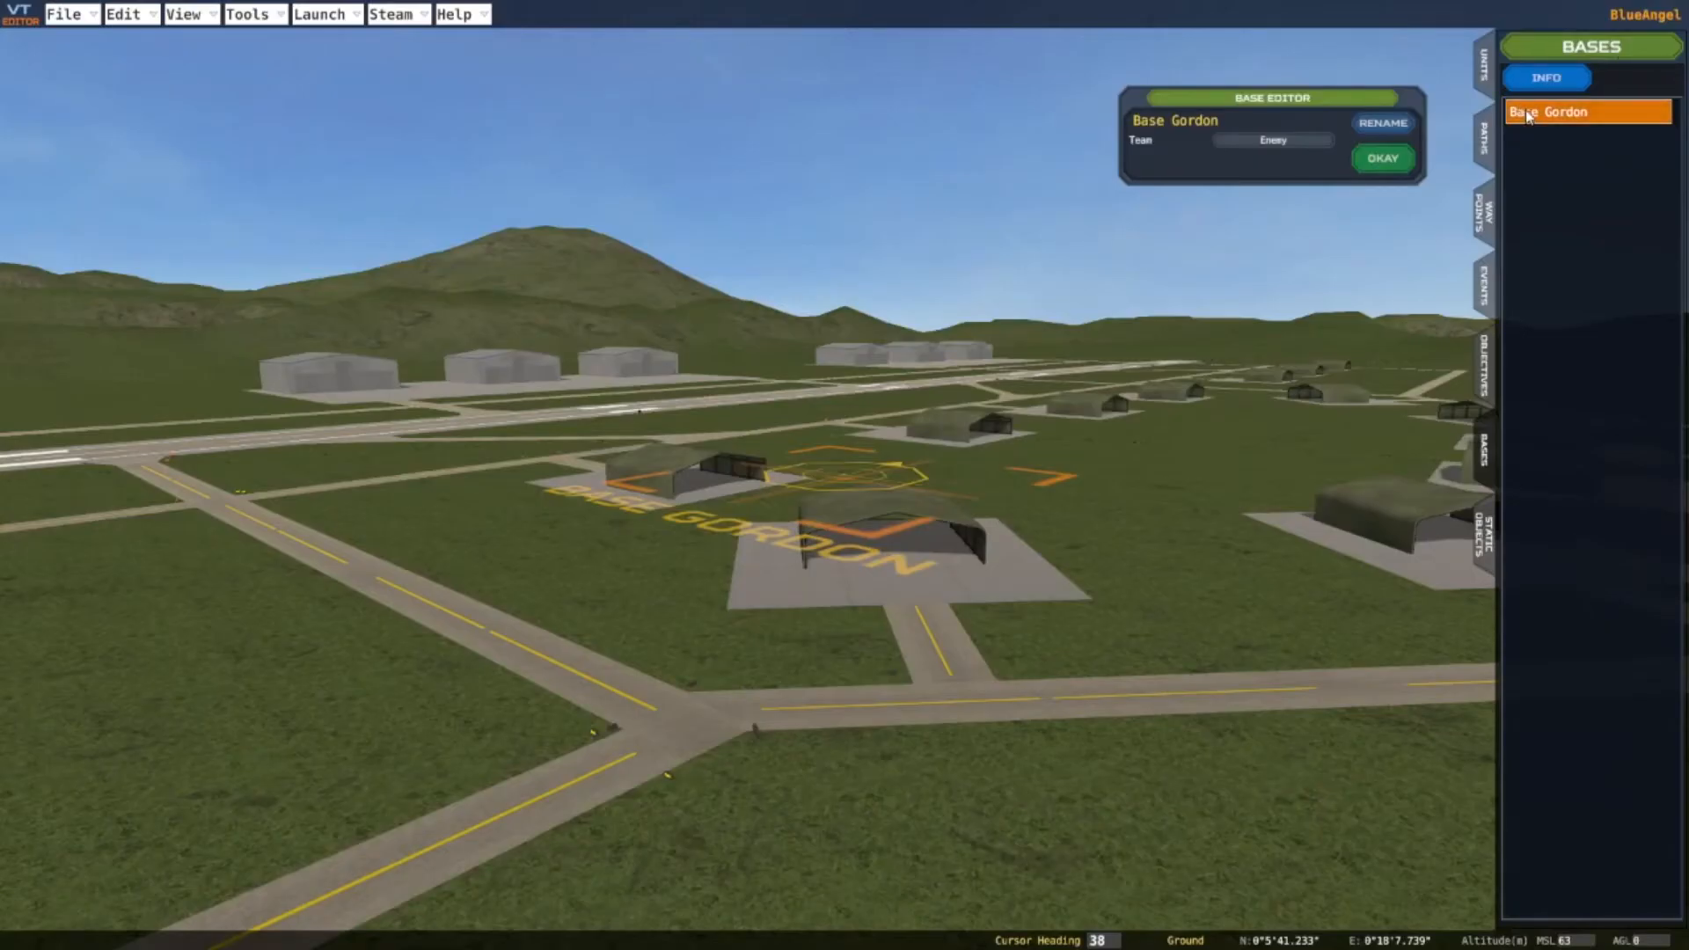
click(1384, 160)
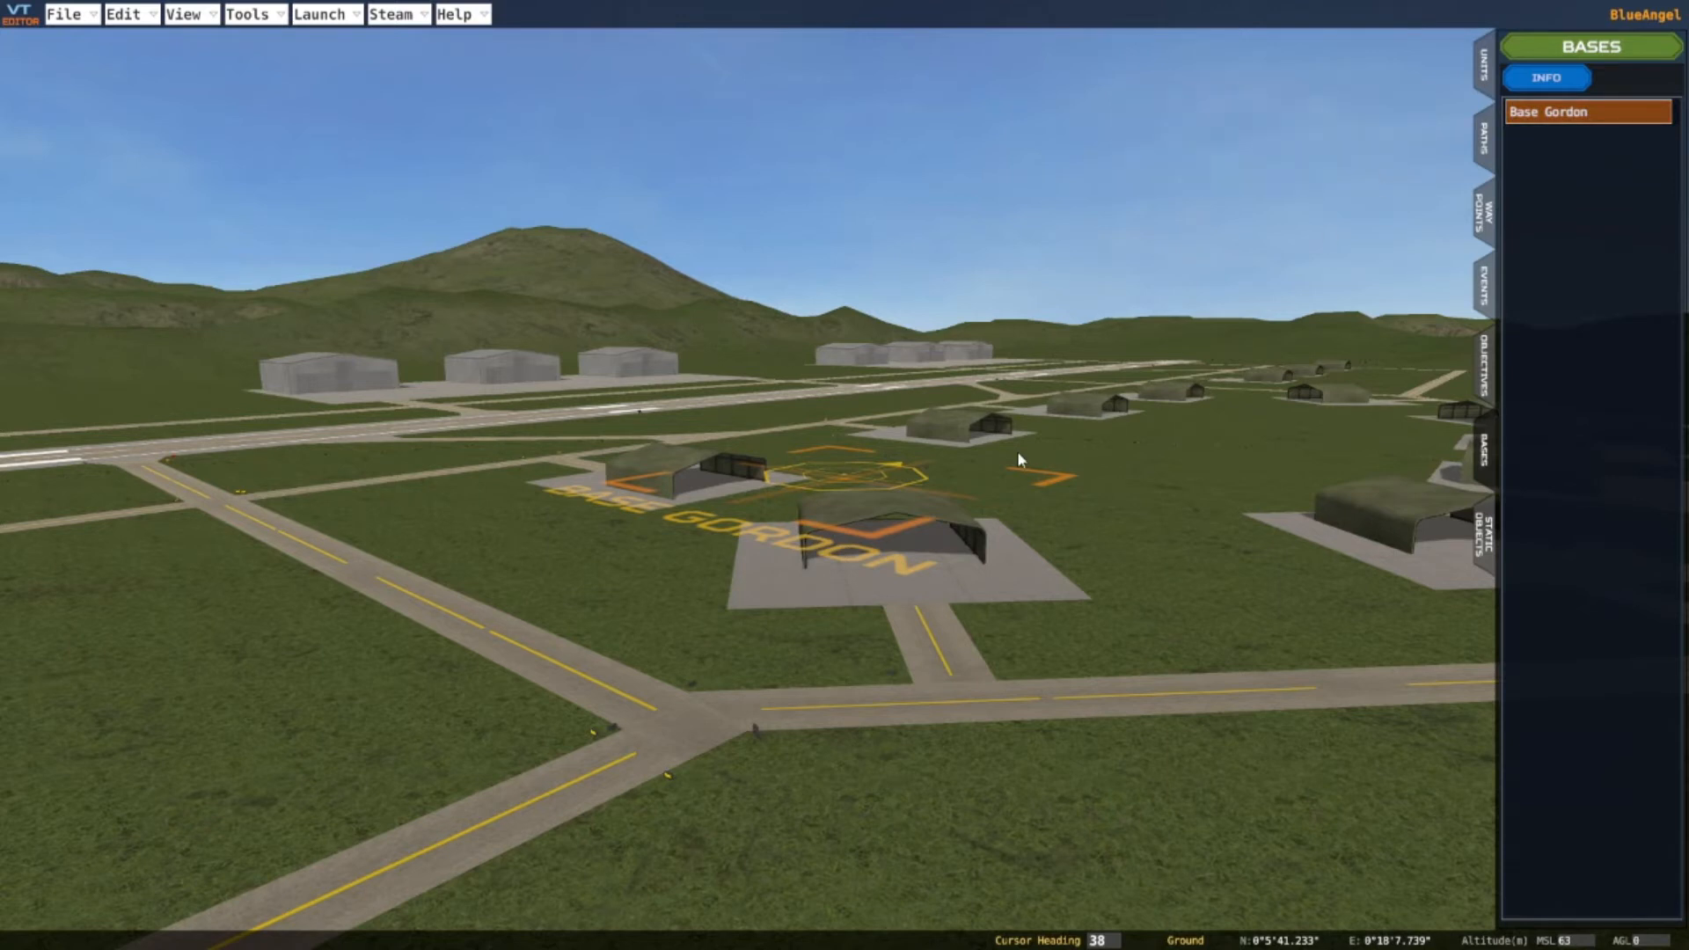
Survey Base Gordon's runway, hangars, taxiways and camouflaged shelters from several distances and angles
scroll(1025, 455, down, 6)
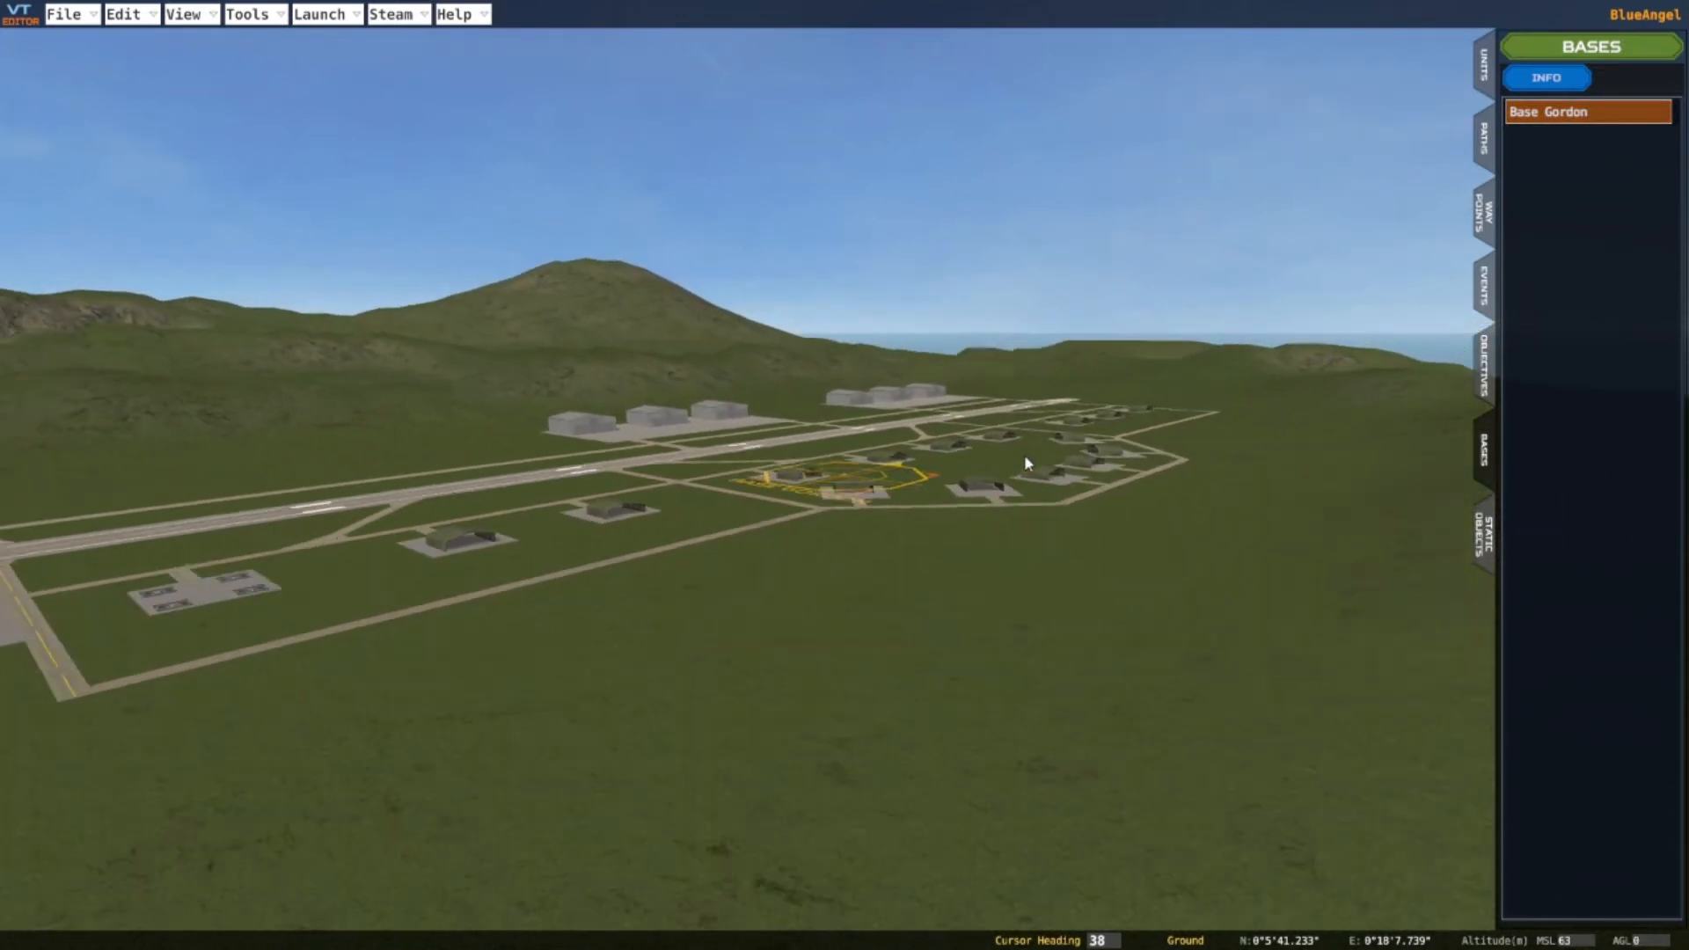
scroll(1025, 458, down, 2)
scroll(1025, 459, up, 2)
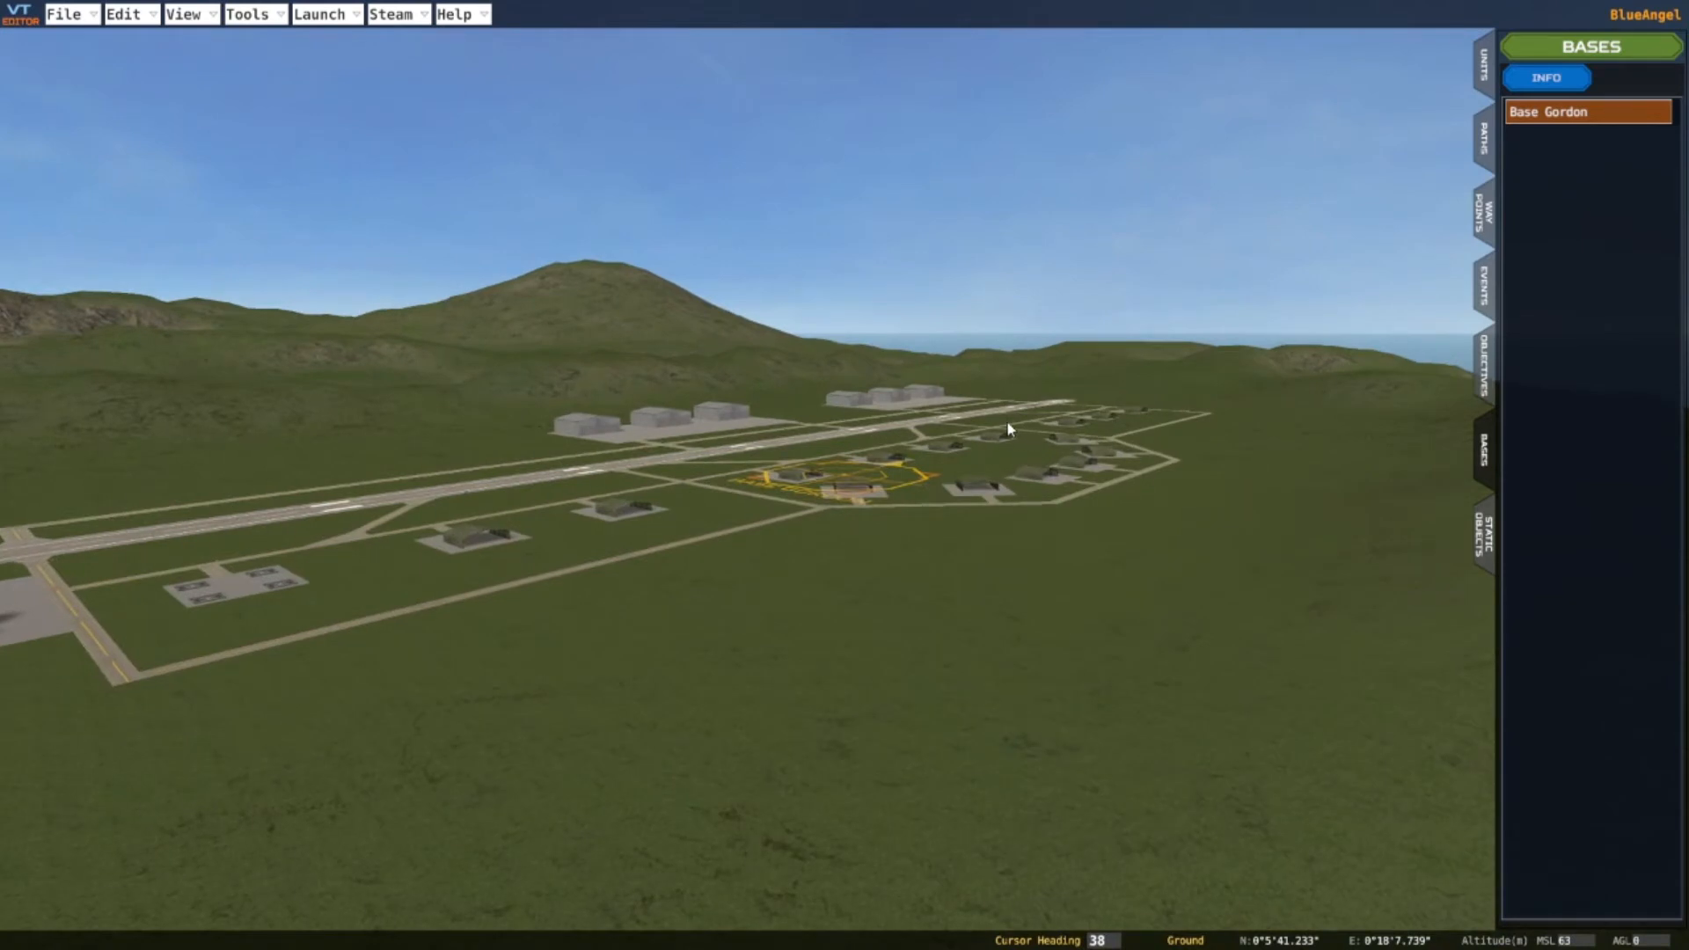
scroll(1001, 428, up, 5)
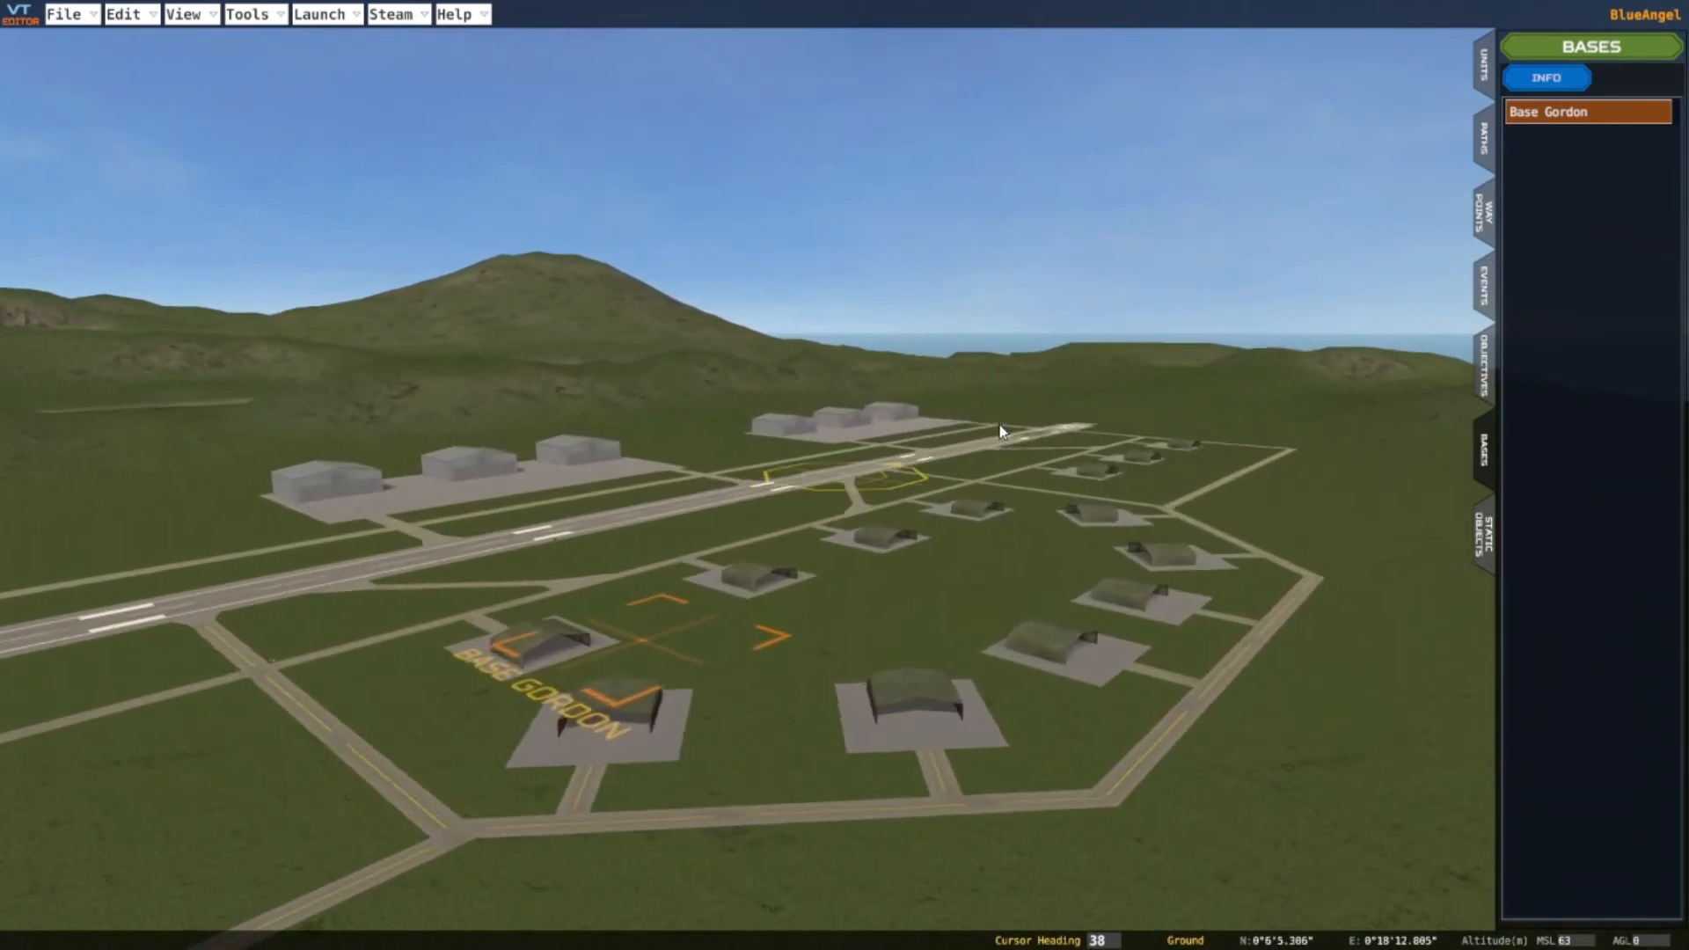
scroll(996, 431, up, 3)
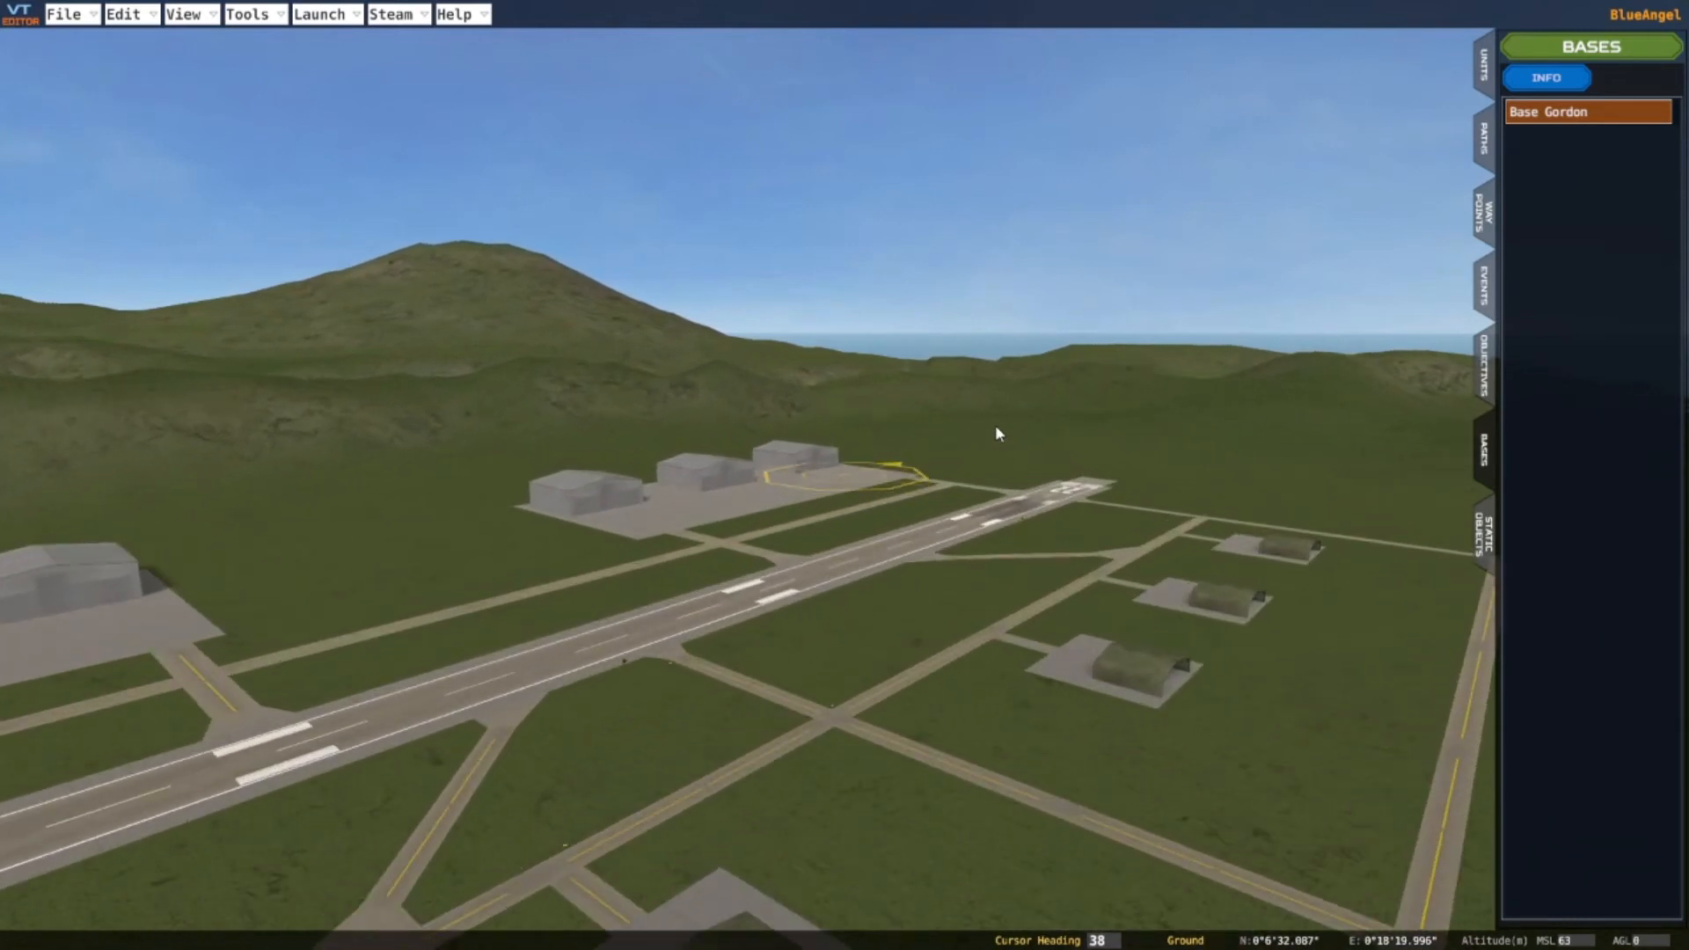
key(w)
key(a)
key(d)
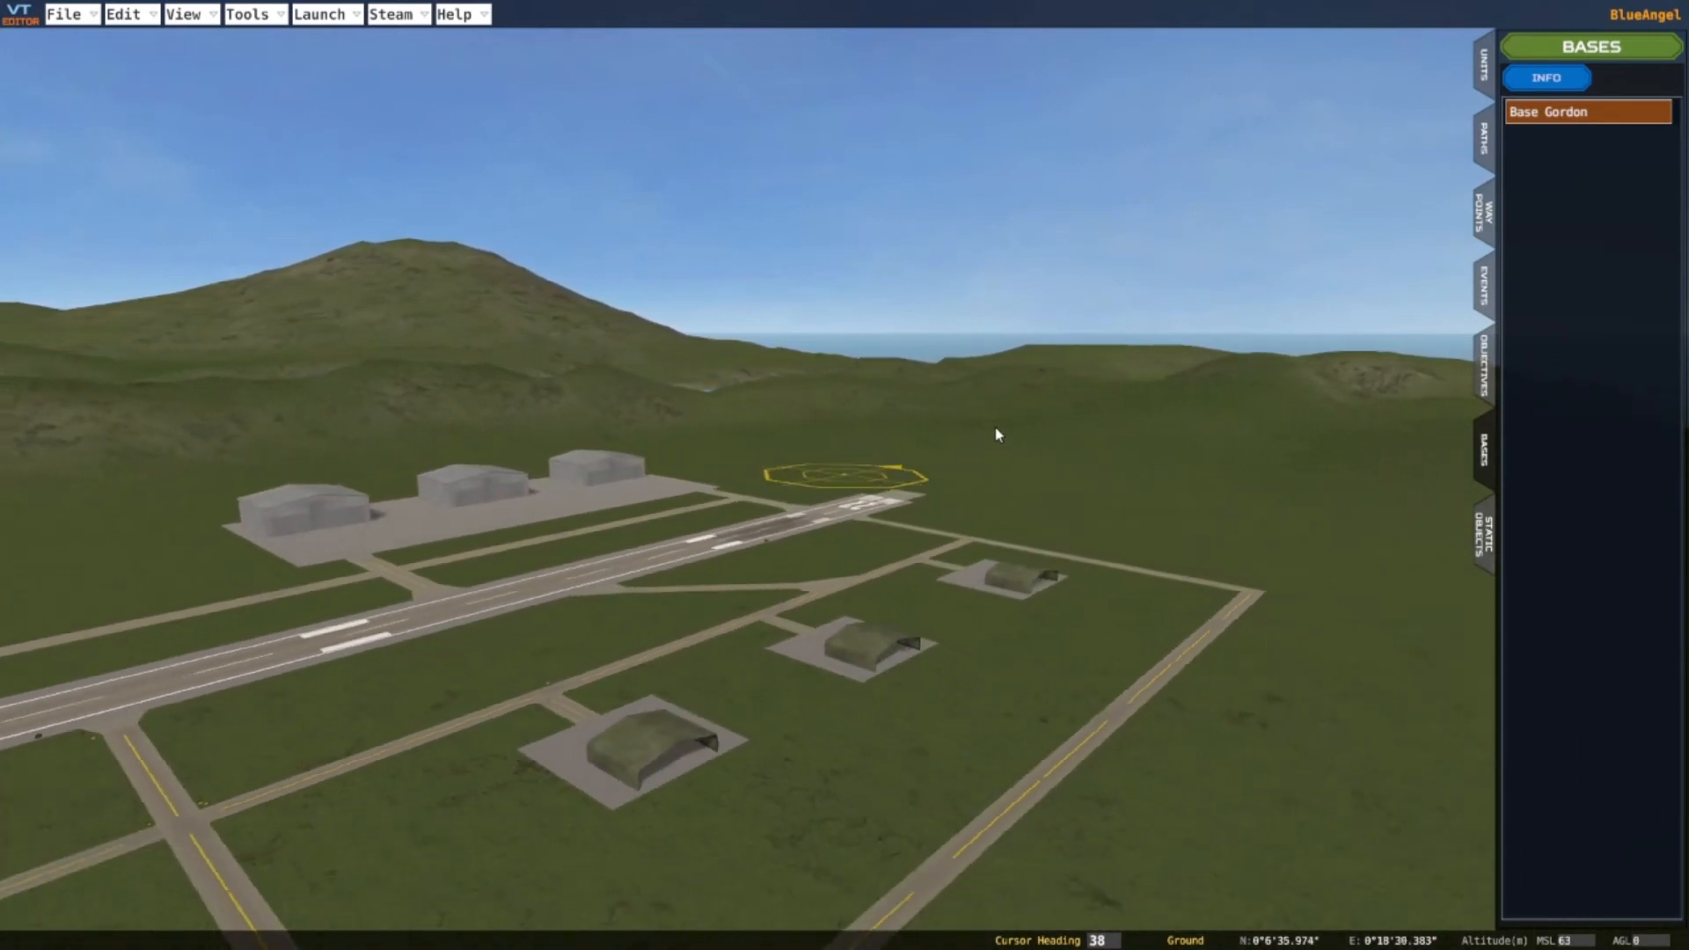
scroll(998, 434, down, 3)
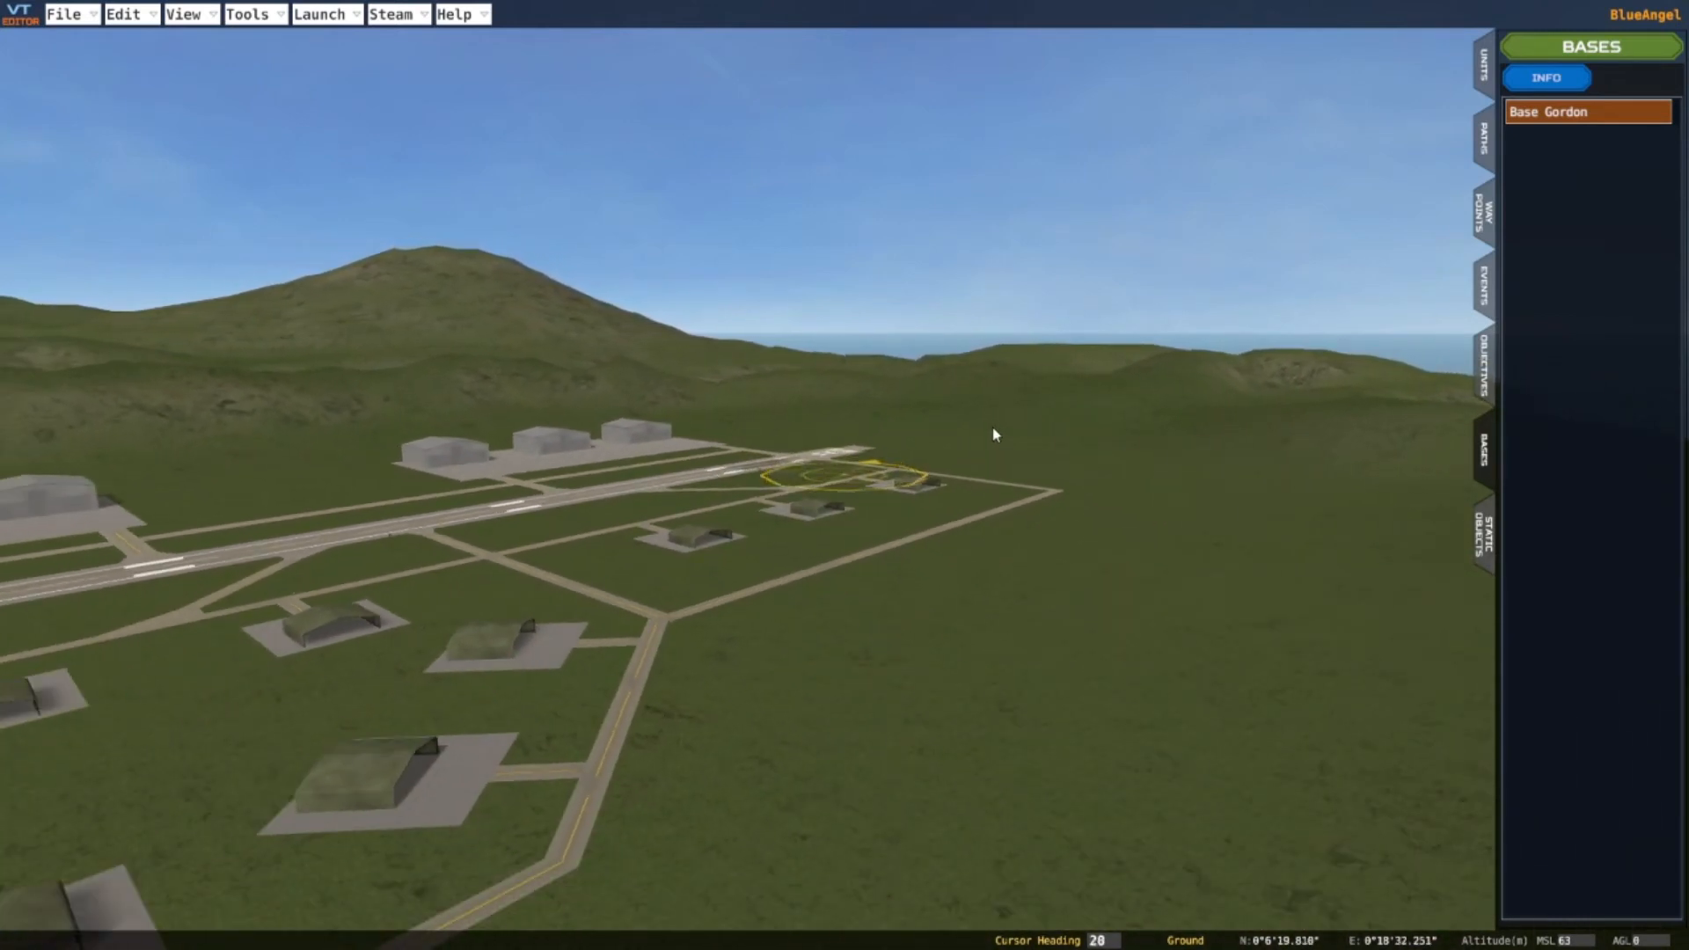
scroll(995, 477, up, 4)
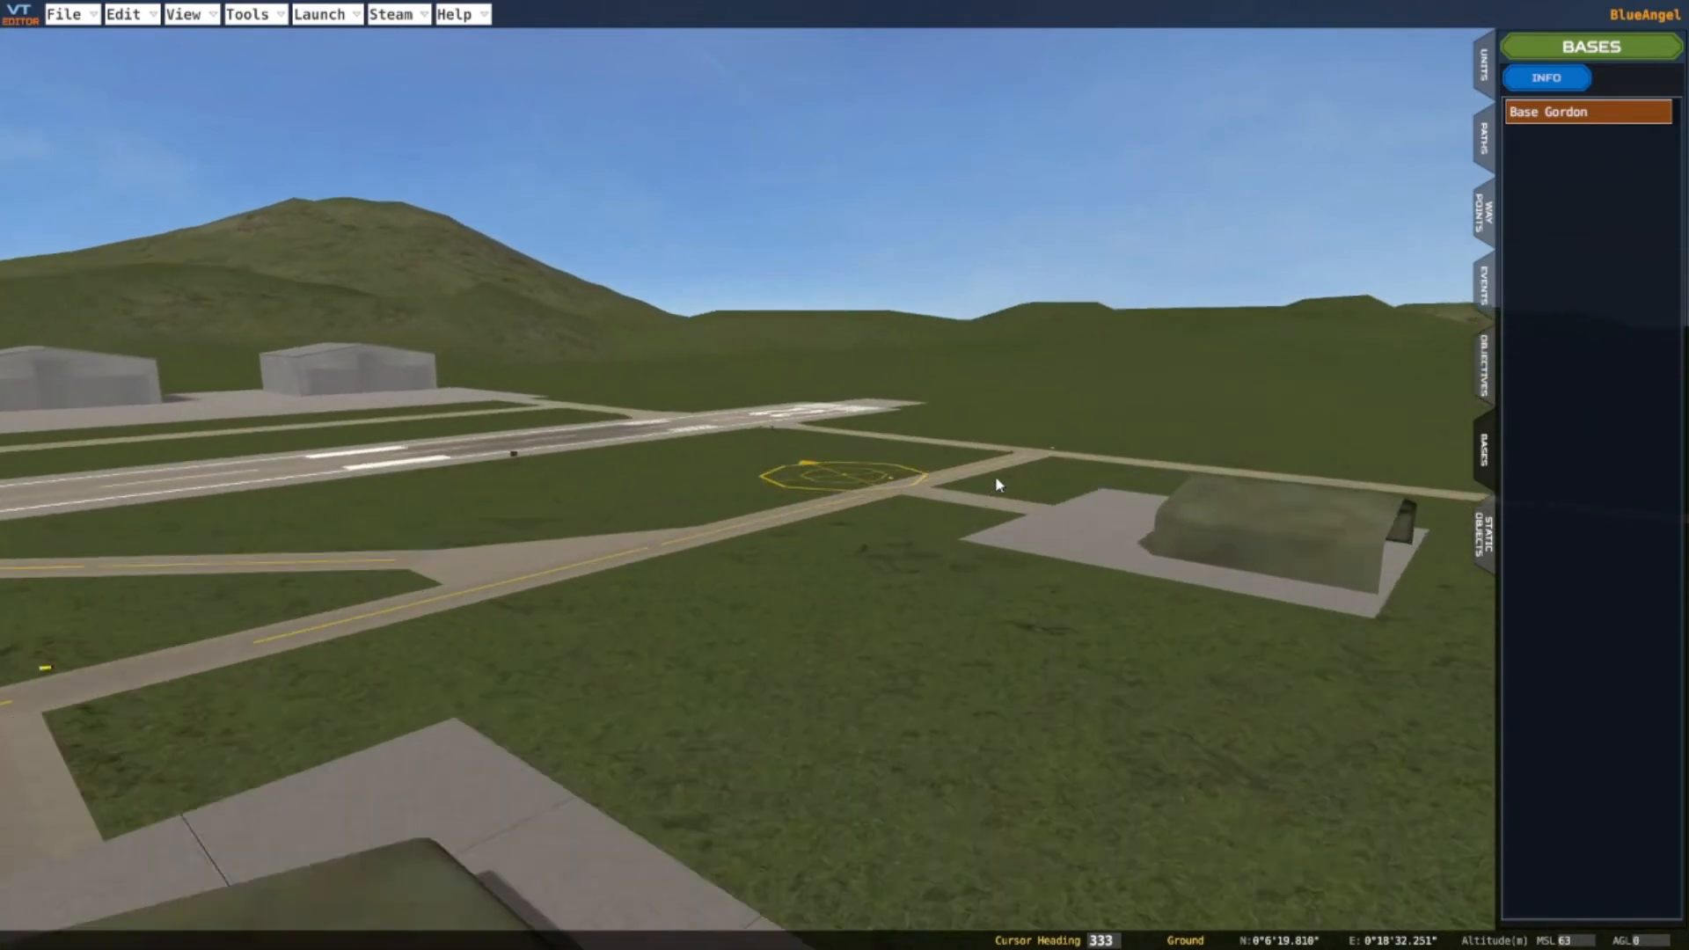
Place an enemy ASF-30 aircraft beside one of the camouflaged shelters at Base Gordon
key(q)
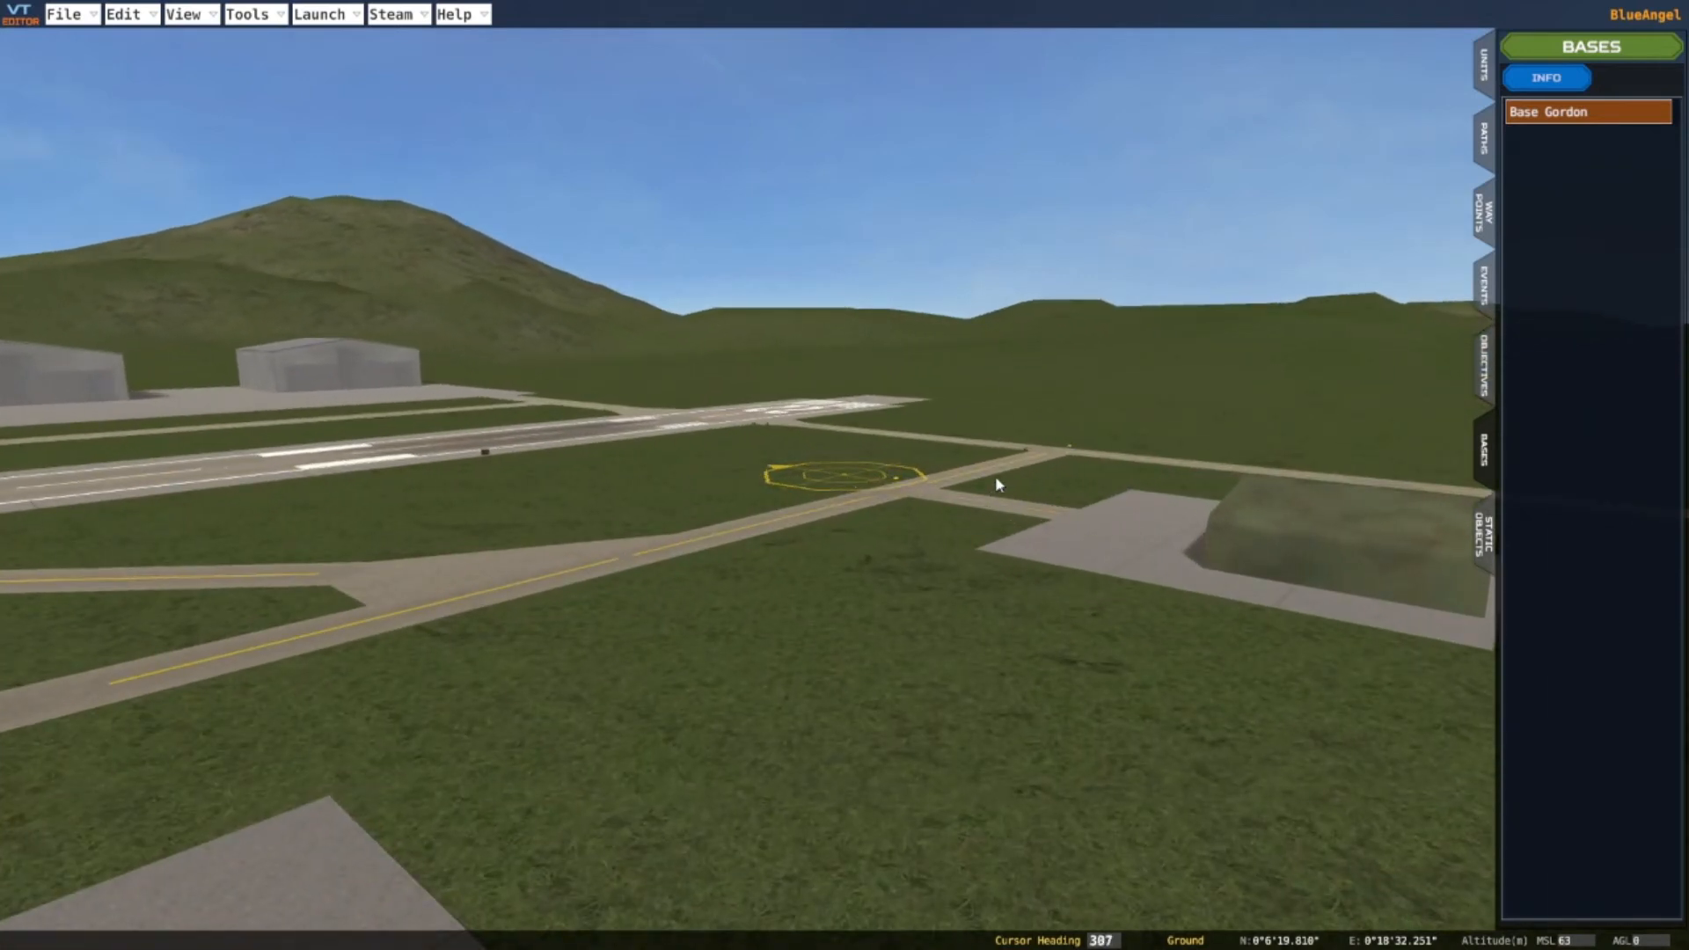
key(s)
key(d)
key(s)
key(s)
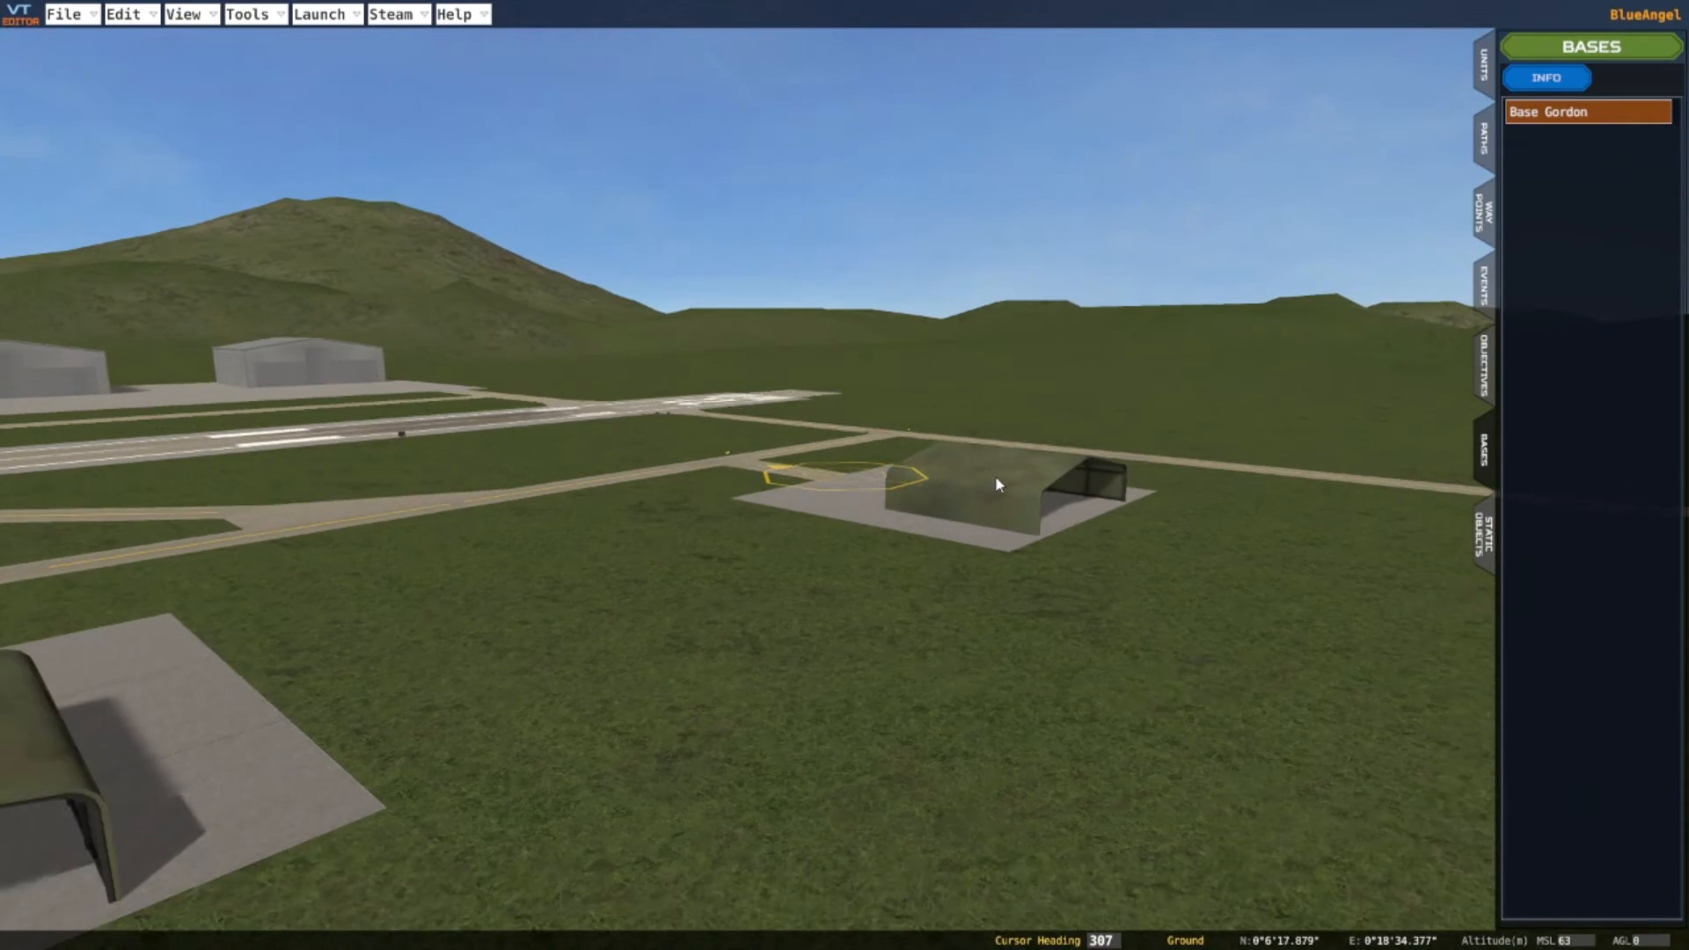
key(w)
key(w)
key(d)
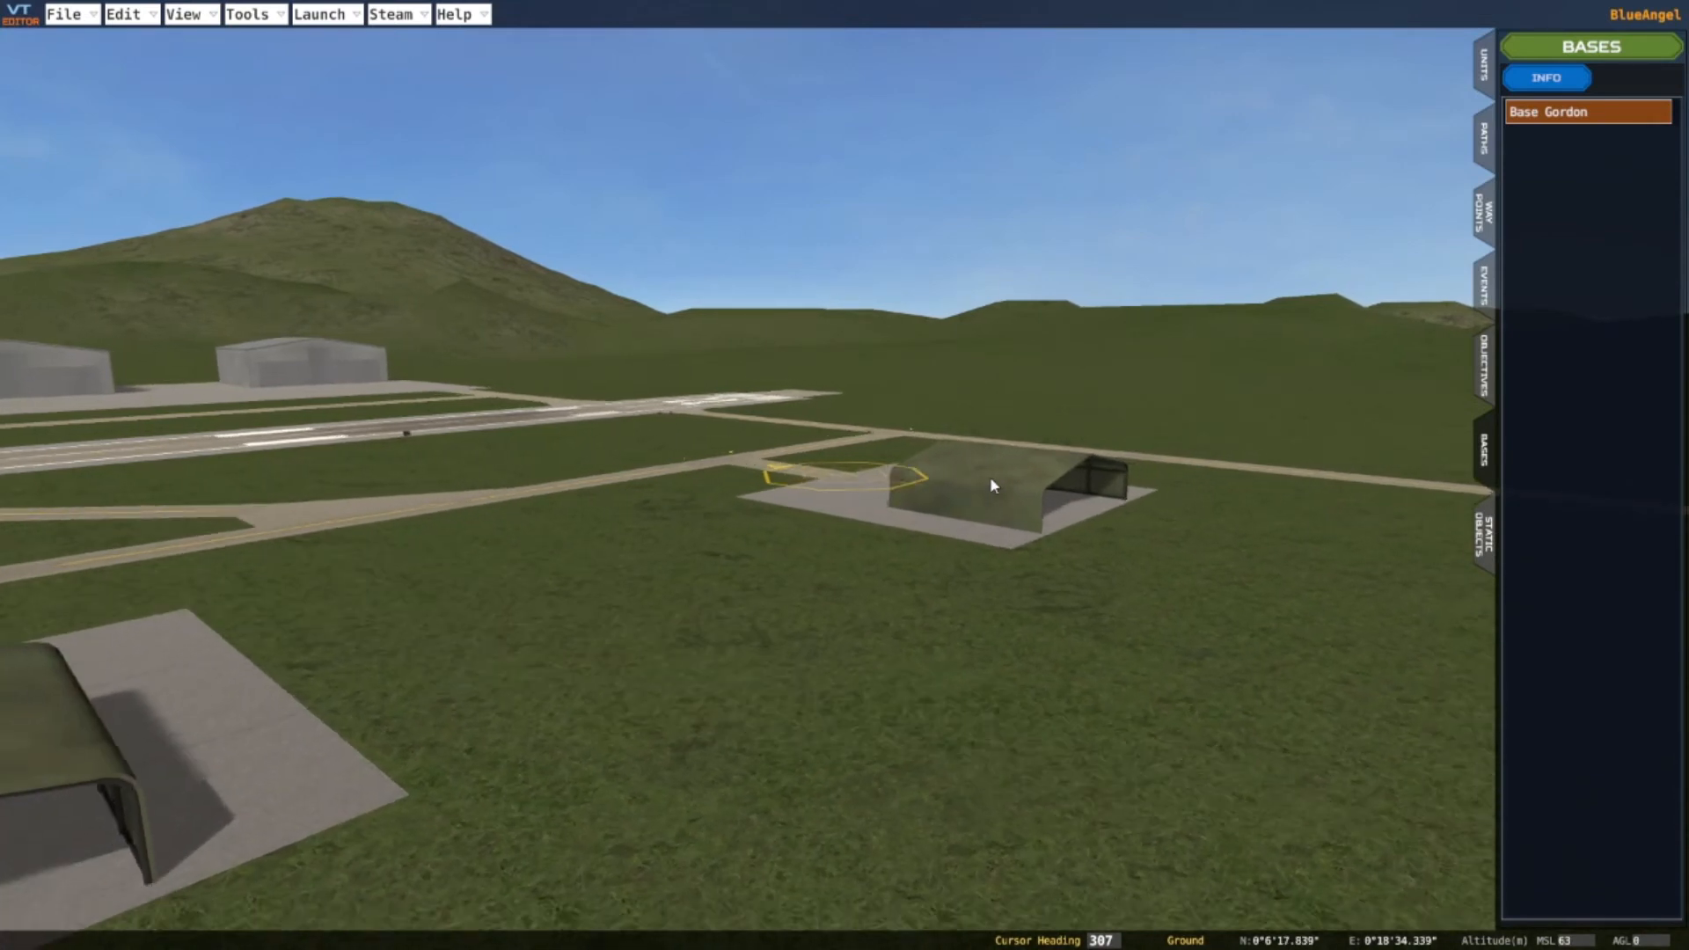
key(d)
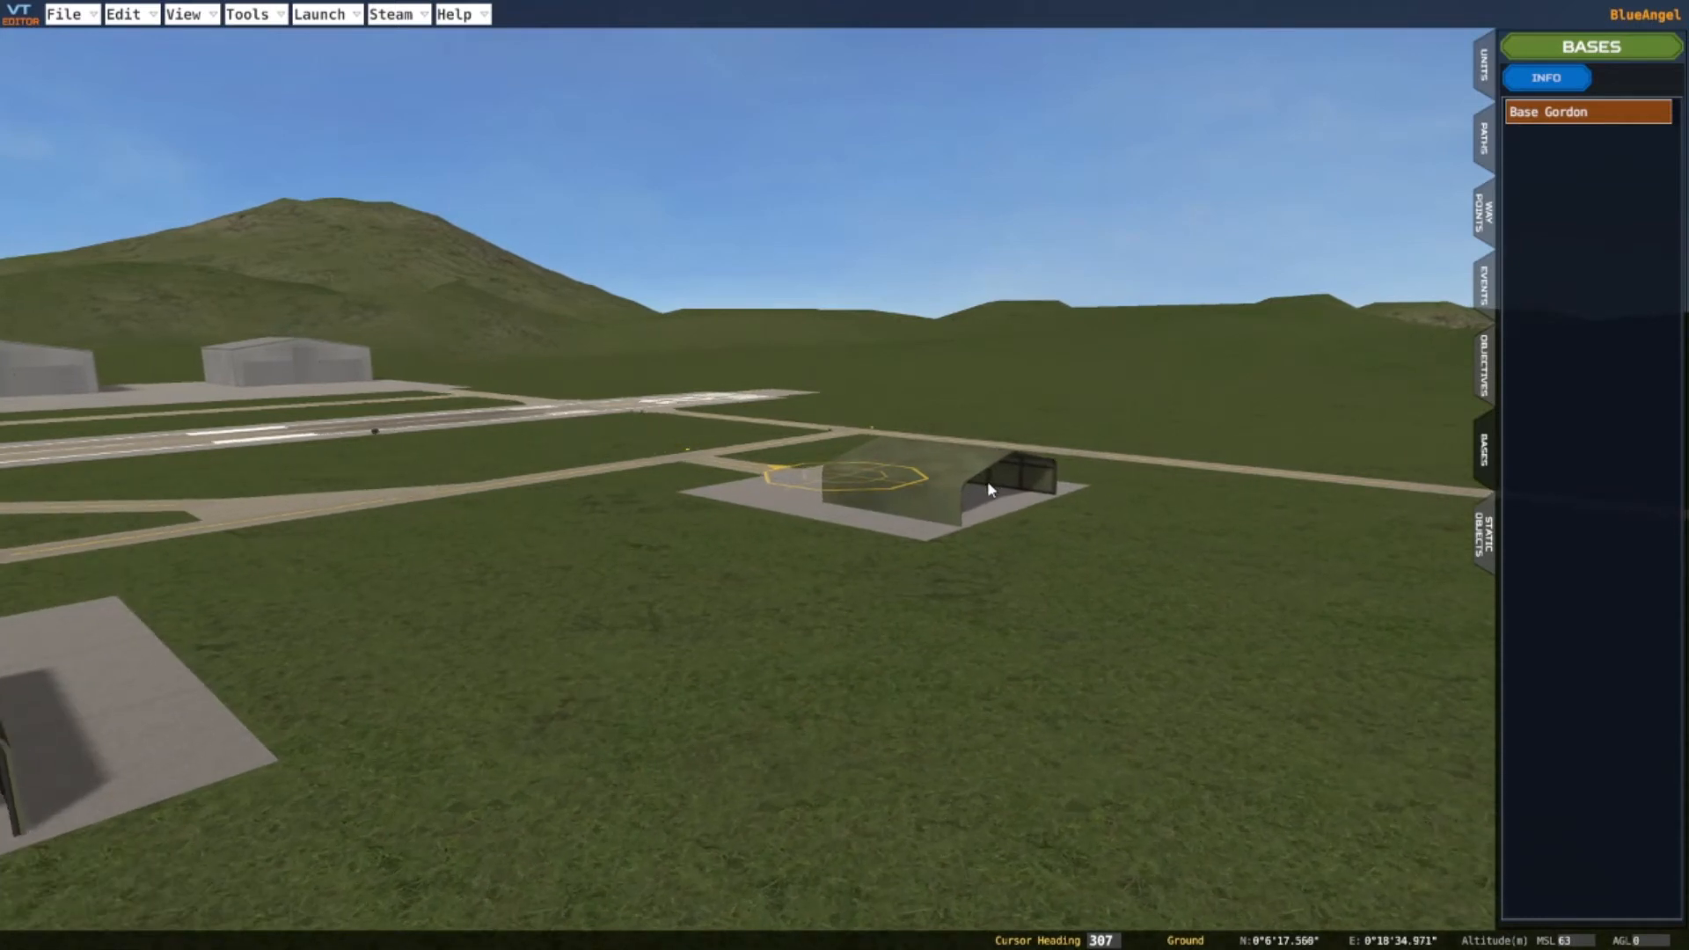
key(w)
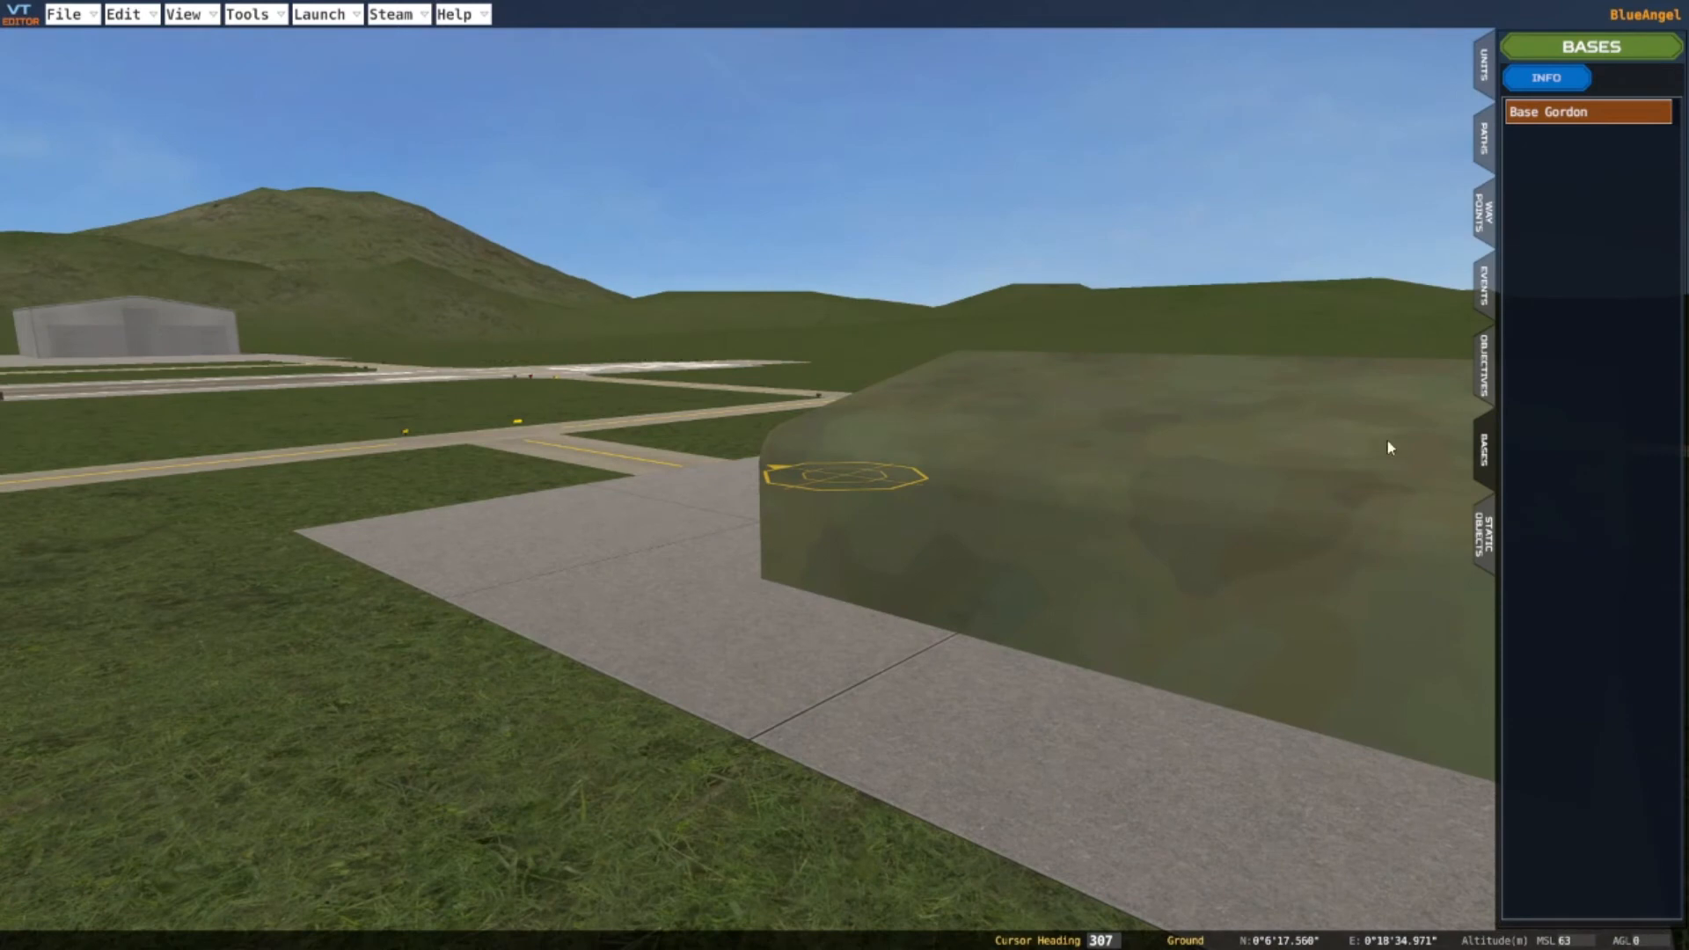
click(1485, 76)
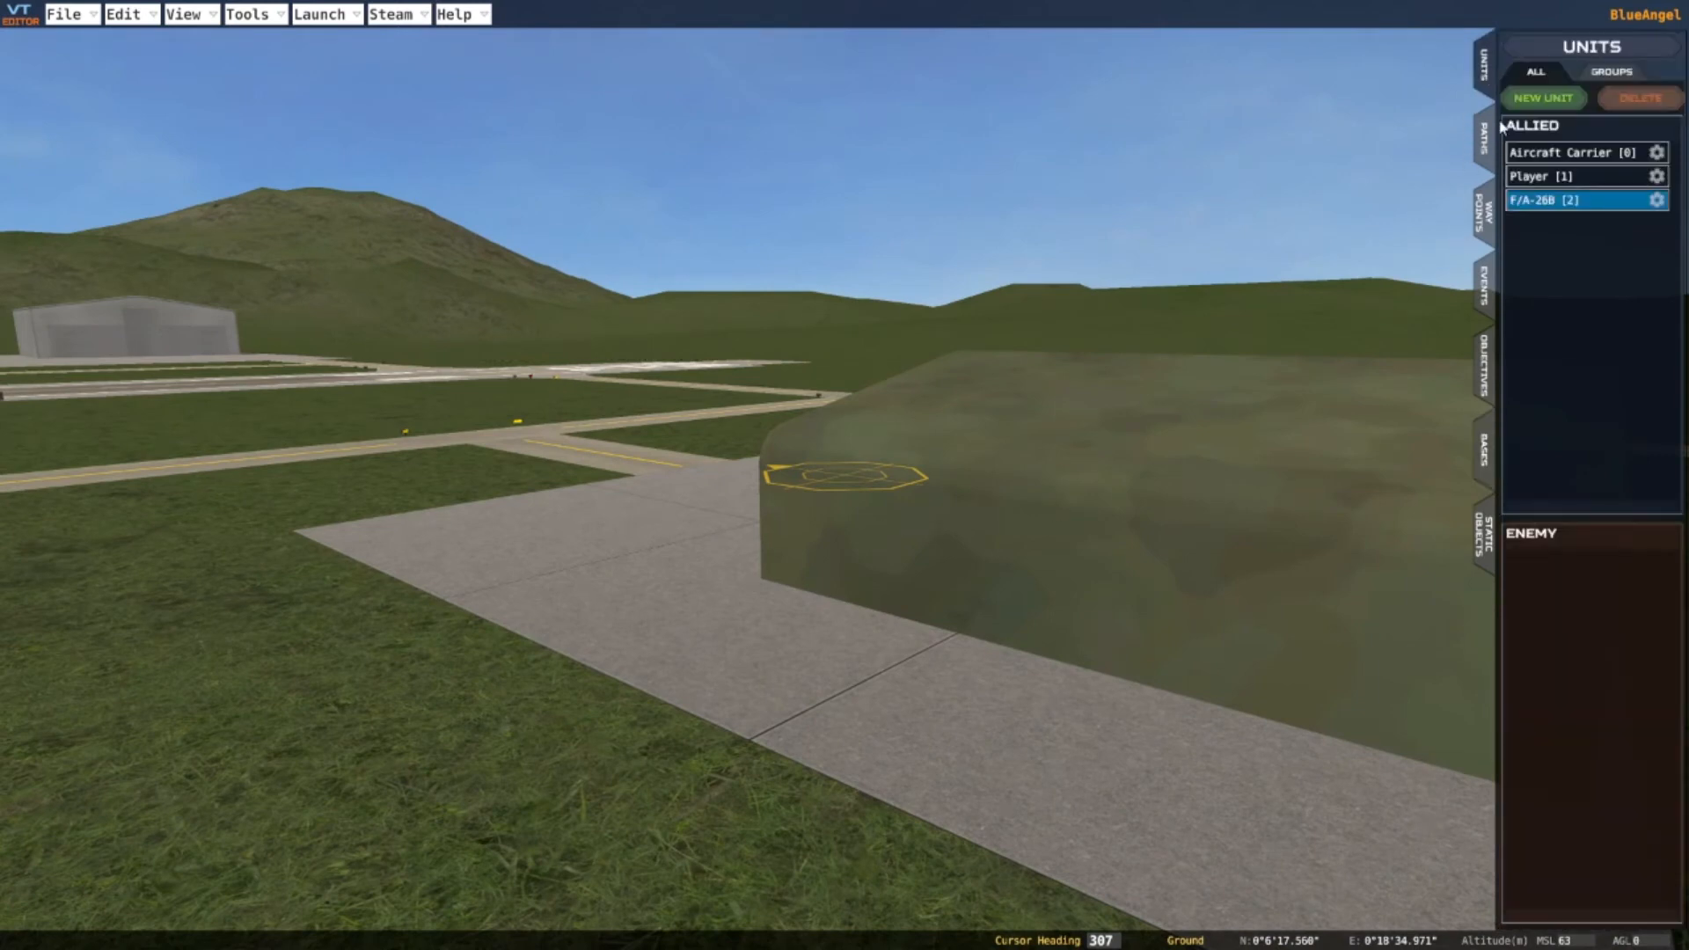
click(1545, 97)
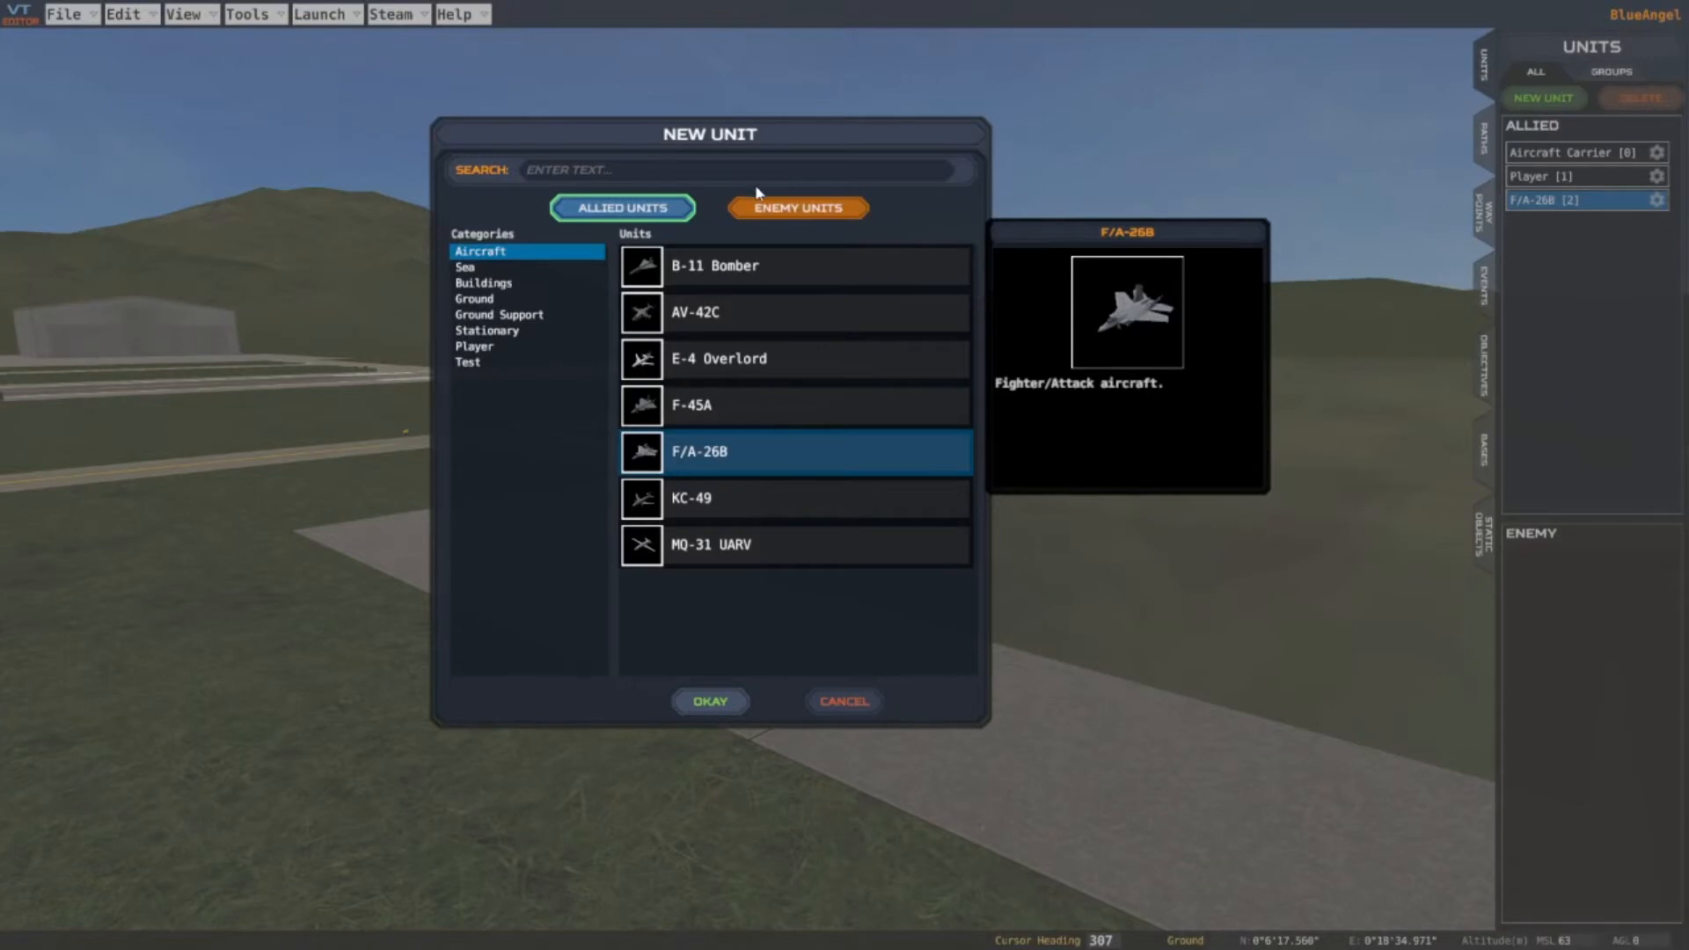
click(790, 211)
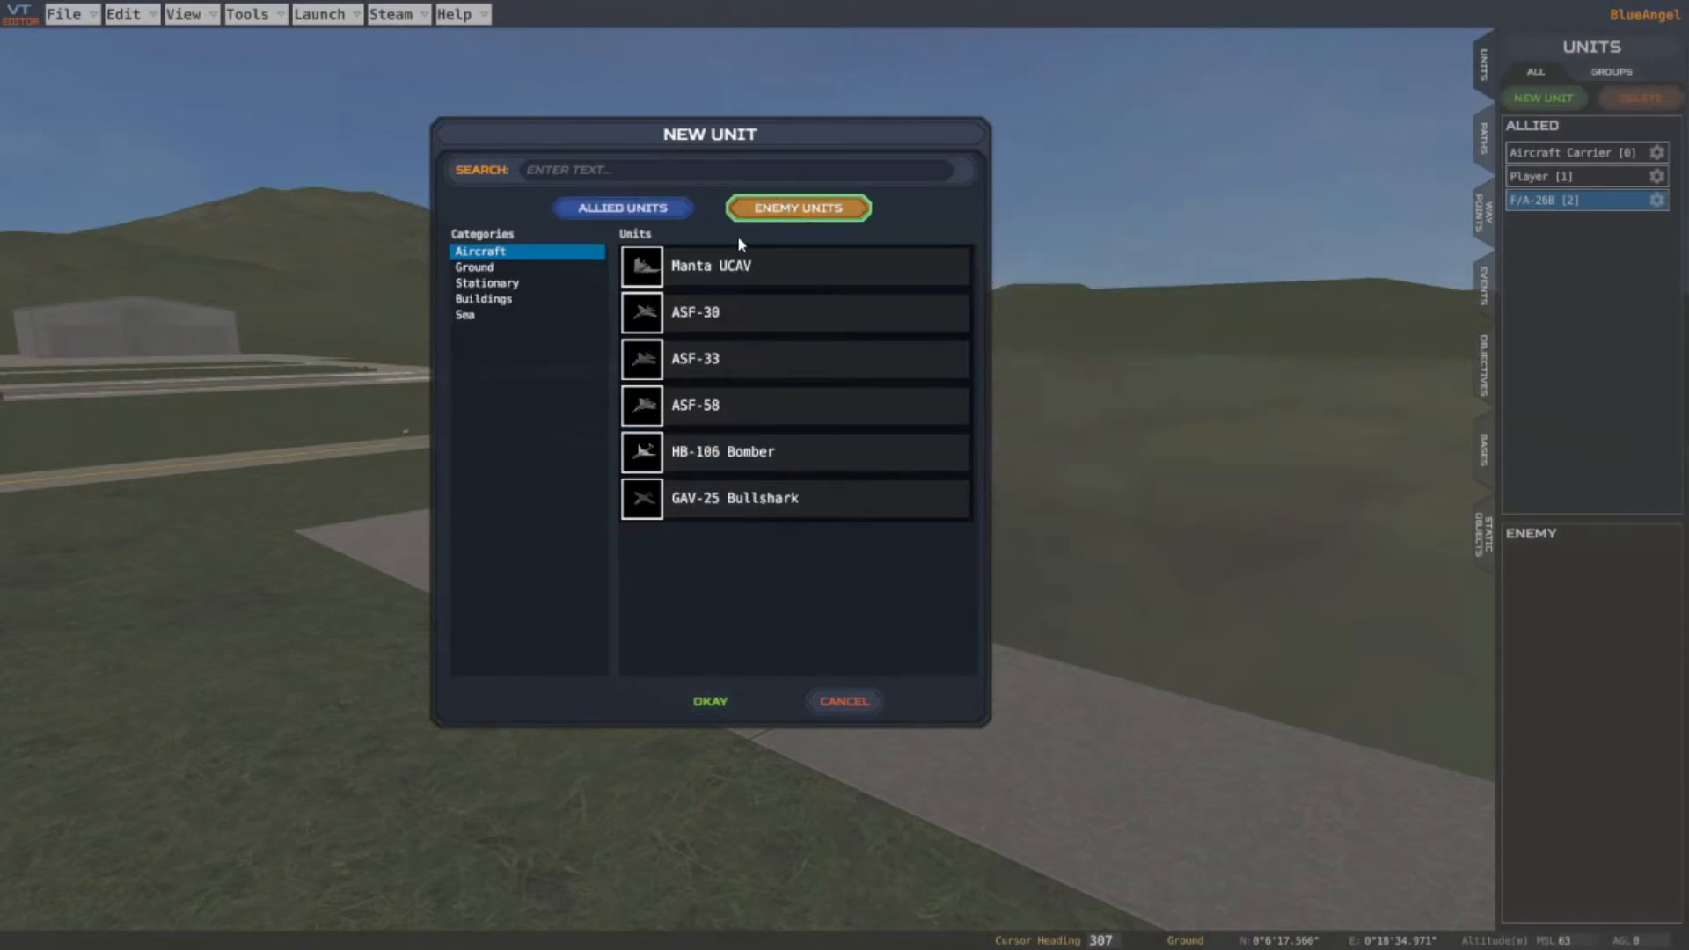
click(645, 324)
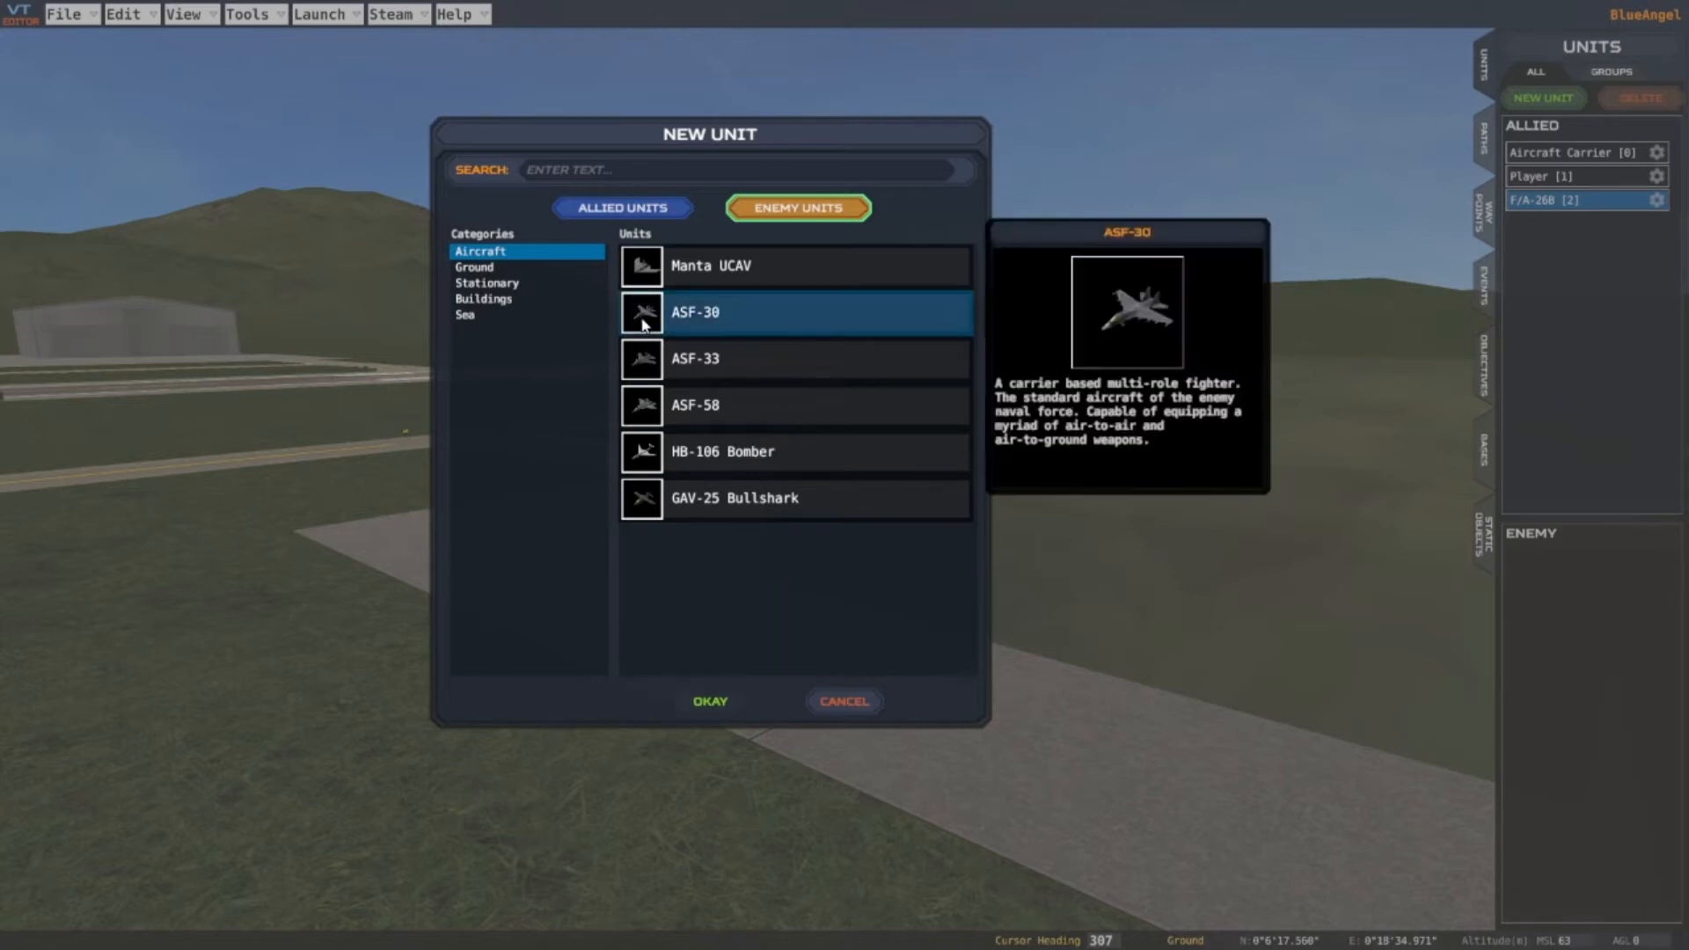
click(711, 702)
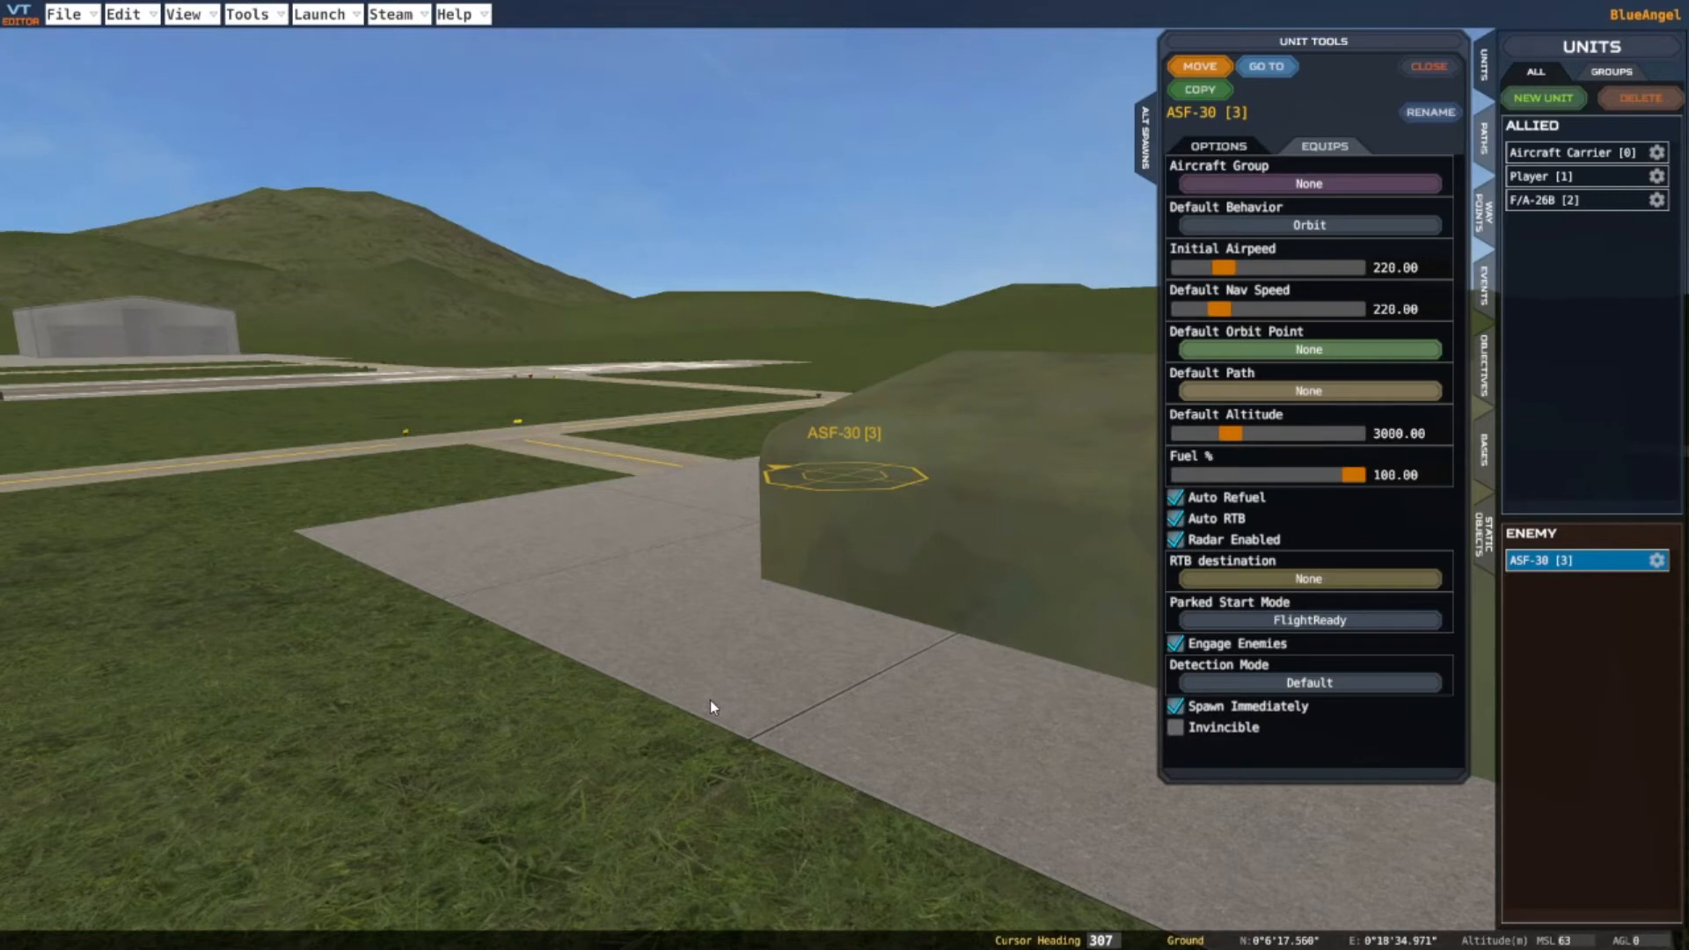
Assign the enemy ASF-30 to a new aircraft group named Zulu
click(1310, 184)
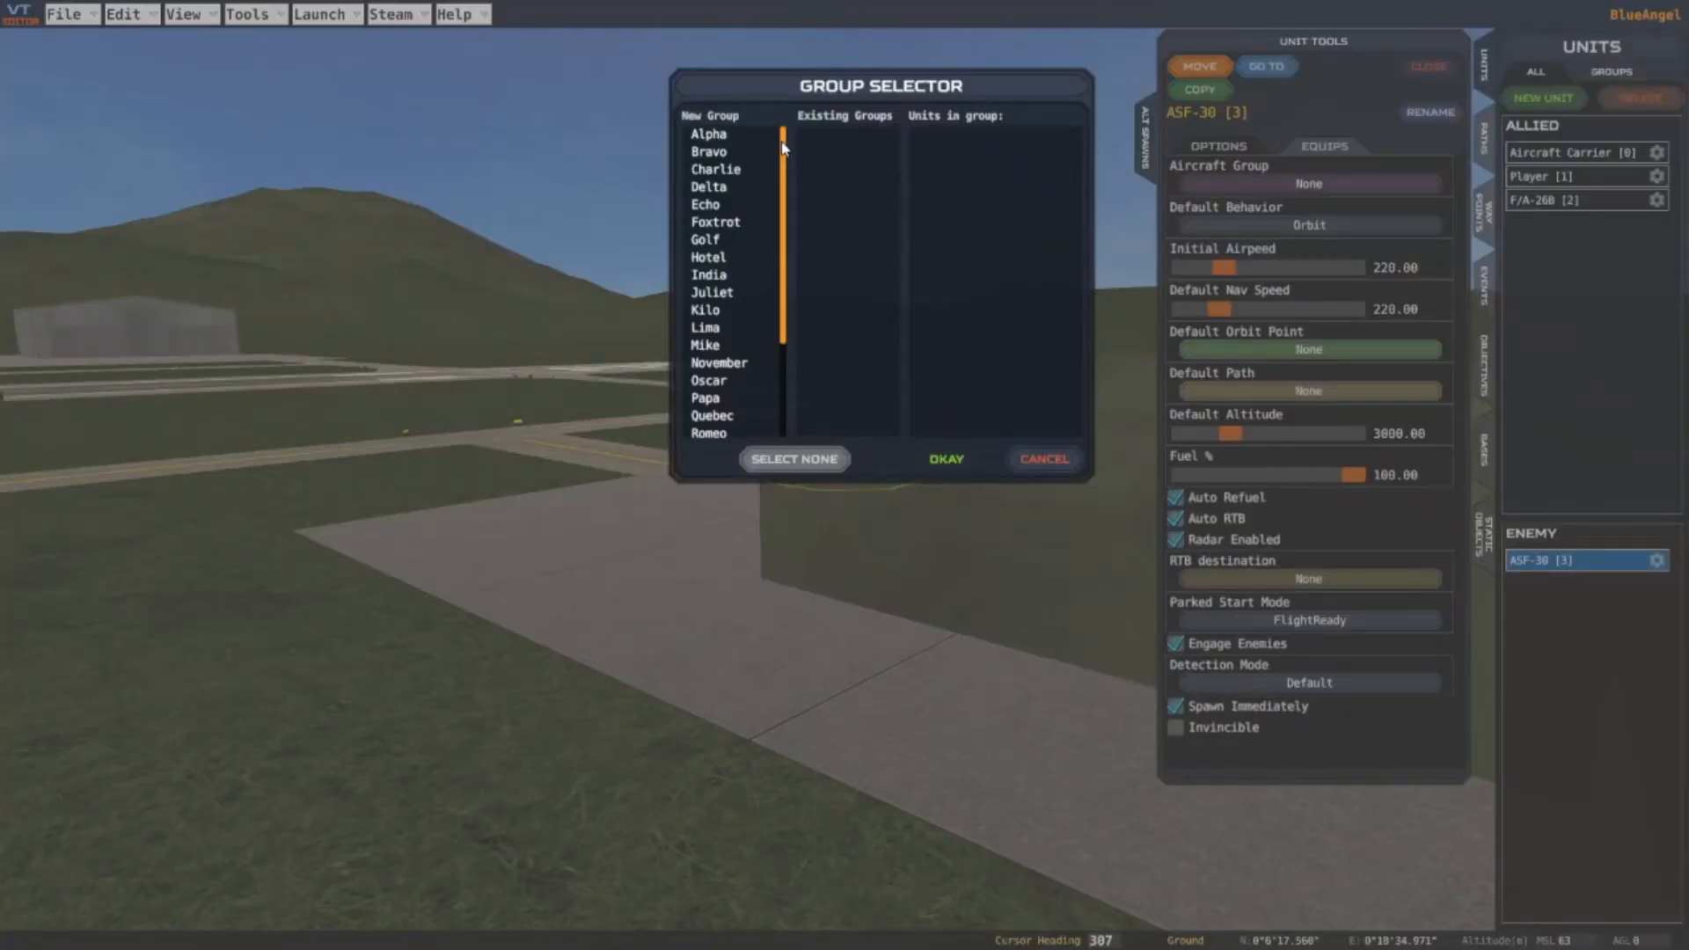
drag(782, 148, 776, 351)
click(749, 431)
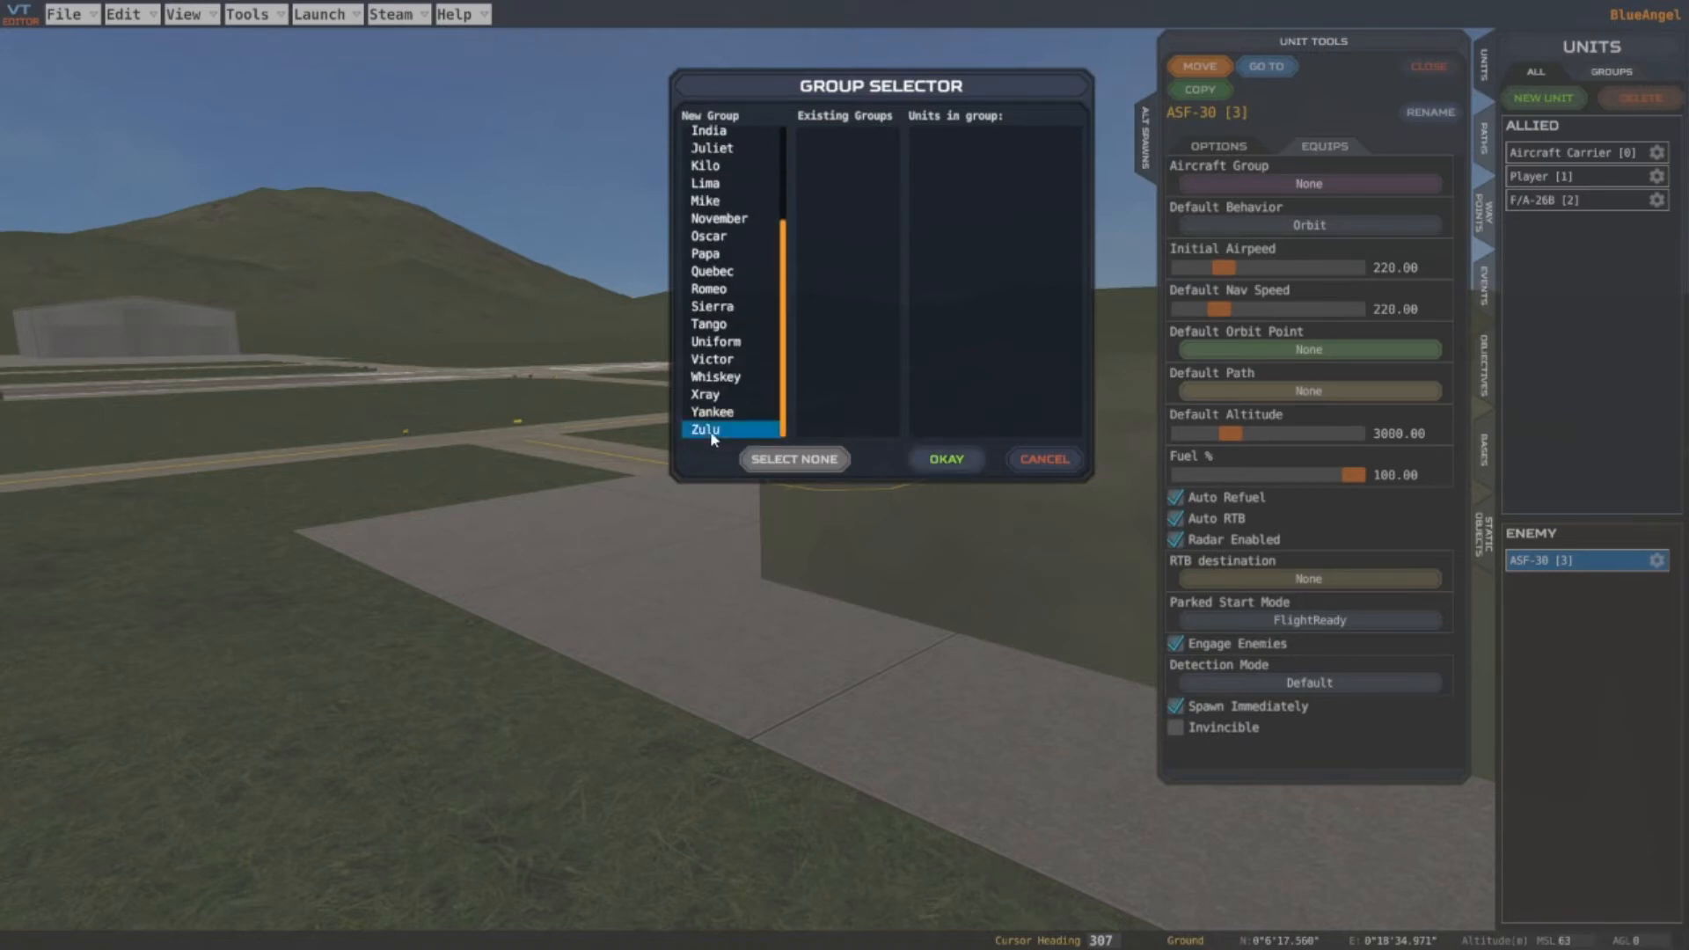
click(948, 461)
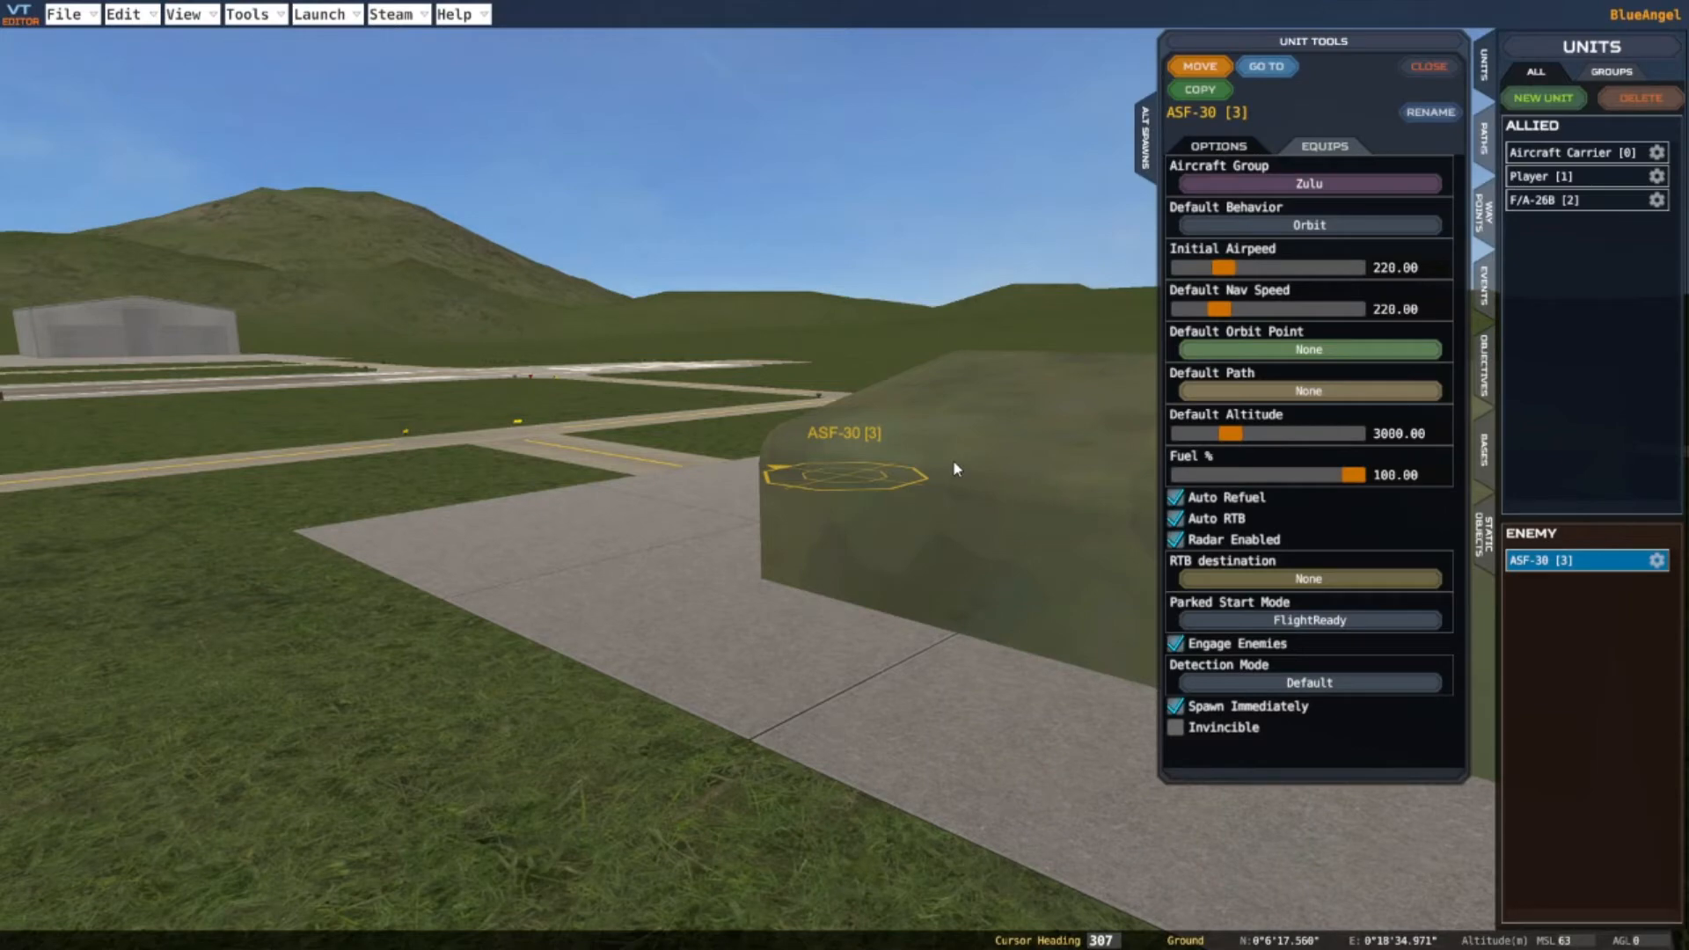
Set the ASF-30's default behavior to Parked with Base Gordon as RTB destination, and turn off Engage Enemies
click(1311, 225)
click(783, 157)
click(1315, 581)
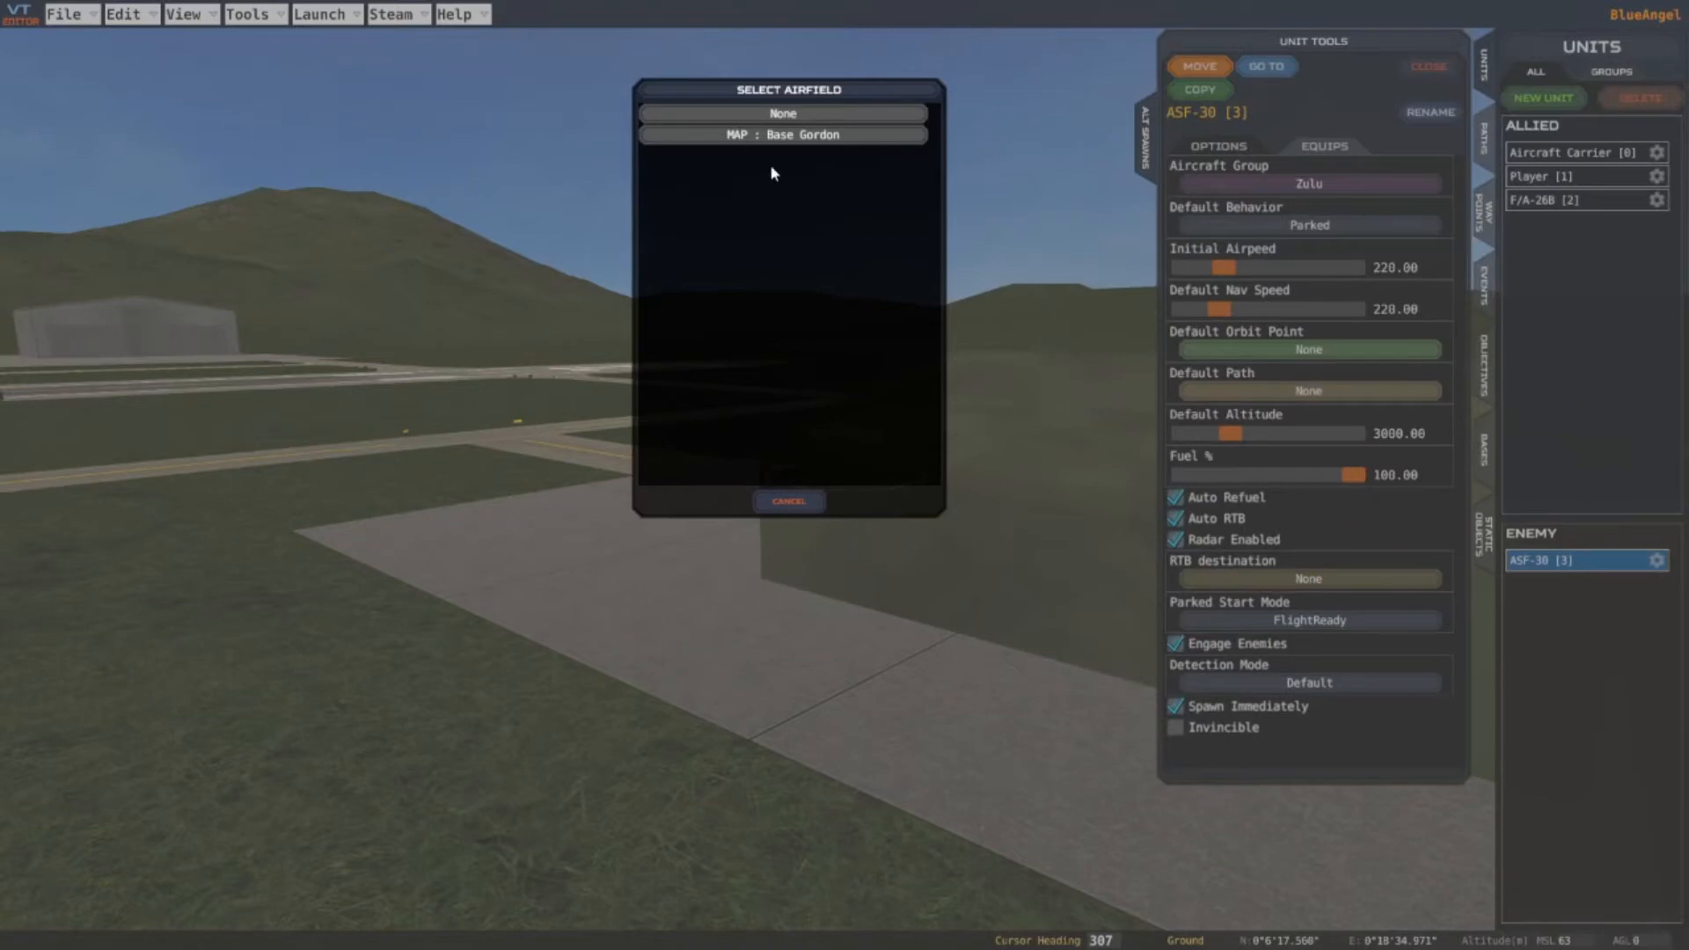
click(789, 136)
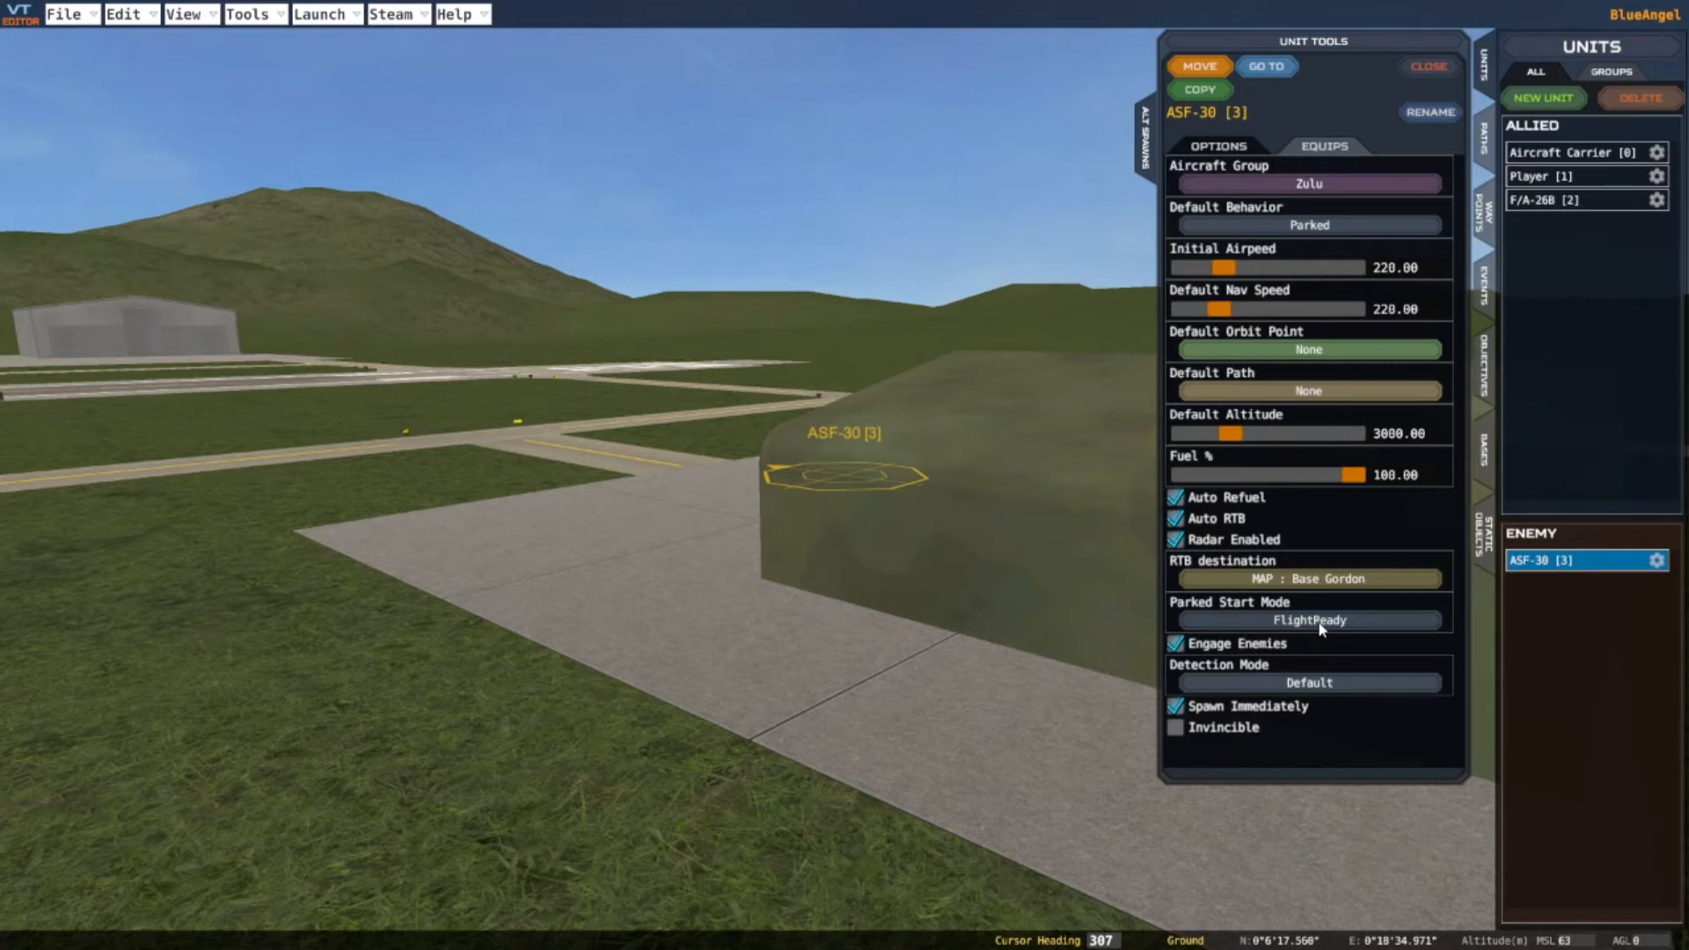
click(1176, 646)
click(1428, 67)
scroll(905, 430, up, 5)
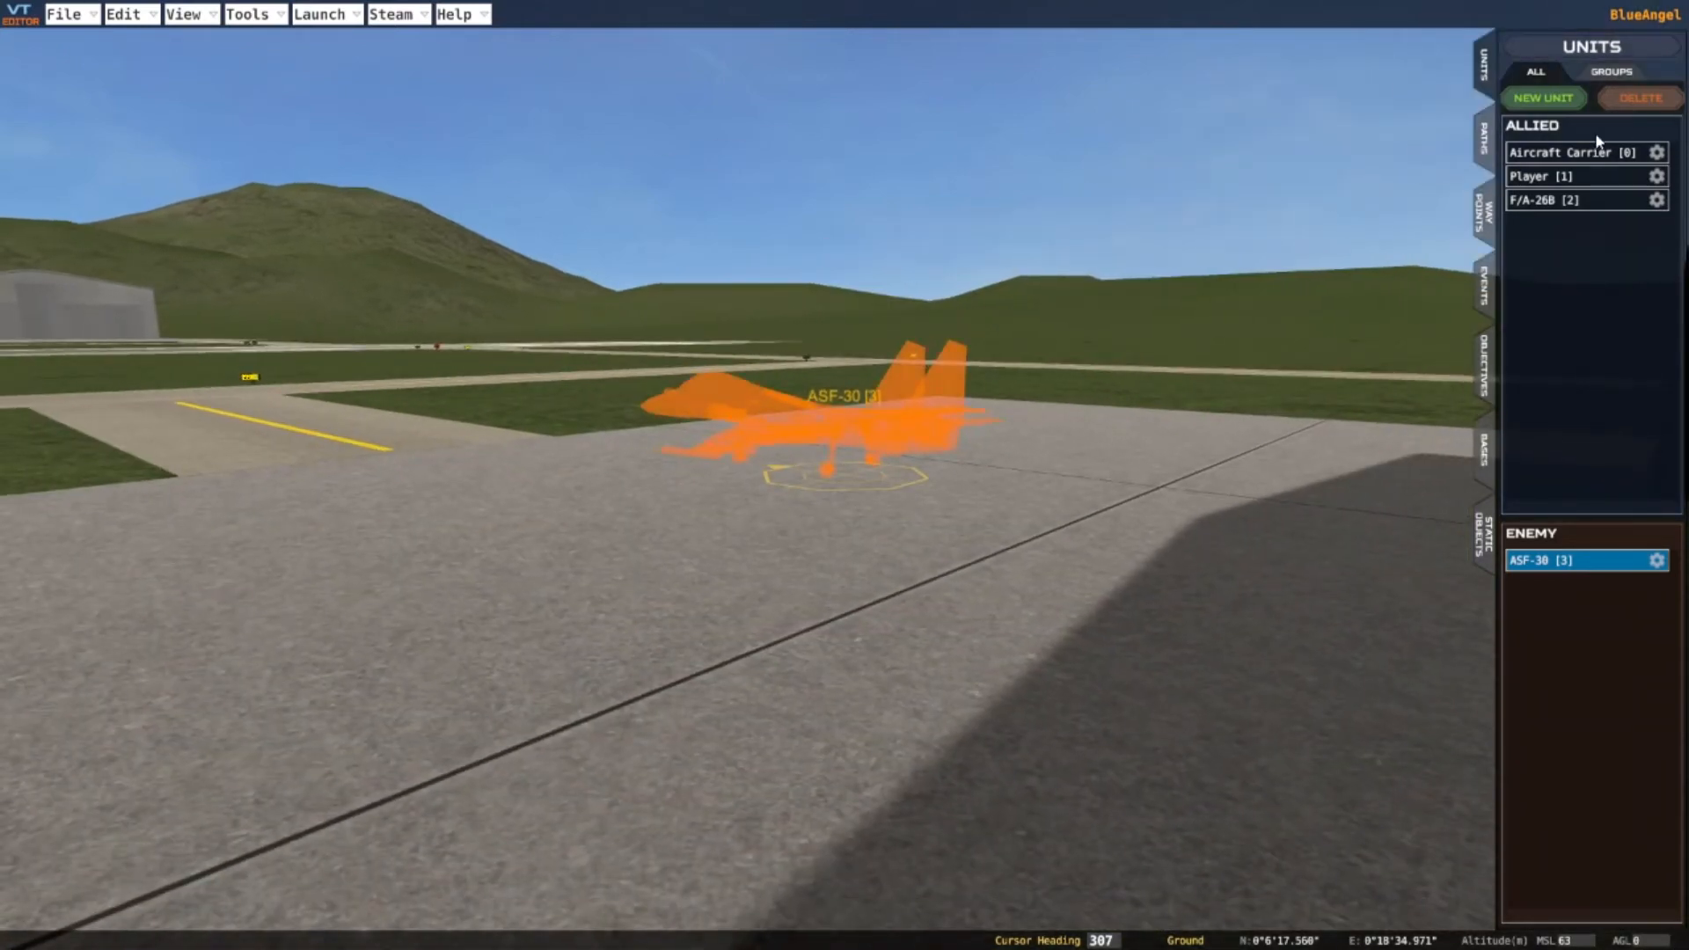
Move the allied F/A-26B to the end of the taxiway beside the ASF-30's shelter pad
click(1656, 200)
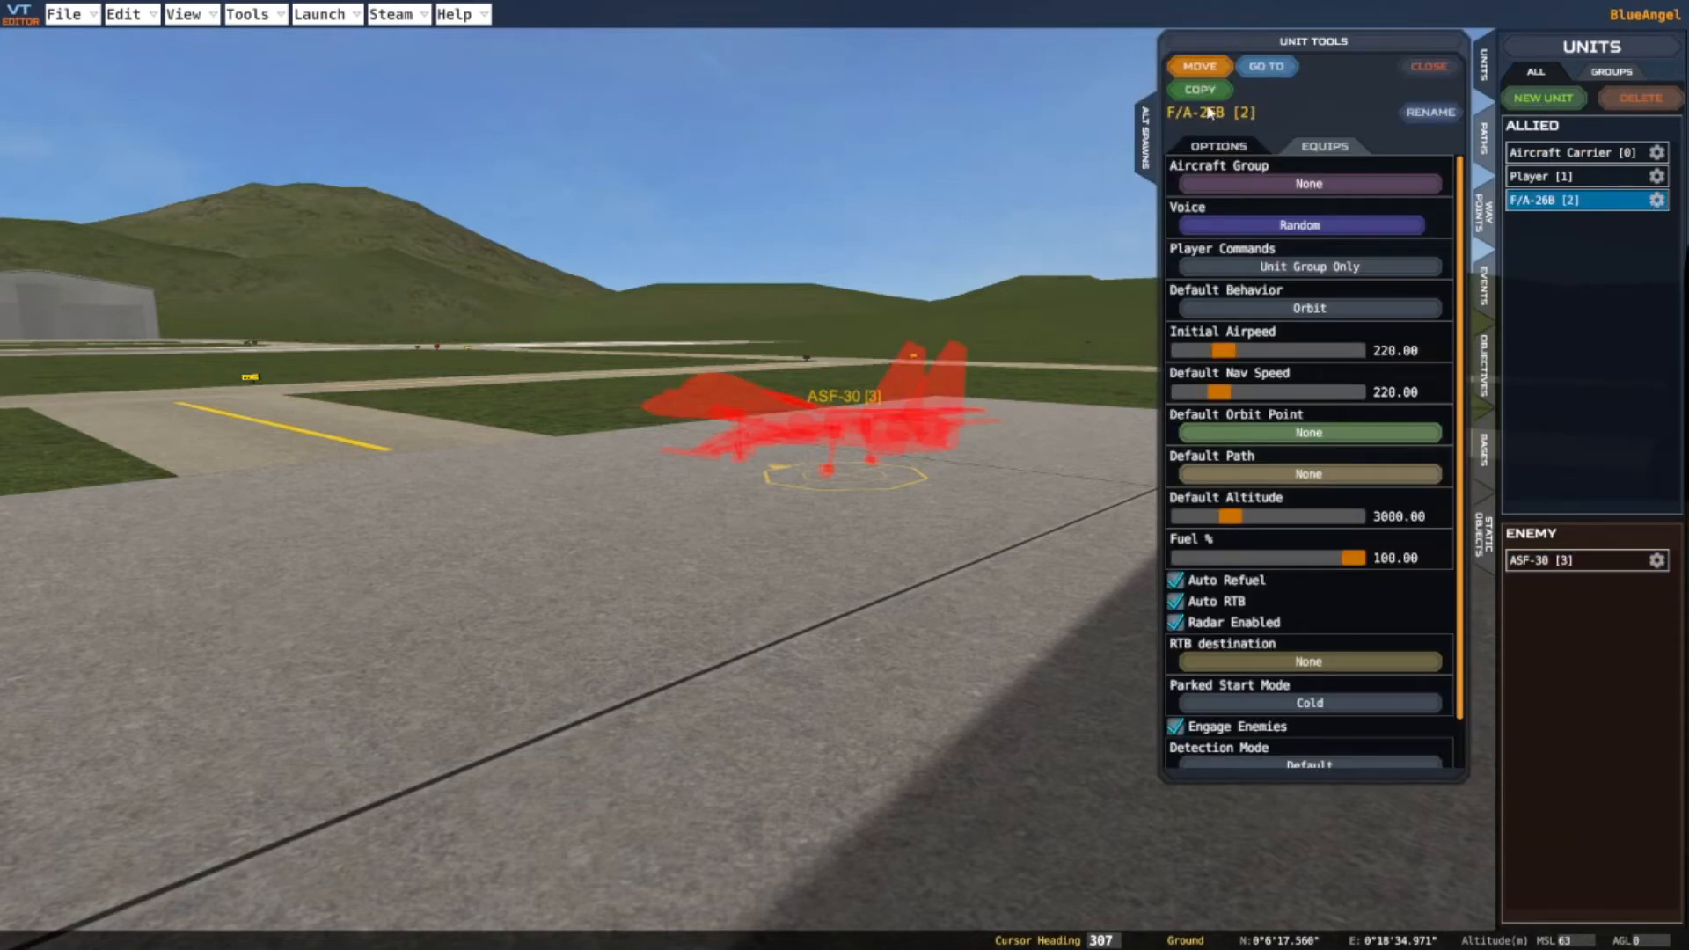
click(1201, 67)
key(a)
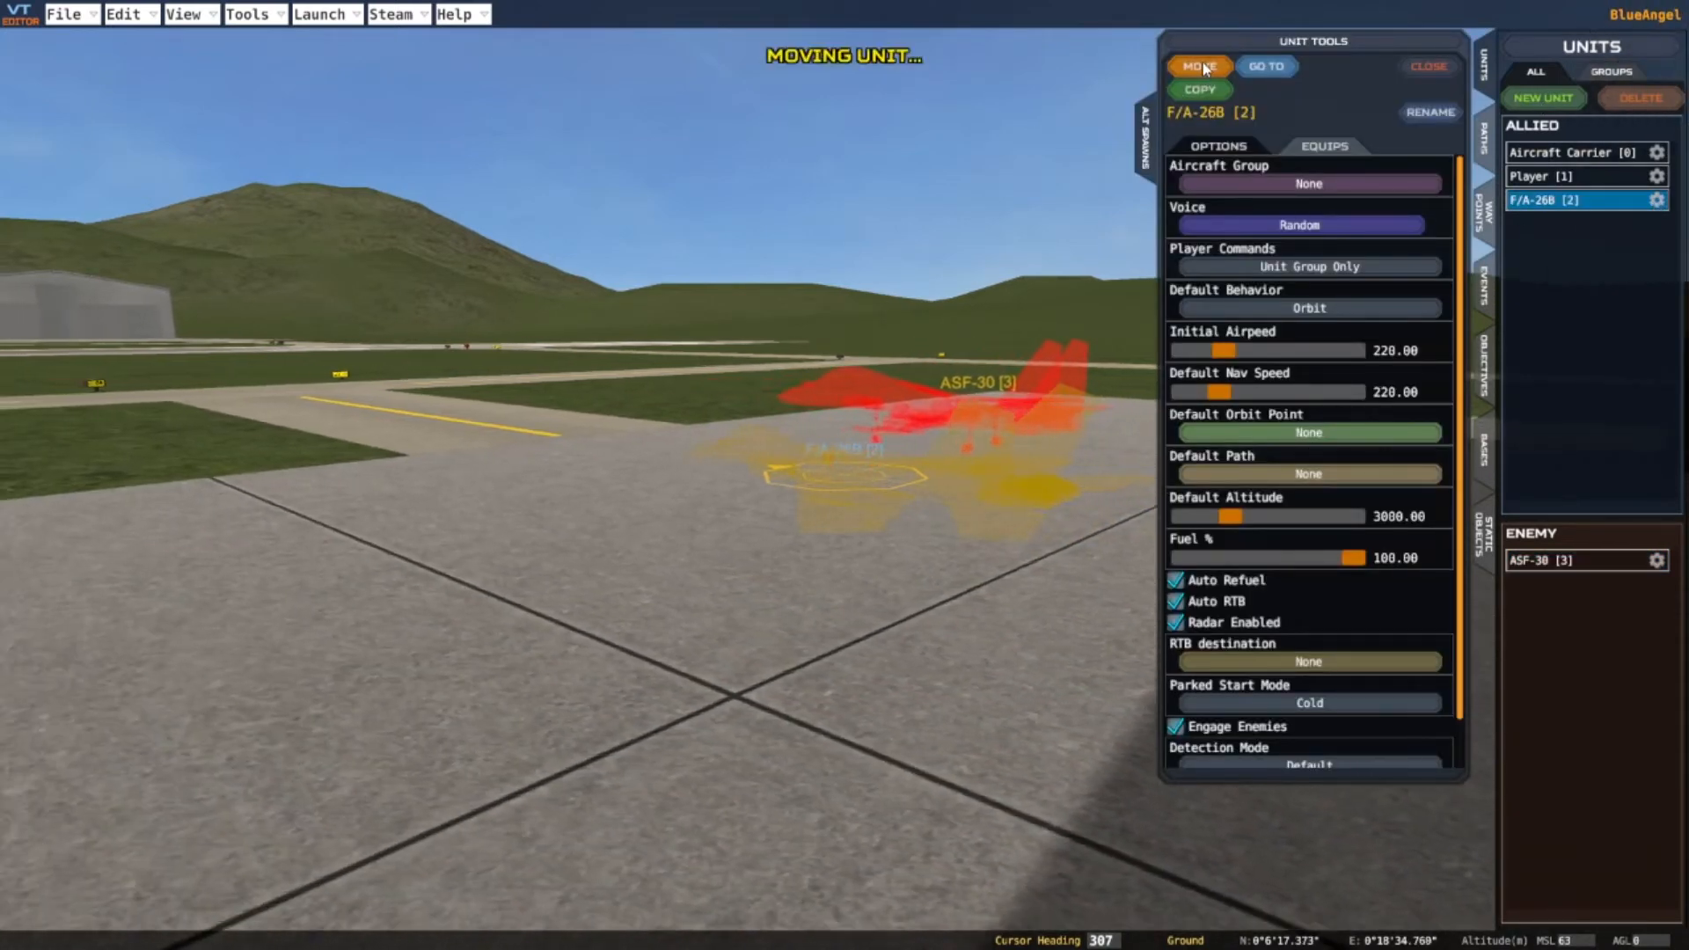
key(a)
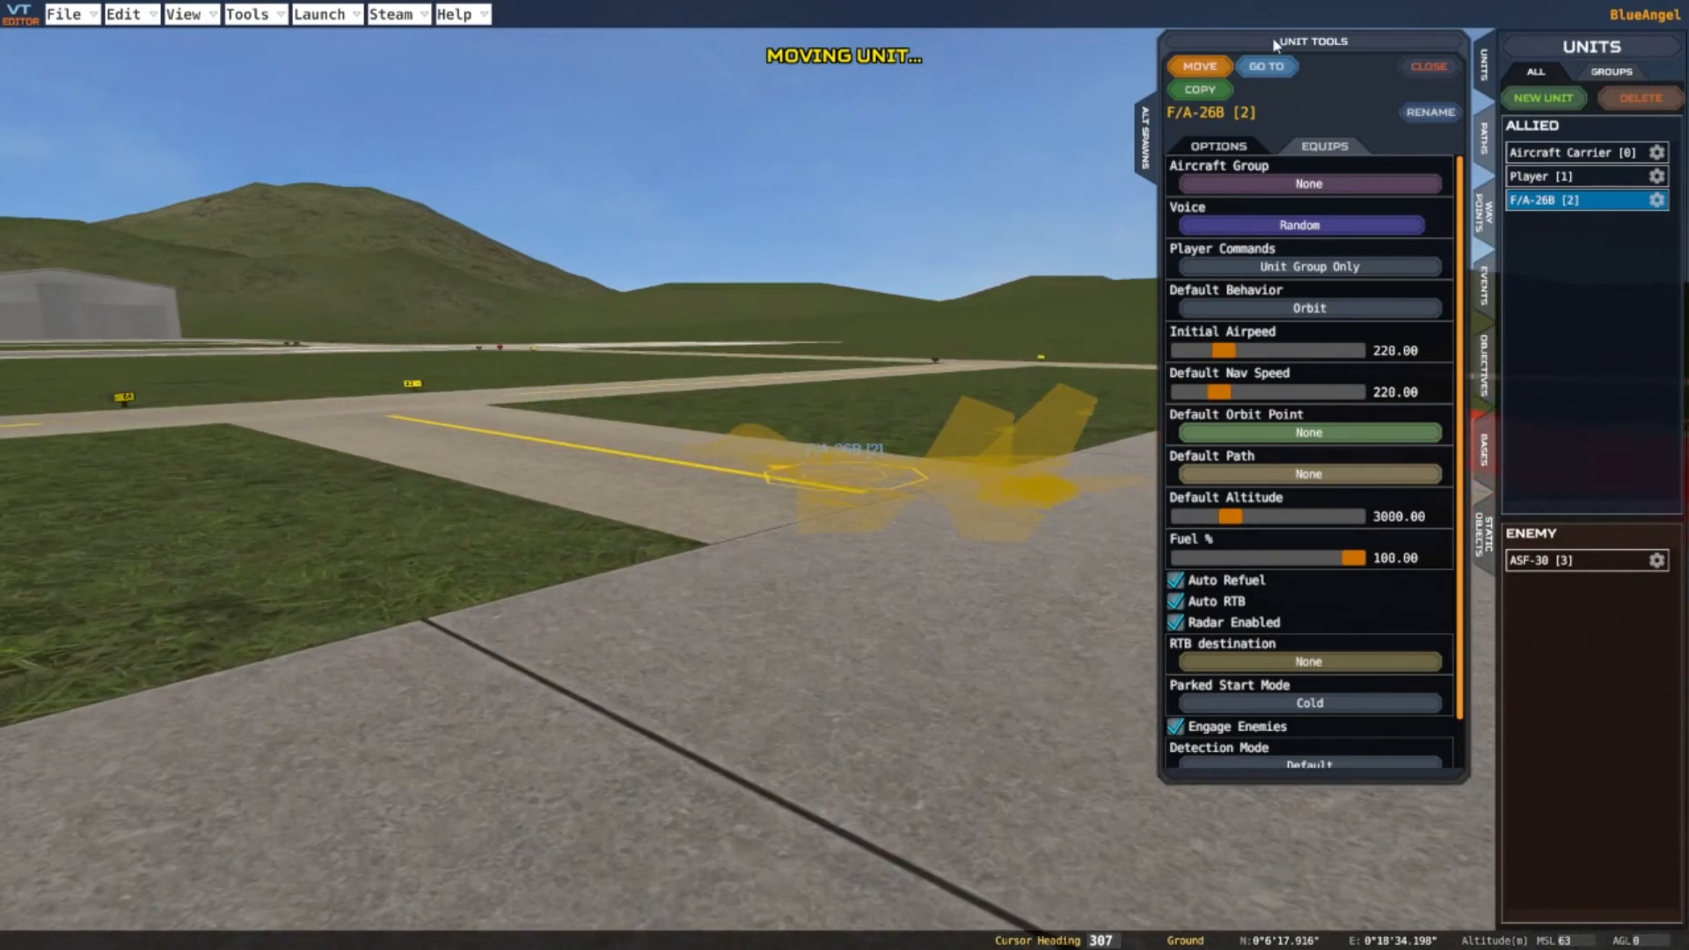
click(1208, 70)
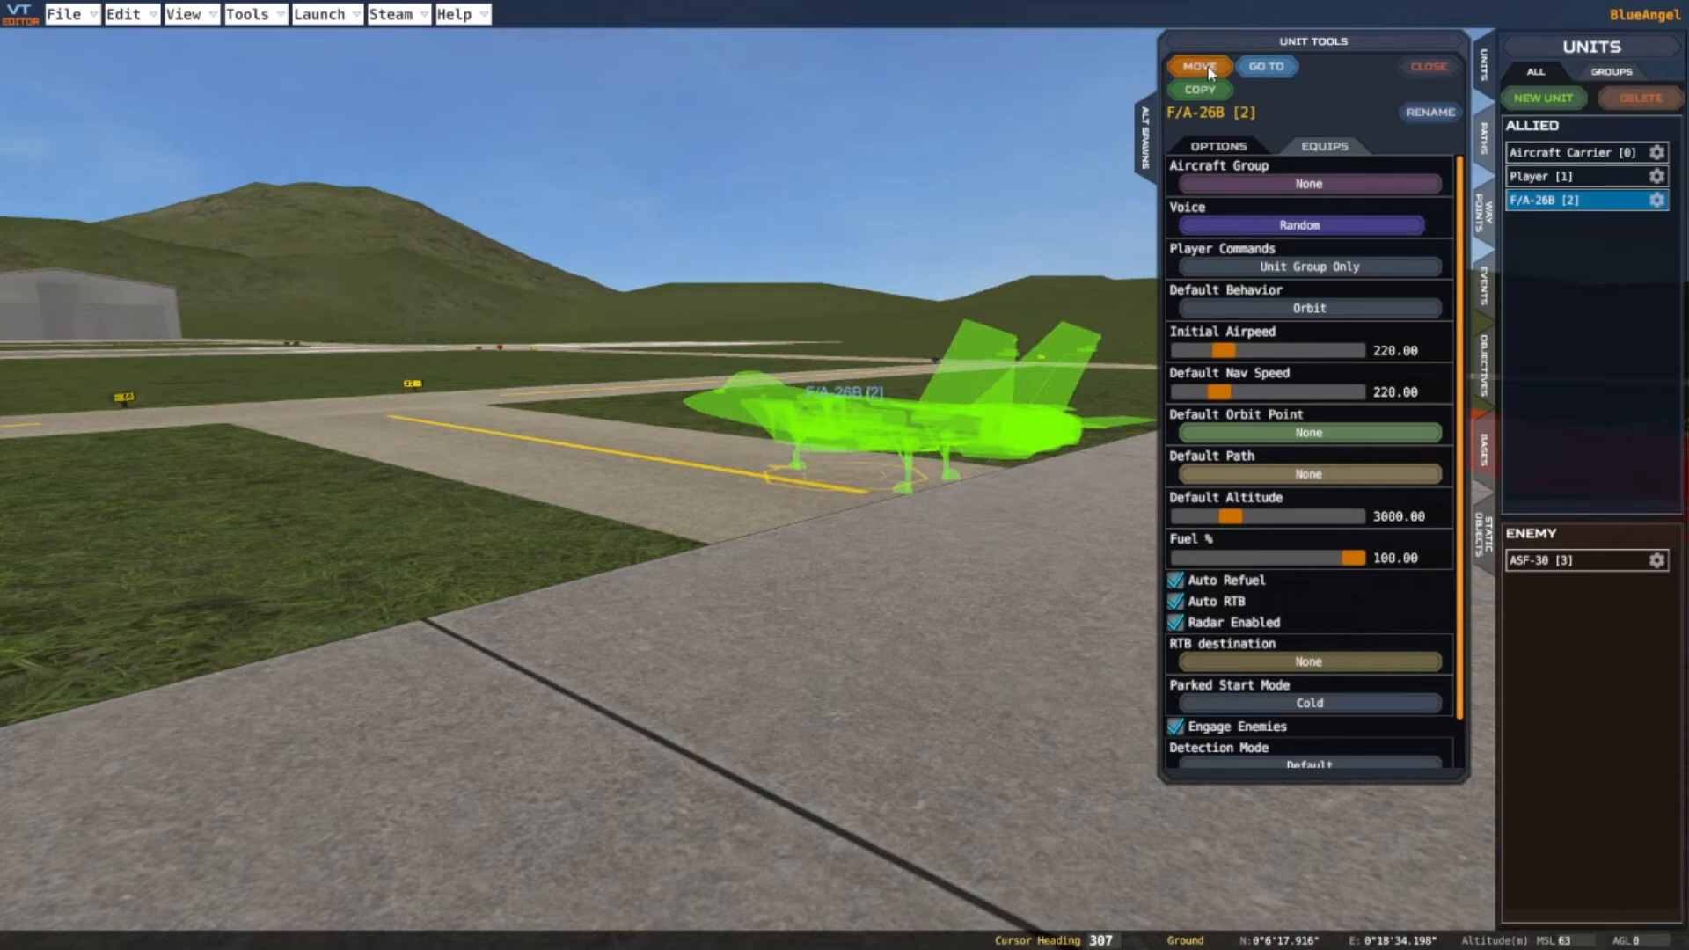
click(1208, 68)
click(1208, 70)
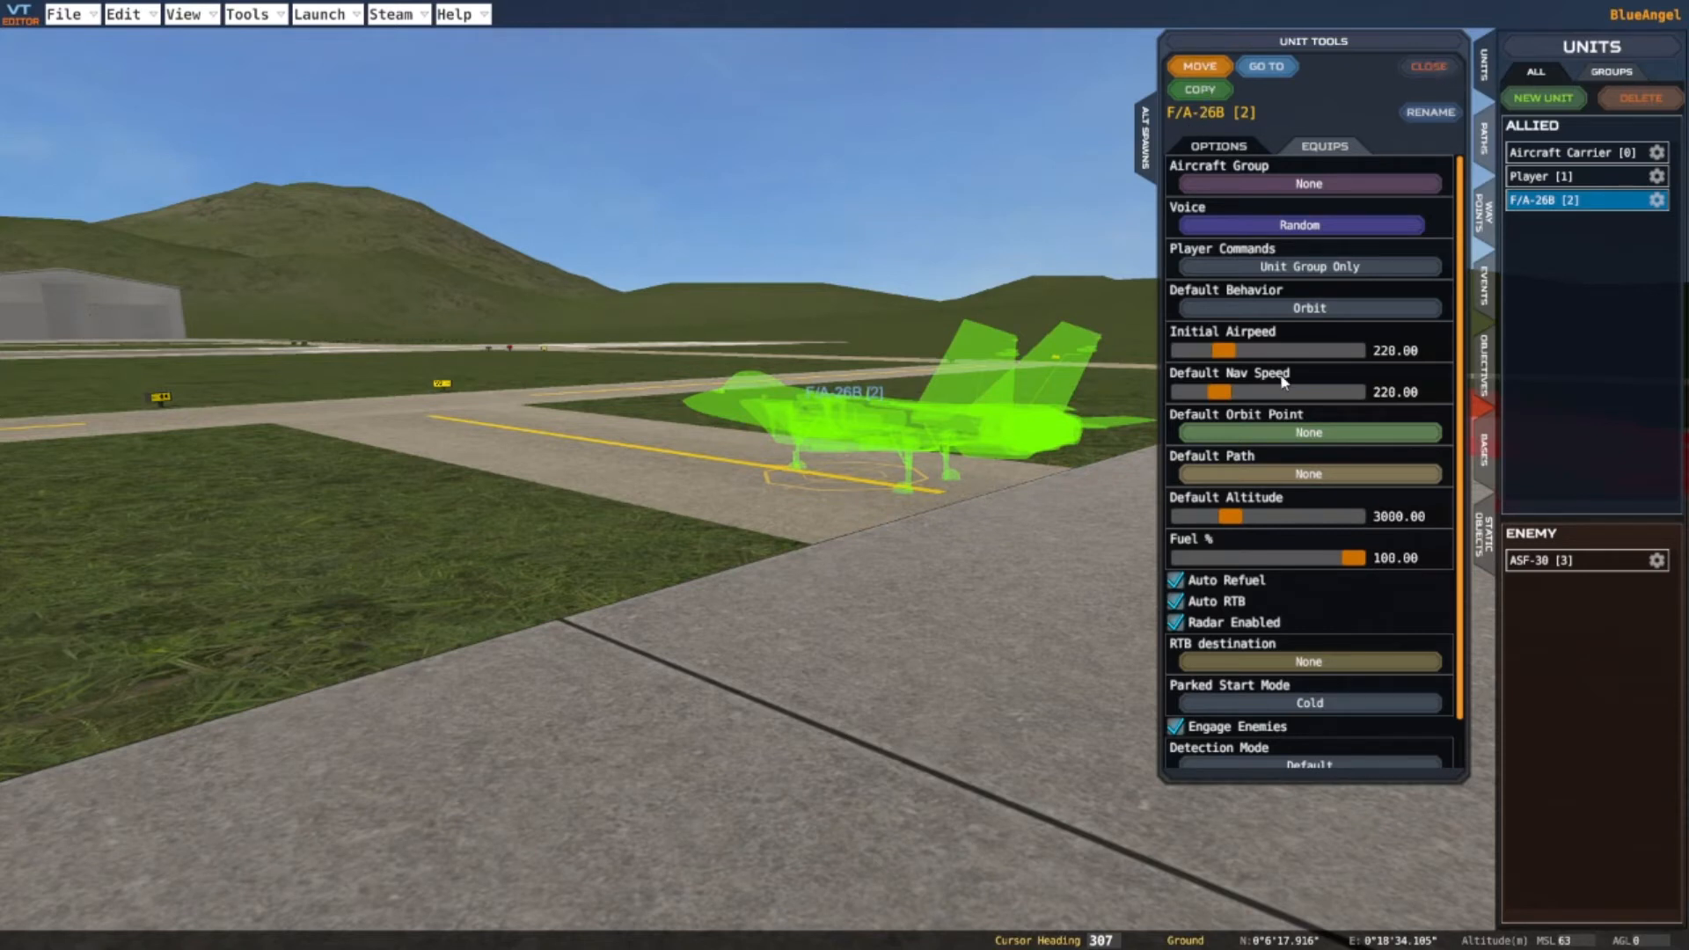
click(1425, 68)
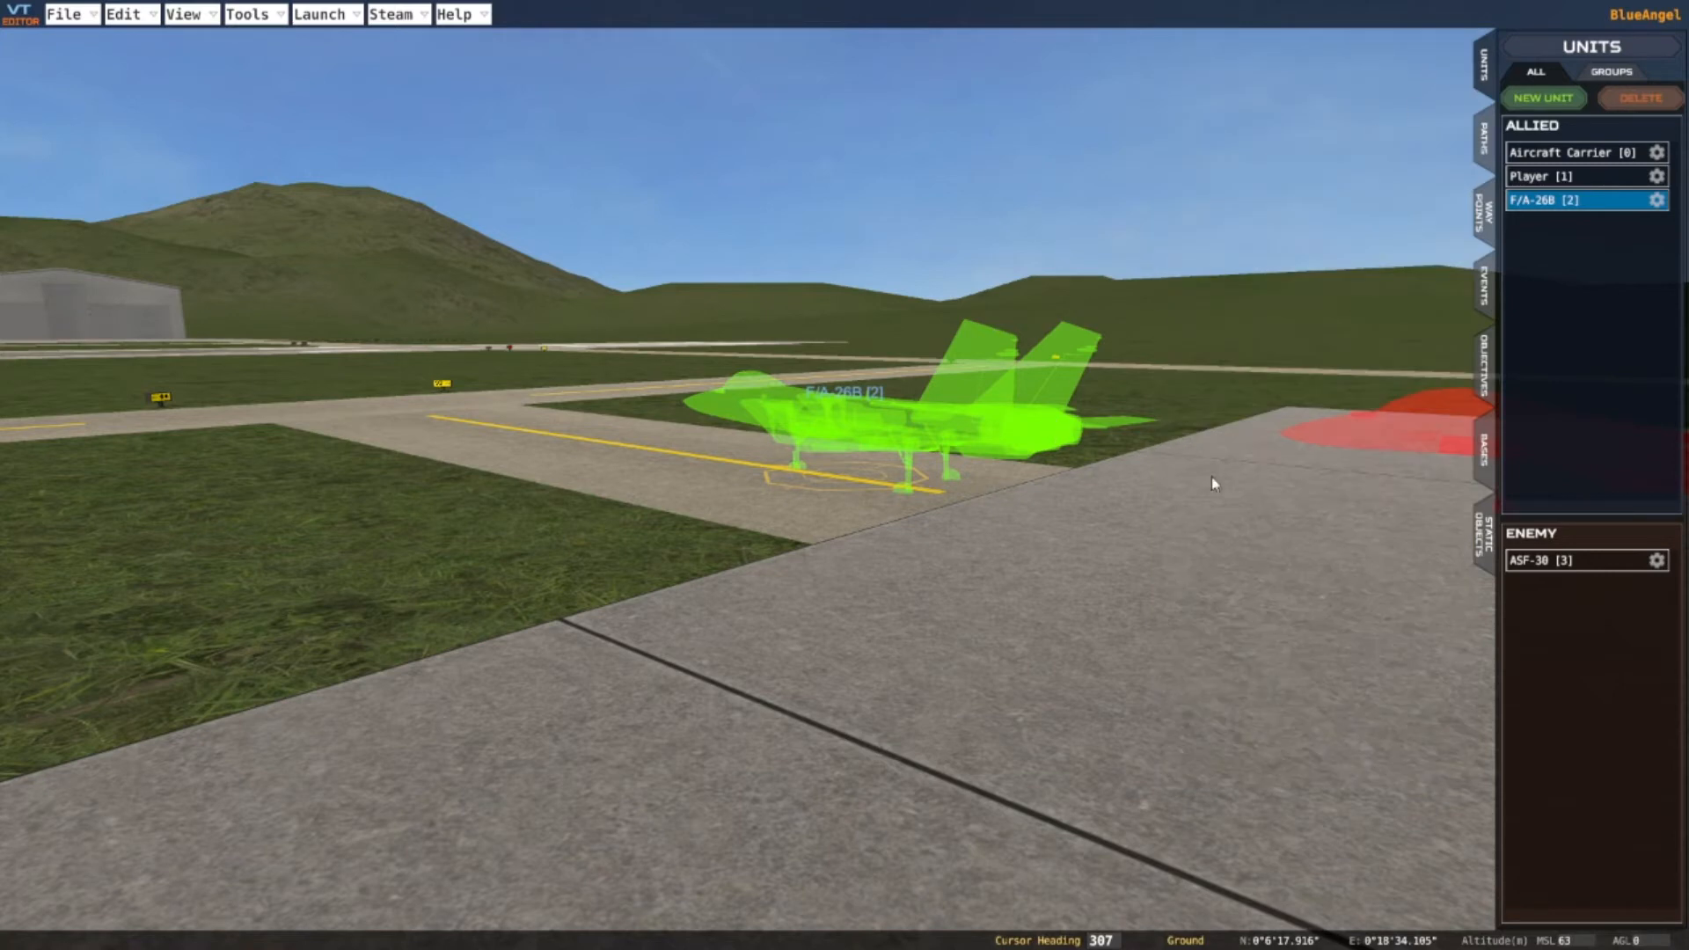
Move the enemy ASF-30 across the shelter pad so that it stands close to the F/A-26B
key(d)
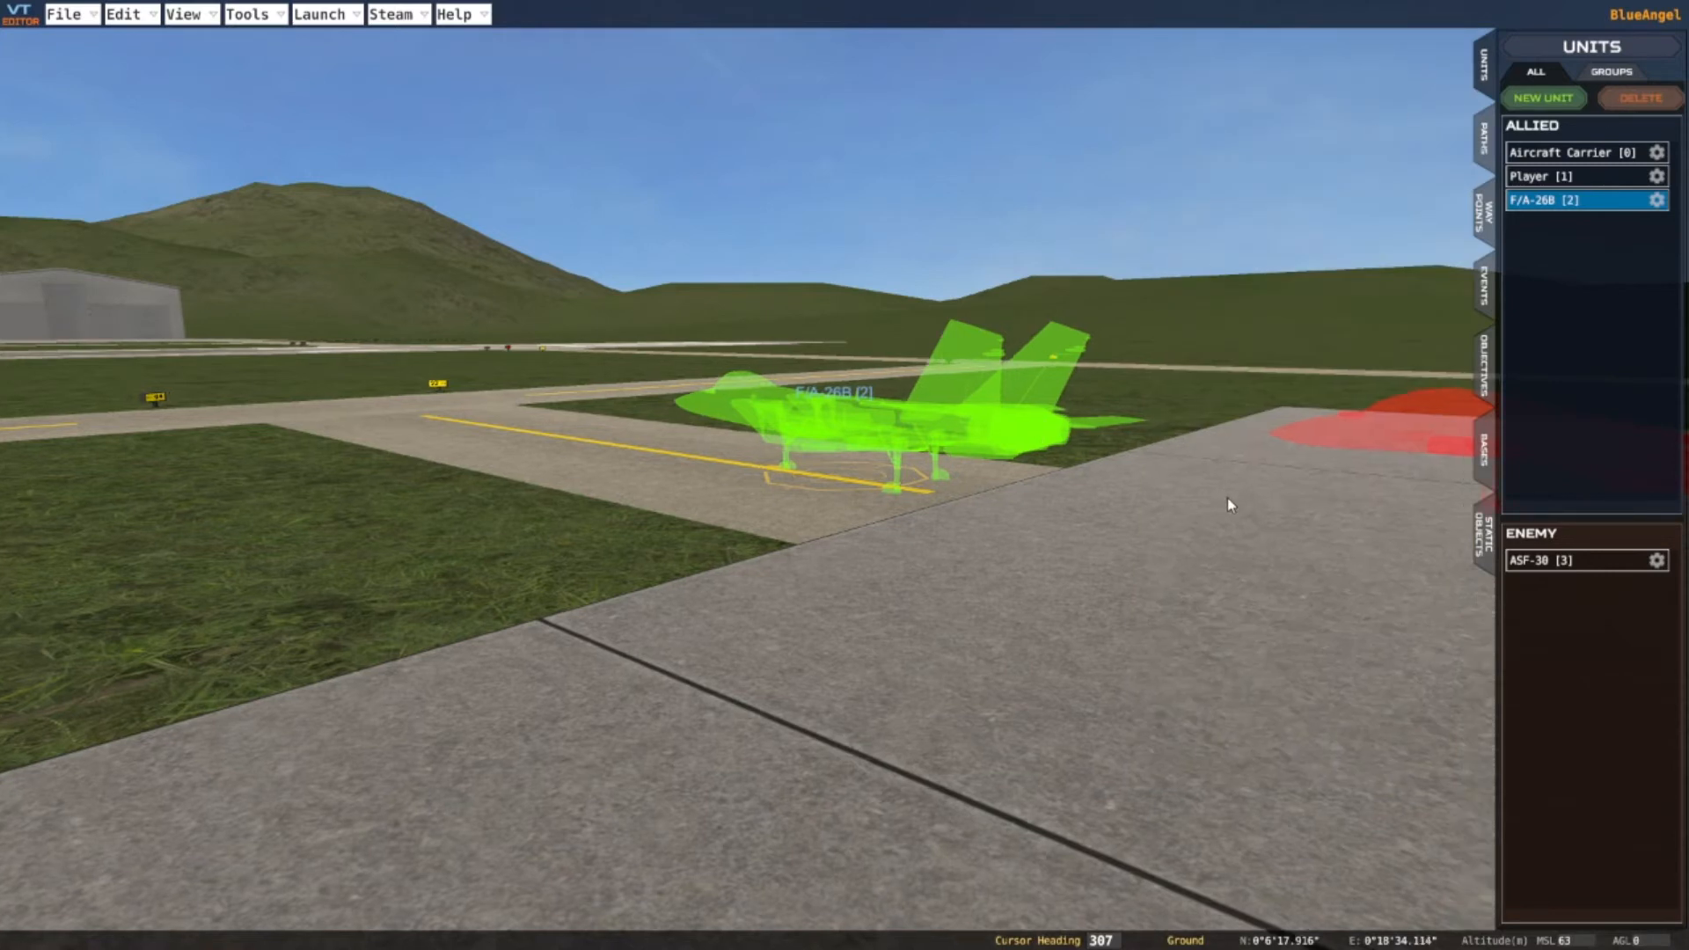
key(d)
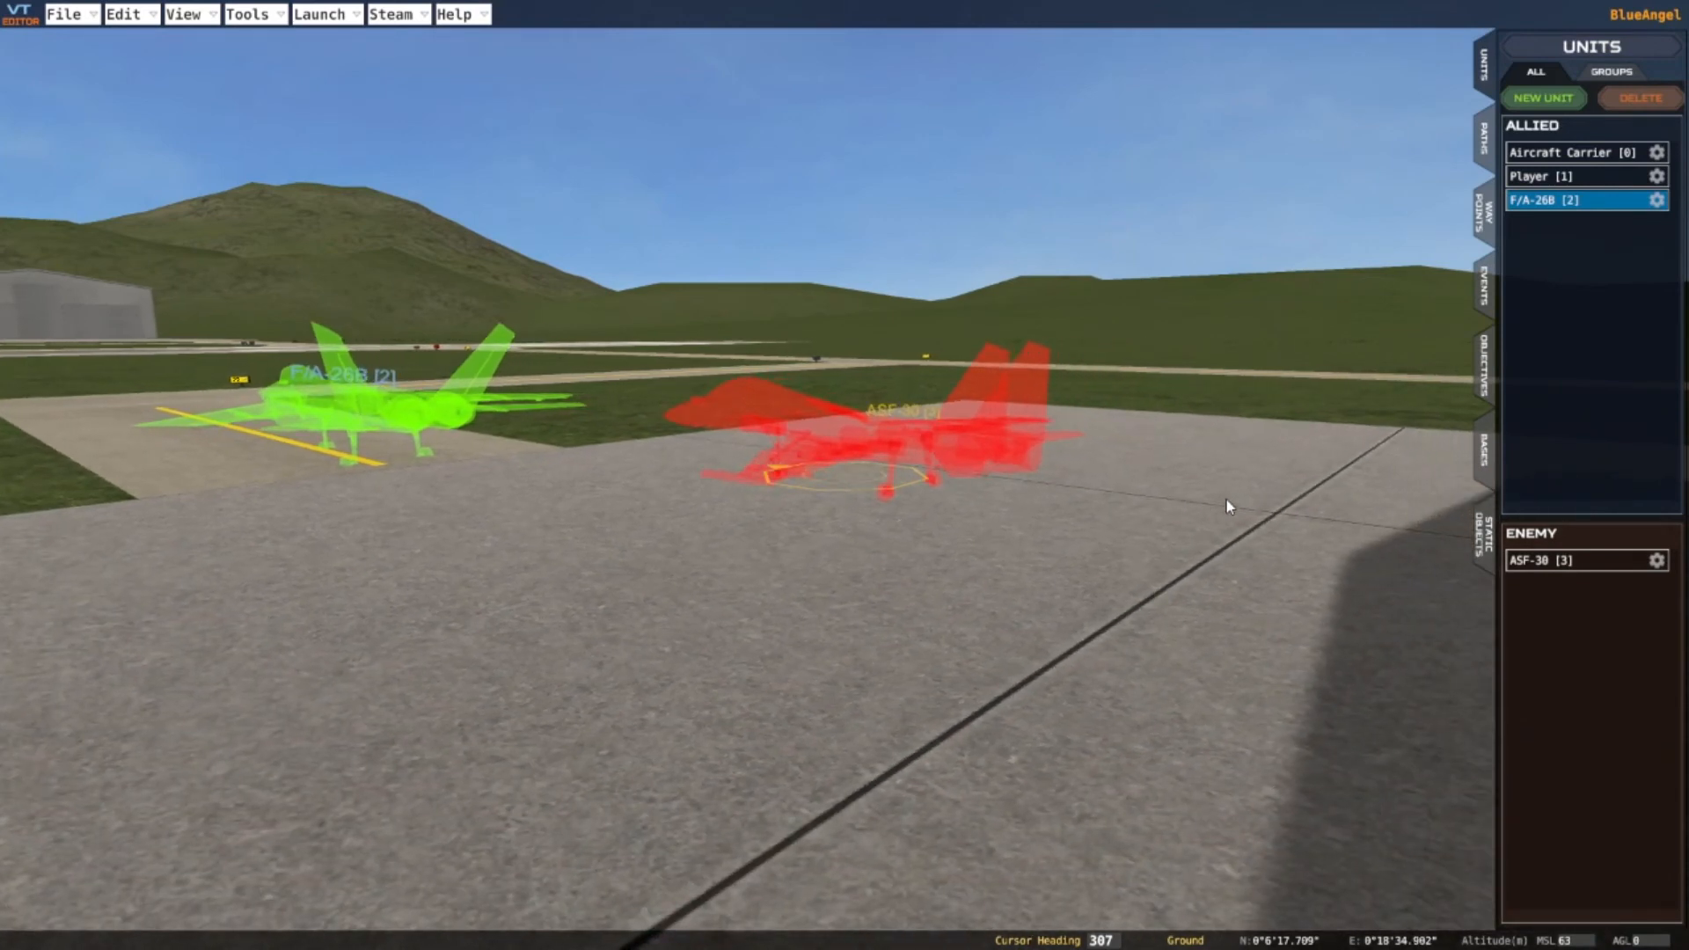
key(d)
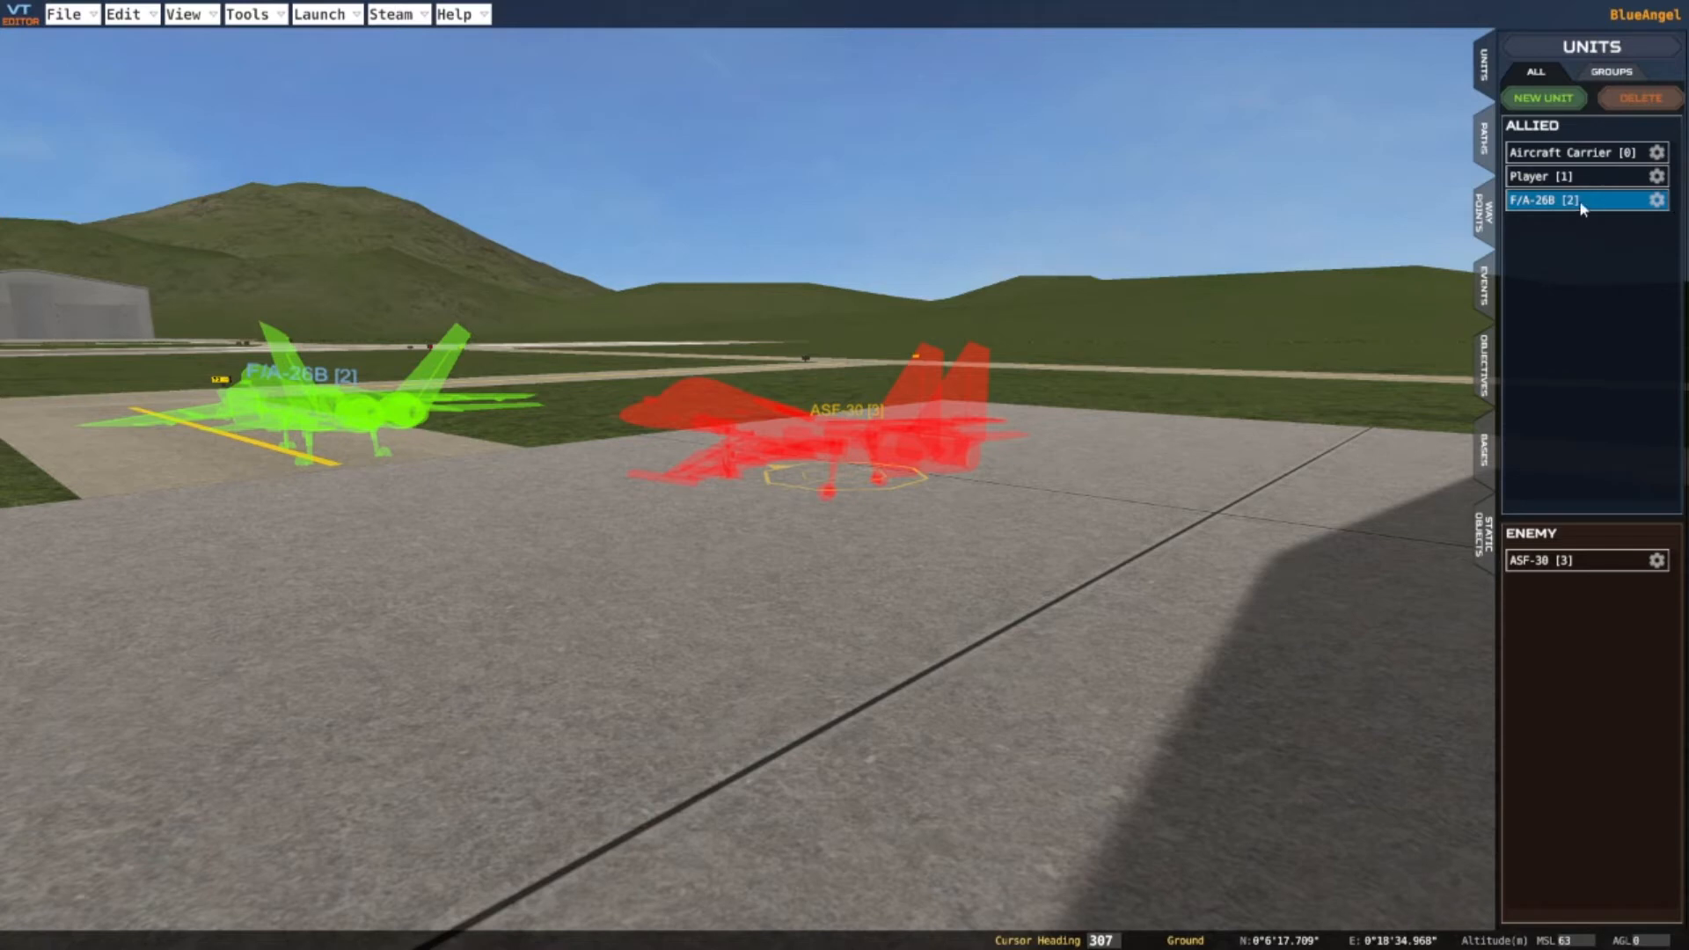
click(818, 449)
click(1208, 69)
key(a)
key(w)
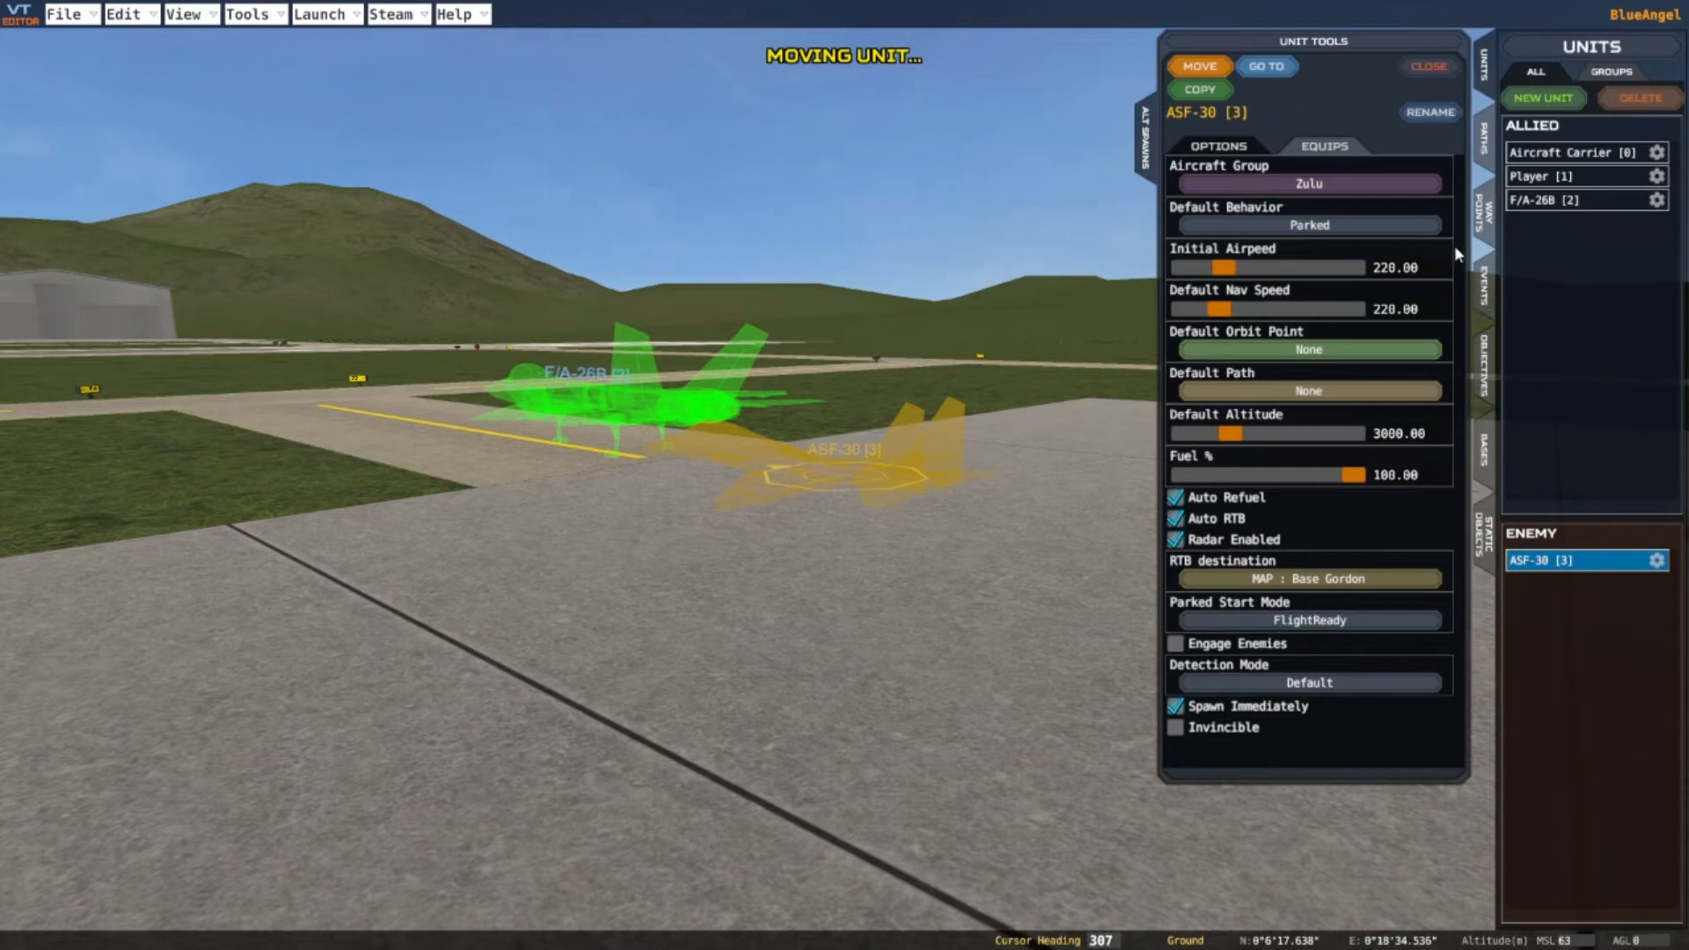
click(1206, 64)
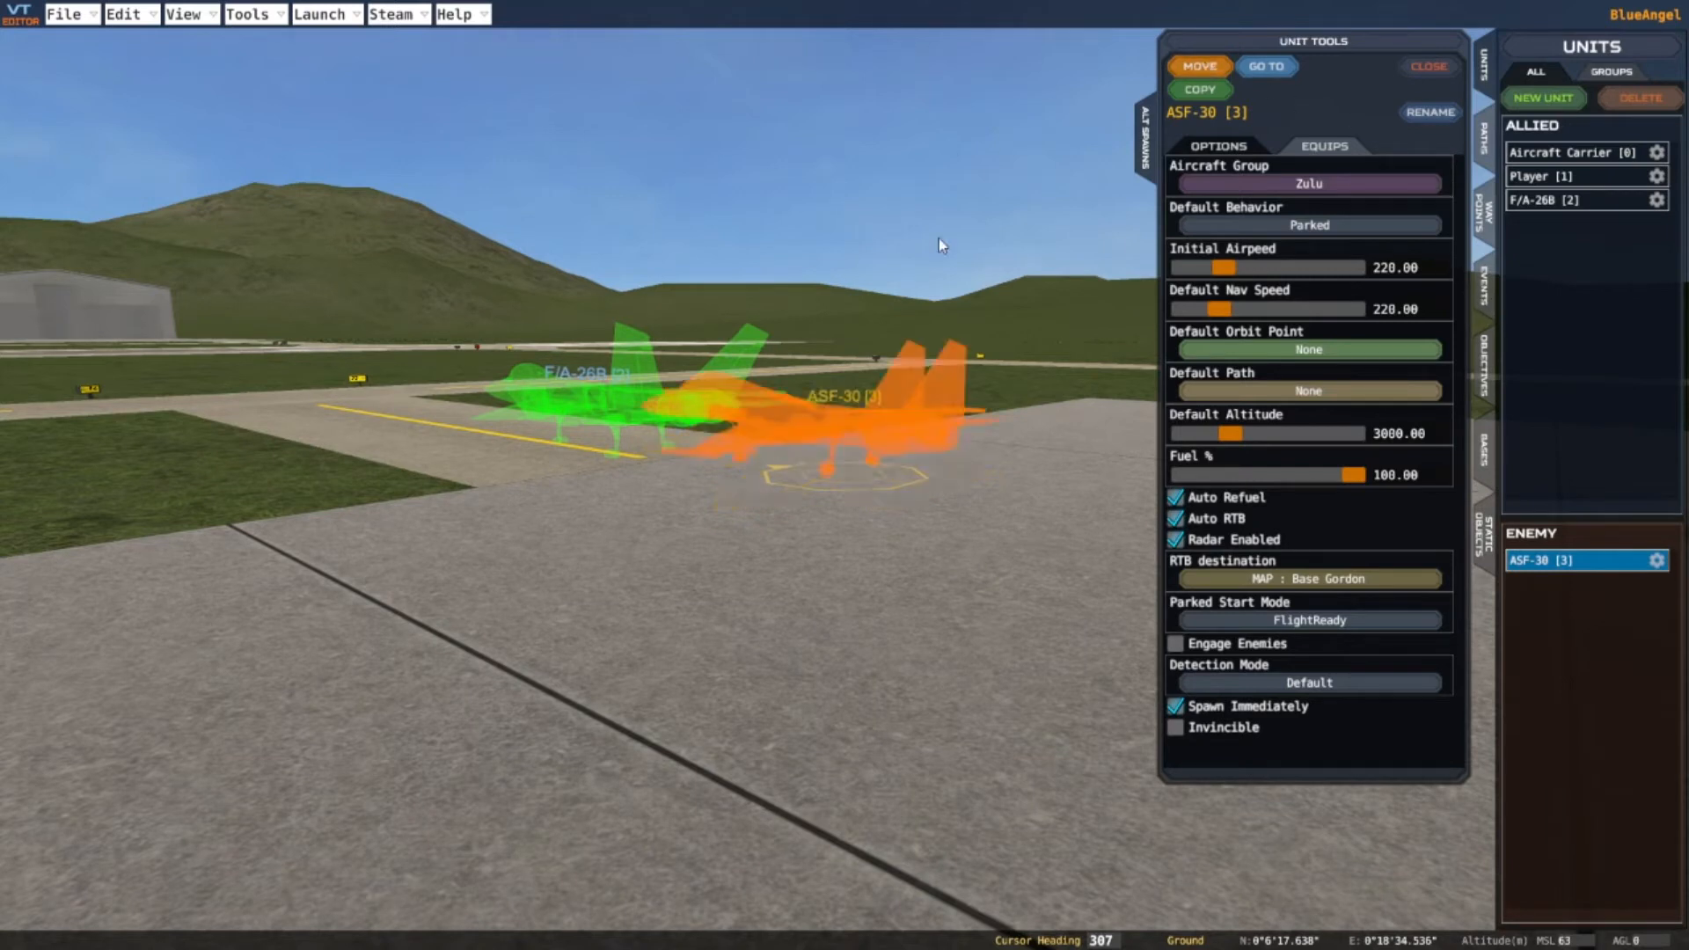
click(581, 392)
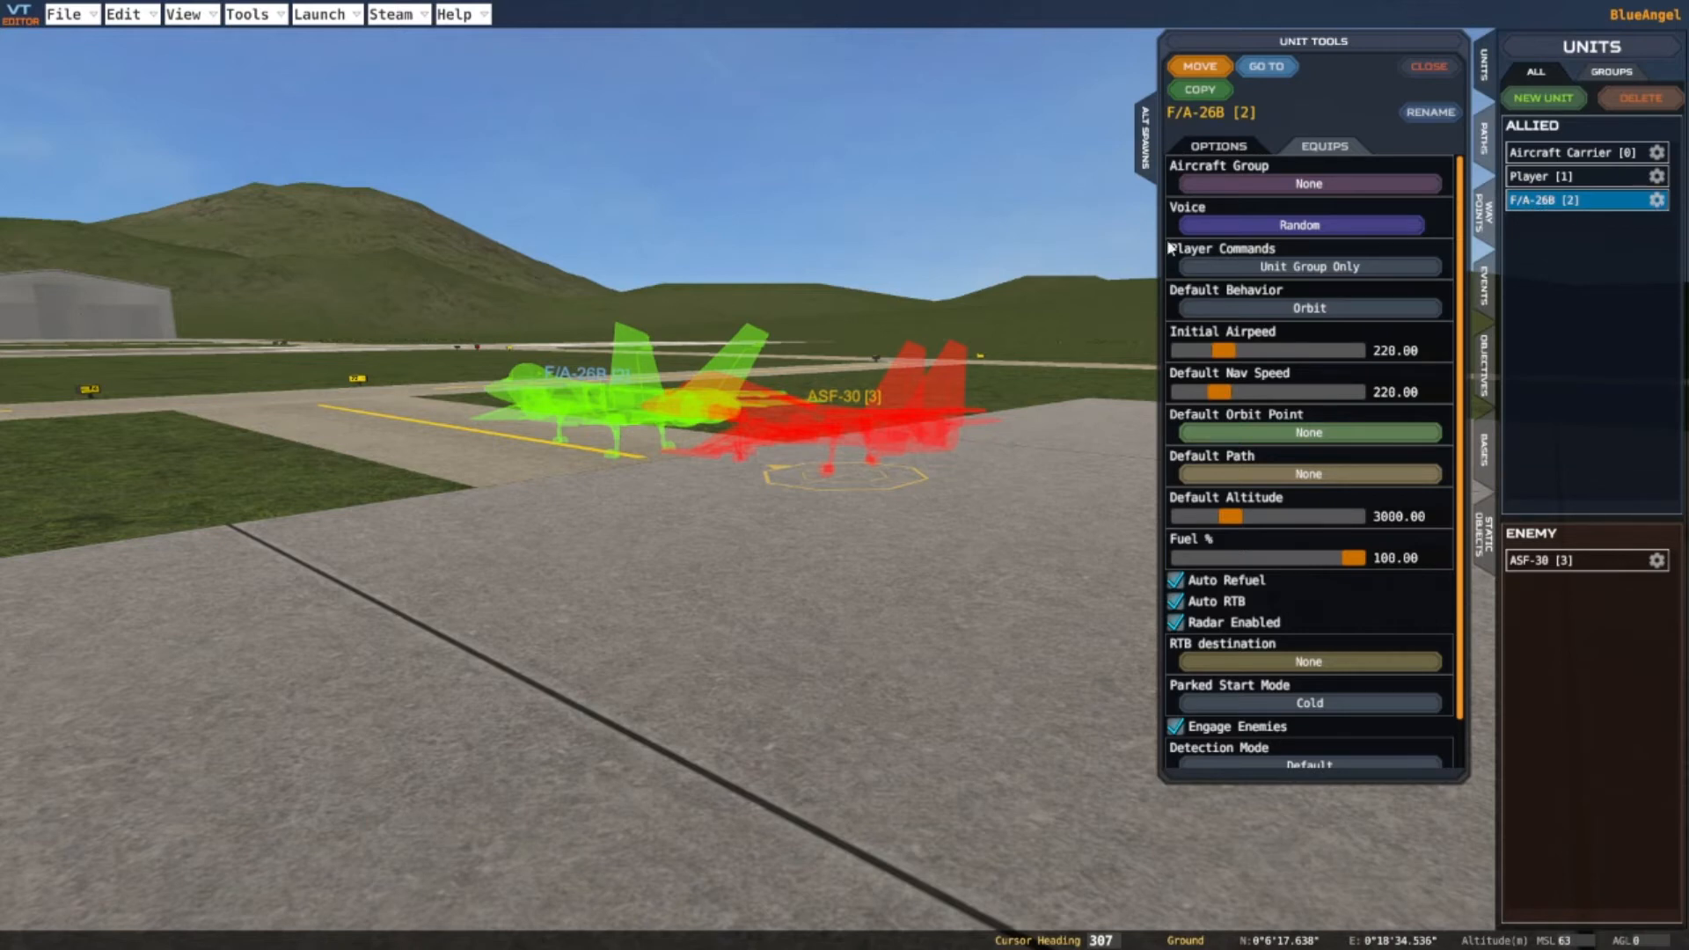
click(1198, 66)
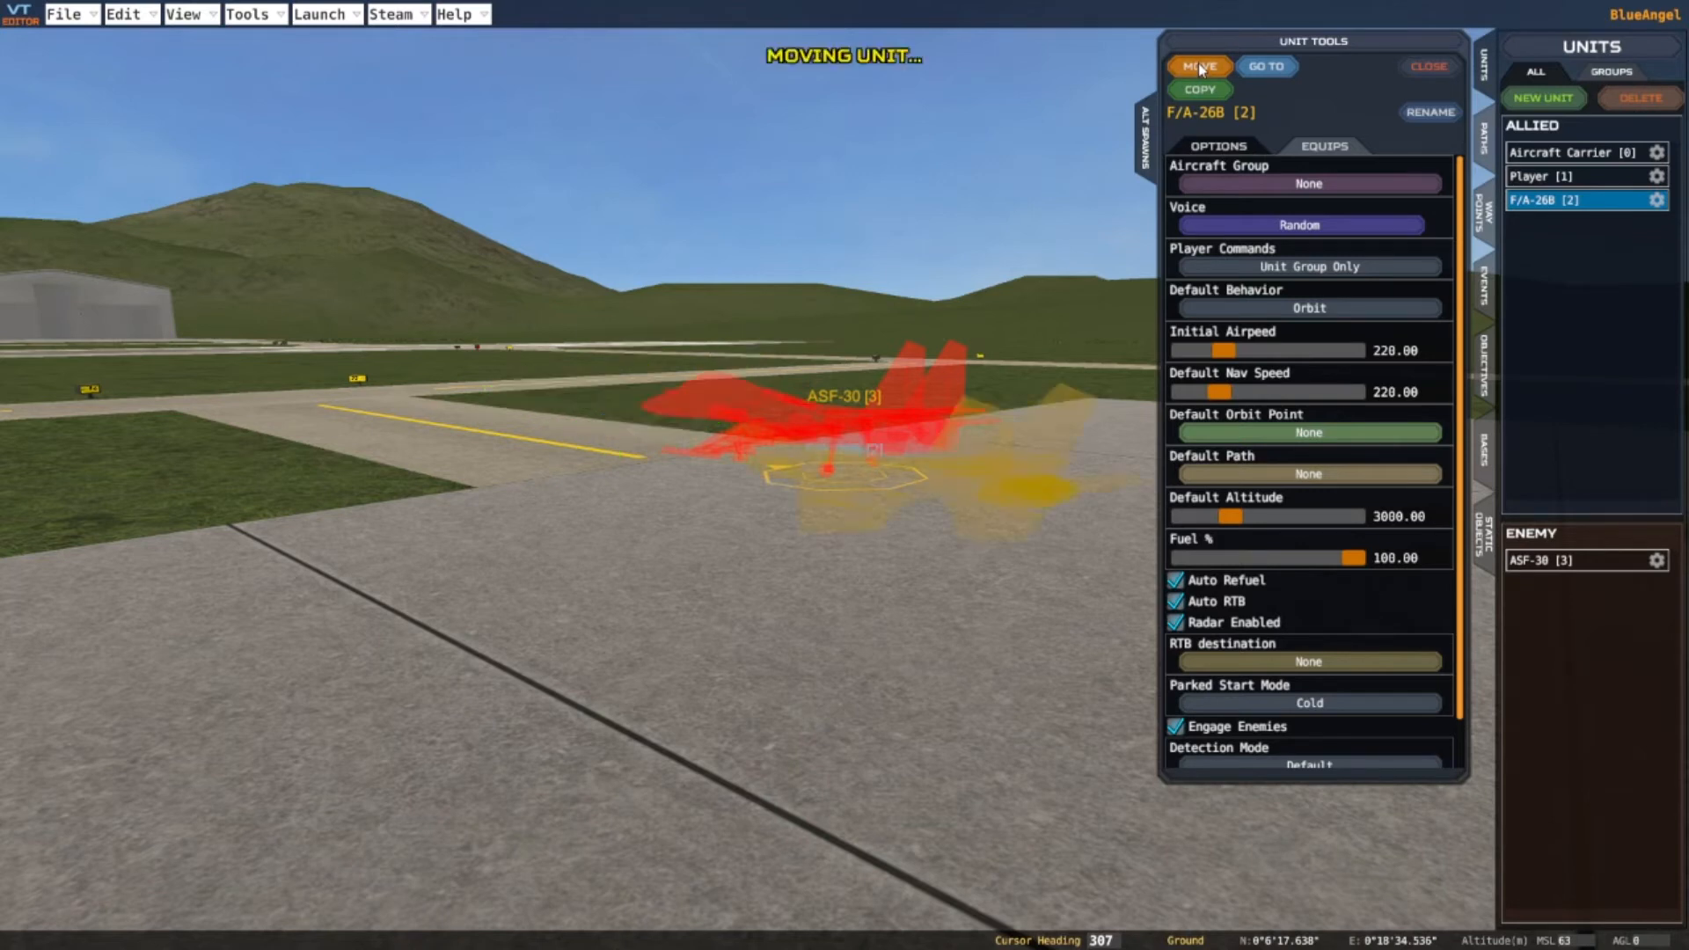
click(1580, 157)
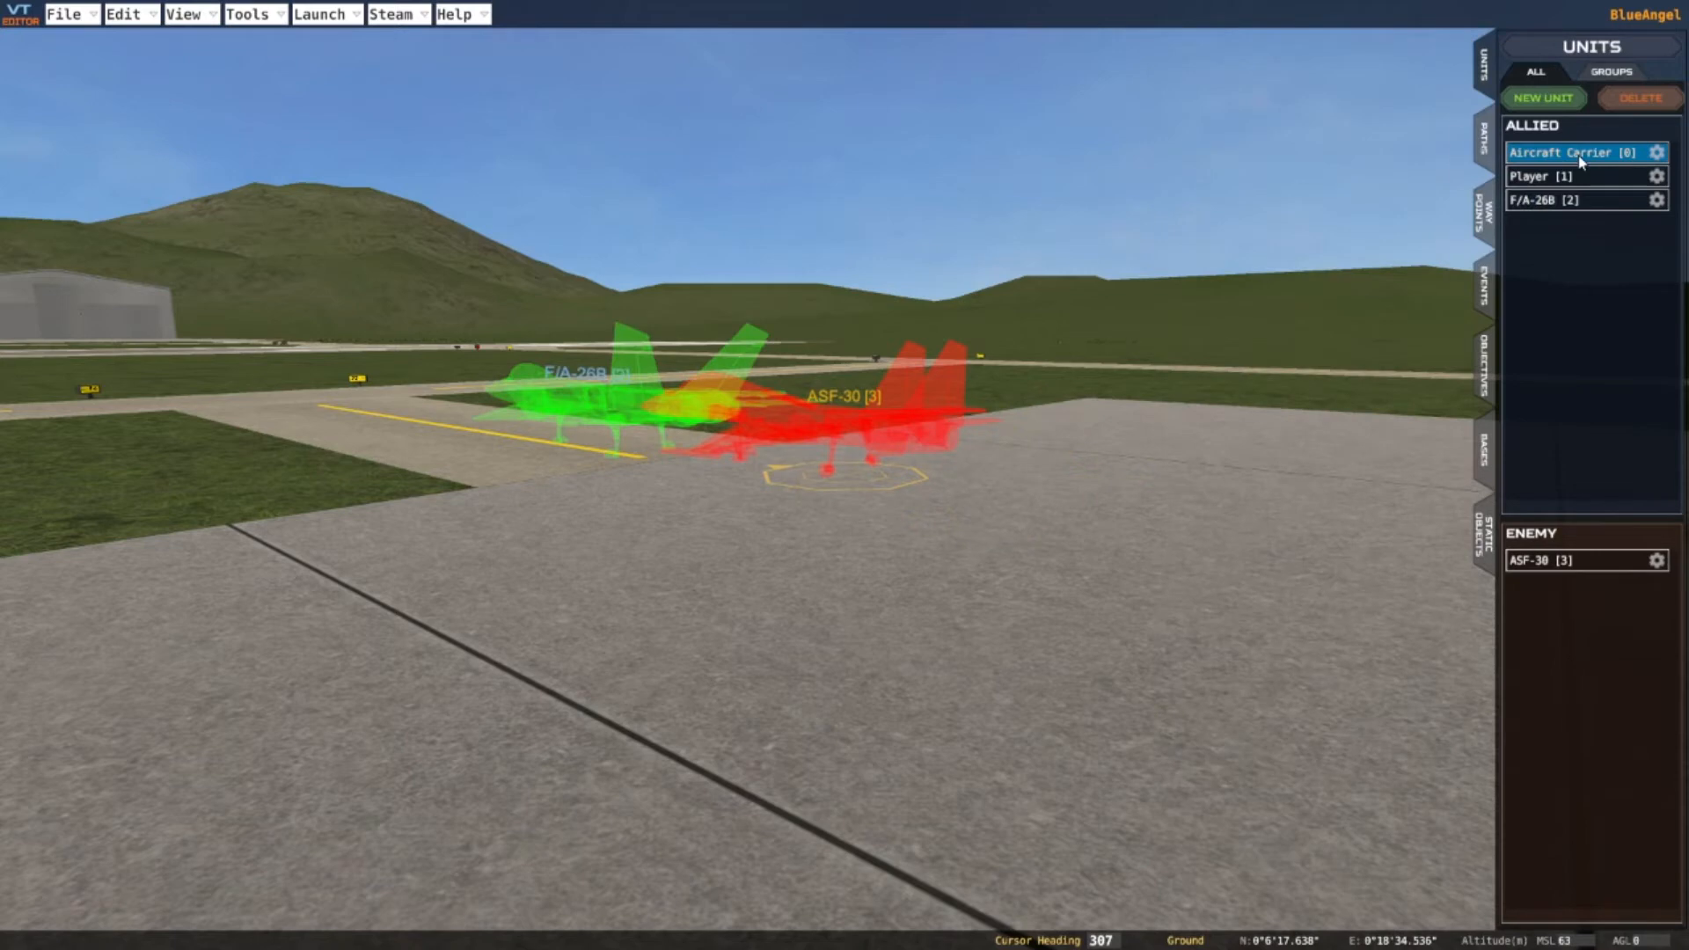
Move the allied F/A-26B across the shelter pad to the opposite side of the enemy ASF-30
click(604, 401)
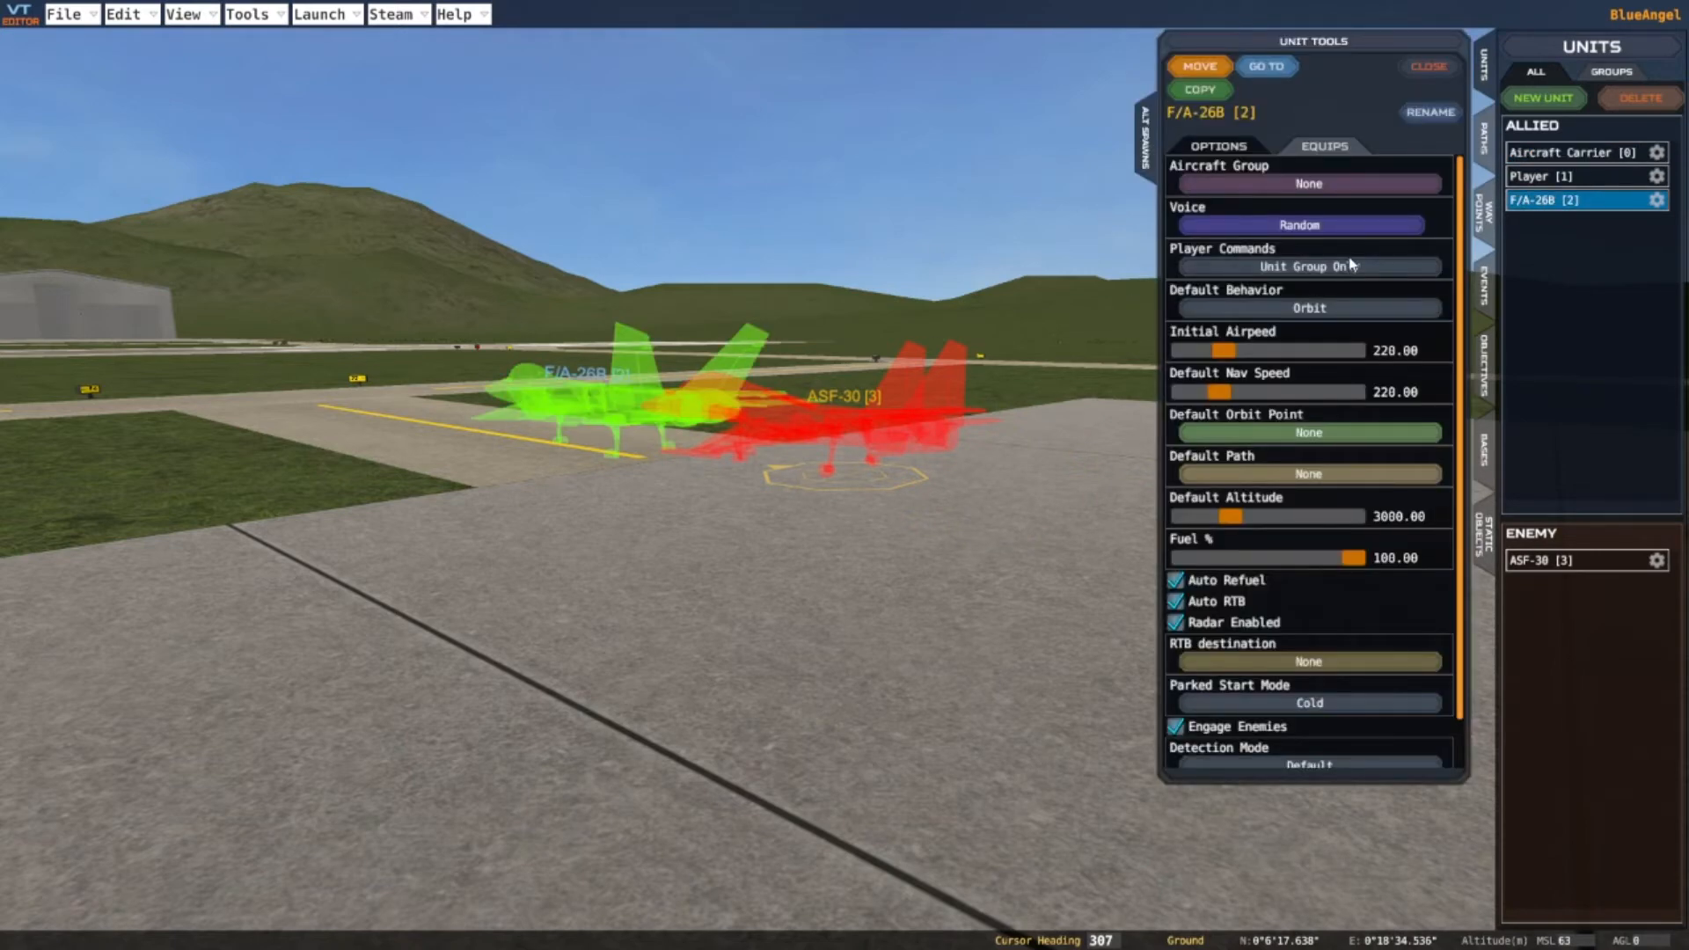
click(1197, 68)
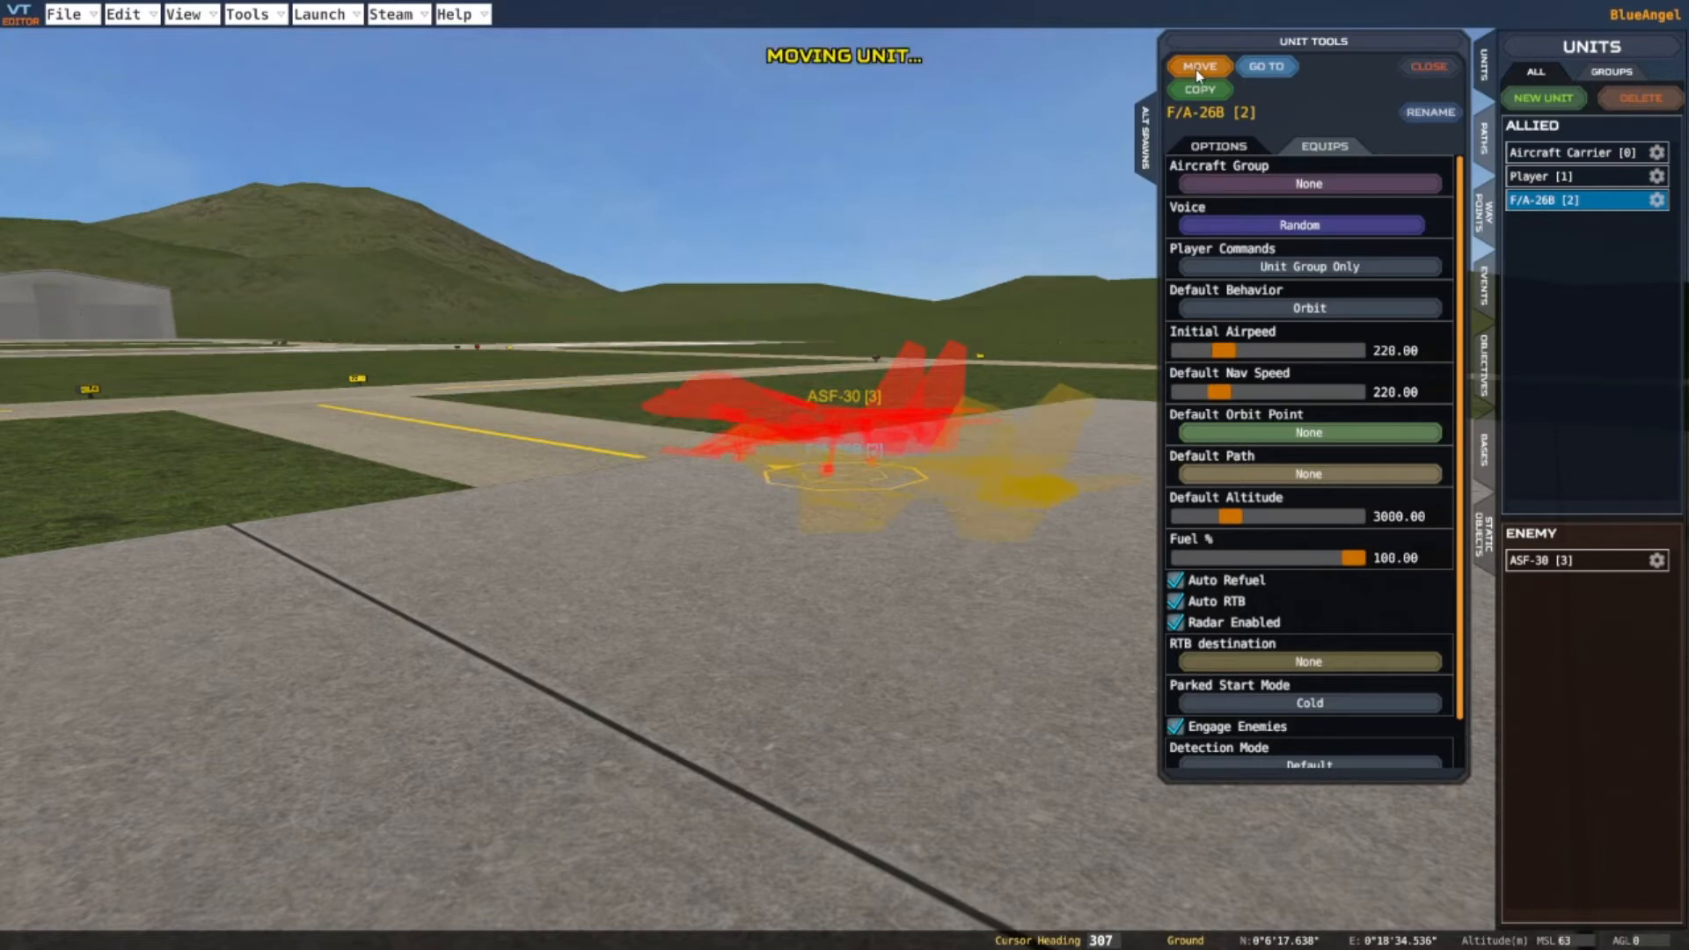
key(a)
key(d)
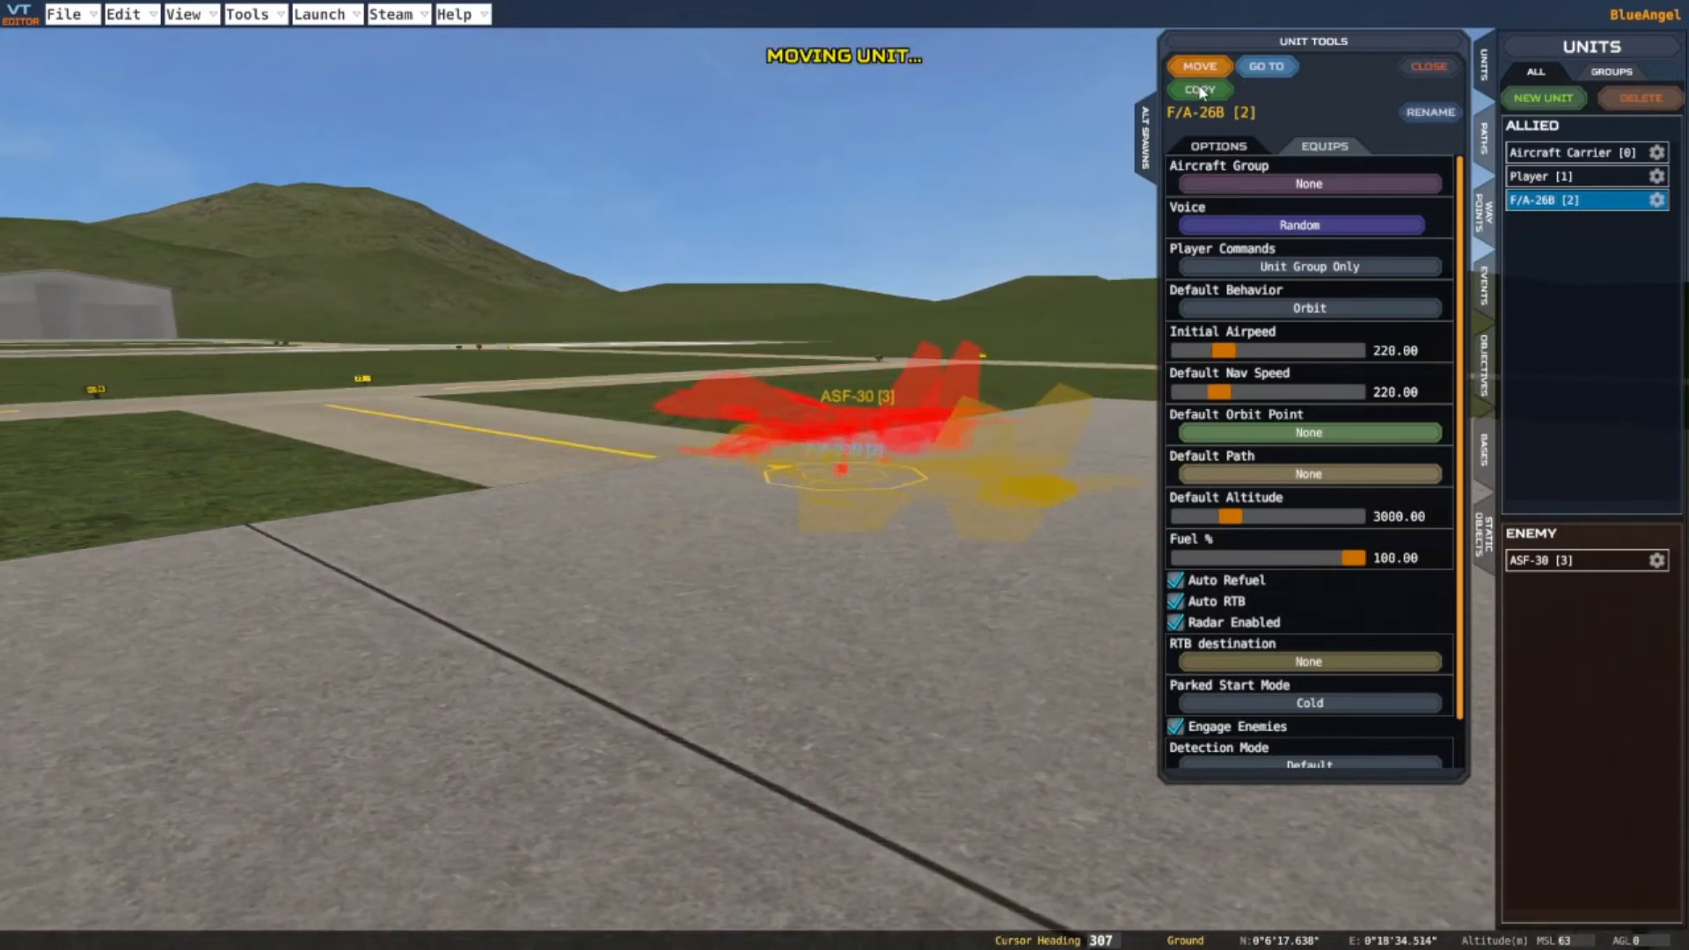
key(d)
key(s)
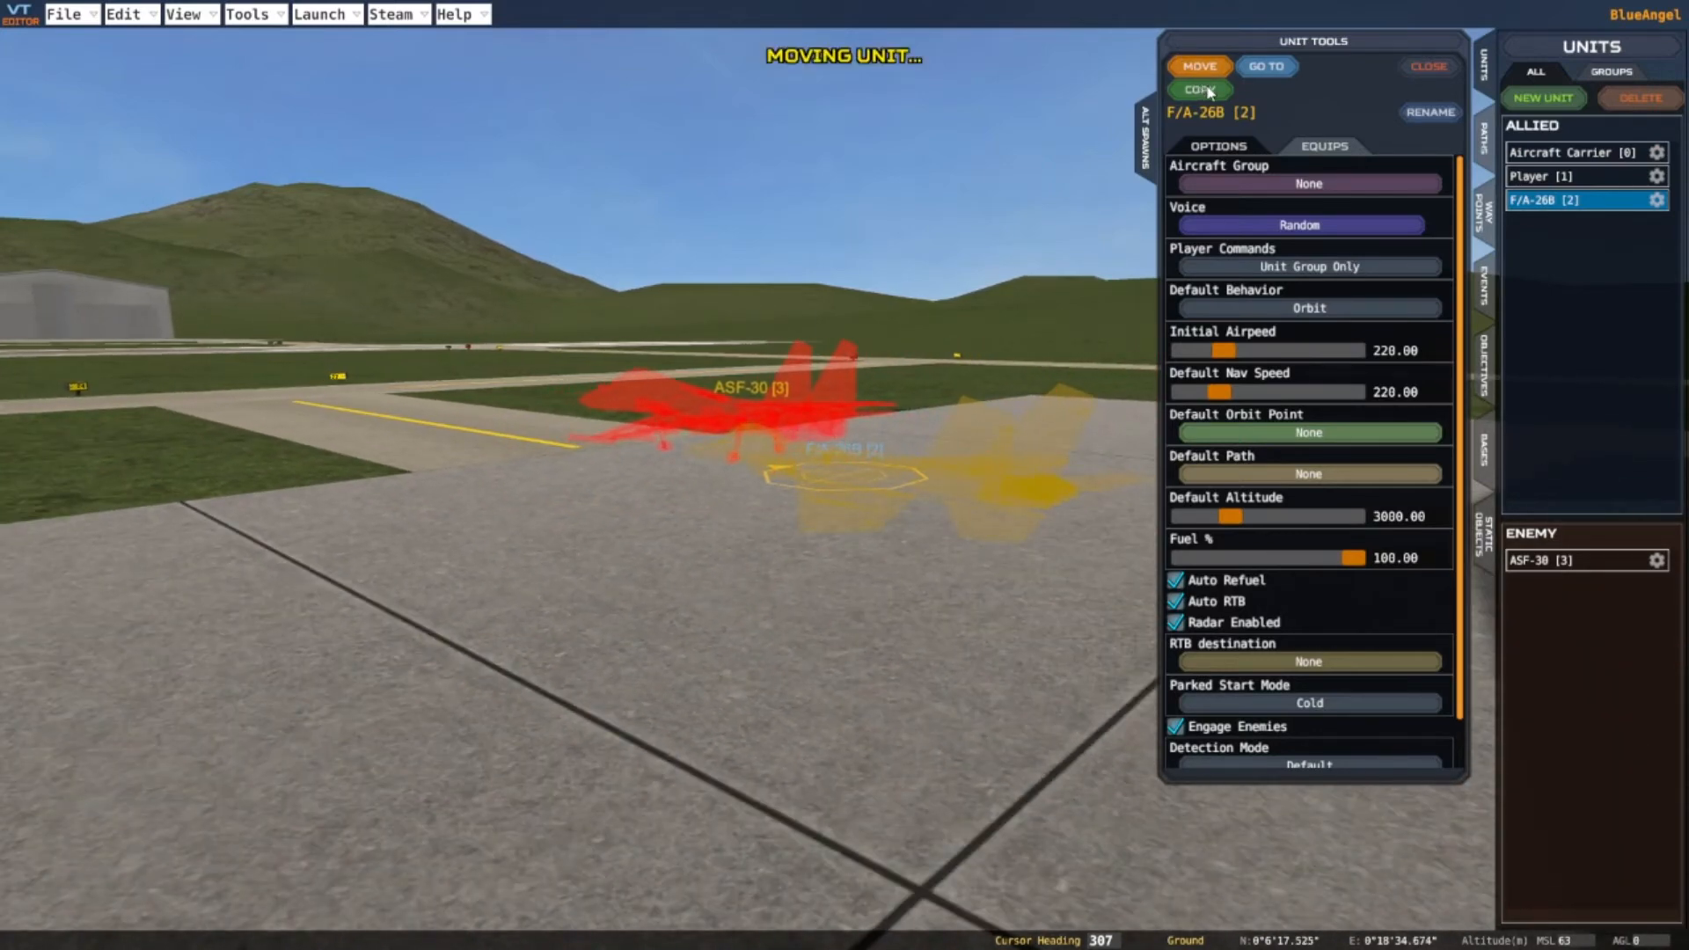
click(1199, 70)
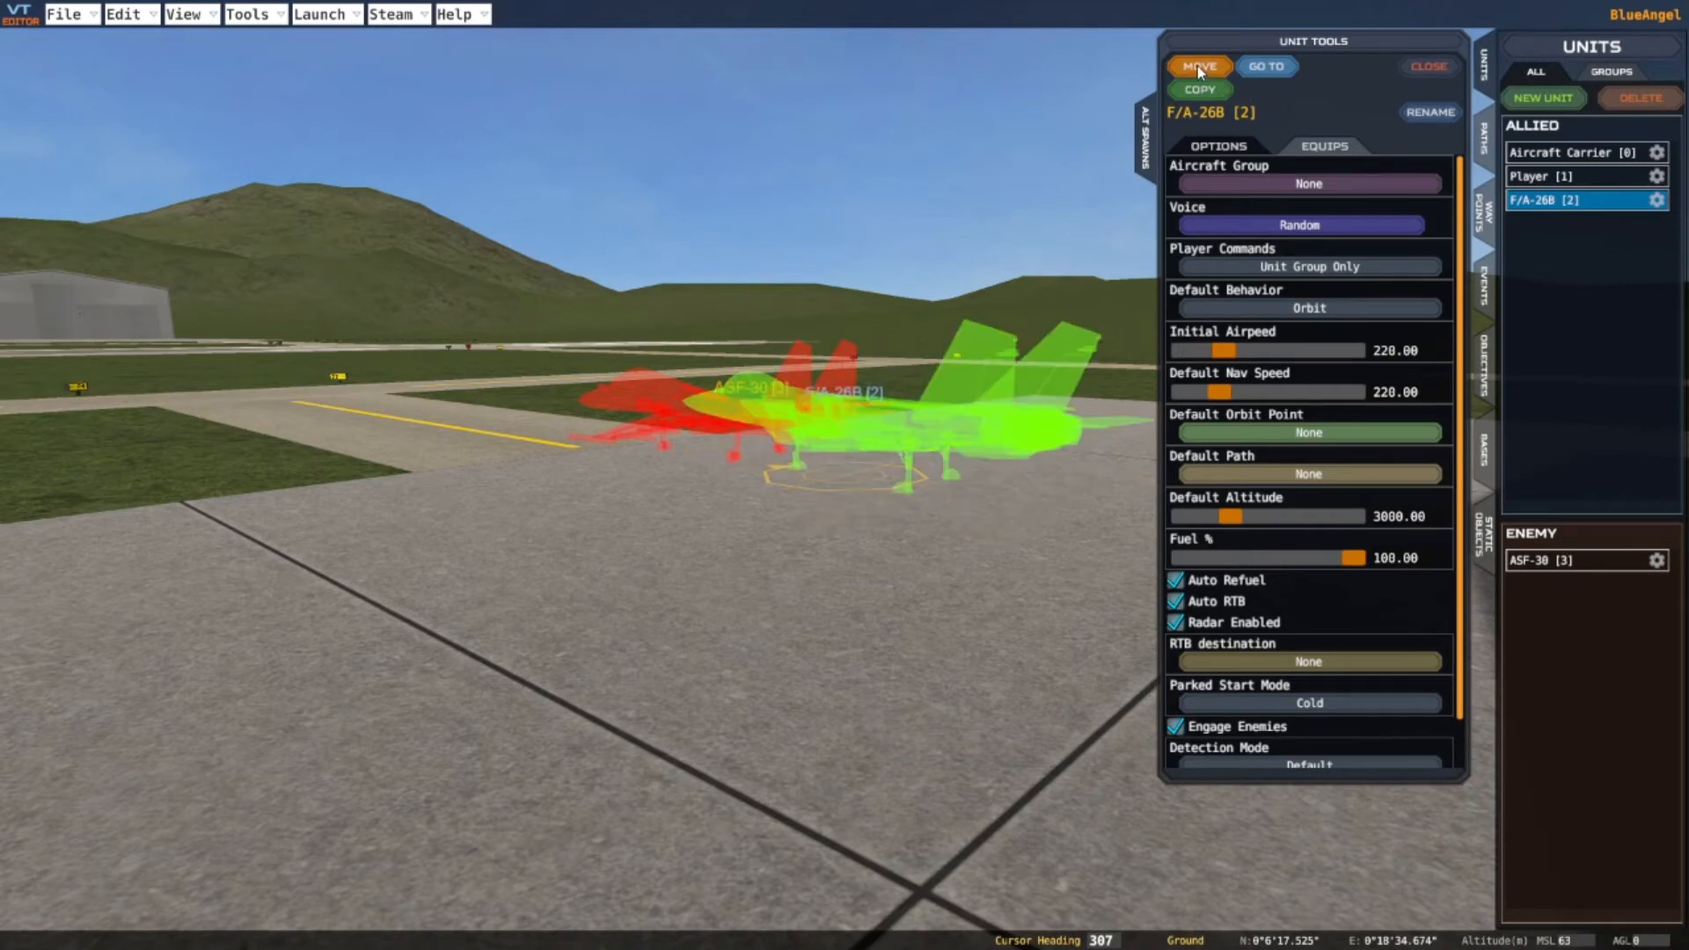
key(s)
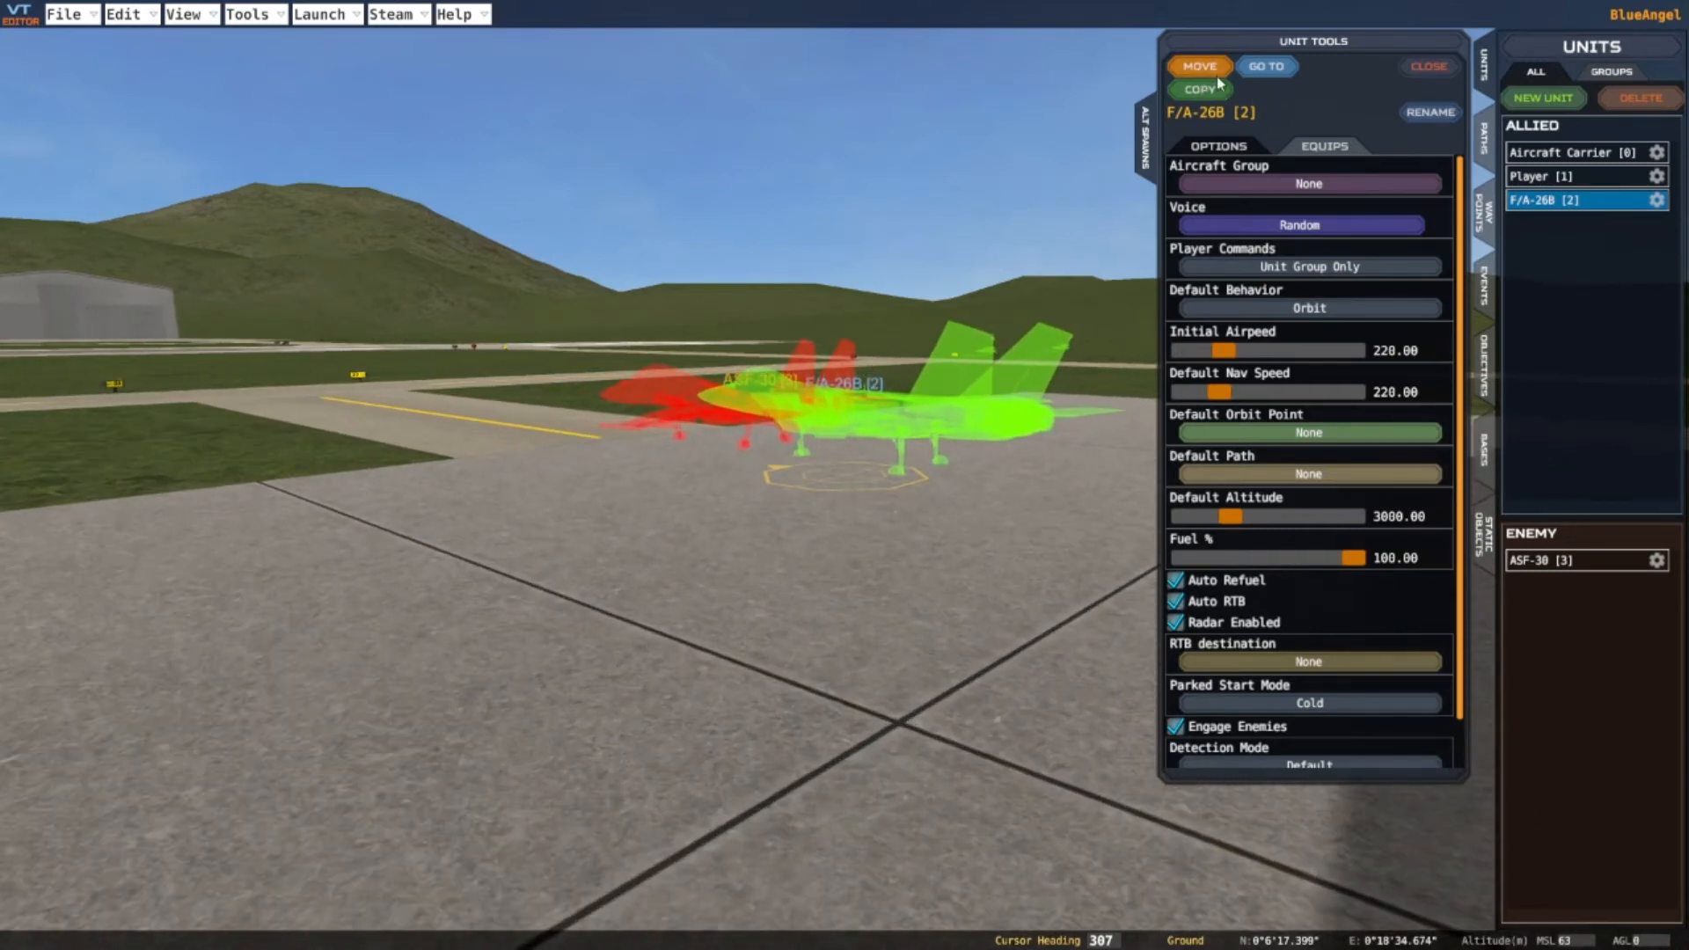
Carry the F/A-26B in move mode from the airbase out over the sea to the allied Aircraft Carrier
click(1201, 67)
key(w)
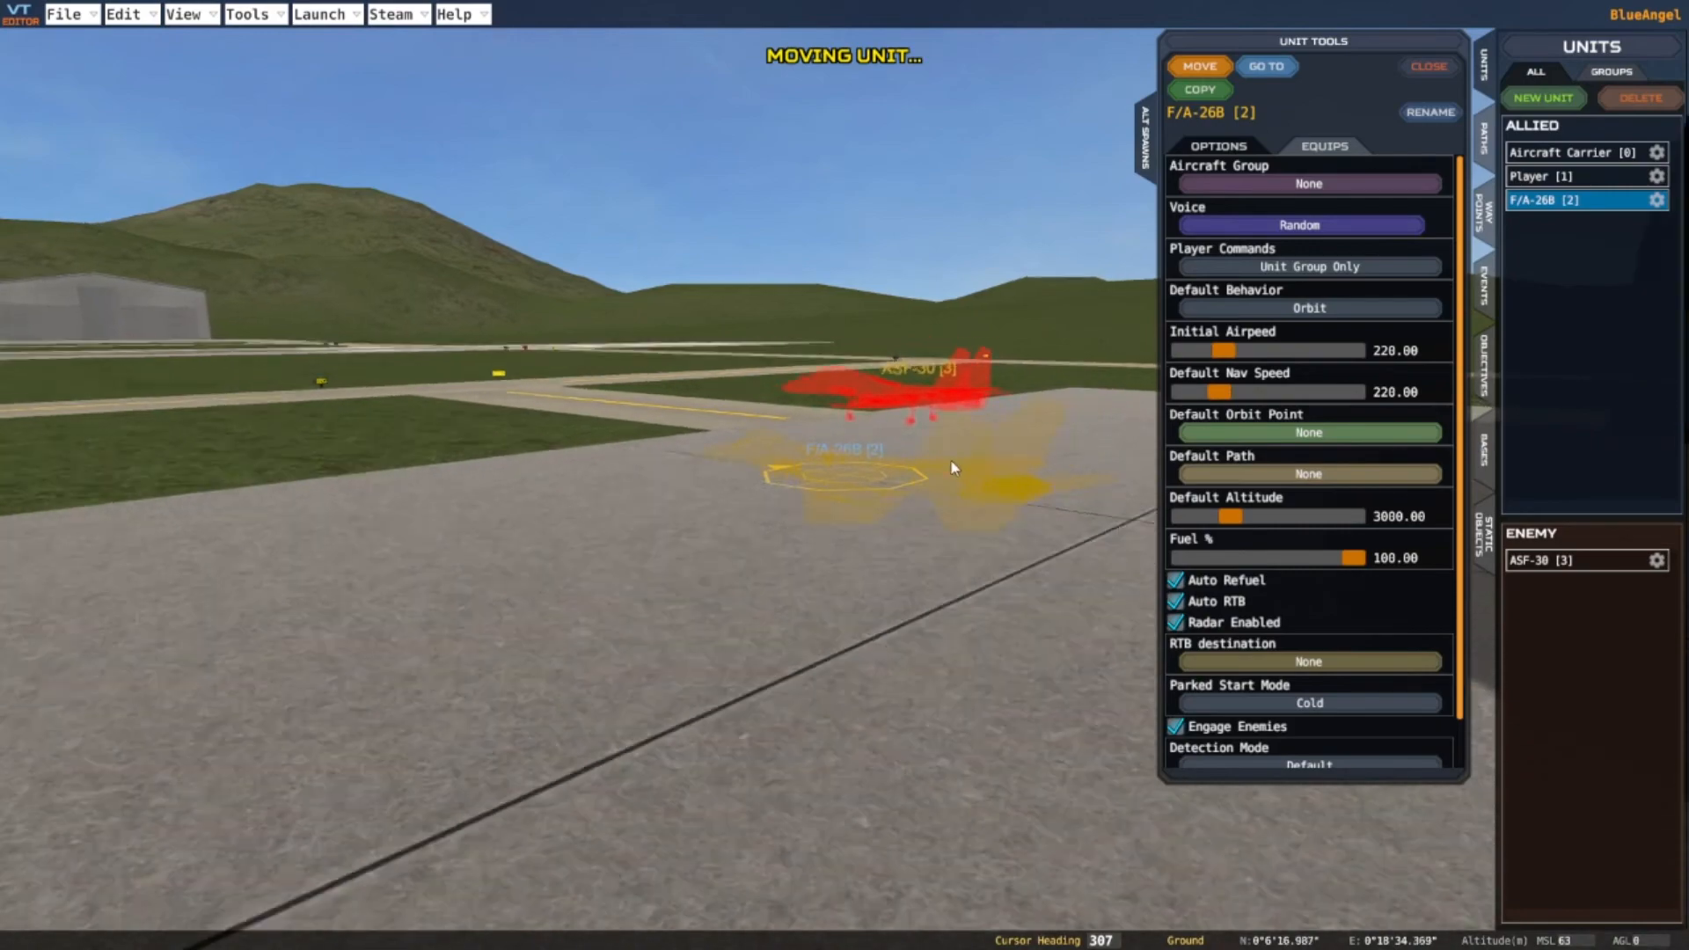
scroll(954, 468, down, 15)
key(s)
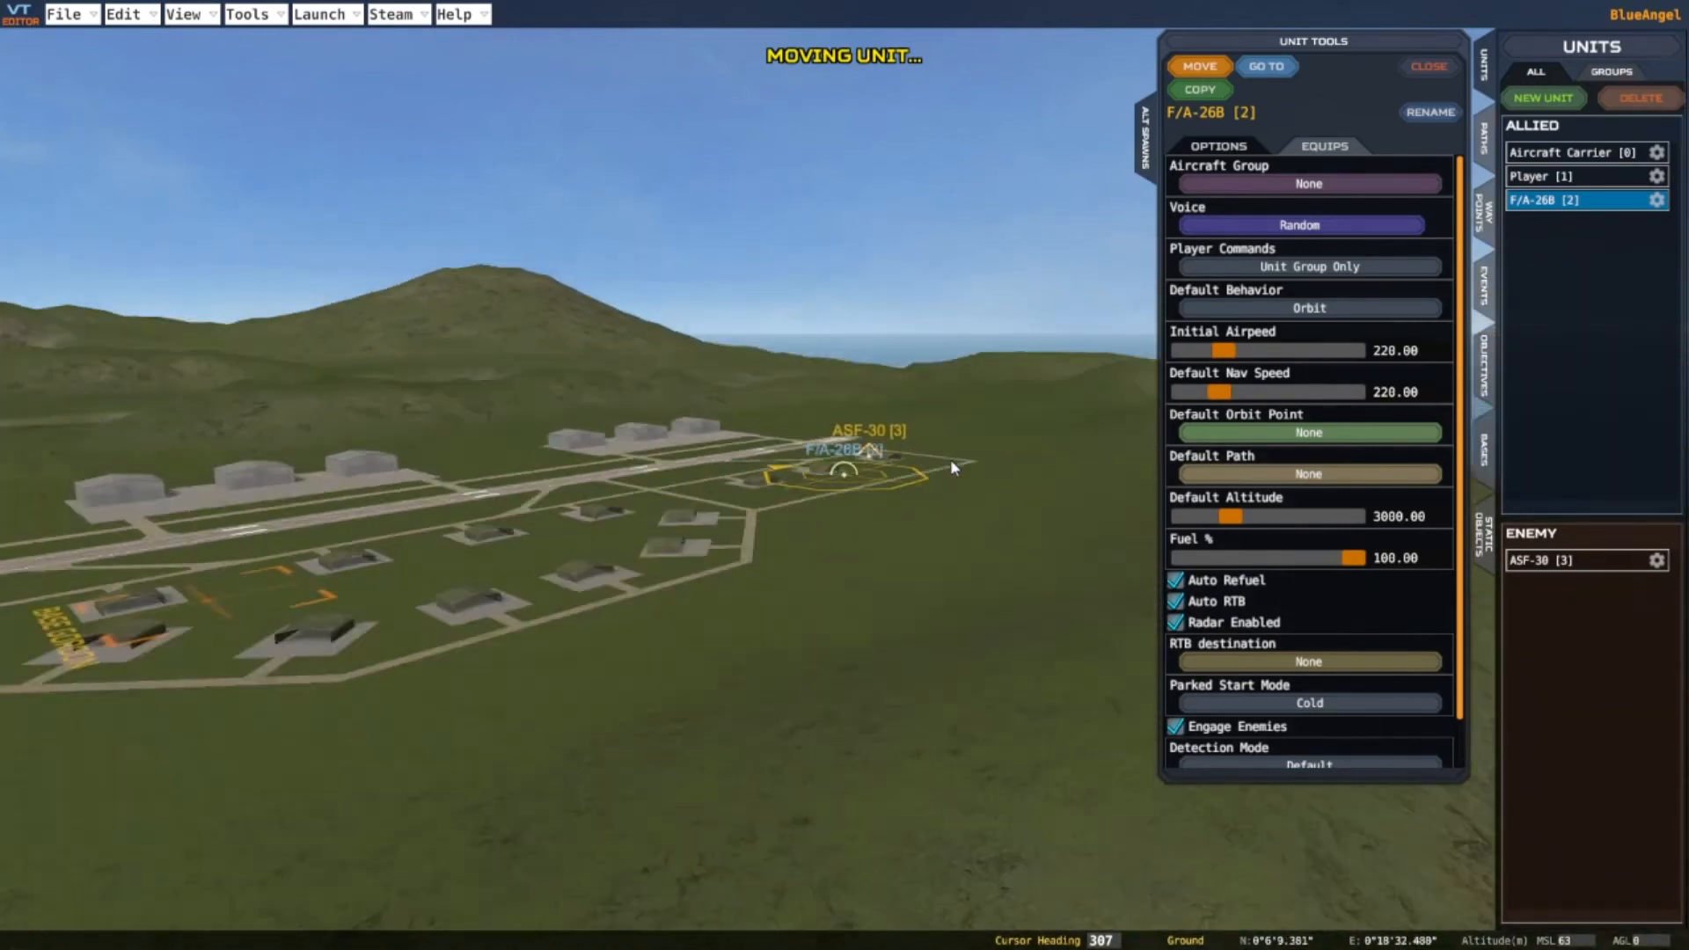
key(s)
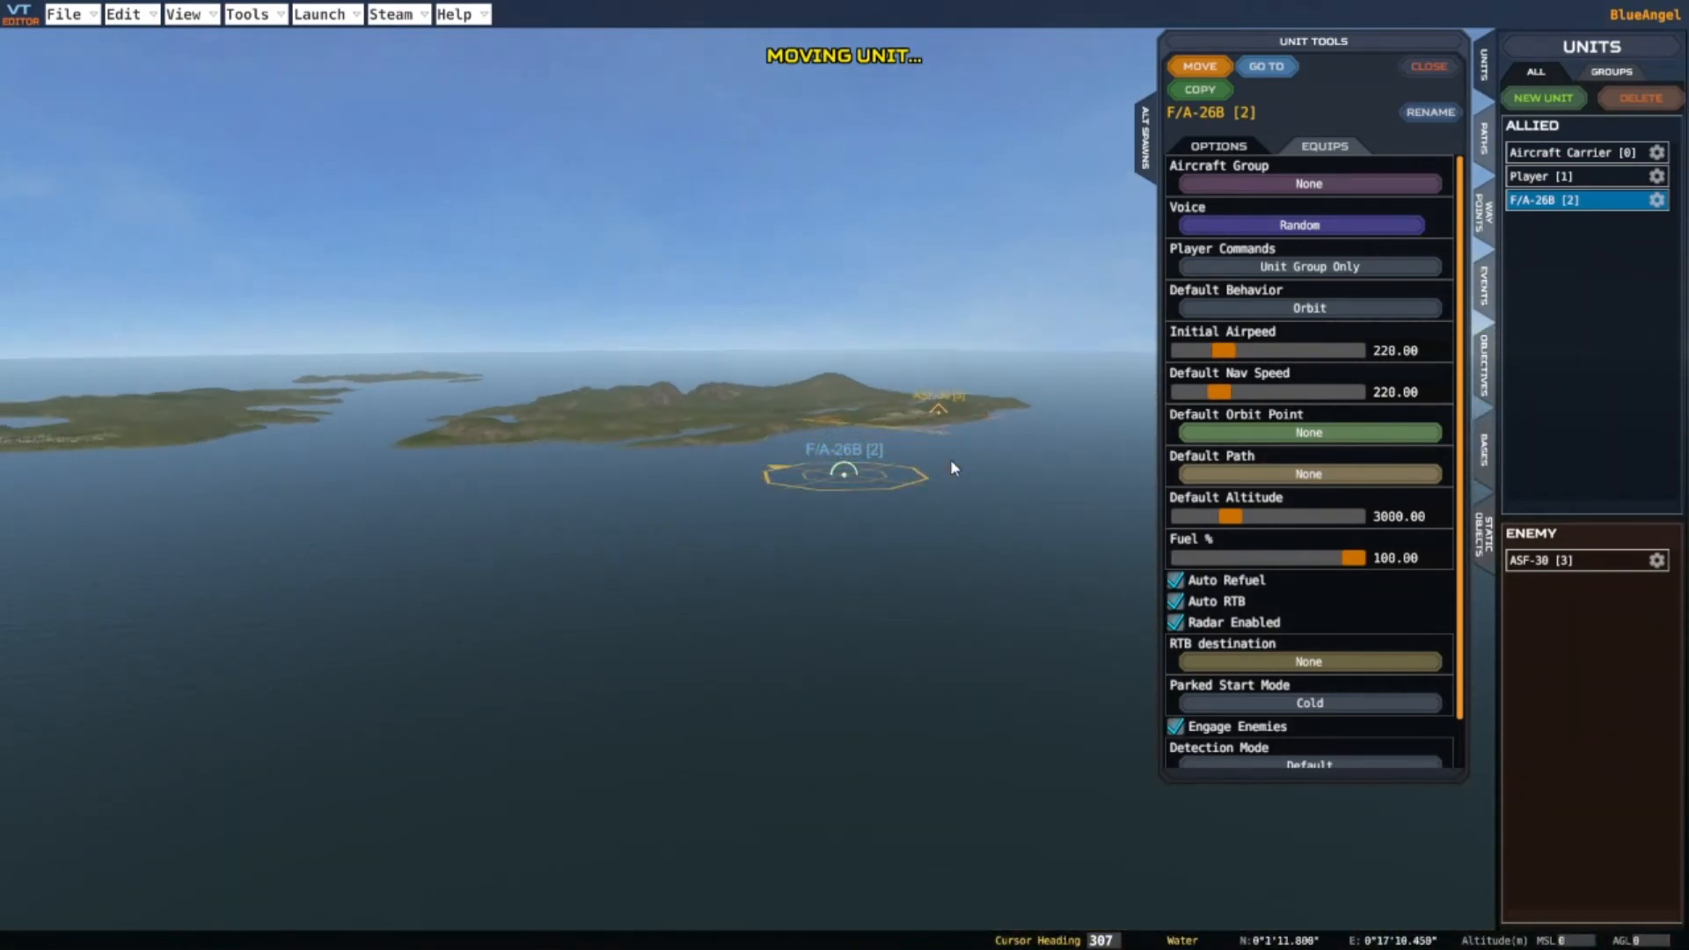
key(s)
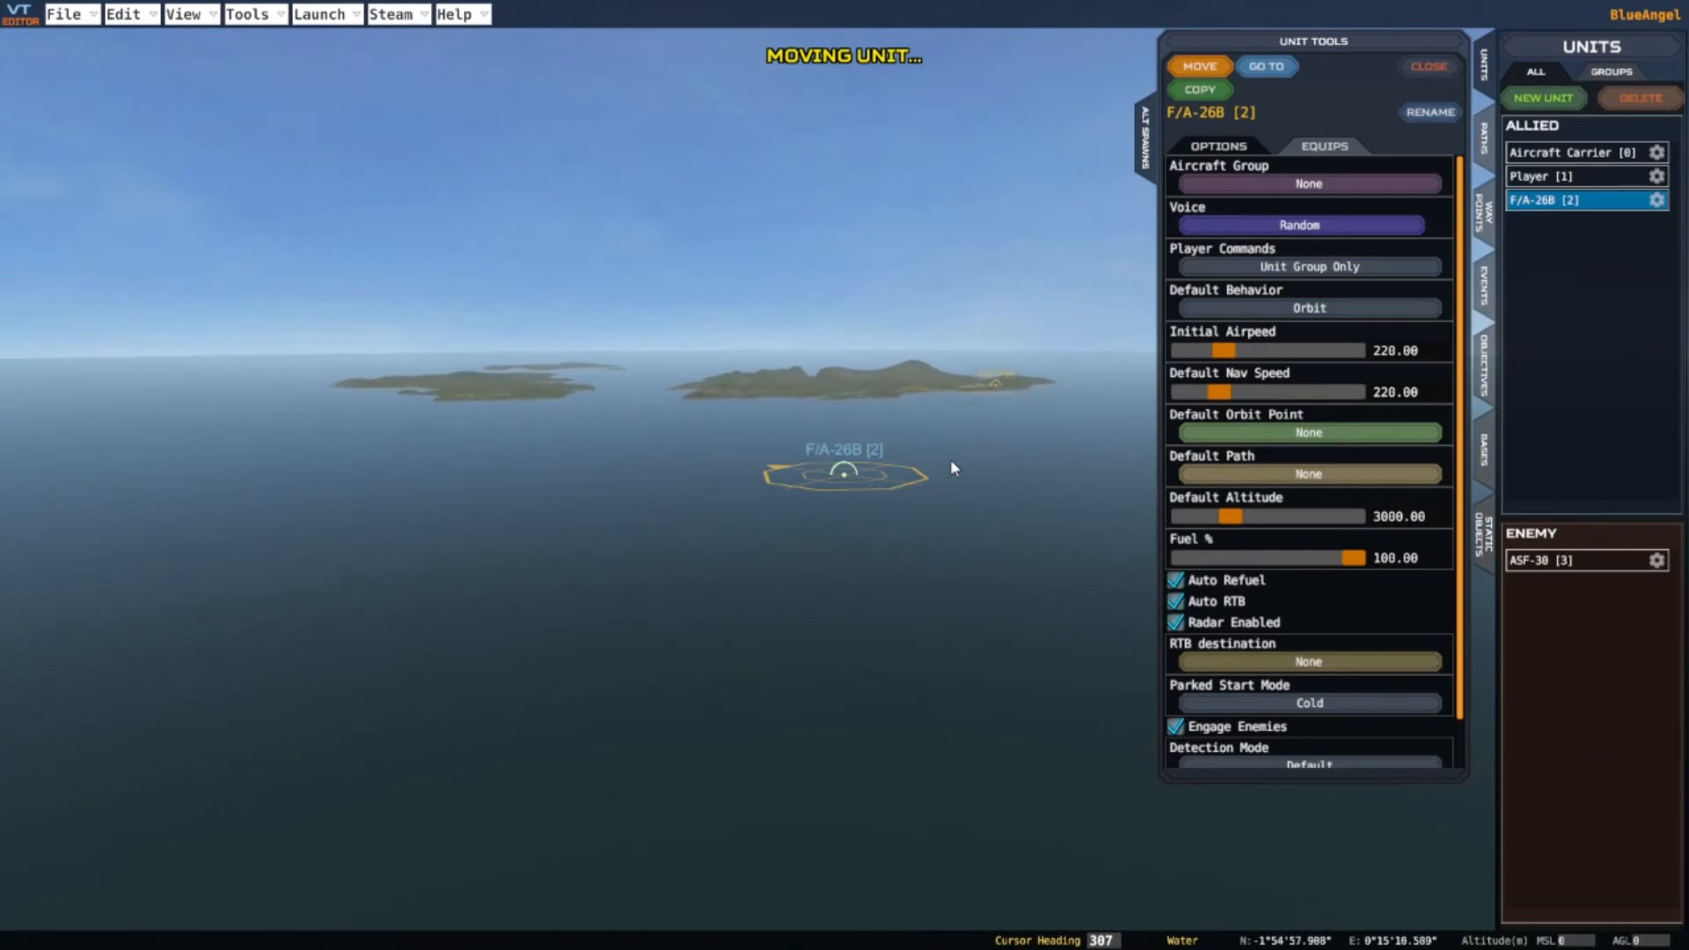
key(s)
key(a)
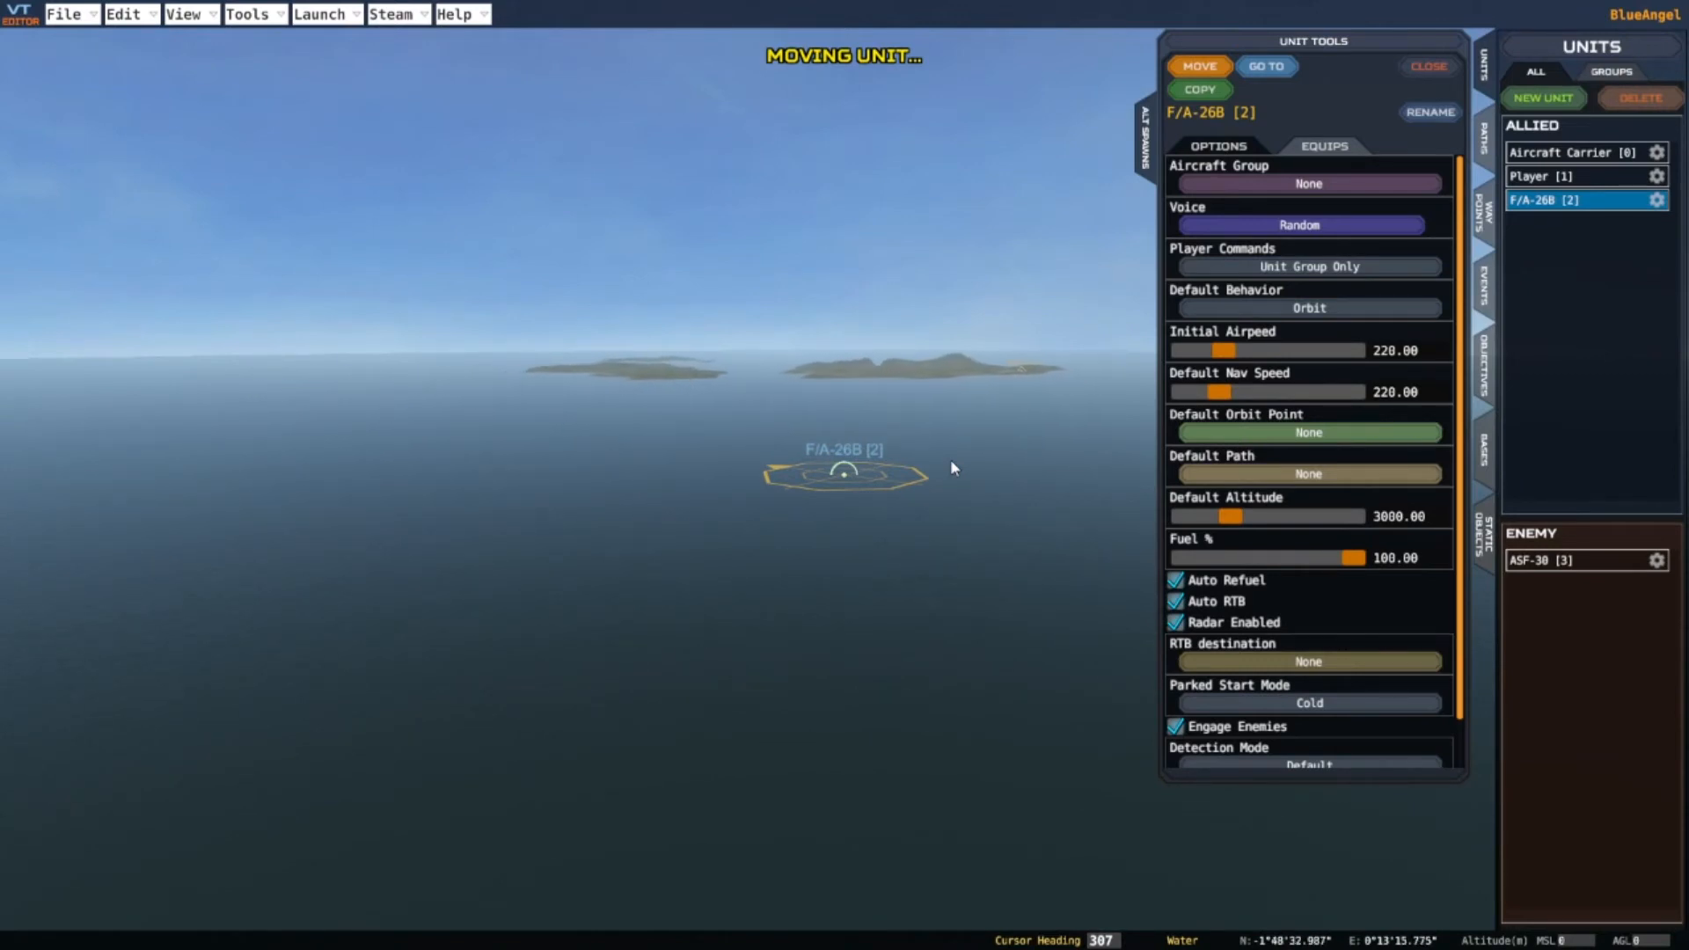
key(s)
key(a)
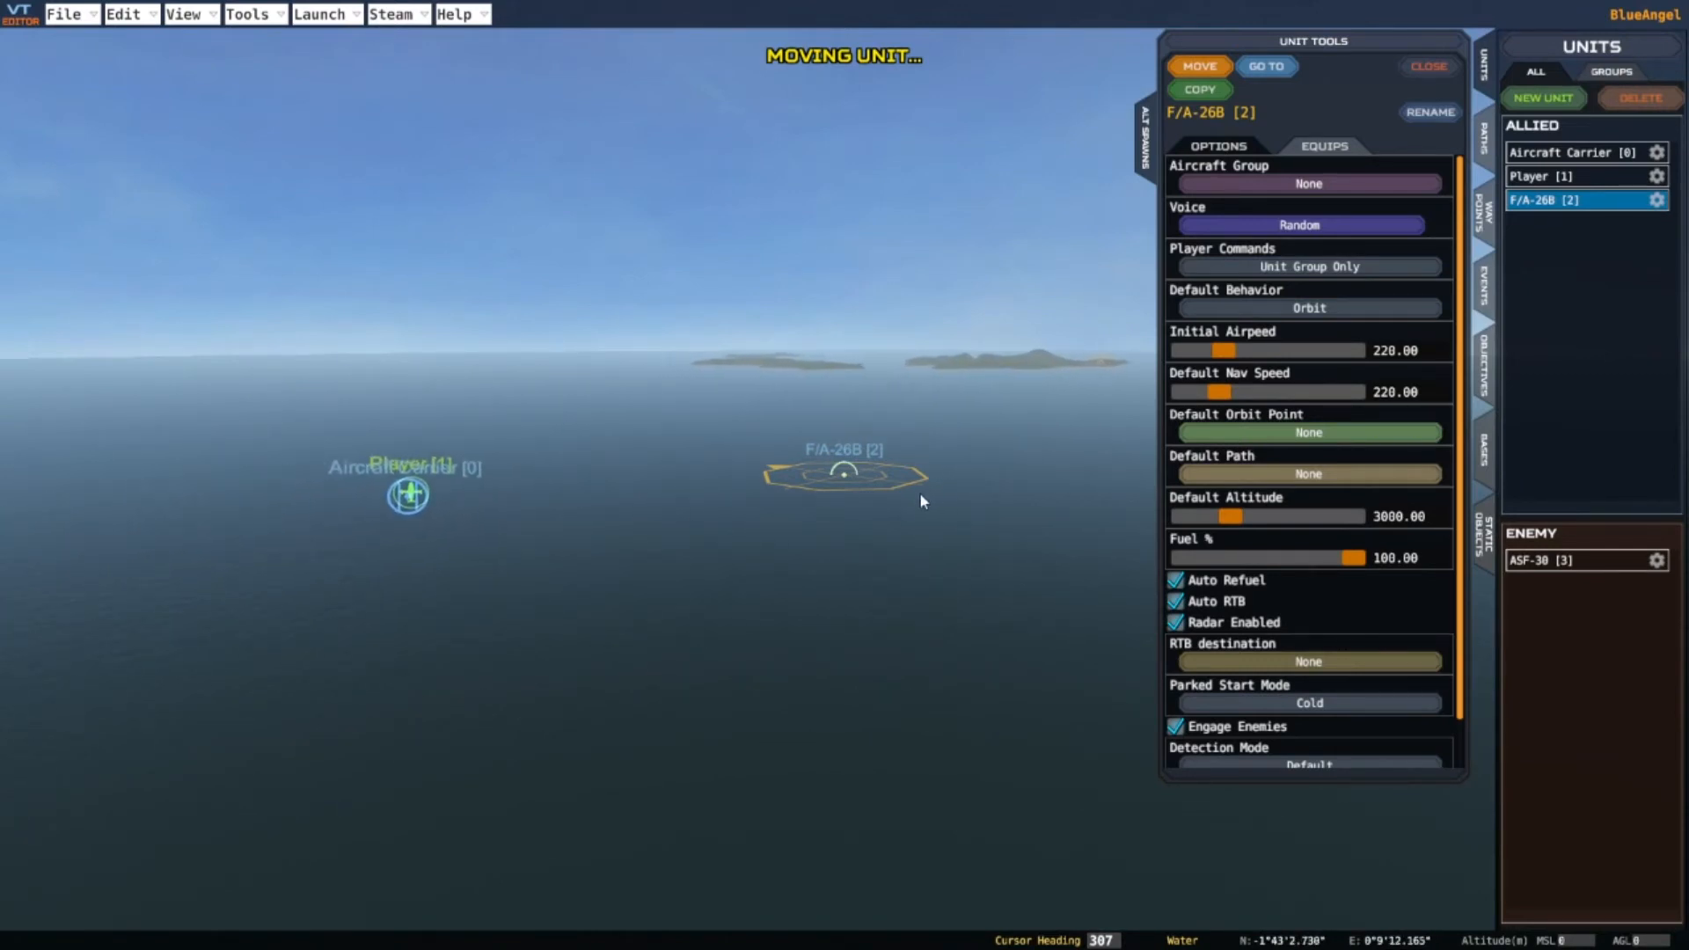
scroll(920, 493, up, 5)
key(a)
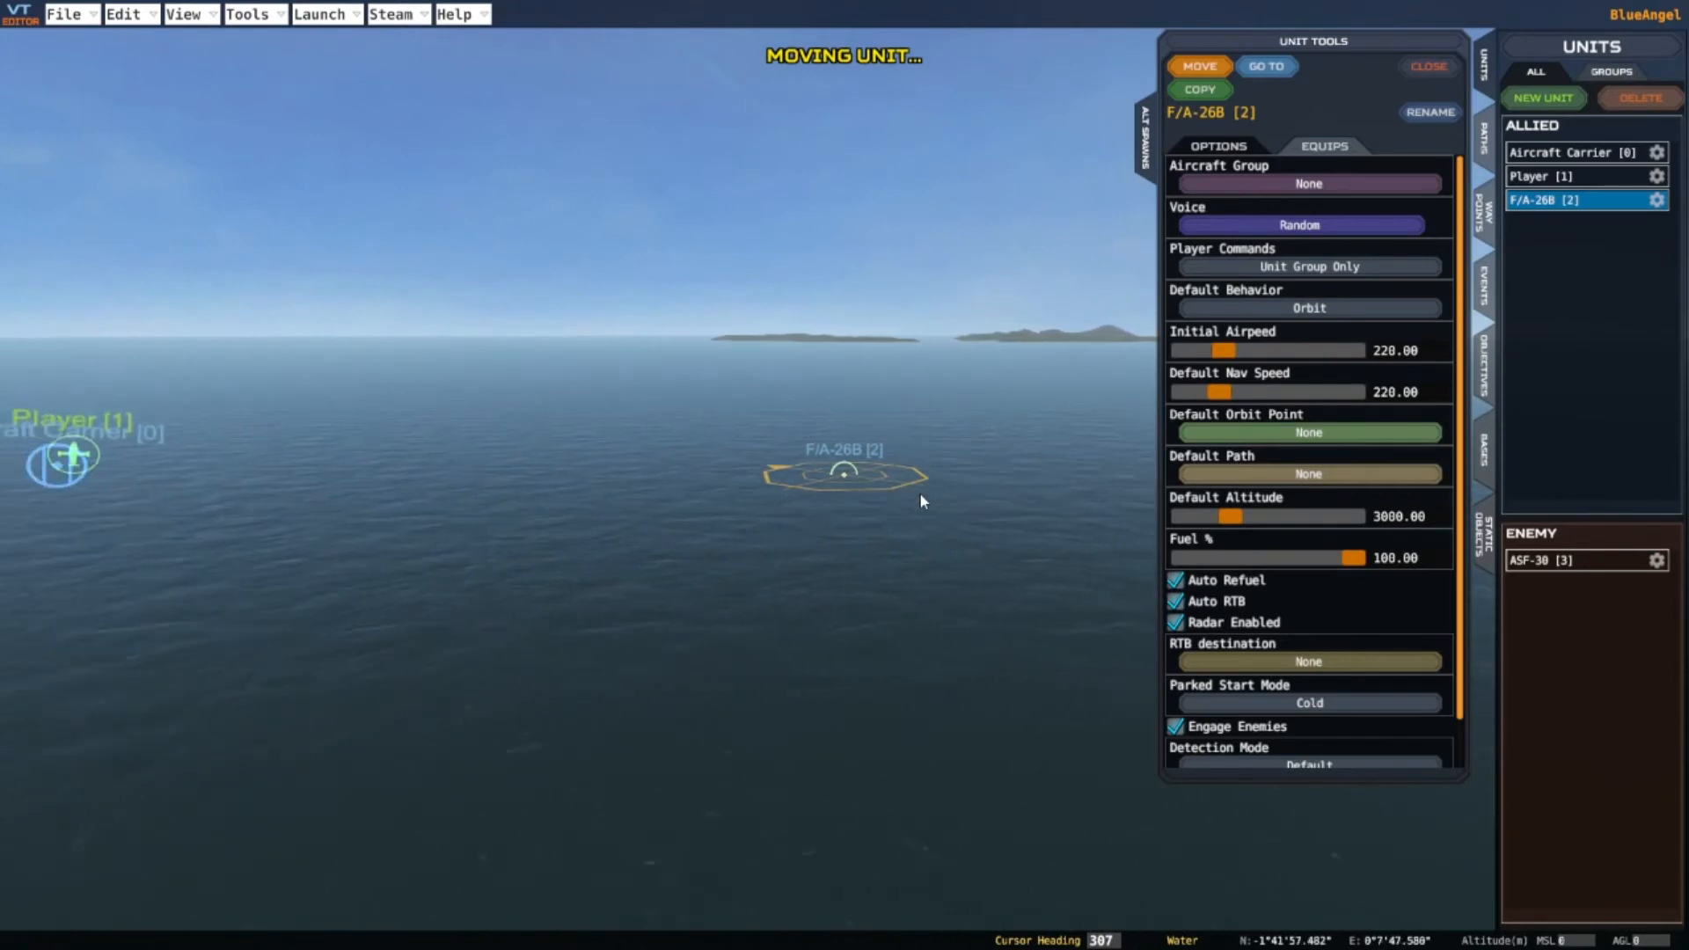
key(a)
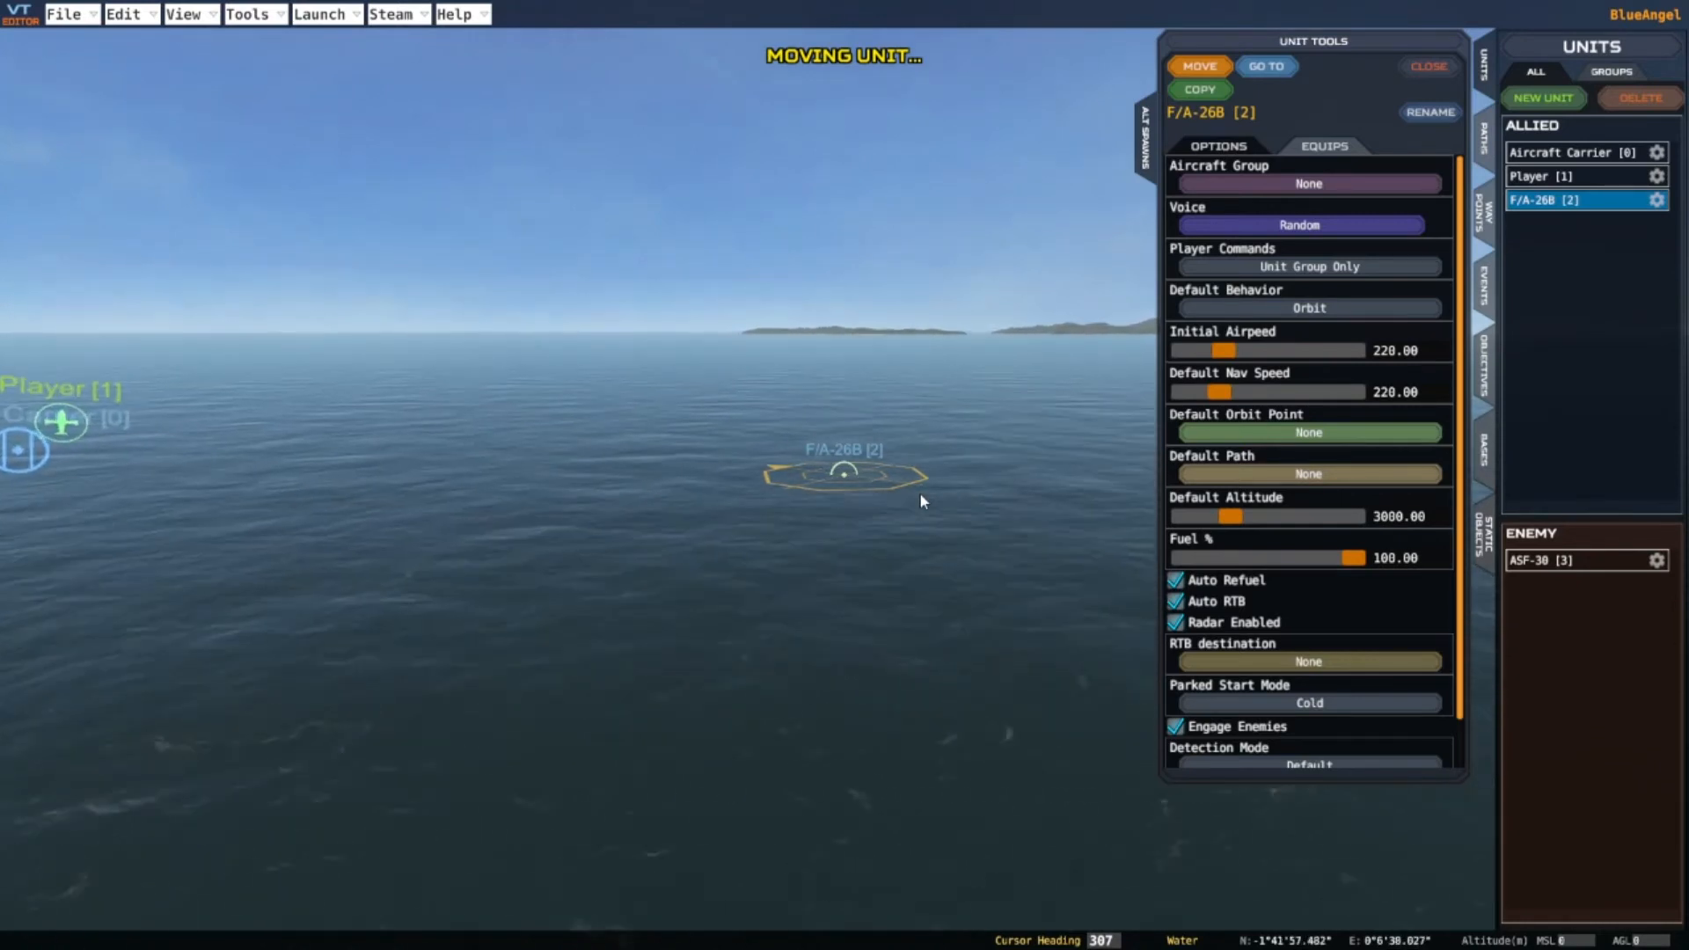
key(a)
scroll(920, 493, up, 5)
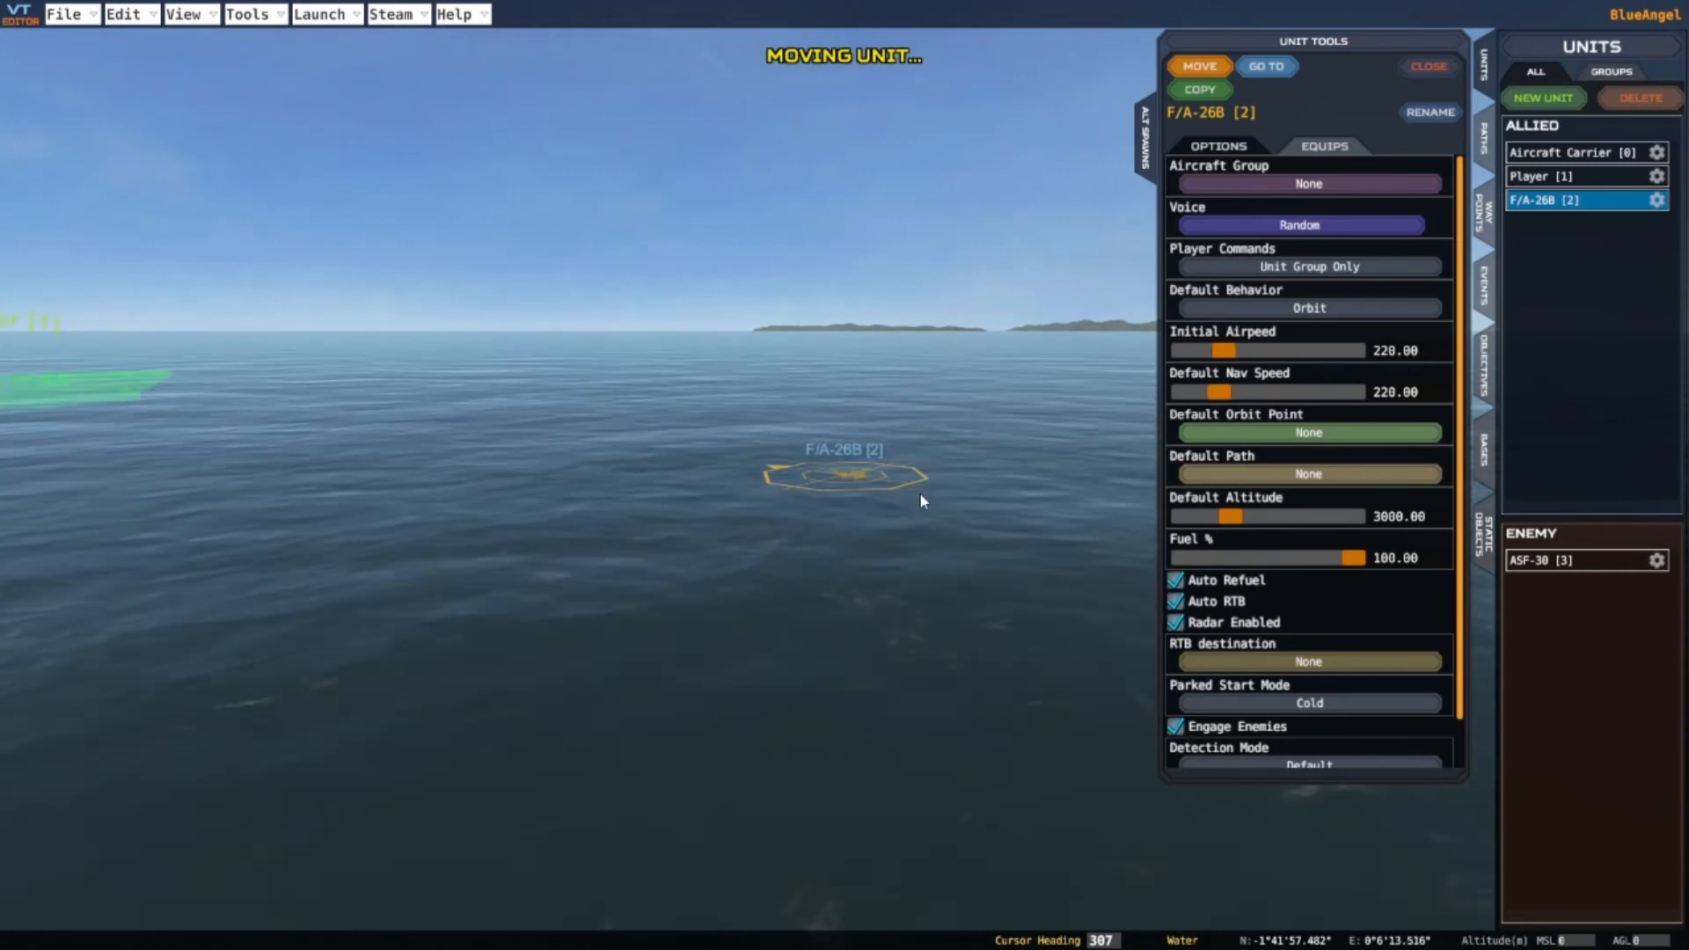
key(a)
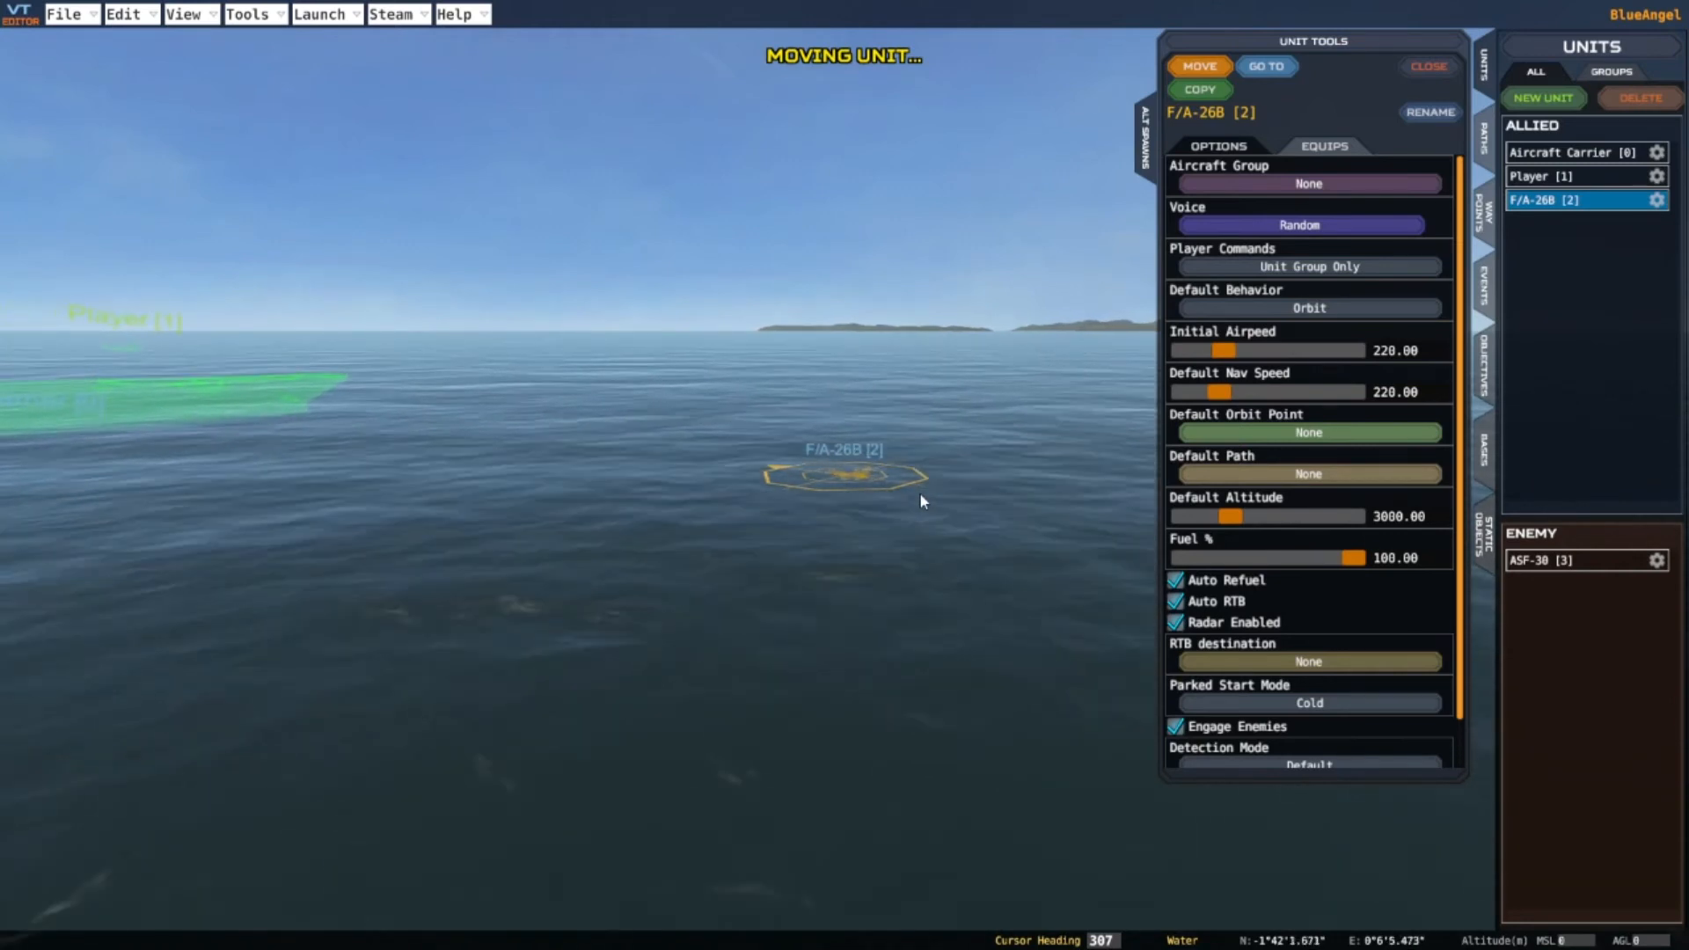
key(a)
key(a)
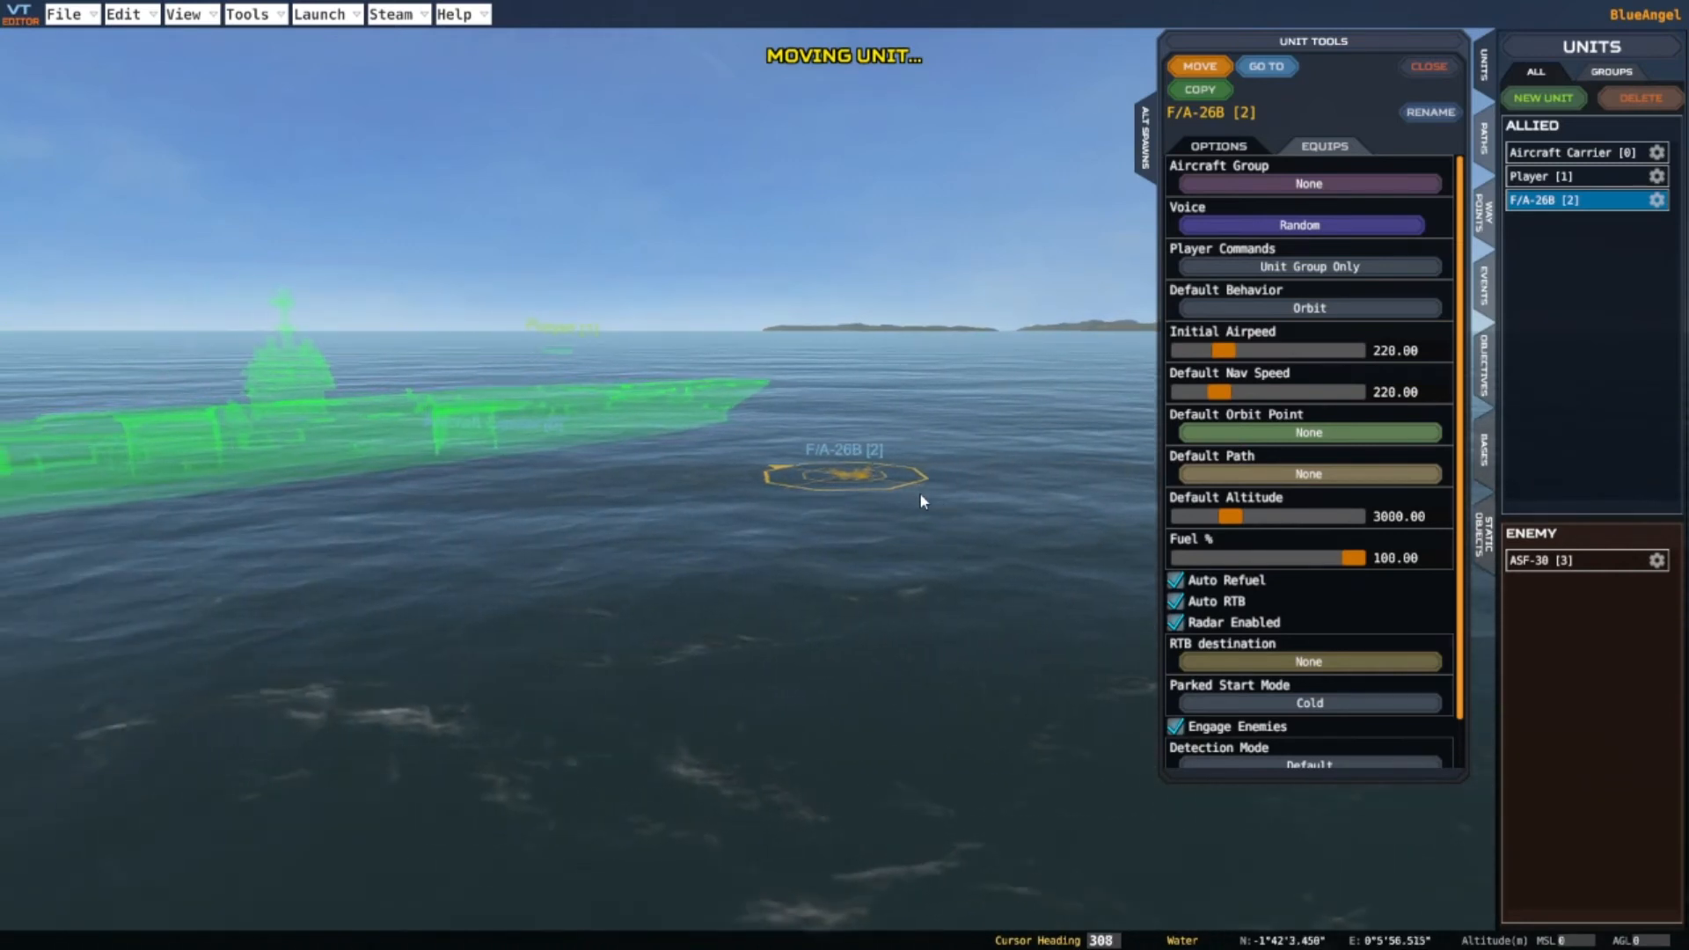
Turn the F/A-26B to heading 57 and place it above the carrier's forward deck near the player at 30 m altitude
key(e)
key(w)
key(w)
key(e)
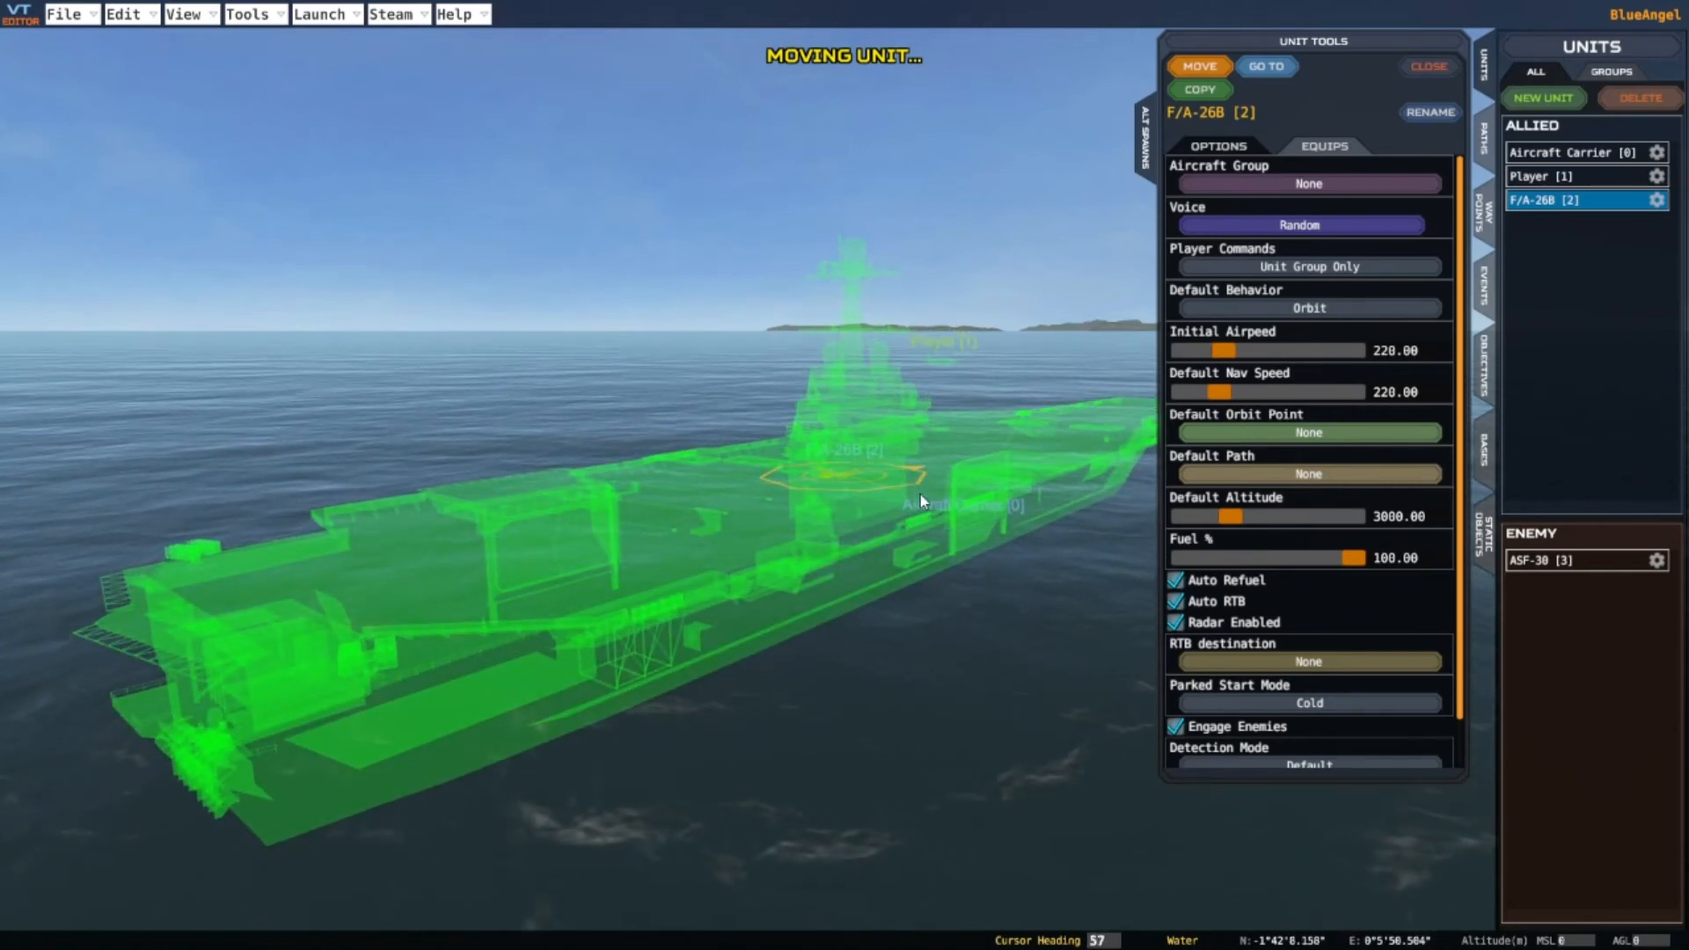
key(r)
key(r)
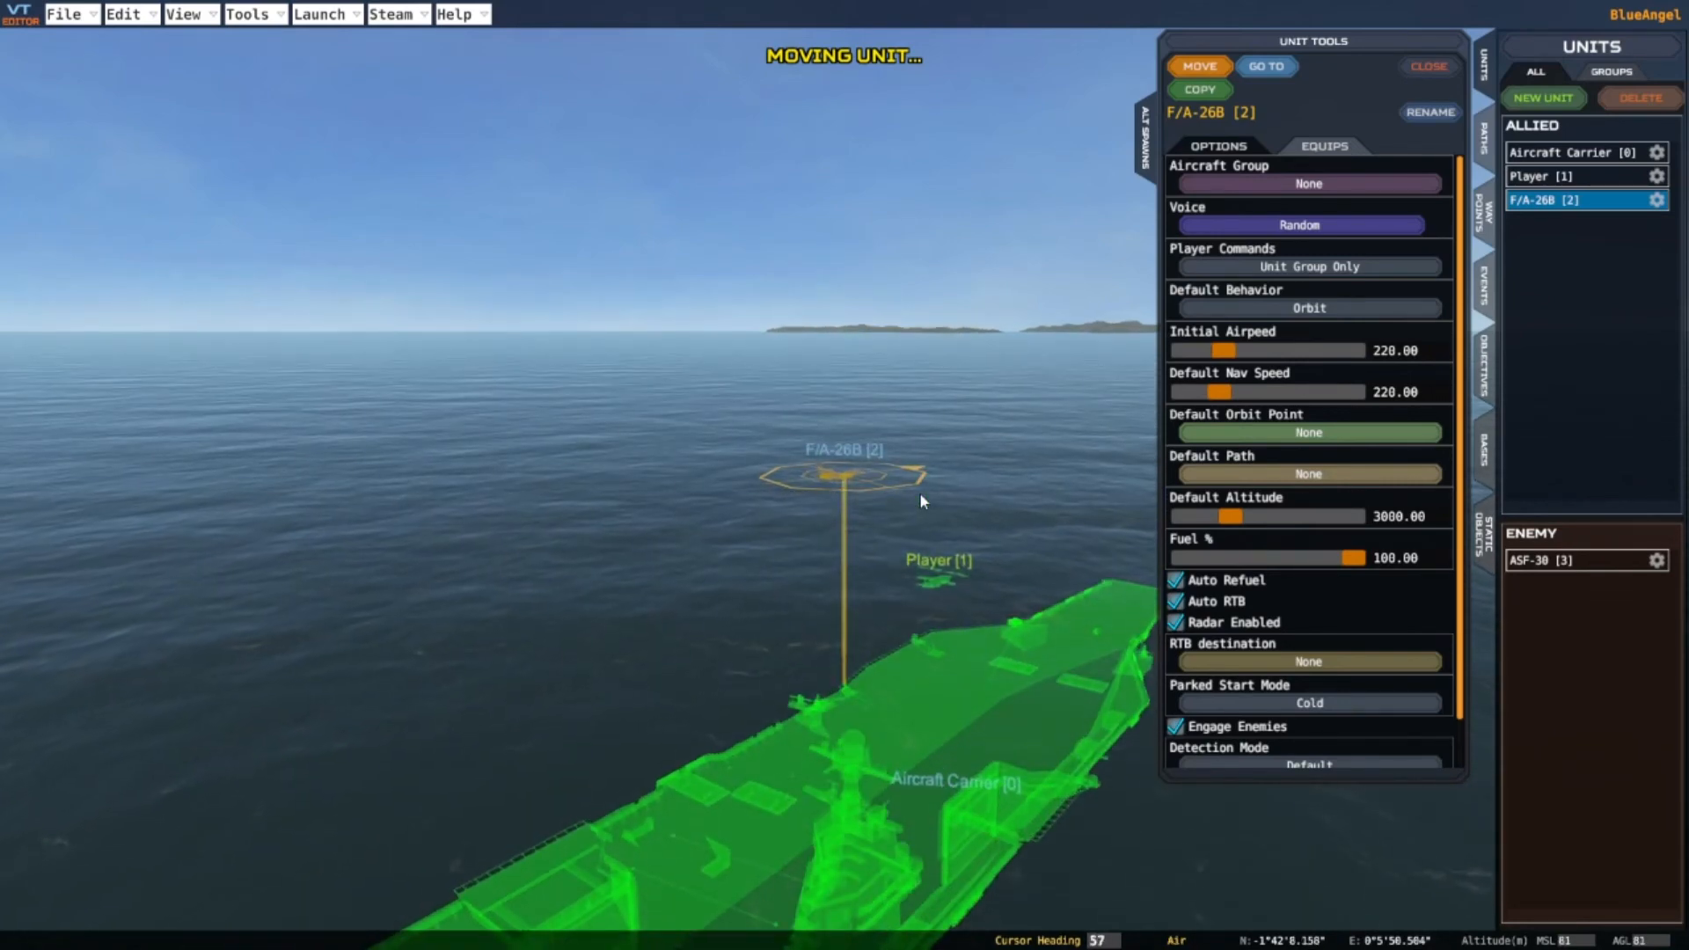
key(r)
key(r)
key(f)
key(f)
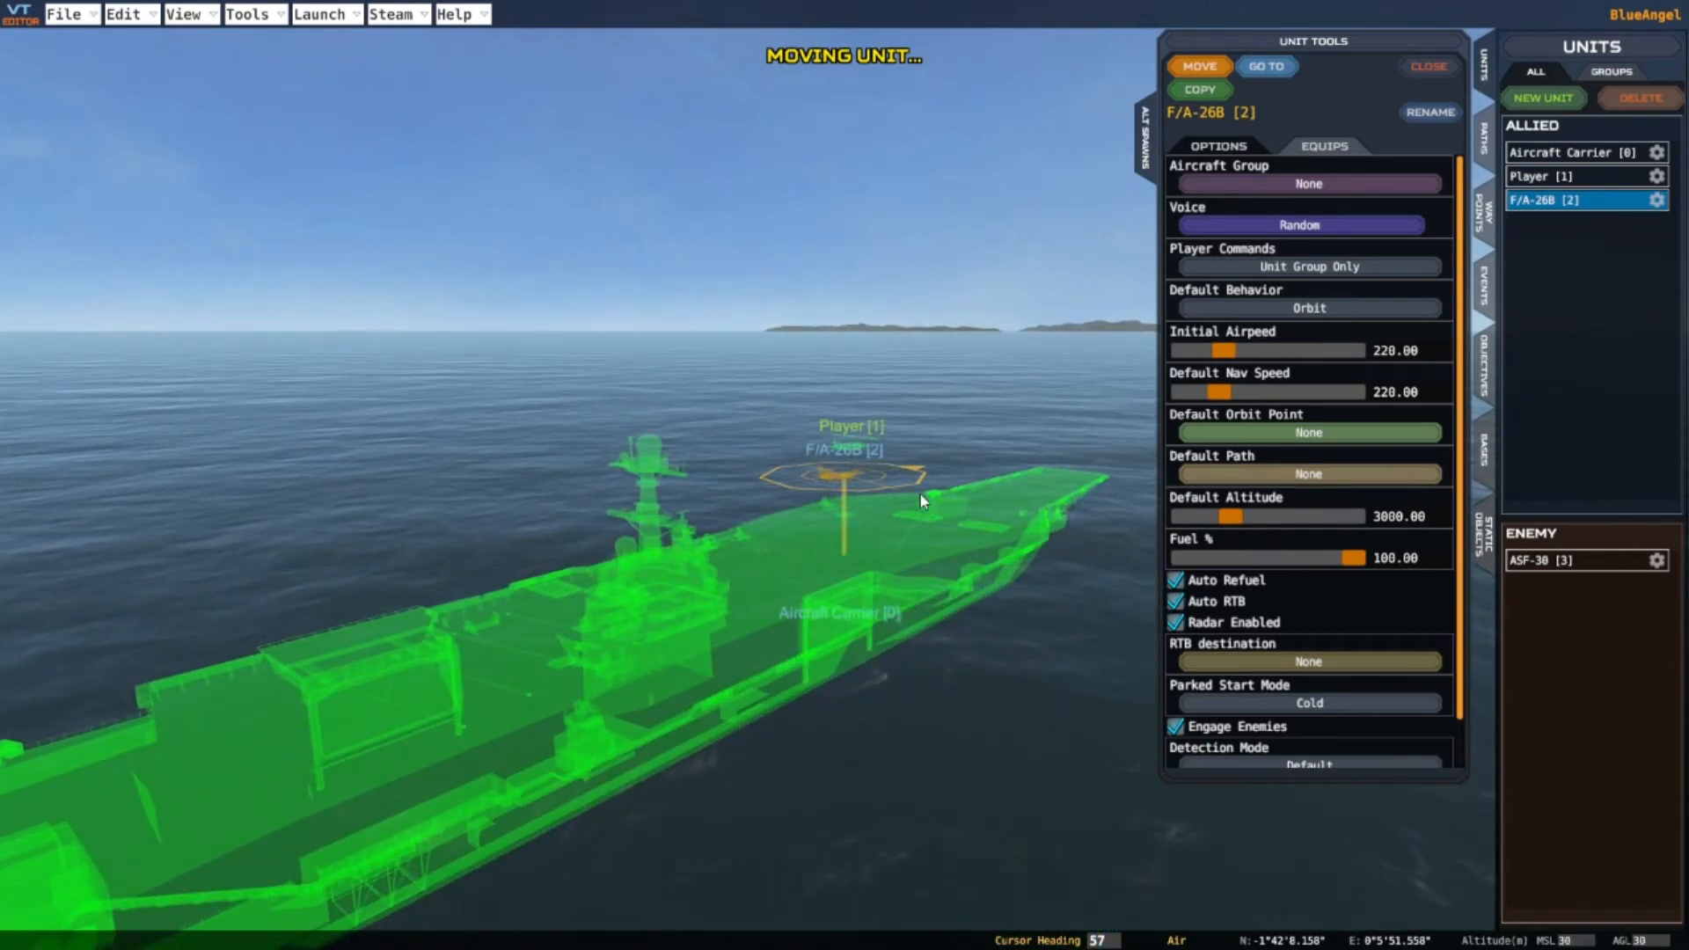
click(1198, 68)
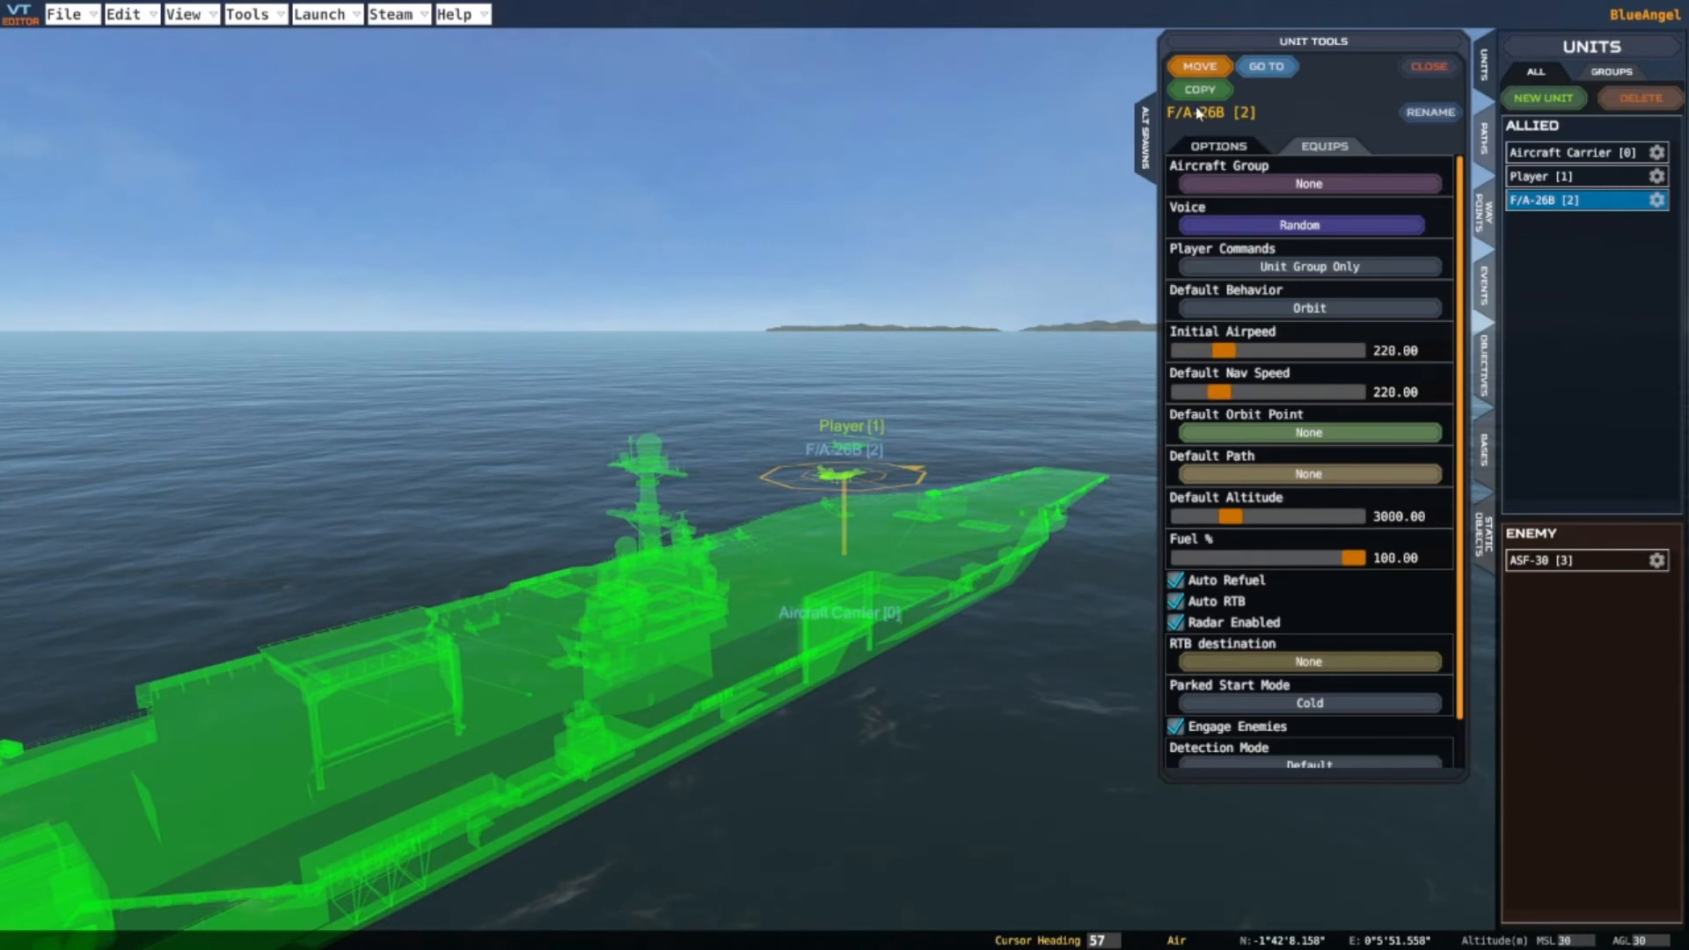
Add an enemy HB-106 Bomber at the enemy ASF-30's position
click(1539, 564)
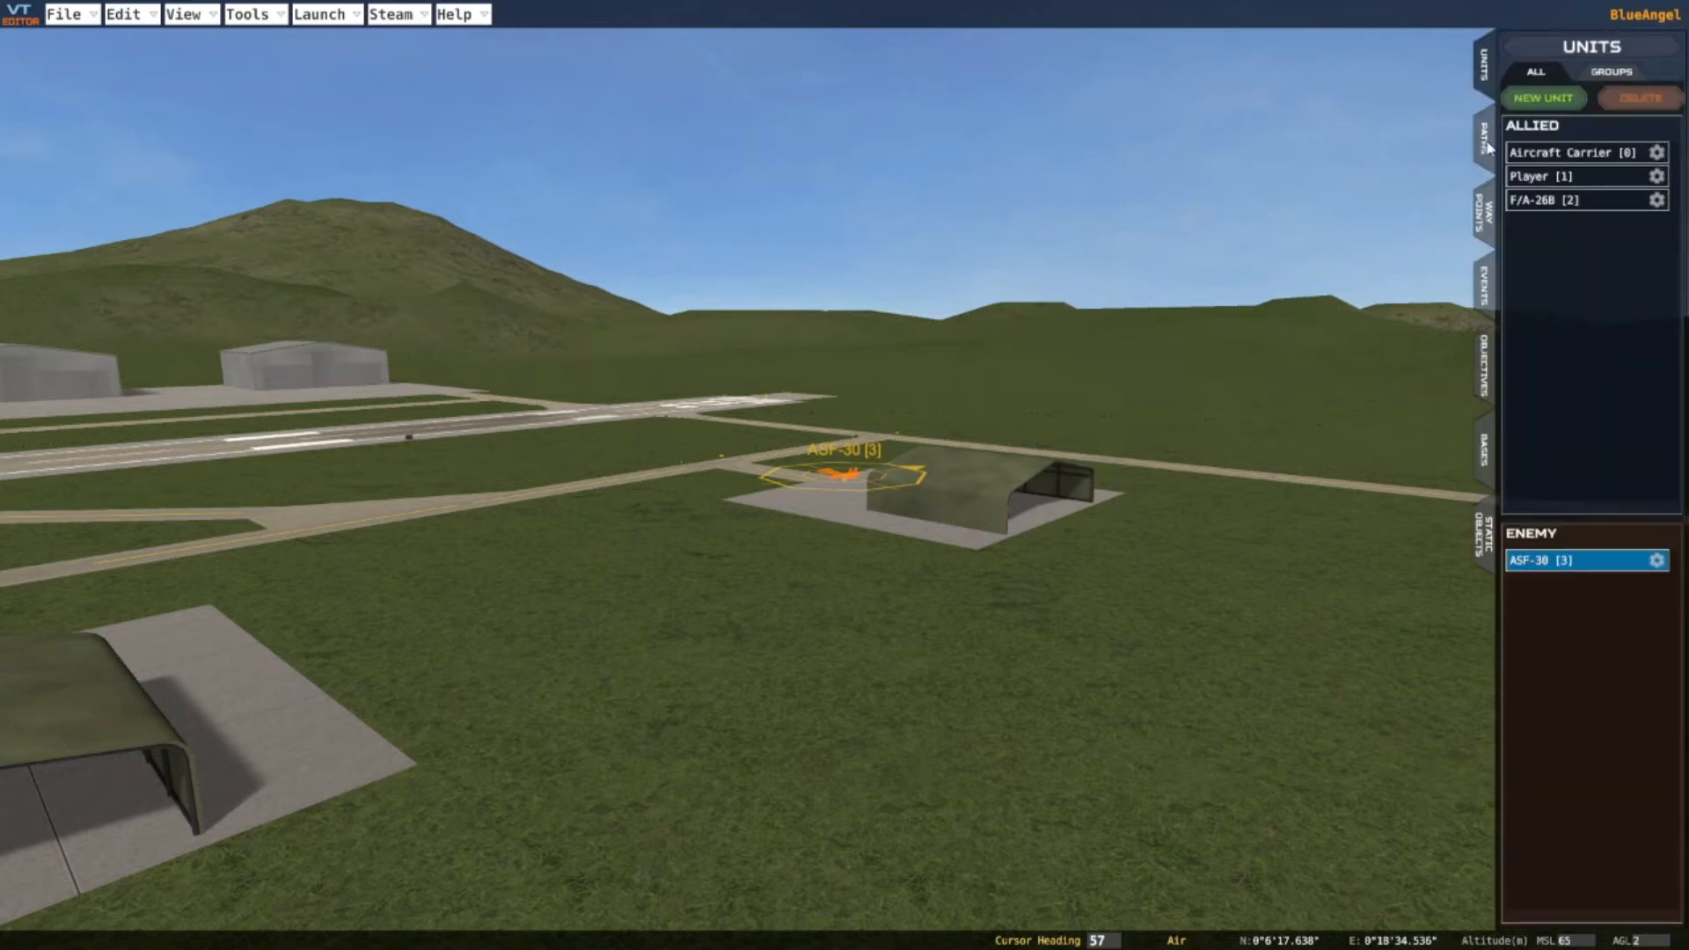
click(1541, 101)
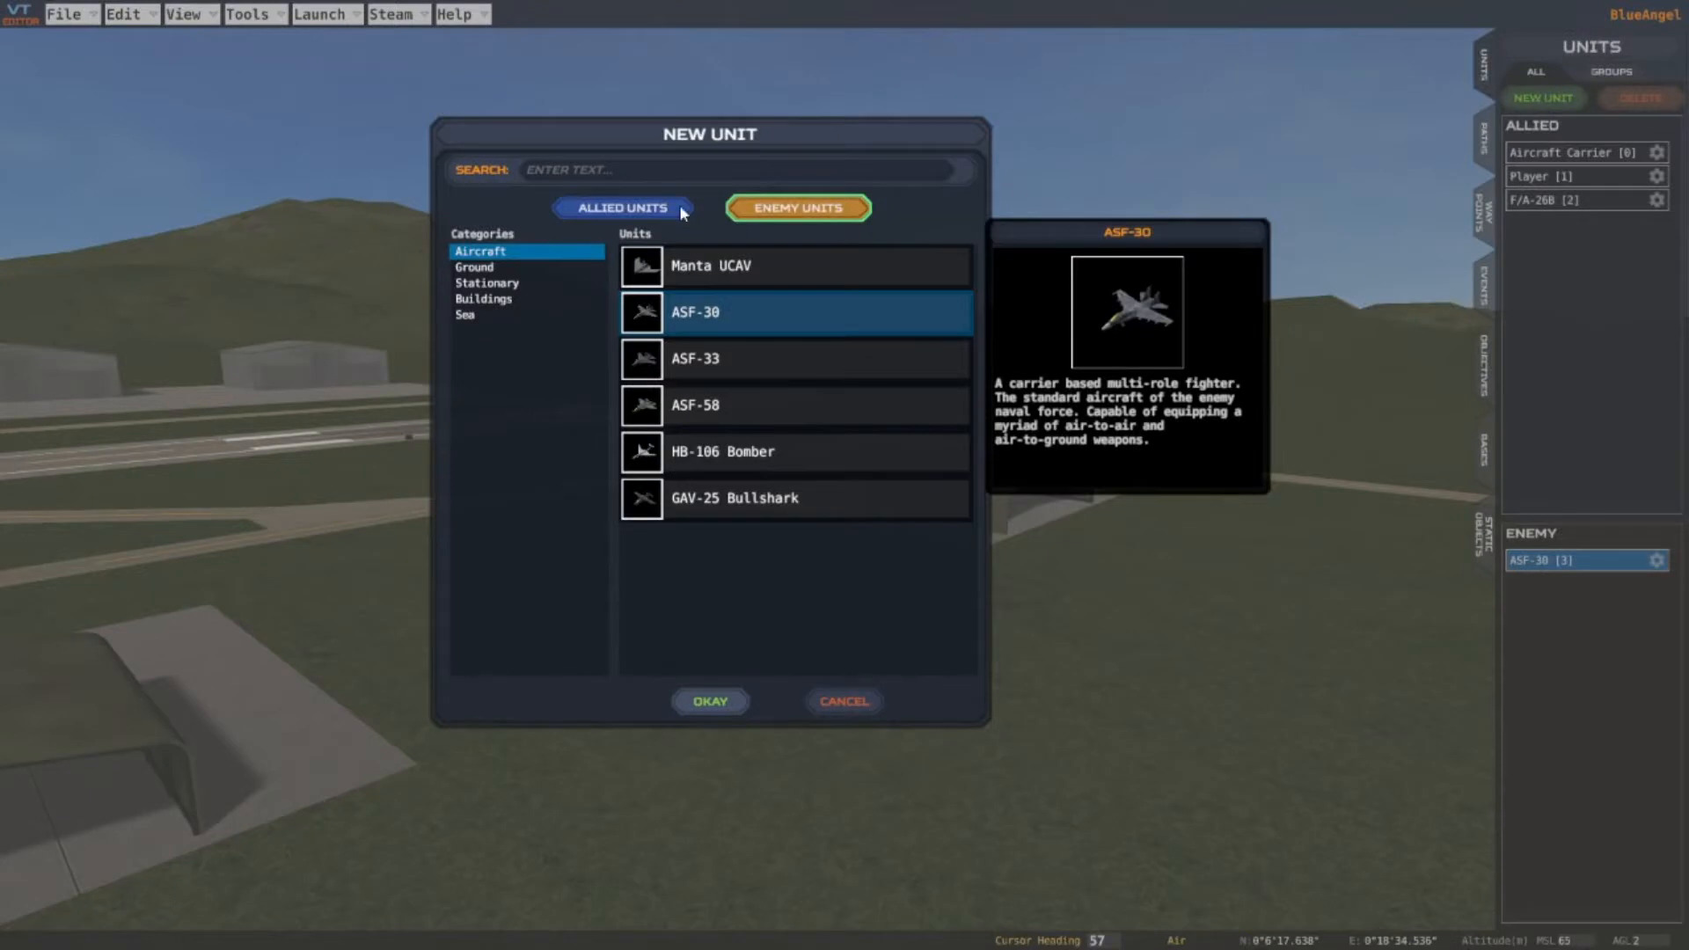
click(783, 211)
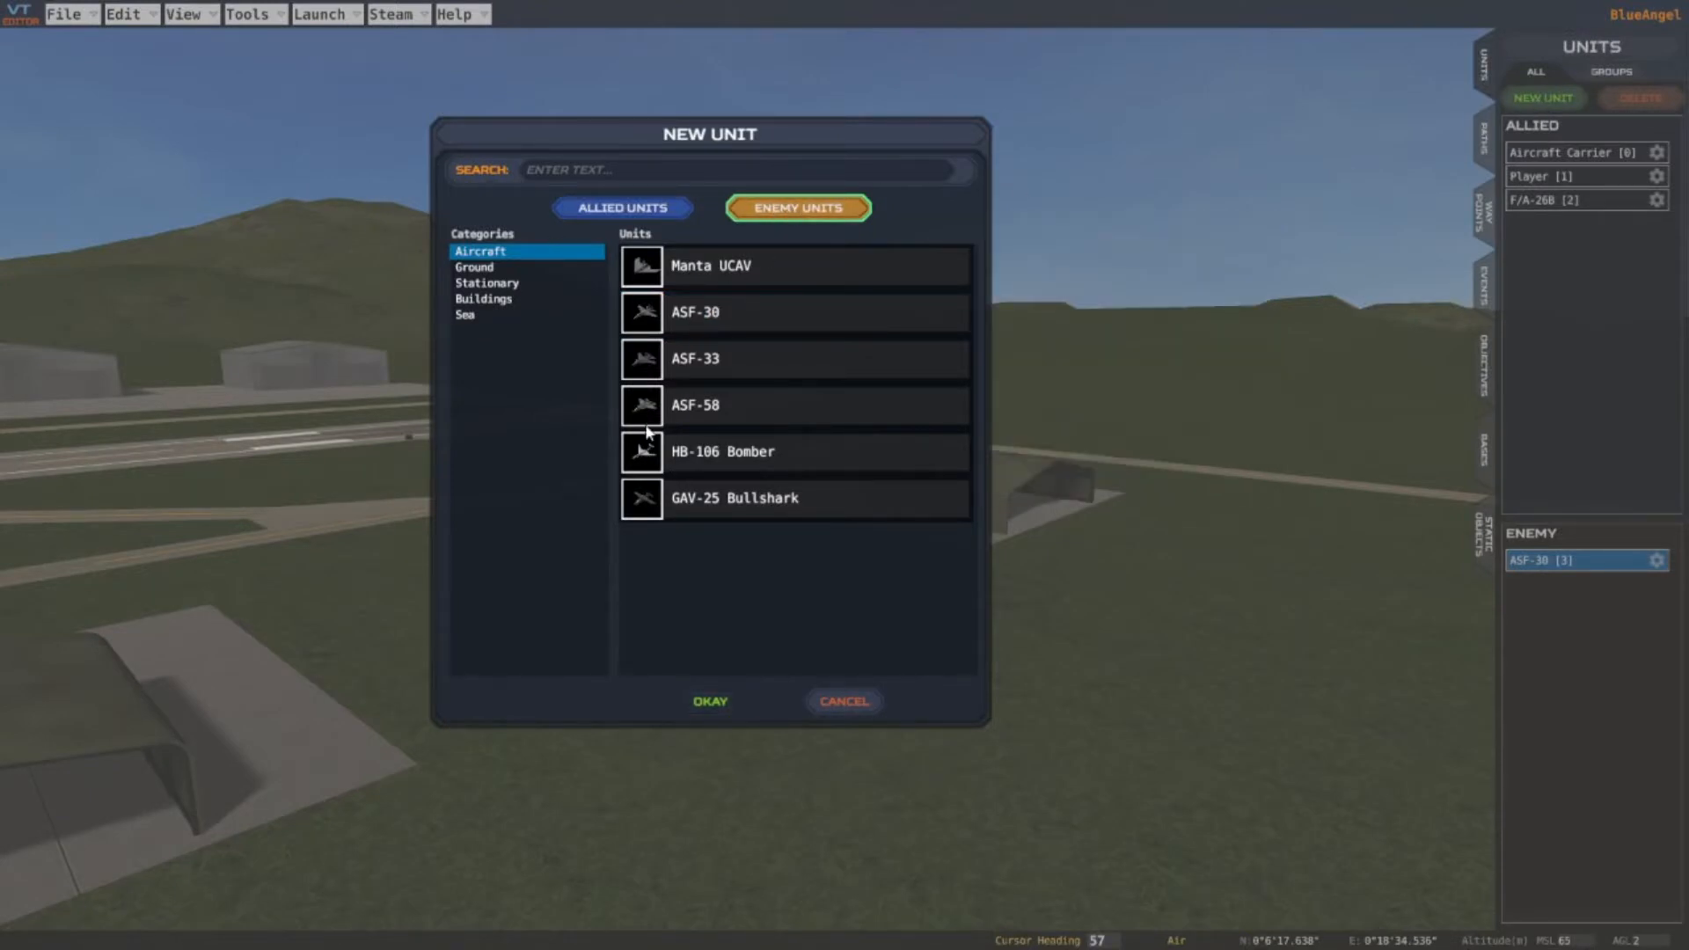
click(646, 457)
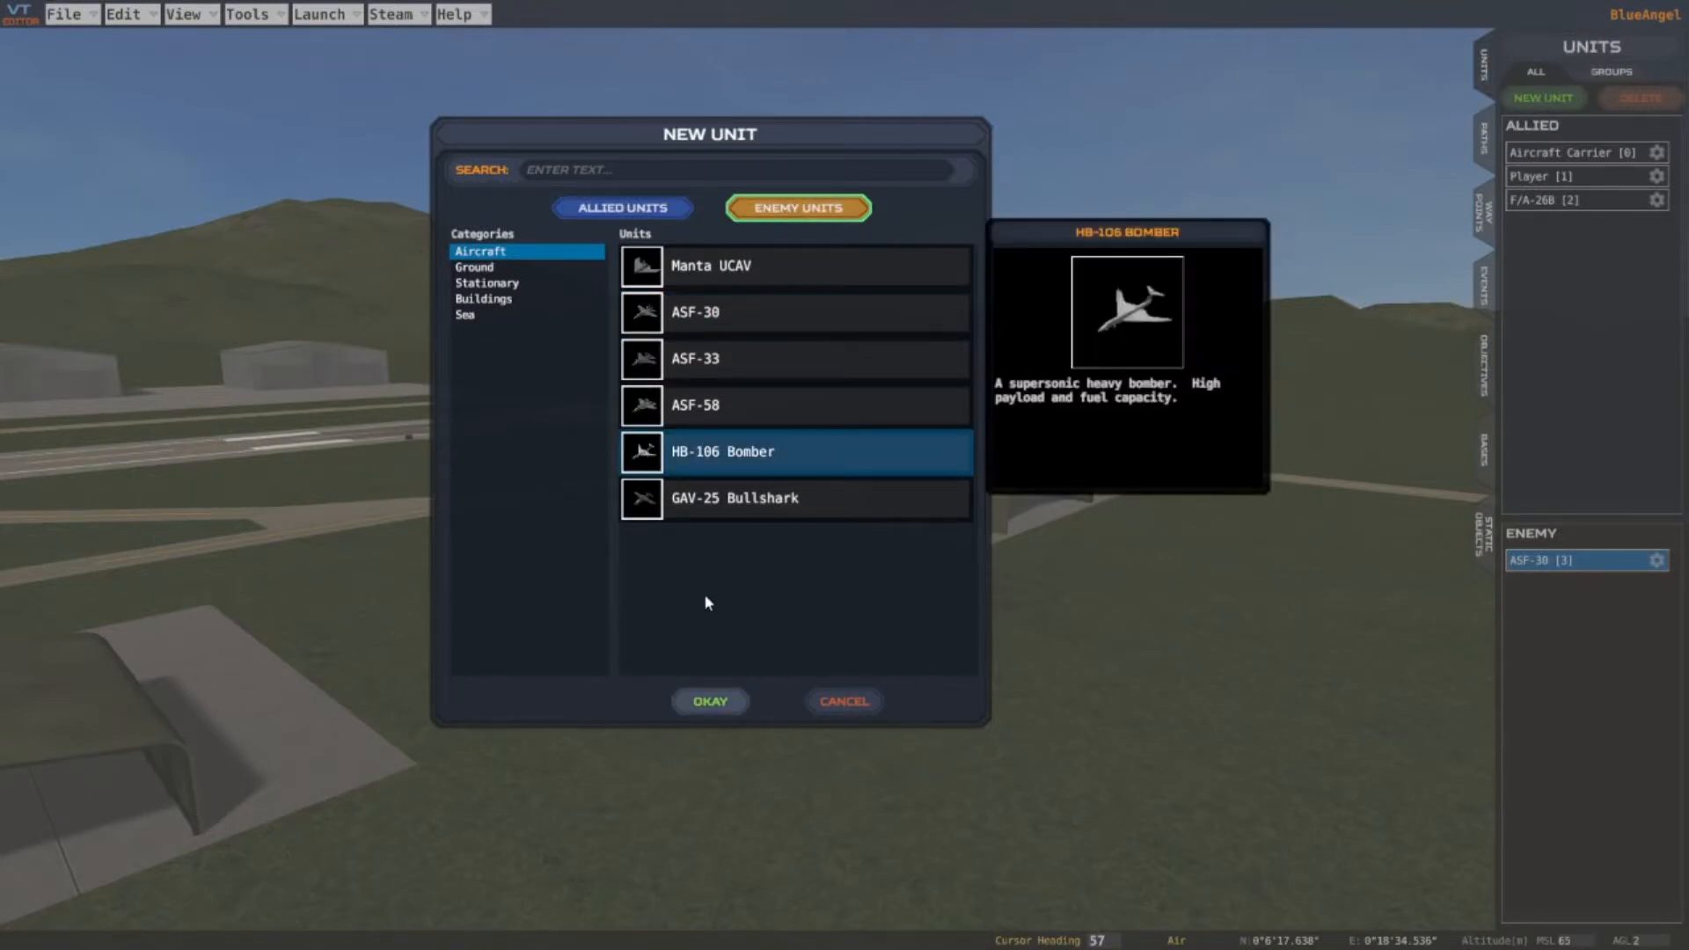
click(710, 702)
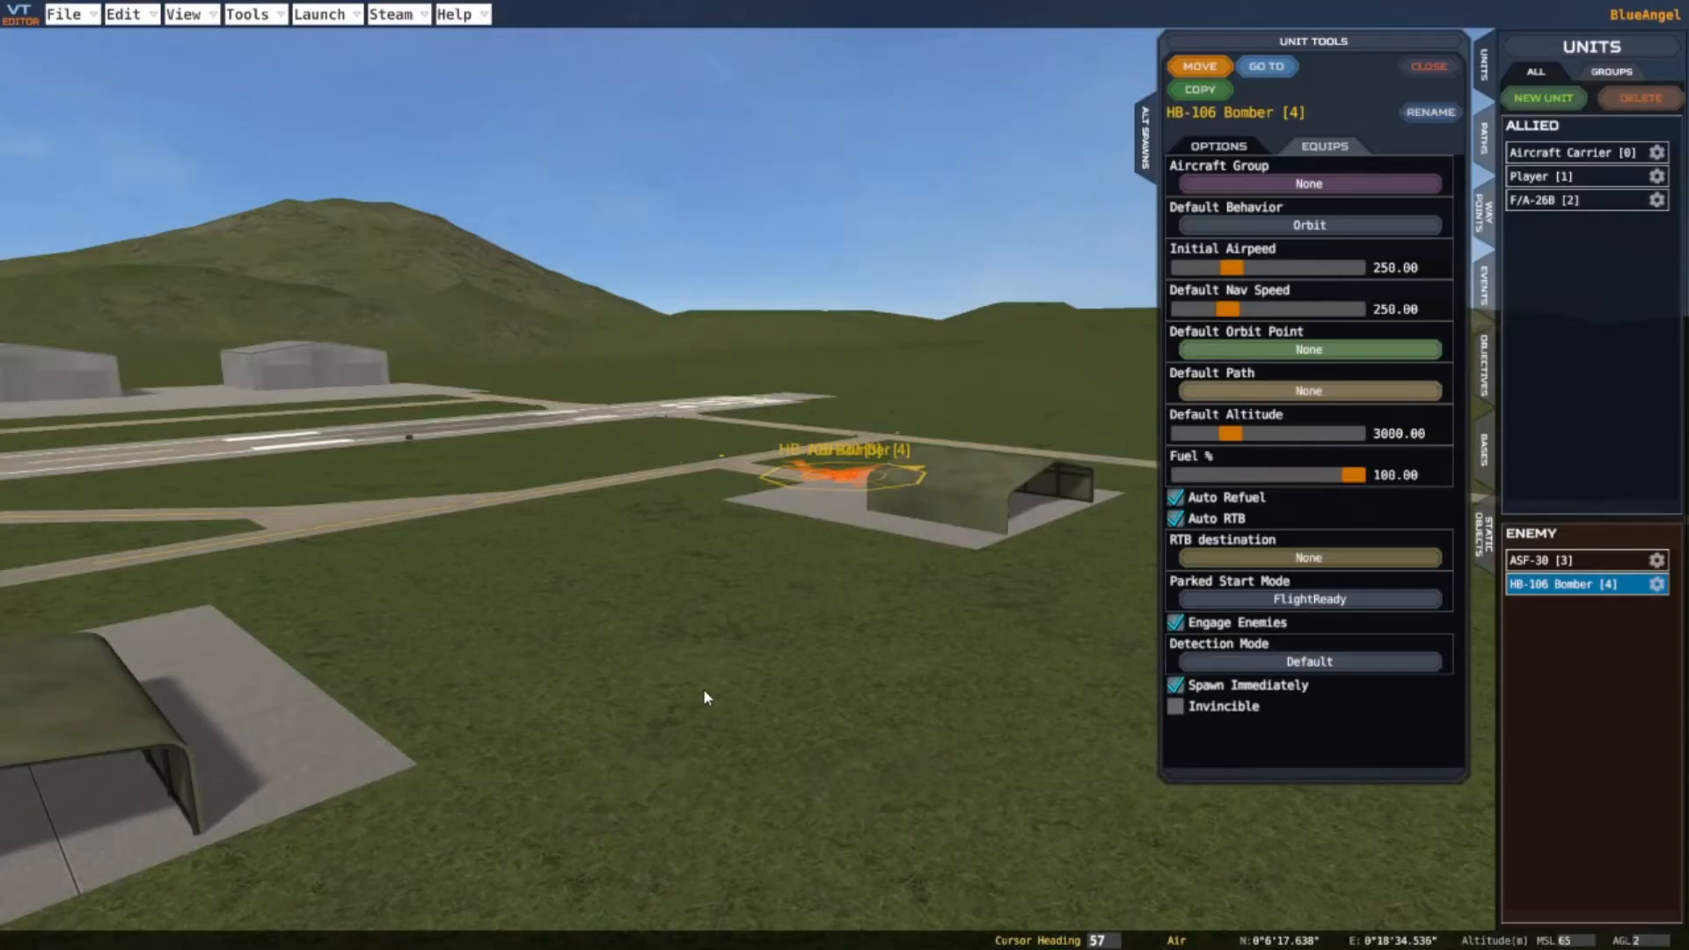
Move the enemy HB-106 Bomber from the ASF-30's shelter onto the near end of Base Gordon's runway, facing heading 220
key(w)
key(a)
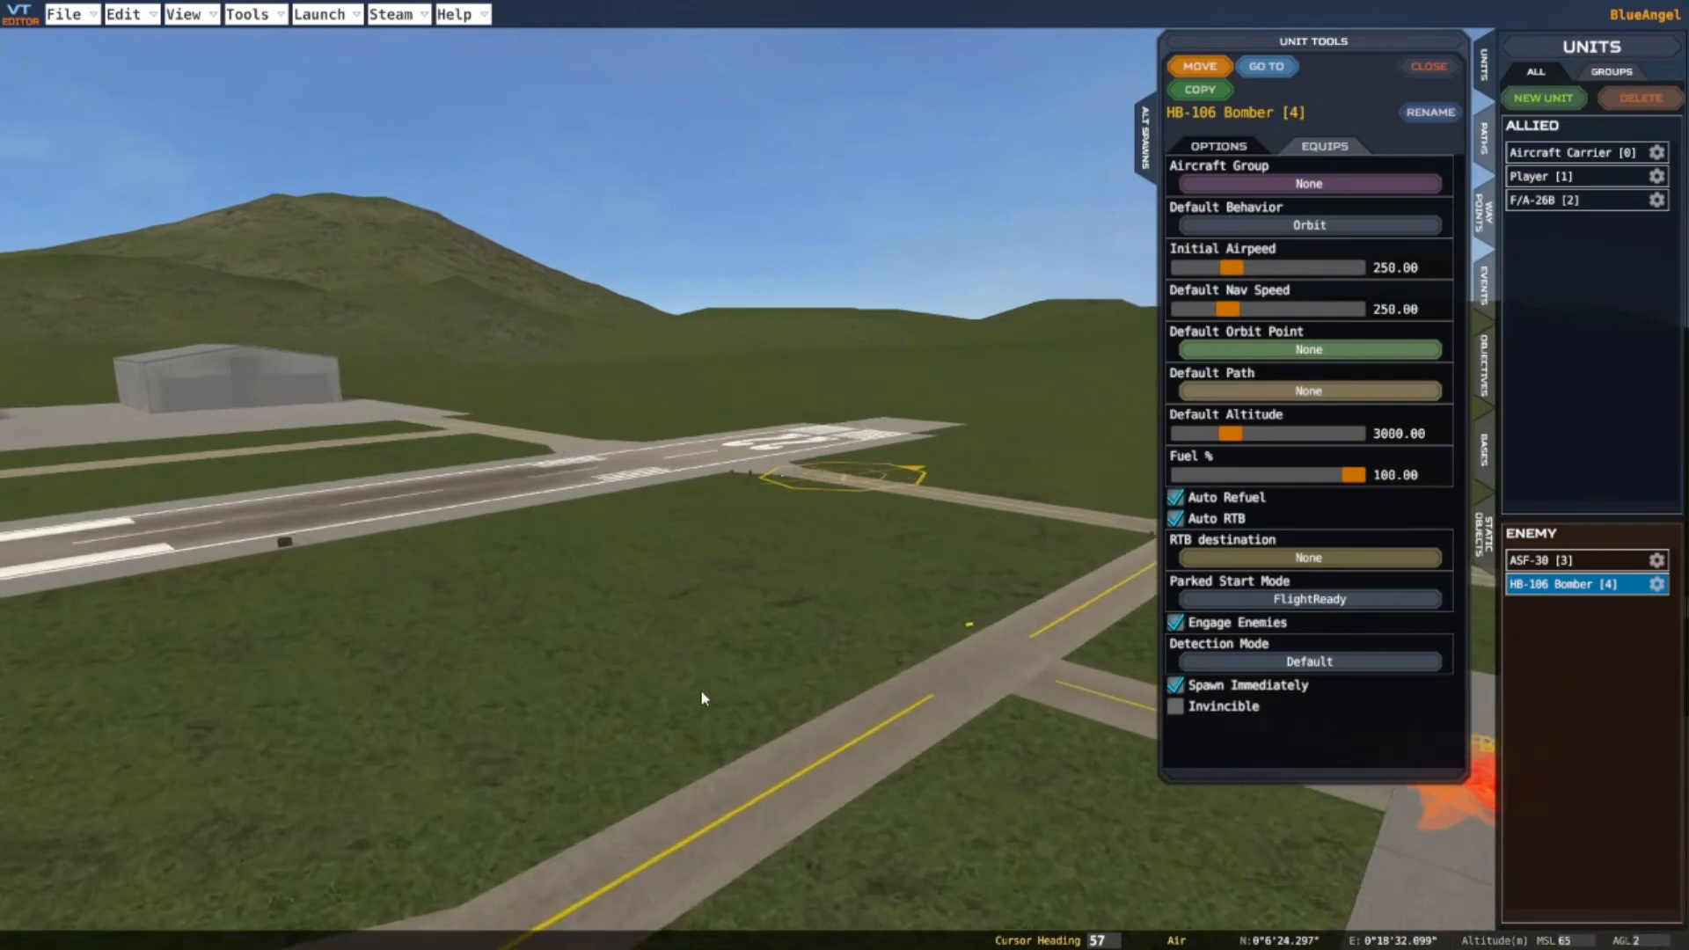
key(w)
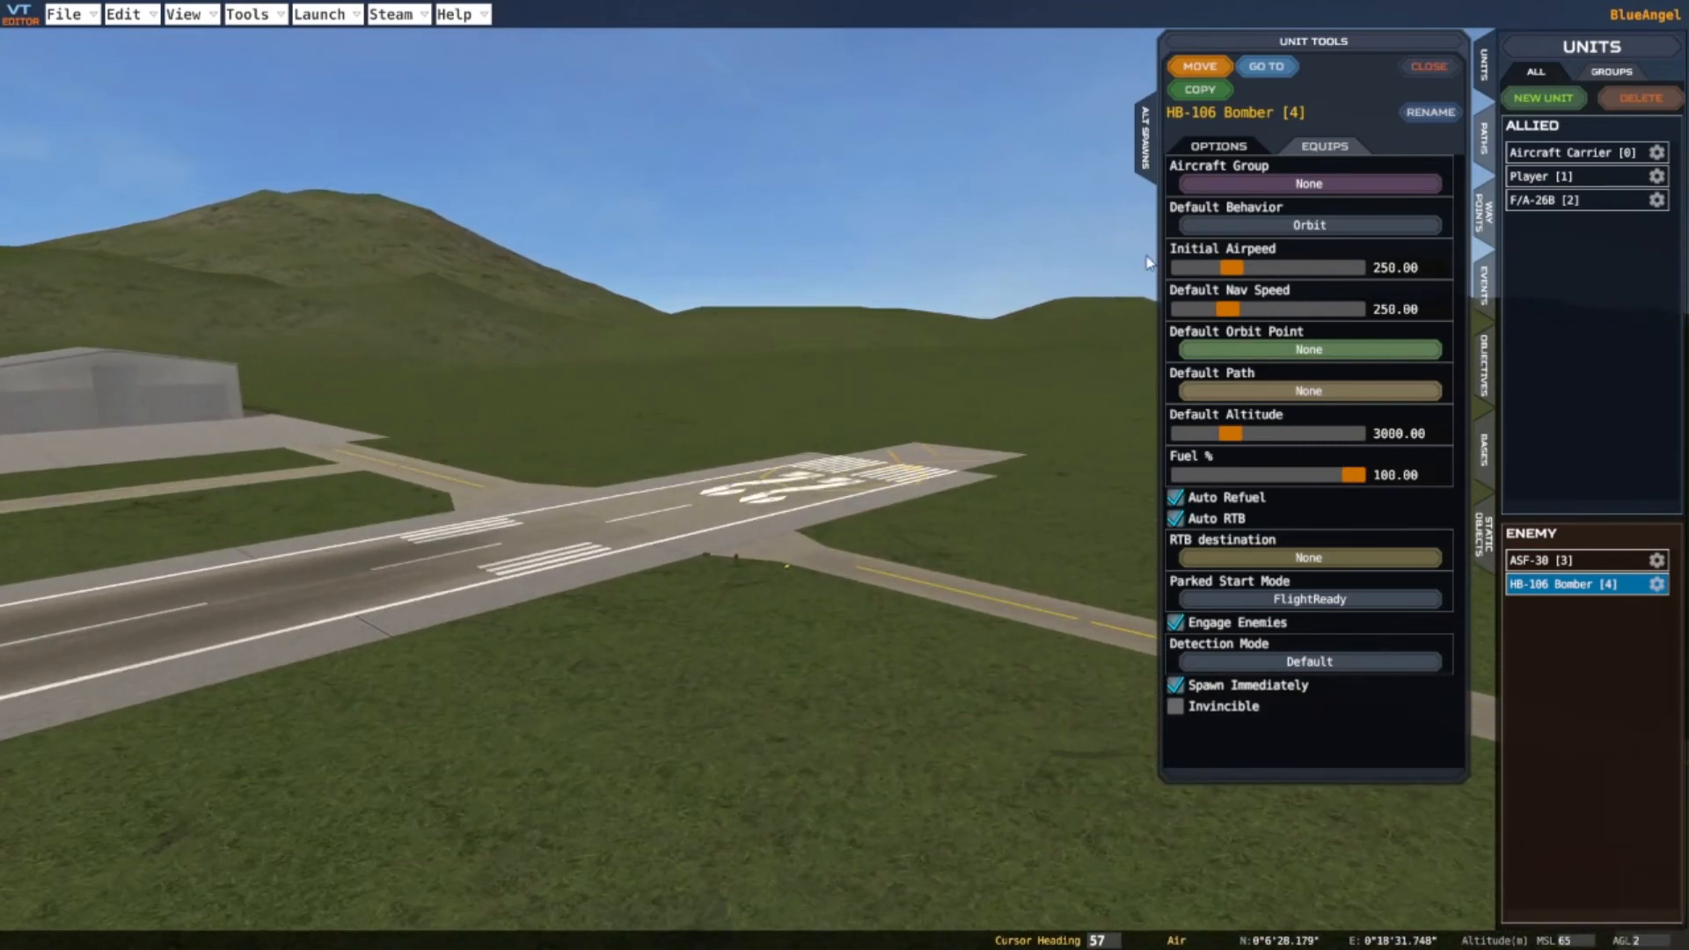
click(1205, 70)
key(w)
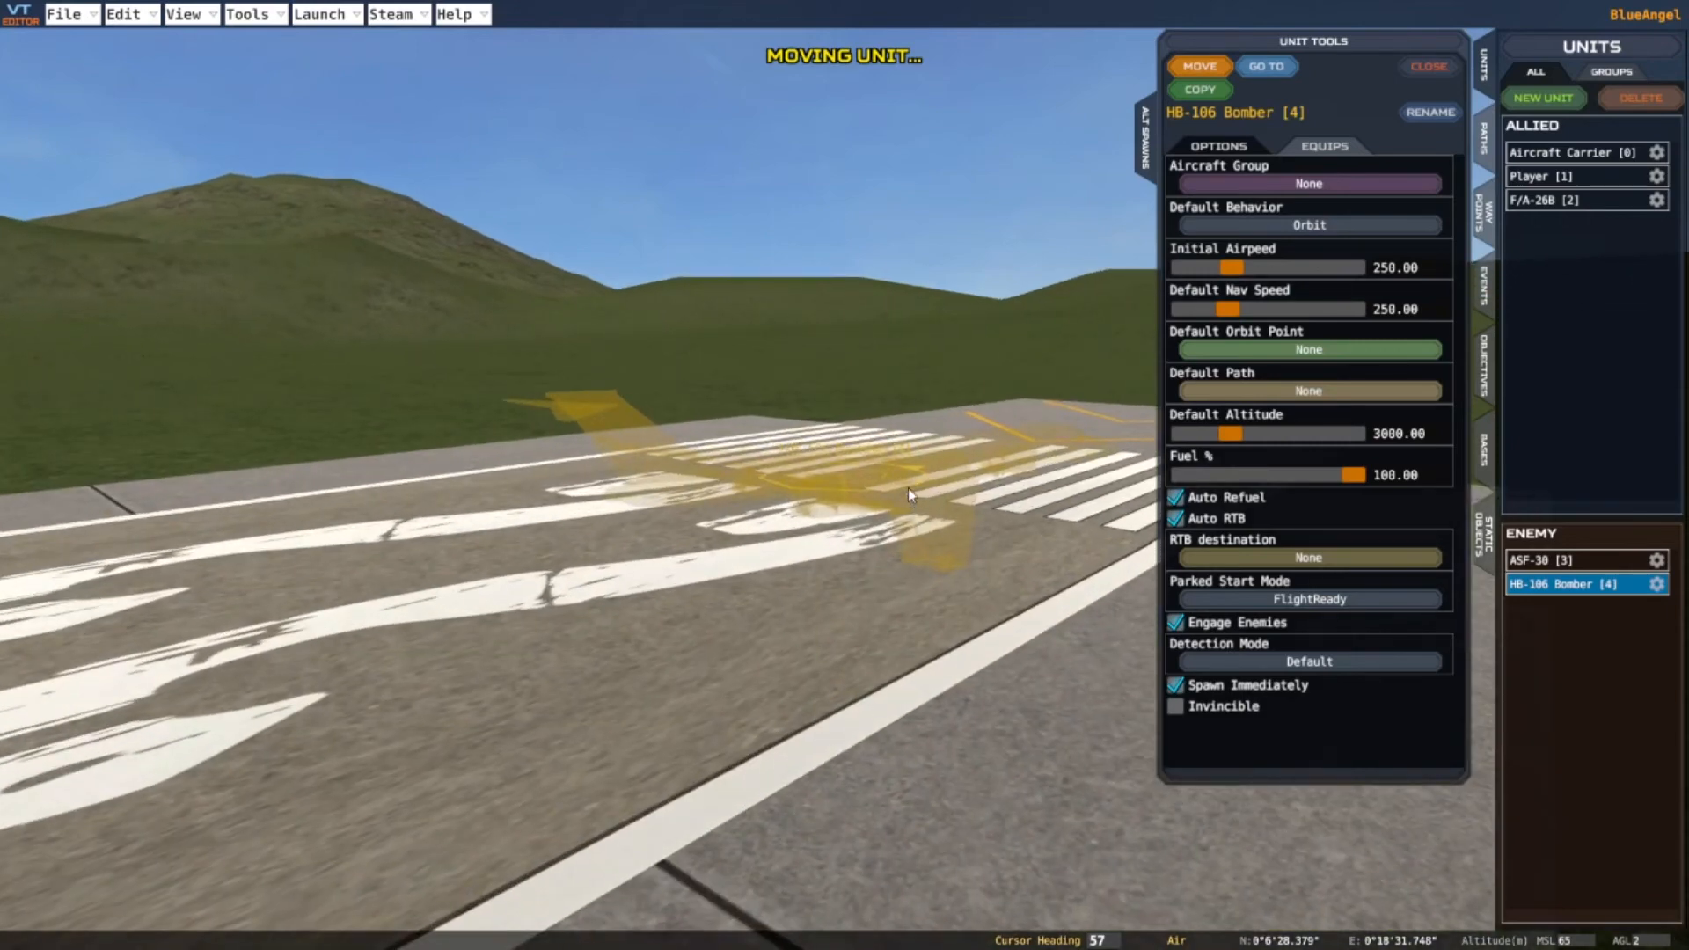
key(q)
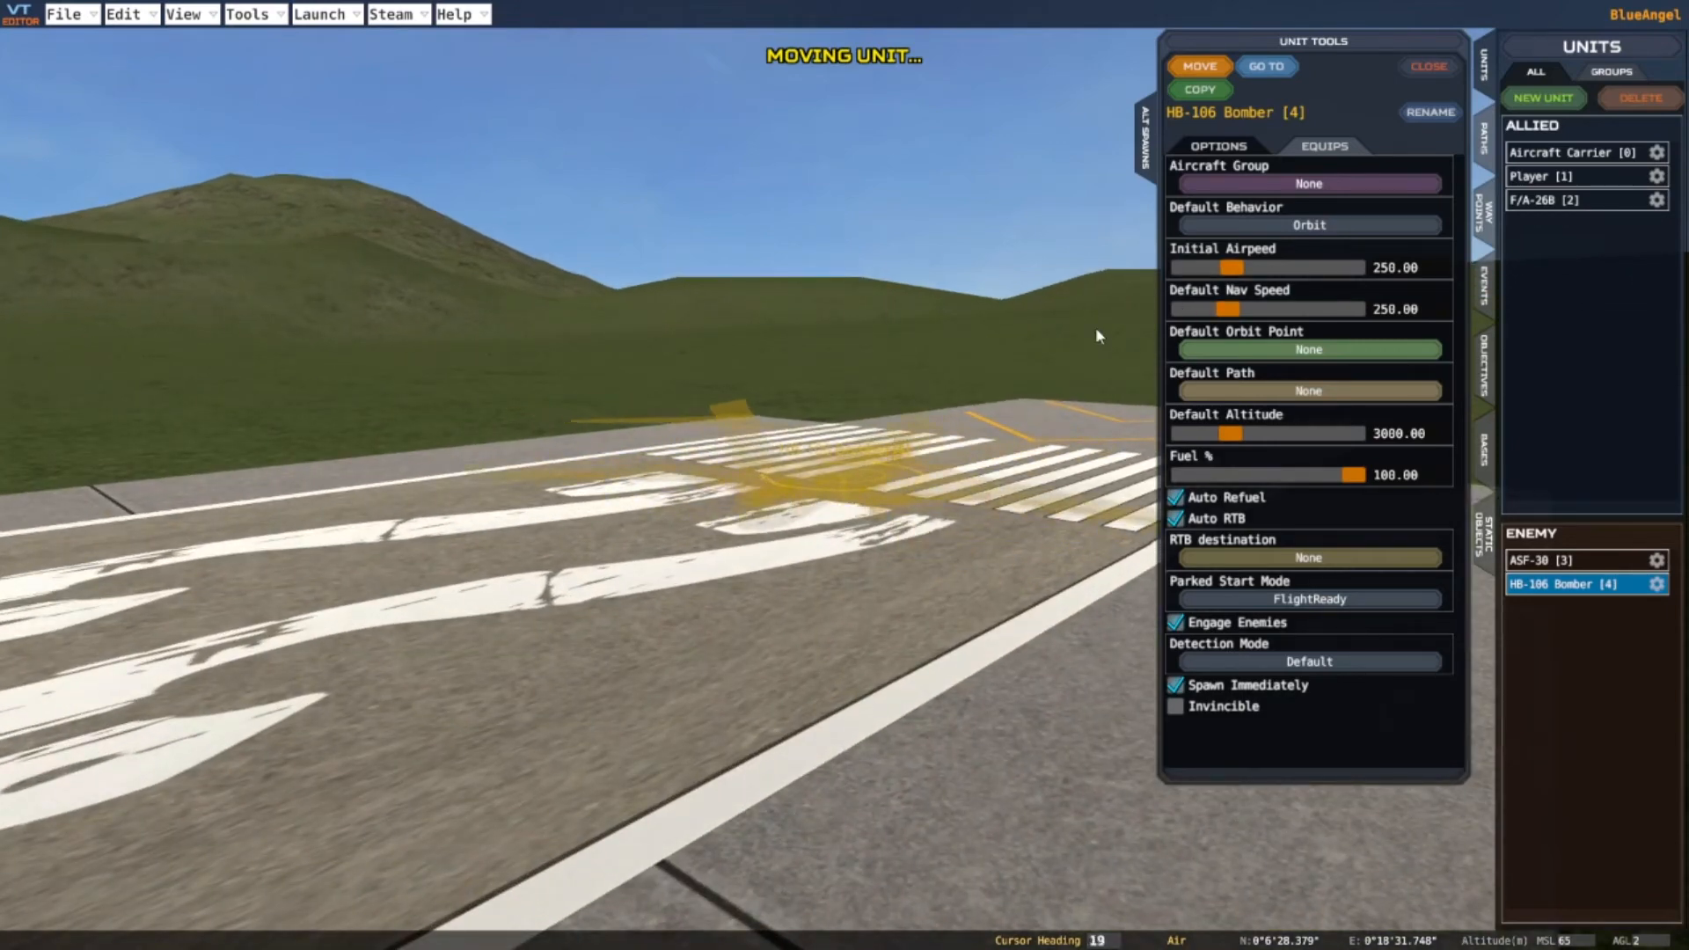
key(q)
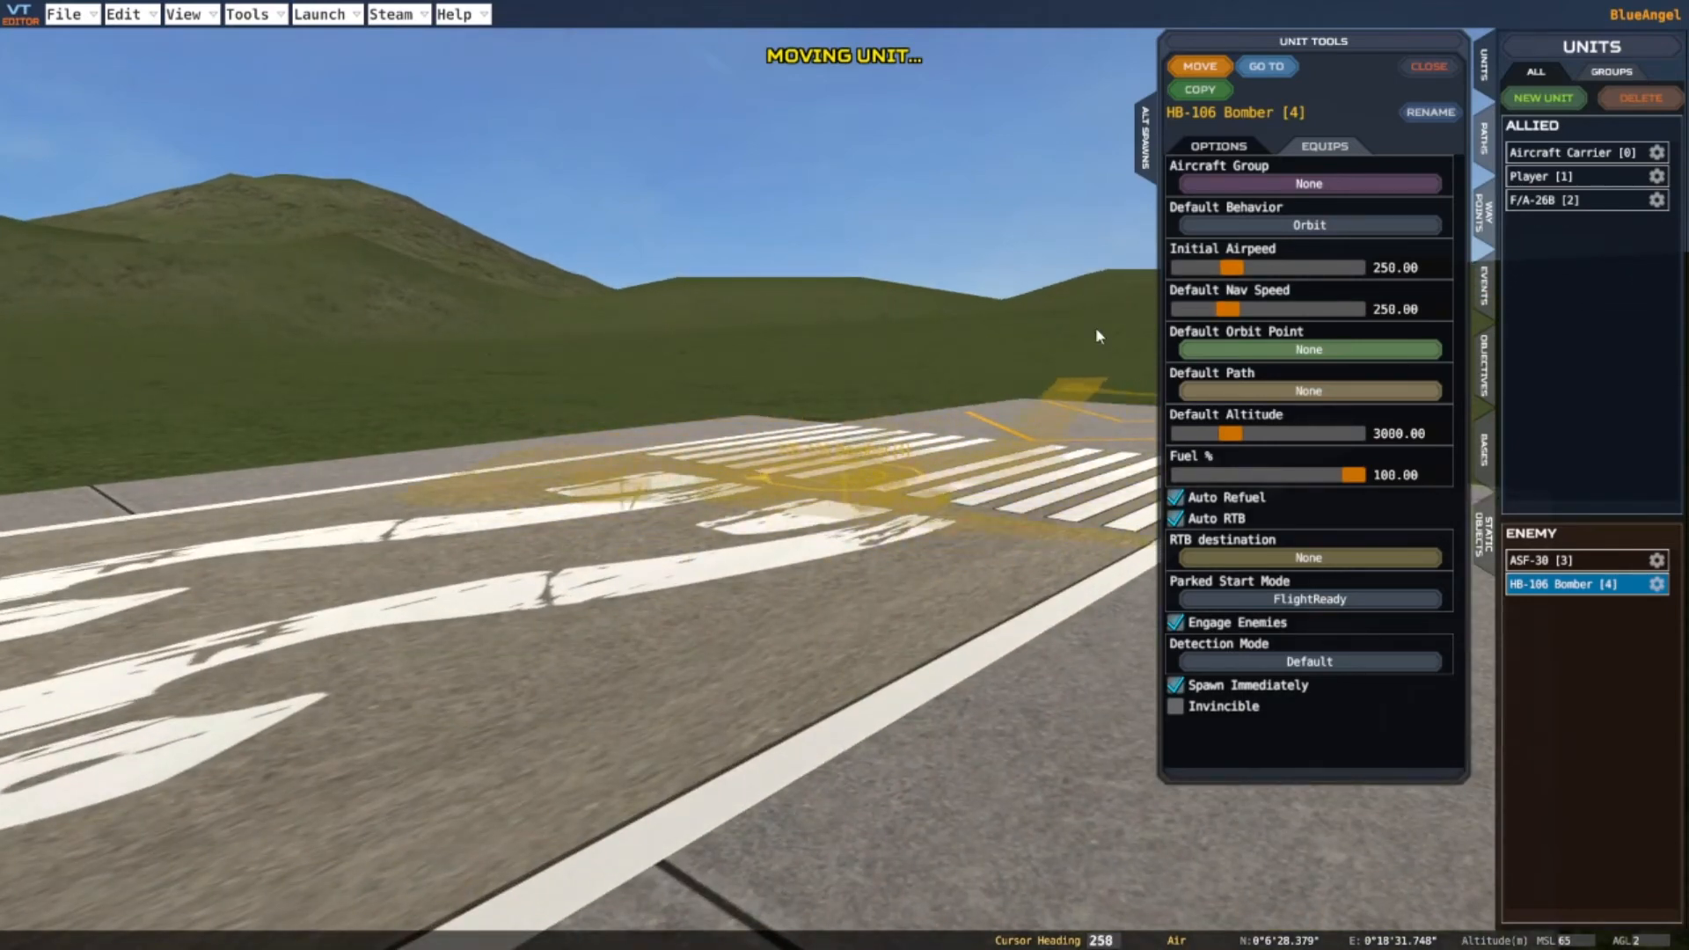
key(q)
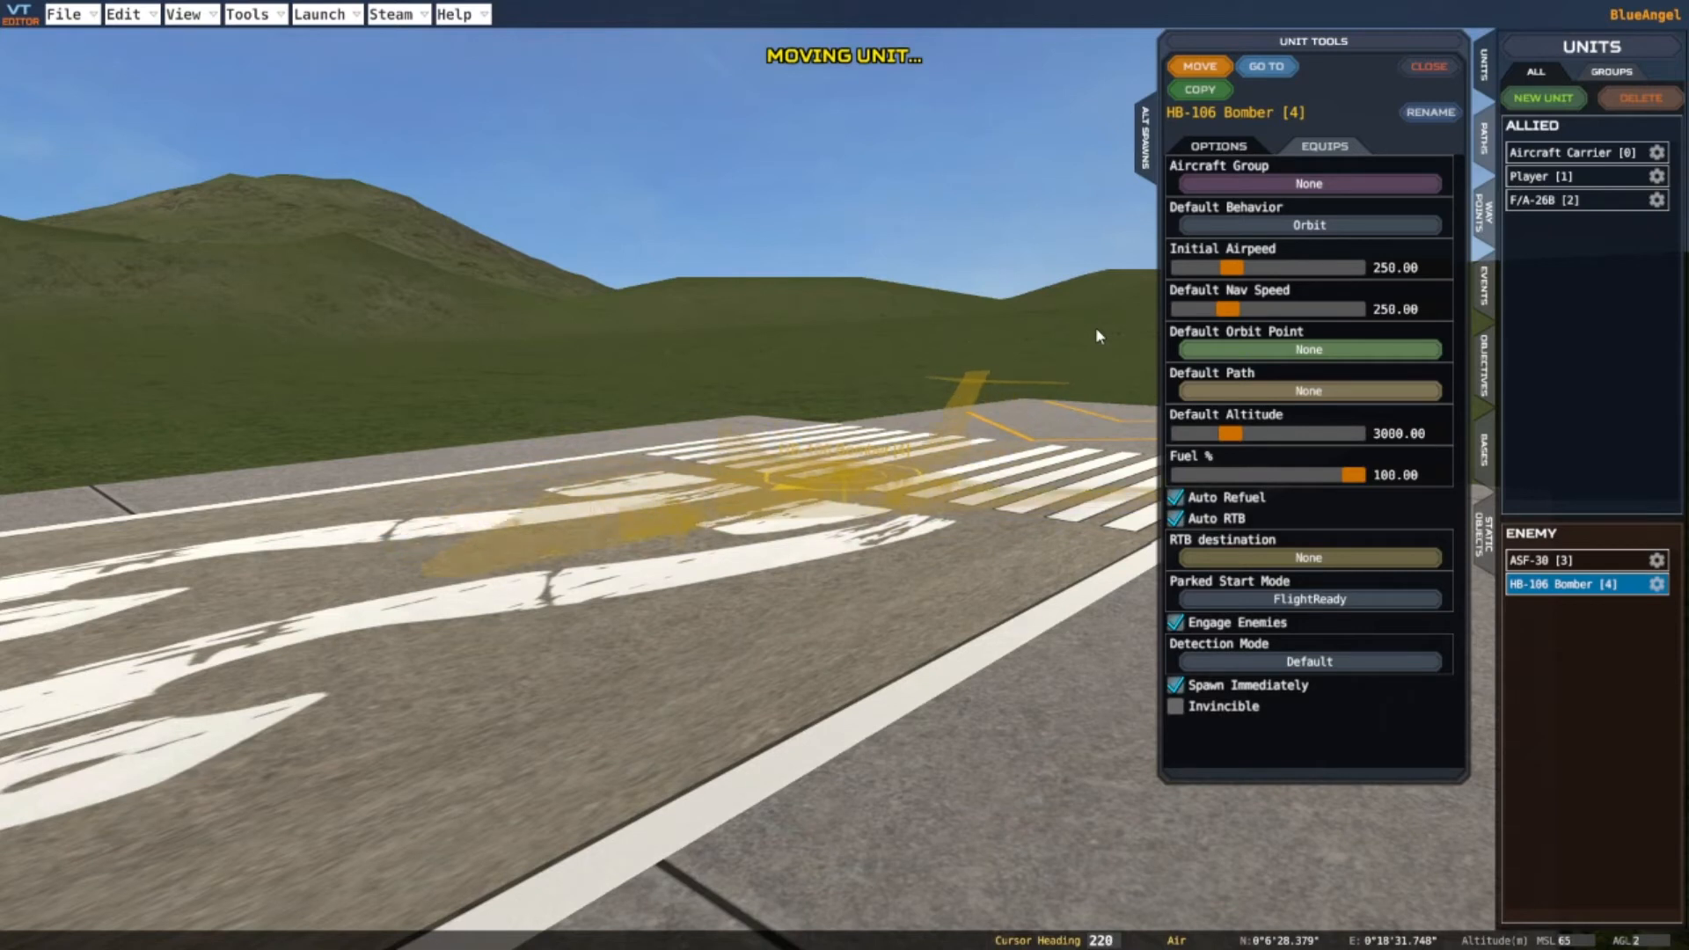
click(1200, 68)
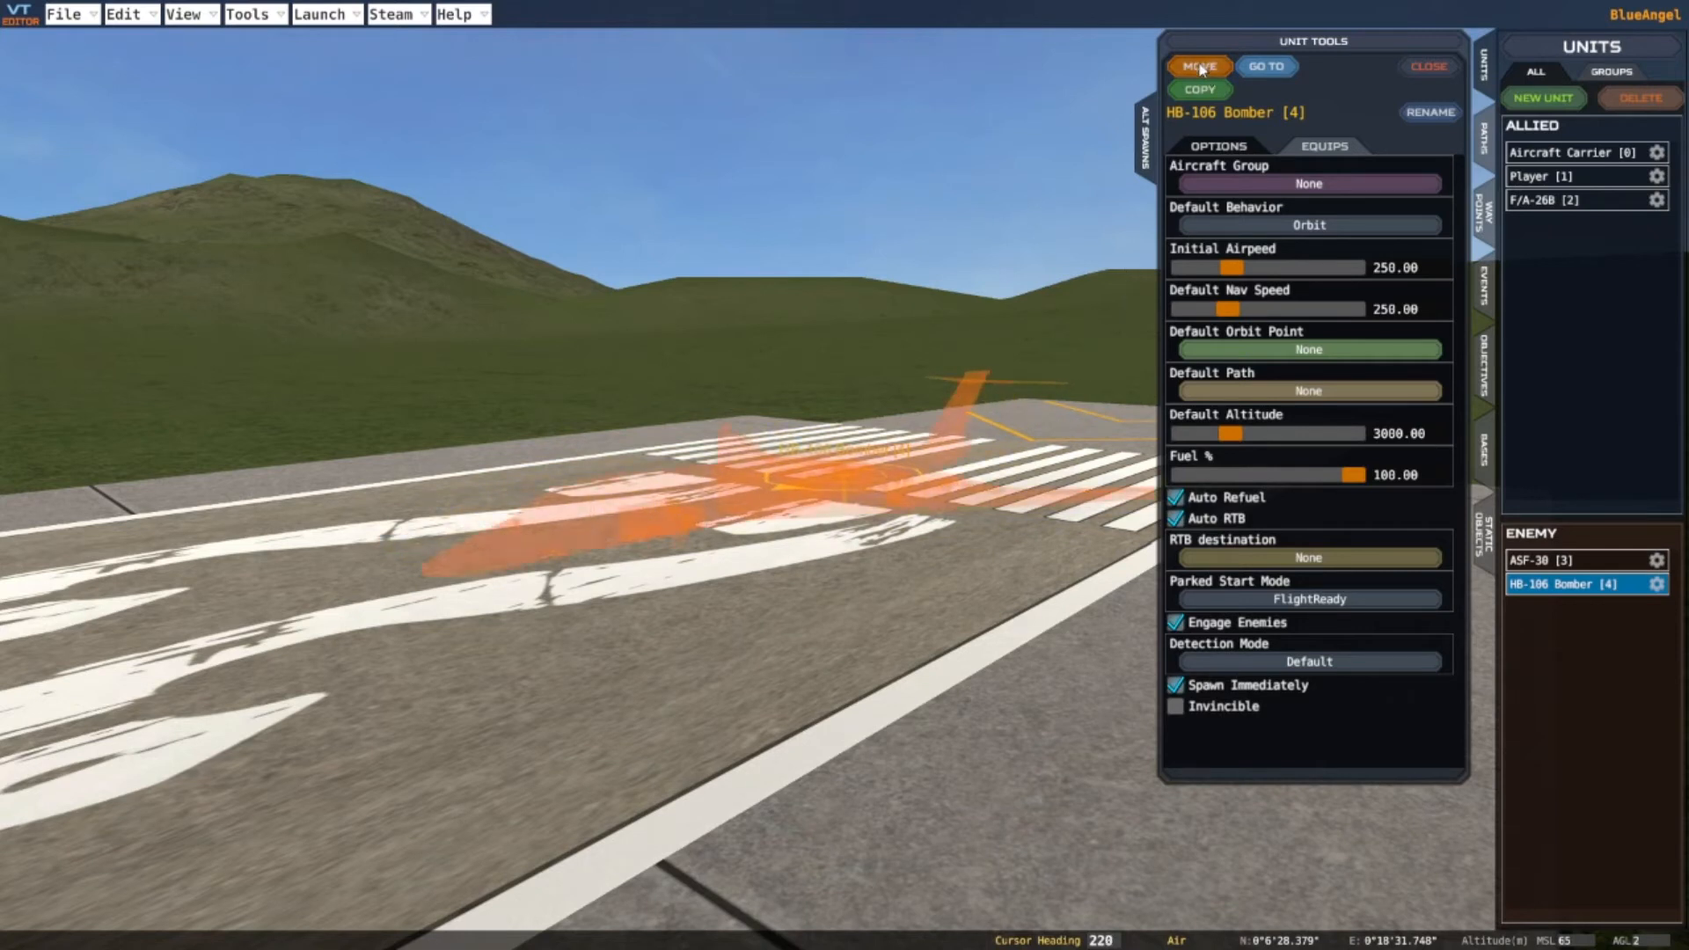
Assign the HB-106 Bomber to the new aircraft group Yankee
click(1309, 185)
scroll(767, 380, down, 1)
scroll(767, 380, down, 2)
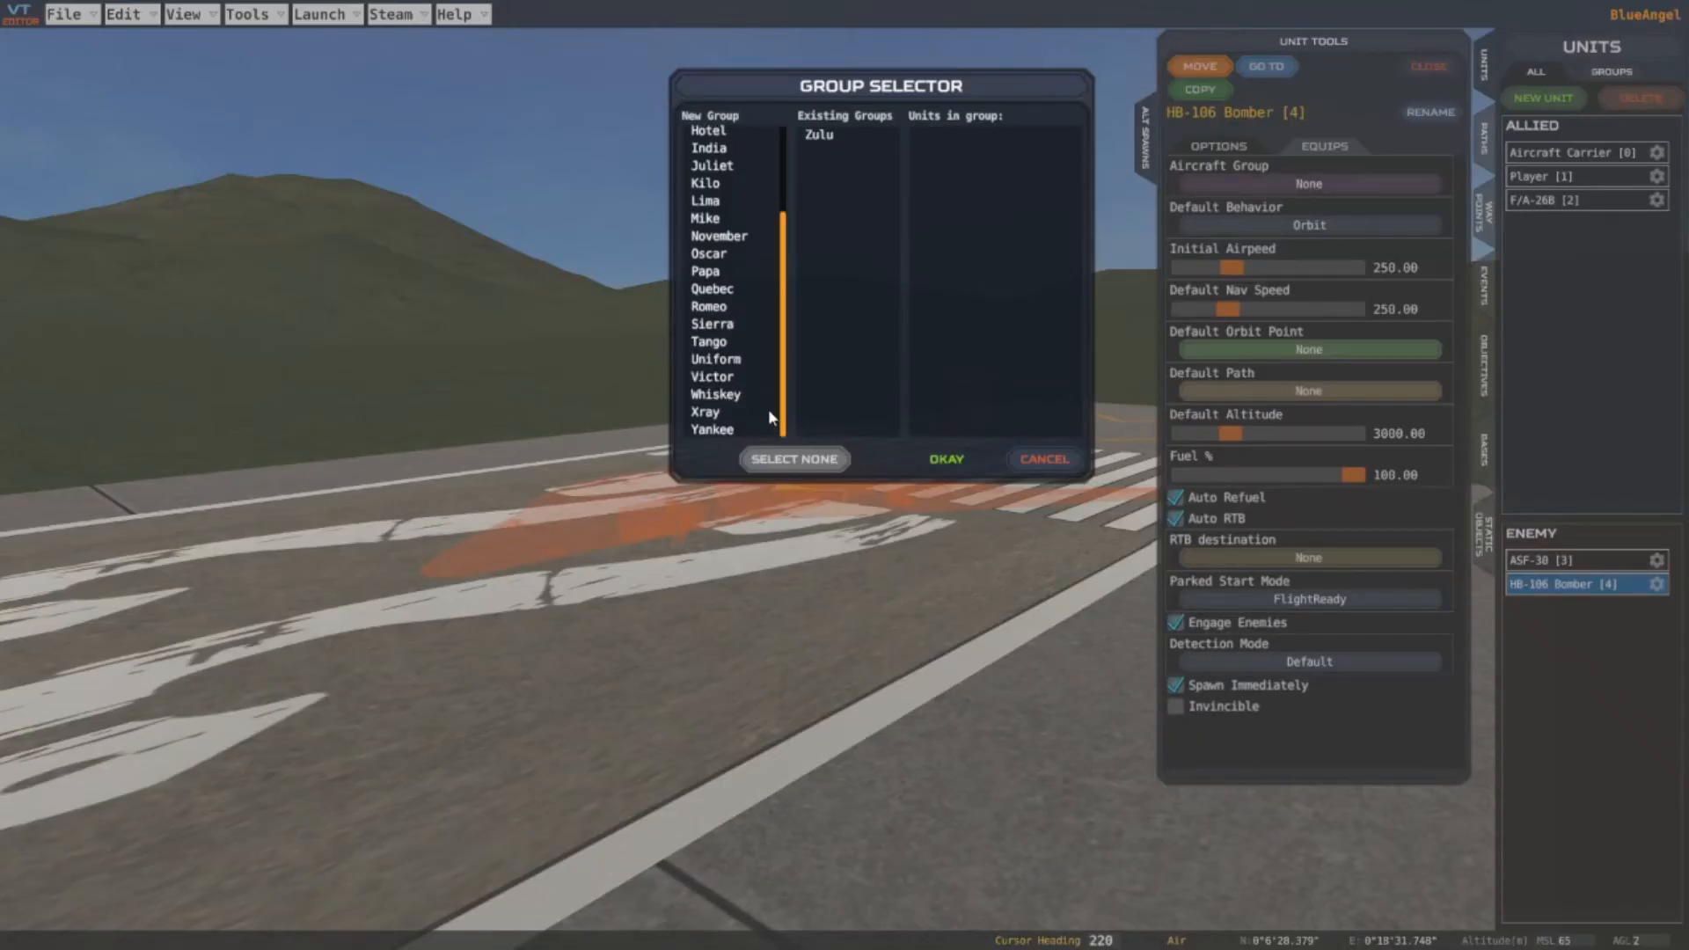
click(723, 432)
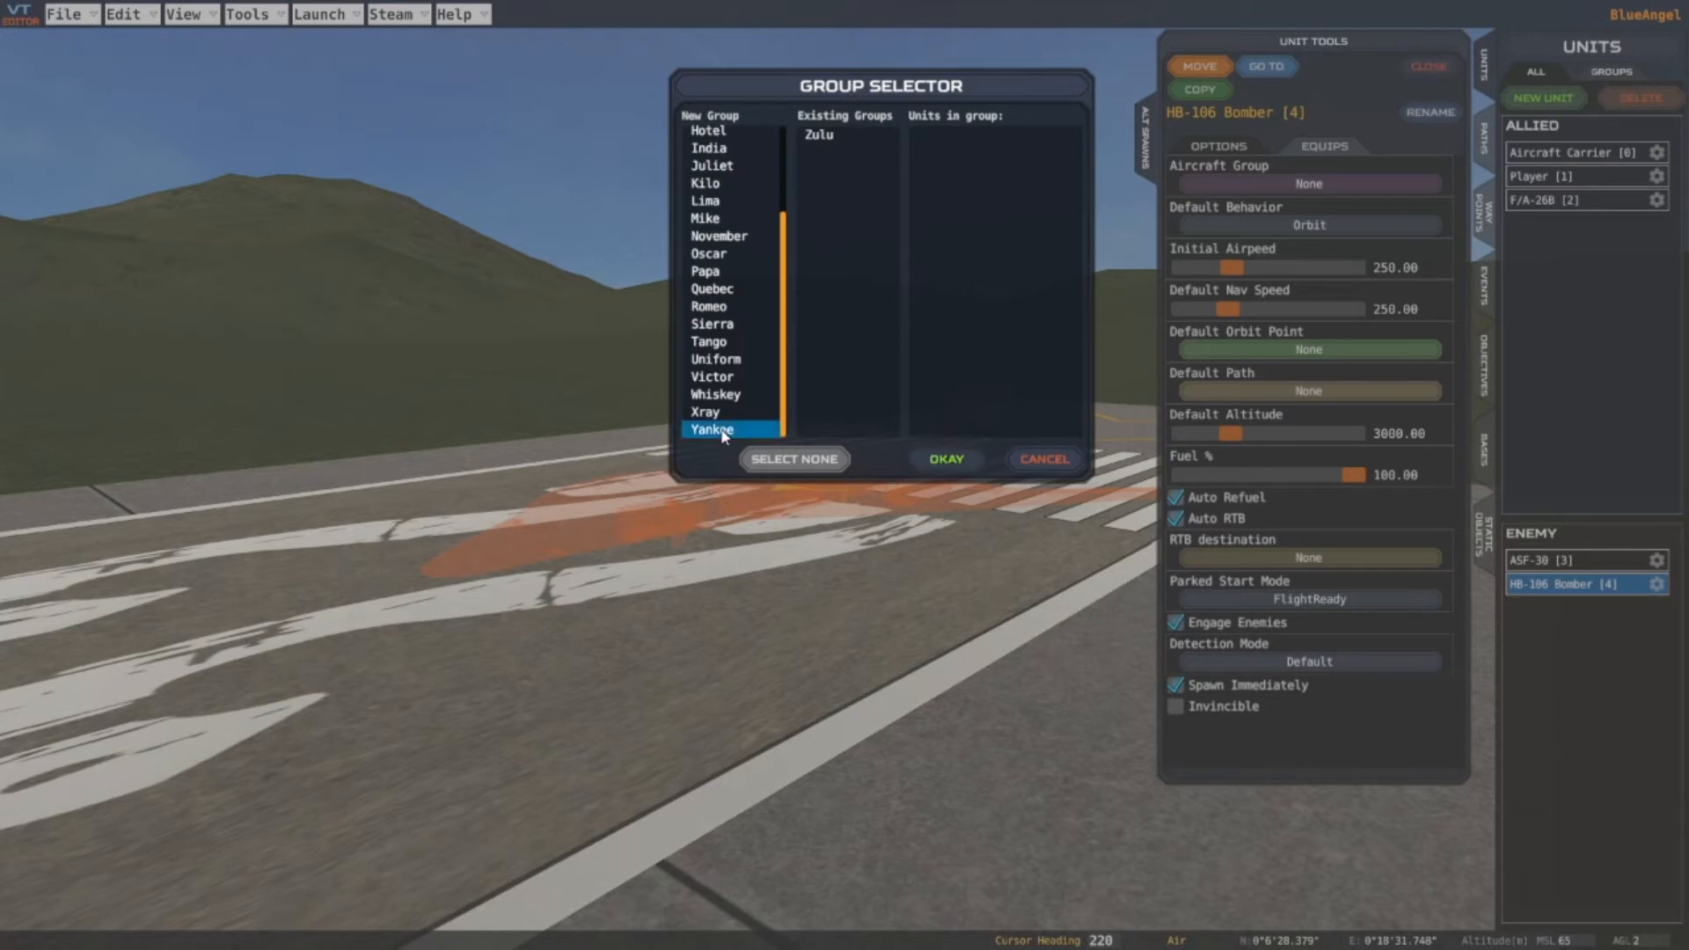
click(945, 461)
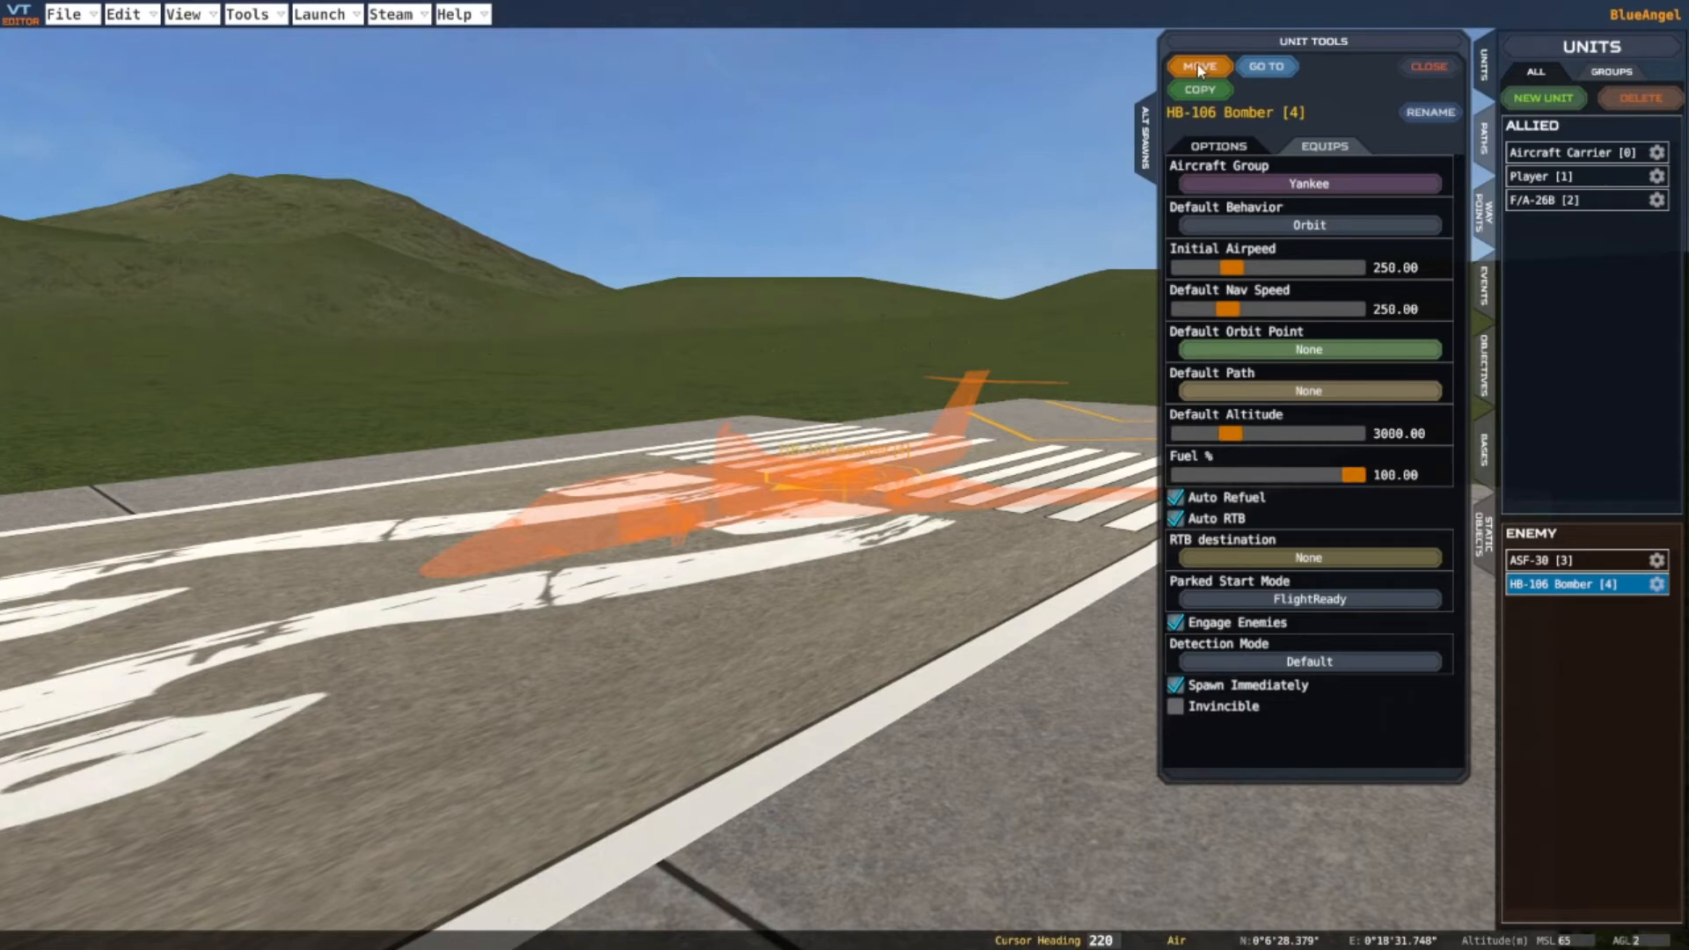
Examine the HB-106 Bomber's placement on the runway and the overall layout of Base Gordon
scroll(926, 642, up, 5)
scroll(927, 642, down, 4)
scroll(926, 637, up, 5)
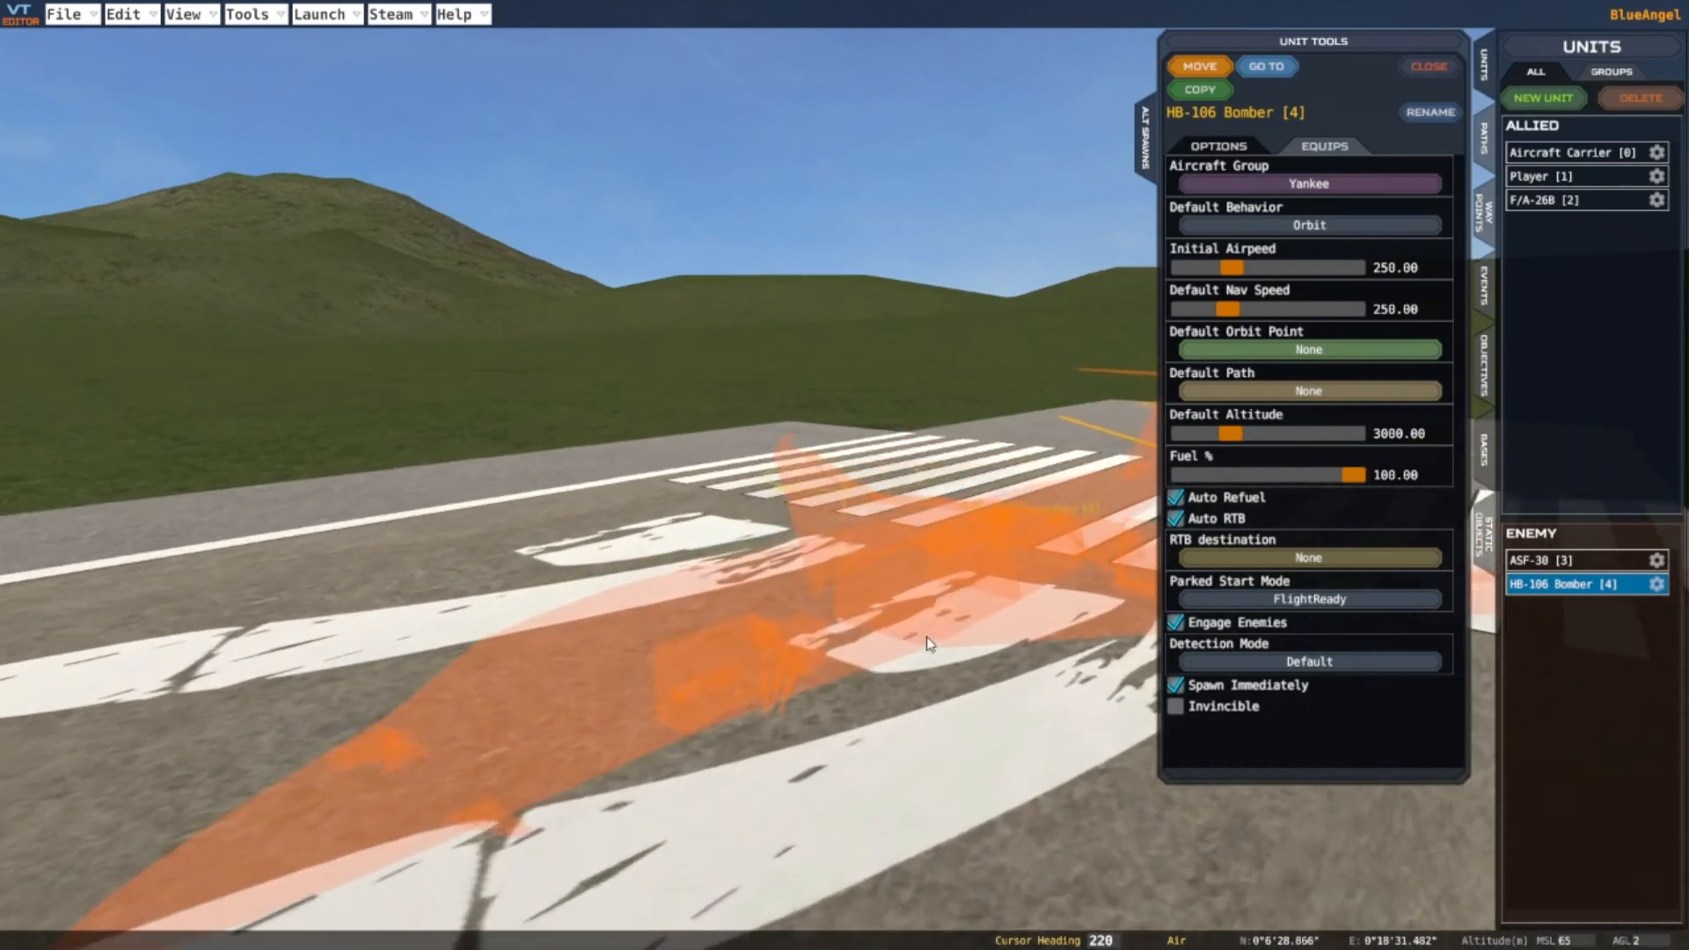
scroll(917, 647, down, 8)
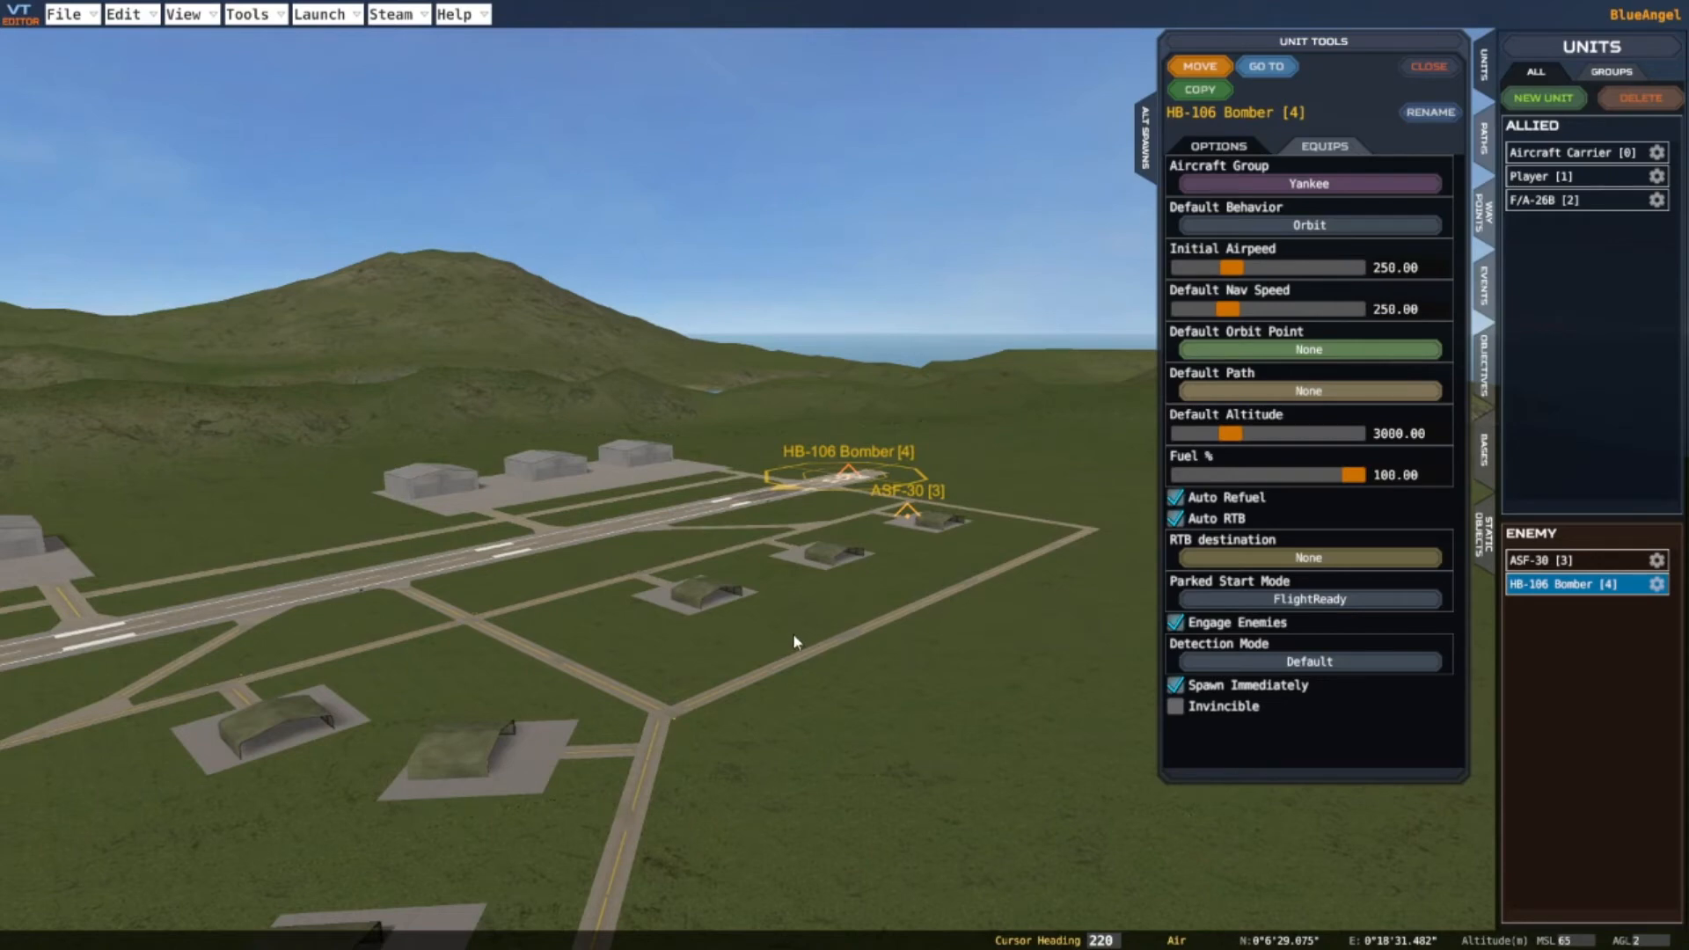
key(a)
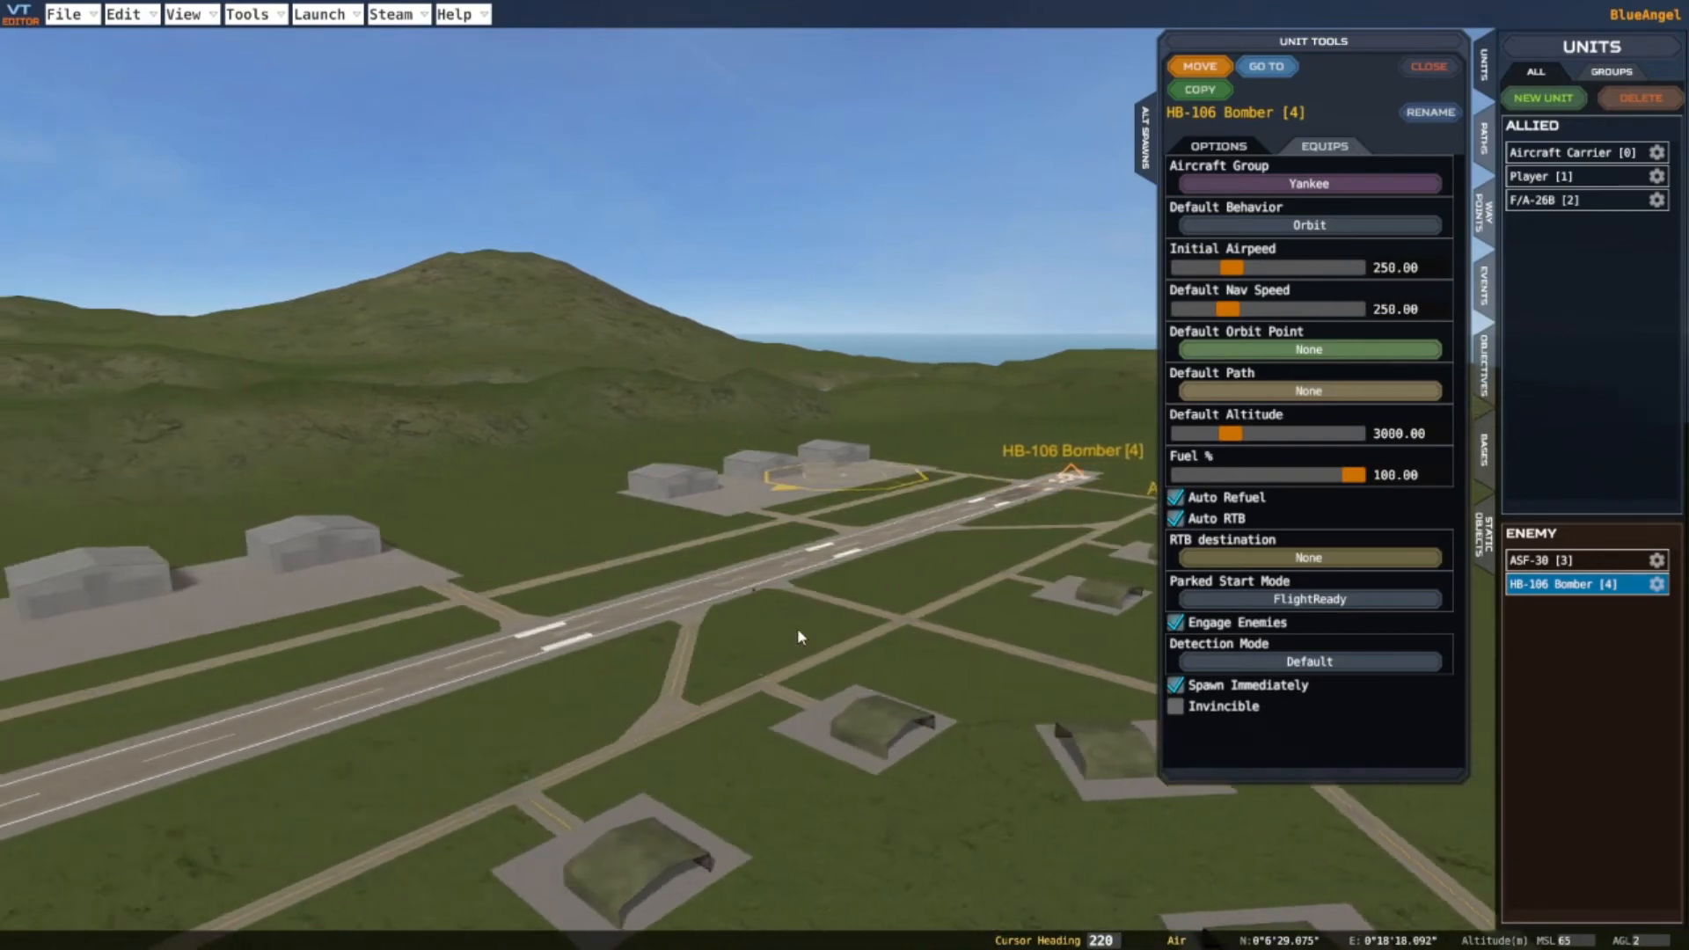
scroll(797, 626, down, 6)
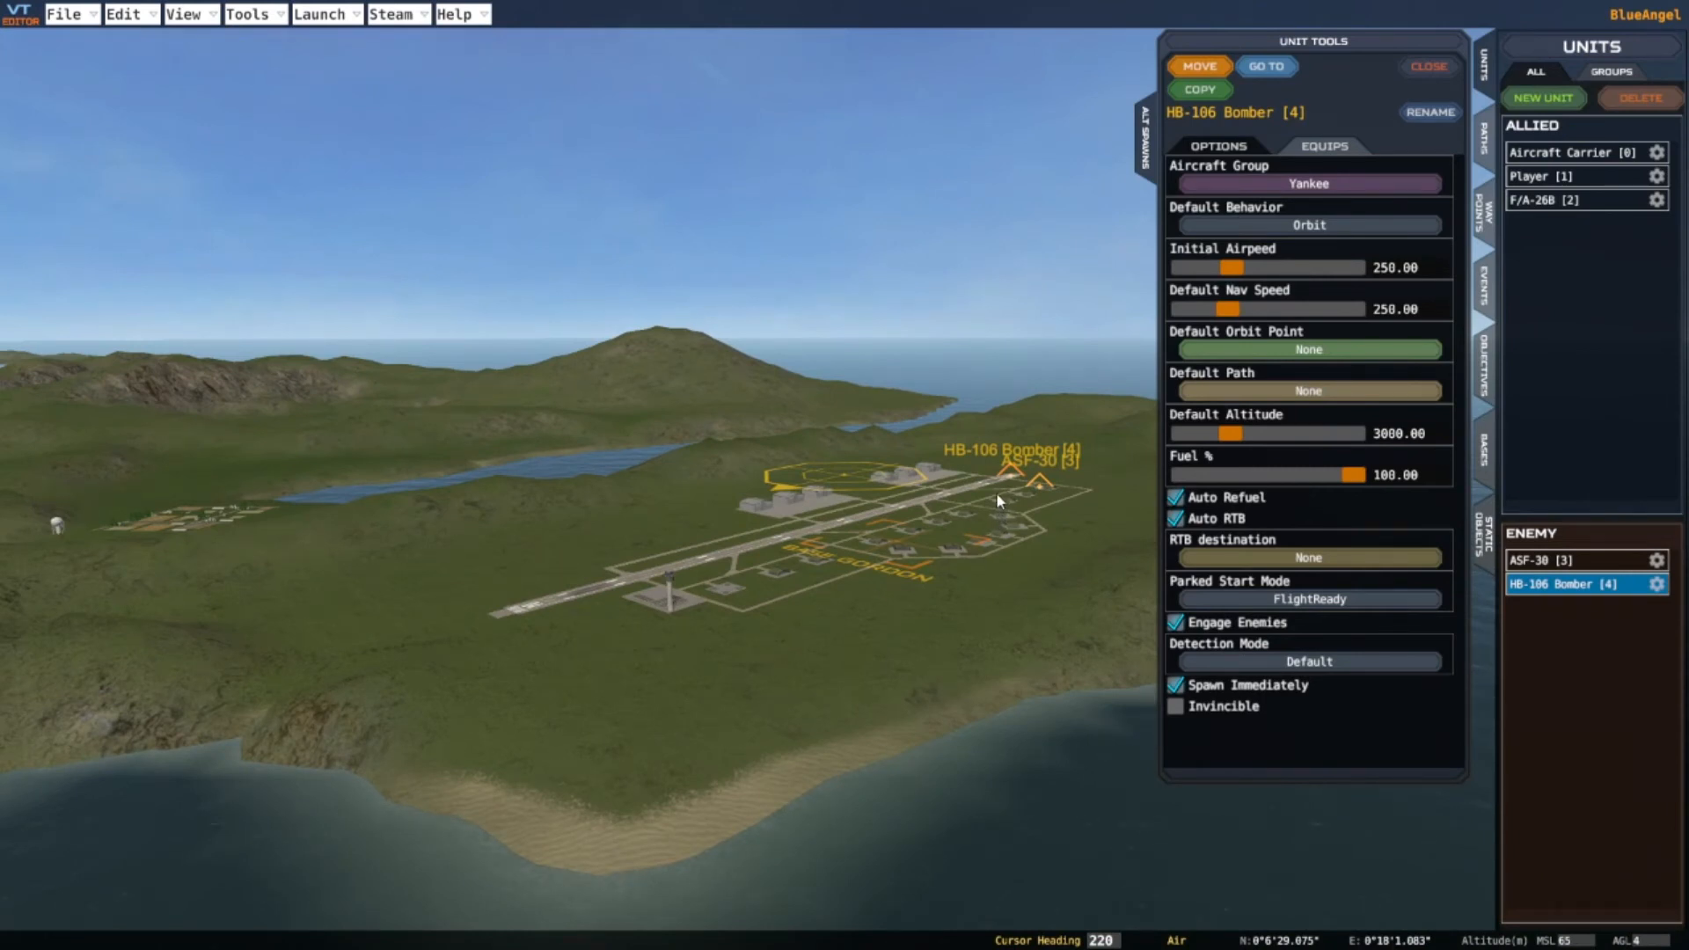
scroll(996, 492, up, 2)
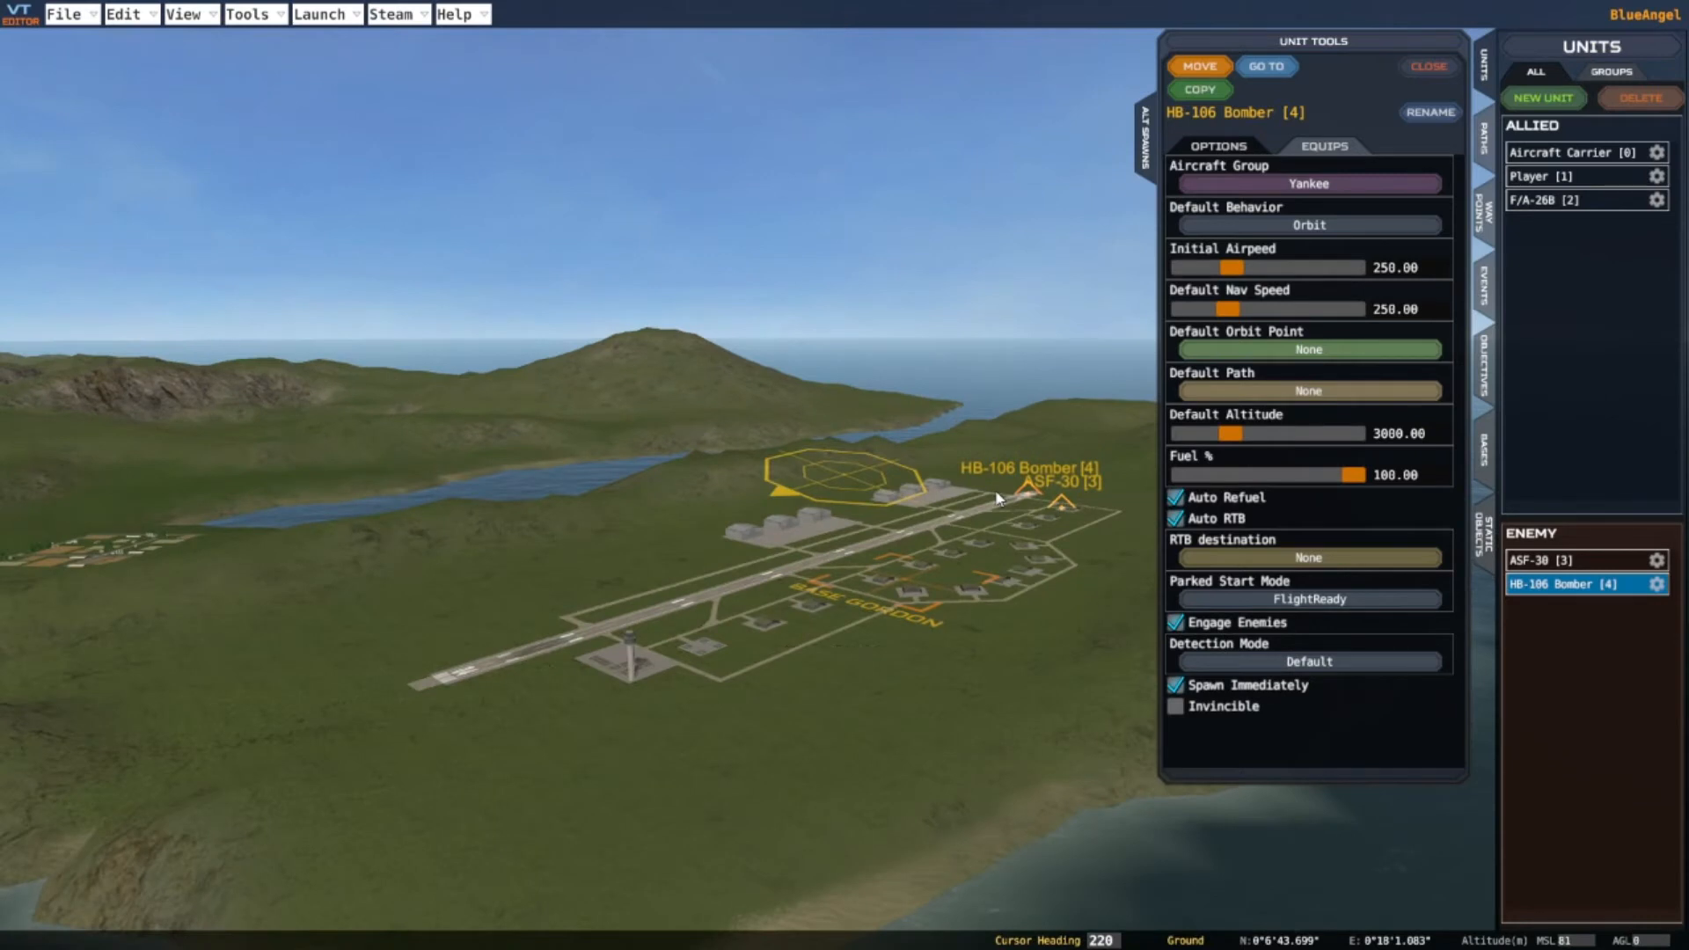
scroll(997, 498, down, 2)
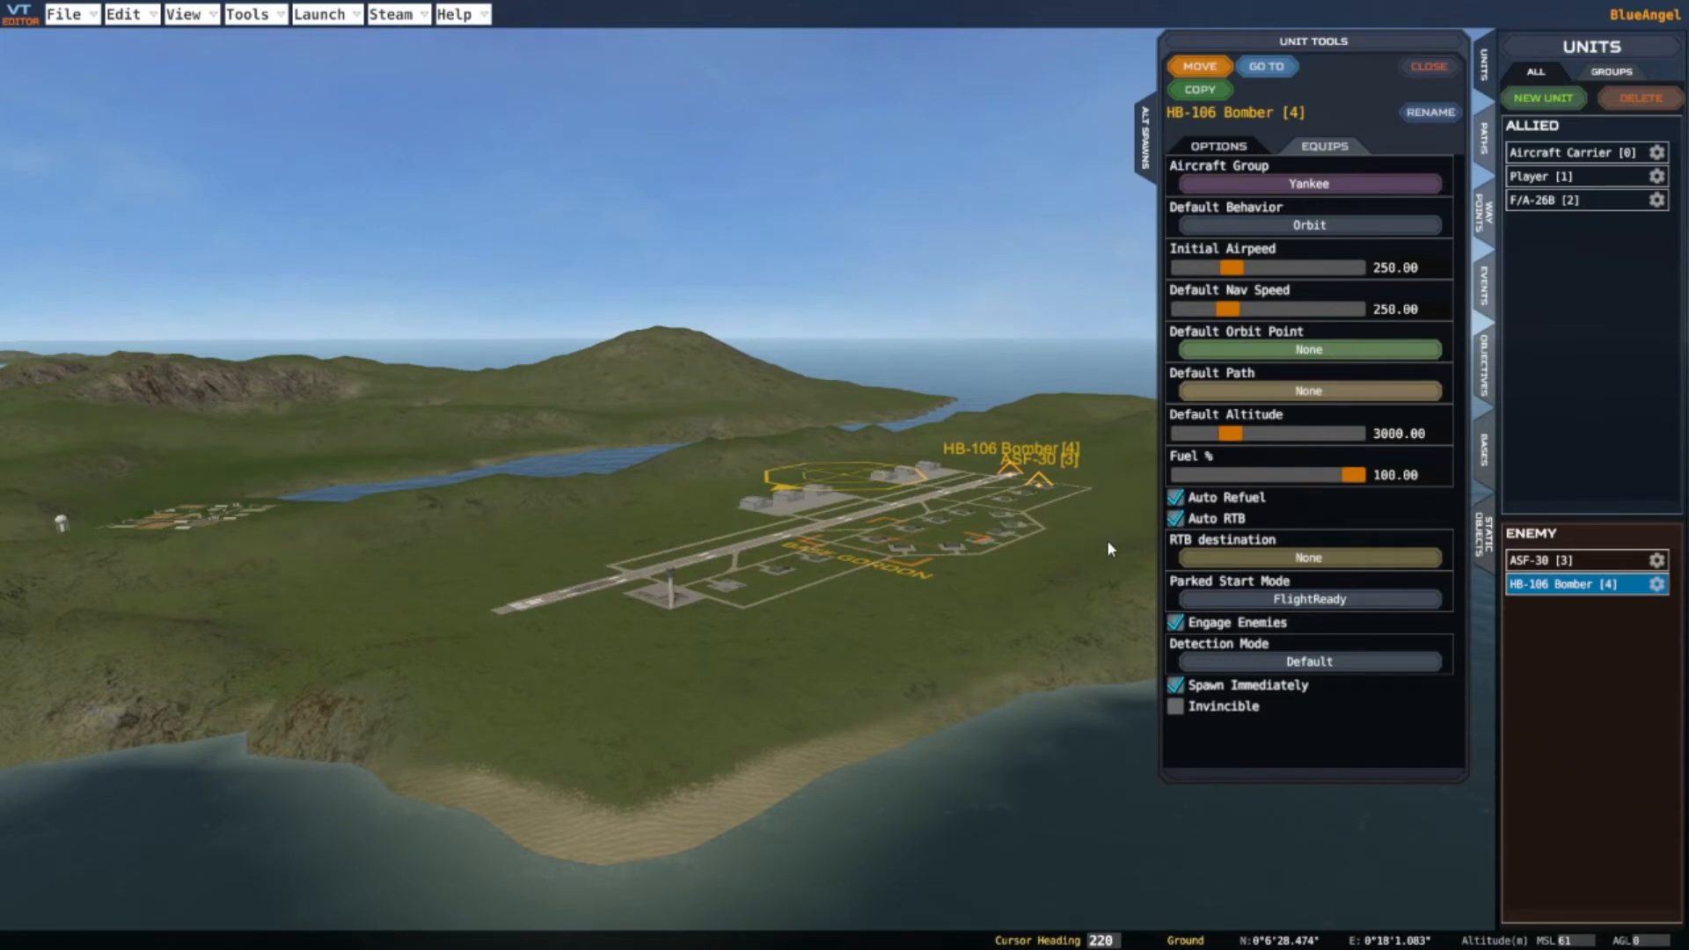
Survey the sea and islands around Base Gordon for a suitable waypoint location
key(s)
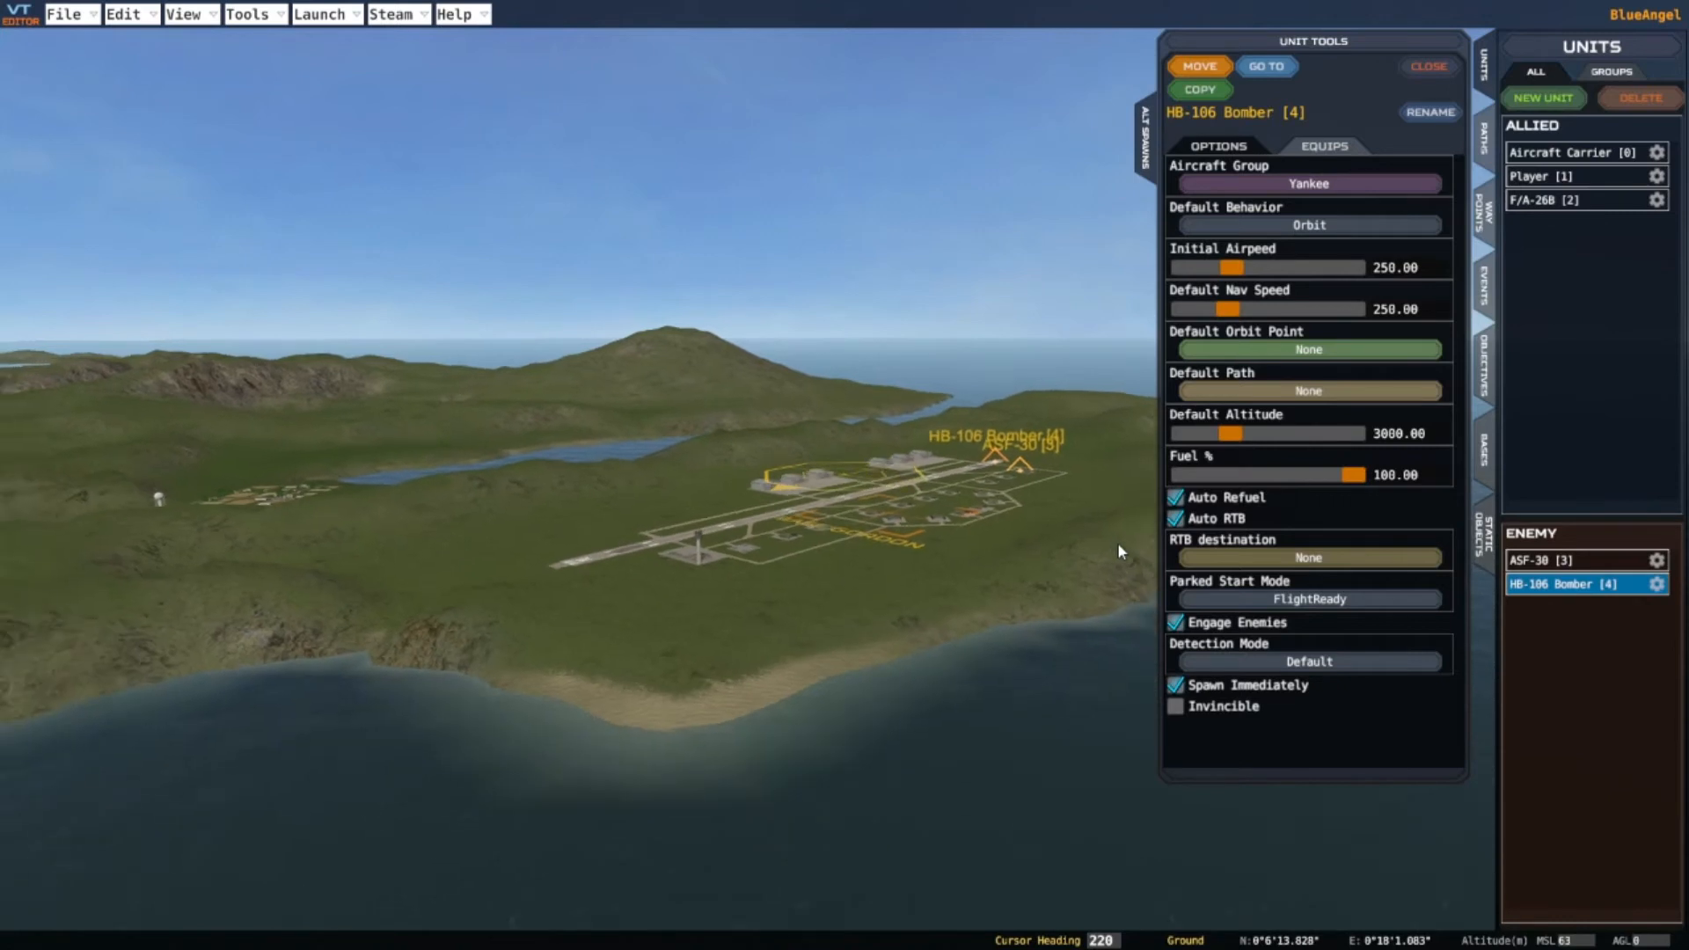
key(d)
key(w)
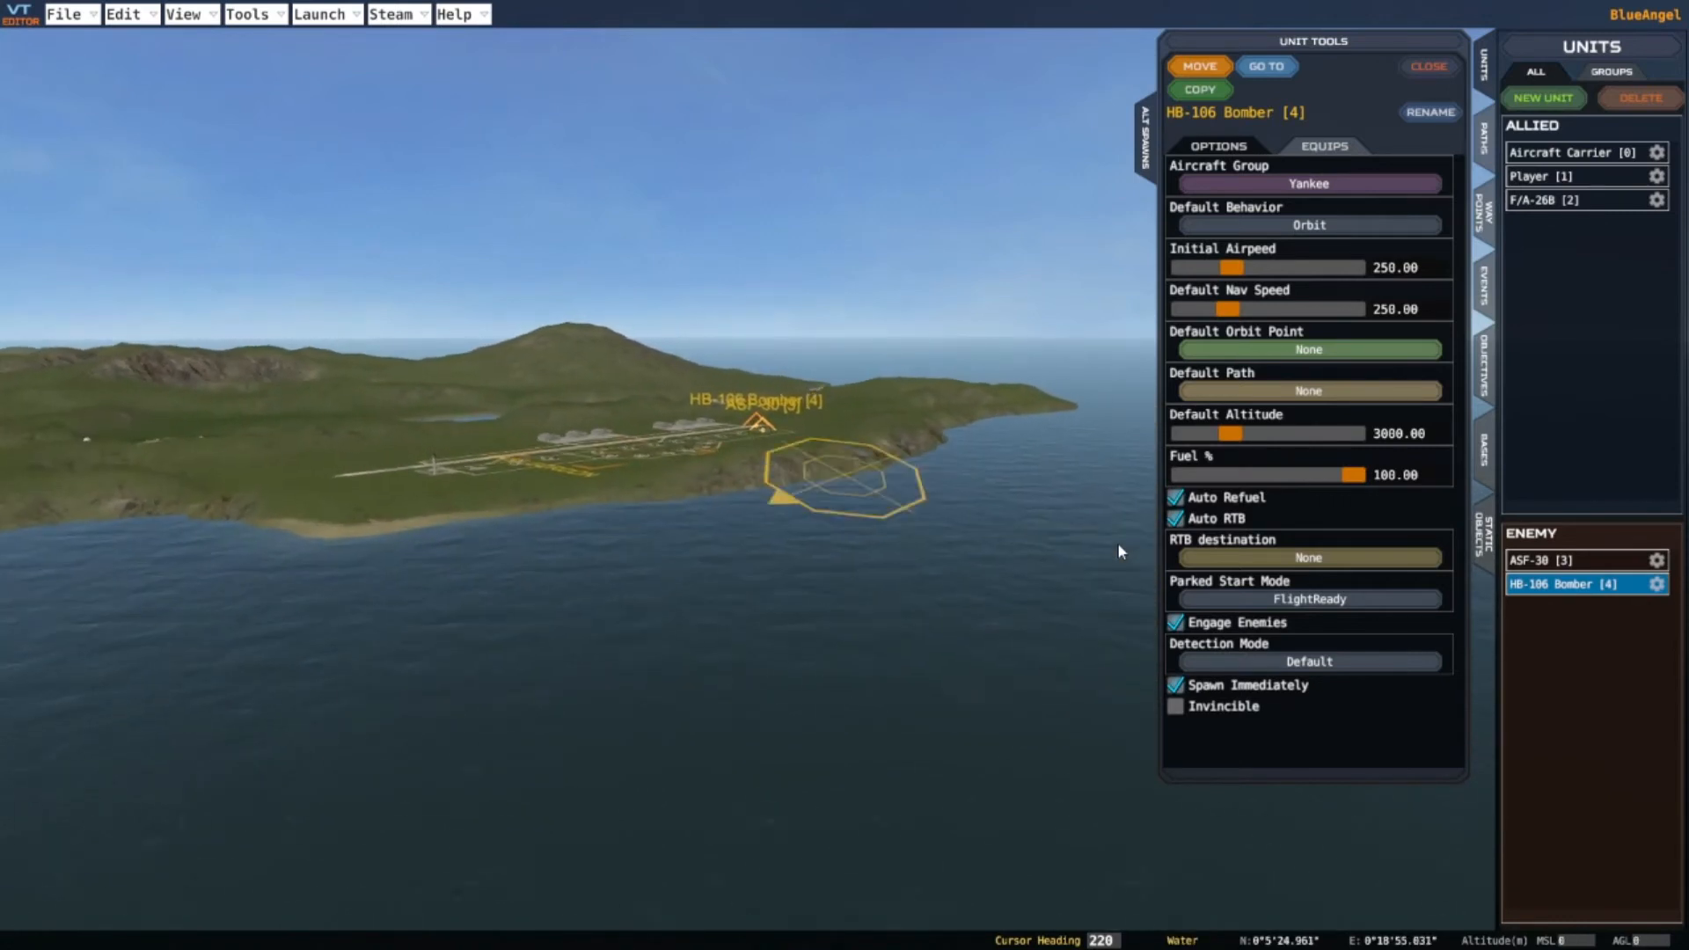
key(a)
key(w)
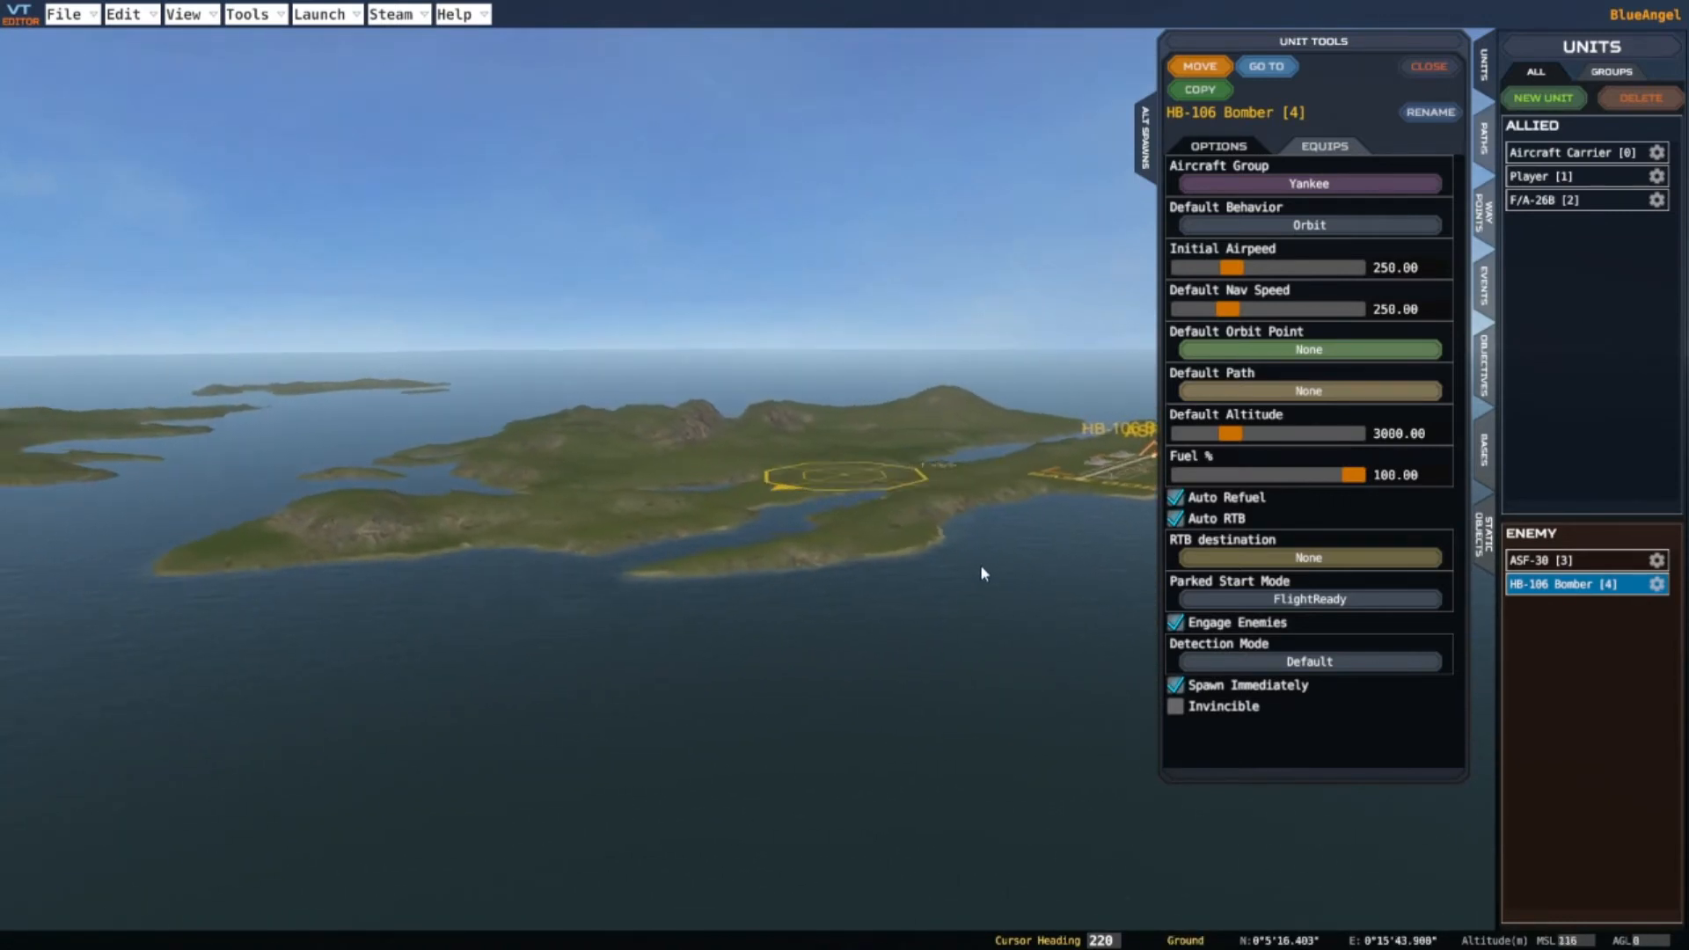
key(s)
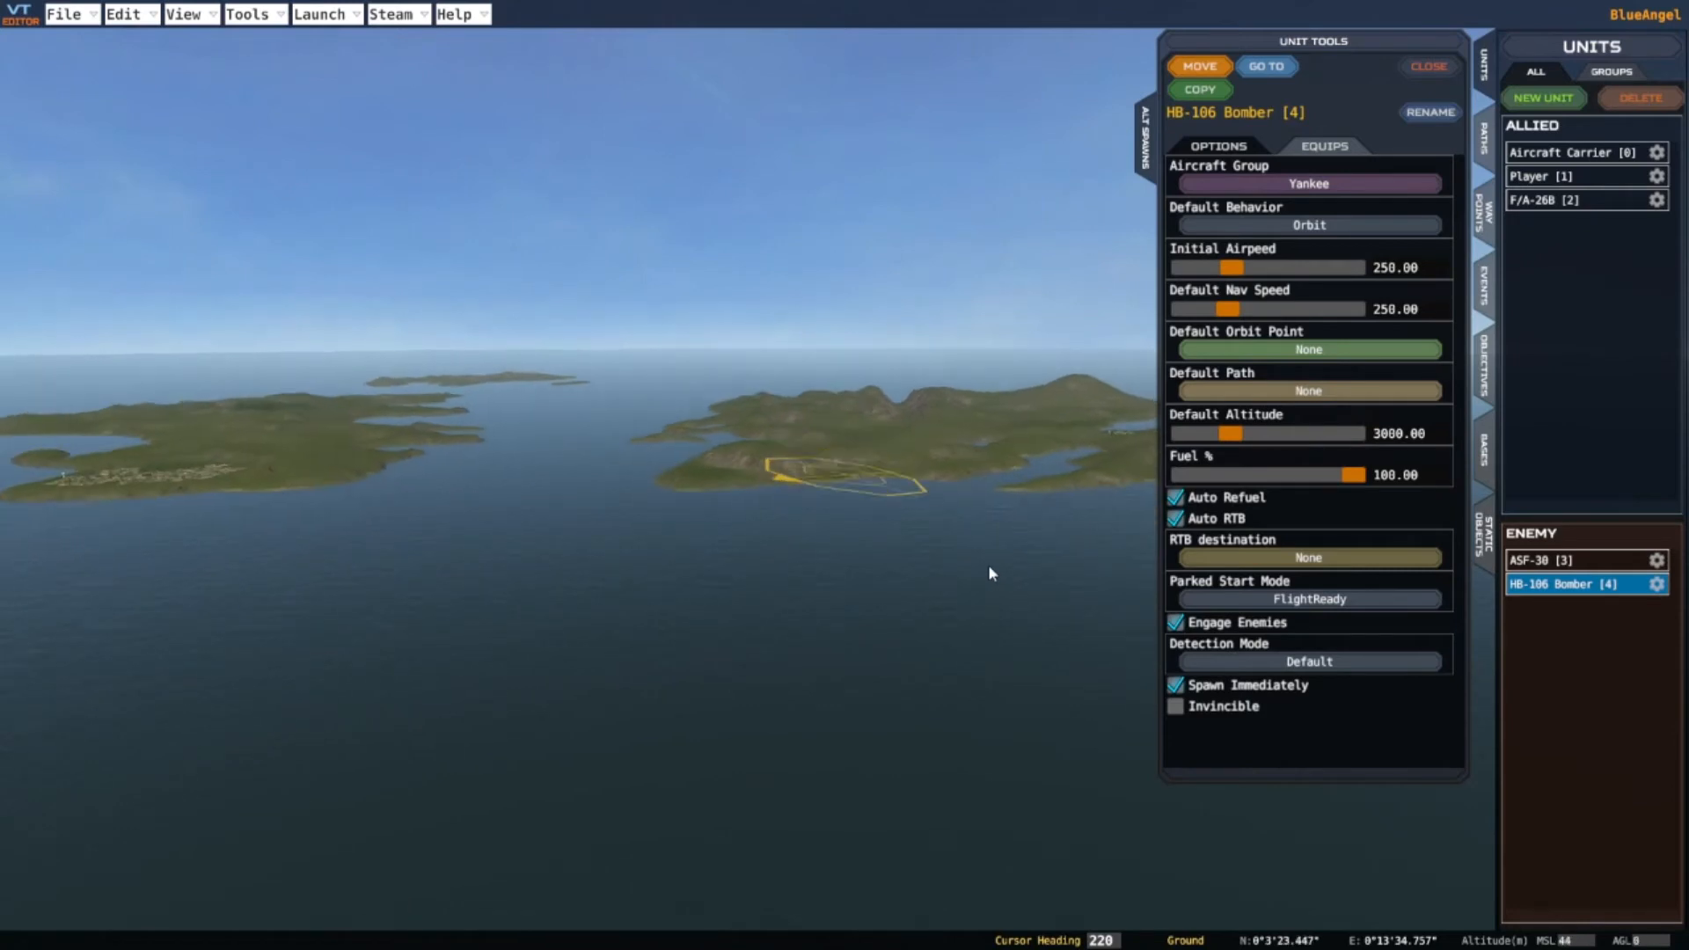
key(w)
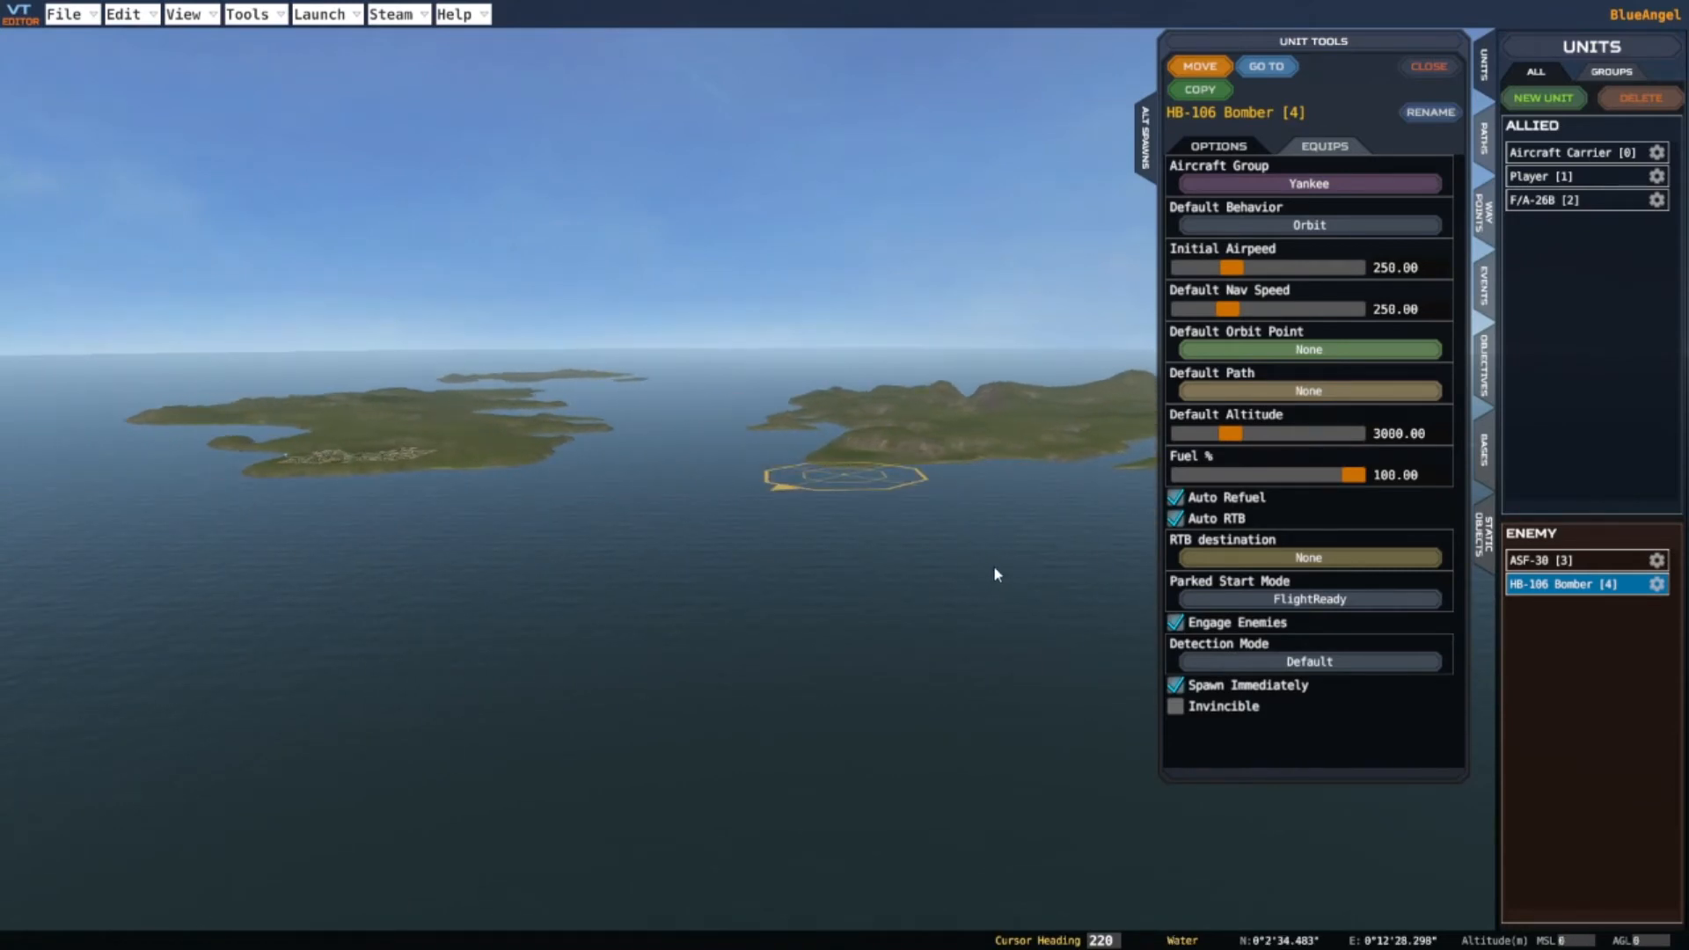
key(s)
key(e)
key(w)
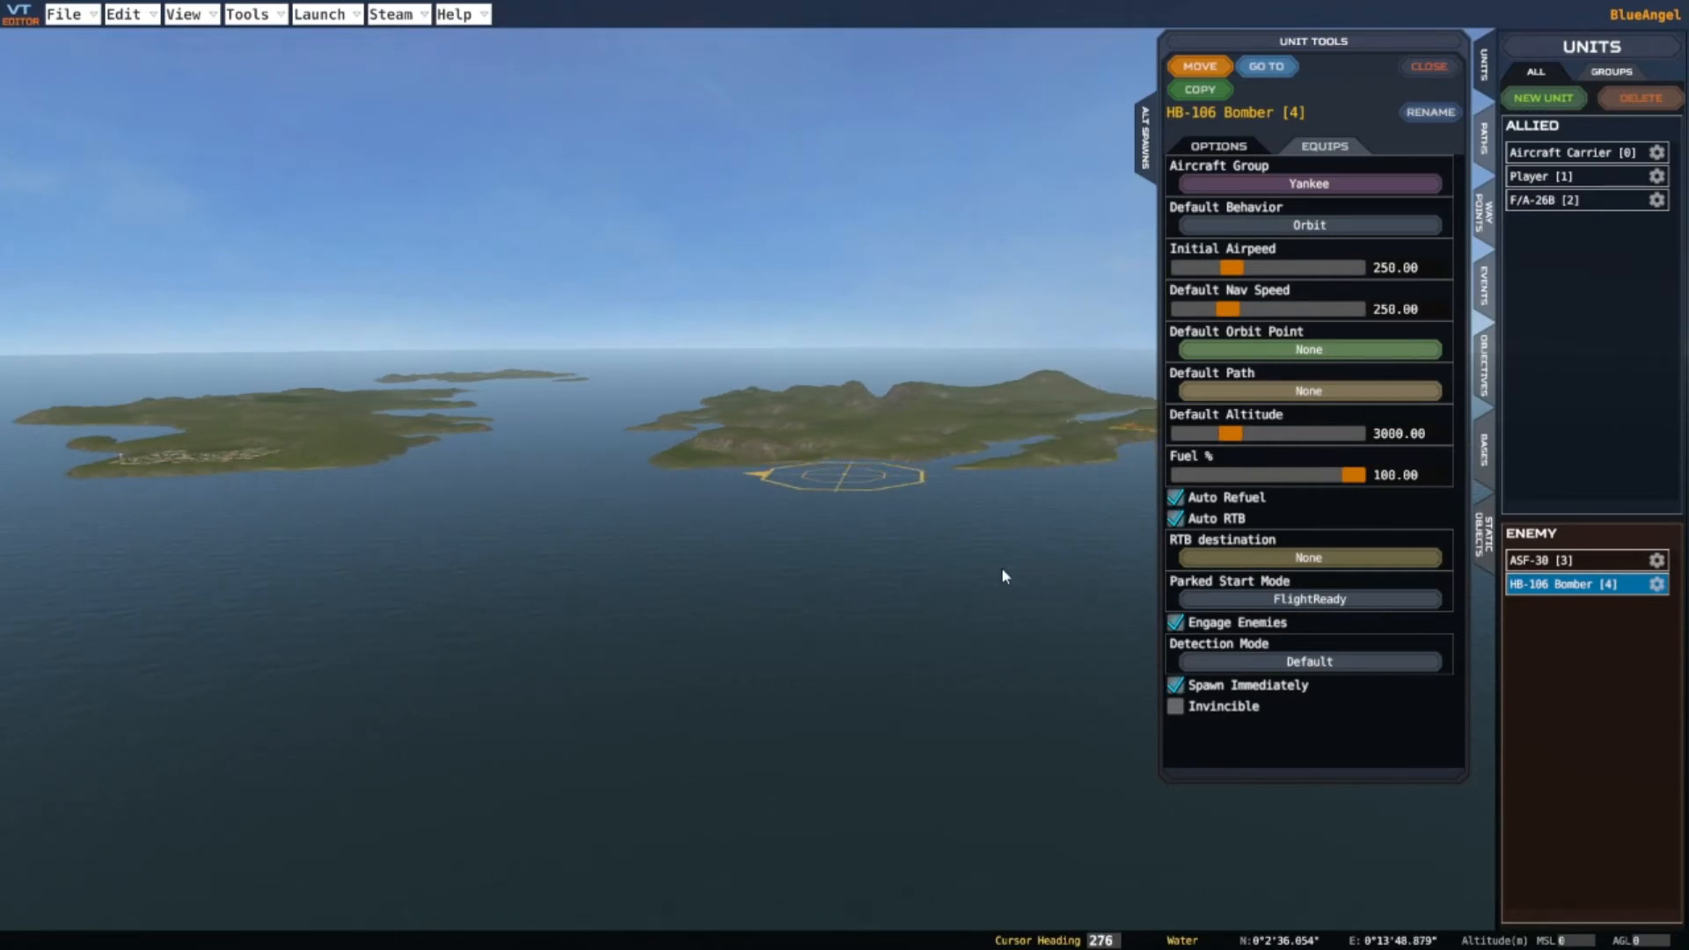
Add a waypoint on the island terrain west of Base Gordon, near N 0°6'36", E 0°14'42"
key(w)
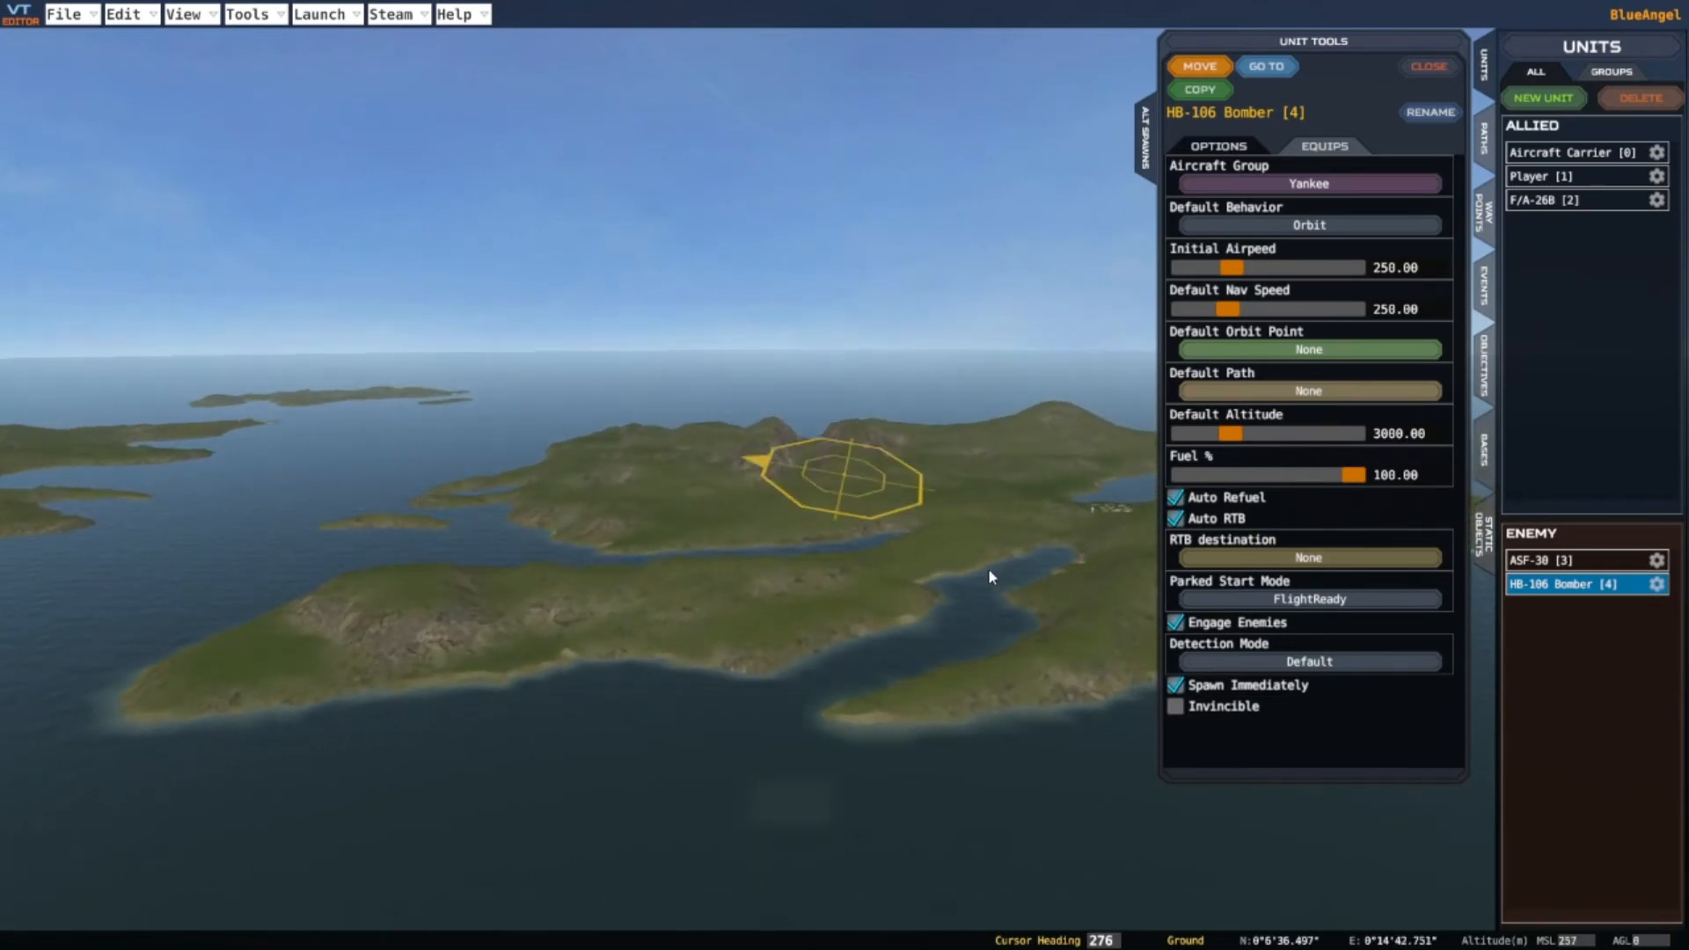
click(1485, 220)
click(1487, 220)
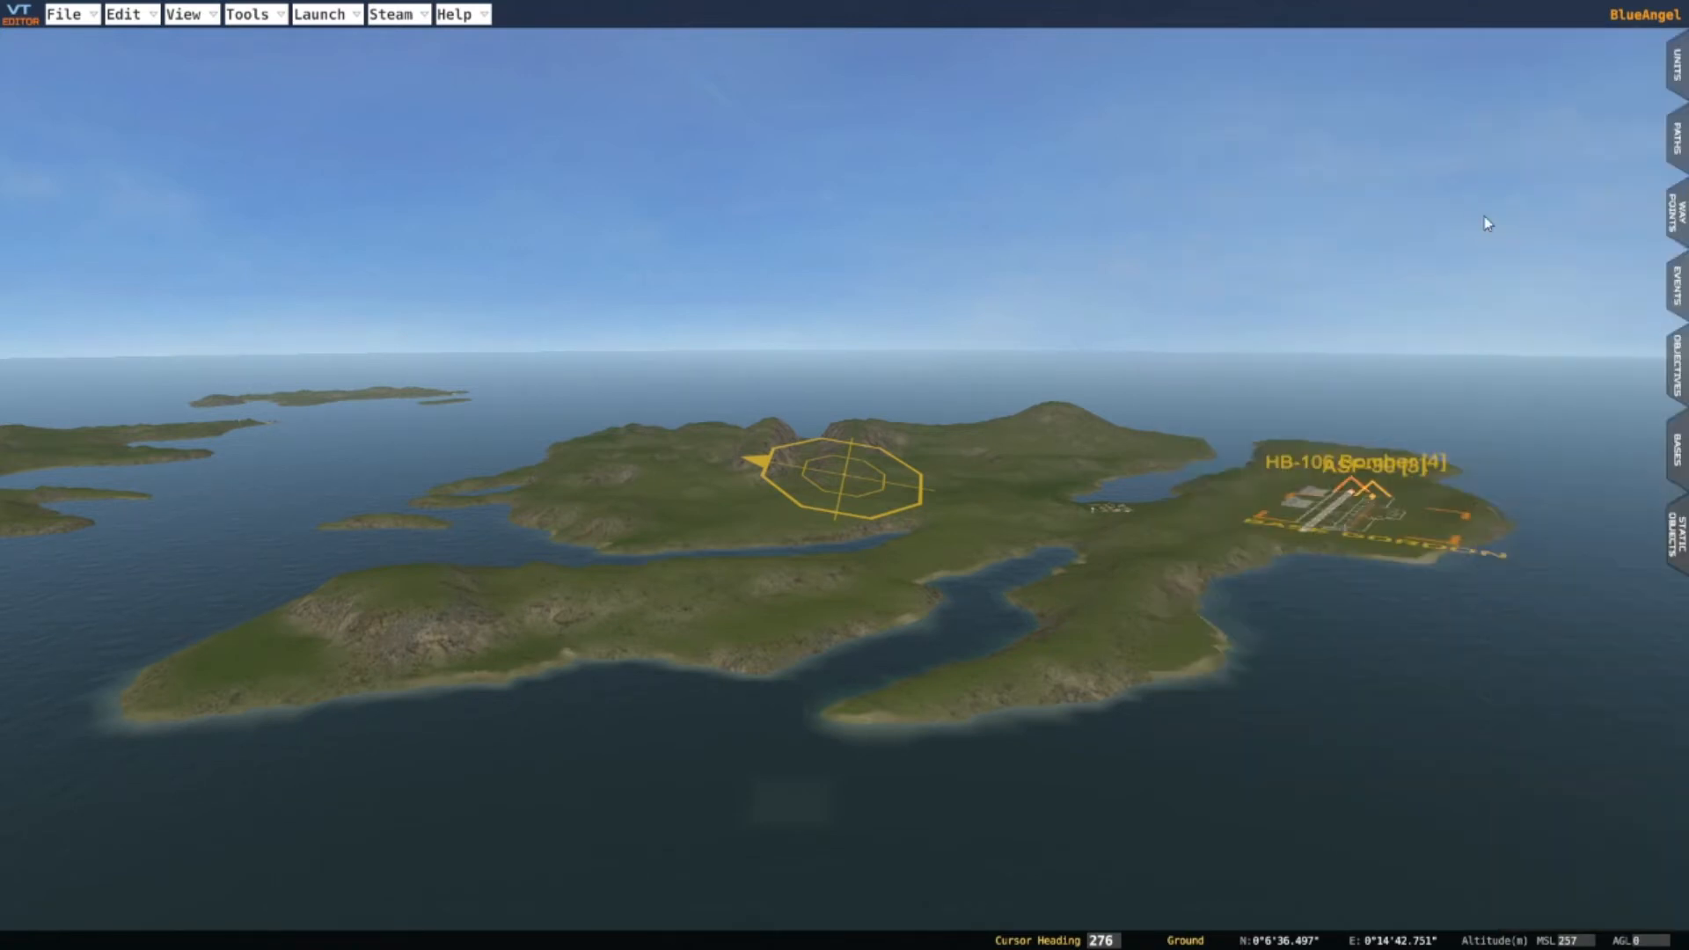
click(1676, 216)
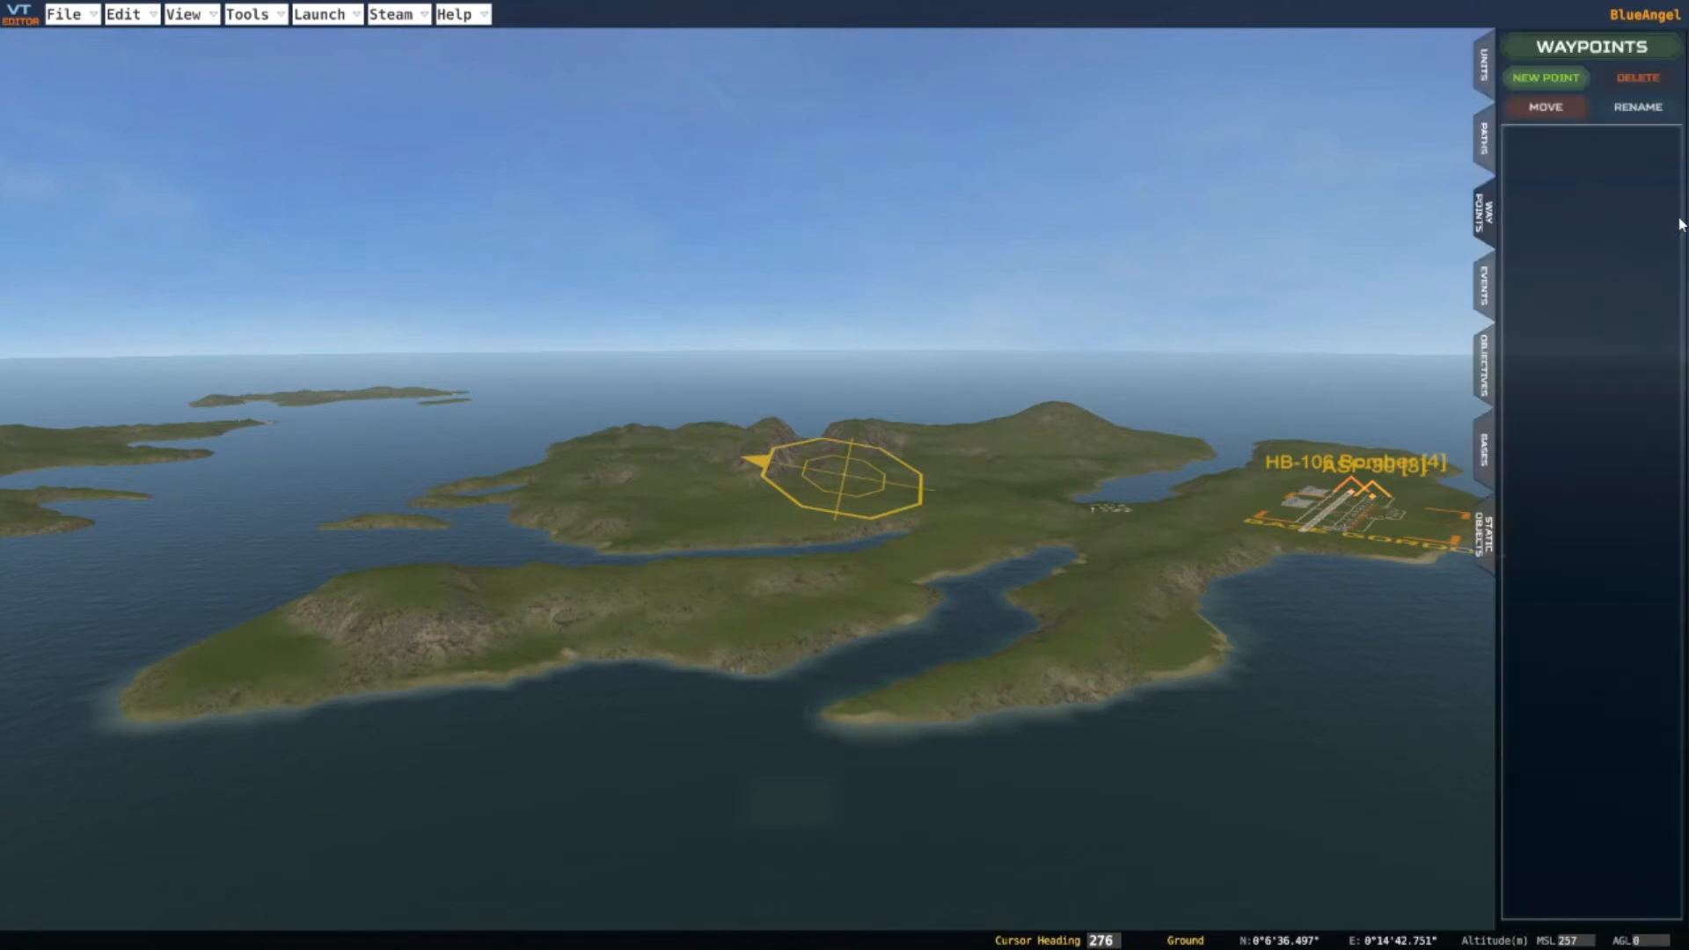
click(1546, 78)
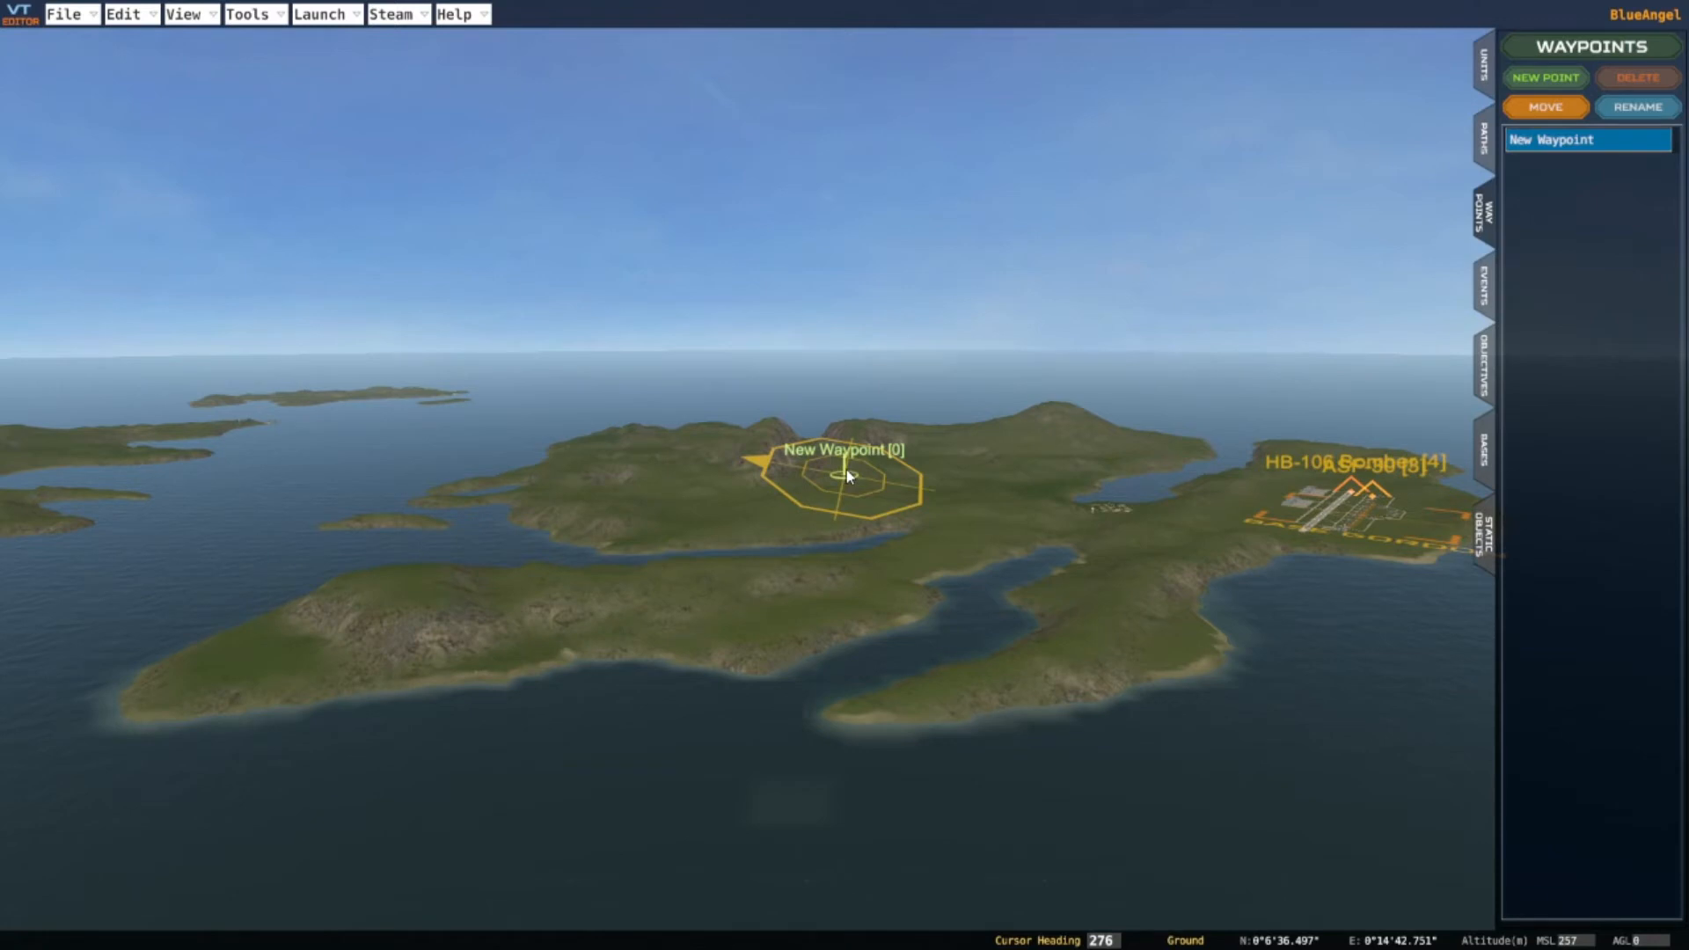
Move the new waypoint straight up above its ground position to an altitude of about 6470 m MSL
scroll(847, 467, up, 10)
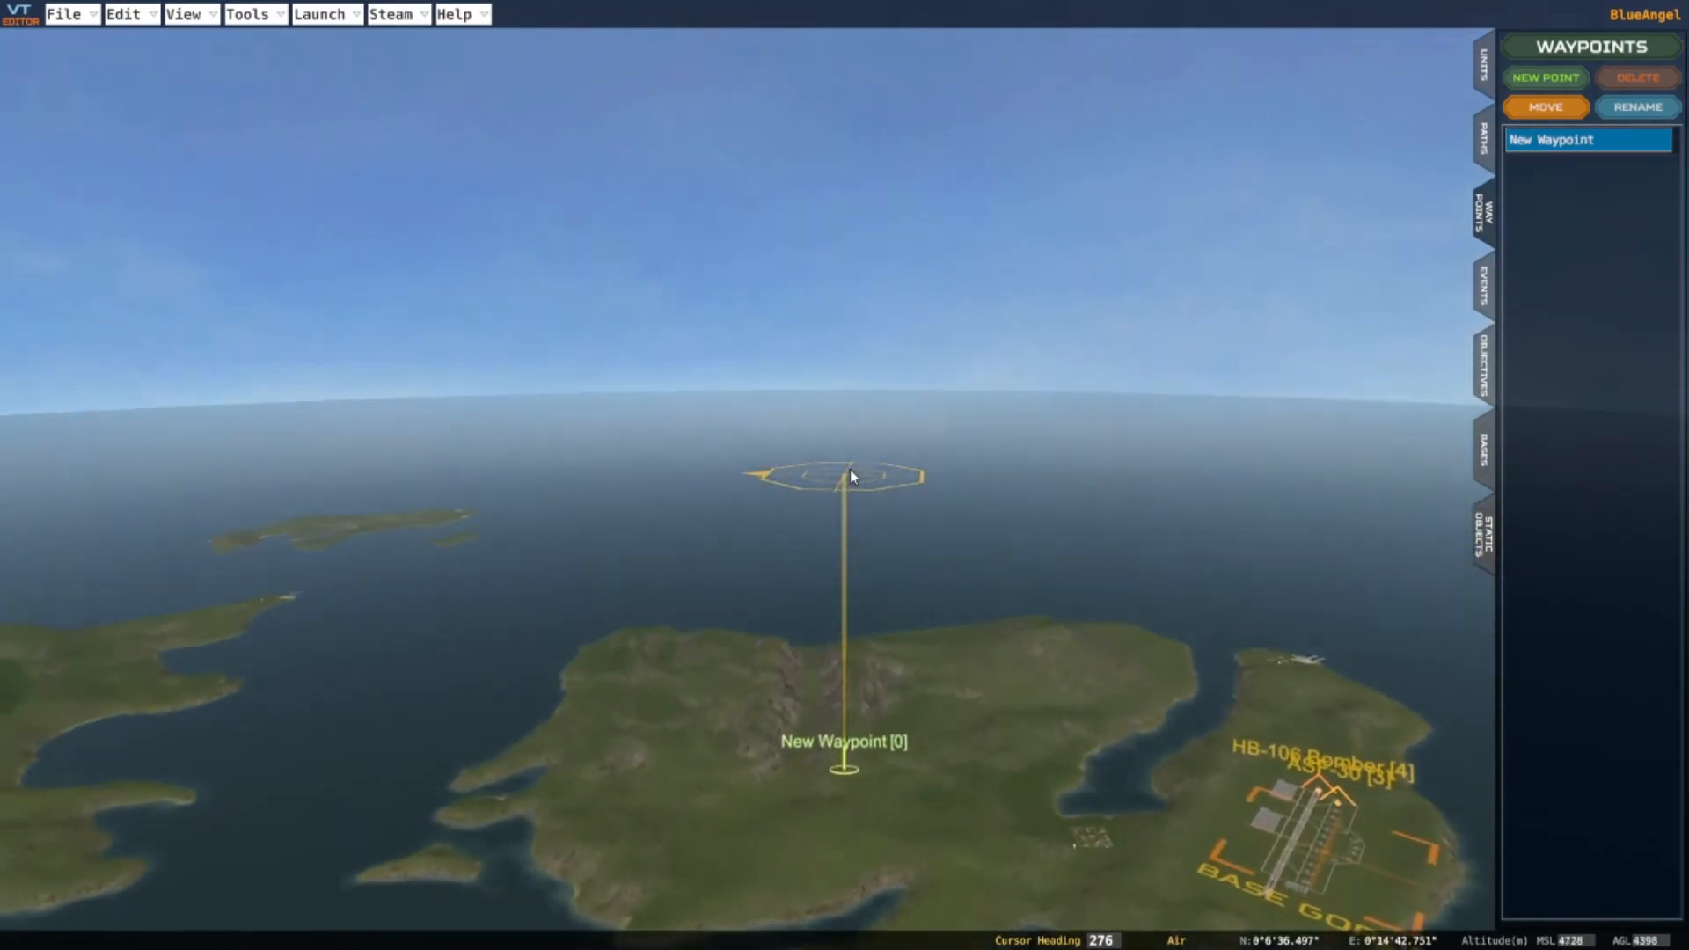
click(1555, 109)
key(q)
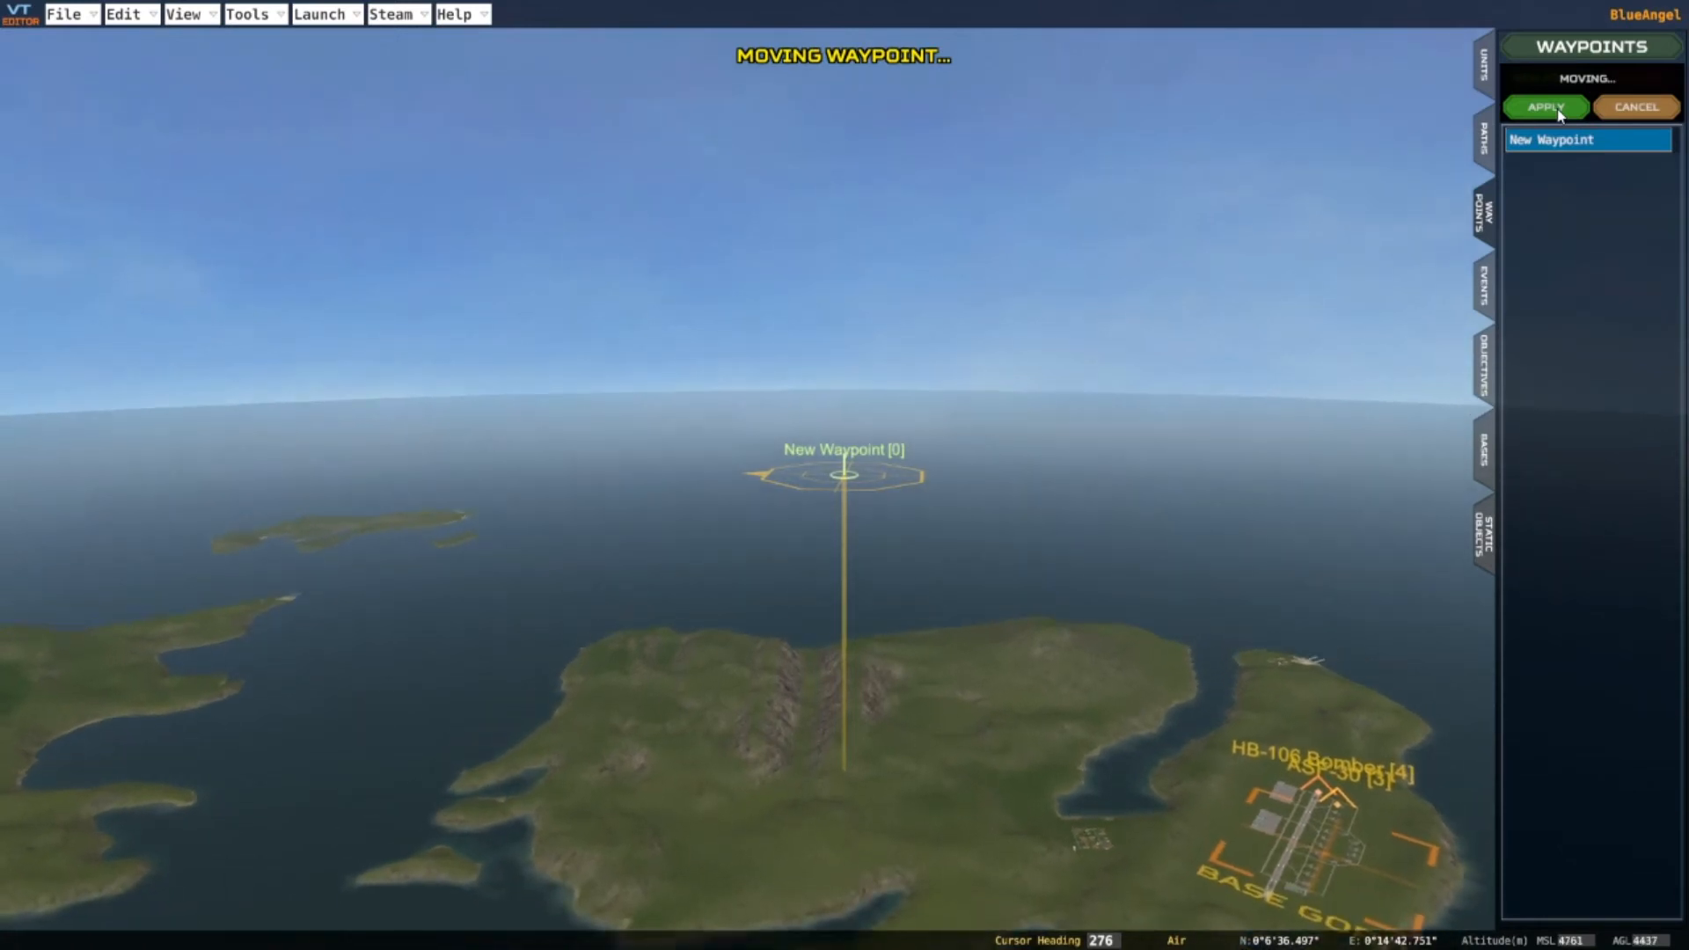
key(e)
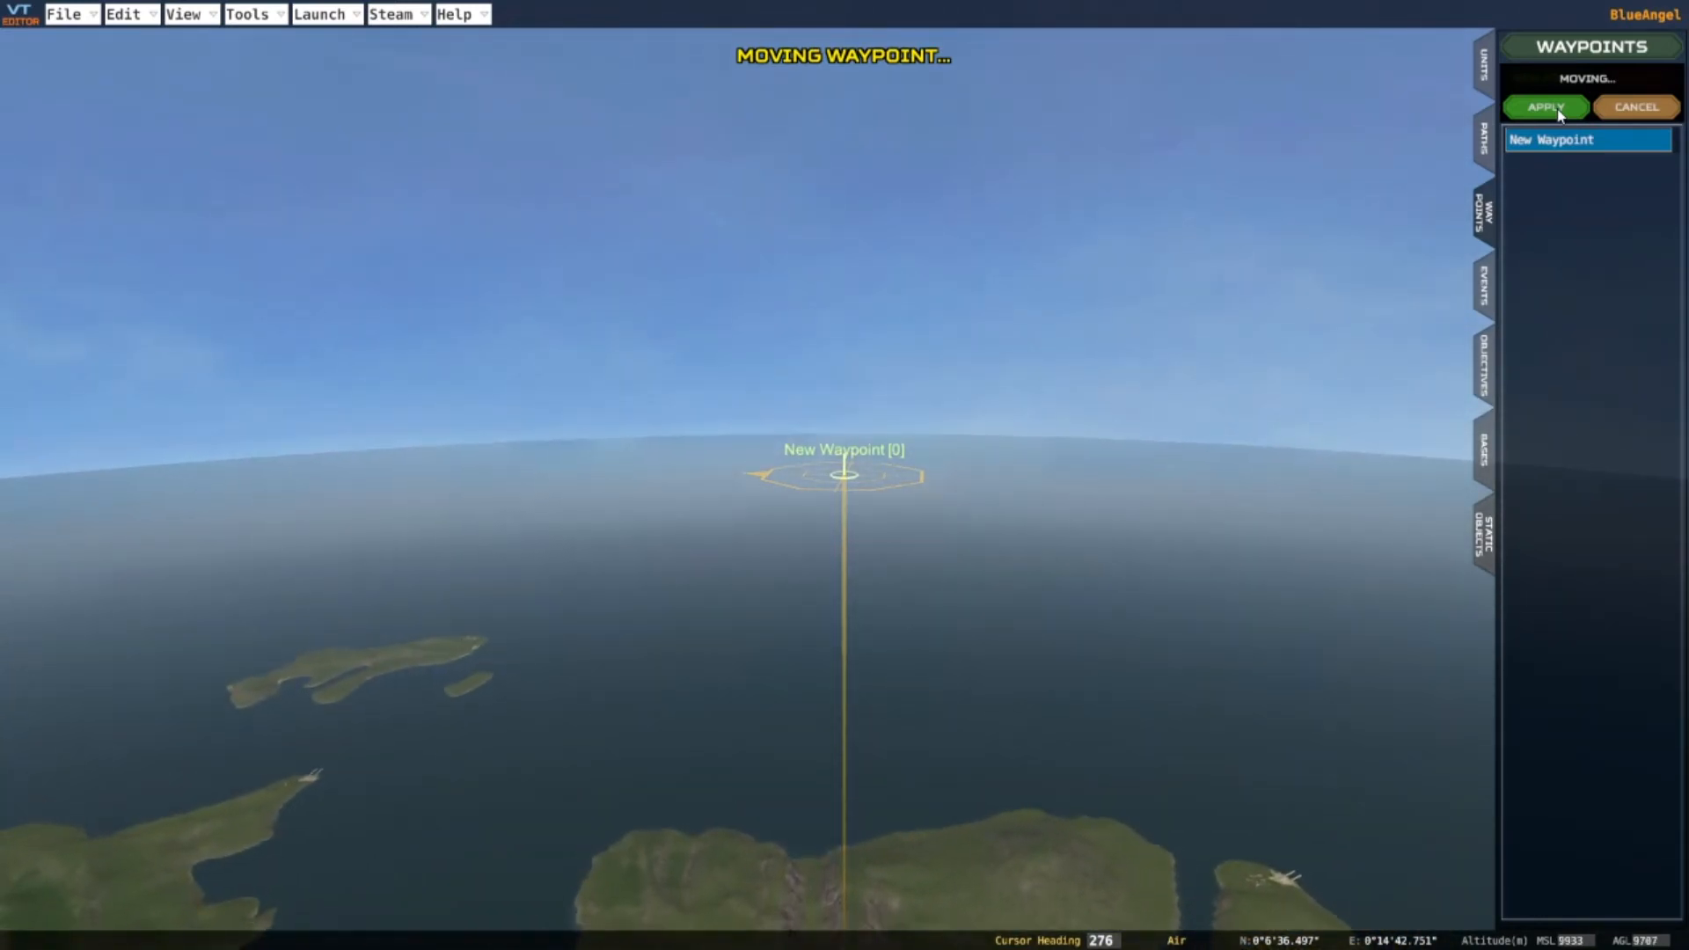
key(q)
key(e)
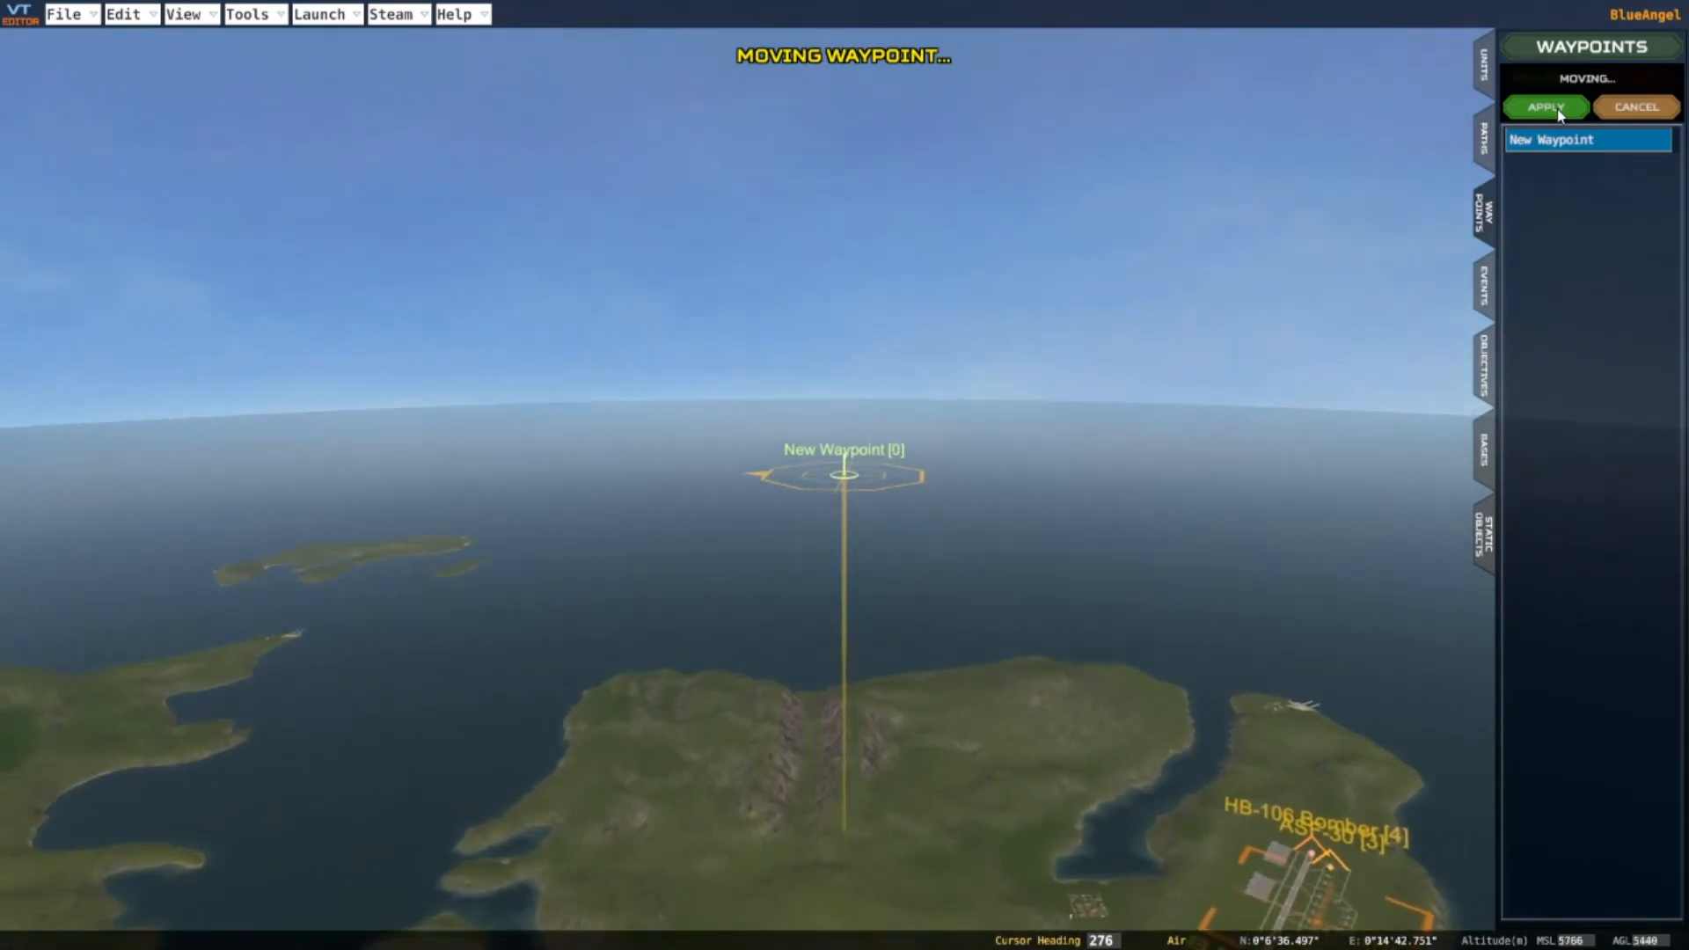
key(q)
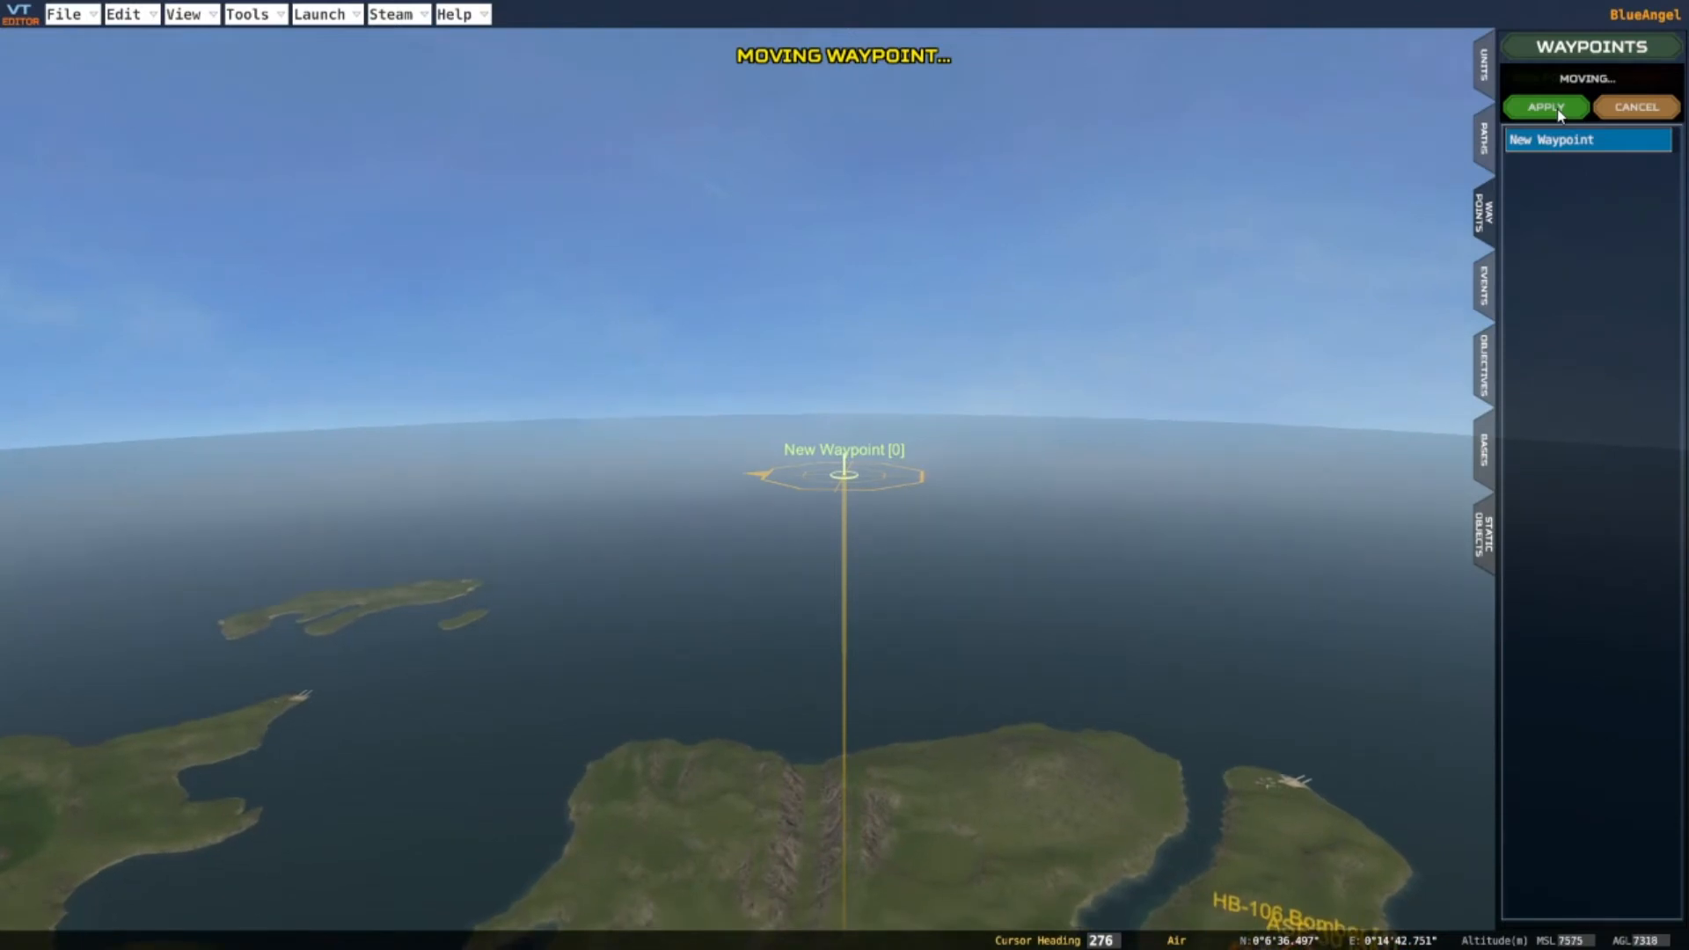
key(q)
key(q)
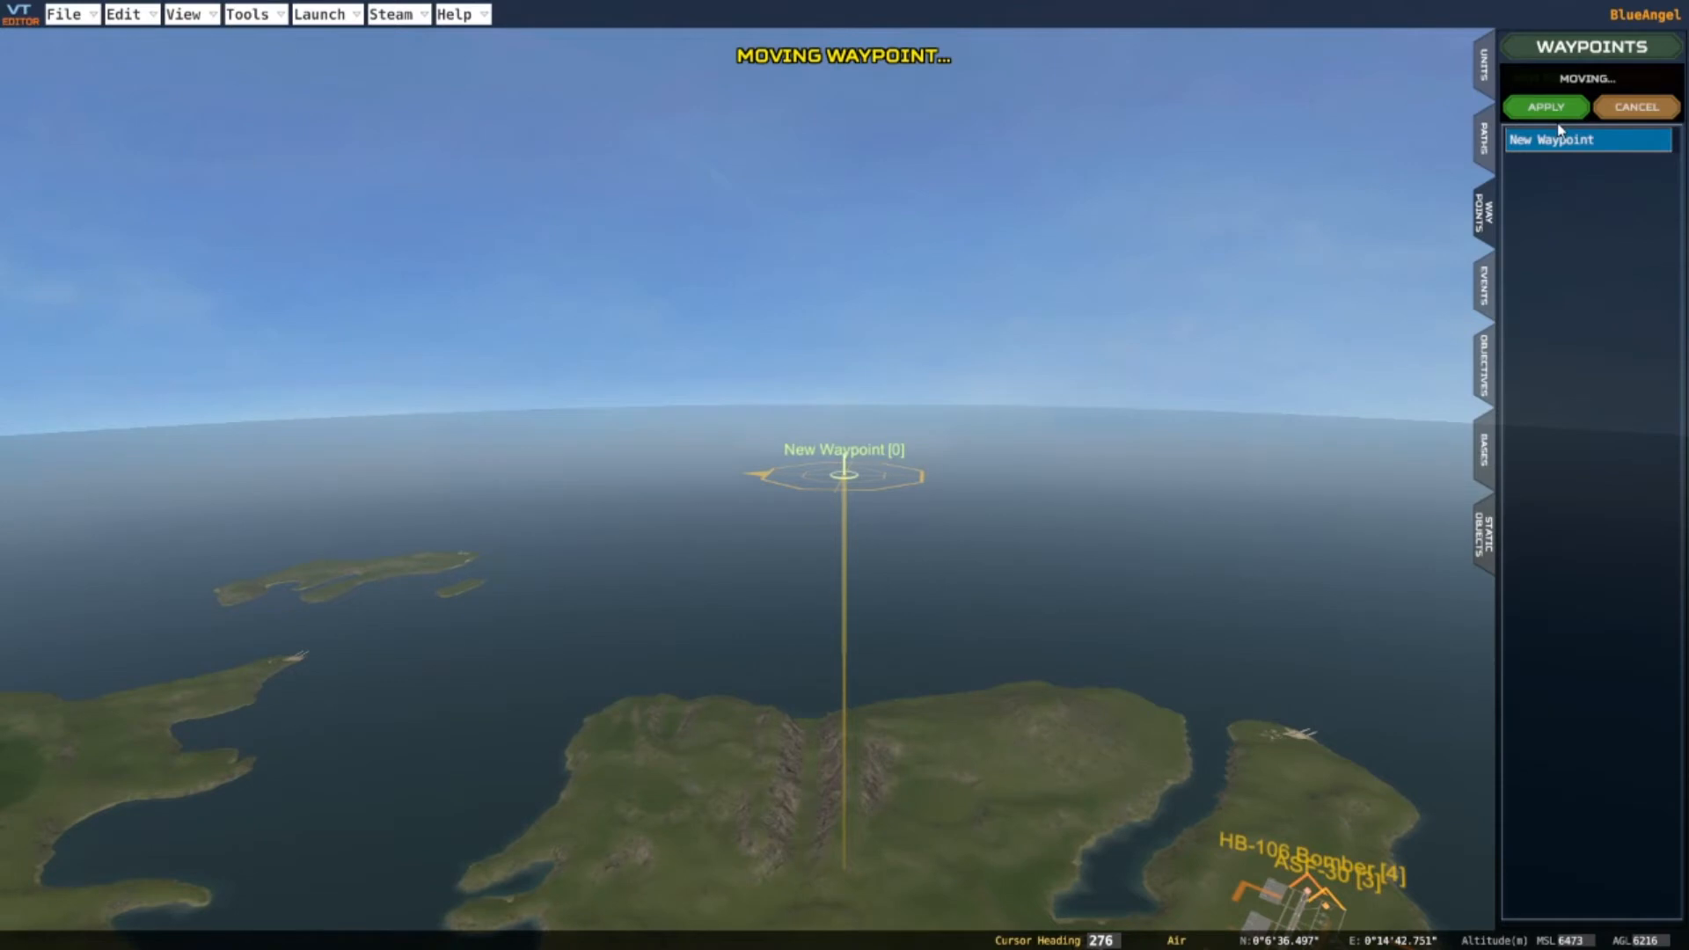
key(q)
key(e)
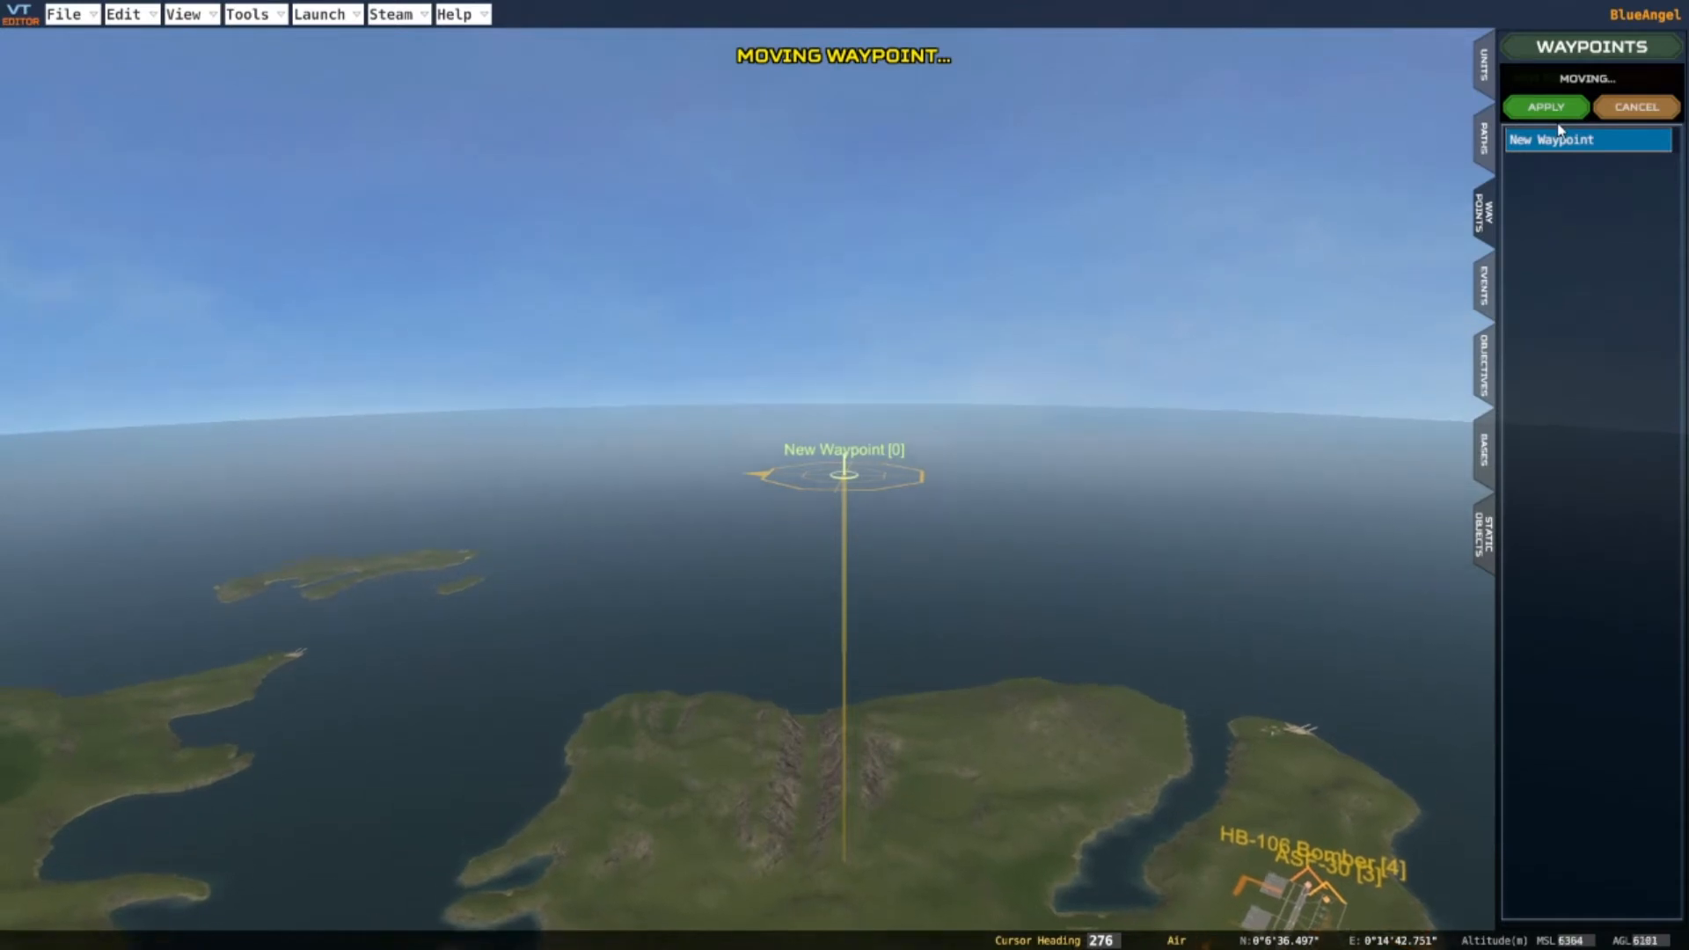
key(e)
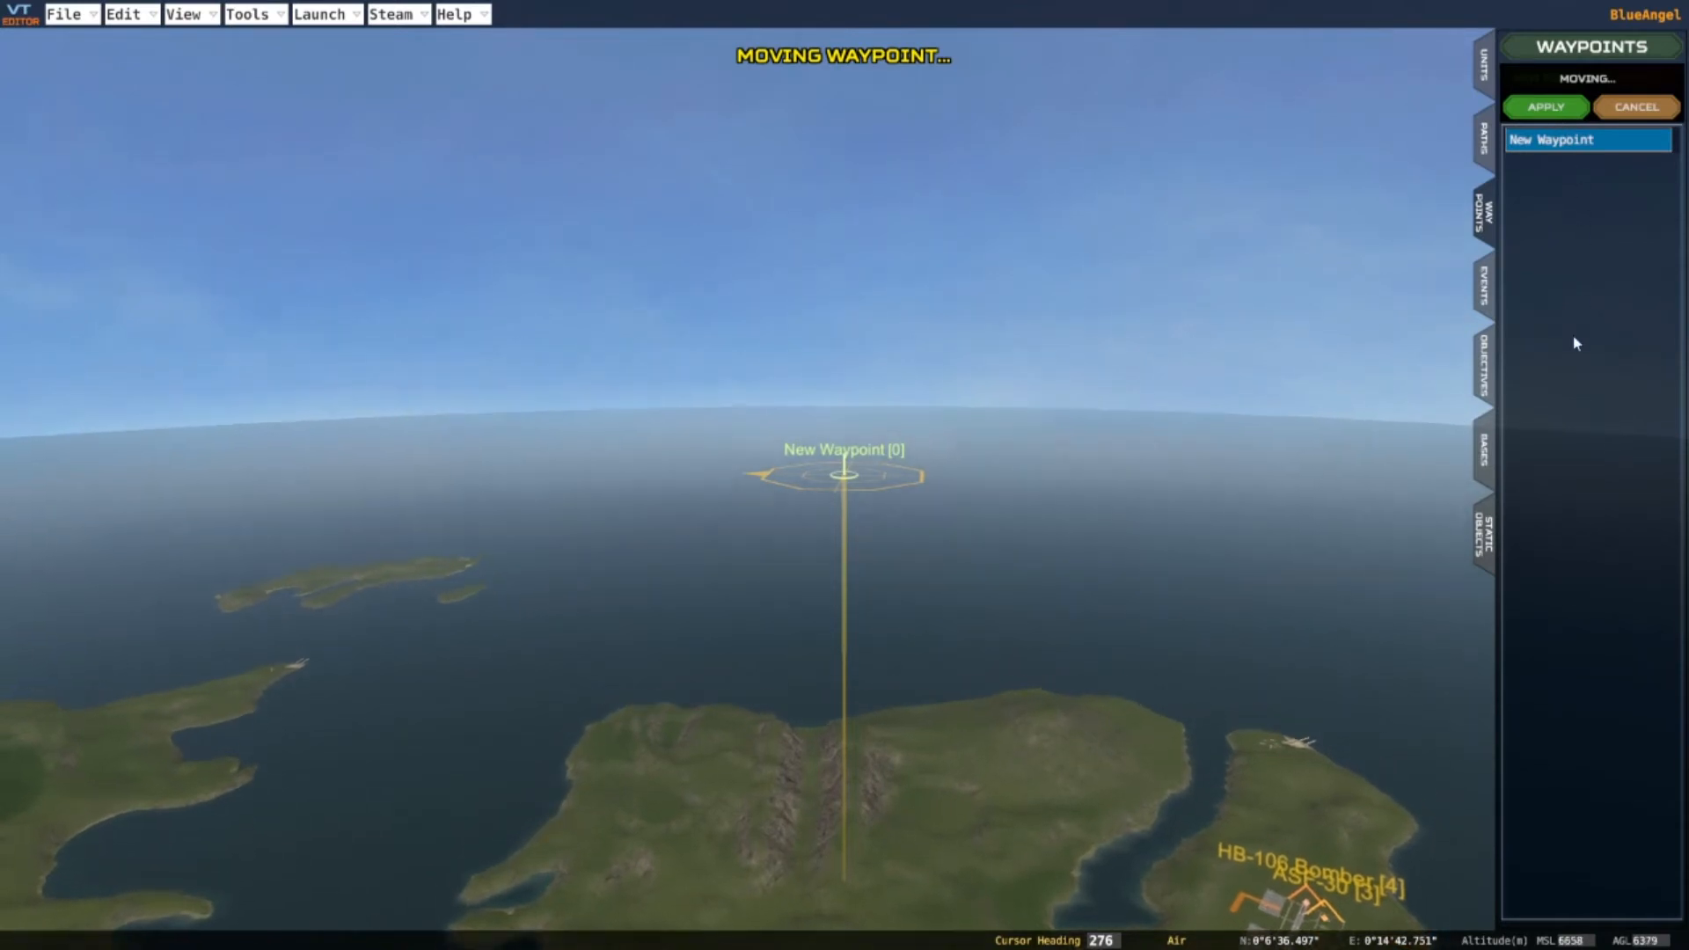
click(1547, 108)
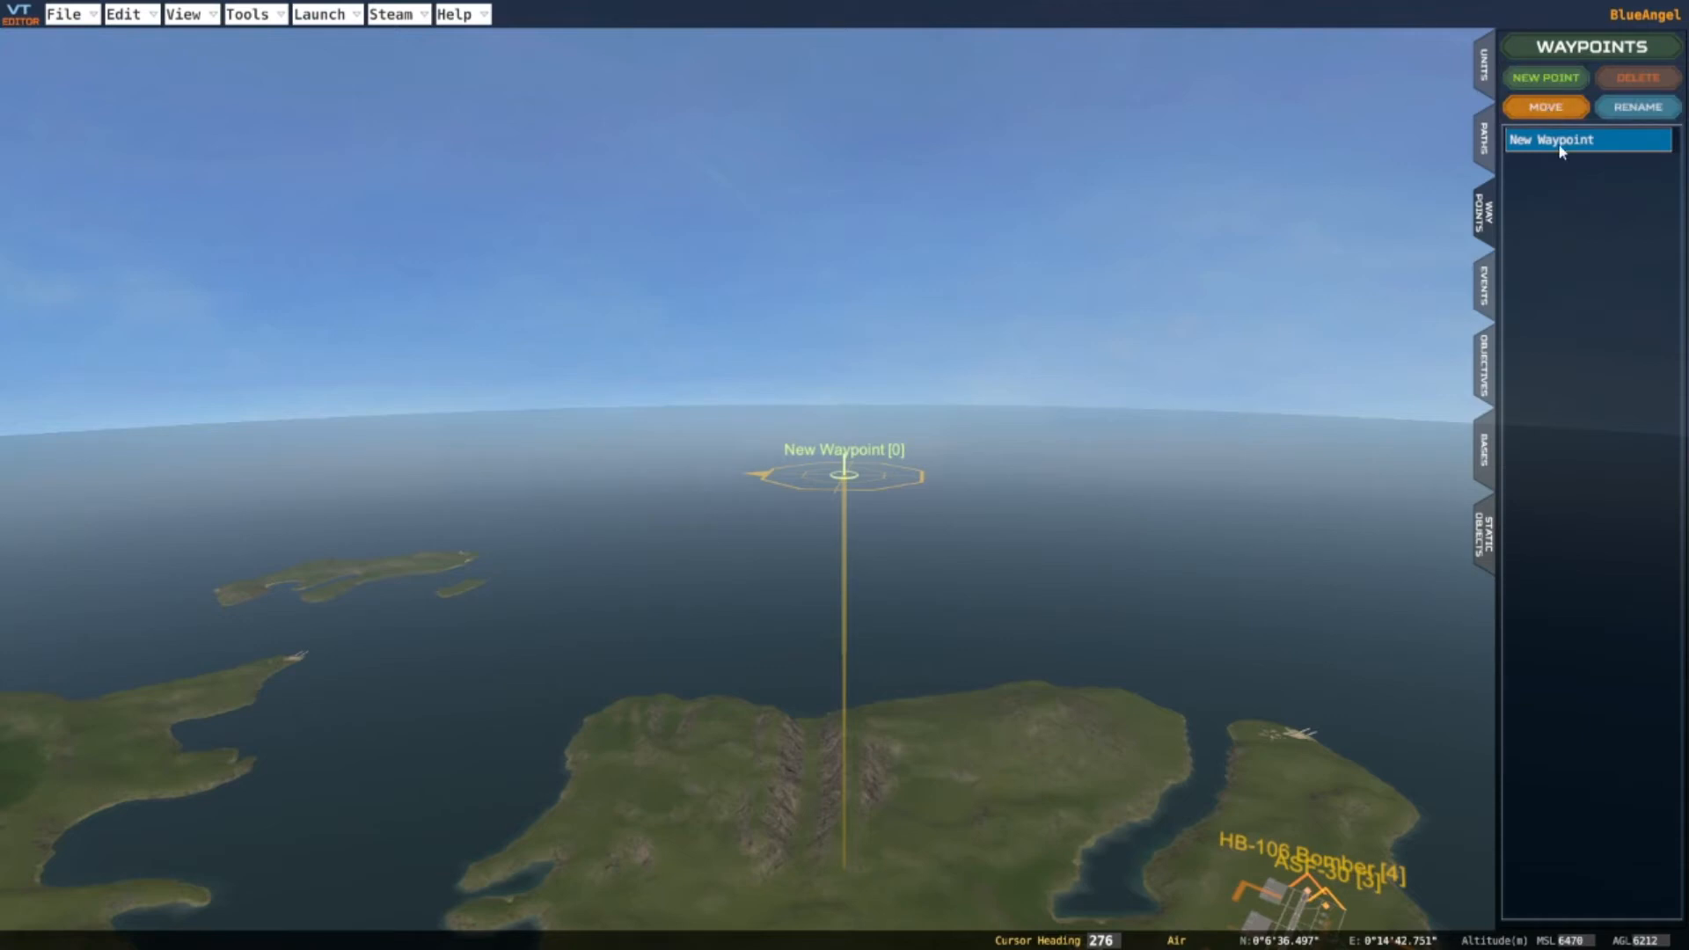
Rename the new waypoint to "Enemy Orbit"
click(1628, 109)
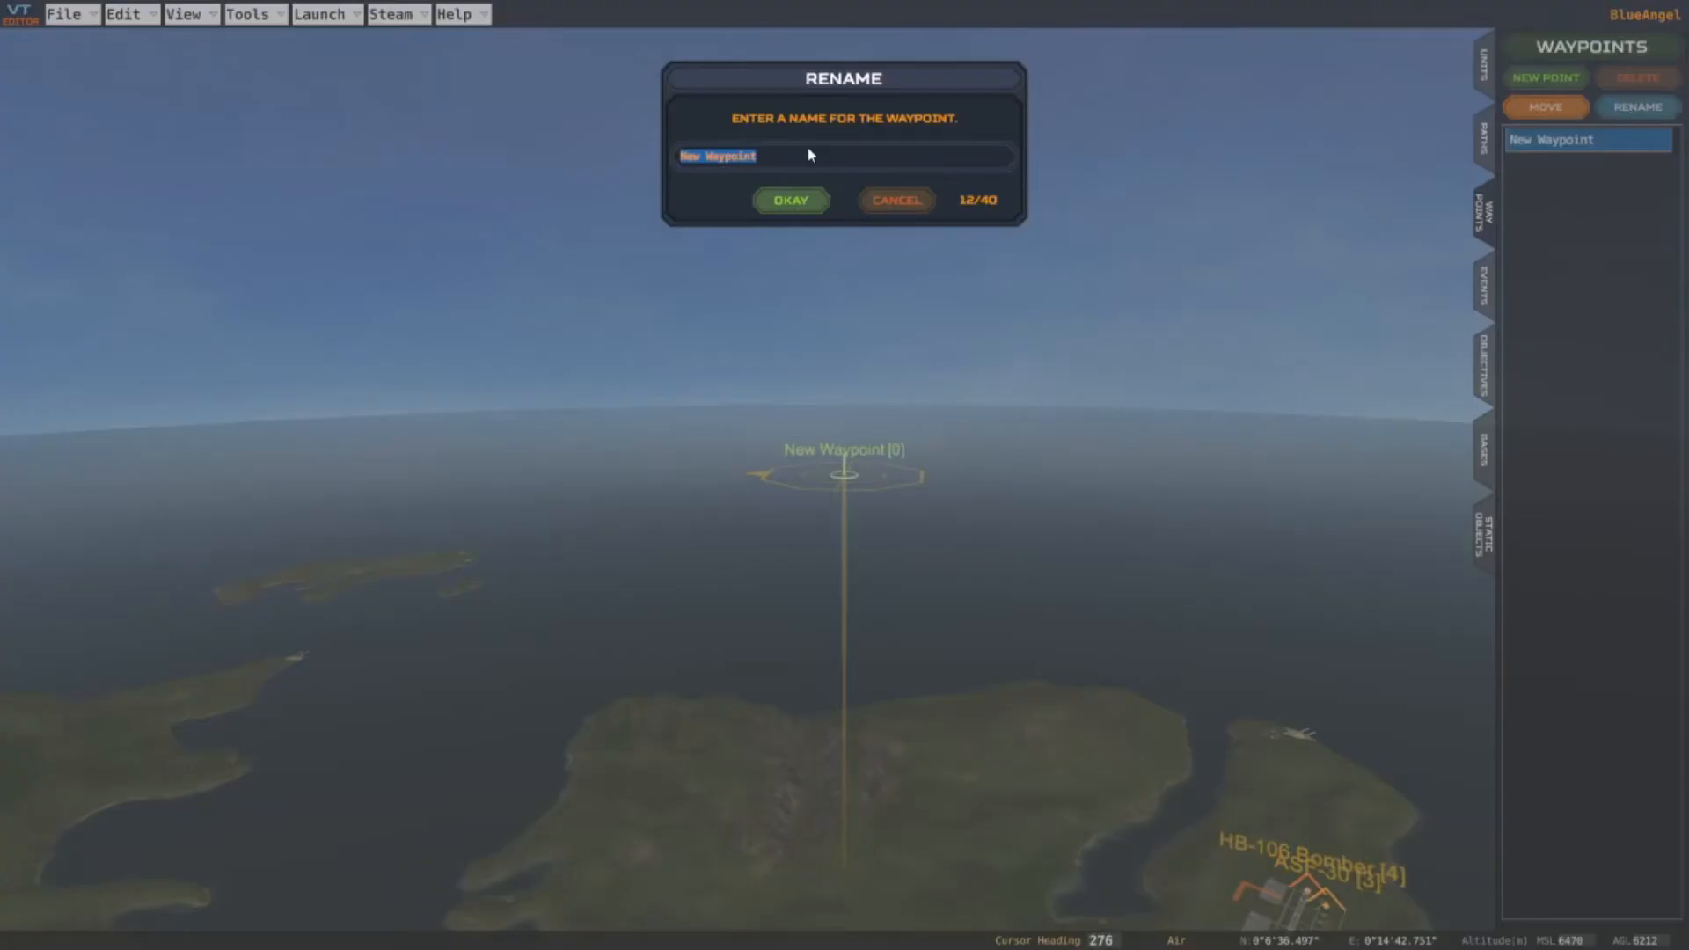
text(Enemy Orbit)
click(790, 201)
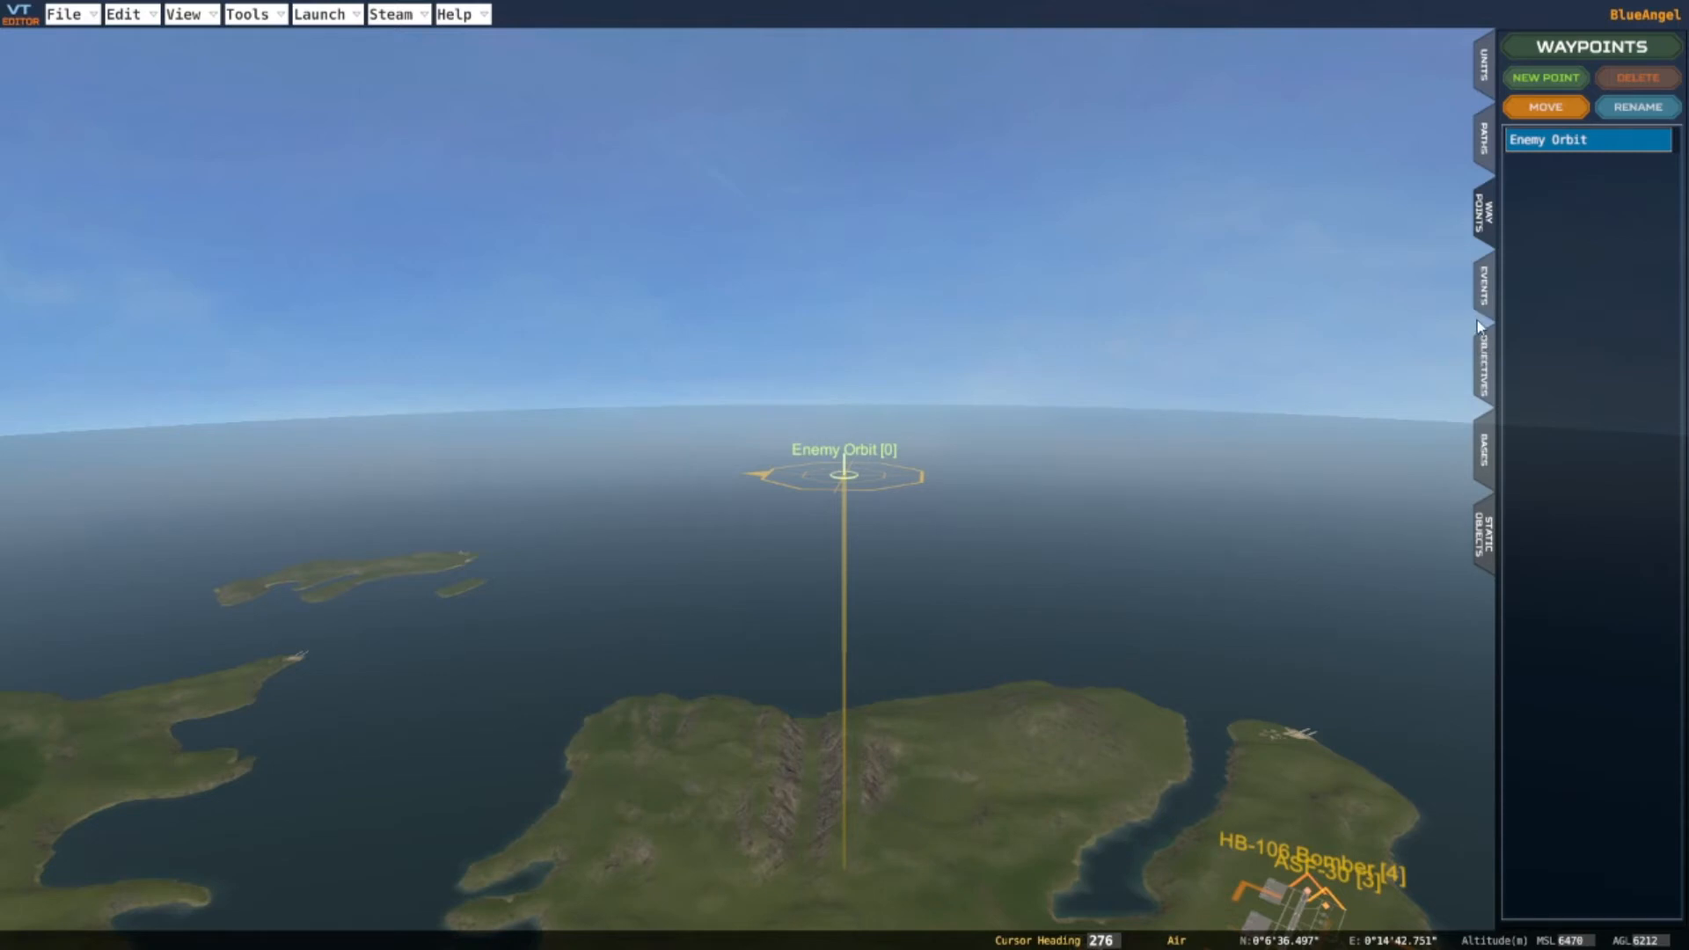
Create a new objective, open it for editing and name it "Launch Zulu Wing"
click(1484, 373)
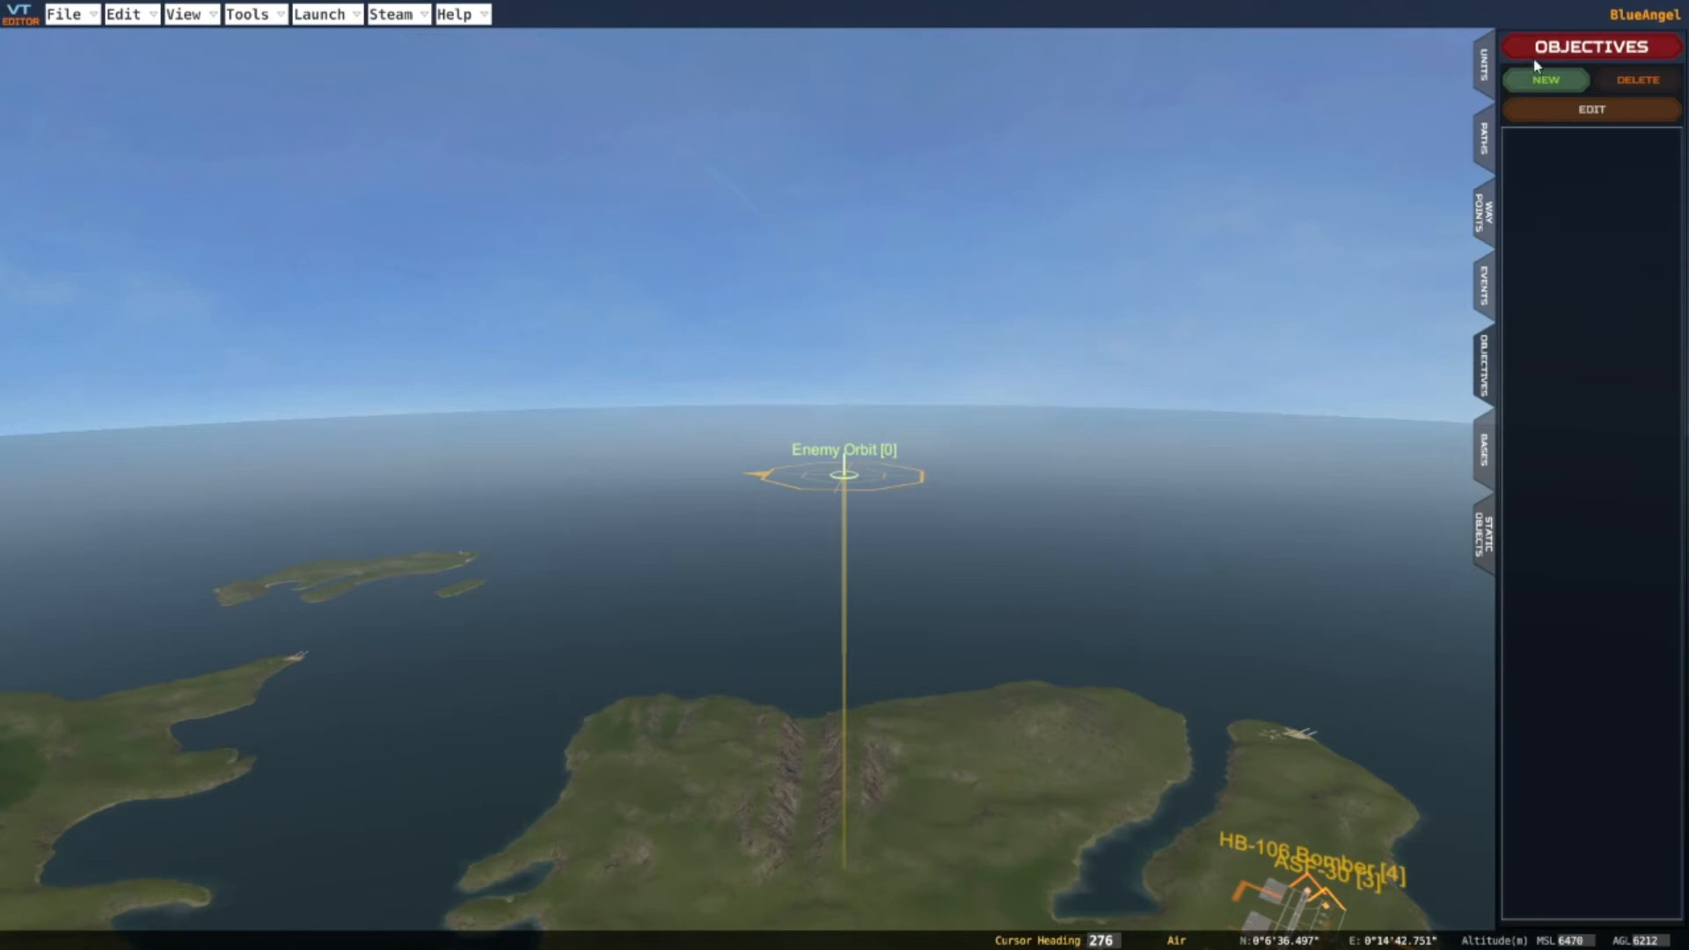
click(1542, 82)
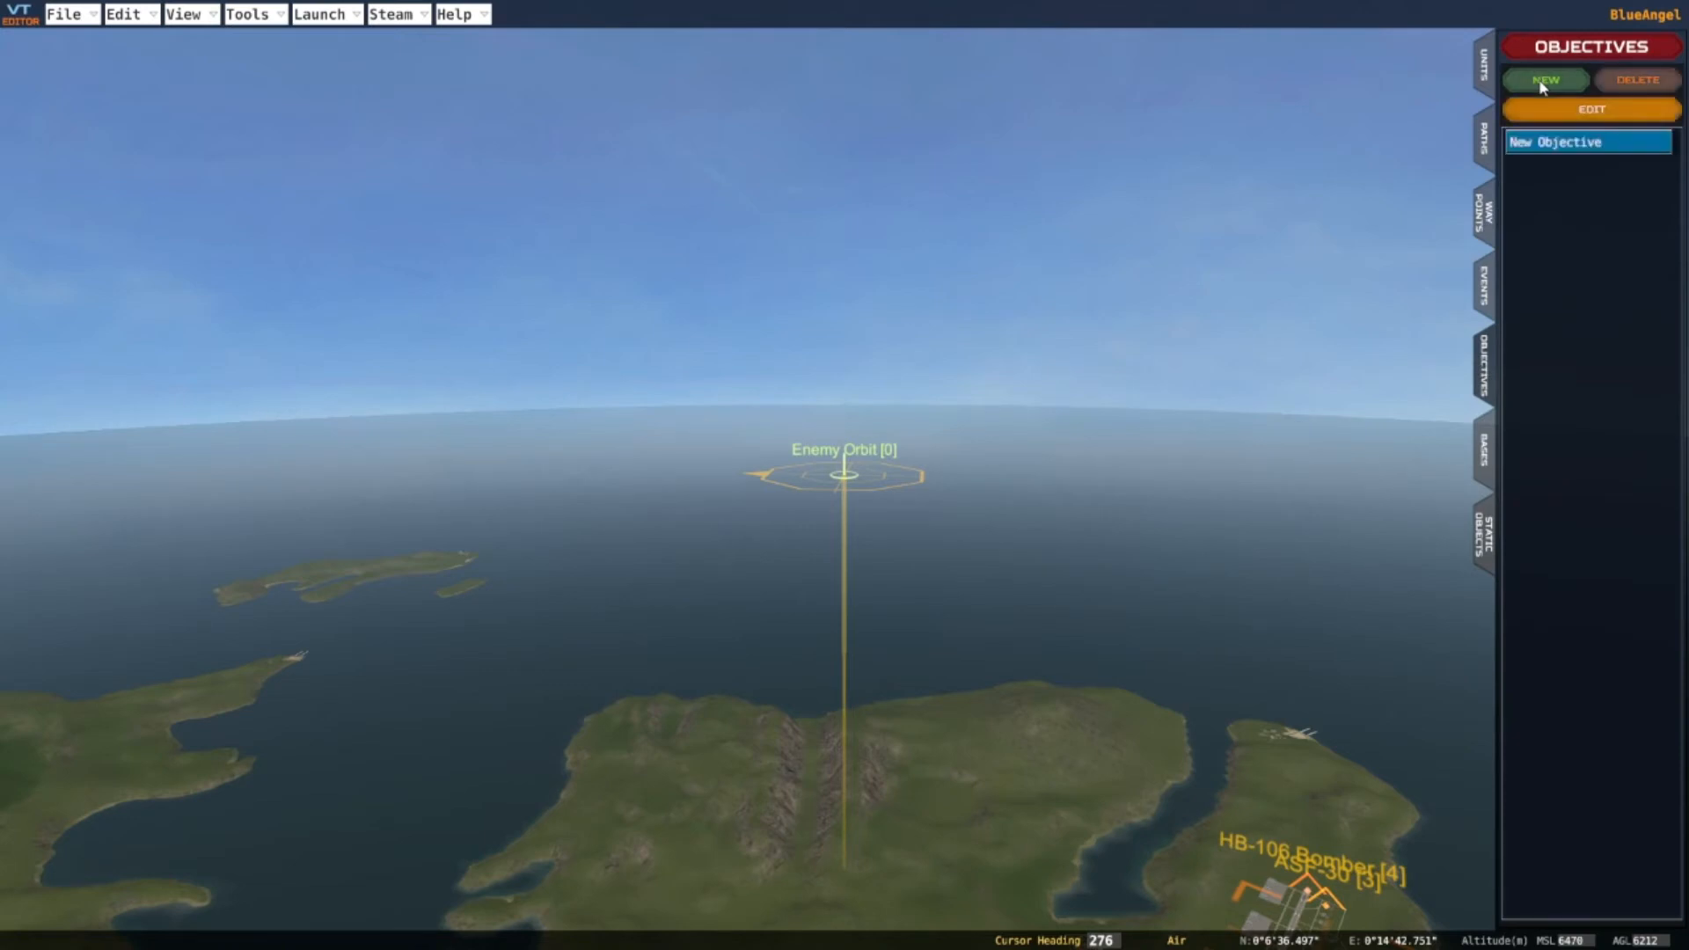
click(1597, 113)
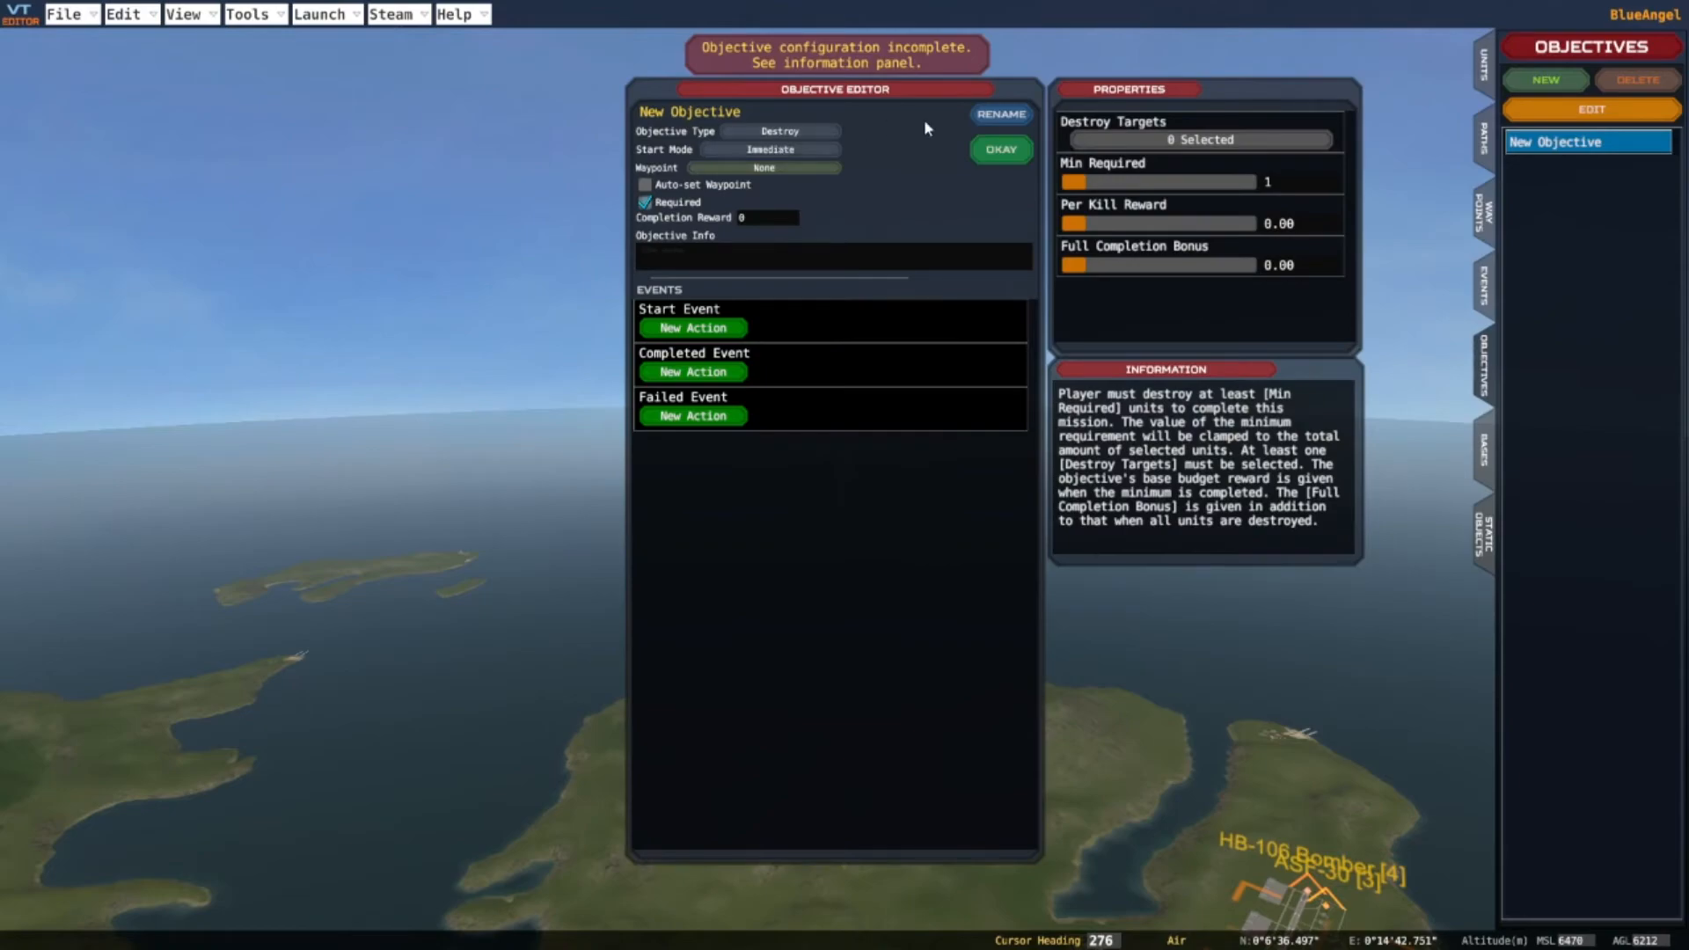
click(1001, 114)
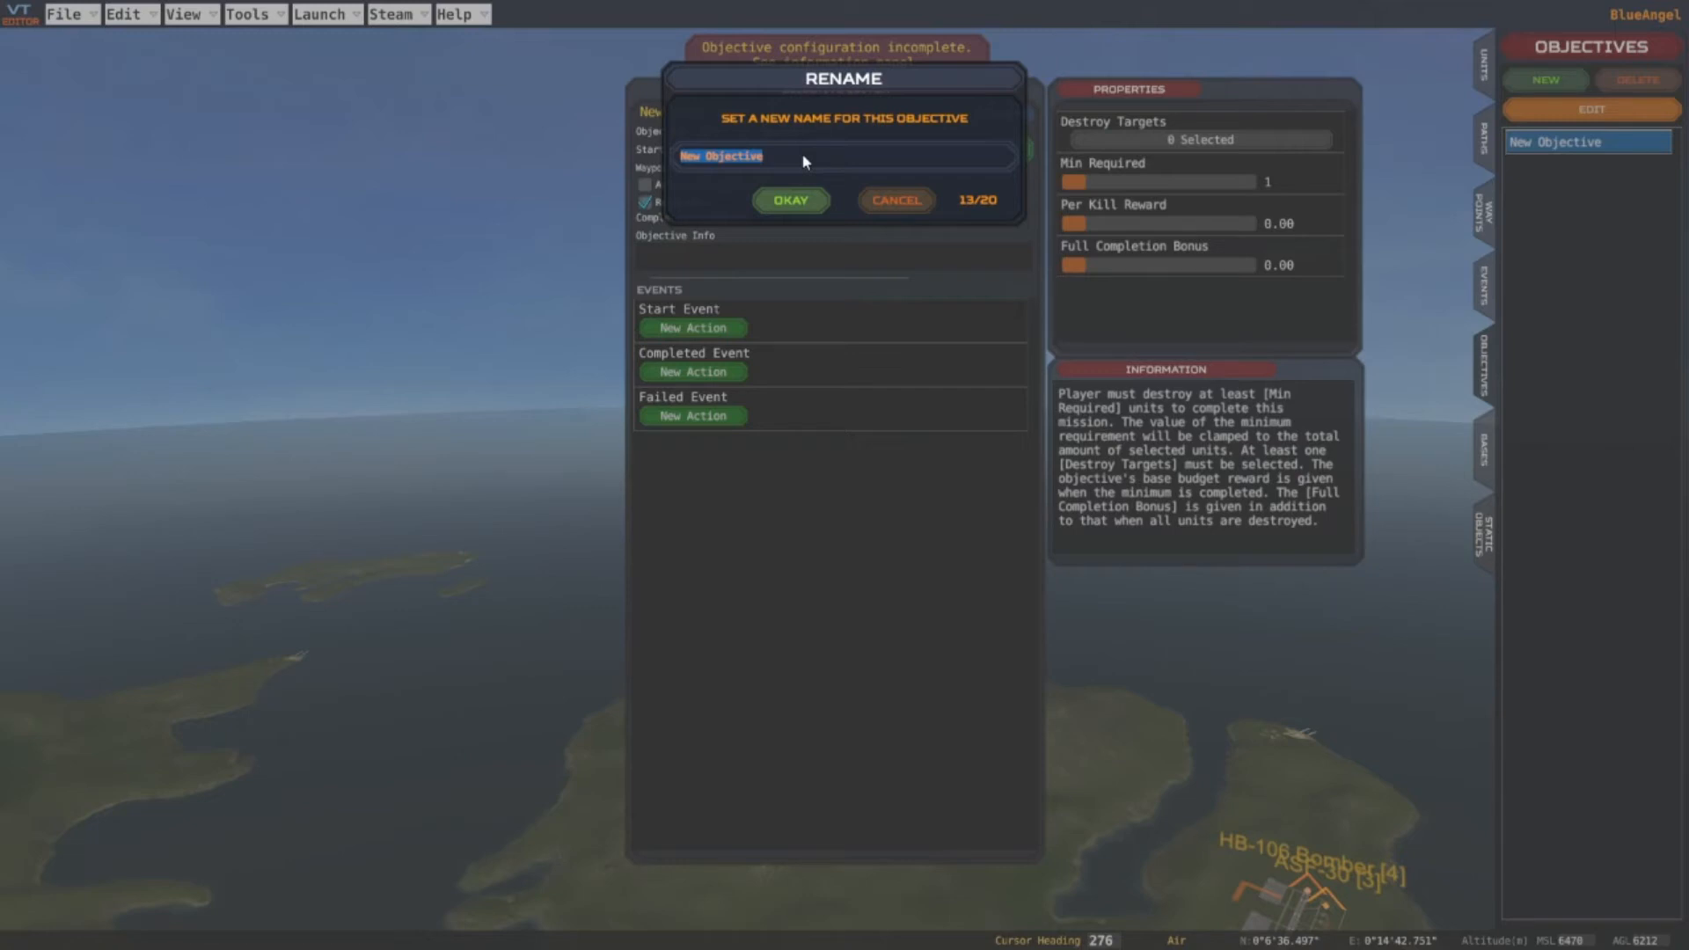
text(Las)
text(ch)
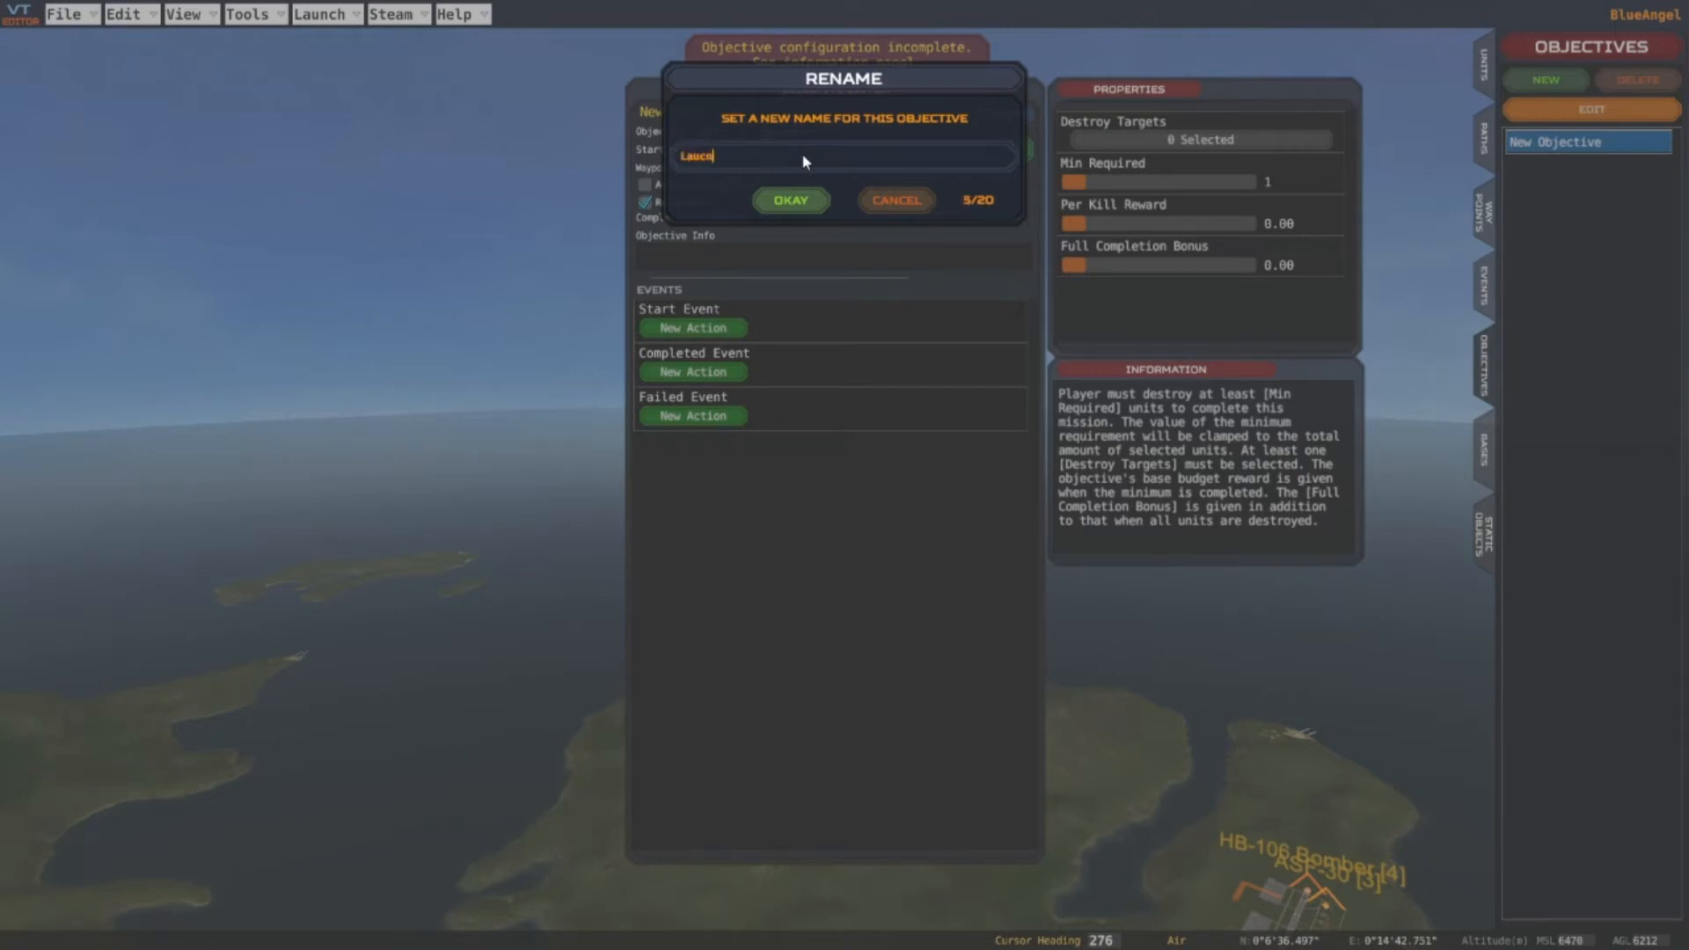
key(BackSpace)
text(nch Zulu Wing)
click(790, 203)
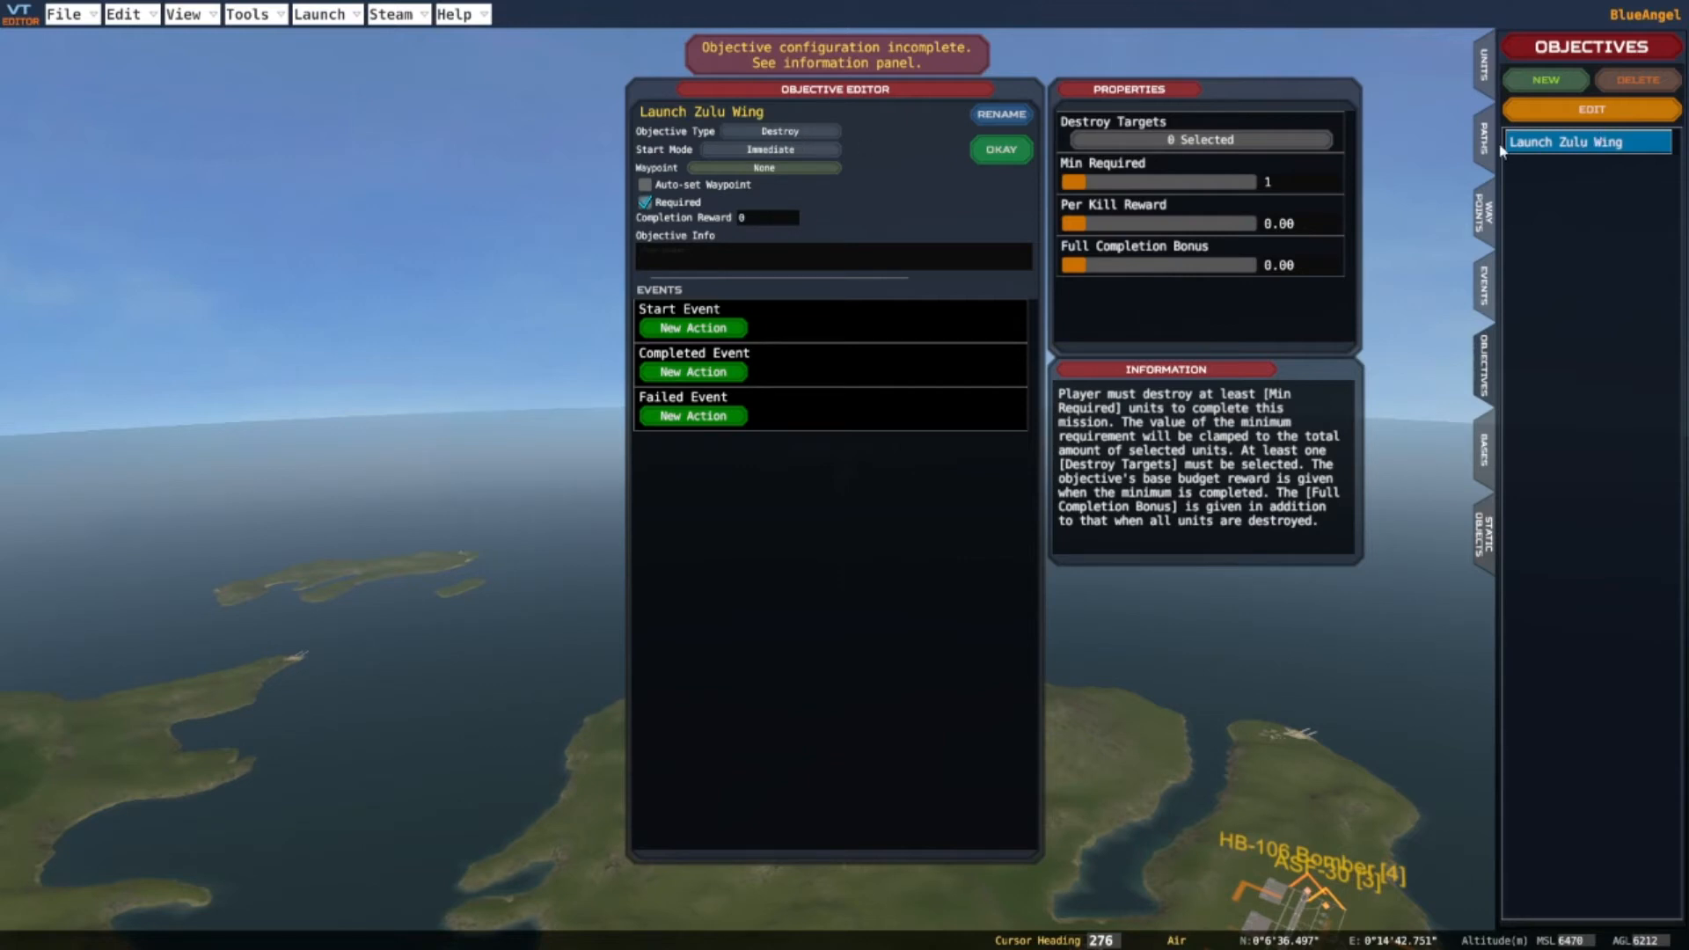
Set the objective type to Conditional and enter "Launch Zulu Wing from carrier." as the objective info
click(785, 127)
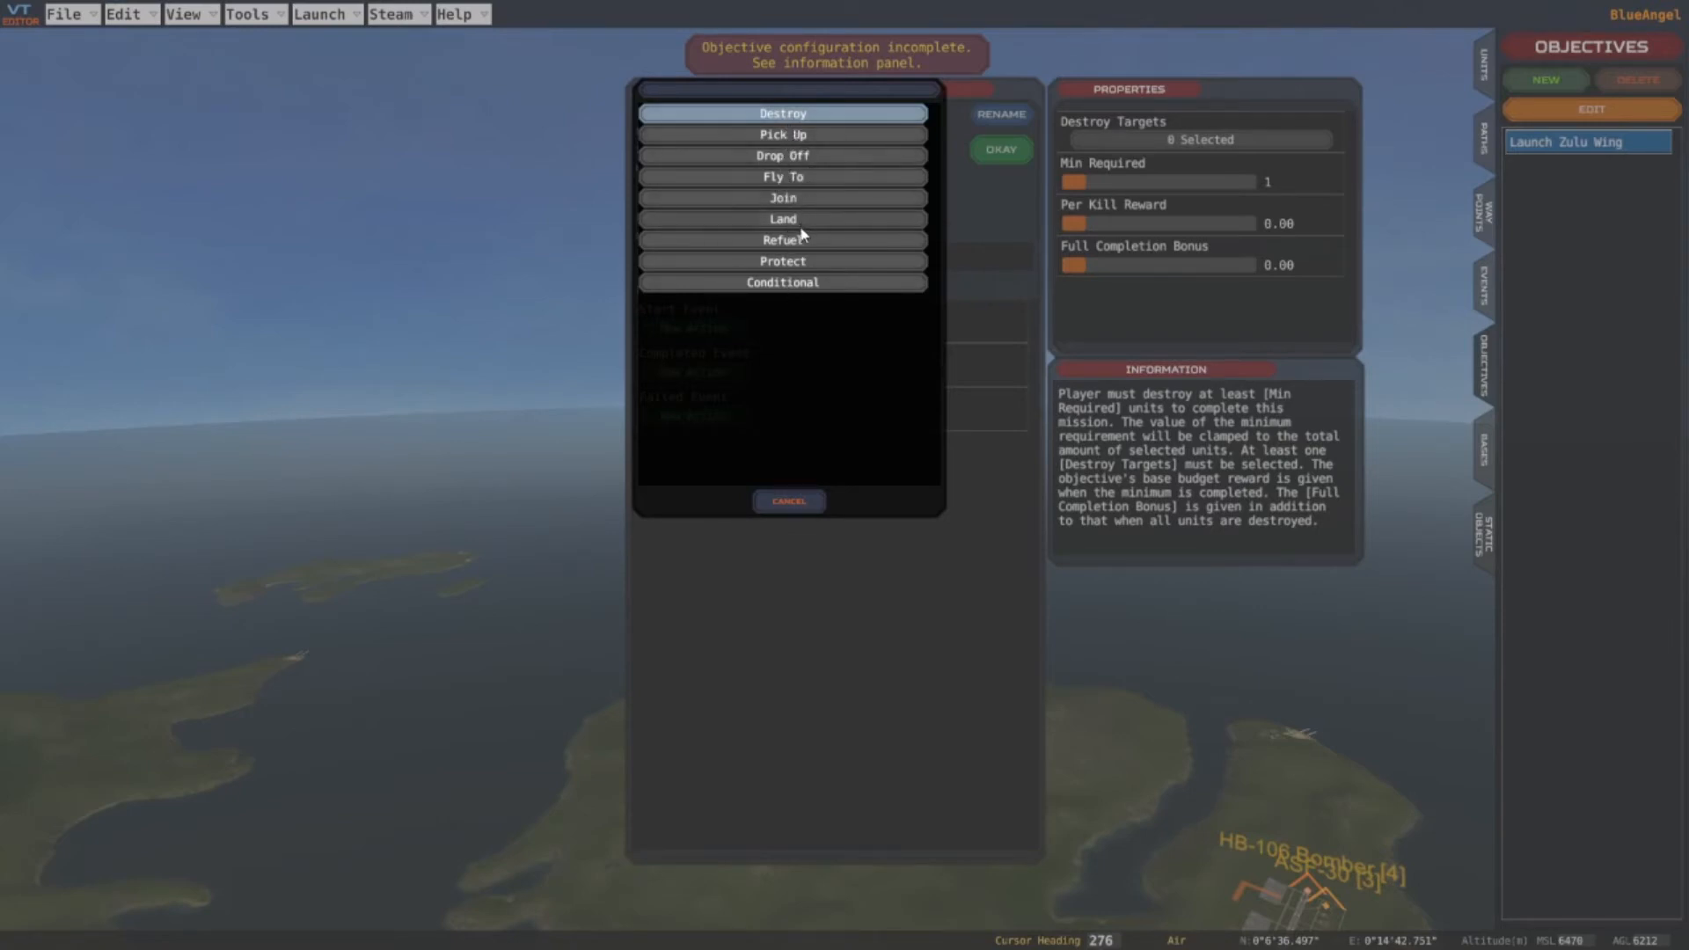
click(792, 285)
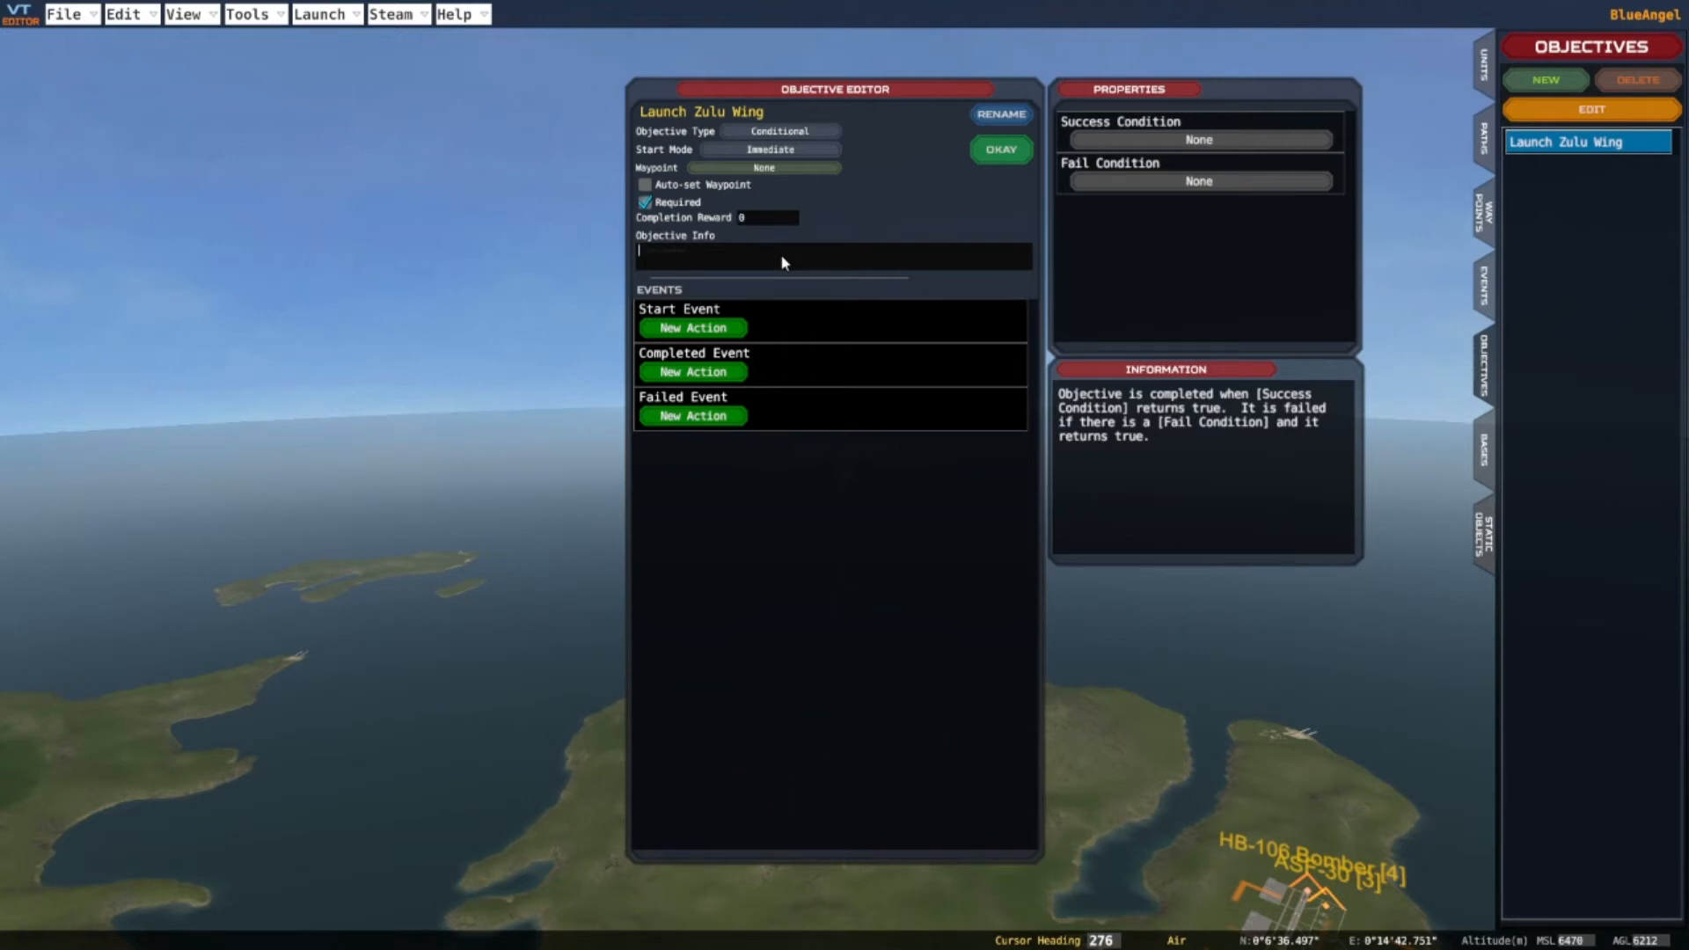
text(Launch Zulu Wing from carrier.)
Add a Unit Group node to the objective's success condition and assign the allied Alpha group to it
click(1196, 141)
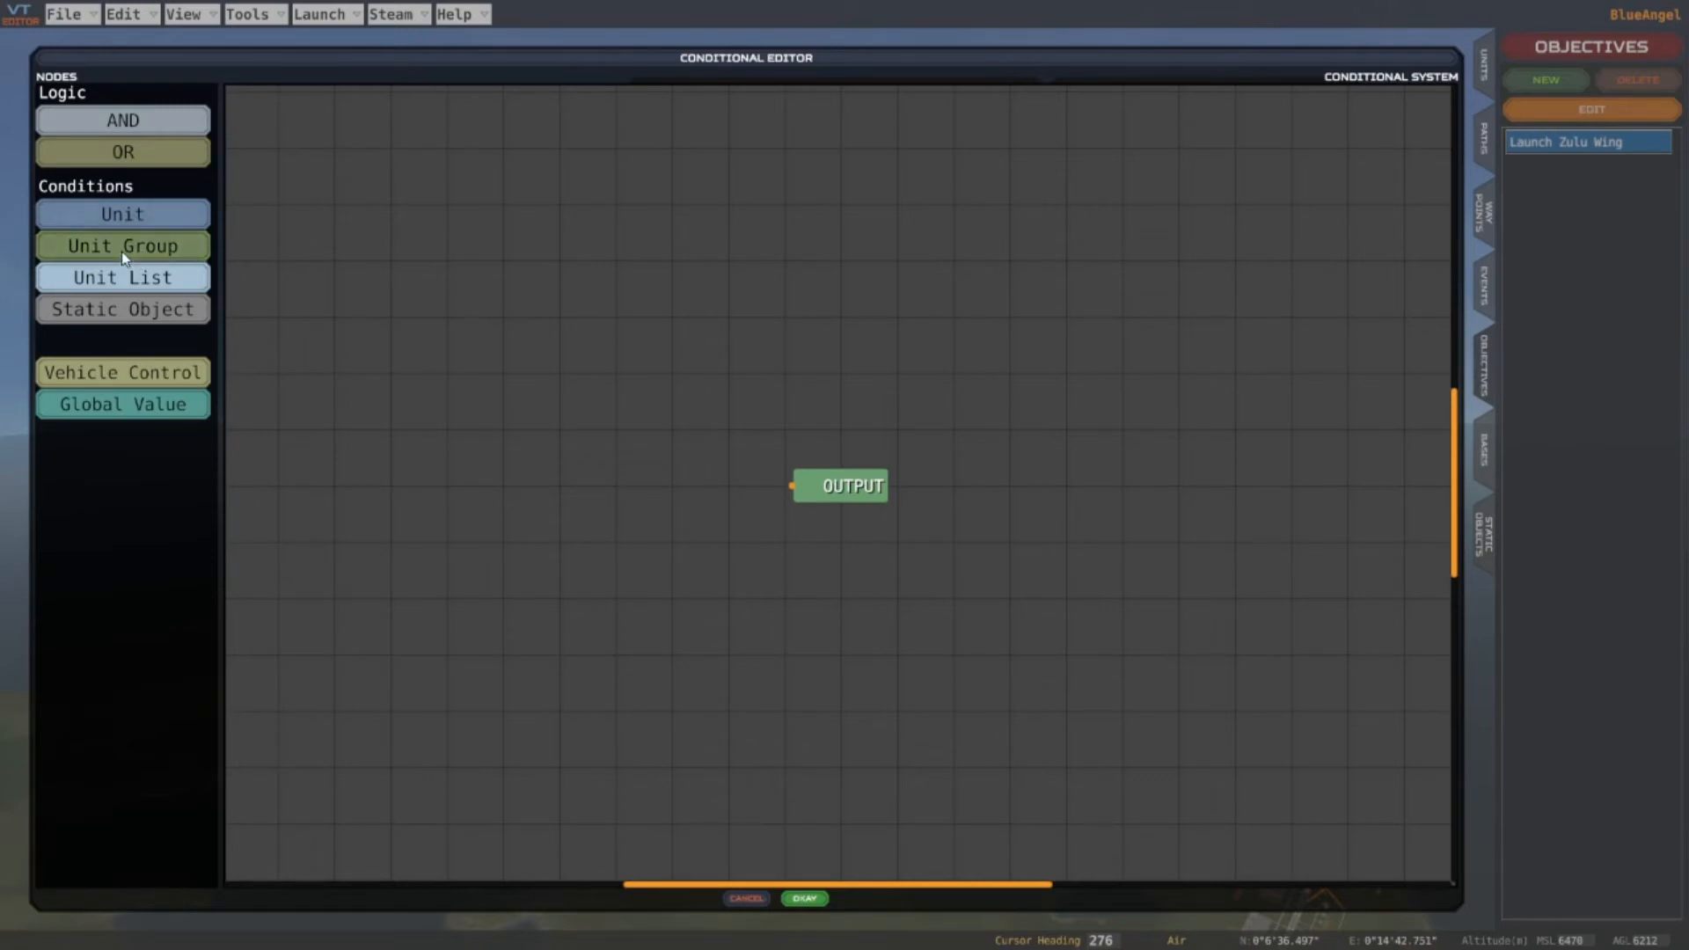
click(180, 256)
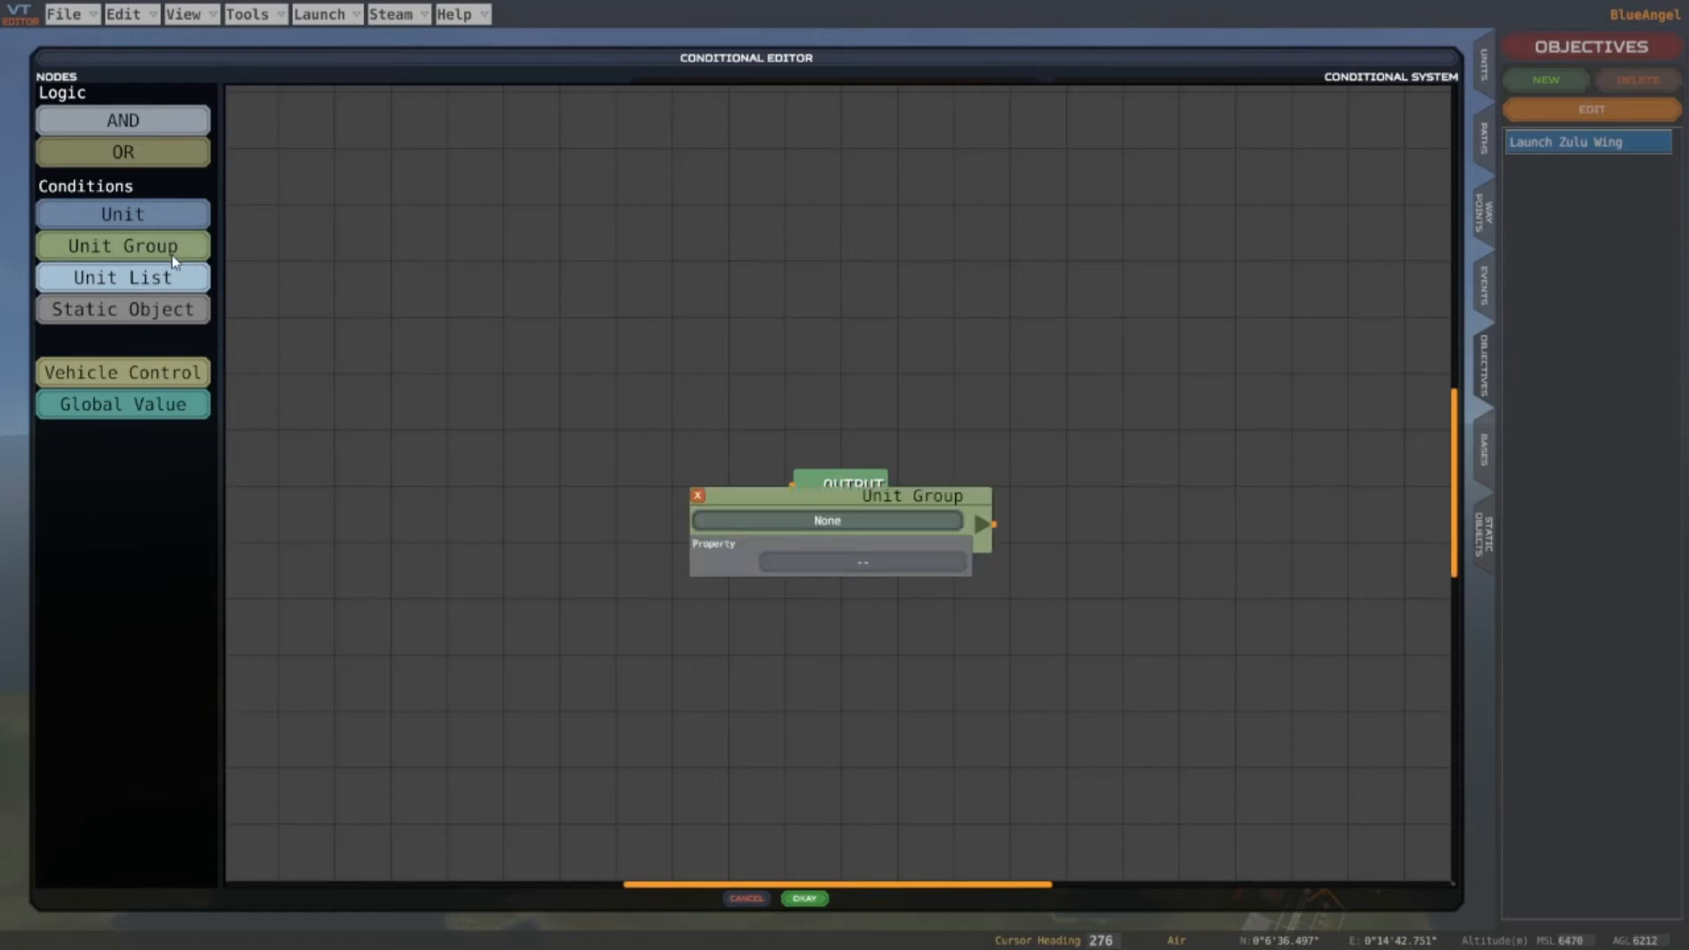
drag(794, 500, 406, 233)
click(492, 254)
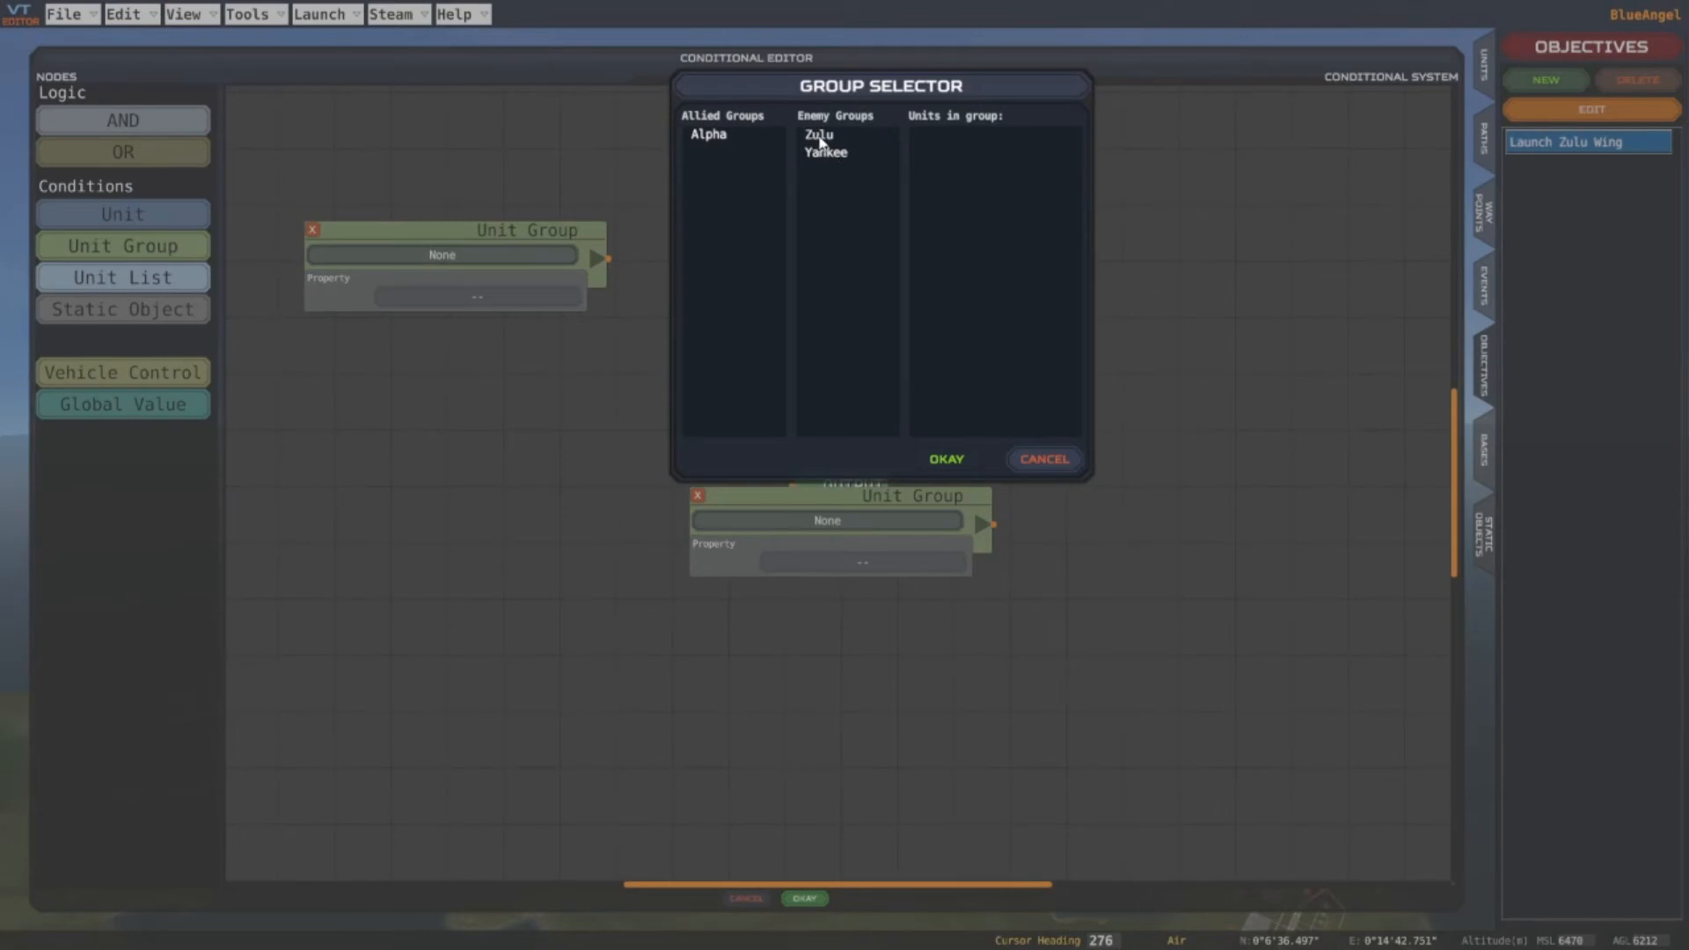
click(712, 136)
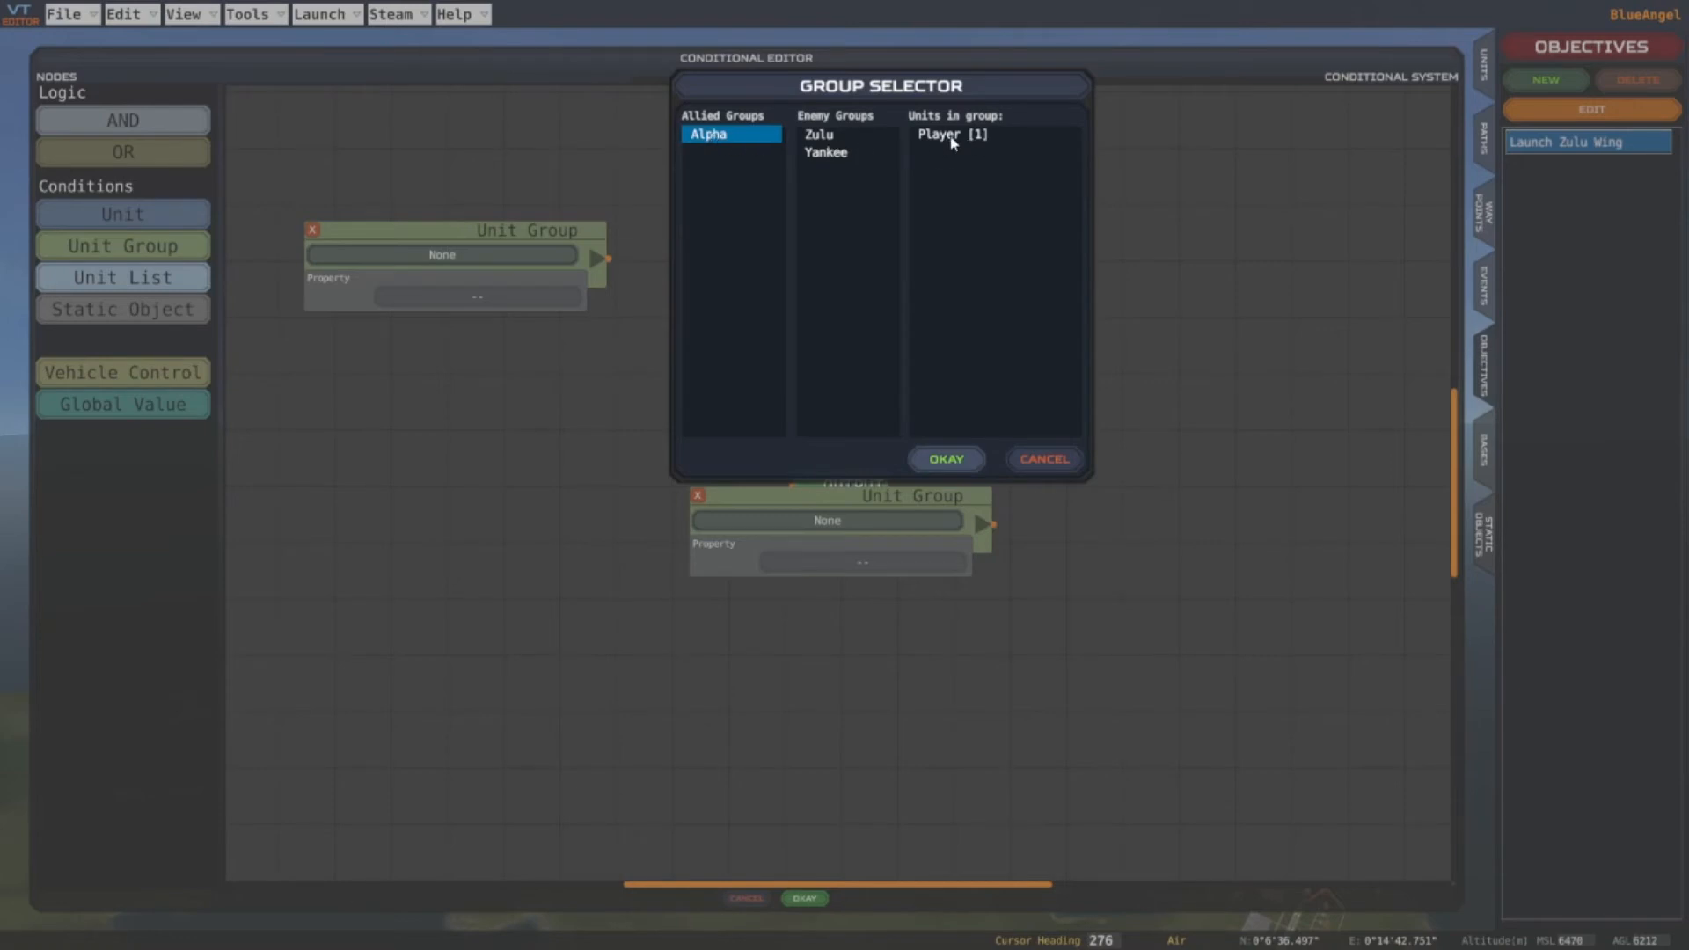
click(946, 459)
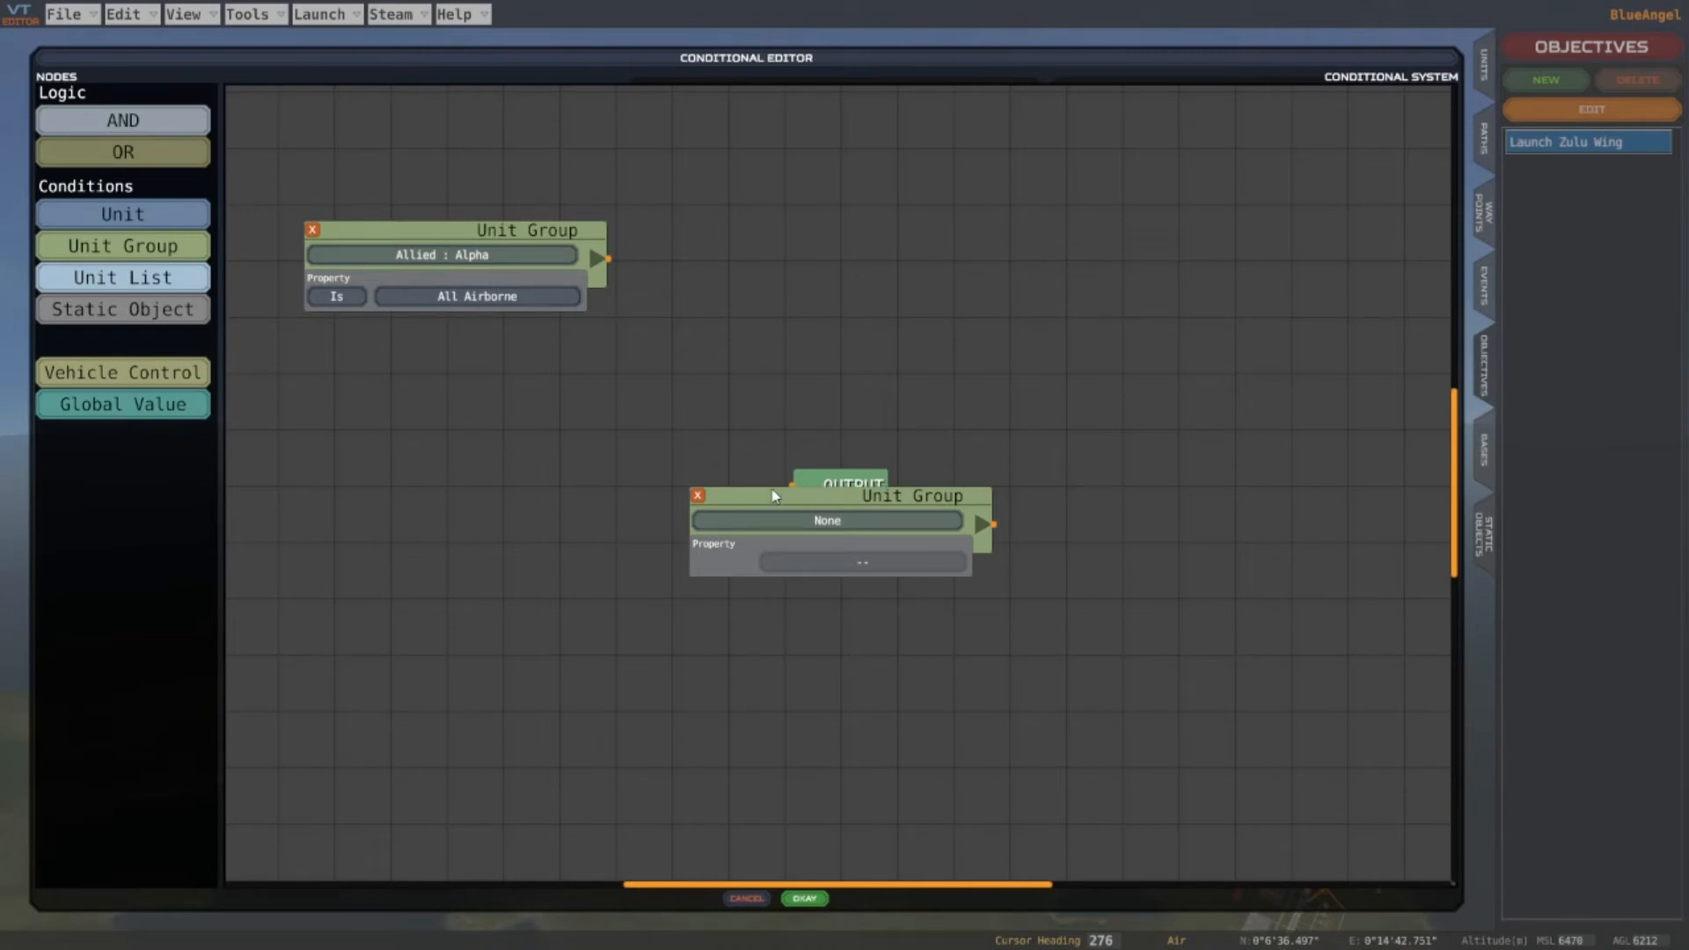
Delete the spare Unit Group node, connect the Alpha node to the output and accept the success condition
click(698, 494)
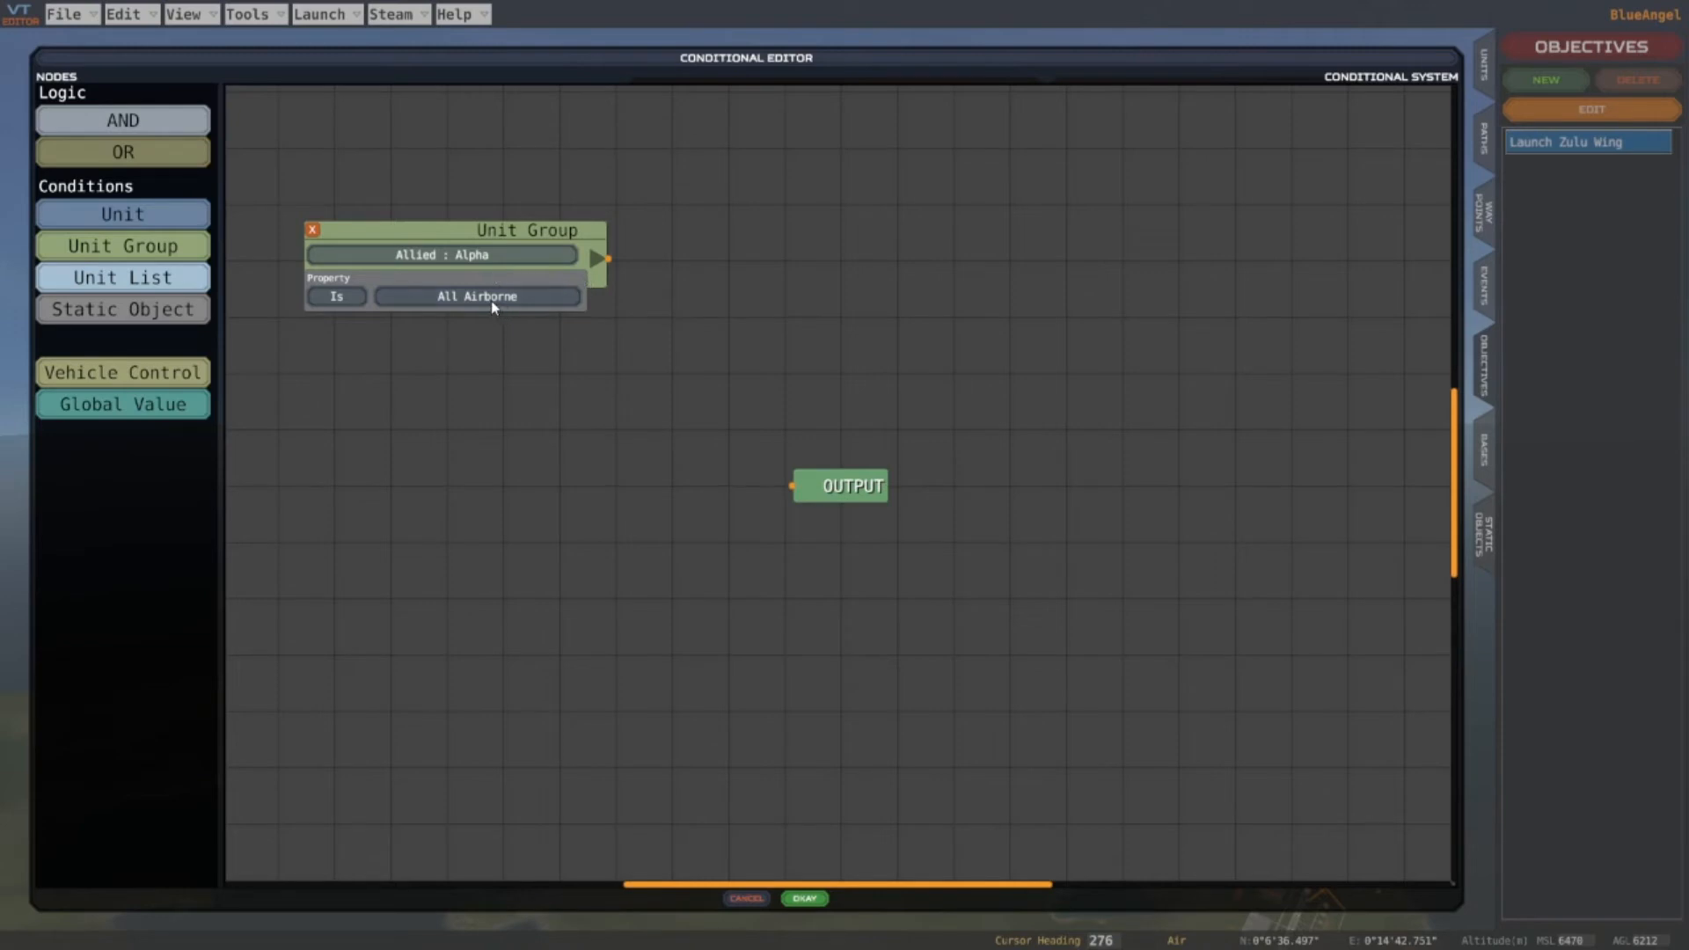
drag(845, 498, 748, 297)
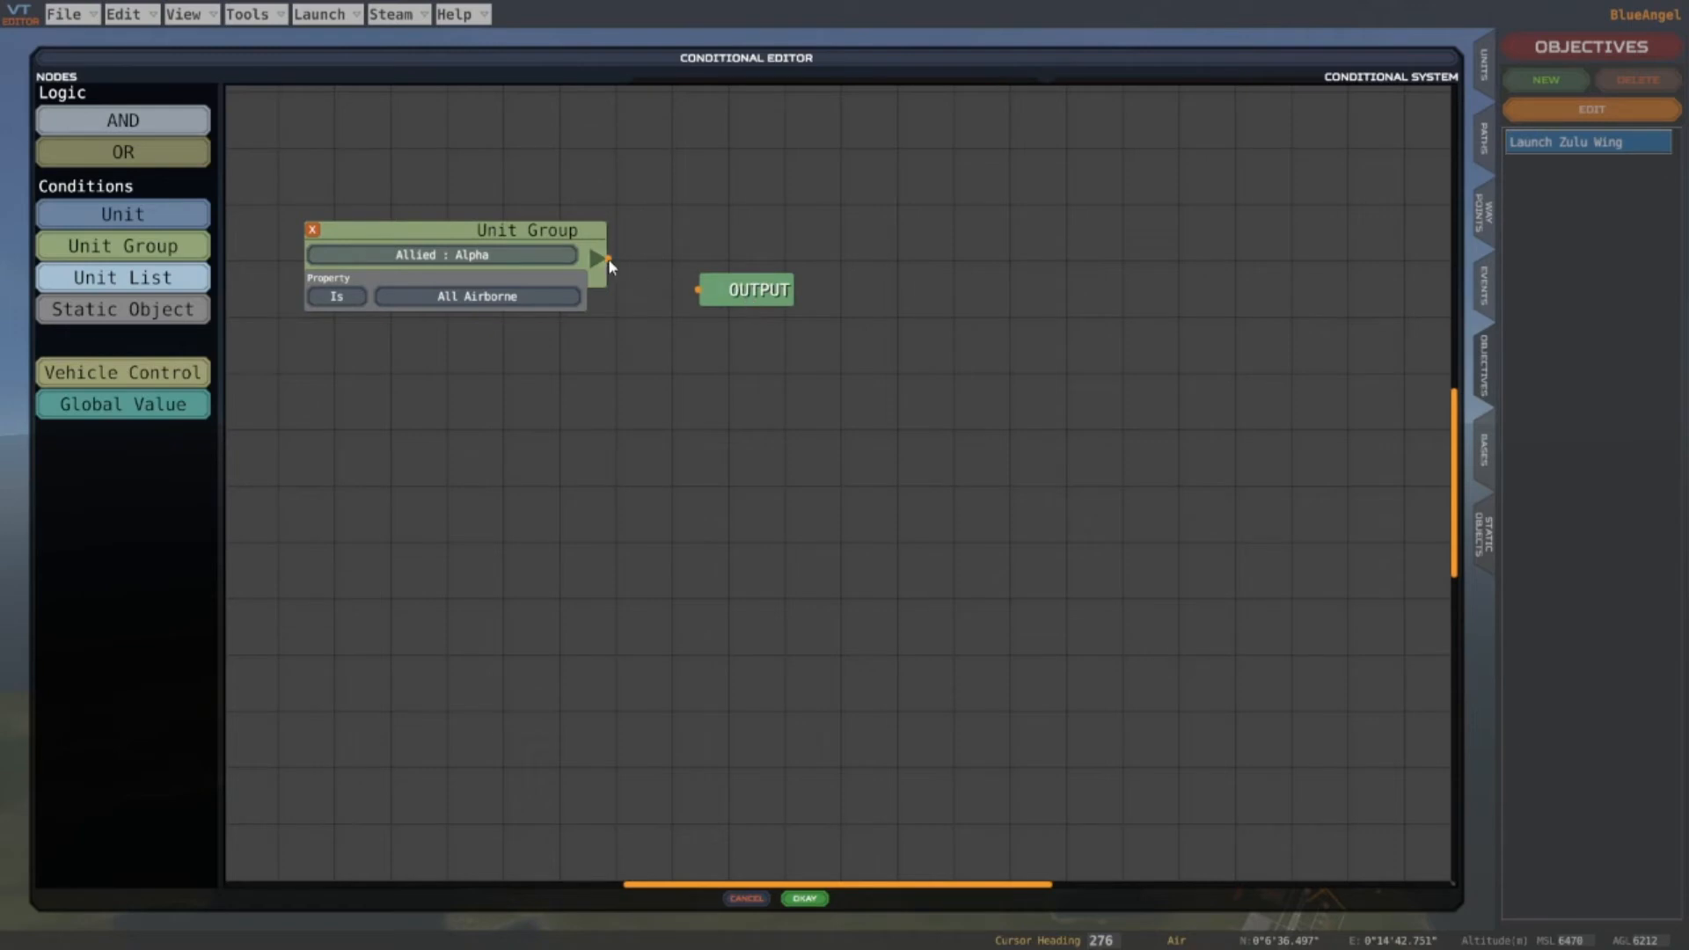
drag(608, 258, 697, 293)
click(805, 899)
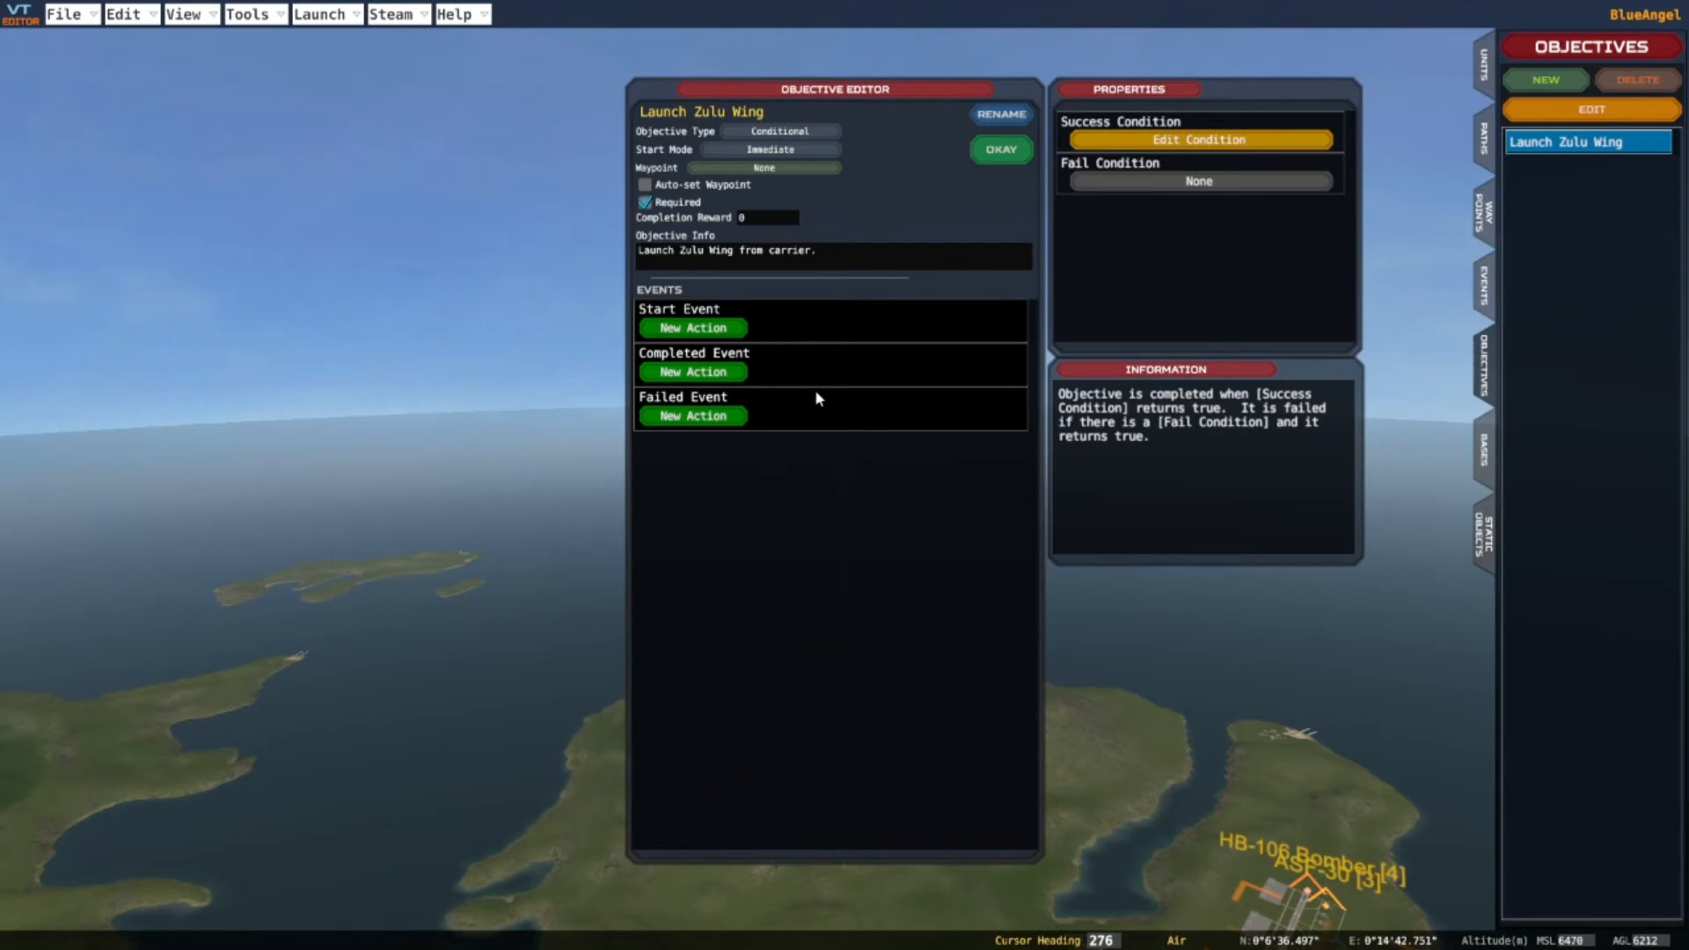
Add a start event action that orders the enemy Zulu unit group to Take Off
click(690, 329)
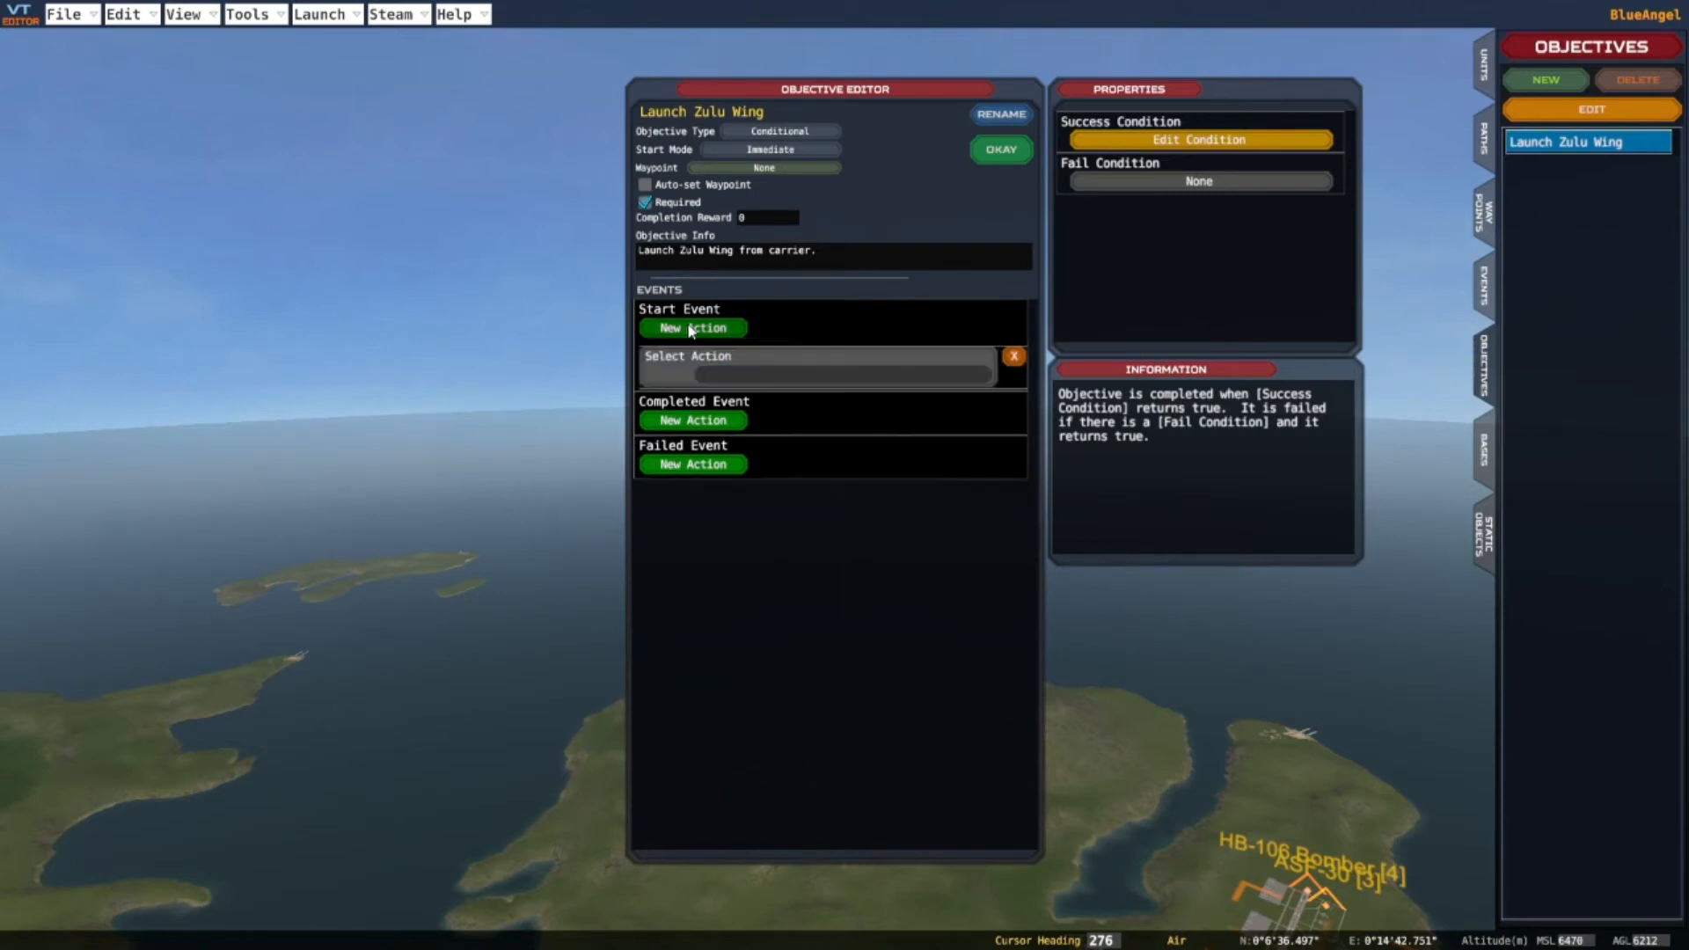
click(758, 378)
click(619, 157)
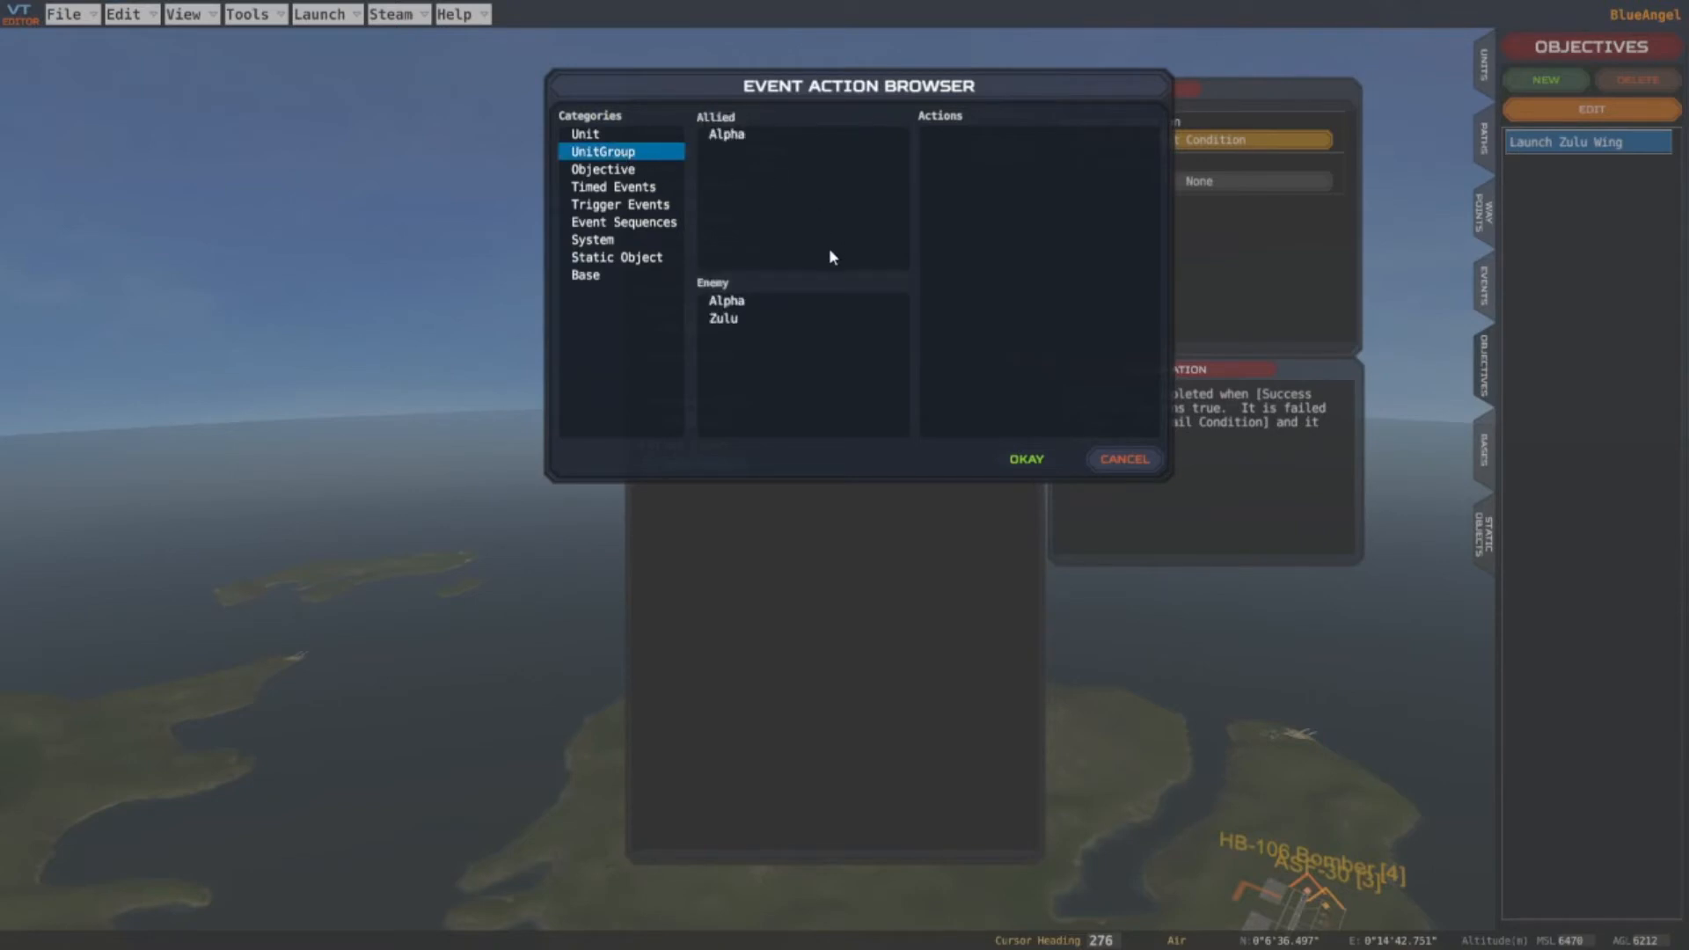
click(725, 322)
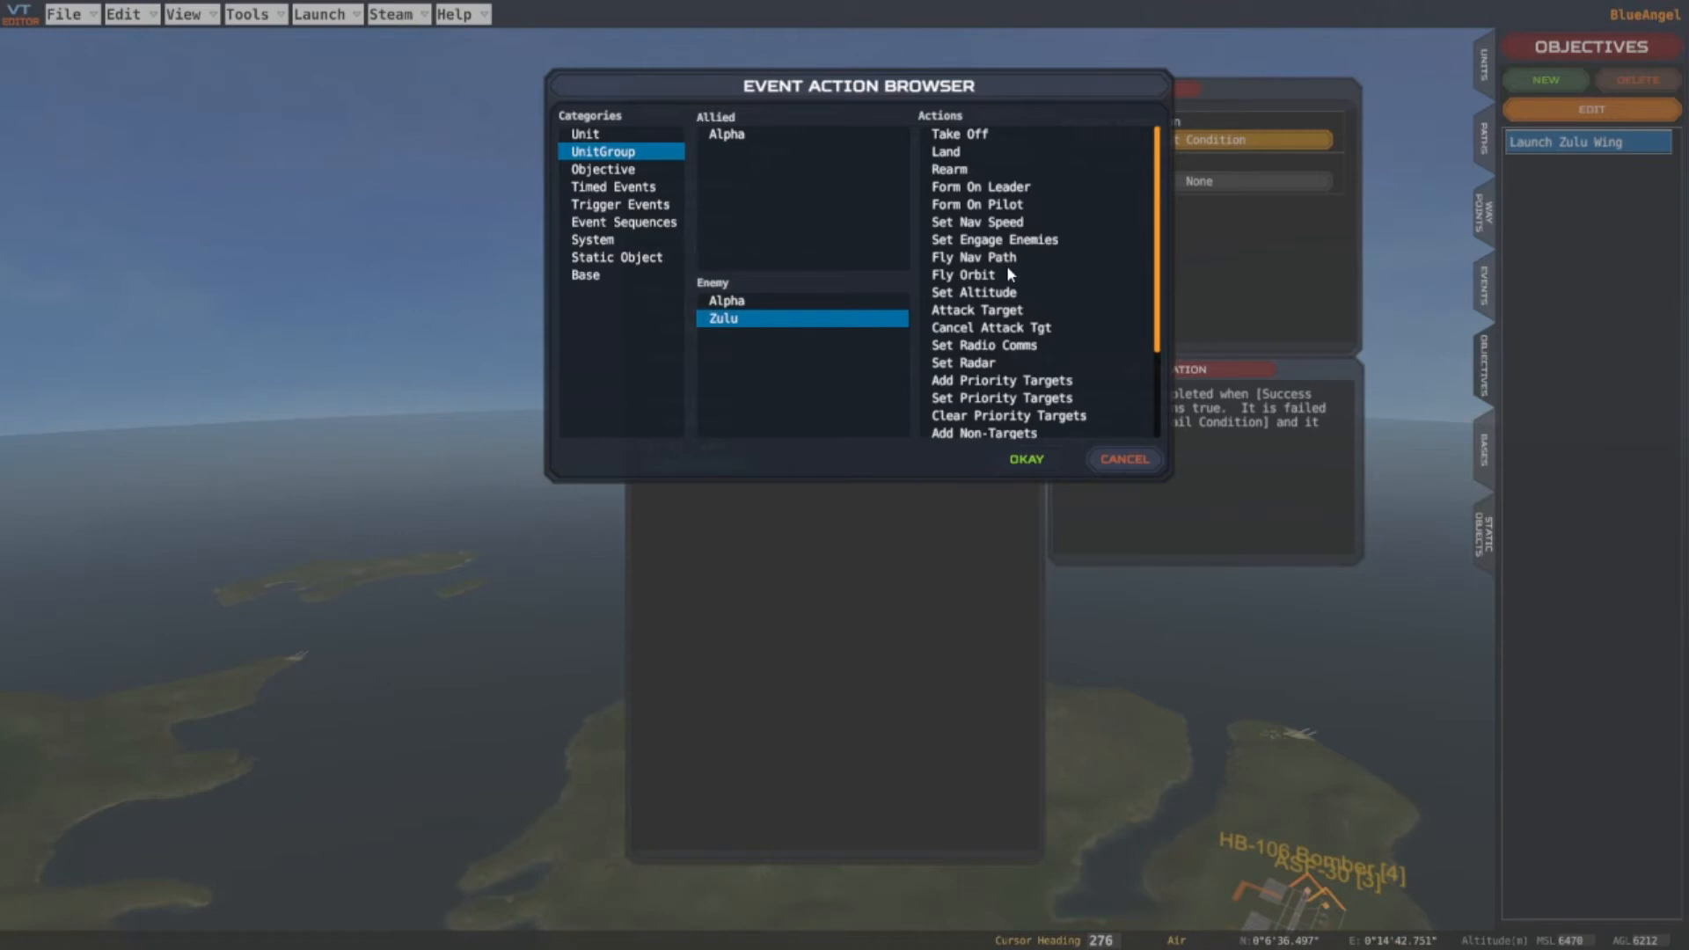
click(970, 138)
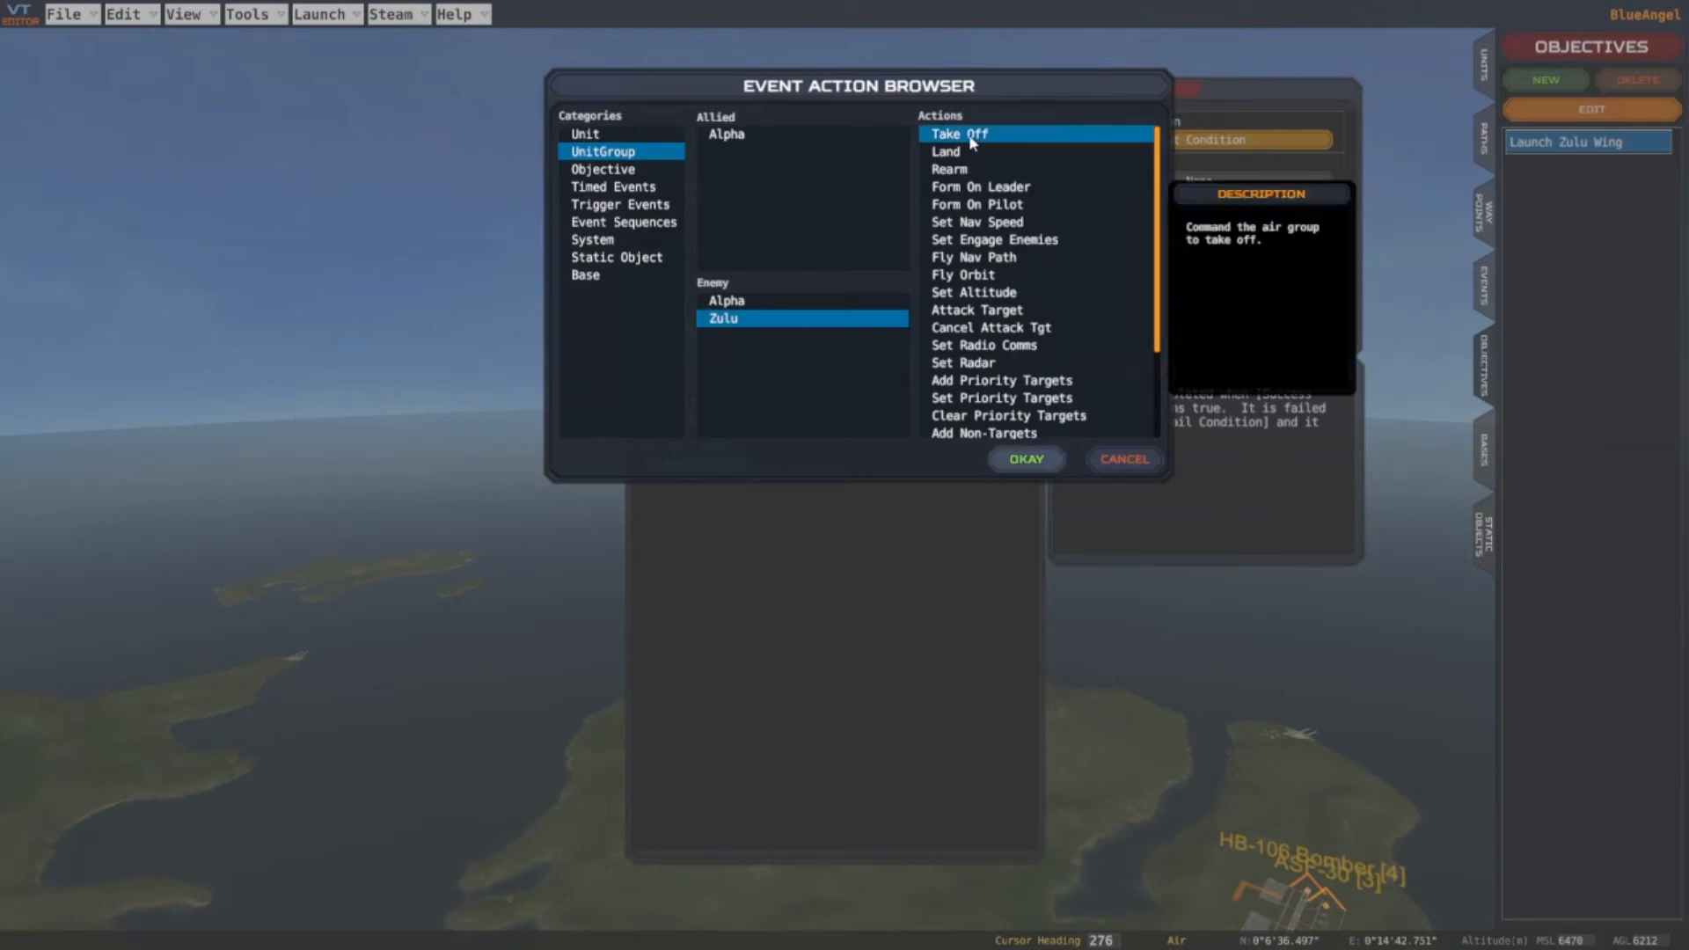
click(1026, 460)
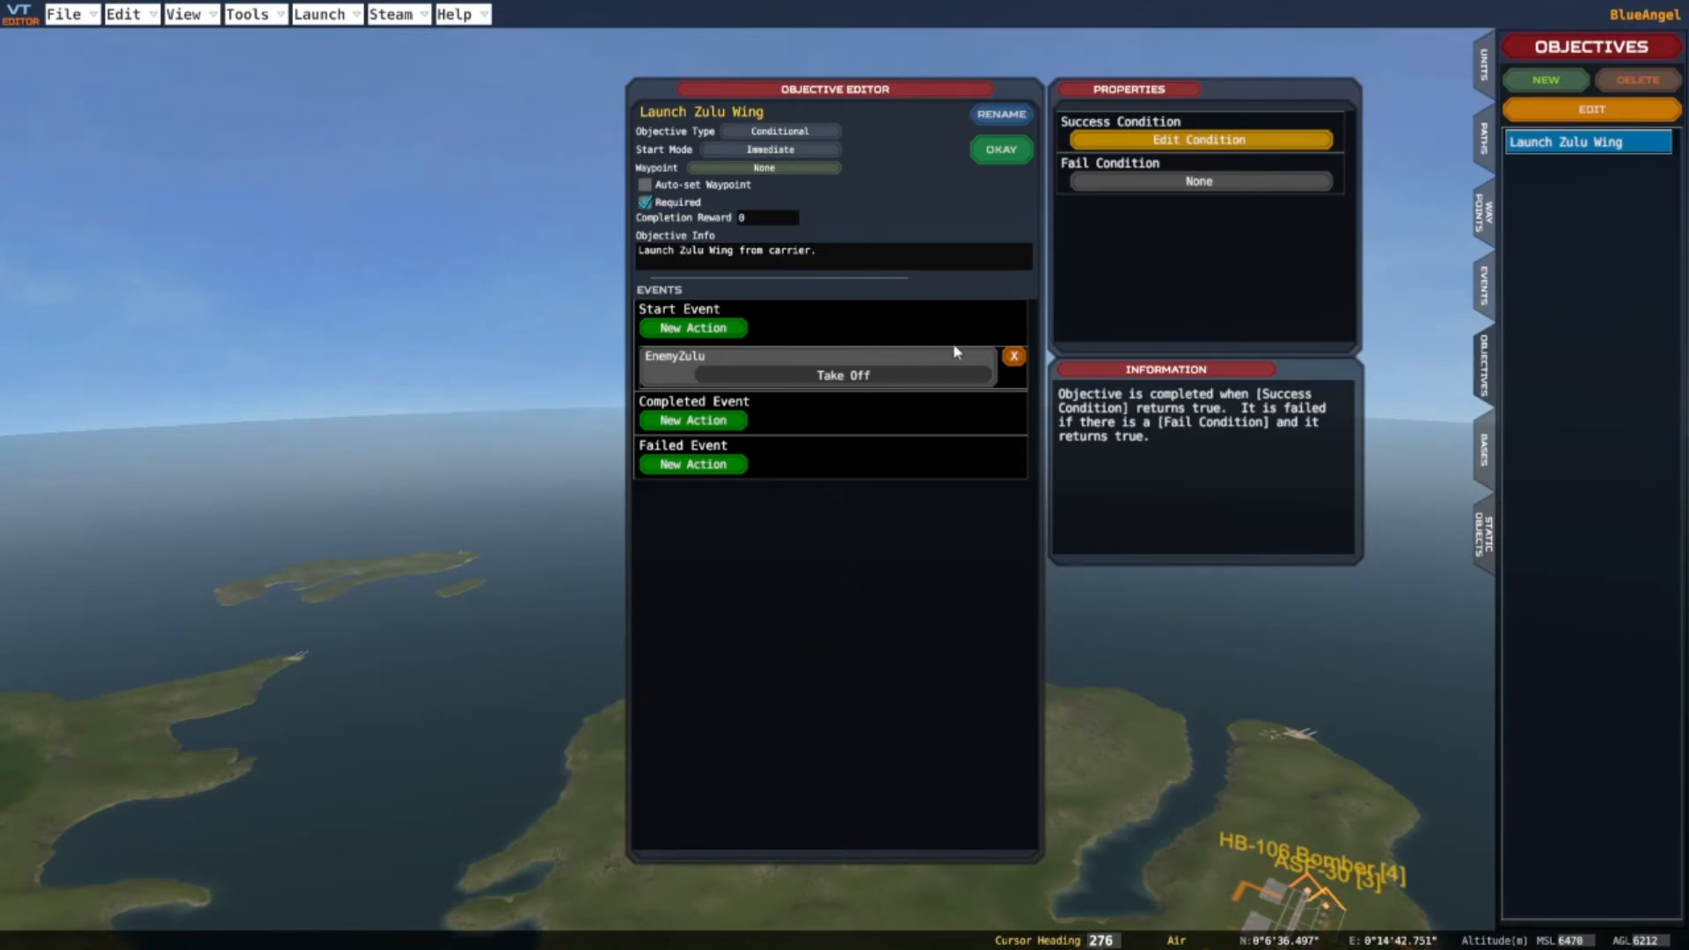
click(708, 328)
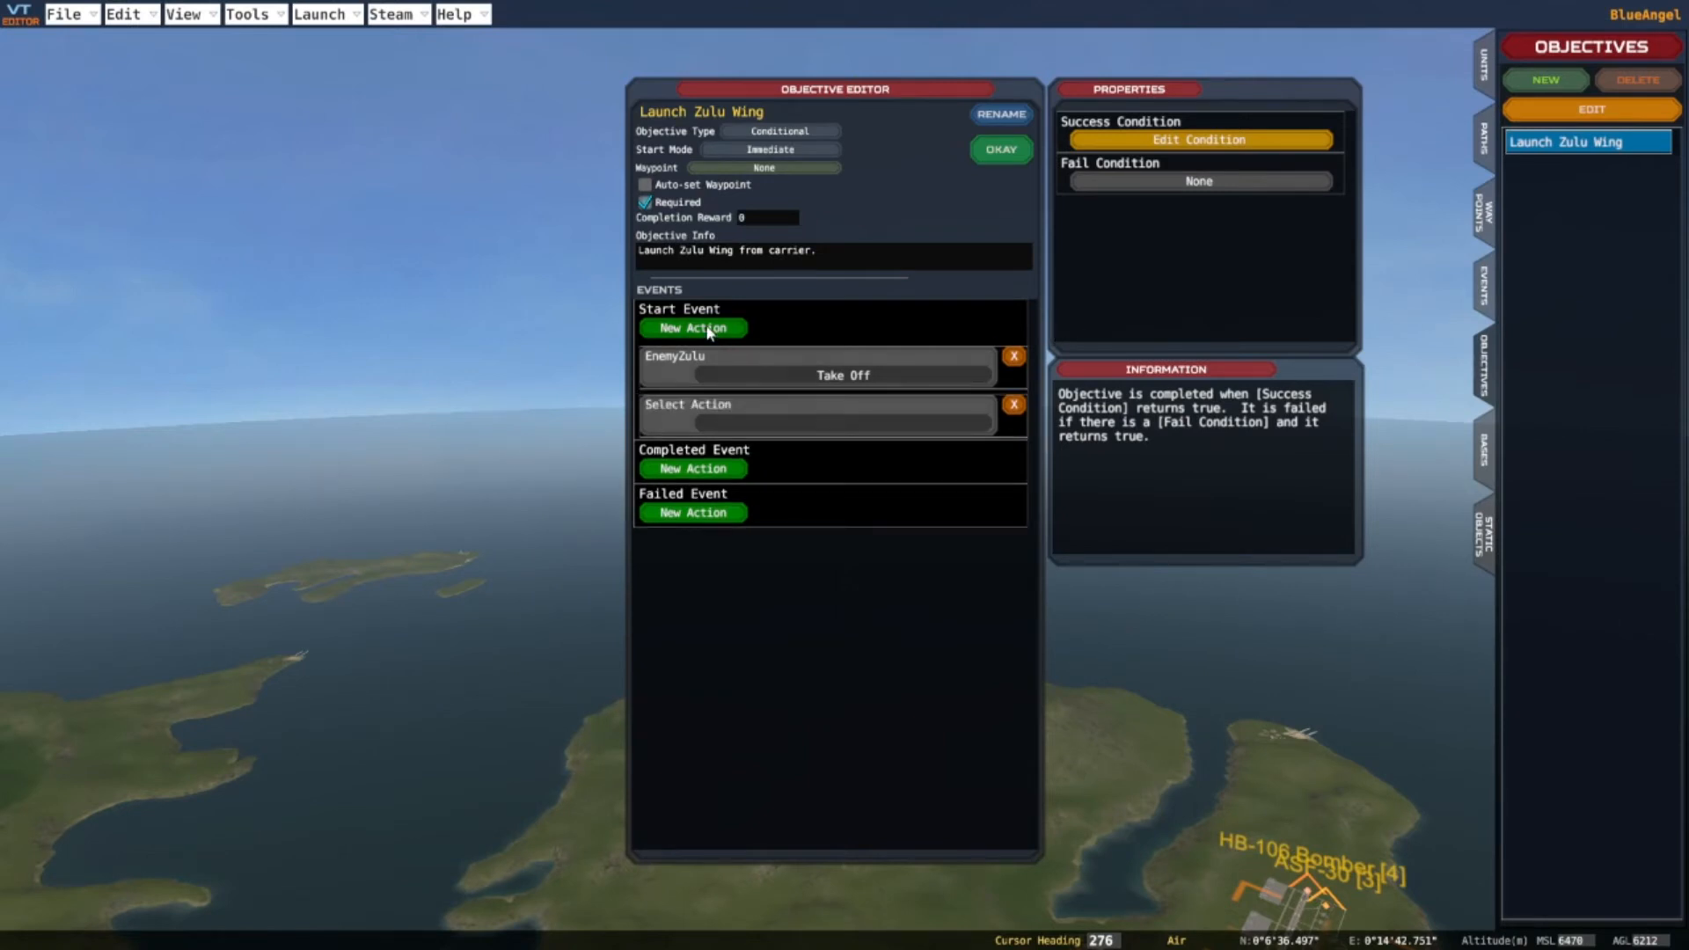
click(702, 406)
click(627, 155)
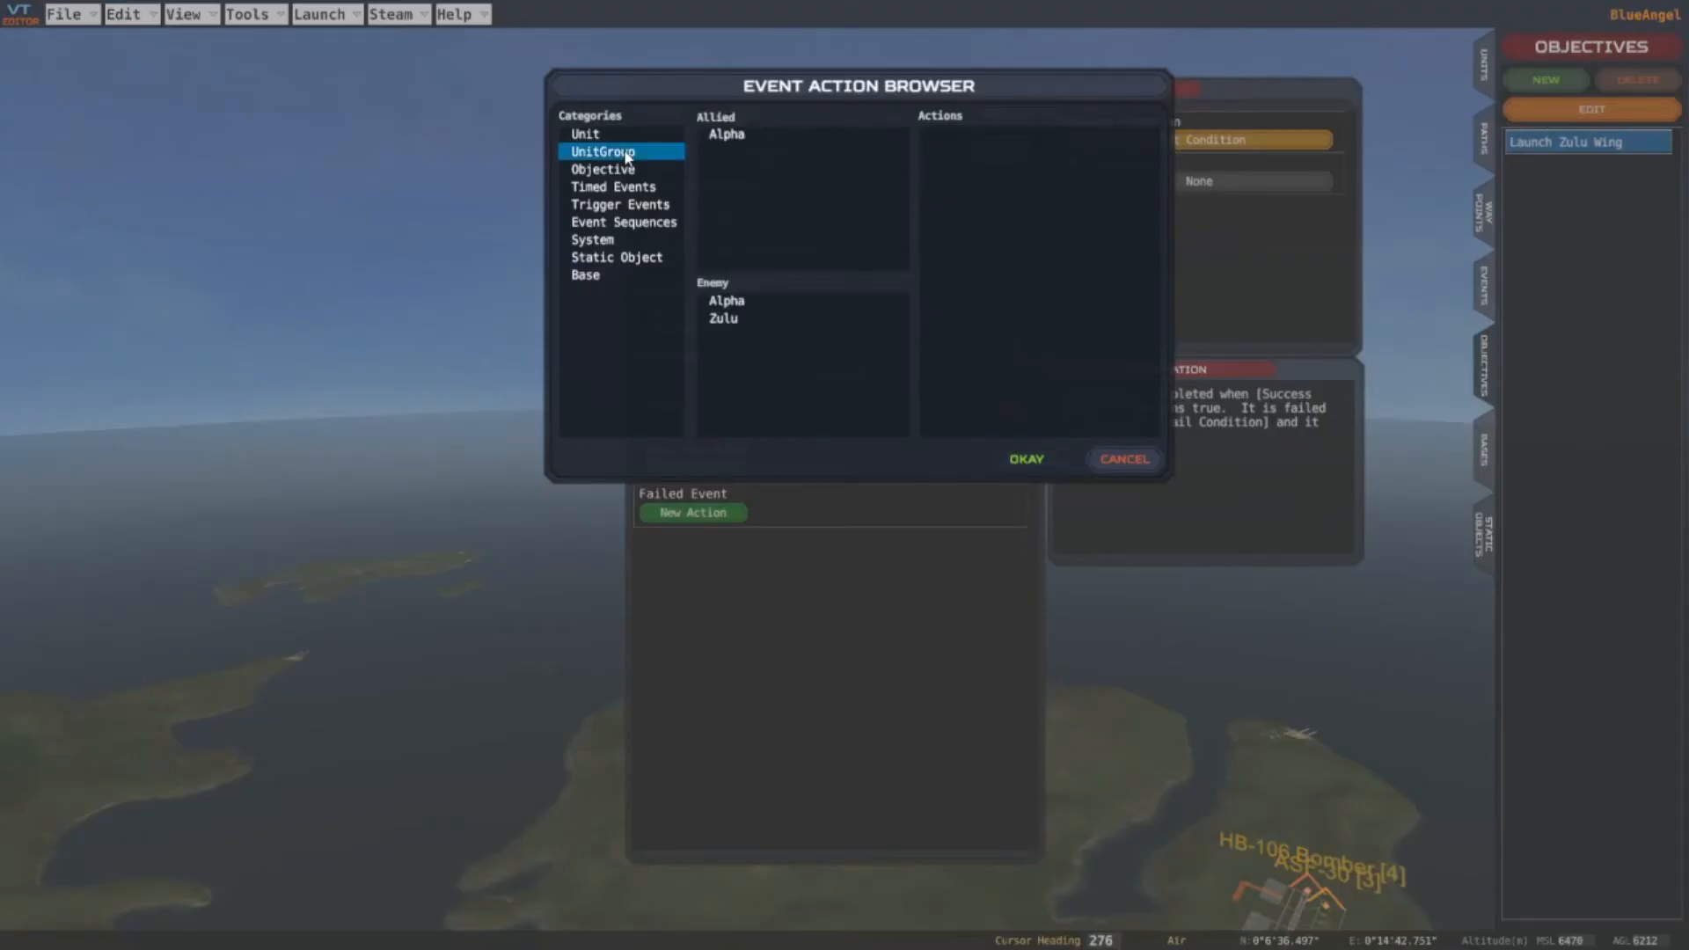
click(728, 320)
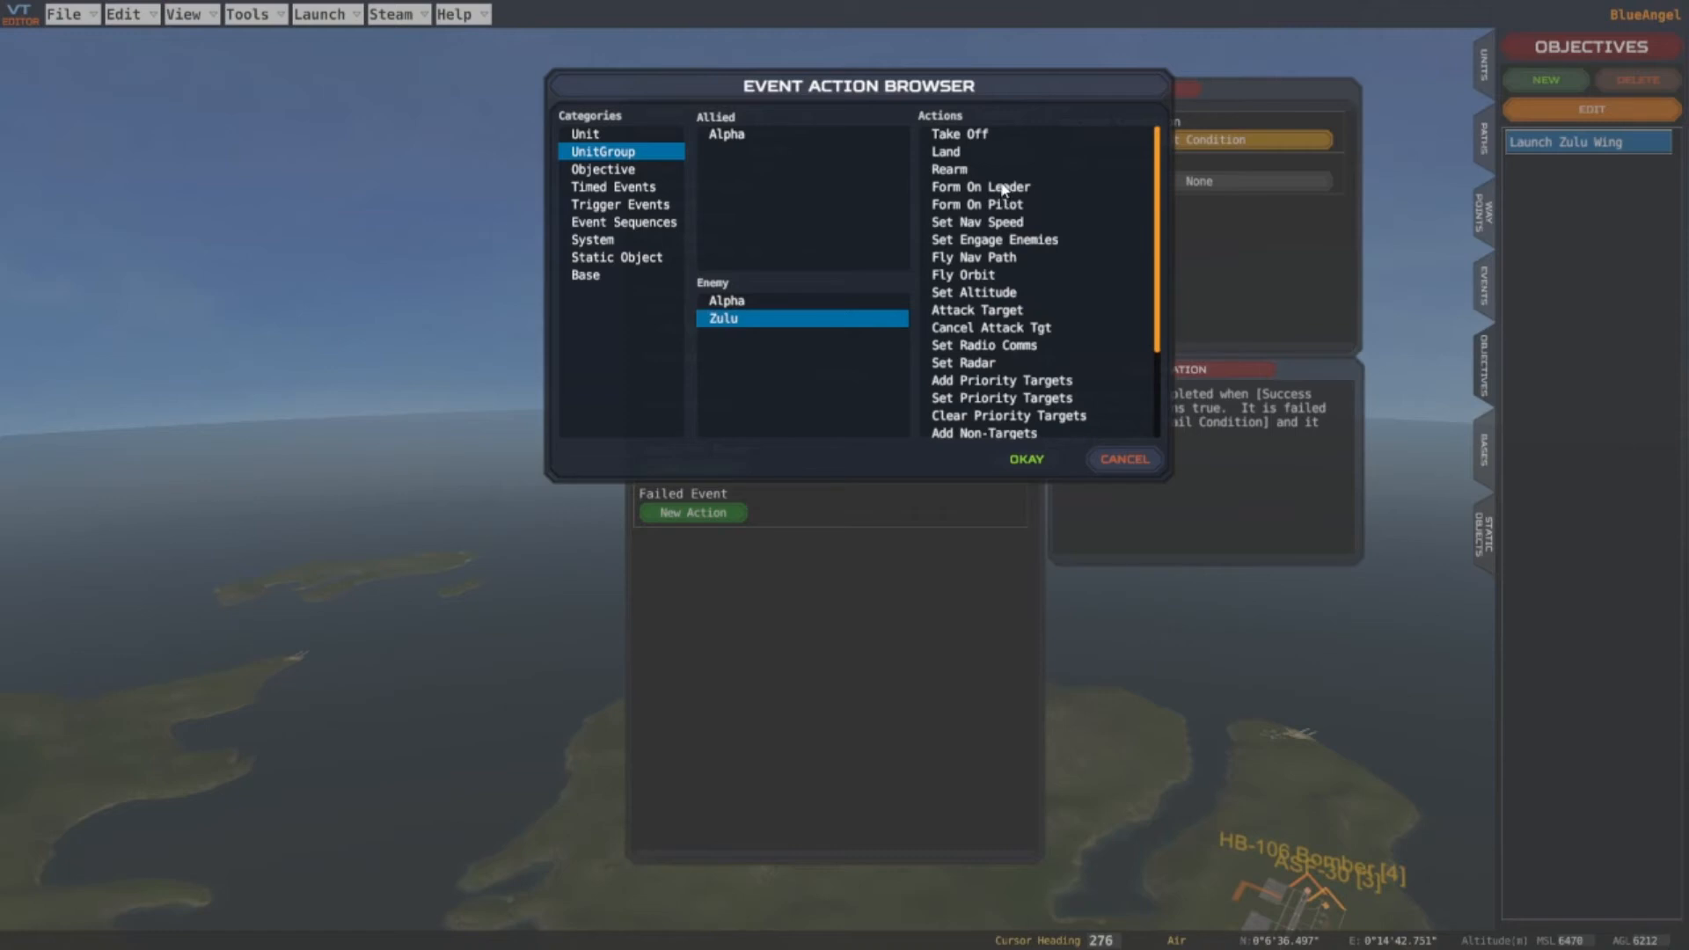
scroll(1005, 189, down, 3)
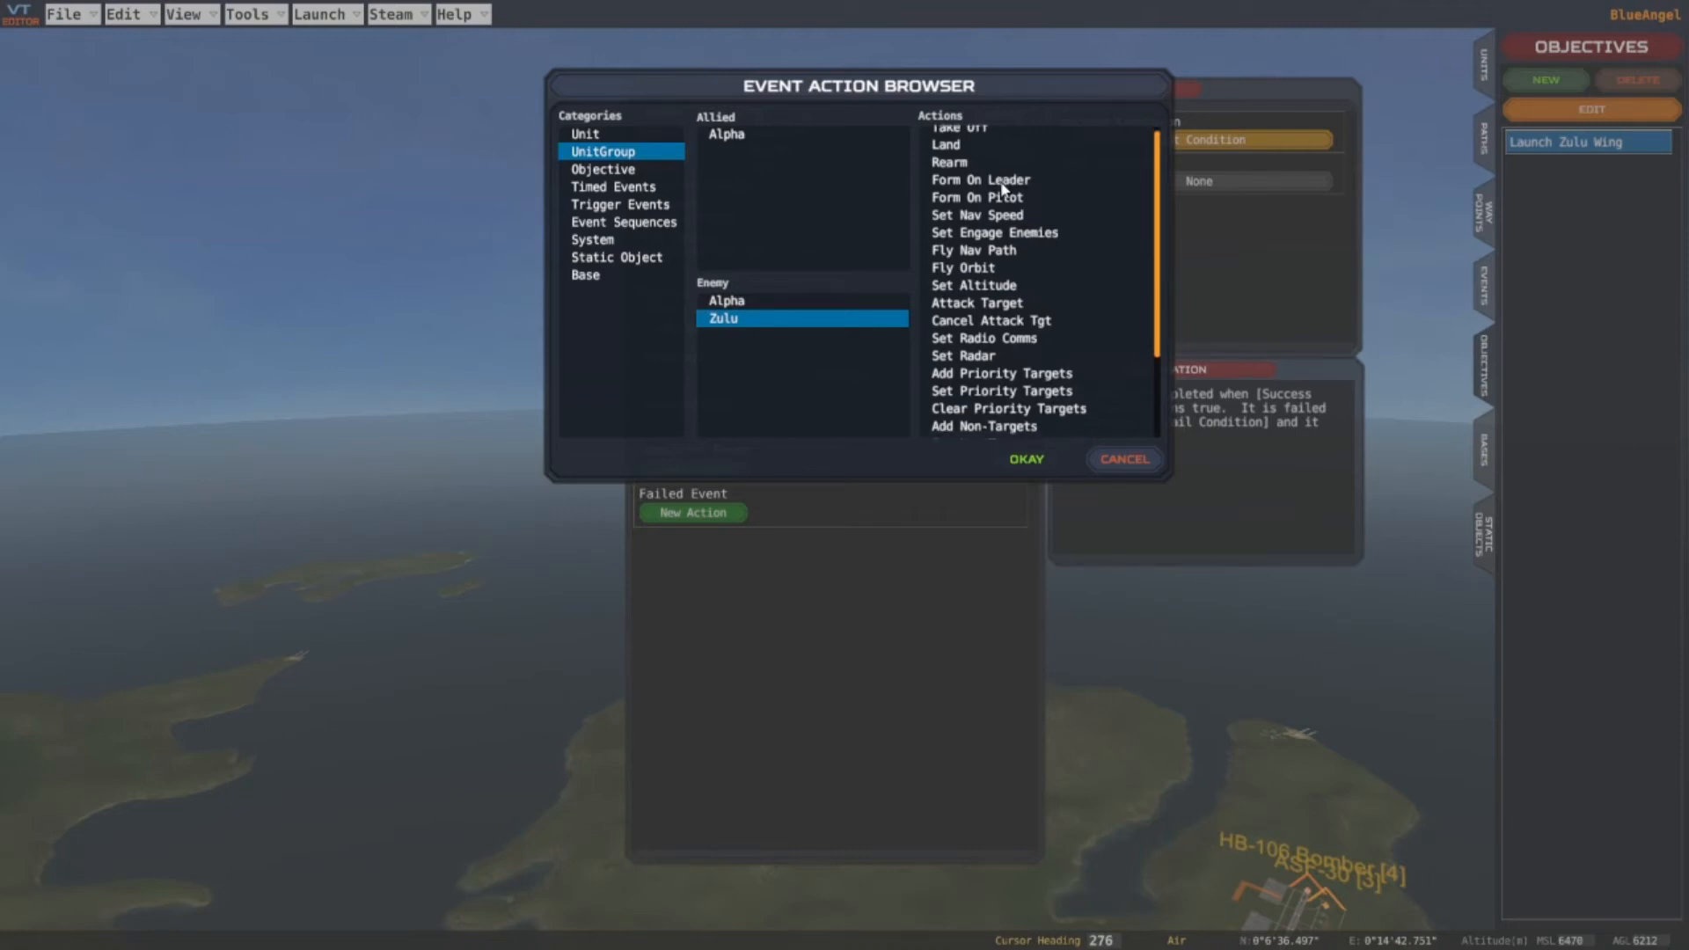
scroll(1004, 188, down, 5)
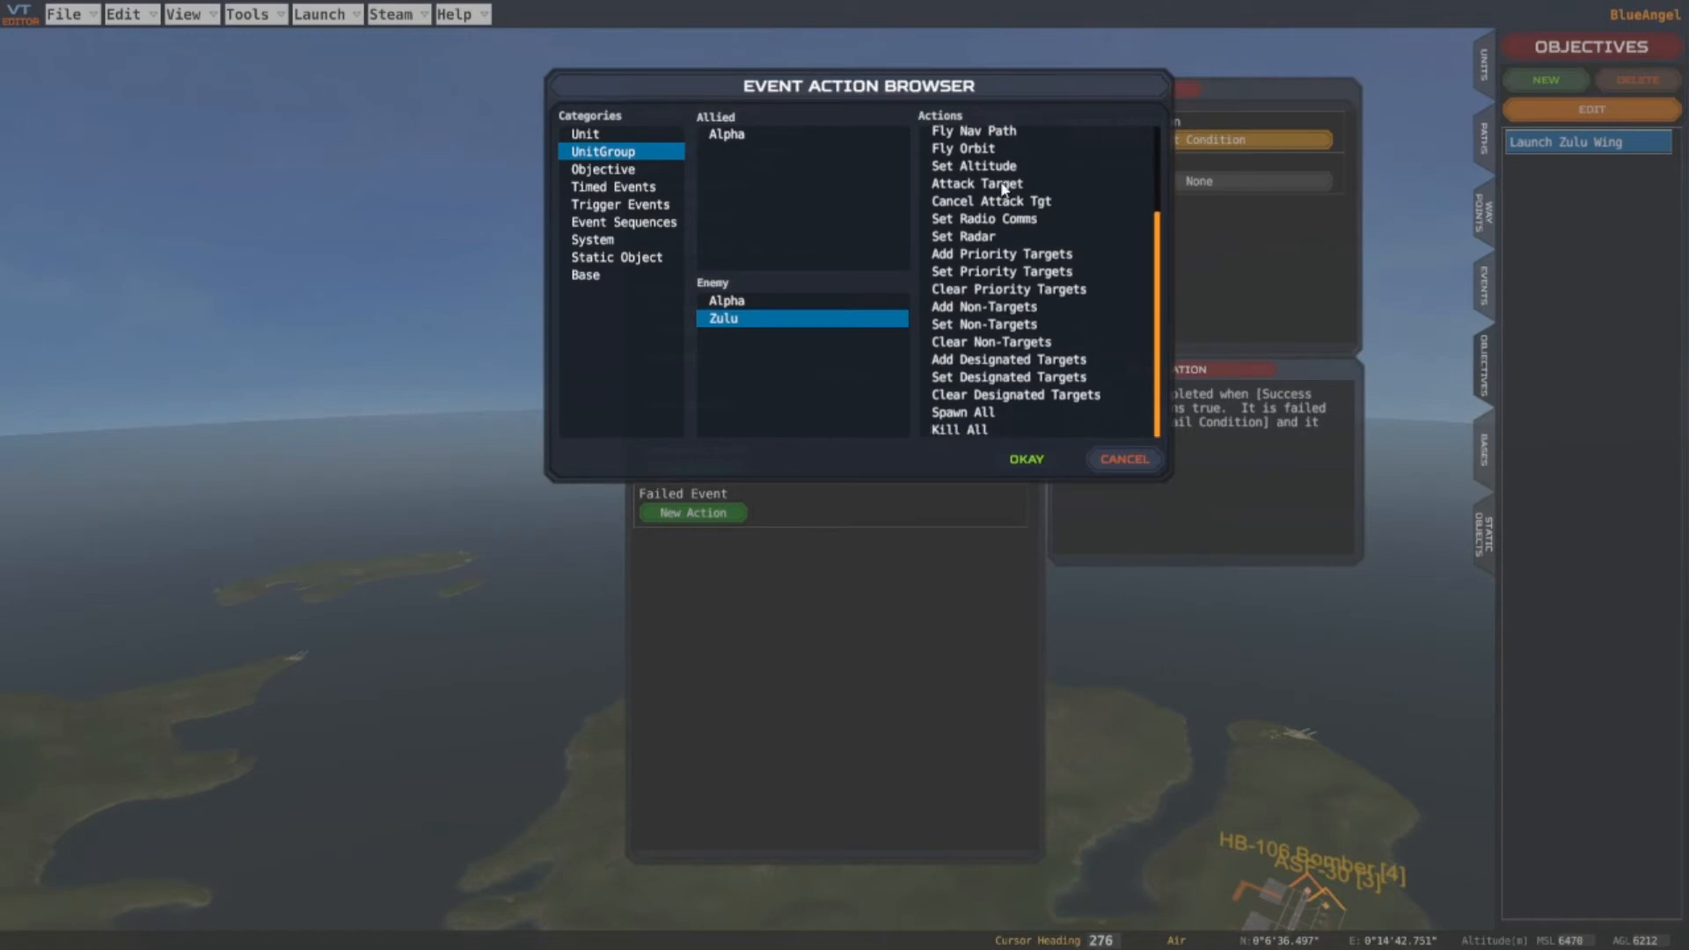
scroll(1005, 189, up, 6)
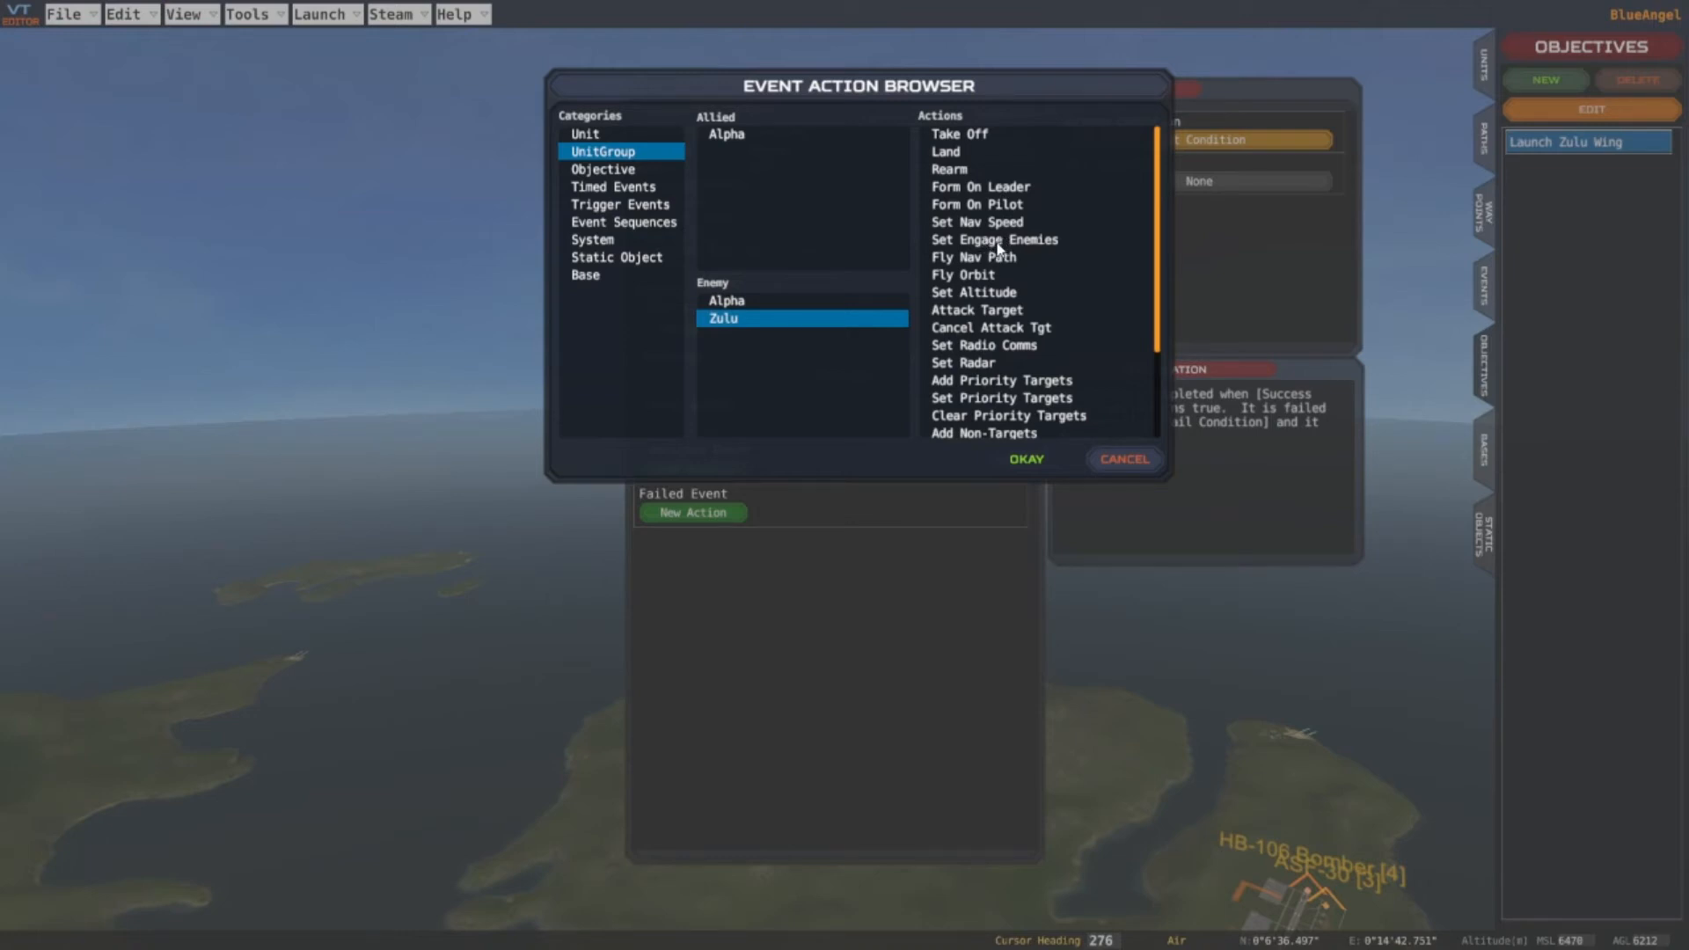
click(1127, 459)
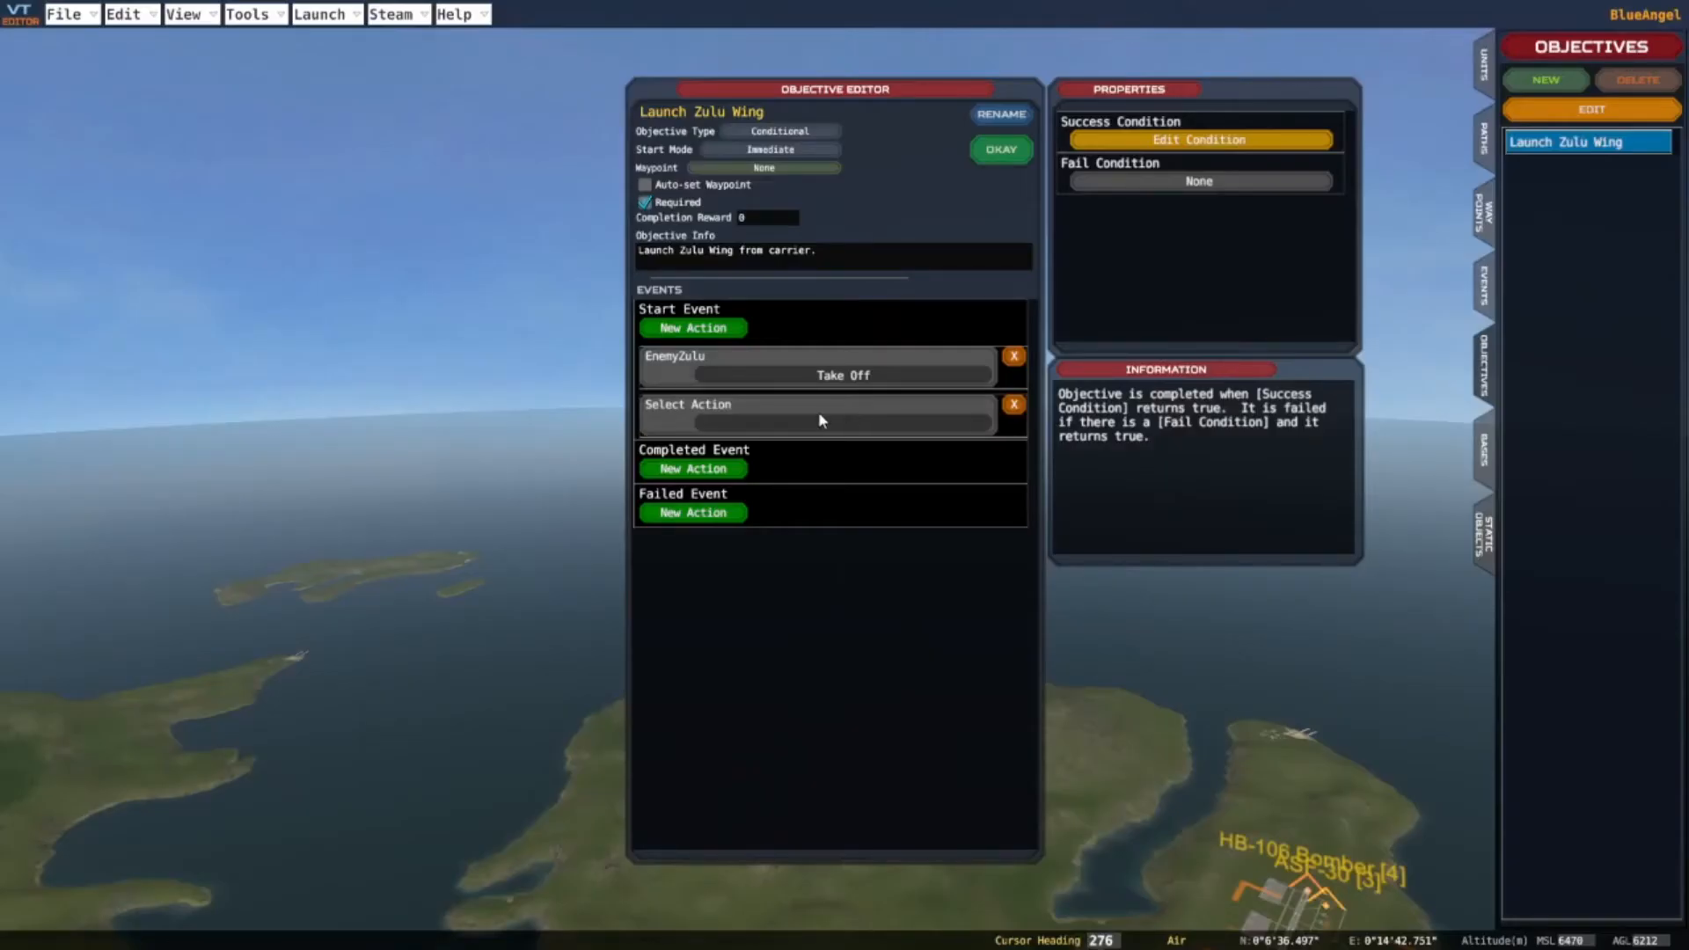
click(1014, 406)
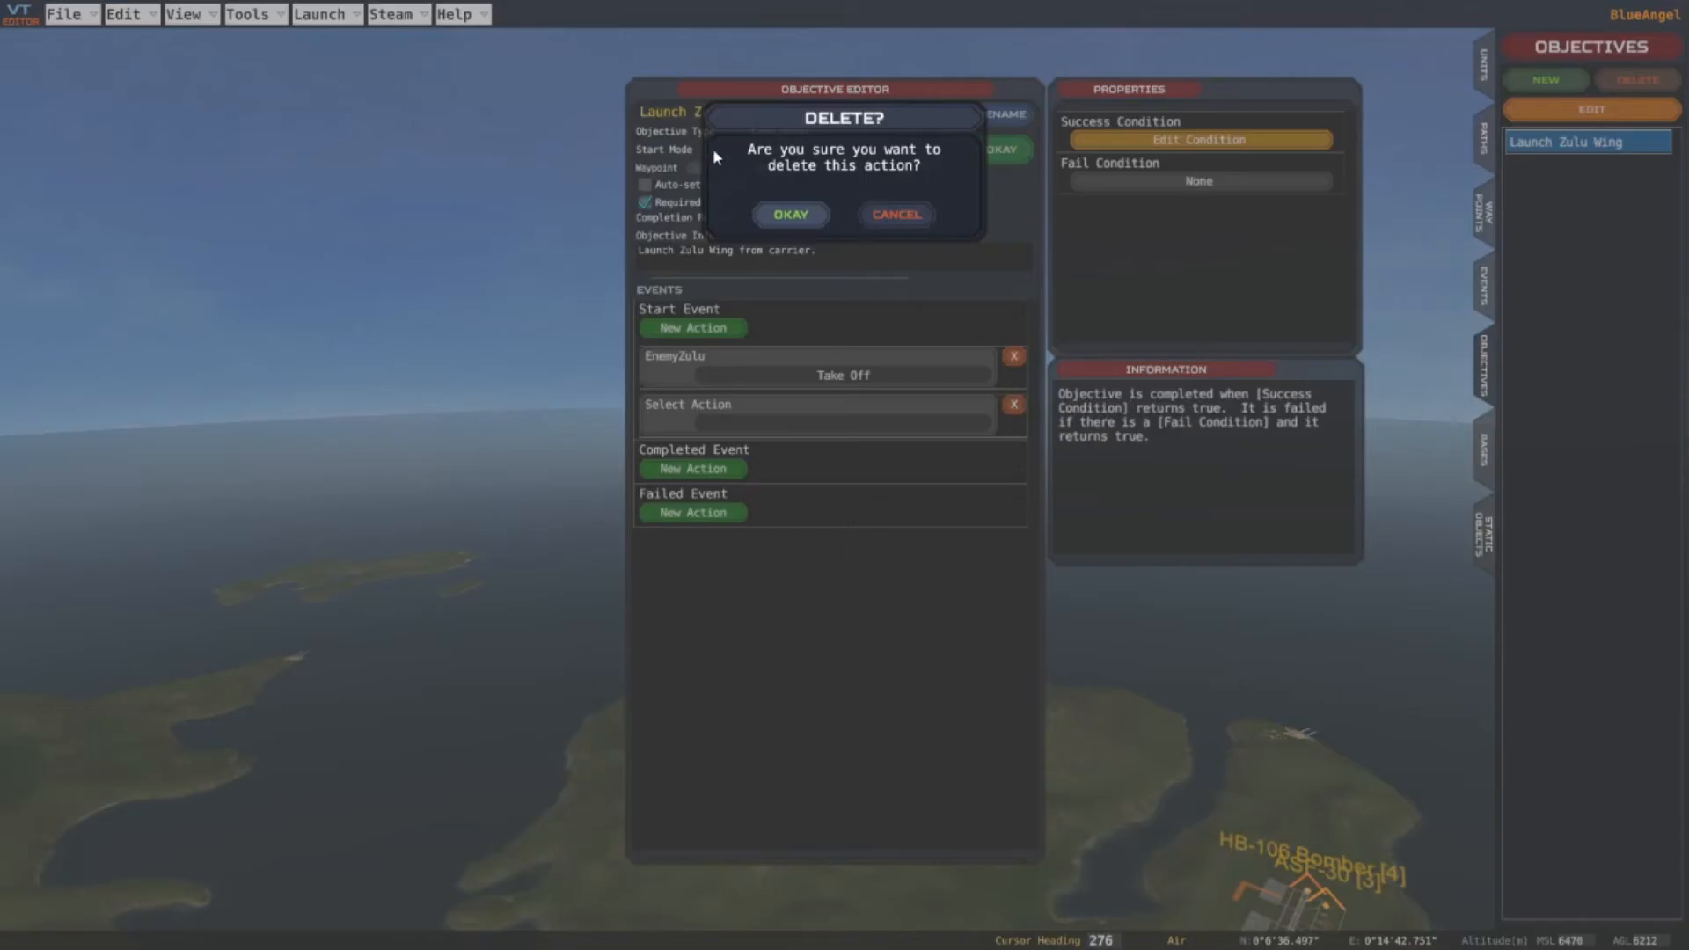
click(792, 214)
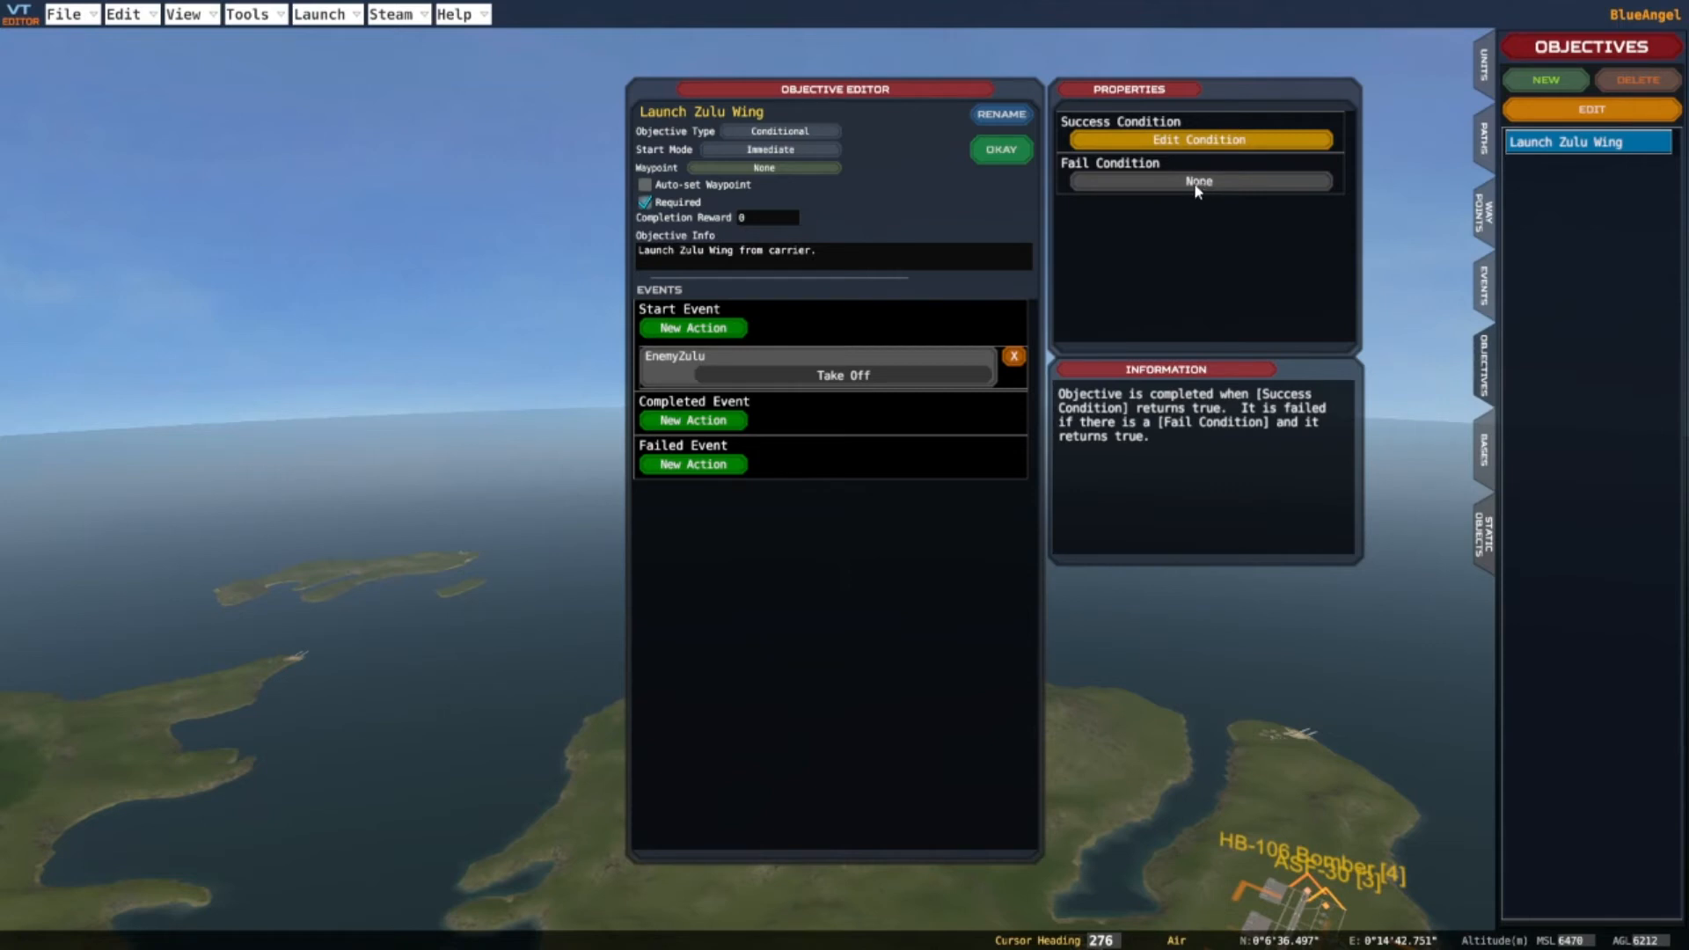
Accept the objective's settings and assign the enemy HB-106 Bomber to a new aircraft group, Yankee
click(1002, 151)
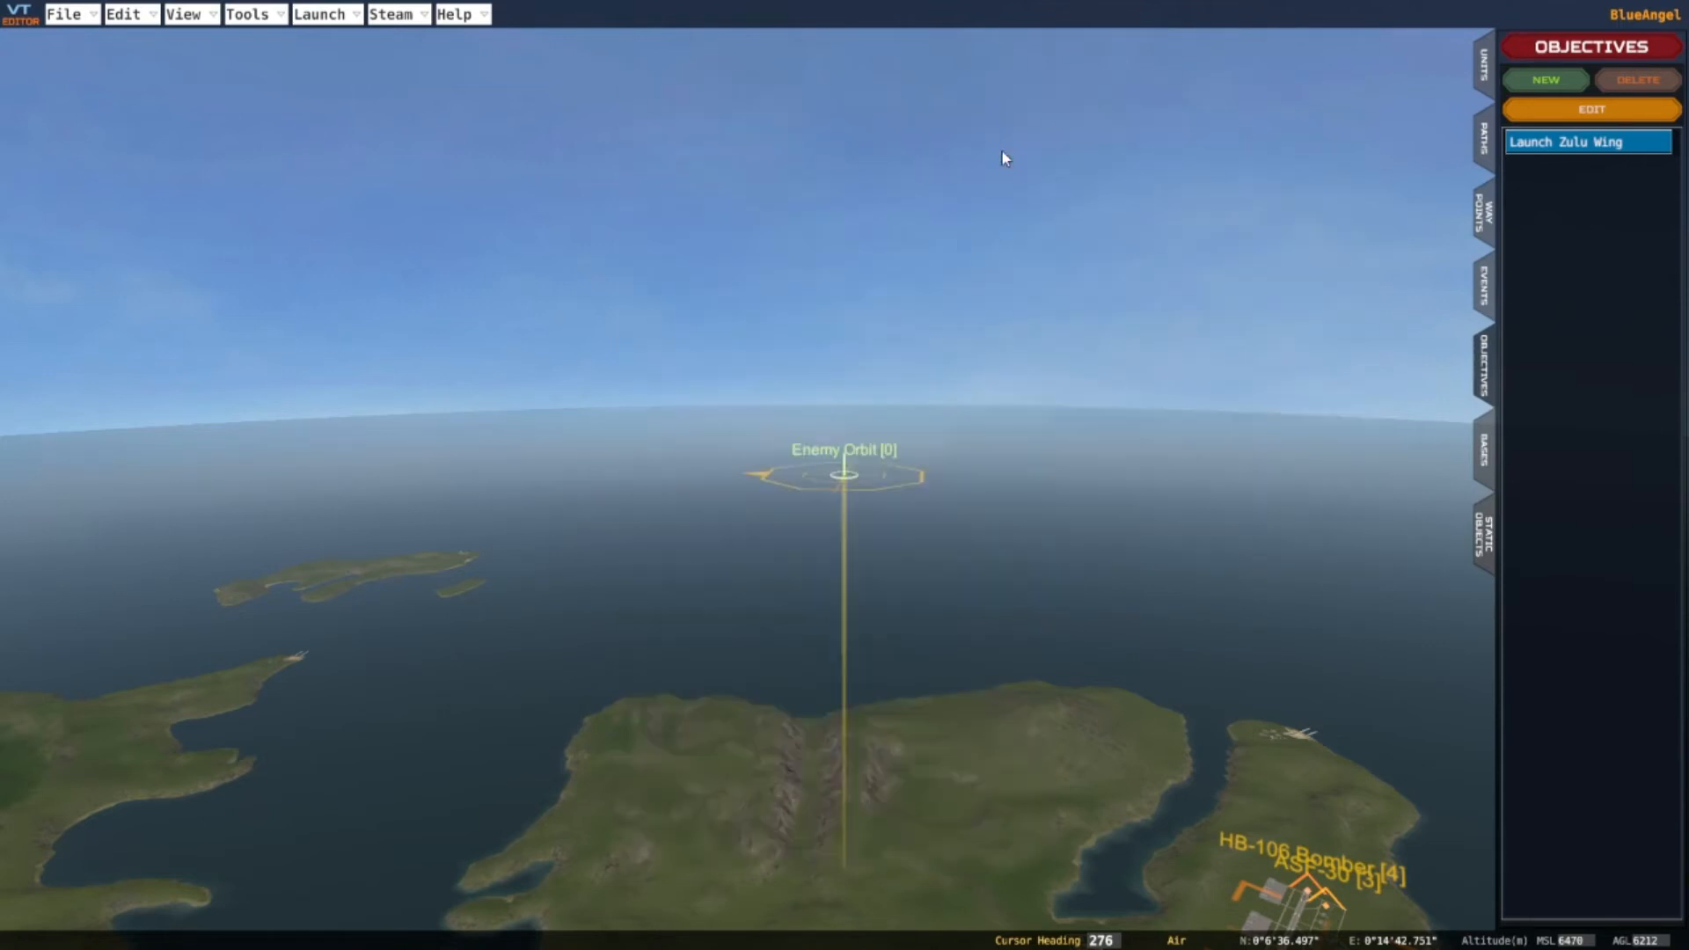
click(1484, 63)
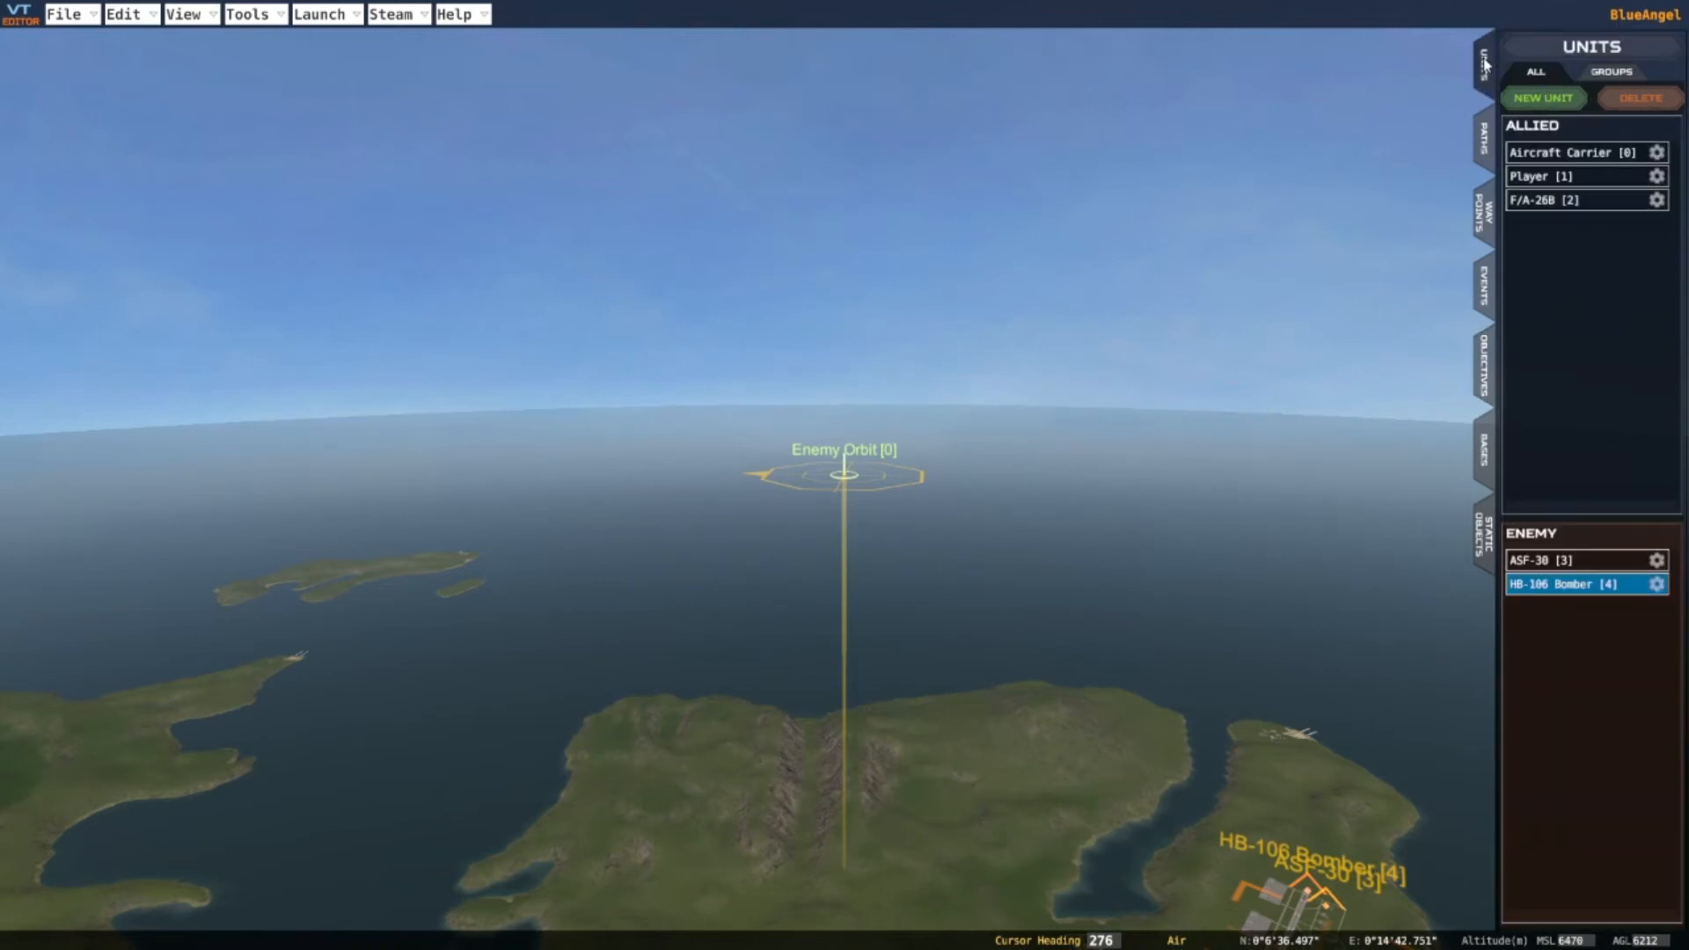
click(1656, 561)
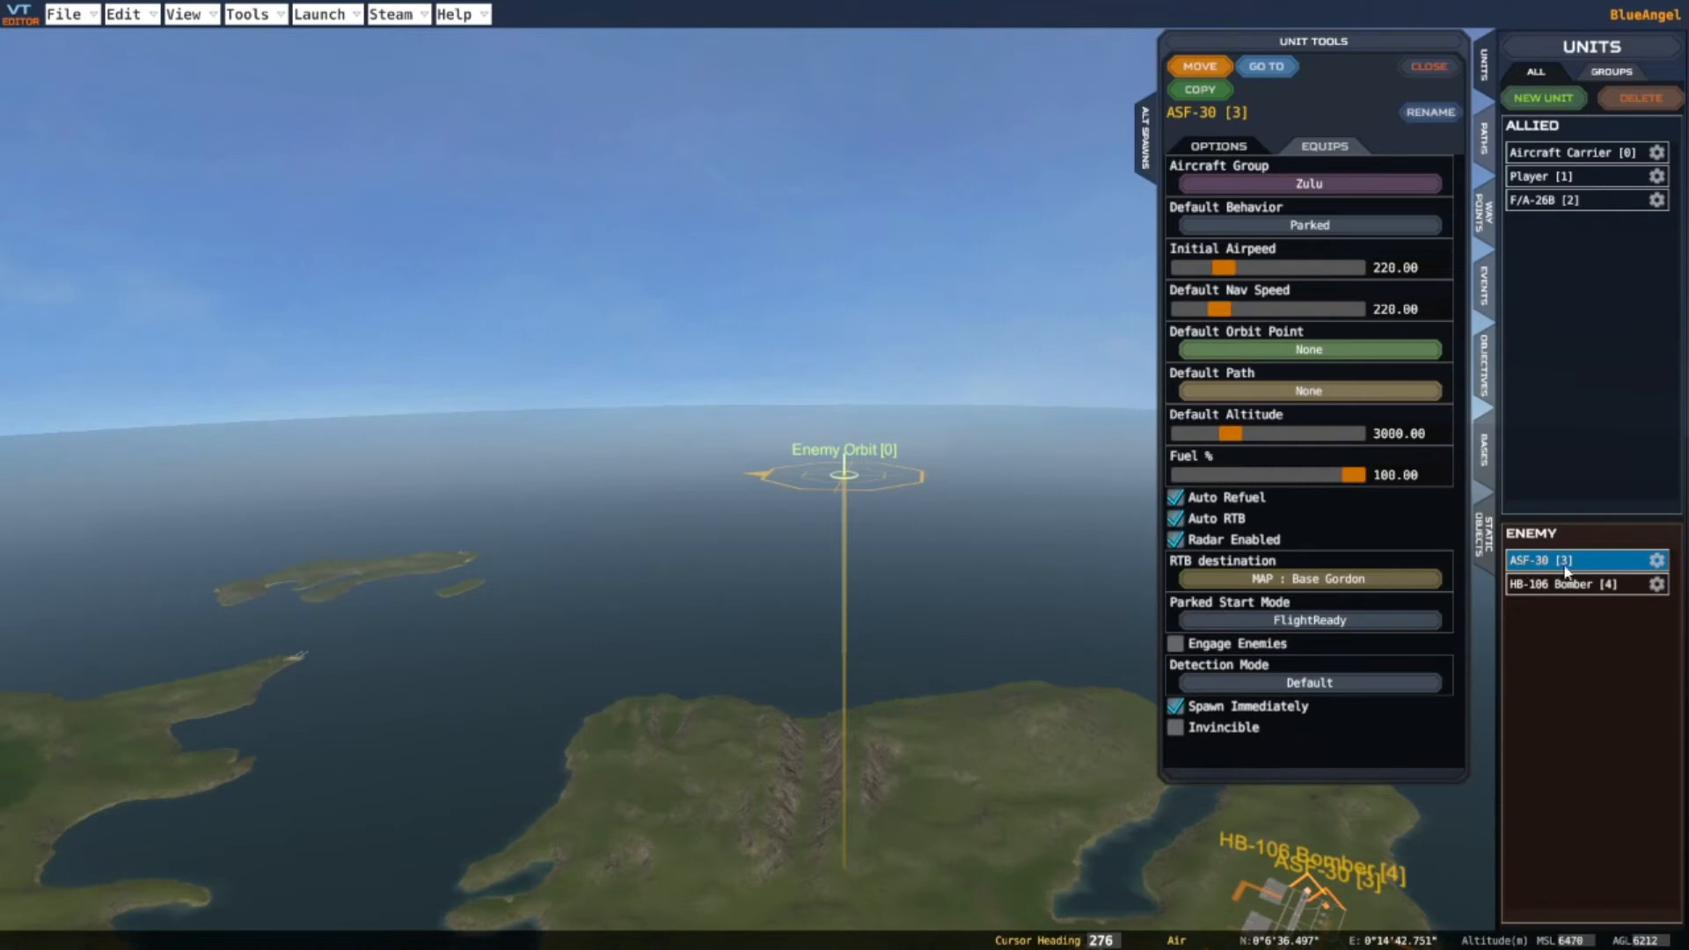
click(1657, 585)
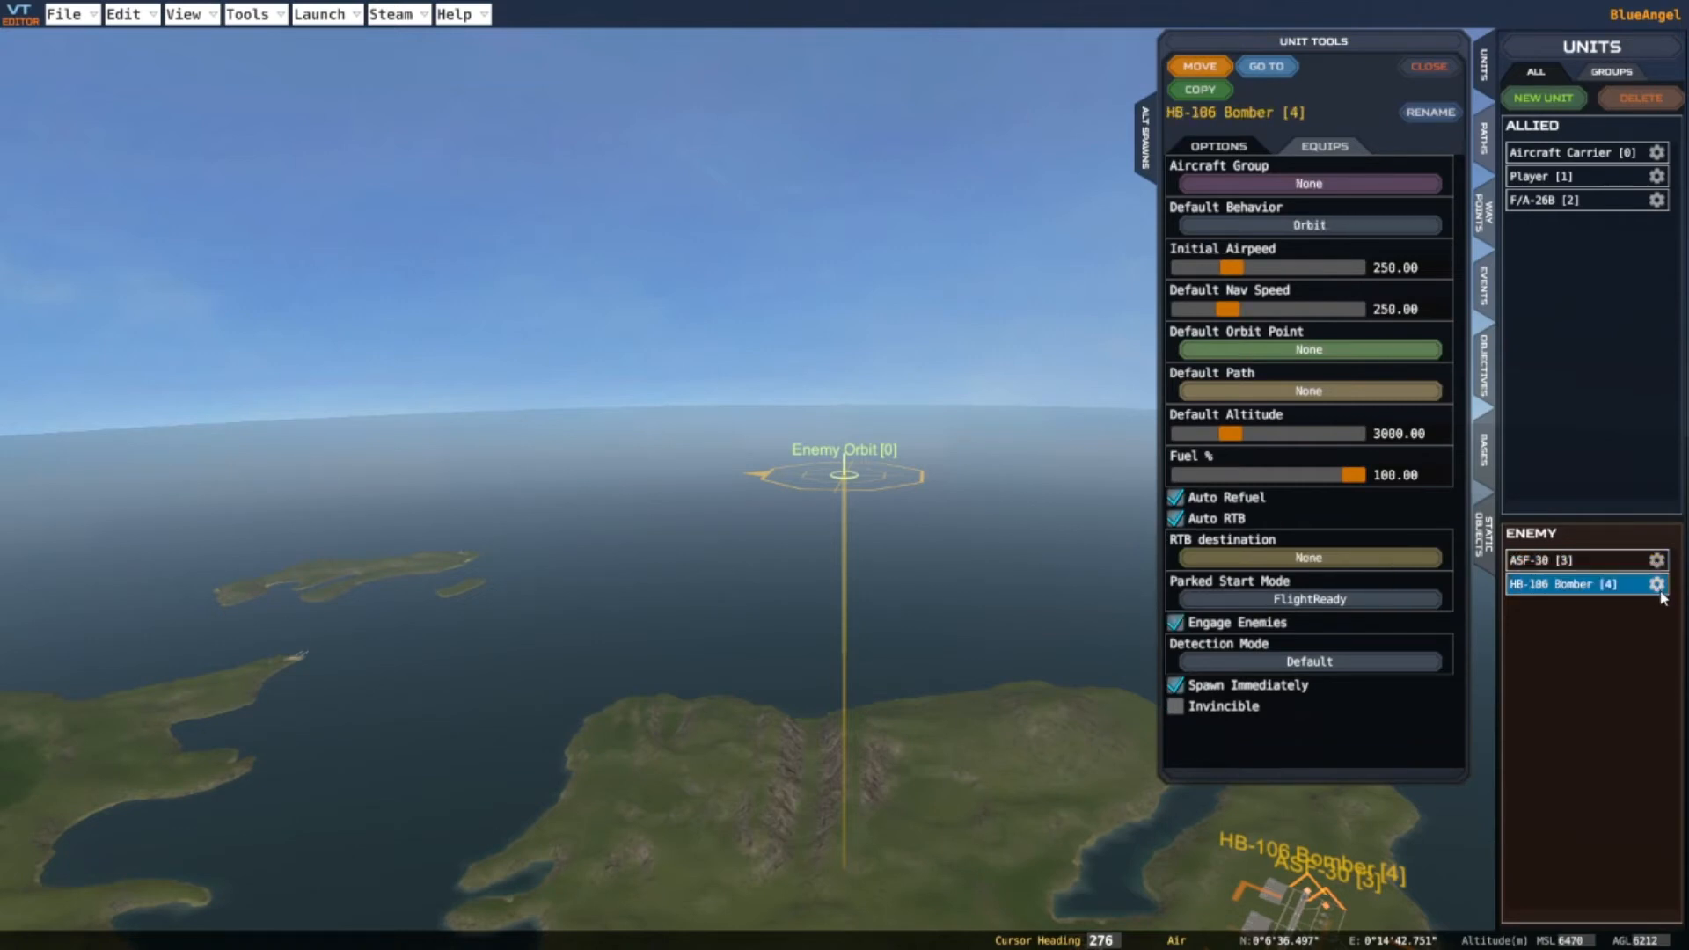
click(1320, 184)
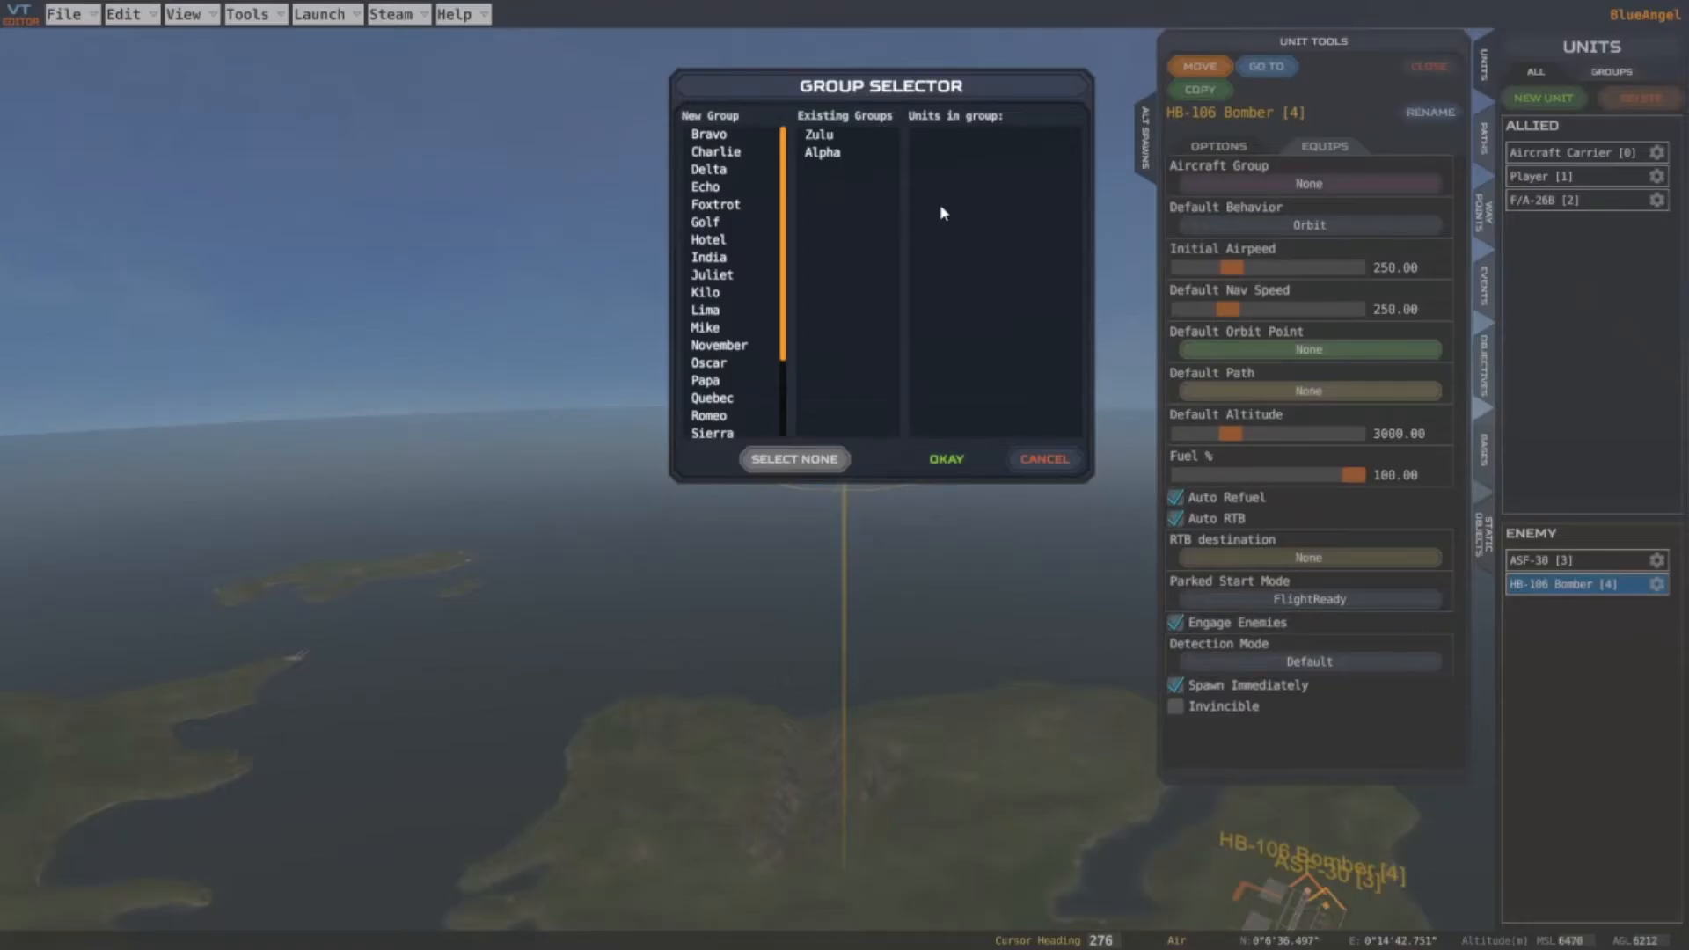
scroll(748, 378, down, 3)
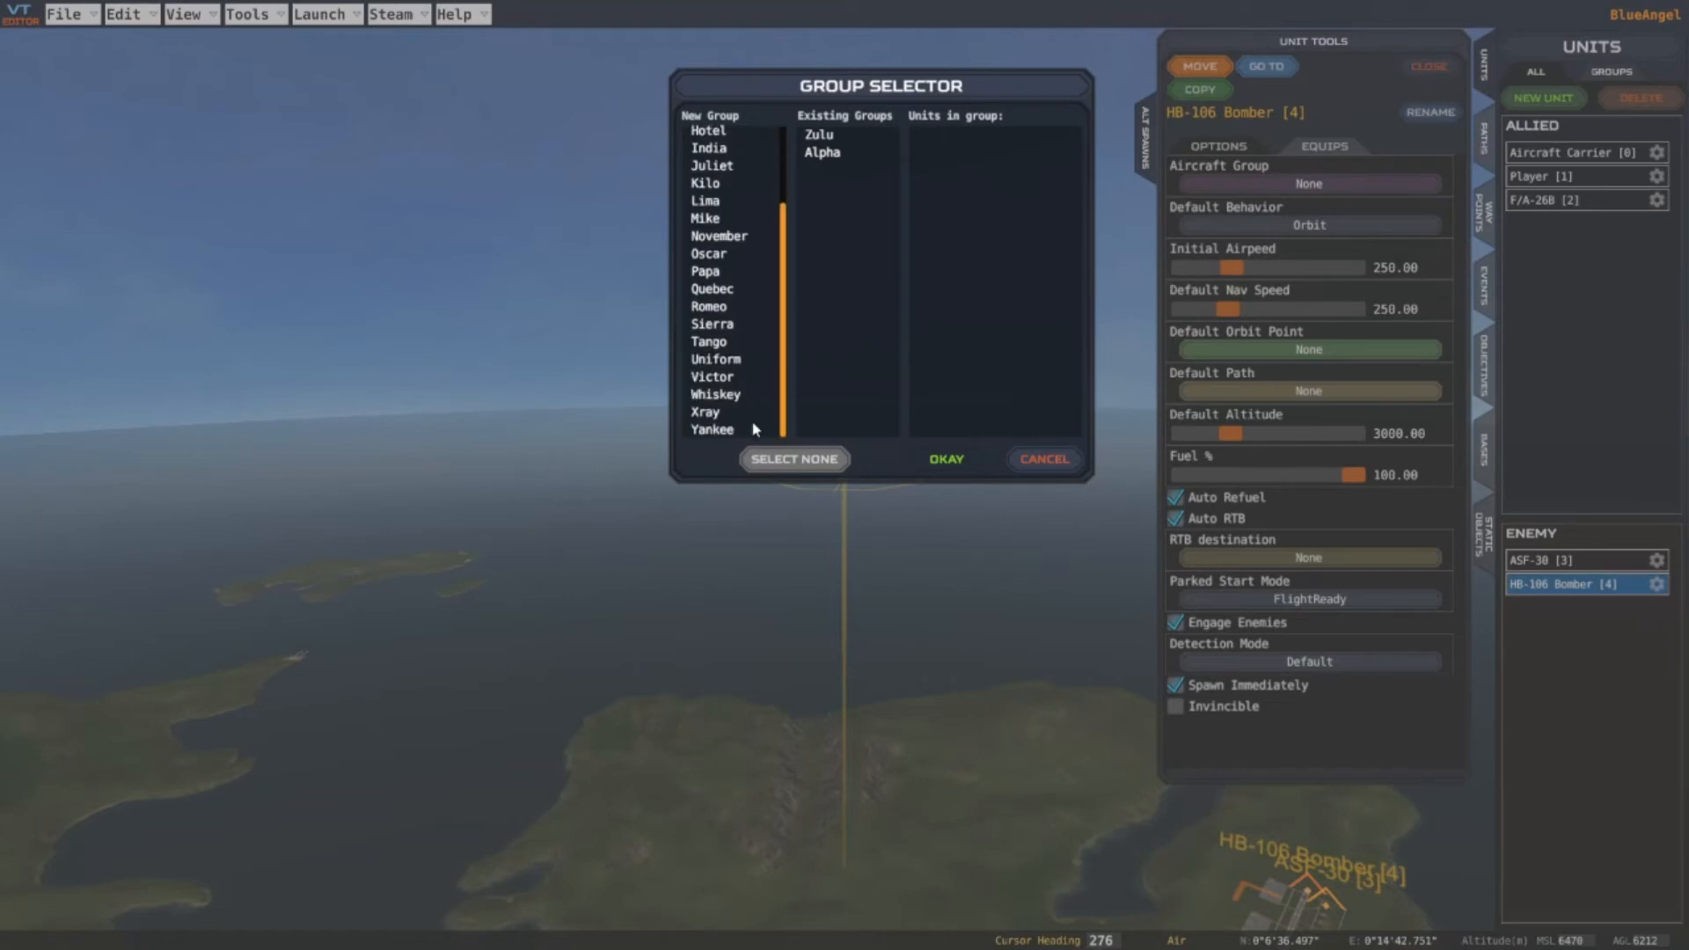
click(713, 430)
click(953, 462)
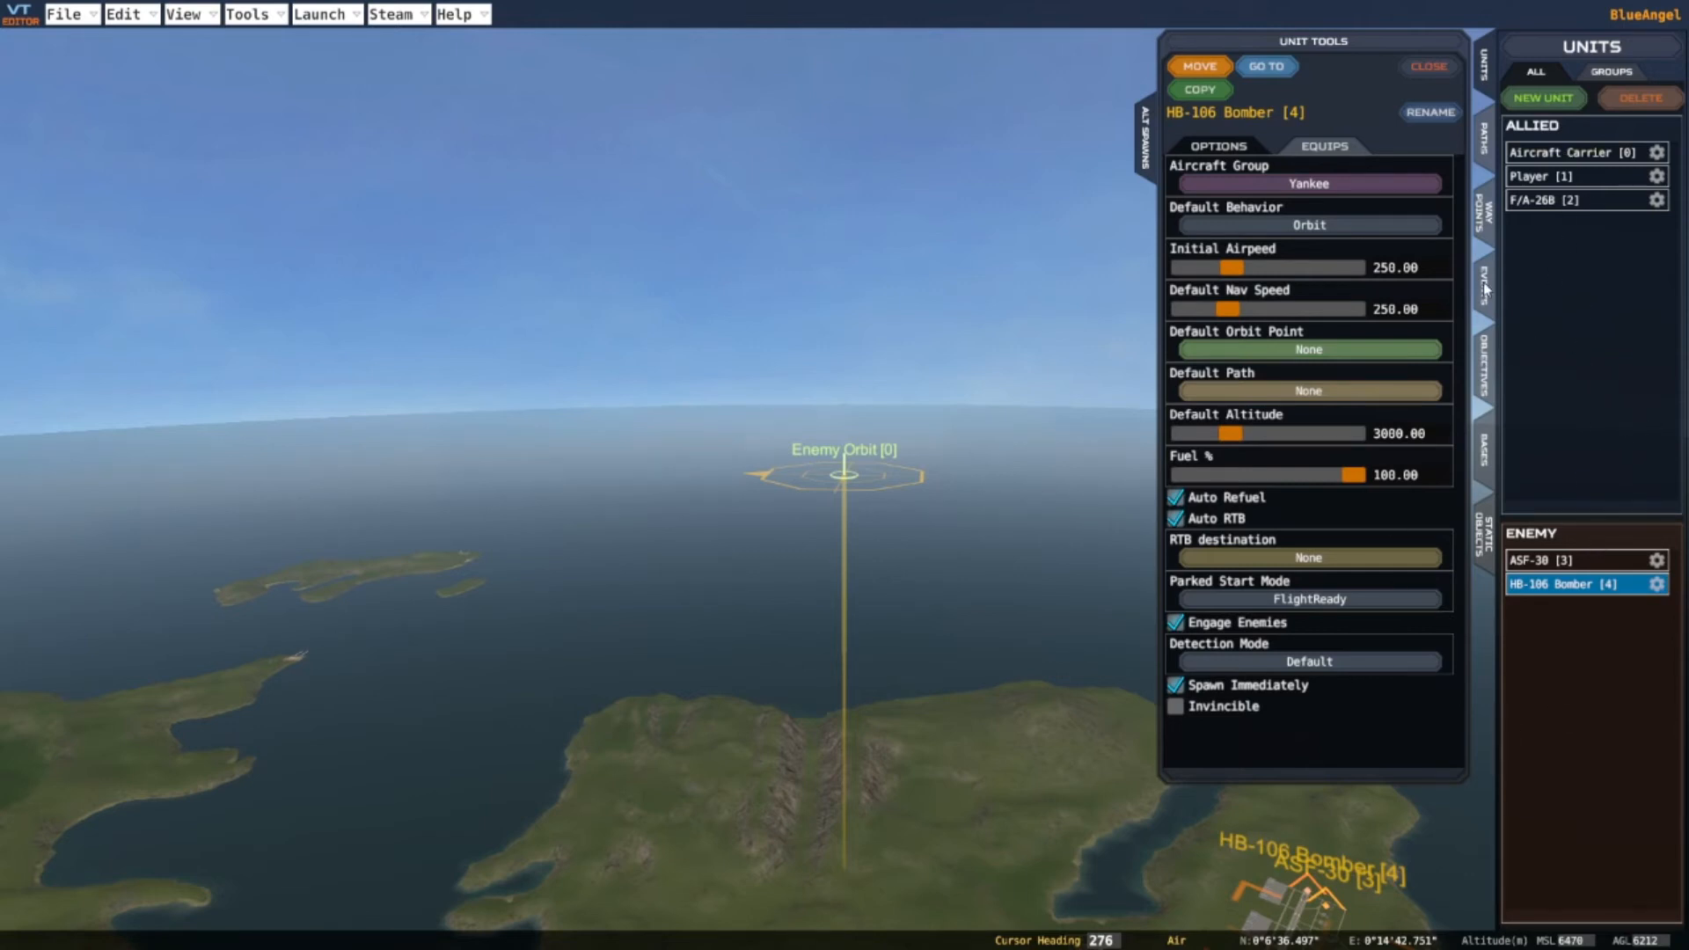
Create a new objective and name it "Destroy Yankee Group"
click(1492, 362)
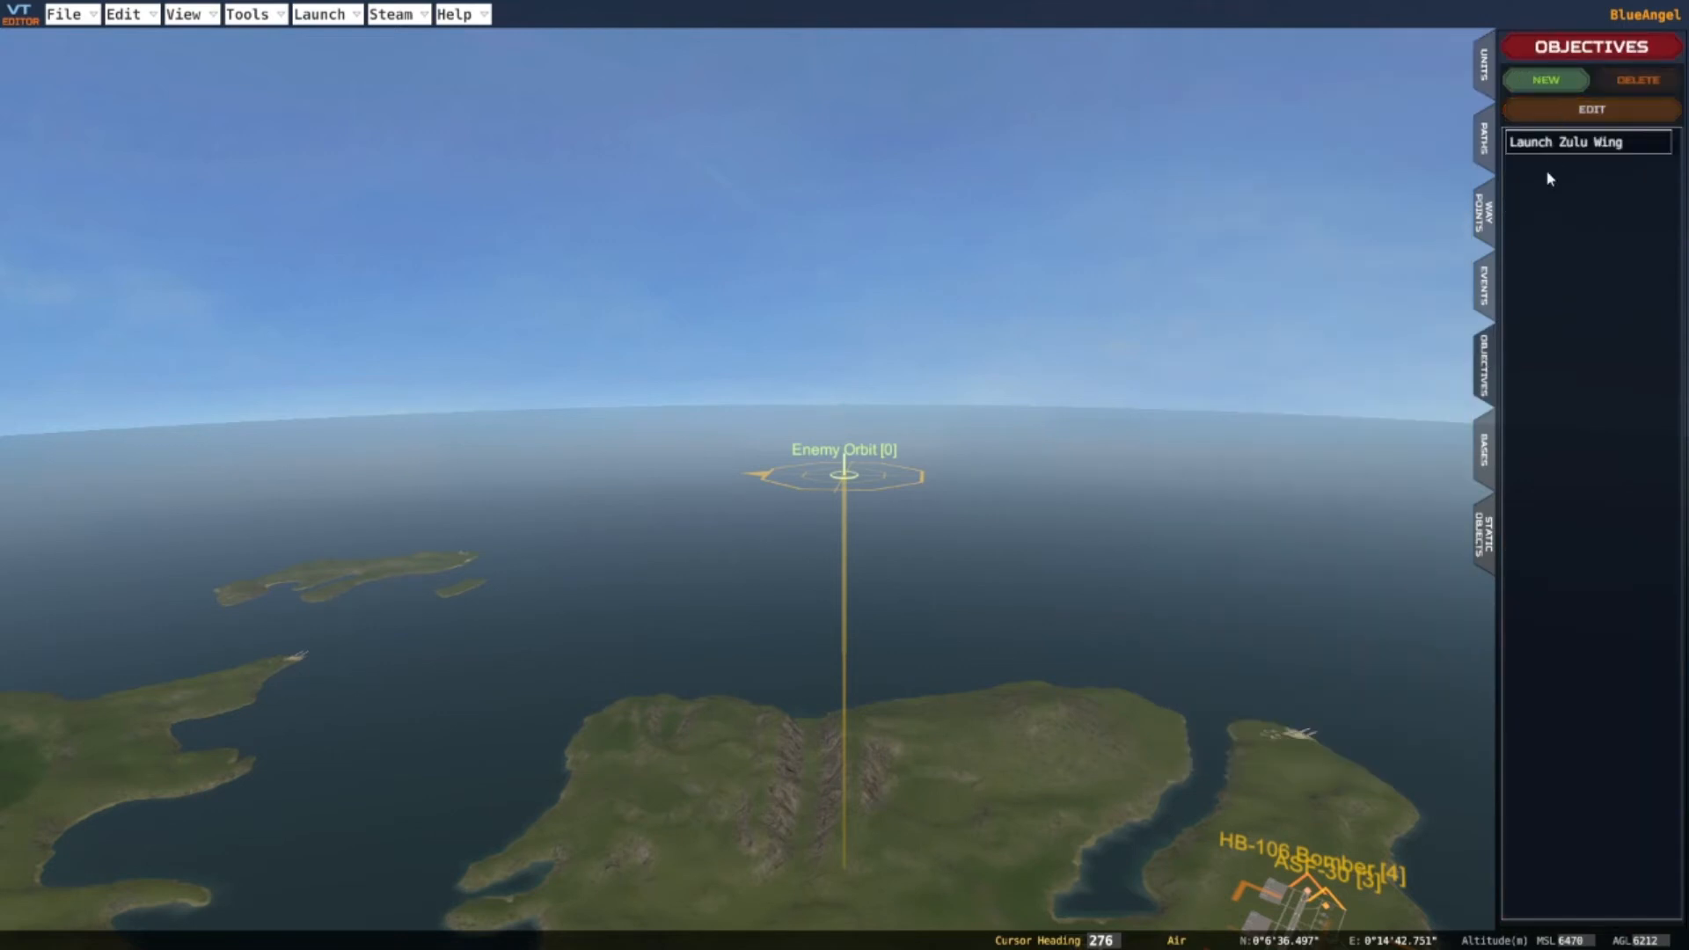
click(1545, 80)
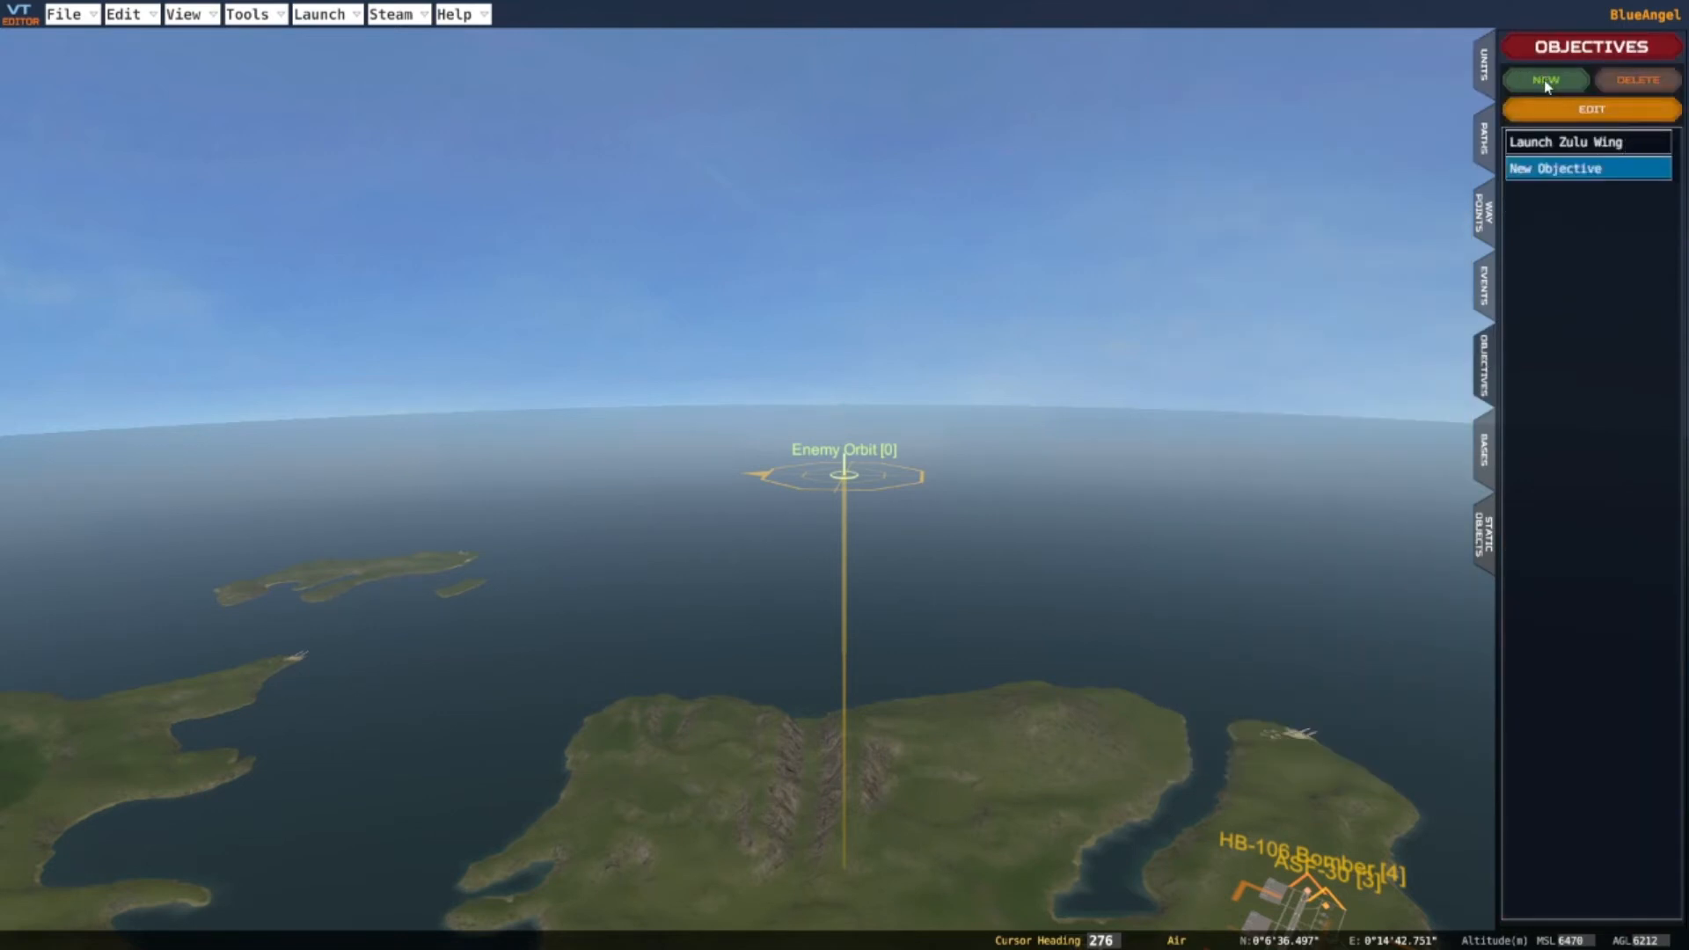
click(1587, 110)
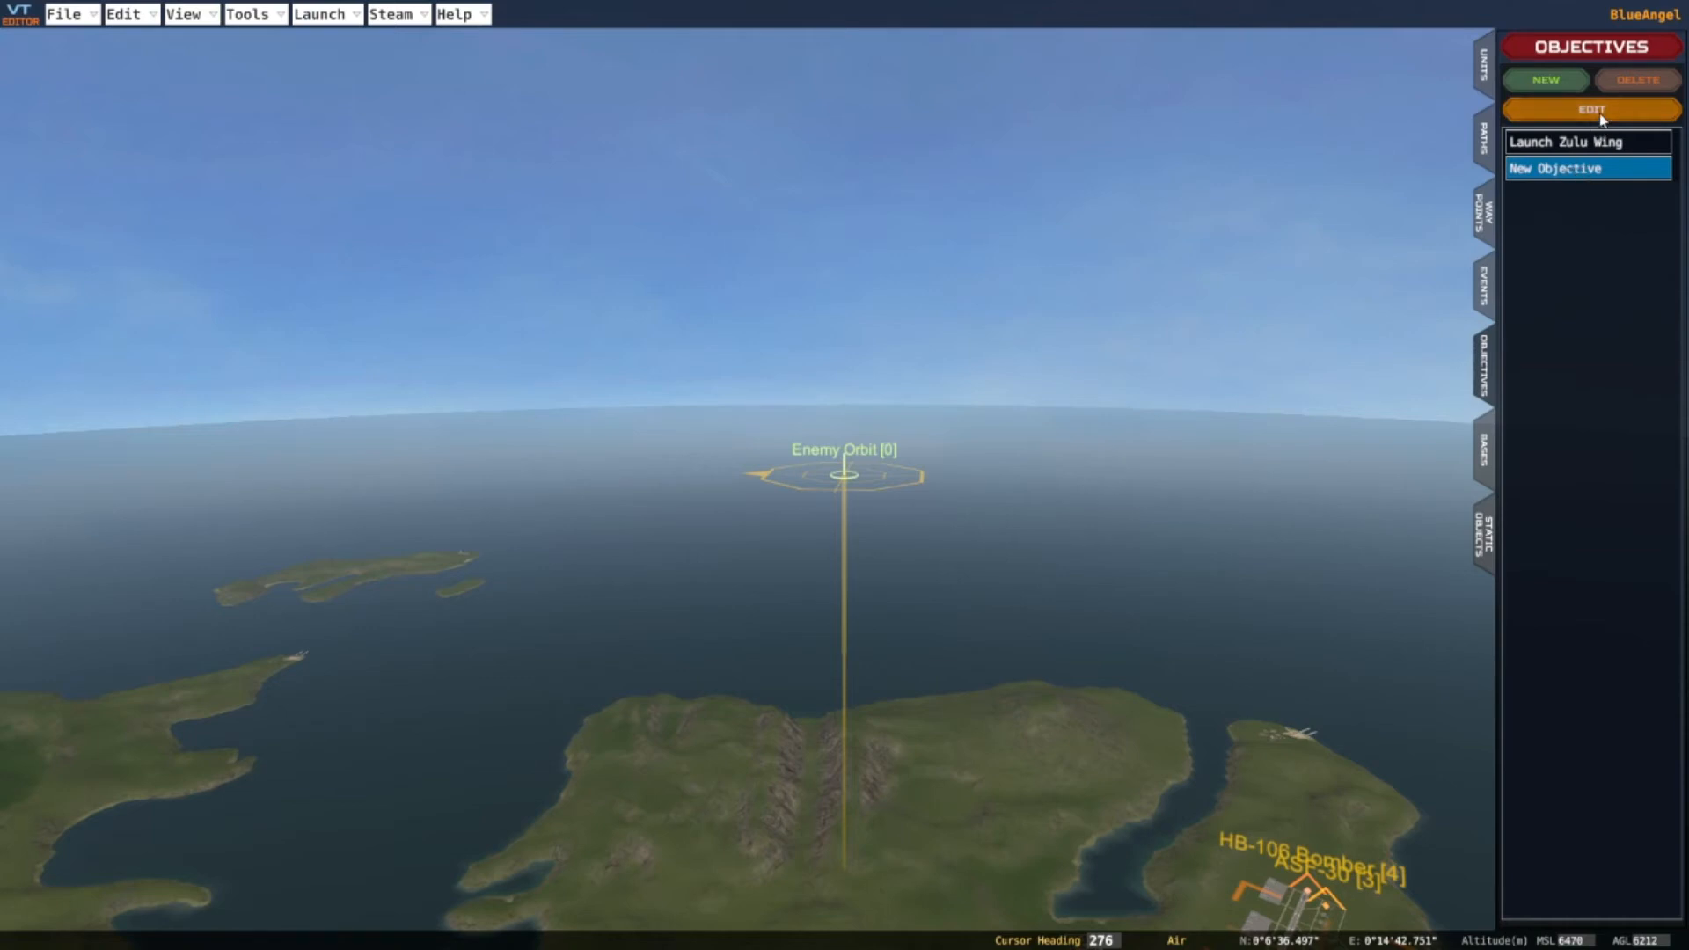
click(1002, 115)
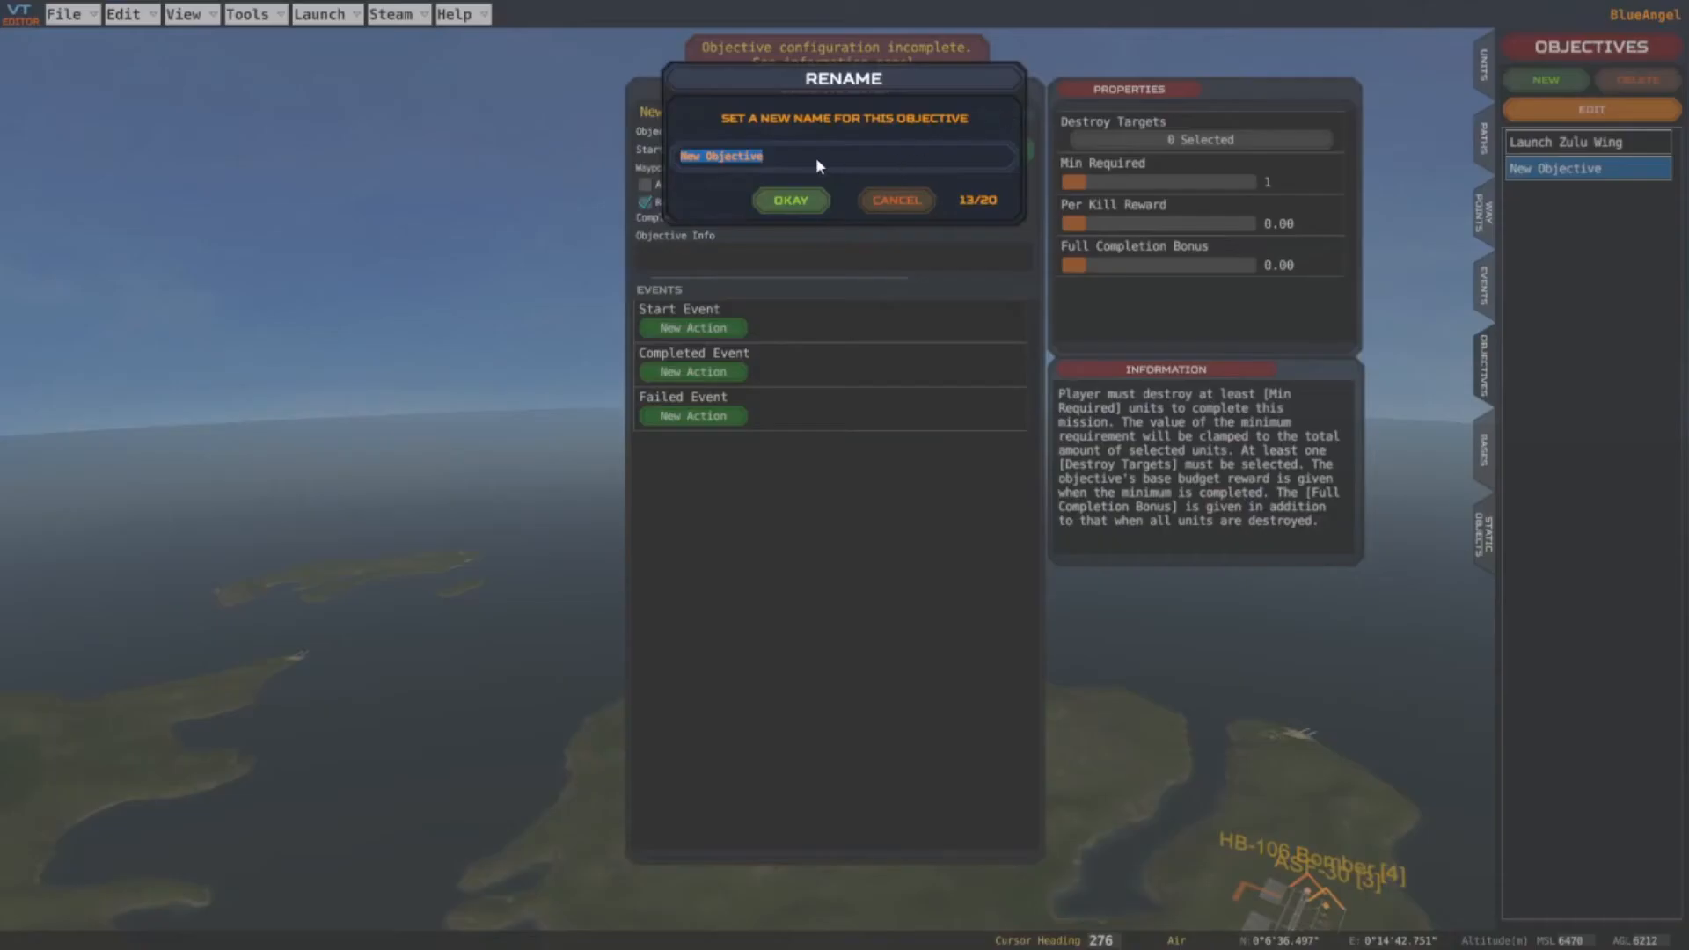
text(Destroy )
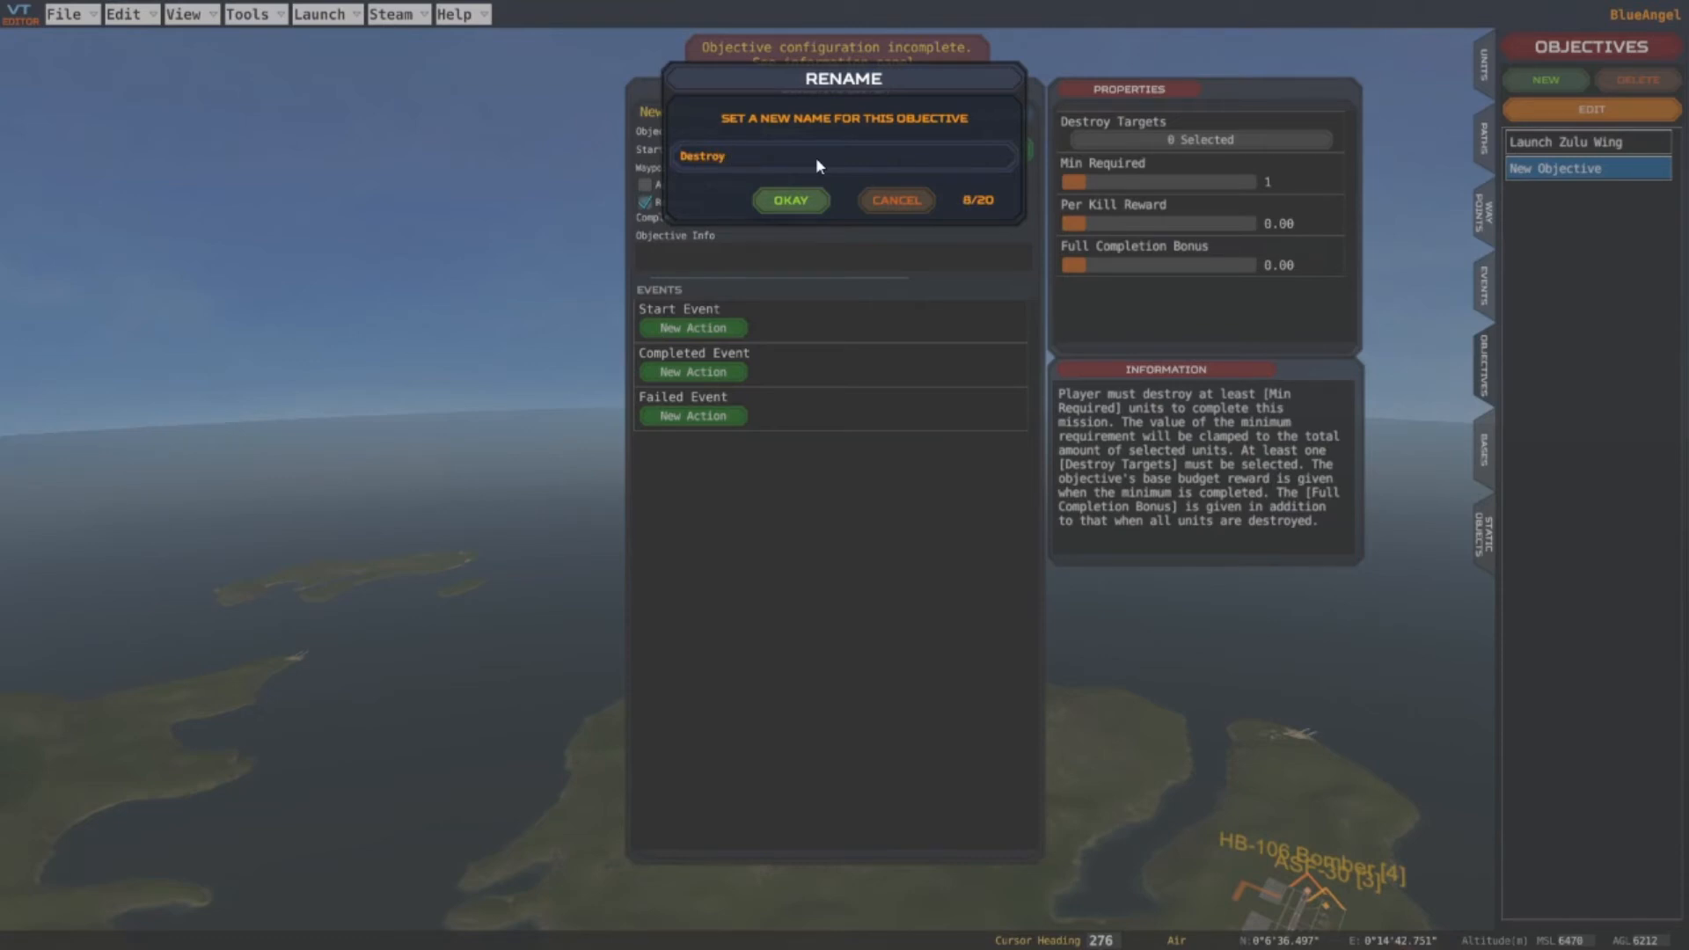
text(Yankee Group)
click(785, 201)
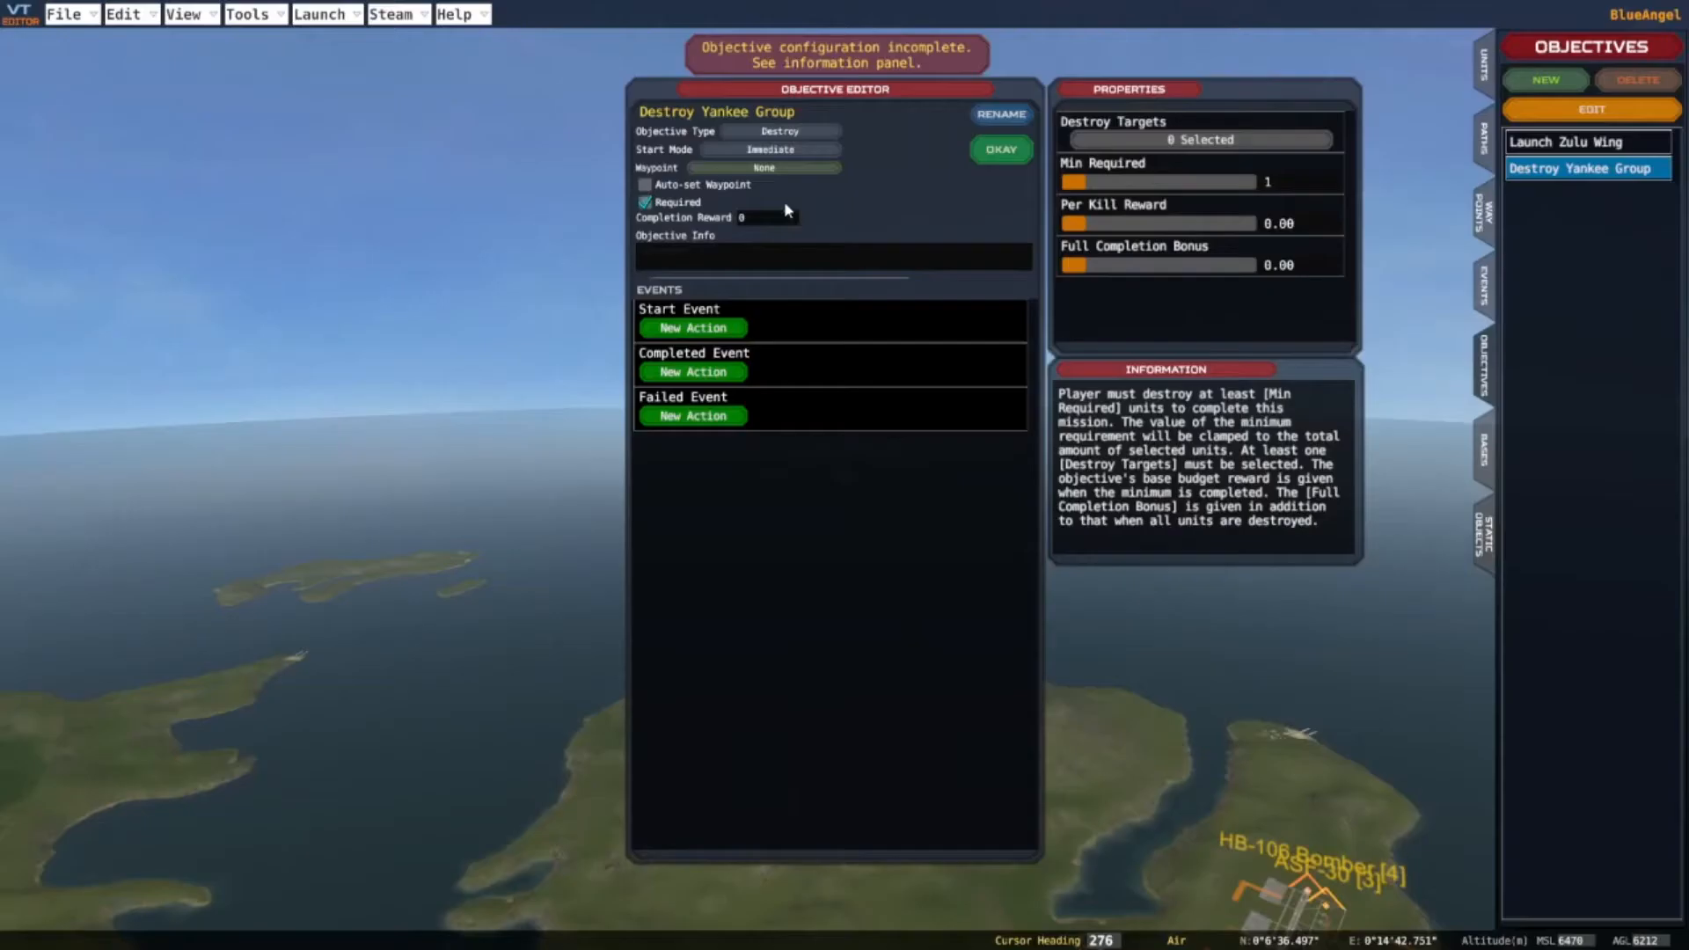
Create another objective and name it "Destroy Zulu Group"
click(1555, 85)
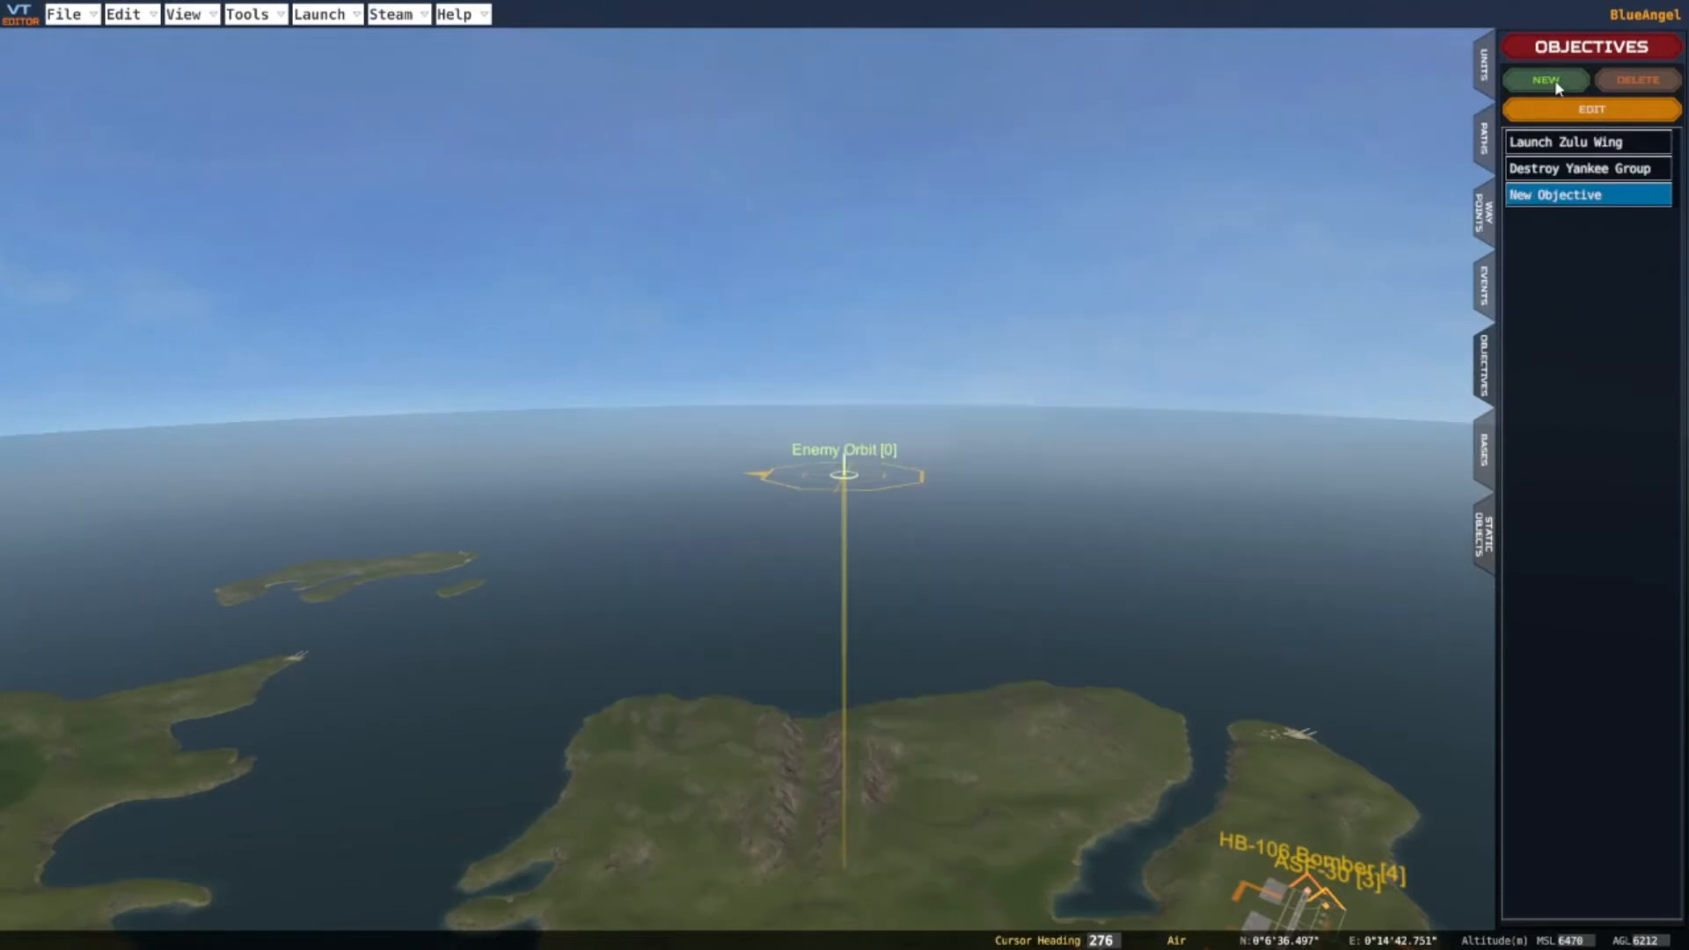
click(1615, 112)
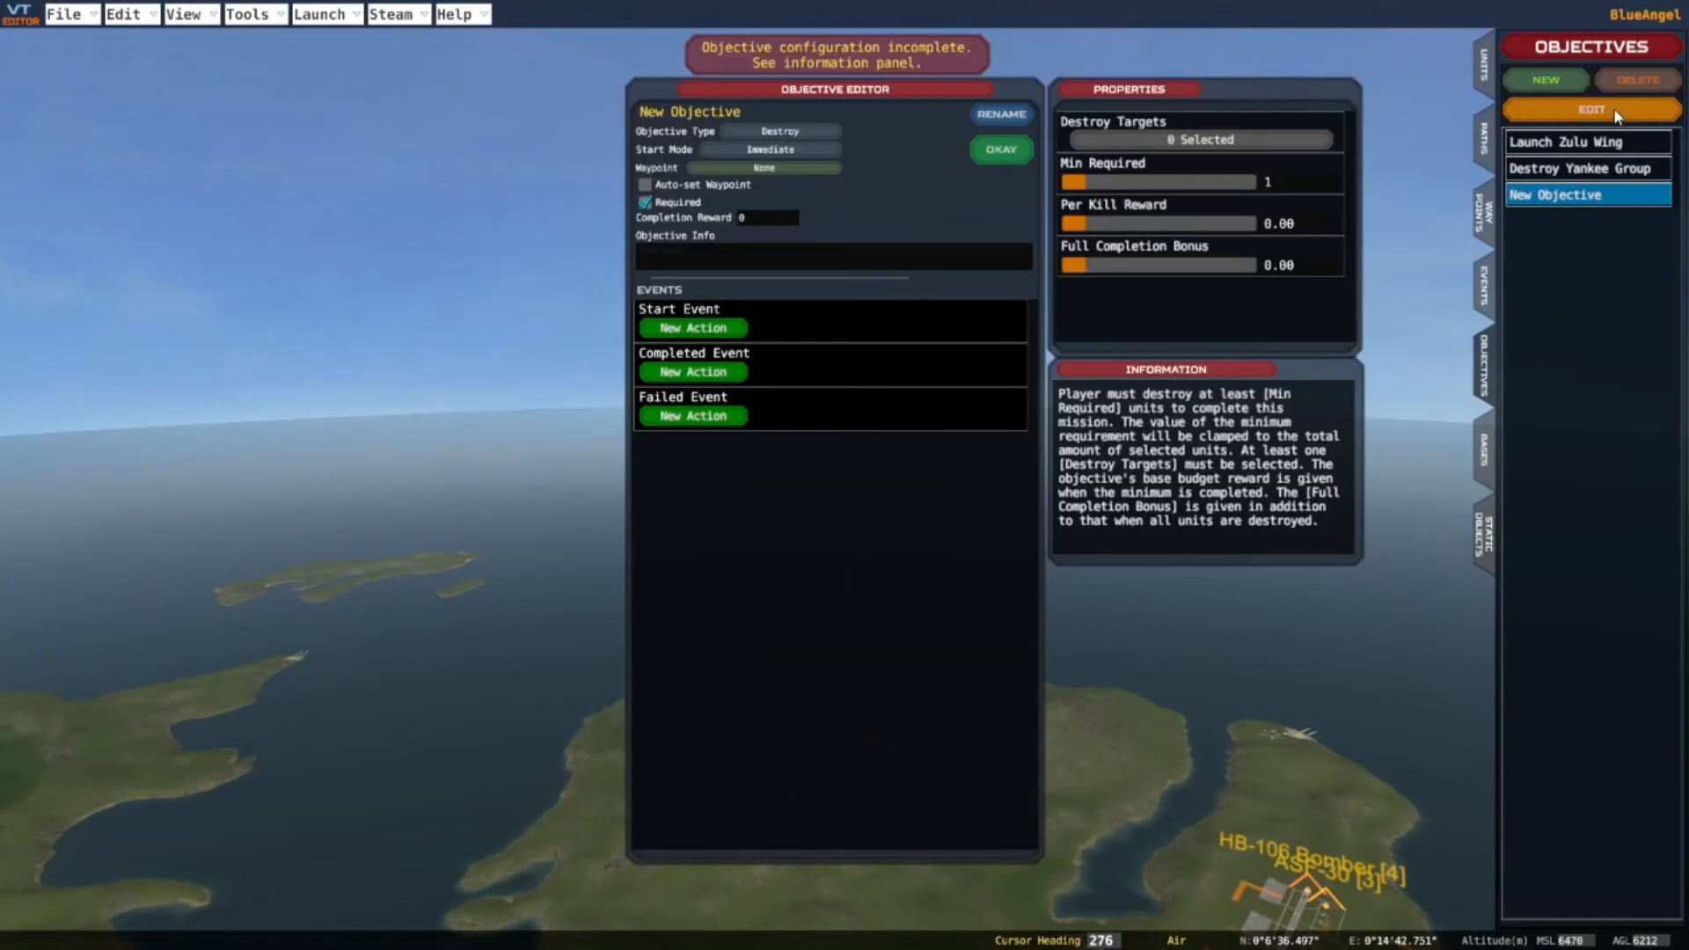
click(1015, 121)
text(Destr)
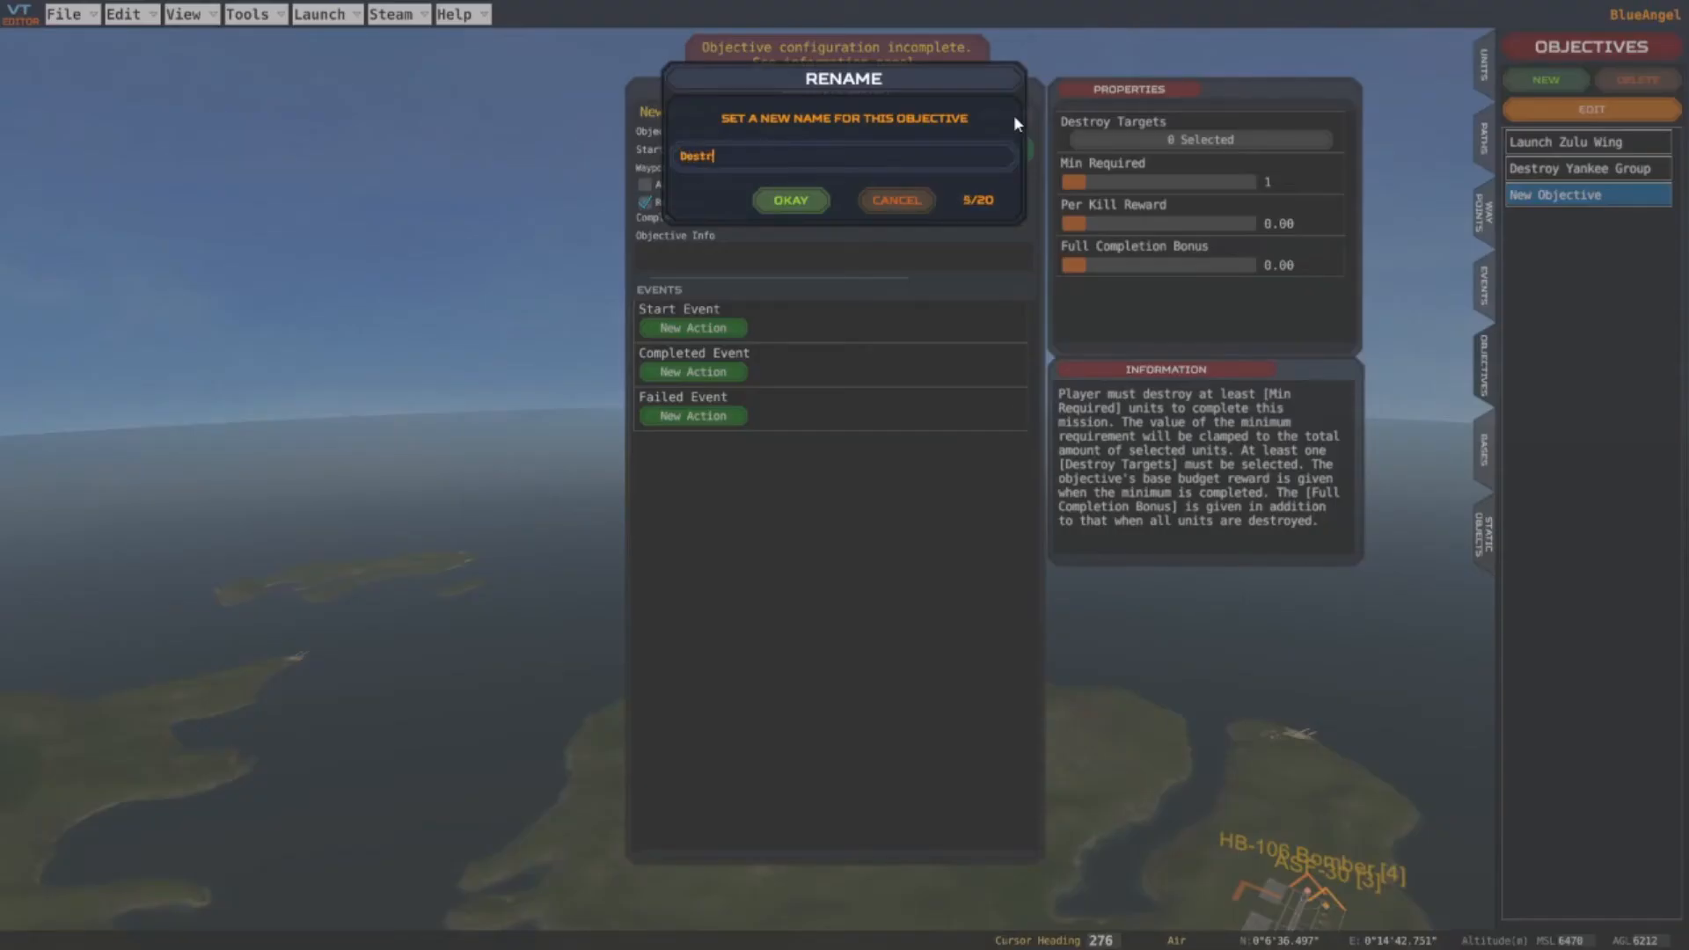
text(oy Zulu W)
key(BackSpace)
text(Group)
click(800, 202)
Rename the Launch Zulu Wing objective as "Launch Alpha Wing"
click(1564, 146)
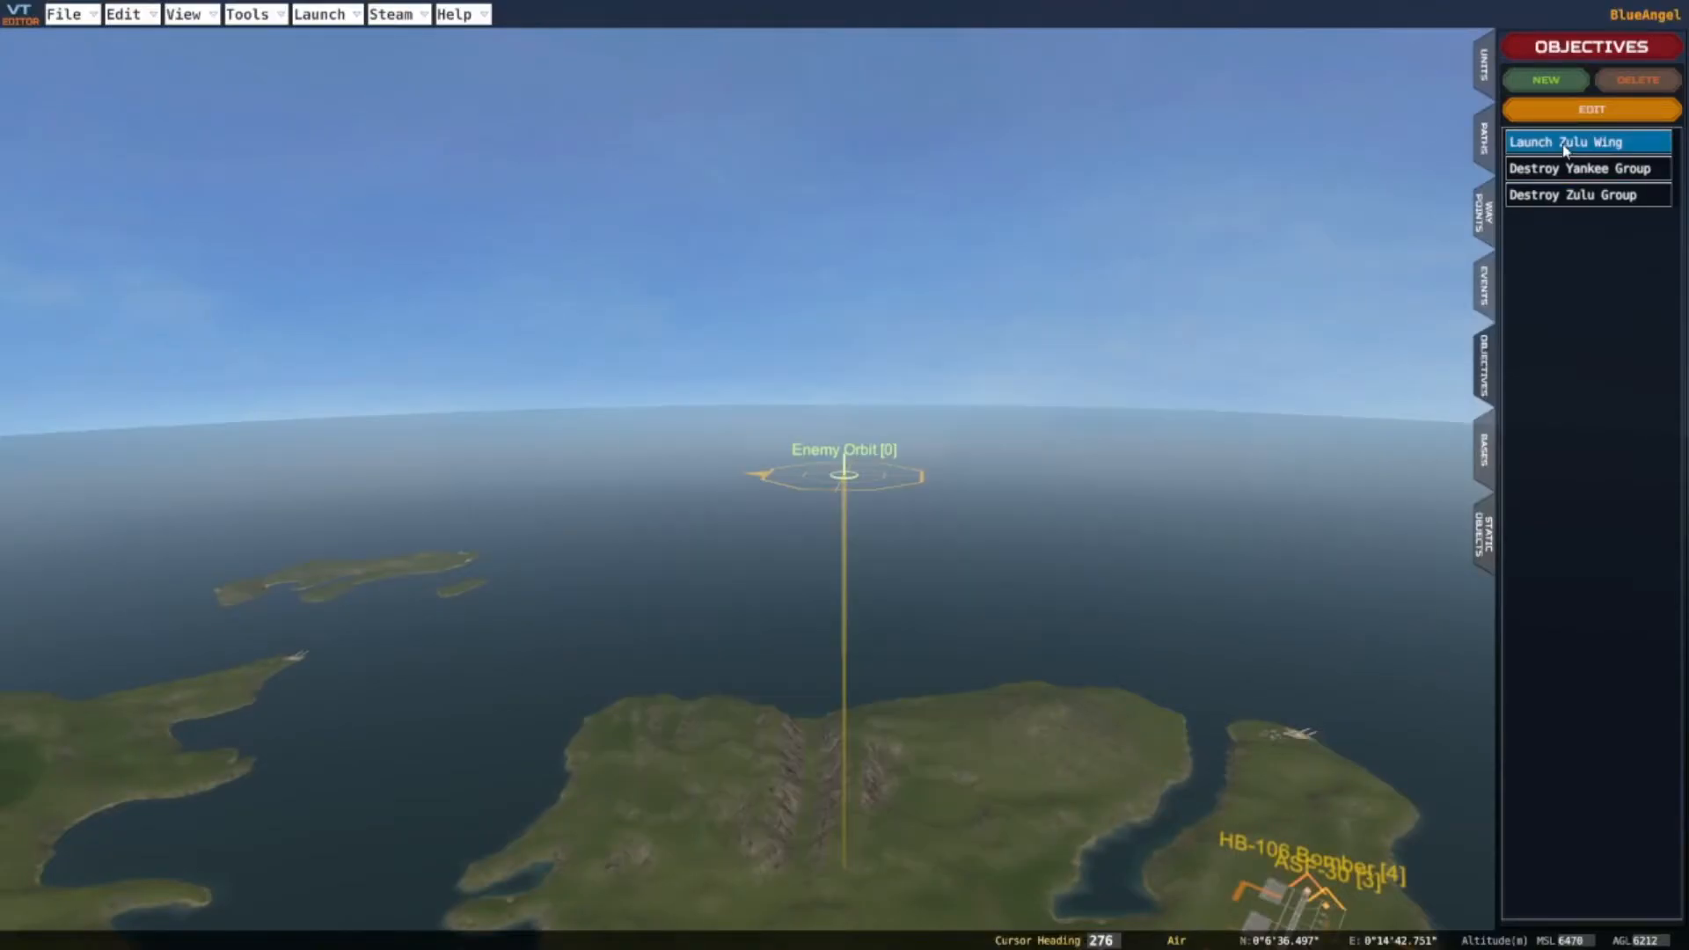
click(1594, 113)
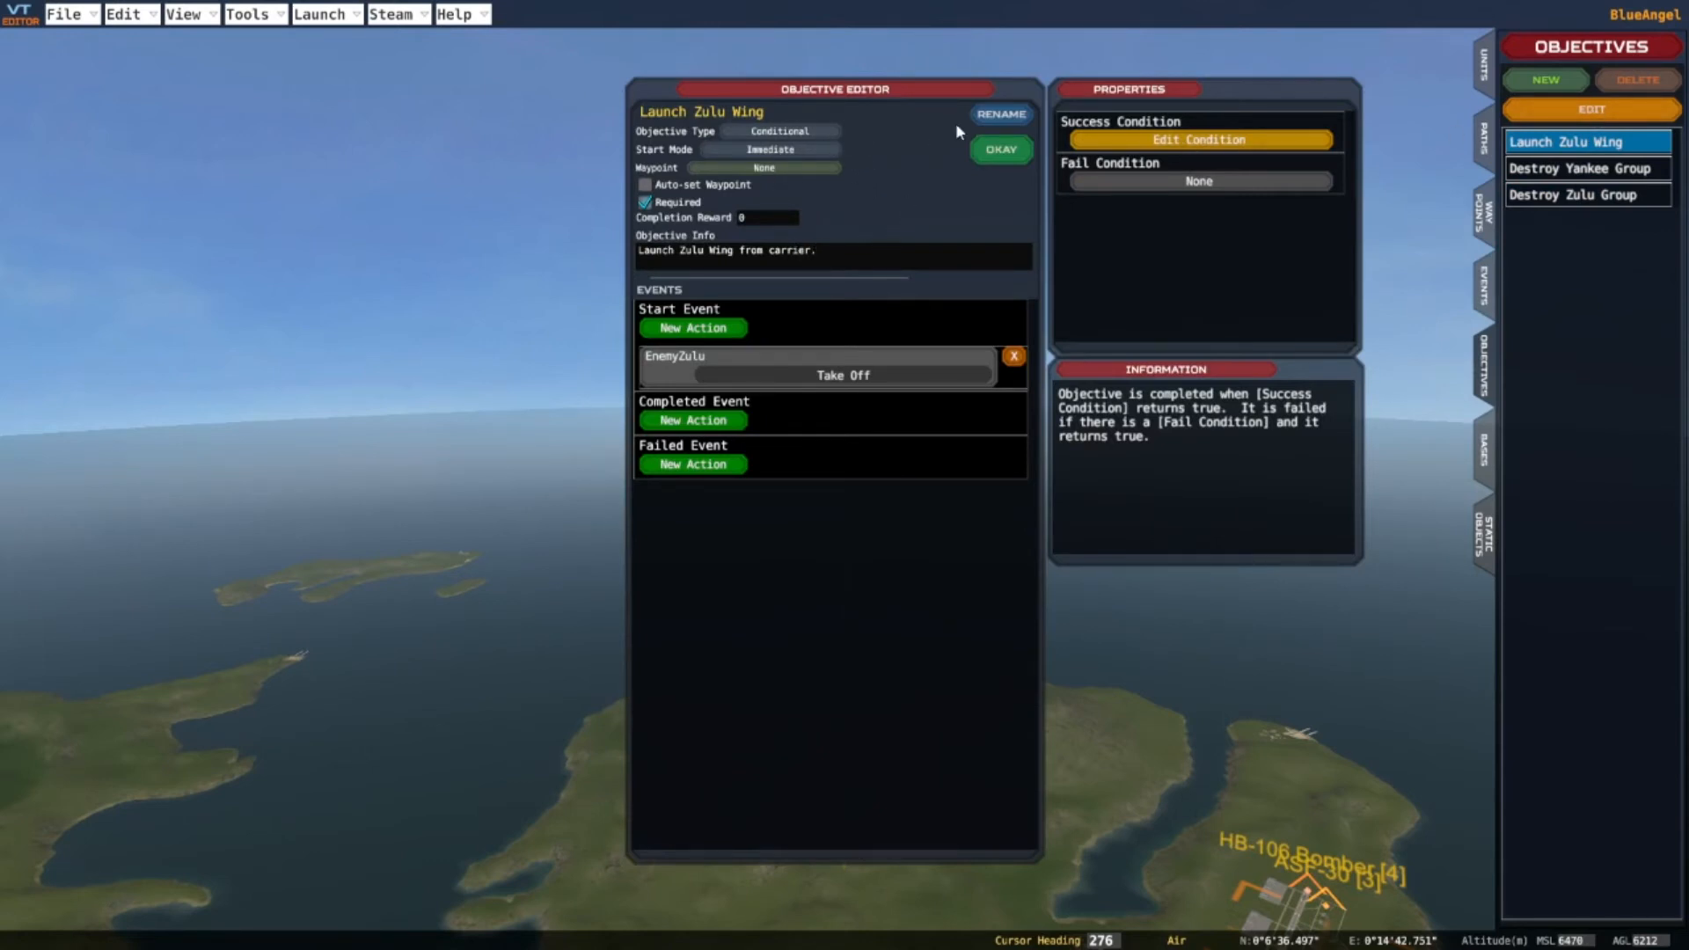
click(1003, 115)
click(749, 156)
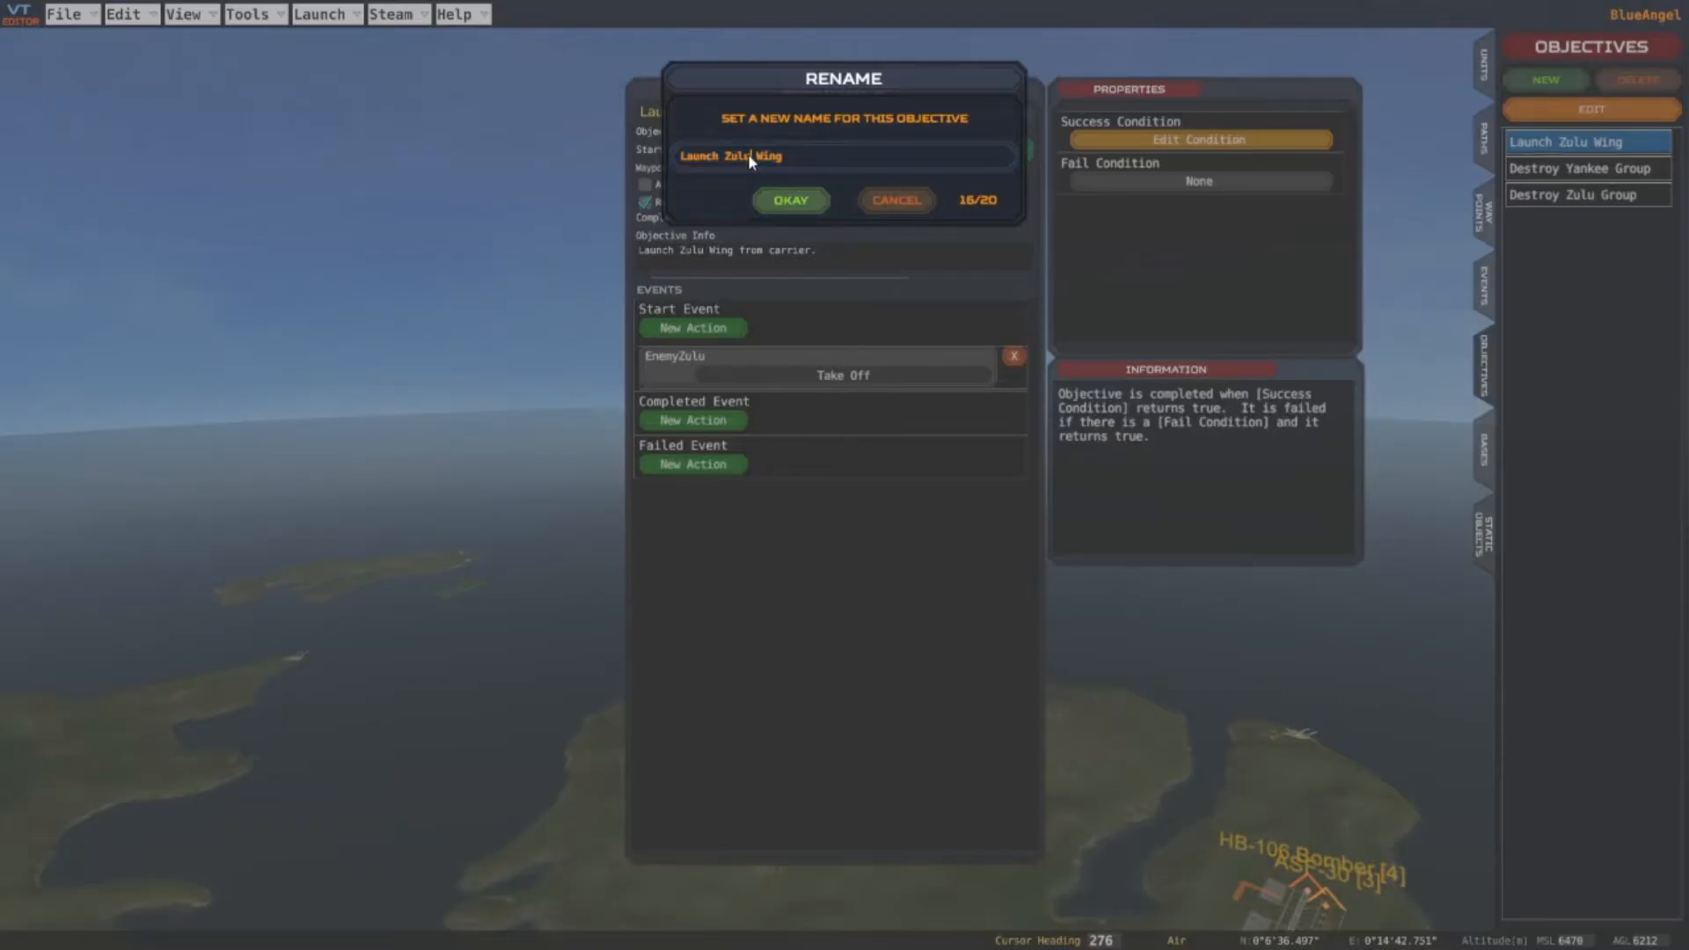
key(BackSpace)
key(BackSpace)
key(BackSpace)
key(BackSpace)
text(Alpha)
click(794, 199)
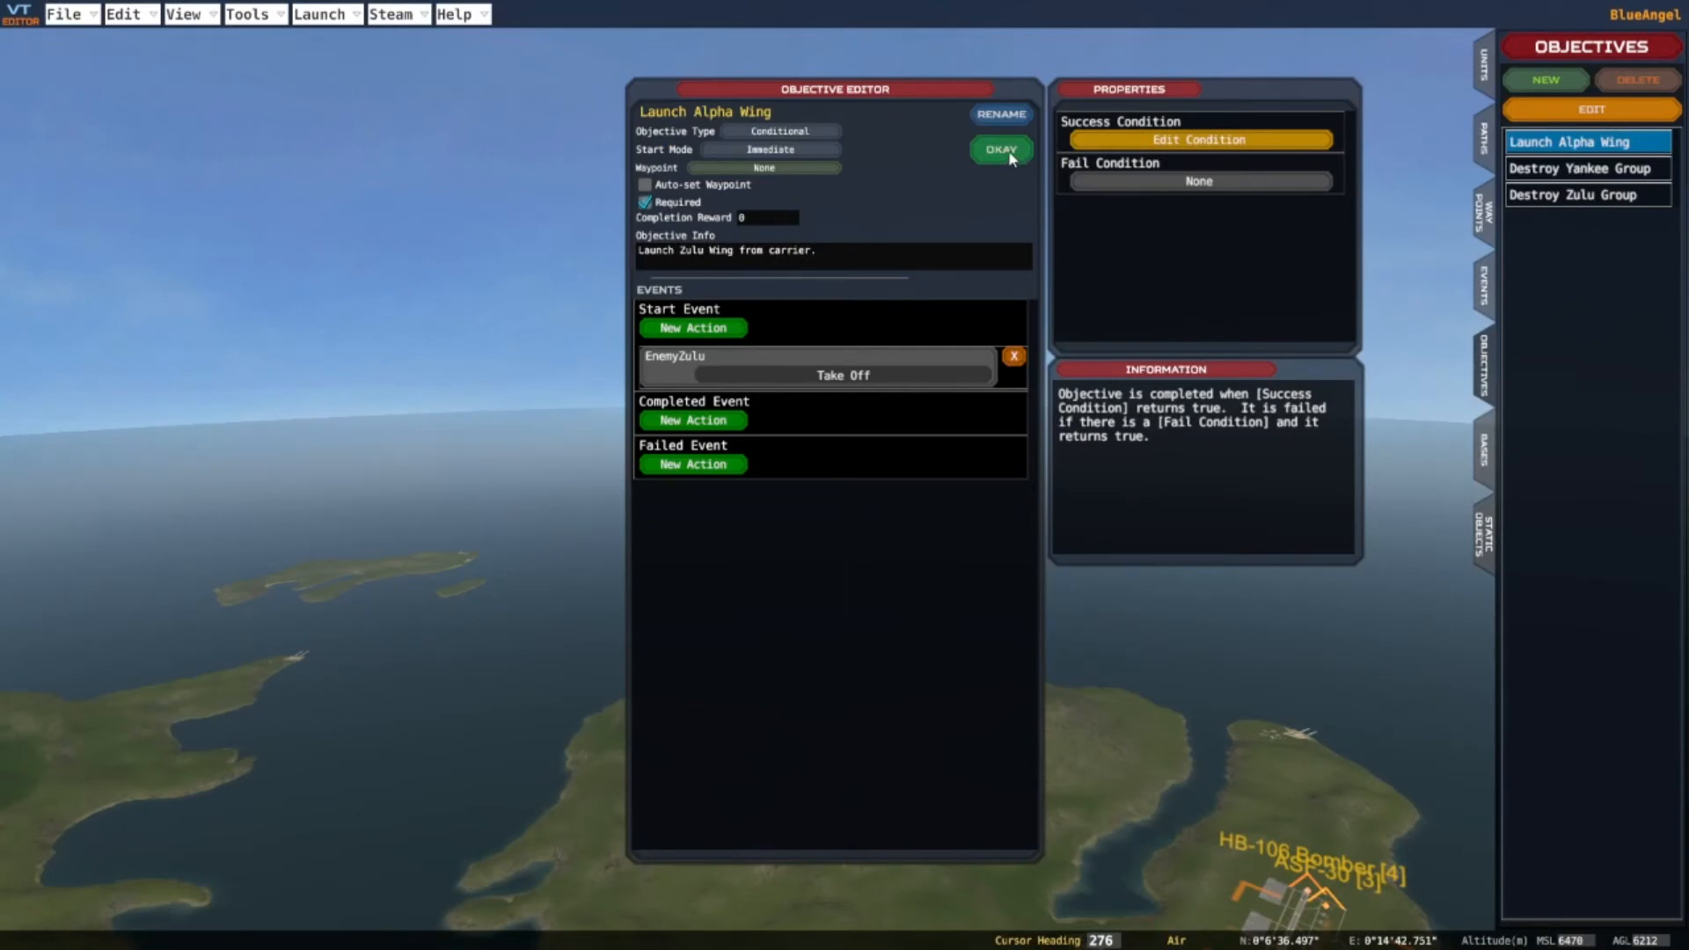
Add a start event action that orders the enemy Yankee unit group to Take Off, and accept the Launch Alpha Wing objective
click(717, 335)
click(725, 420)
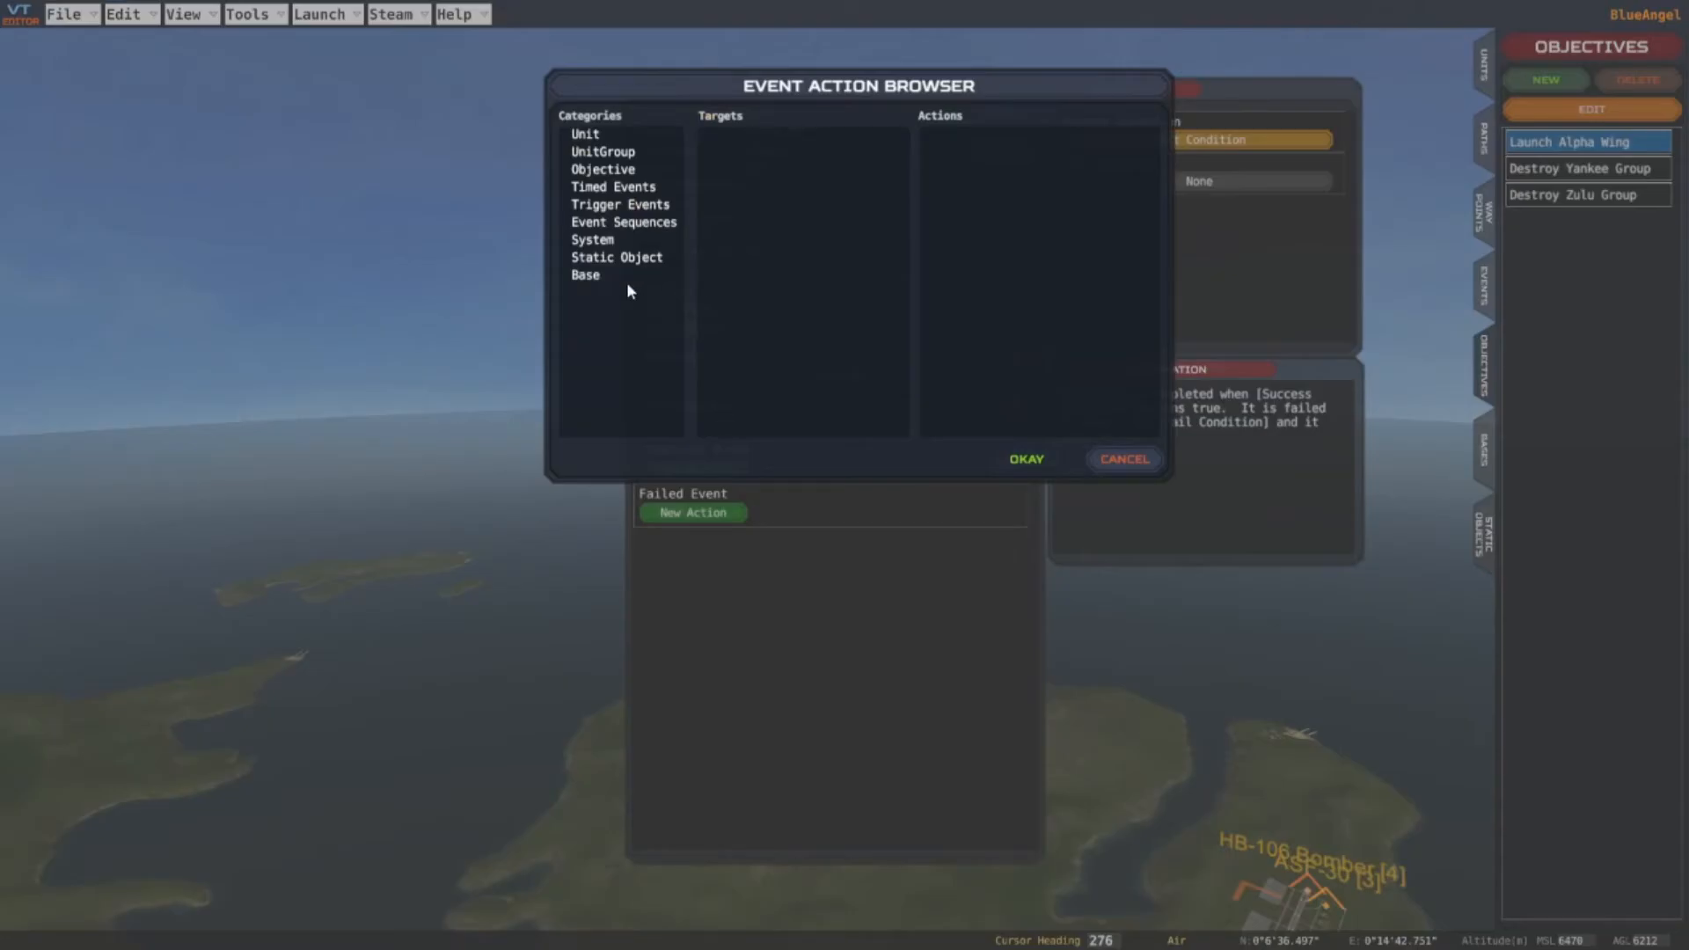
click(598, 153)
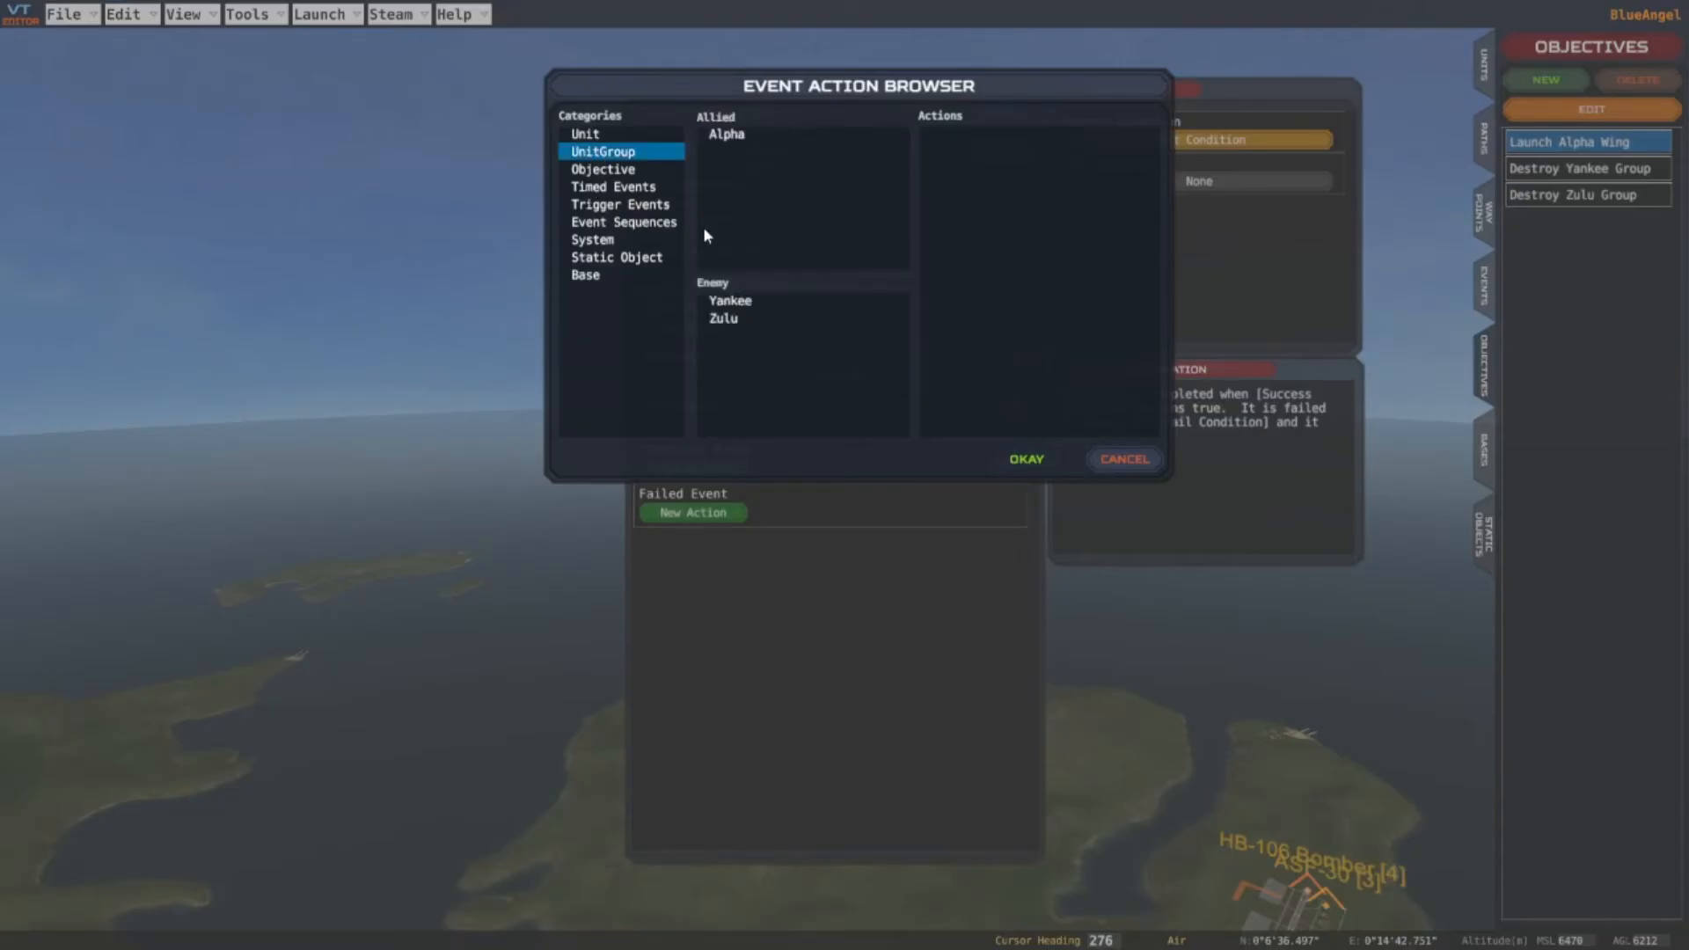
click(728, 306)
click(972, 136)
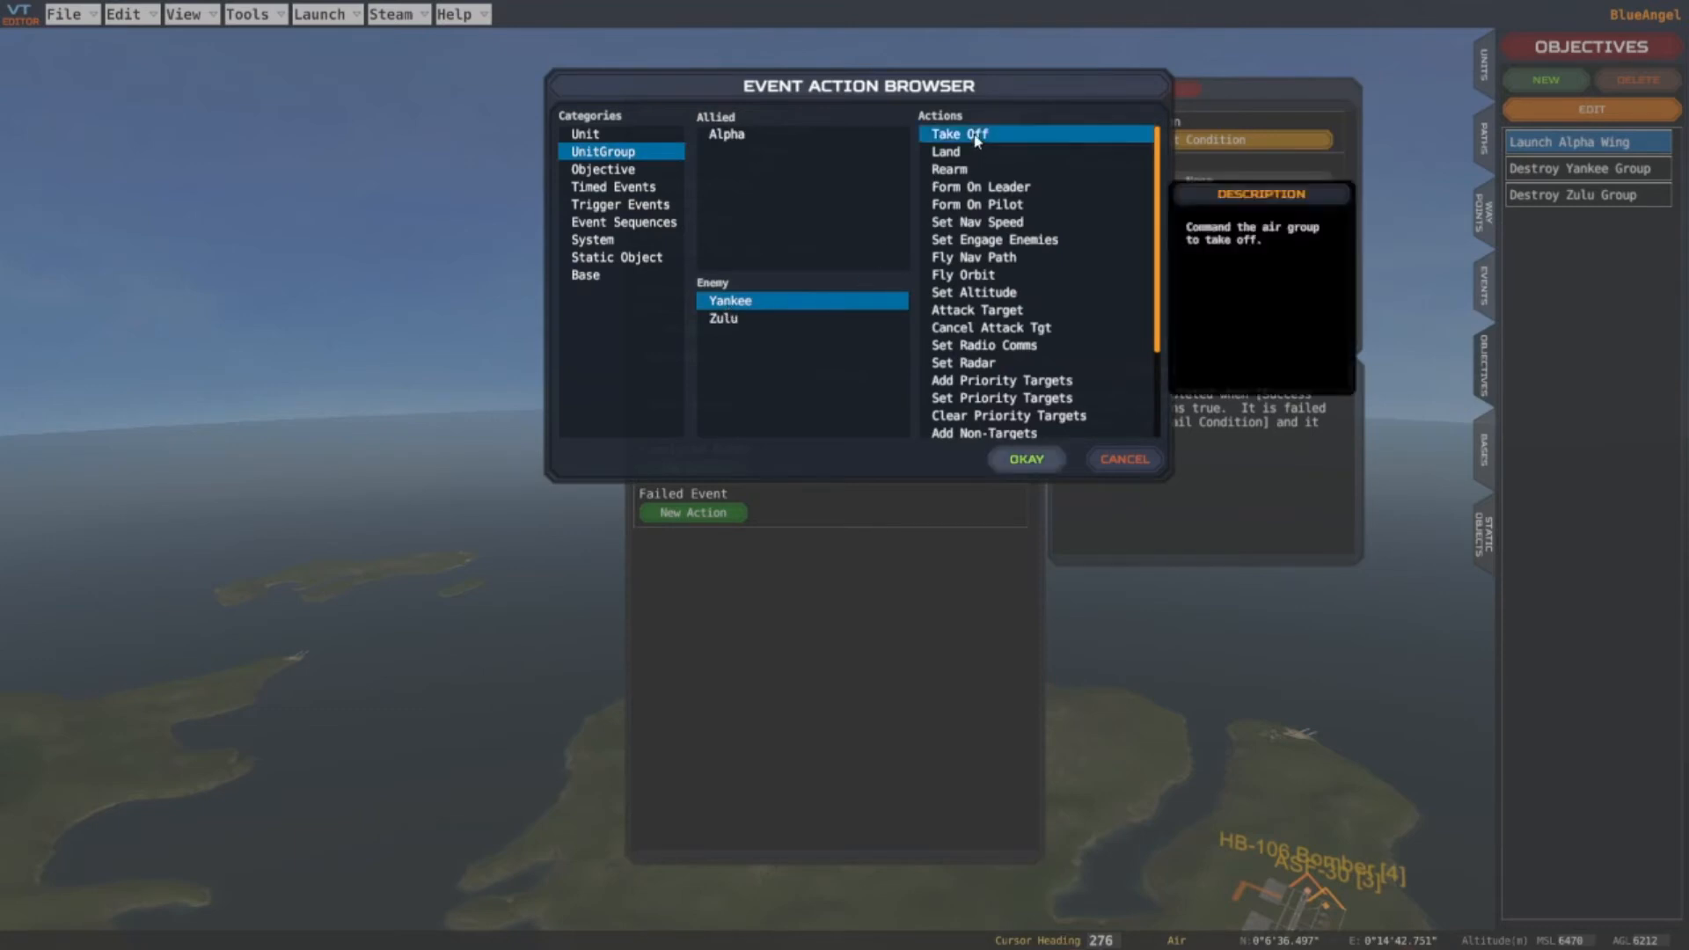
click(1027, 459)
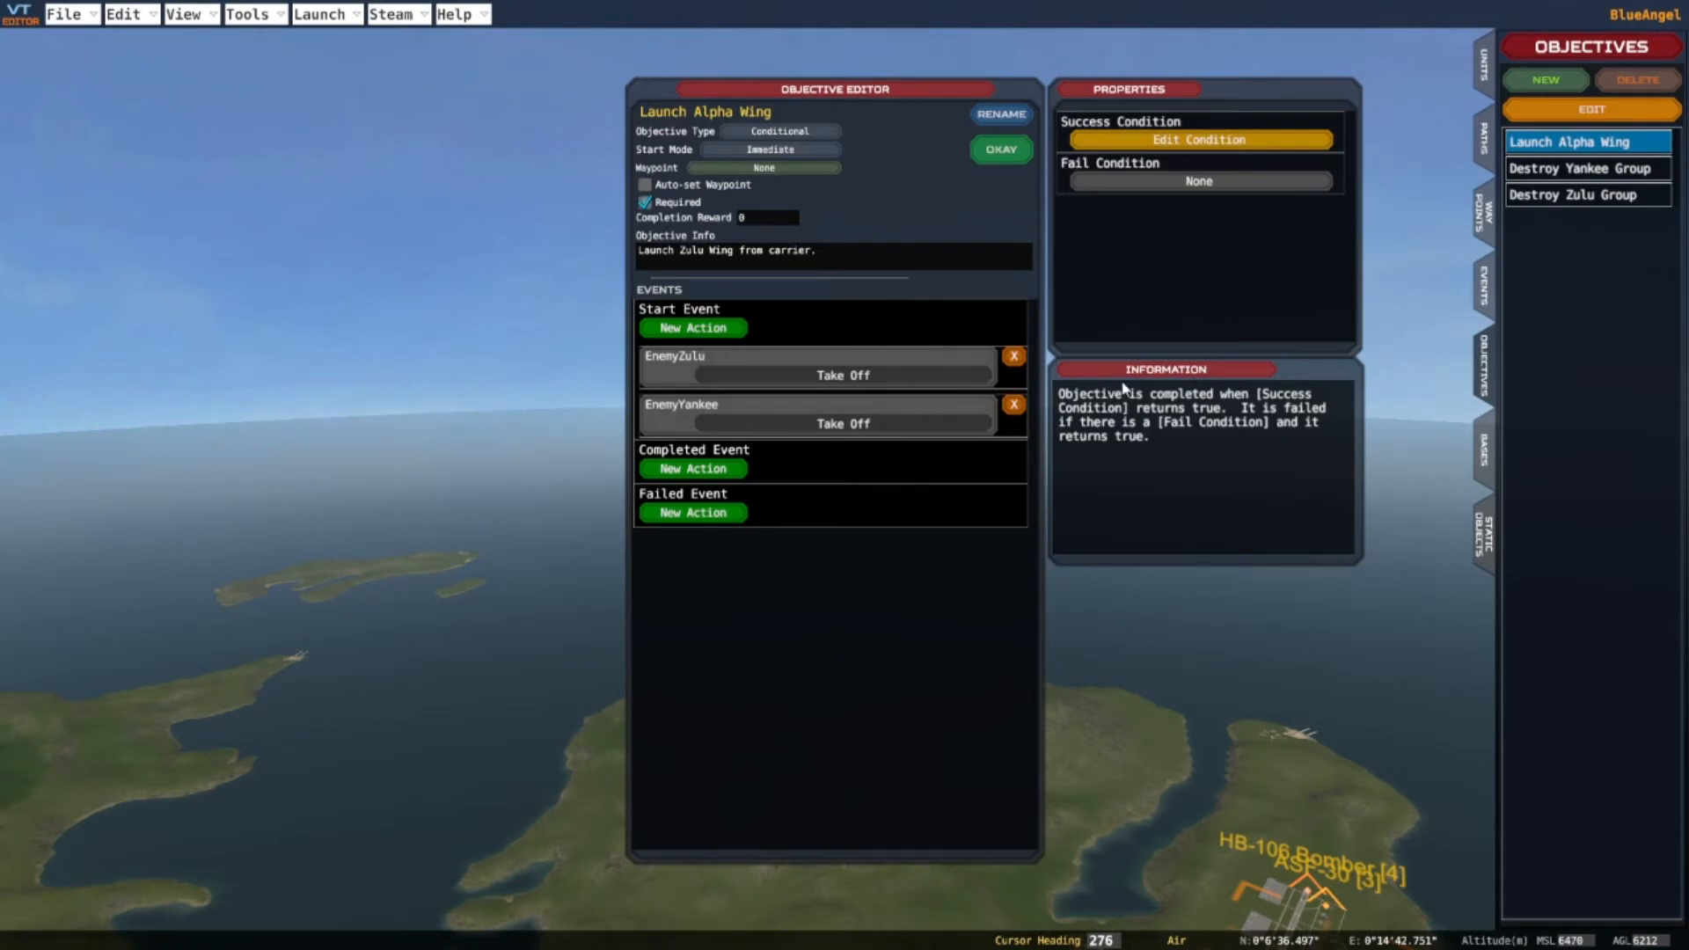
click(994, 152)
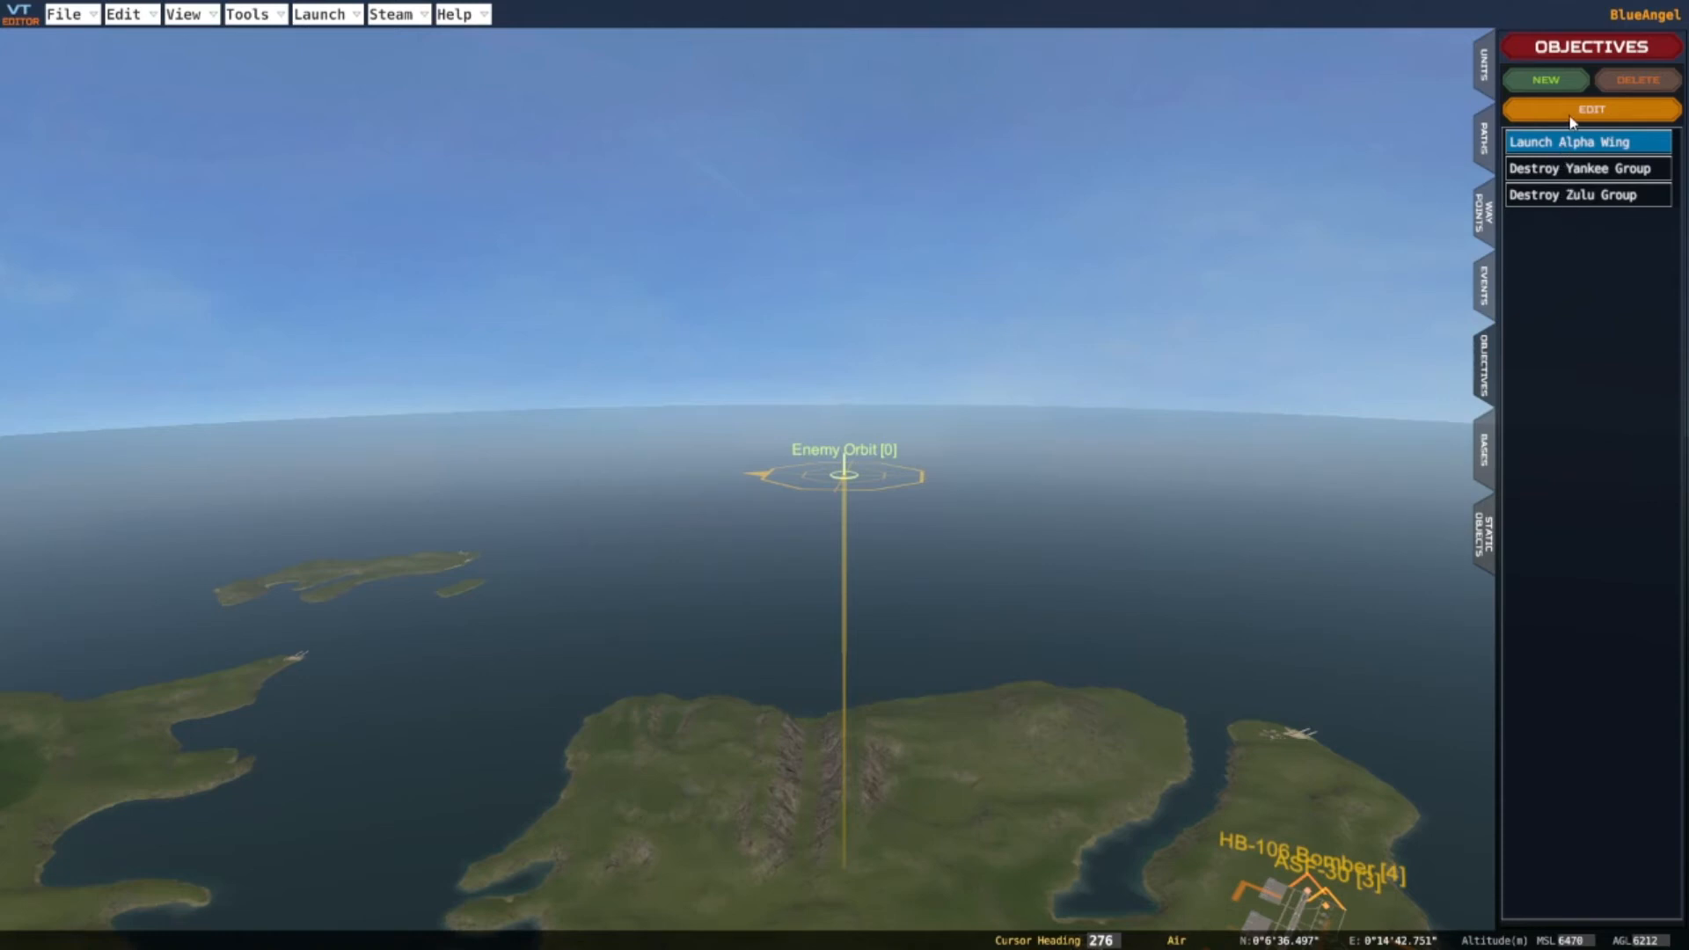
Create a fourth objective and name it "Return To Carrier"
click(1552, 82)
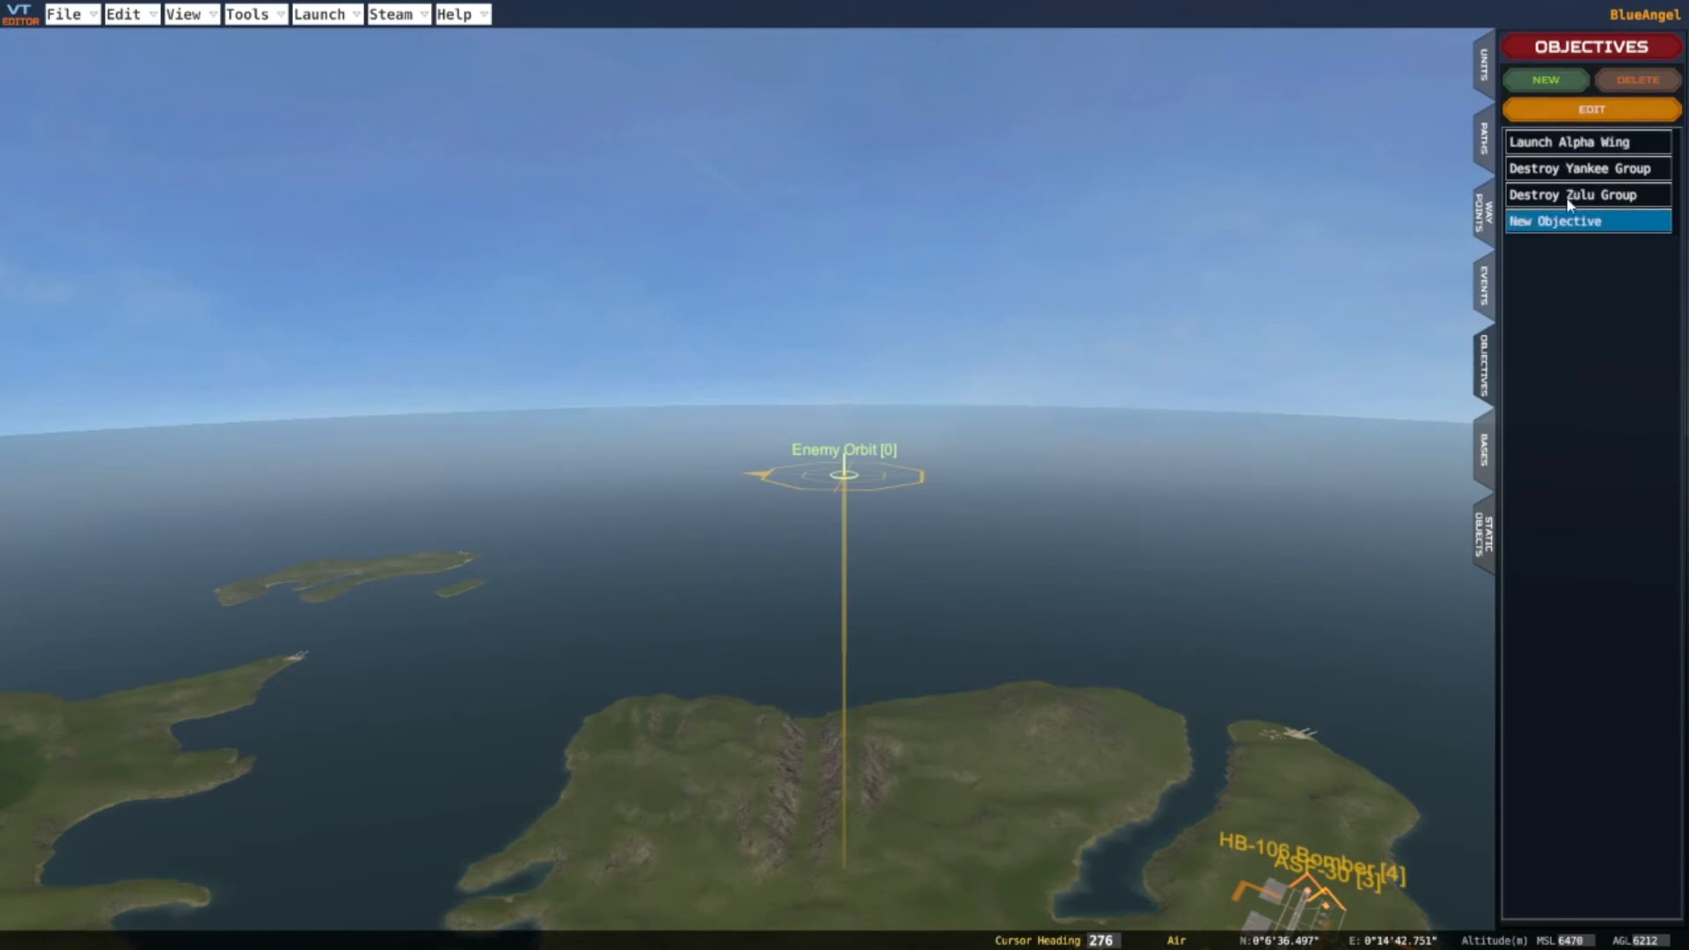
click(1588, 121)
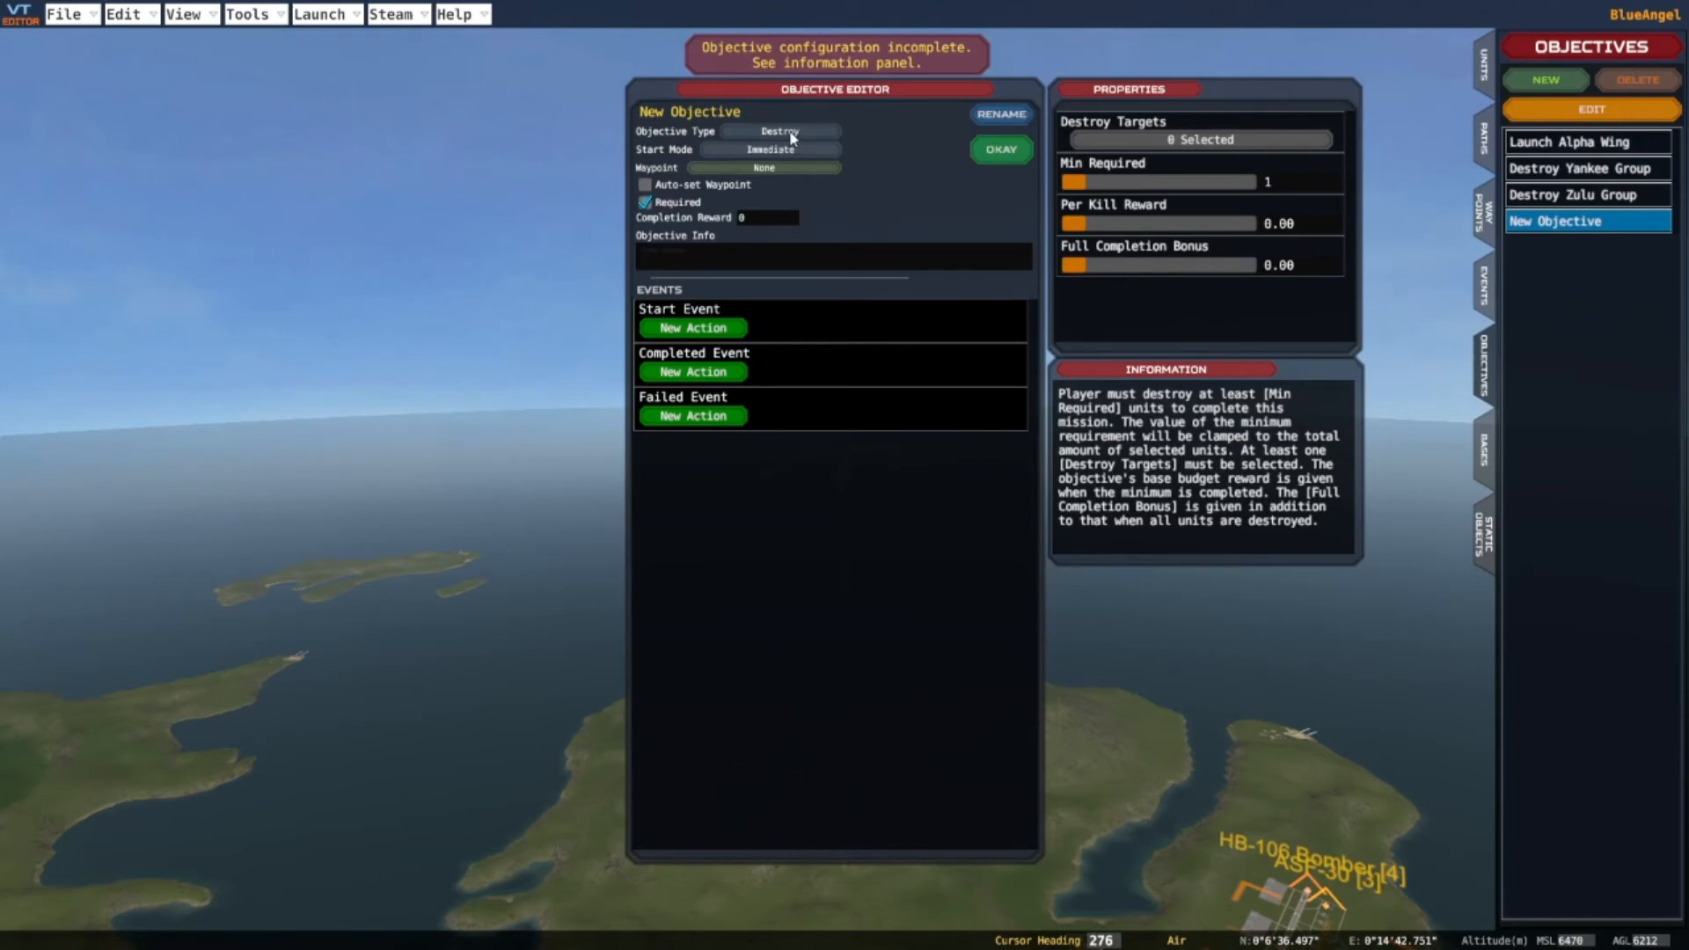
click(1000, 115)
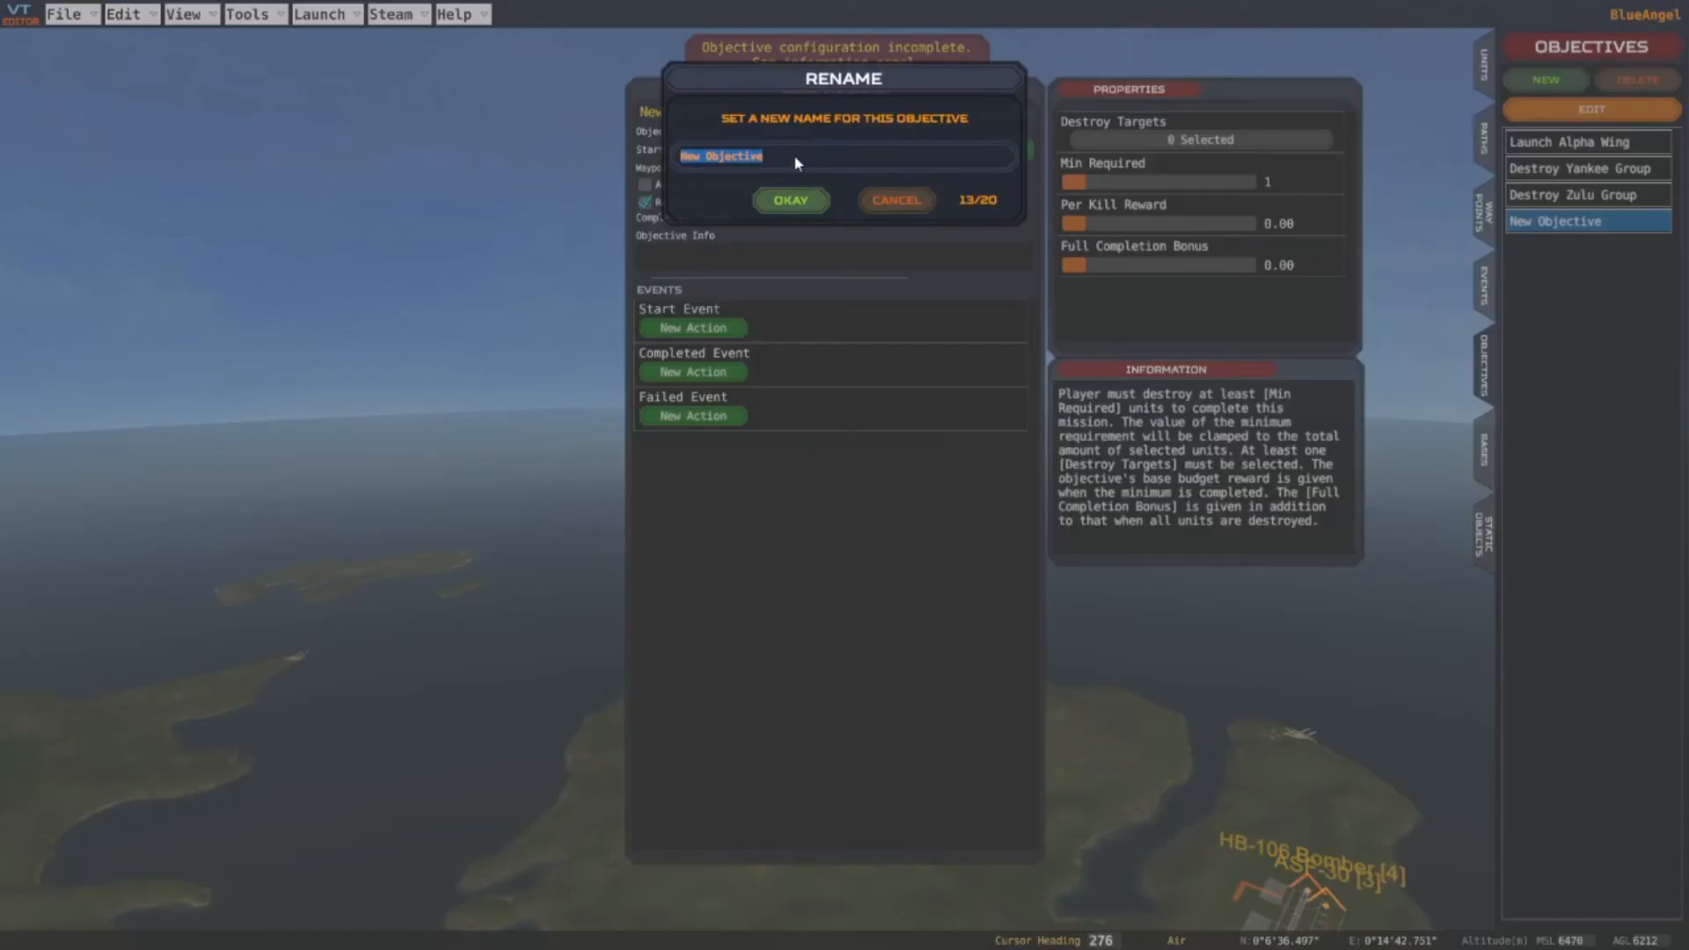
text(Return To Bas)
key(BackSpace)
key(BackSpace)
key(BackSpace)
text(Carrier)
click(791, 201)
Make Return To Carrier a Land objective that starts by PreReqs, with Destroy Yankee Group and Destroy Zulu Group as prerequisites
click(784, 135)
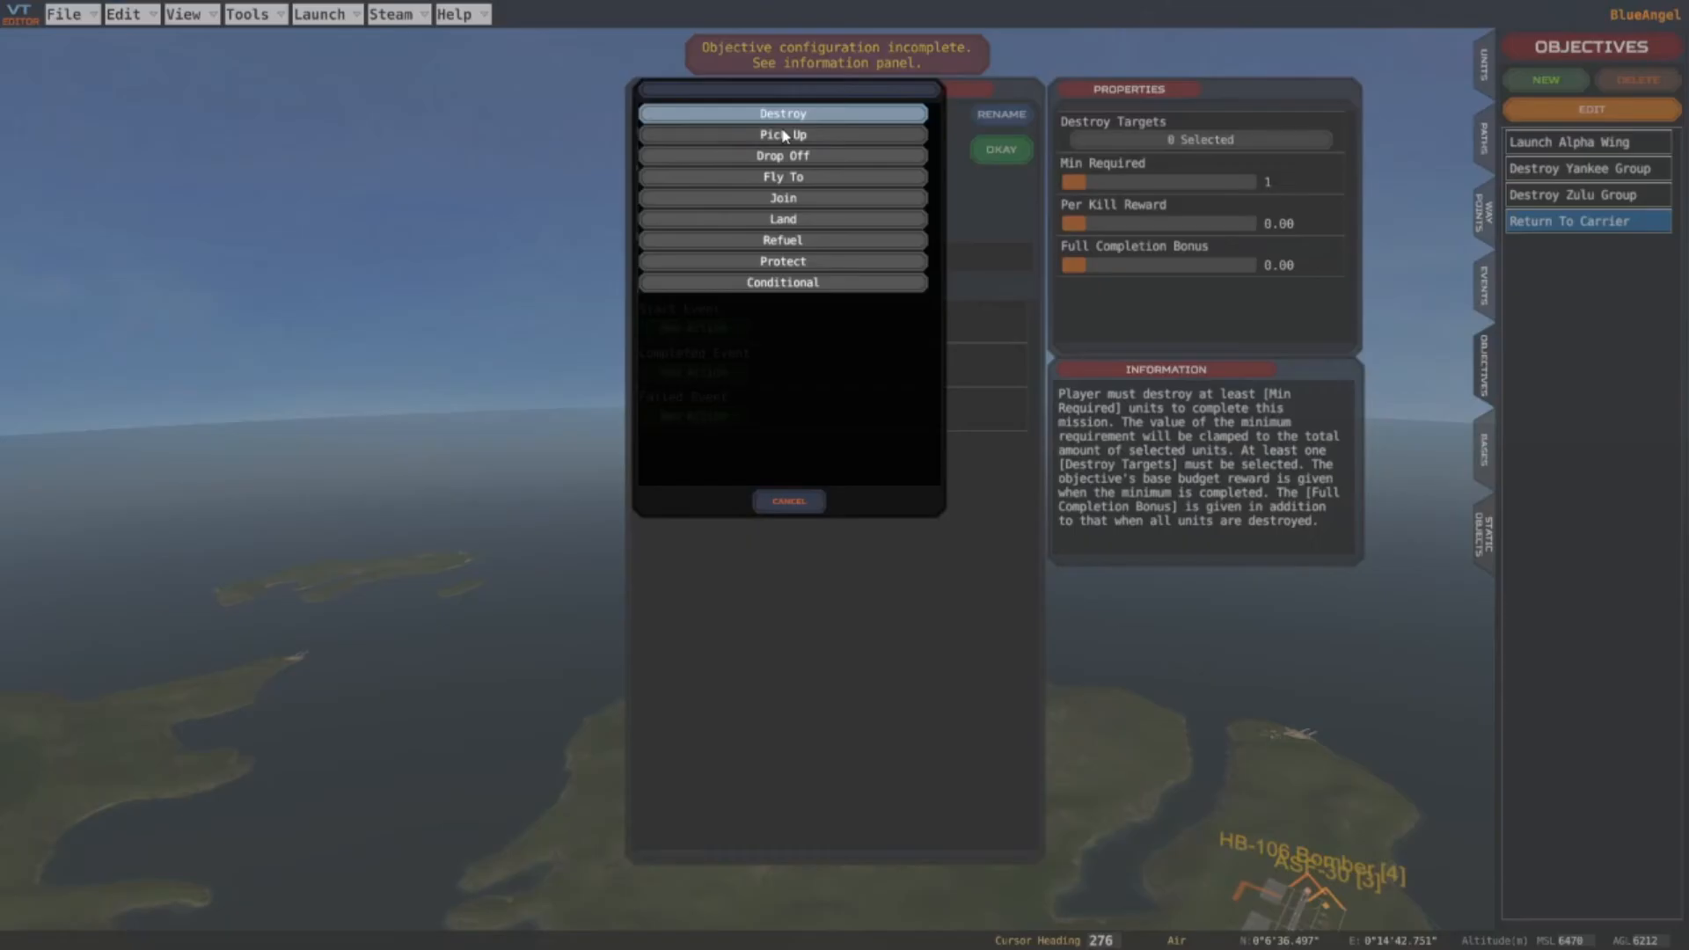
click(781, 219)
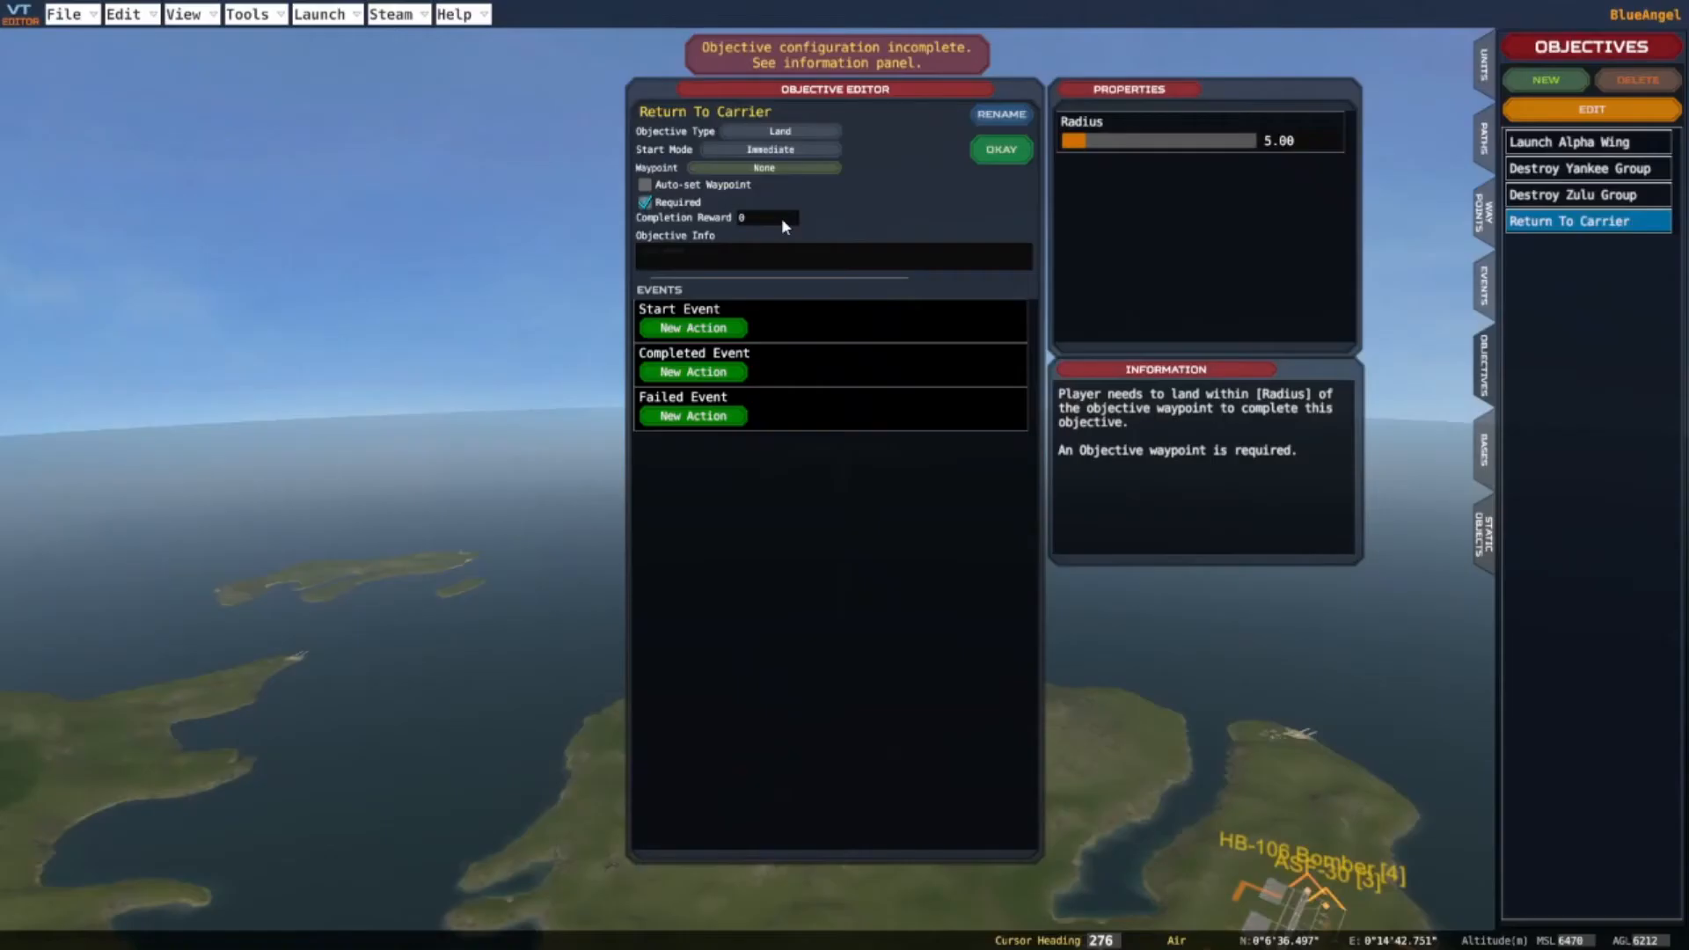
click(774, 151)
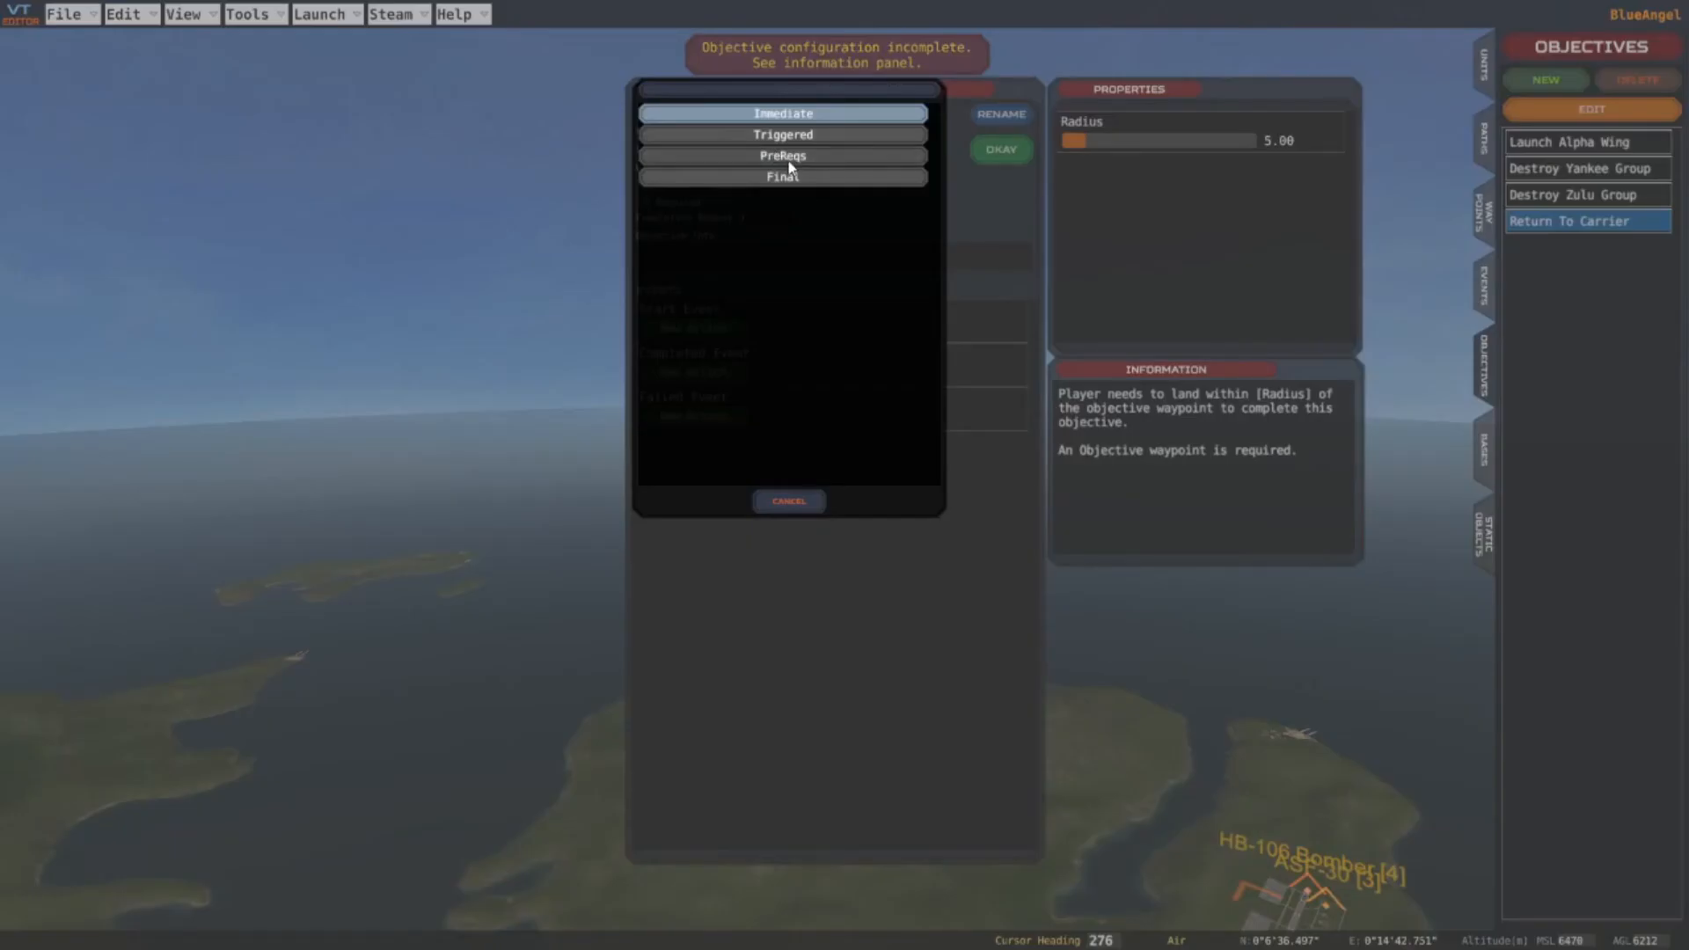
click(791, 159)
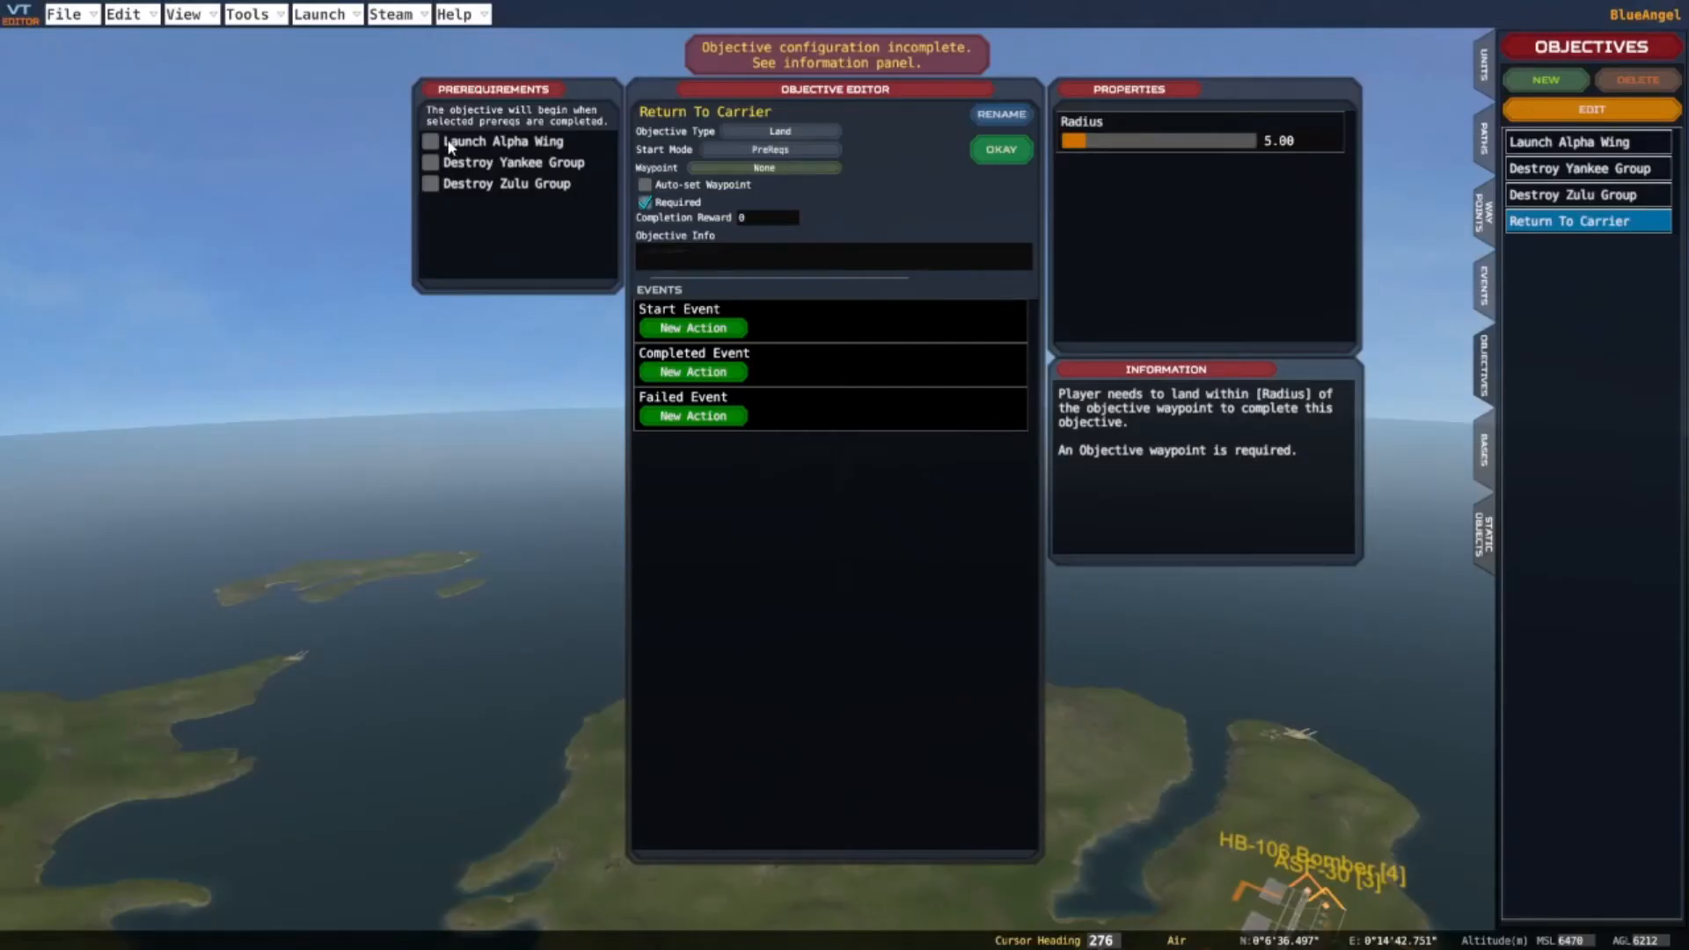
click(432, 184)
click(431, 164)
Set the Return To Carrier objective's waypoint to the allied Aircraft Carrier
click(763, 169)
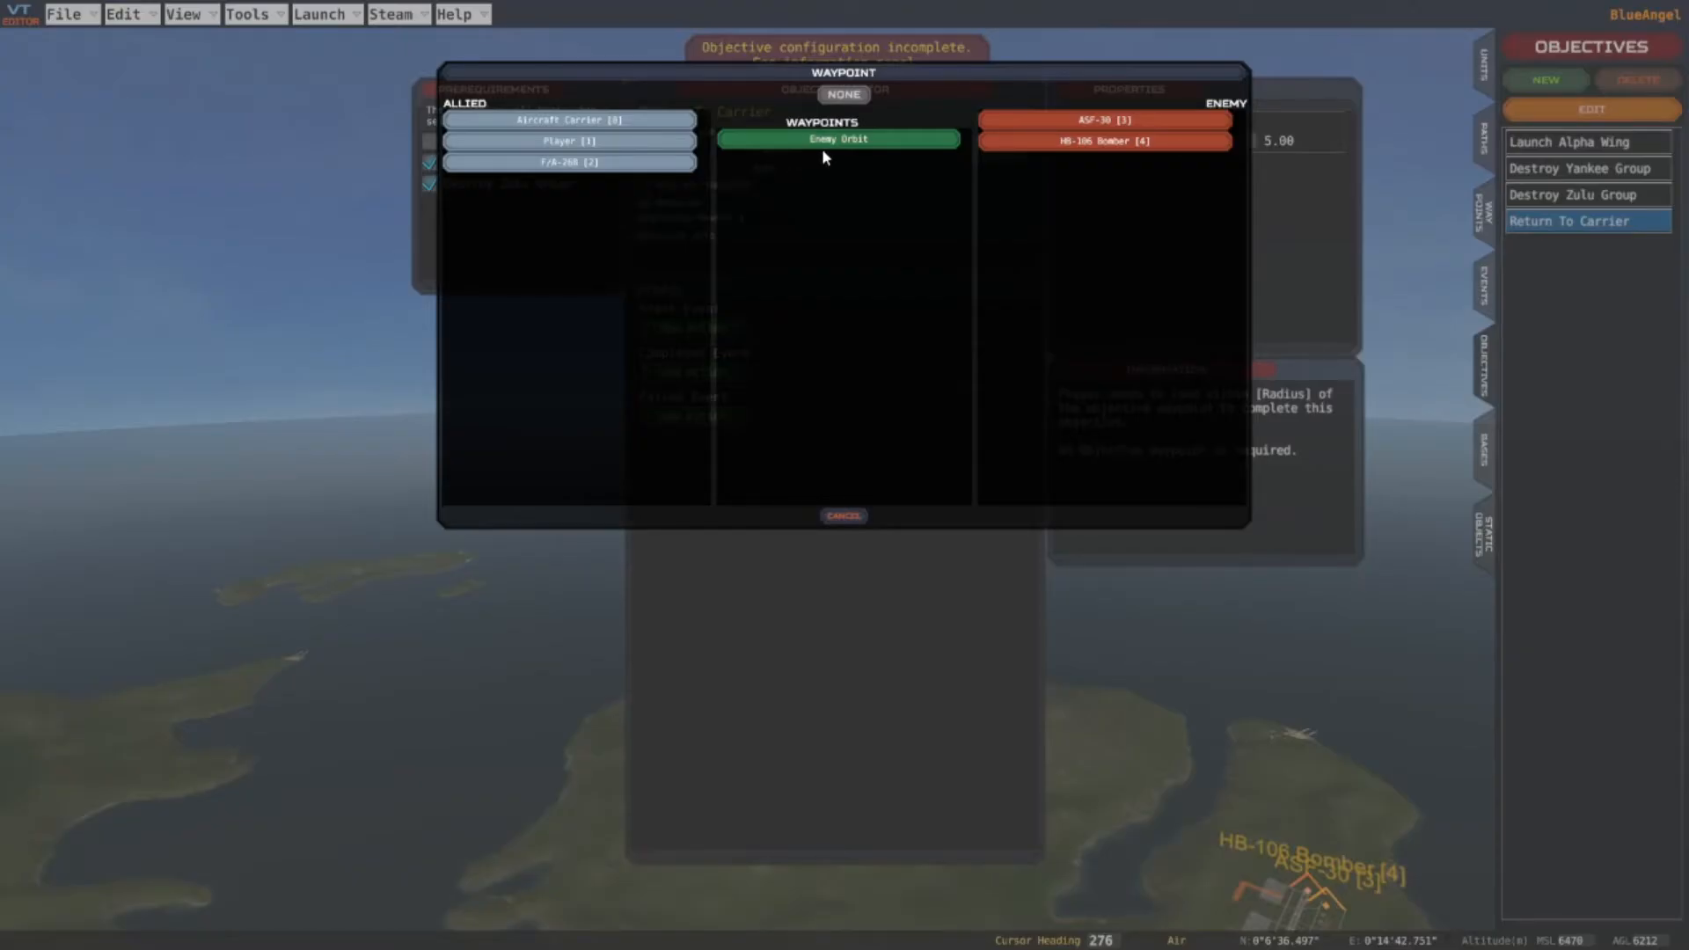
click(549, 120)
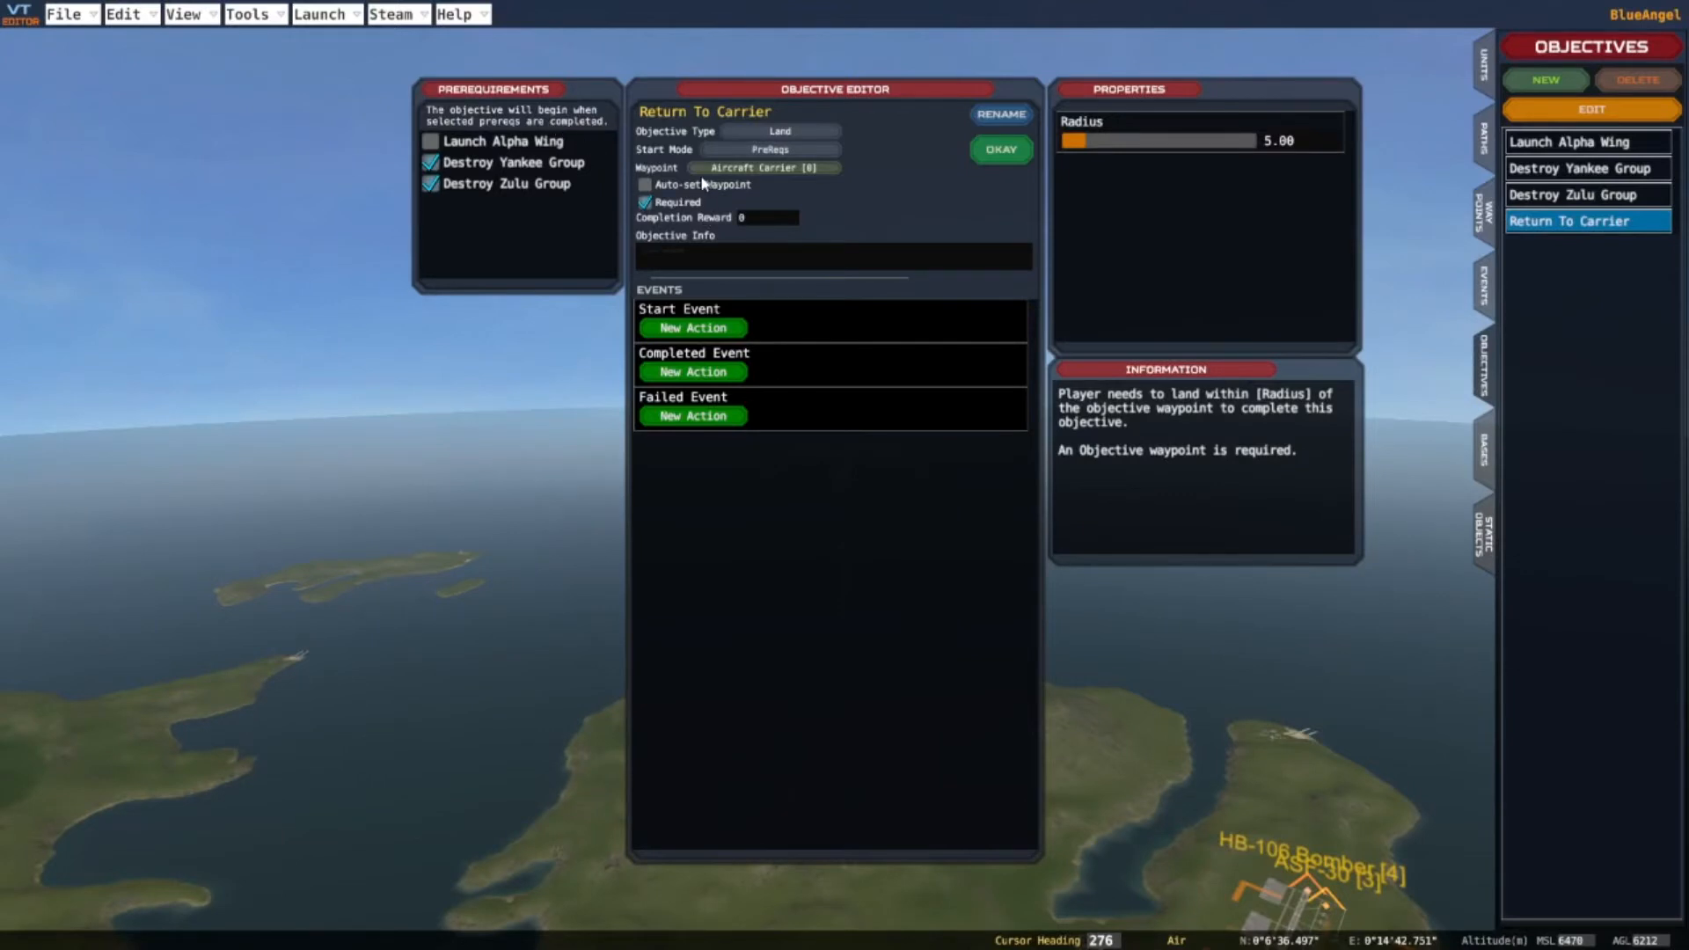
click(771, 167)
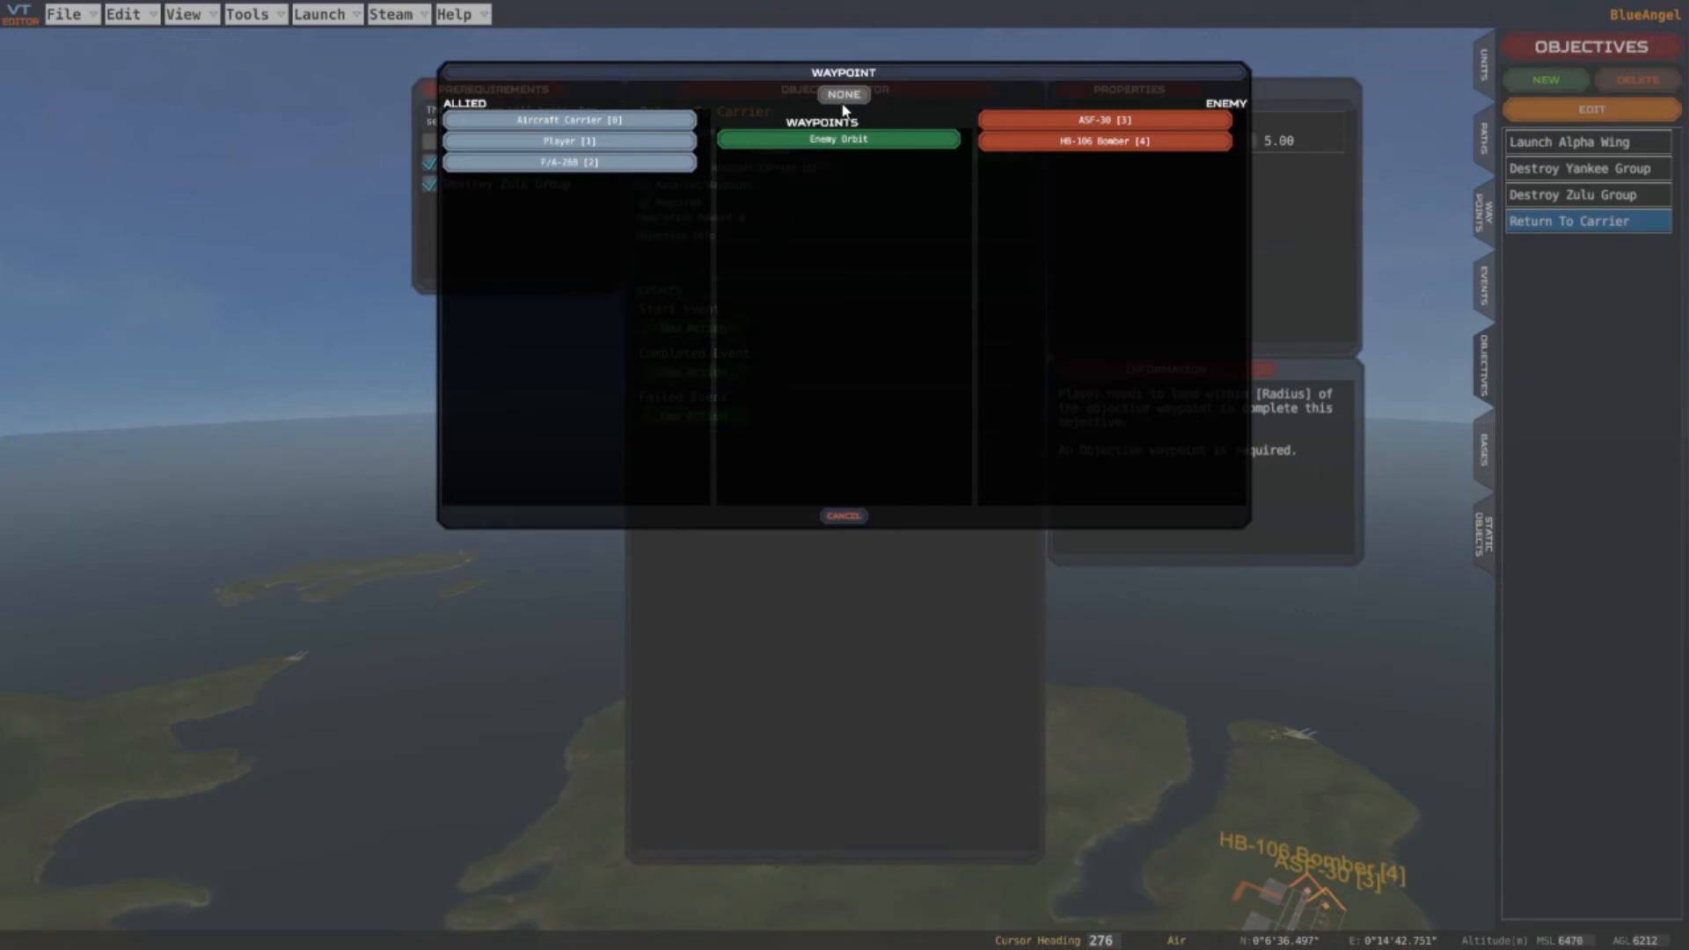
click(846, 517)
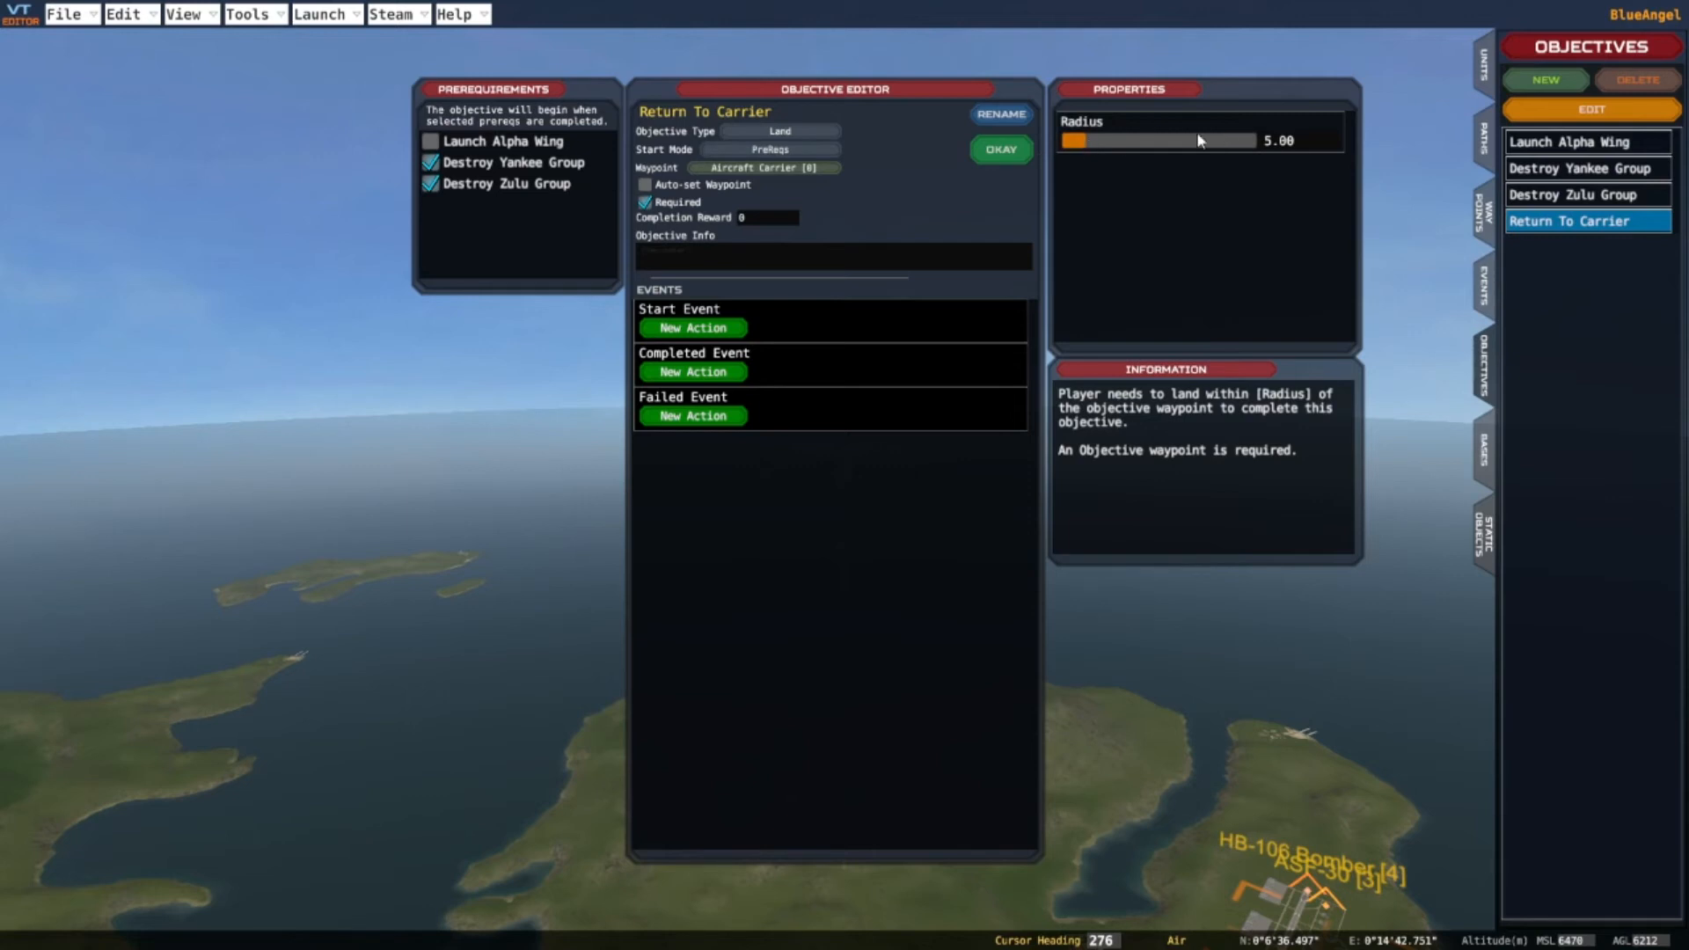
Set the landing radius to 500, enter objective info starting "Return Alpha Wing to" and ending "for next assignment.", and accept the objective
drag(1078, 147, 1087, 147)
click(1281, 146)
text(500)
key(Return)
text(Return Alpha Wing to)
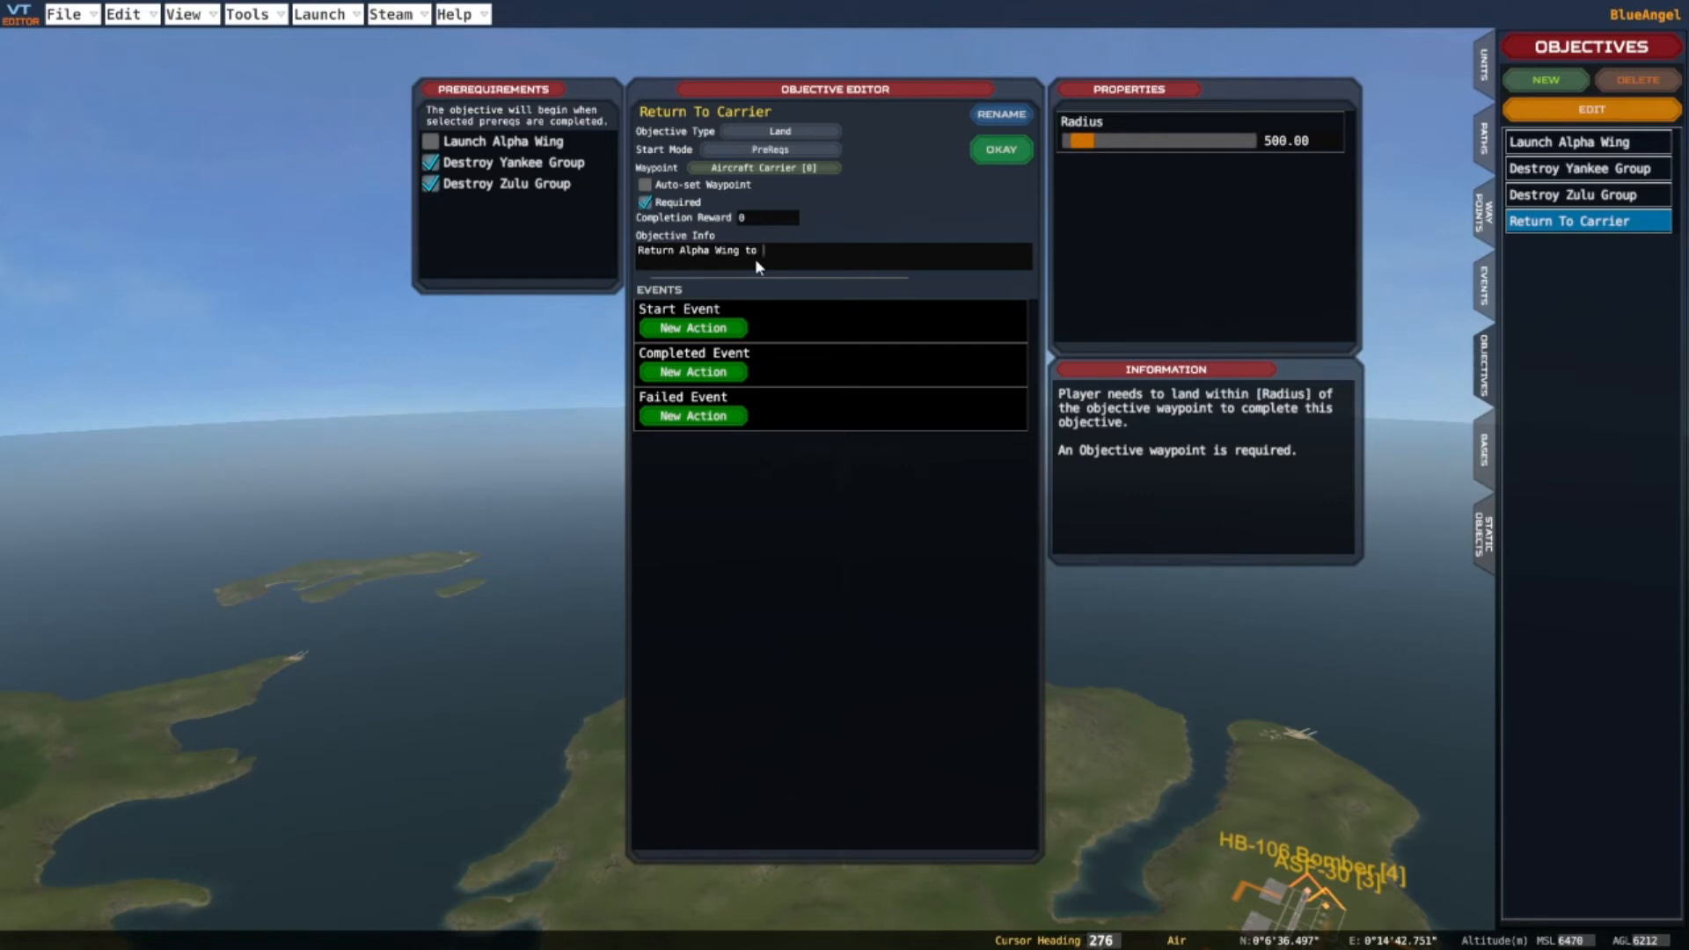
text(for next assignment.)
click(1008, 155)
Give the Destroy Zulu Group objective the info text "Destroy Zulu Group" and the Enemy Orbit waypoint, and accept it
click(1622, 200)
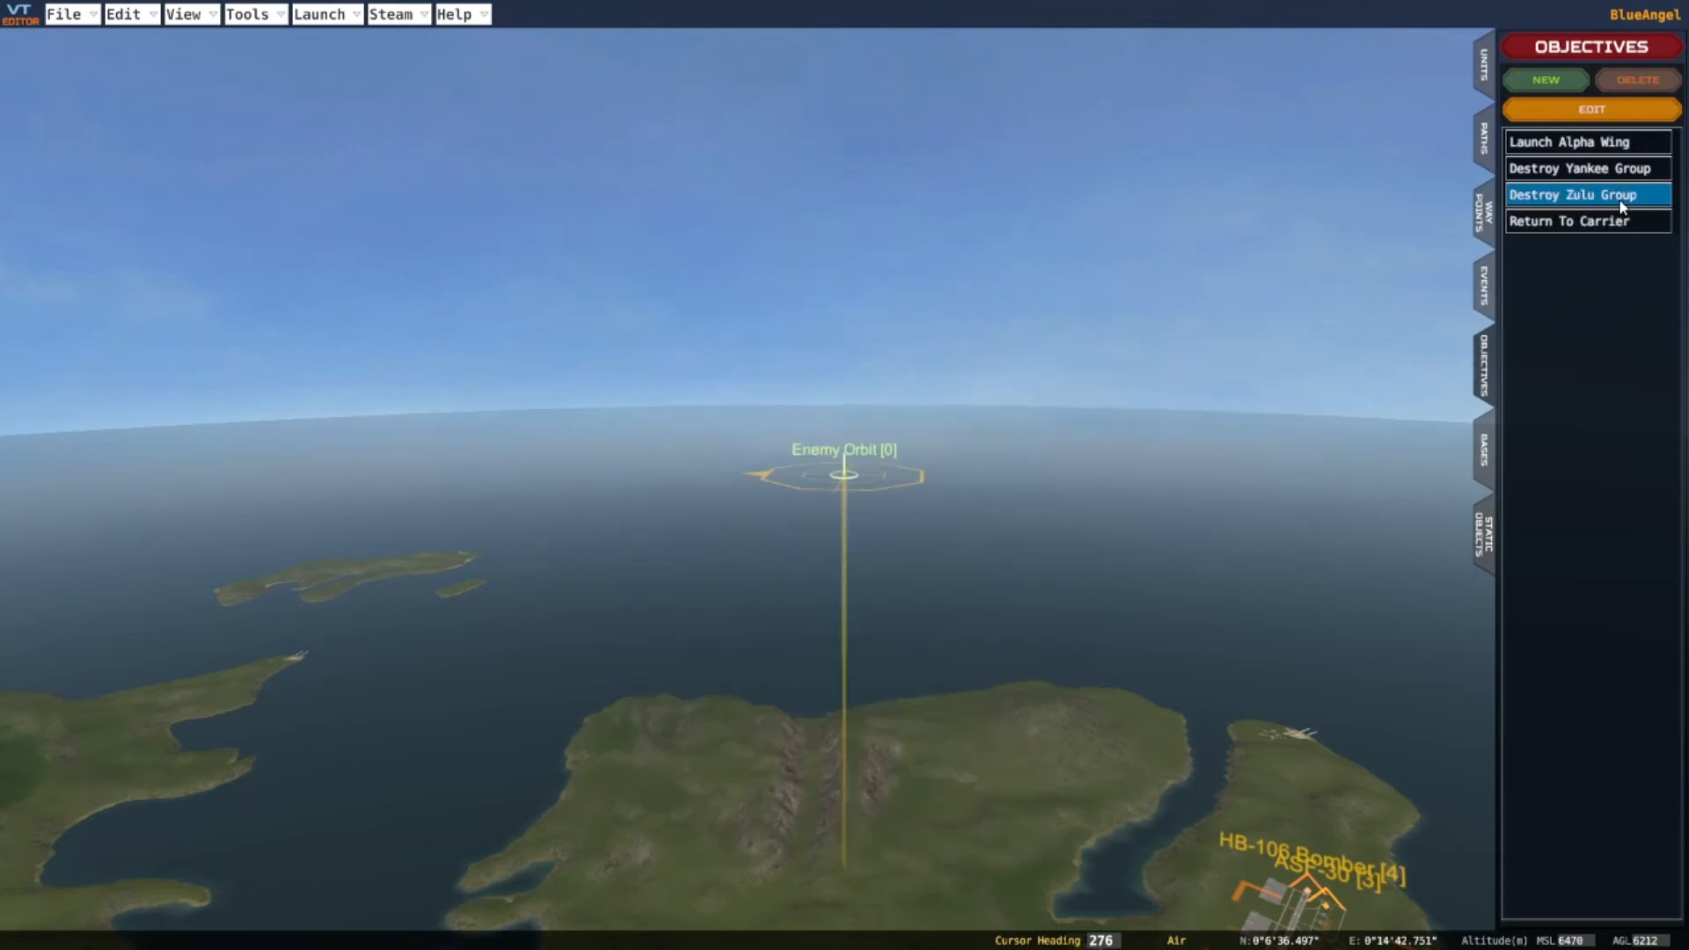
click(1592, 110)
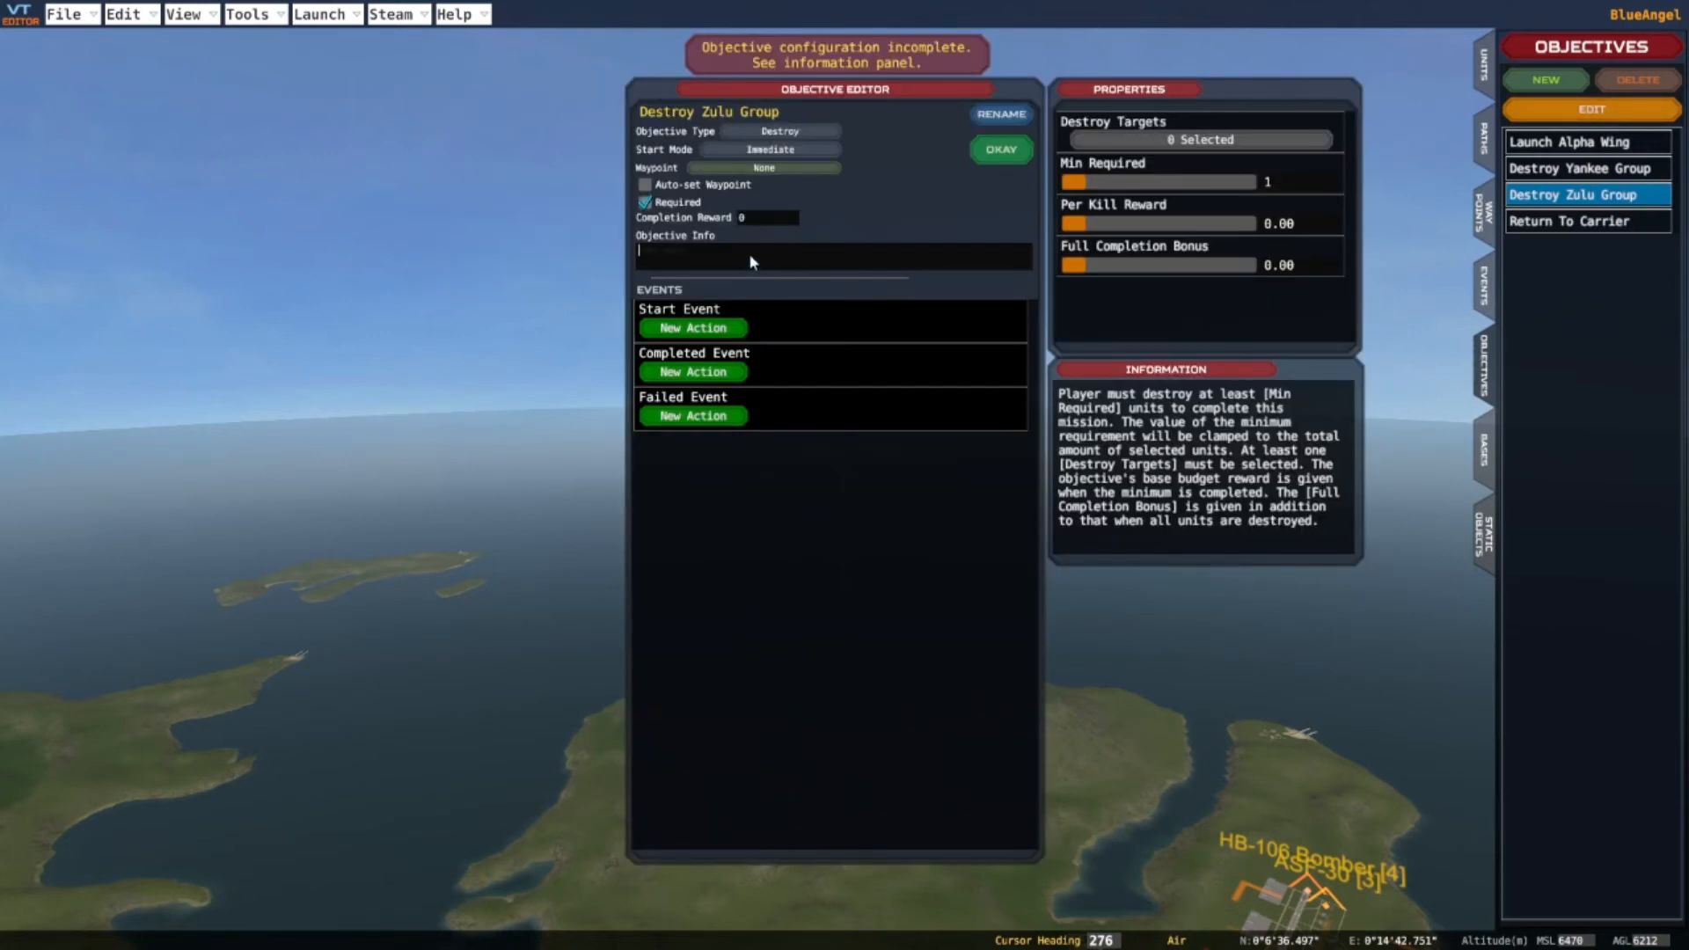
text(Destroy Zulu Group)
click(762, 167)
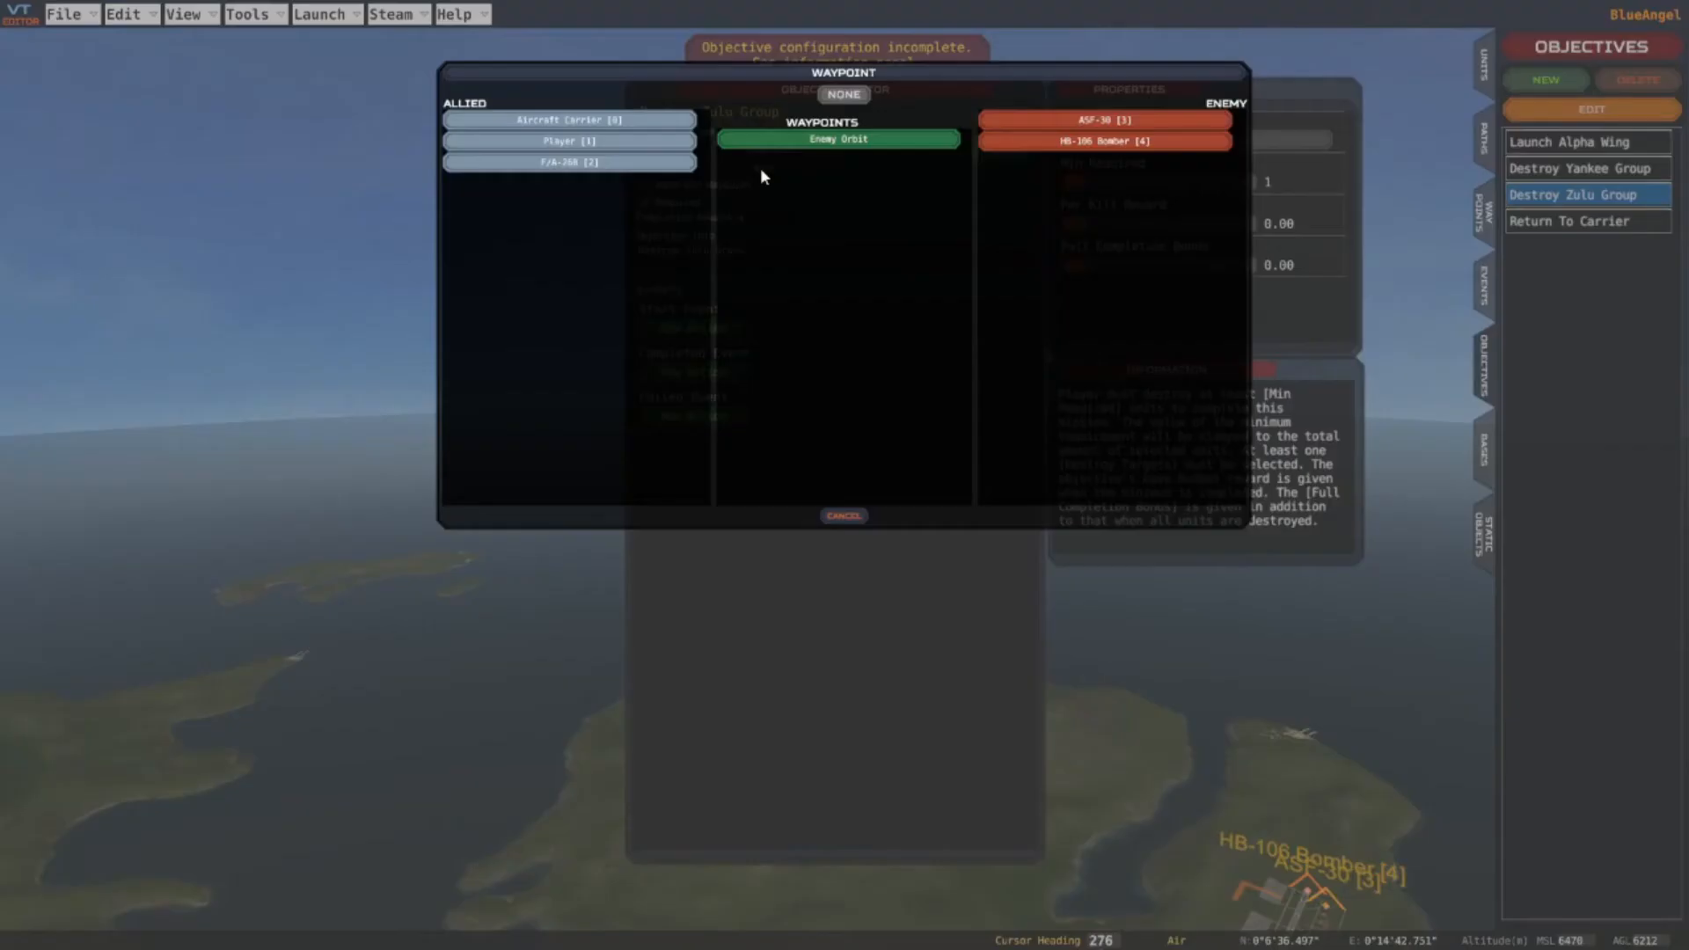
click(828, 141)
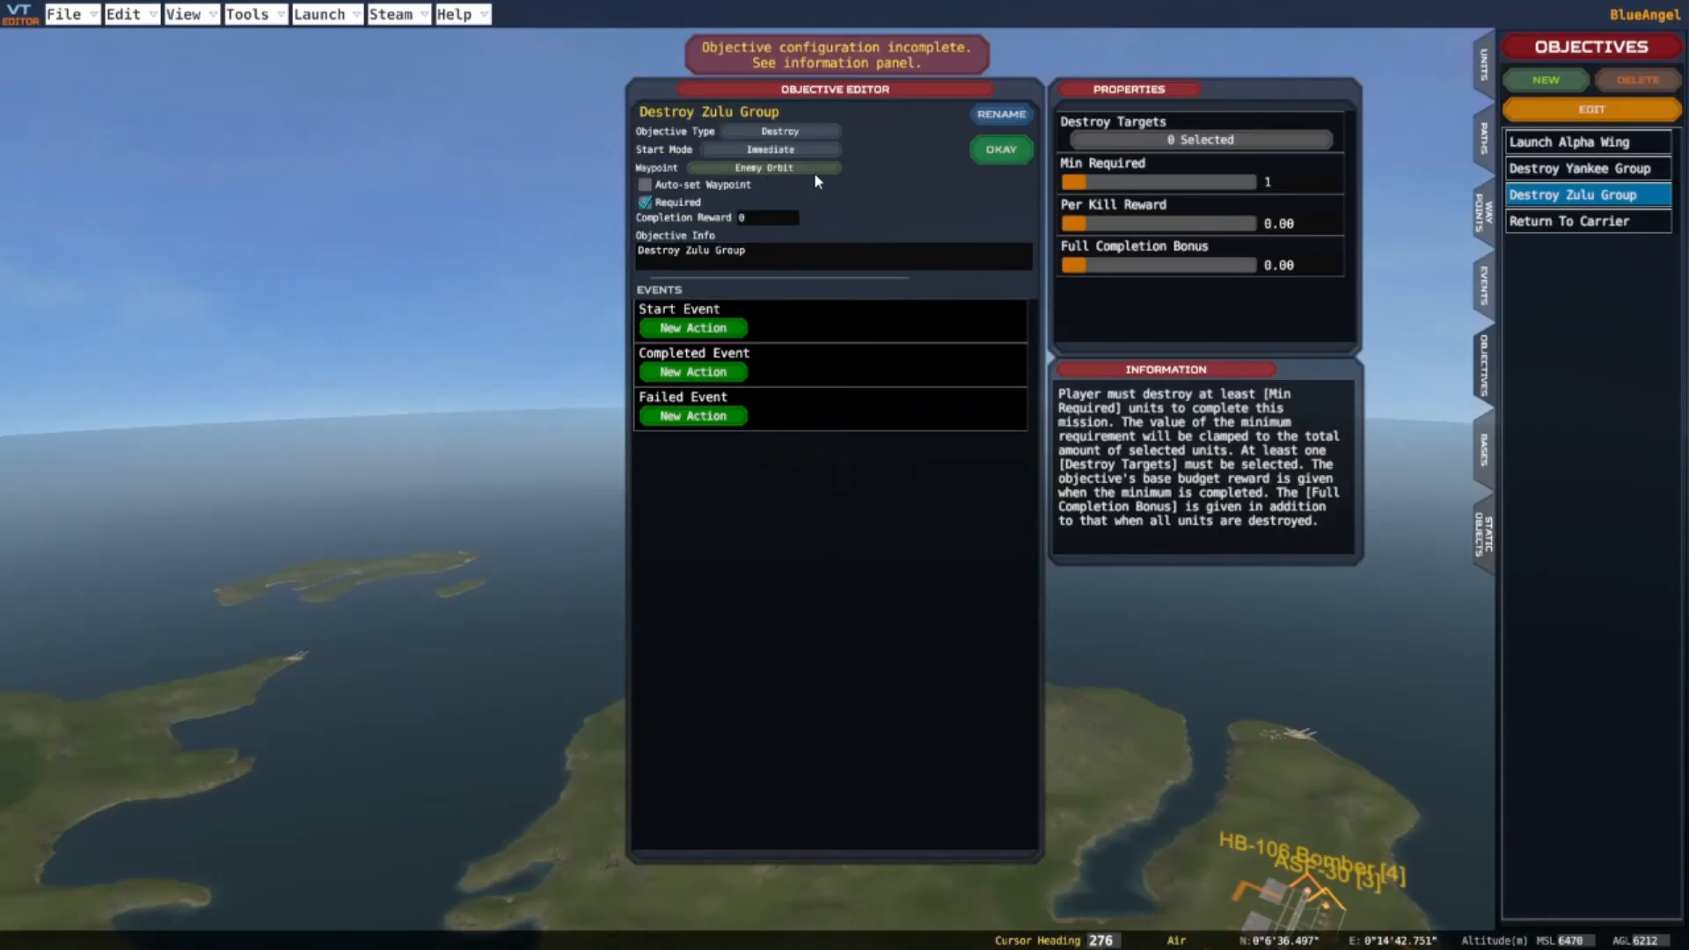
click(1001, 149)
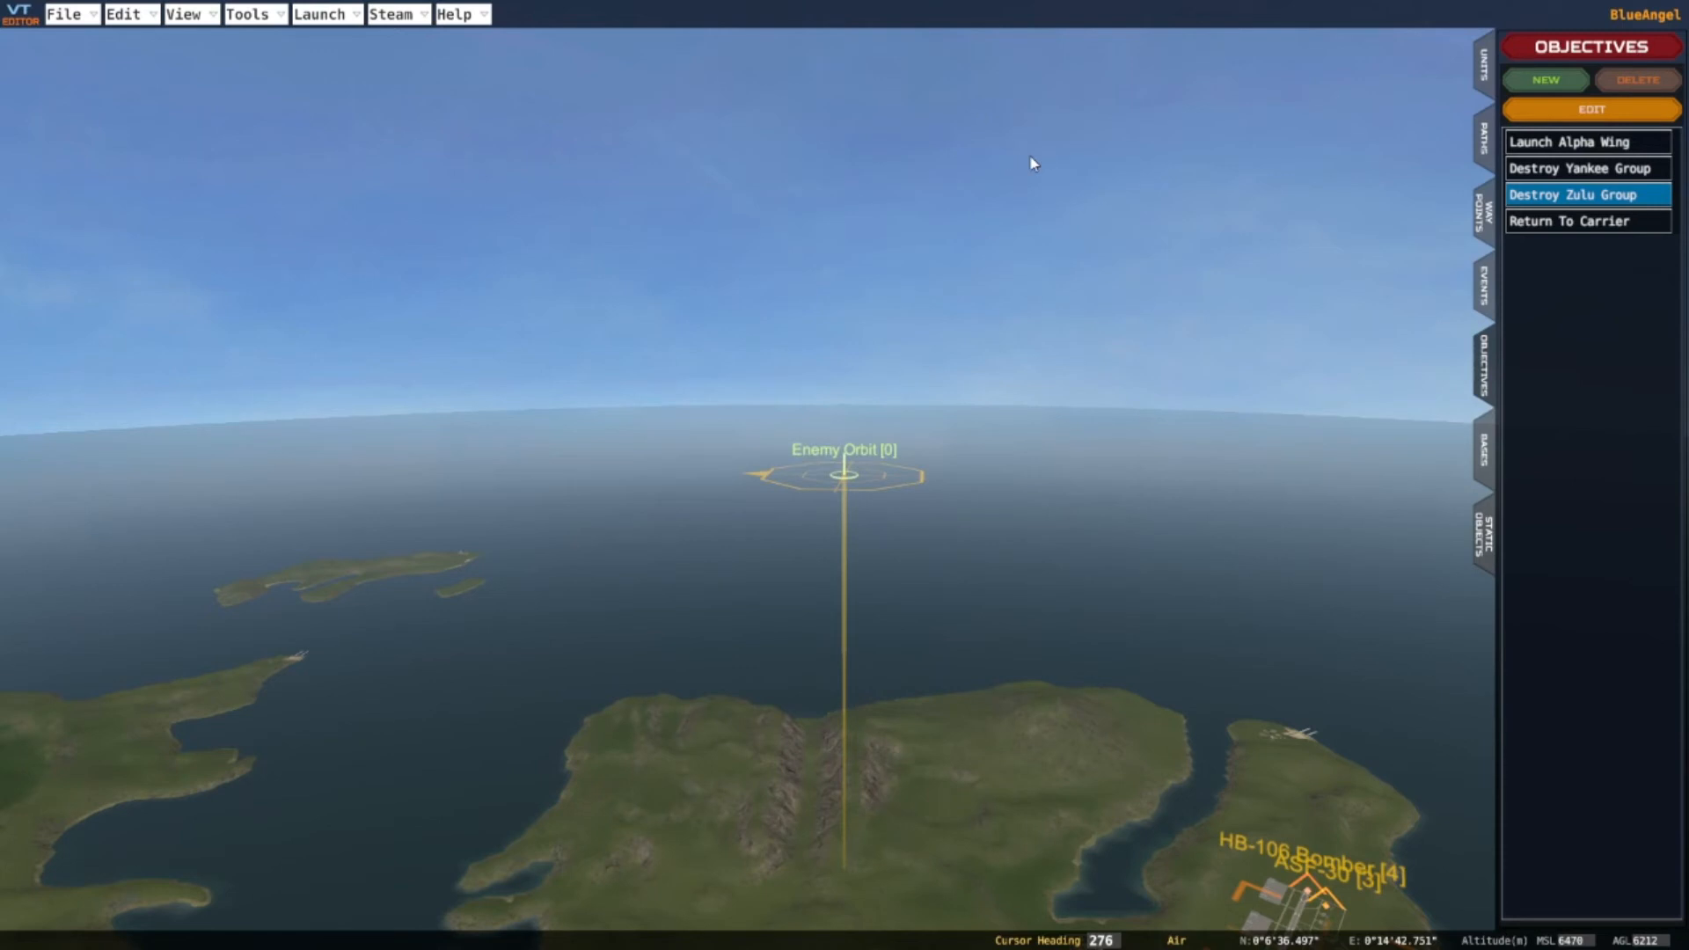
Set the Destroy Yankee Group objective's waypoint to Enemy Orbit and accept the objective
click(1607, 176)
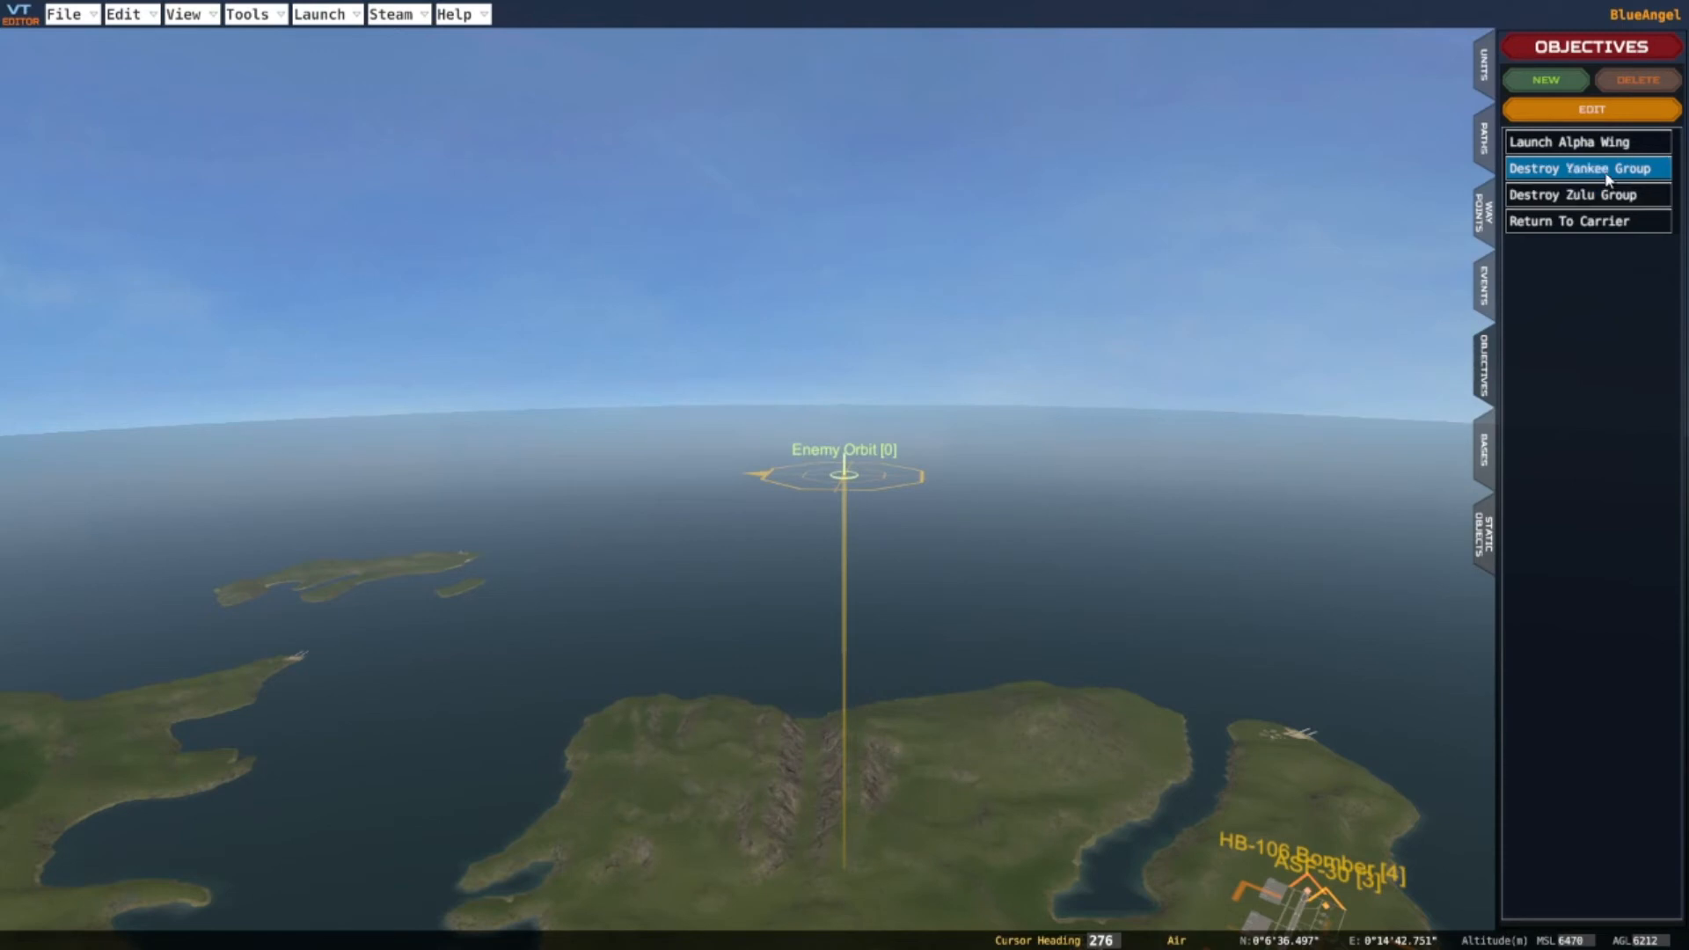
click(1593, 115)
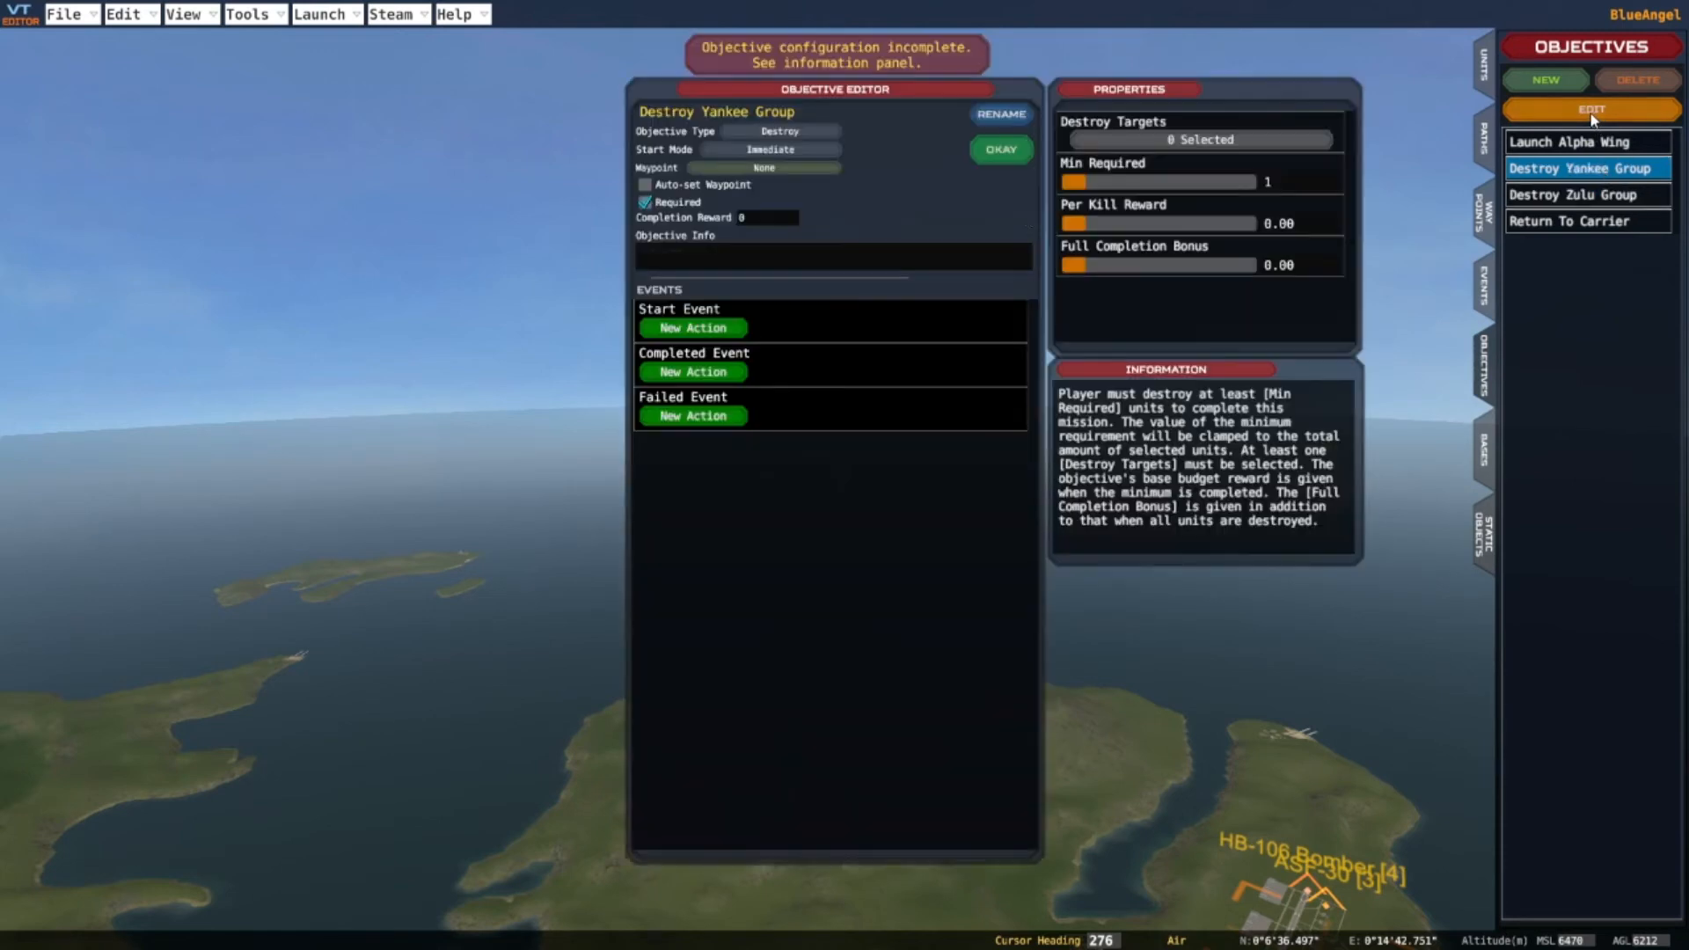
click(788, 169)
click(844, 138)
click(1002, 150)
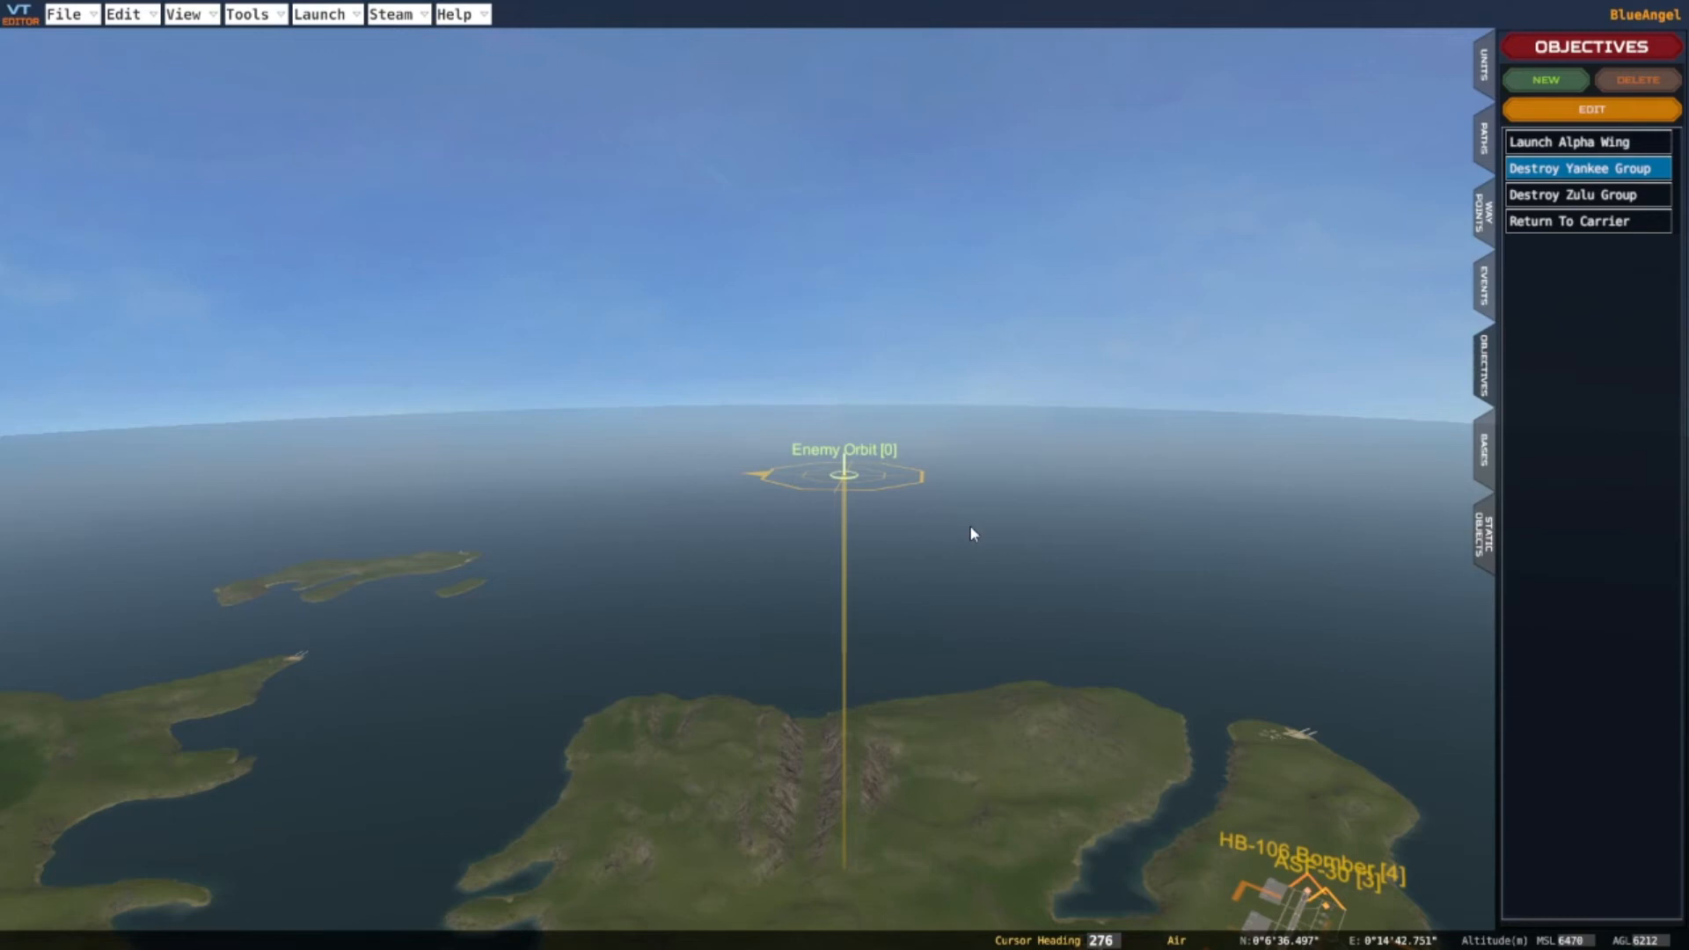
Turn off Engage Enemies for the enemy HB-106 Bomber and check the options of the ASF-30
click(1487, 68)
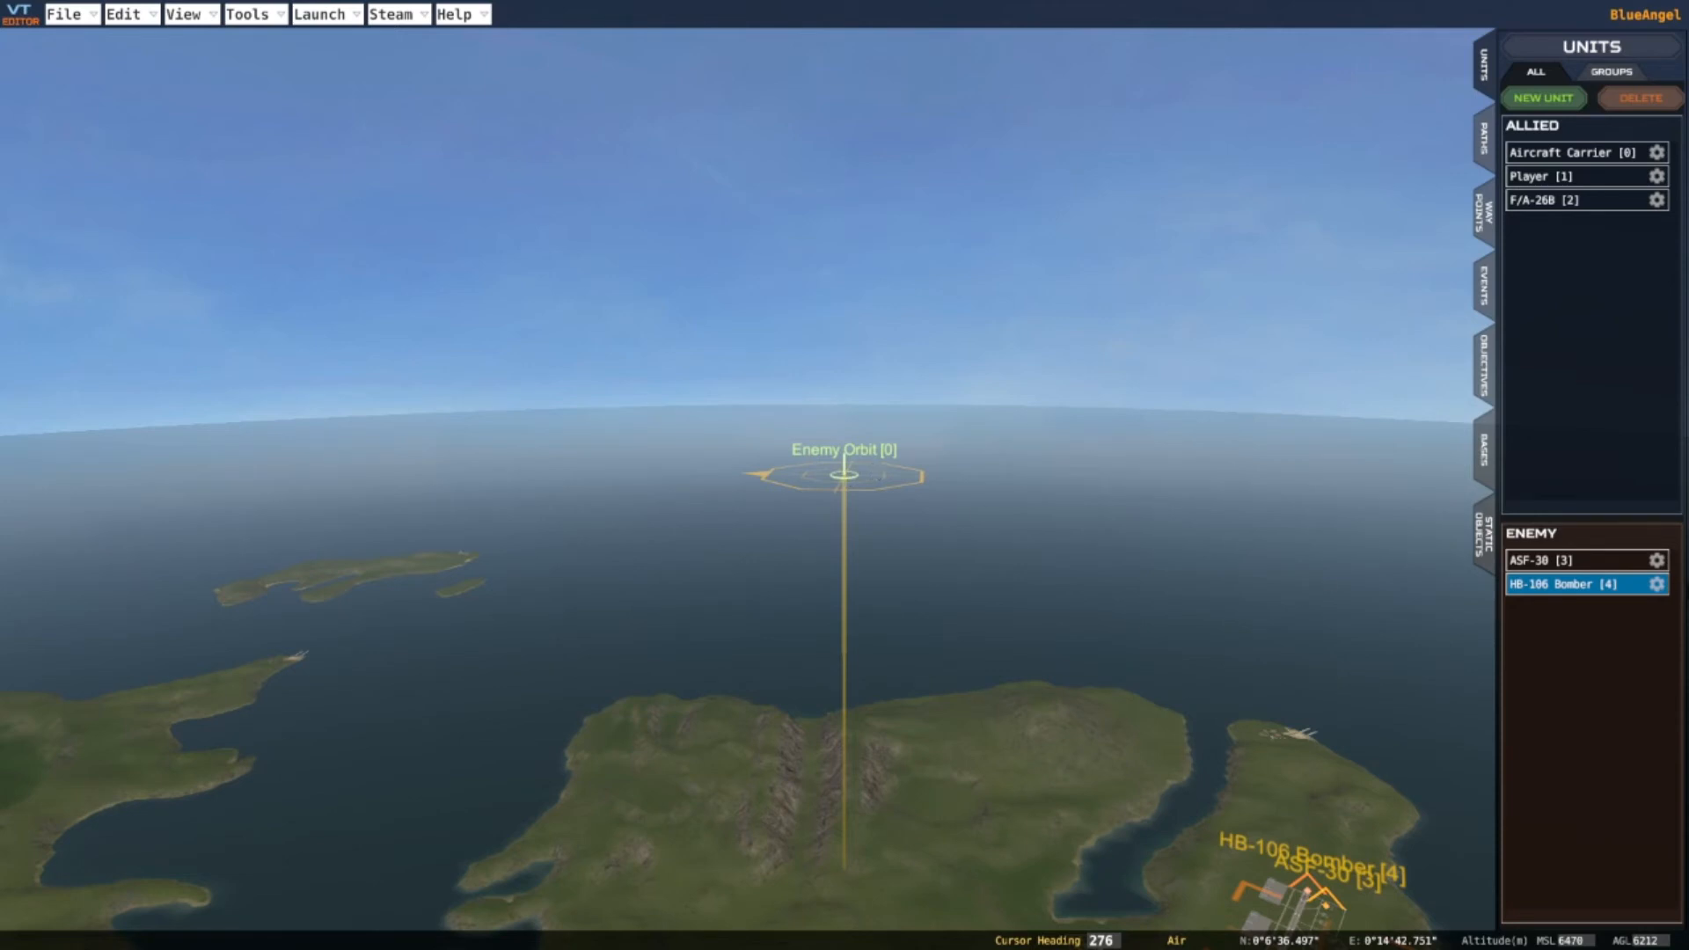
click(1657, 584)
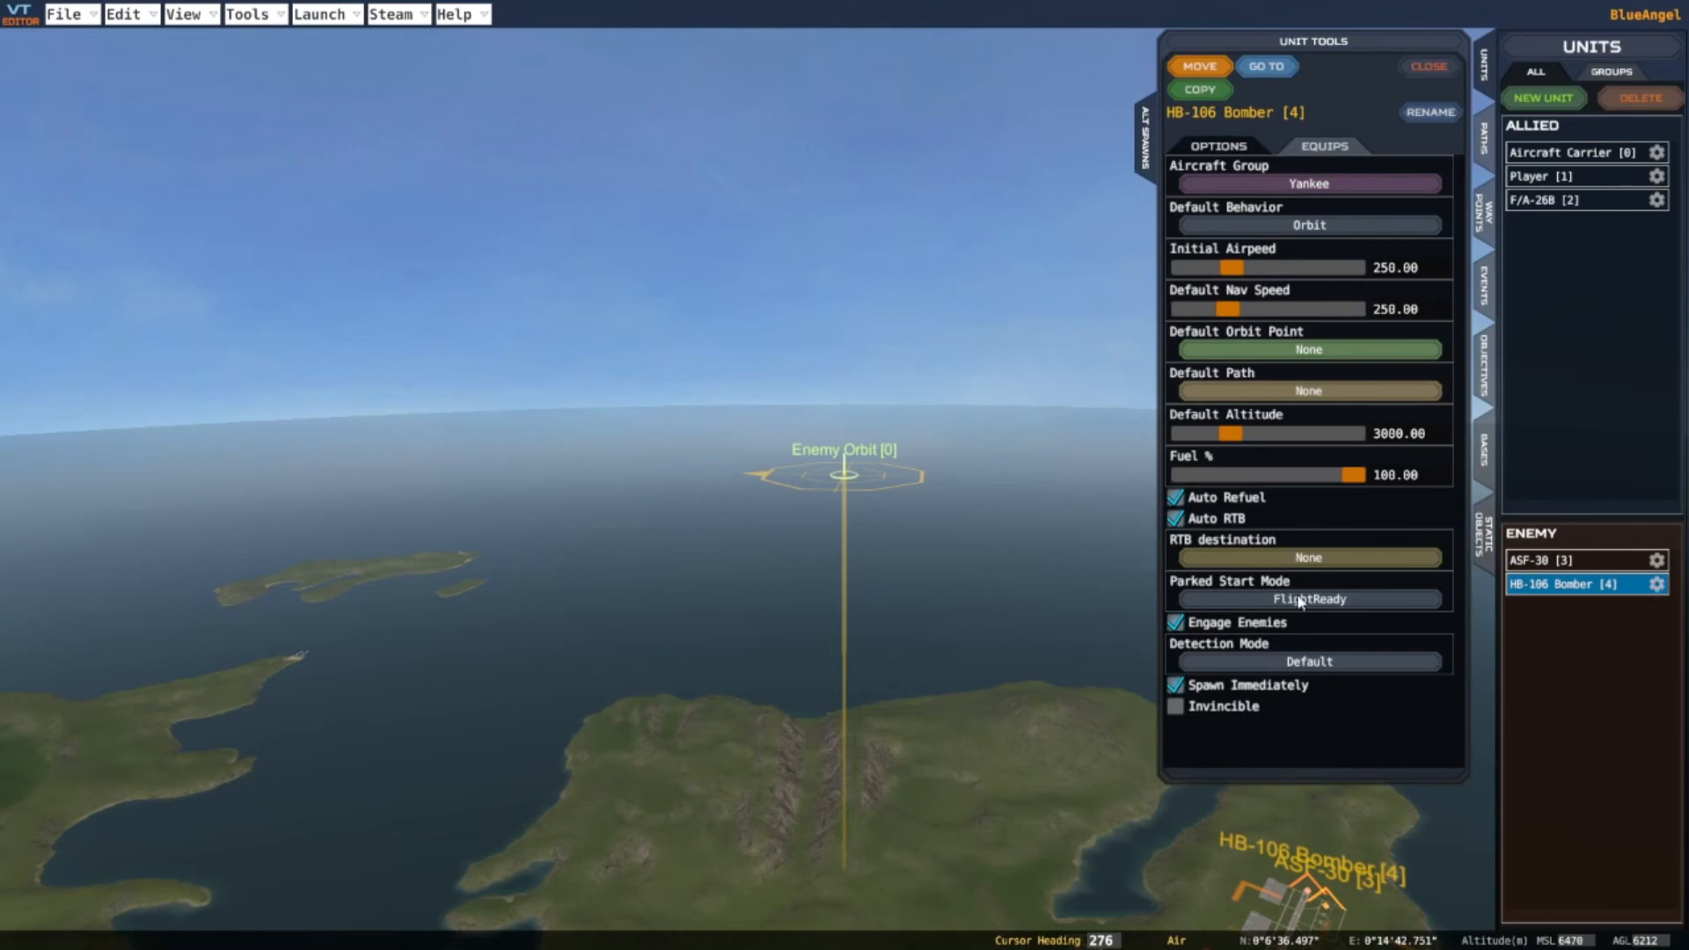
click(1176, 622)
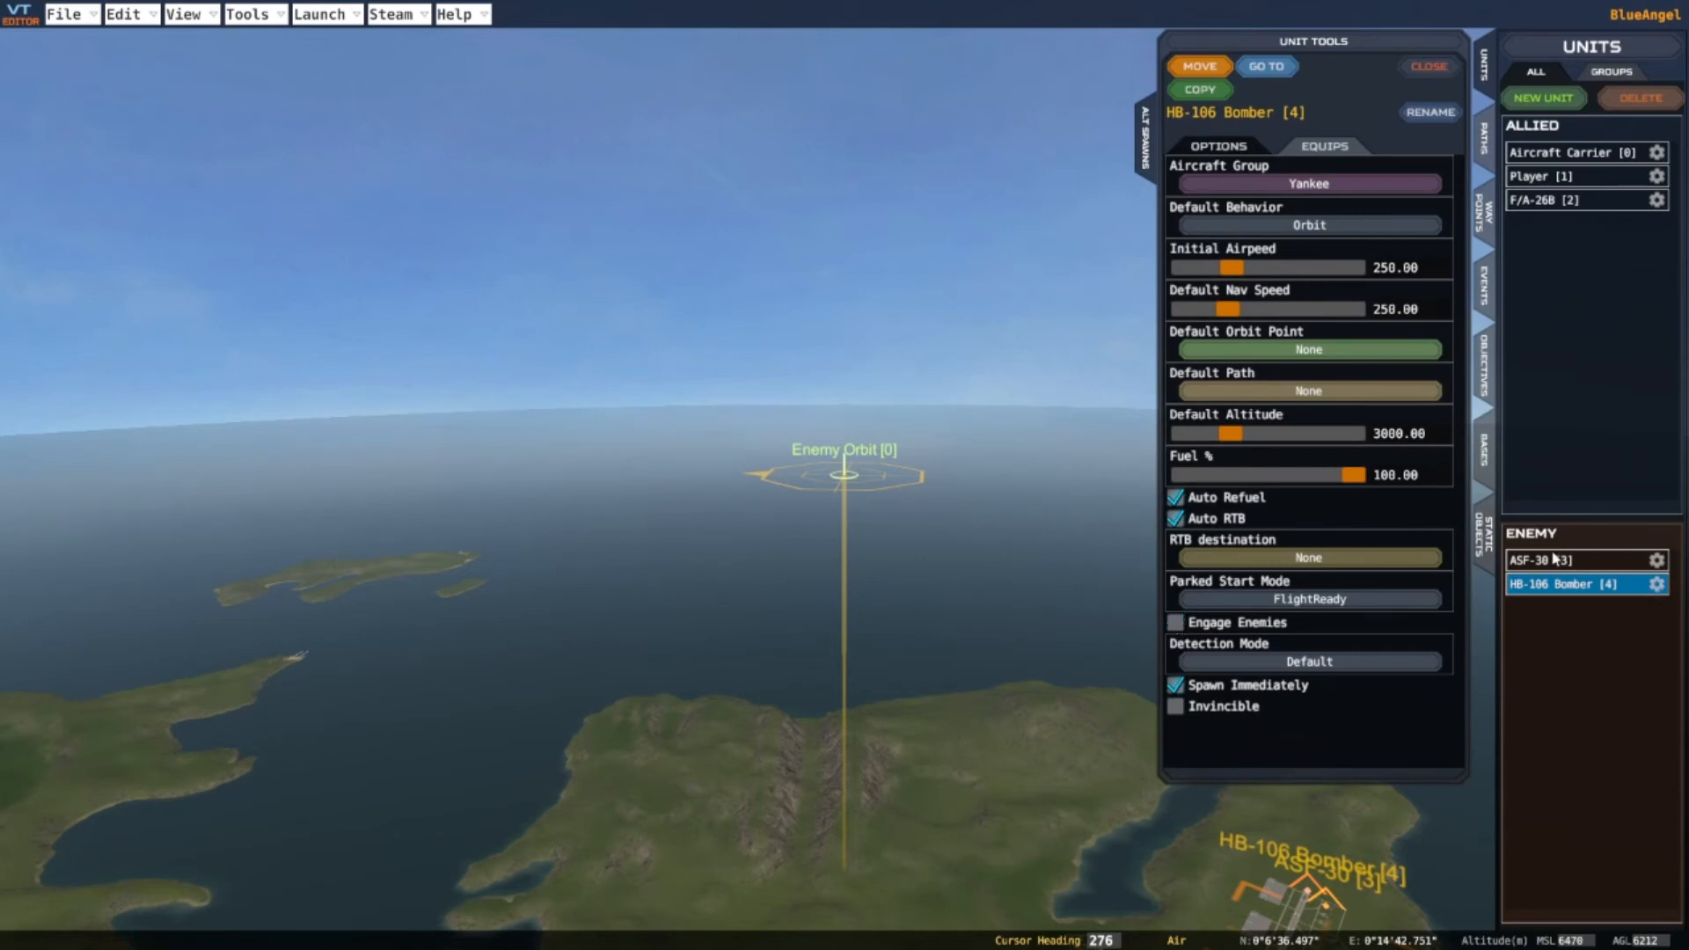
click(1657, 561)
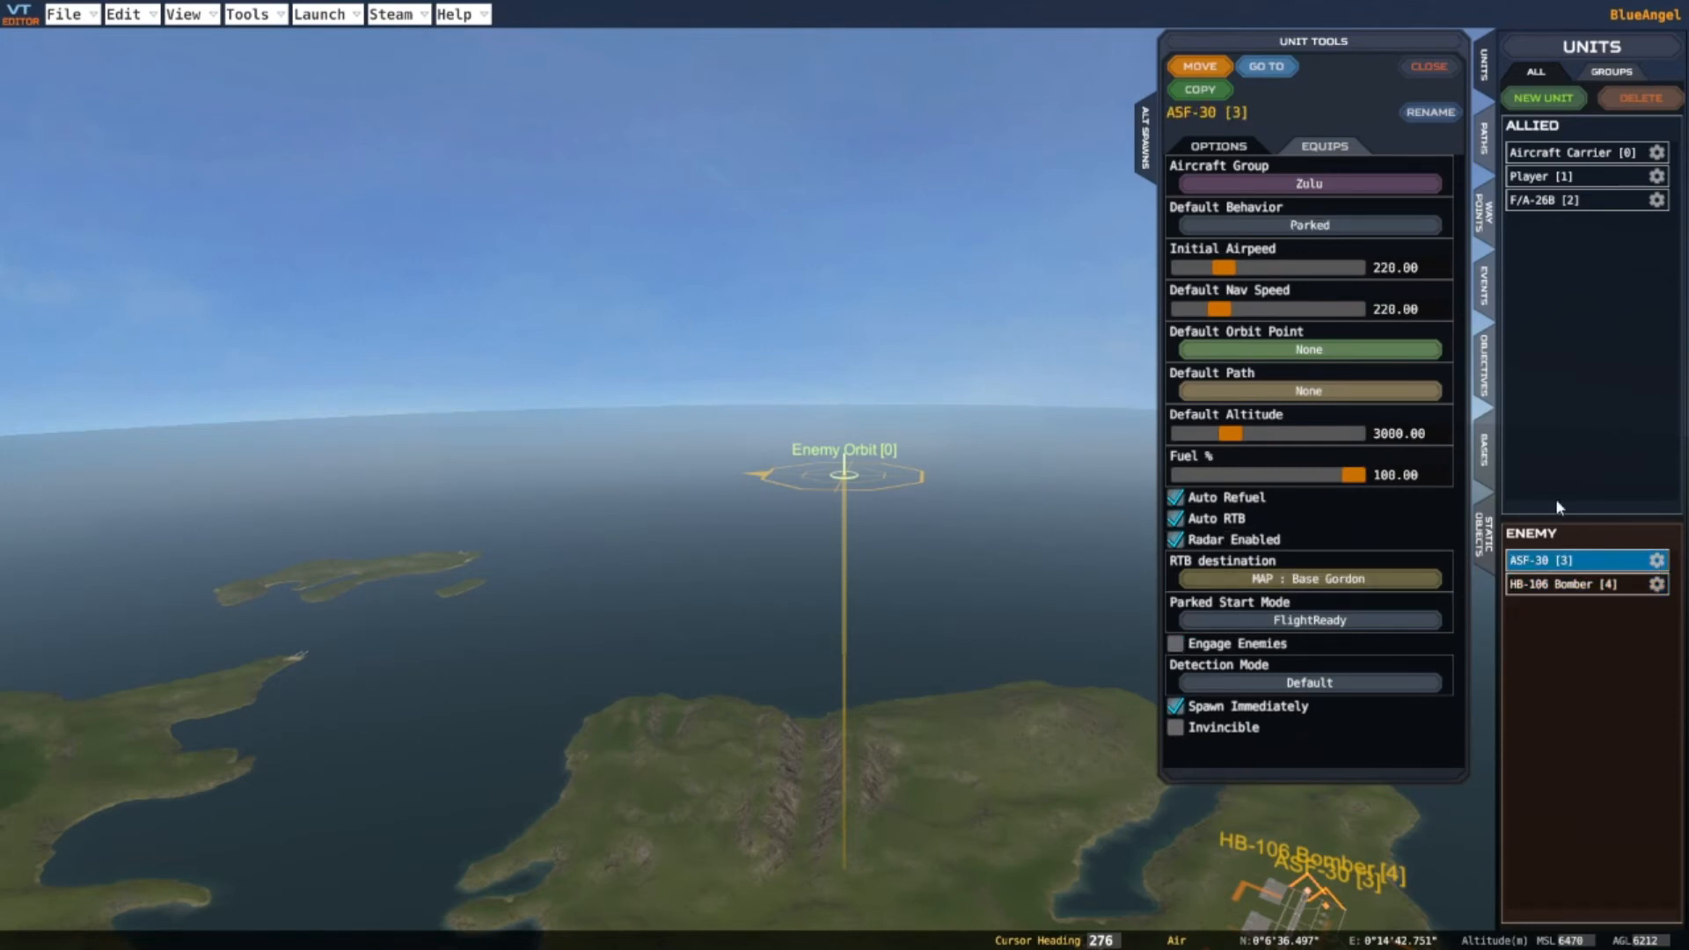
Set the HB-106 Bomber's default behavior to Parked and its default orbit point to Enemy Orbit
click(1541, 587)
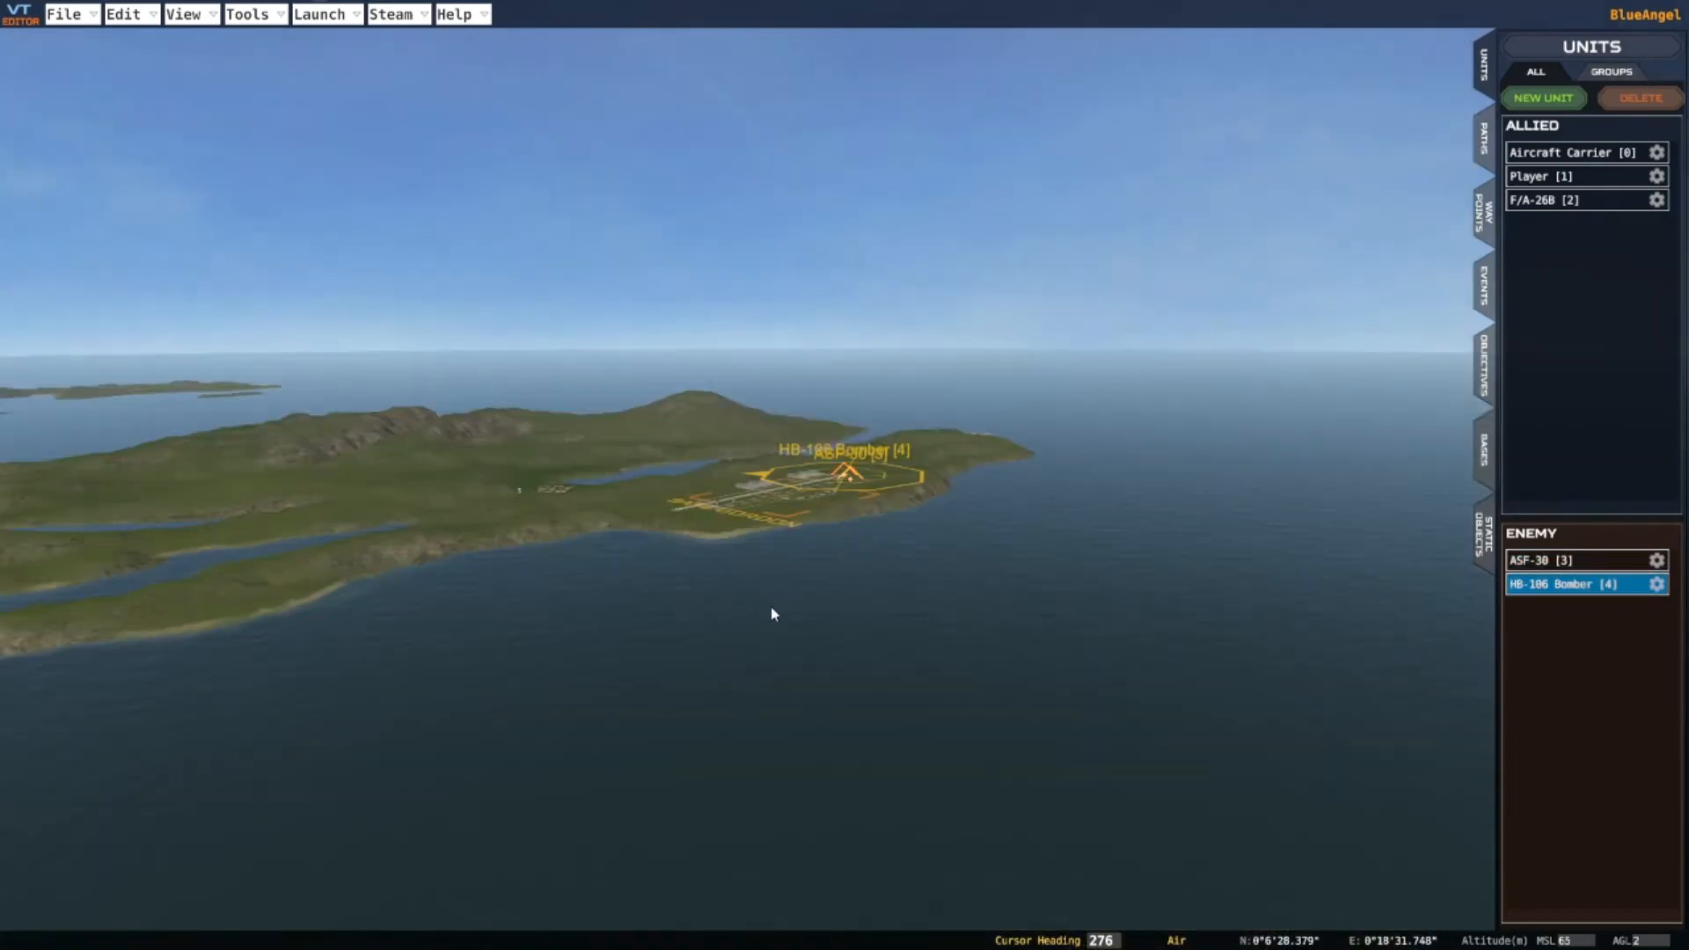
scroll(769, 597, up, 15)
scroll(770, 600, up, 3)
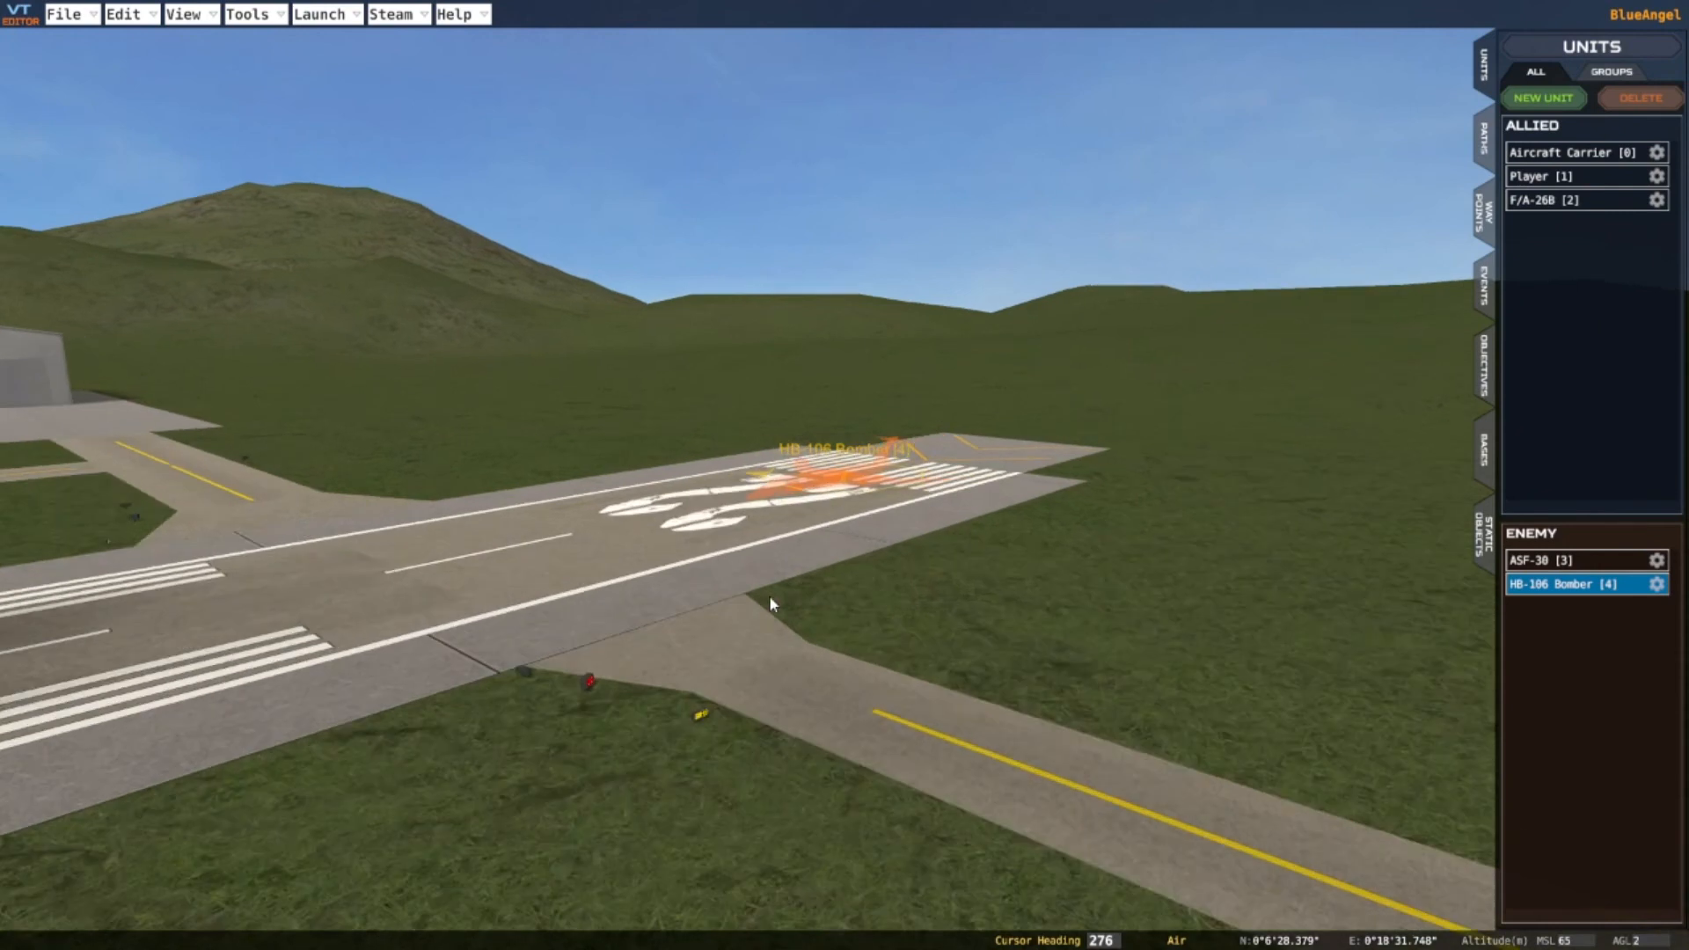
scroll(770, 600, down, 4)
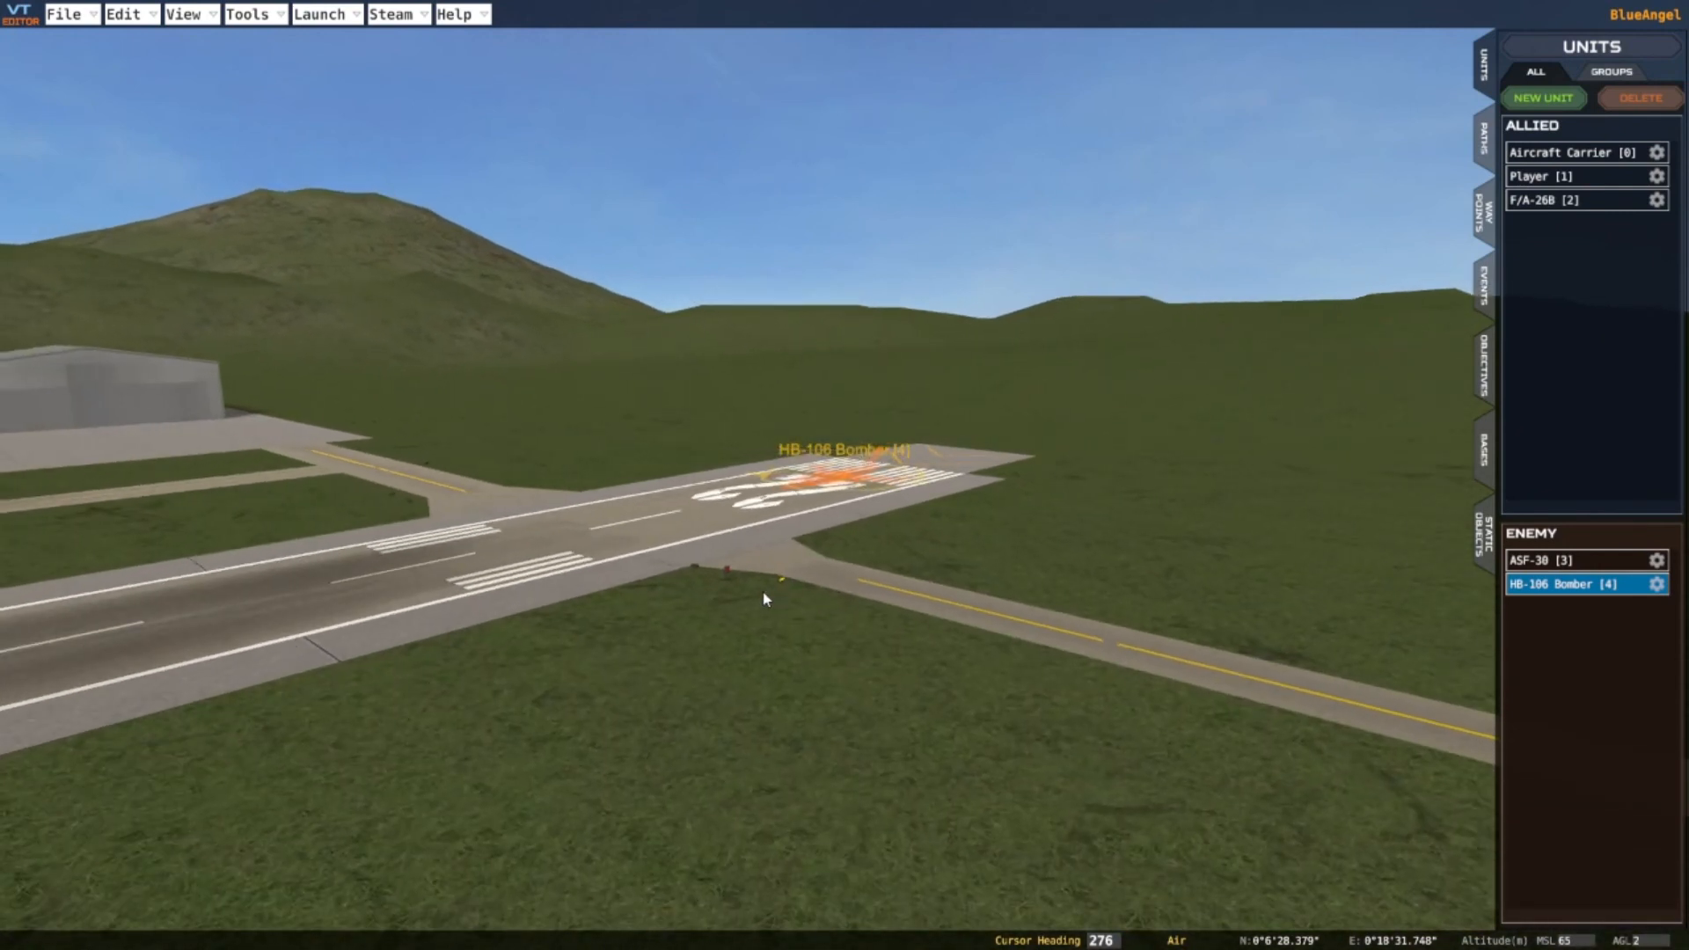
click(1657, 585)
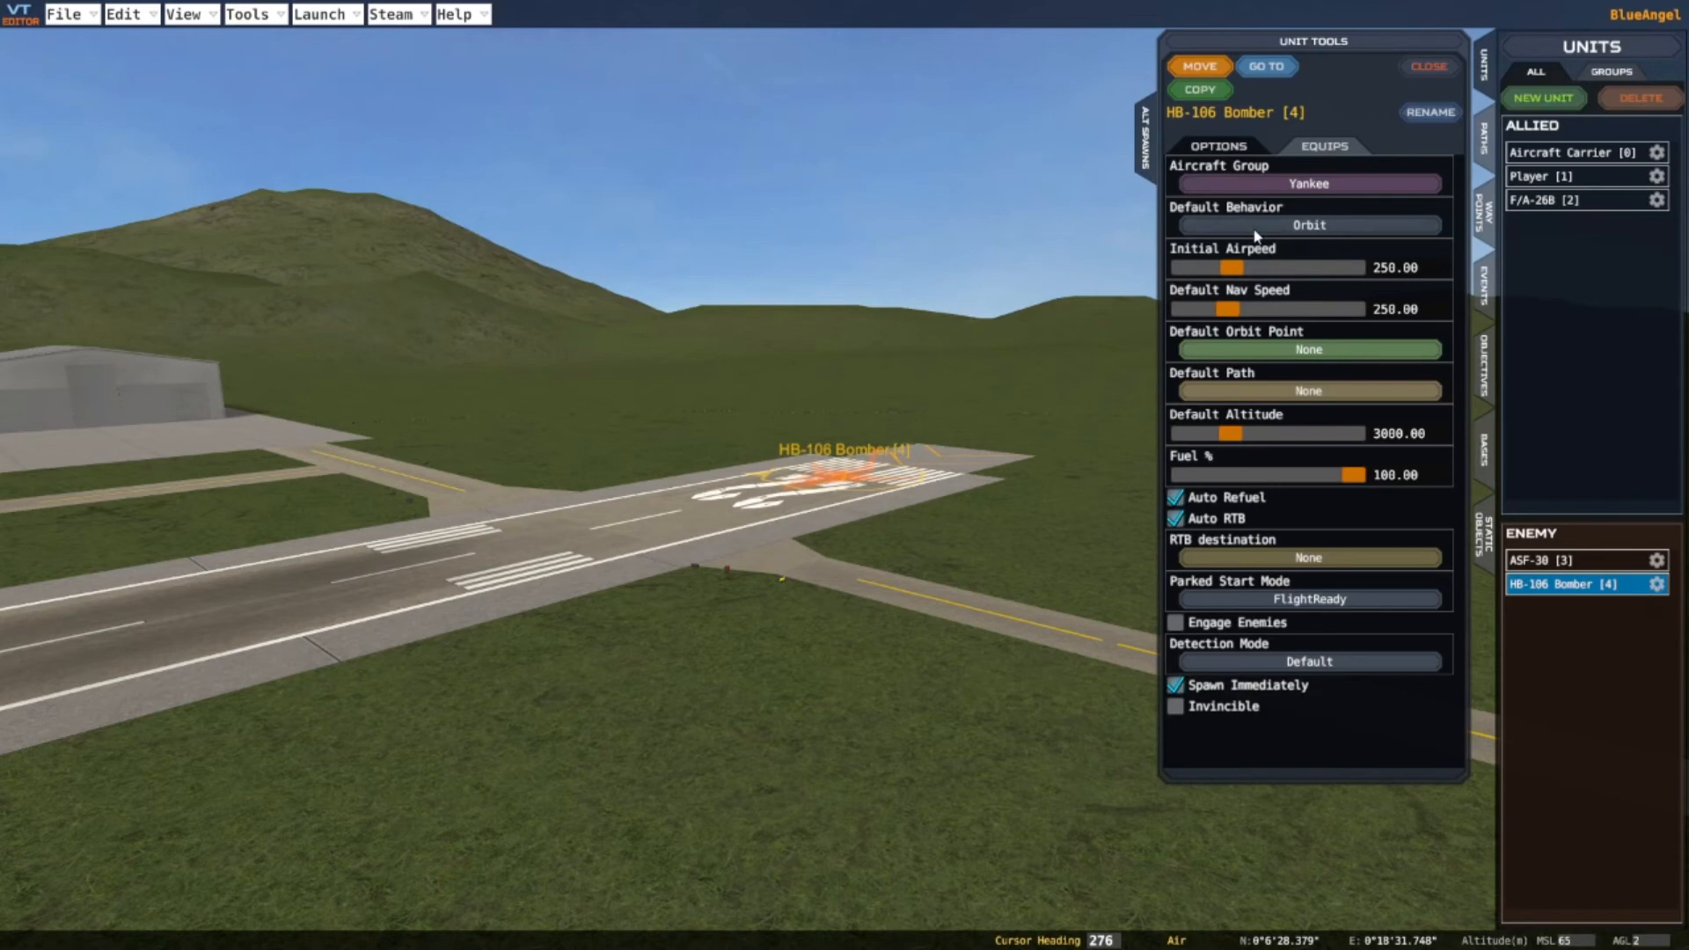
click(1309, 227)
click(782, 155)
click(1315, 348)
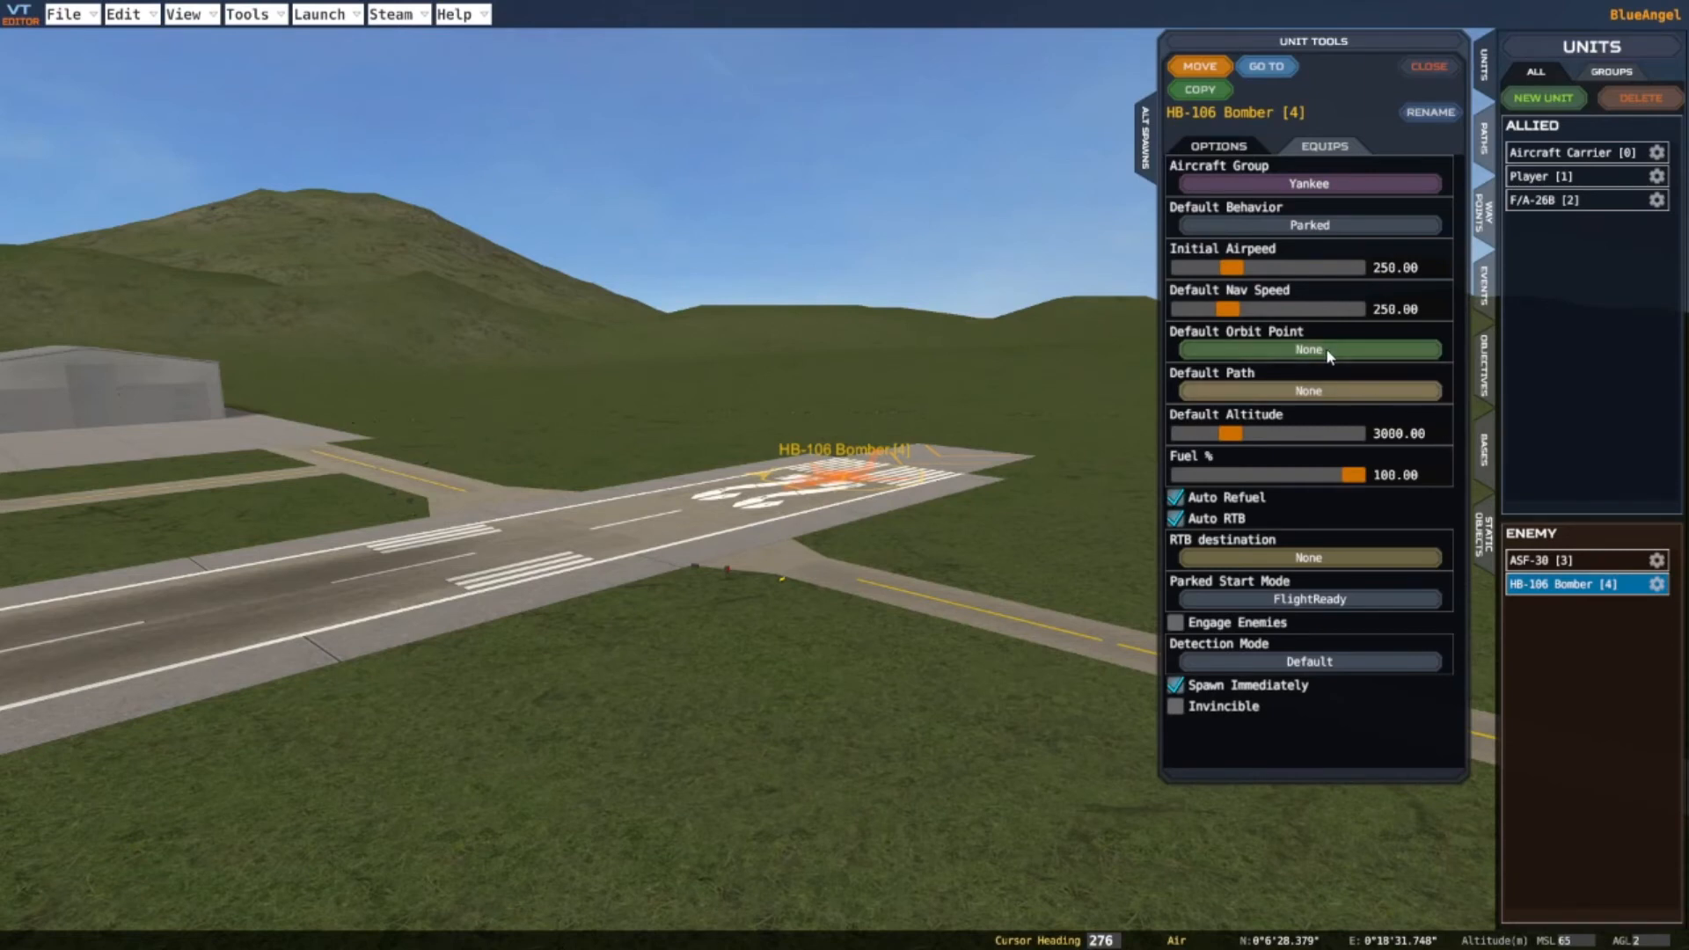
click(790, 114)
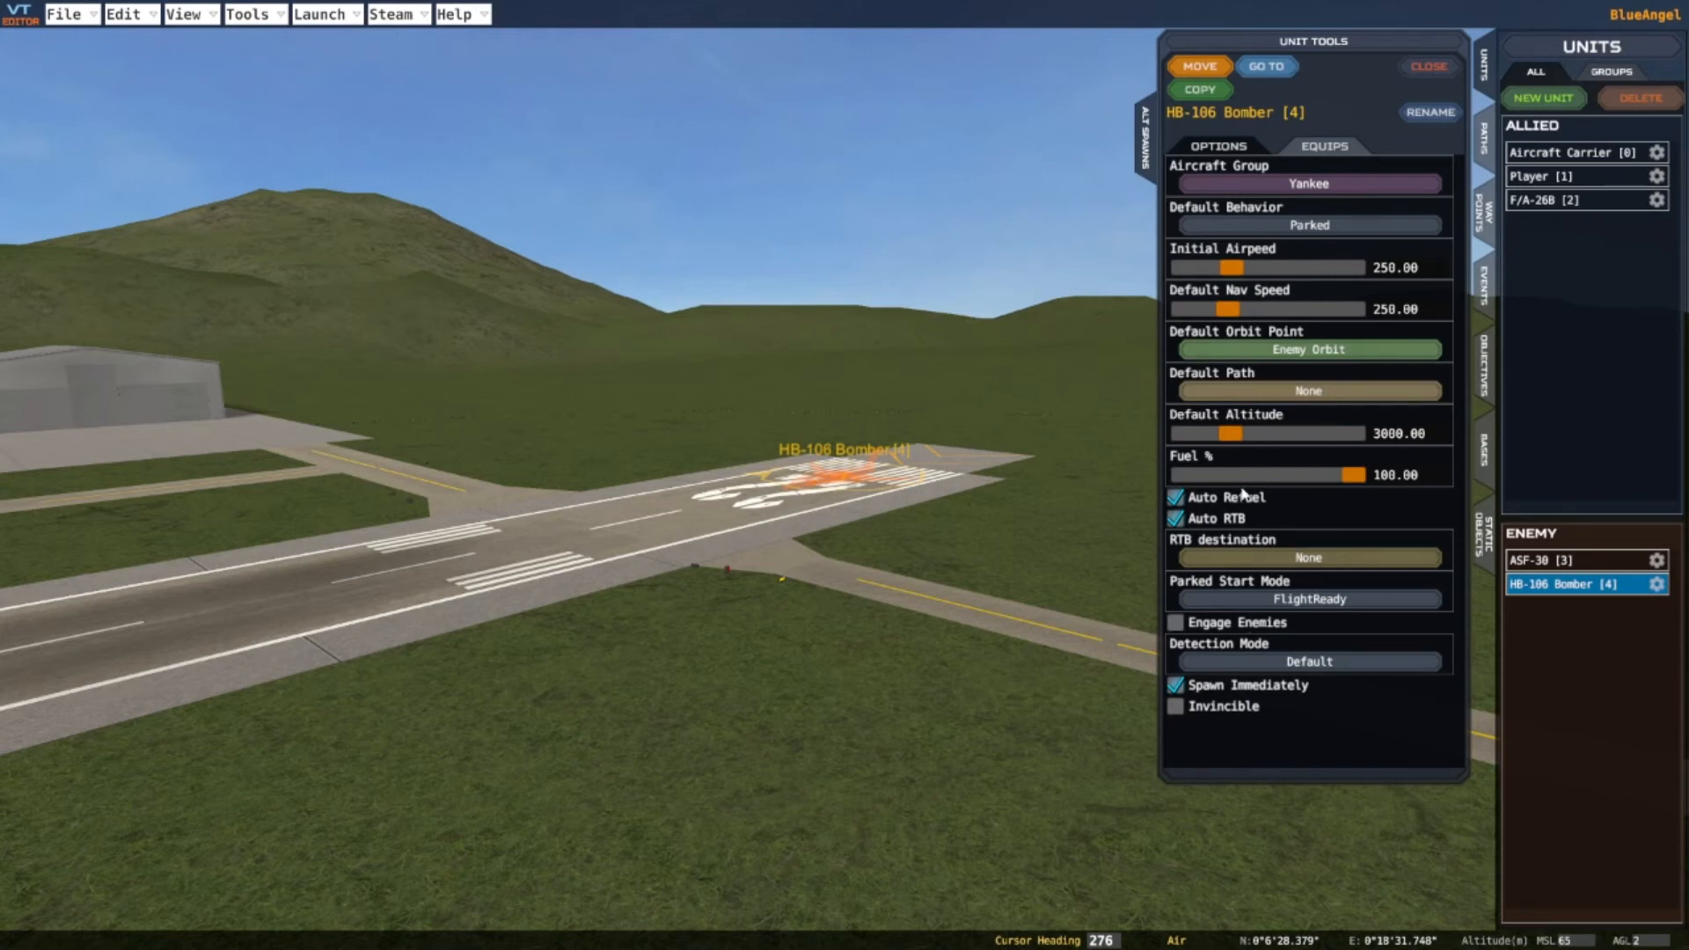
Copy the HB-106 Bomber and place the copy on the taxiway beside the runway, turned to heading 123
click(1201, 89)
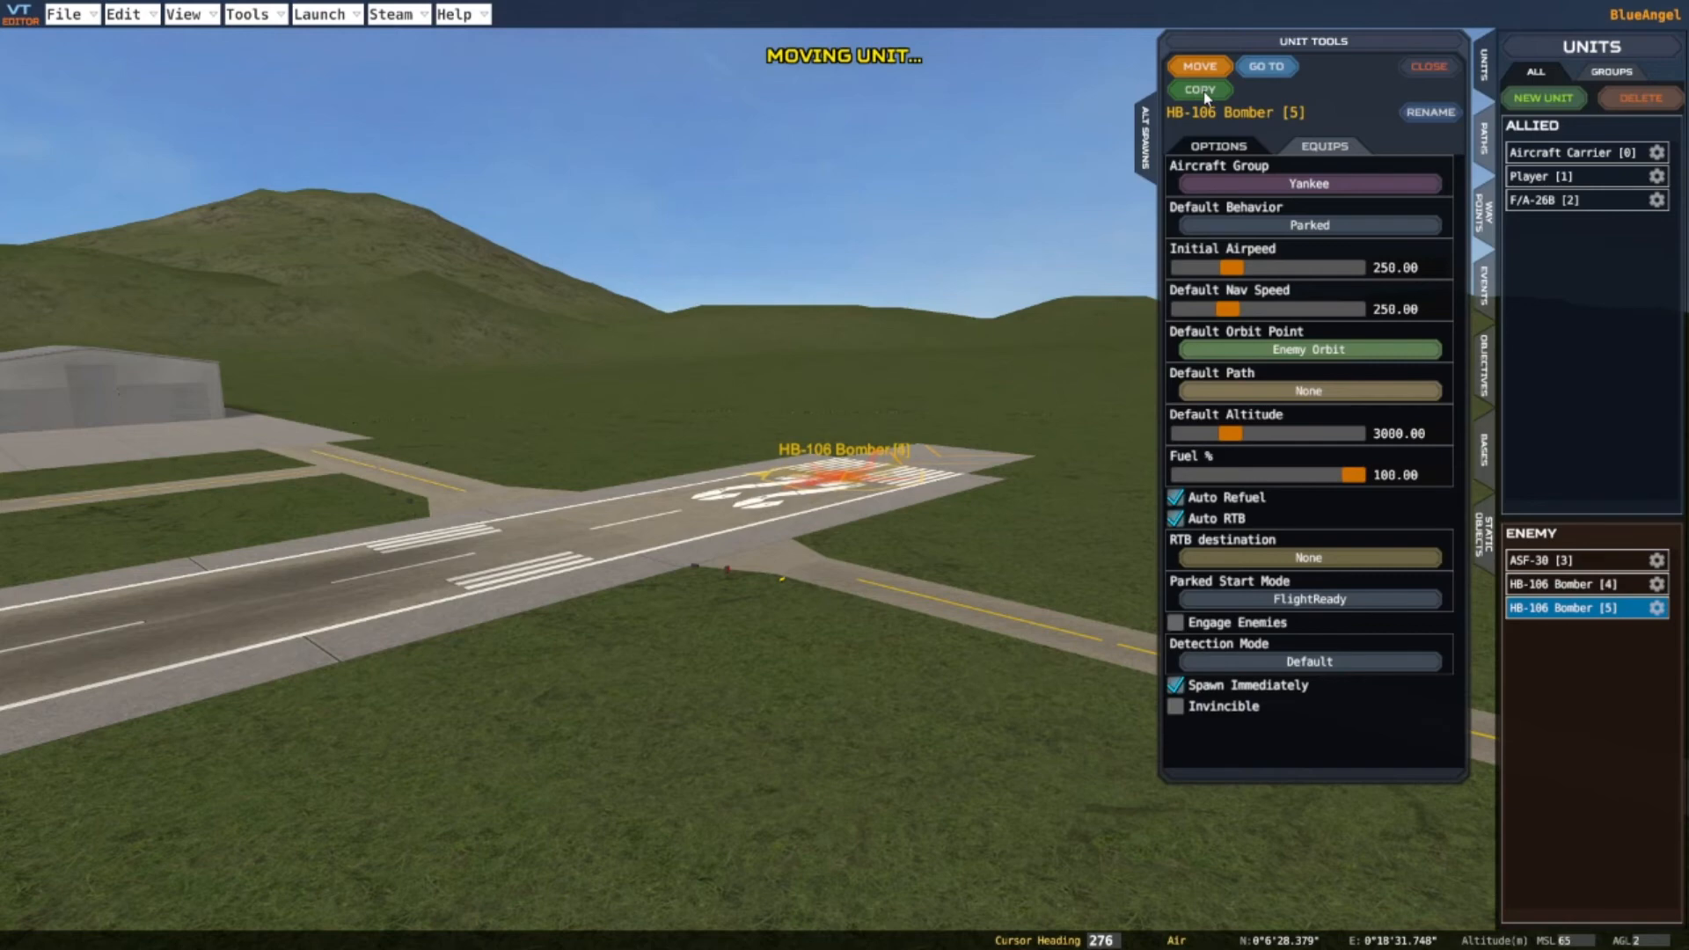
key(a)
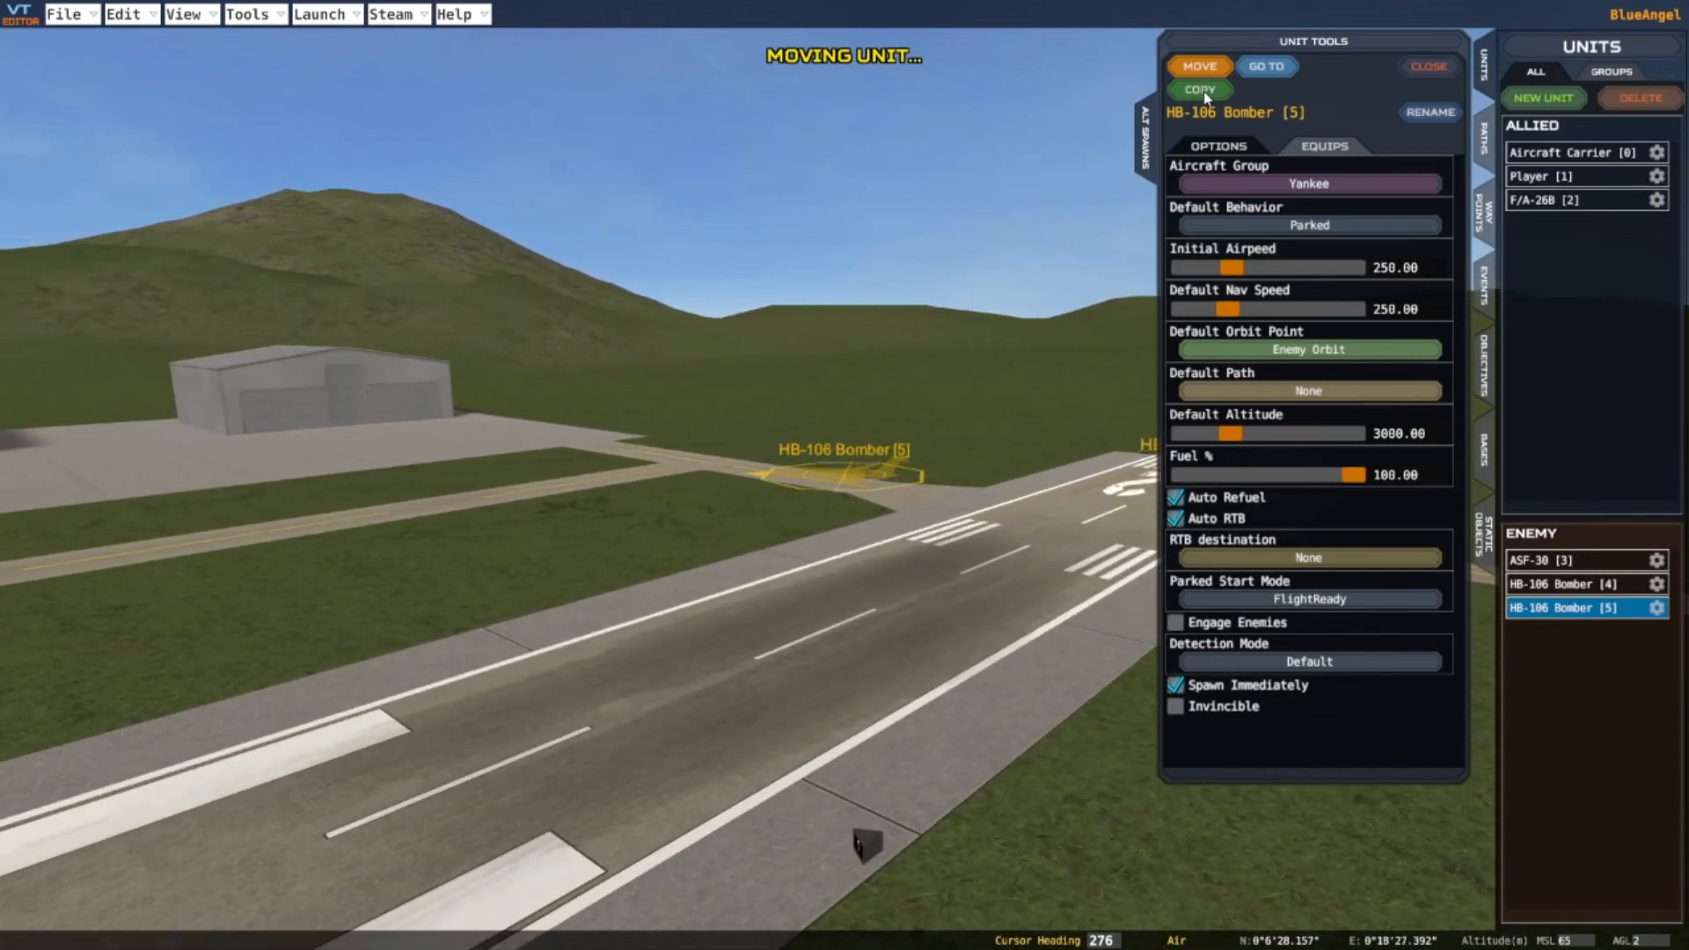
key(e)
key(e)
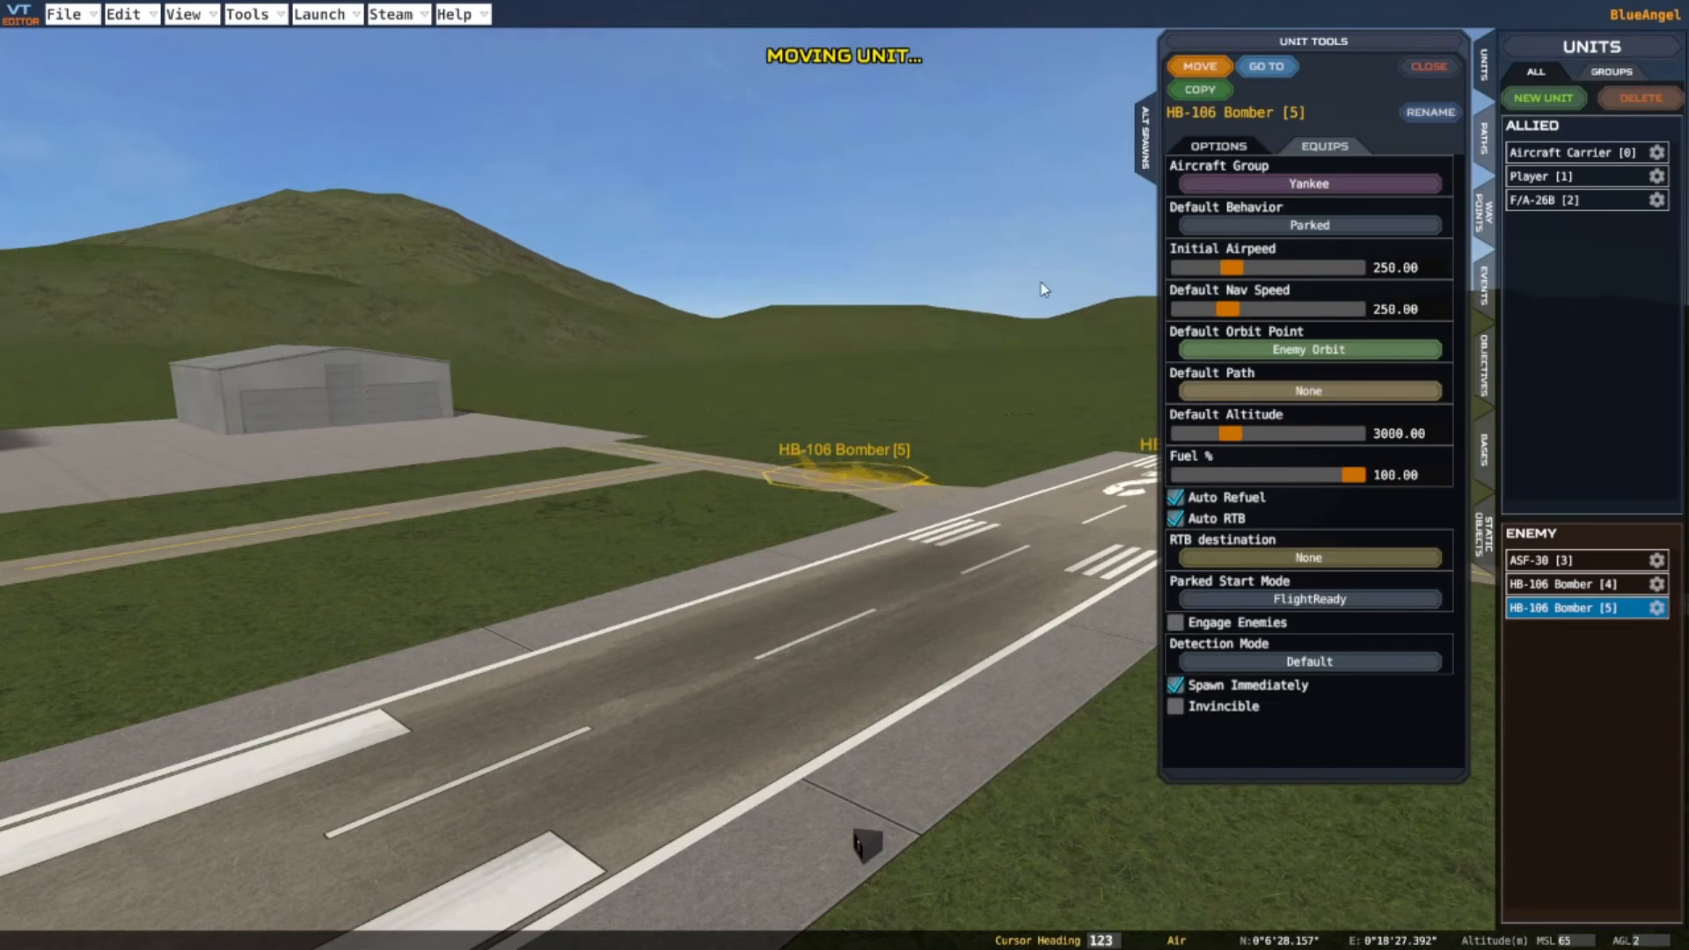
scroll(1047, 259, up, 4)
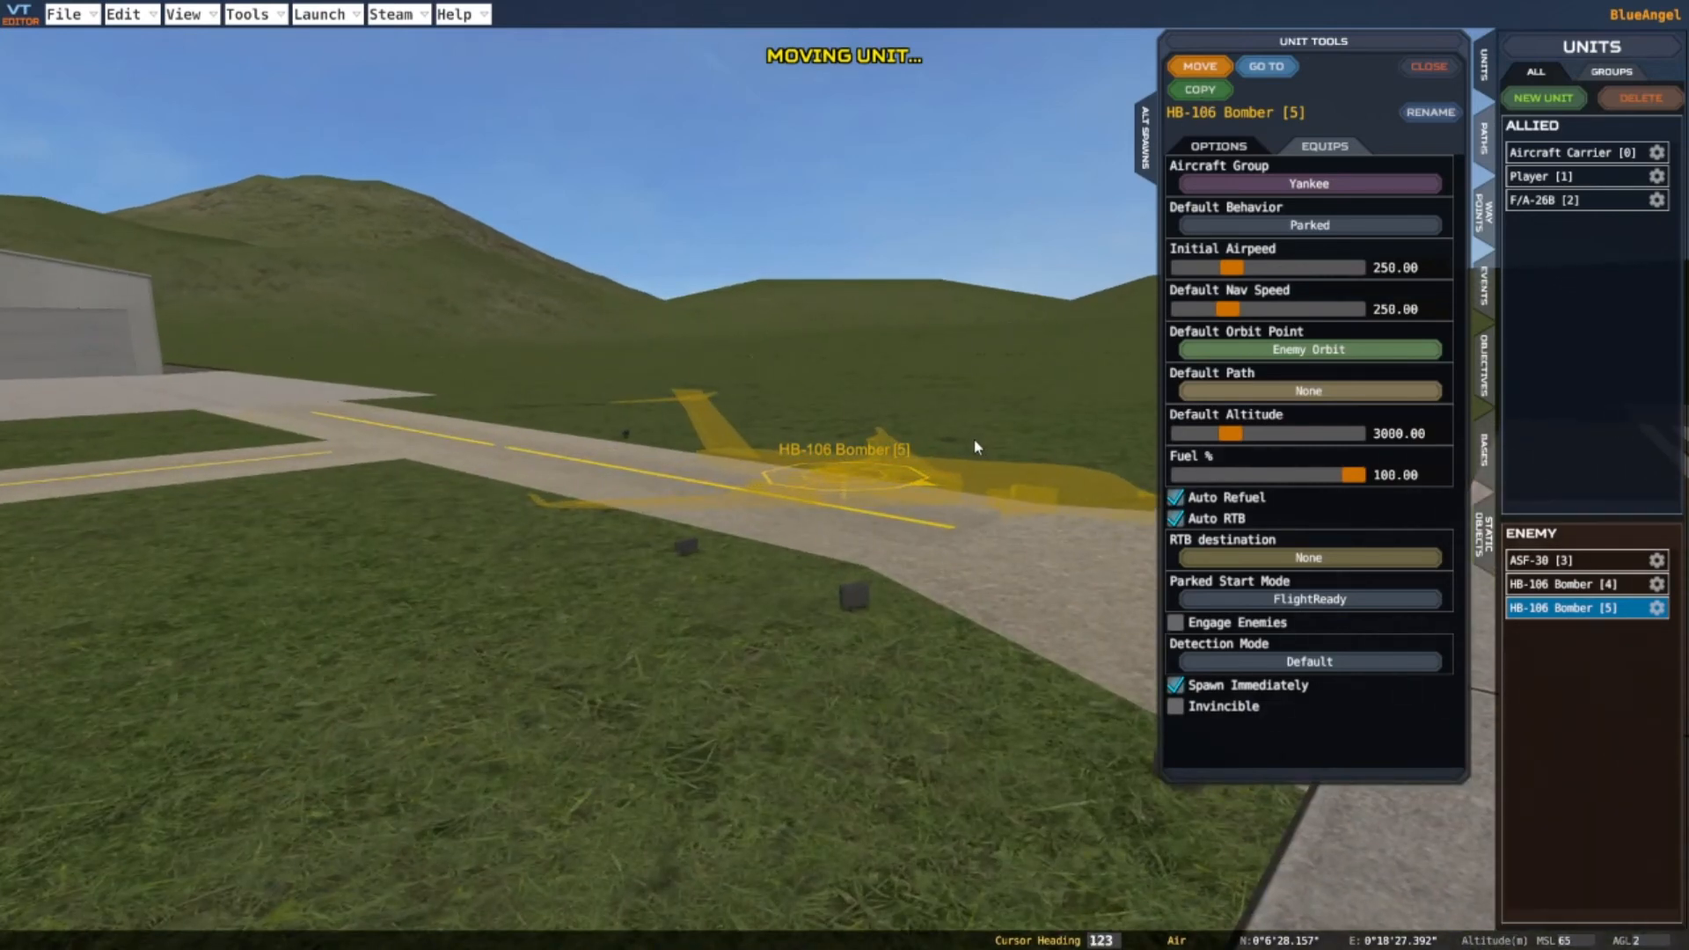
key(s)
key(s)
key(s)
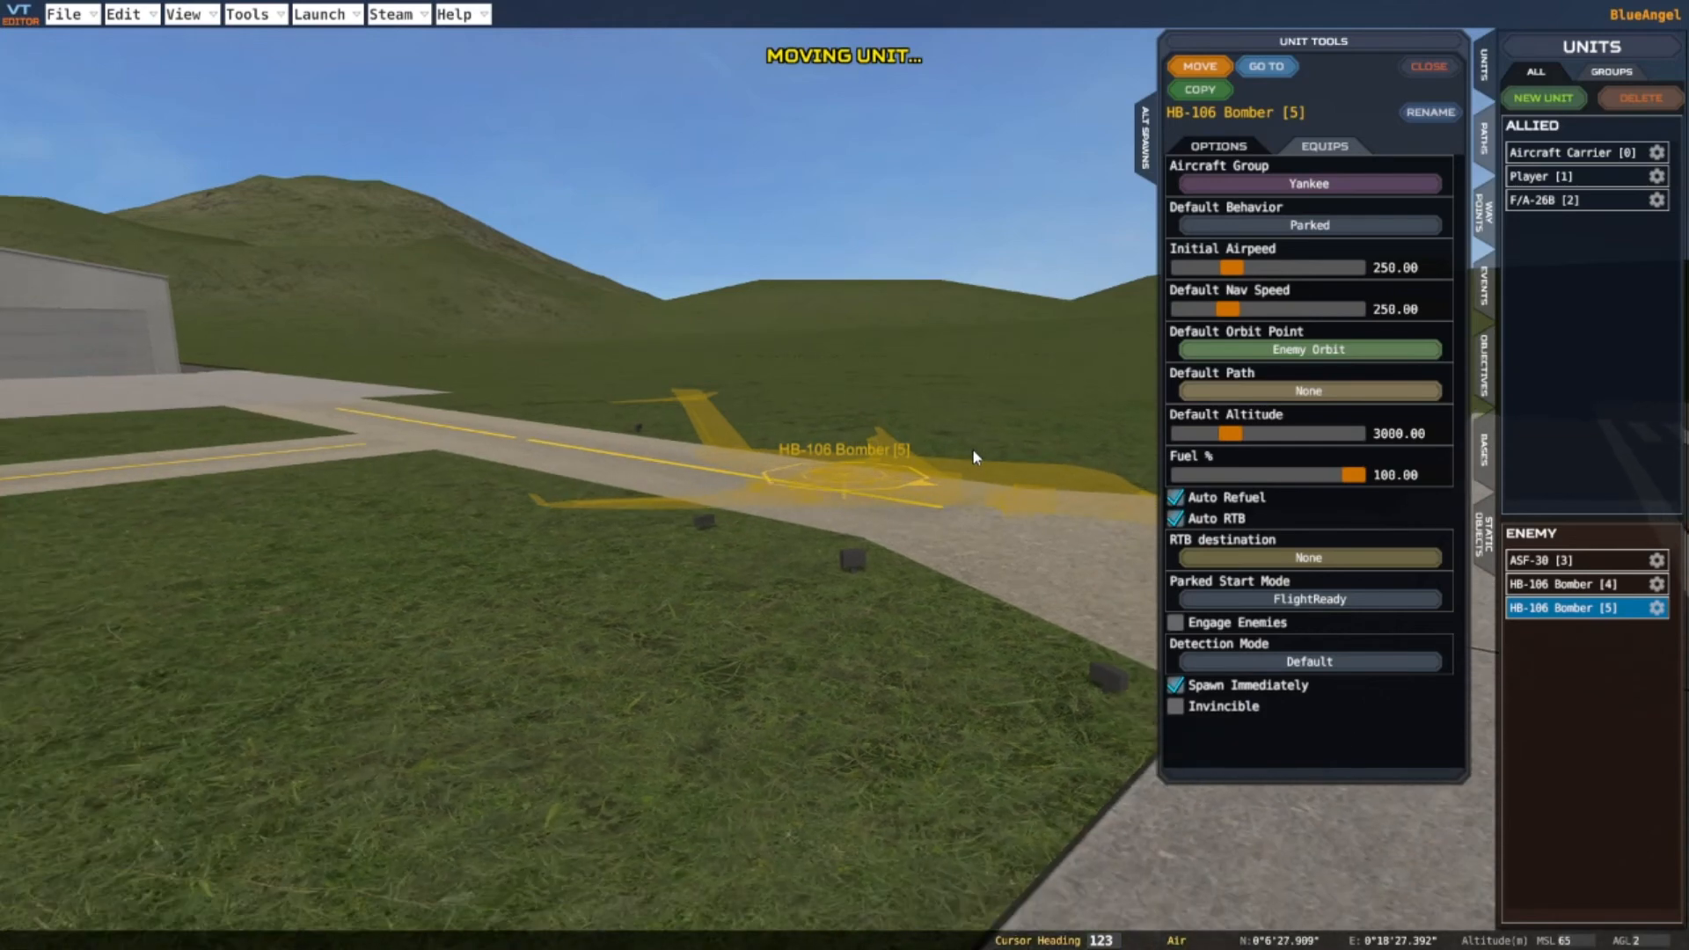
click(1202, 68)
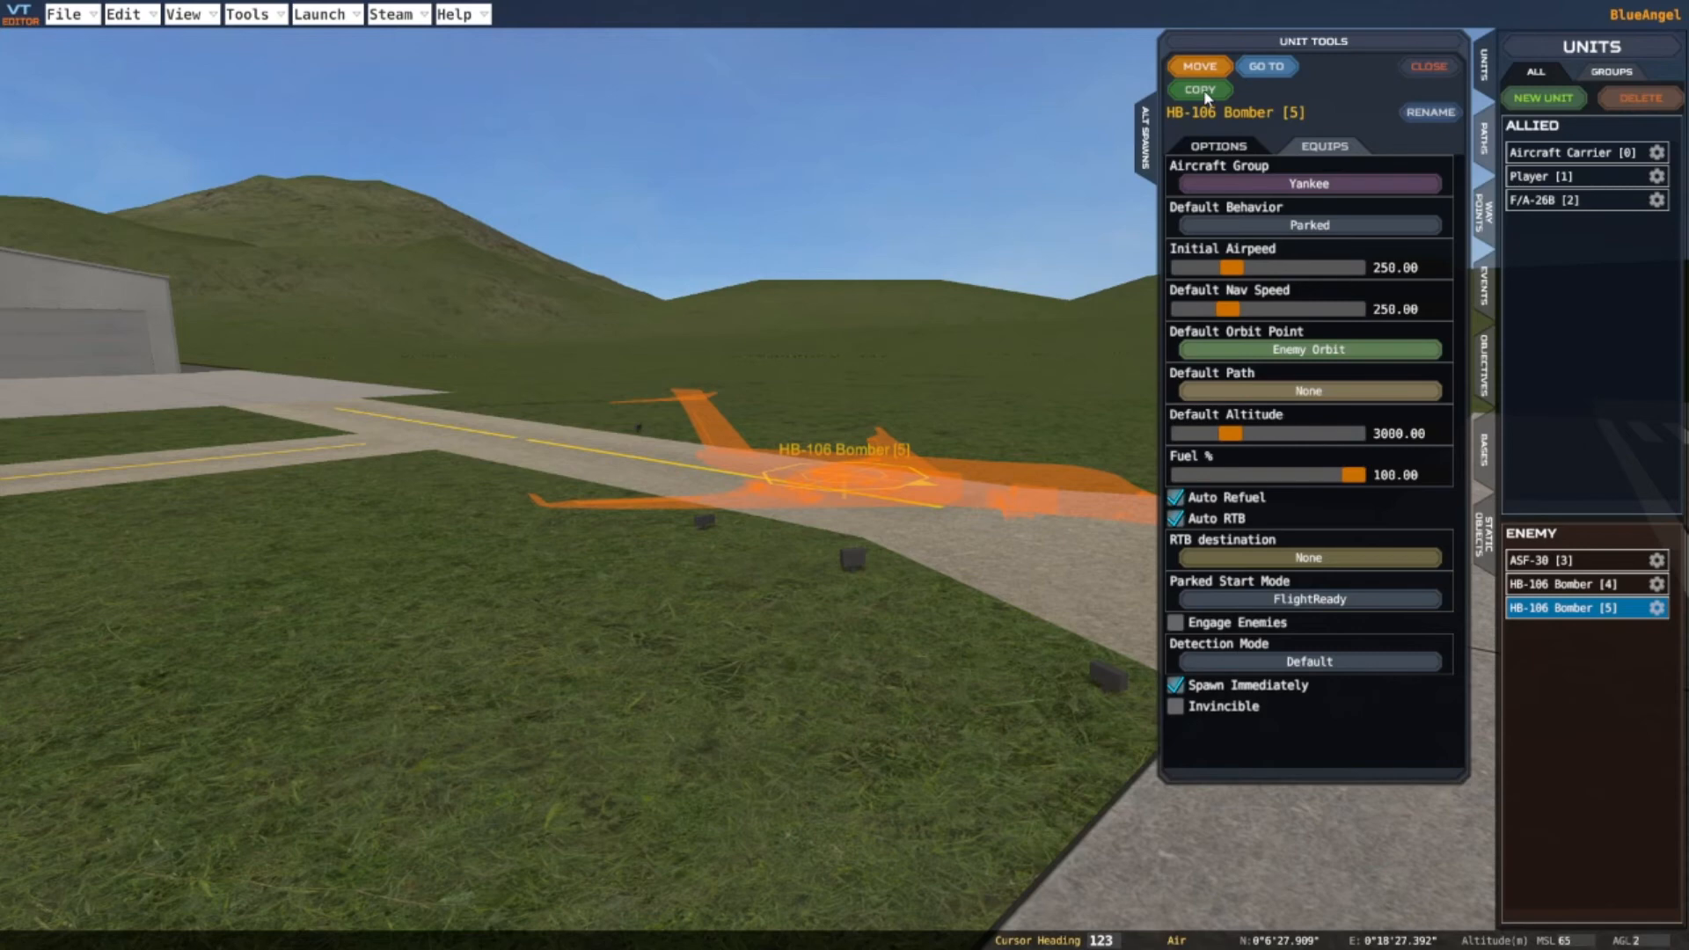
Copy the bomber on the taxiway and place the second copy behind it at the taxiway junction
click(1205, 93)
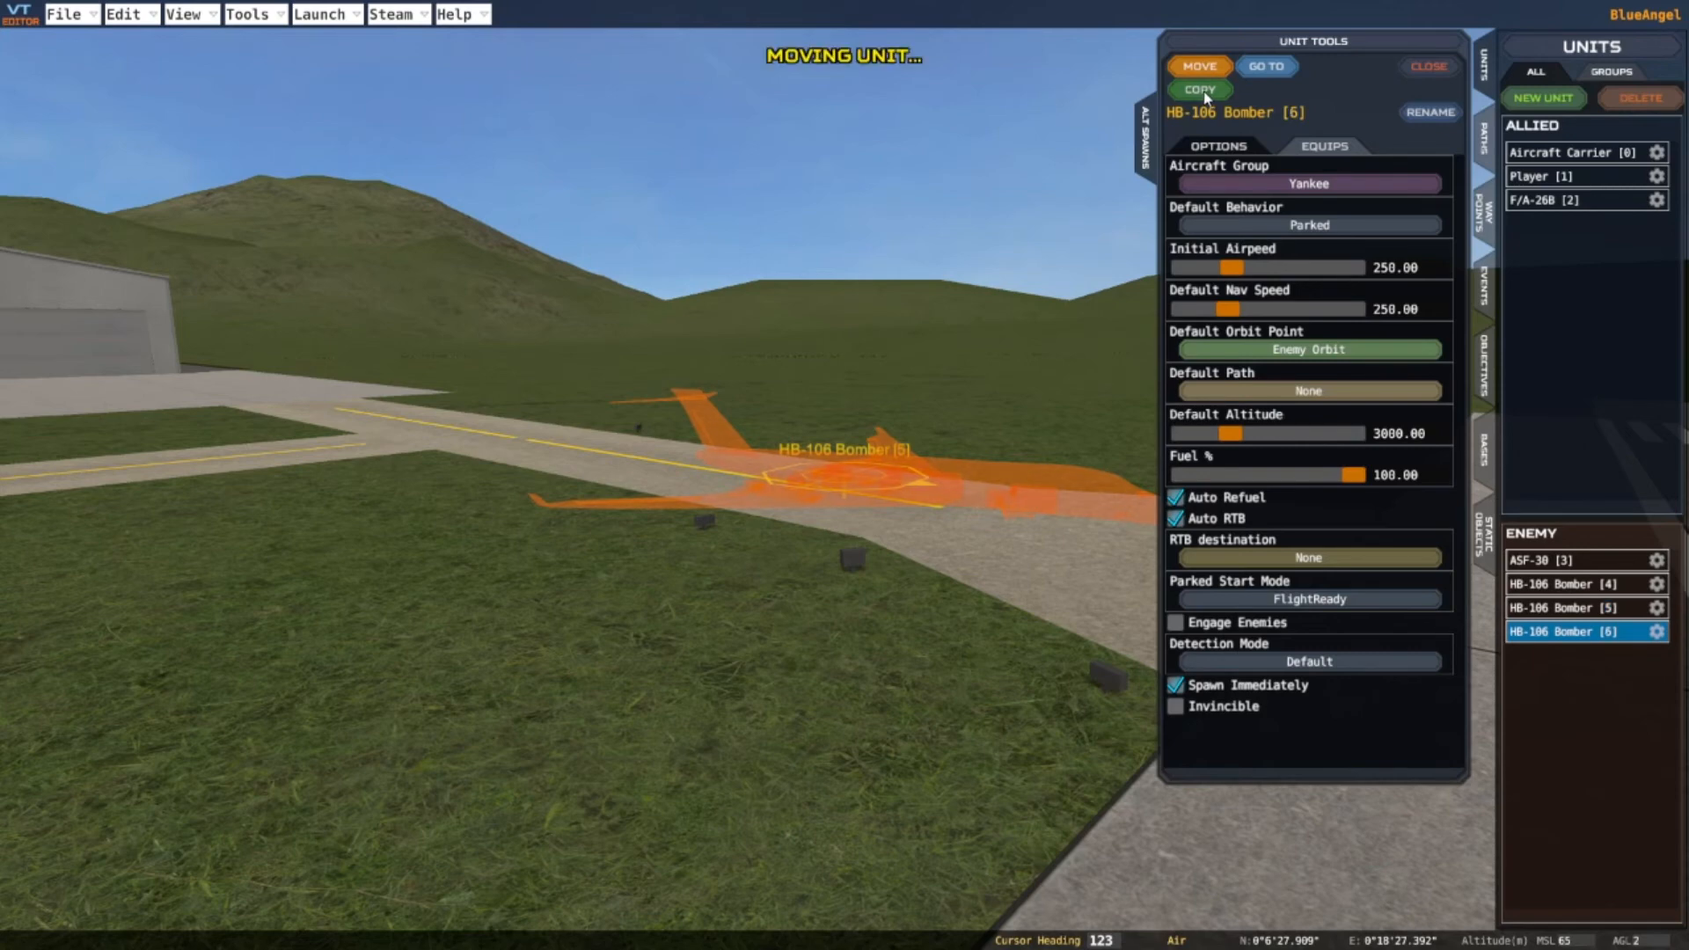
key(w)
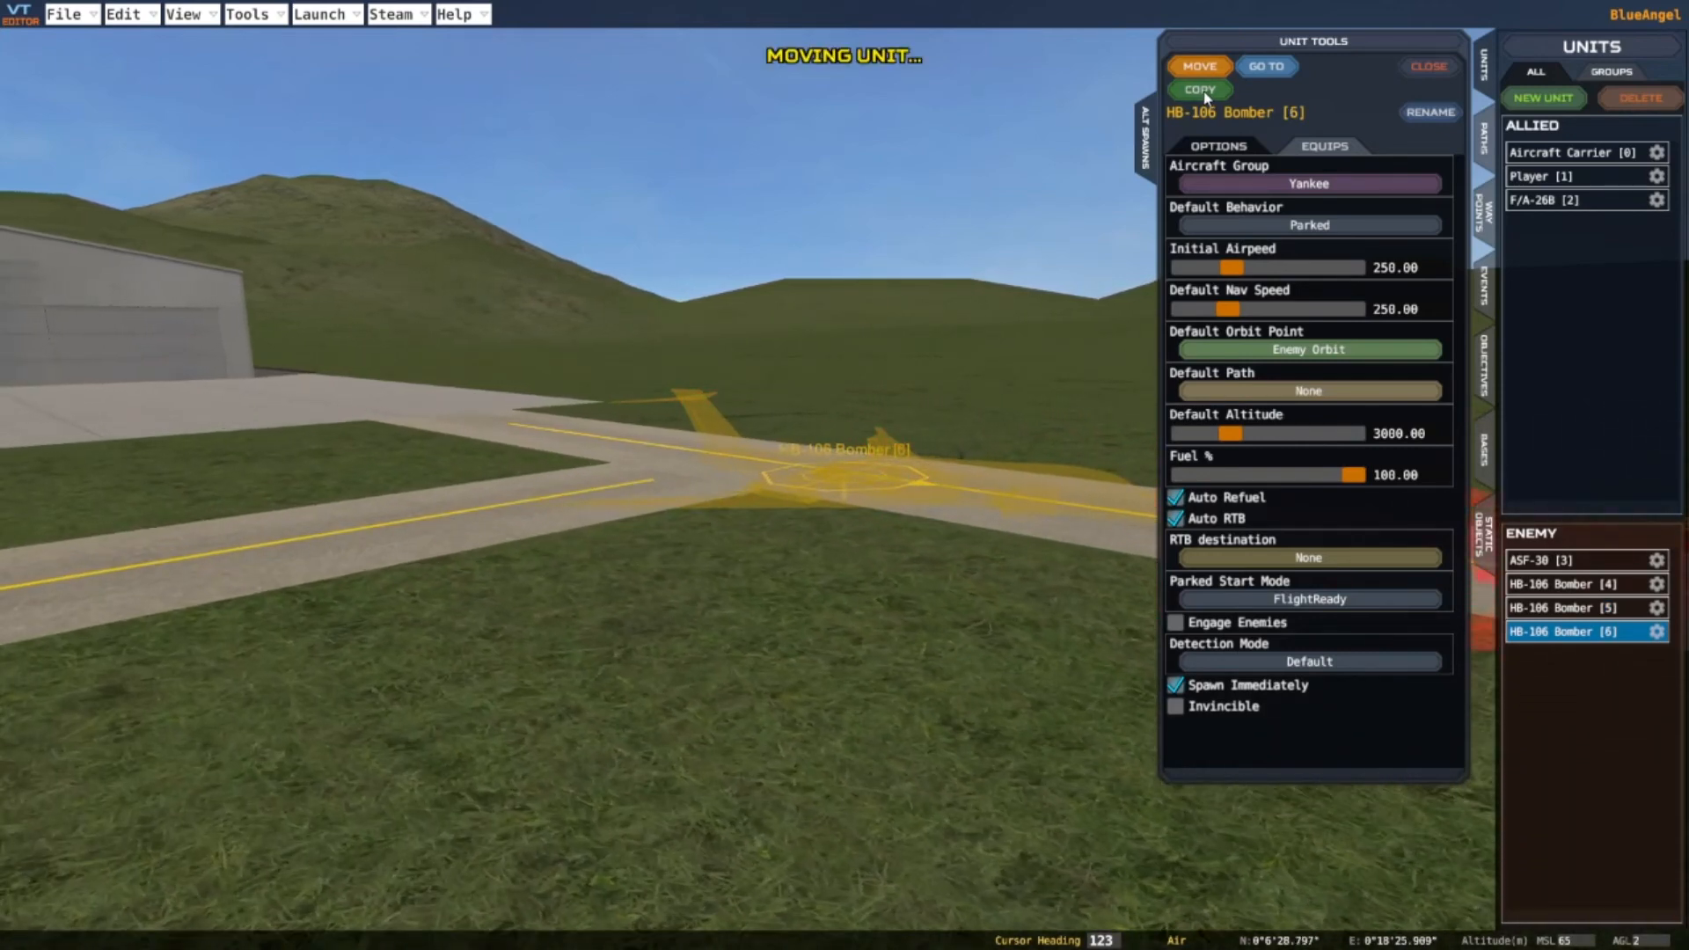
key(w)
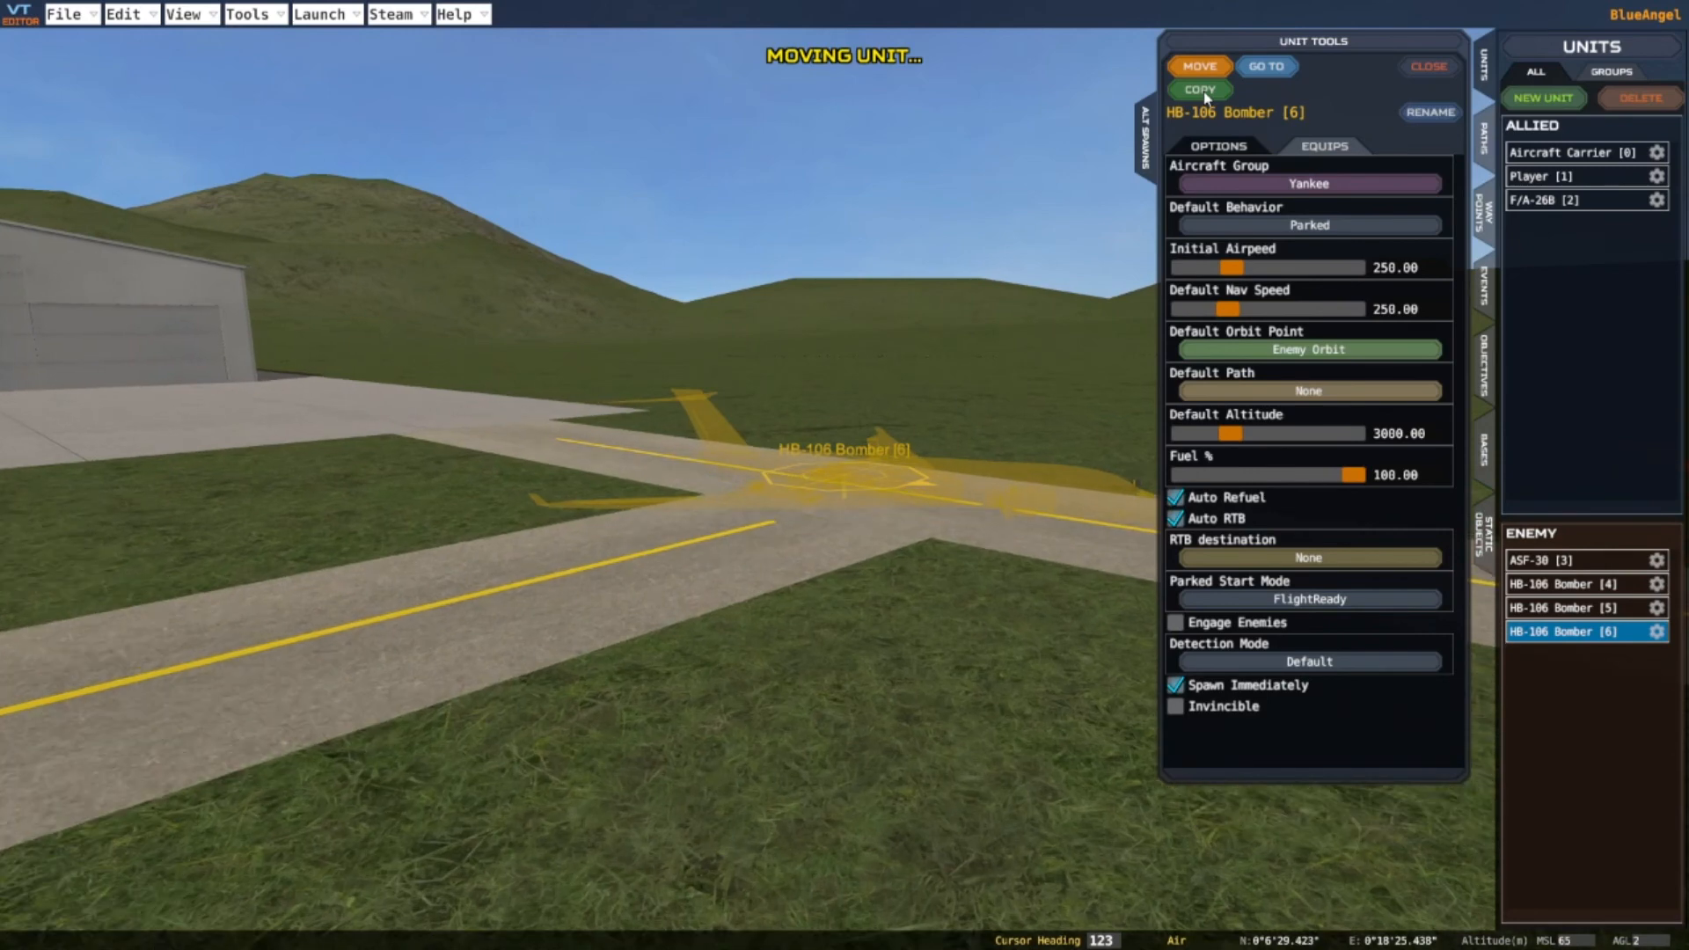
click(1203, 67)
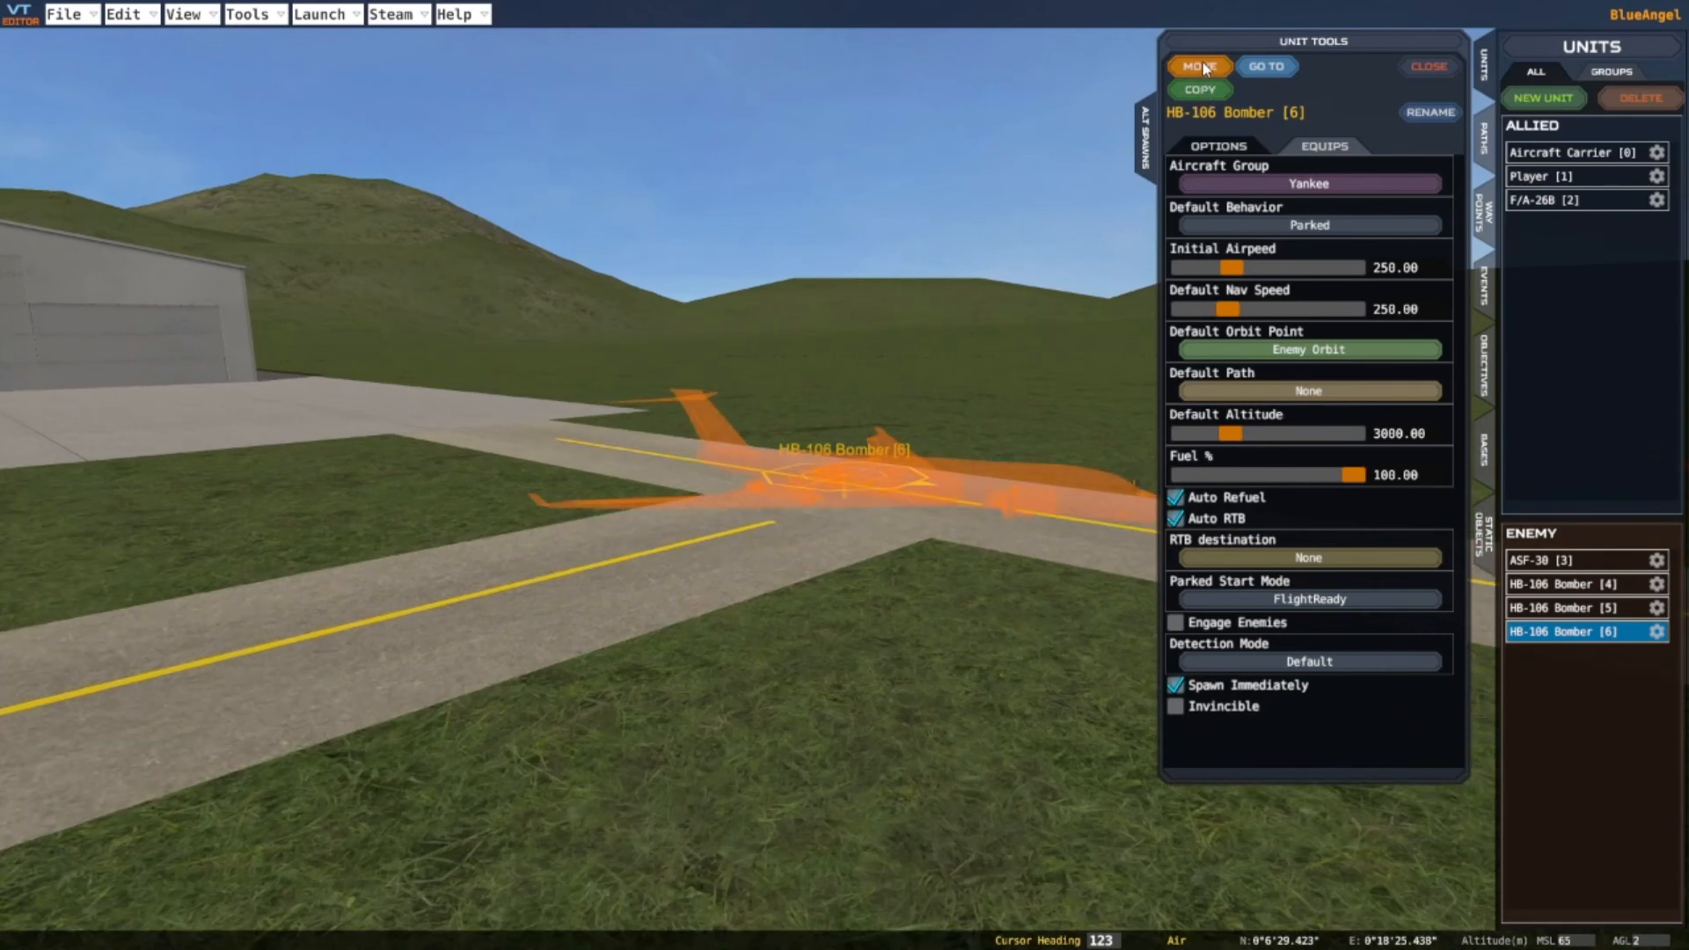
Copy the bomber at the taxiway junction and place the third copy behind it at the edge of the hangar apron
click(1200, 90)
key(w)
key(w)
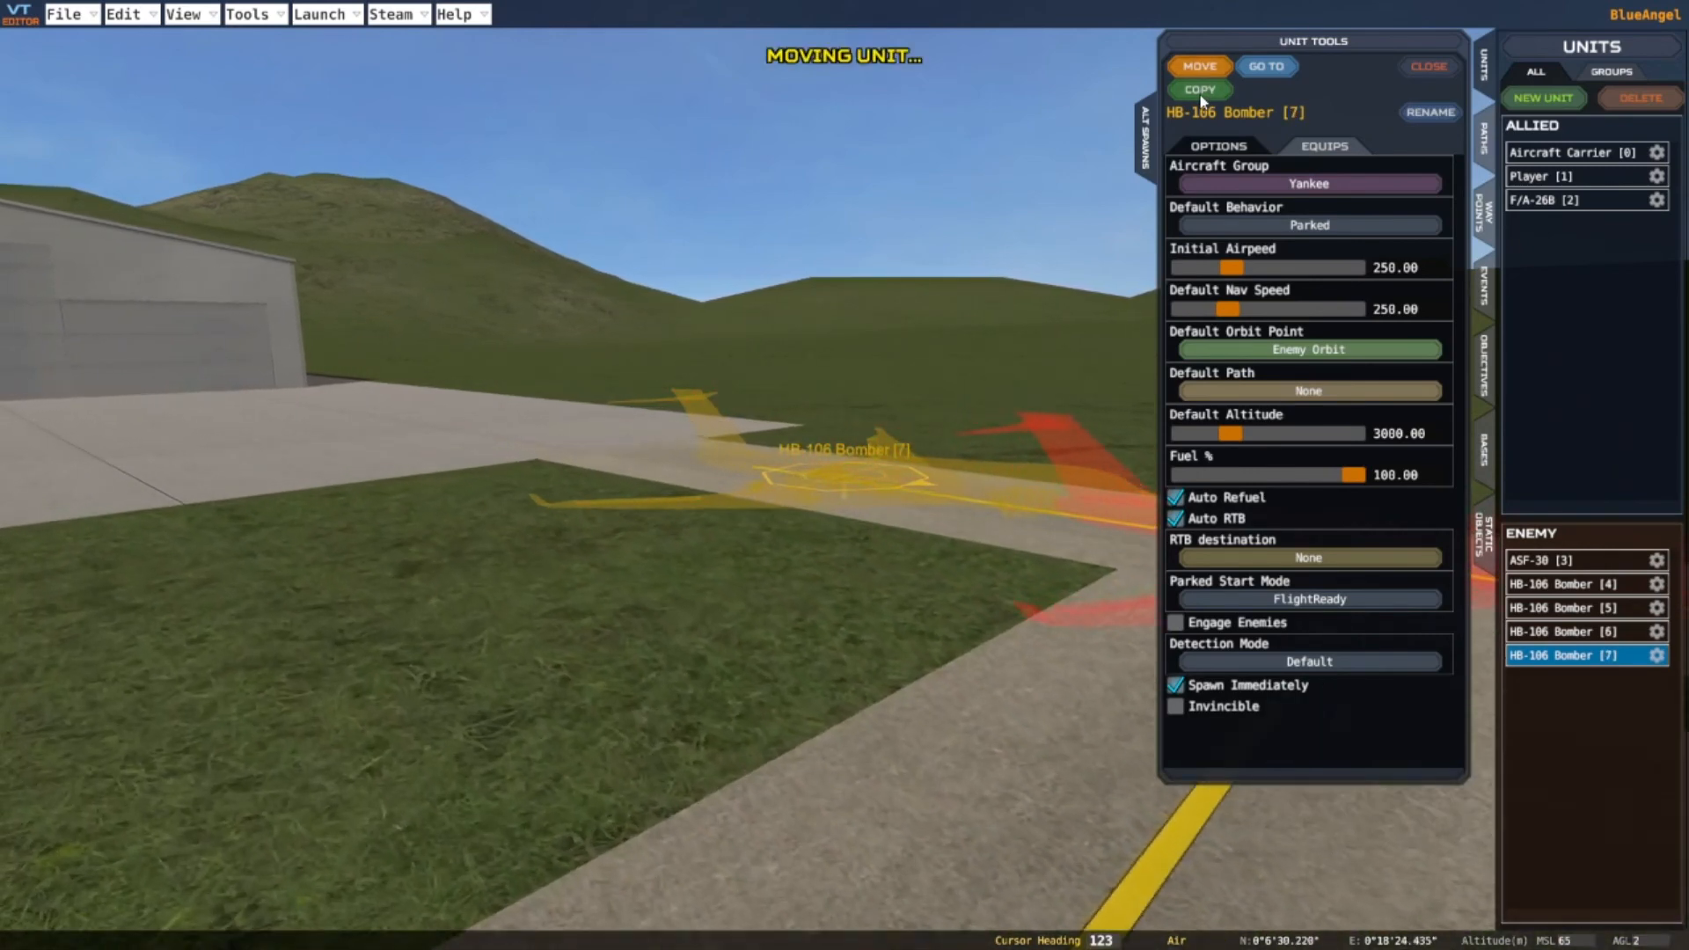
key(a)
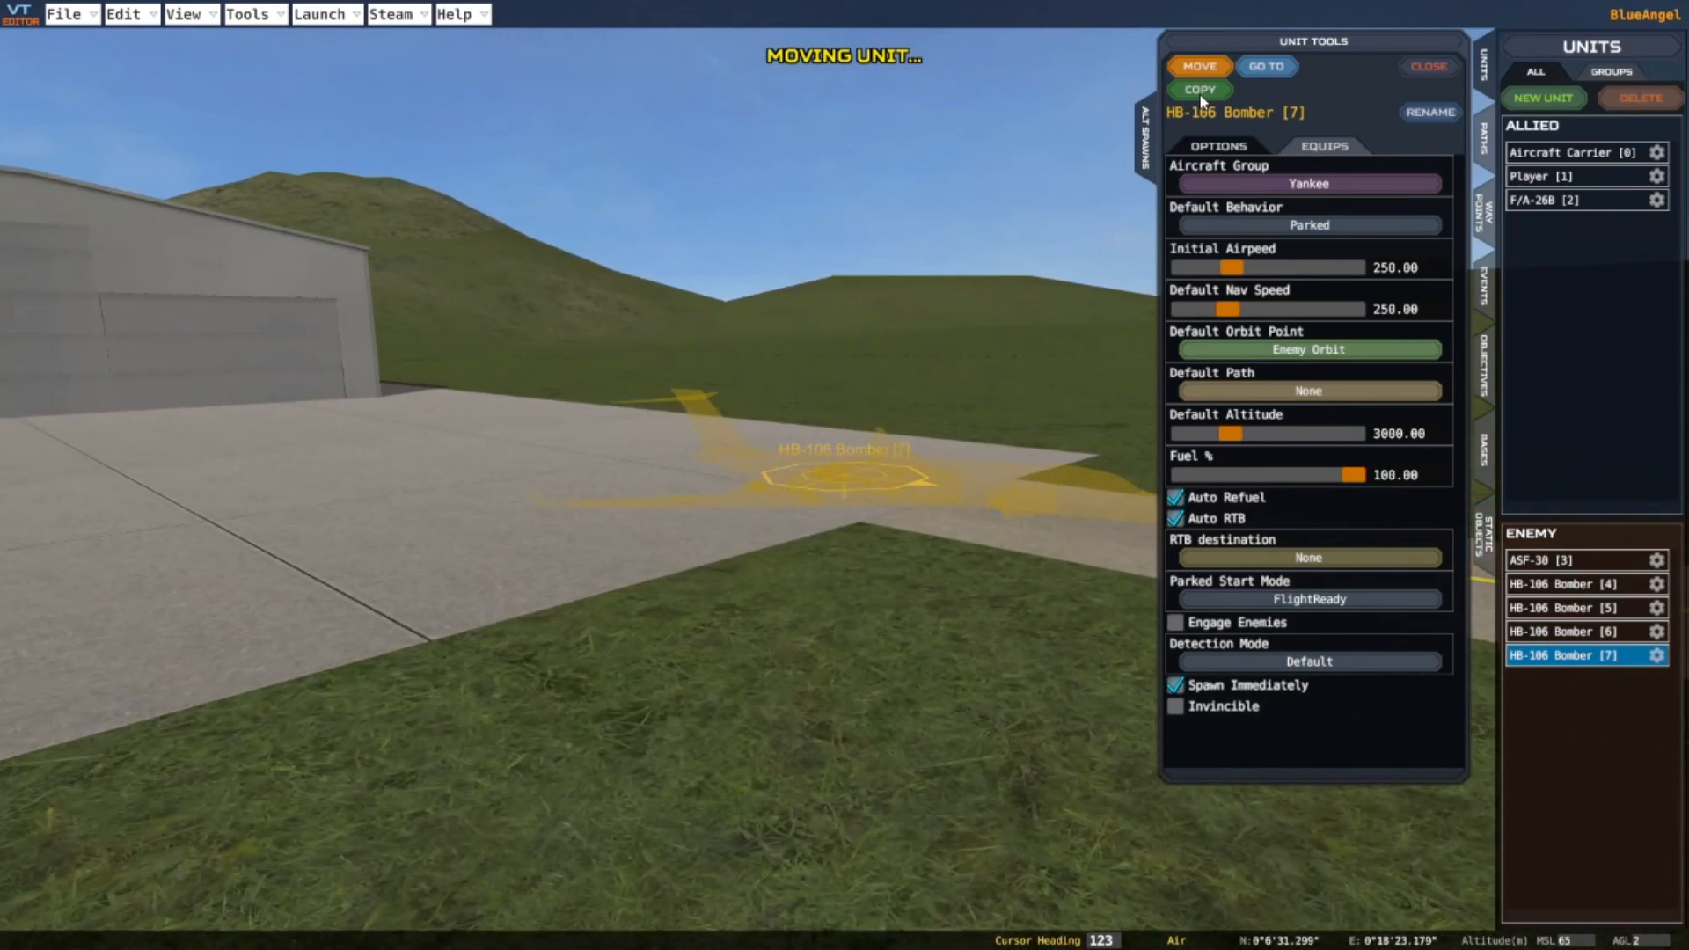
click(1201, 68)
scroll(905, 484, down, 3)
scroll(905, 484, down, 3)
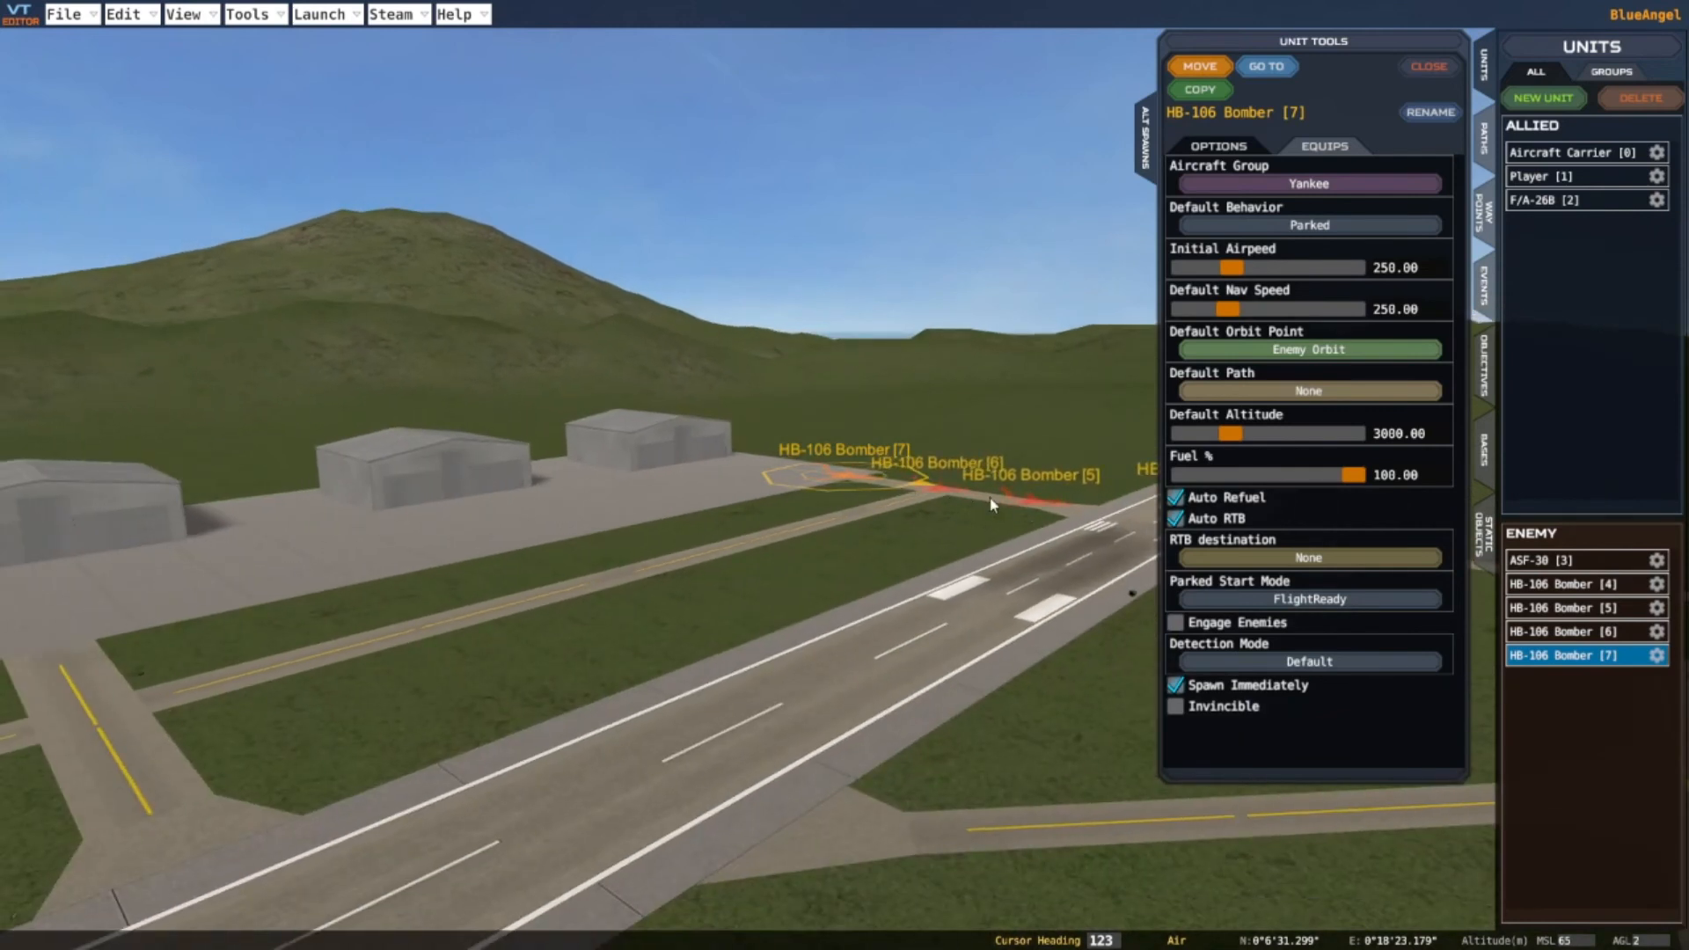
key(d)
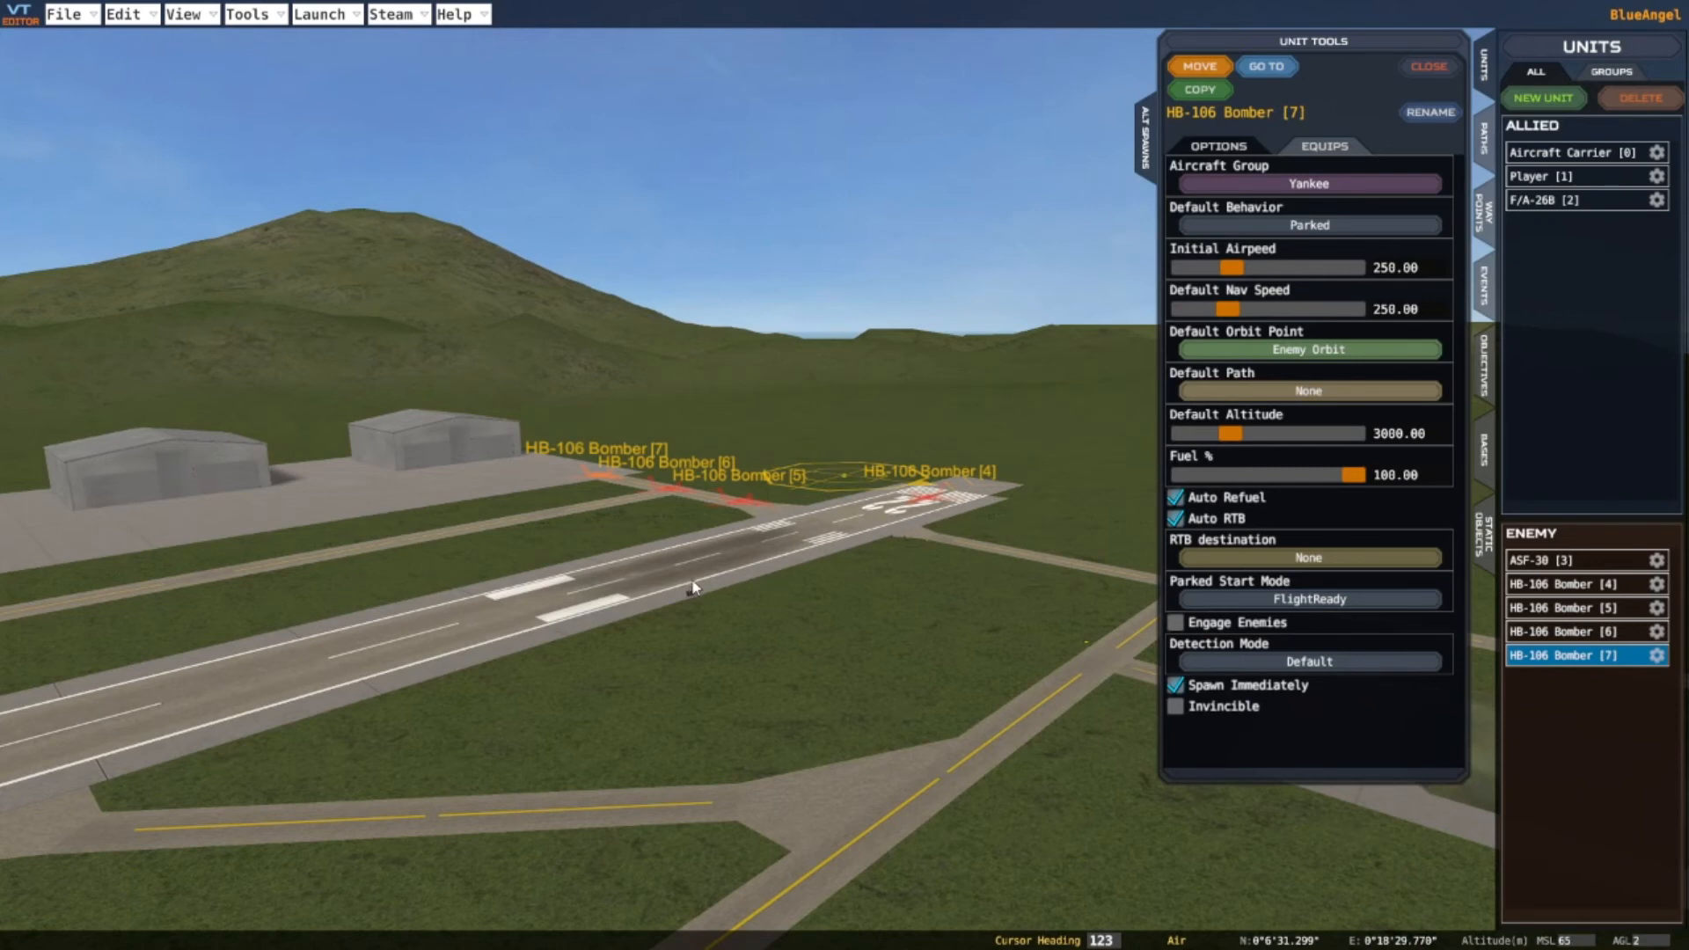
key(d)
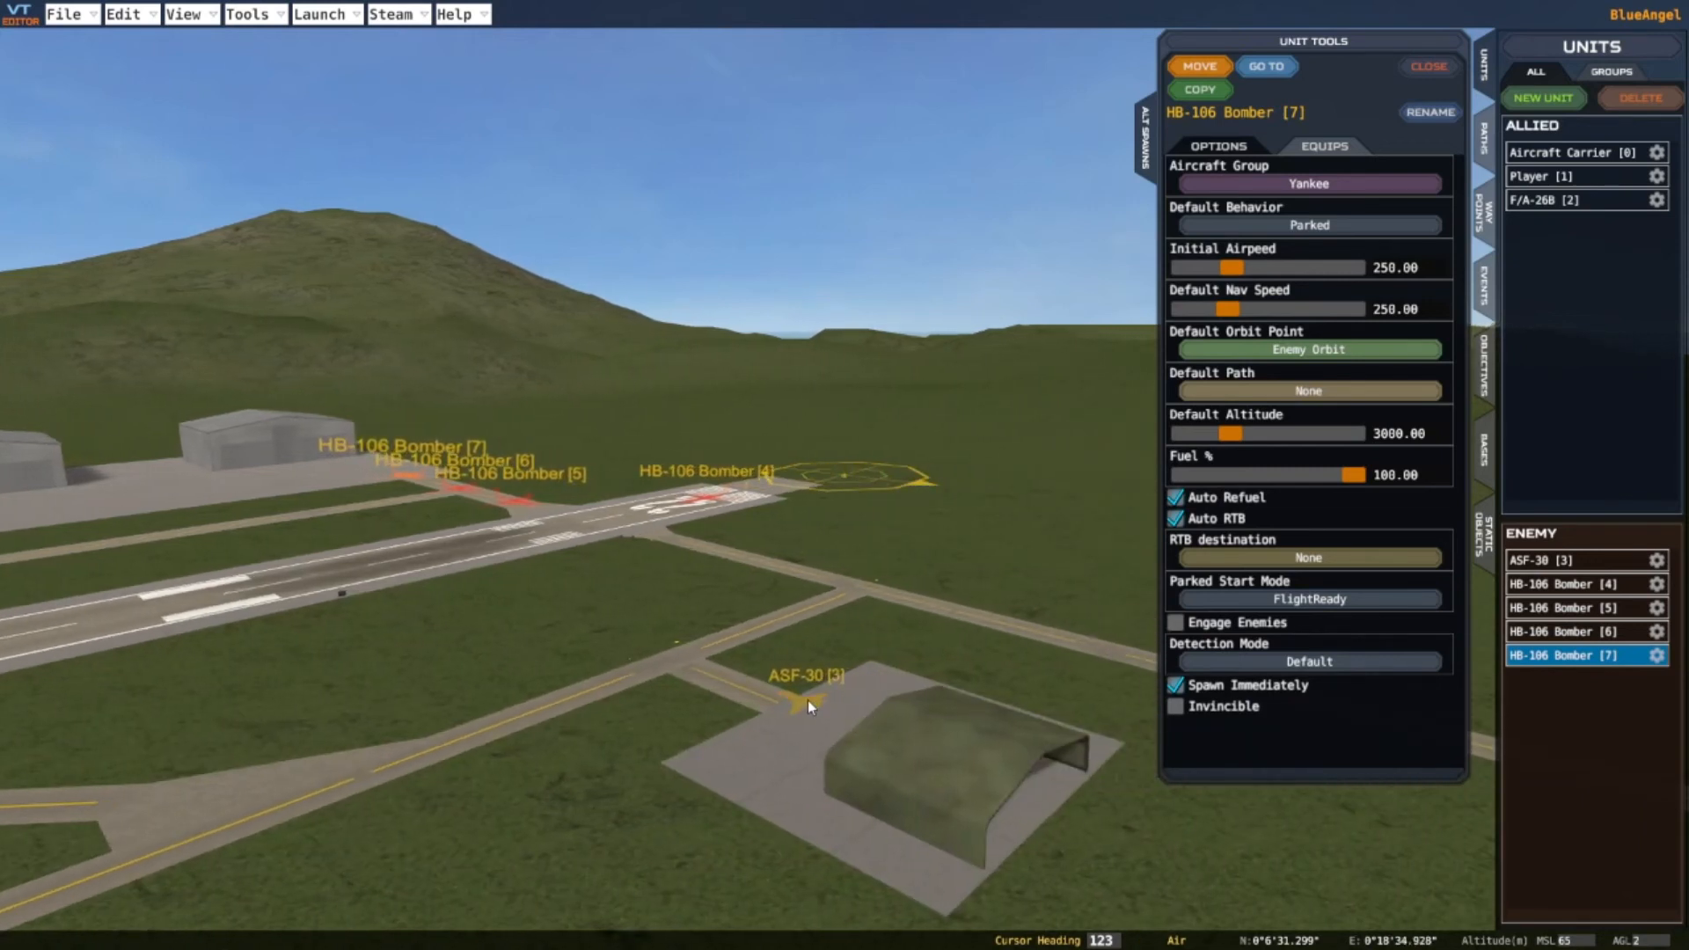
click(1566, 656)
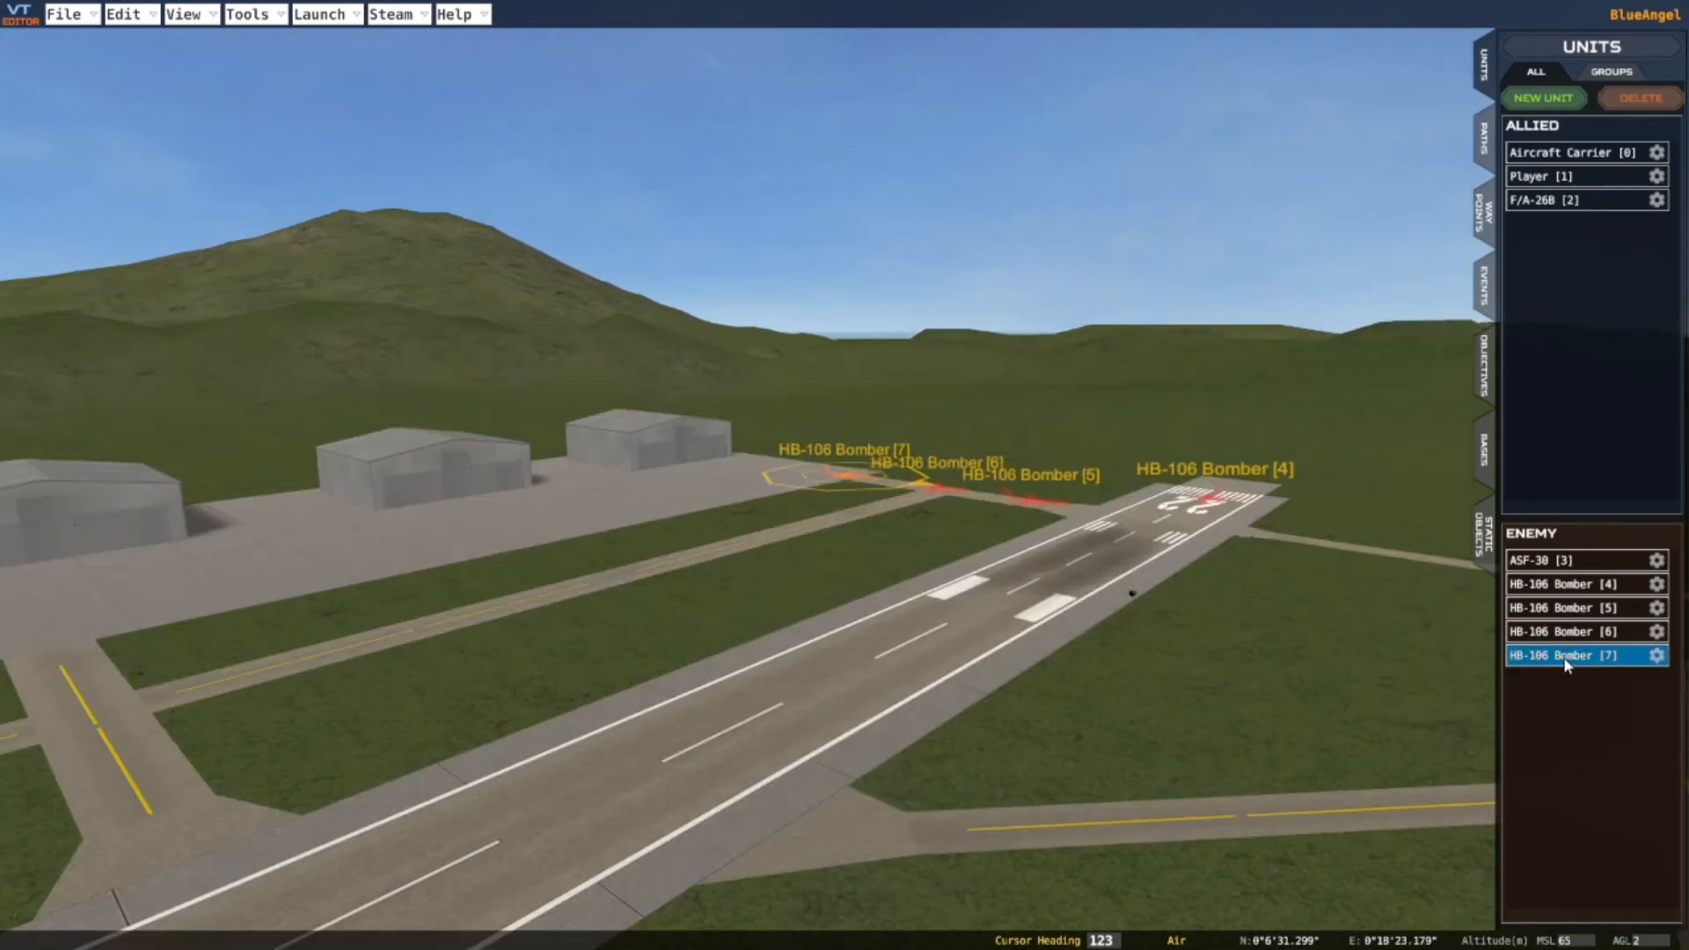
Set the default orbit point of the ASF-30 parked by the shelter to Enemy Orbit
click(1557, 563)
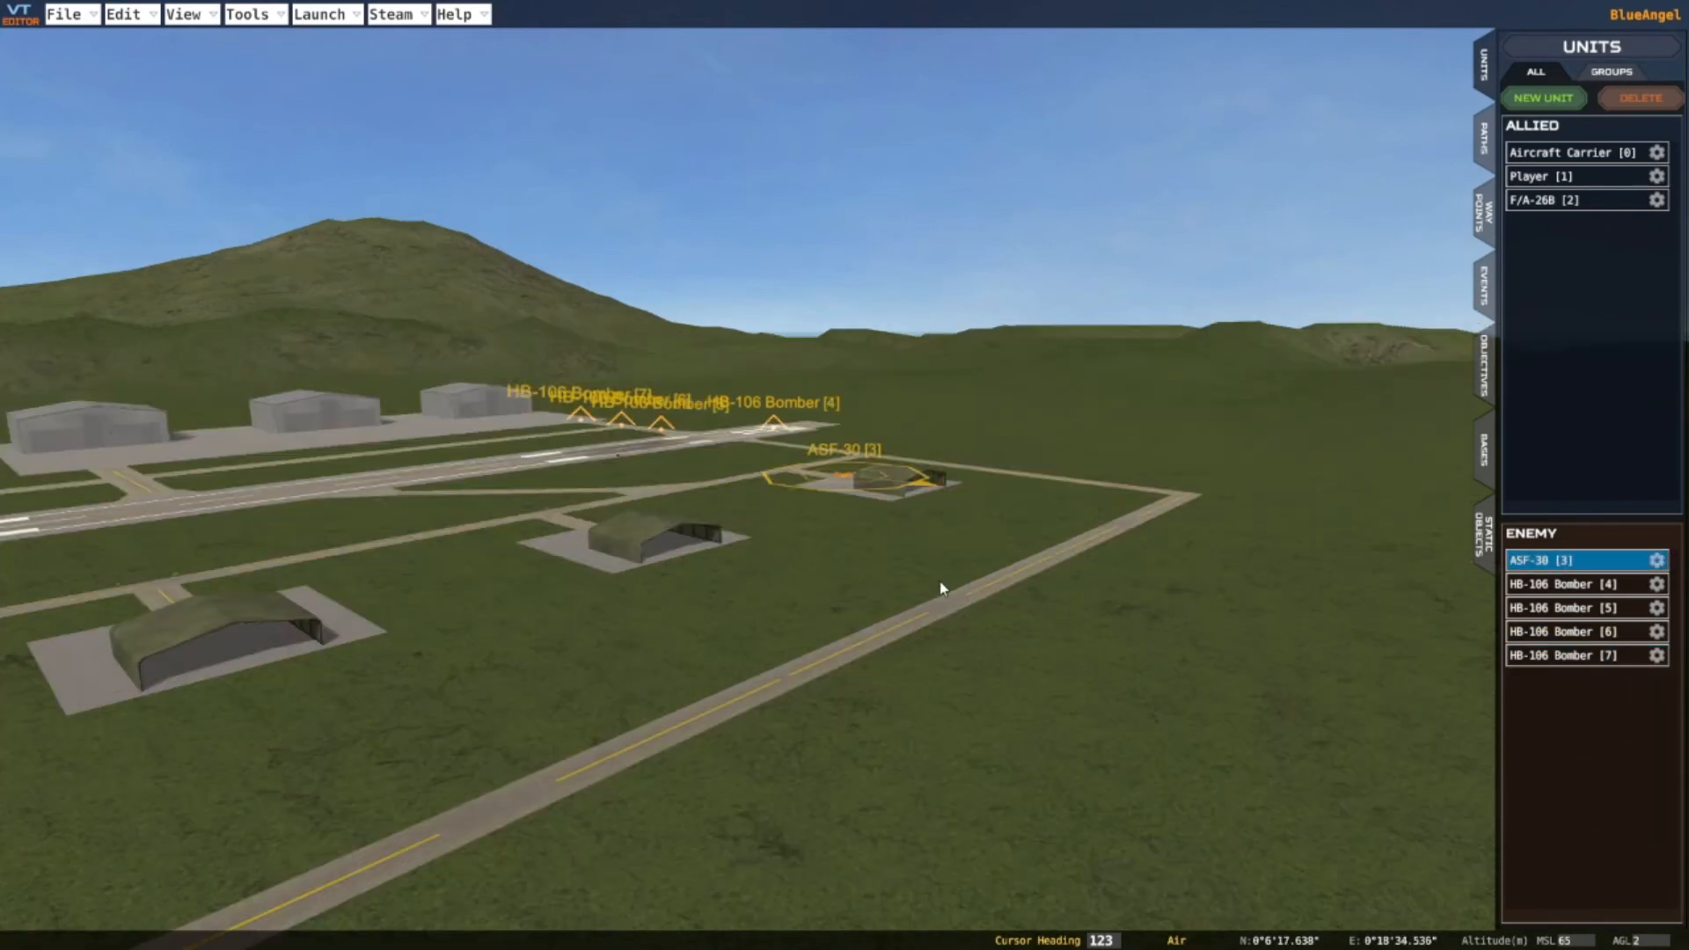
scroll(926, 591, up, 10)
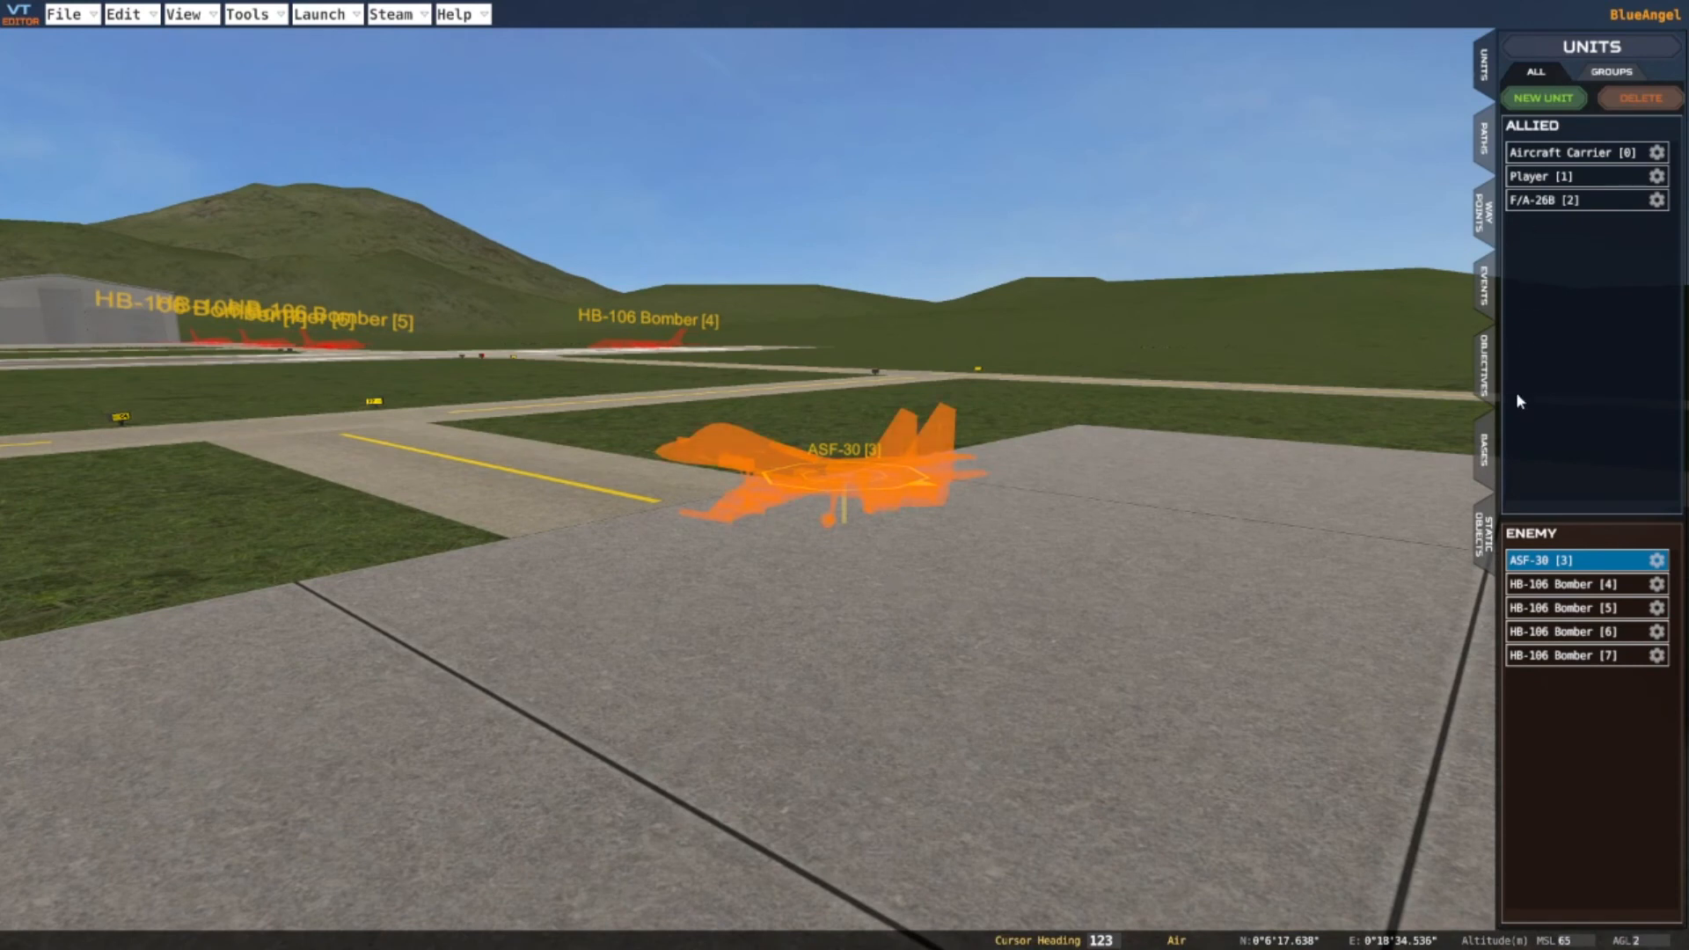
click(1657, 560)
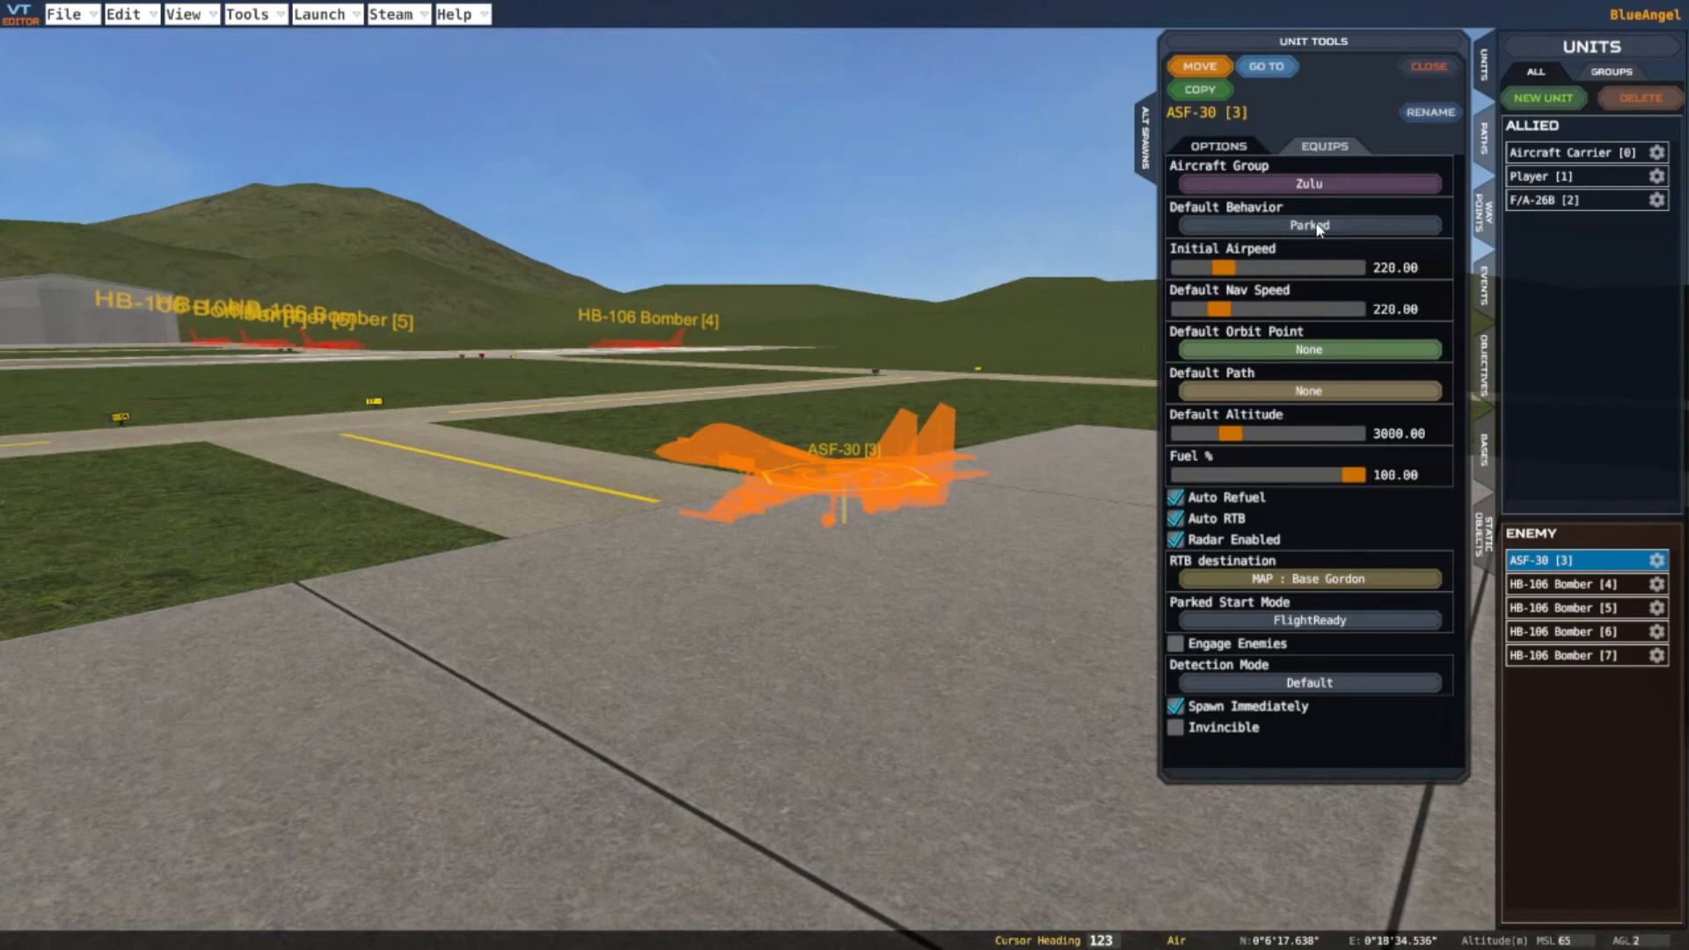
click(1311, 350)
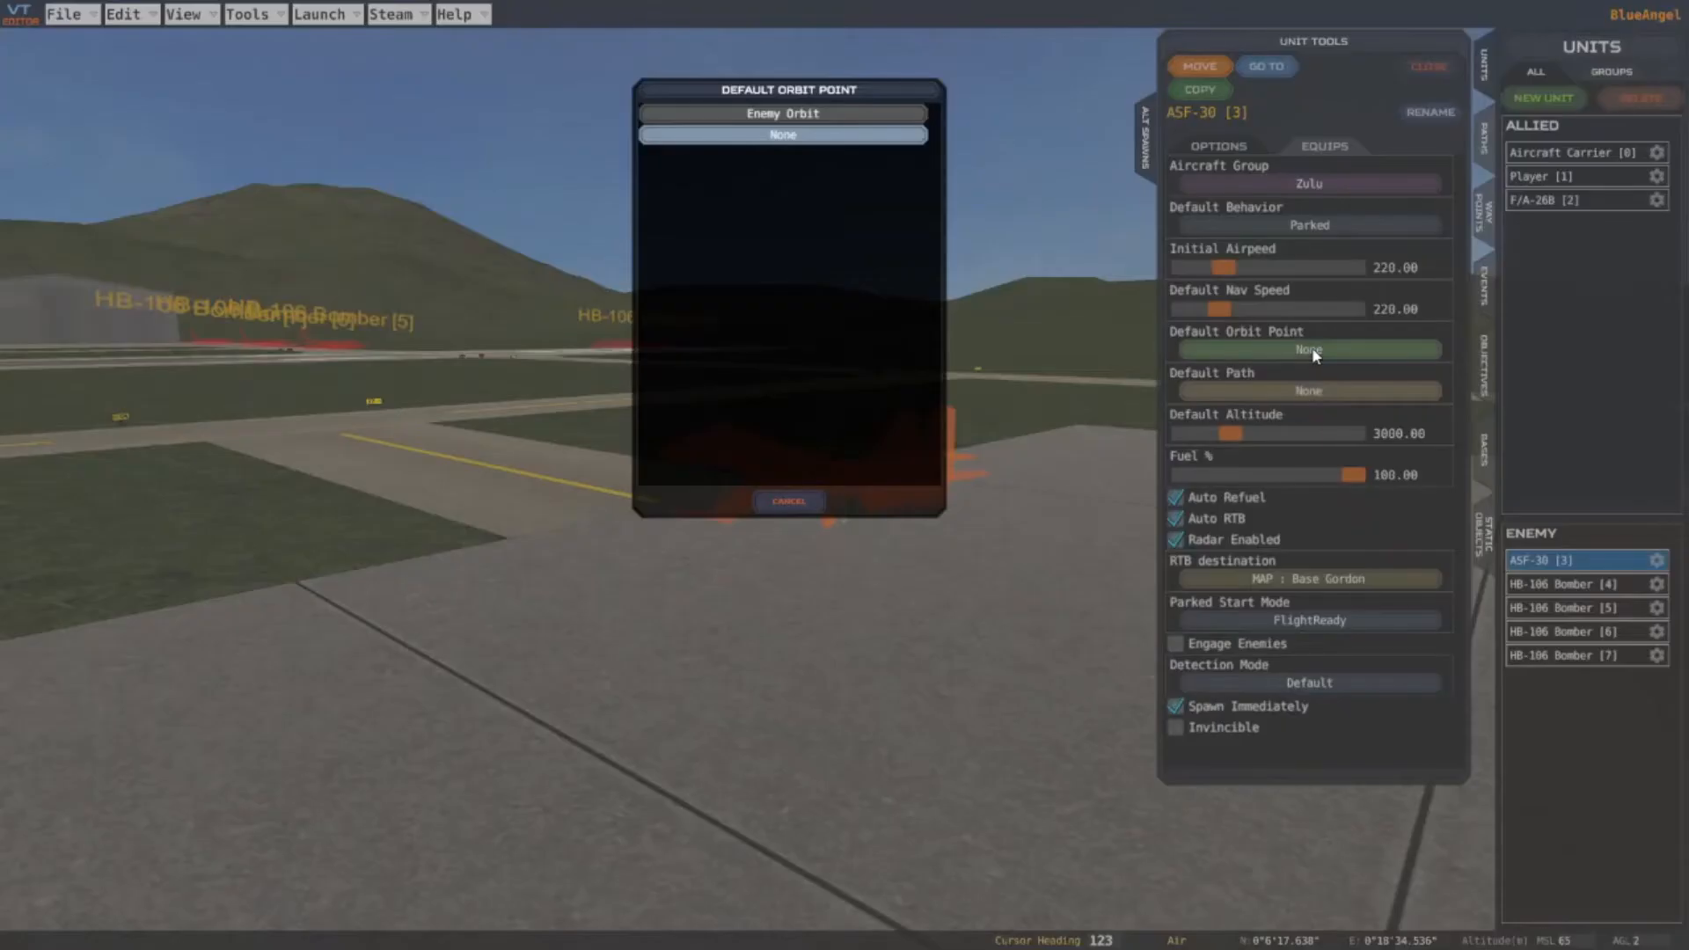
click(783, 115)
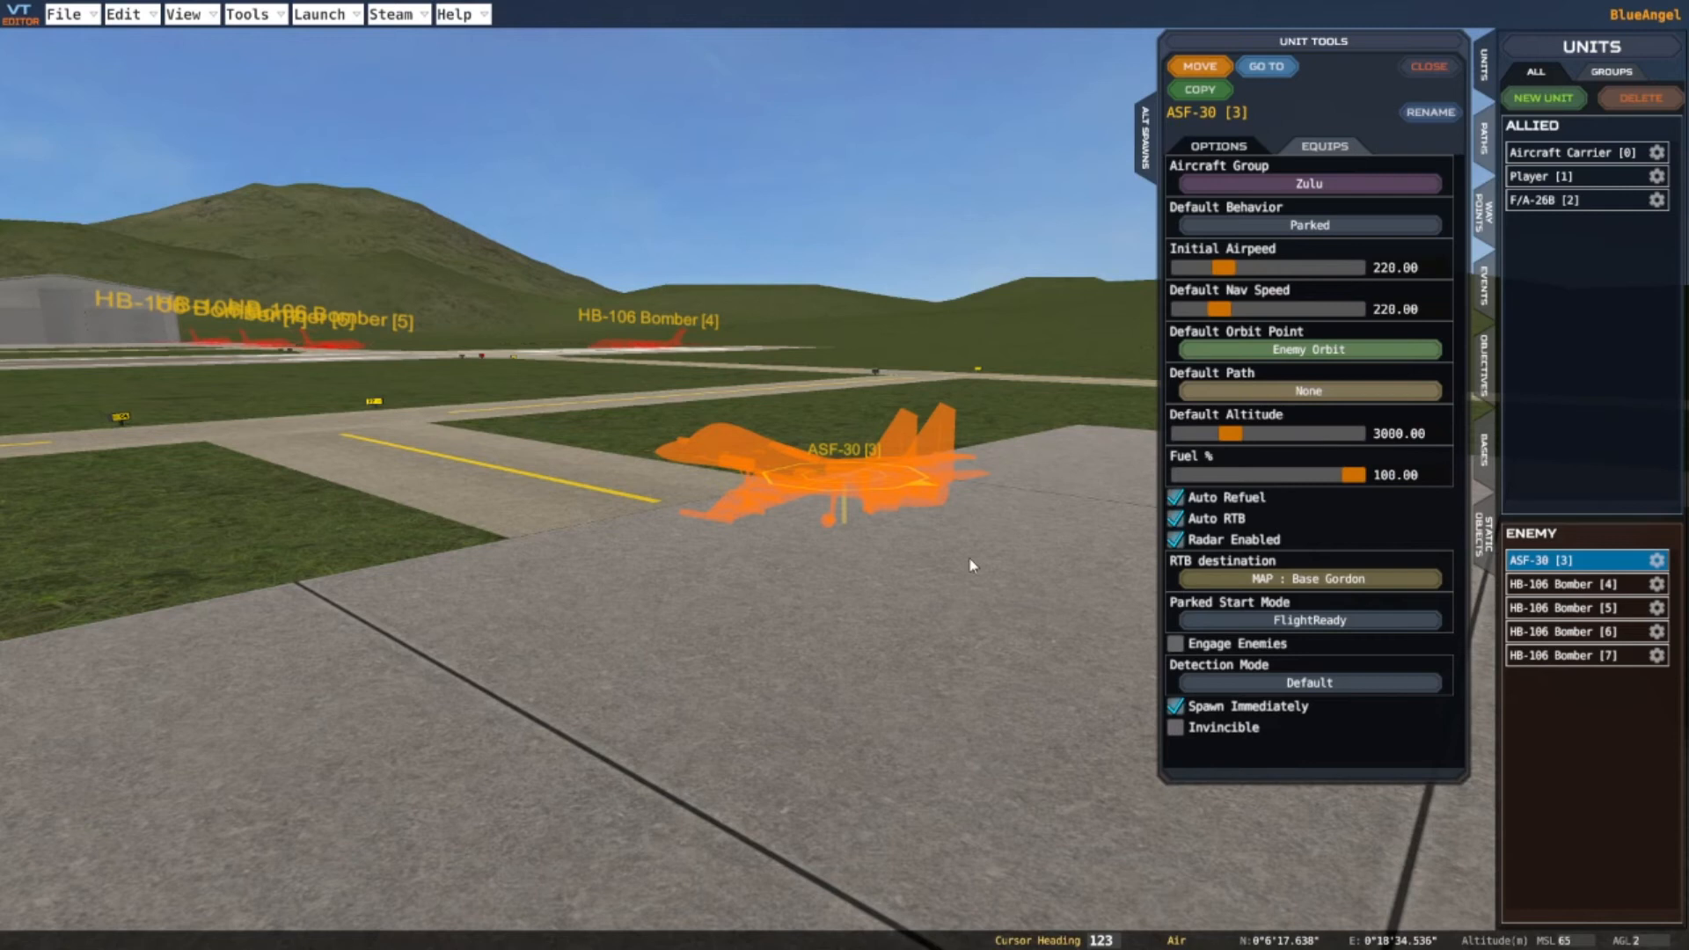
Copy the ASF-30, turn the copy to heading 308 and move it onto the shelter apron behind the original
click(1199, 91)
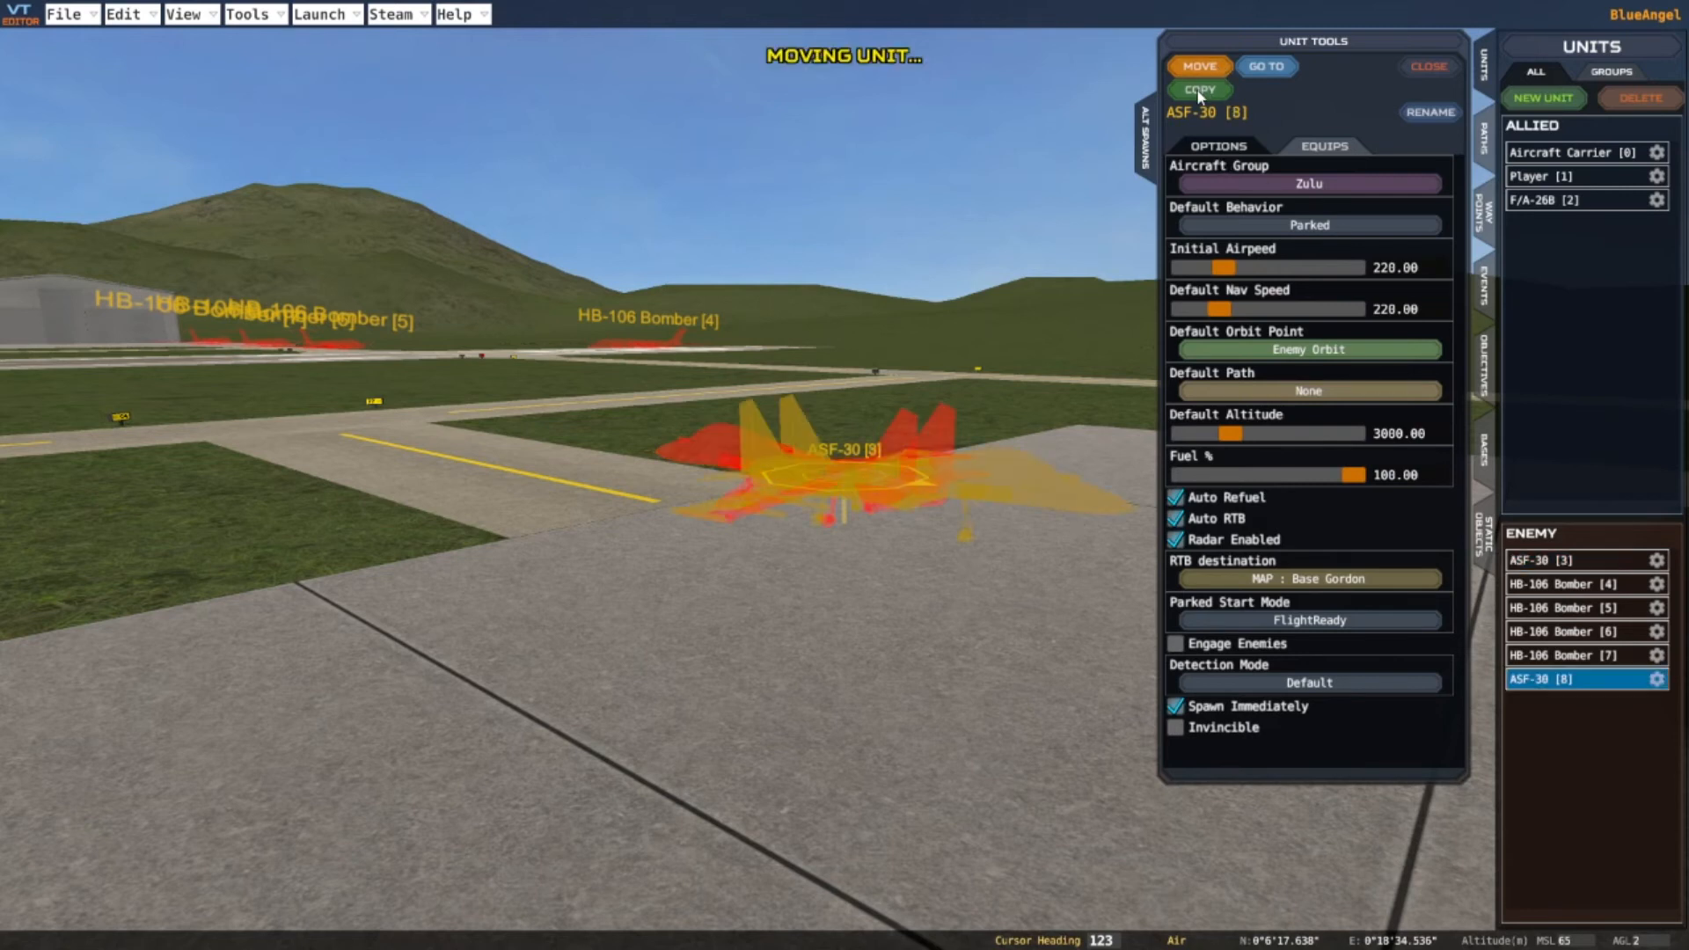
key(q)
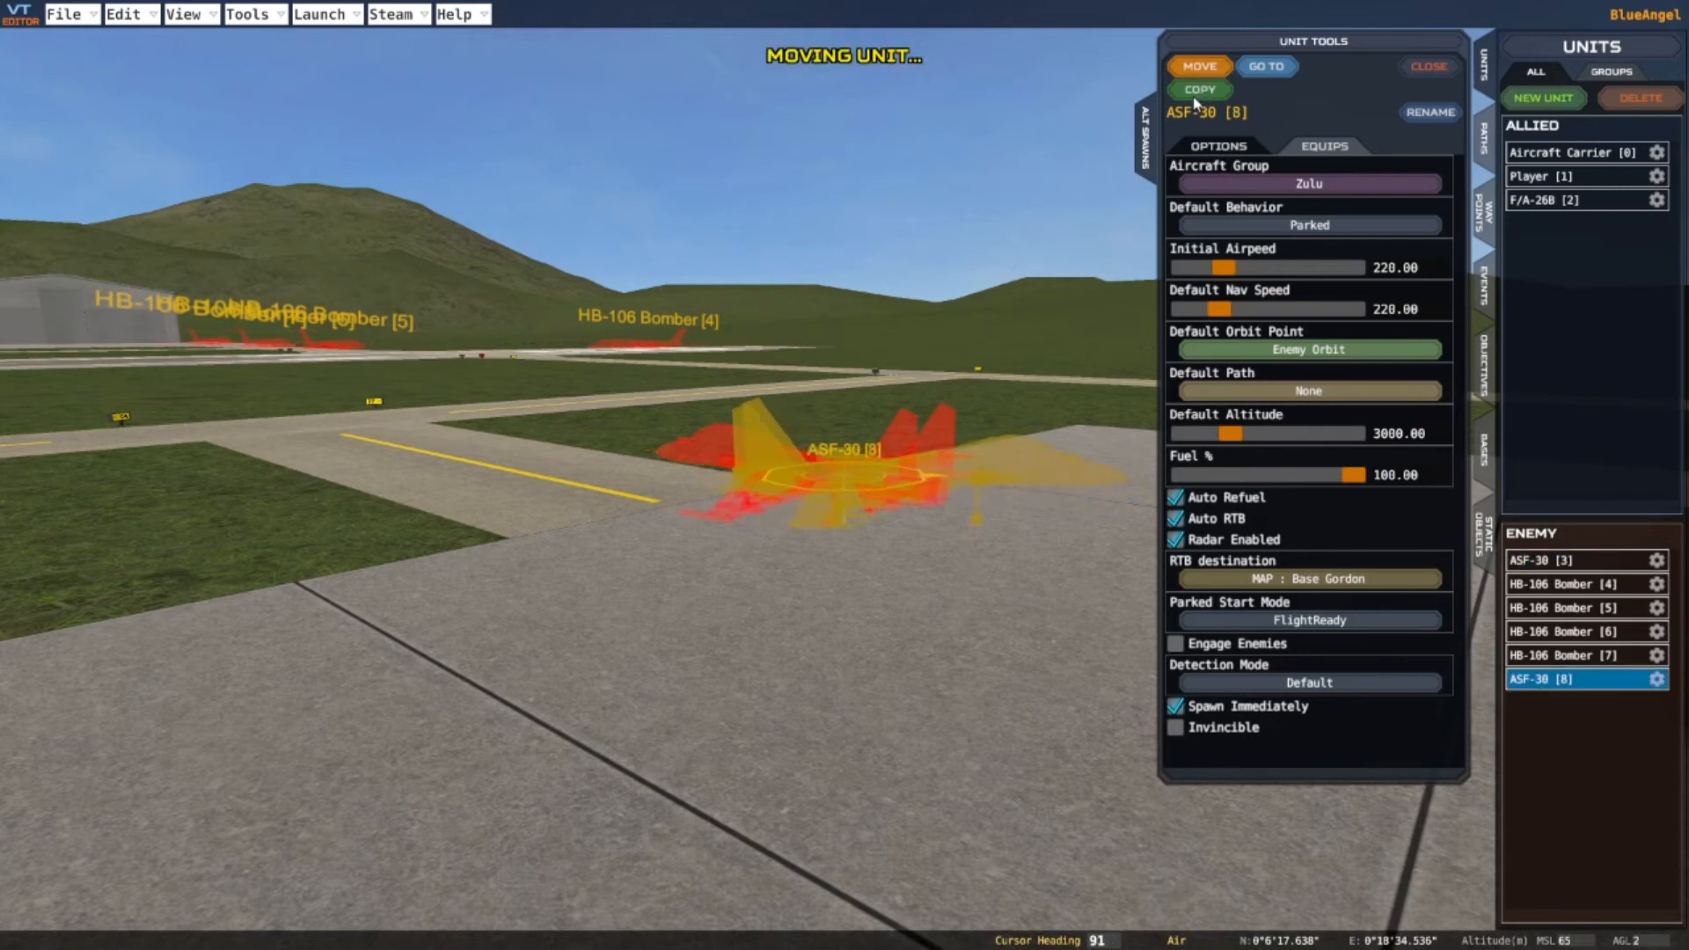
key(q)
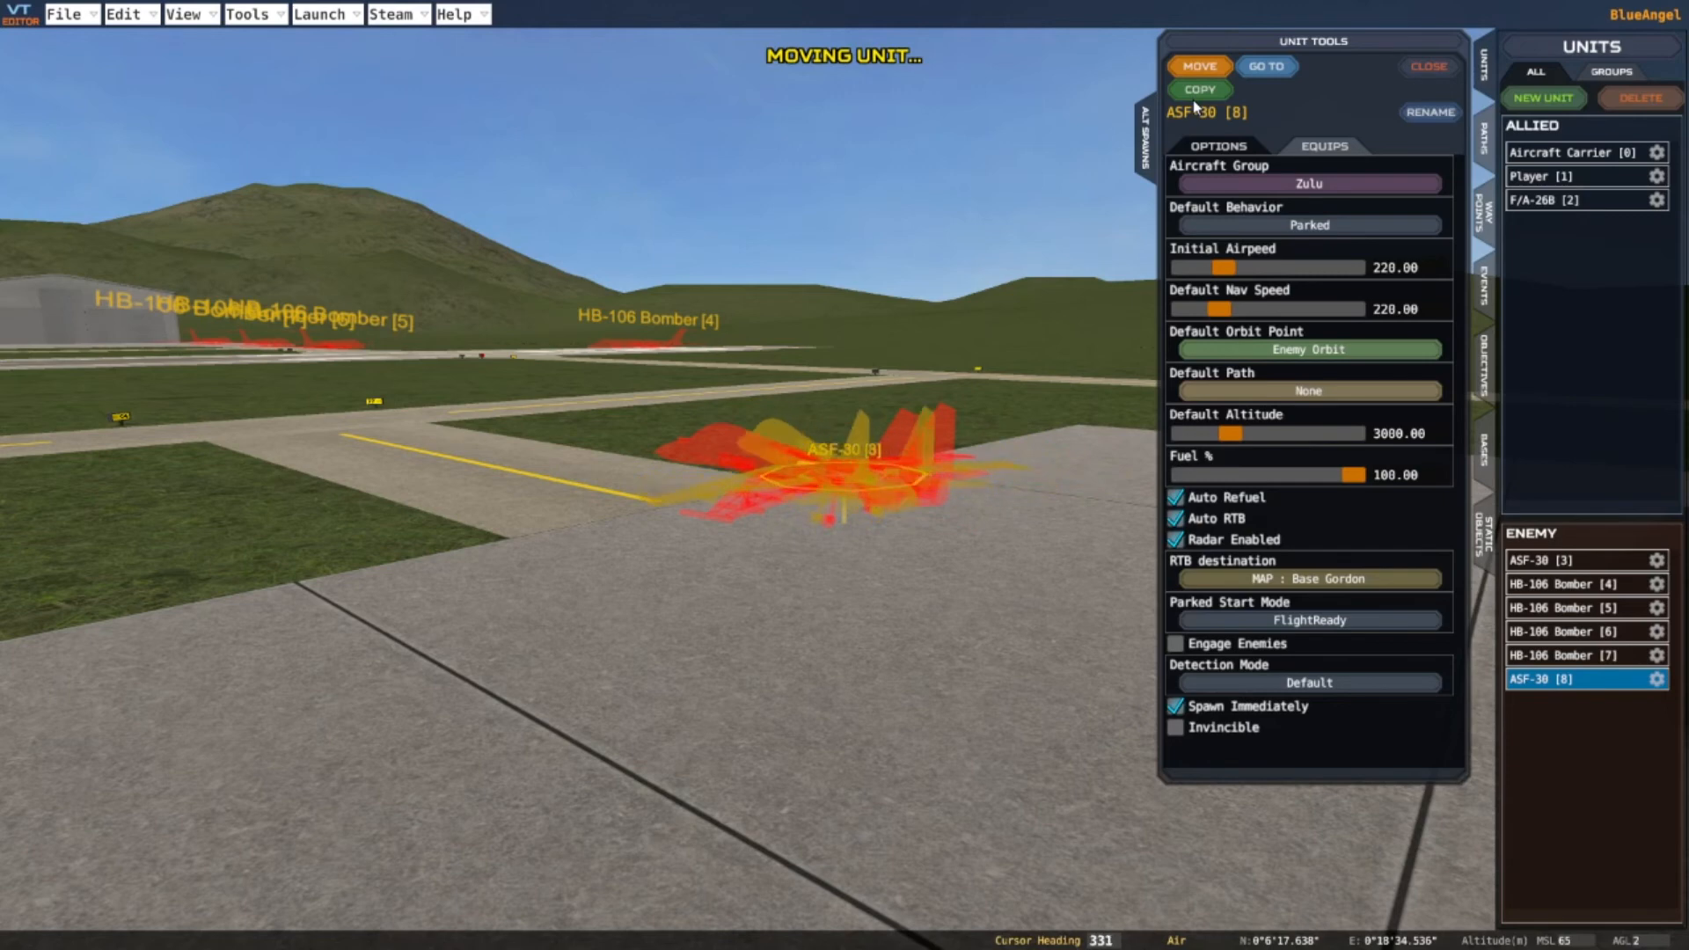
key(d)
key(s)
key(d)
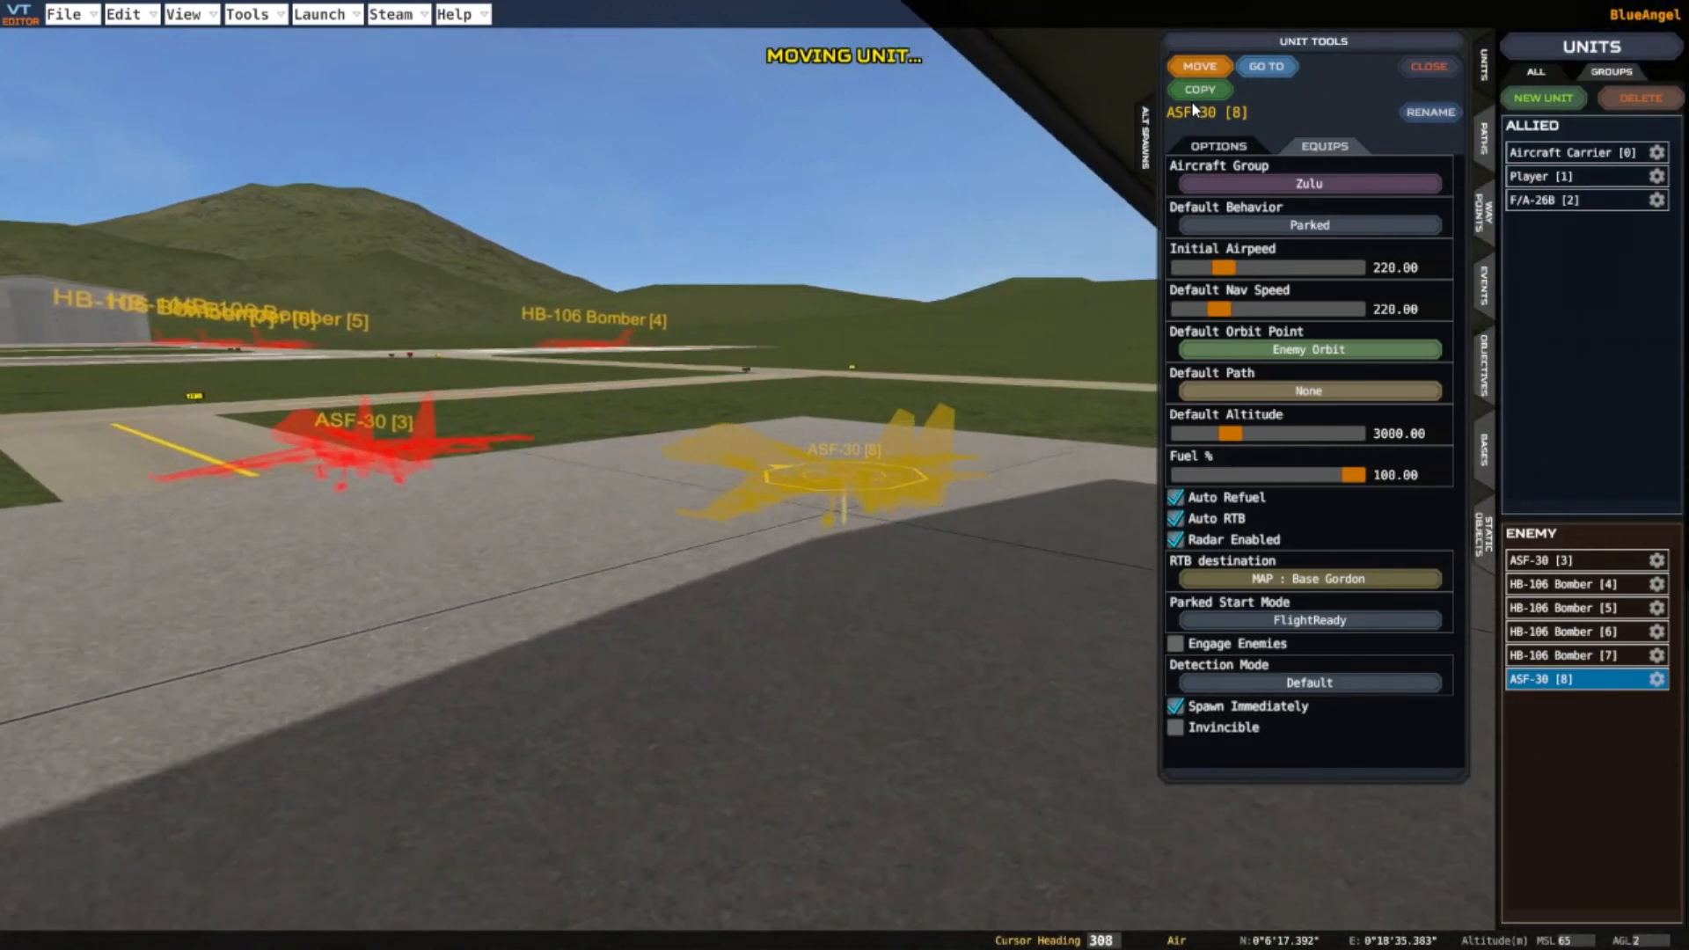
Copy the second ASF-30 and place the new aircraft on the open side of the same shelter apron
click(1203, 90)
key(a)
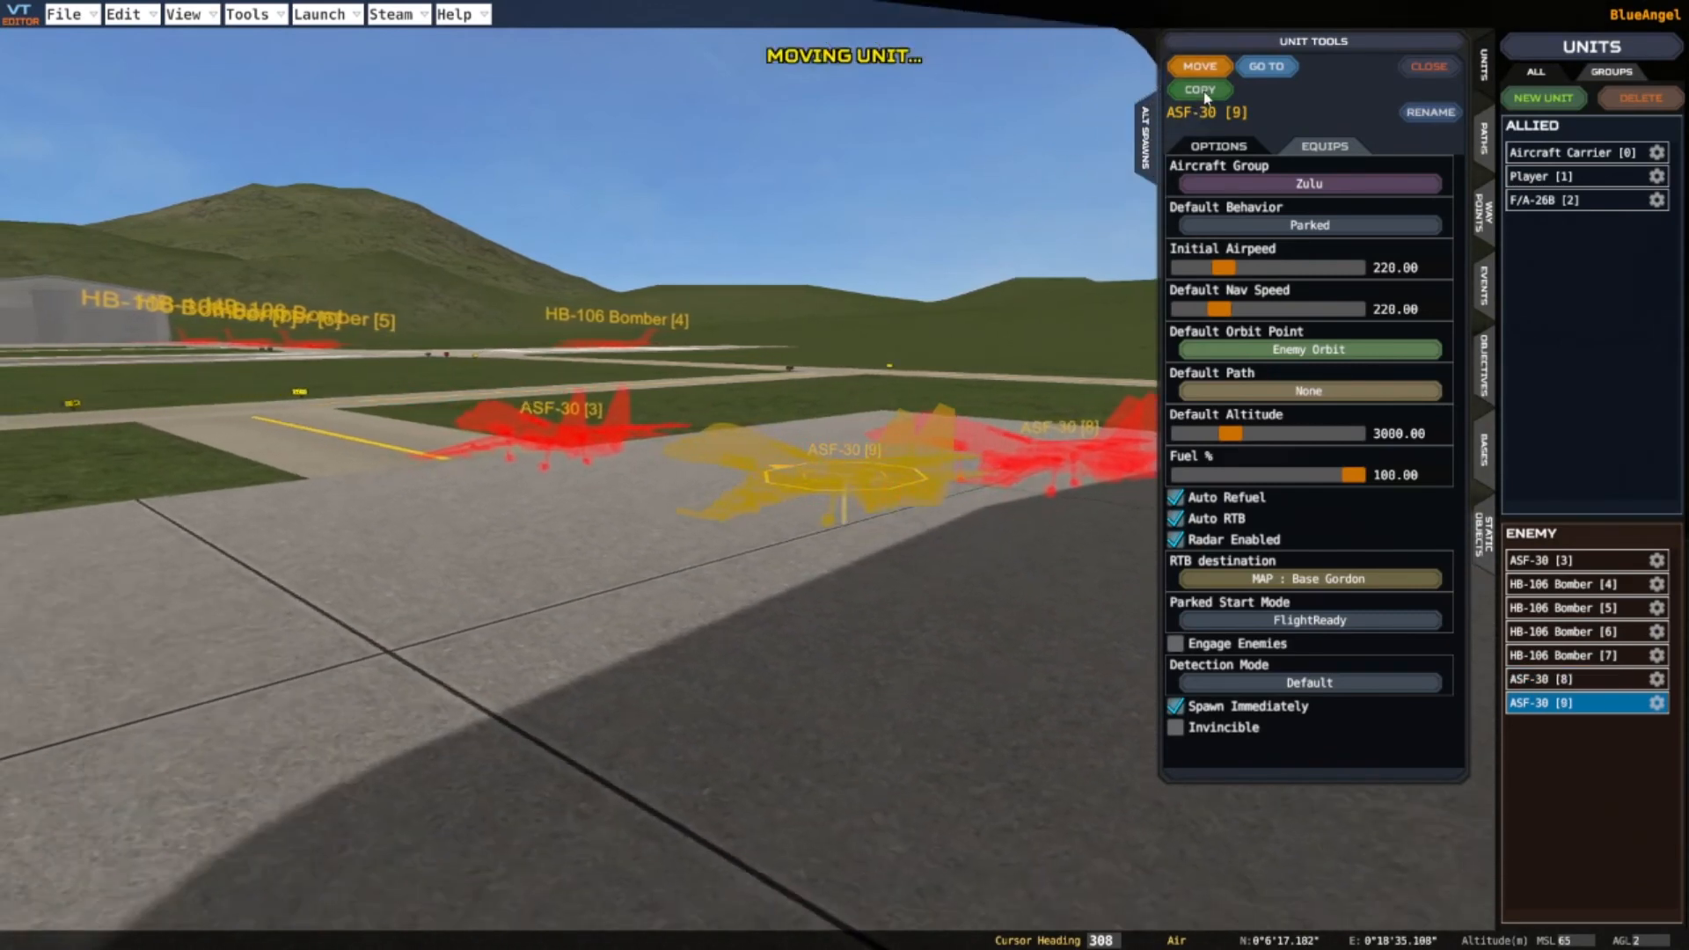
key(a)
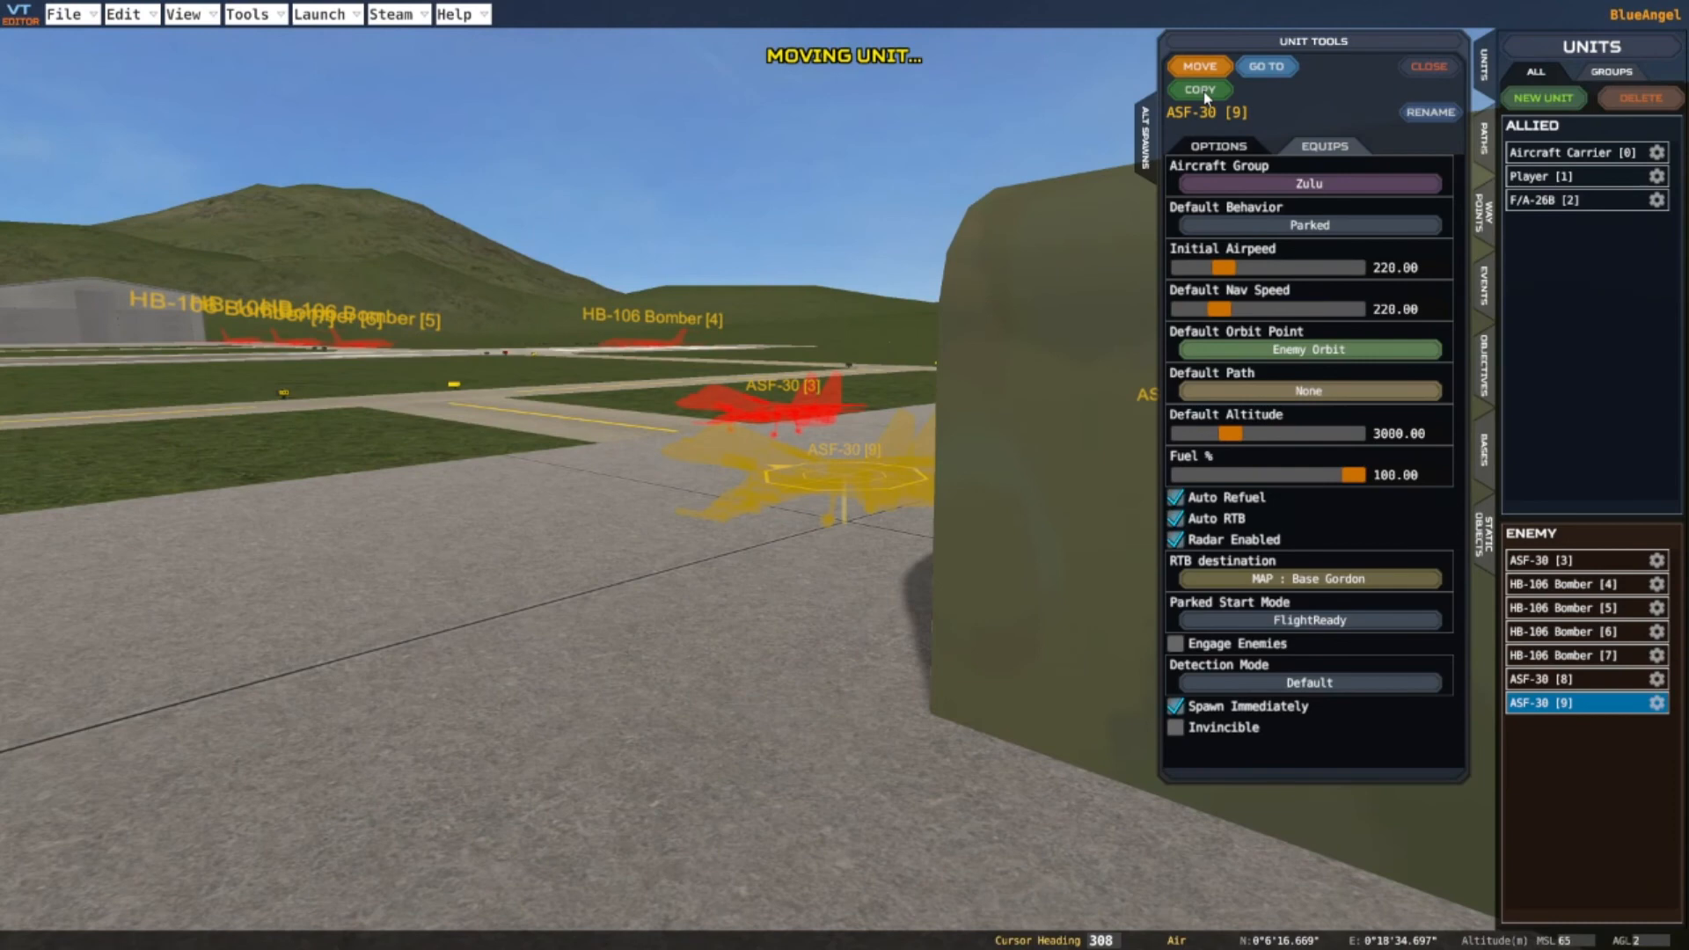
click(1202, 75)
Copy the ASF-30 again and place this aircraft on the taxiway leading to the runway, beyond the junction, at heading 308
key(a)
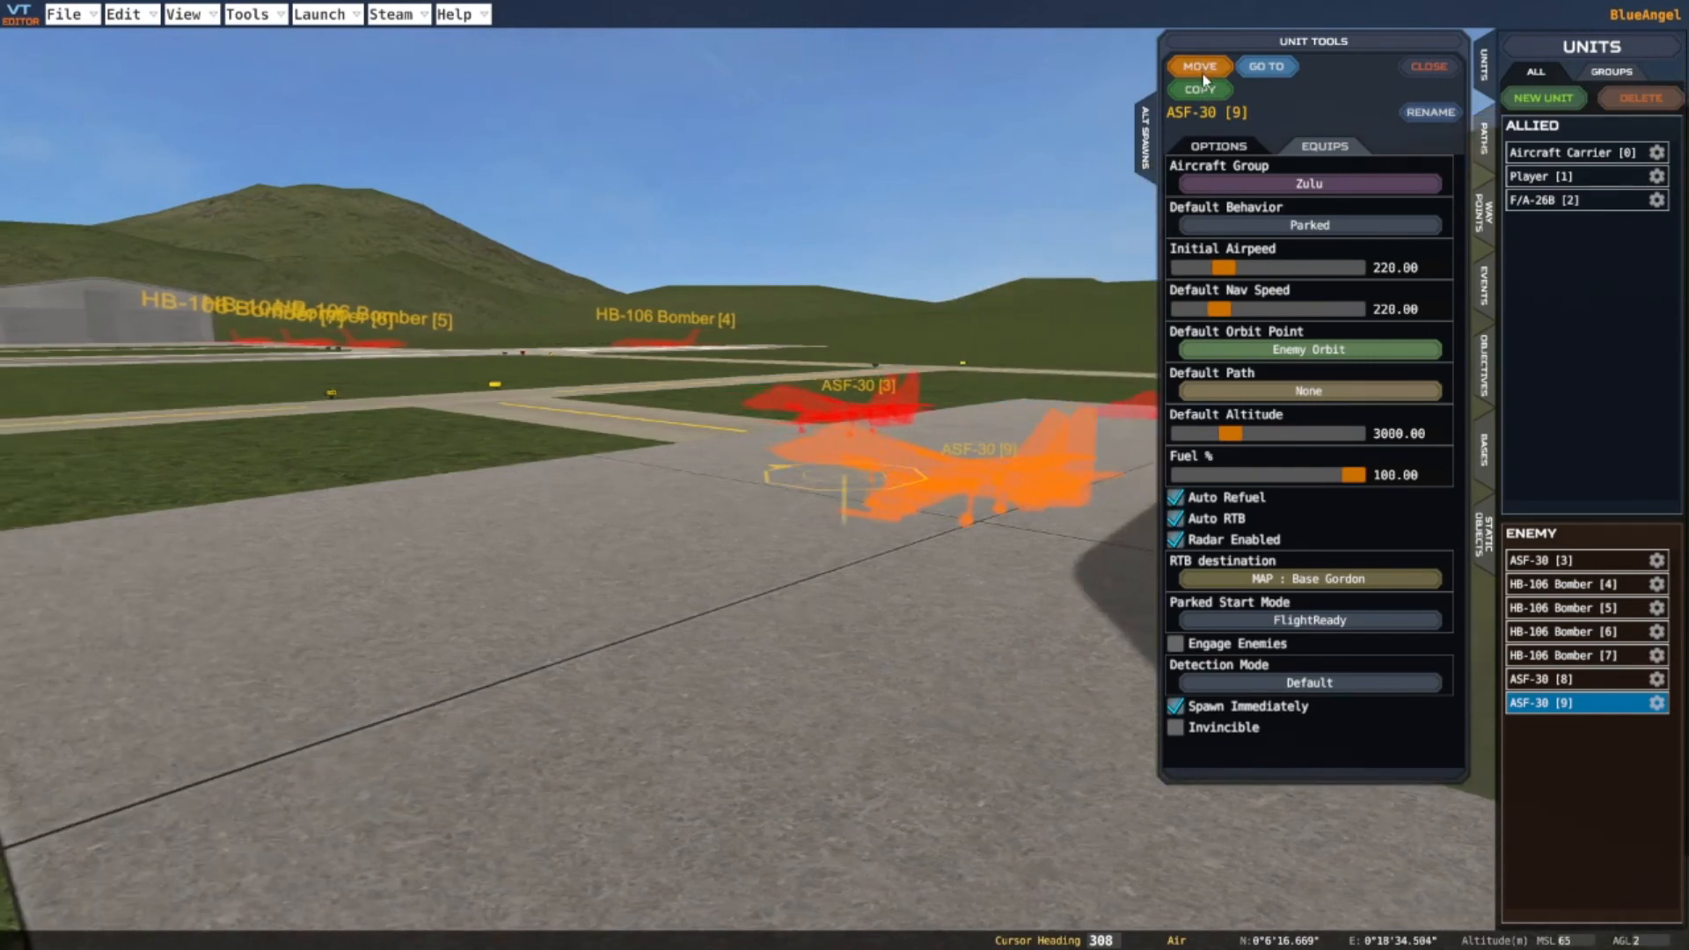
key(a)
key(w)
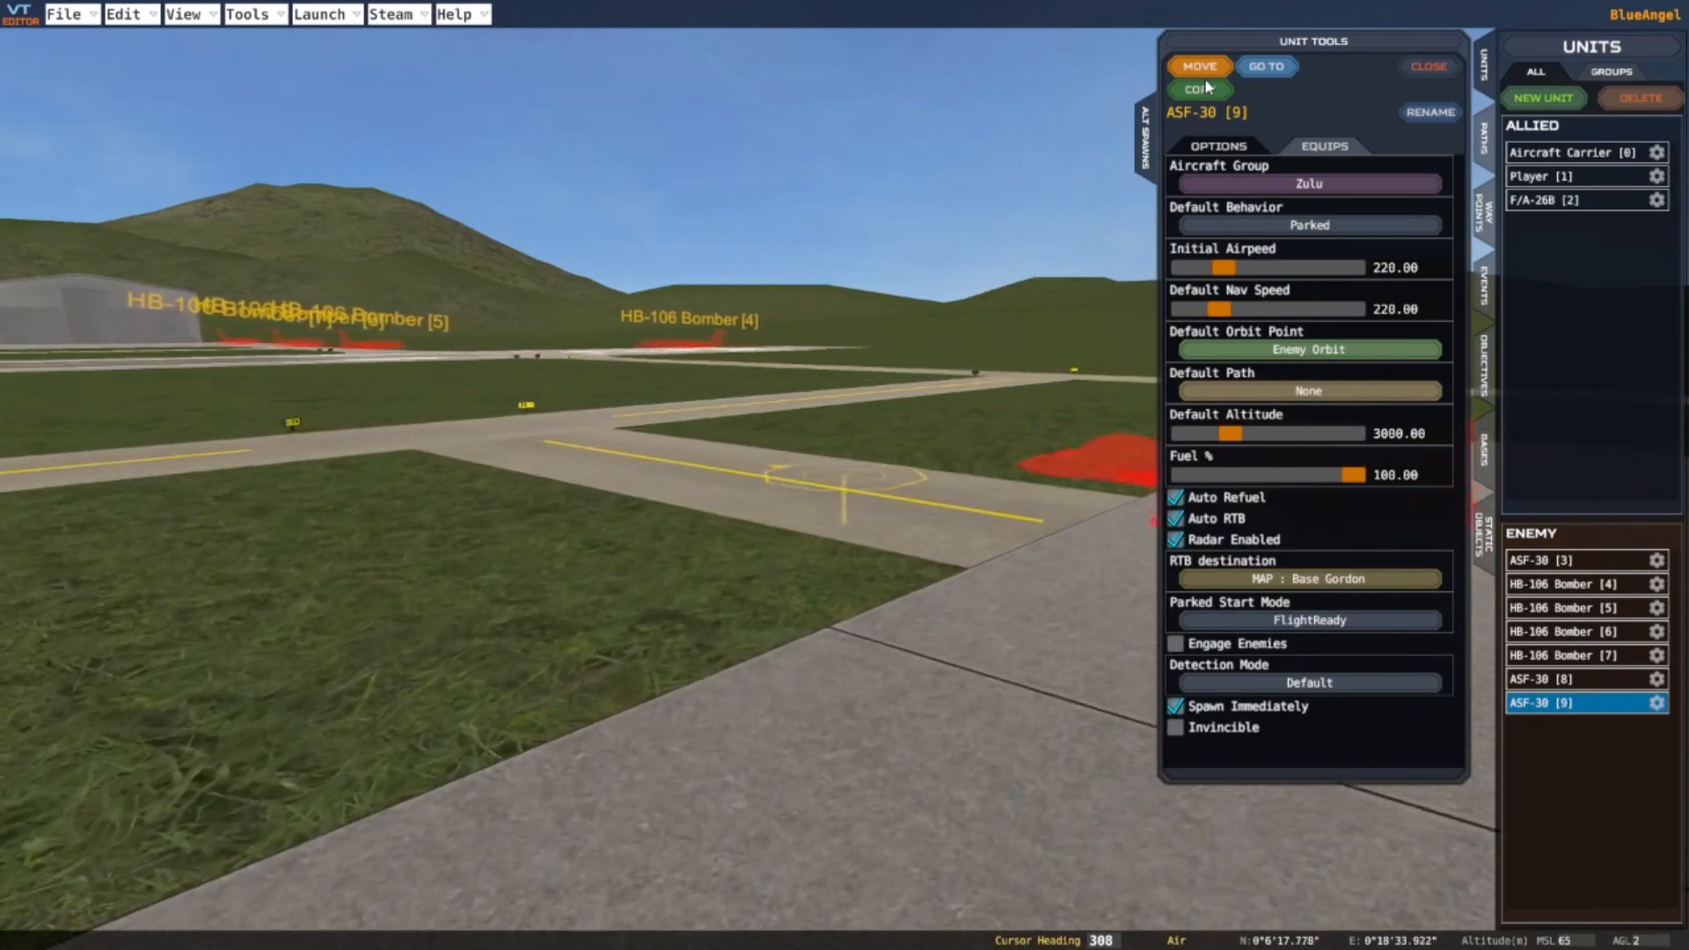
key(w)
key(w)
scroll(973, 331, down, 2)
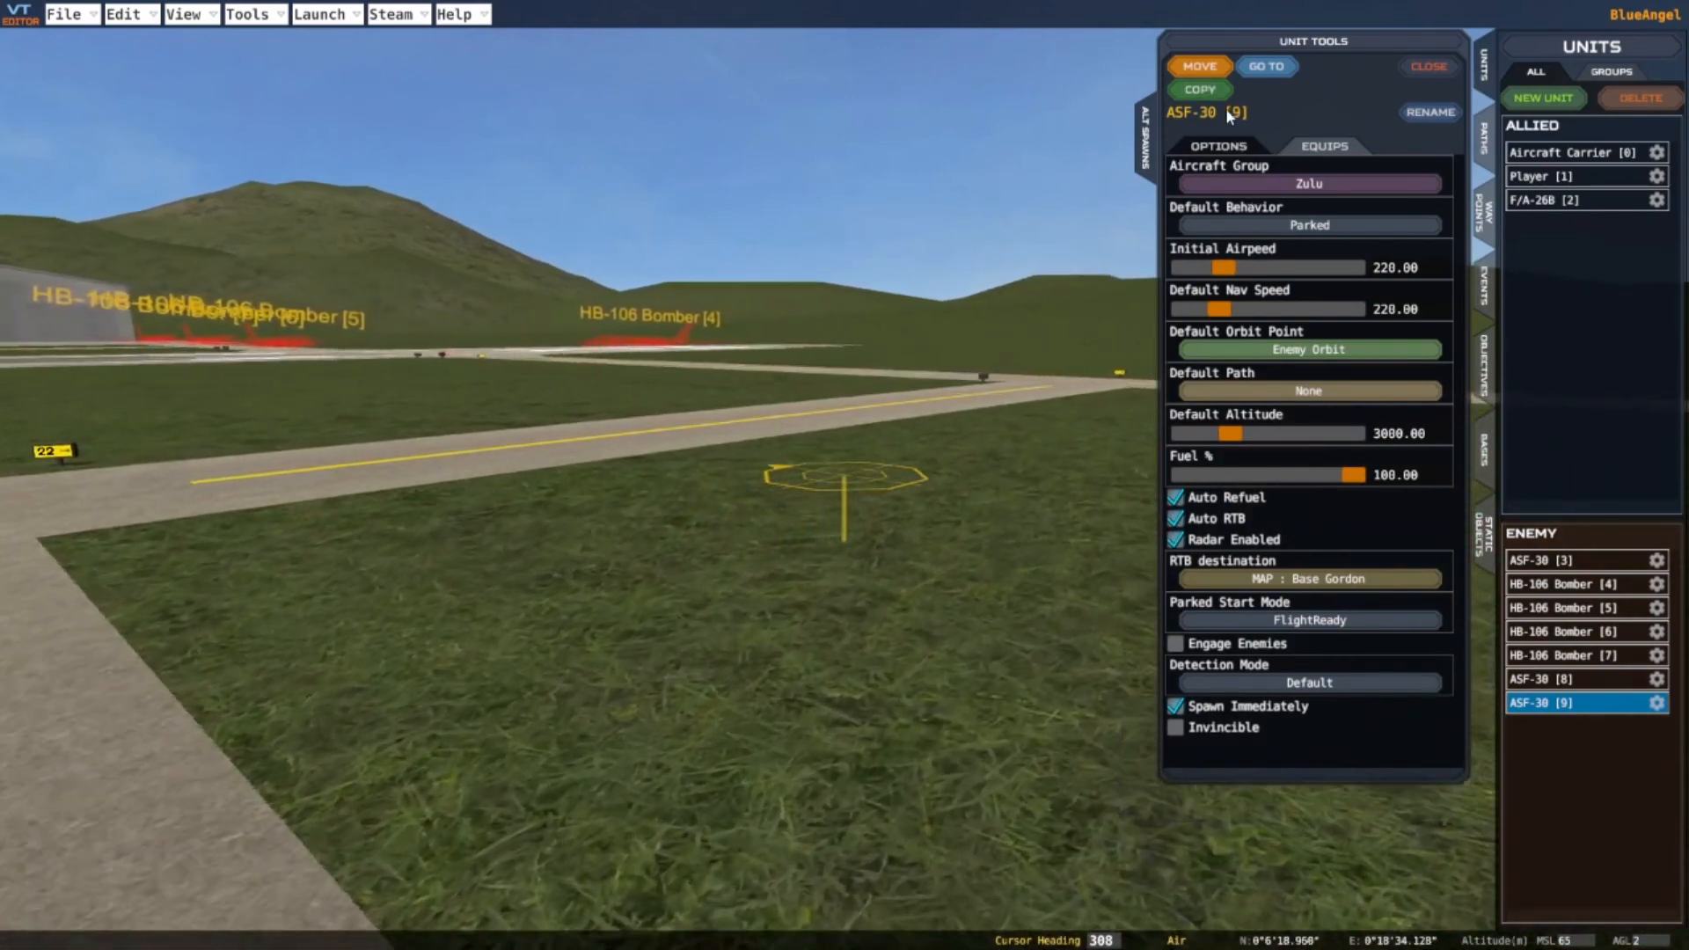
key(w)
key(d)
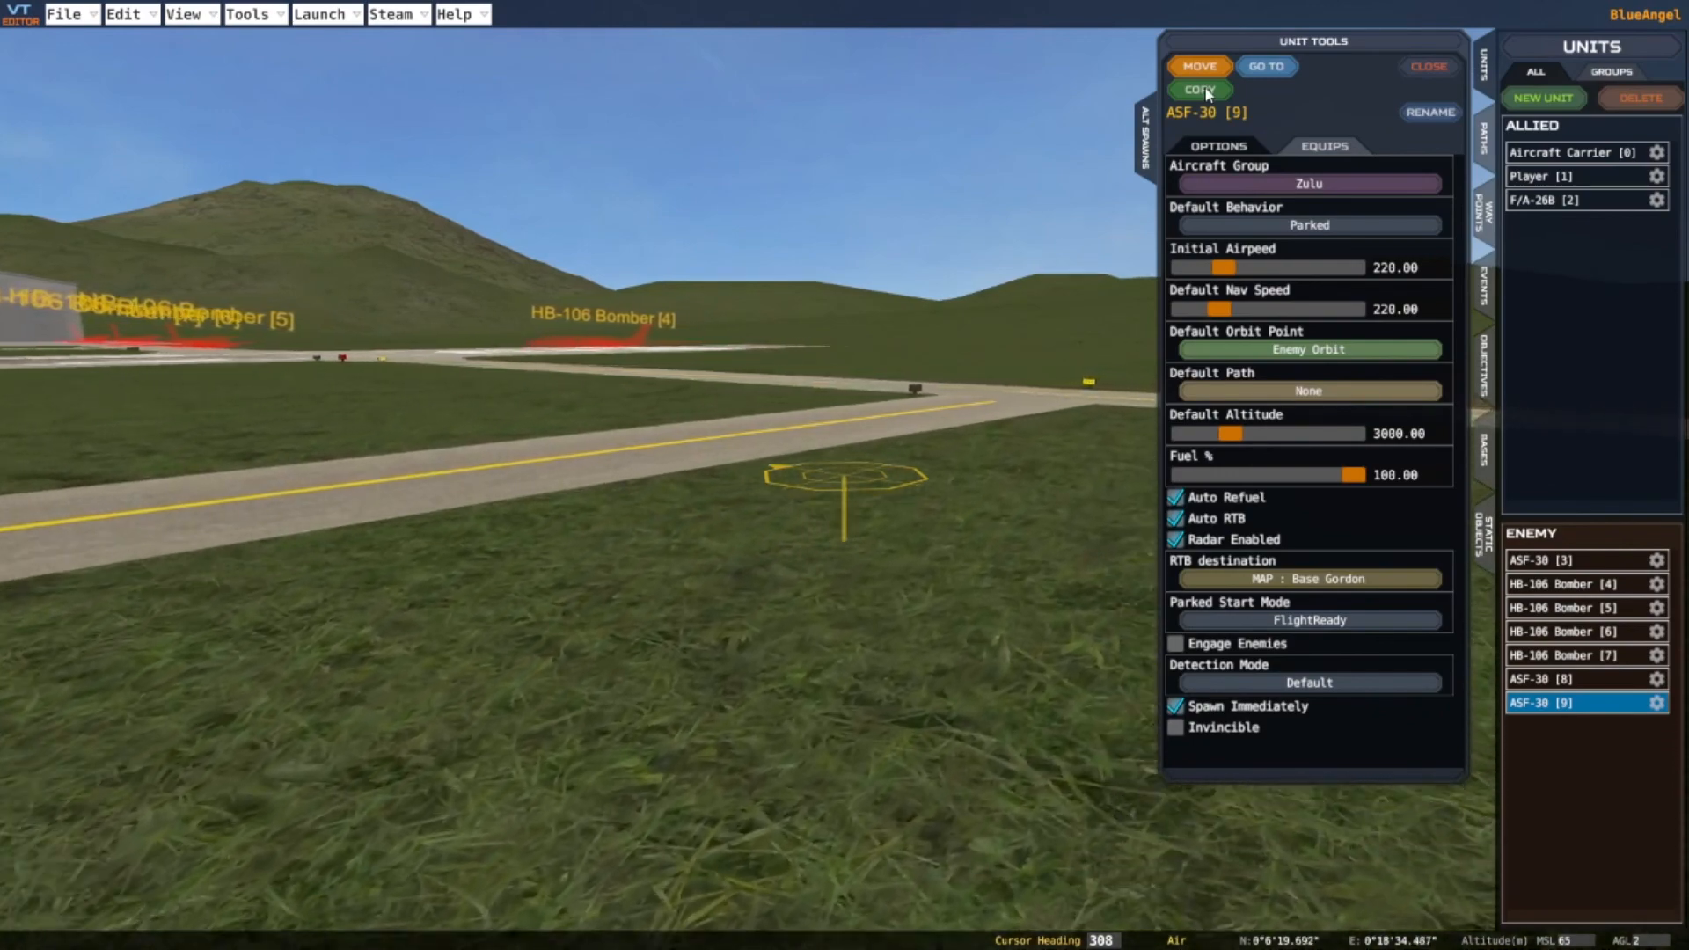
key(w)
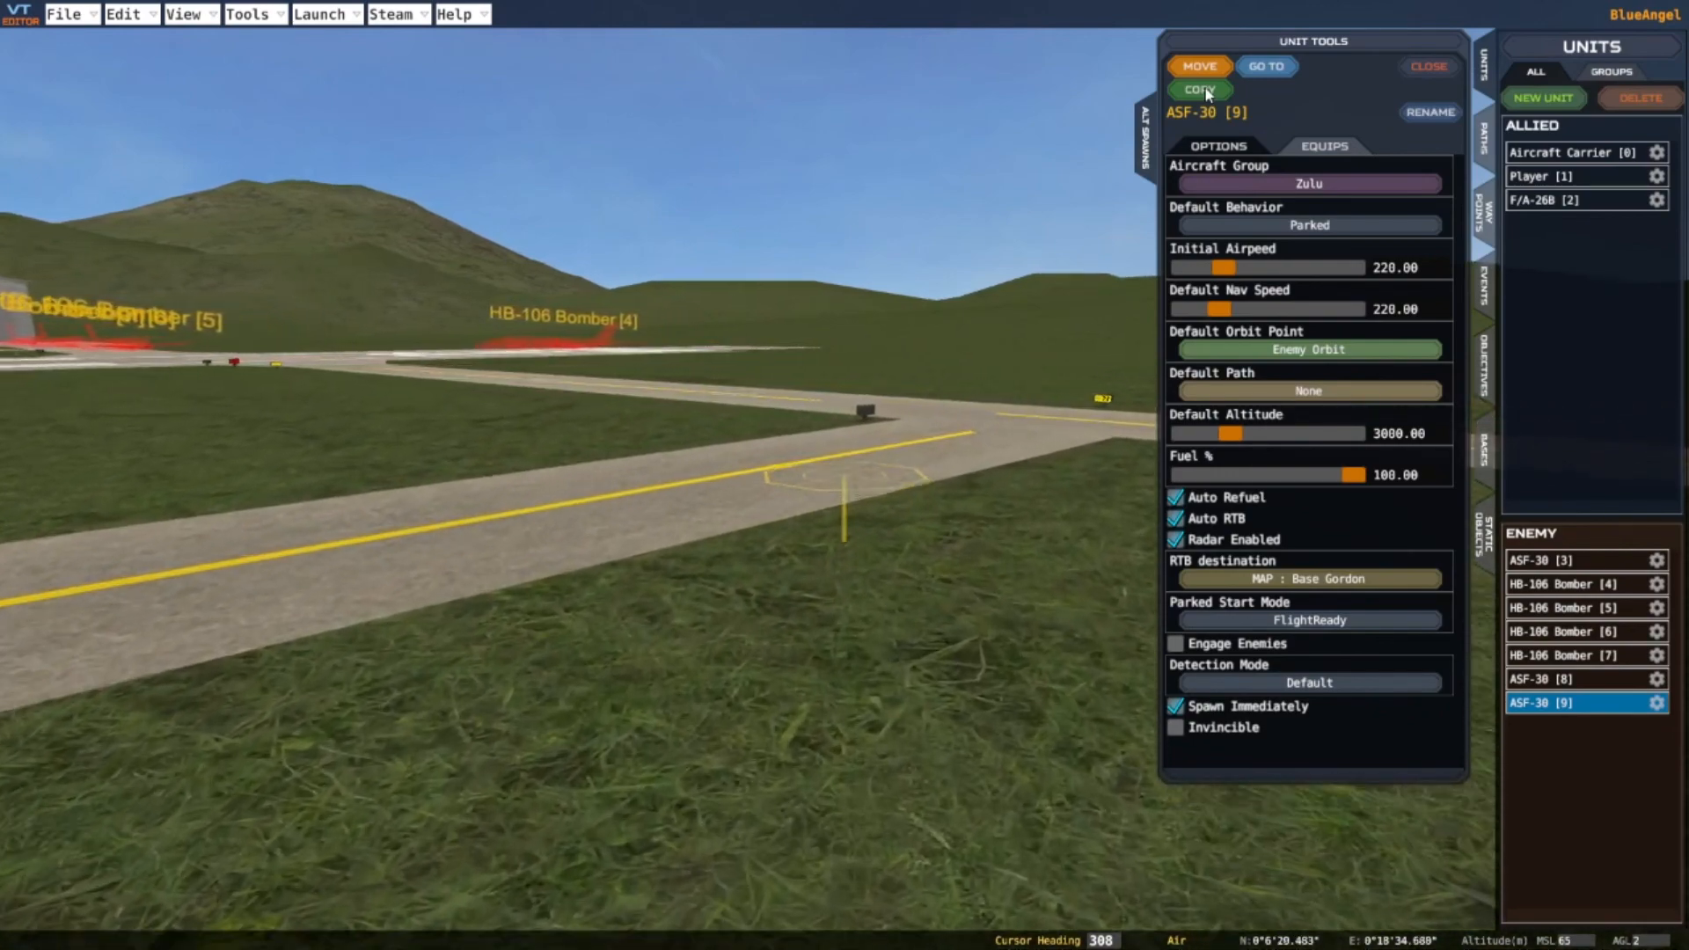
key(w)
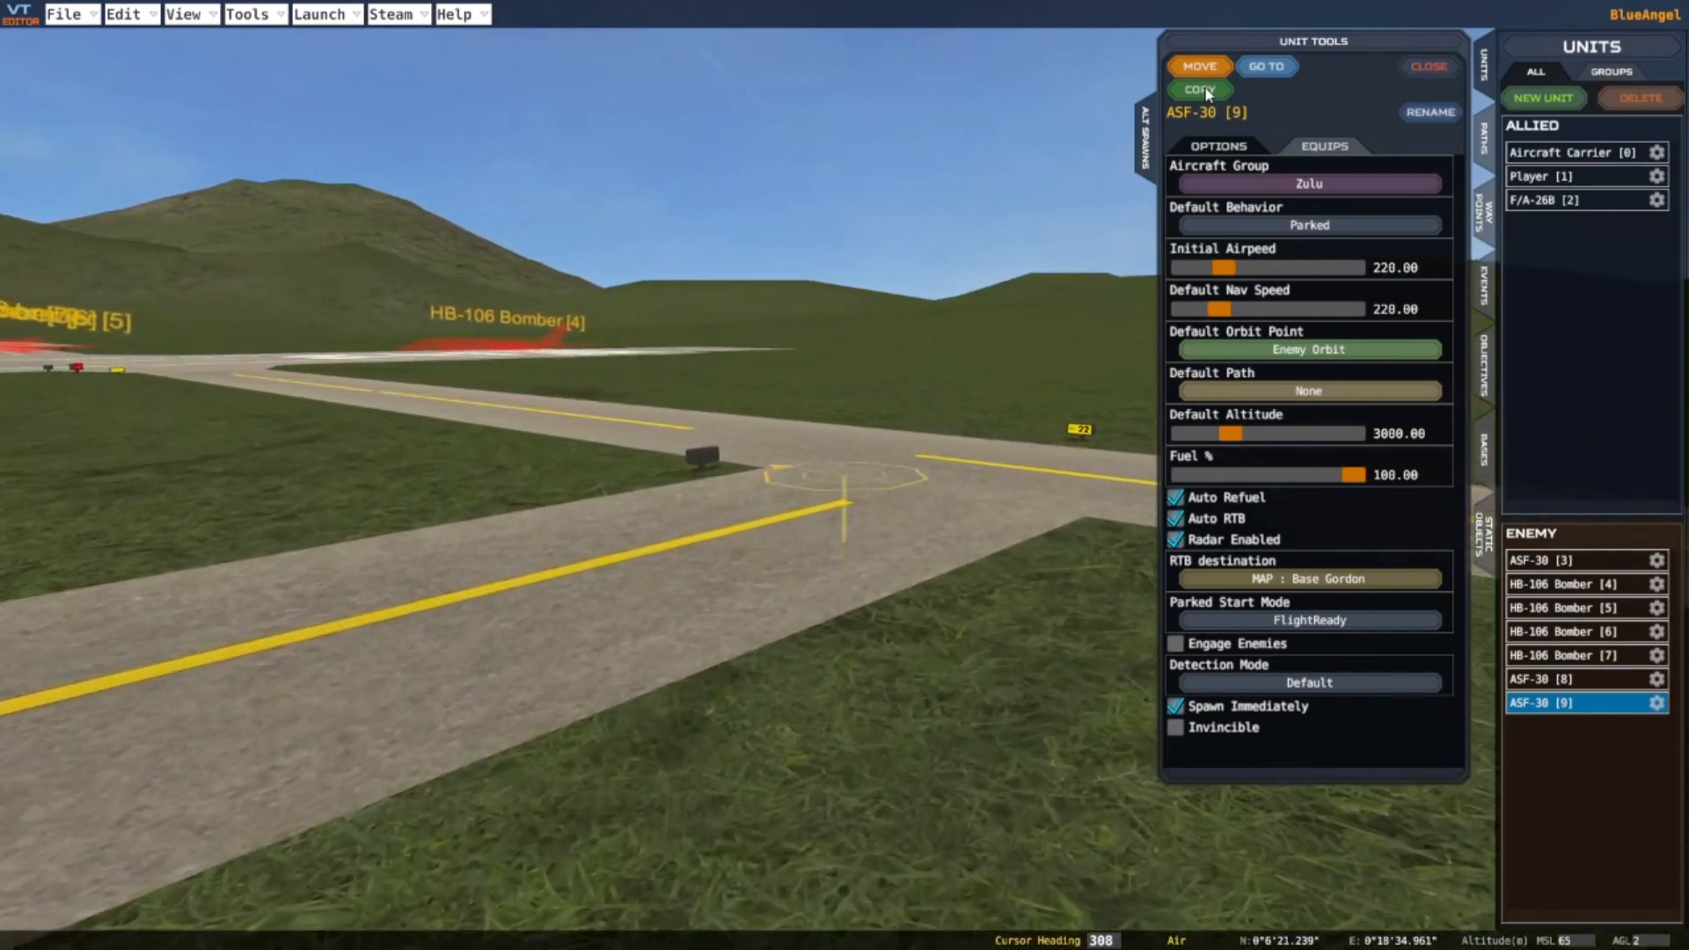
key(w)
click(1198, 89)
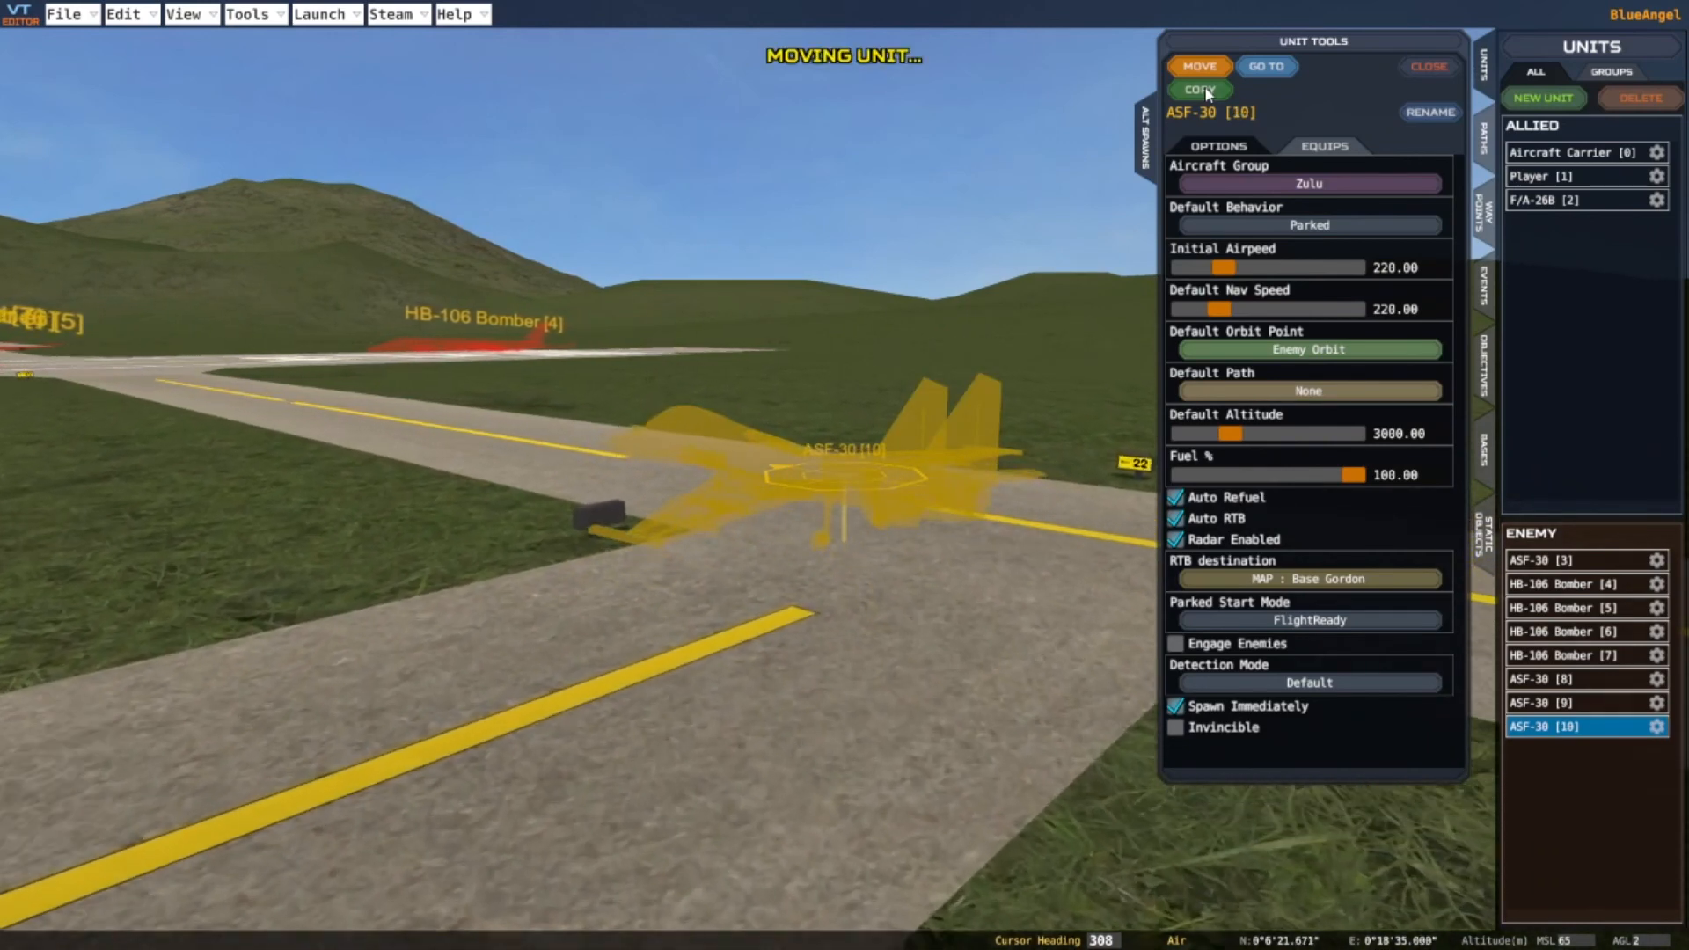
key(w)
key(w)
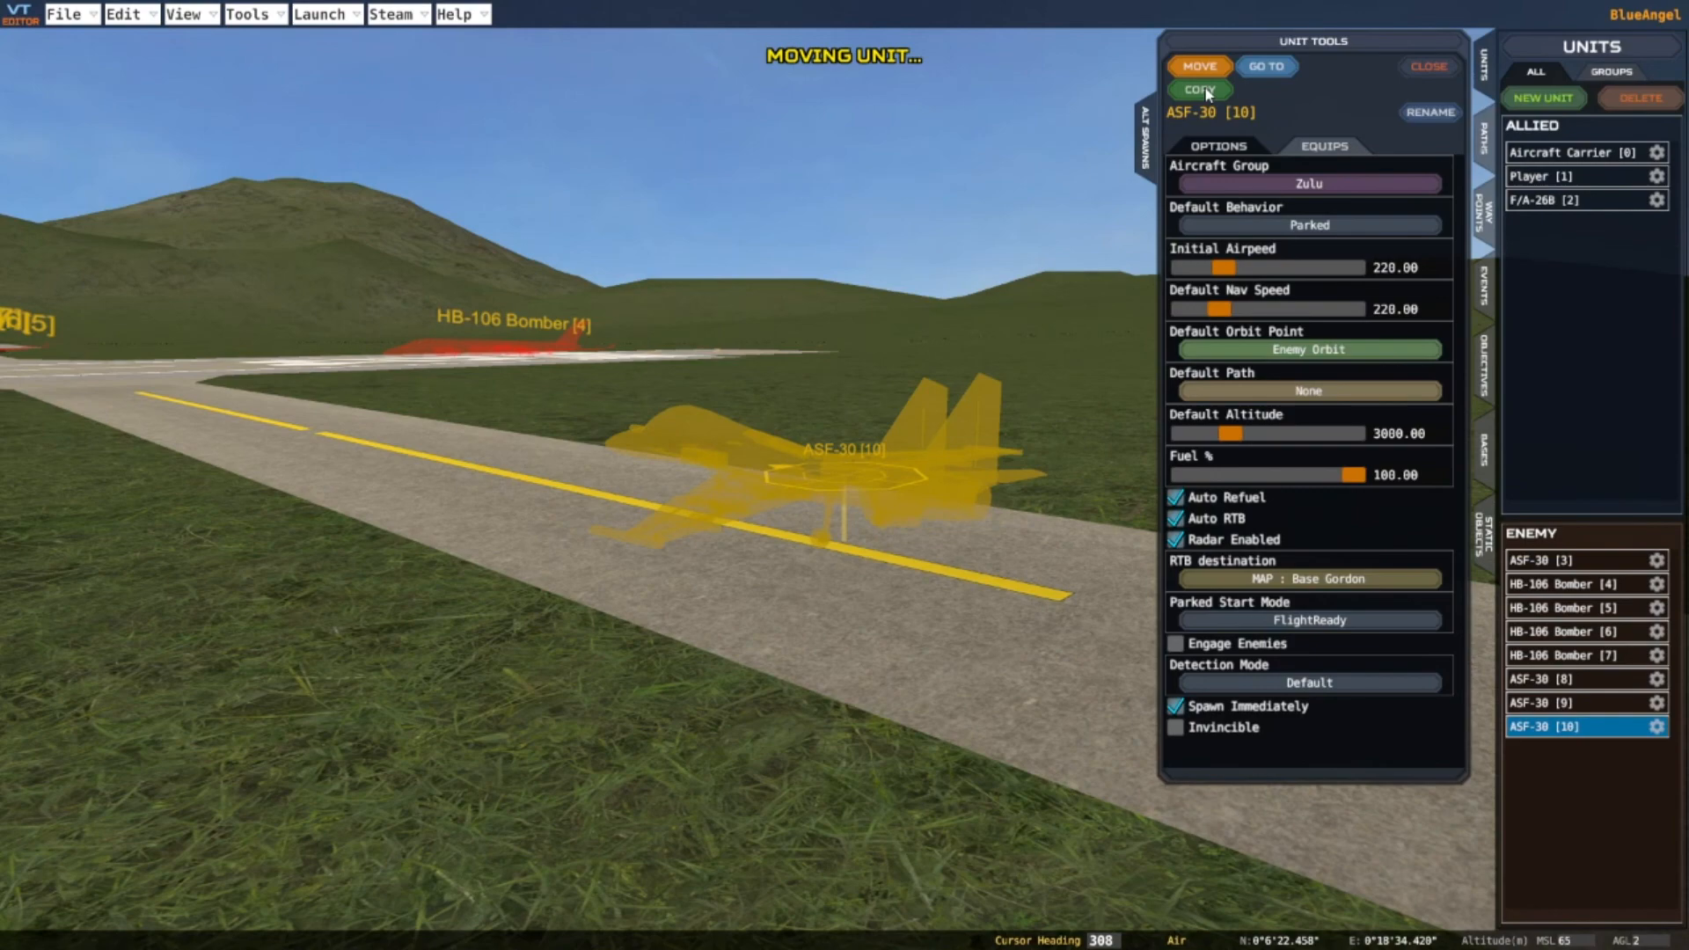
click(1205, 69)
Copy the taxiway ASF-30 and place the copy on the adjoining taxiway before the junction, turned to heading 44
click(1207, 93)
key(w)
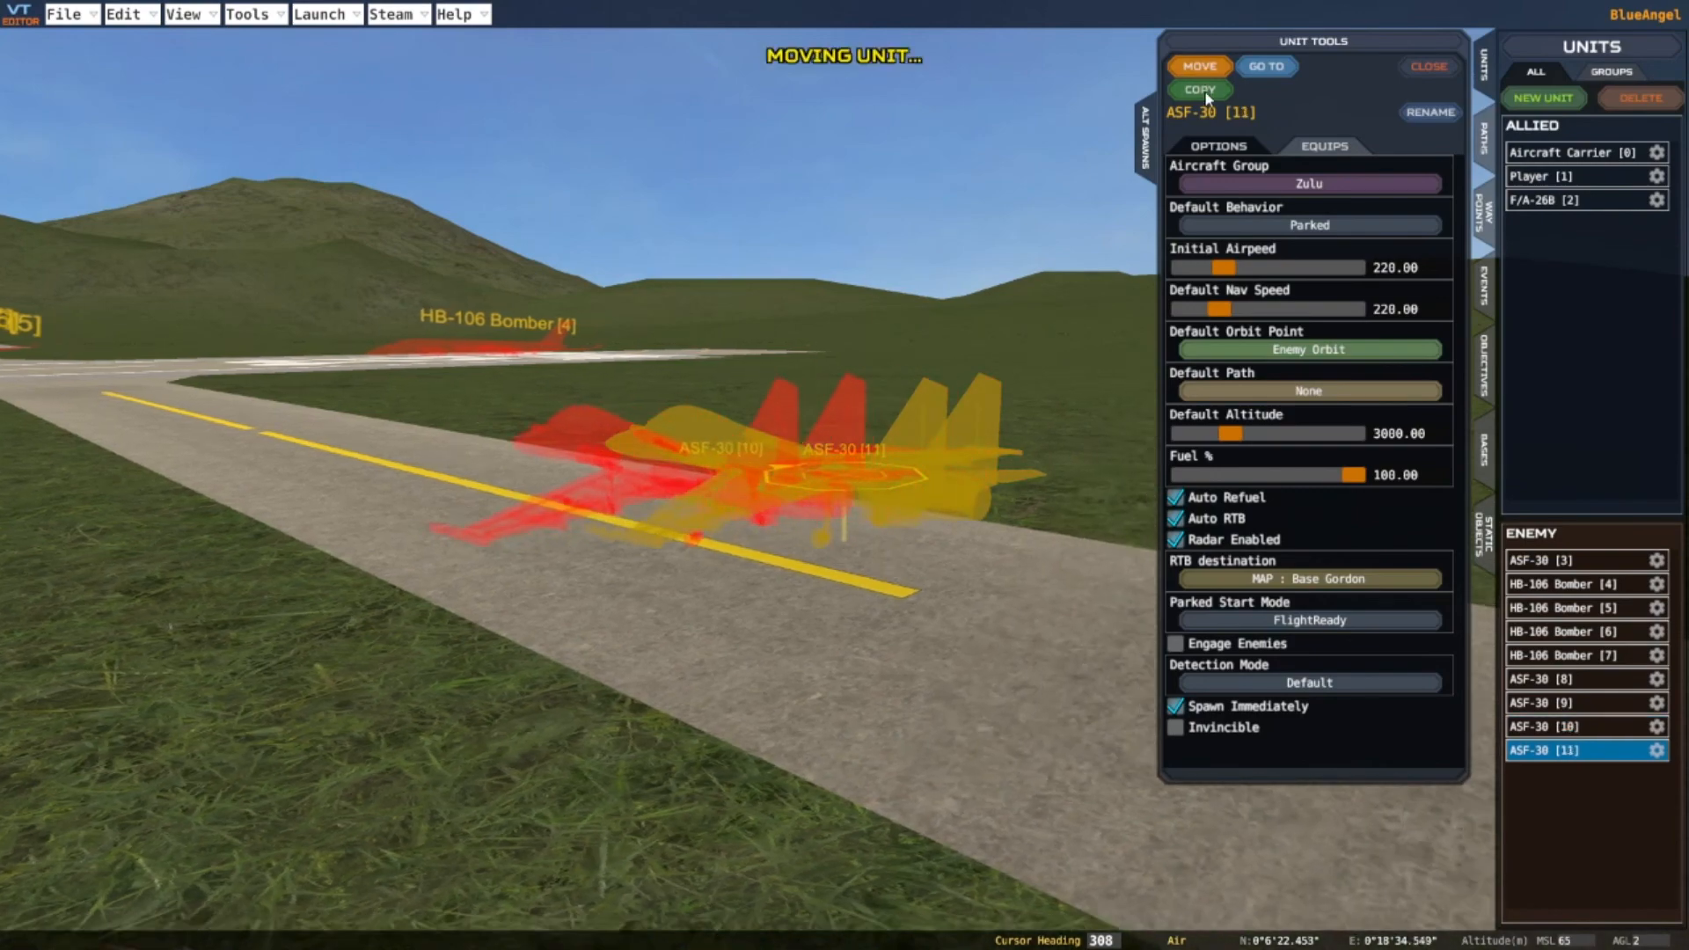
key(s)
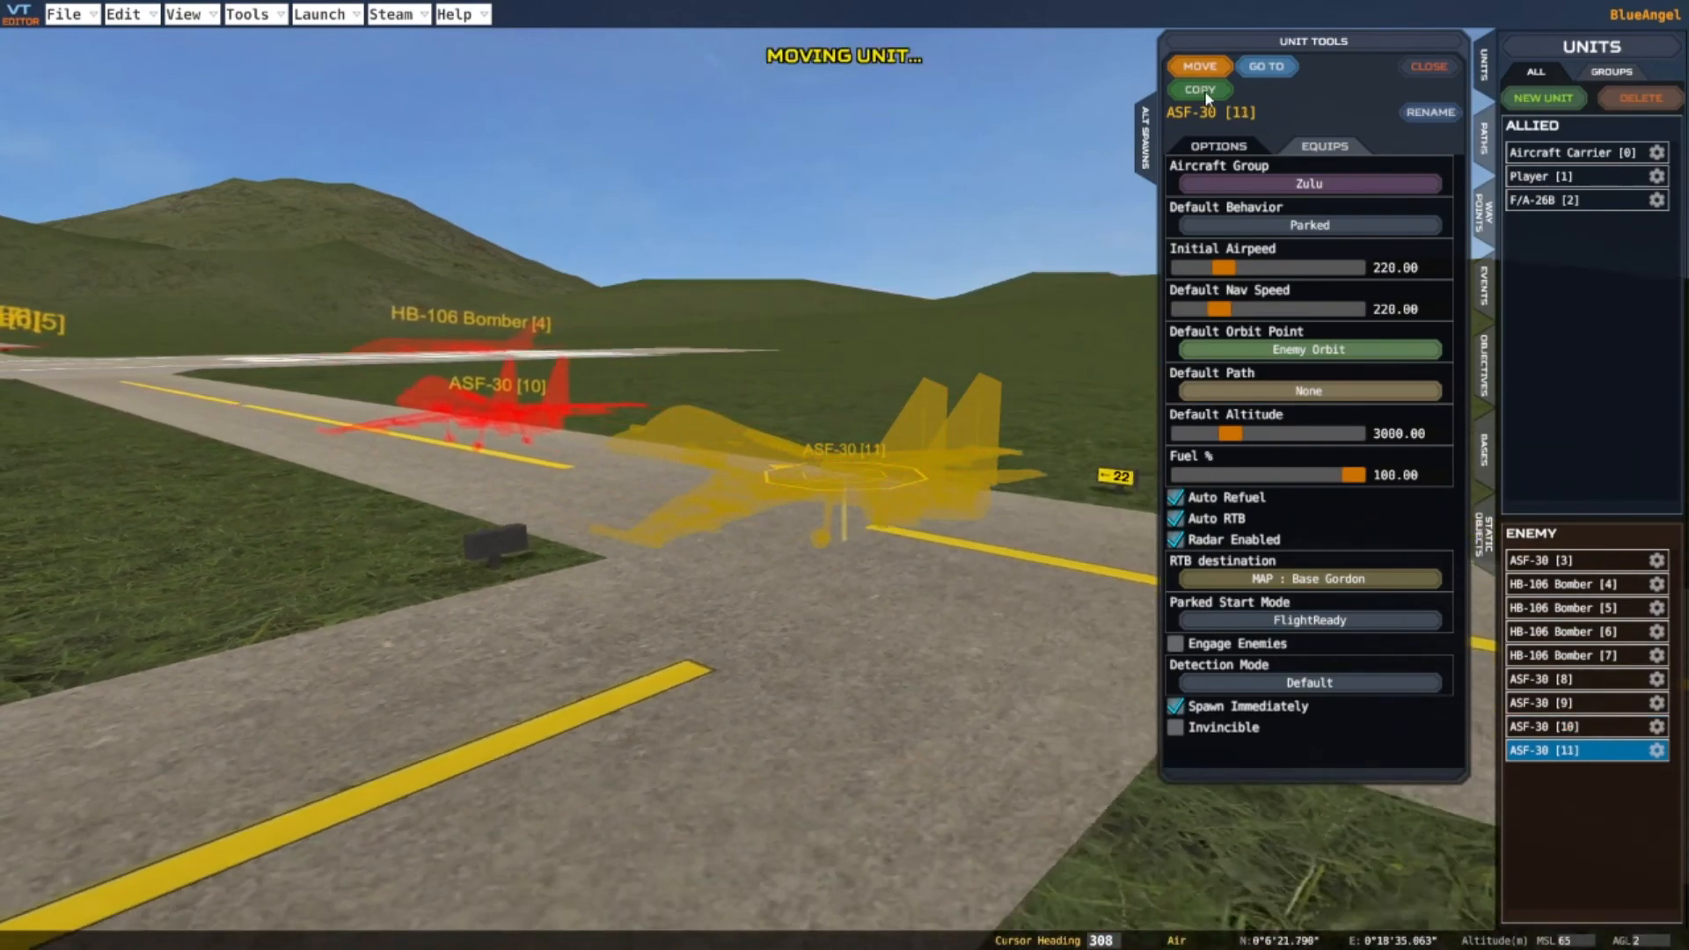
key(a)
key(s)
key(q)
key(e)
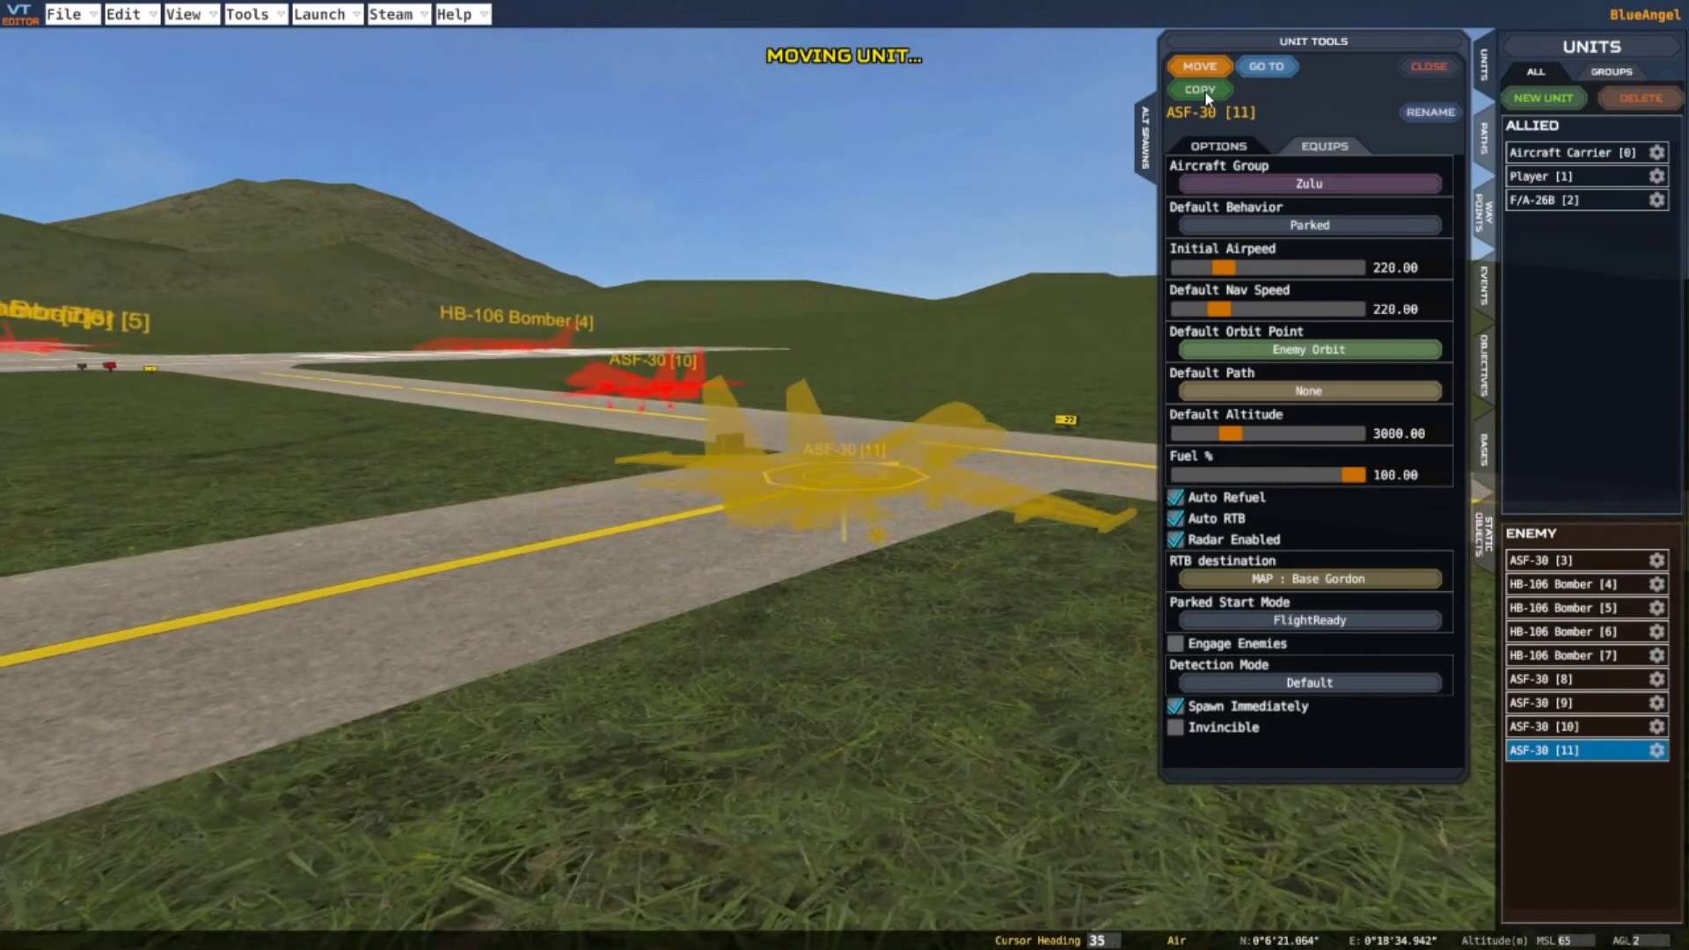
key(s)
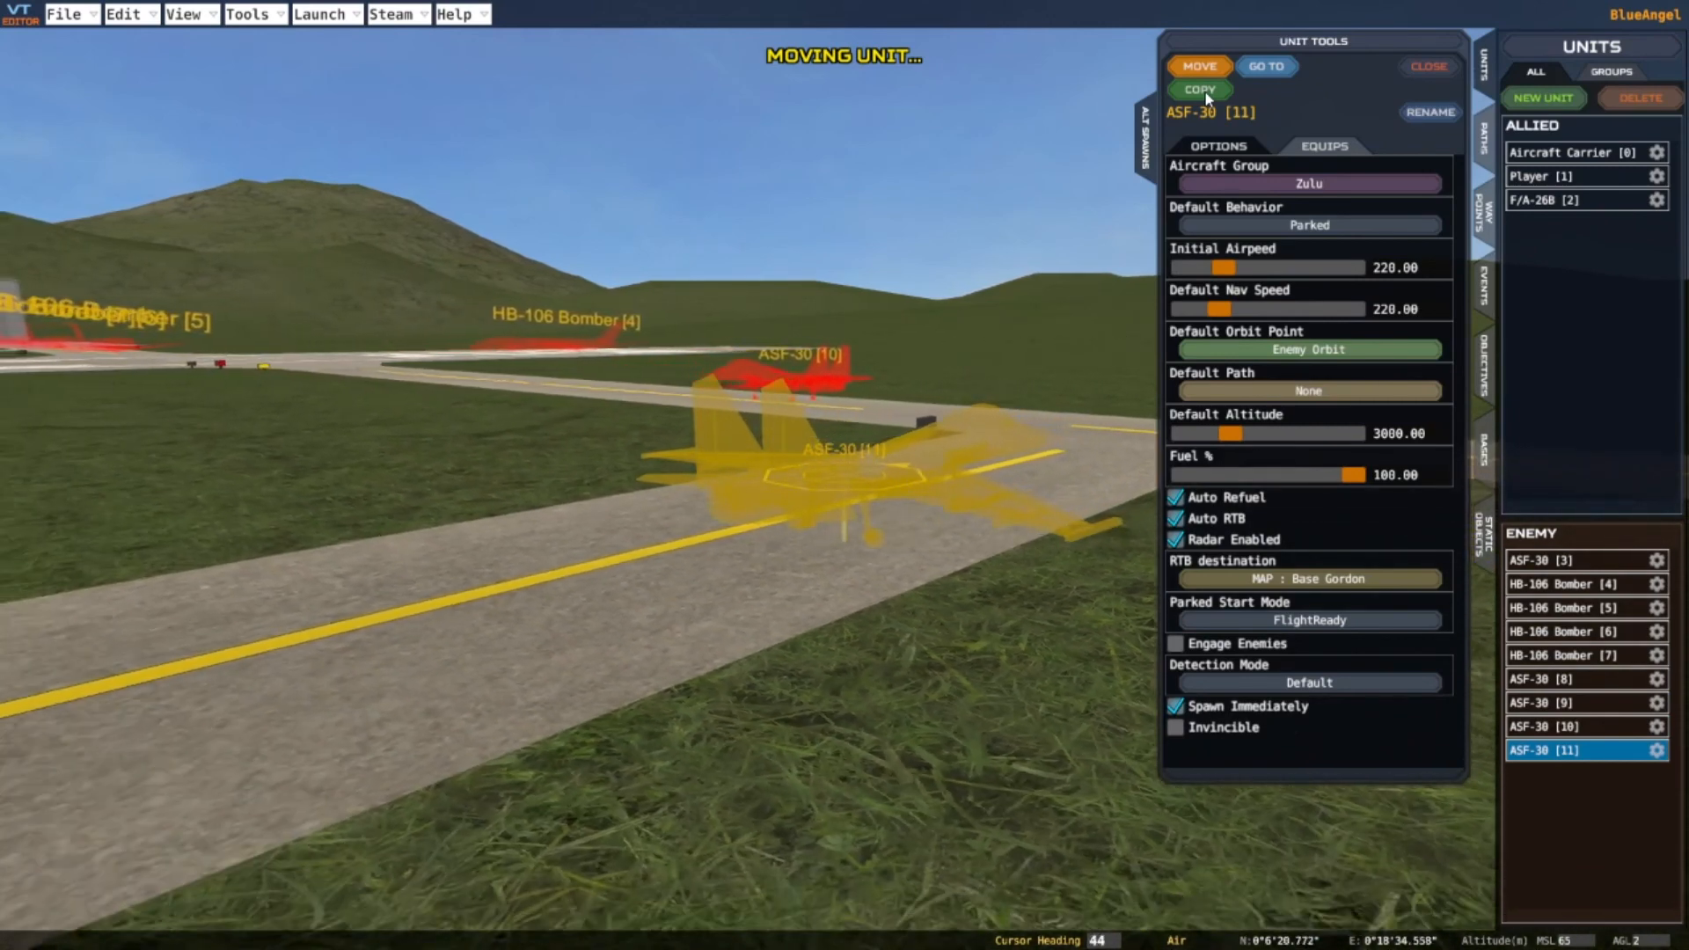
key(s)
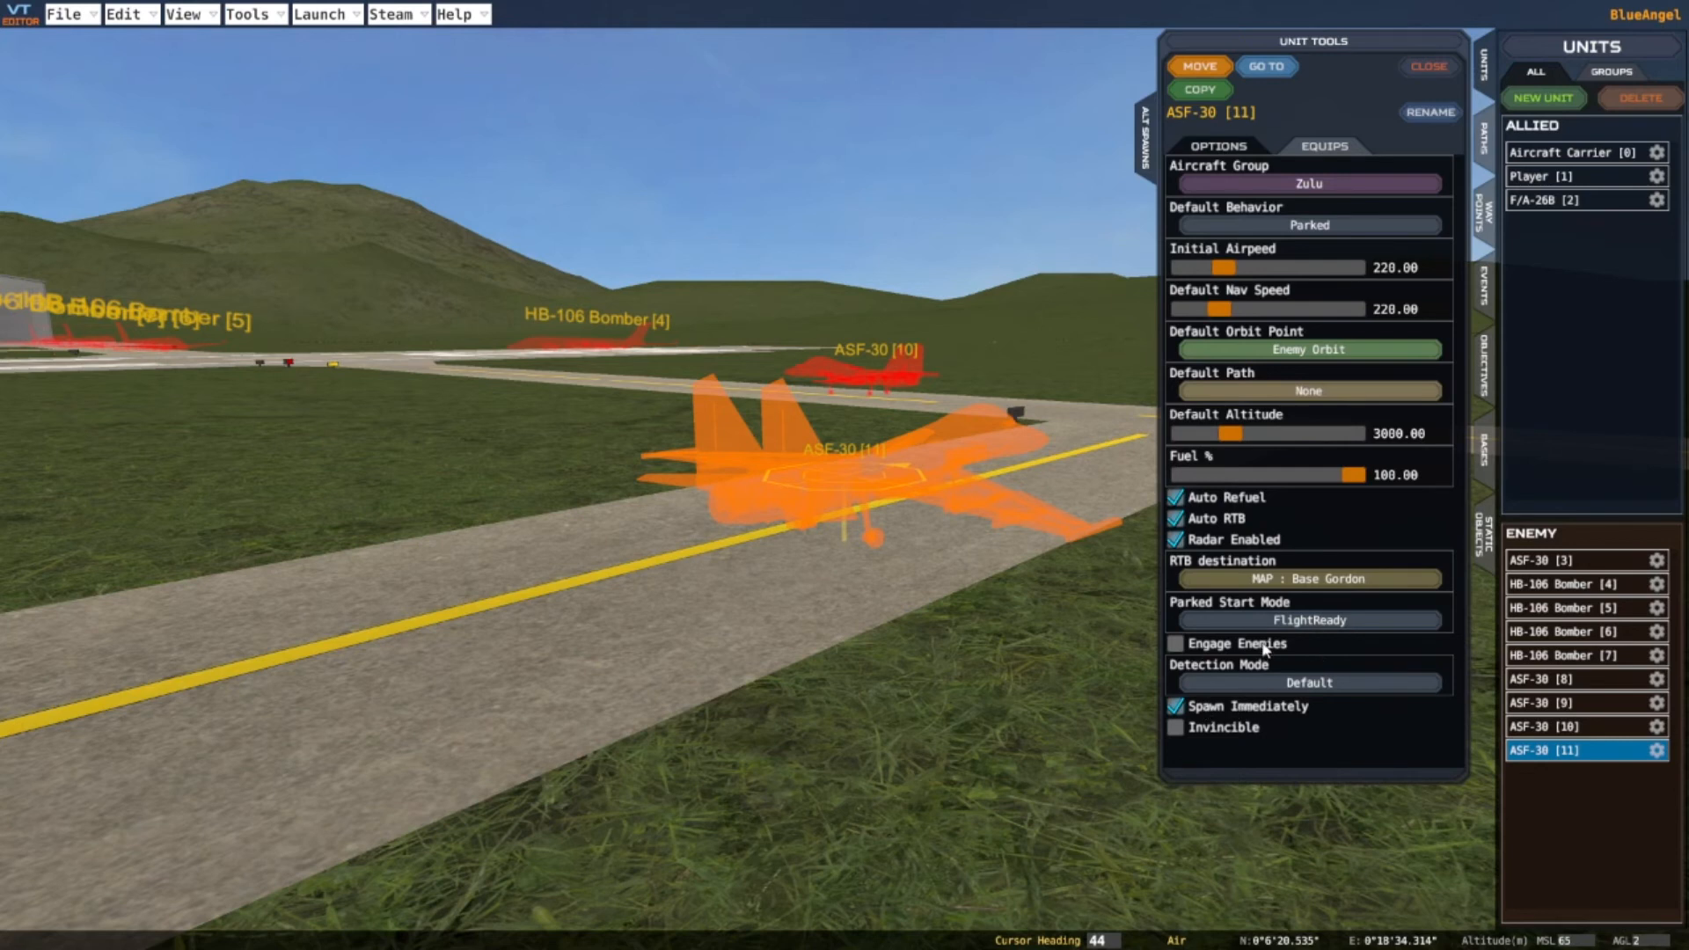
click(1430, 67)
Look over the parked enemy aircraft at the airbase and bring the allied Player unit into view
scroll(993, 484, down, 8)
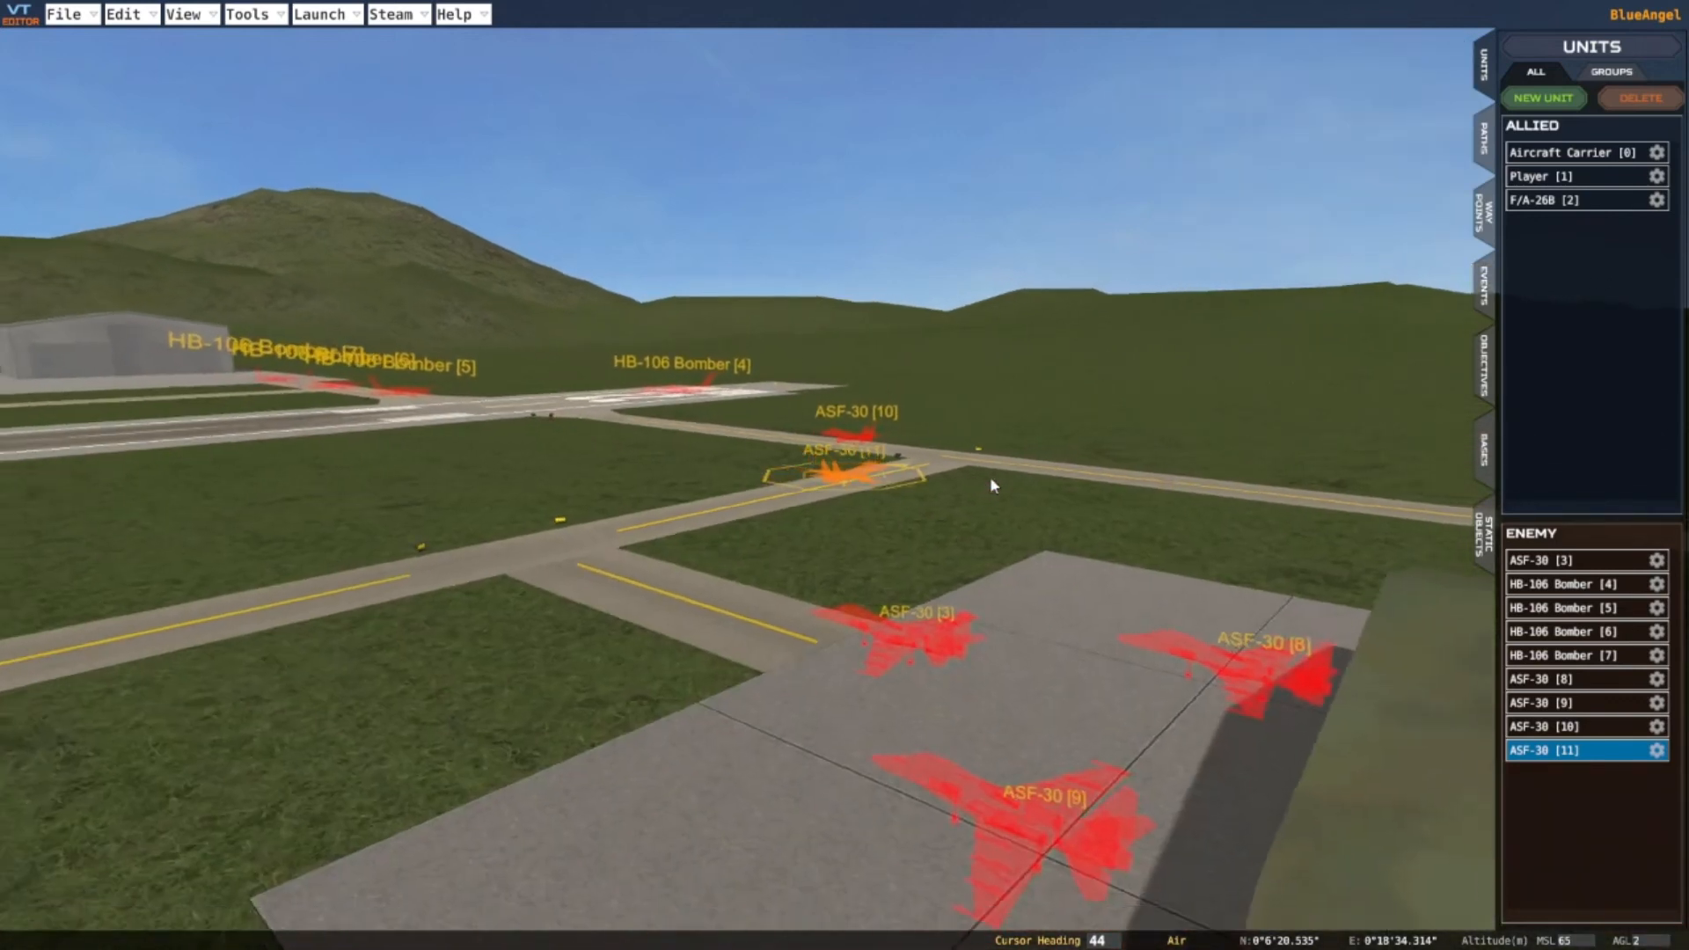
scroll(989, 477, up, 3)
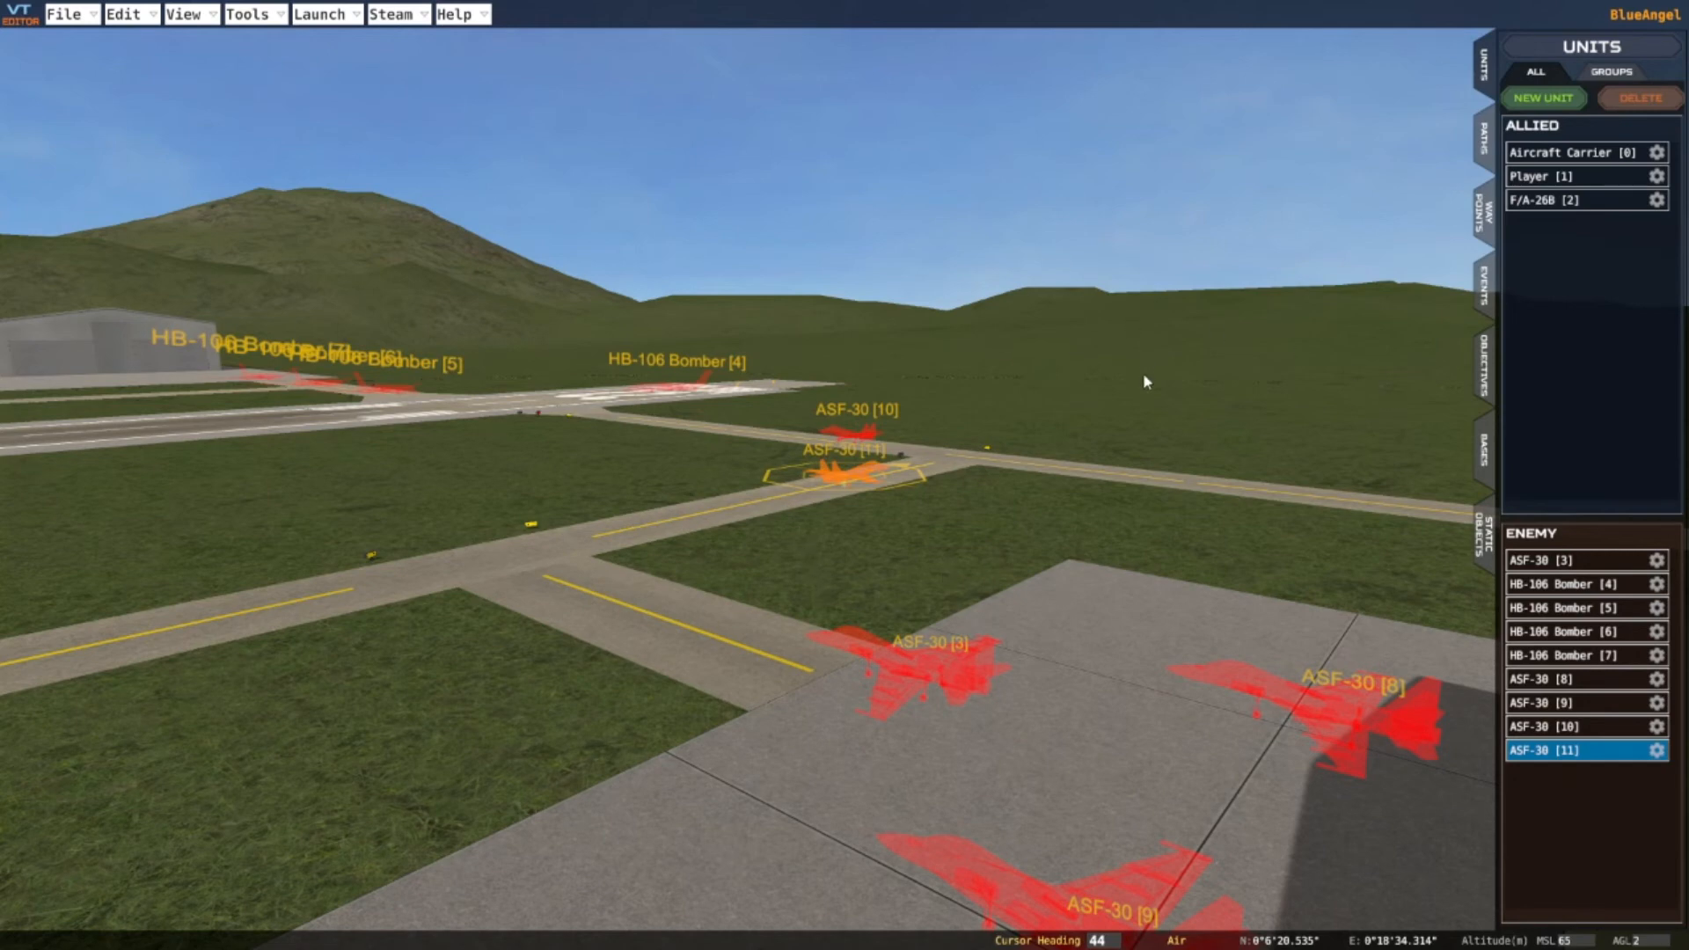
scroll(1136, 373, down, 10)
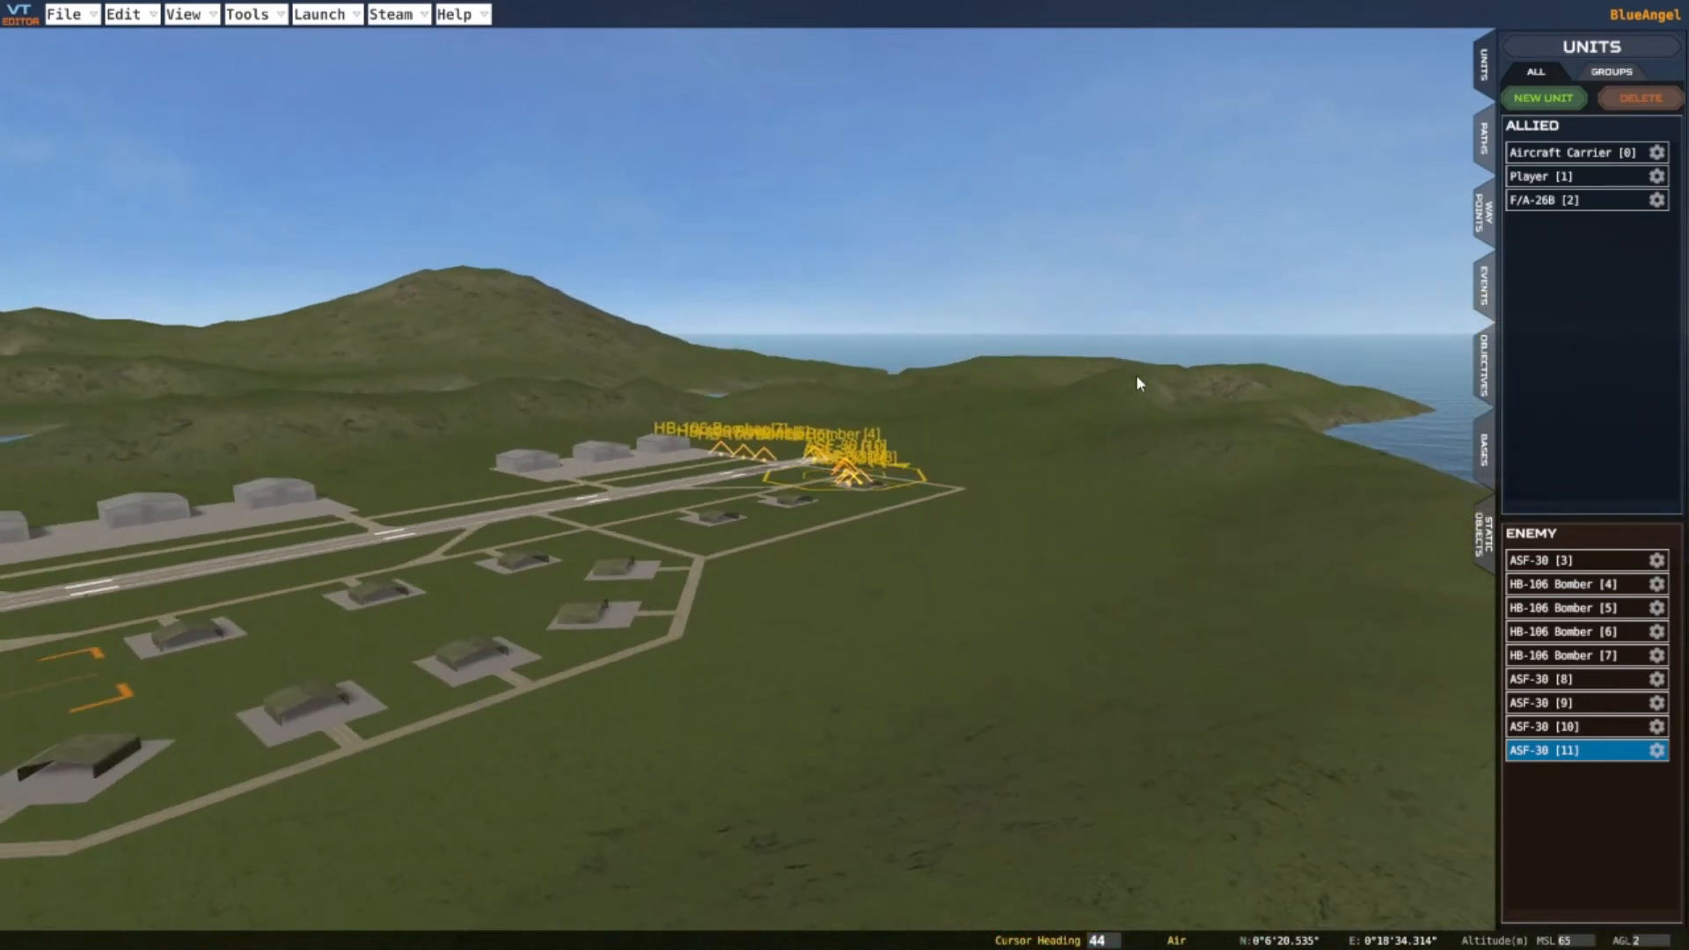
scroll(1136, 376, down, 4)
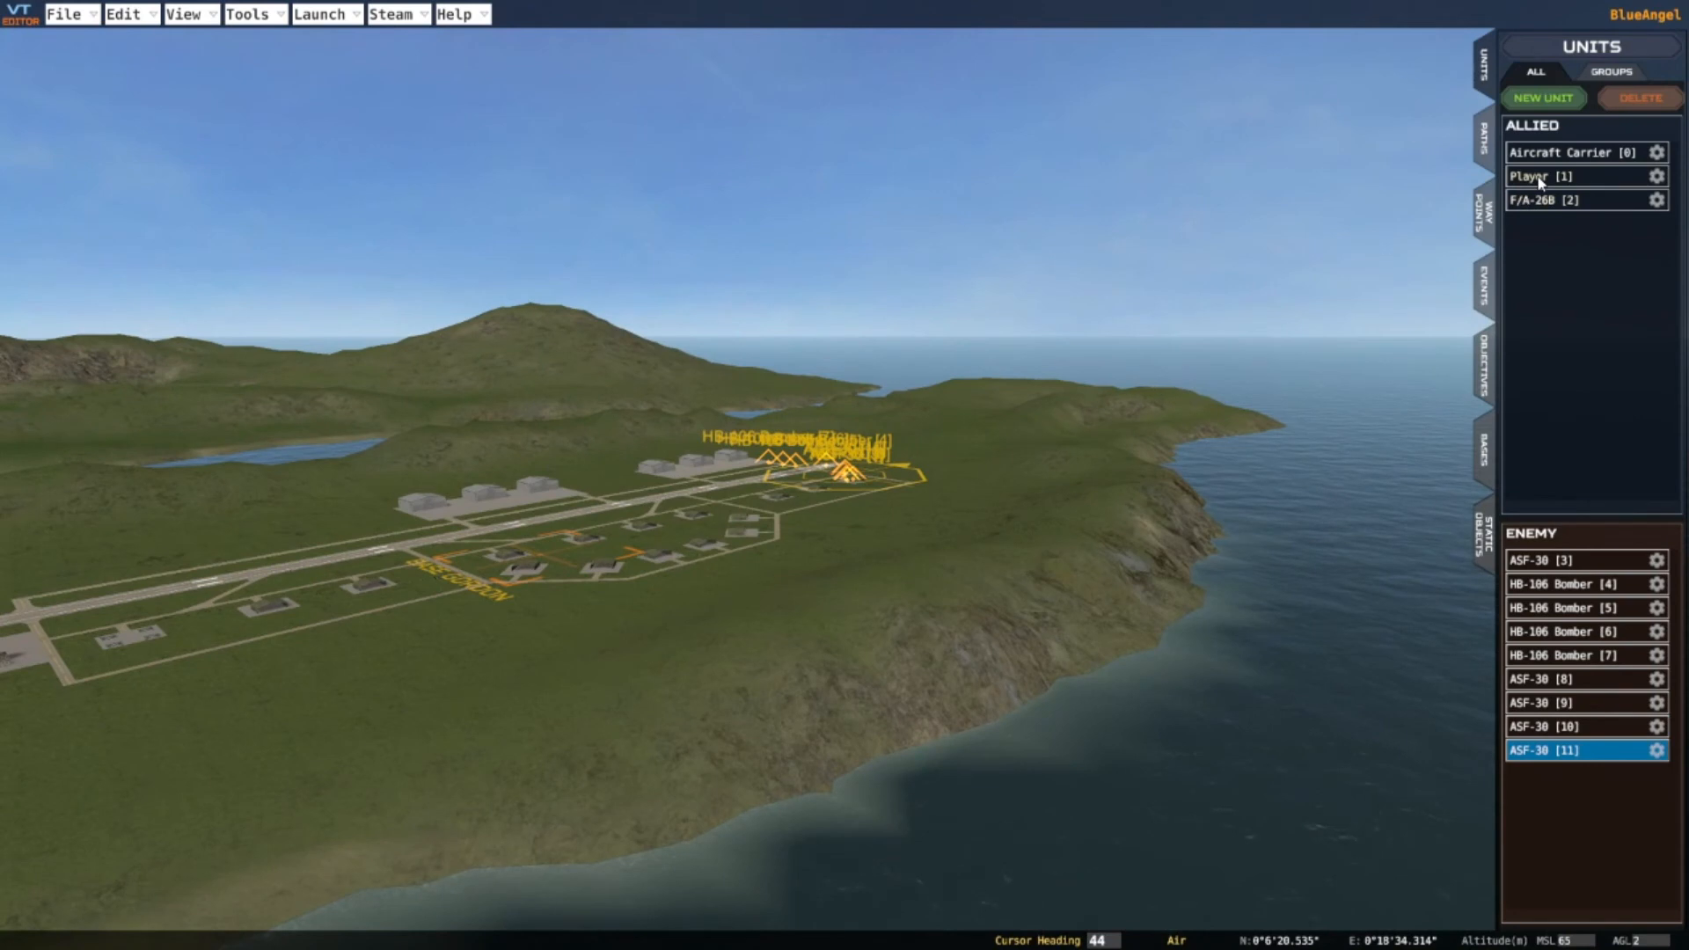
click(1537, 177)
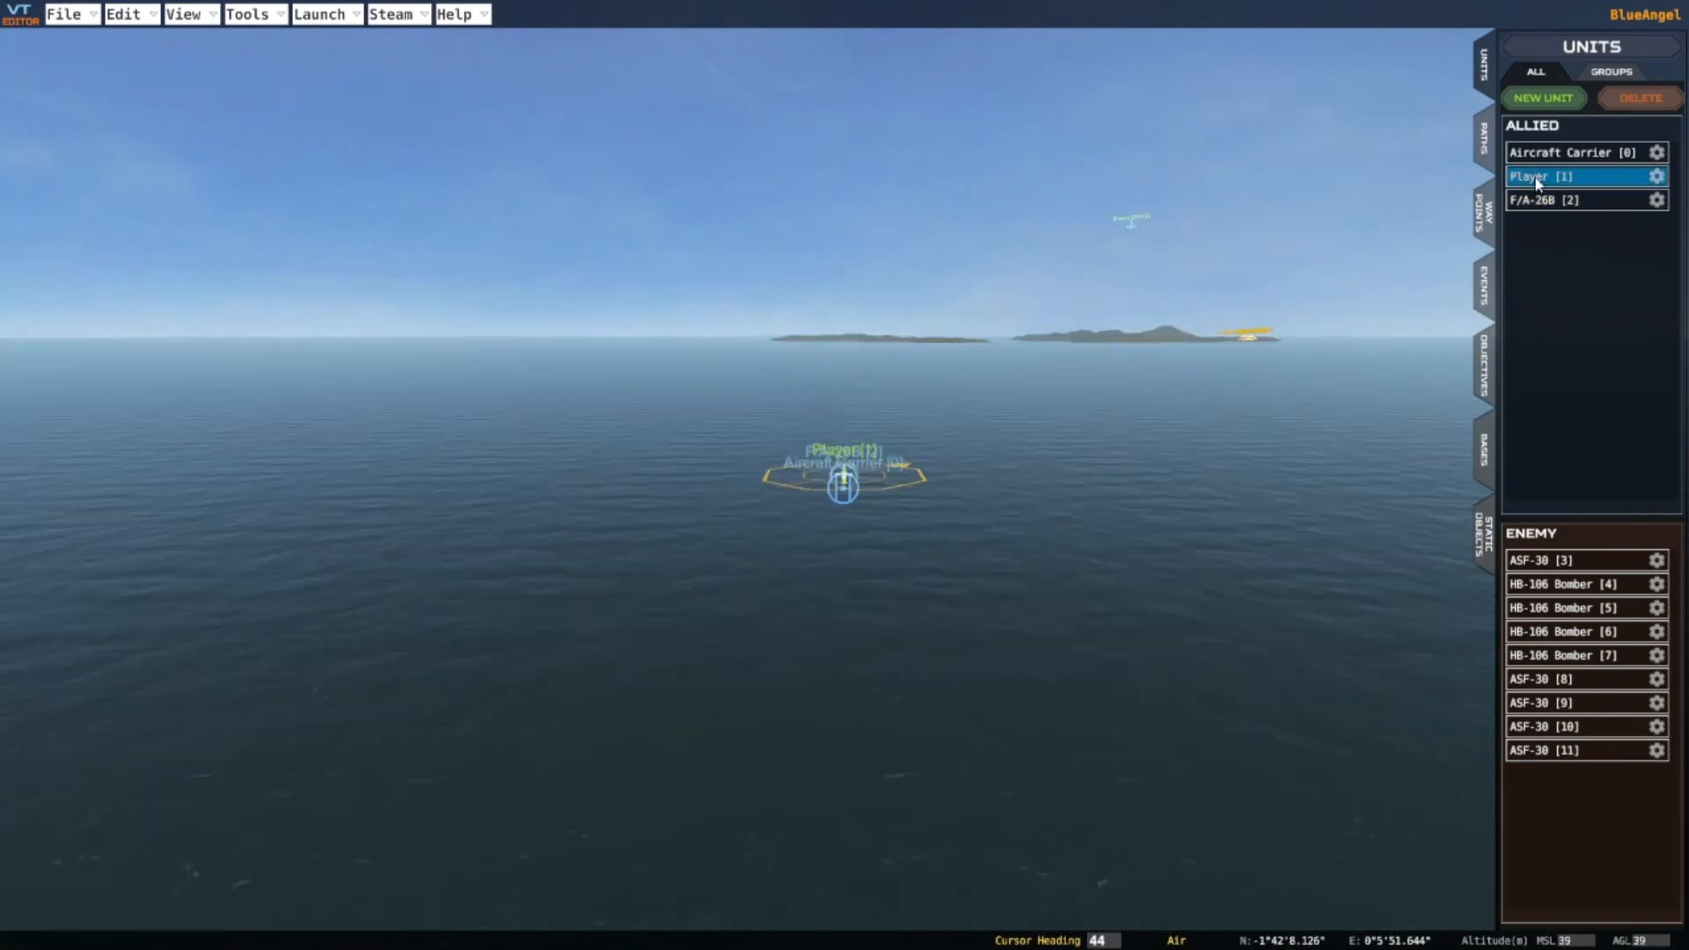
Assign the allied F/A-26B to the existing Alpha aircraft group
scroll(780, 571, up, 10)
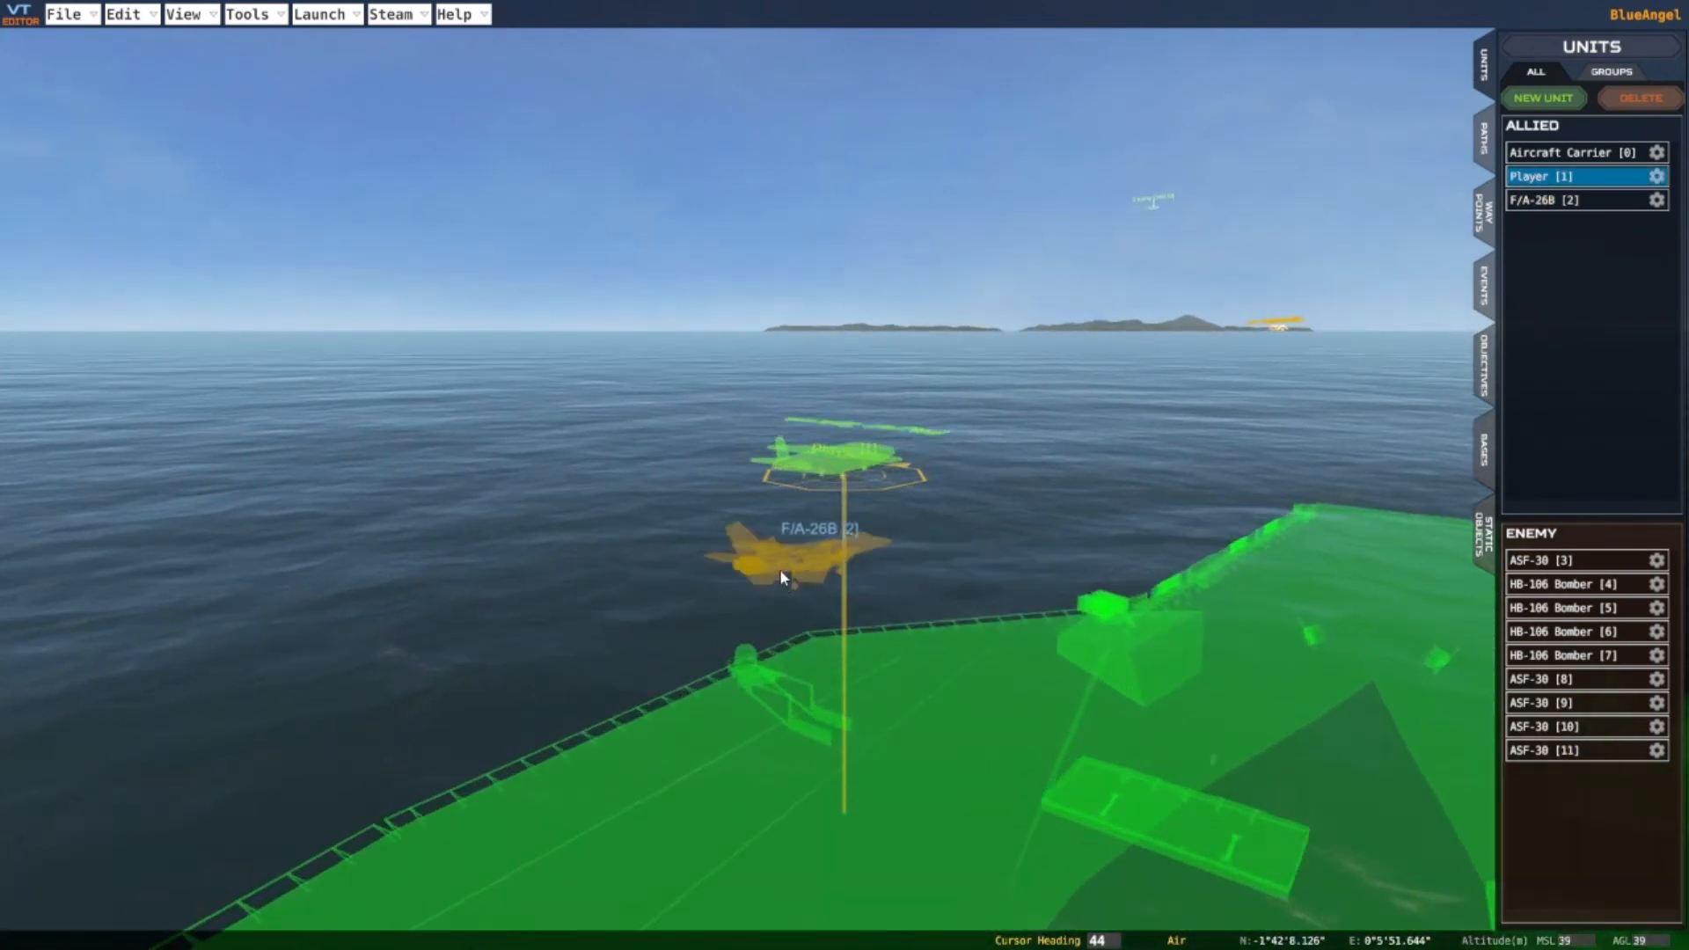
scroll(780, 577, down, 2)
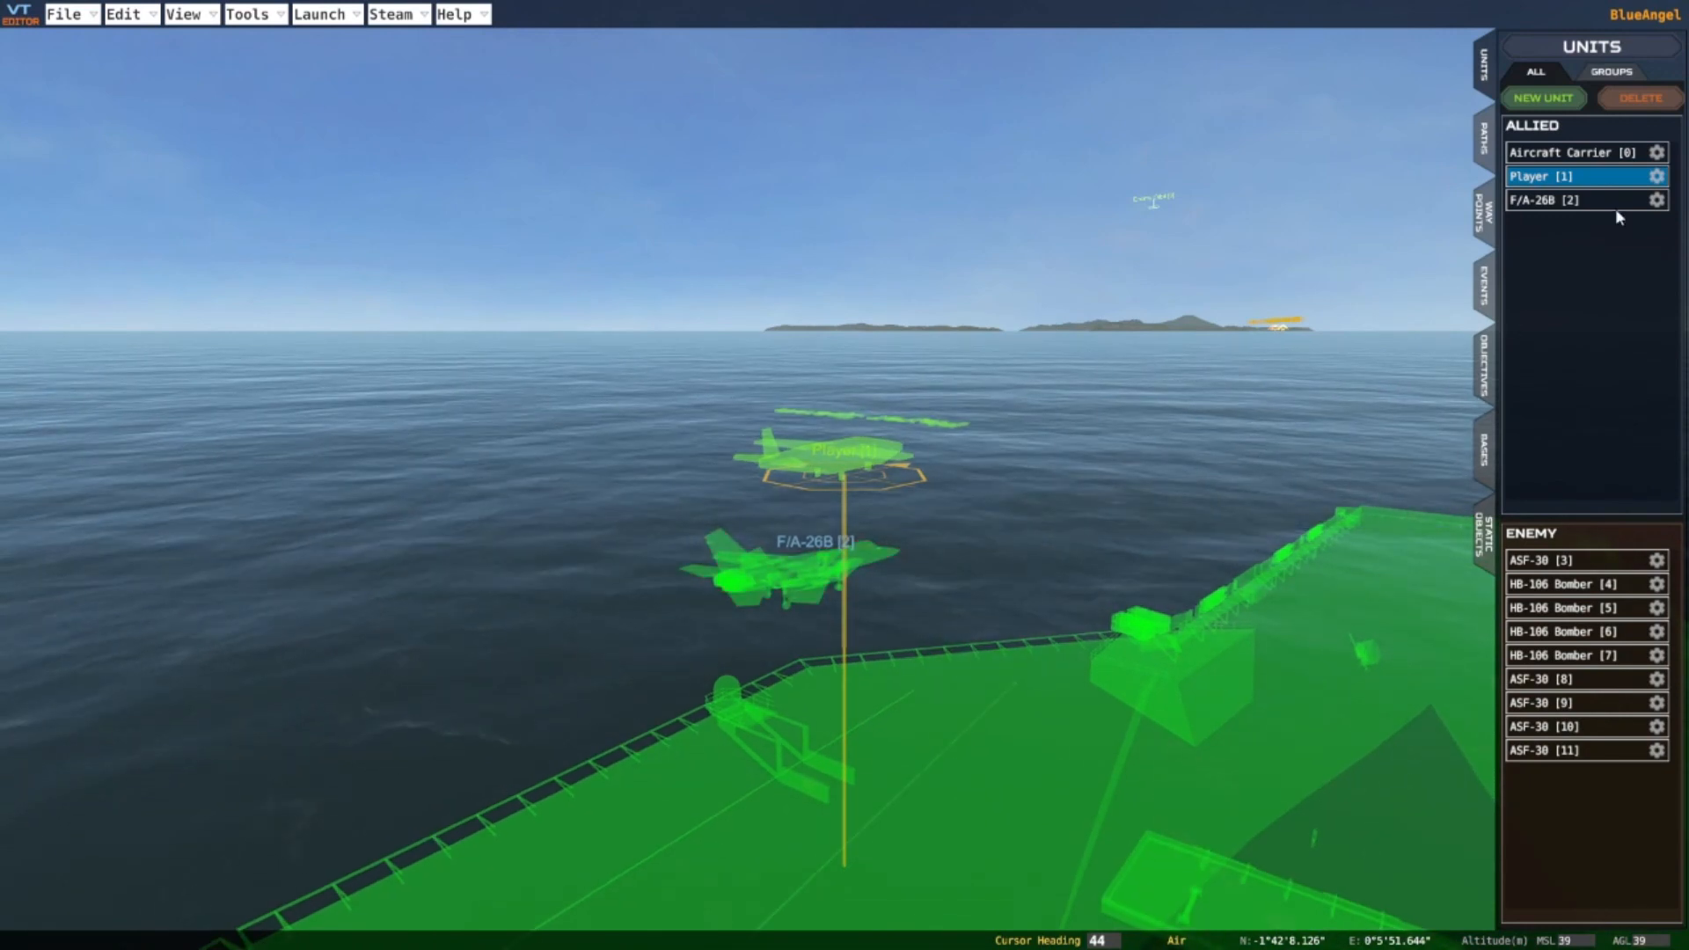
click(1550, 202)
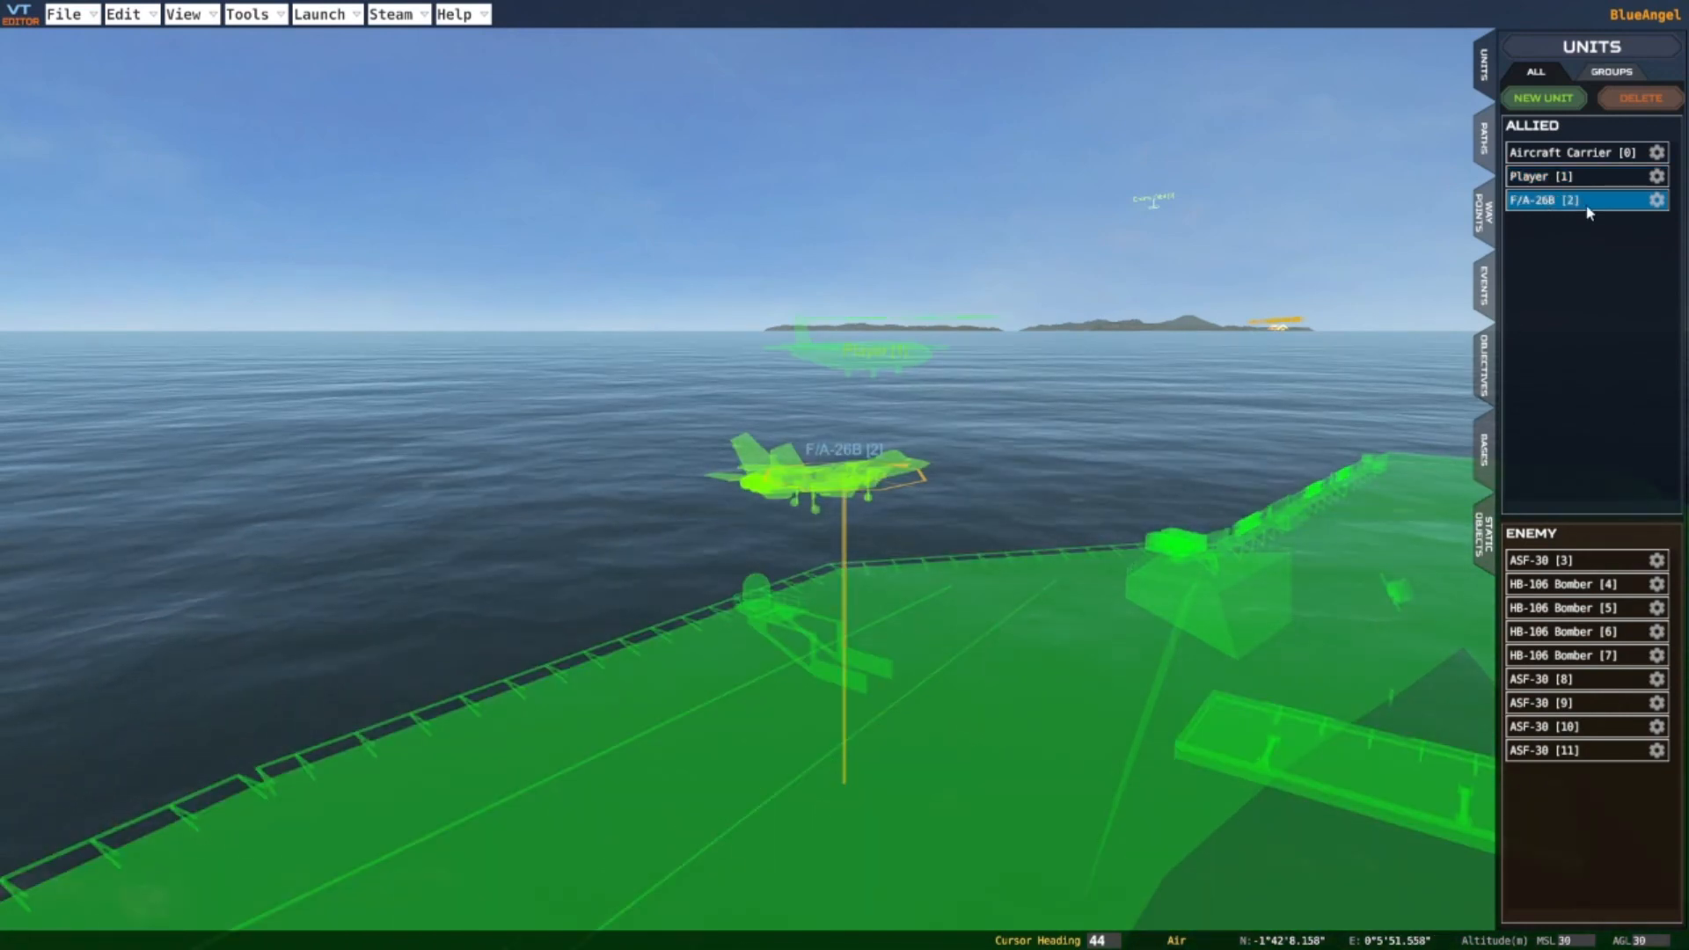
click(1656, 200)
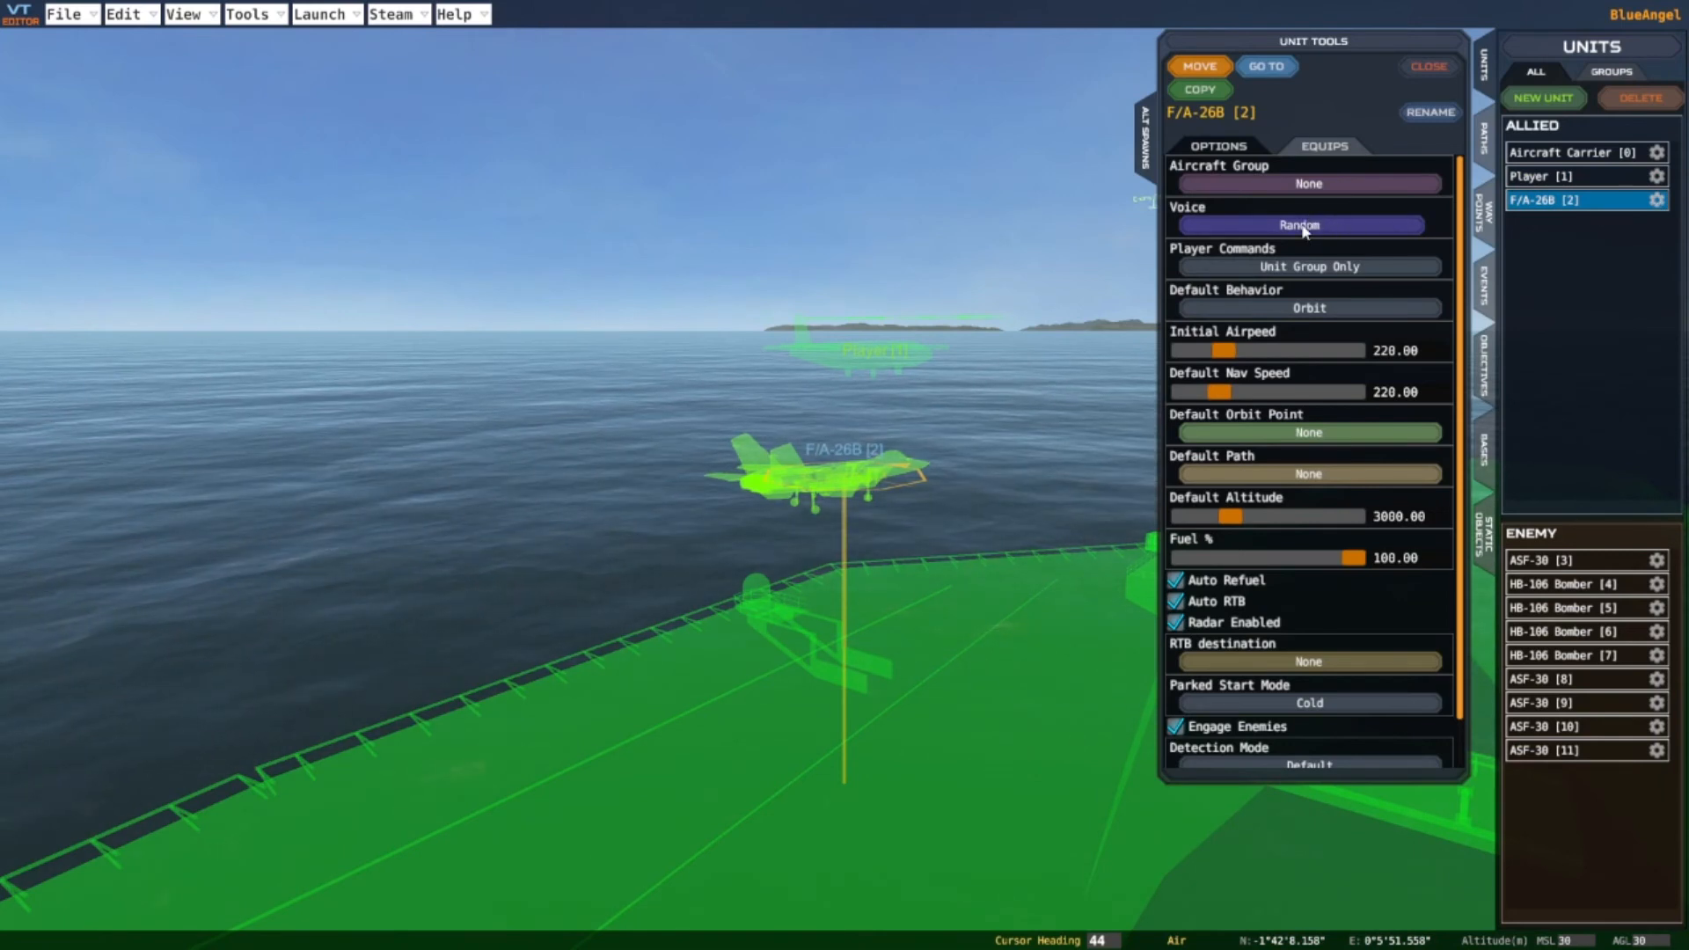
click(1316, 185)
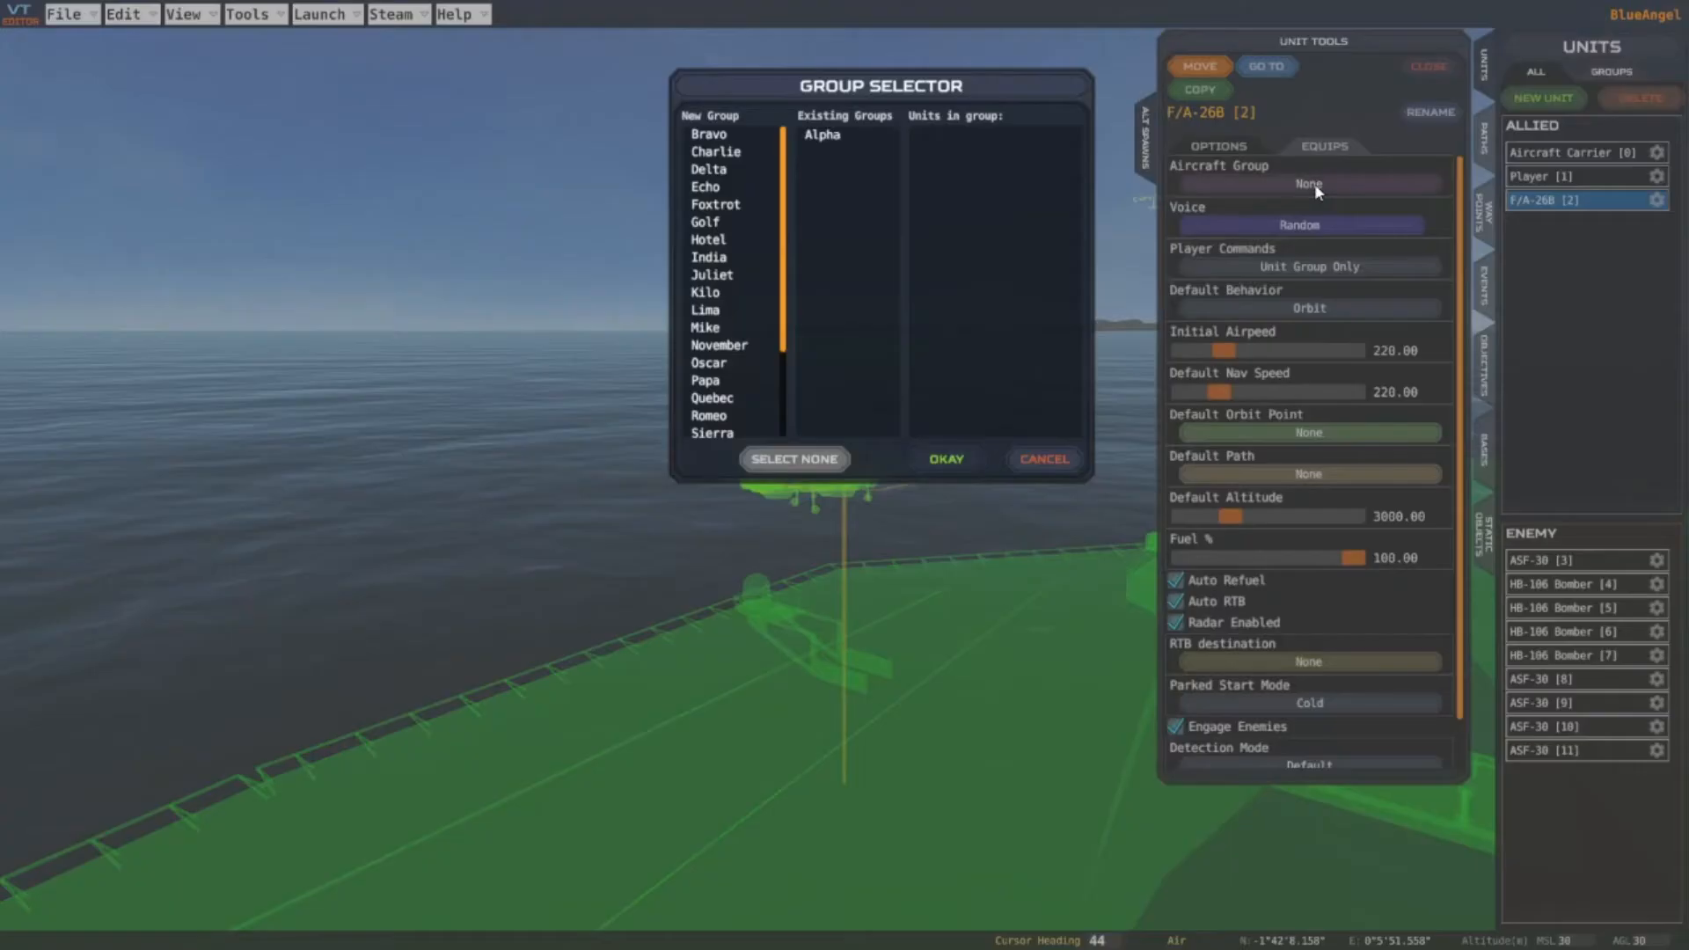
click(827, 137)
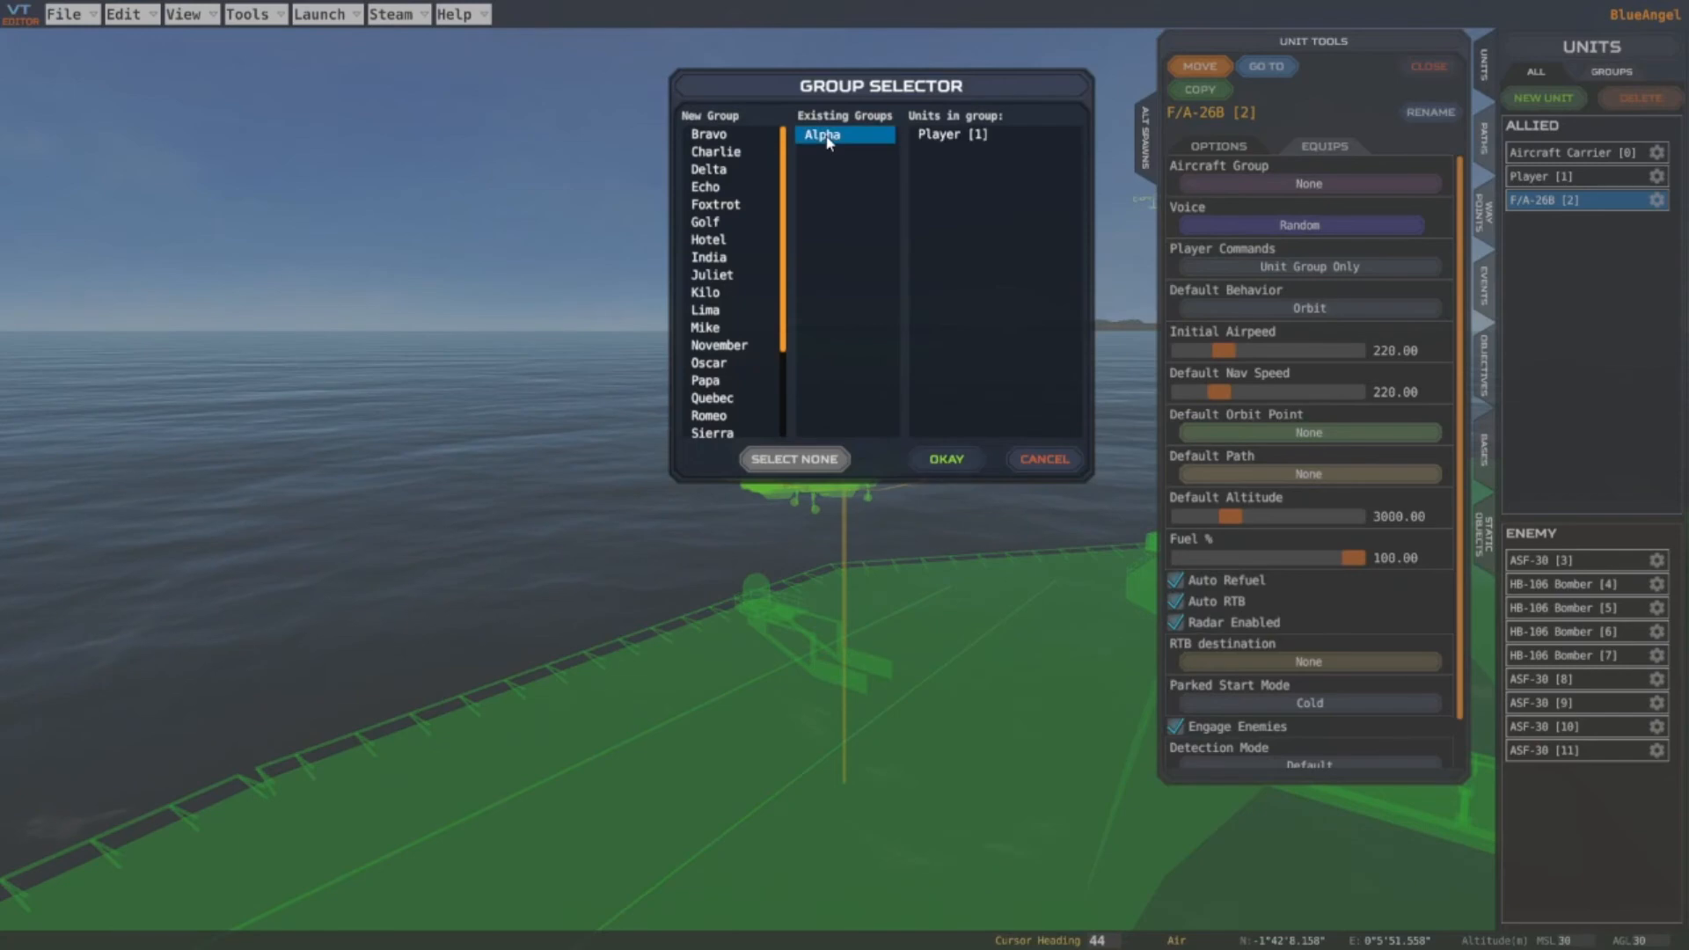
click(948, 461)
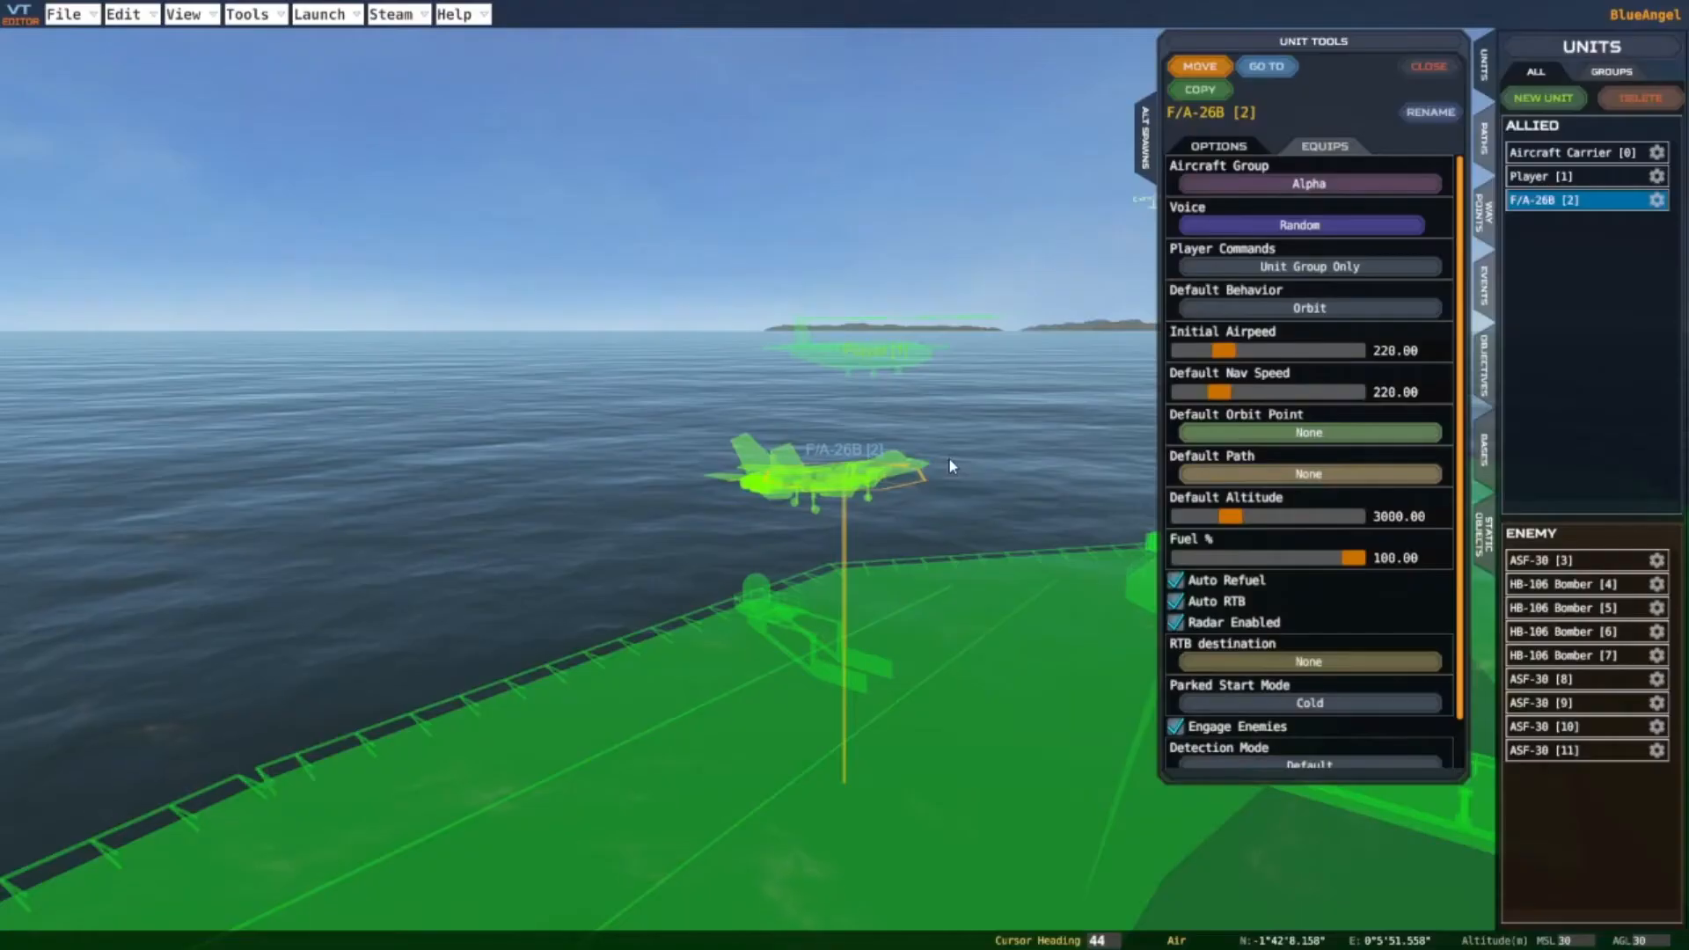
click(1305, 227)
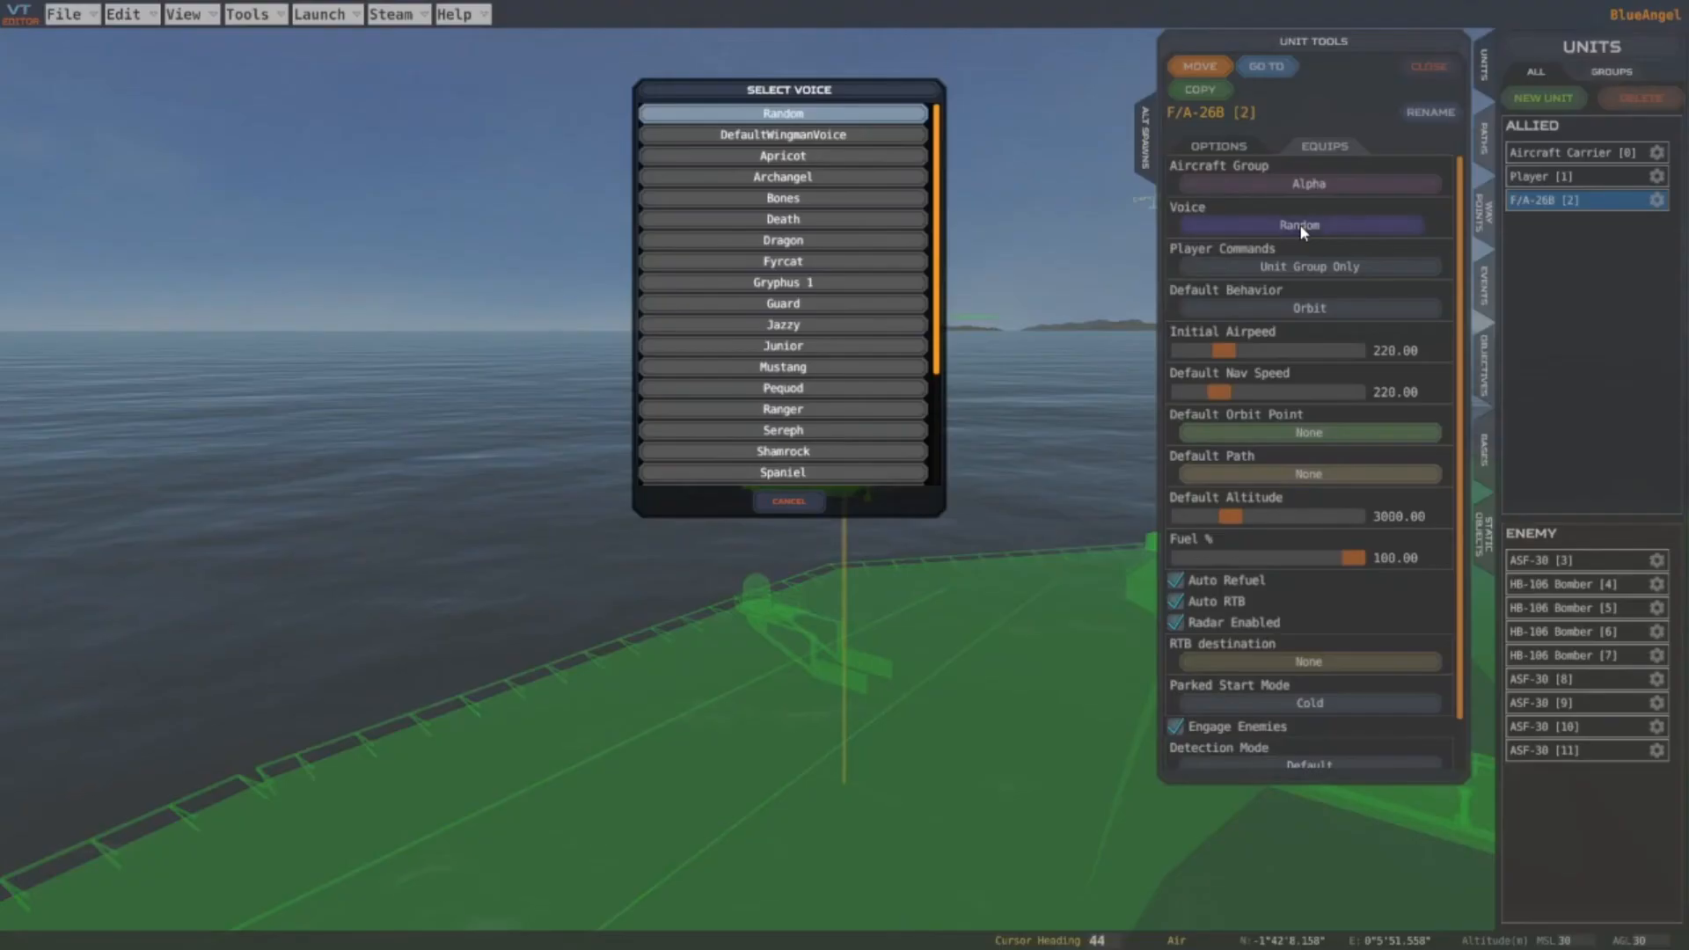
click(807, 178)
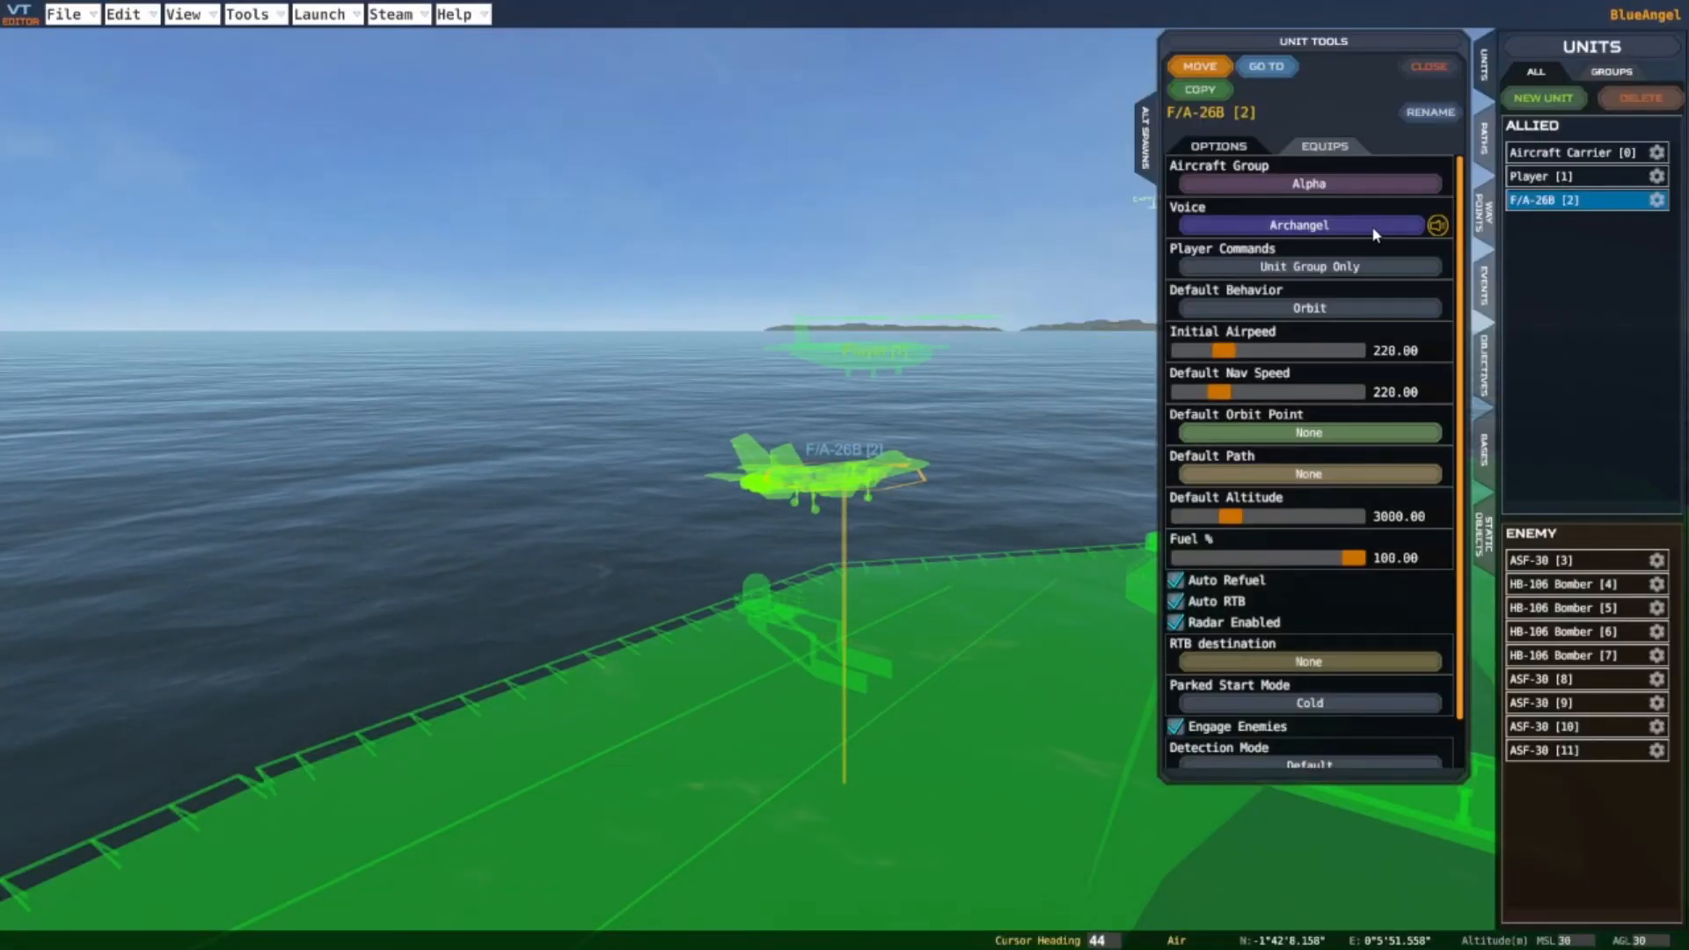
click(1331, 229)
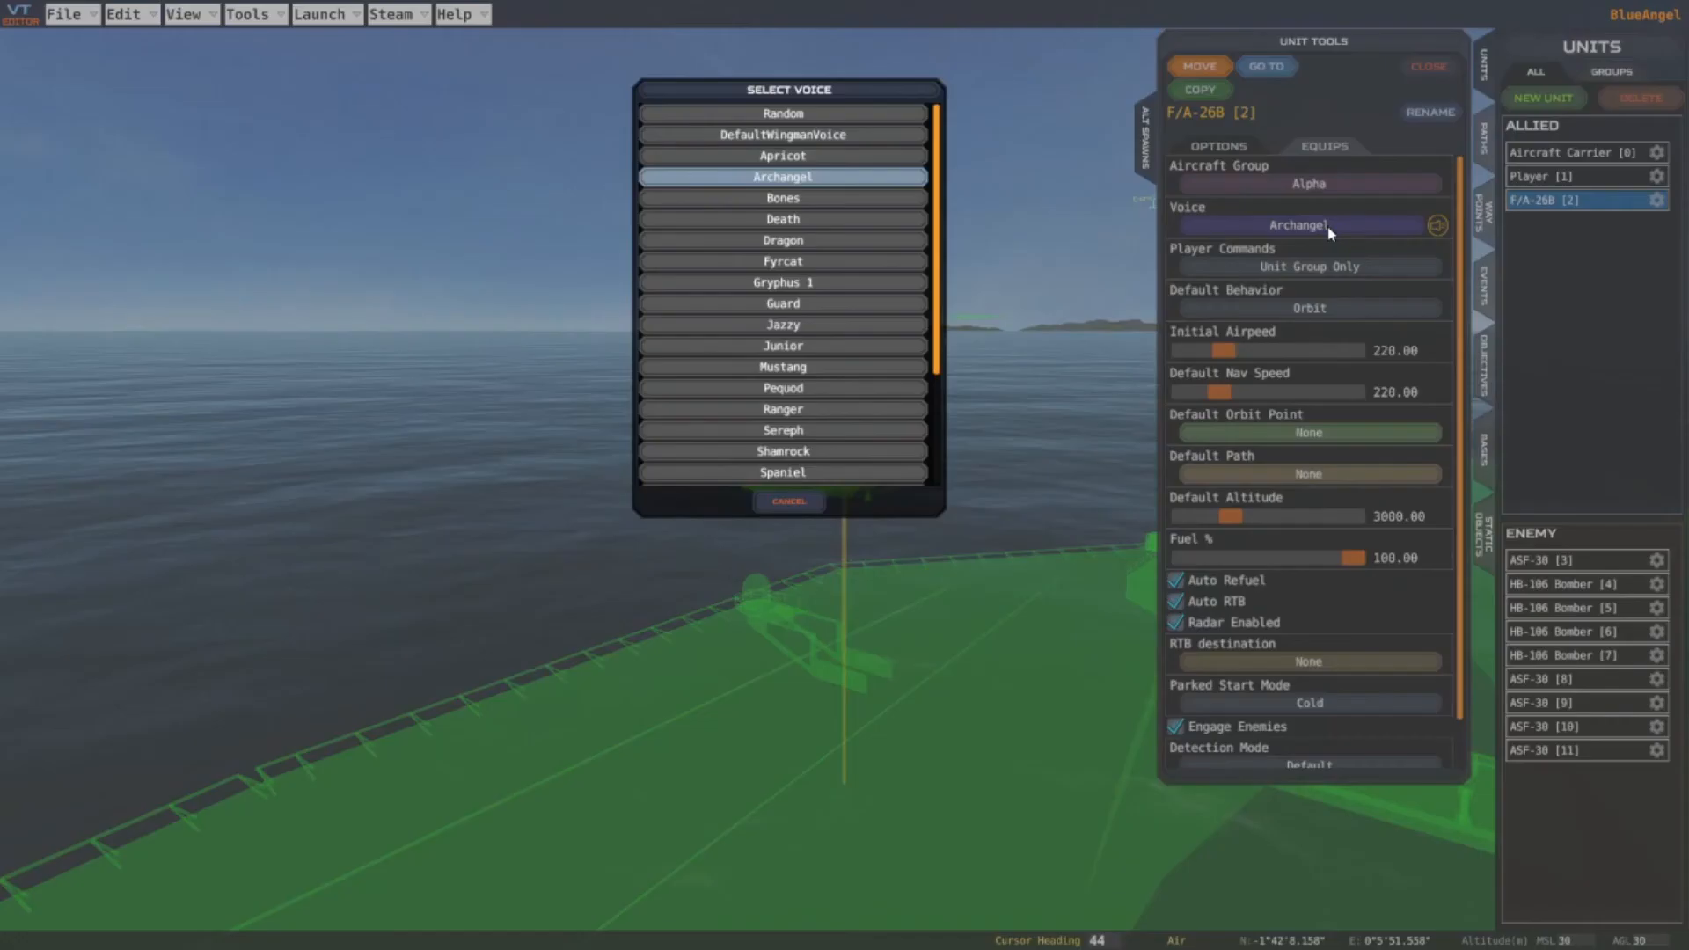
click(788, 117)
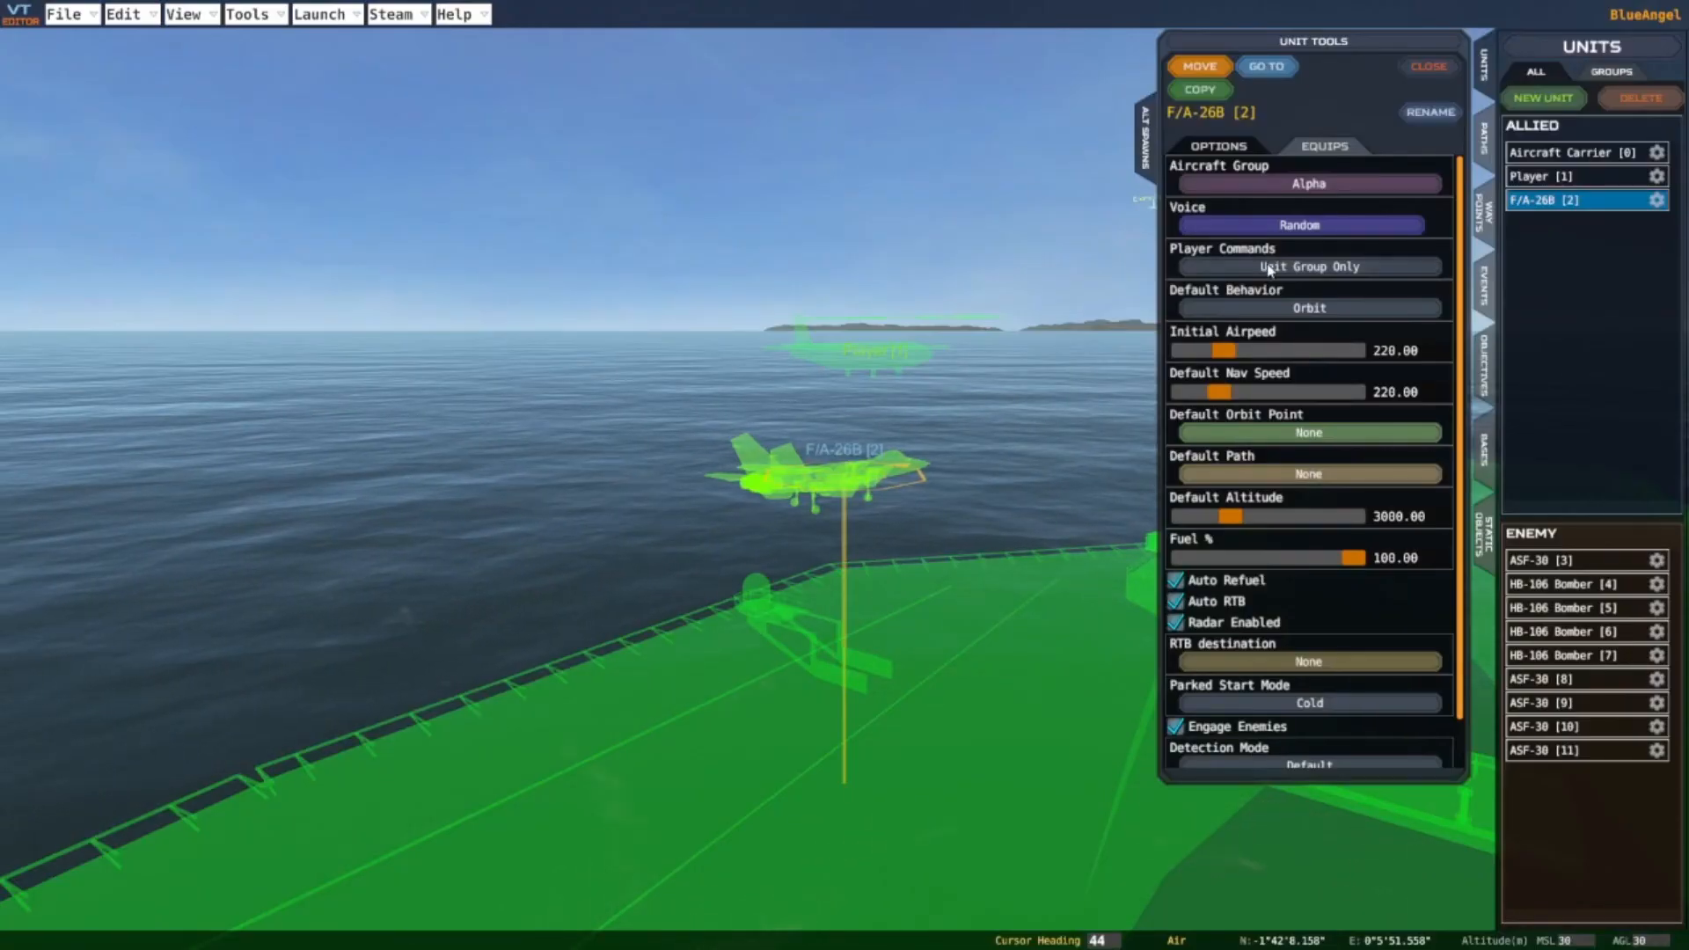
Set the F/A-26B's default behavior to Parked and turn off Engage Enemies
click(1309, 309)
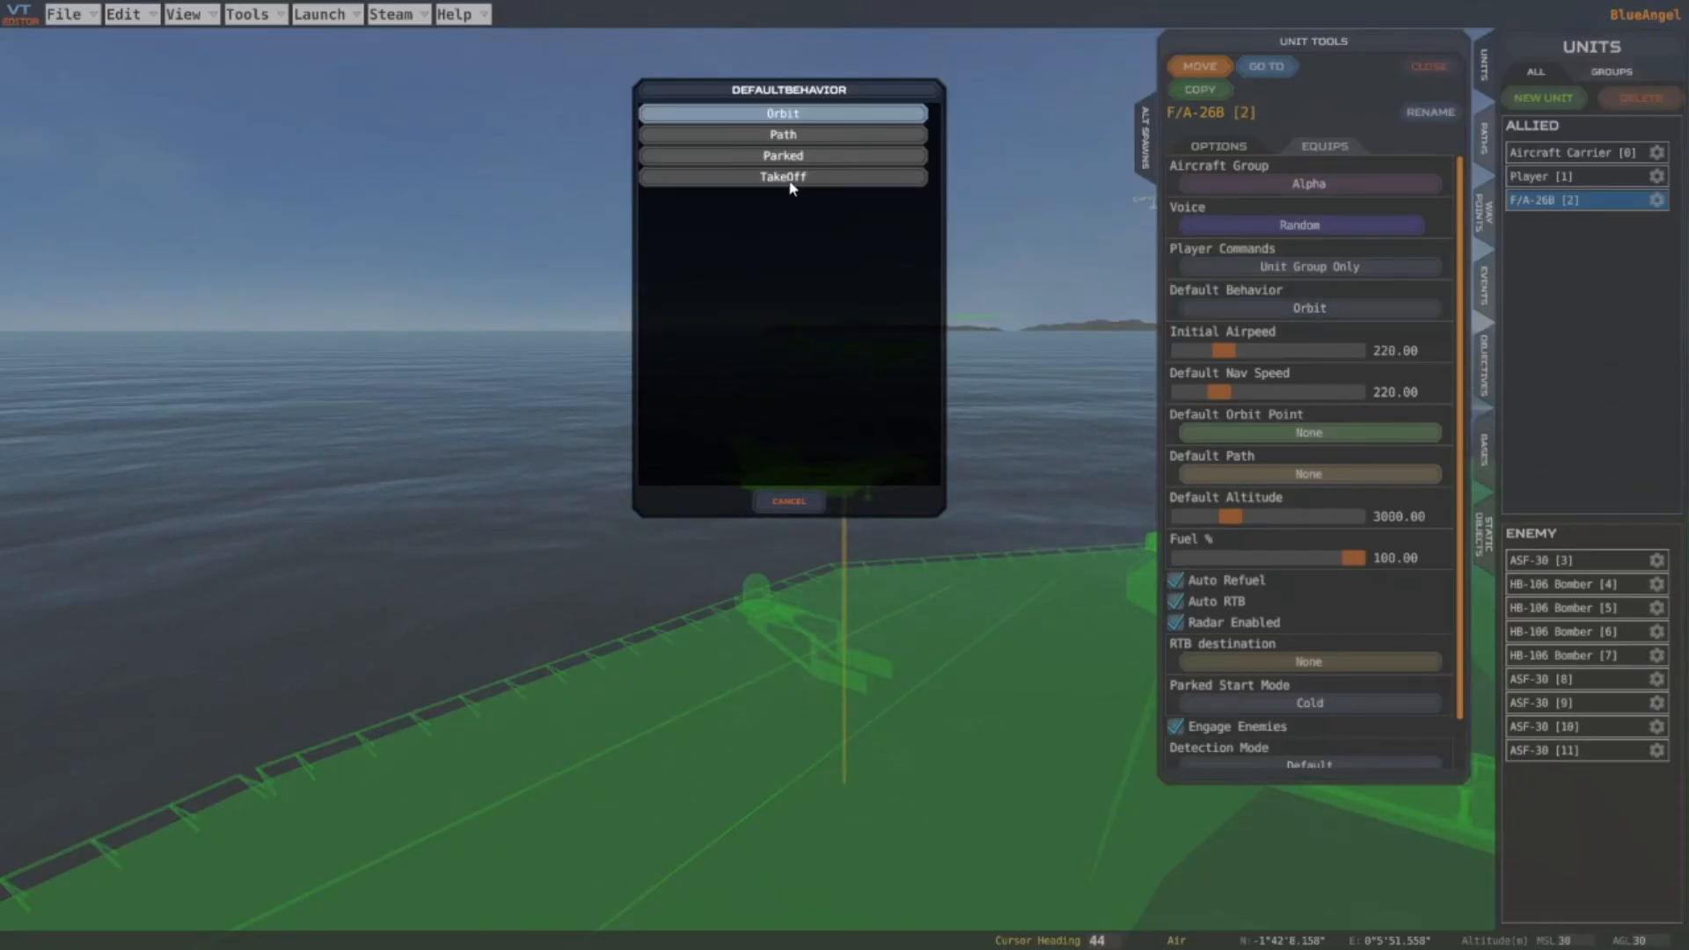
click(789, 156)
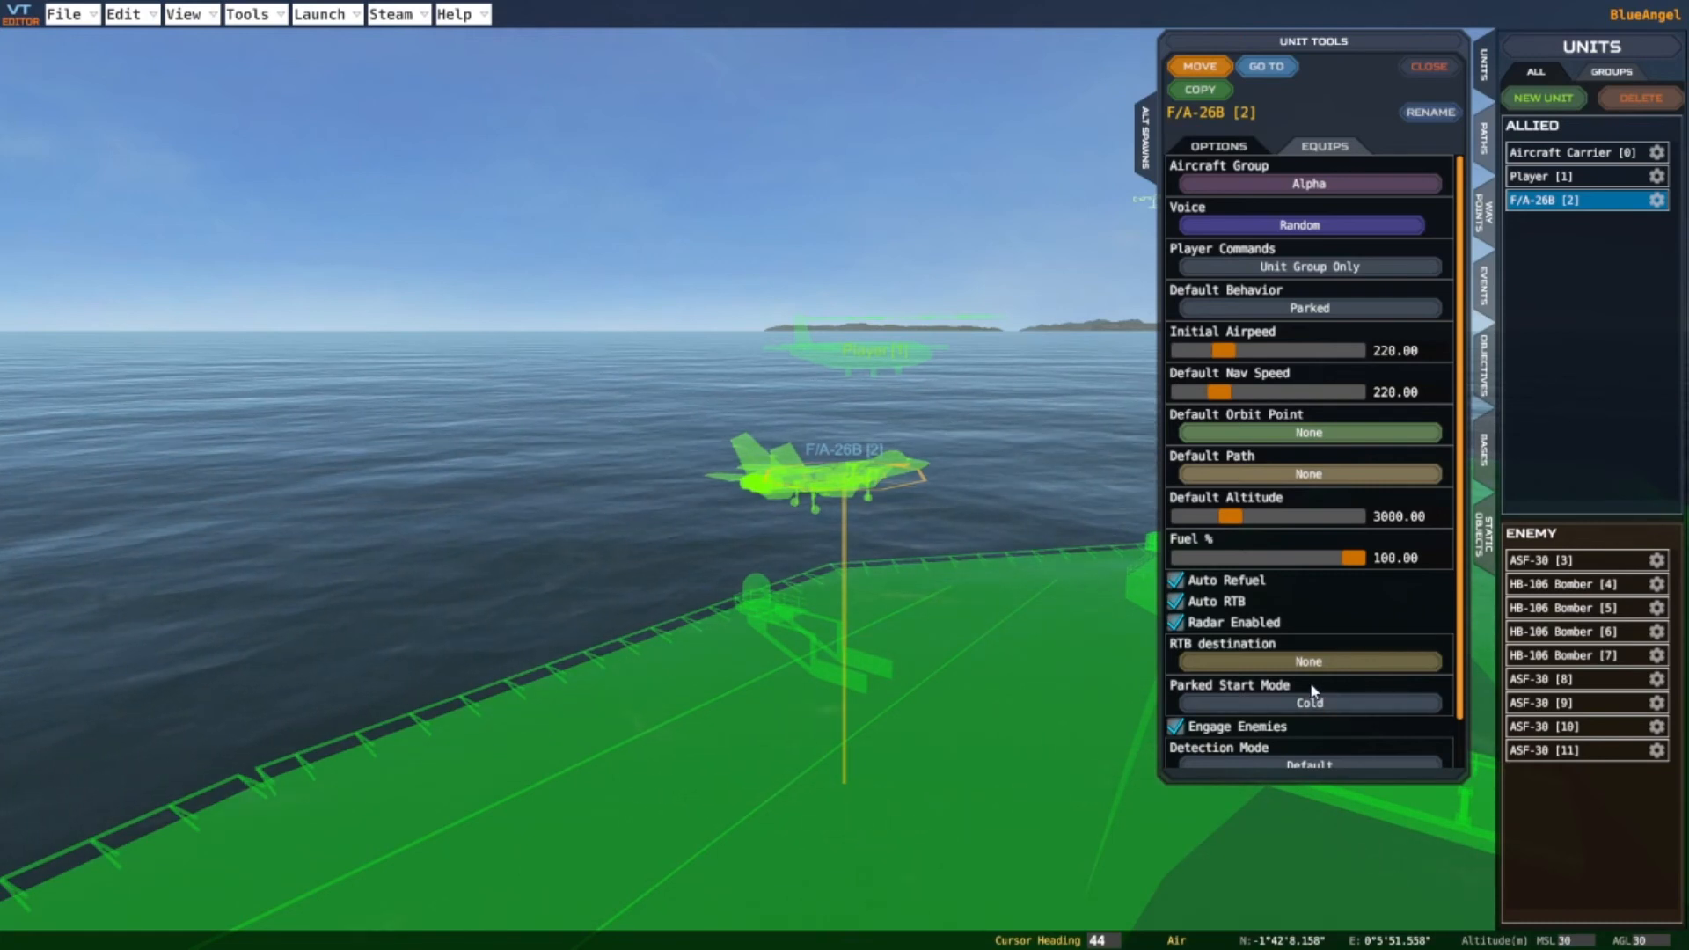
click(1177, 730)
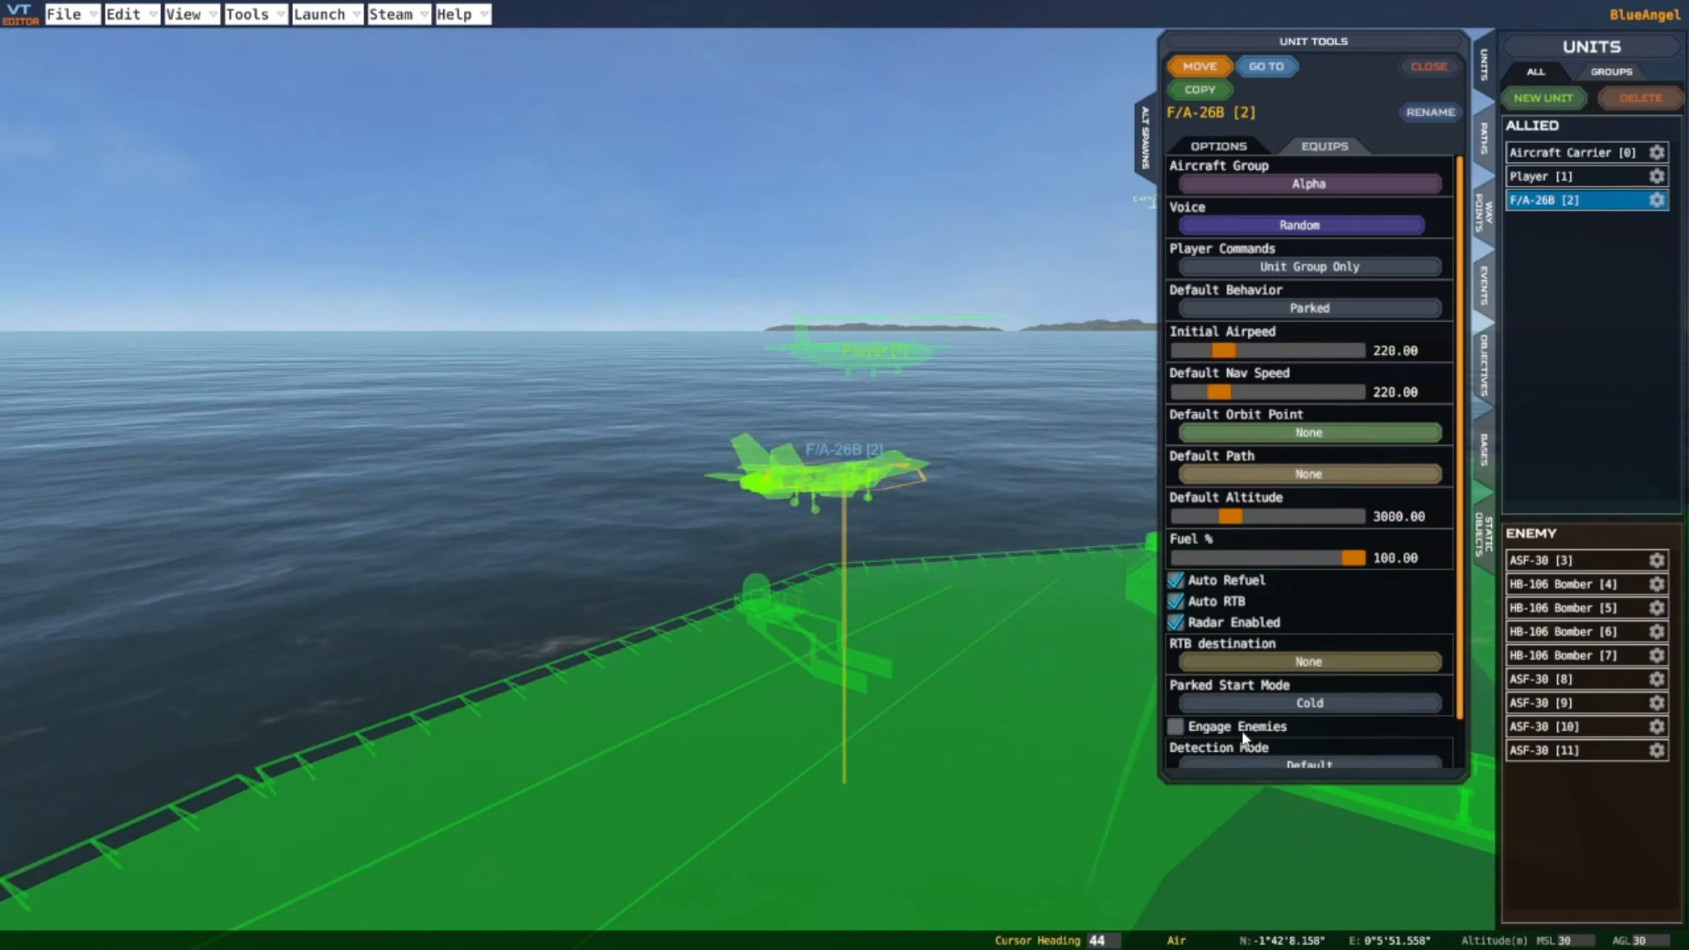
scroll(1241, 719, down, 3)
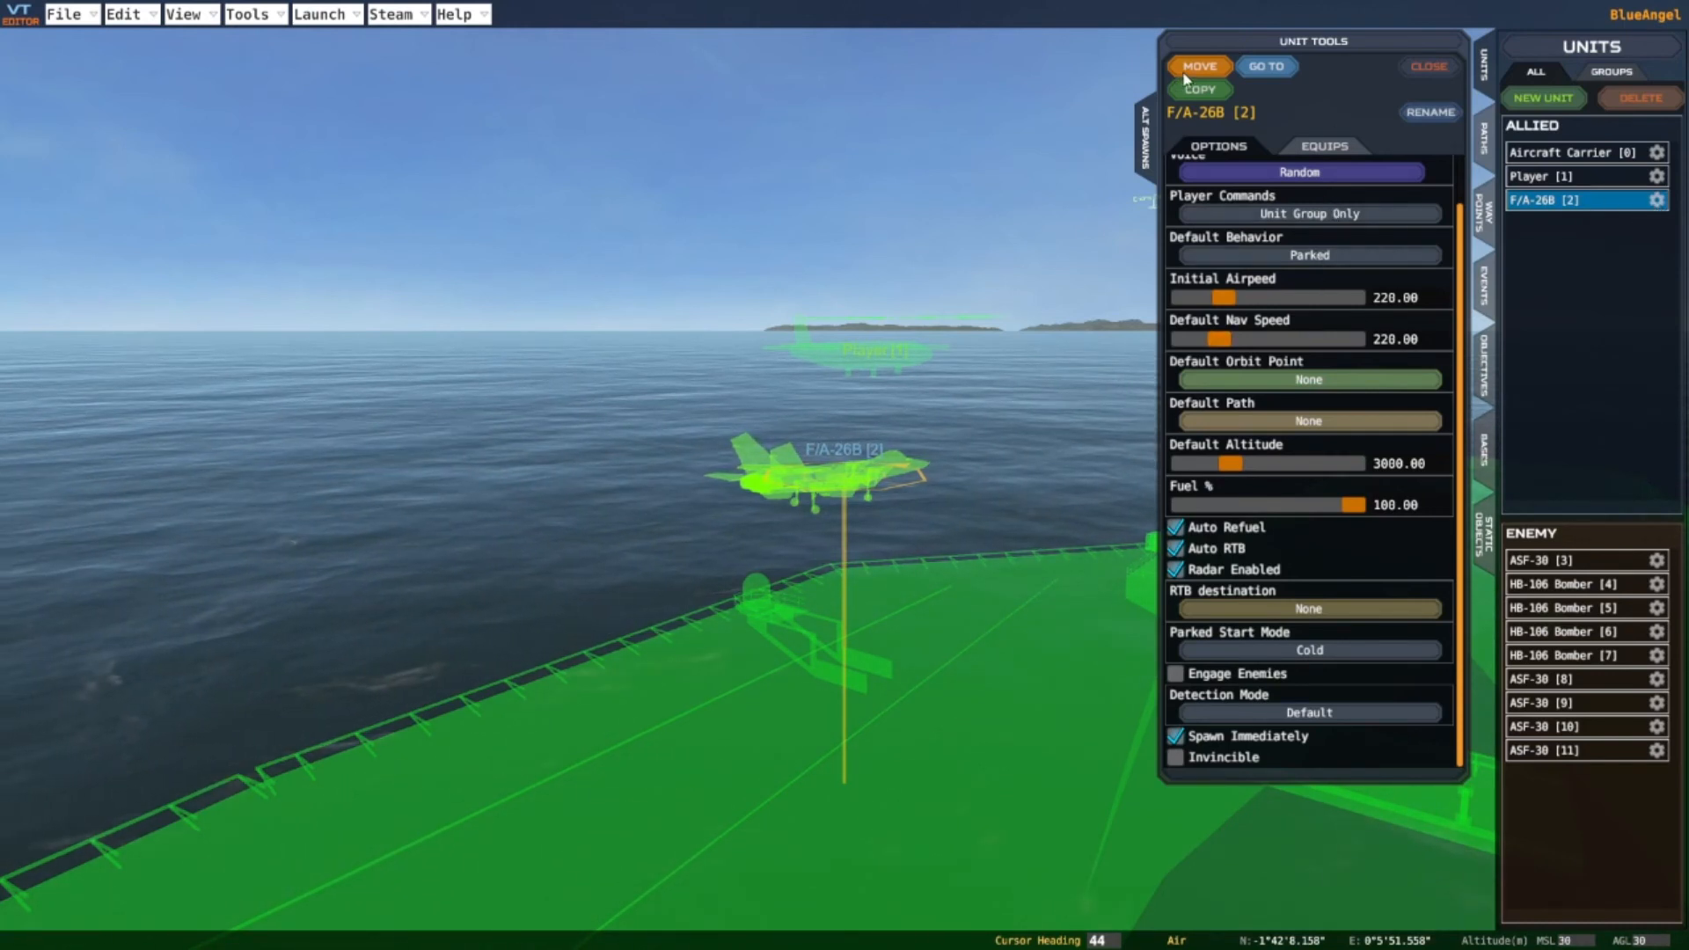
Copy the F/A-26B and place the copy diagonally ahead of the original at the carrier
click(1198, 90)
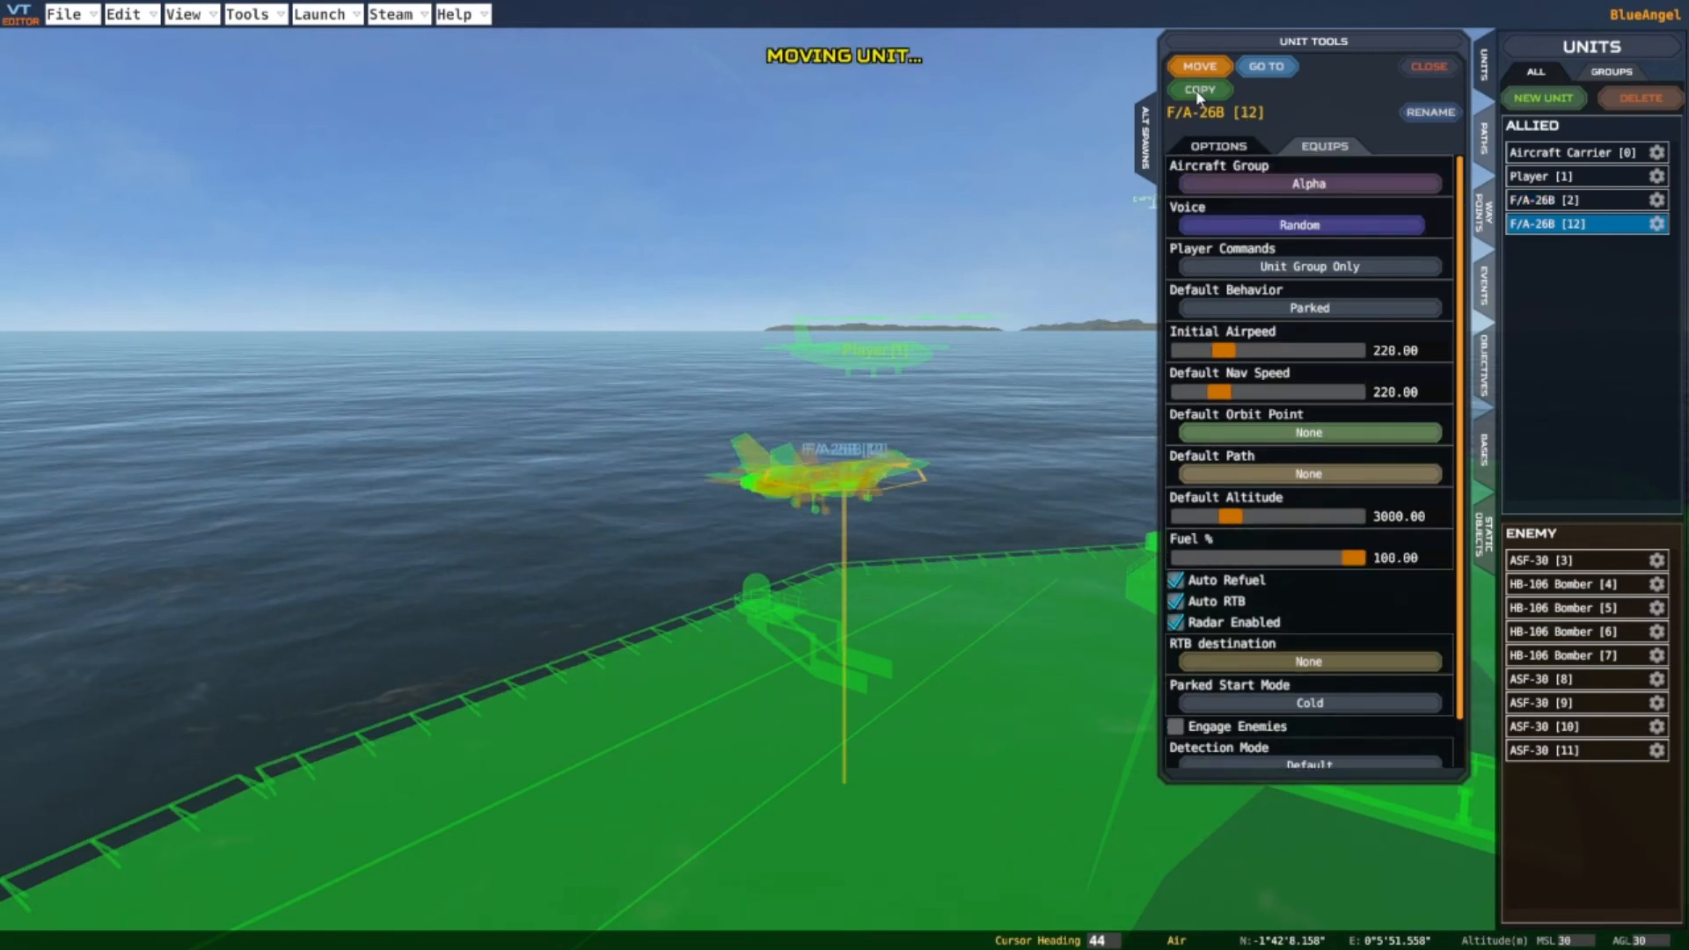
key(d)
key(s)
key(a)
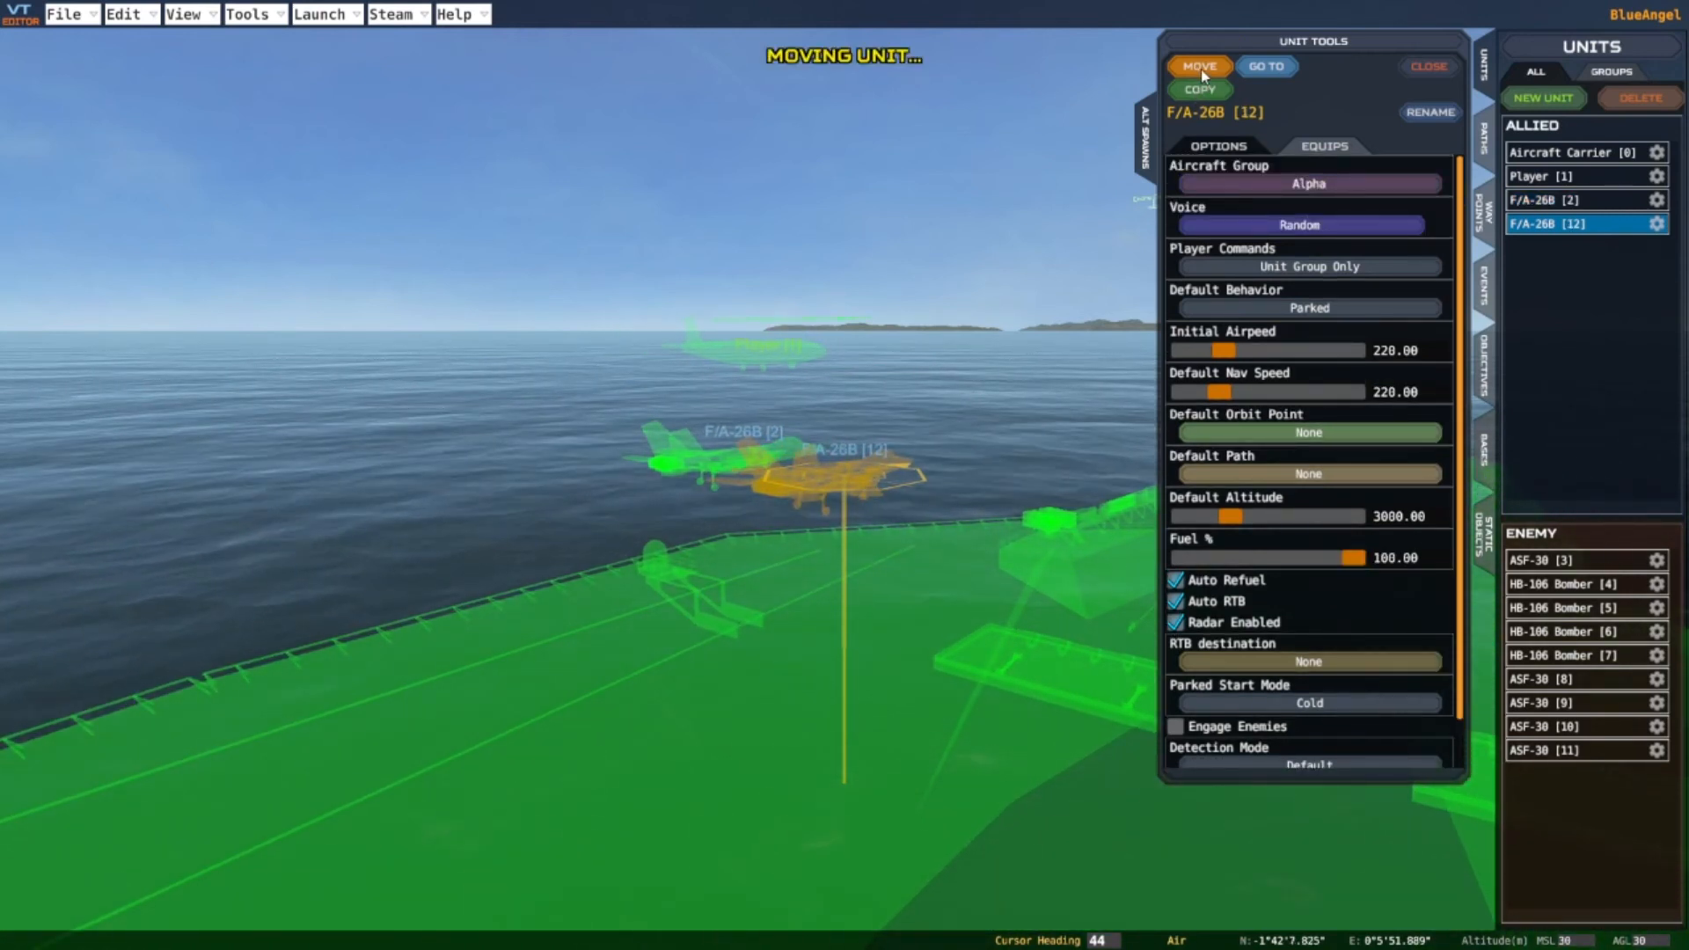
click(1200, 66)
Copy the new F/A-26B and place this one in a second row, set back beside the first pair
click(1211, 91)
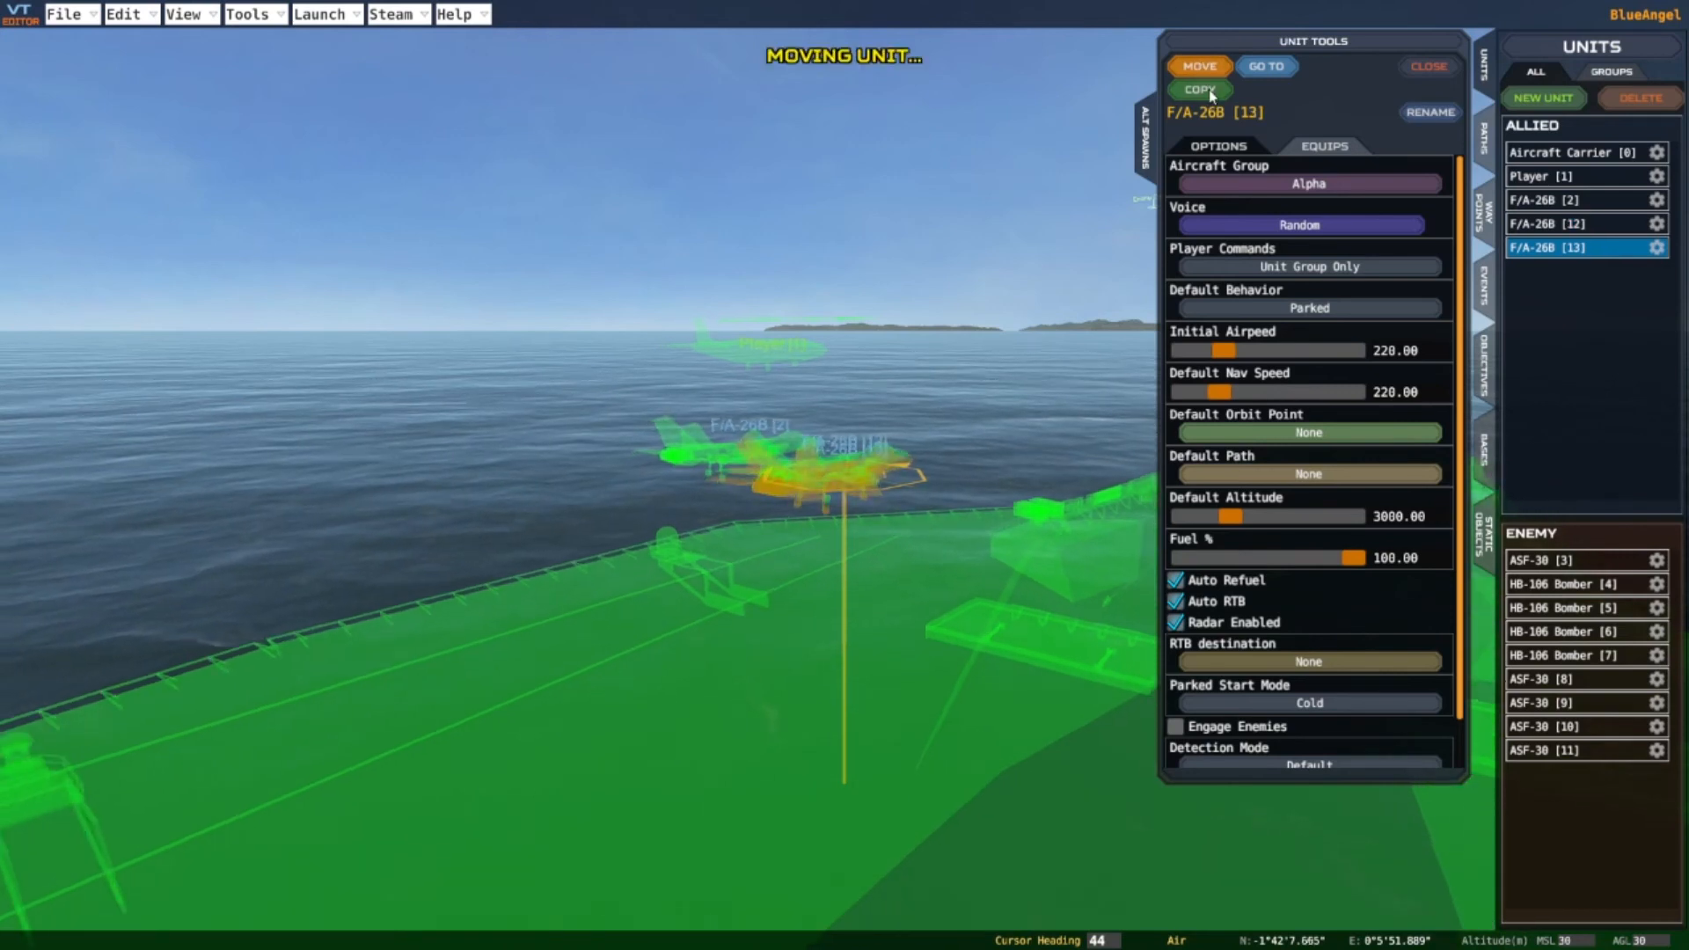
key(a)
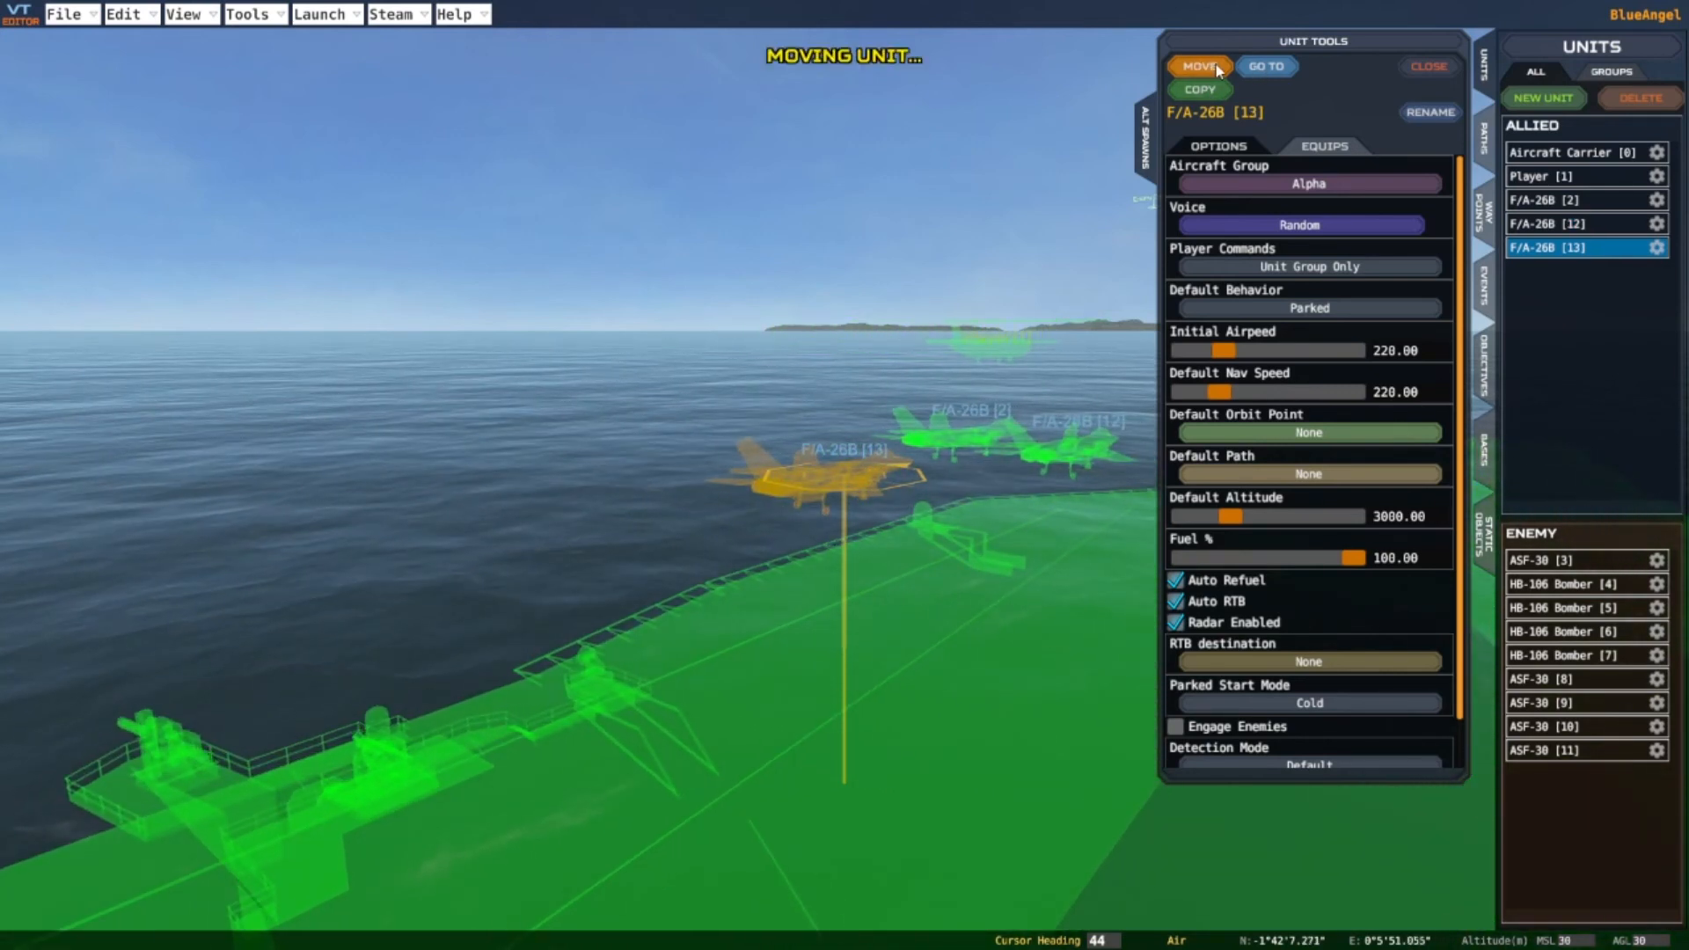
click(1201, 66)
Copy the second-row F/A-26B and place this aircraft just ahead of it to complete the row of two
click(1206, 92)
key(a)
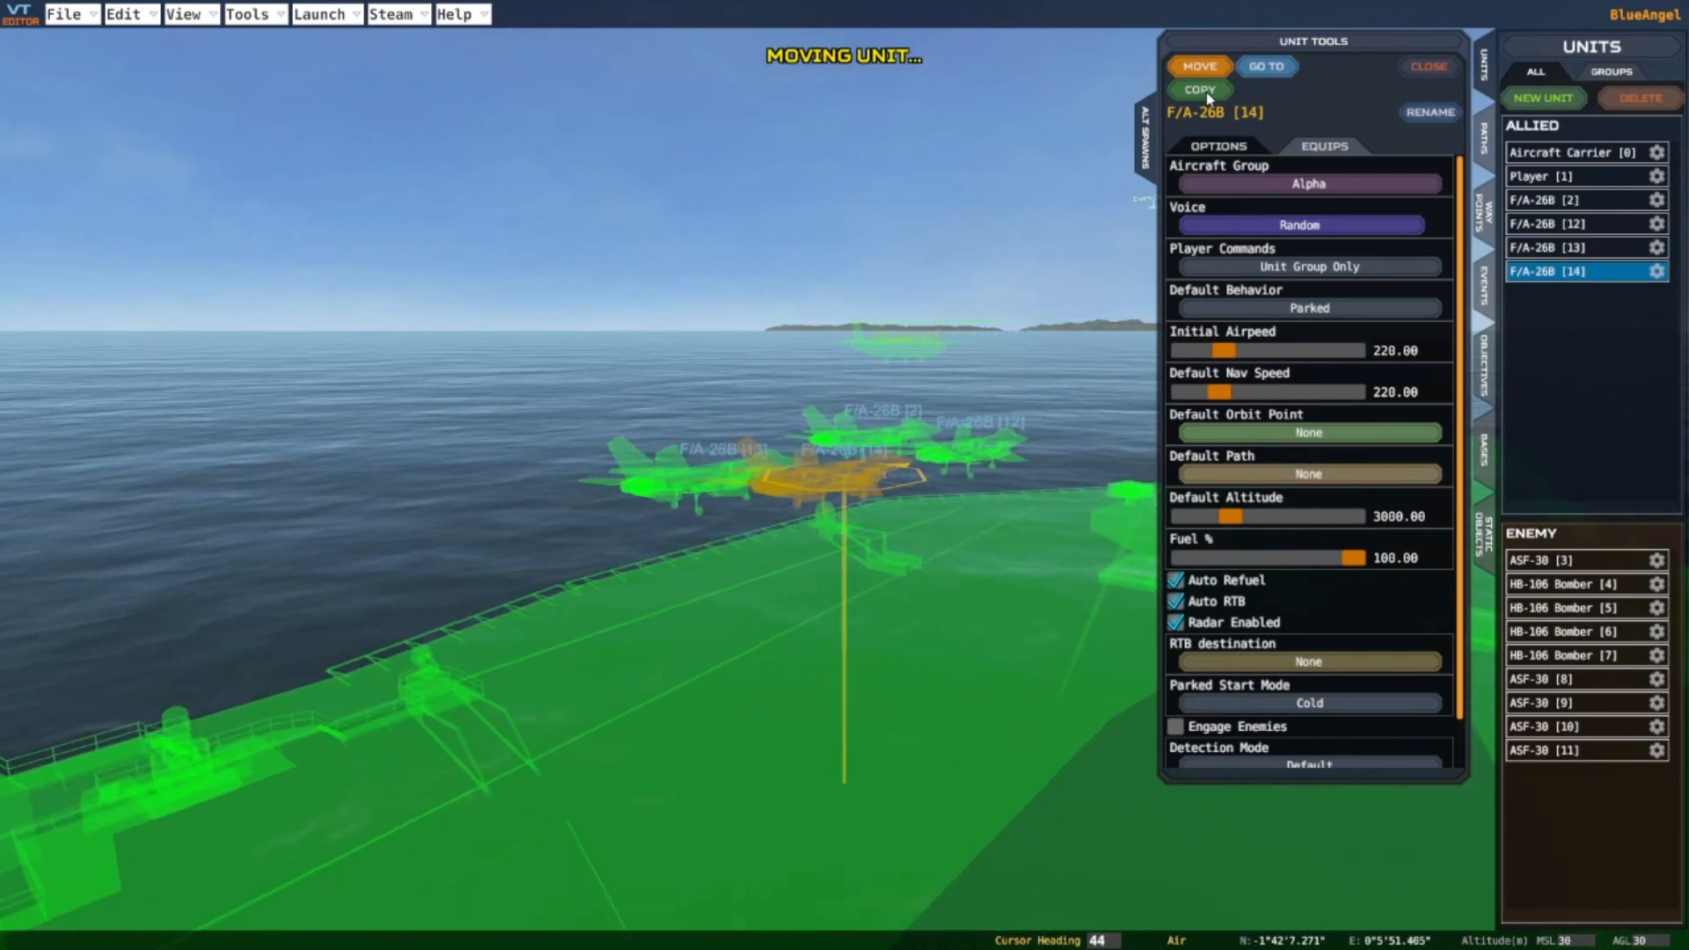
key(s)
key(d)
click(1201, 66)
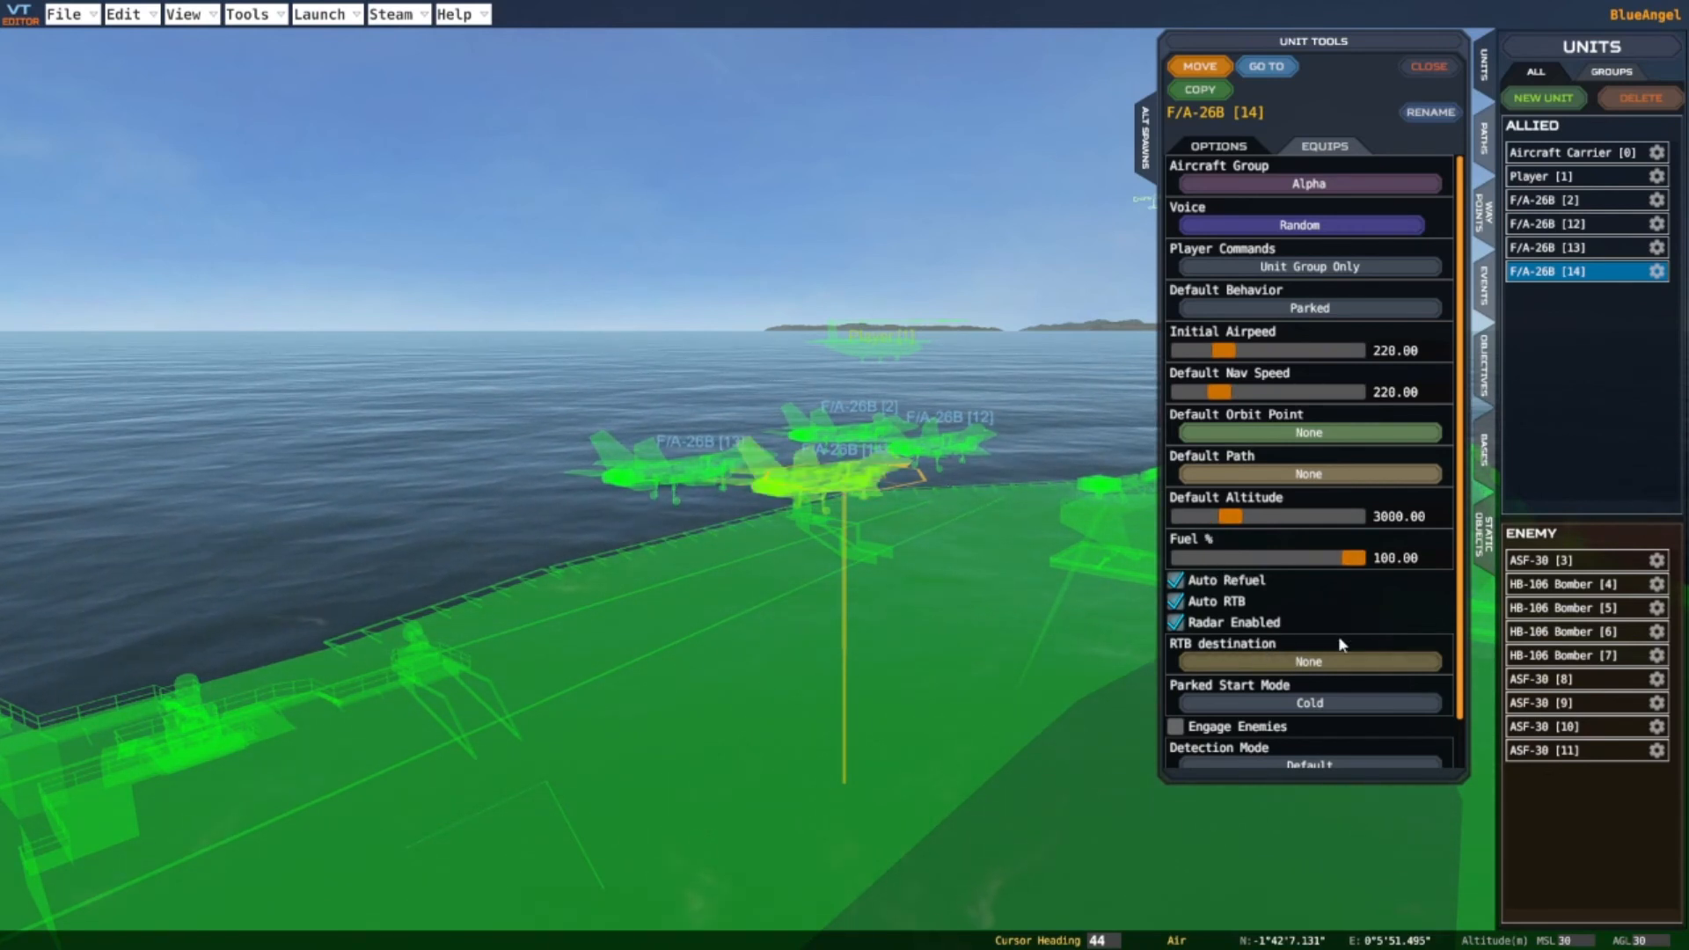
Set the RTB destination of all four F/A-26B aircraft to Aircraft Carrier [0]
click(1310, 664)
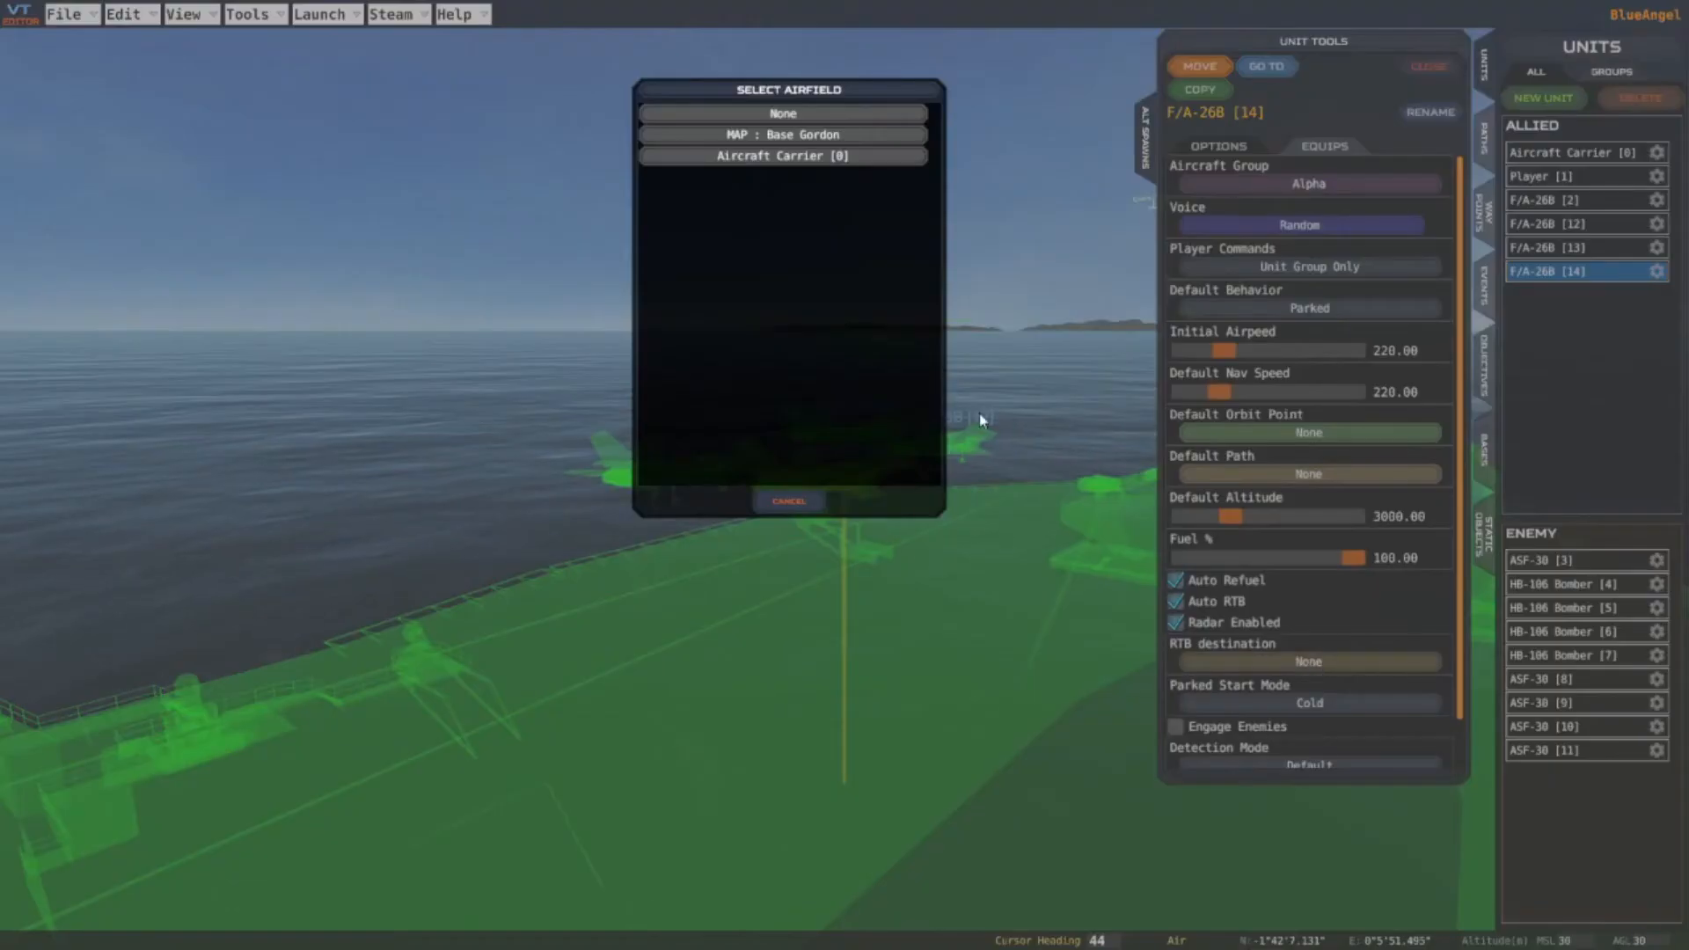
click(780, 157)
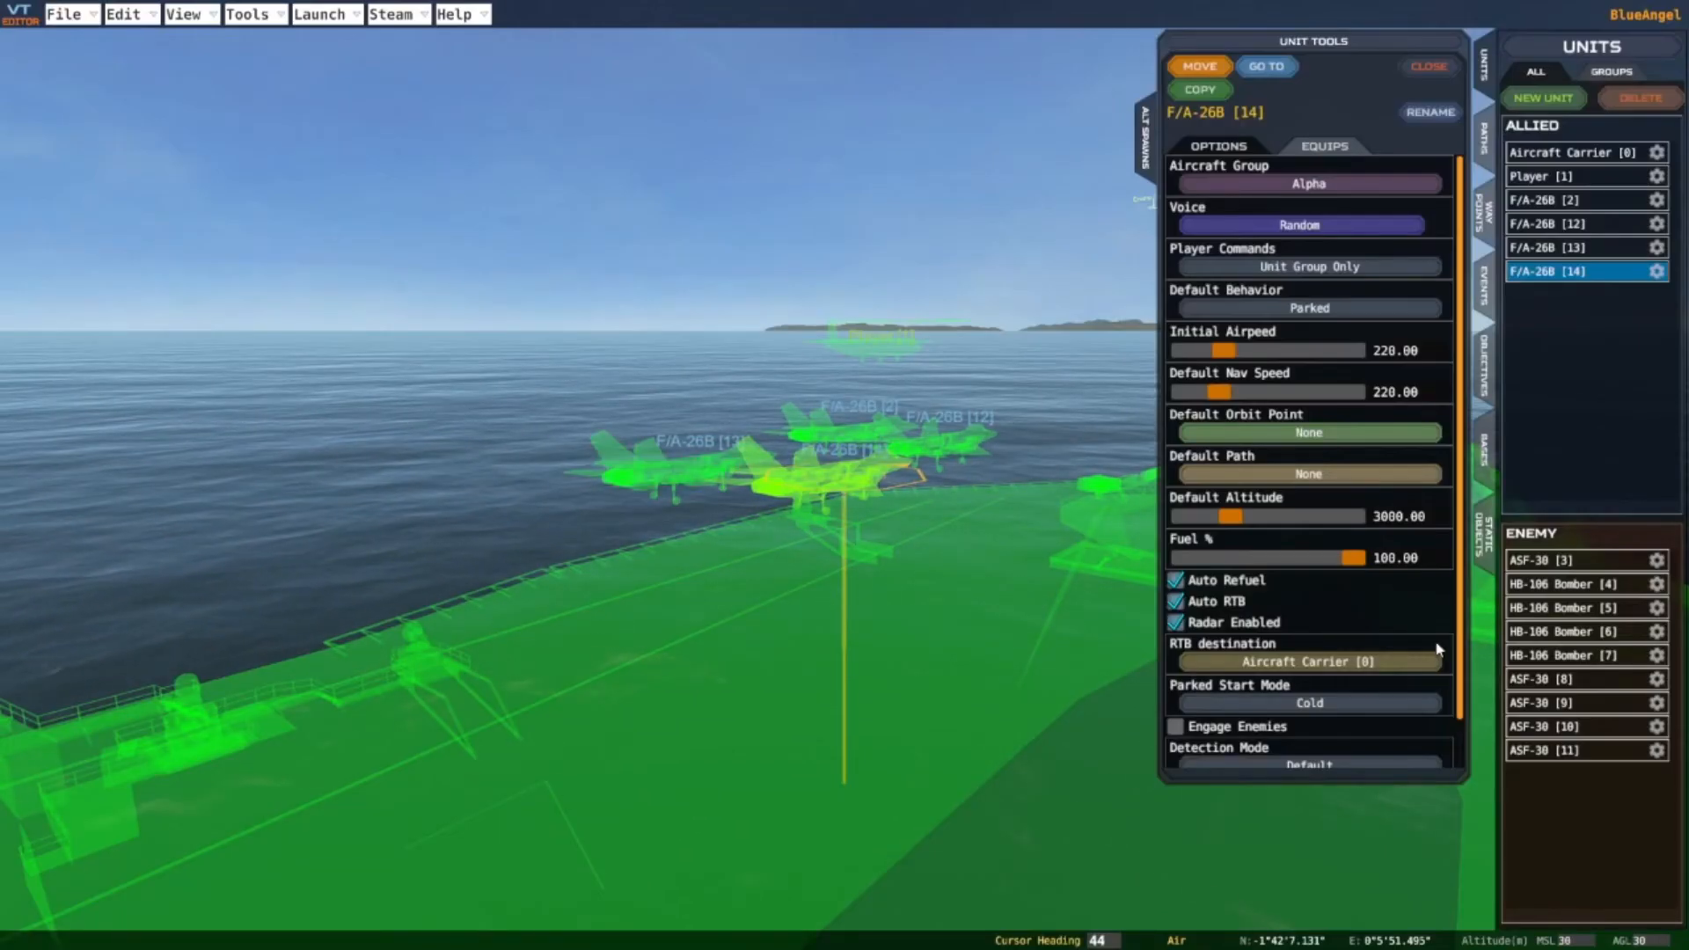
click(1657, 248)
click(1311, 661)
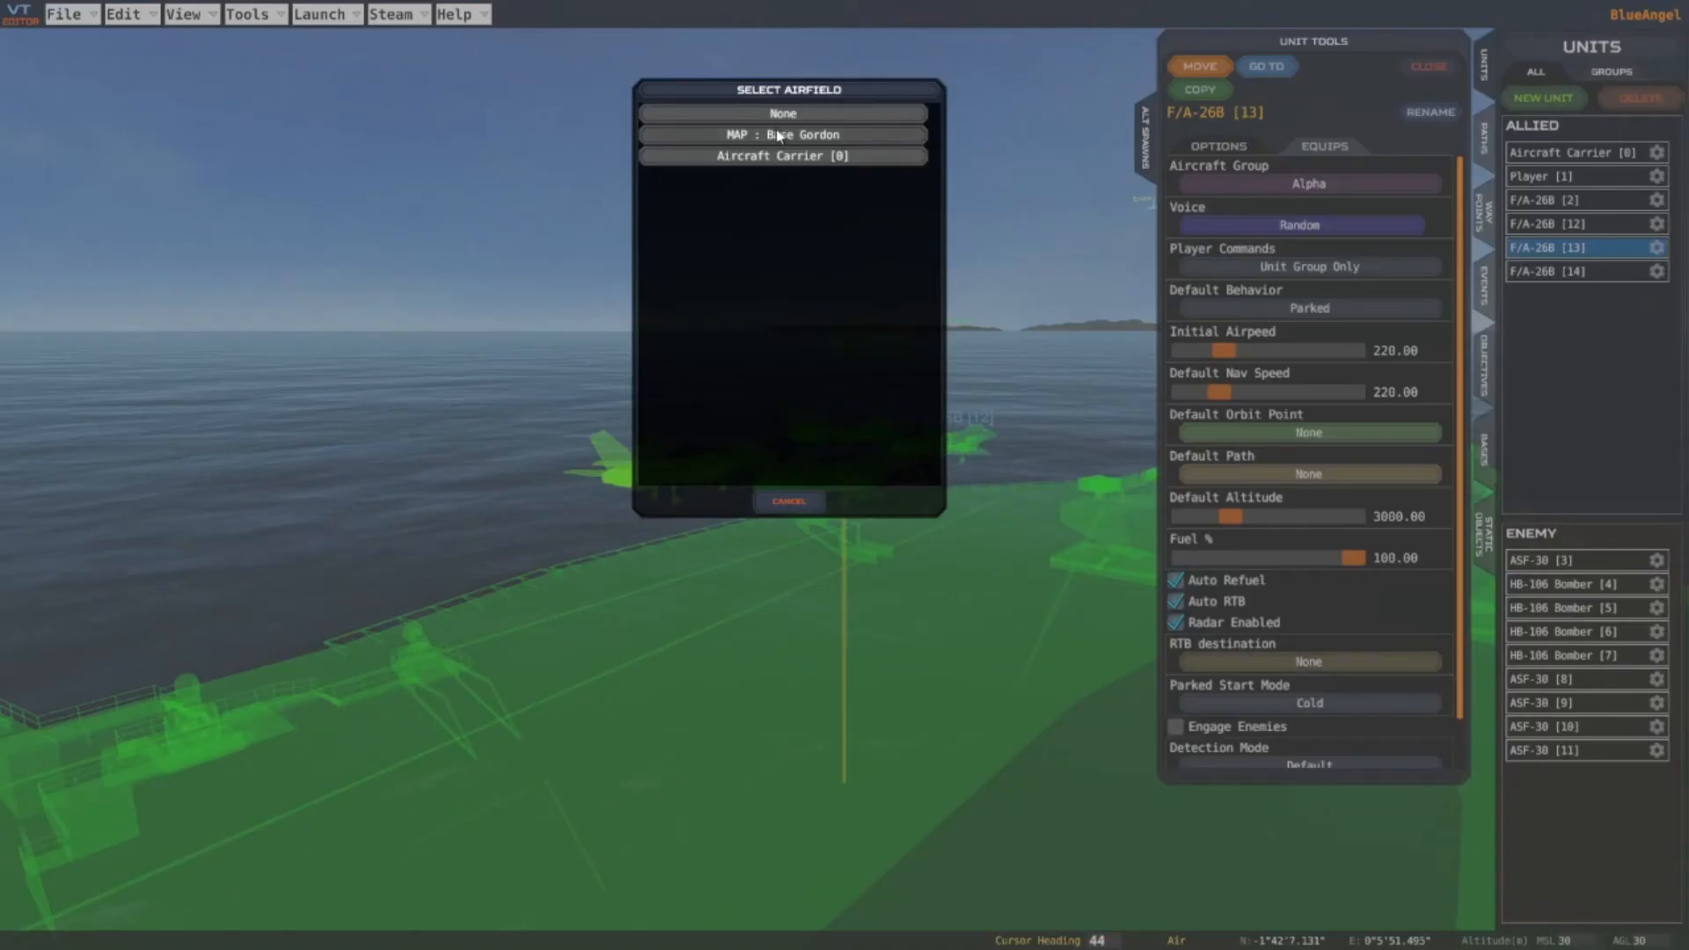
click(794, 156)
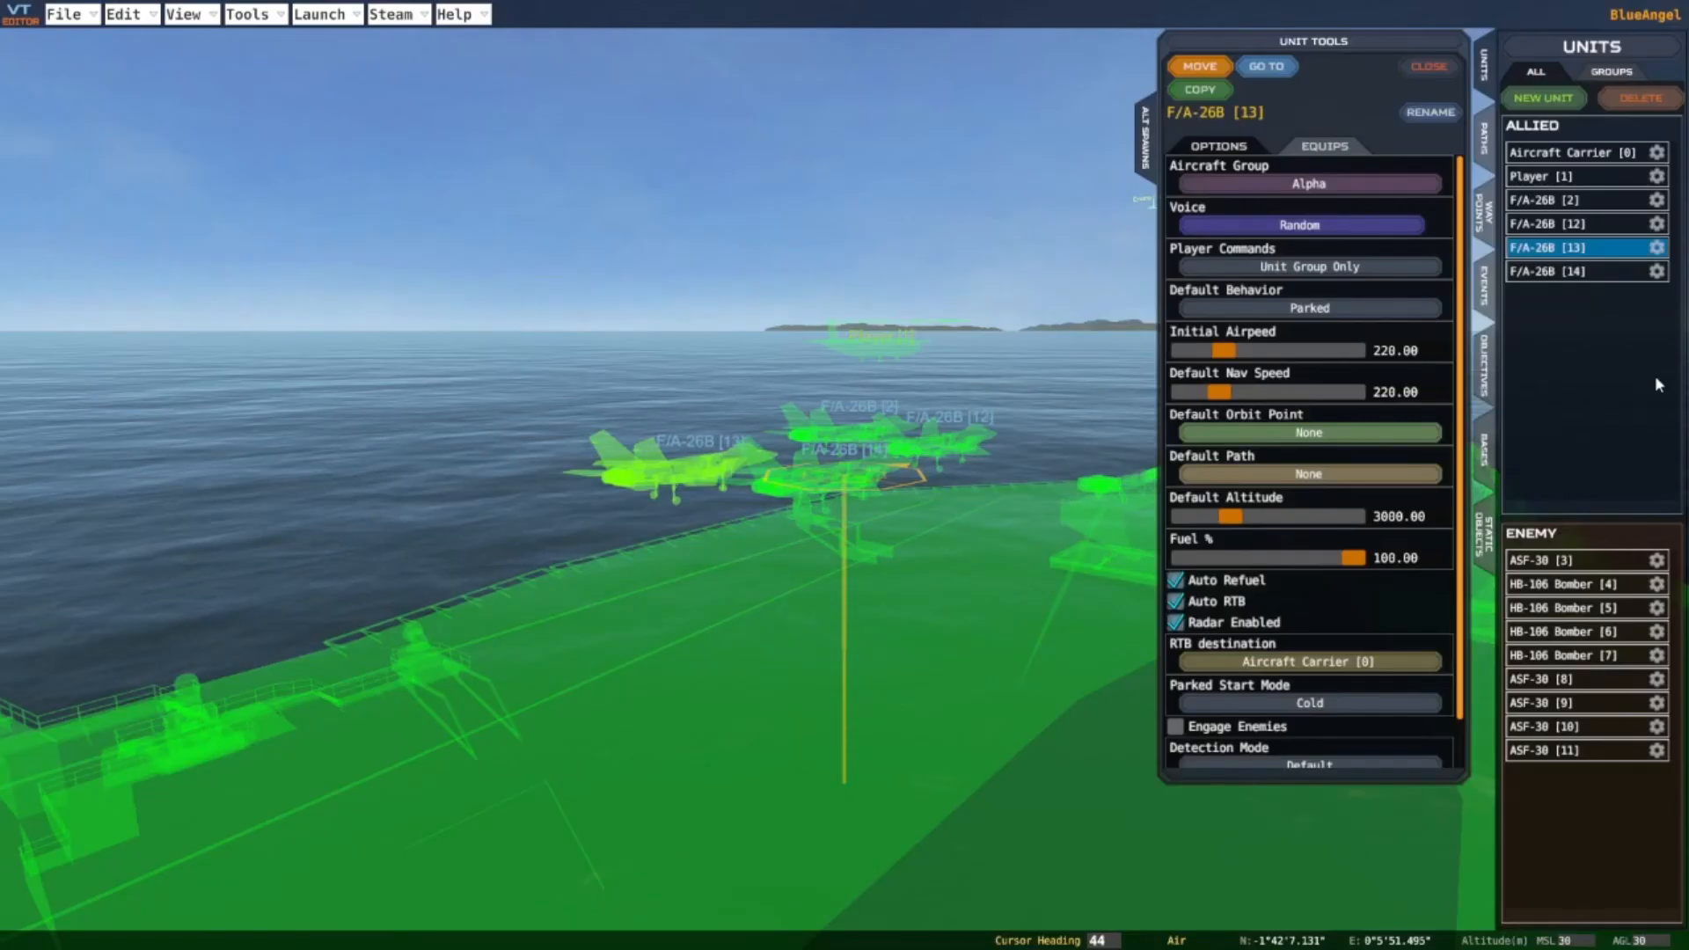
click(1657, 224)
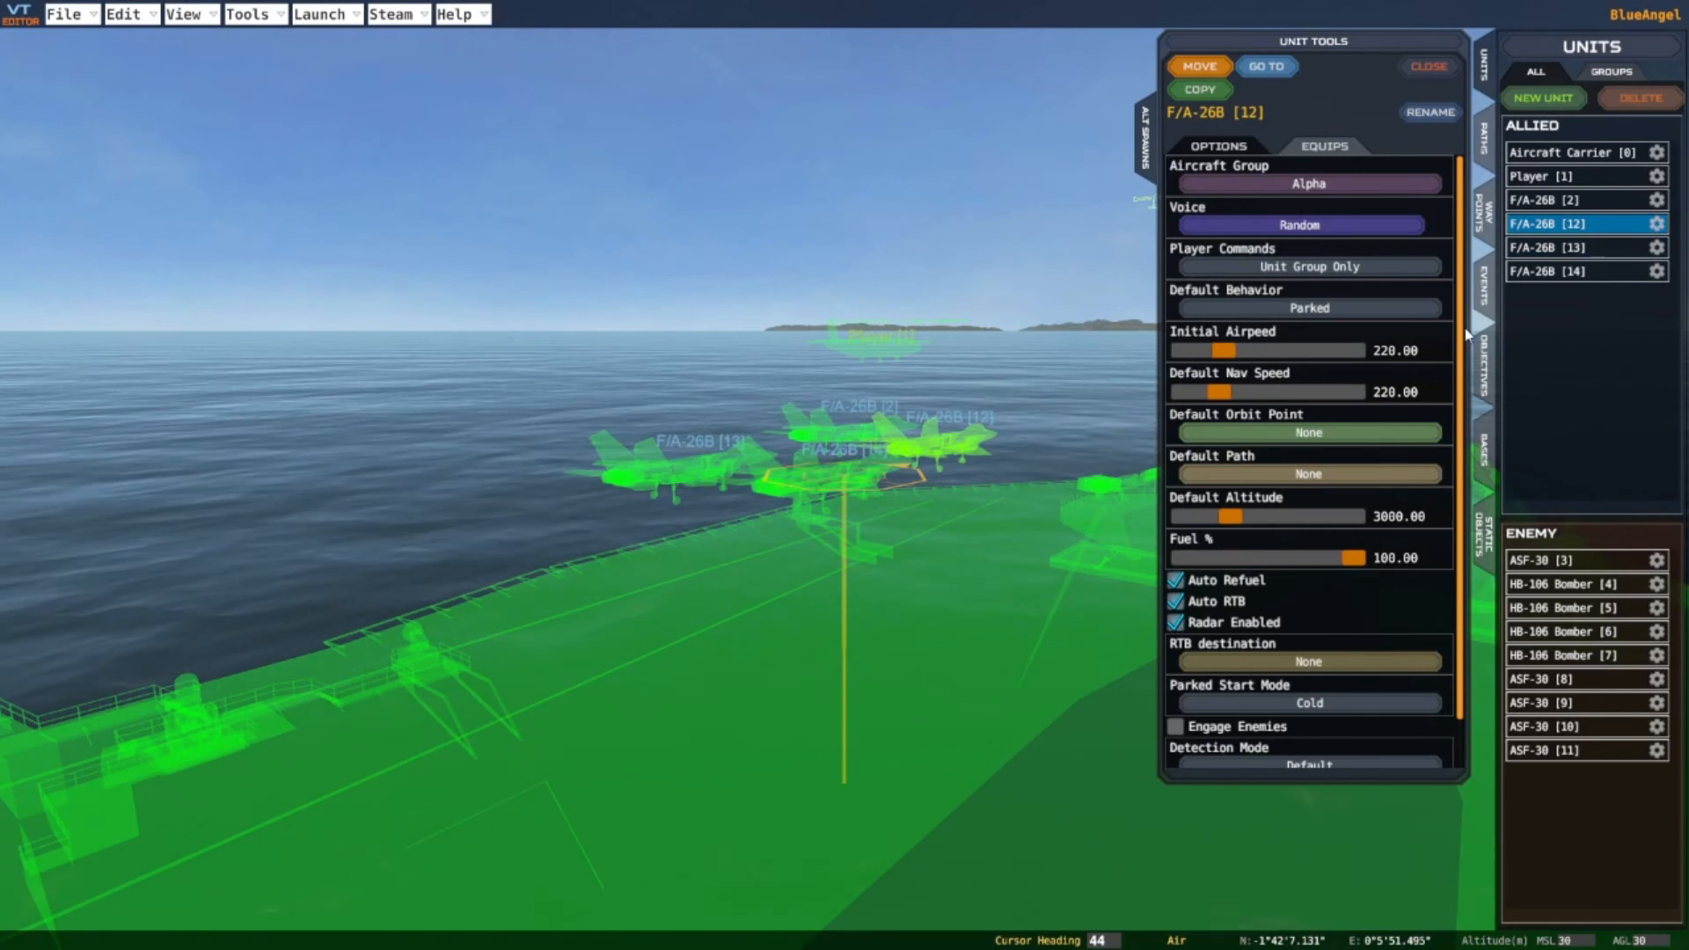
click(1293, 662)
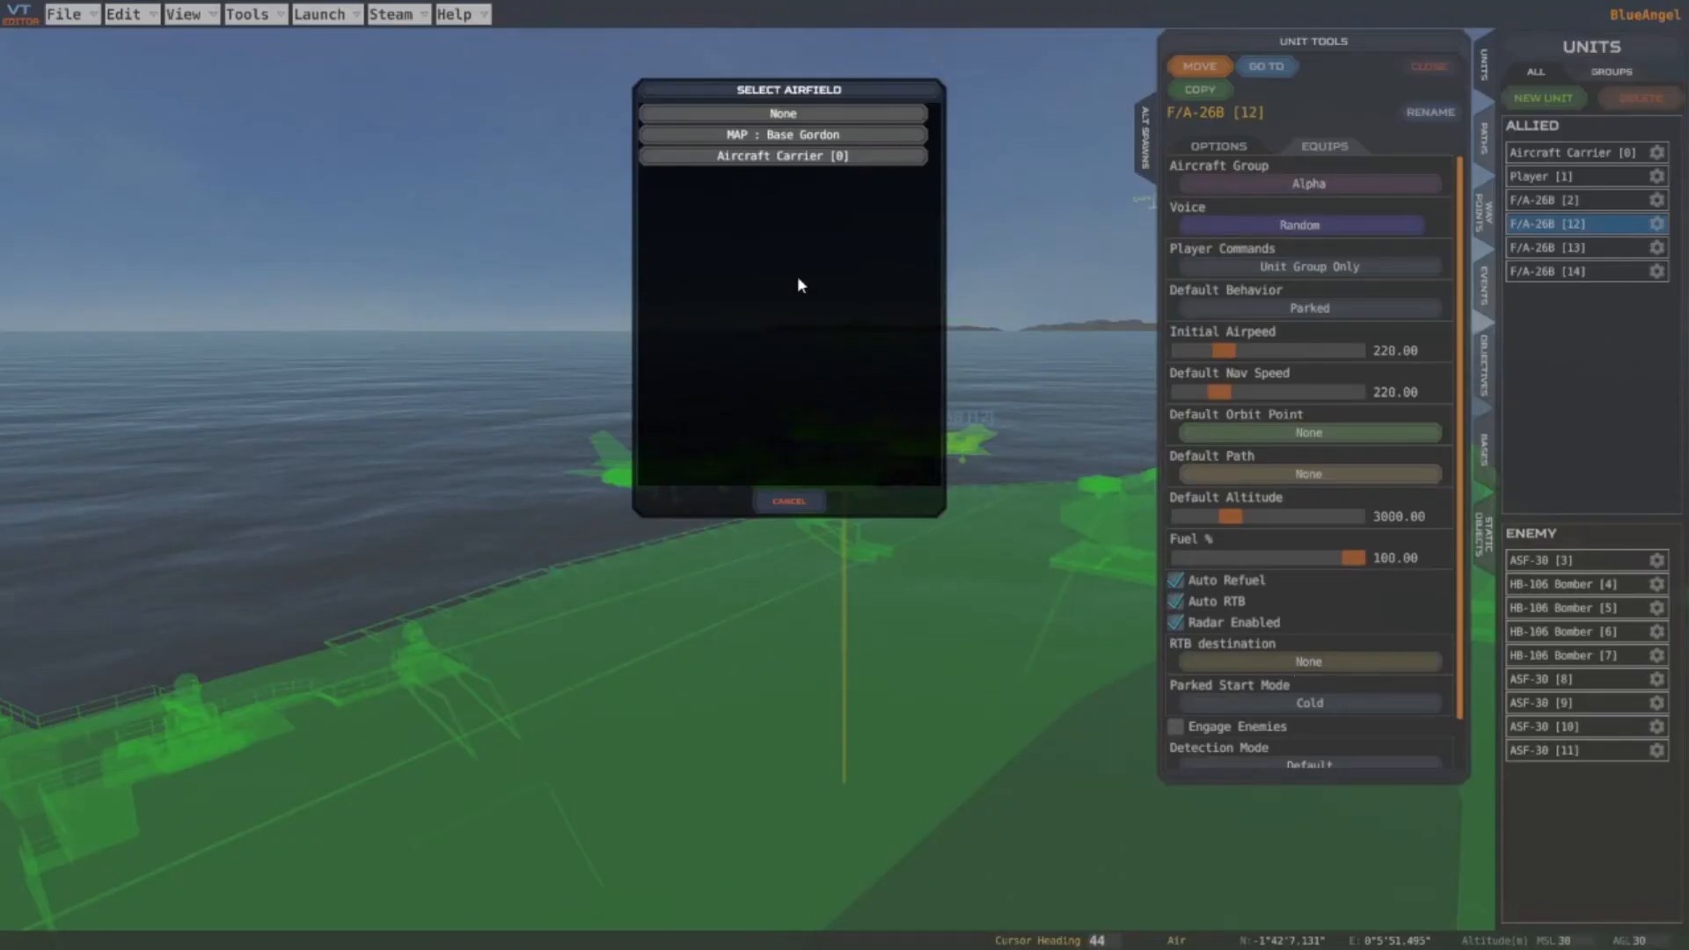
click(799, 158)
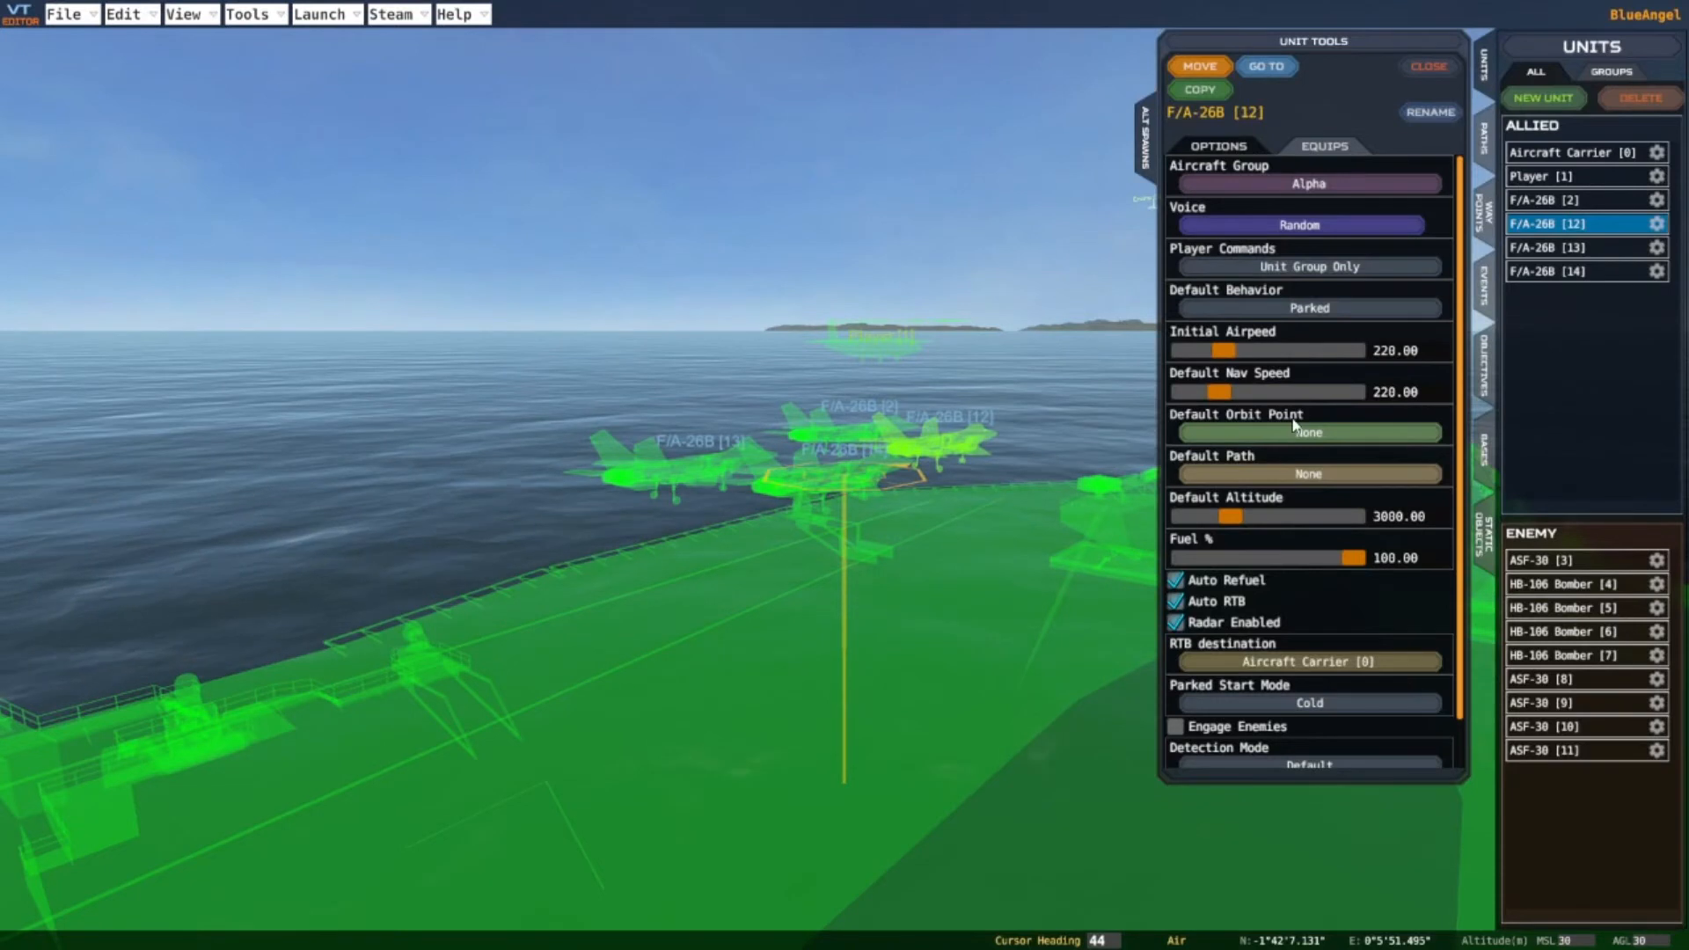
click(1636, 201)
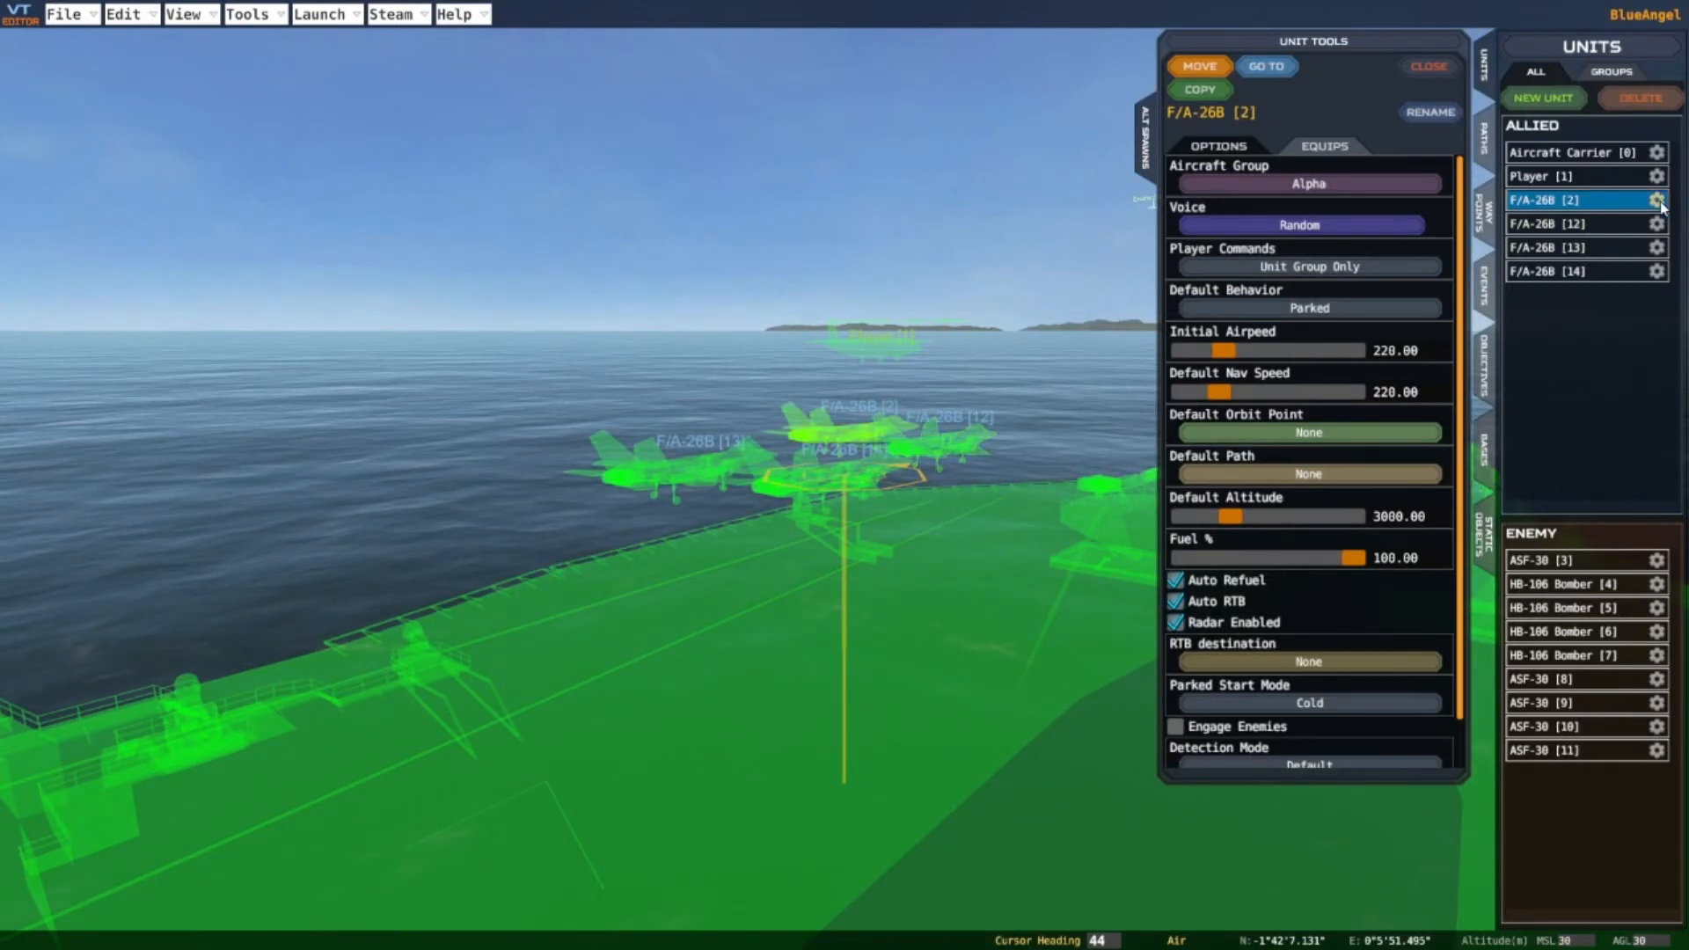
click(1307, 665)
click(800, 158)
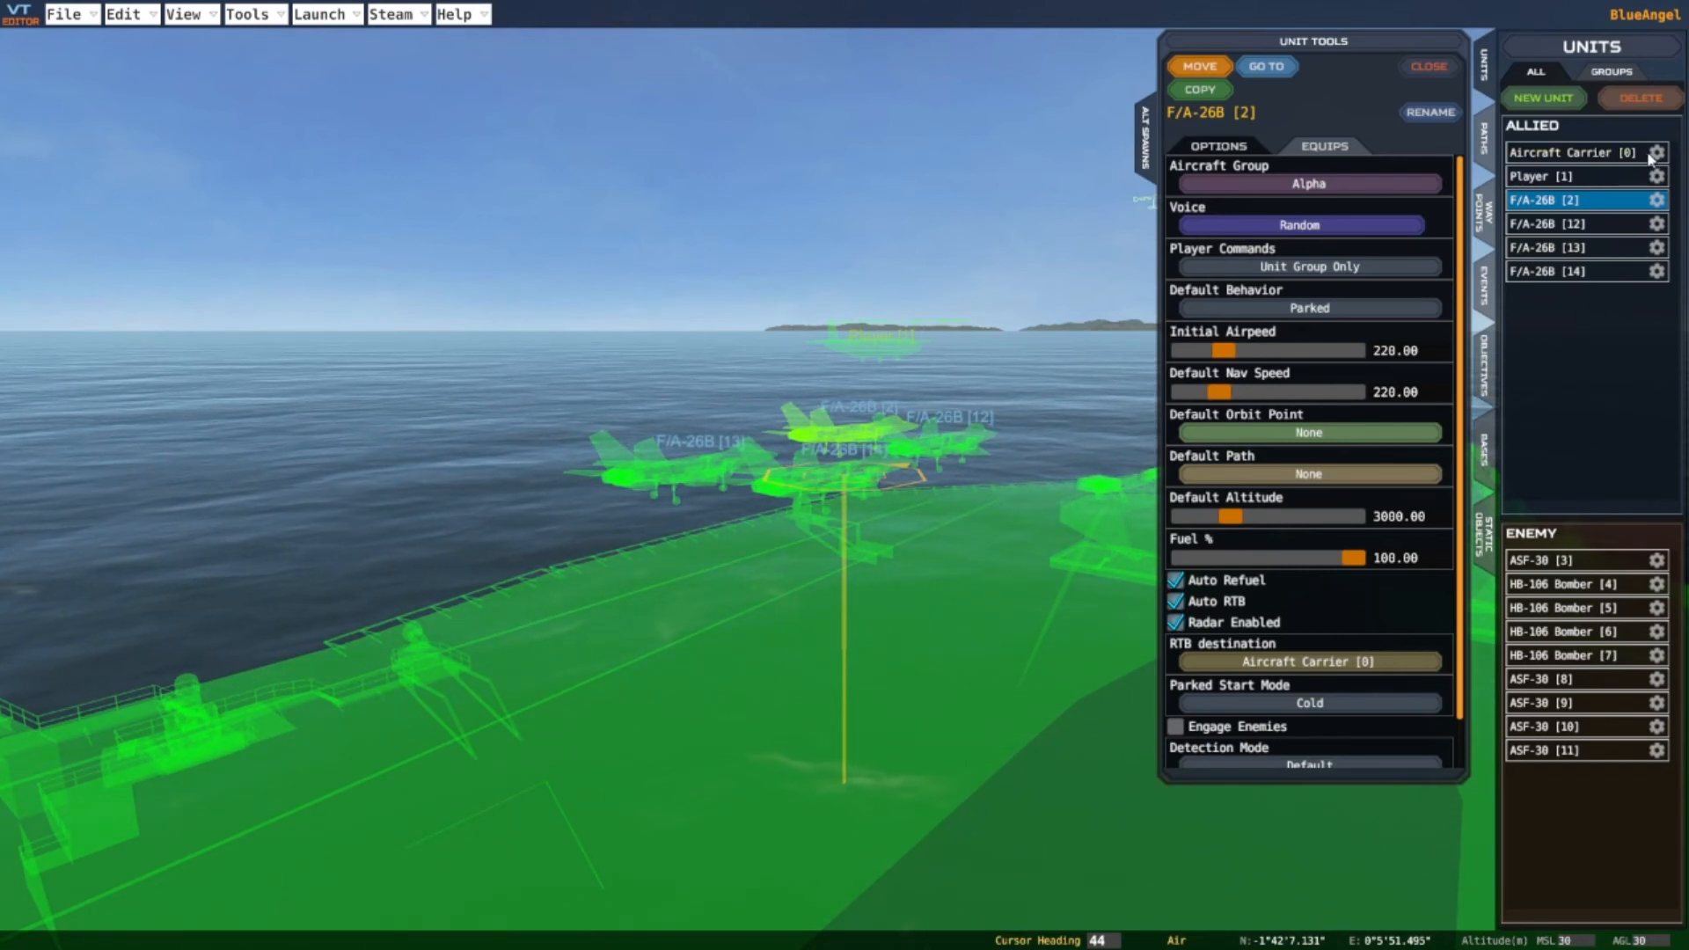
Copy F/A-26B [14] and place the copy in a third row, set back beside the second pair
click(1541, 273)
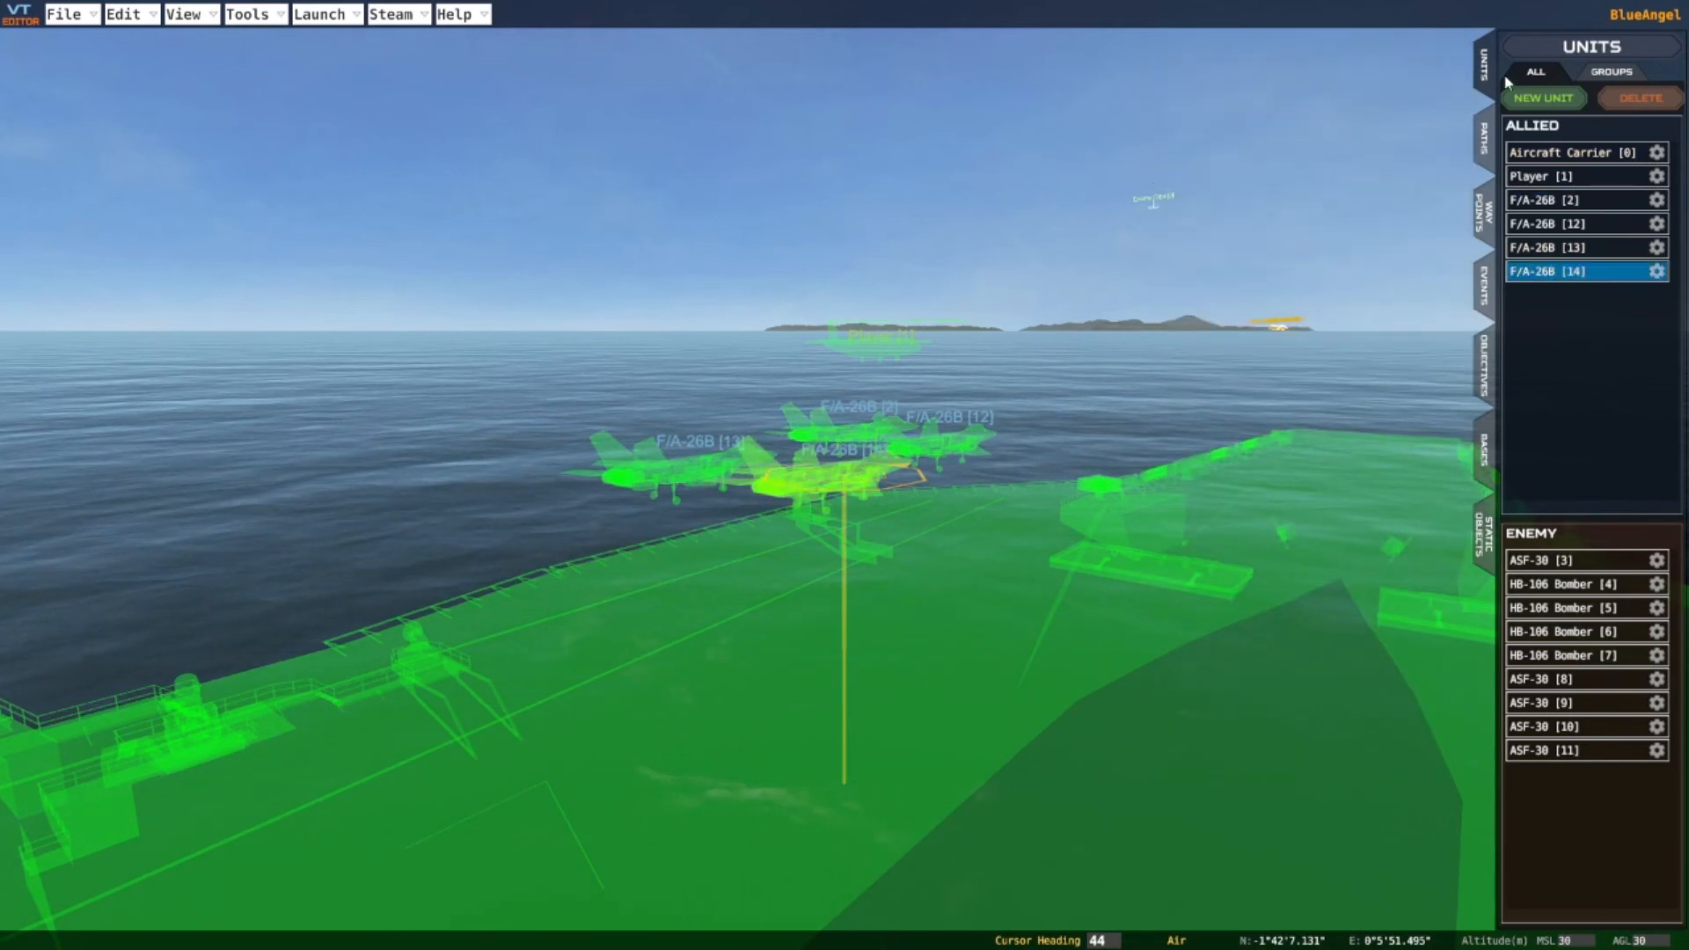
click(1657, 271)
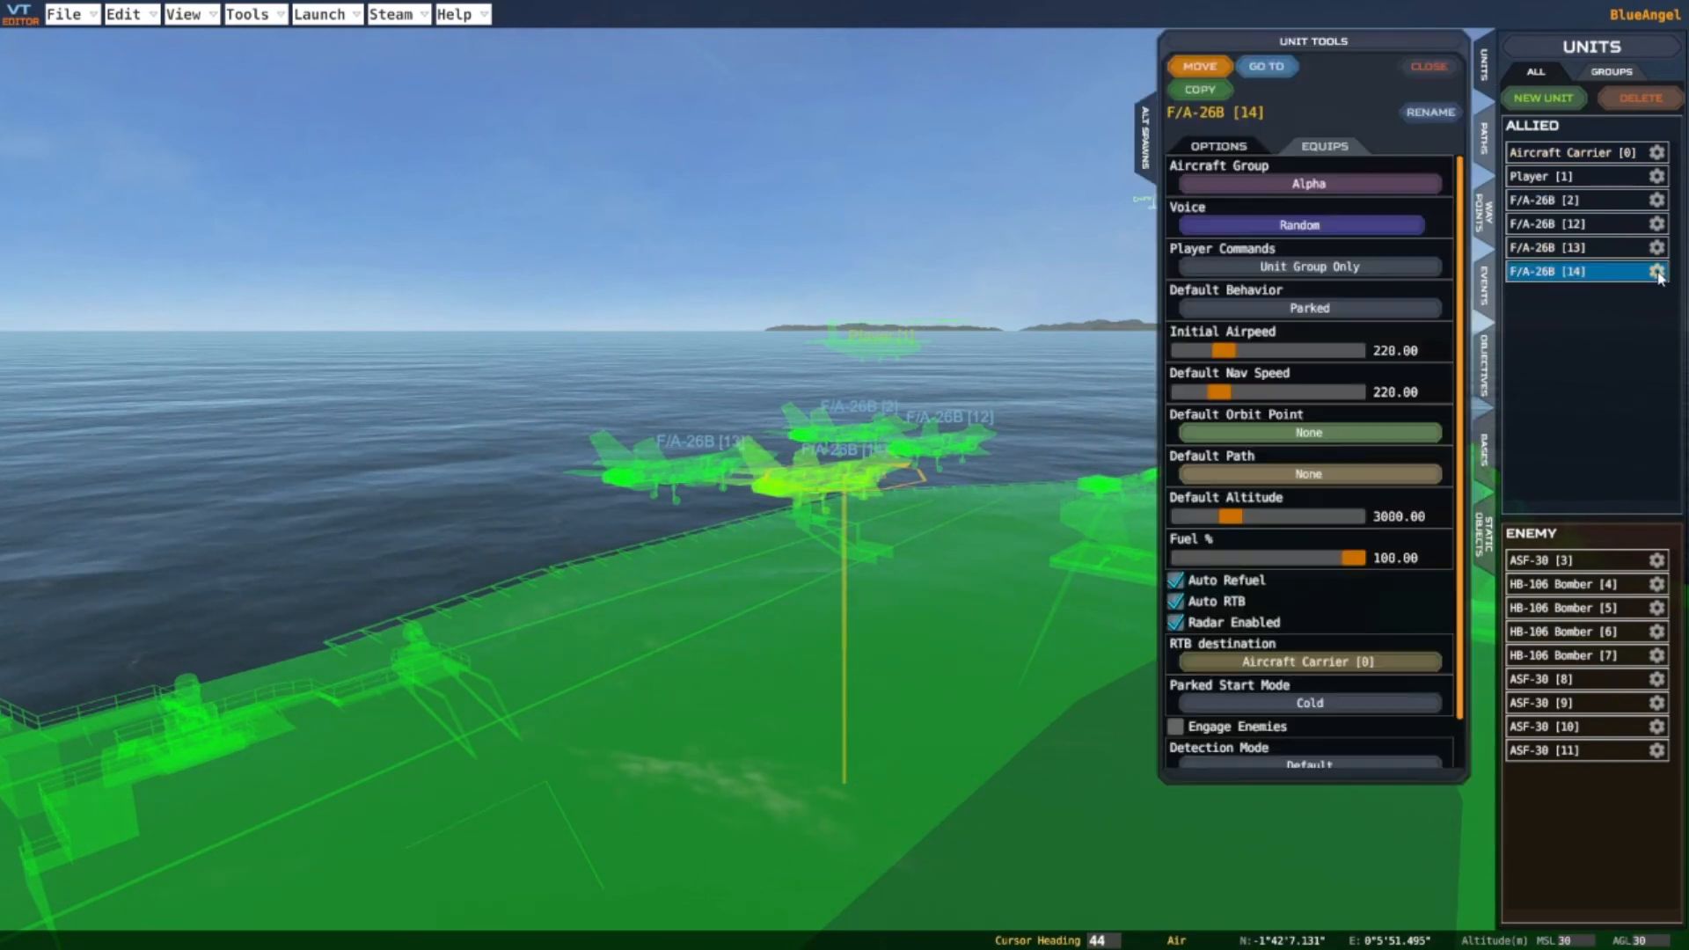
click(1208, 93)
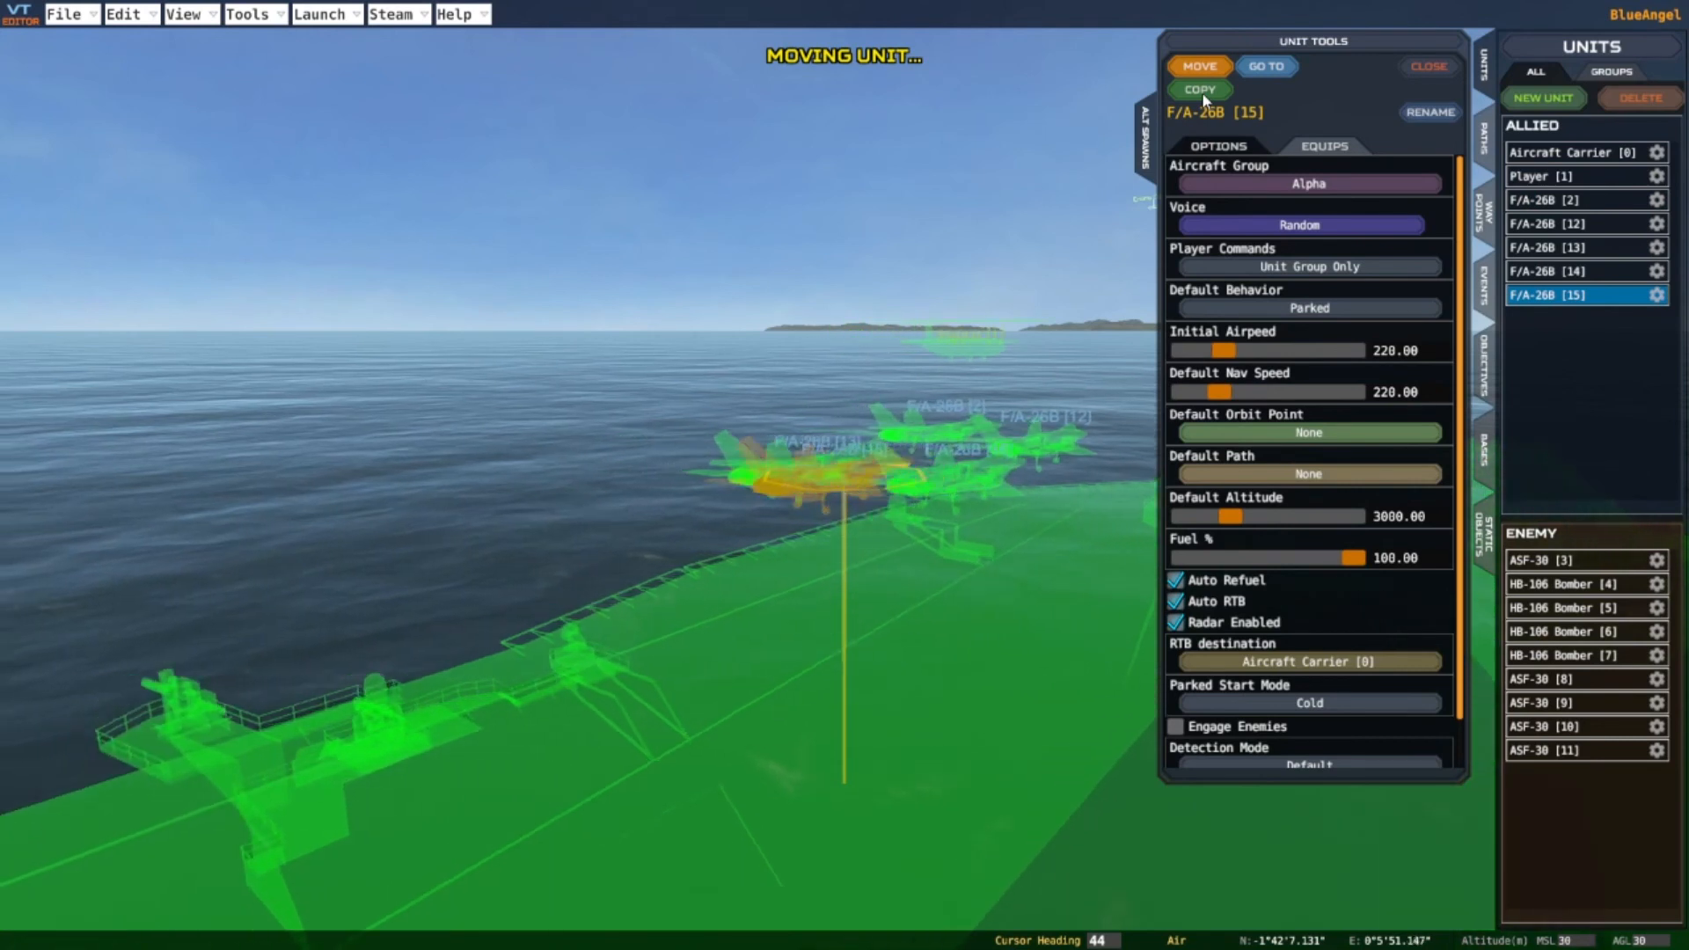
click(1200, 67)
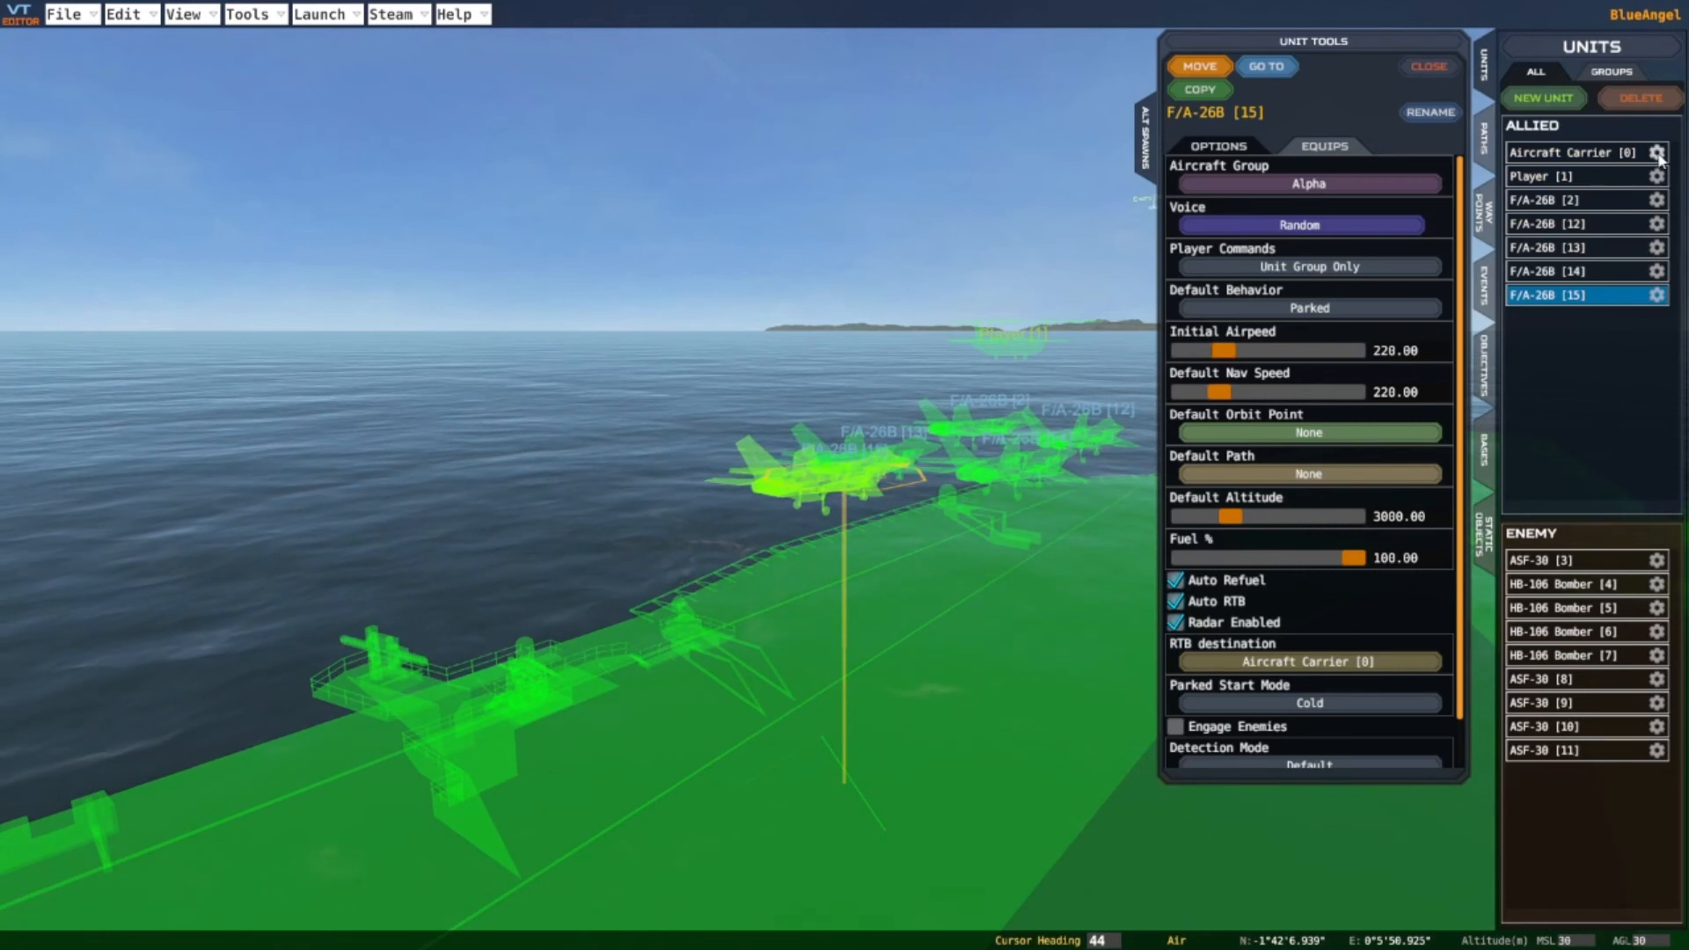
Copy the third-row F/A-26B and place the copy just beside it to complete the third row of two
click(1202, 89)
key(d)
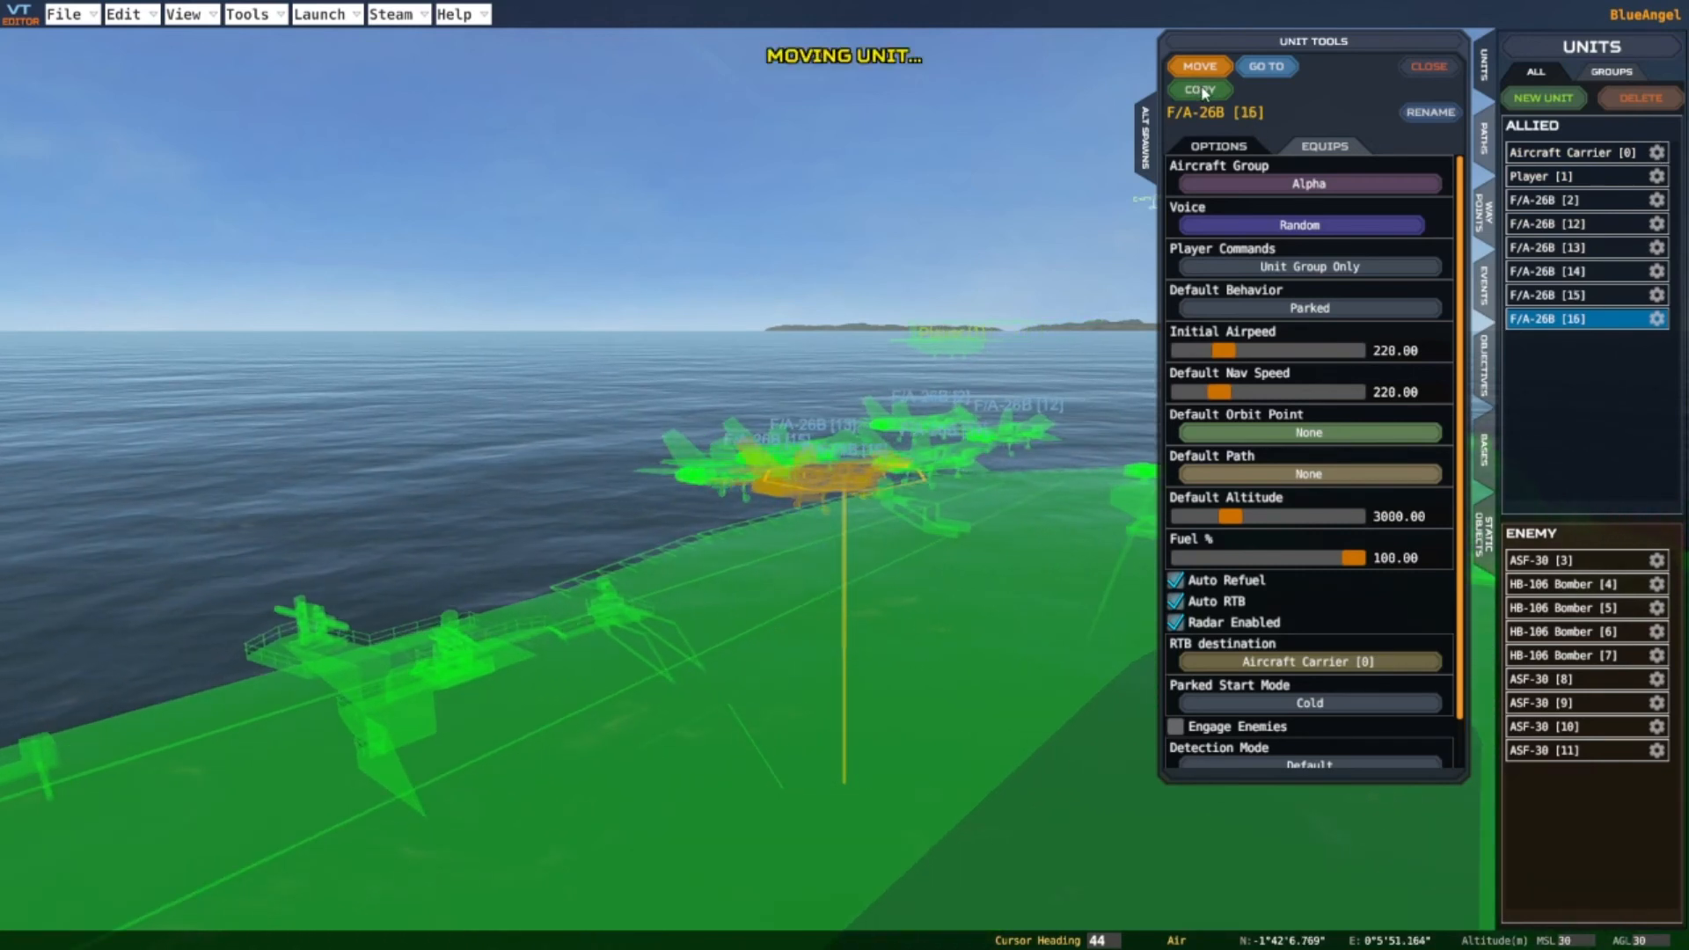
key(s)
click(1192, 68)
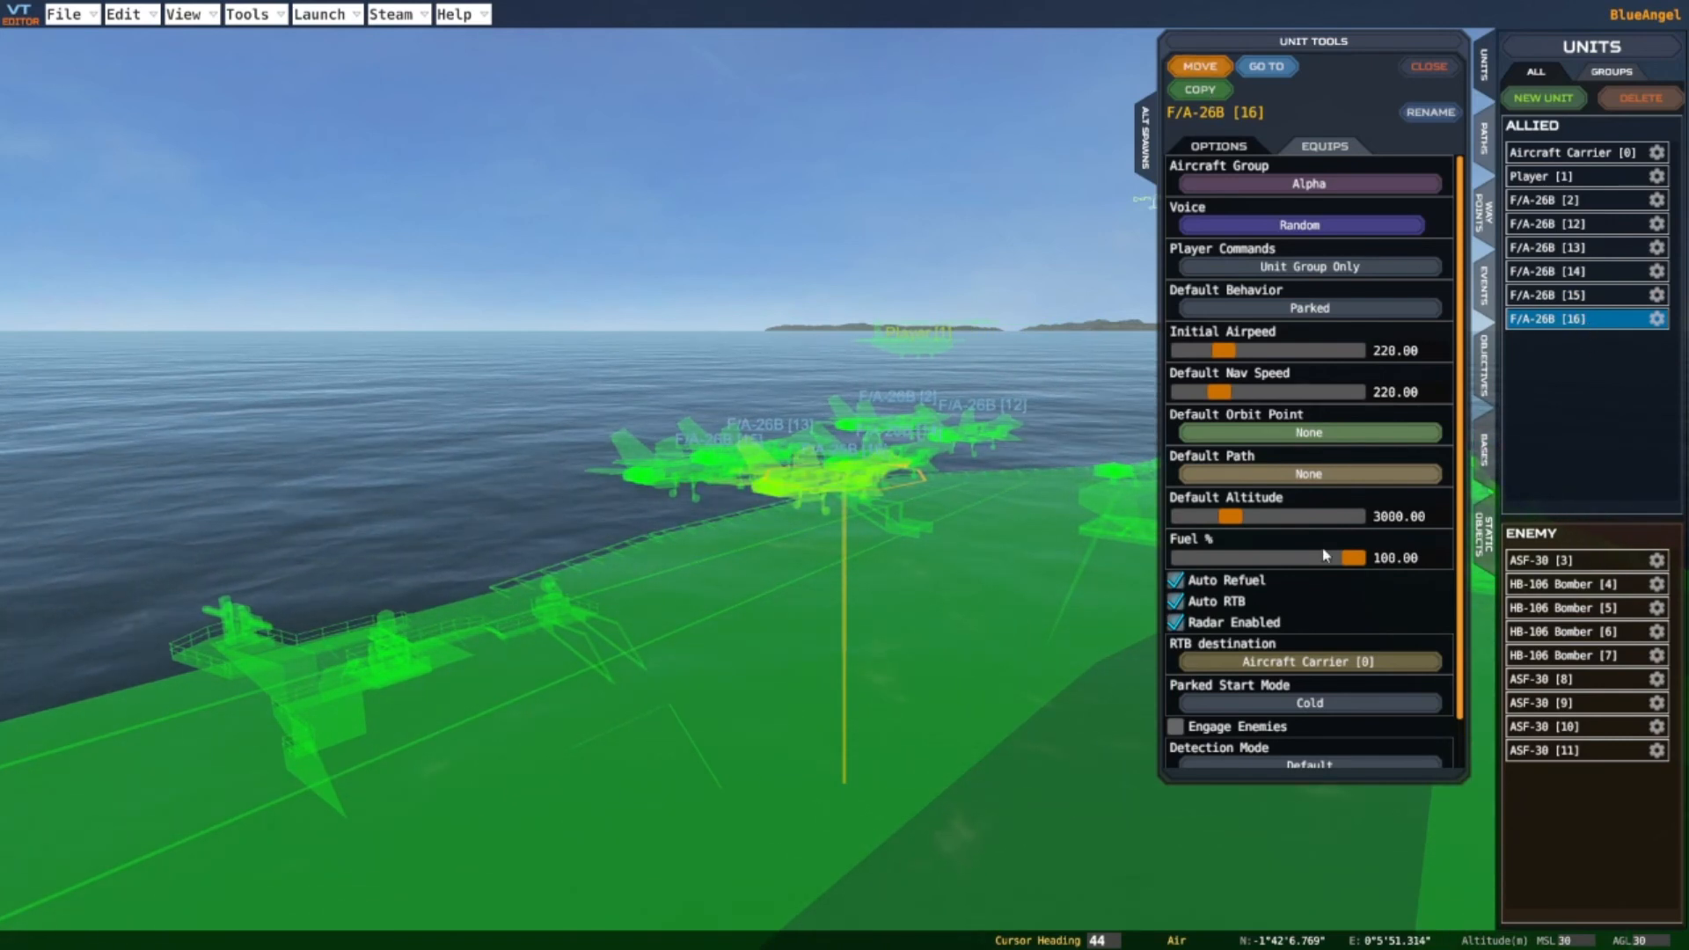
Copy ASF-30 [11] and place the copy behind it on the same taxiway, near the junction
click(1530, 752)
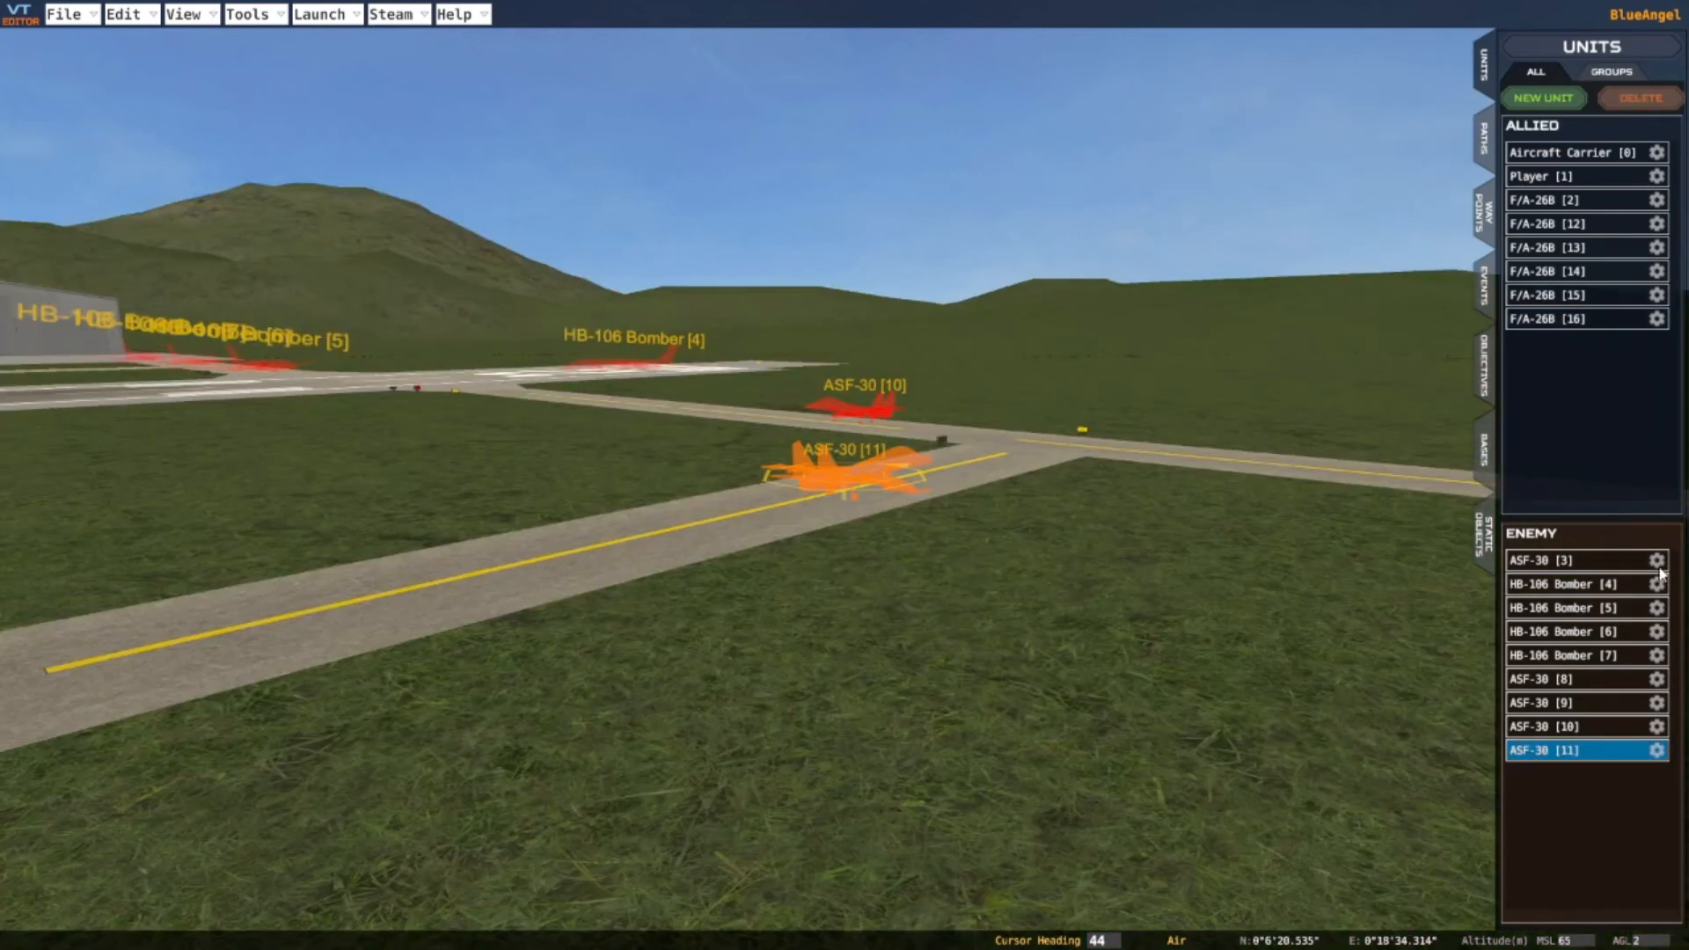
click(1657, 750)
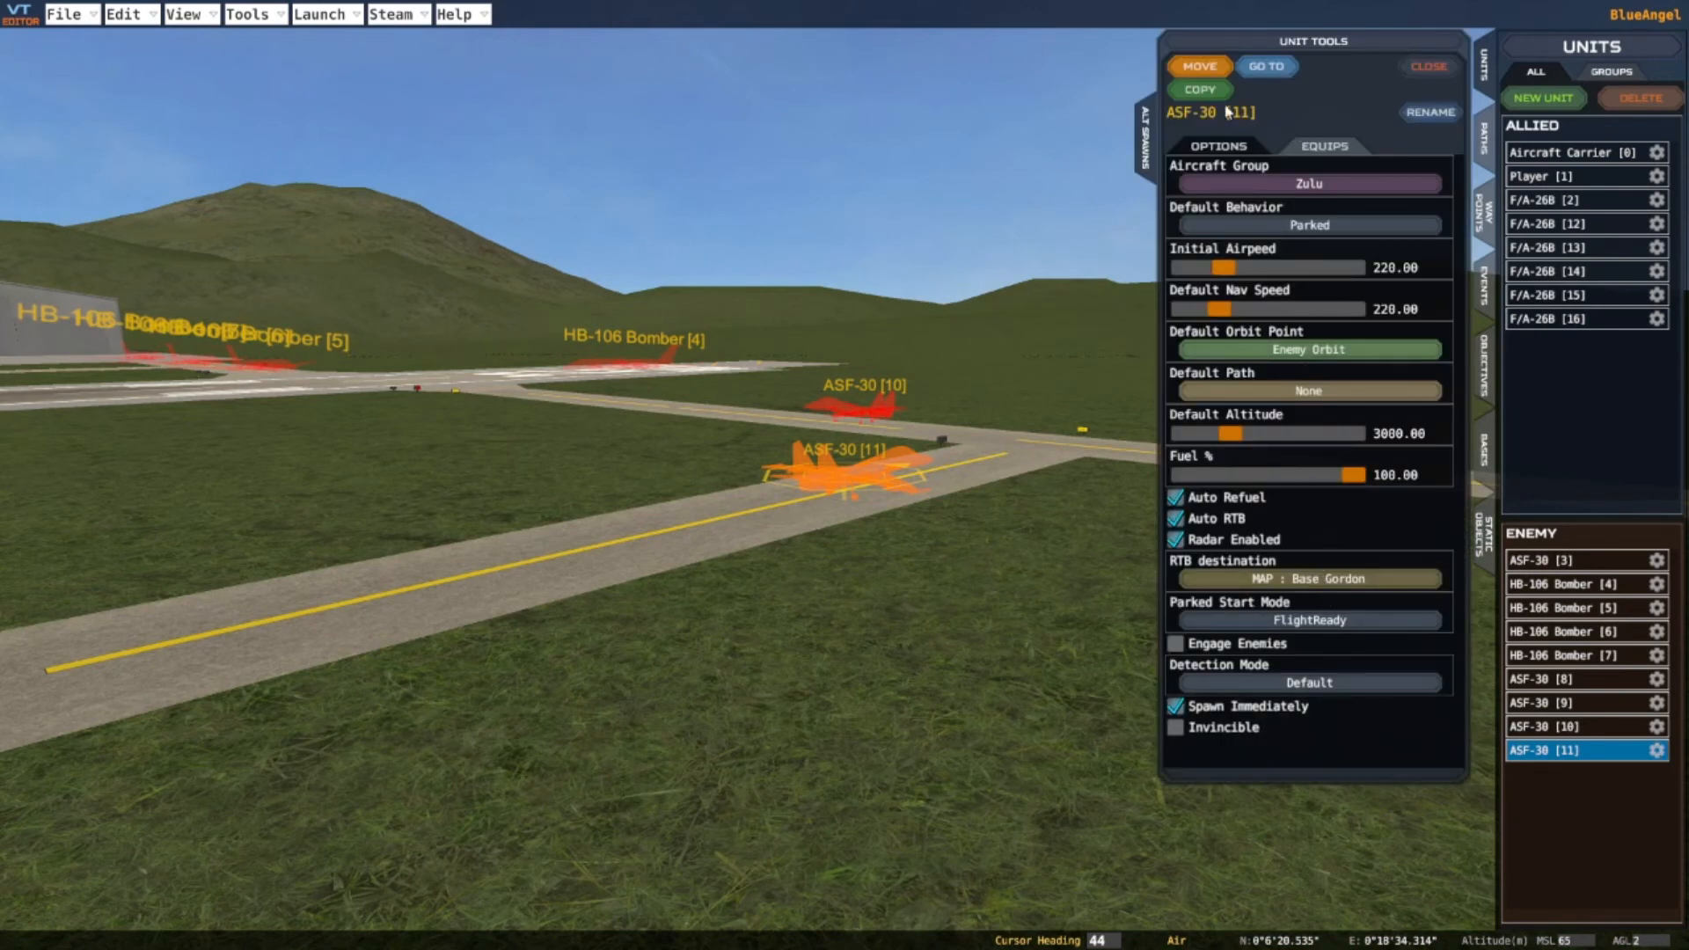
click(1200, 89)
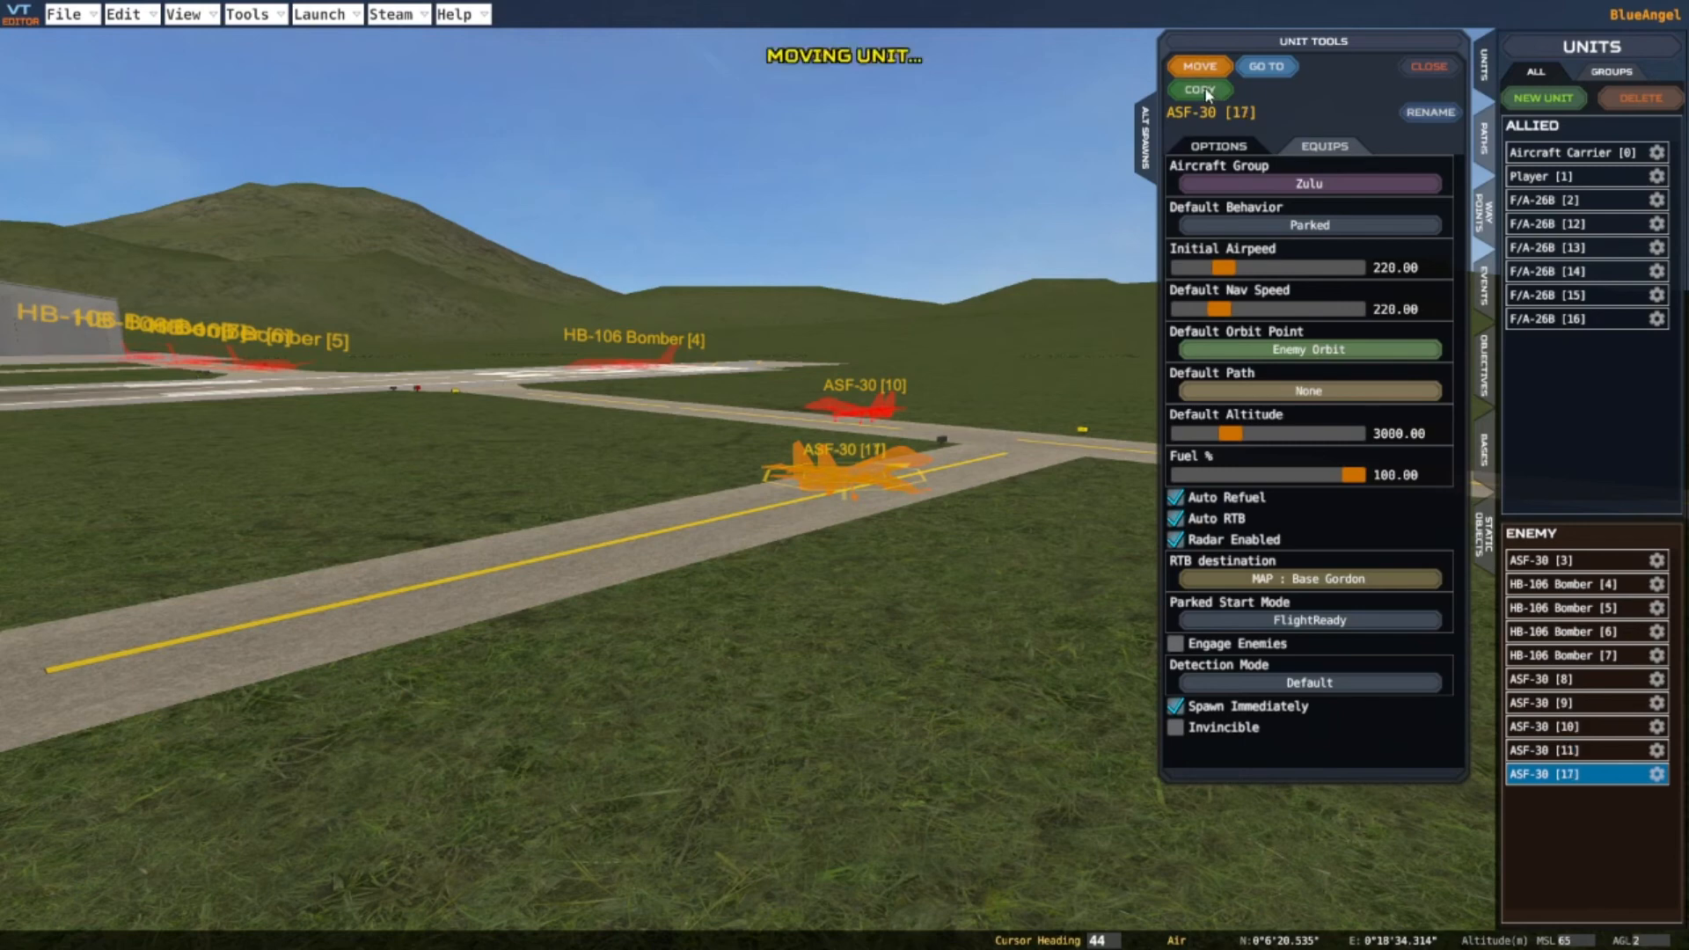
key(a)
key(s)
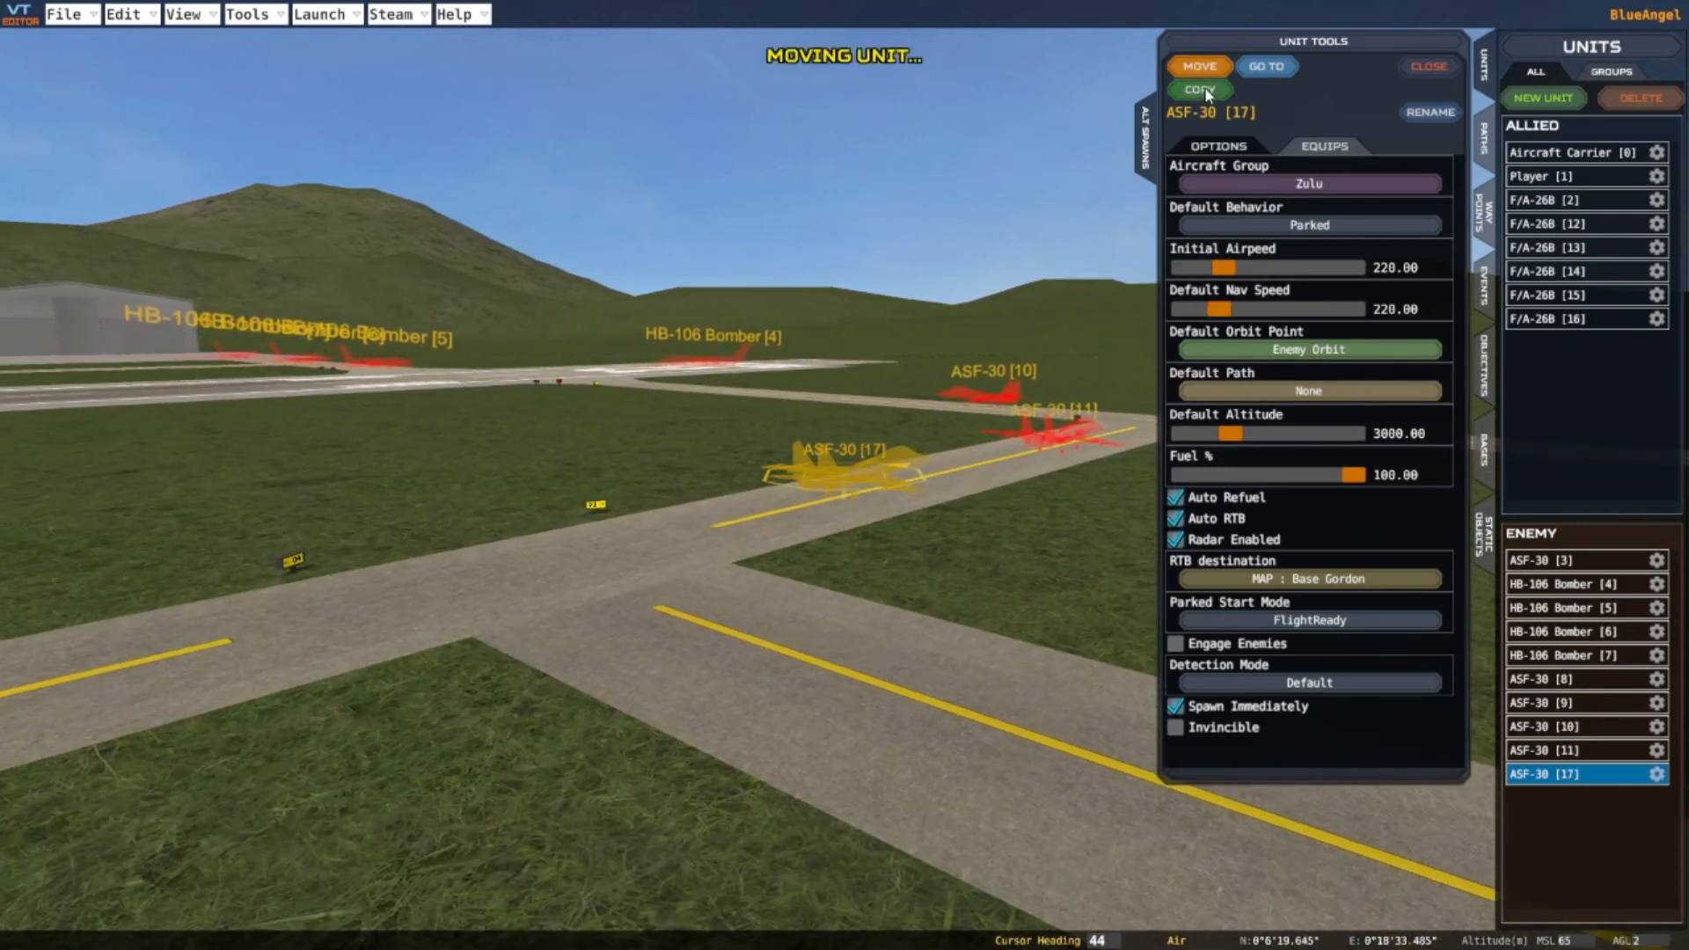
key(s)
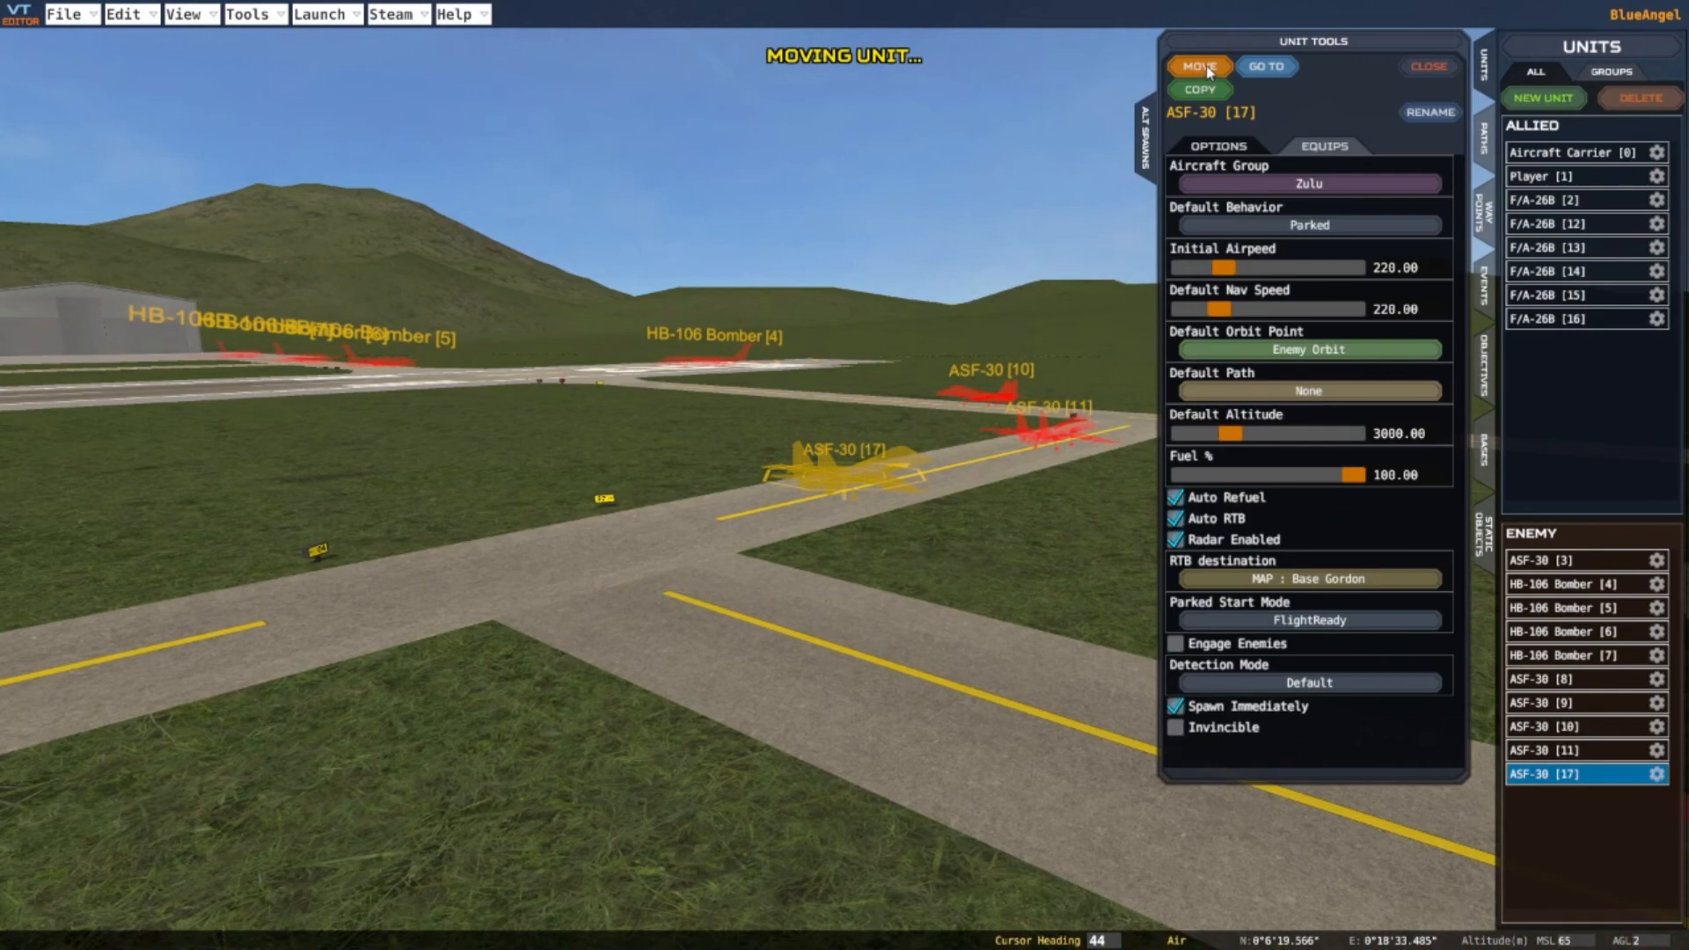
click(1206, 69)
Copy the newest ASF-30 and place this one farther back along the taxiway, past the junction, at heading 42
click(1199, 96)
key(a)
key(s)
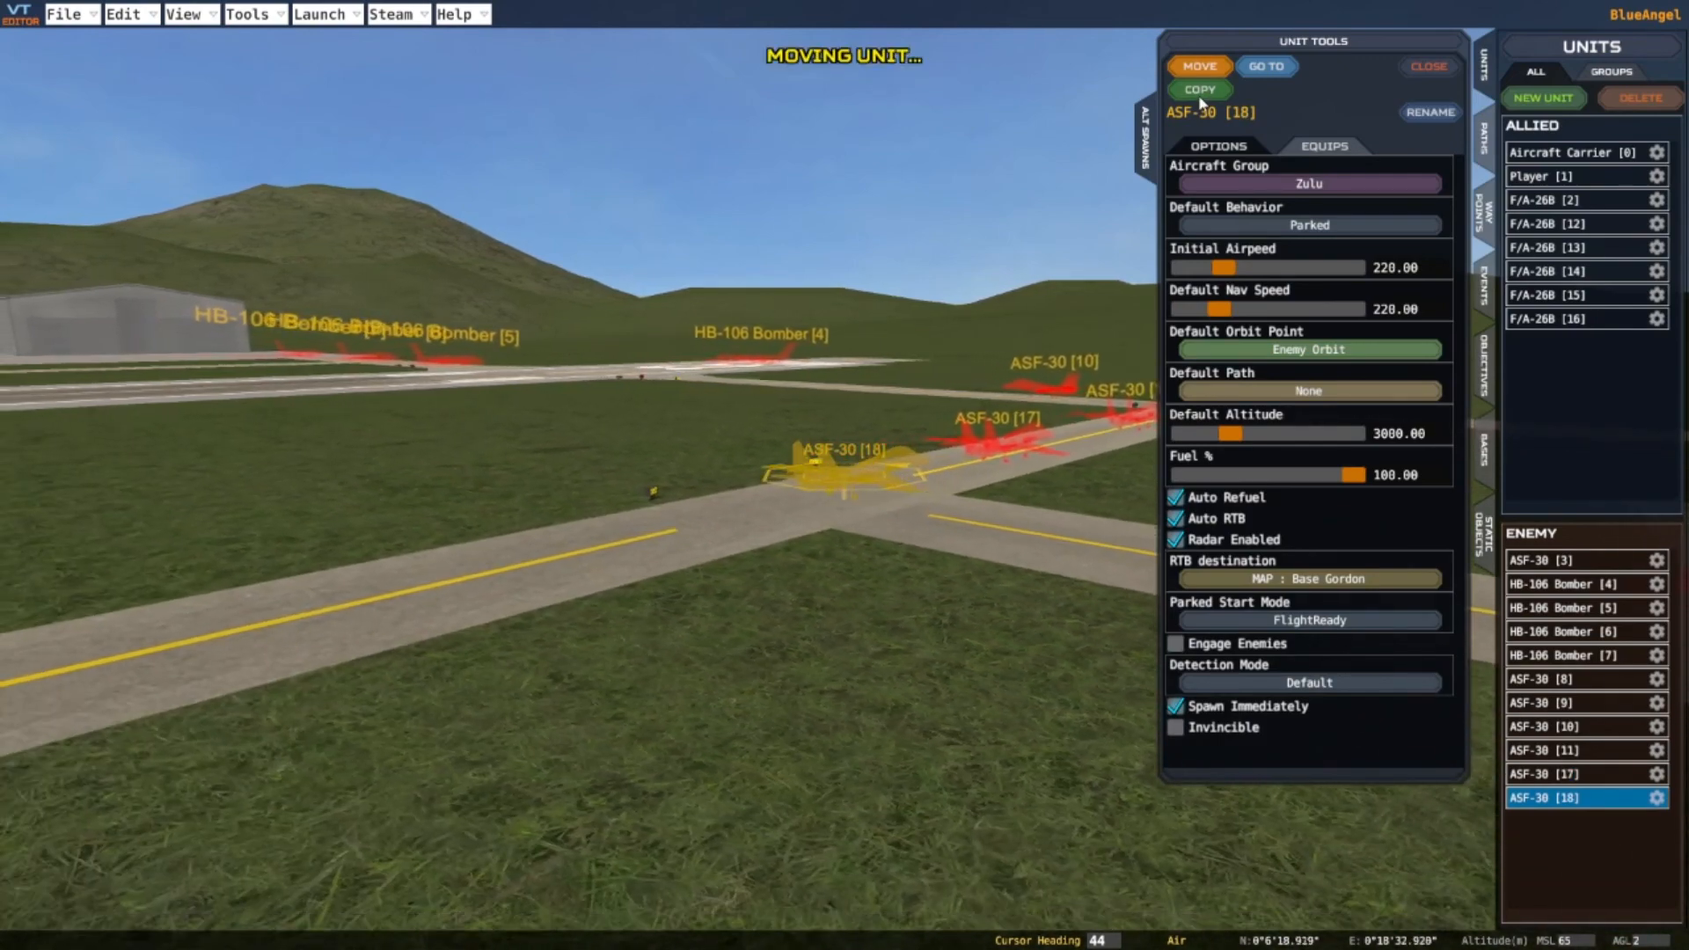
key(s)
key(d)
key(q)
key(a)
key(a)
key(d)
key(a)
key(e)
key(e)
key(s)
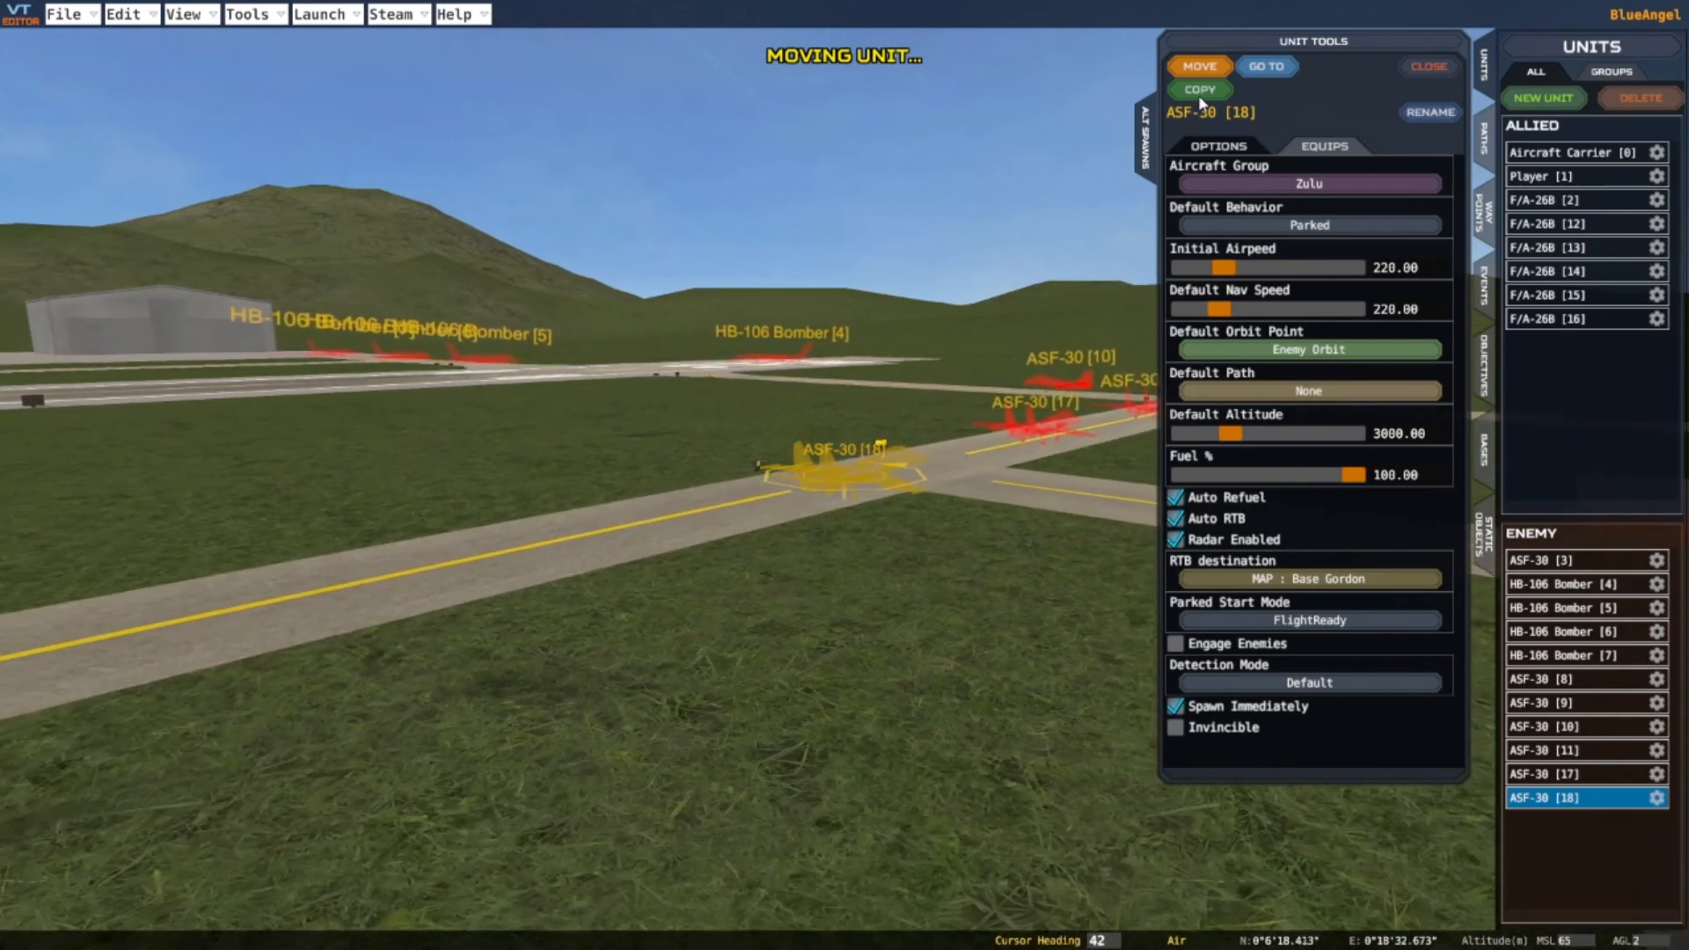
key(a)
click(1195, 68)
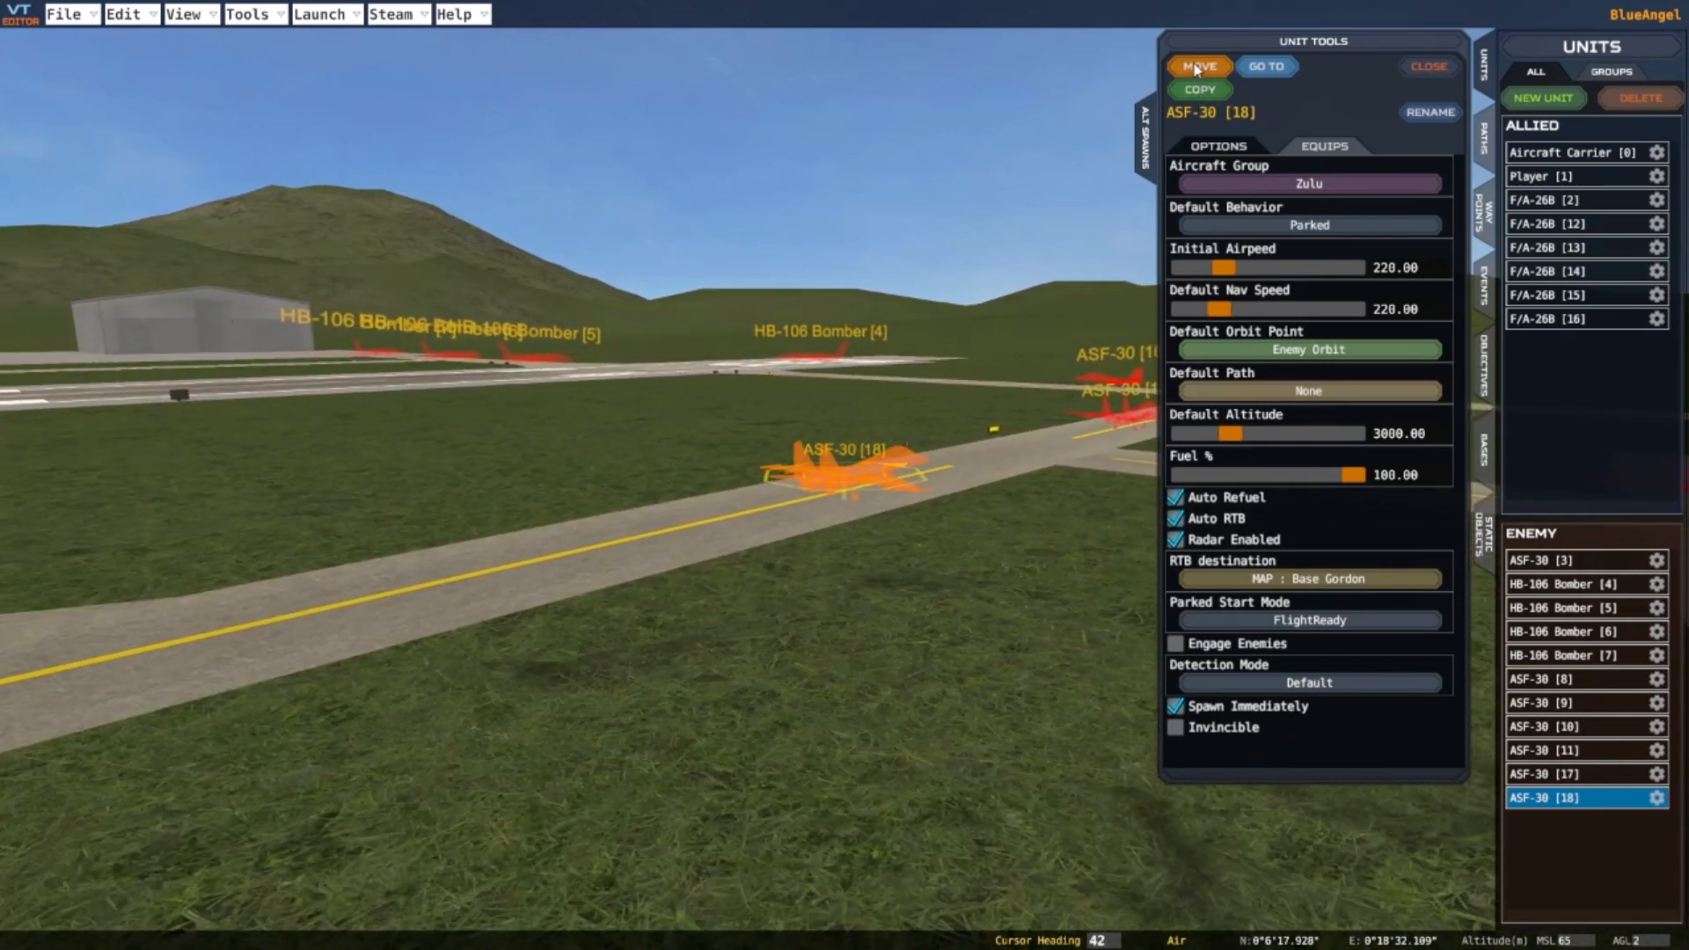
Copy the rearmost ASF-30, place the copy behind it at the end of the taxiway line, and finish editing the unit
click(1200, 92)
key(a)
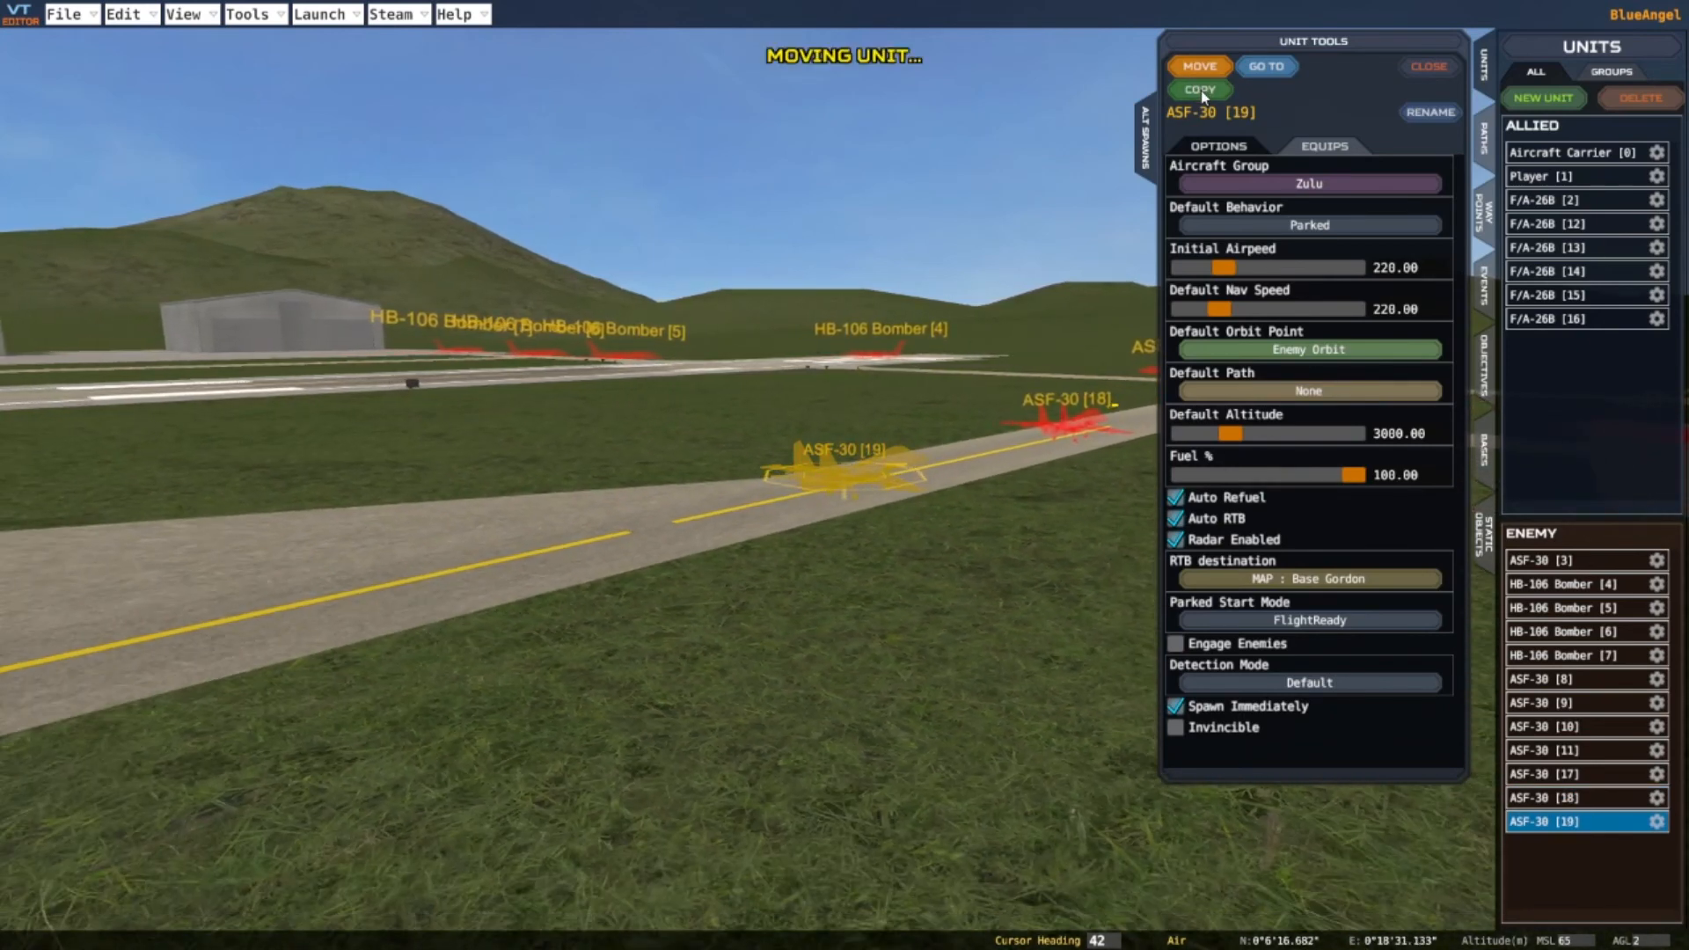
click(1207, 72)
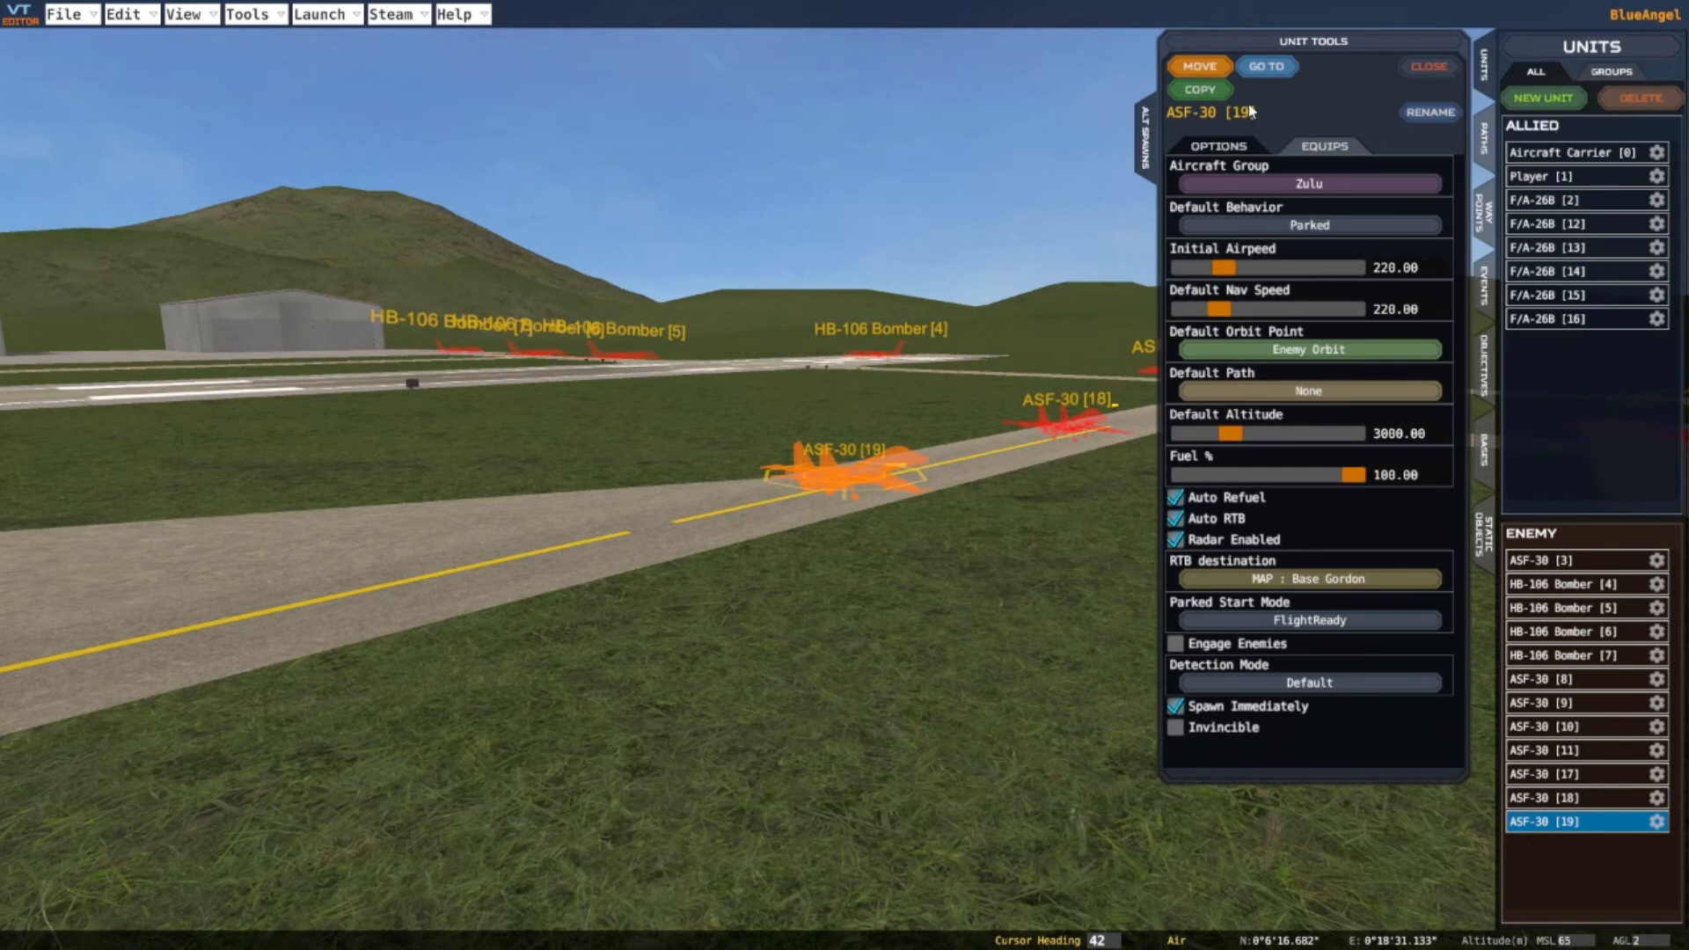
click(1429, 67)
scroll(1044, 536, down, 6)
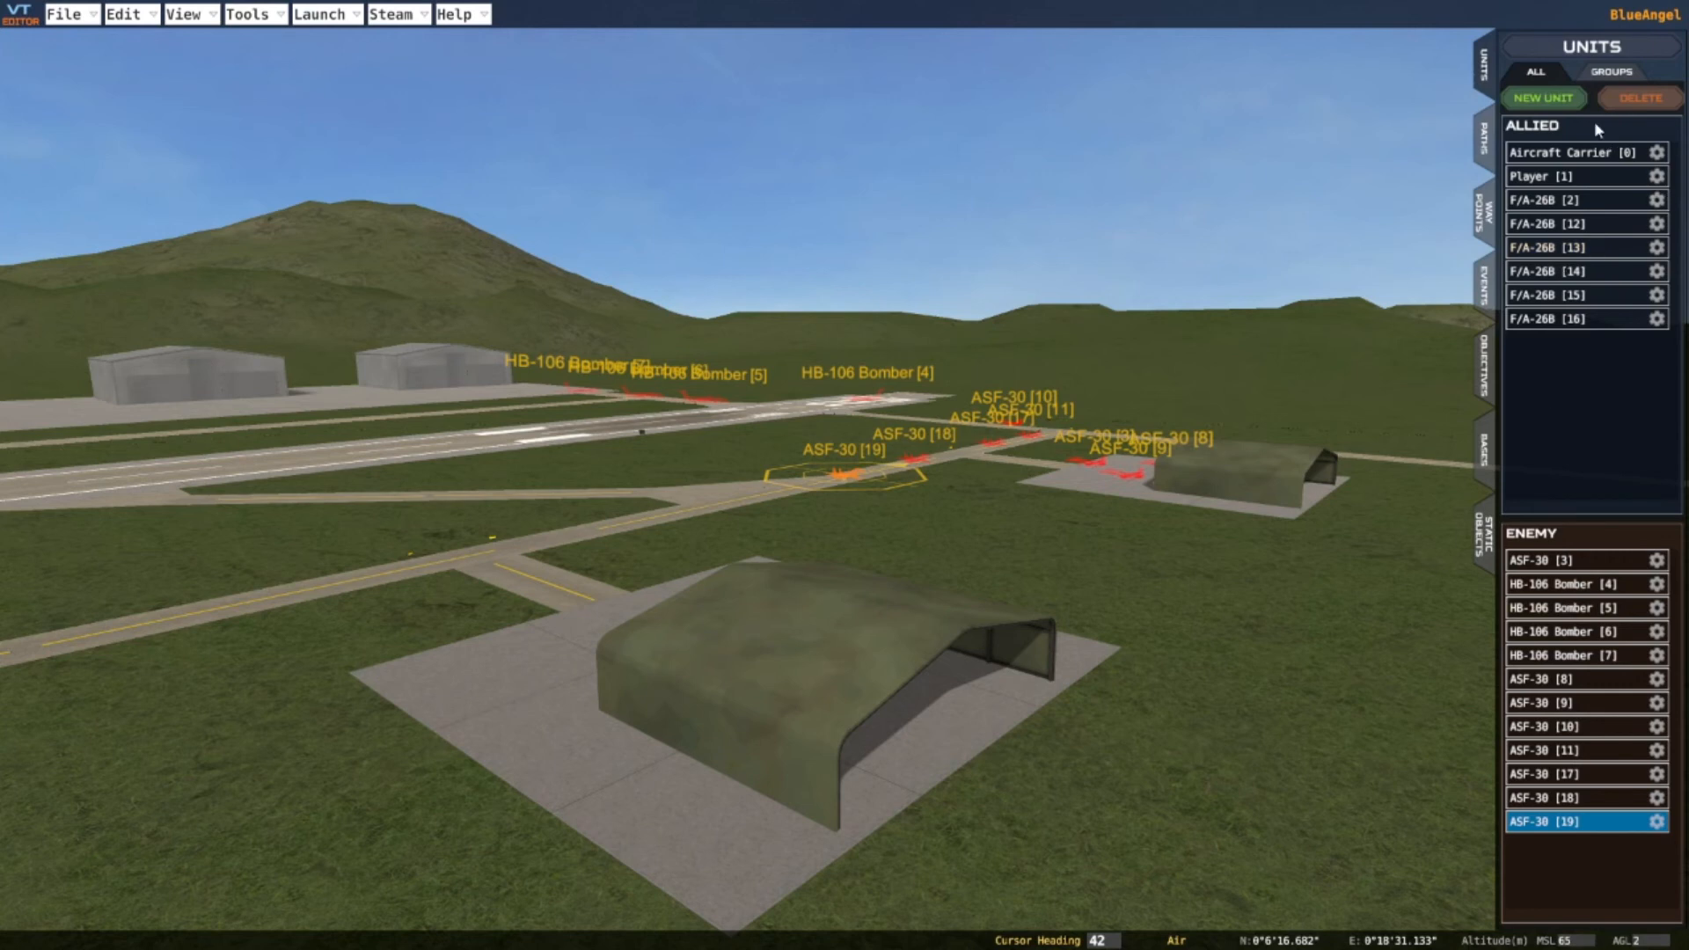
Bring up the mission's objectives list and save the scenario
click(1485, 66)
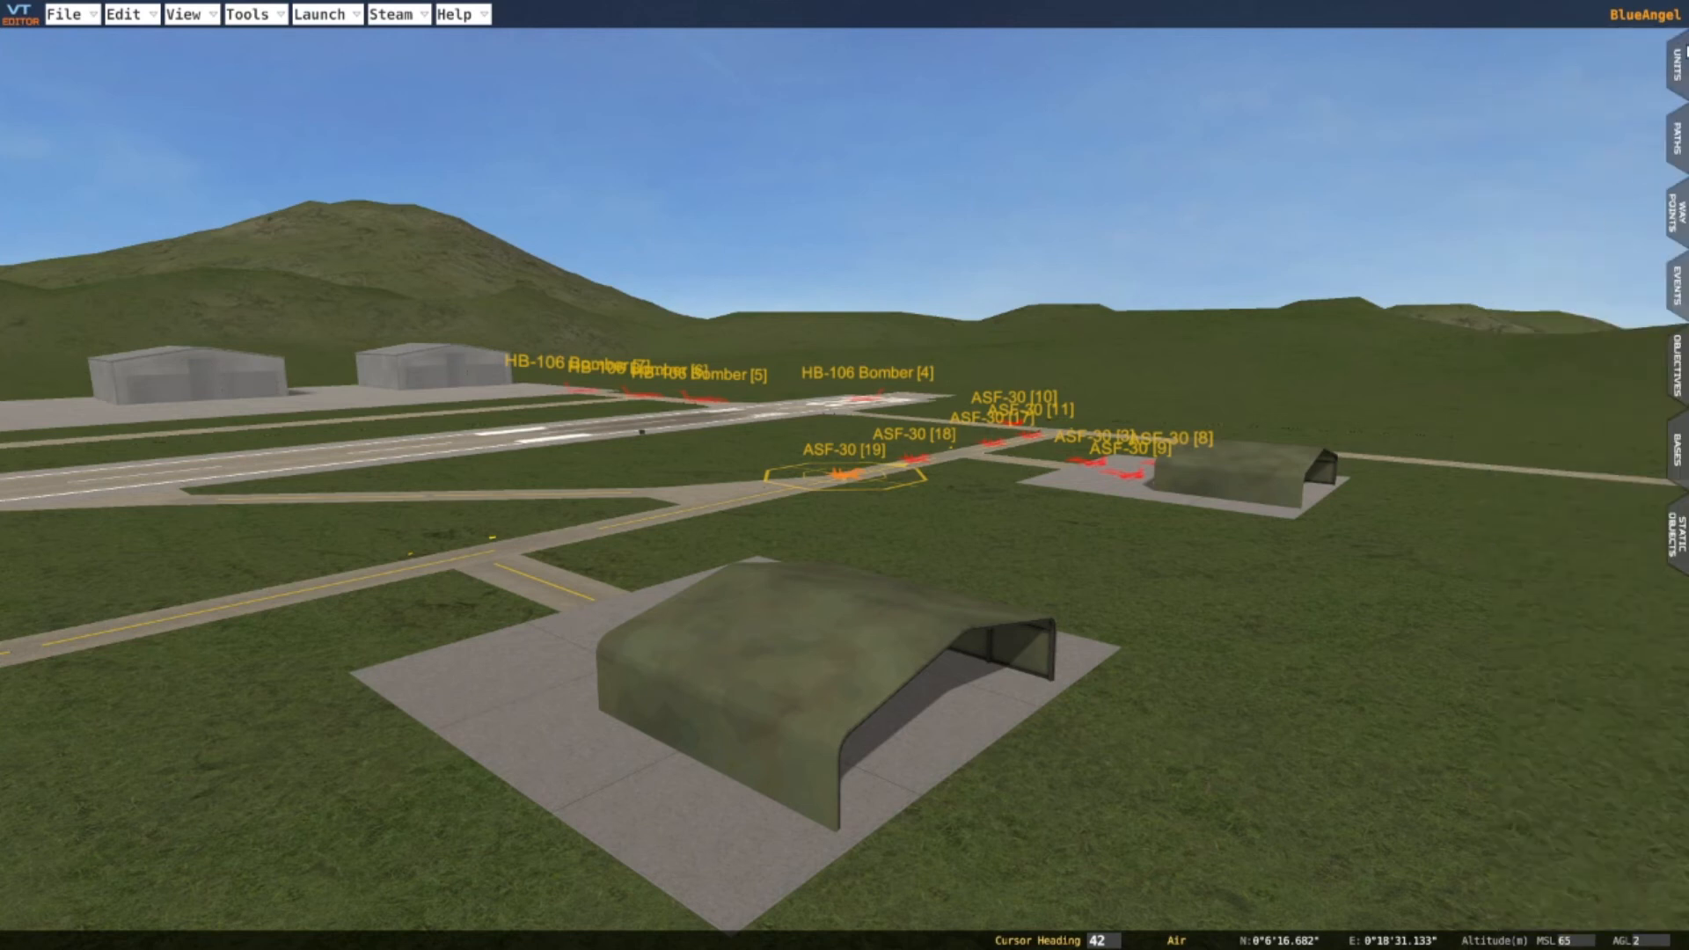
click(1677, 68)
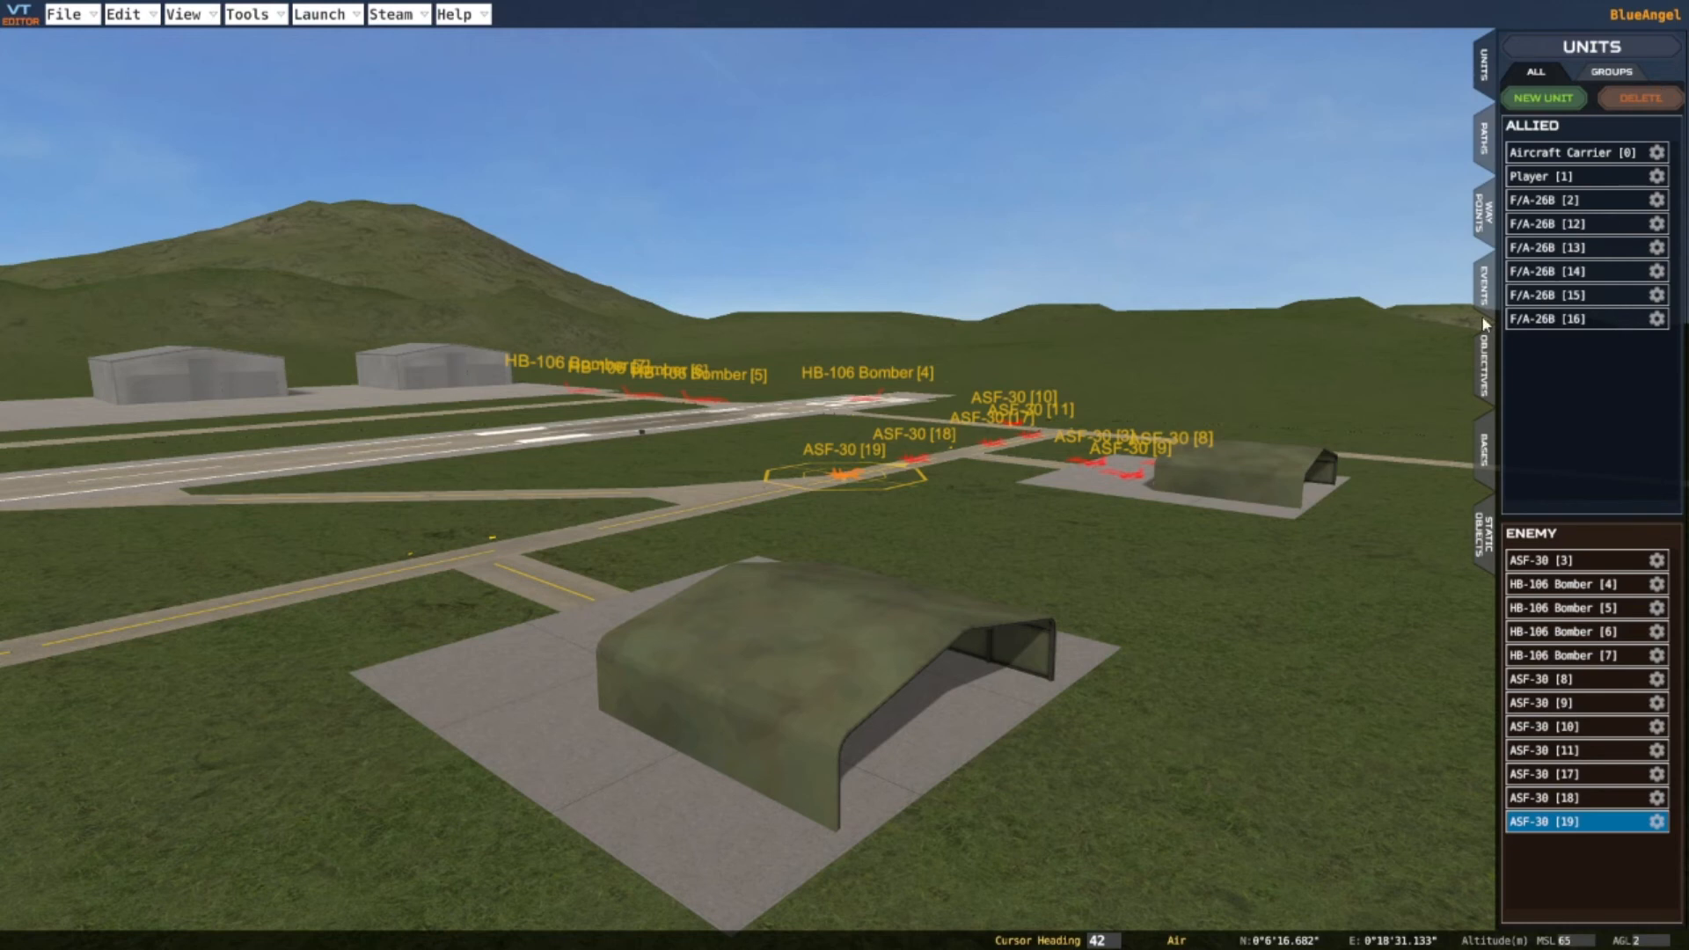
click(1485, 374)
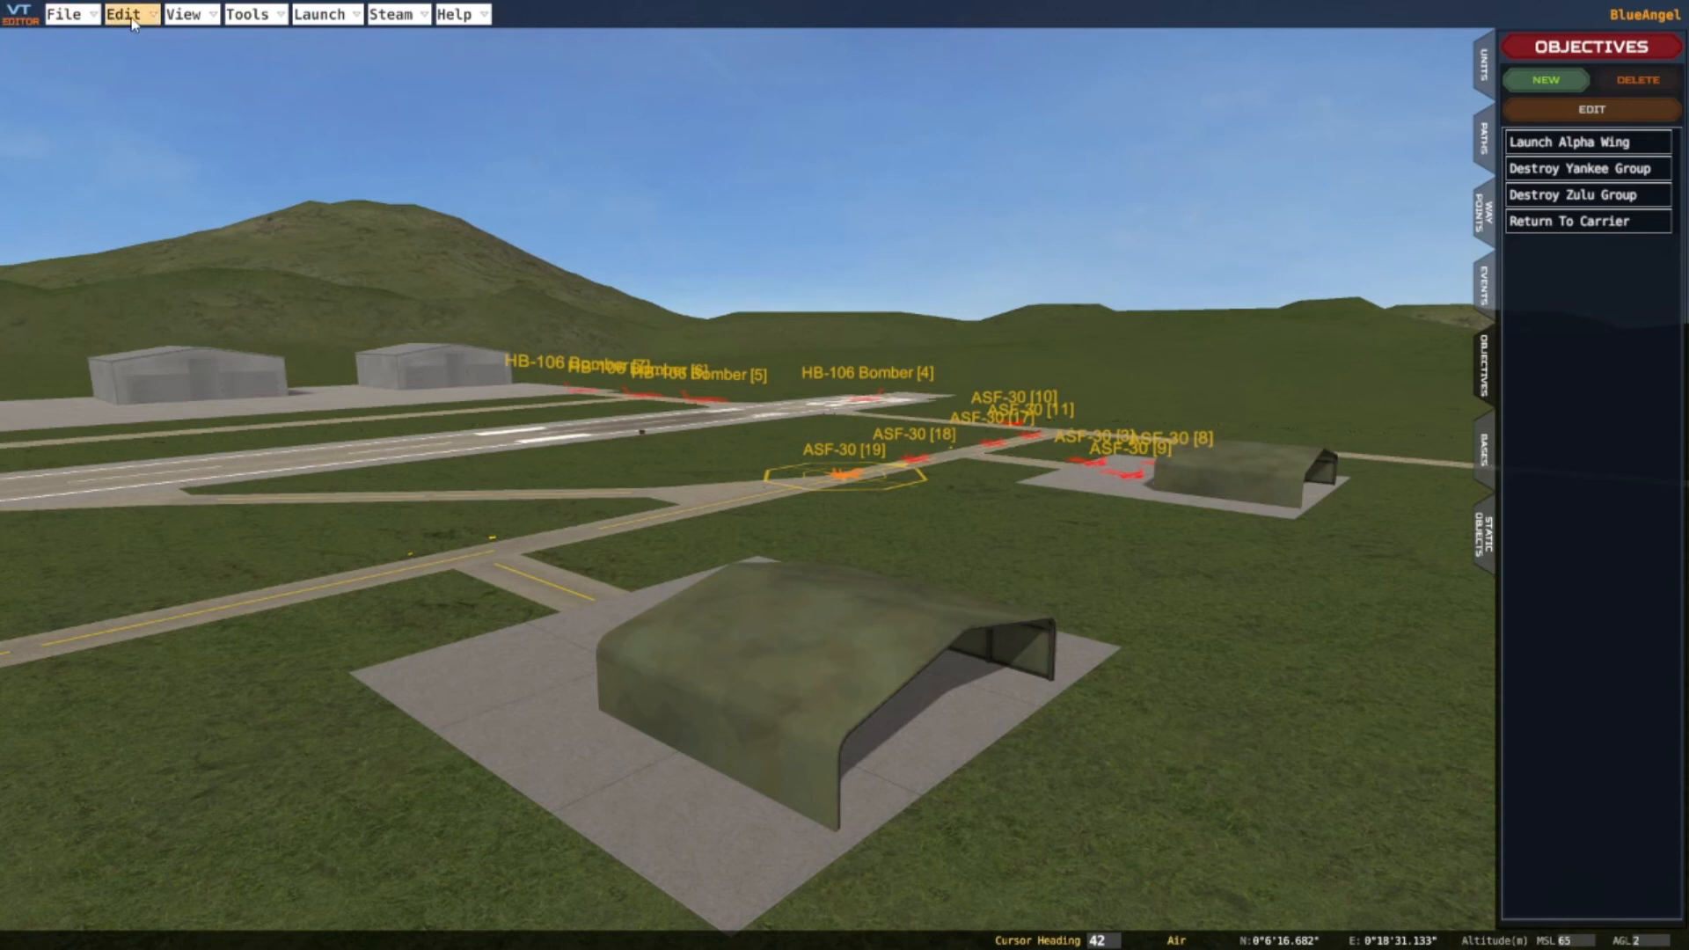
click(67, 15)
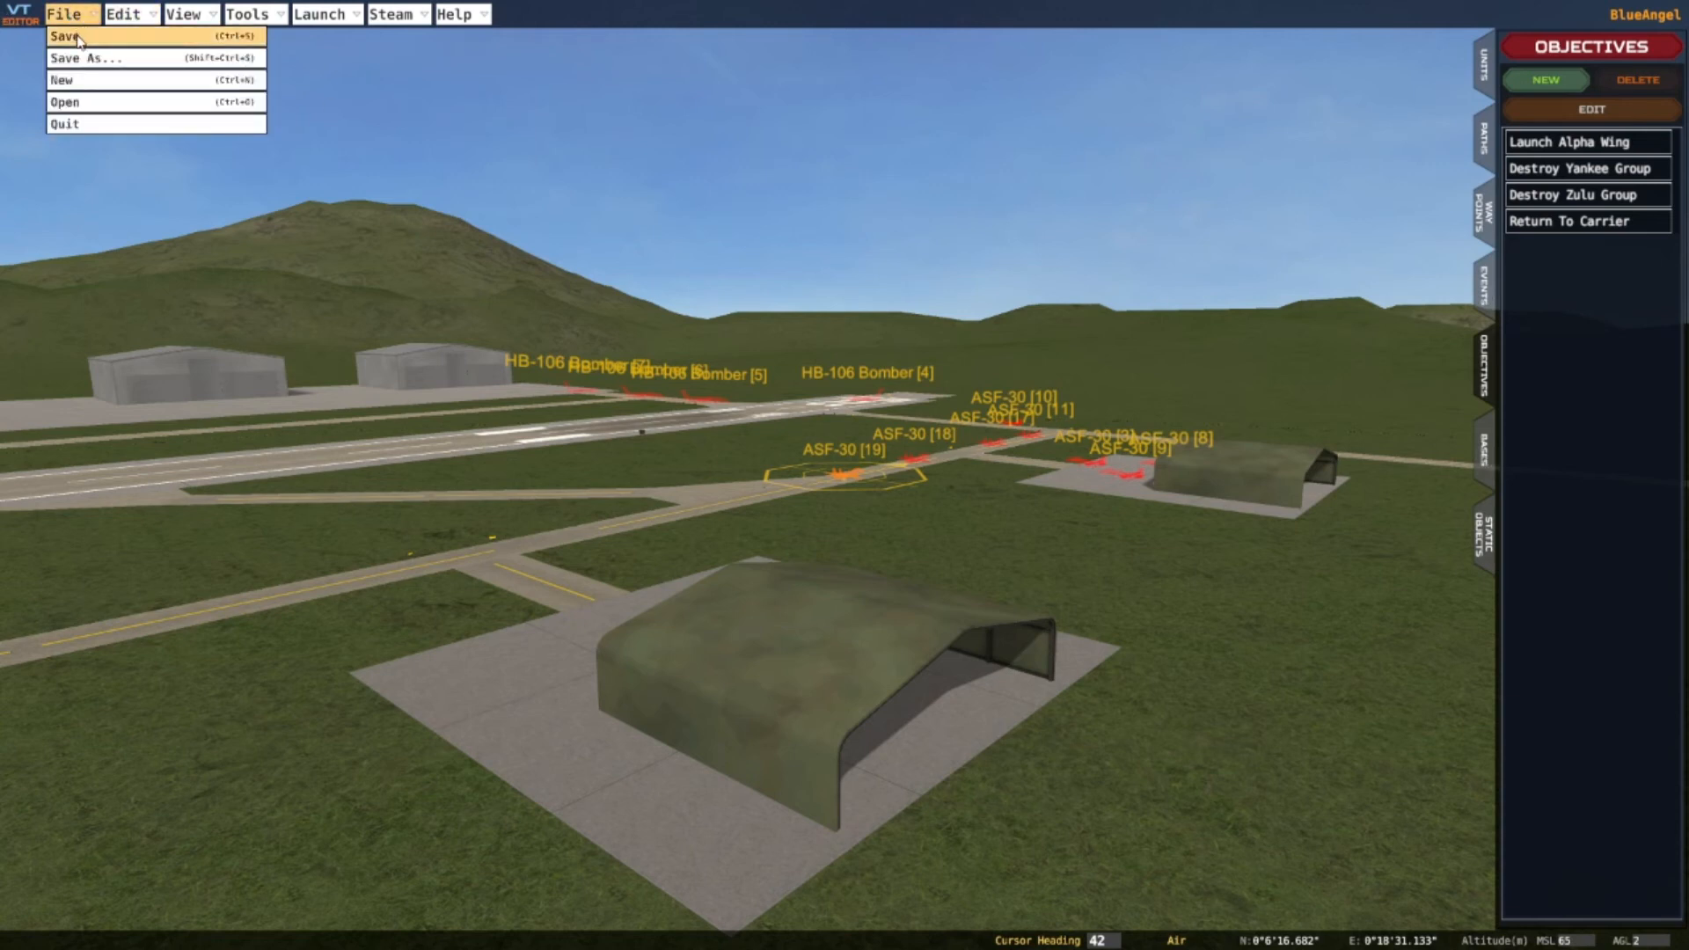
click(77, 37)
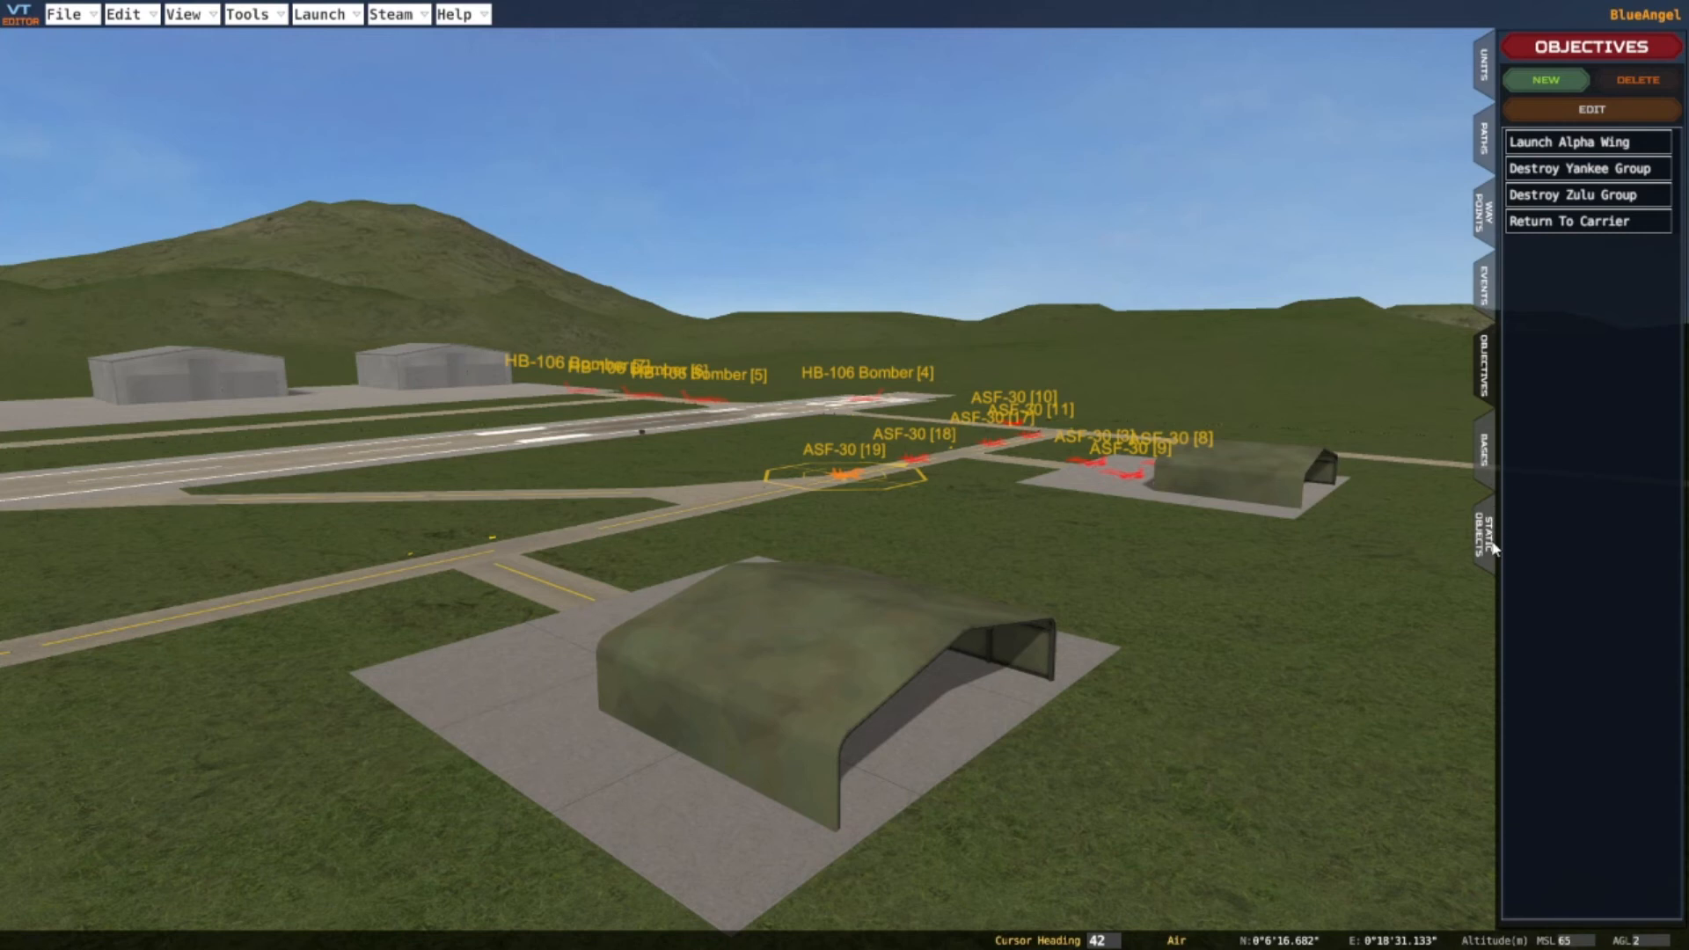
Create a new trigger event, keep its type as Proximity, and set its waypoint to Enemy Orbit
click(1487, 295)
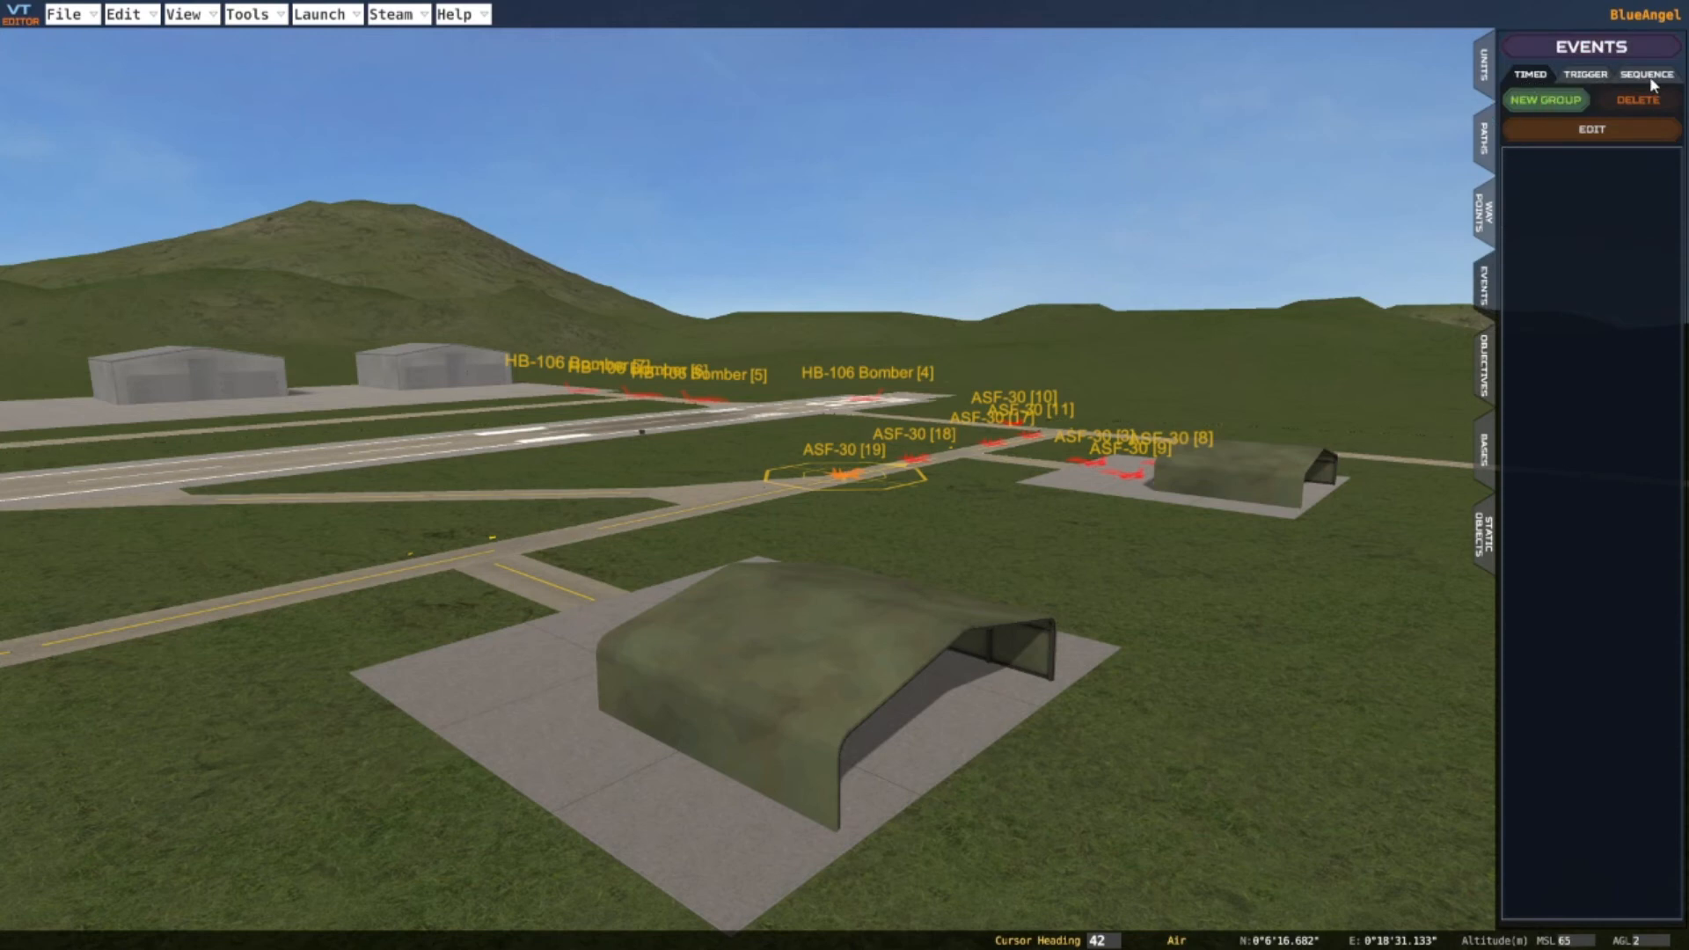
click(1586, 77)
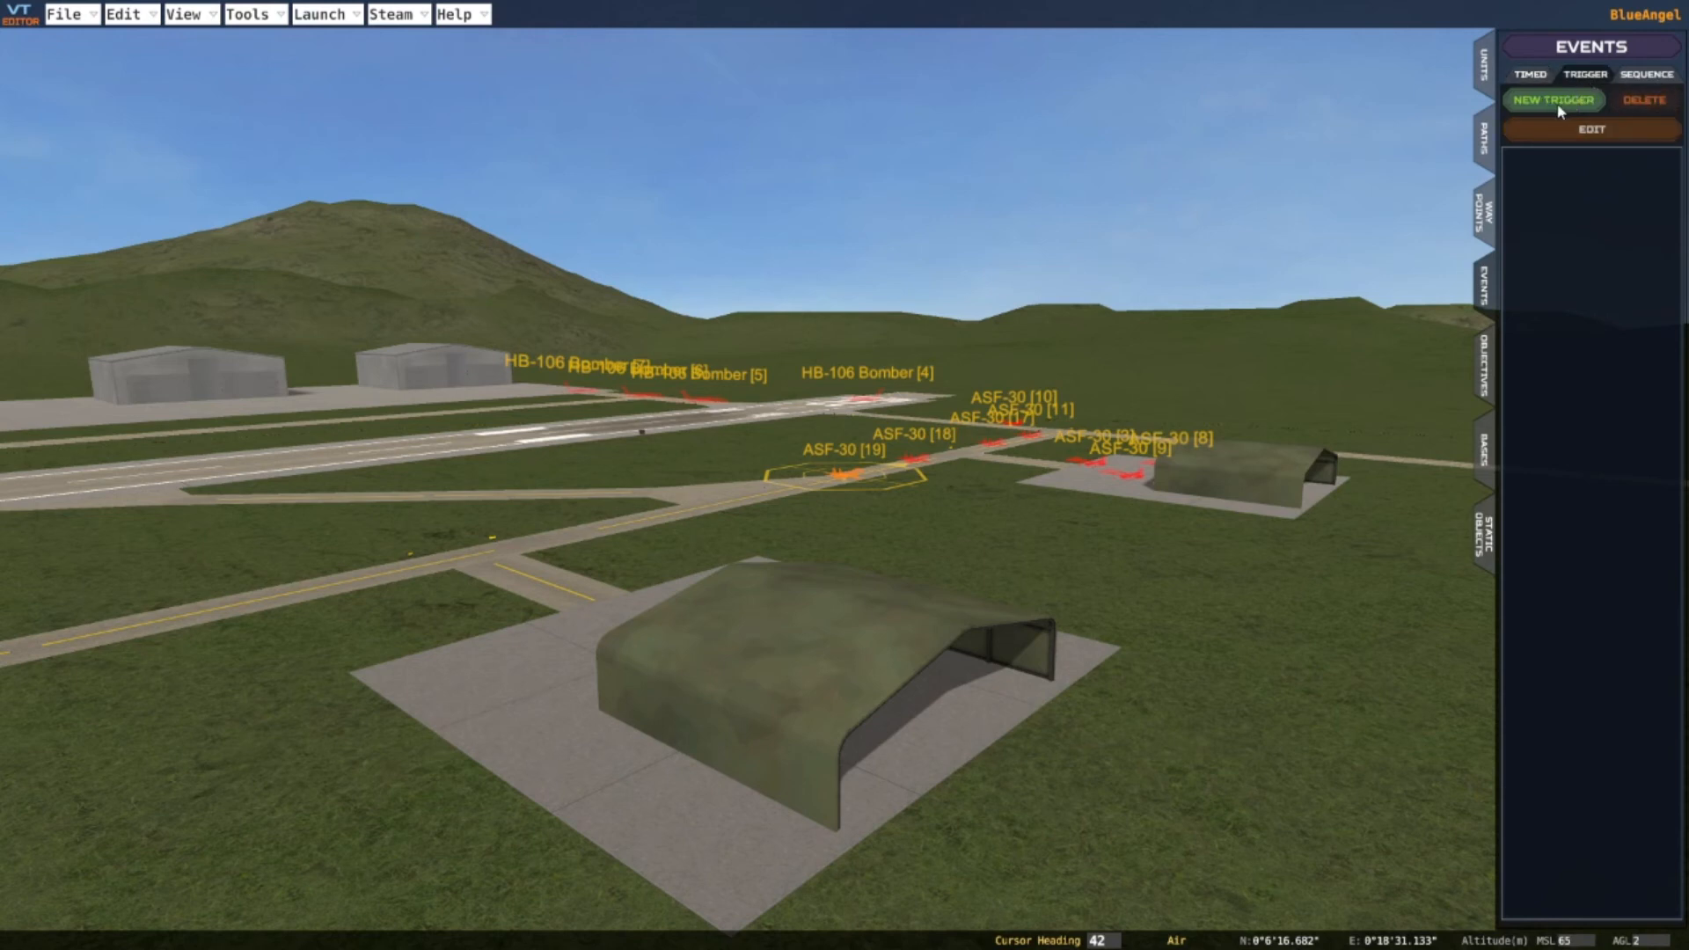
click(1553, 103)
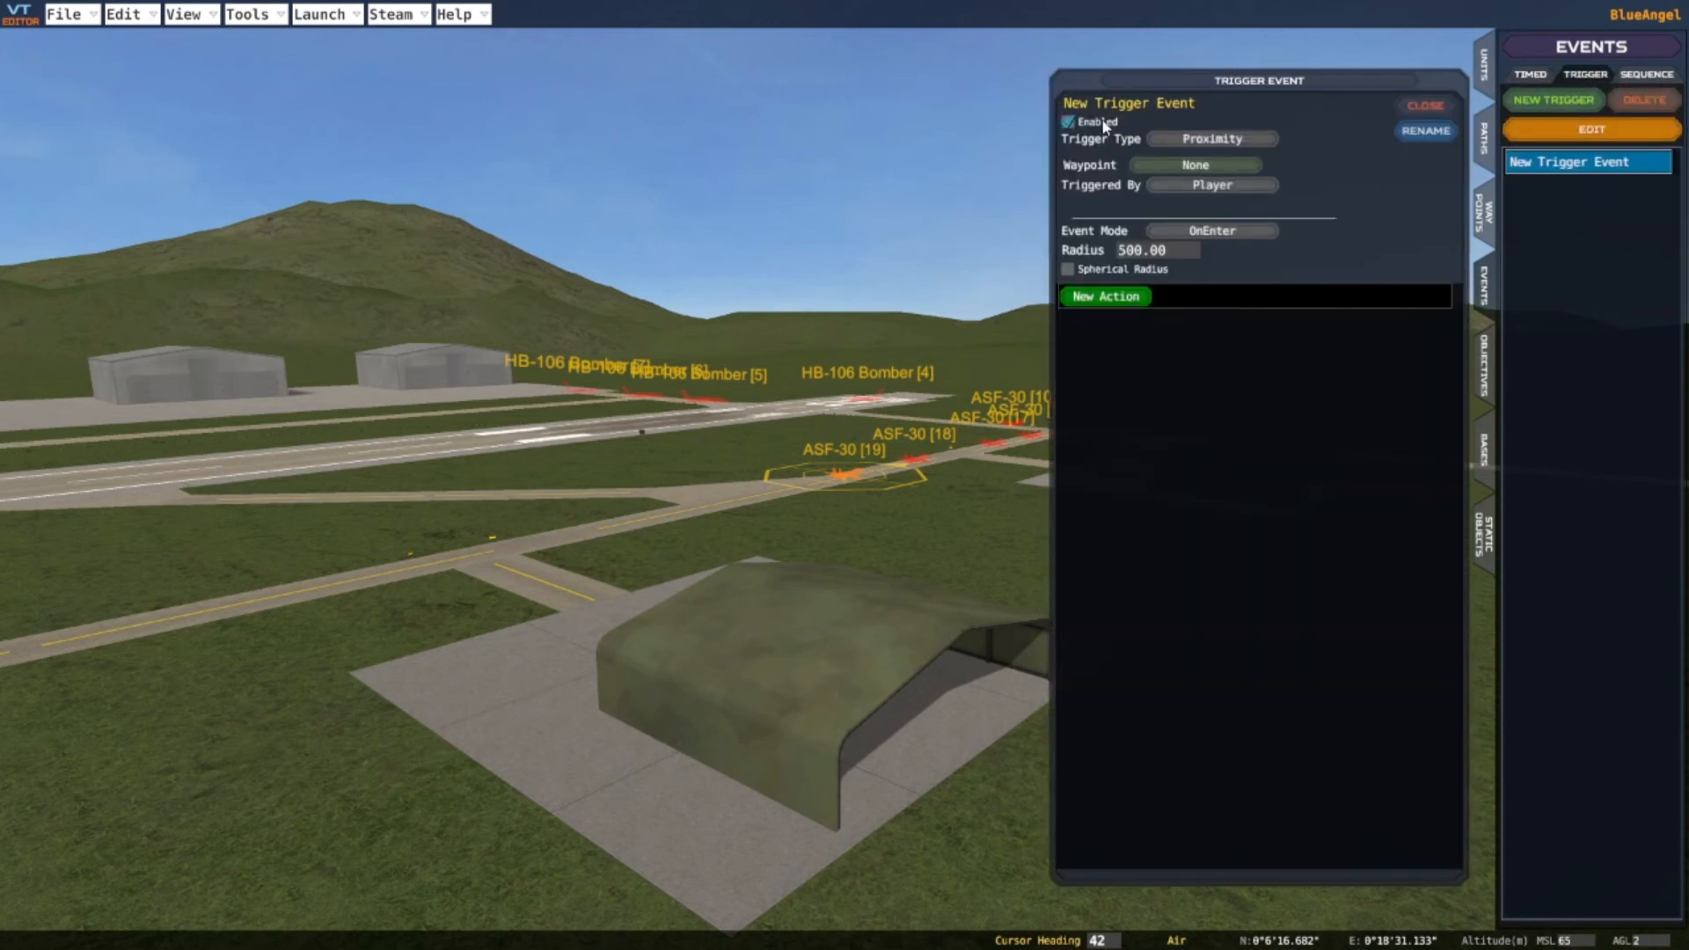
click(1224, 141)
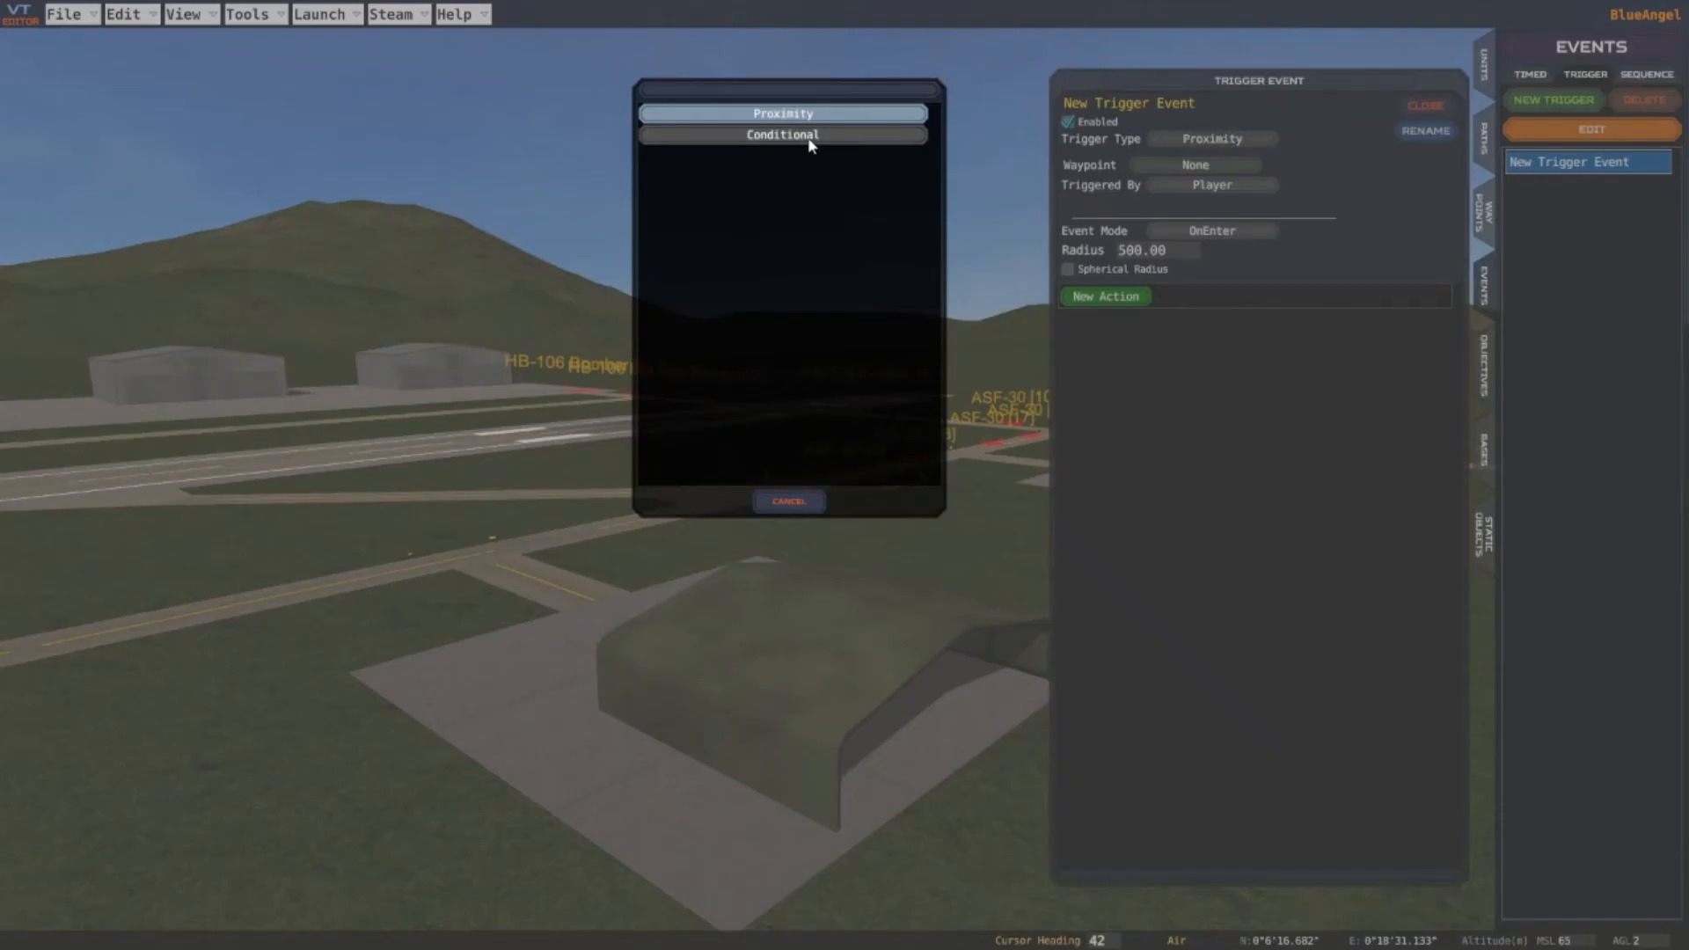
click(788, 500)
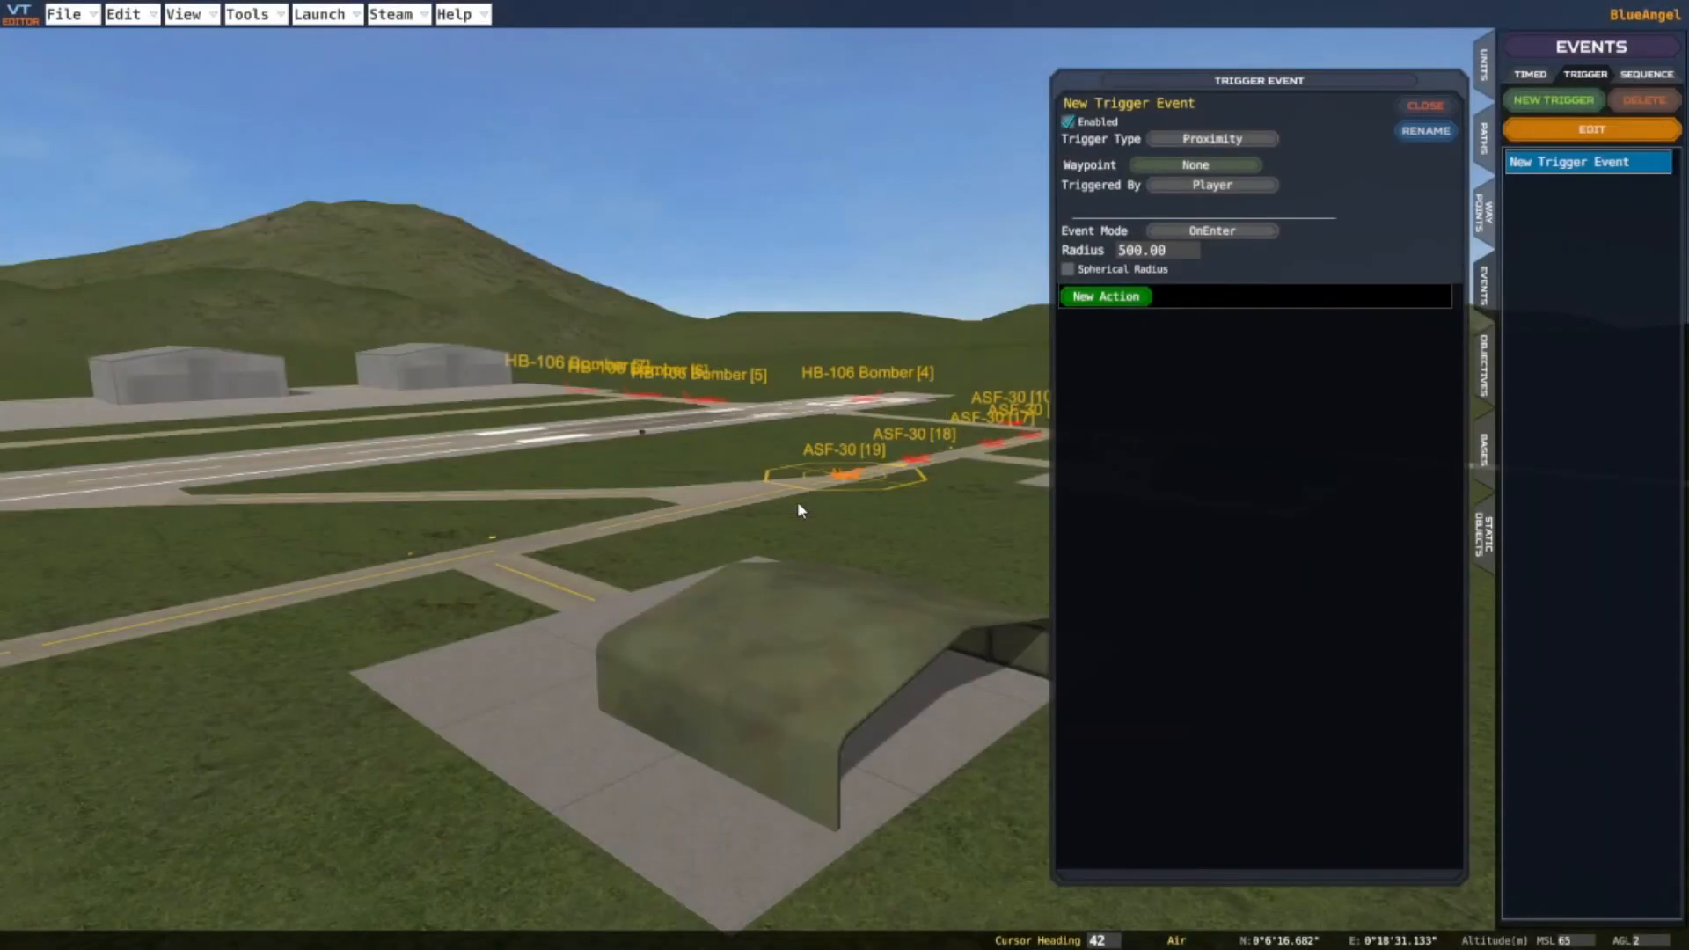
click(1205, 166)
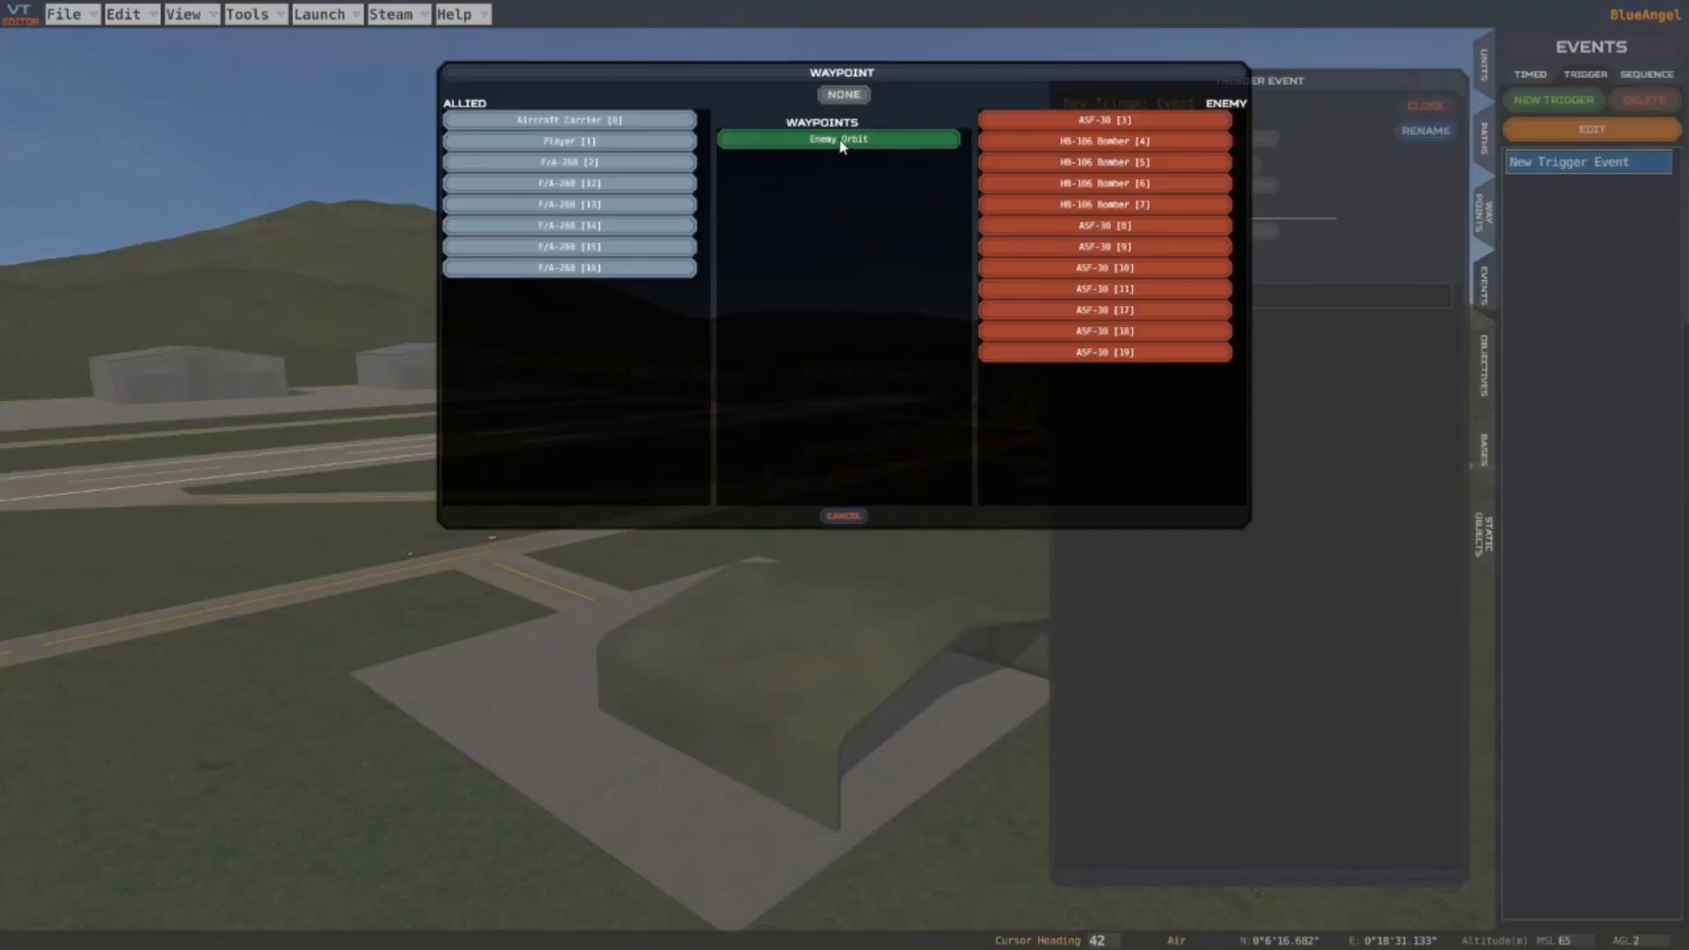
click(840, 139)
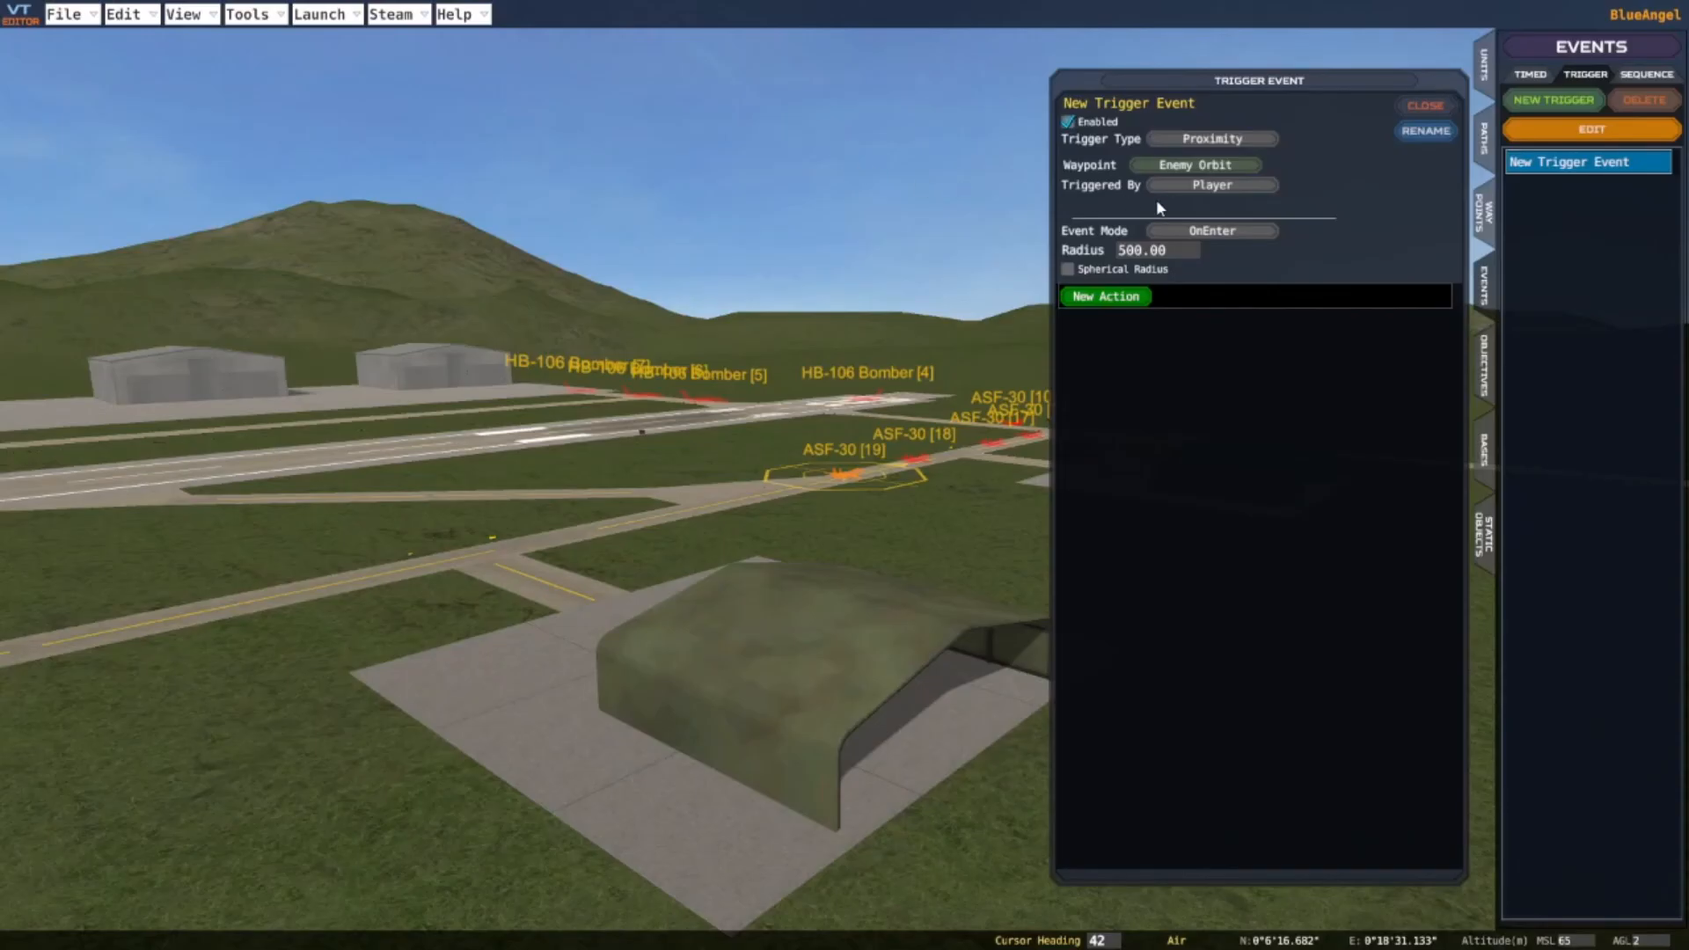
Set the trigger event to be triggered by AnyAllied within a radius of 1500
click(1219, 186)
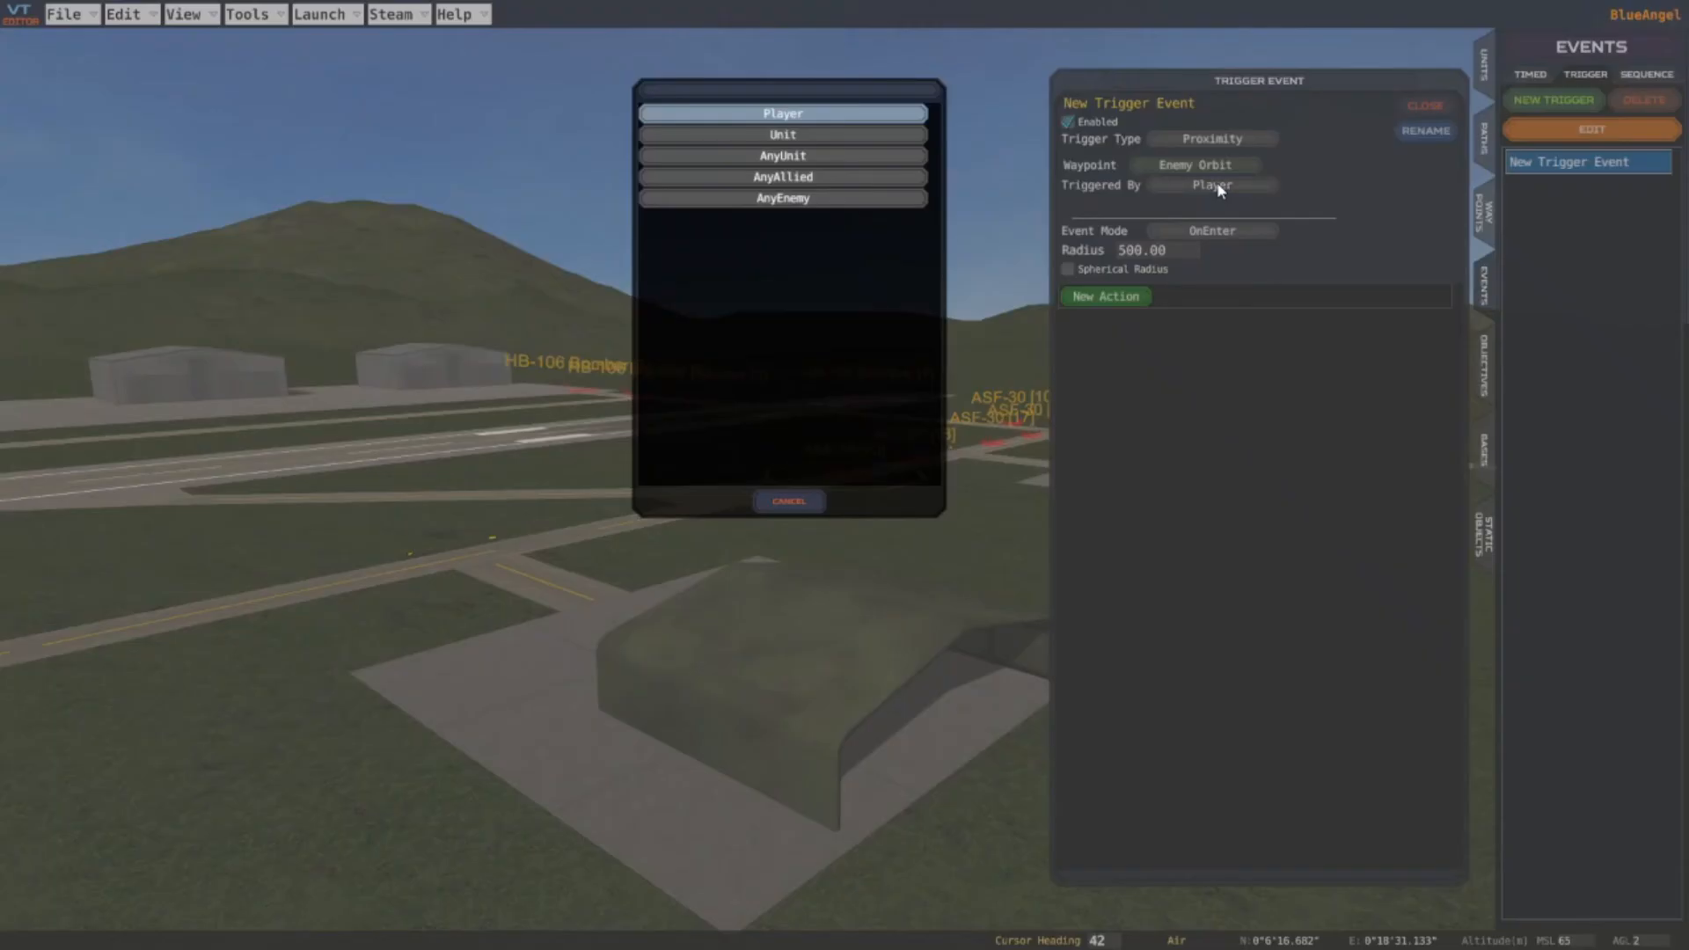
click(789, 179)
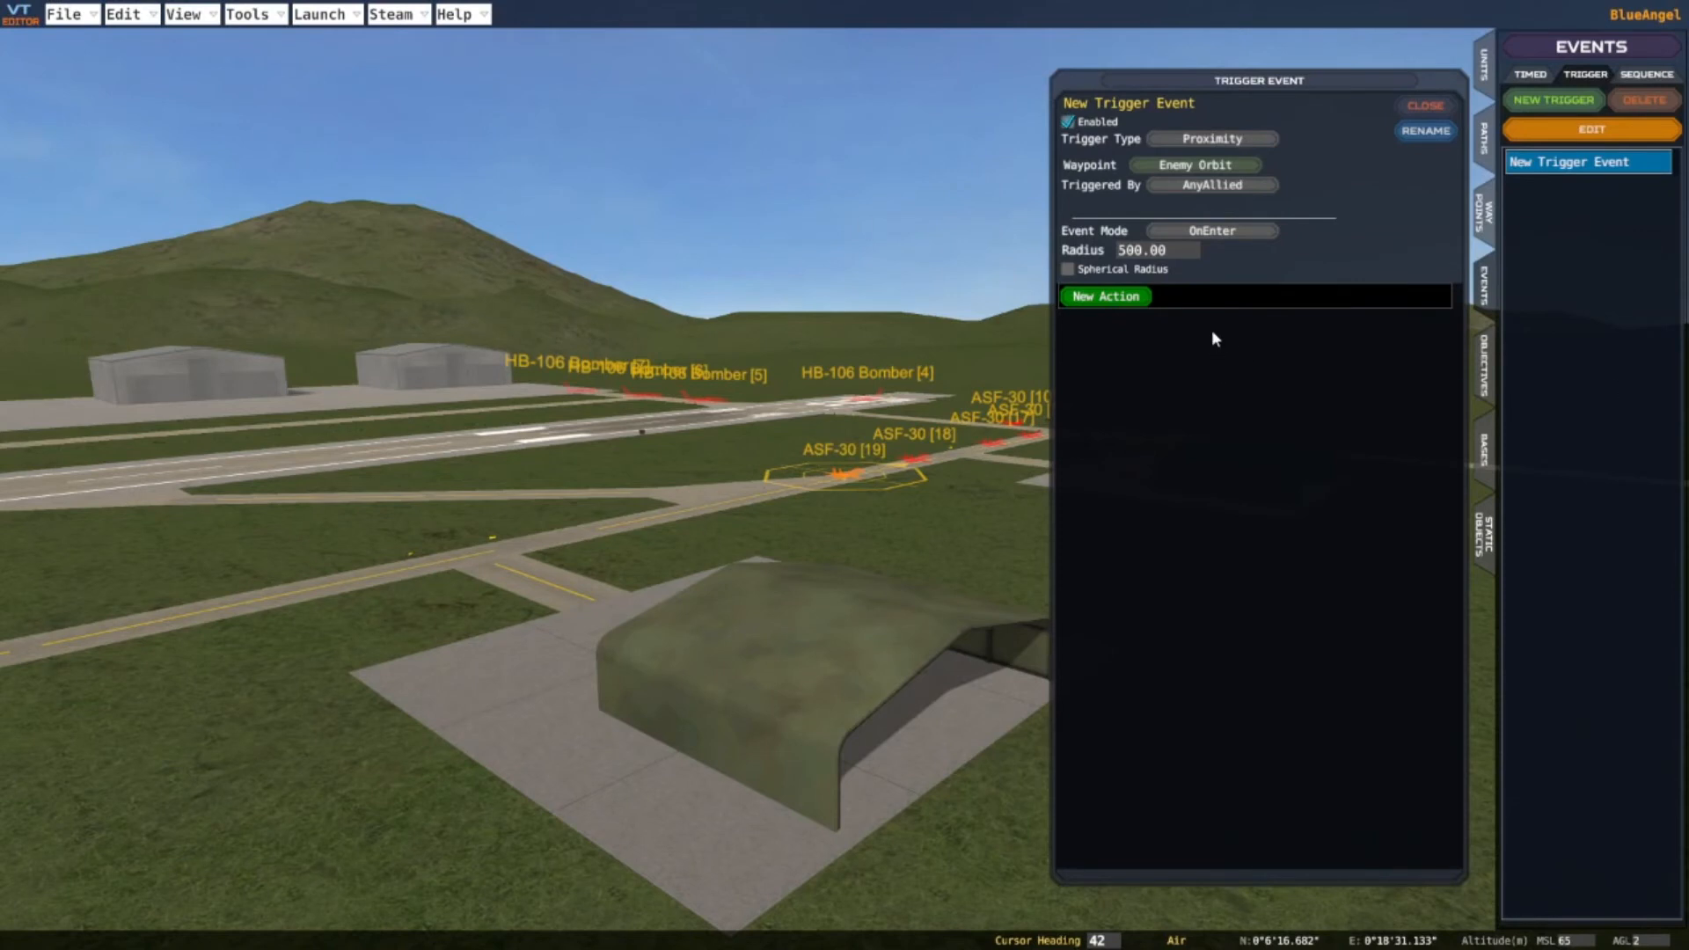
click(1134, 258)
text(1500)
Rename the trigger event to "Engage Enemy Targets" and close its settings
click(1425, 131)
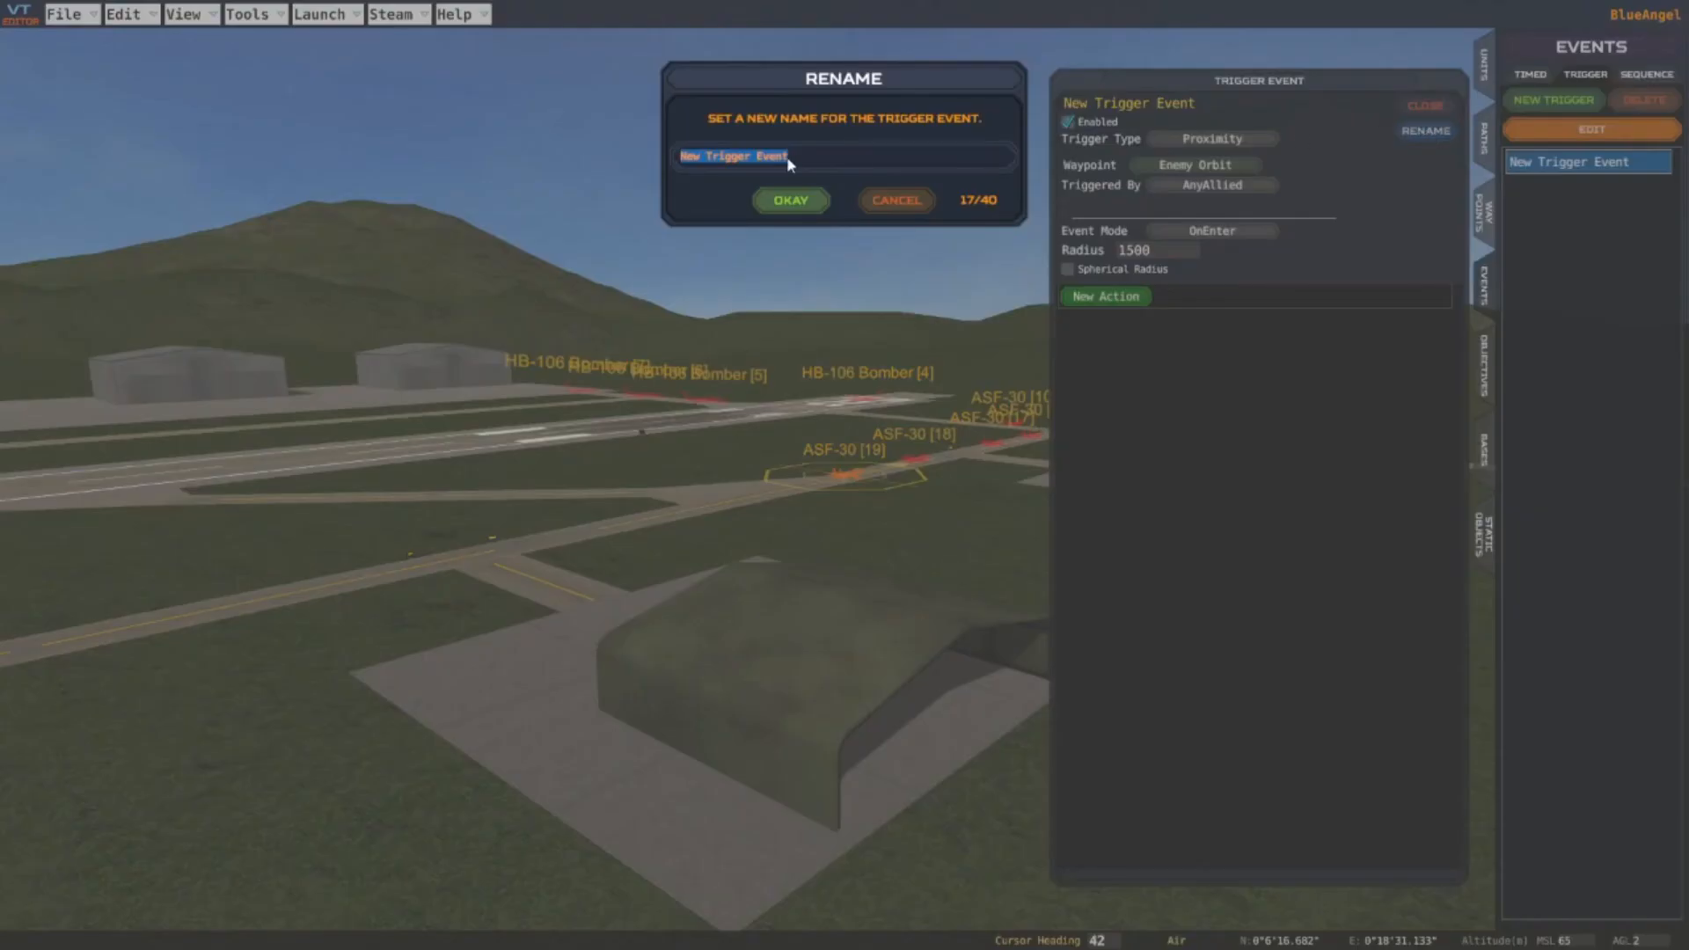
key(BackSpace)
text(Engage)
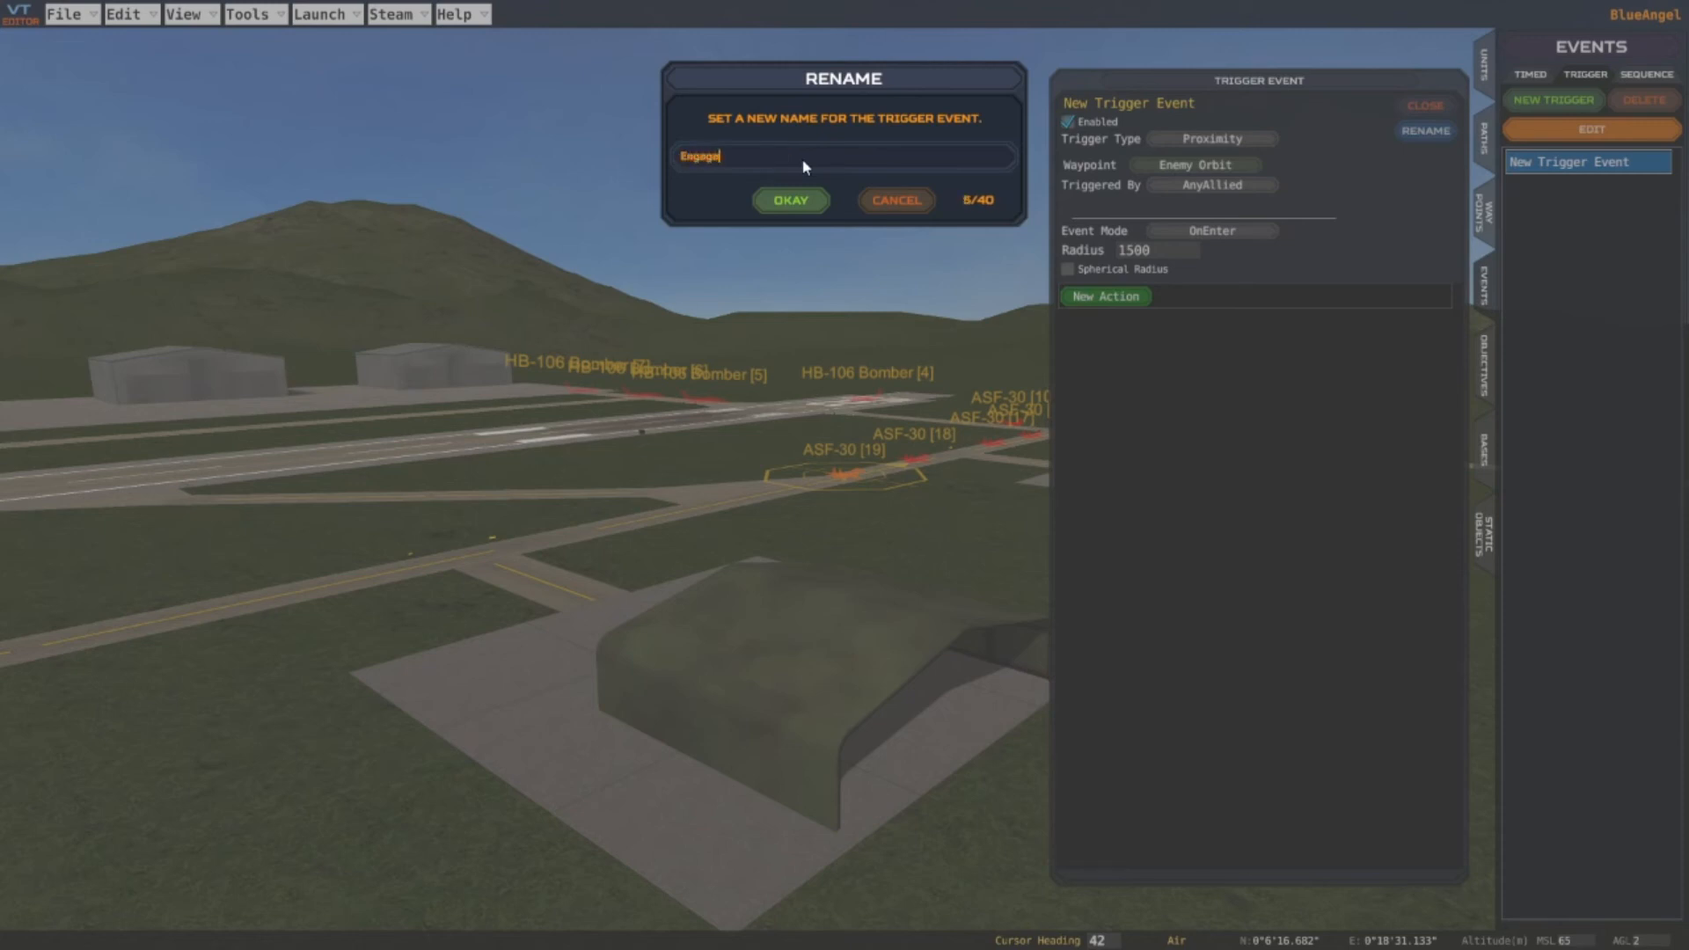
text( Targets)
key(BackSpace)
key(BackSpace)
key(BackSpace)
key(BackSpace)
key(BackSpace)
key(BackSpace)
key(BackSpace)
text(Enemy Targets)
click(790, 200)
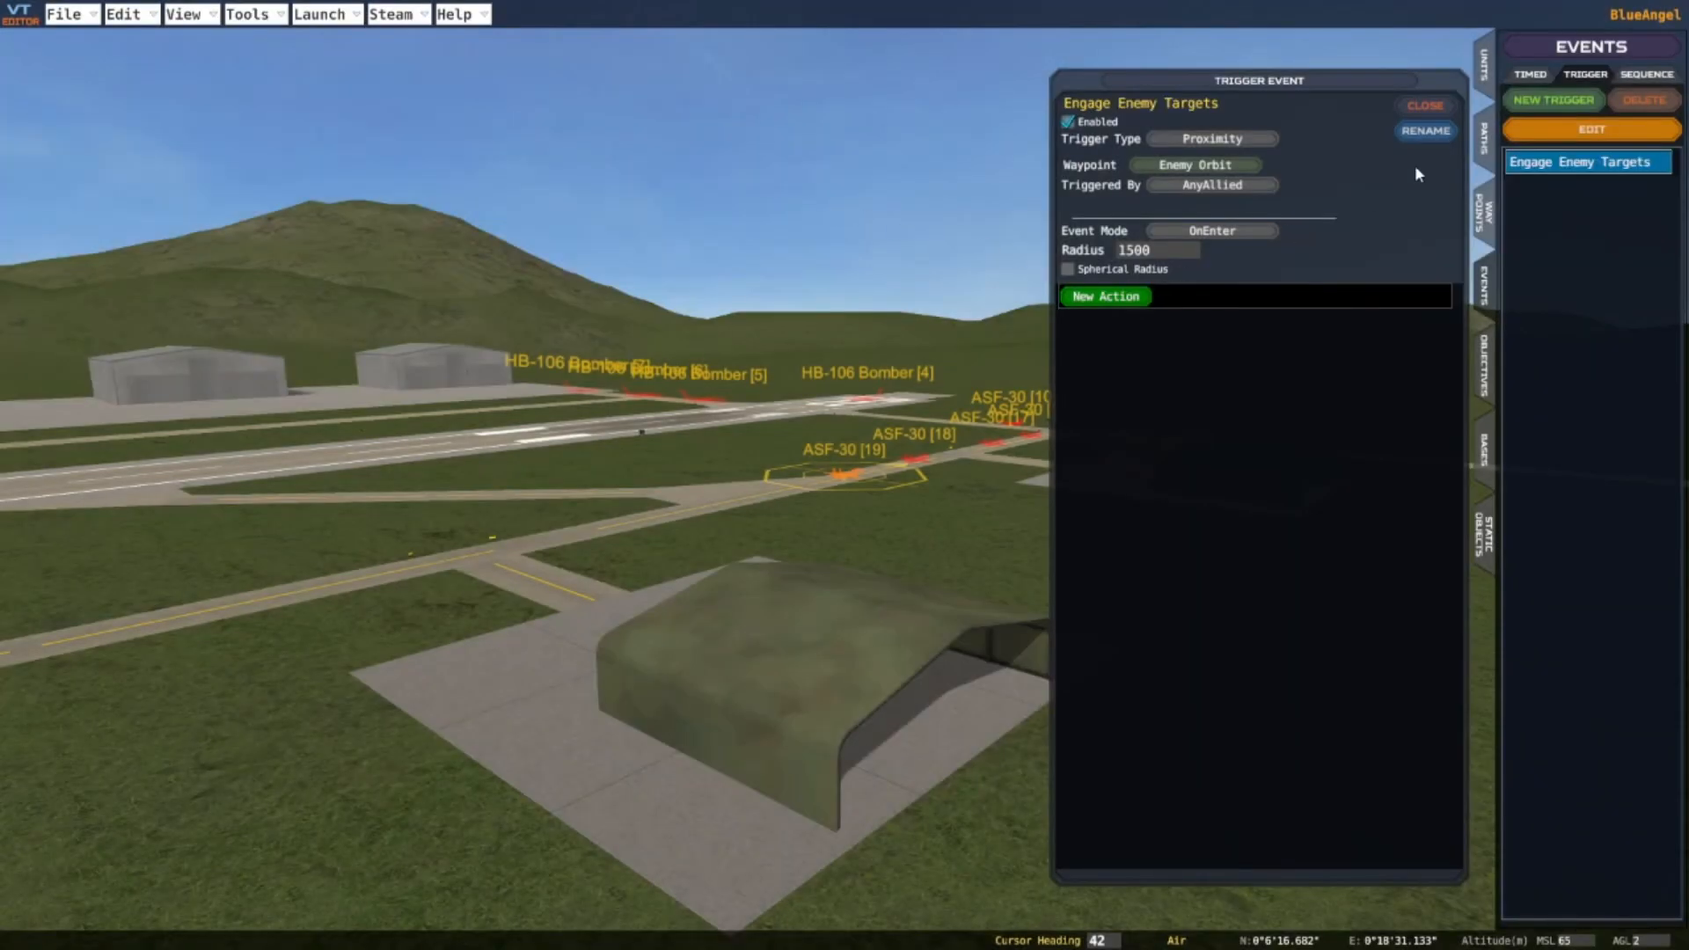
click(1426, 105)
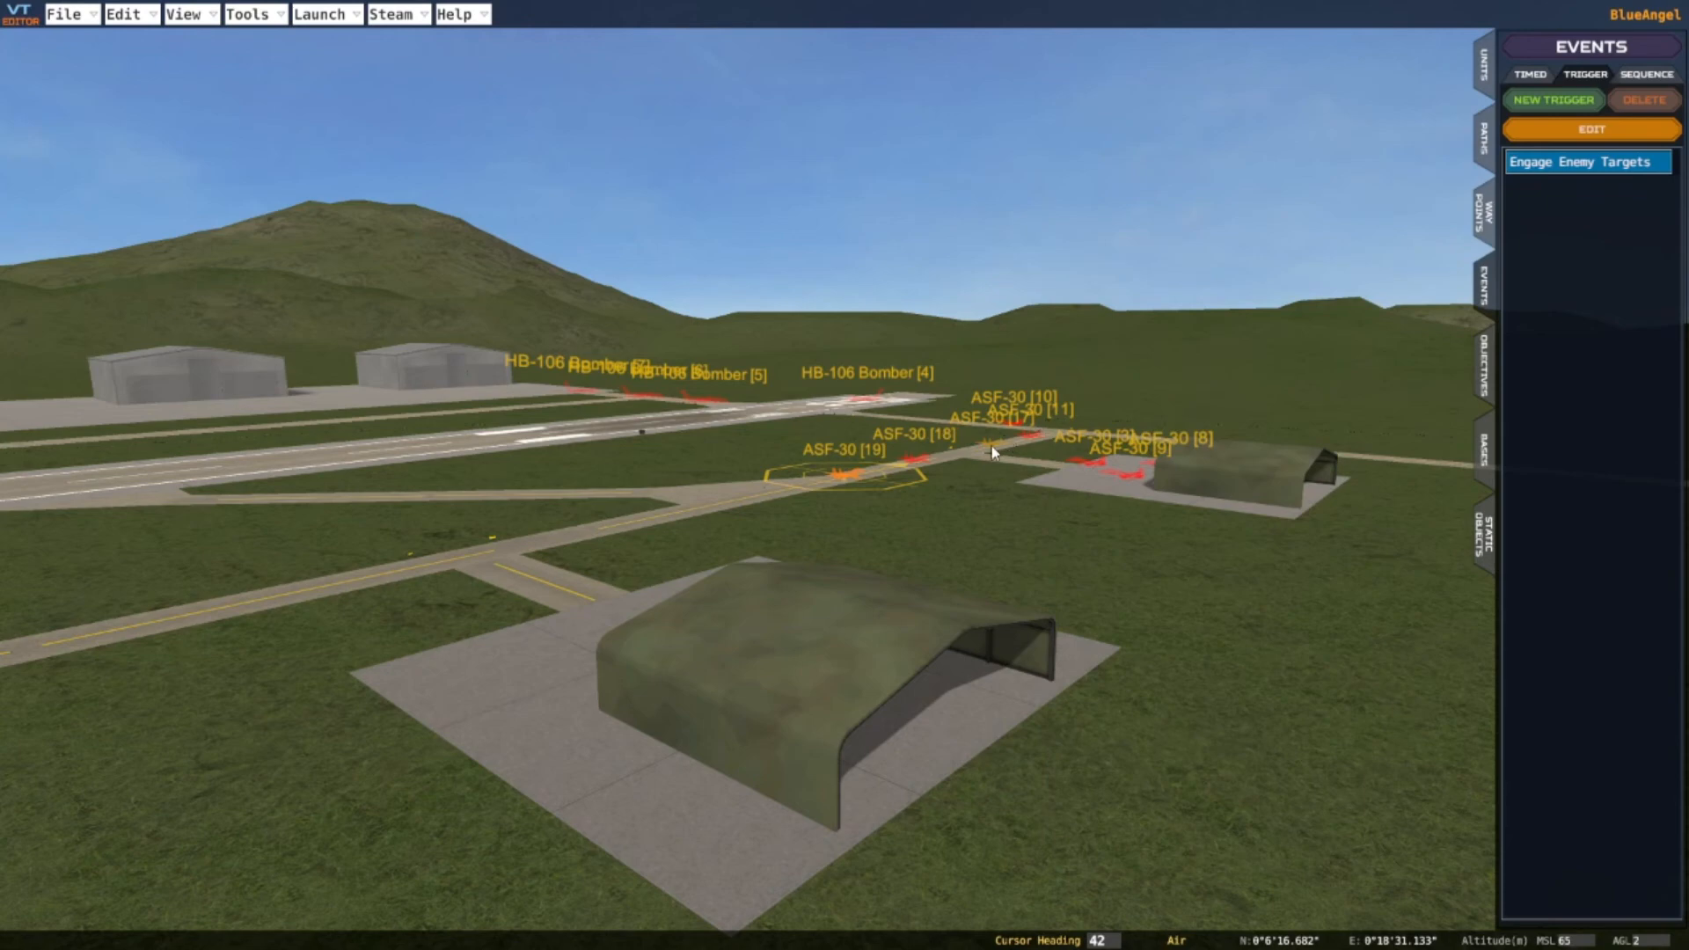
Examine where the Enemy Orbit waypoint lies relative to the islands and the enemy airbase
scroll(577, 499, up, 3)
scroll(576, 497, down, 8)
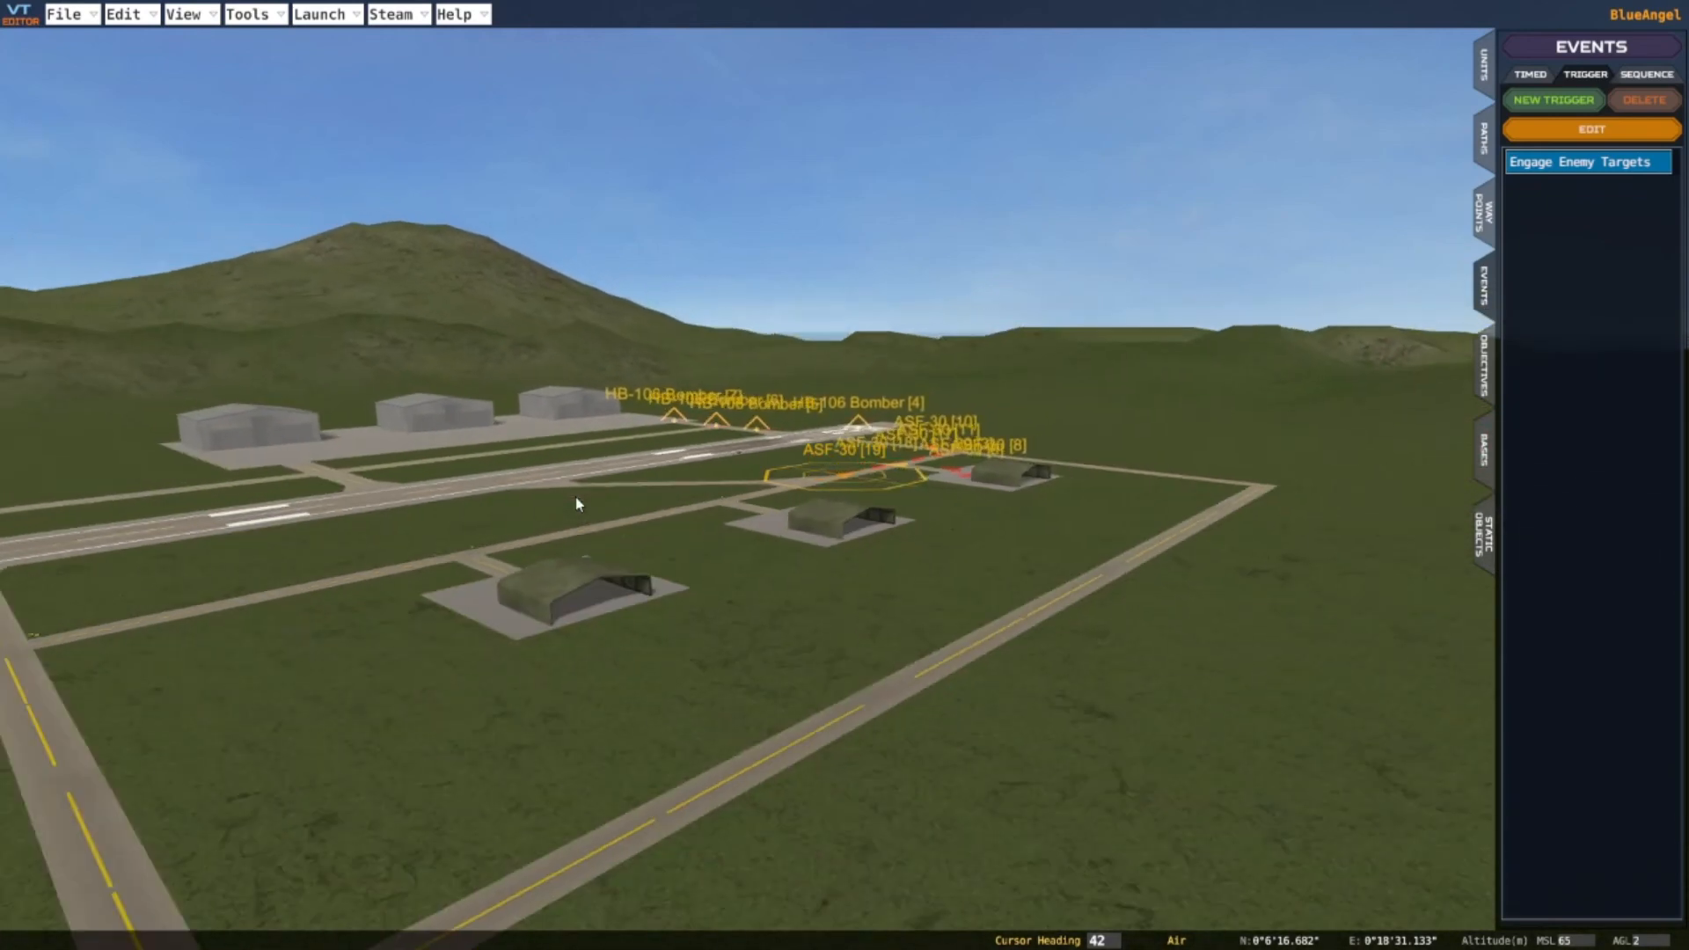
scroll(575, 498, down, 10)
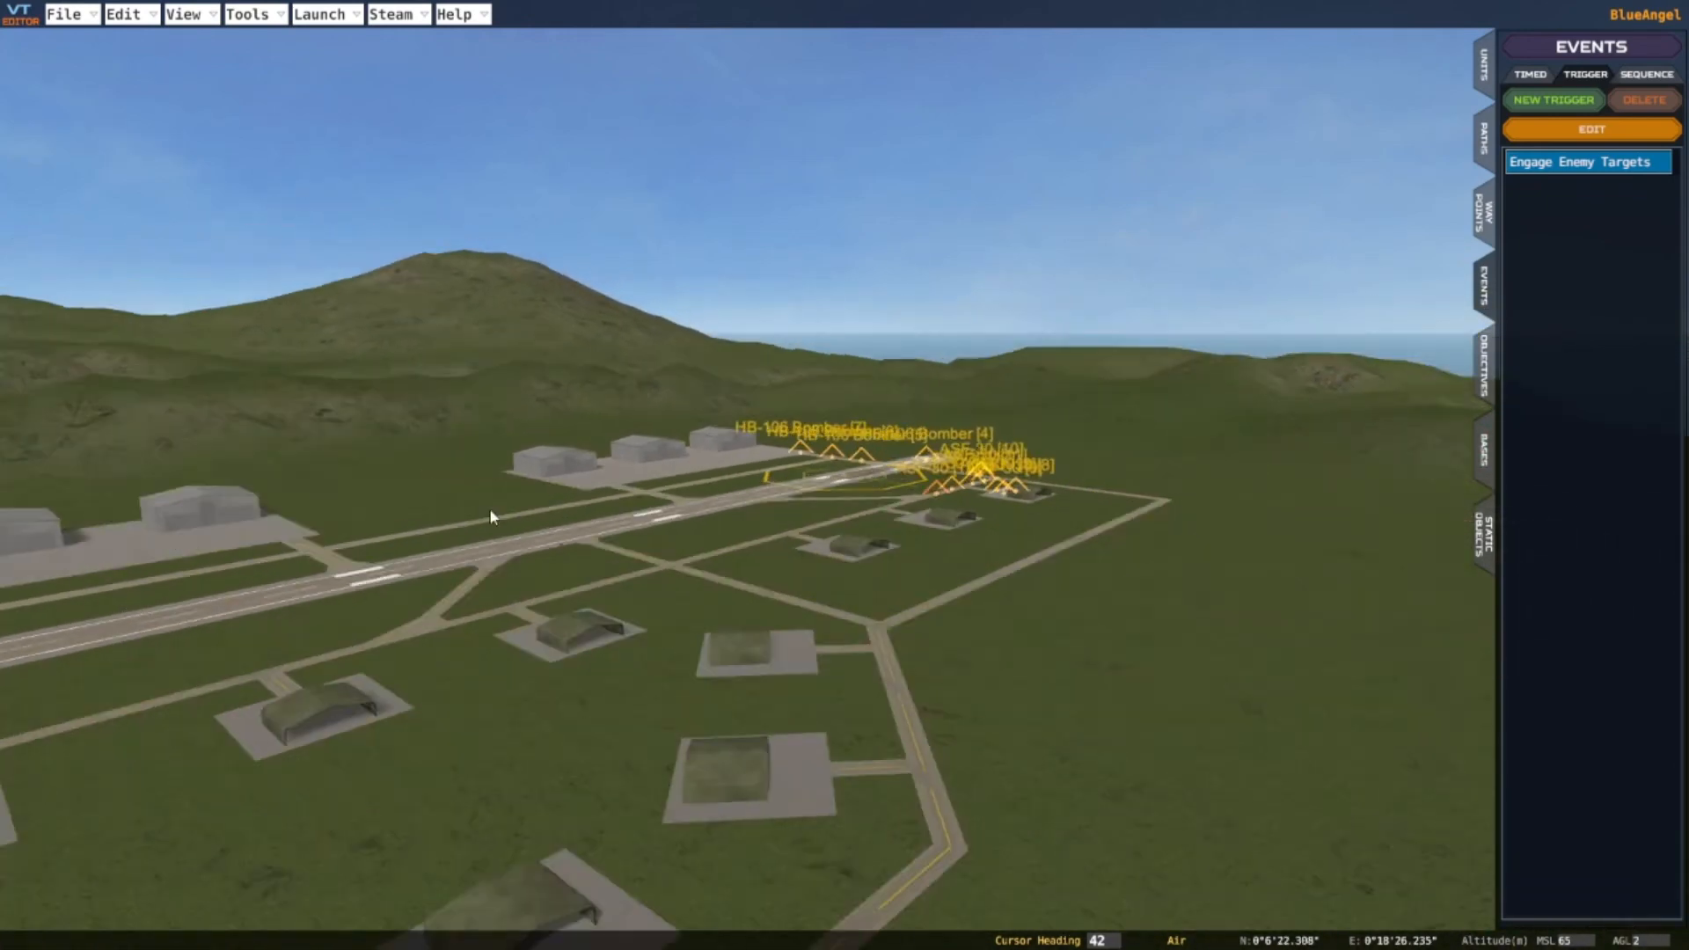
scroll(301, 478, down, 10)
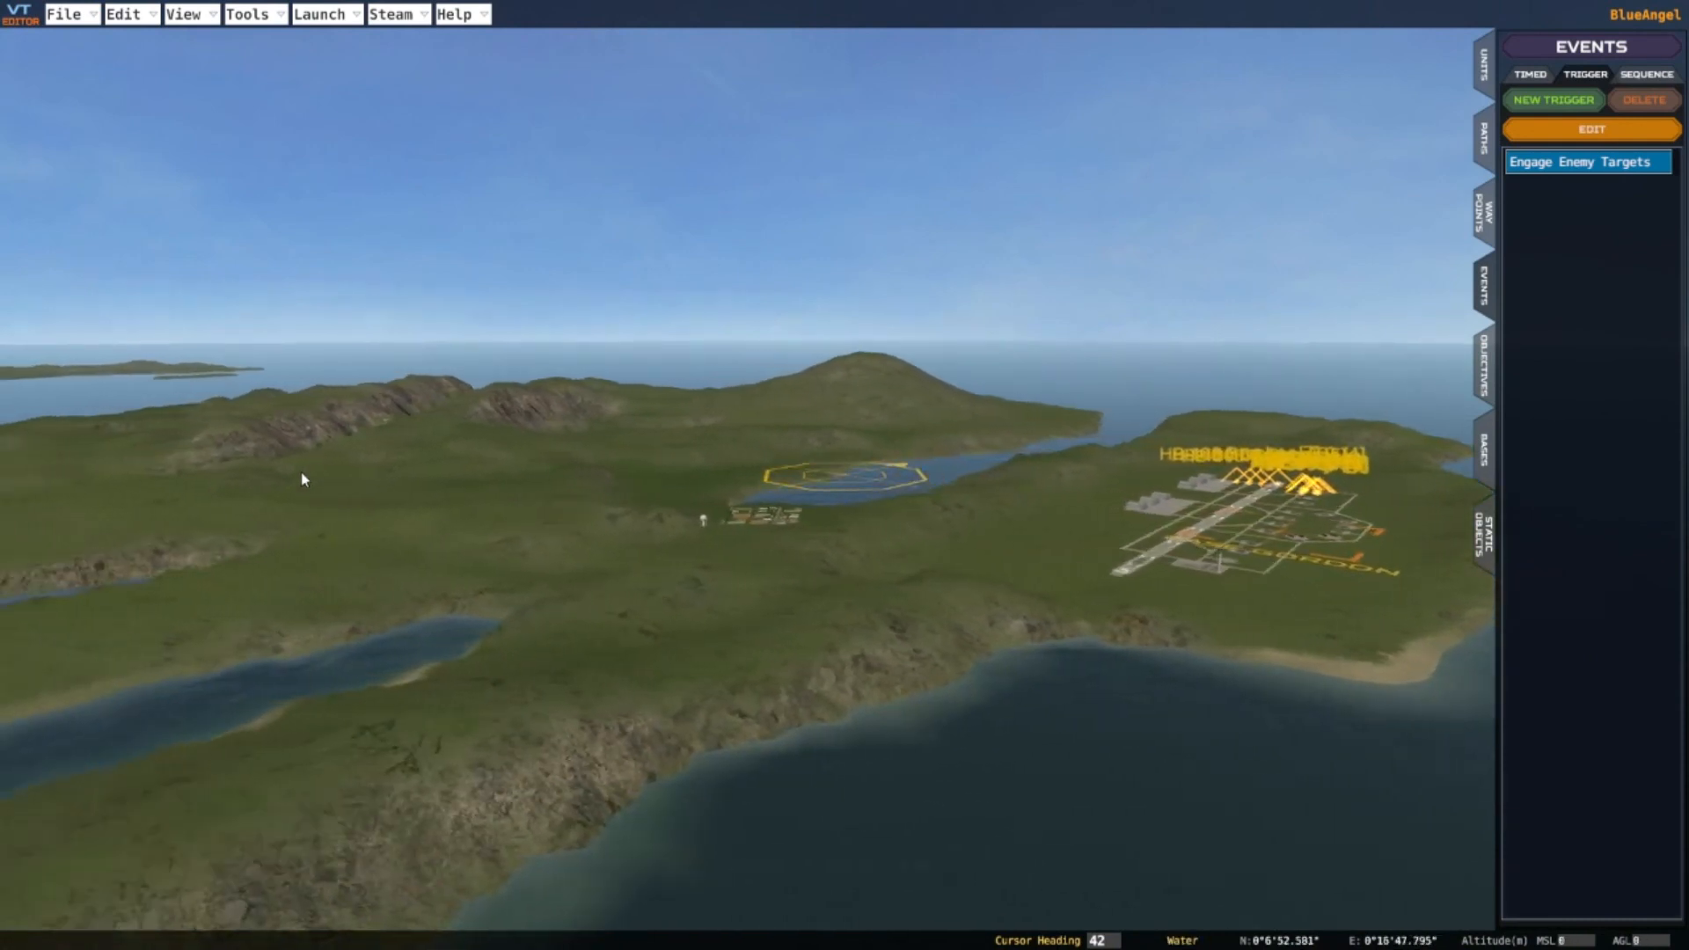
scroll(316, 491, up, 2)
scroll(403, 489, down, 3)
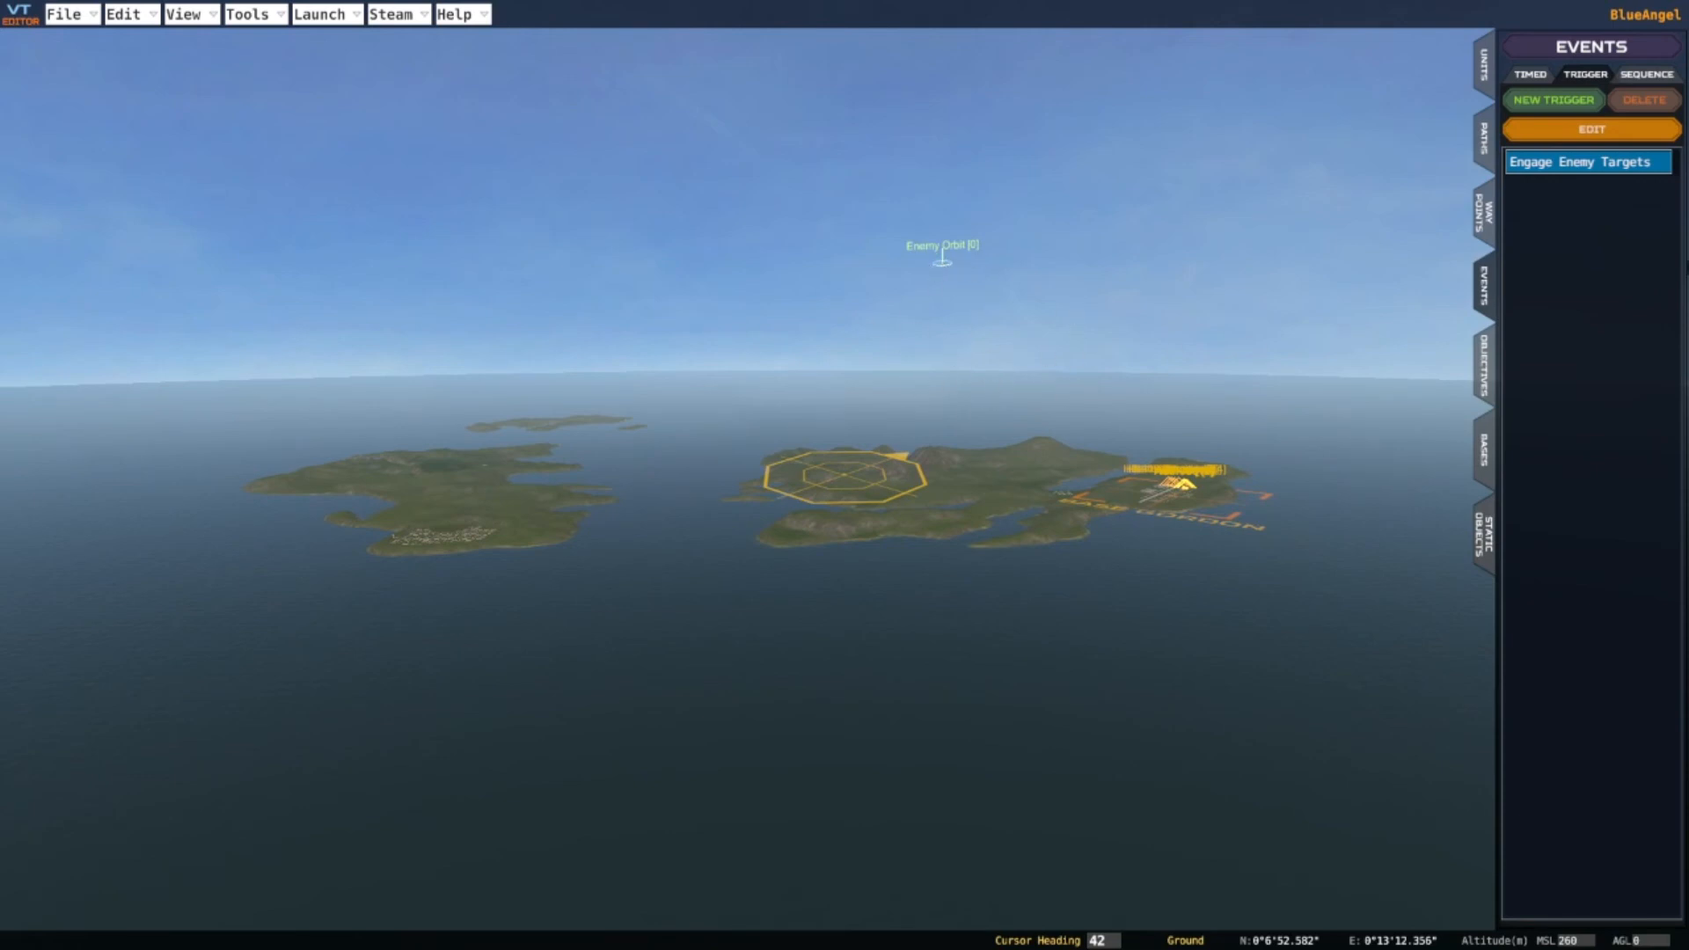
Set the Engage Enemy Targets trigger event's radius to 5000
double_click(1599, 169)
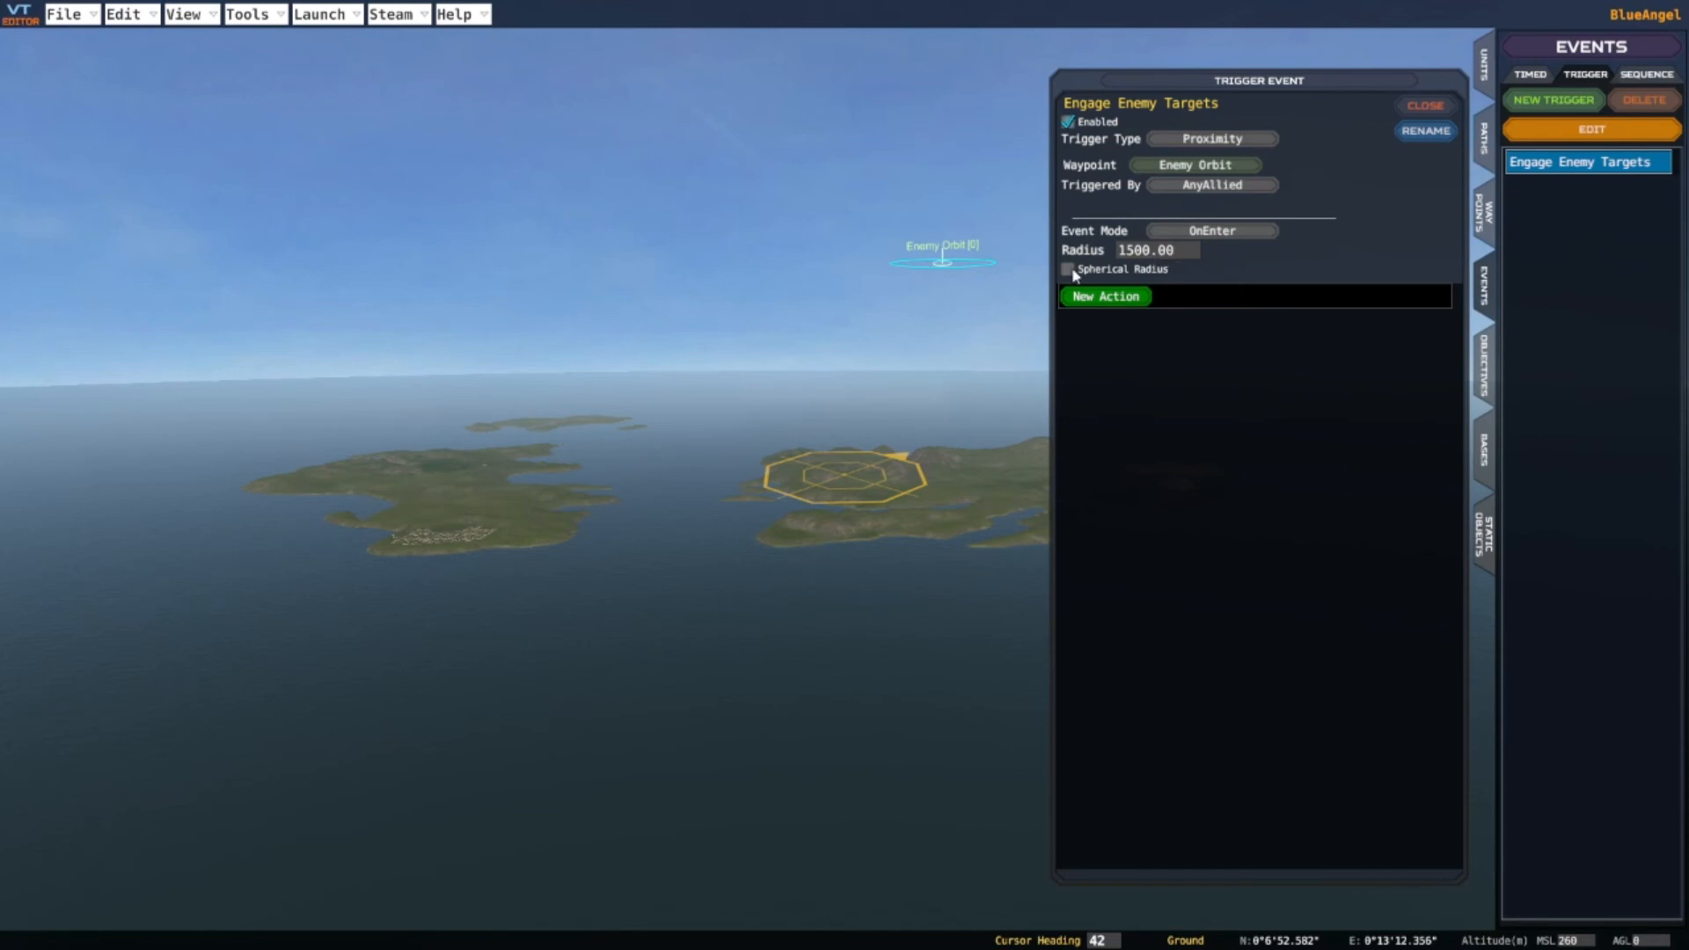
click(1140, 256)
text(5000)
key(Return)
Add a Set Engage Enemies action for enemy group Zulu to the trigger event and close its settings
click(1100, 300)
click(1182, 333)
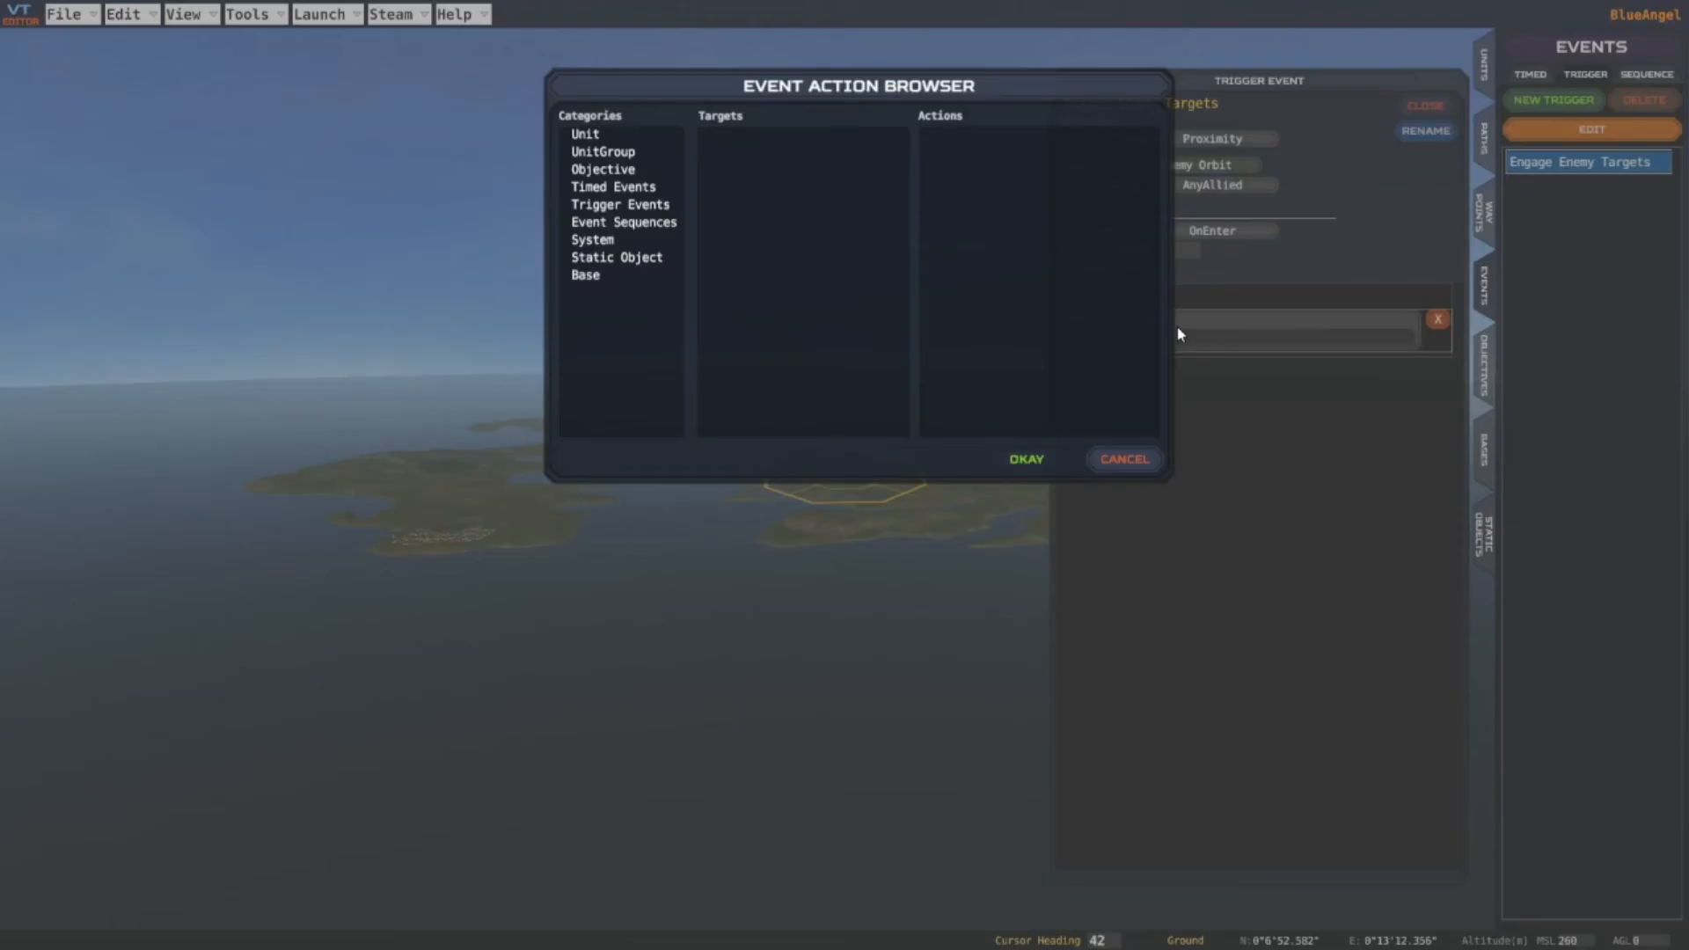
click(631, 154)
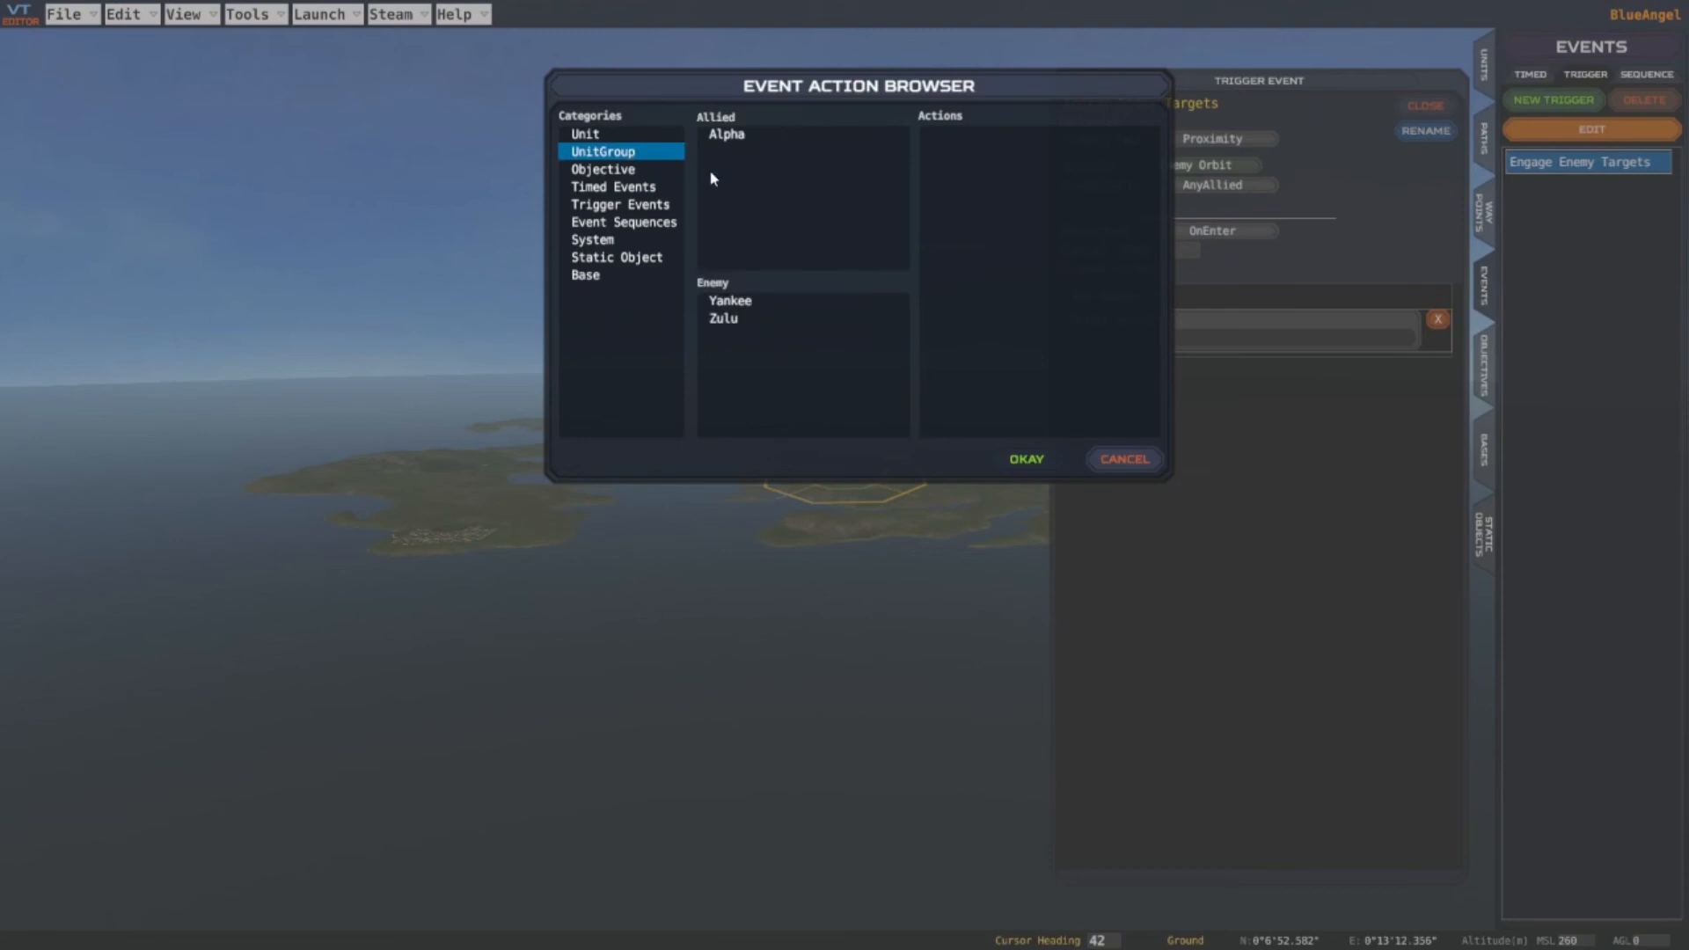
click(728, 322)
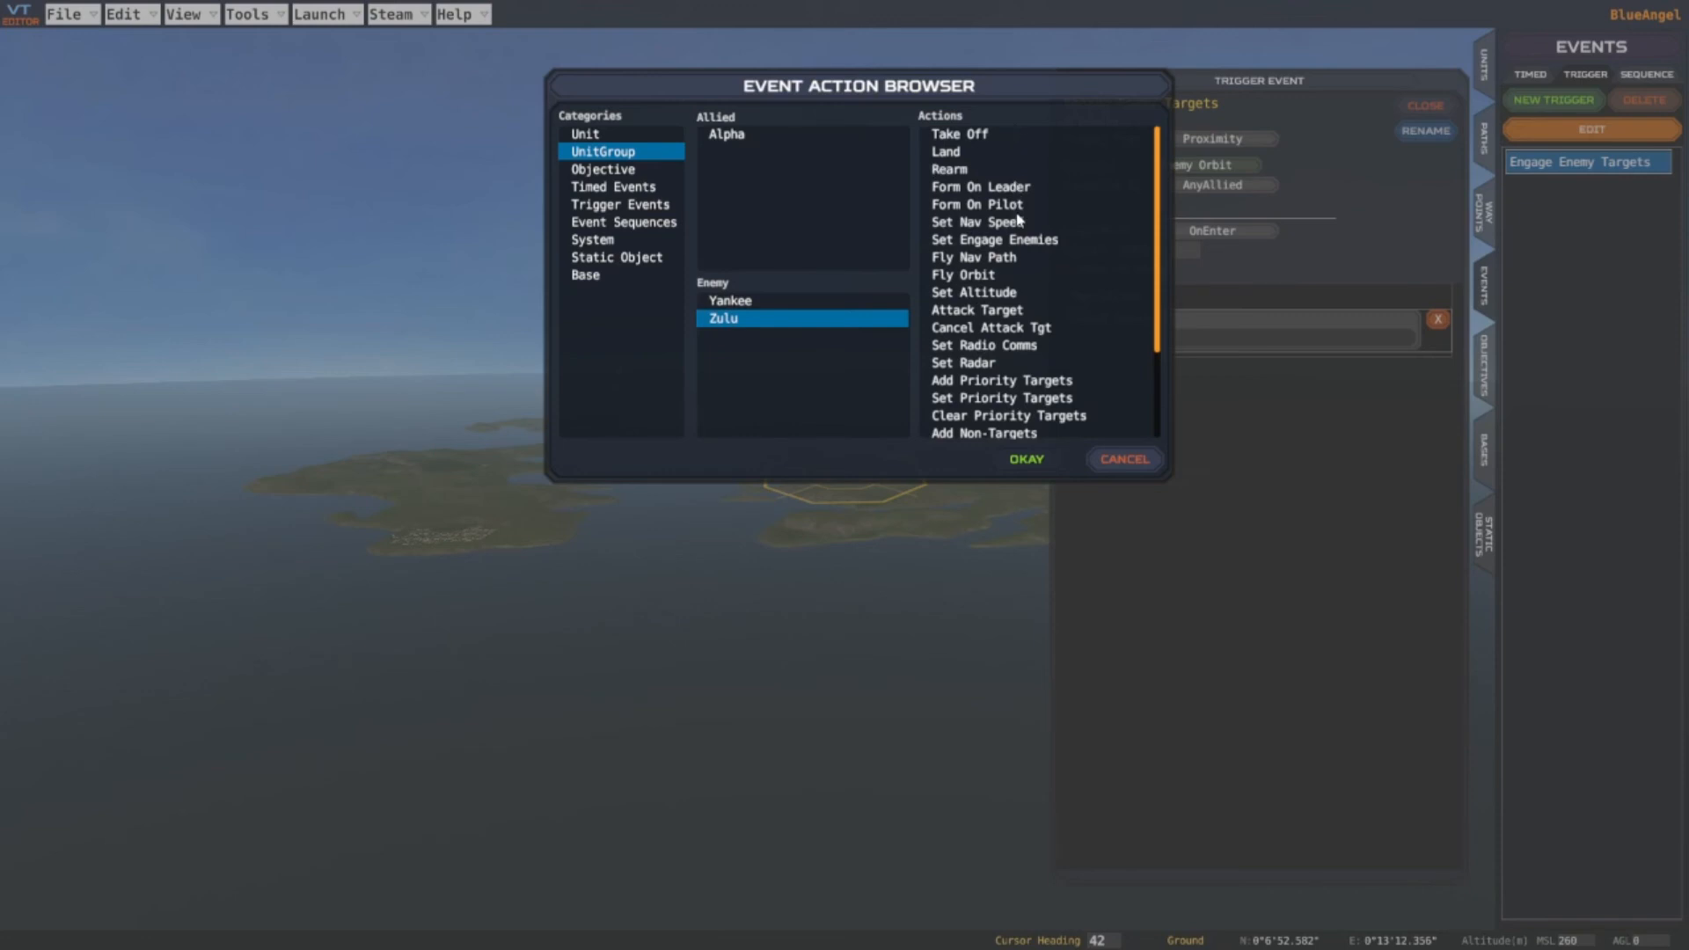
click(1018, 244)
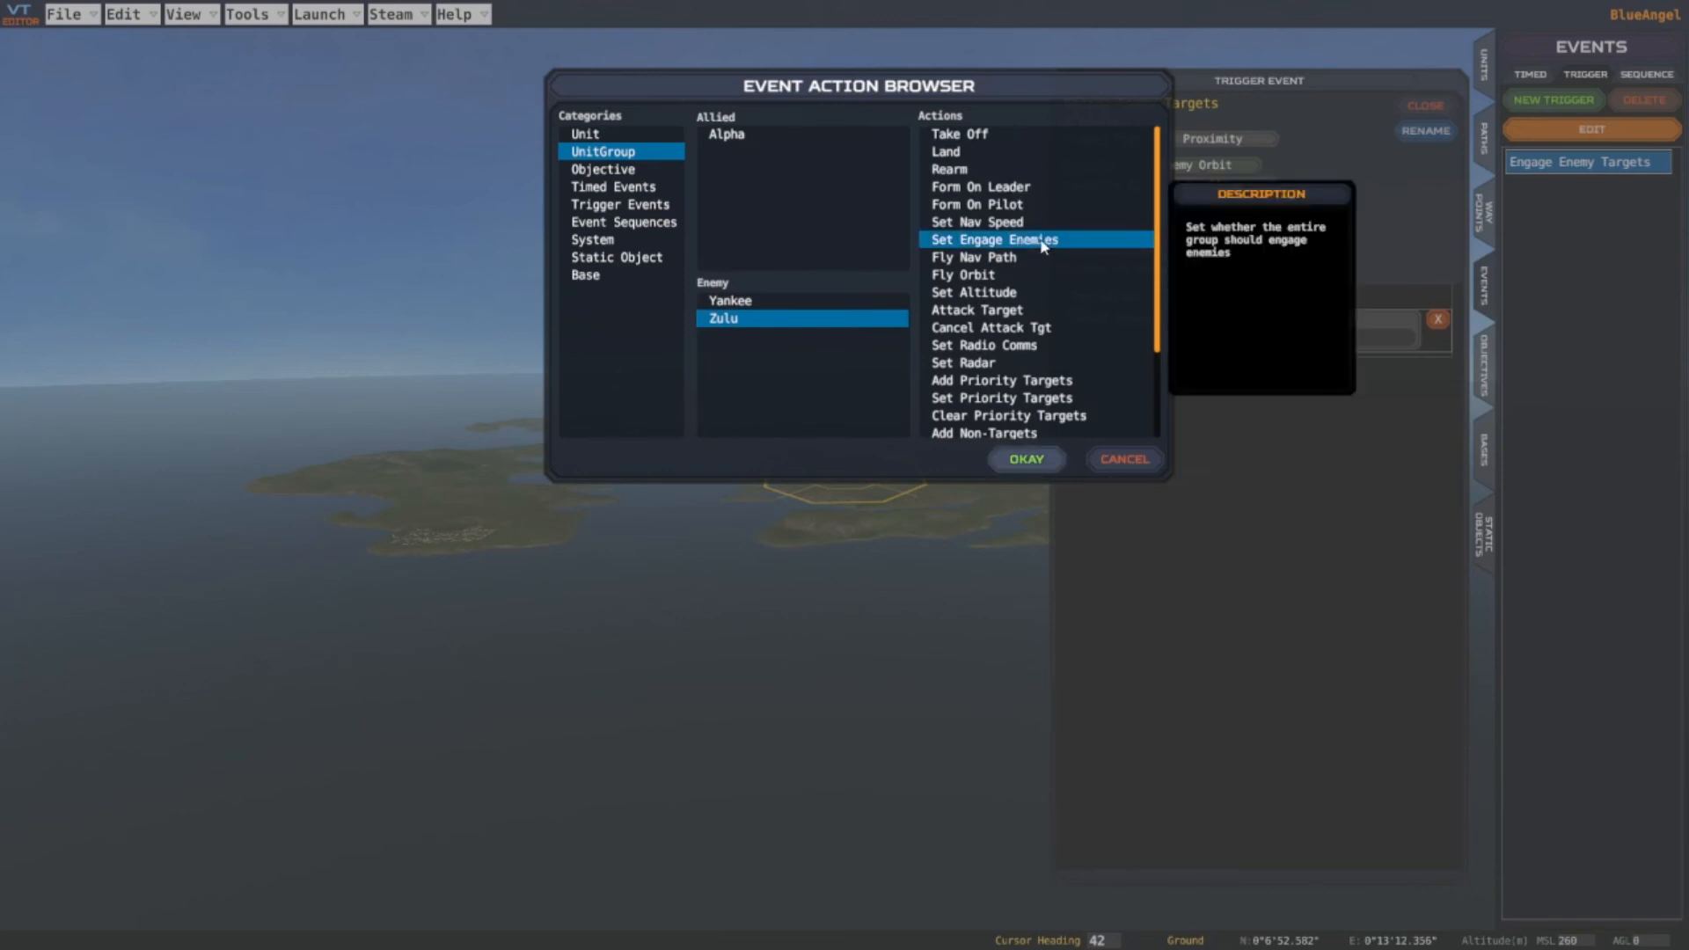
click(1026, 460)
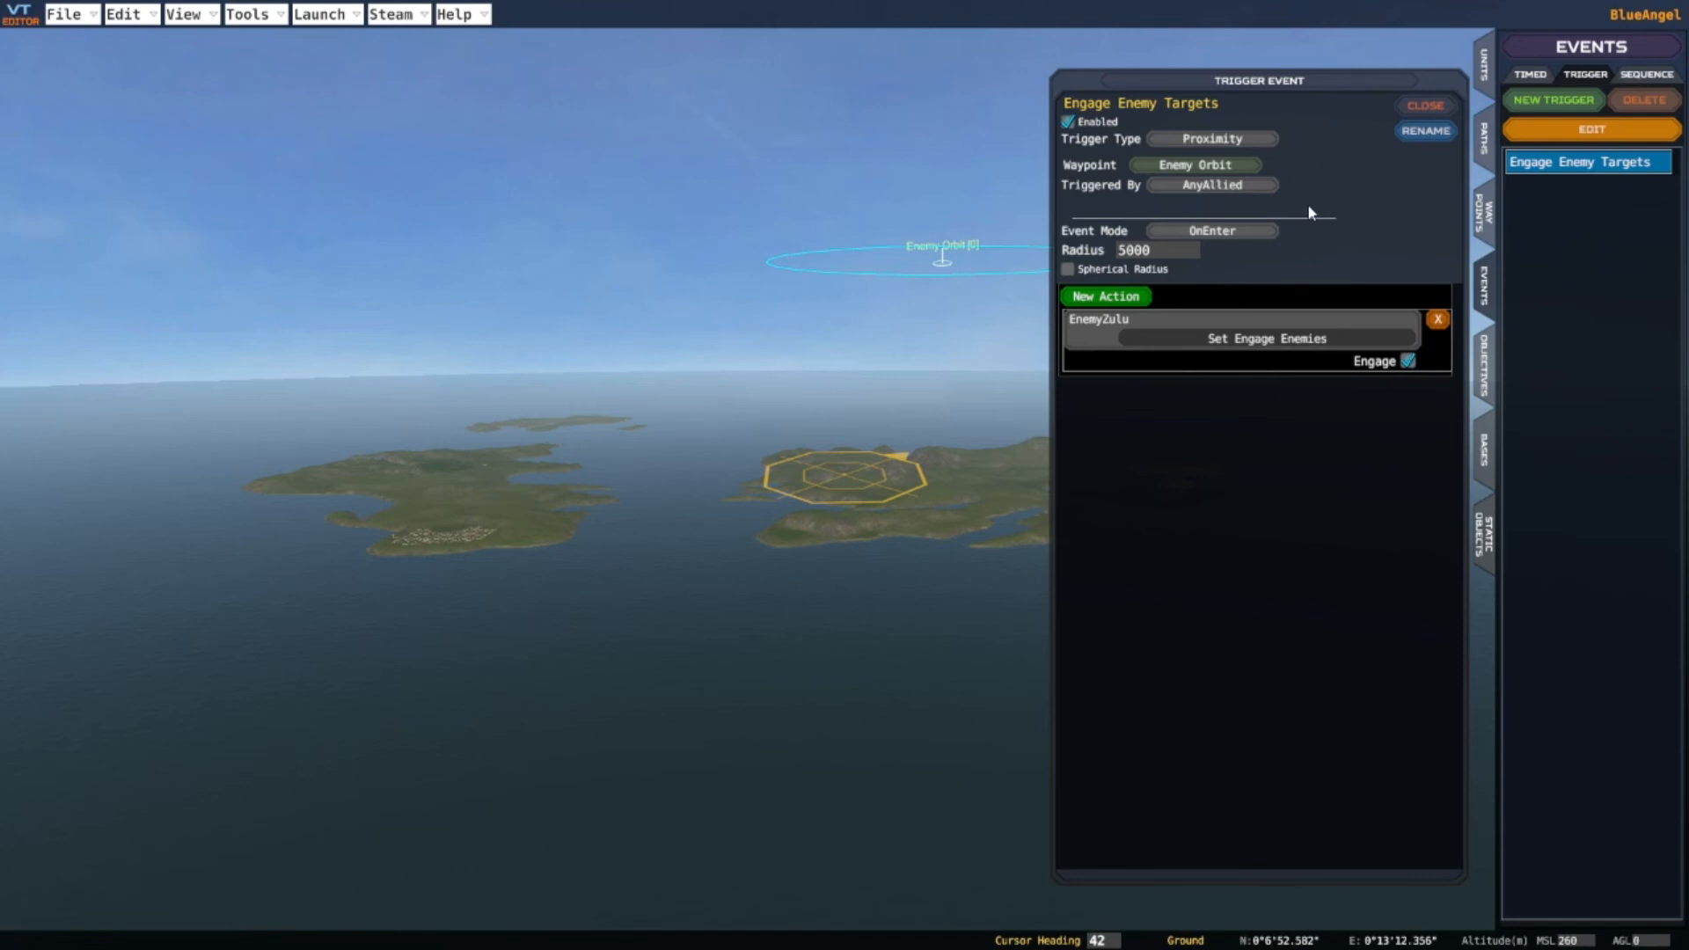
click(1427, 106)
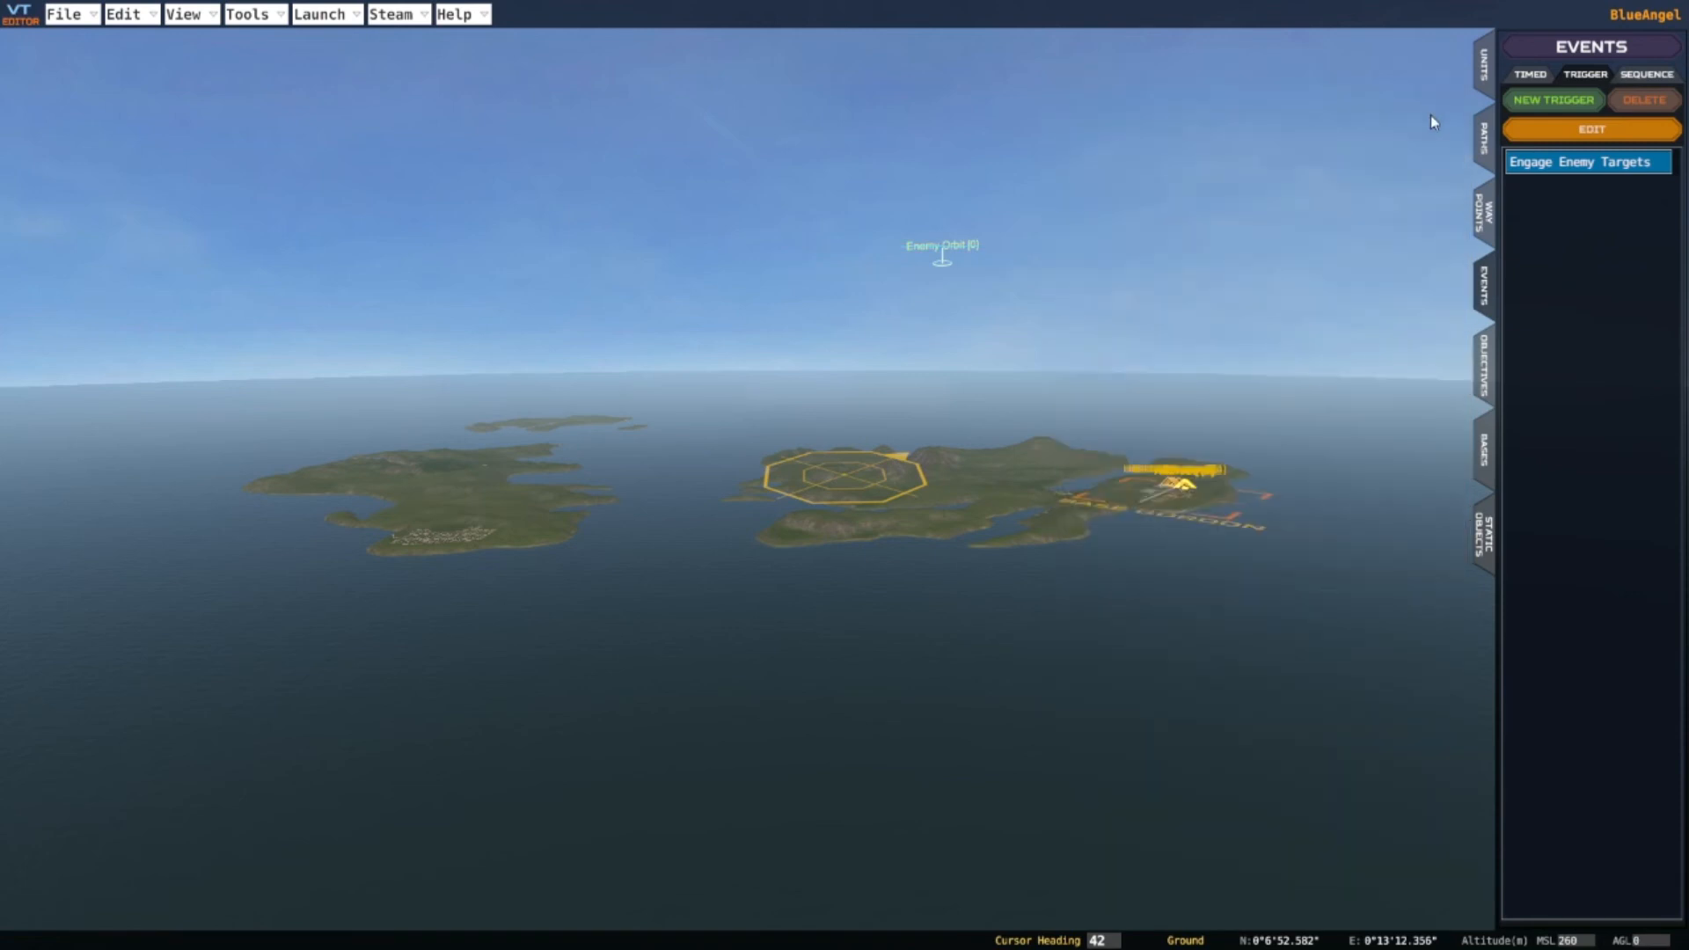
Create a new trigger event and set its trigger type to Conditional
click(1550, 105)
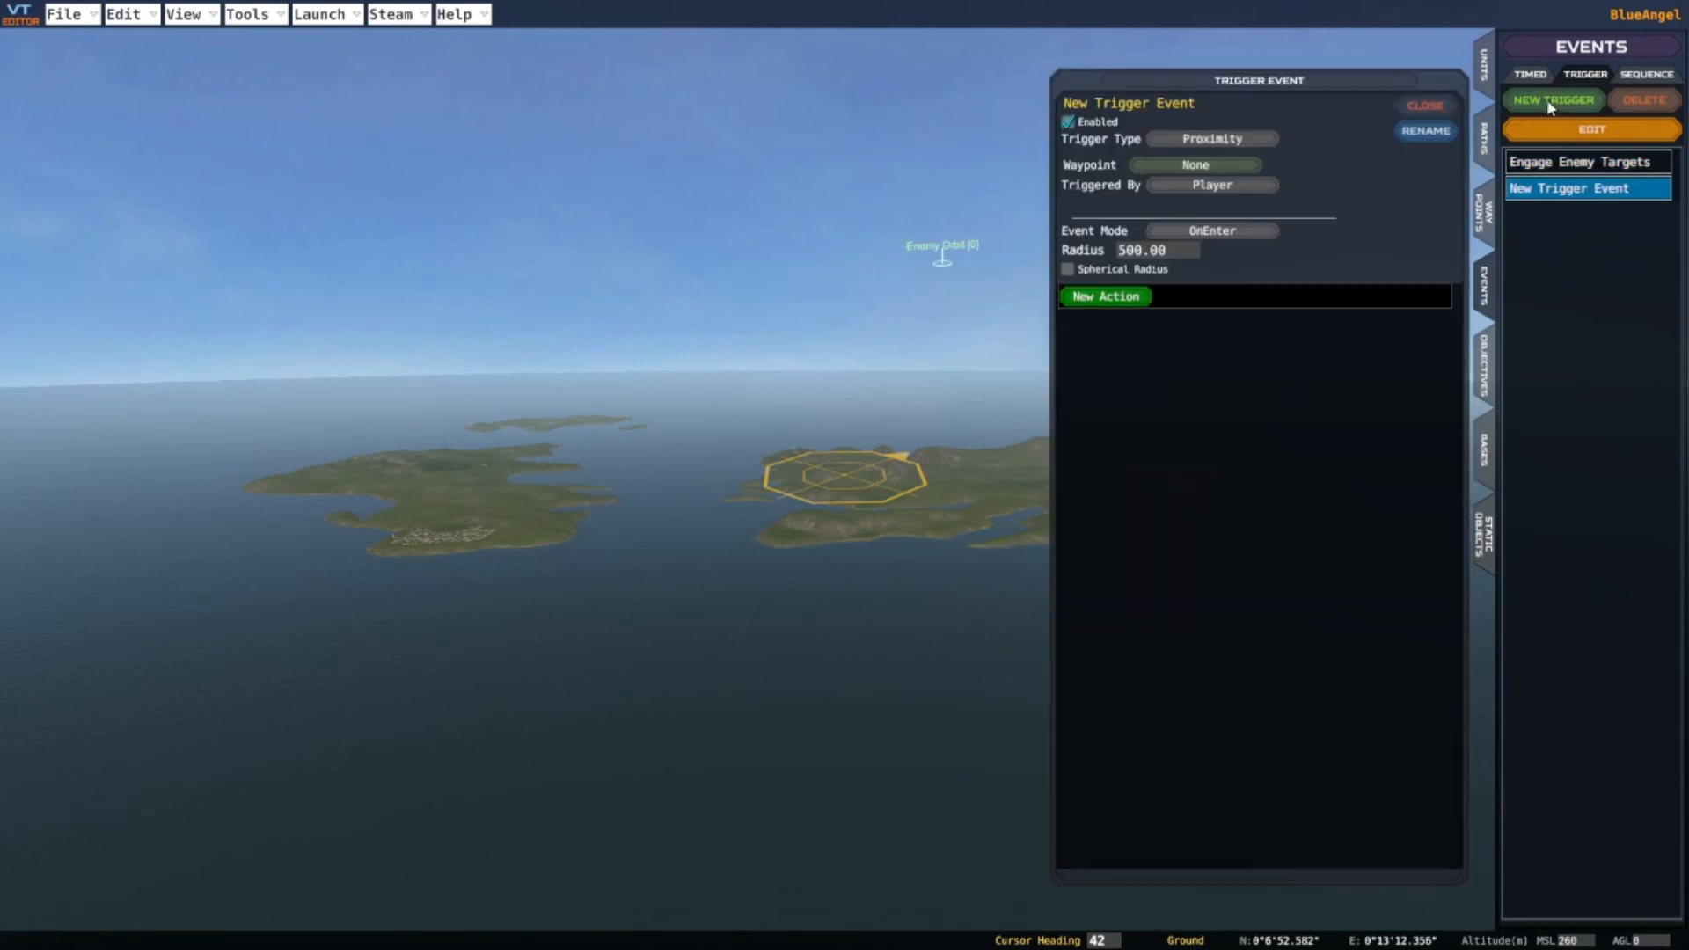
click(1220, 144)
click(797, 139)
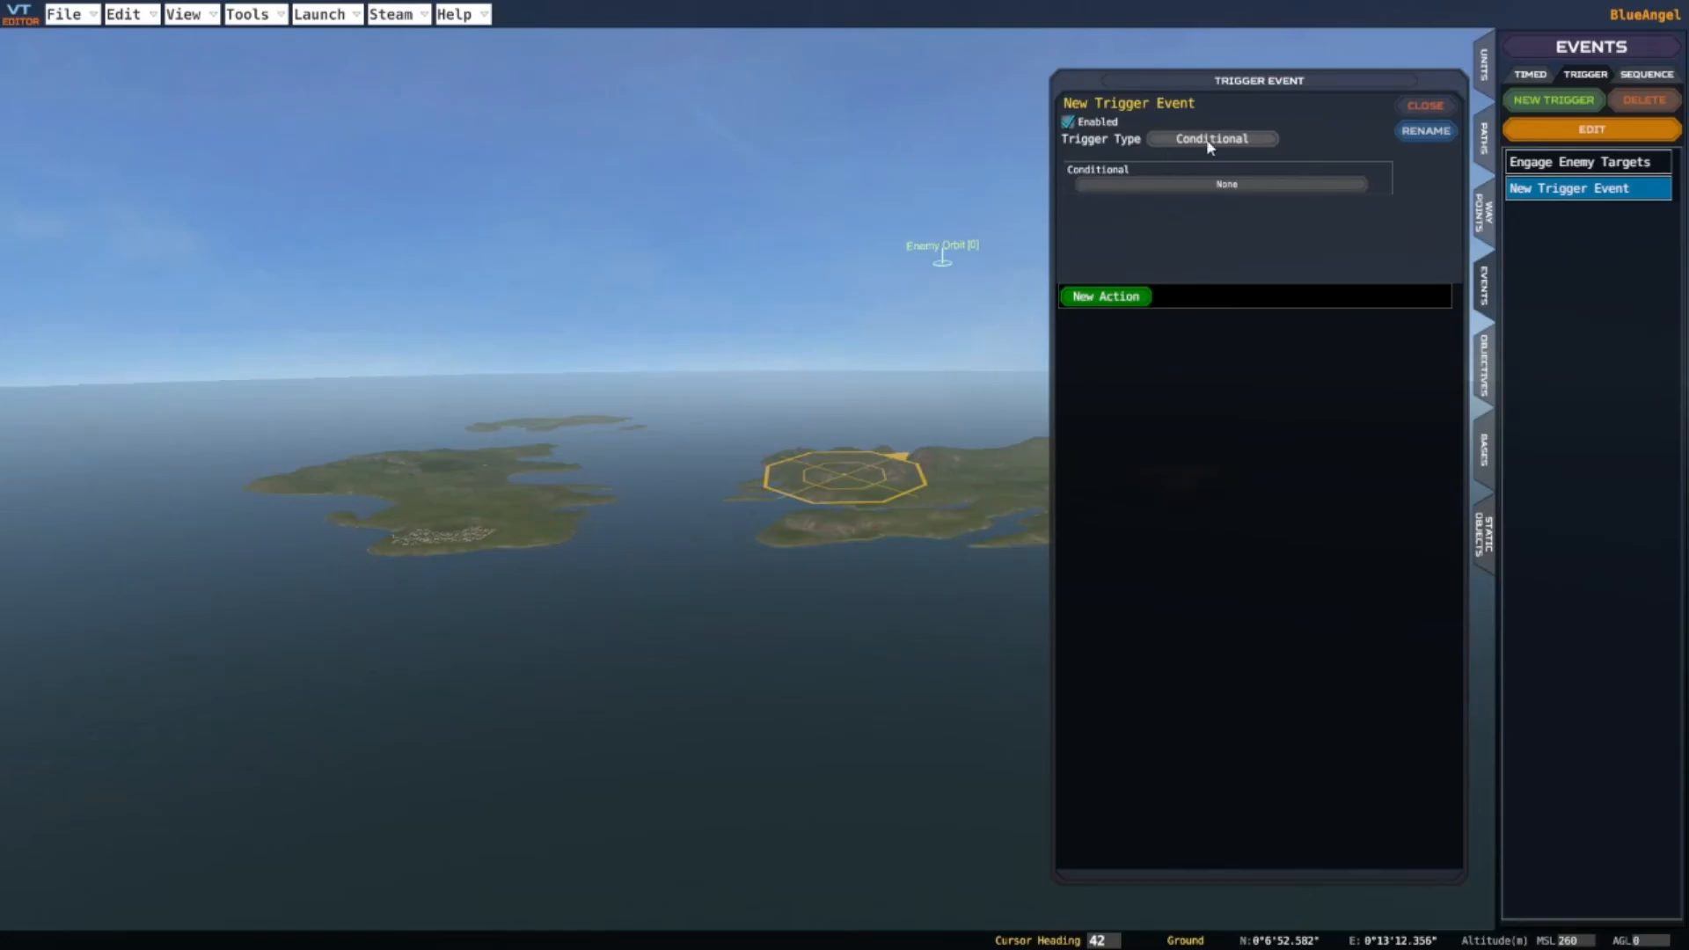
Add a Unit condition node for Player [1] to the trigger's conditional and arrange it beside the OUTPUT node
click(1222, 186)
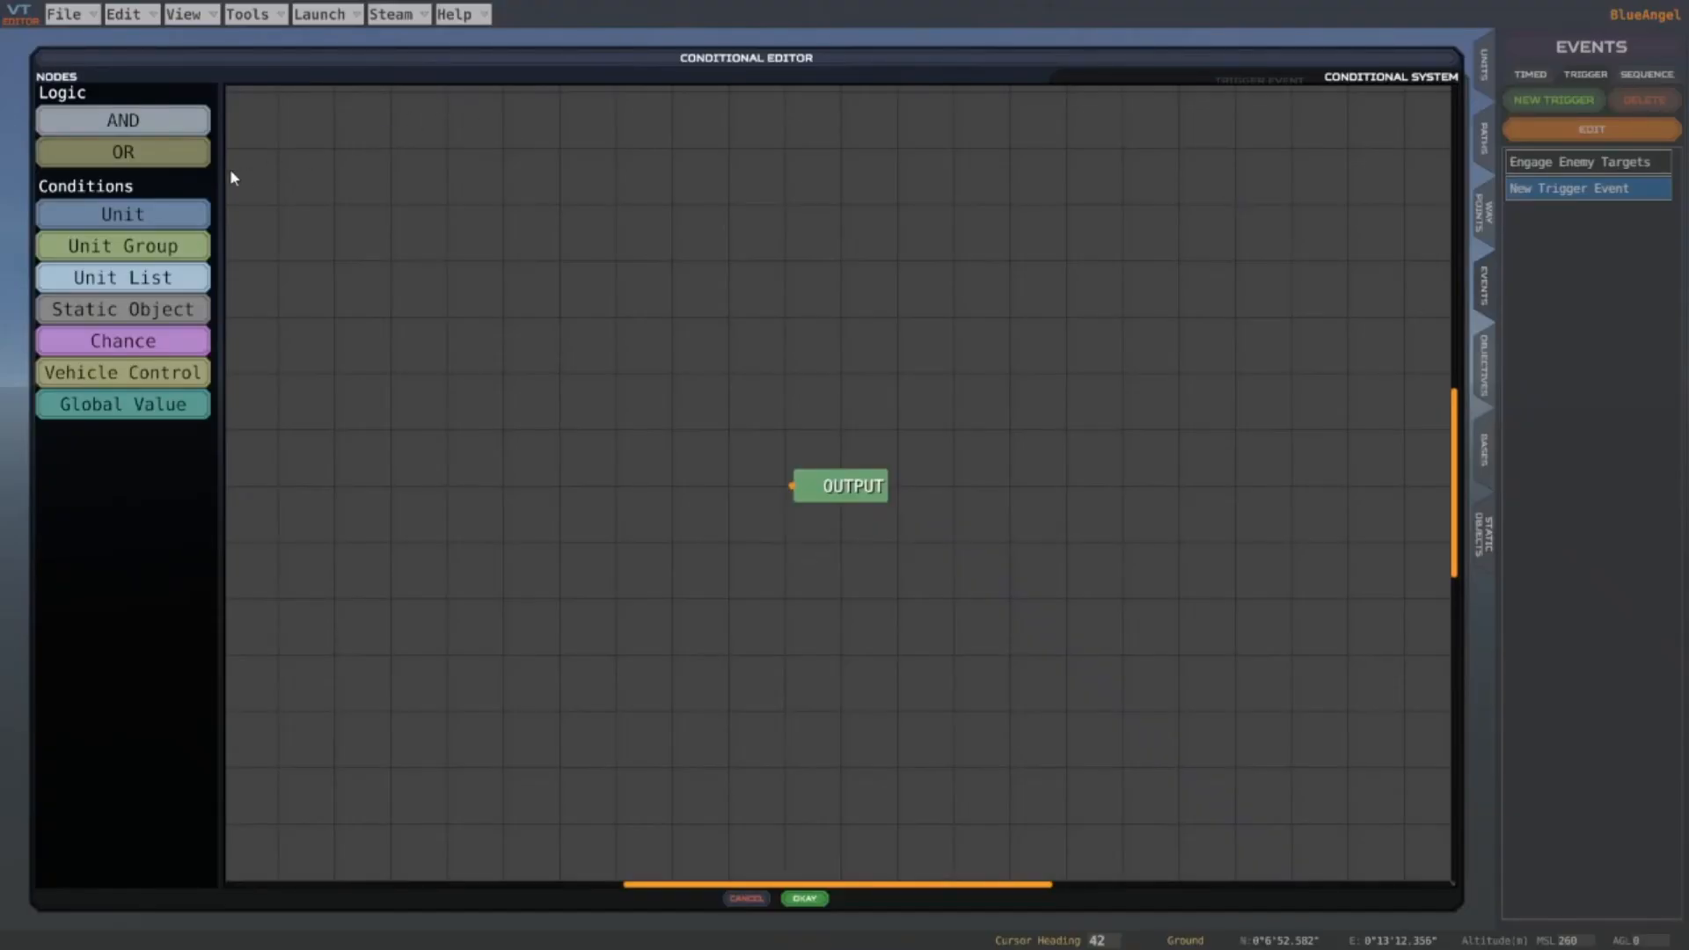
click(130, 223)
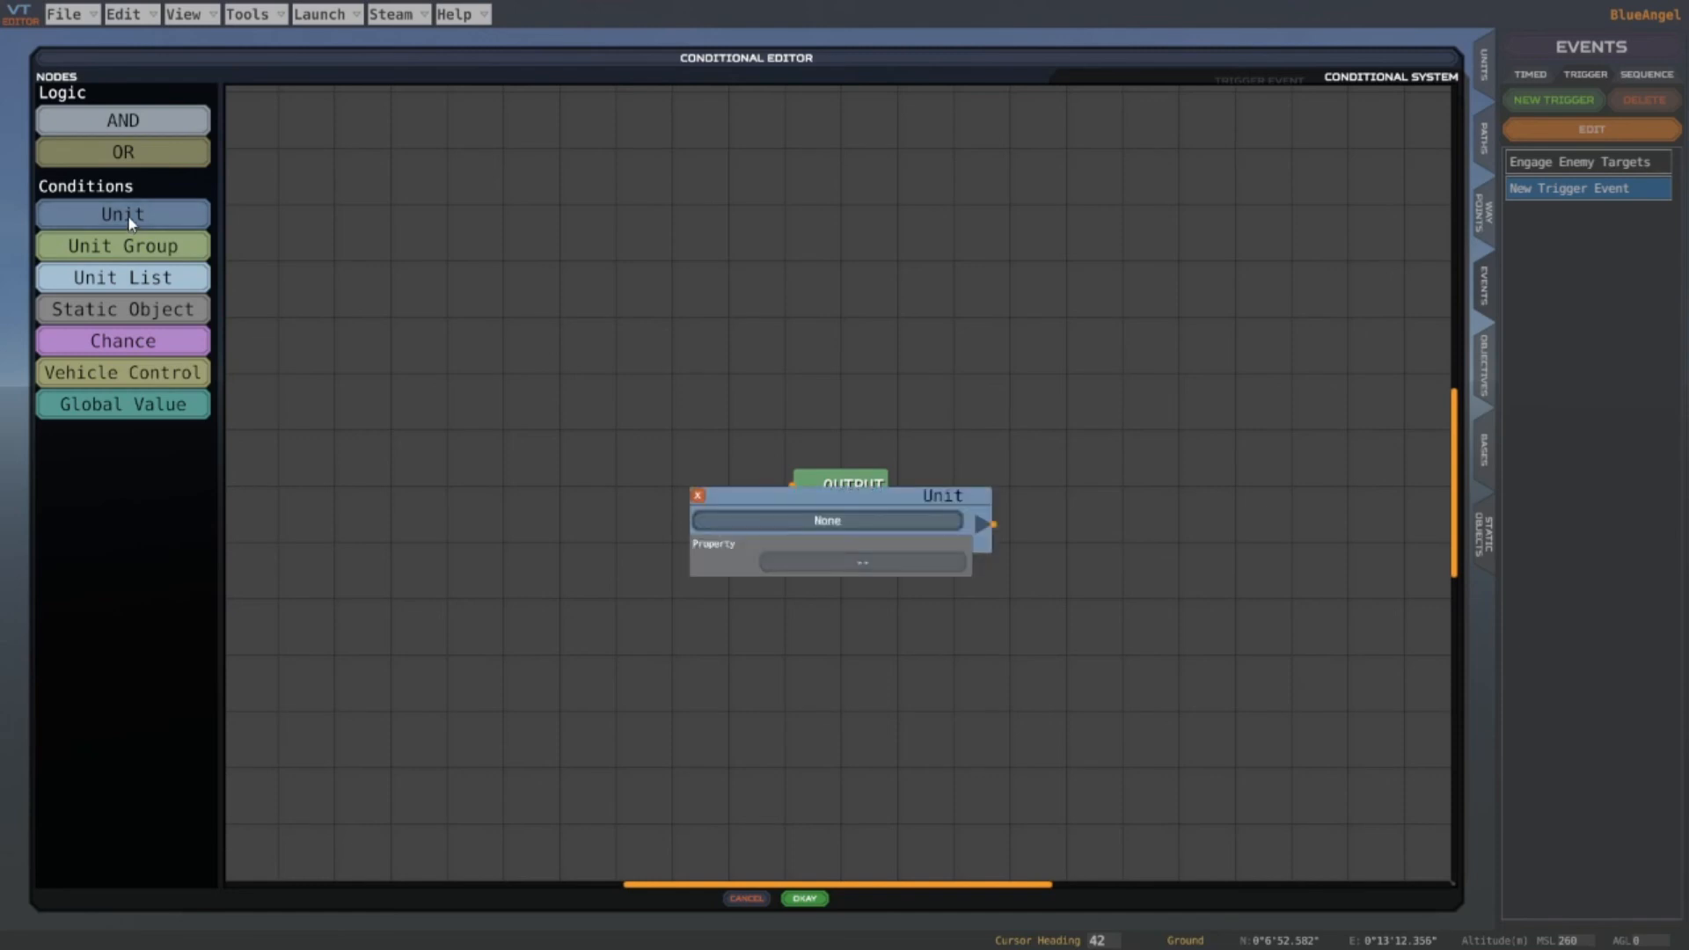
drag(802, 476, 426, 185)
drag(841, 489, 725, 280)
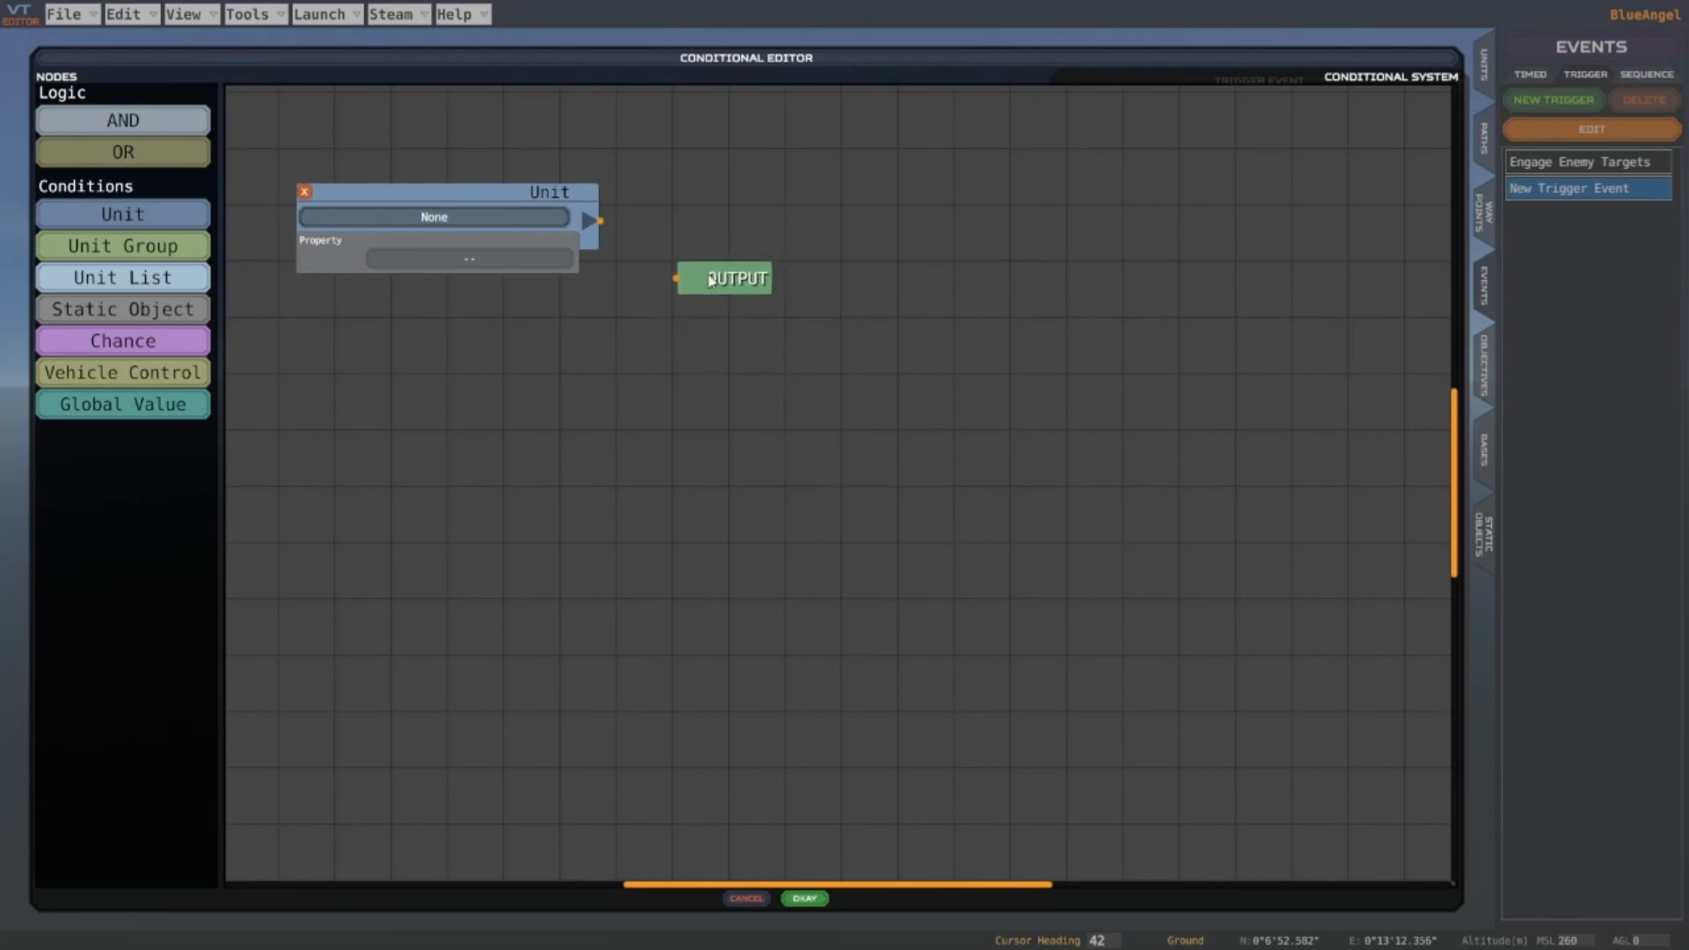
click(433, 220)
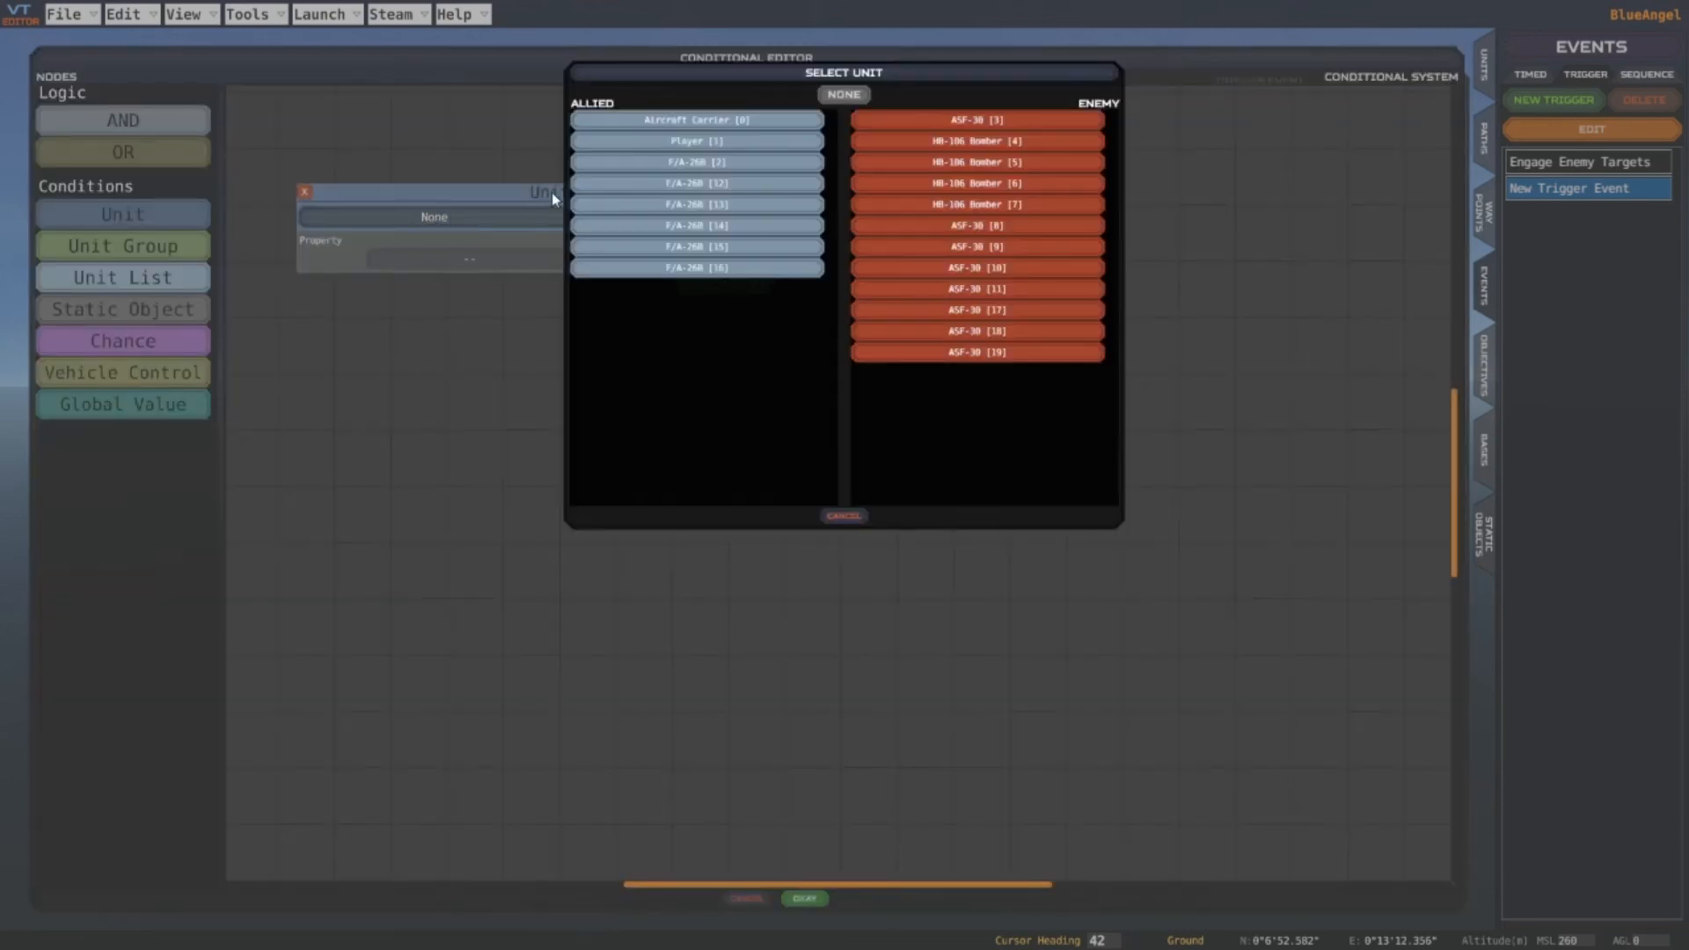
click(693, 143)
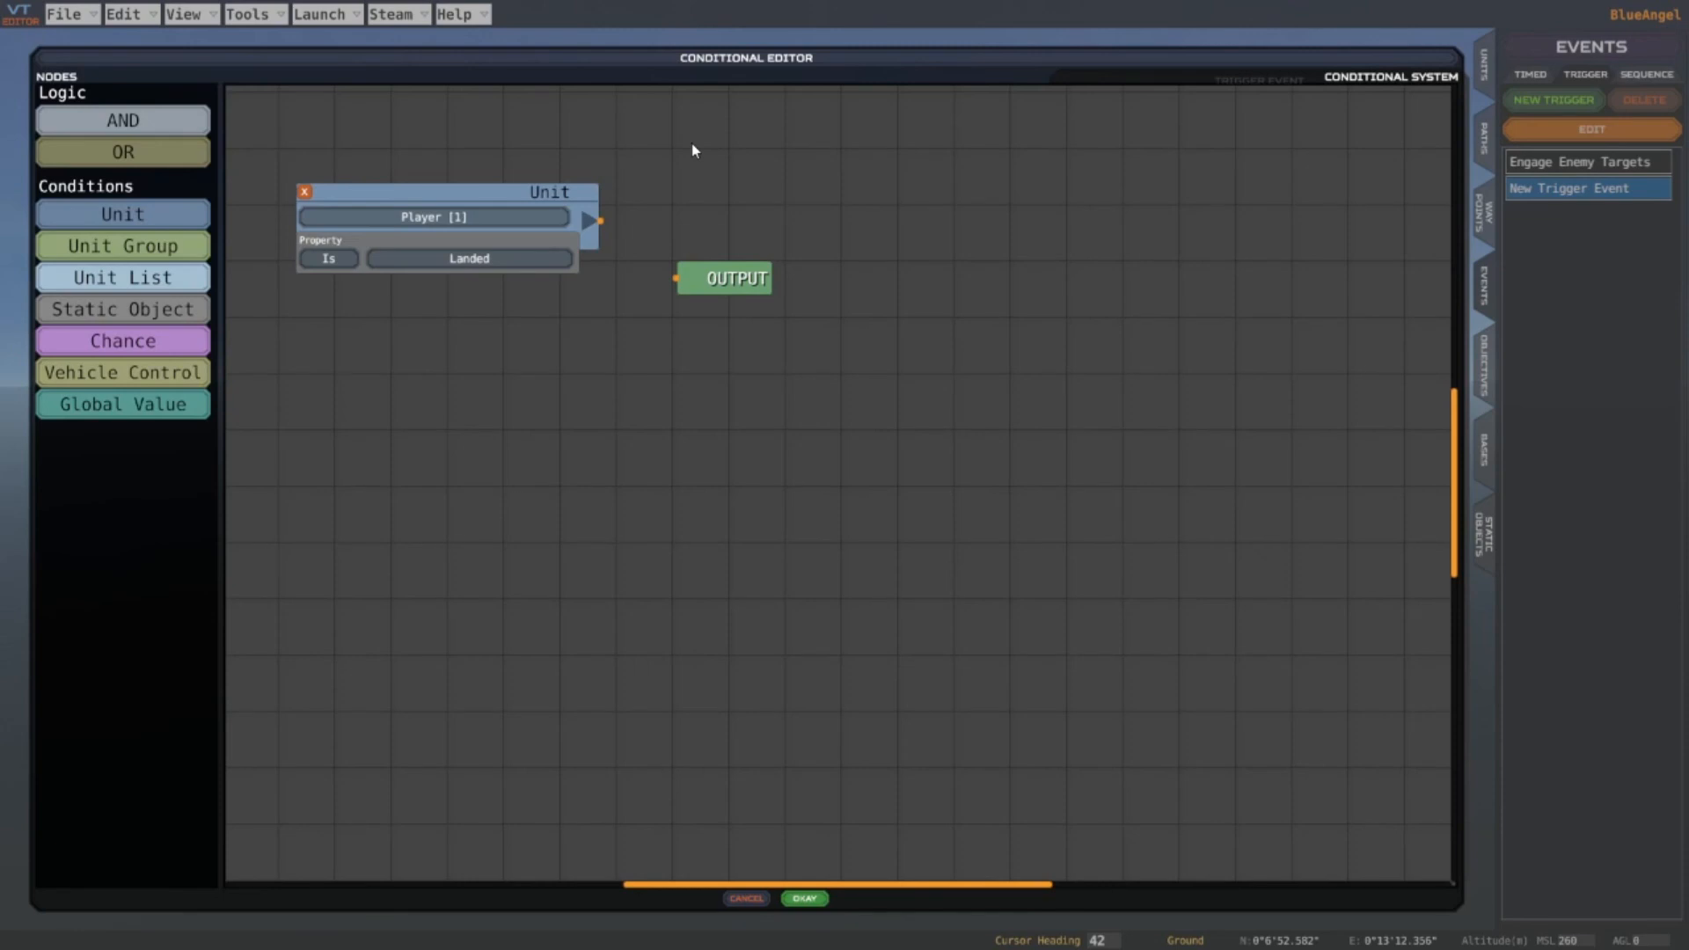
Set the player condition to Surface Speed Greater Than 8 m/s, connect it to OUTPUT and accept the conditional
click(468, 259)
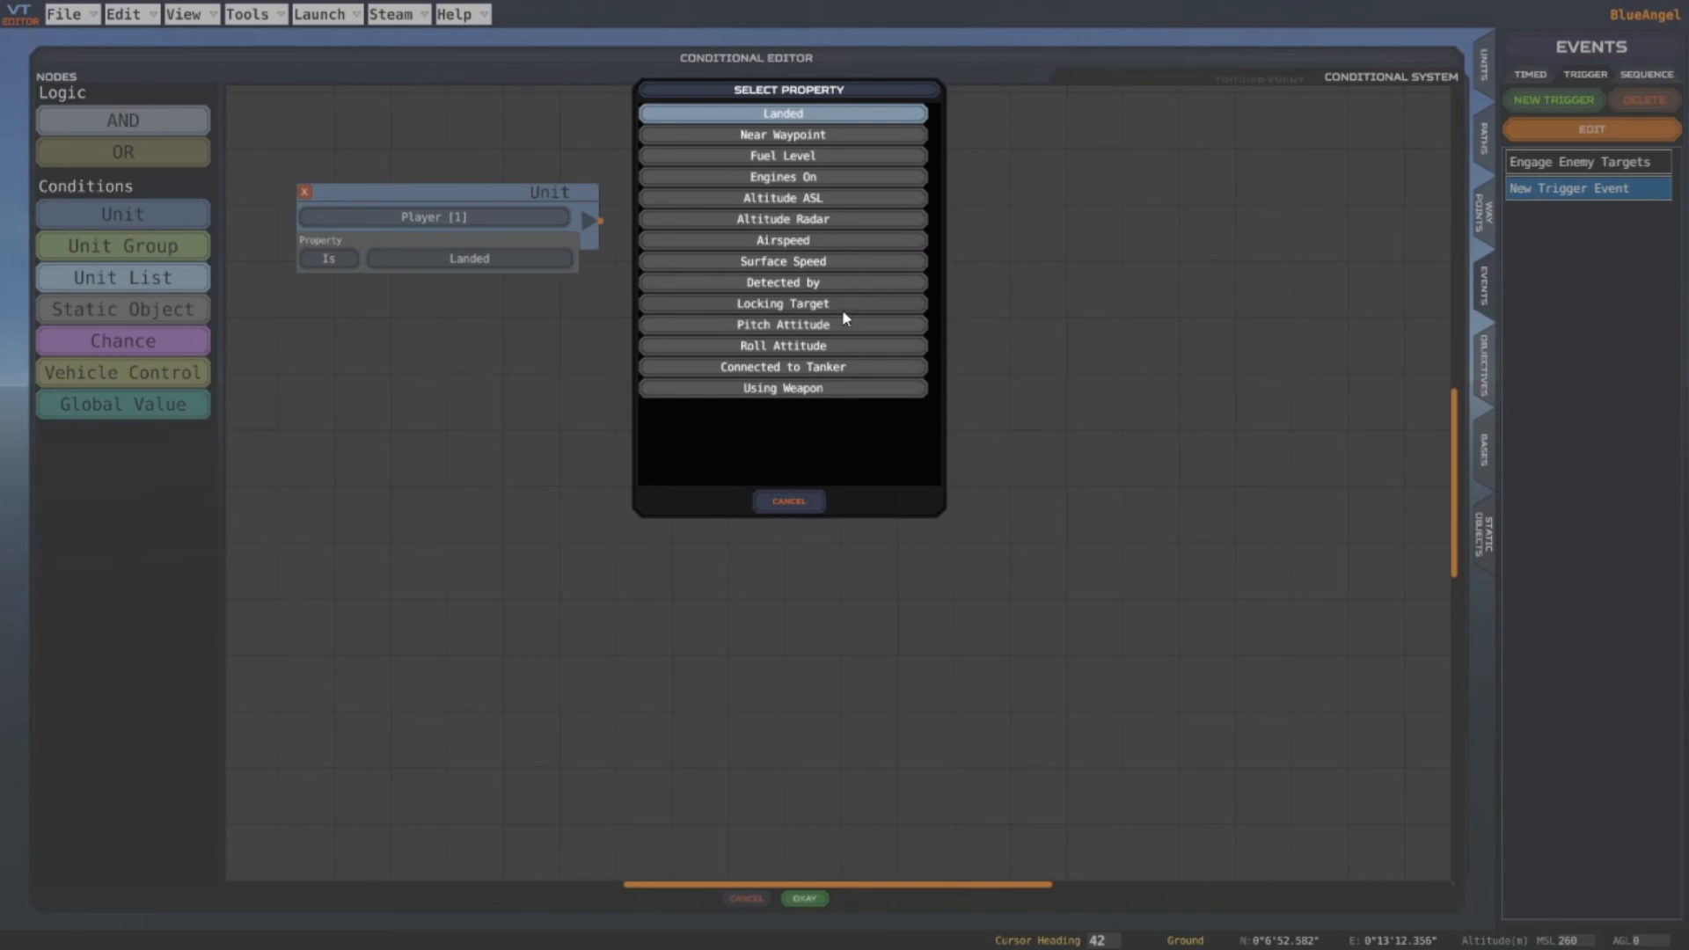
click(804, 260)
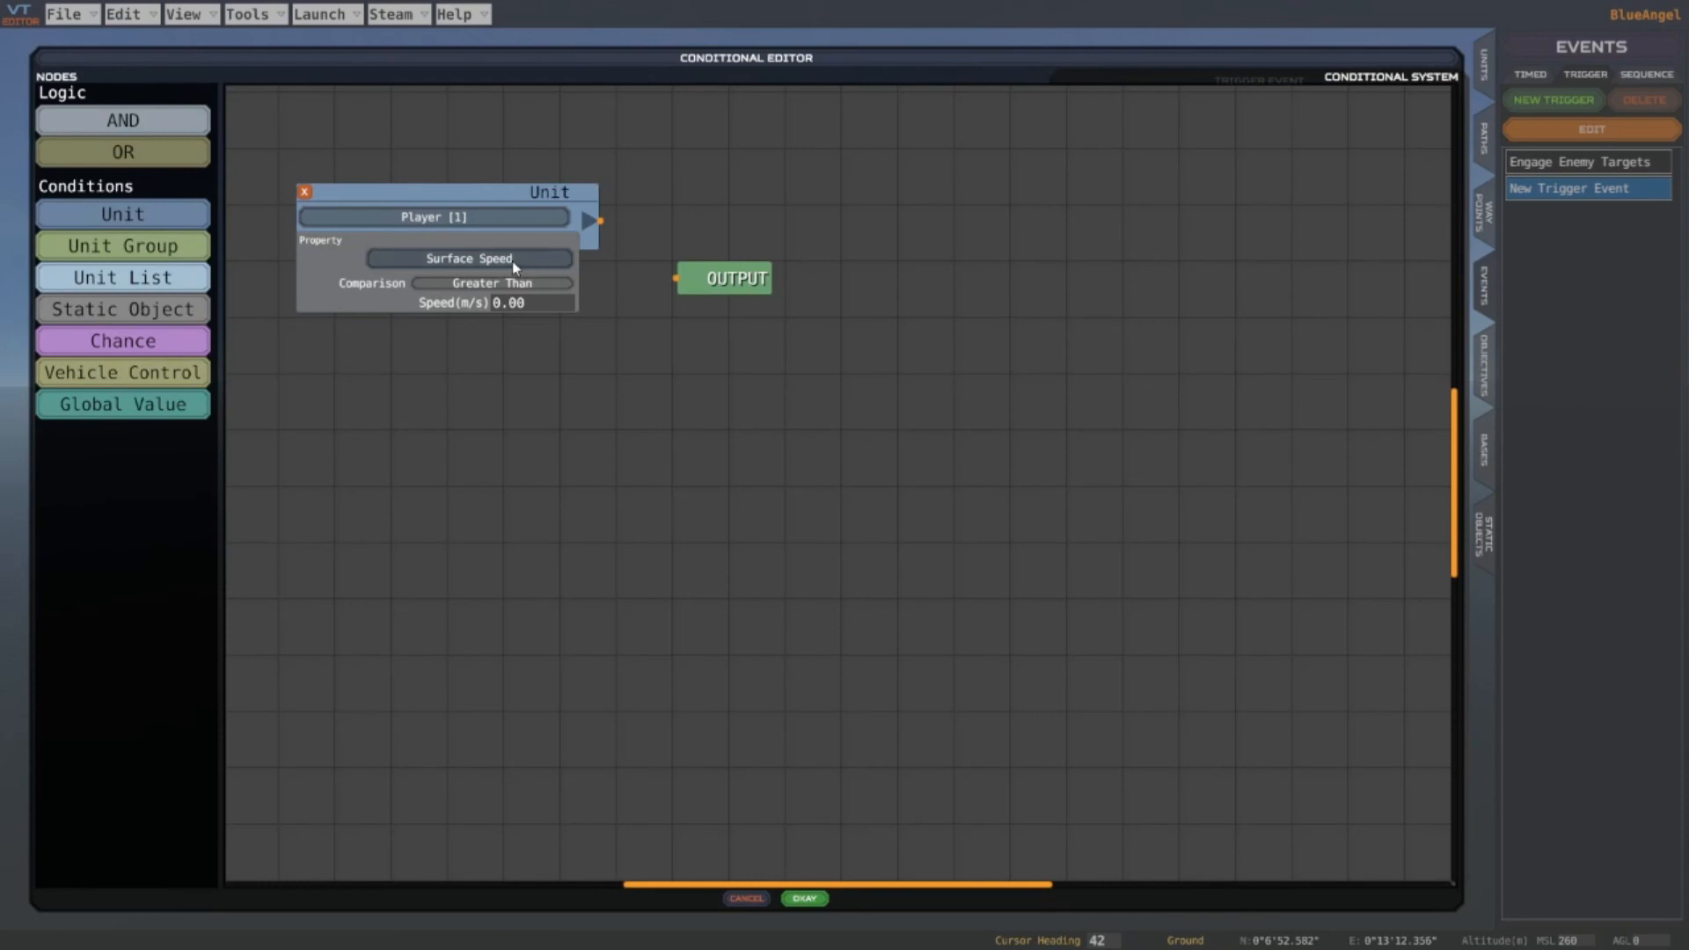
click(510, 303)
text(6)
key(BackSpace)
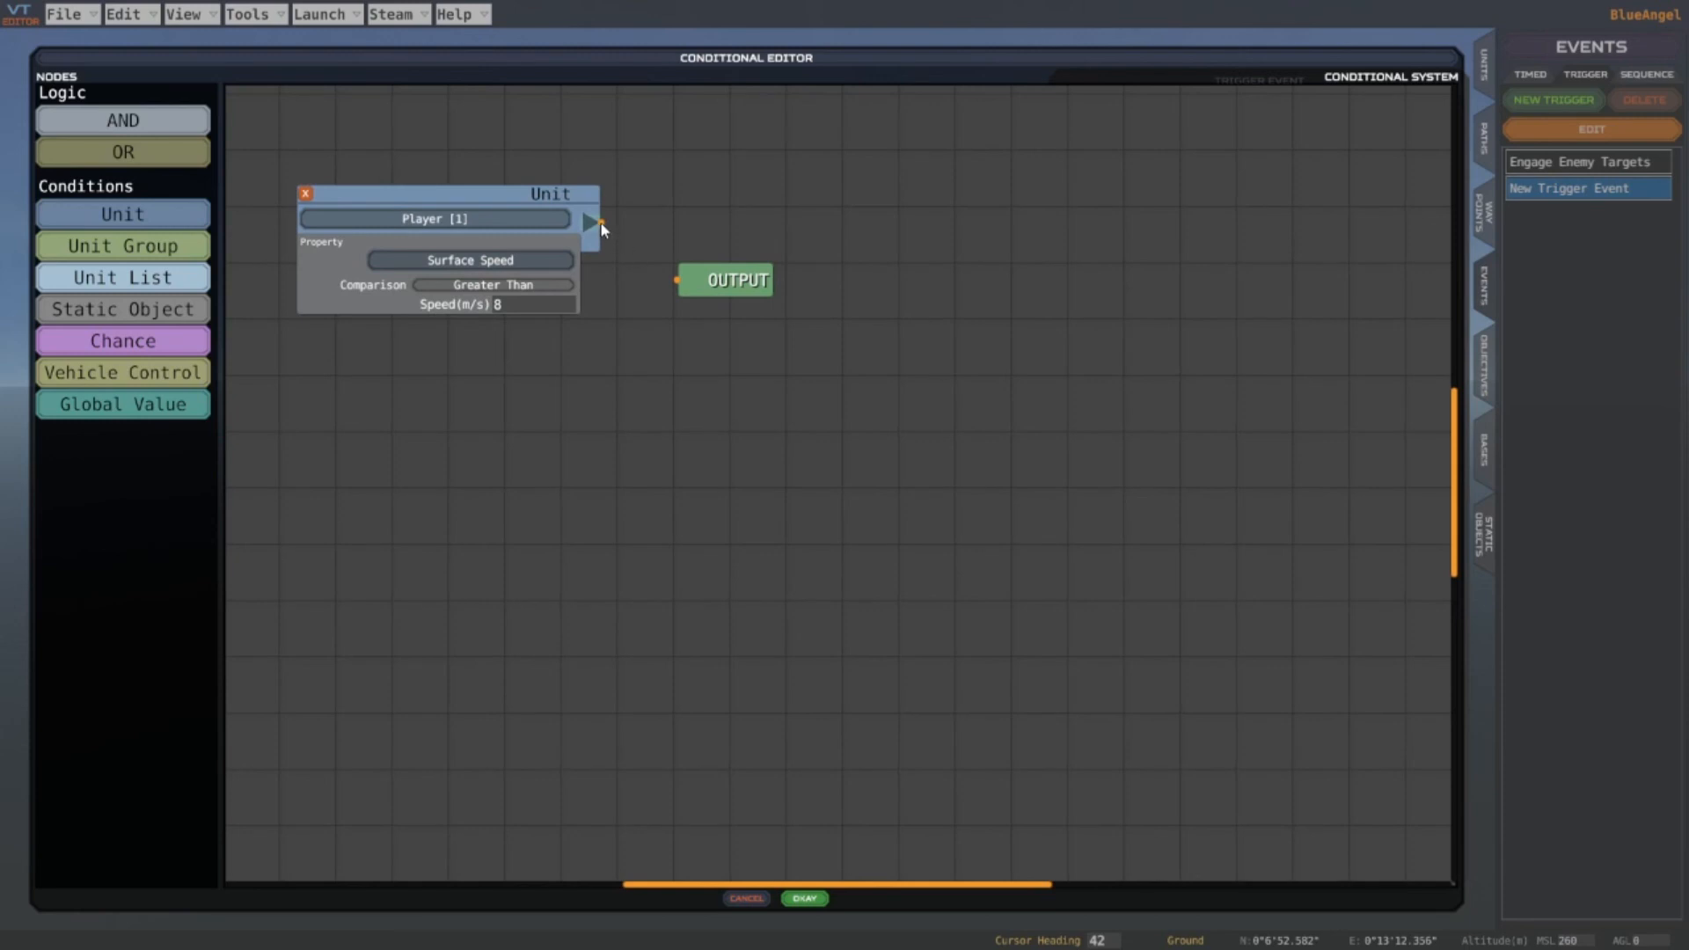
drag(655, 278, 678, 283)
click(803, 898)
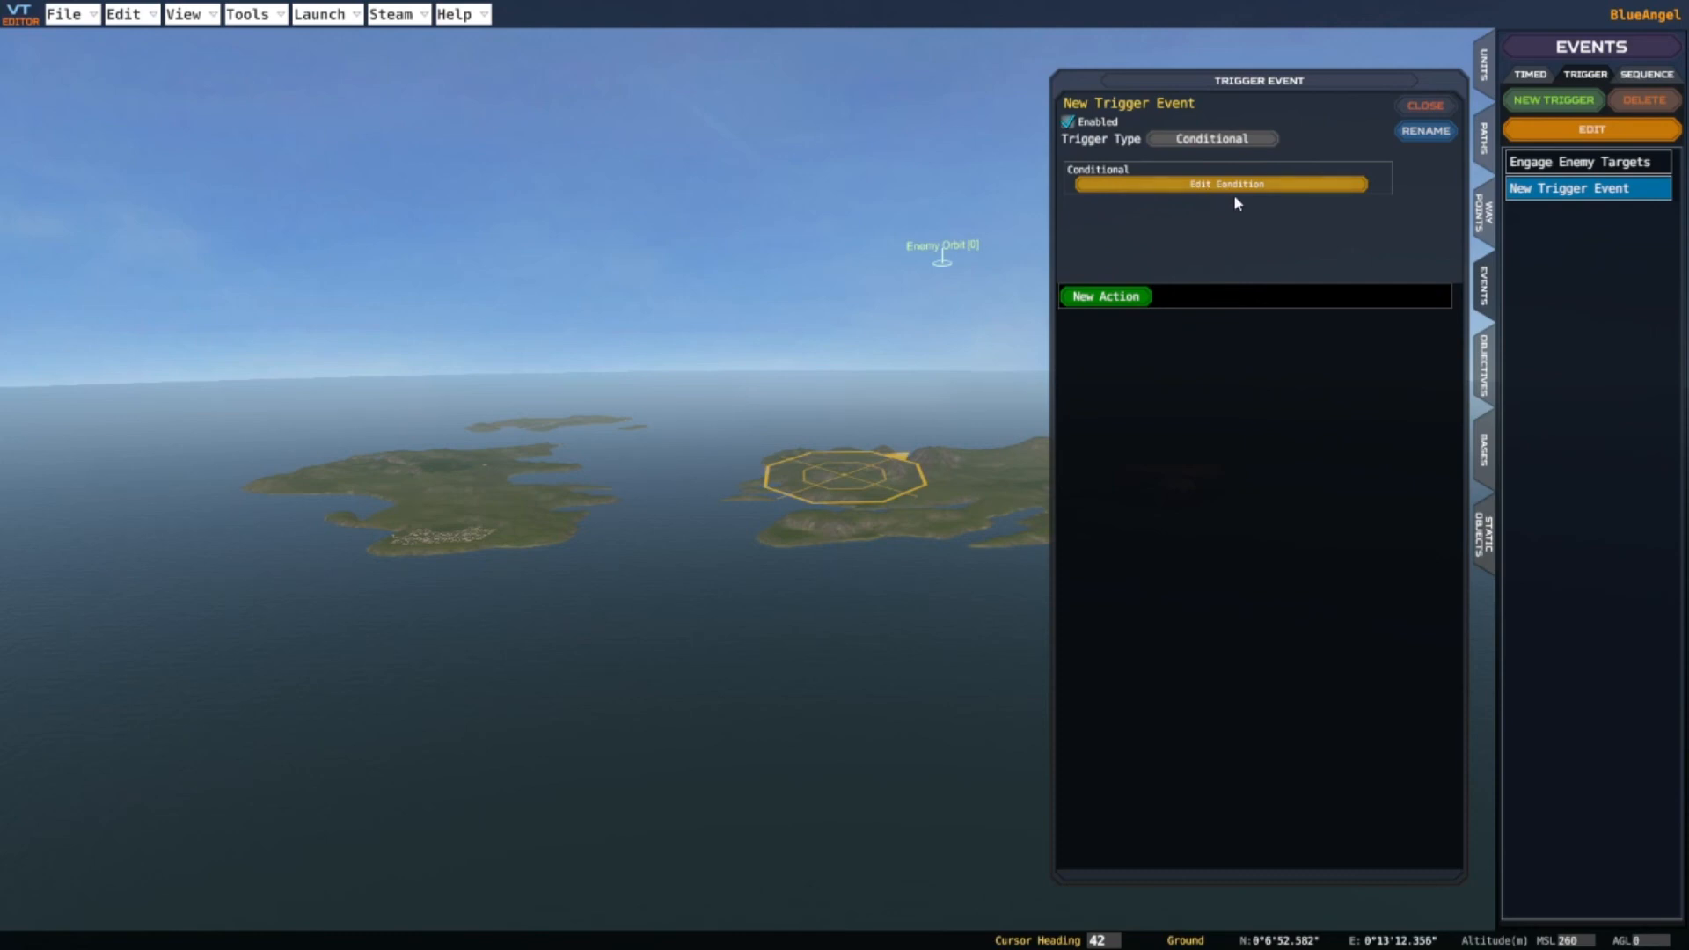
Add a Take Off action for the allied Alpha group to the conditional trigger event
click(1119, 297)
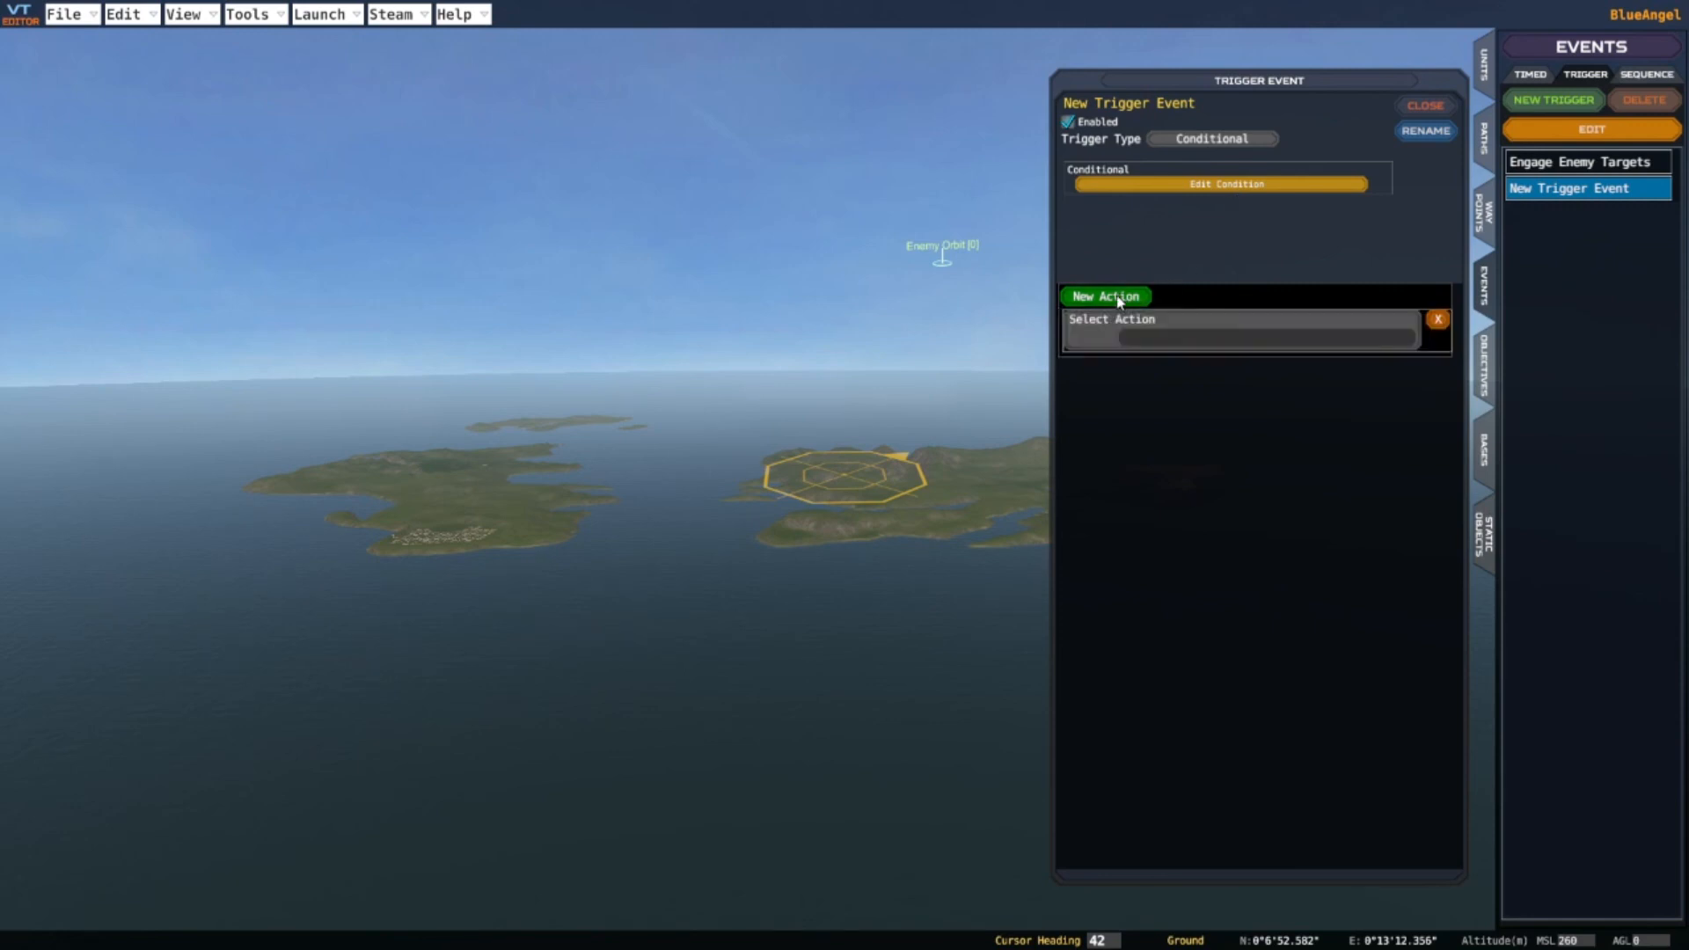
click(1227, 328)
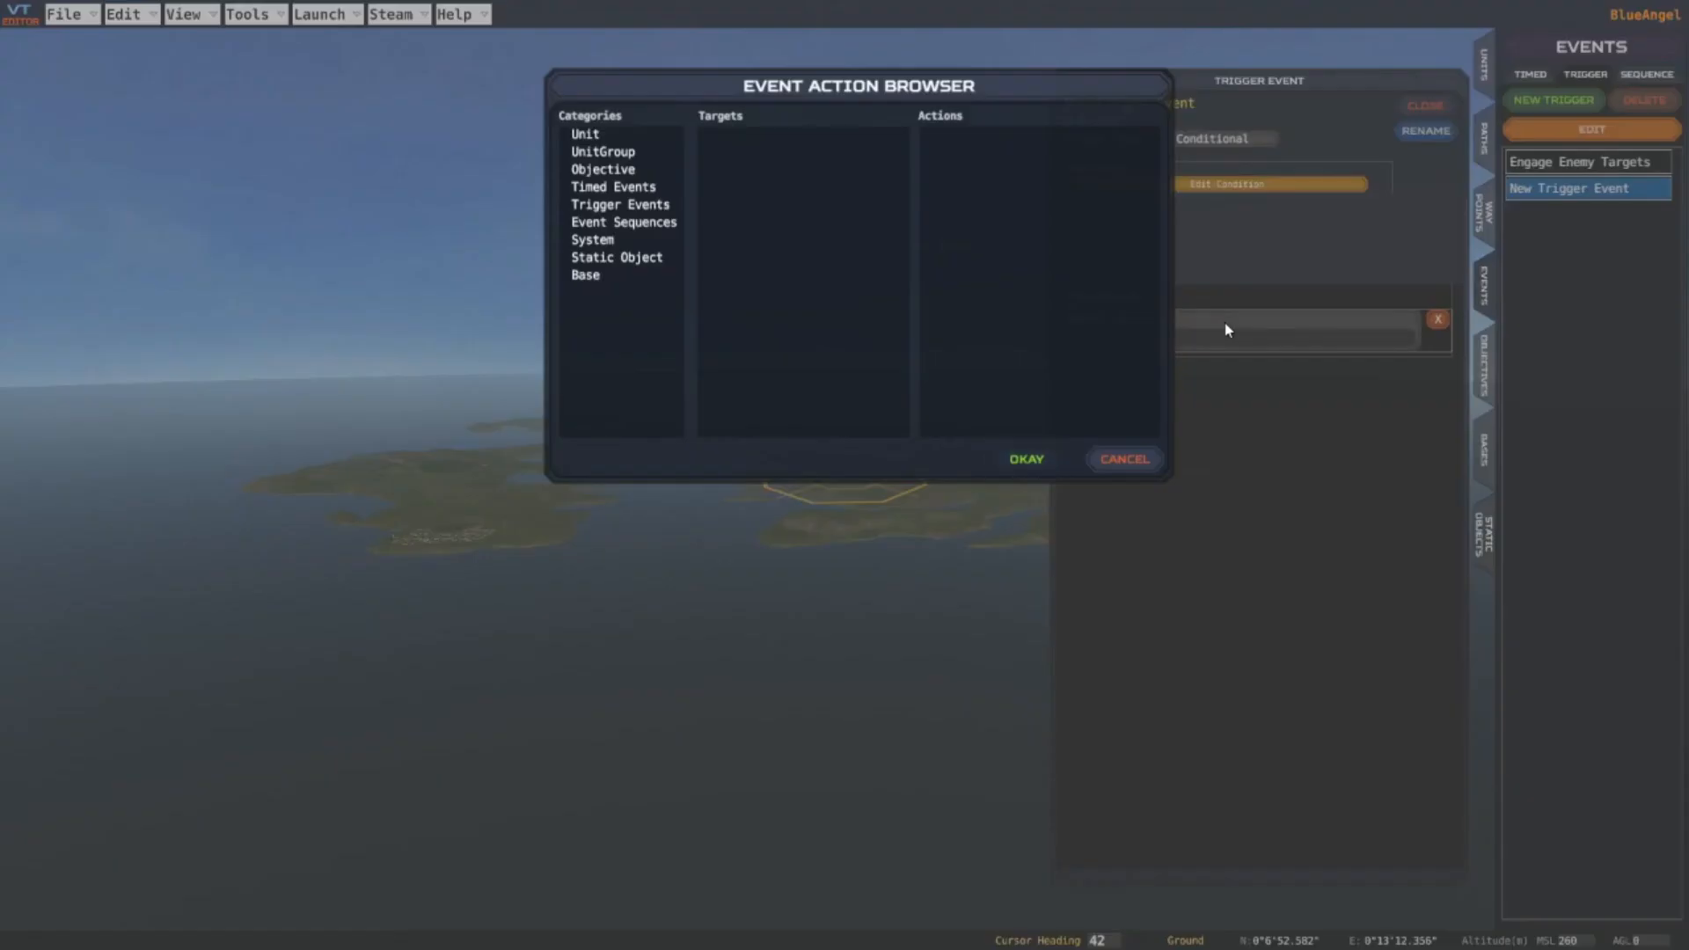
click(603, 153)
click(735, 138)
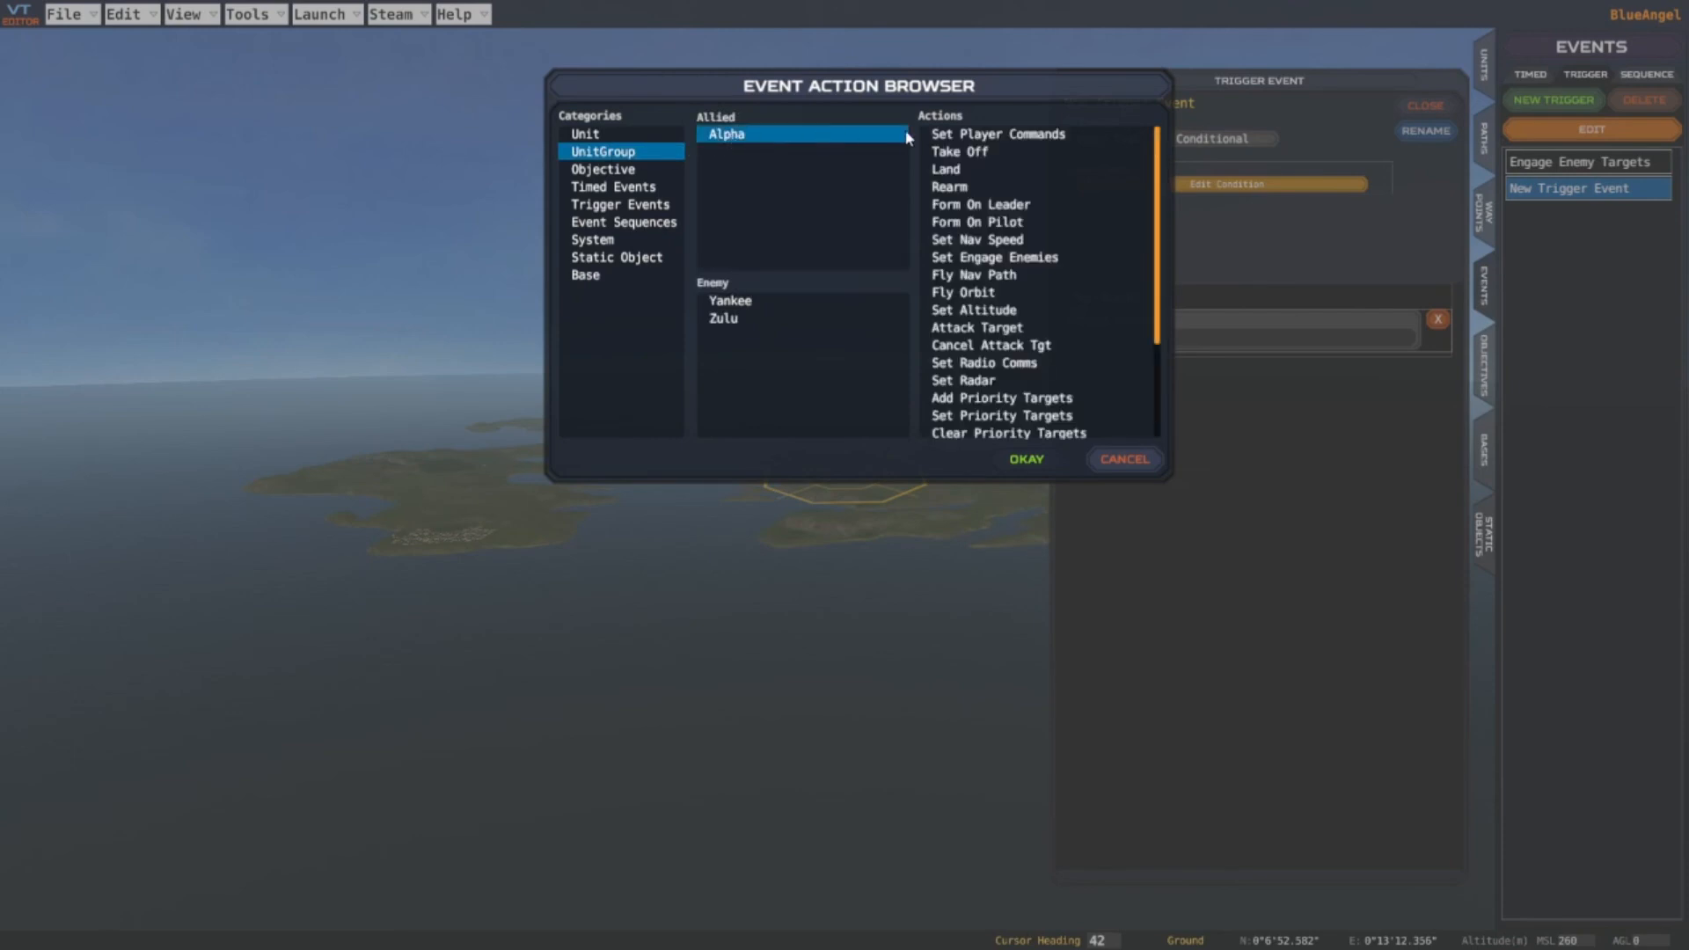
click(966, 155)
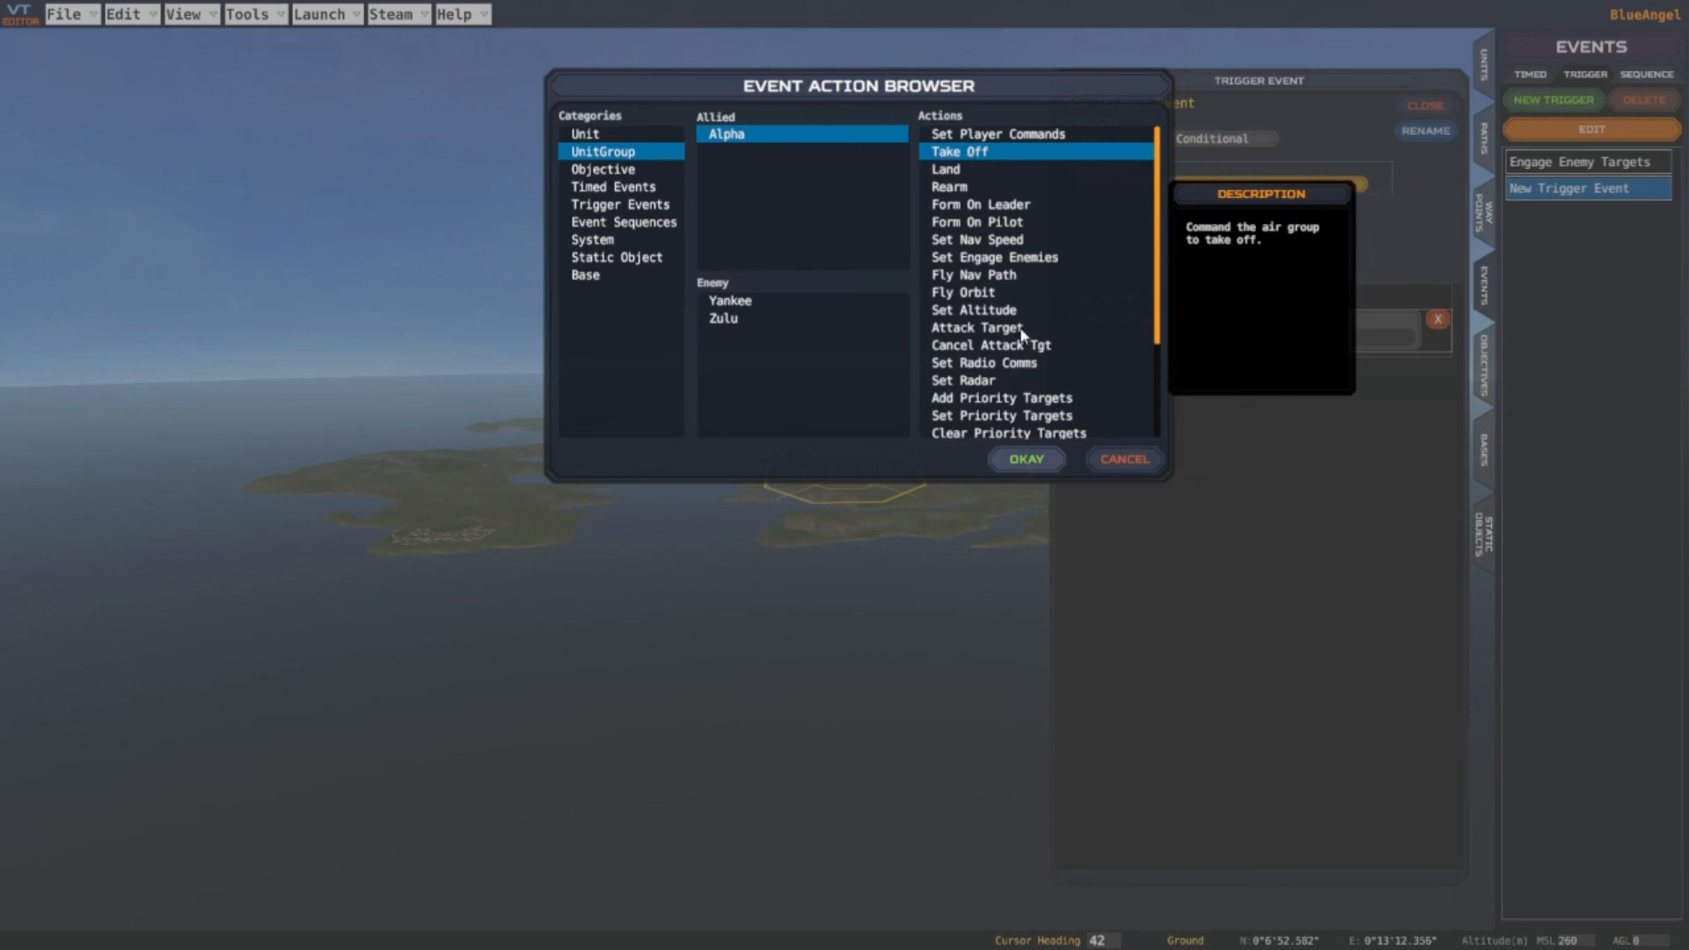
click(1027, 459)
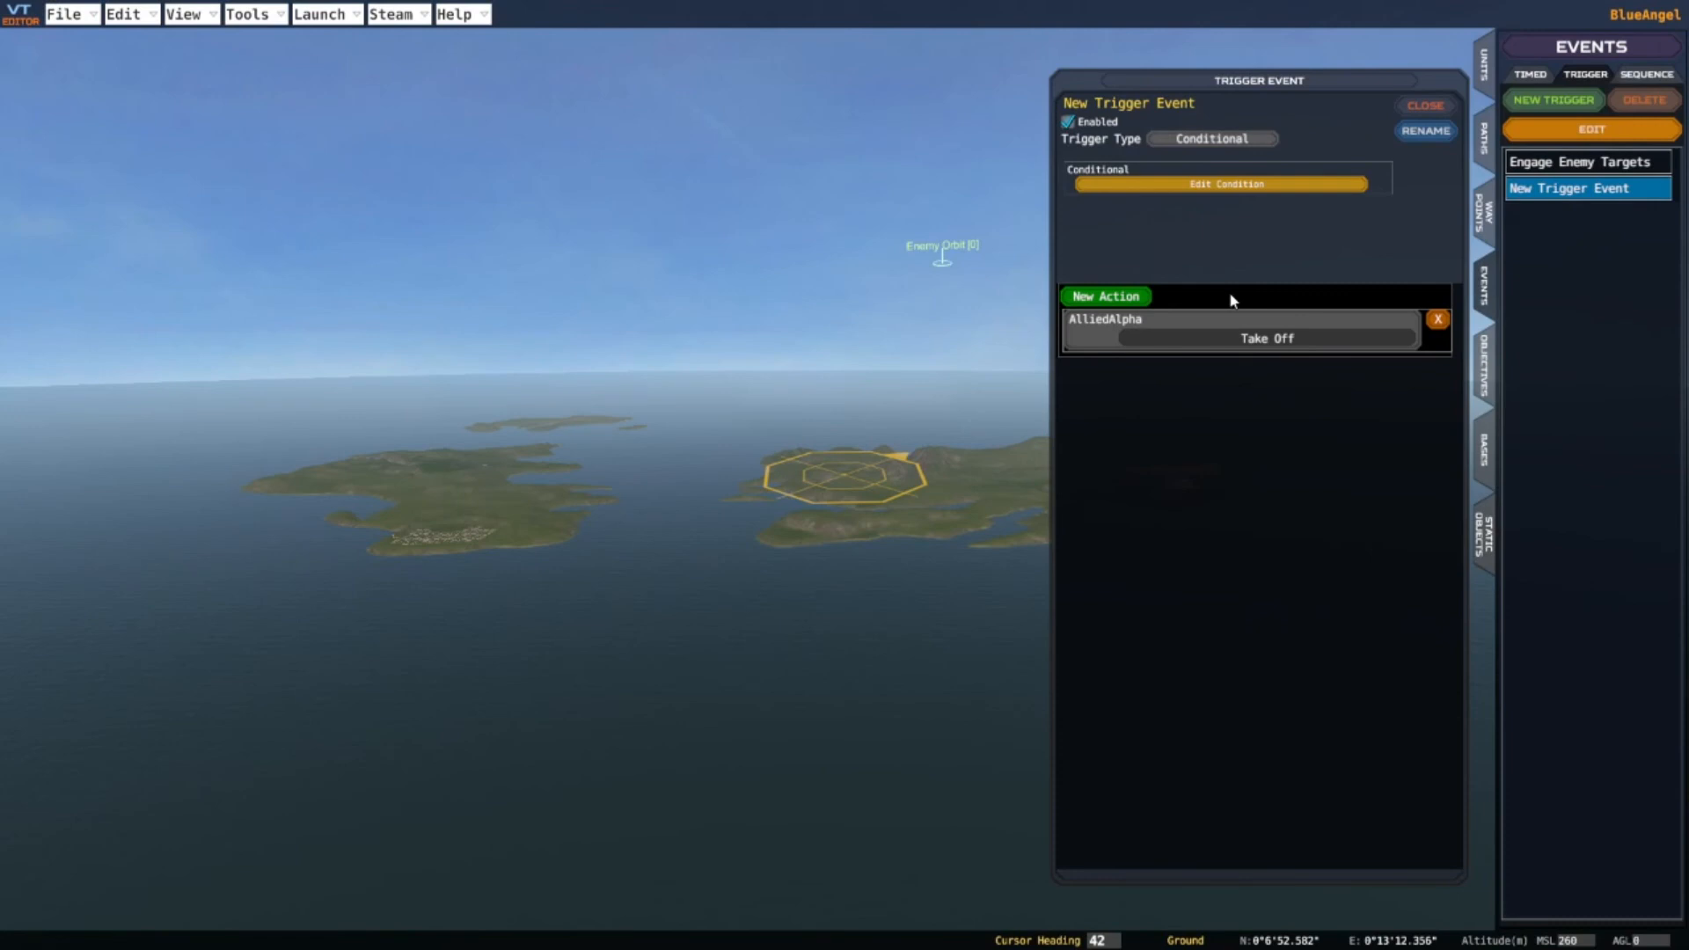
Add a Form On Pilot action for Alpha with Player [1] as target leader, and recheck the trigger's condition
click(1110, 297)
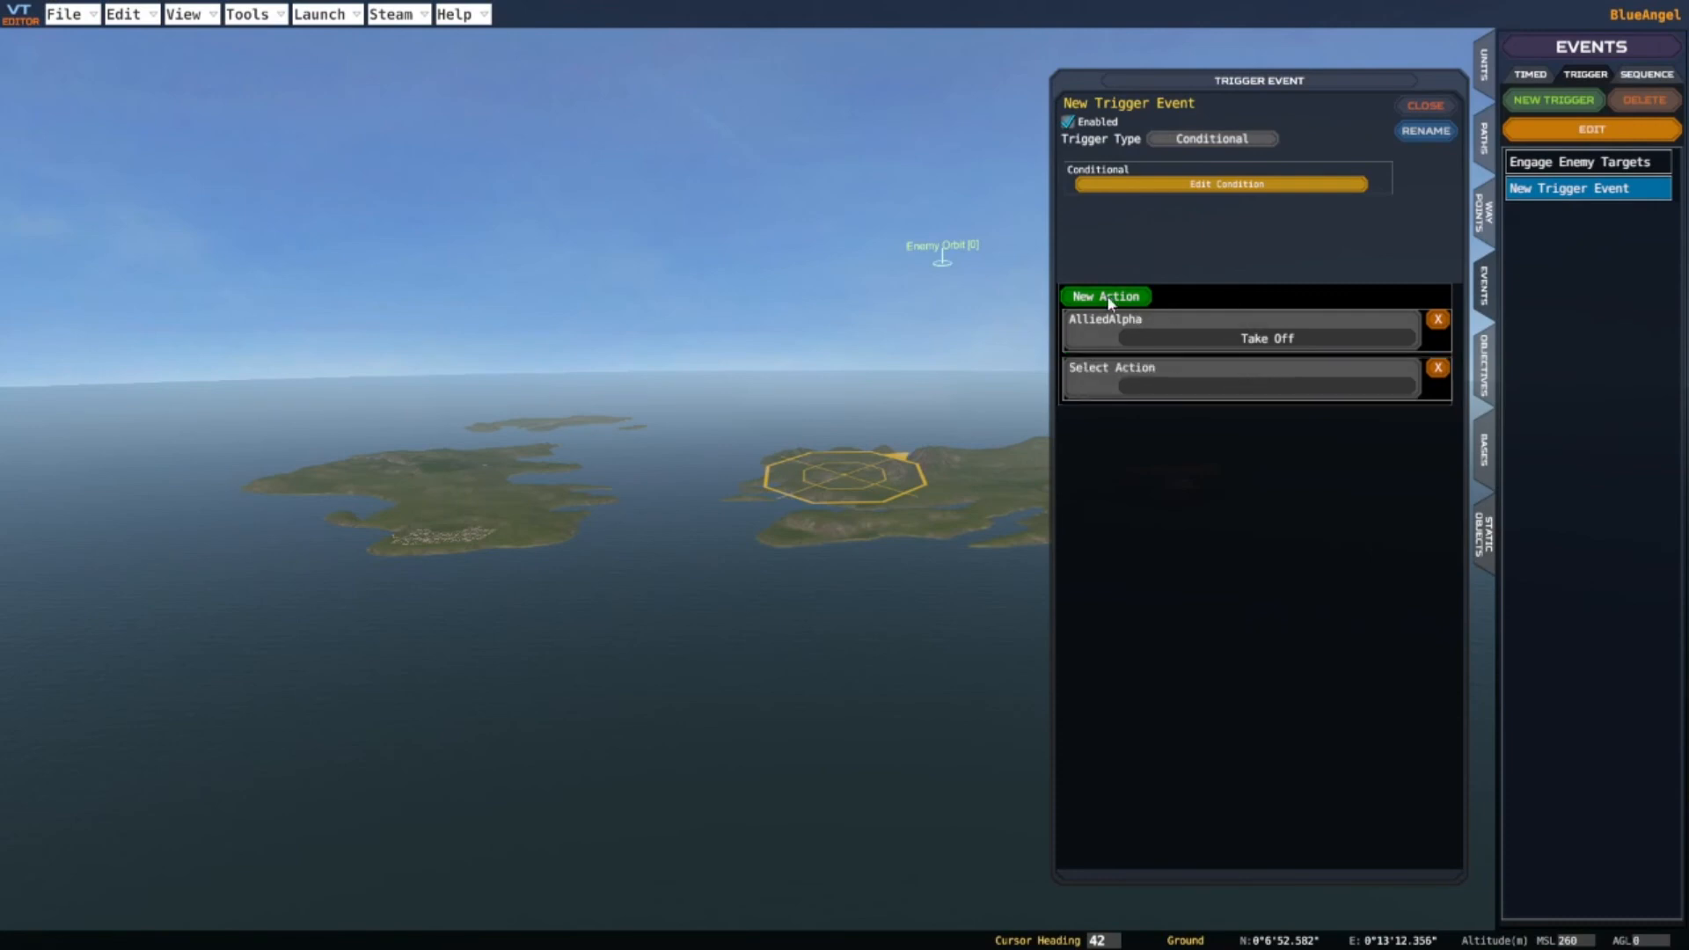
click(1155, 379)
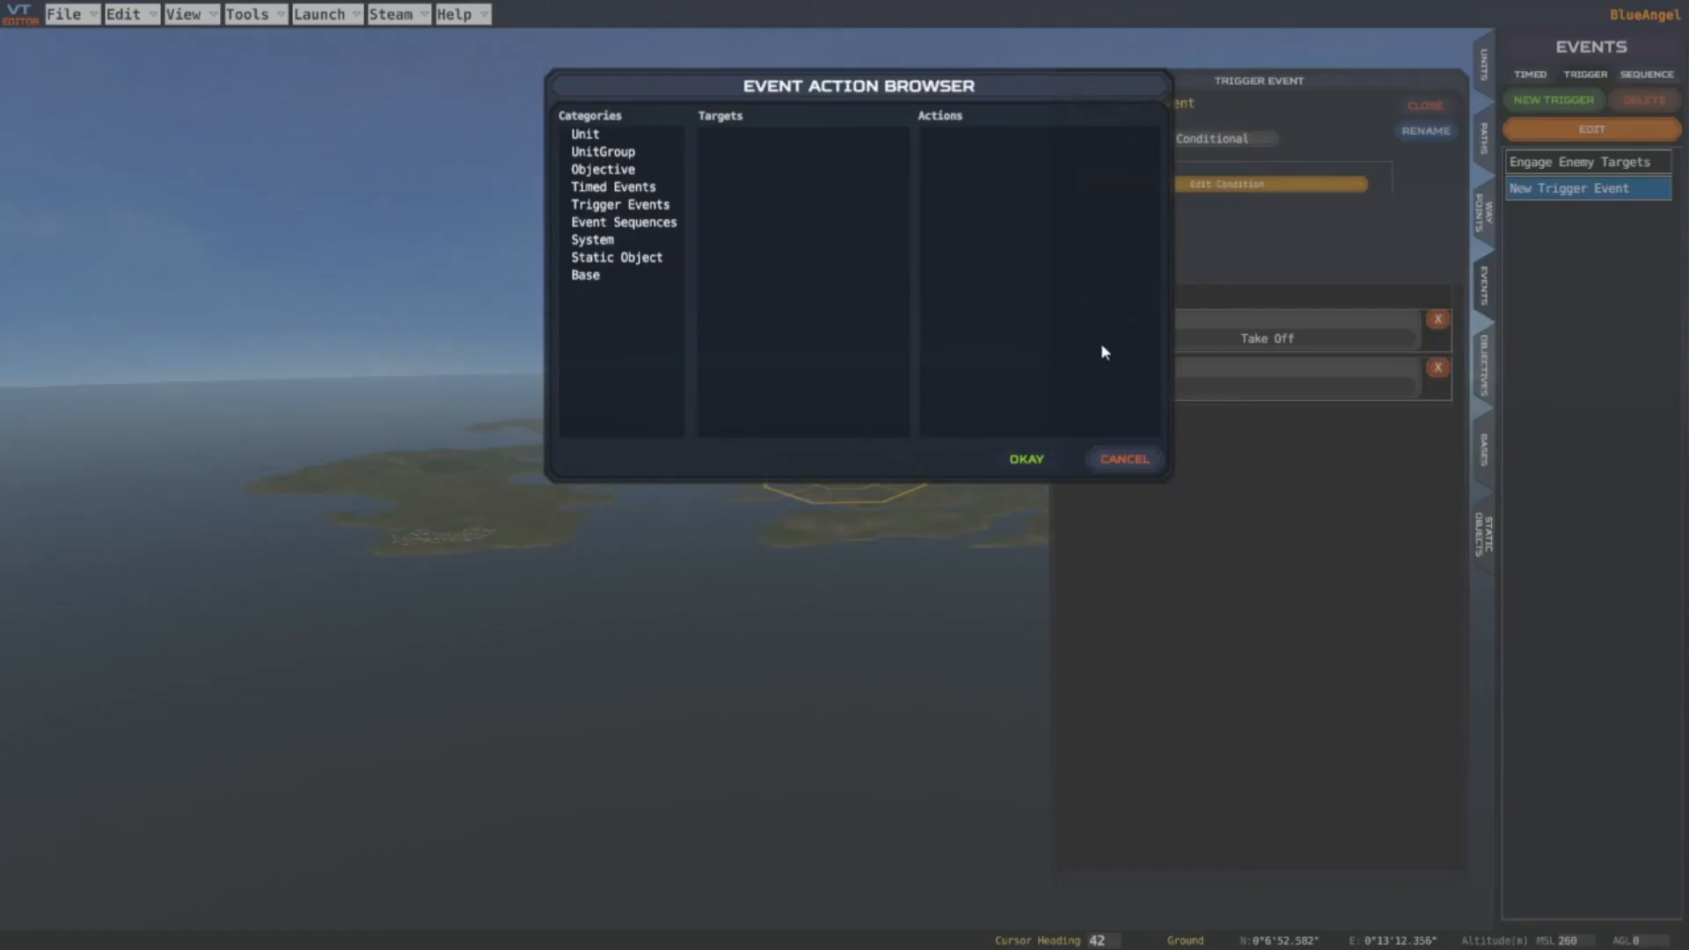
click(608, 153)
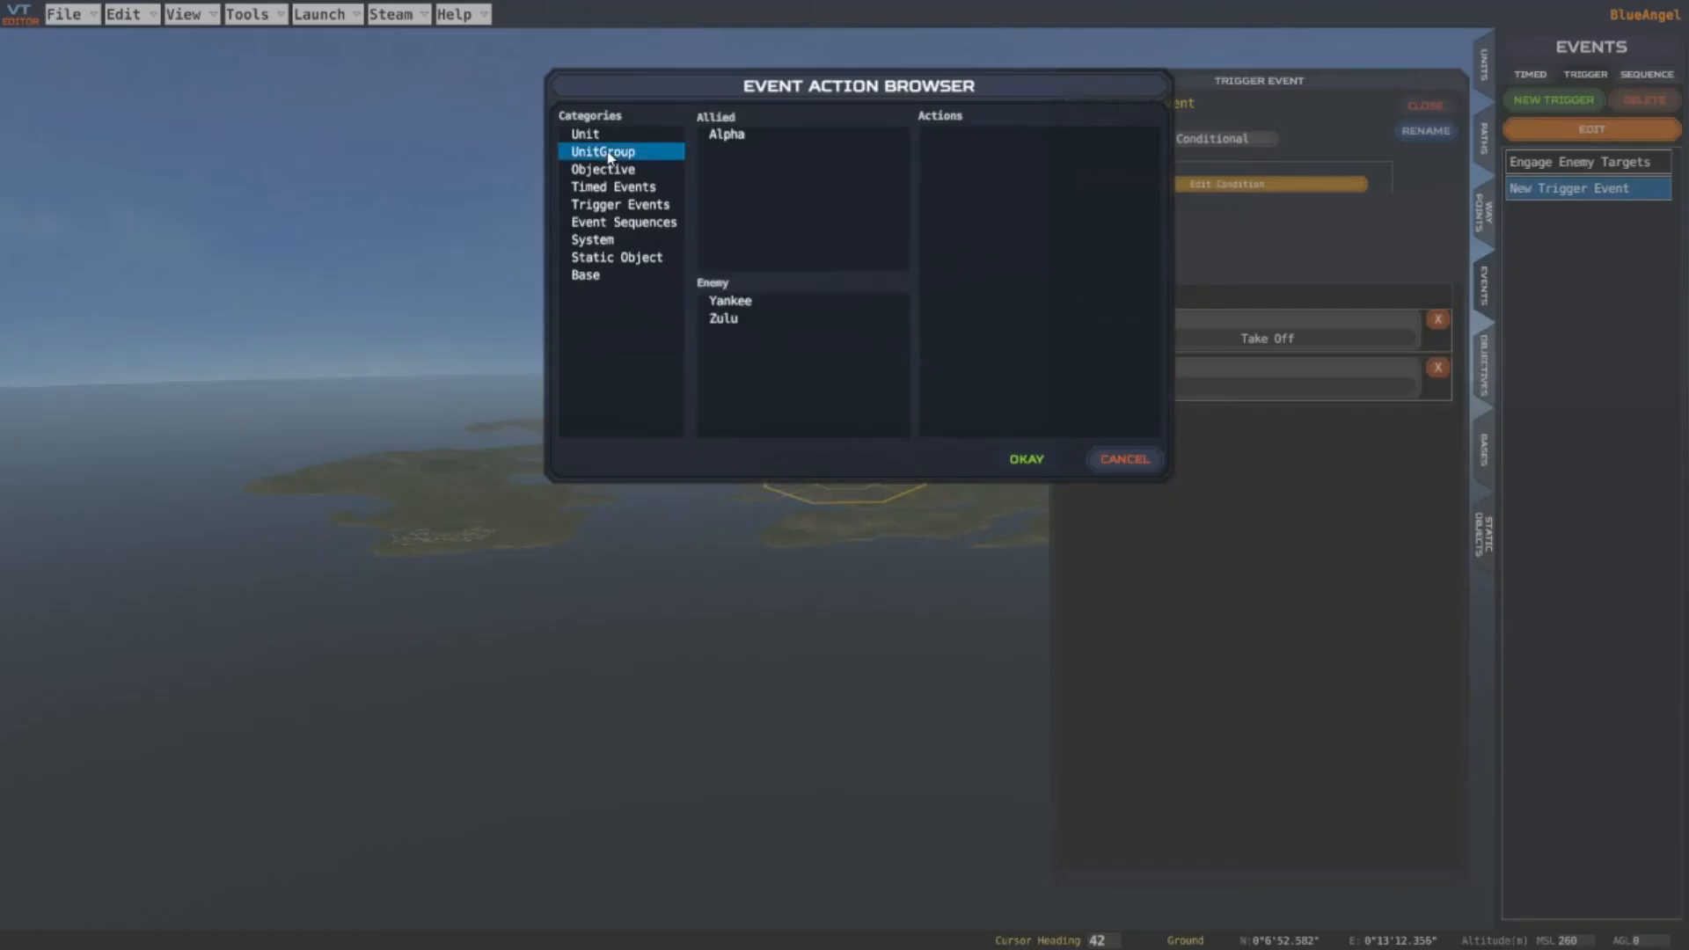
click(727, 137)
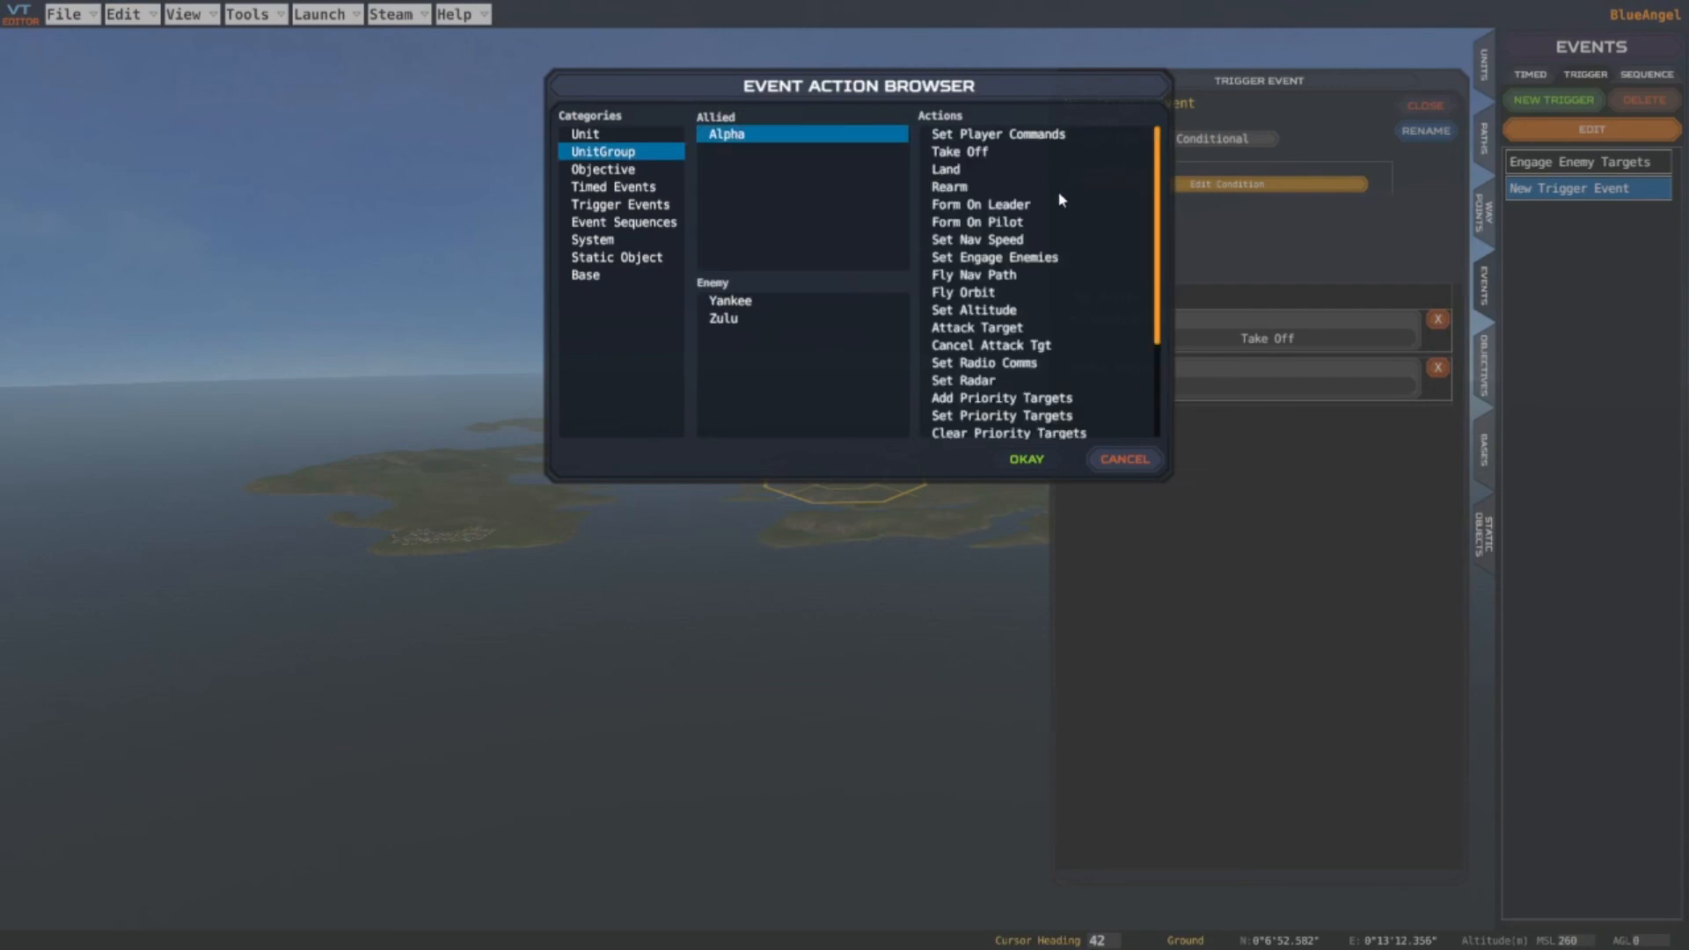
click(1000, 225)
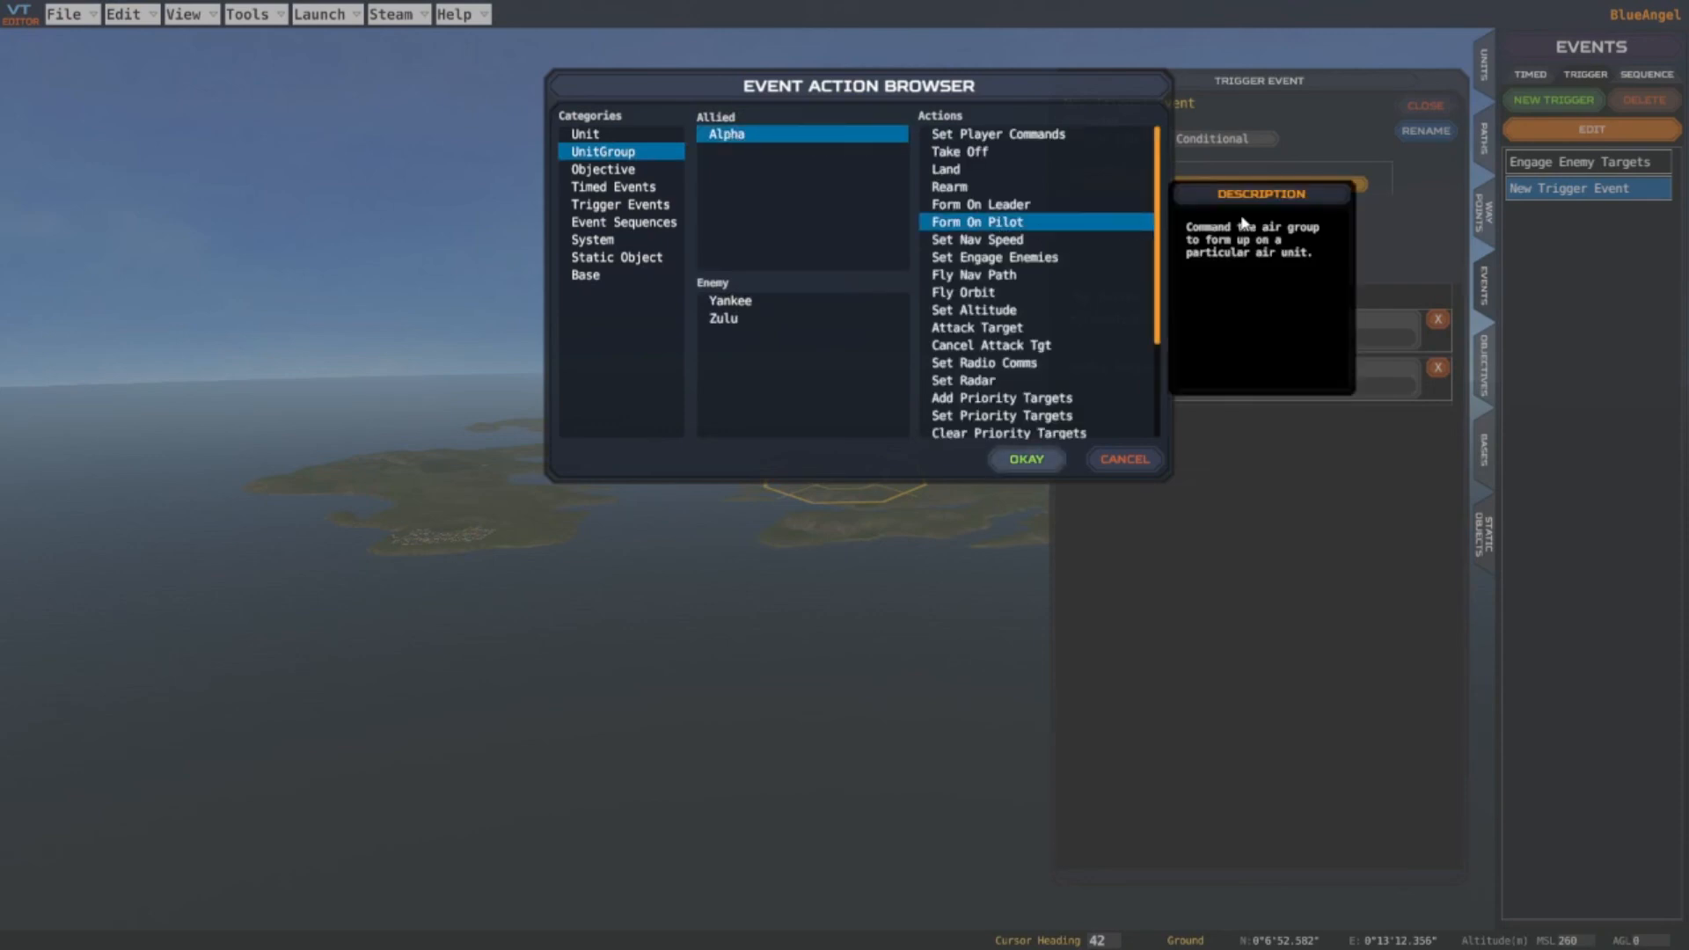
click(1026, 459)
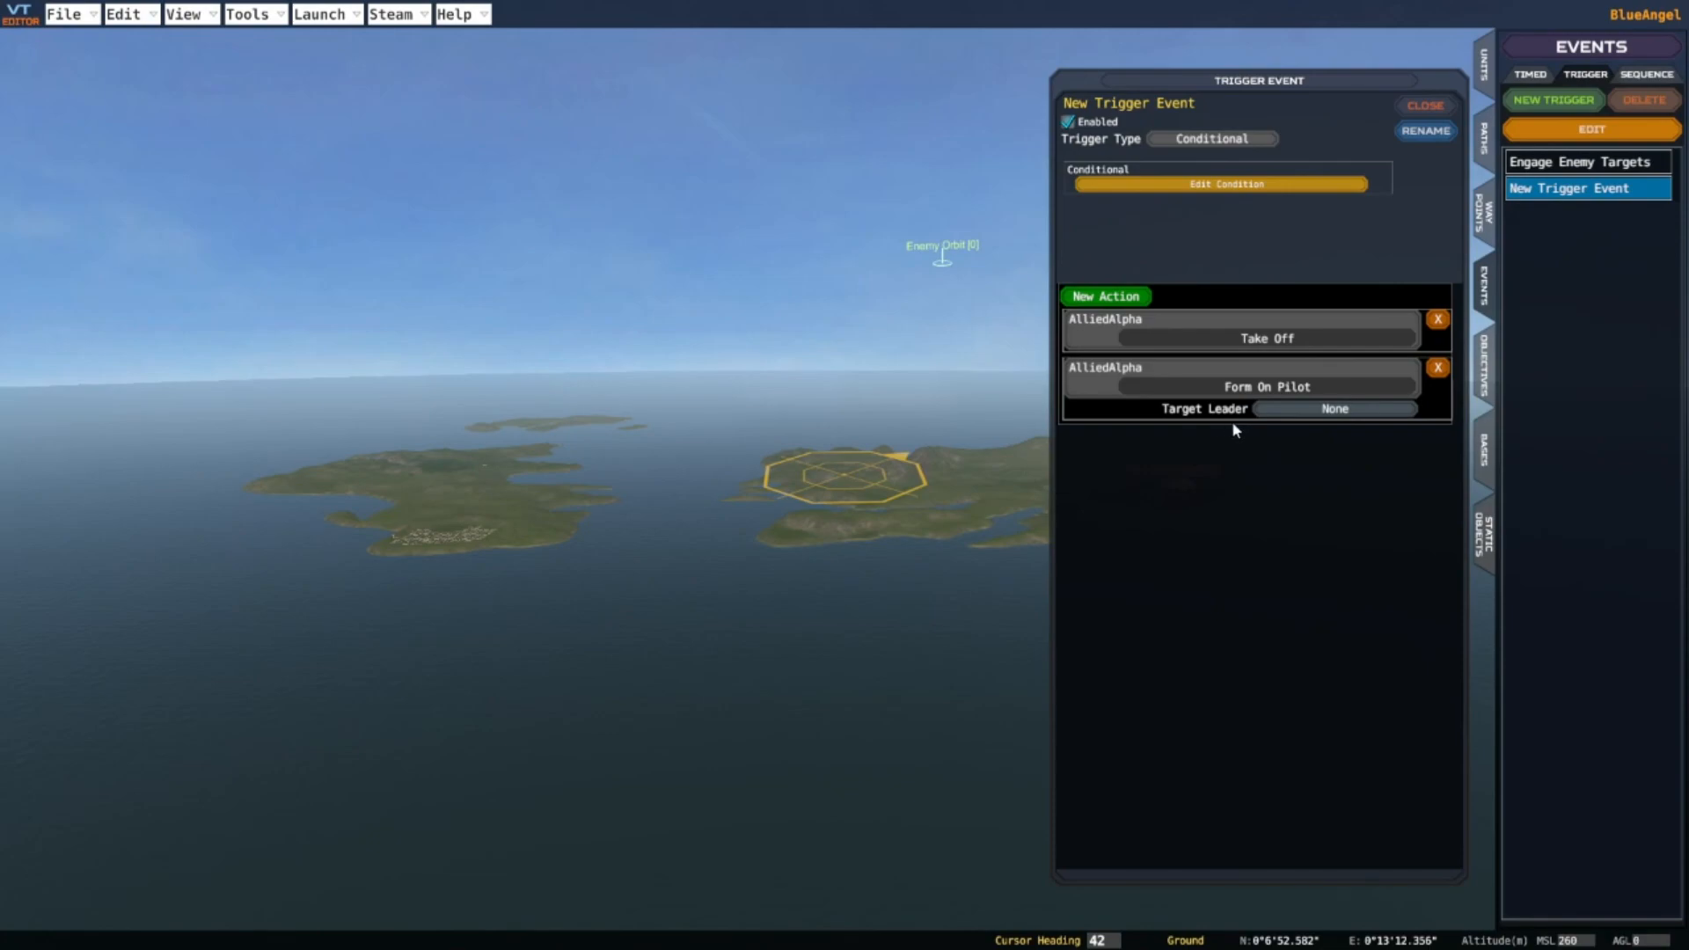
click(1330, 410)
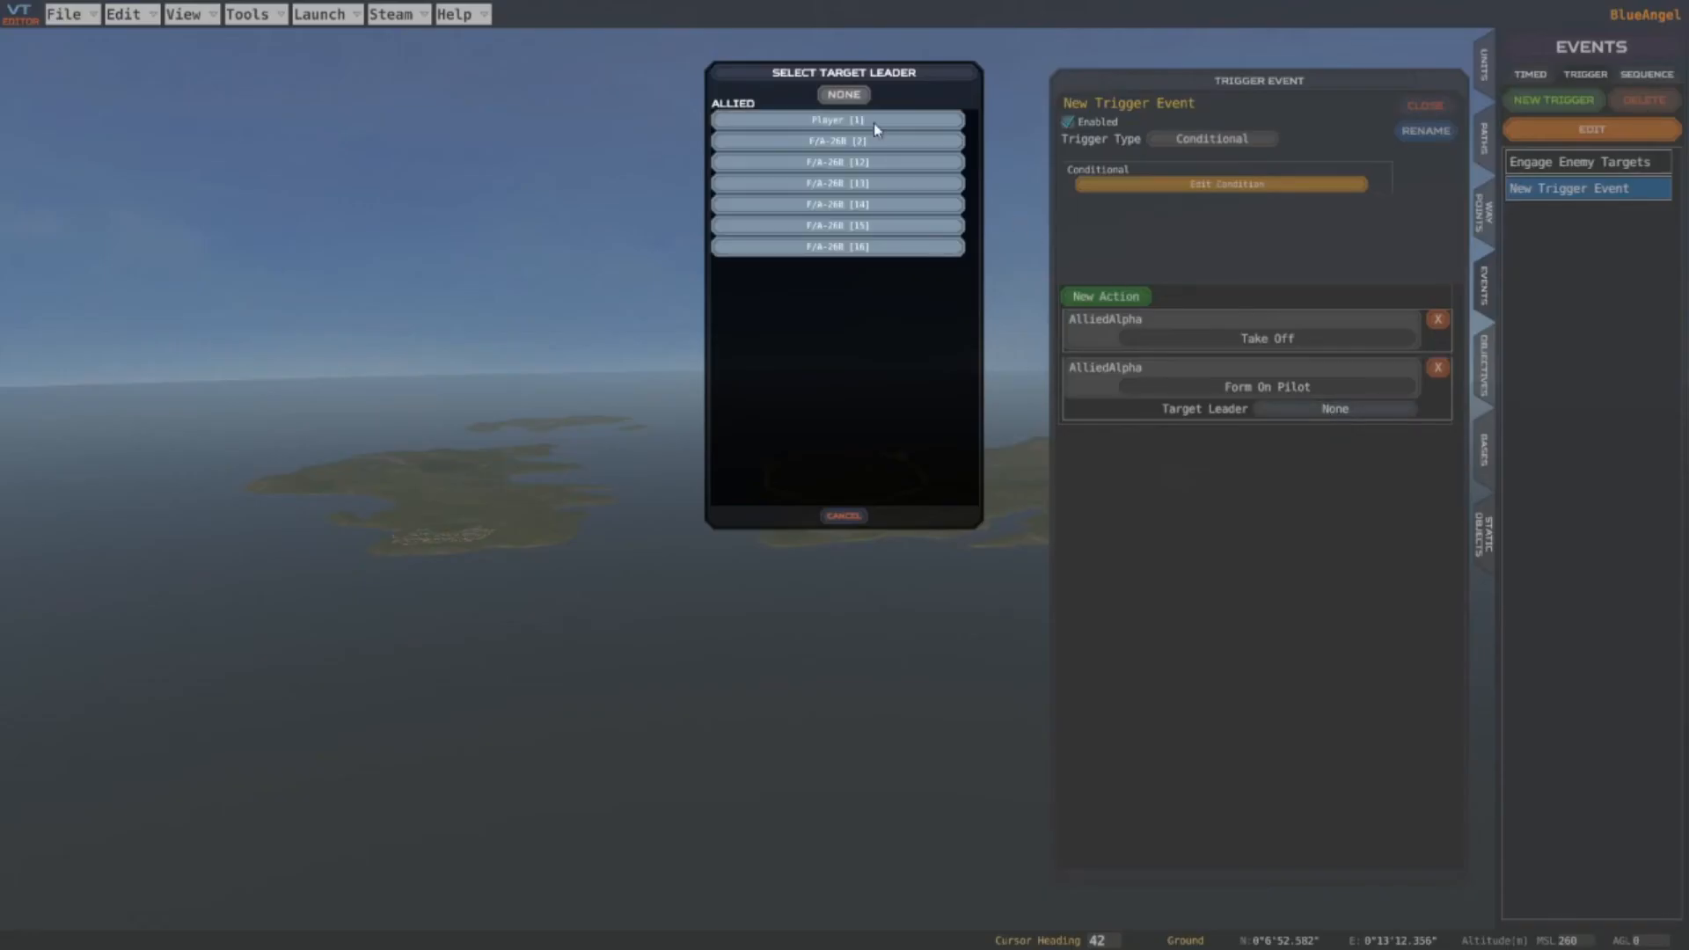
click(823, 120)
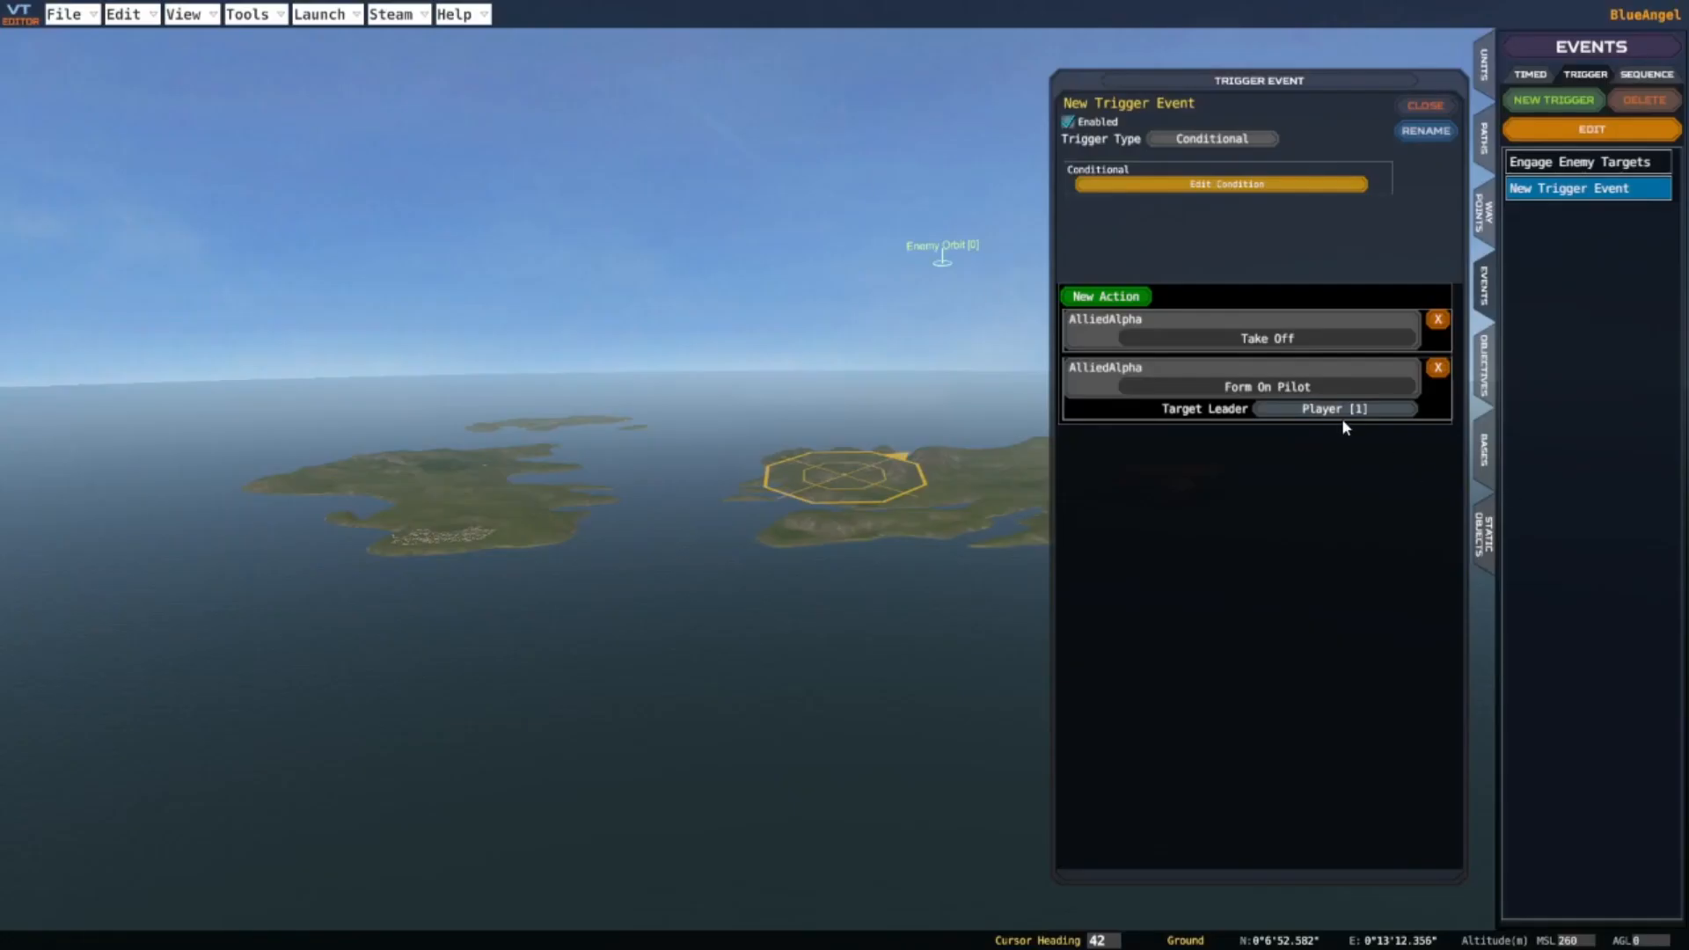
click(1230, 184)
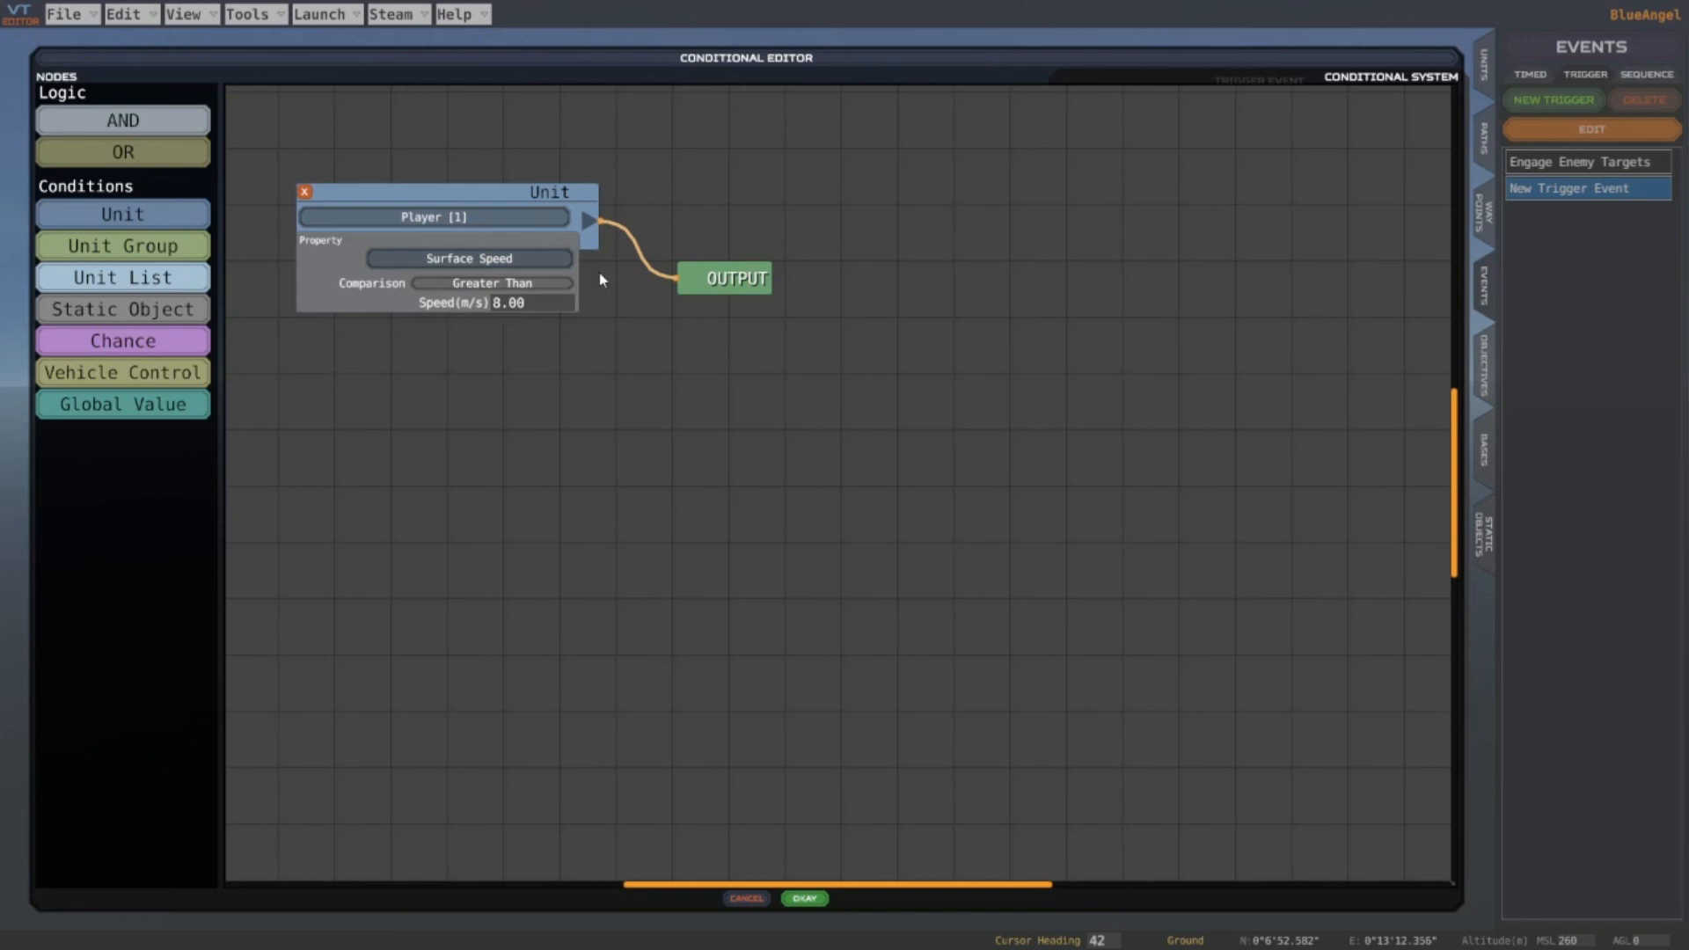
click(820, 897)
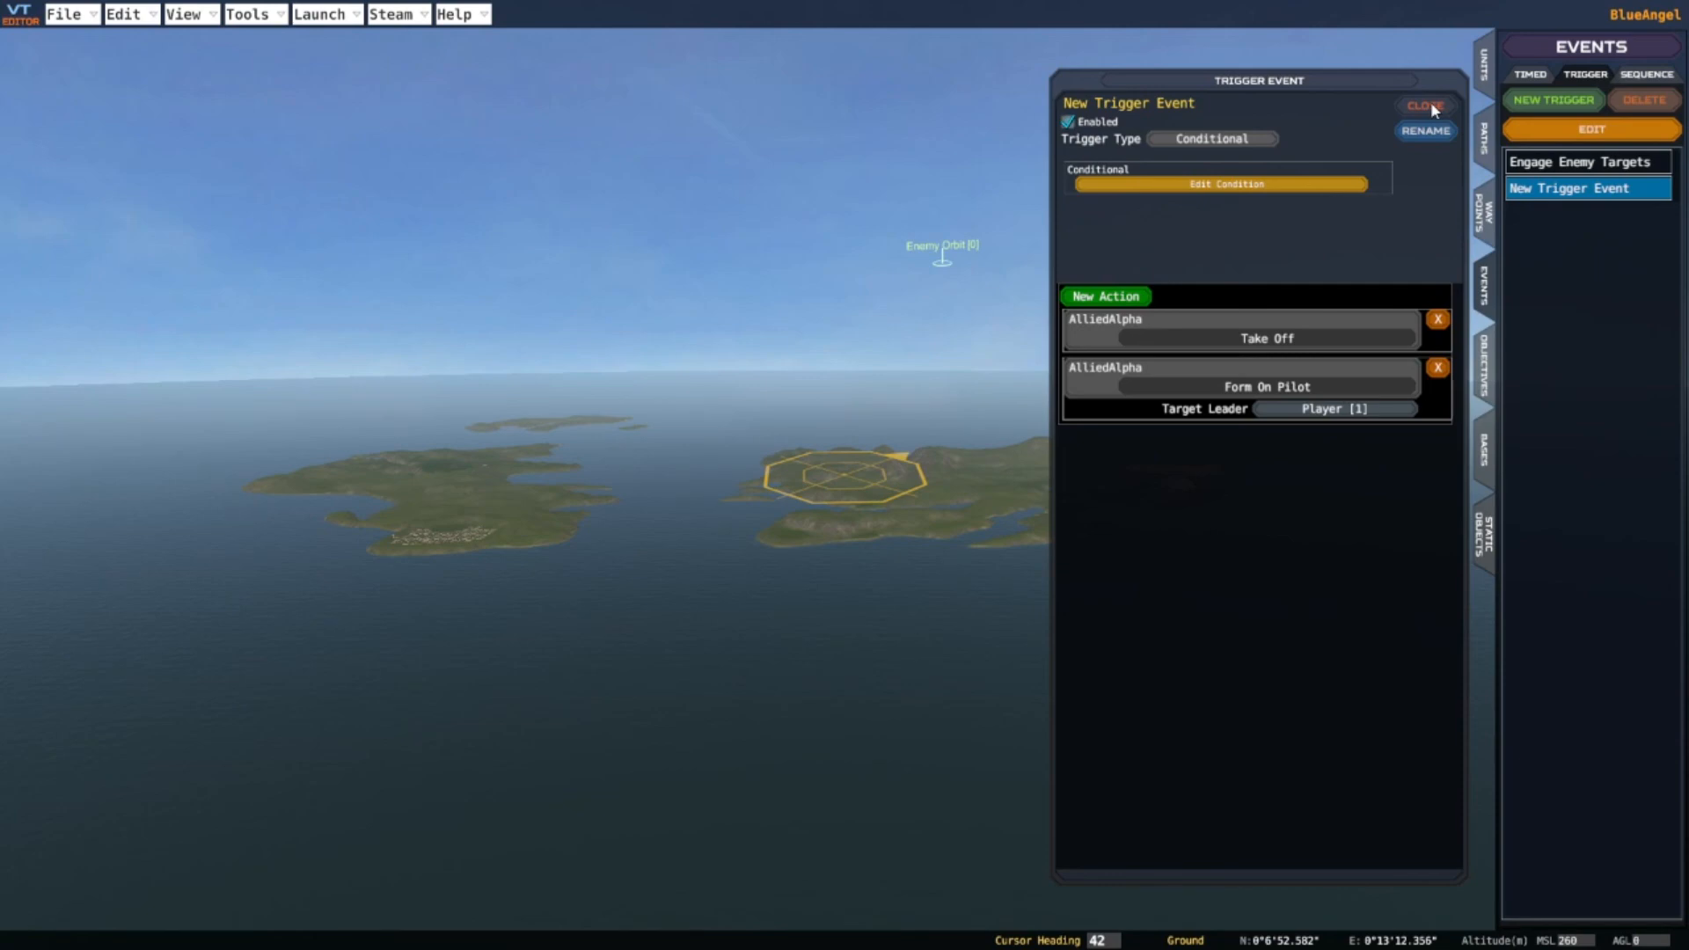
Rename the new trigger event as "Scramble Alpha Wing" and finish editing it
click(1422, 132)
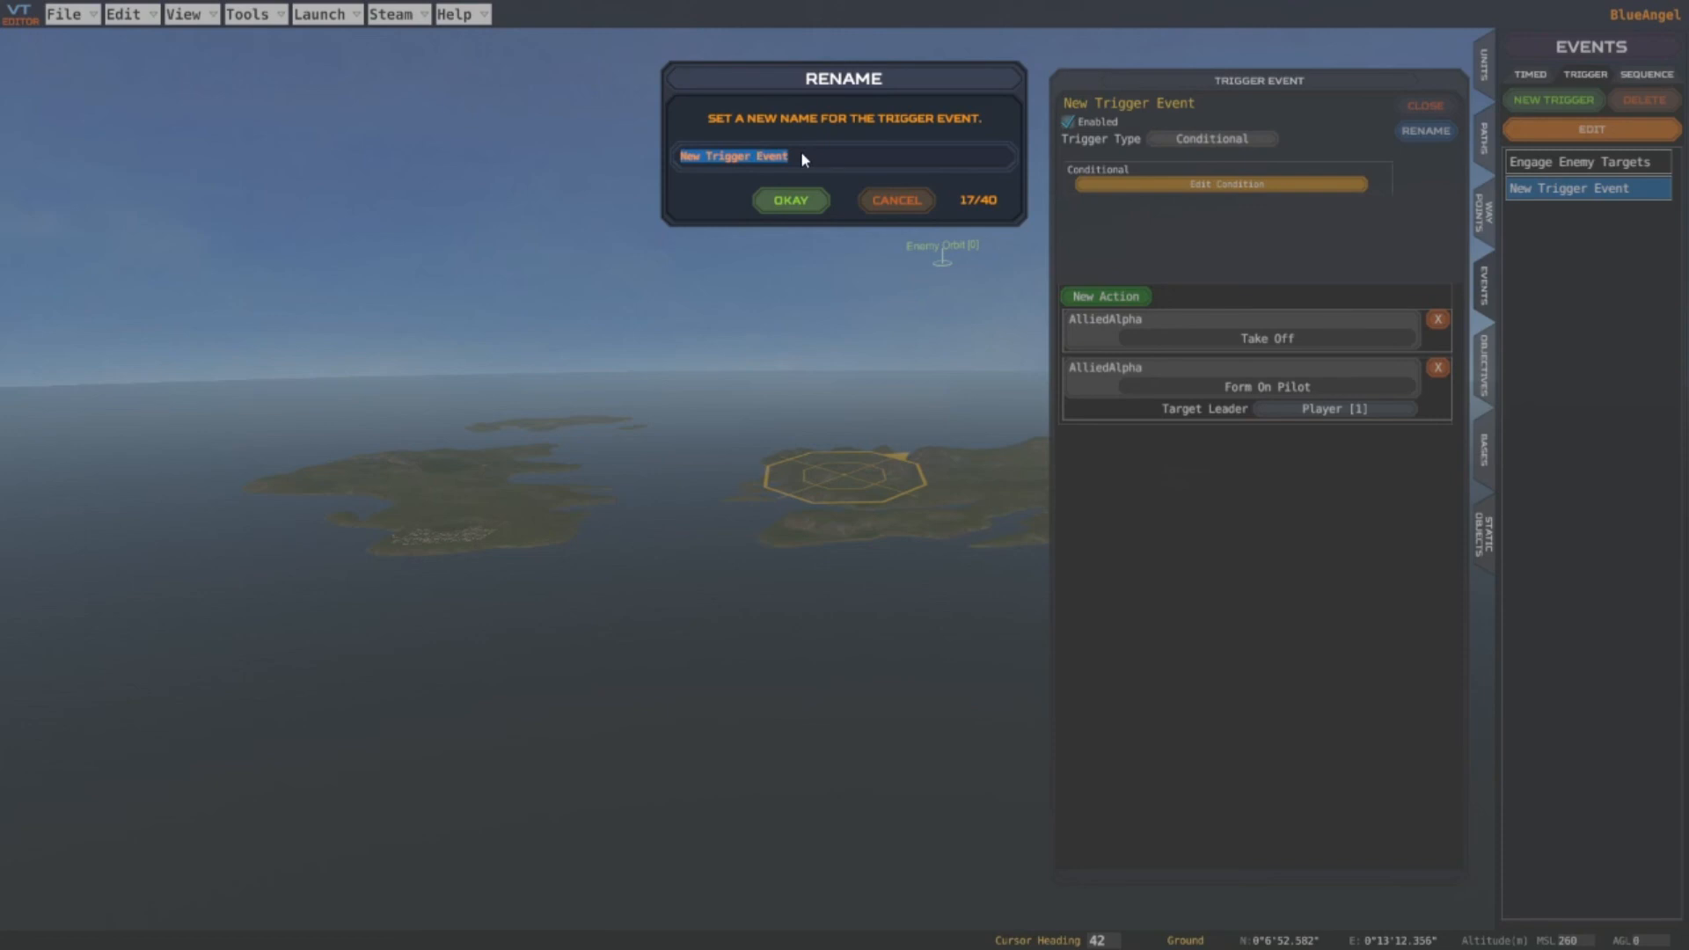
text(Scrambl)
key(BackSpace)
key(BackSpace)
key(BackSpace)
text(b)
key(BackSpace)
text(m)
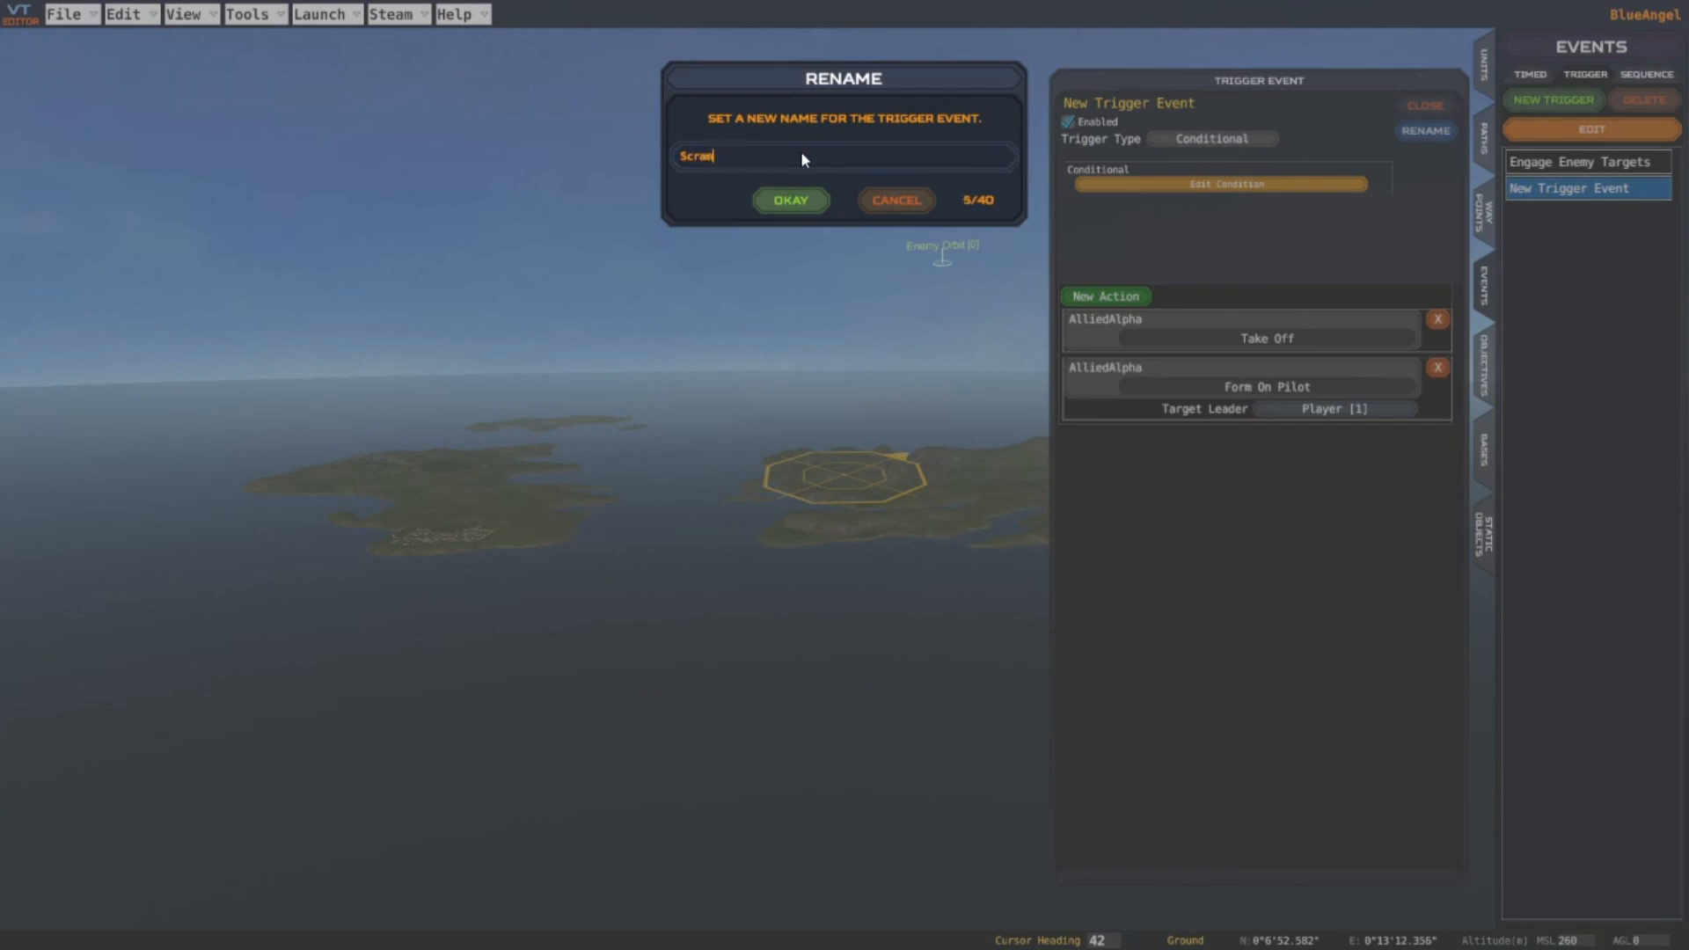
text(ble Alpha Wing)
click(790, 201)
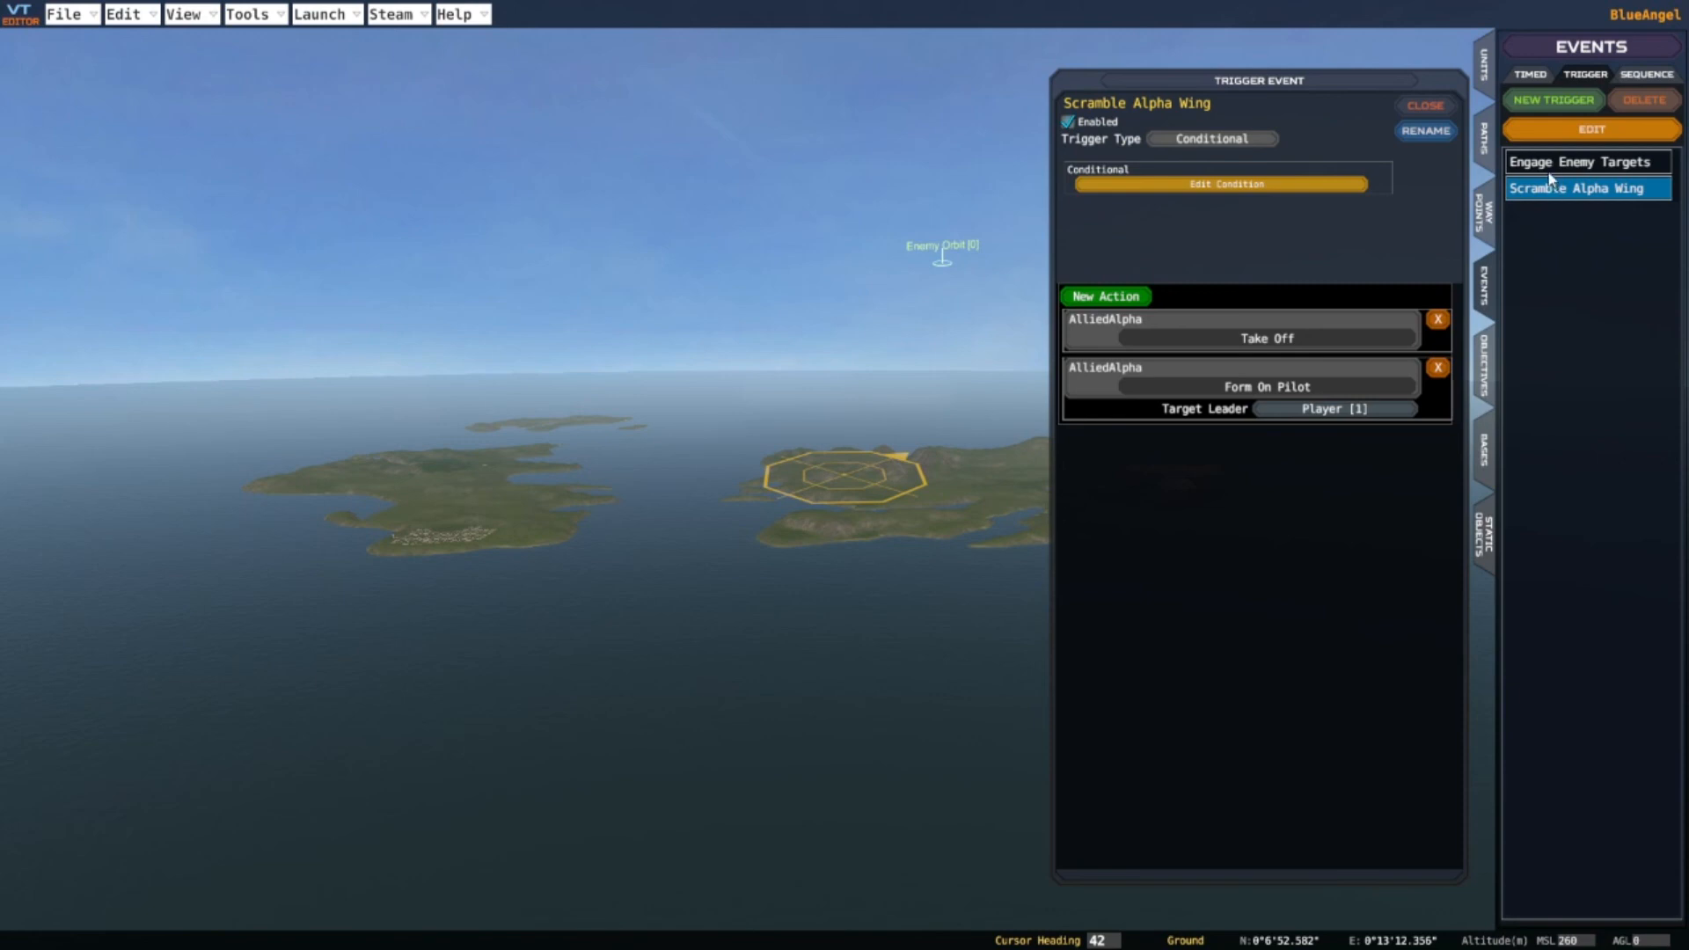
click(1425, 104)
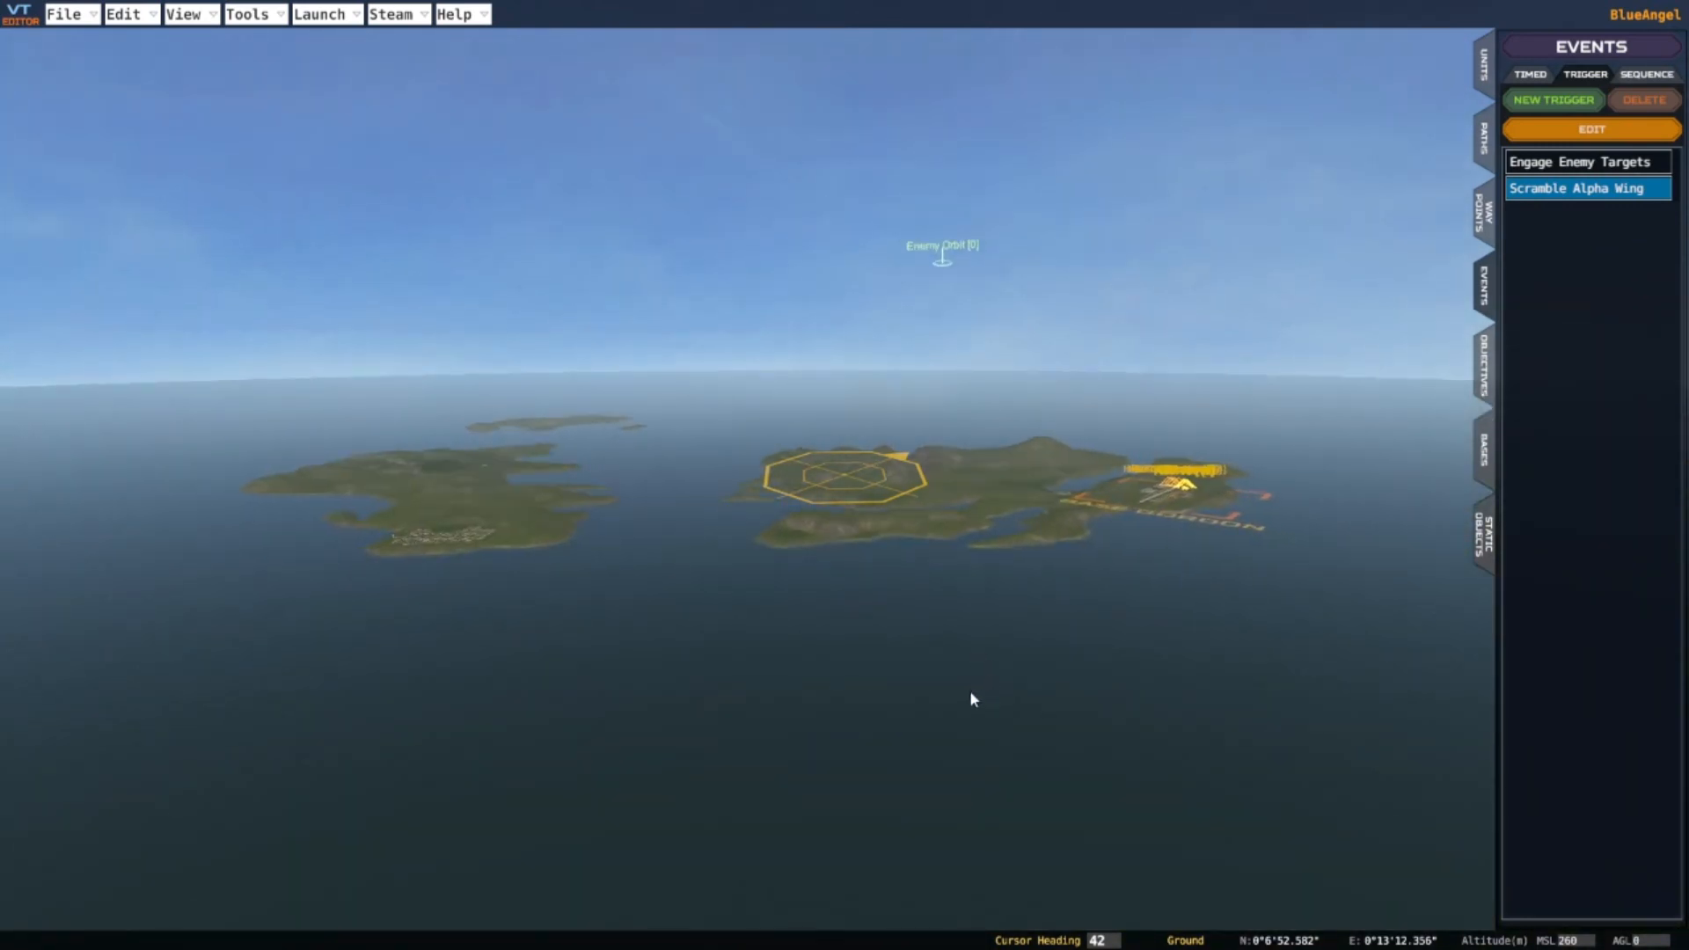
Review the mission's units, waypoints, both trigger events and objectives, with the carrier area in view
key(s)
key(s)
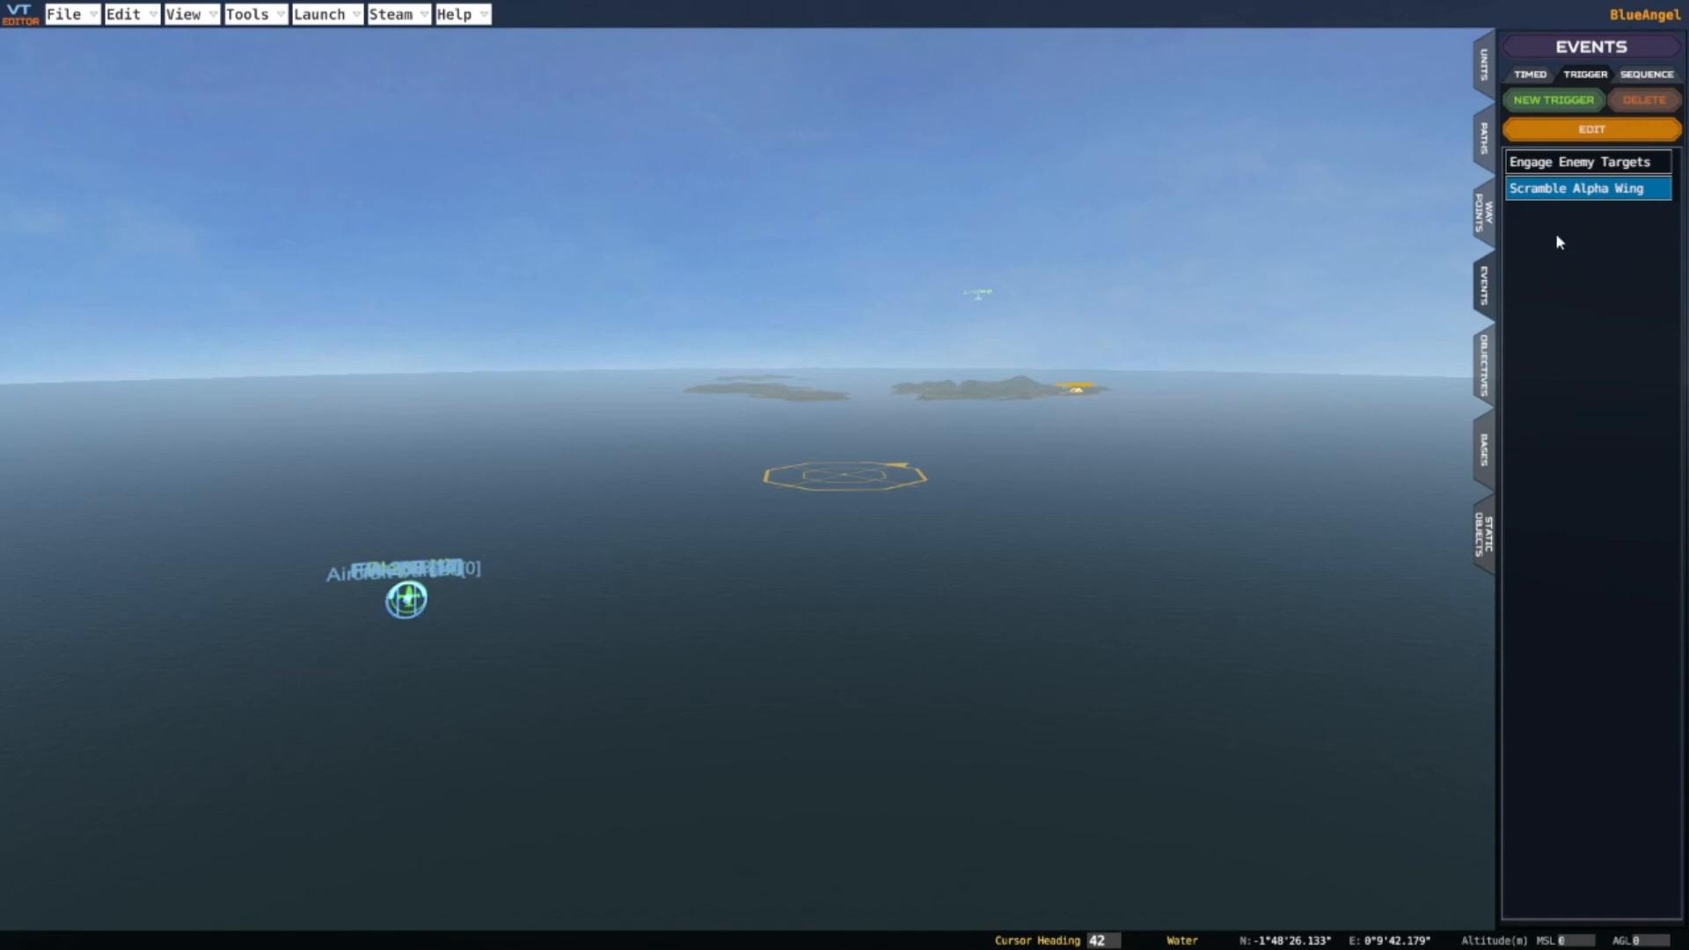
click(1484, 63)
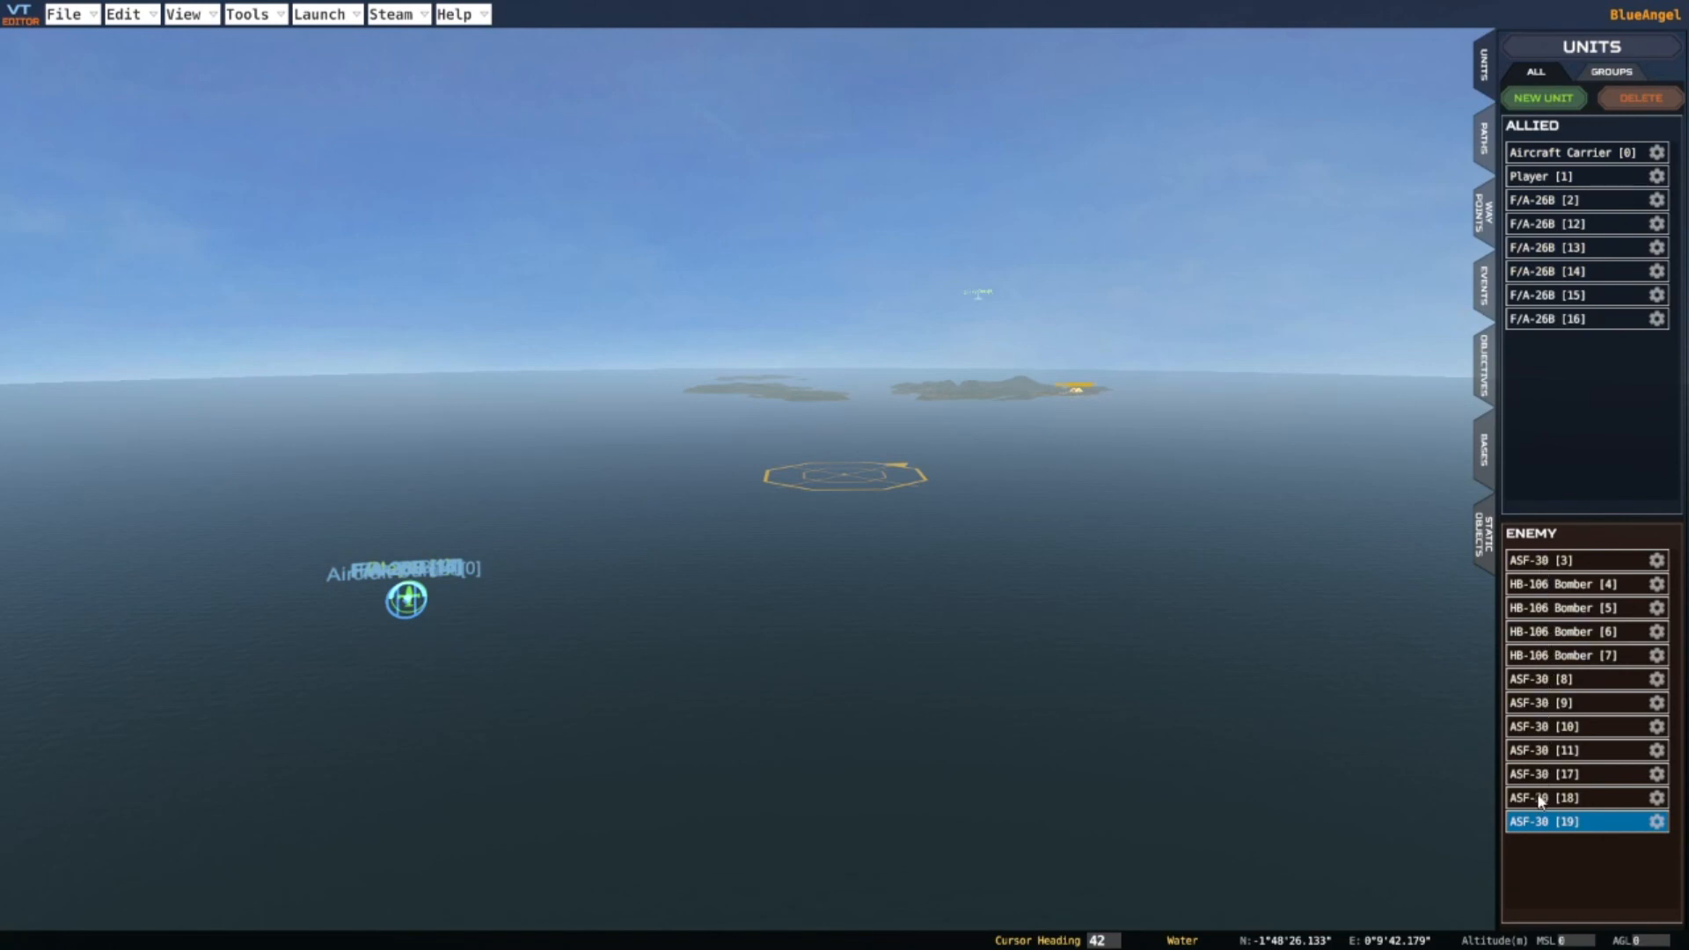
click(1486, 210)
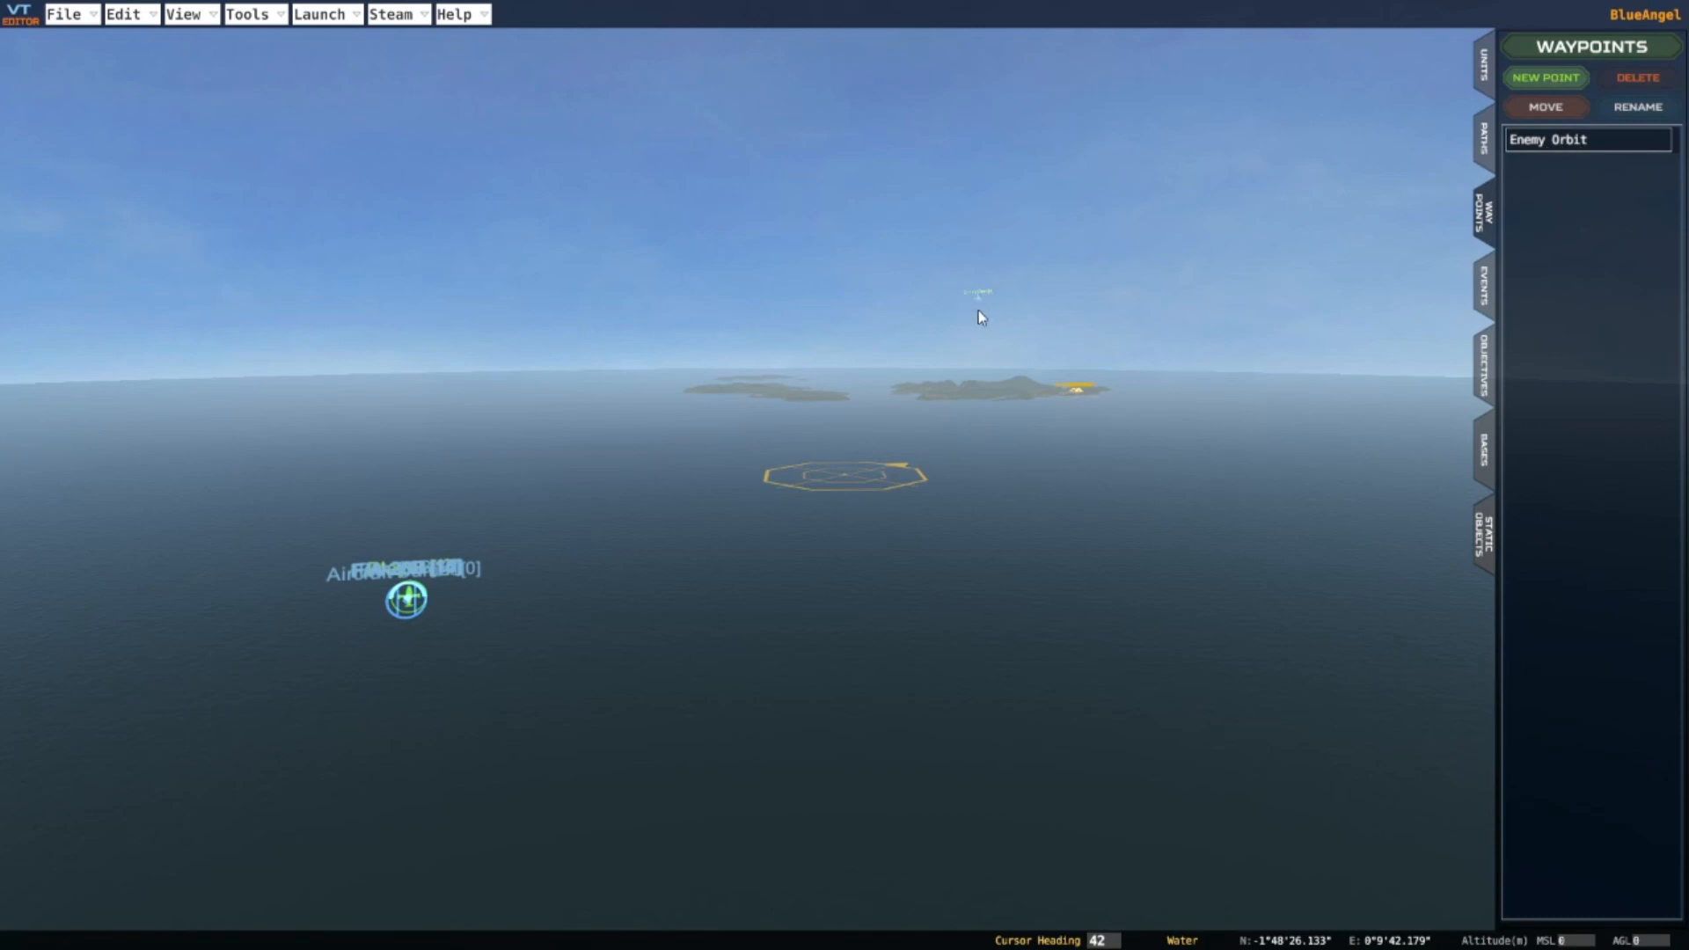
click(1487, 290)
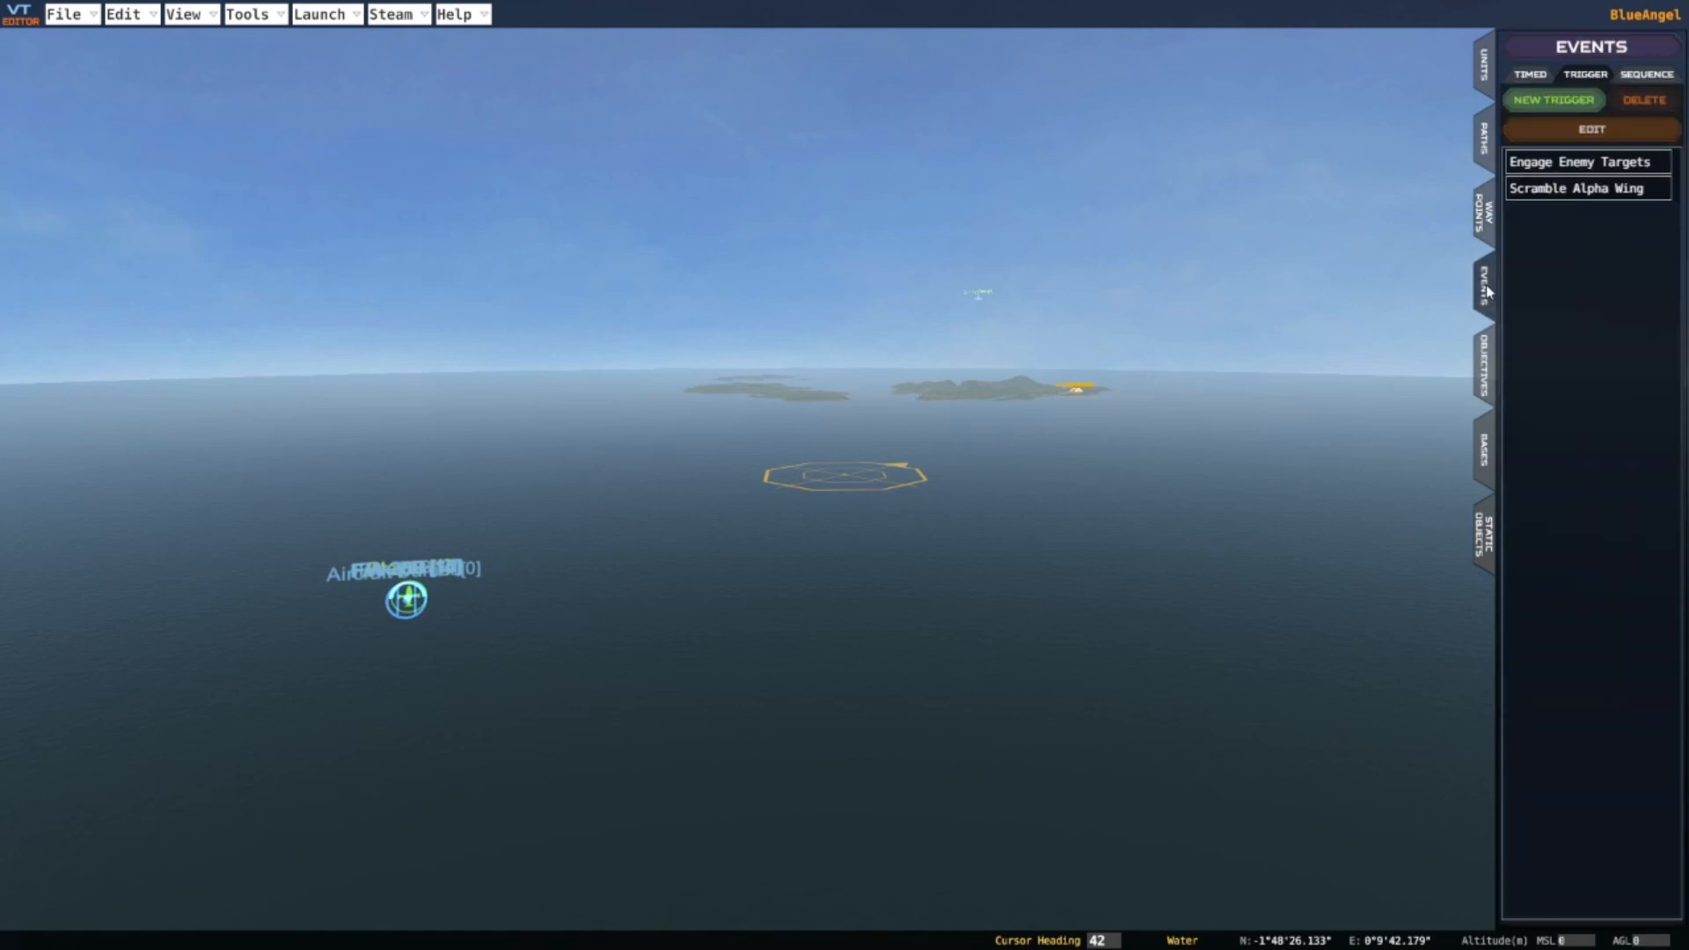
click(1562, 167)
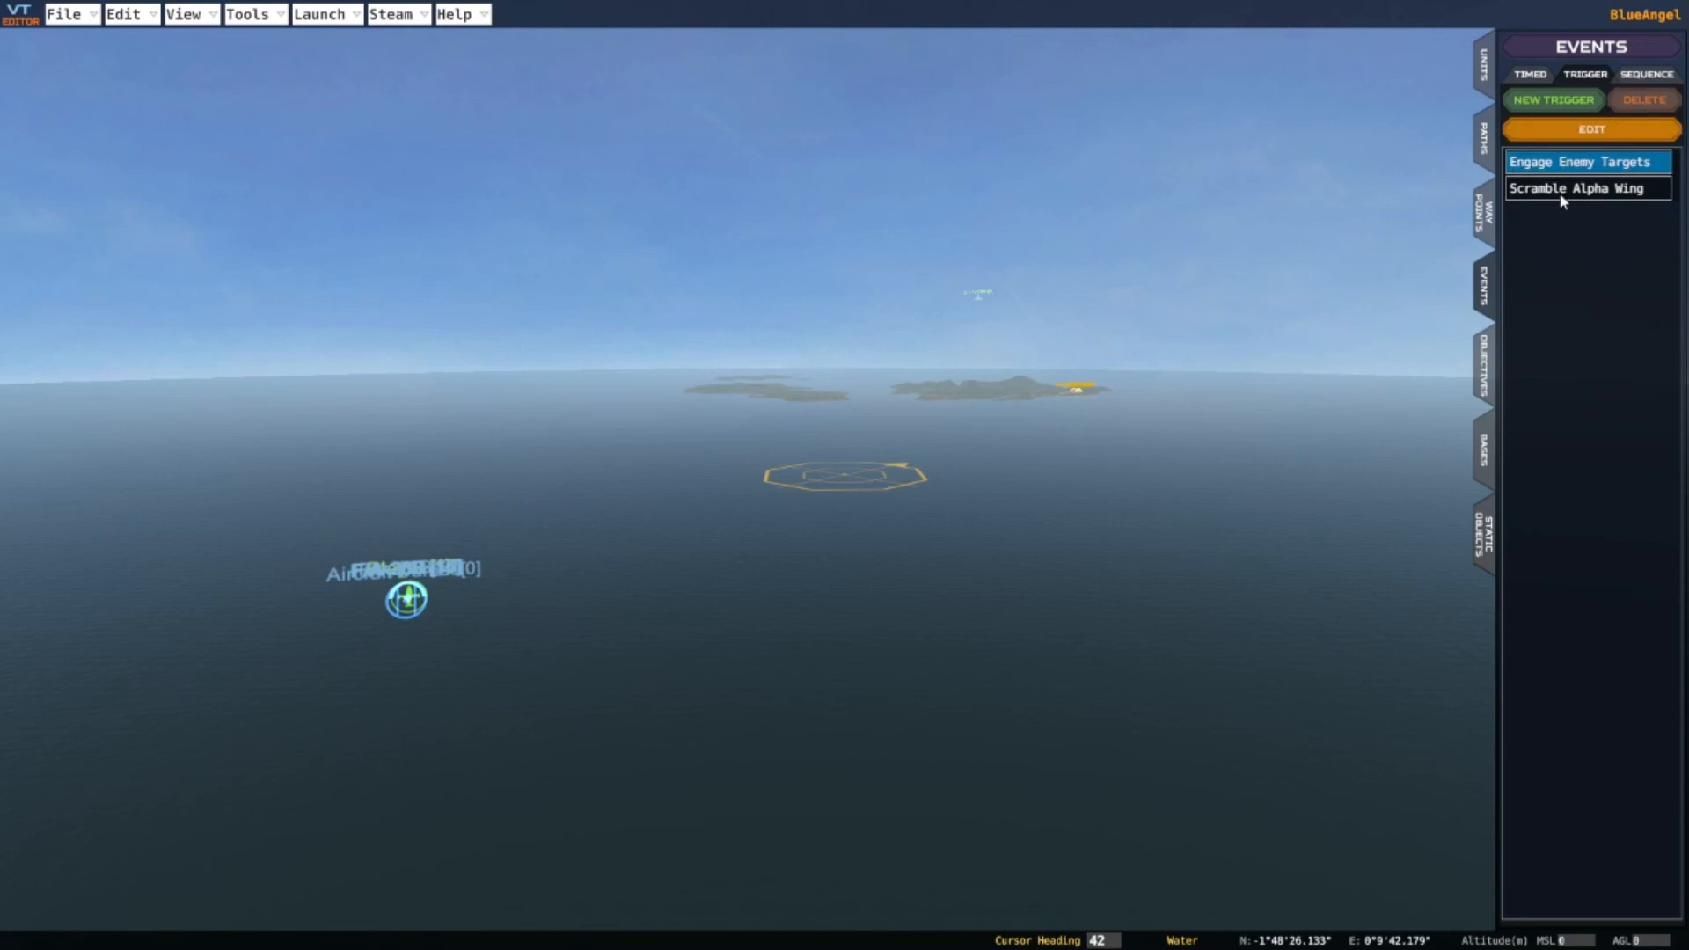
click(1562, 199)
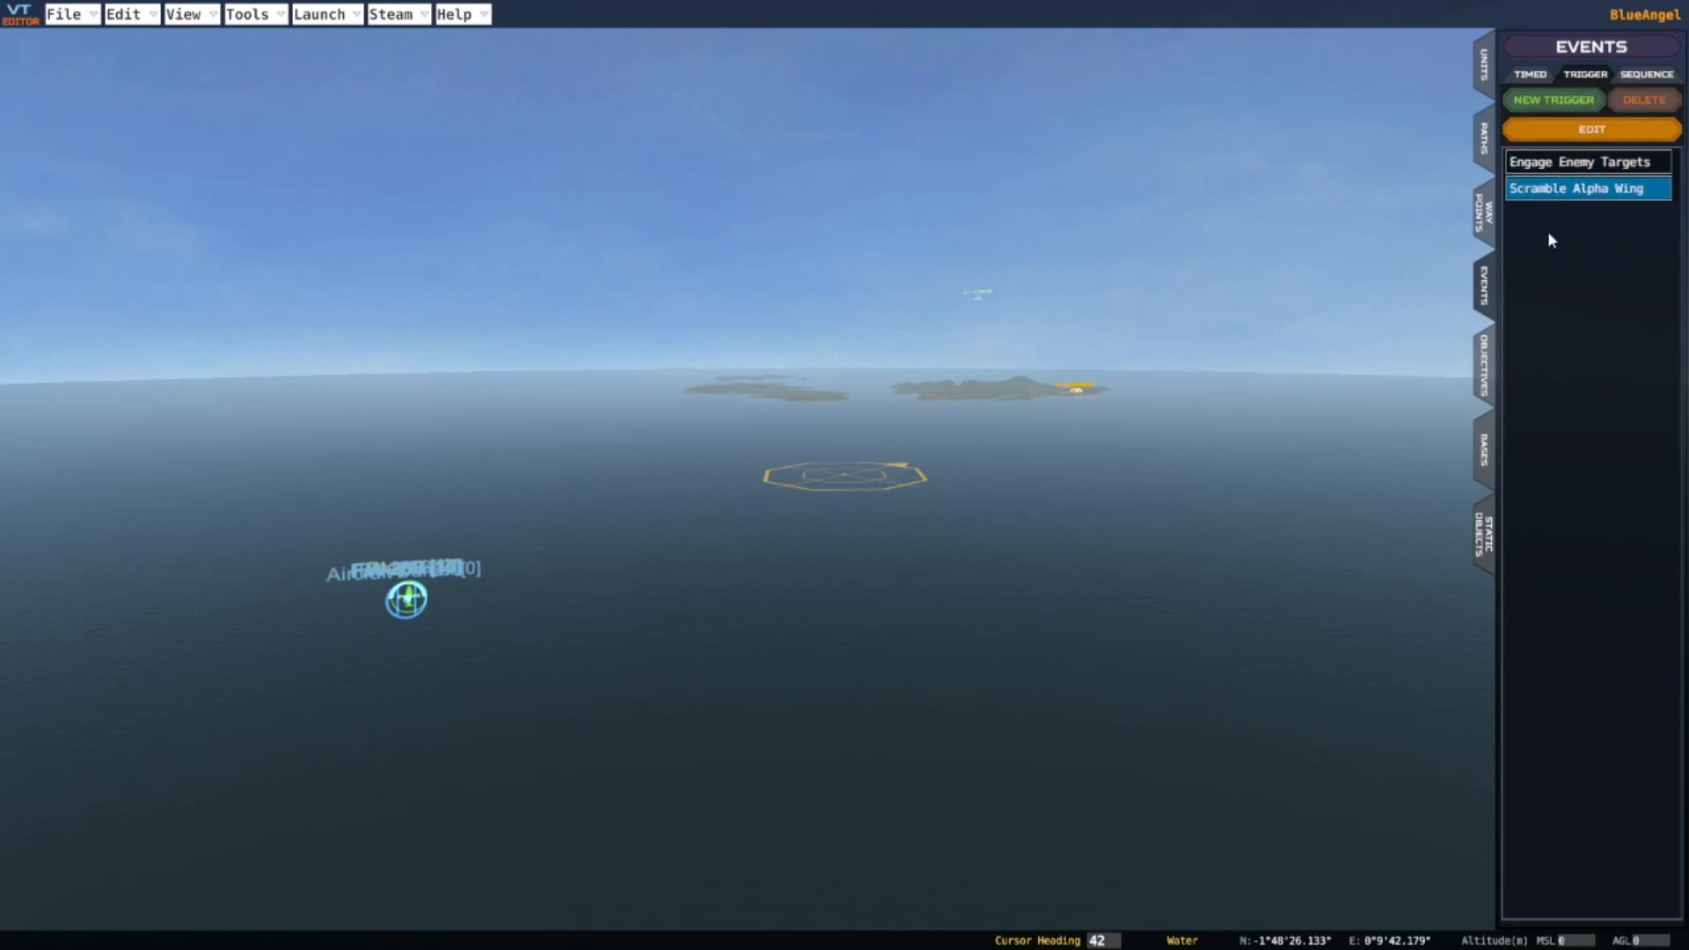
click(1485, 364)
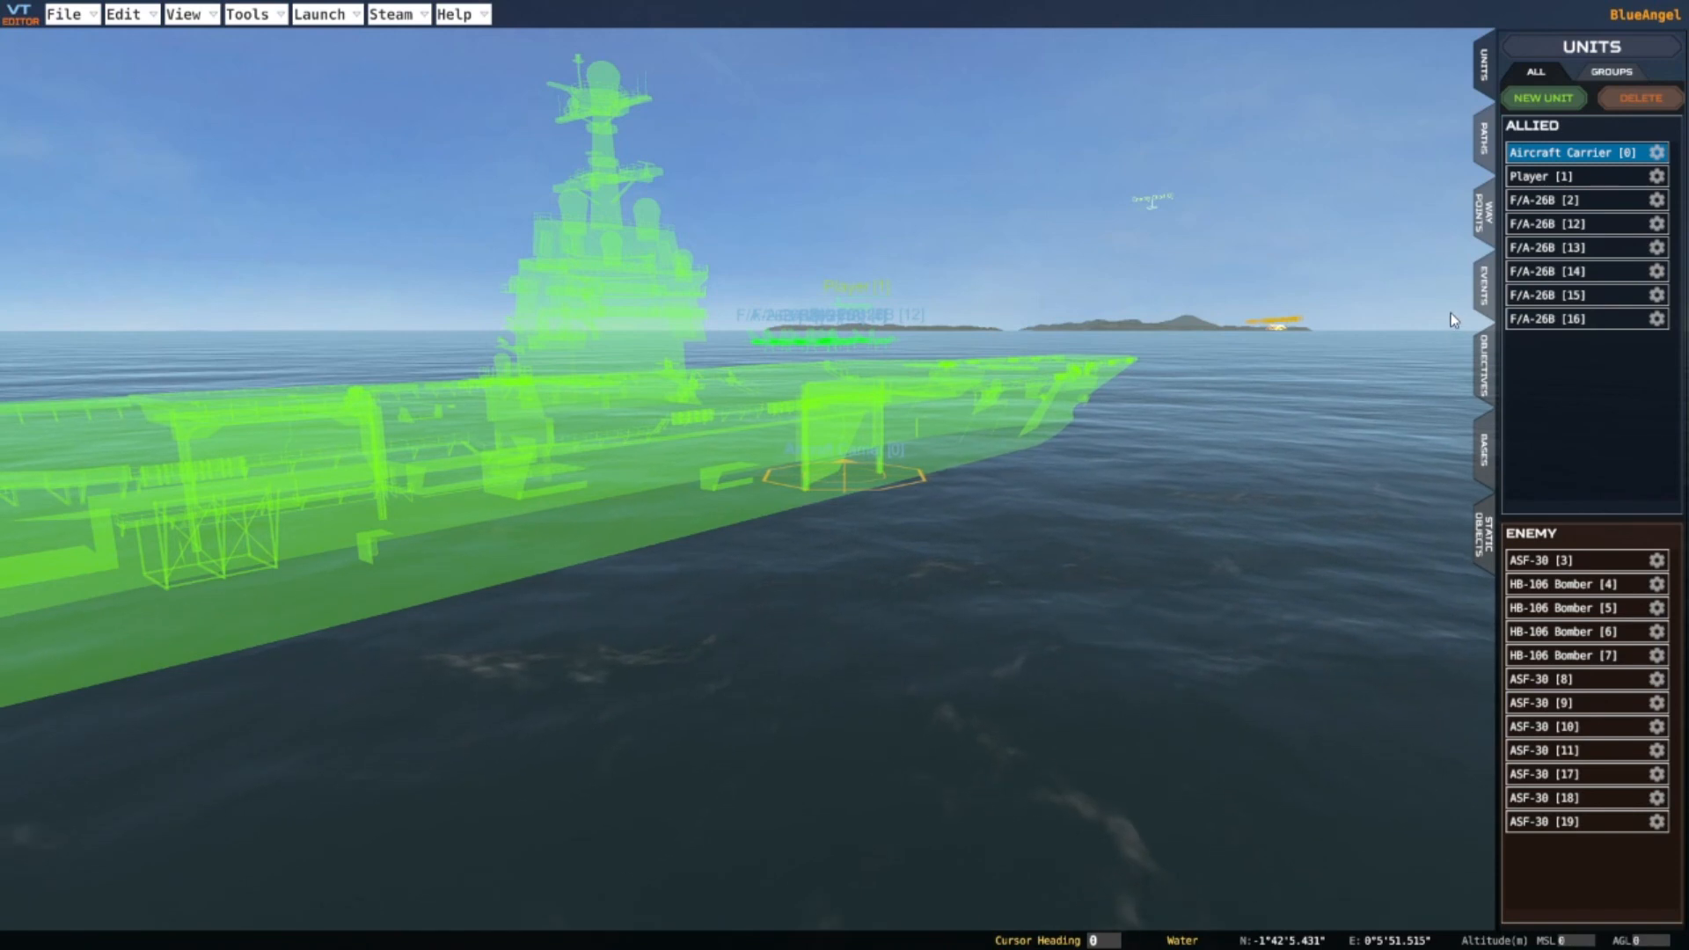
In the Aircraft Carrier [0] spawn layout, assign F/A-26B [2], Player [1] and F/A-26B [12] to the three forward starboard spots, bow to stern
click(1657, 153)
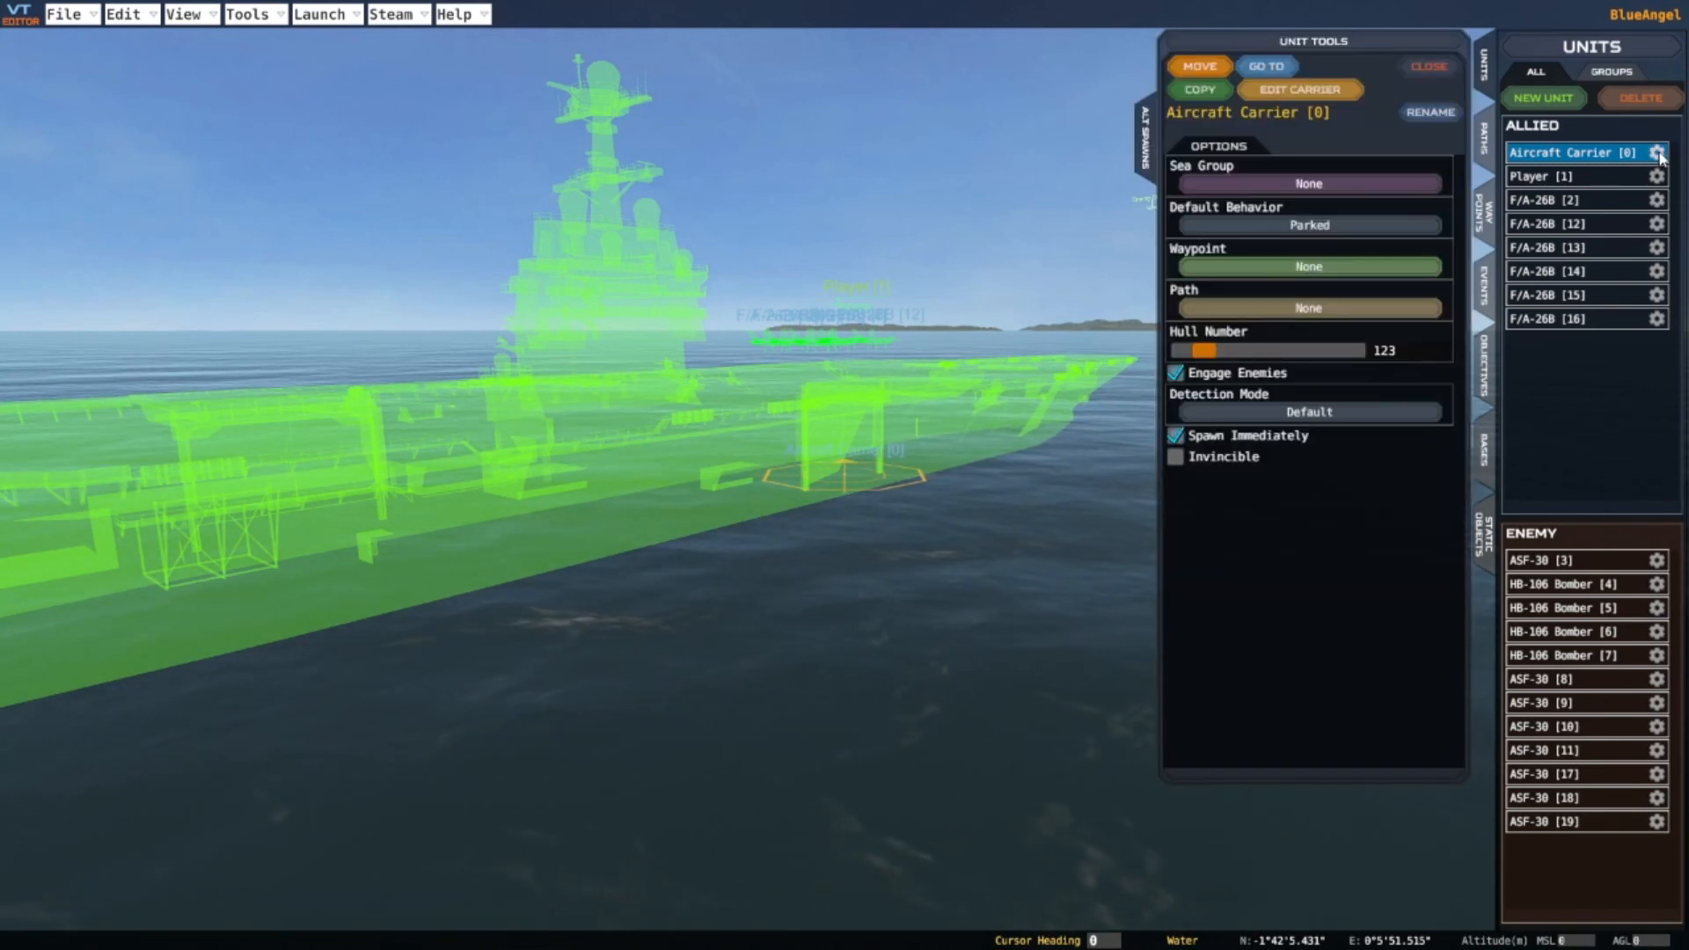
click(1318, 91)
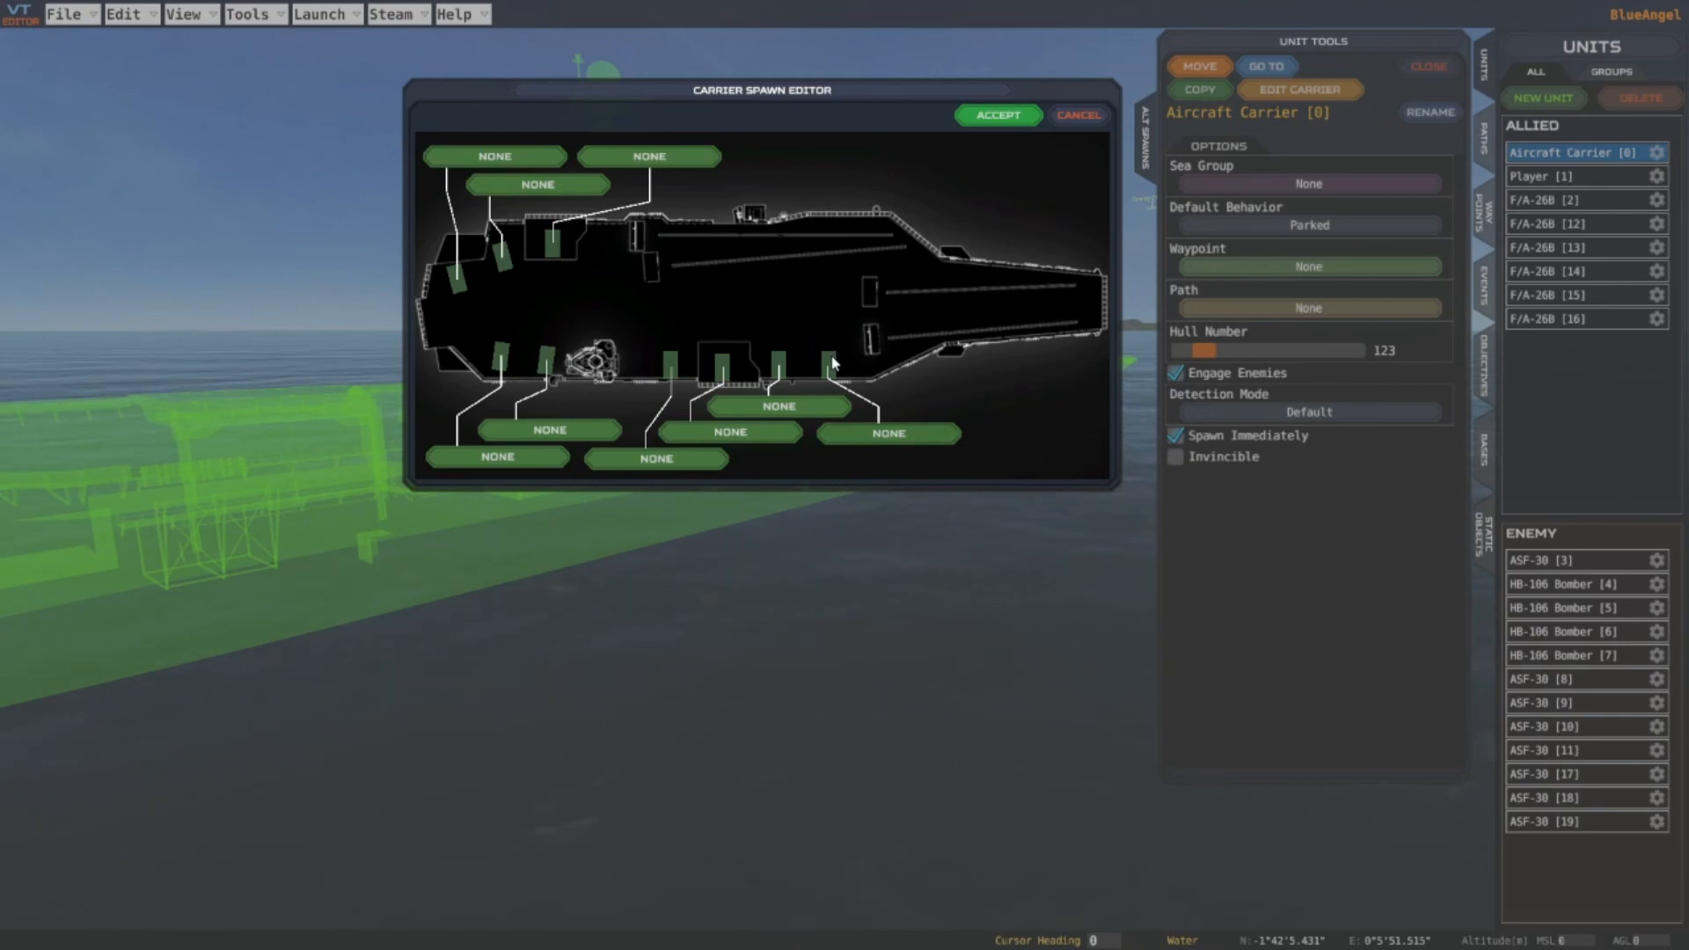
click(785, 408)
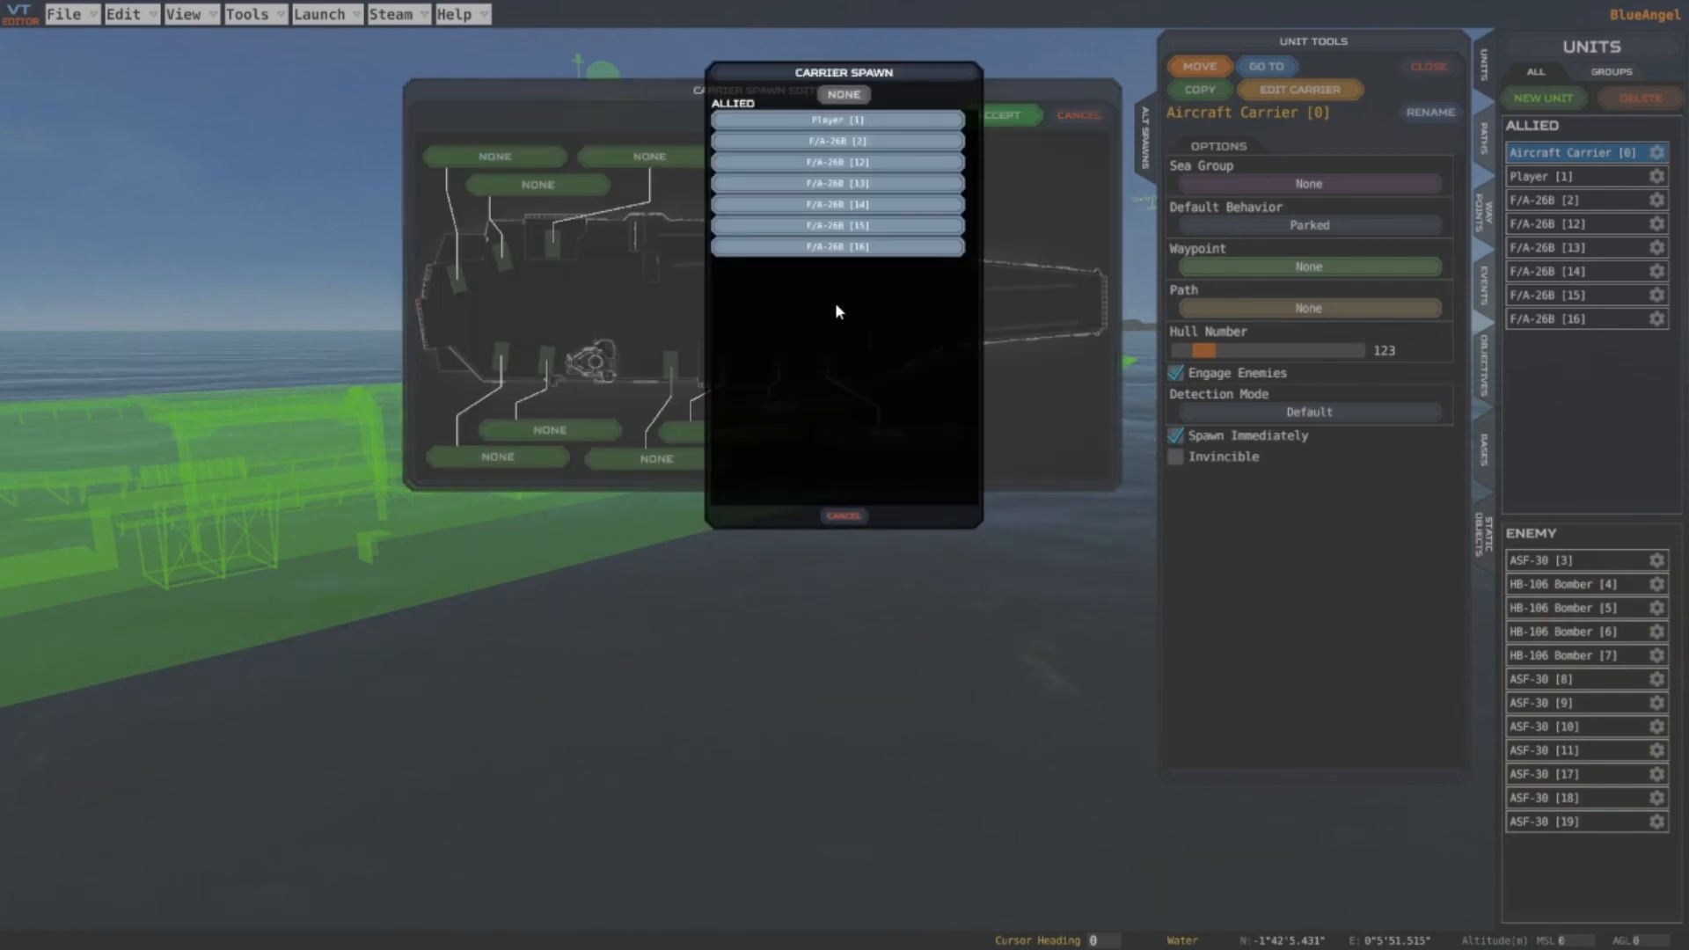
click(844, 119)
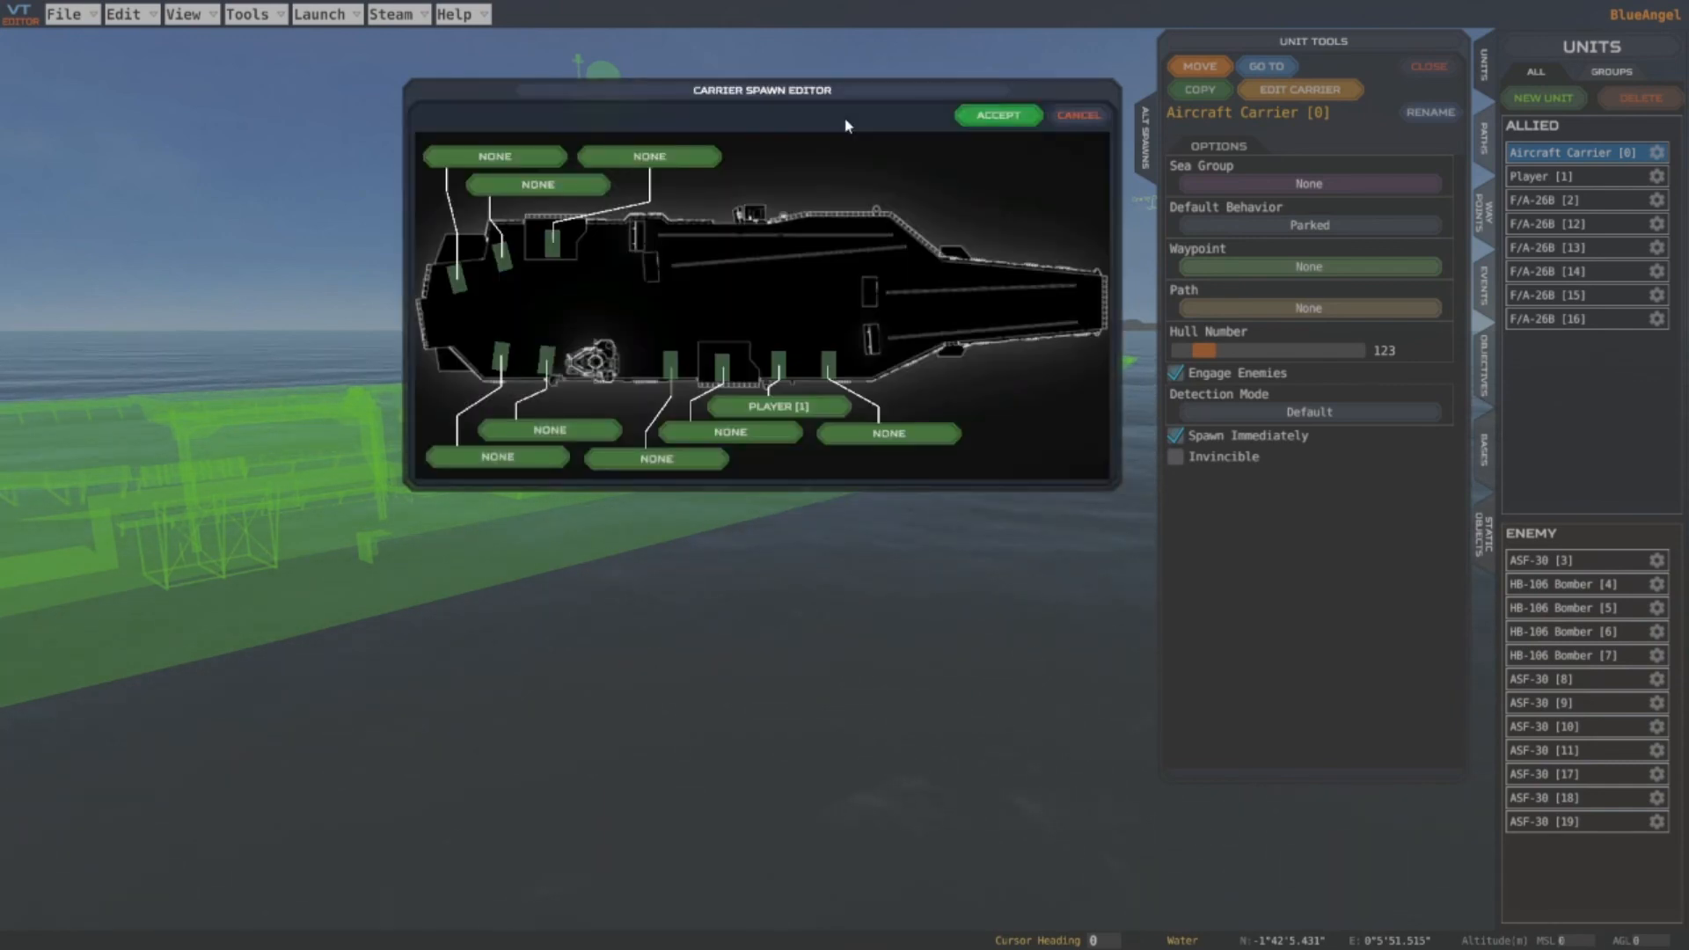
click(831, 377)
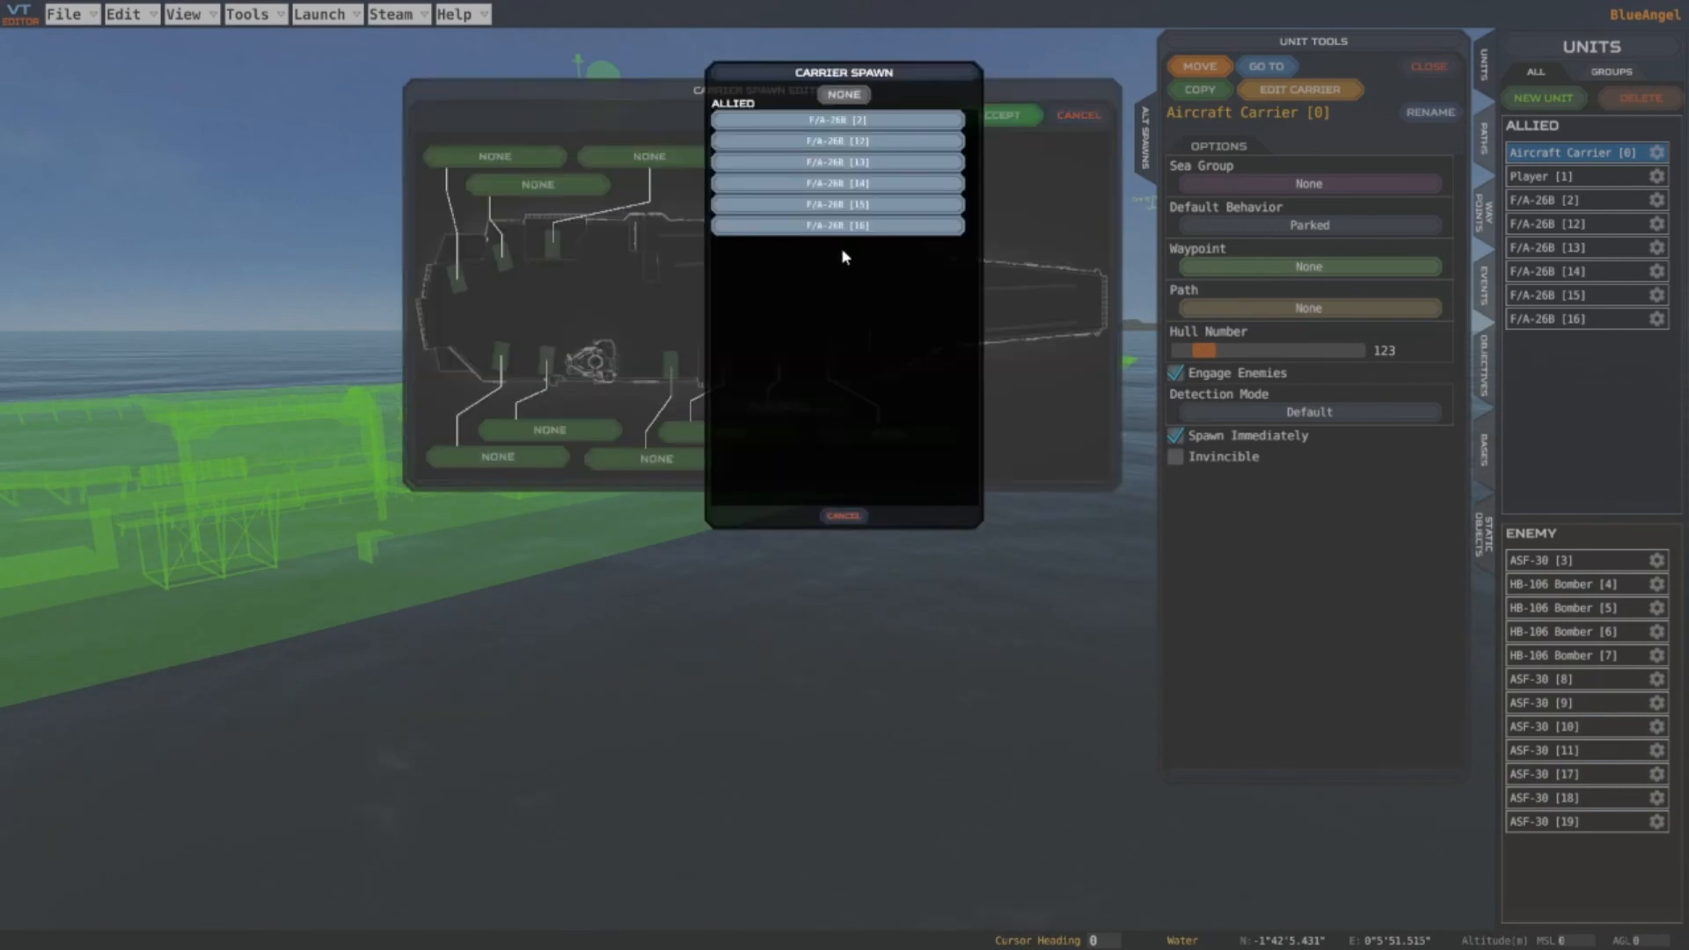
click(858, 121)
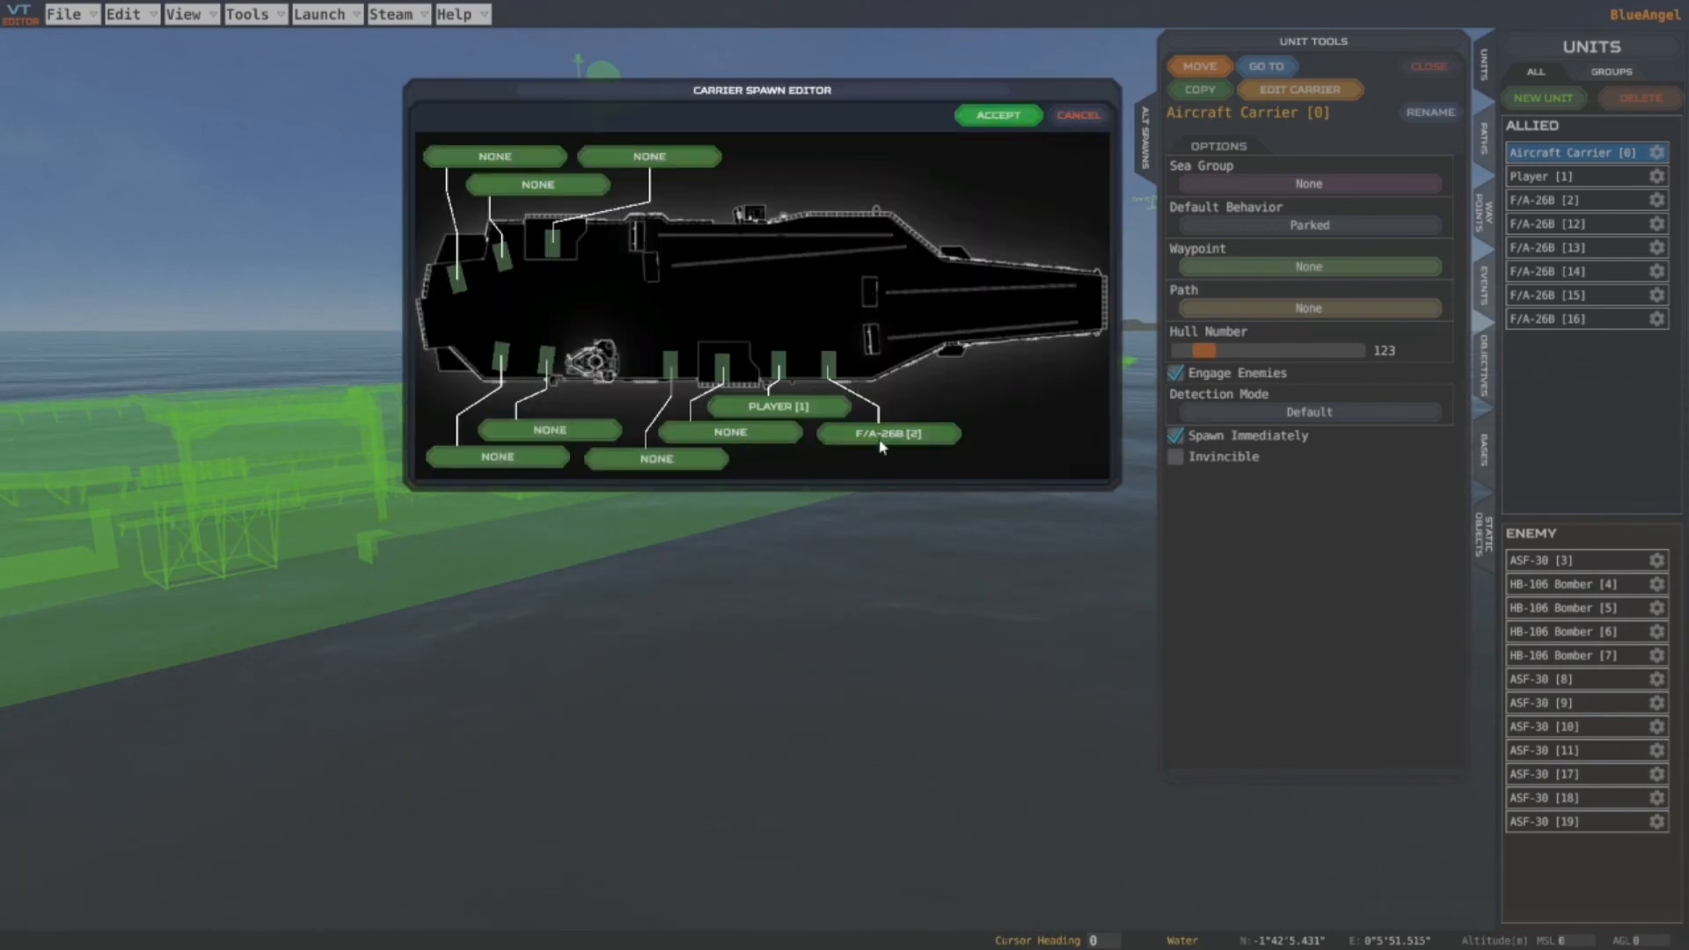
click(725, 369)
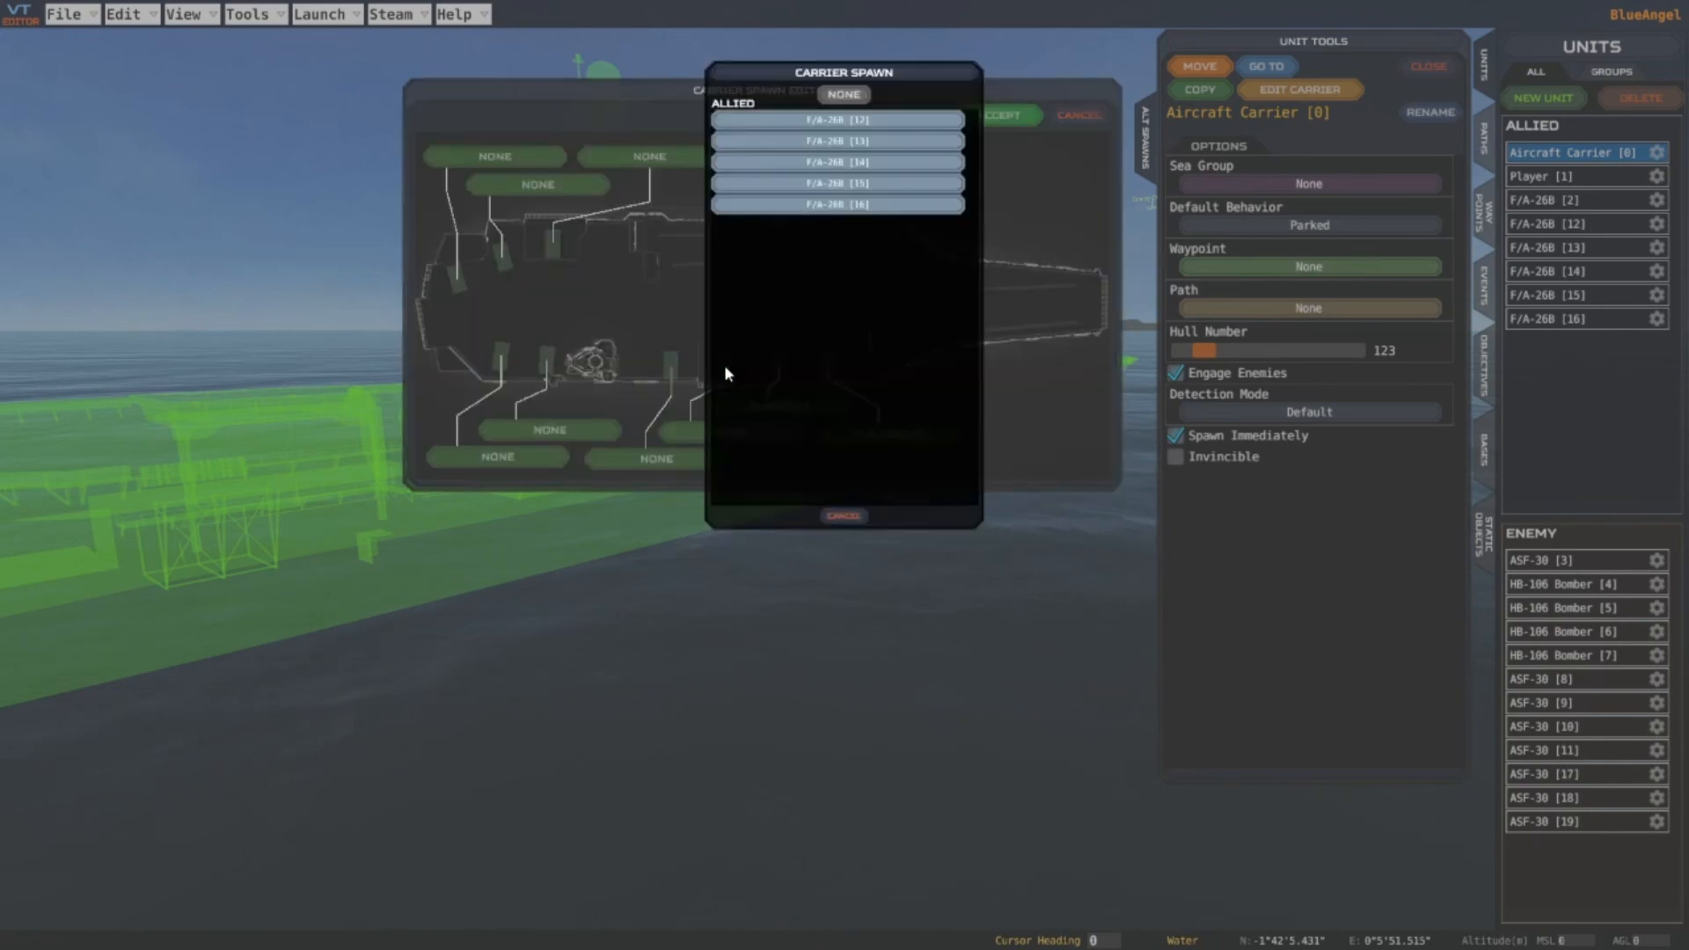
click(863, 119)
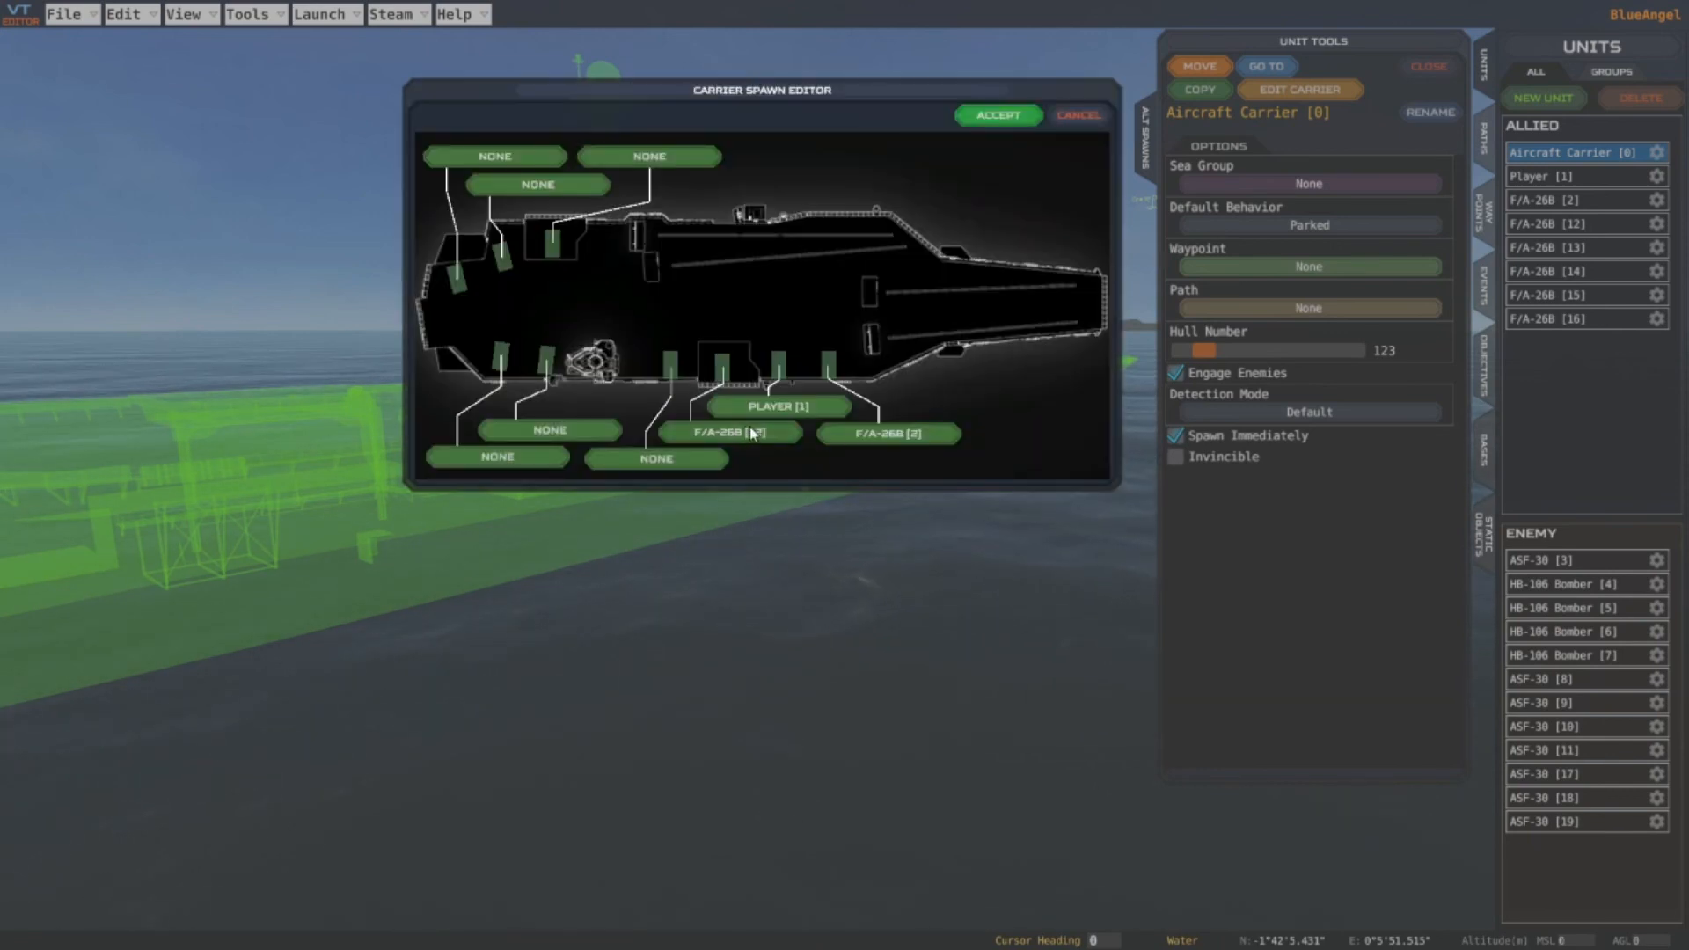
Assign F/A-26B [16], [15] and [14] to the three aft port-side carrier spots, ordered towards the stern
click(658, 156)
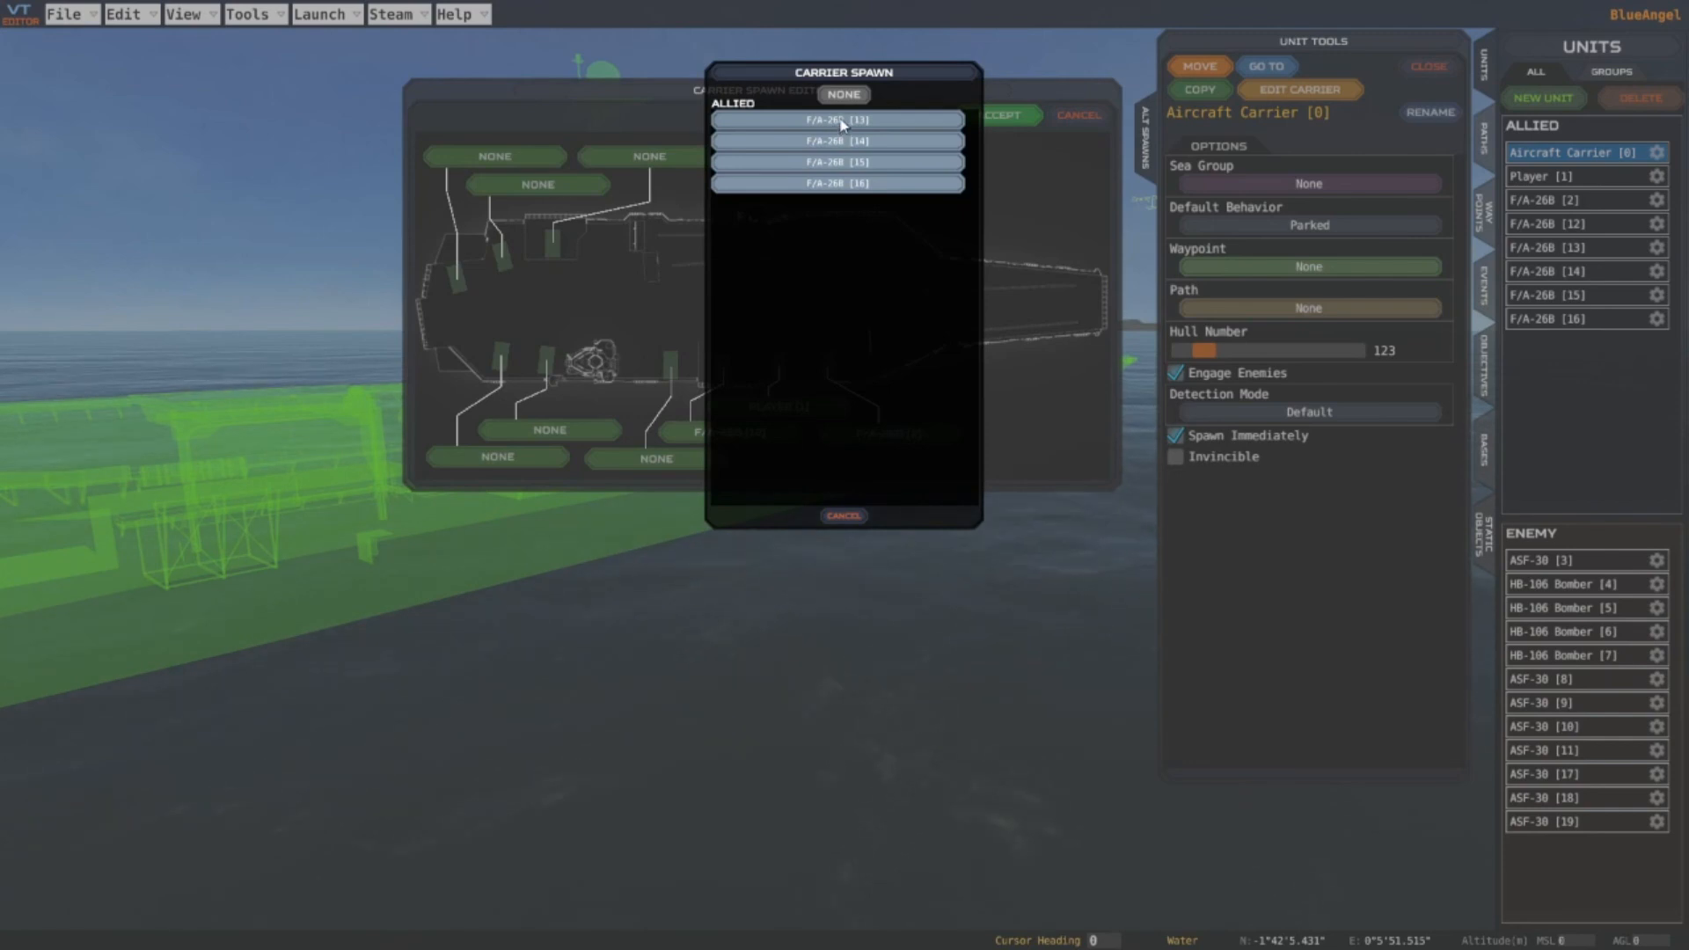
click(837, 184)
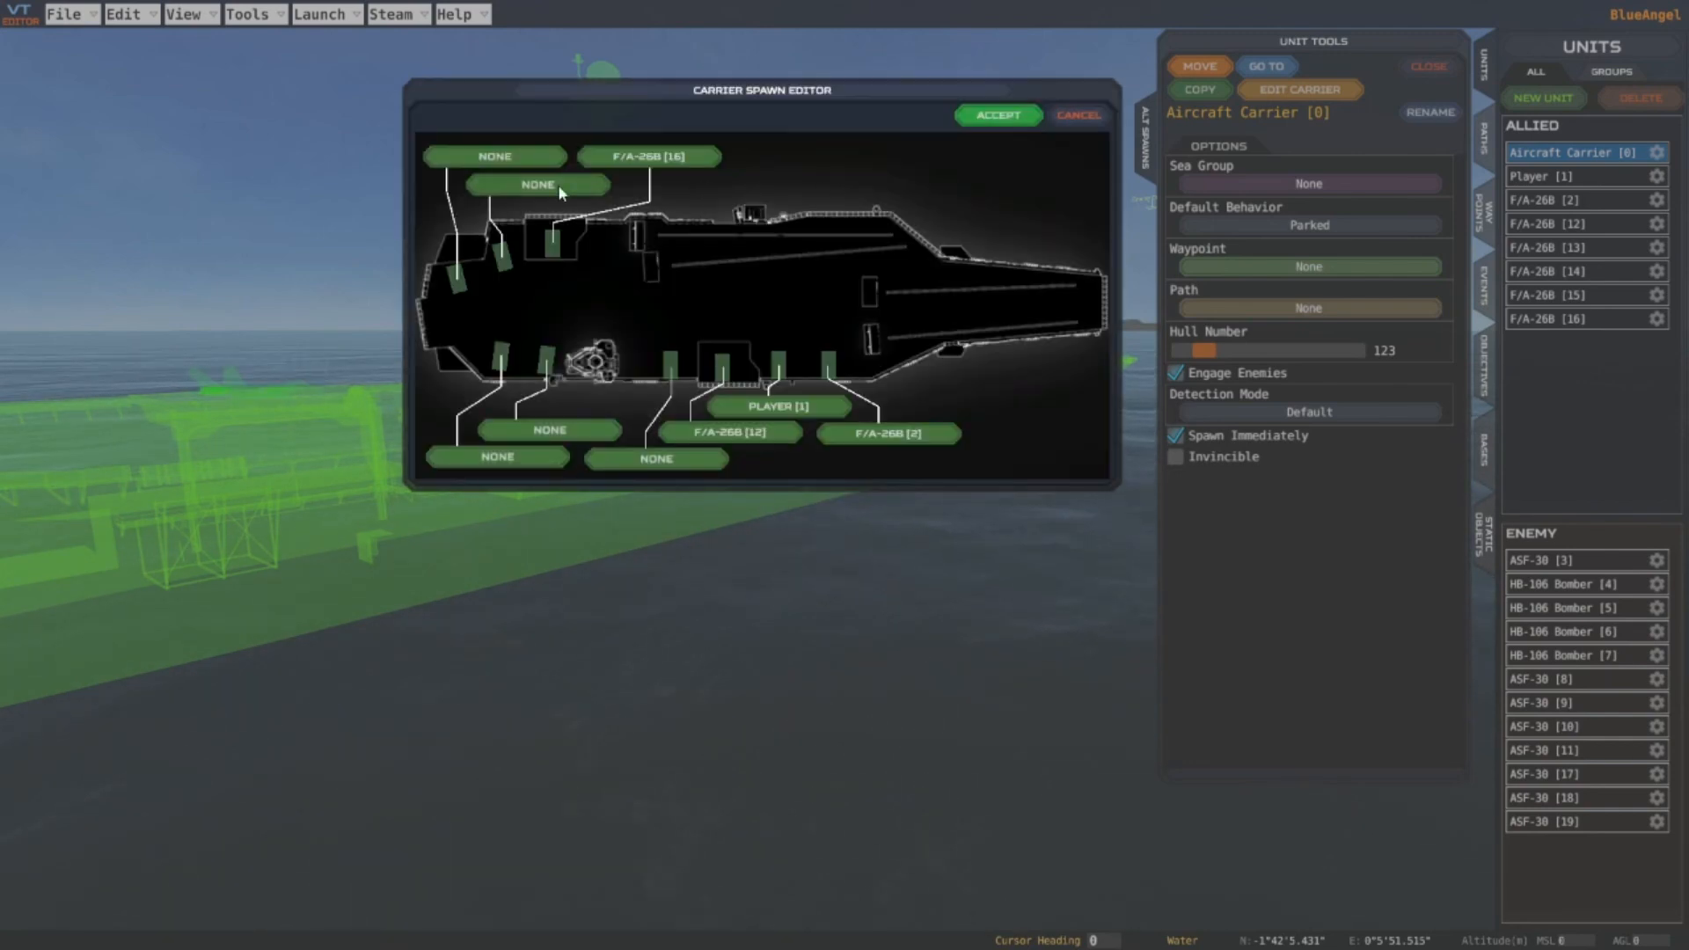
click(556, 188)
click(848, 163)
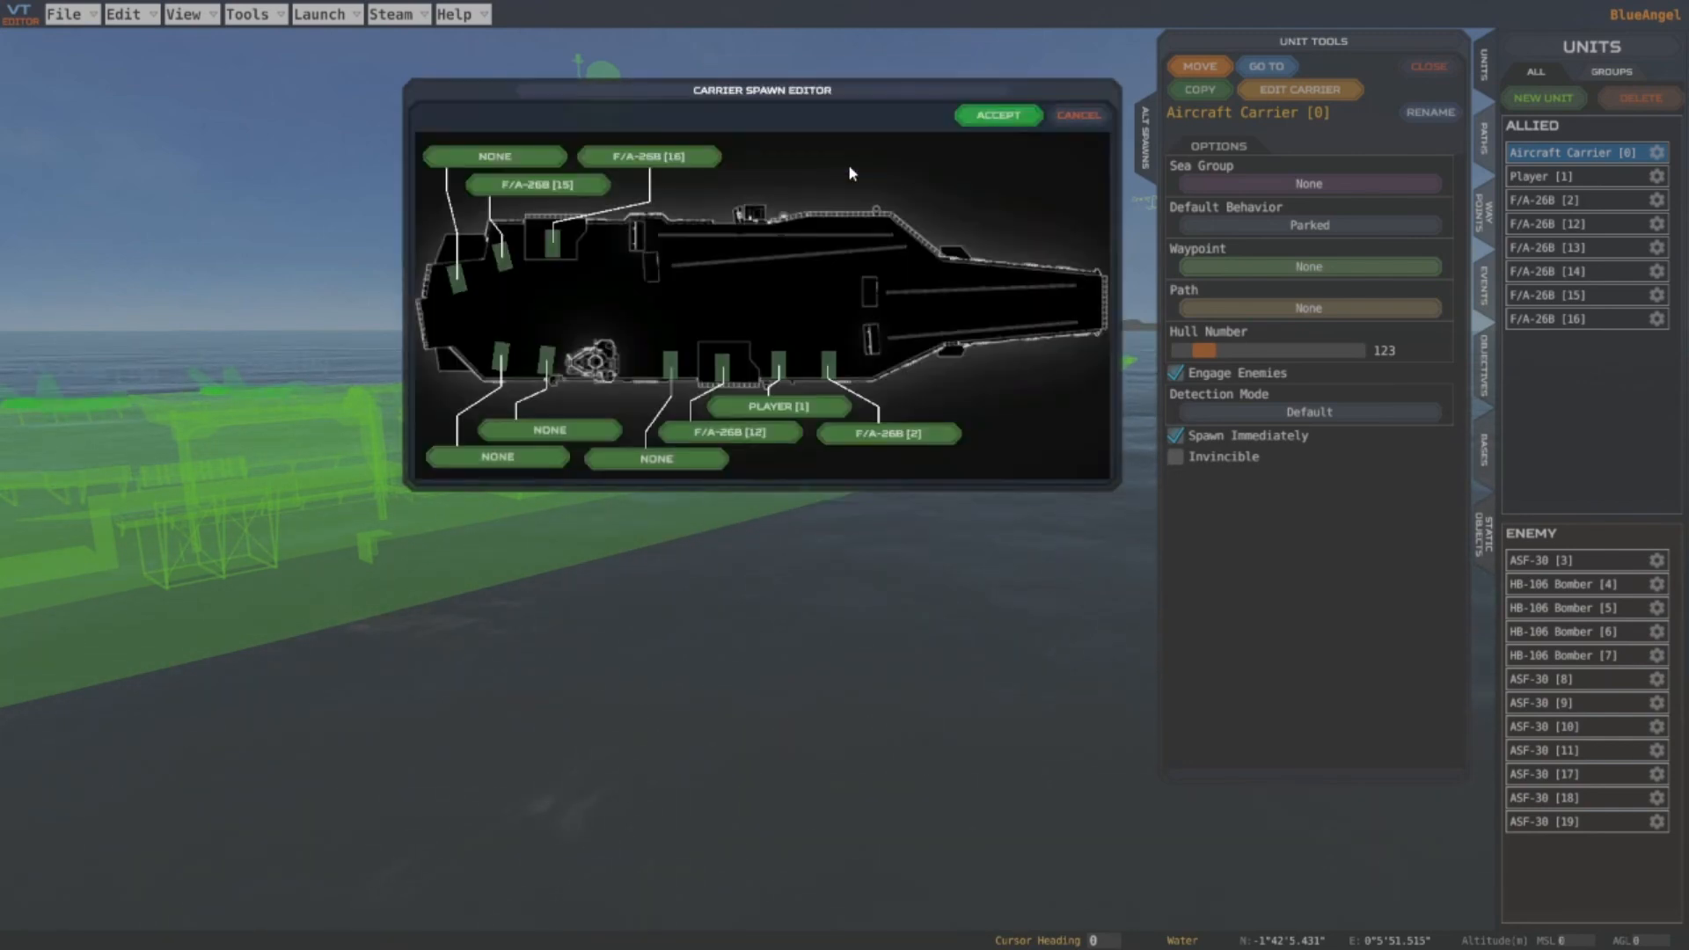
click(496, 157)
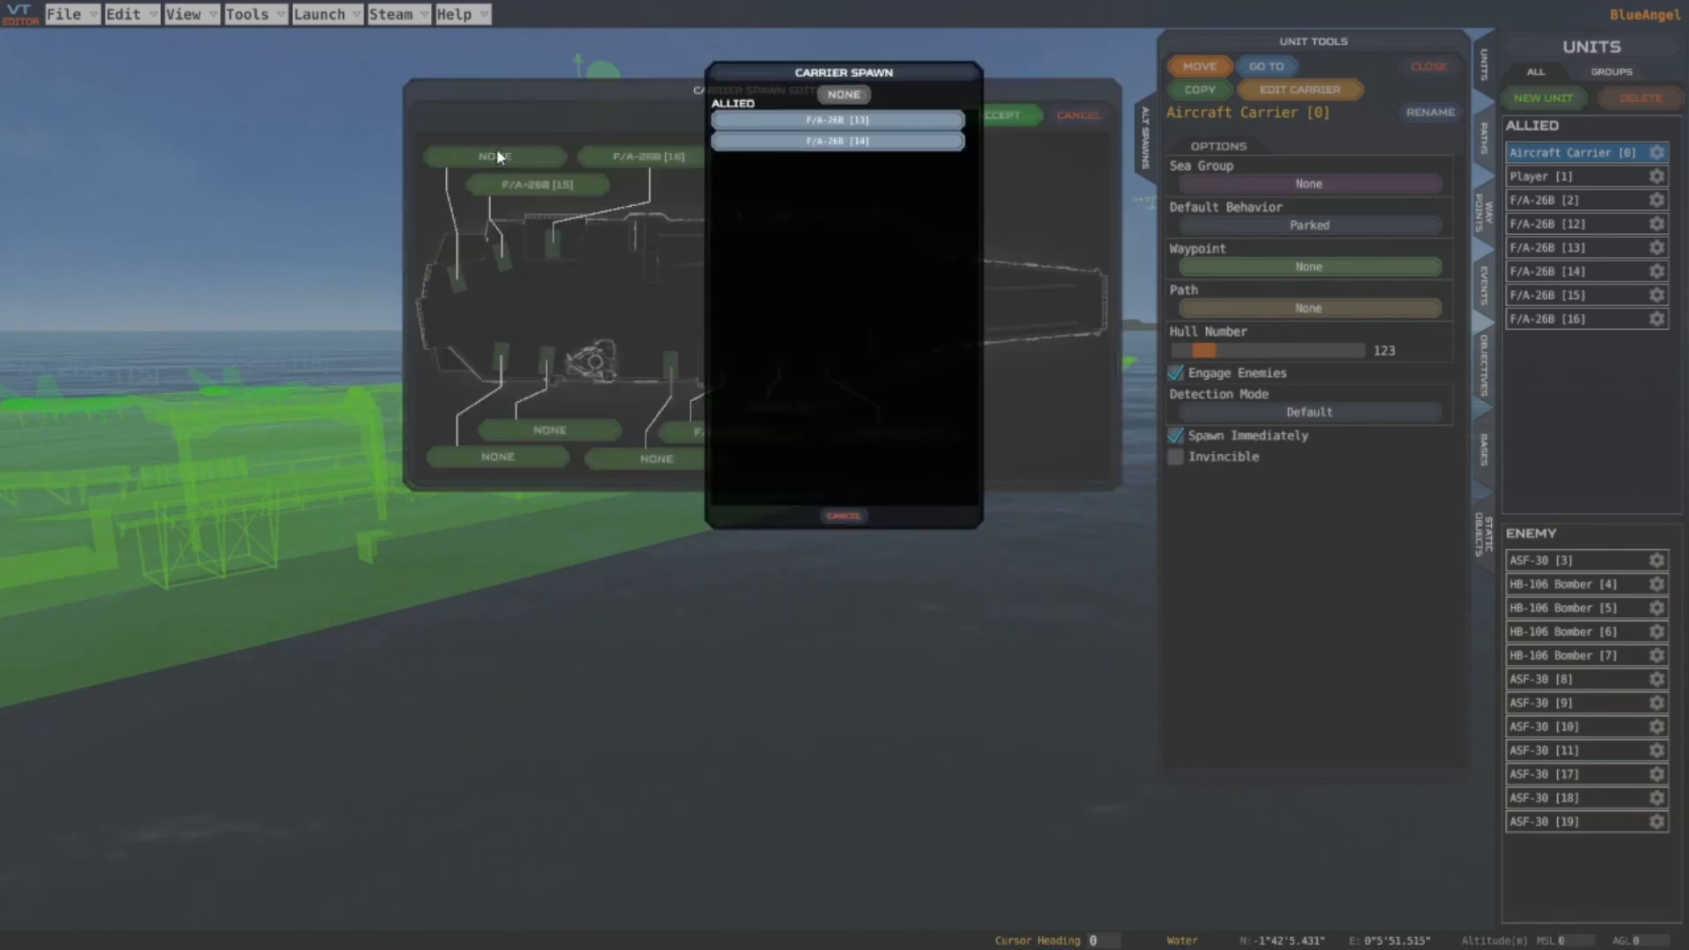
click(836, 146)
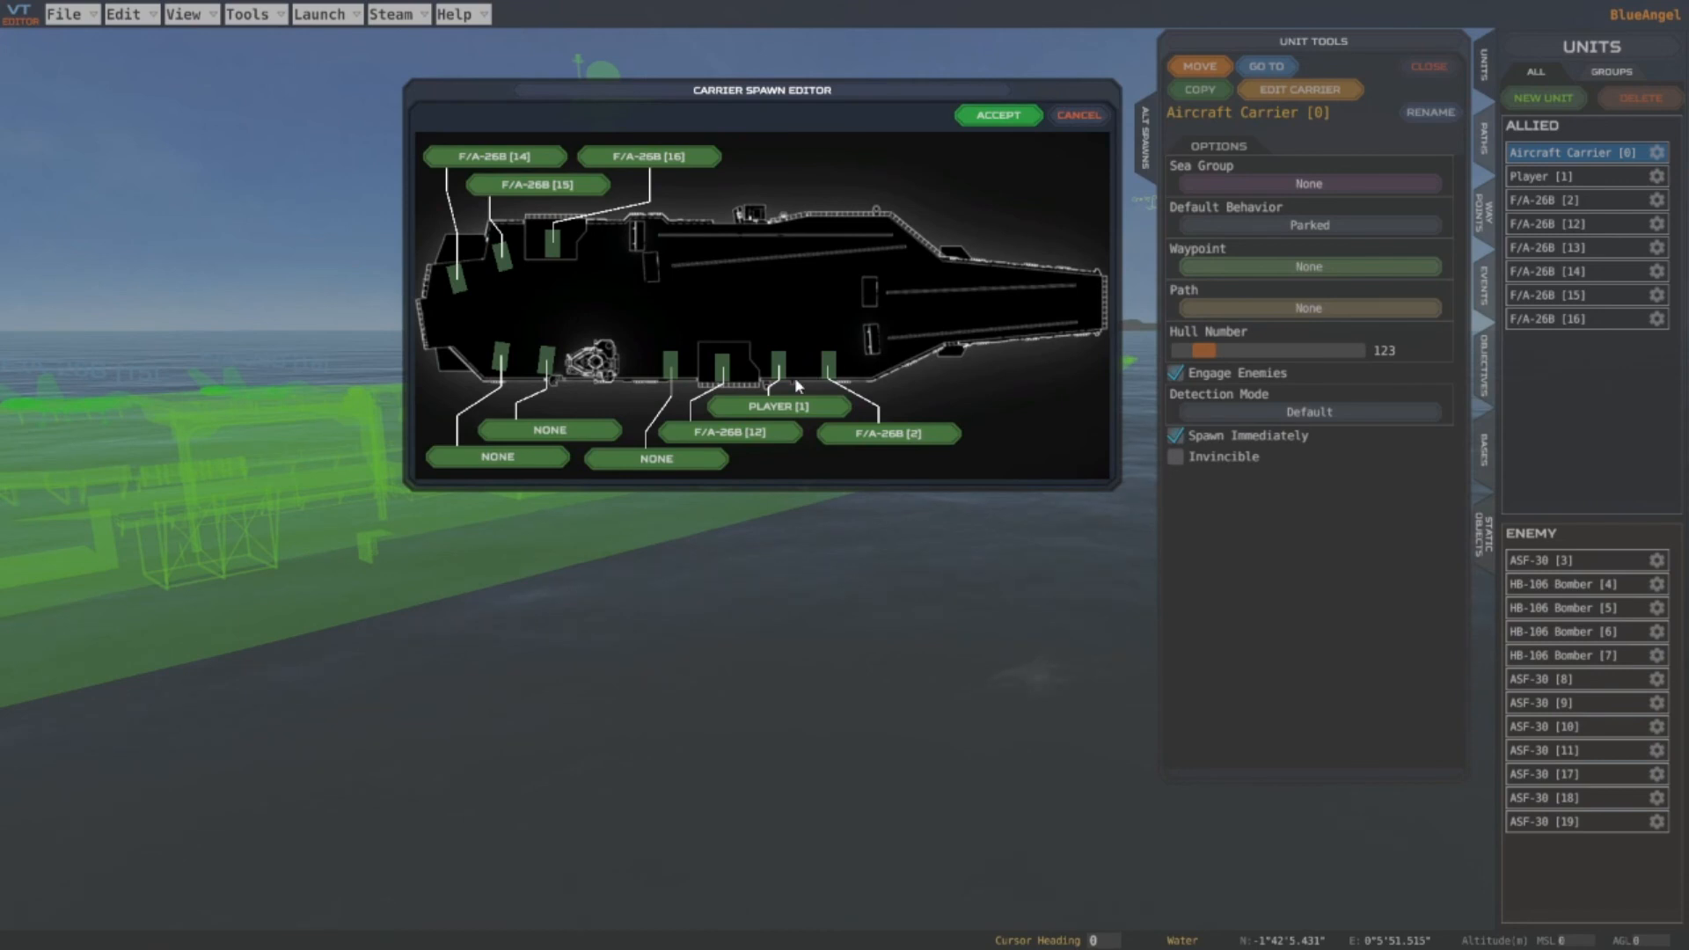
Assign F/A-26B [13] to the spot just aft of F/A-26B [12] and accept the carrier spawn layout
click(669, 371)
click(841, 121)
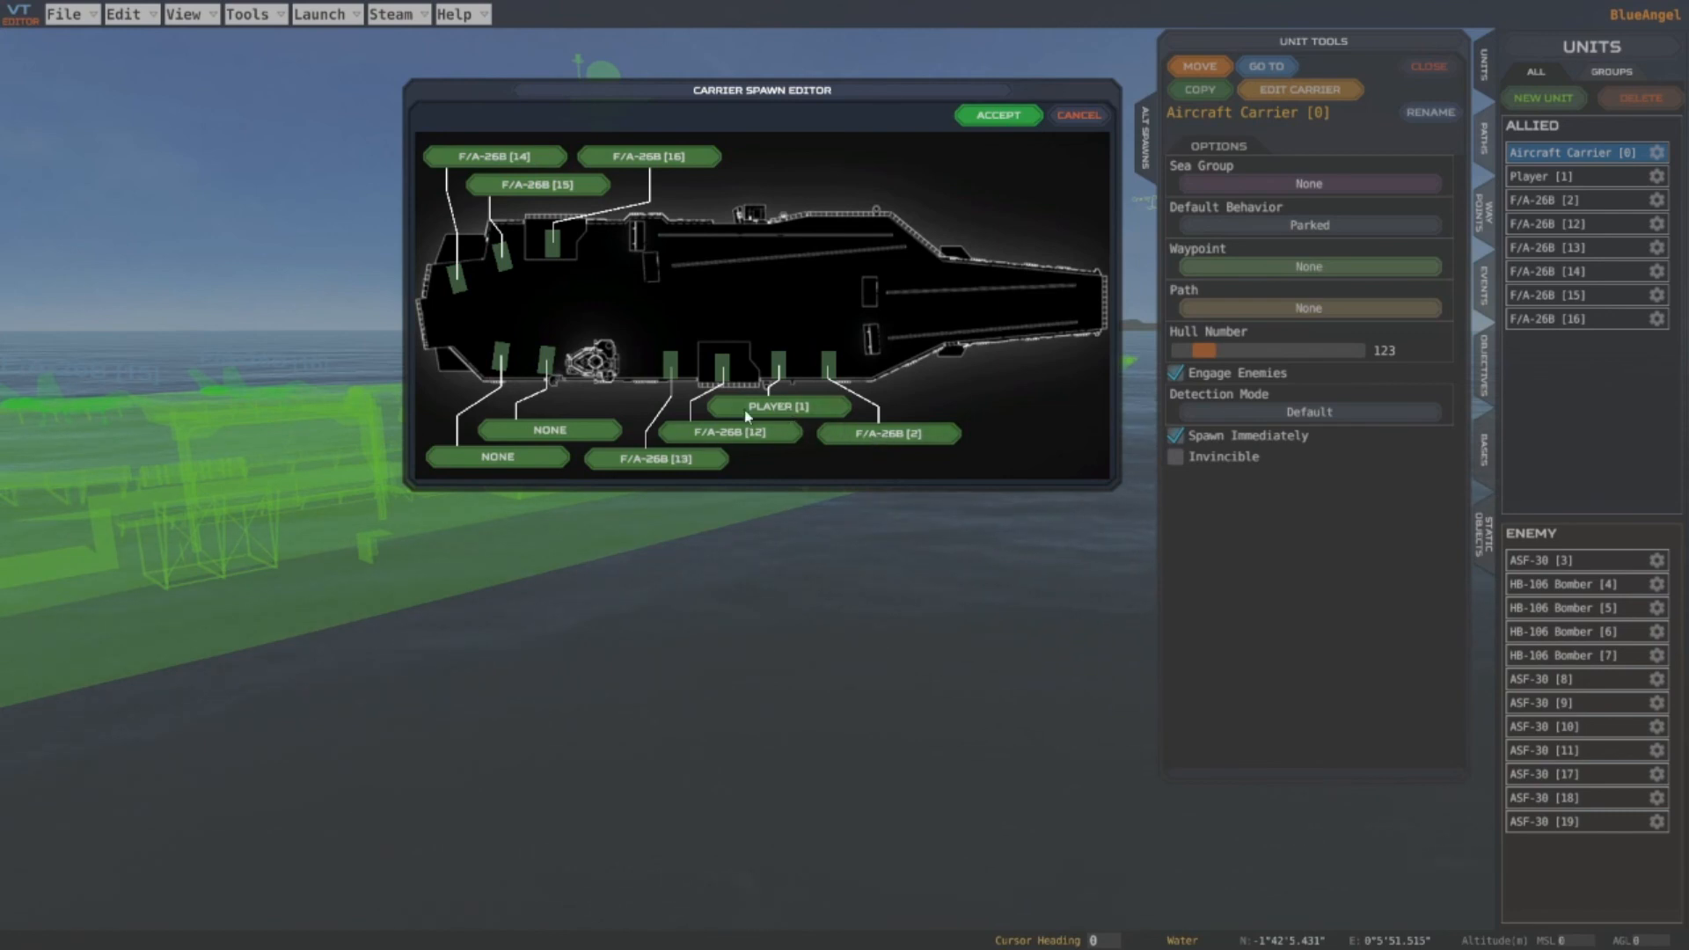
click(997, 115)
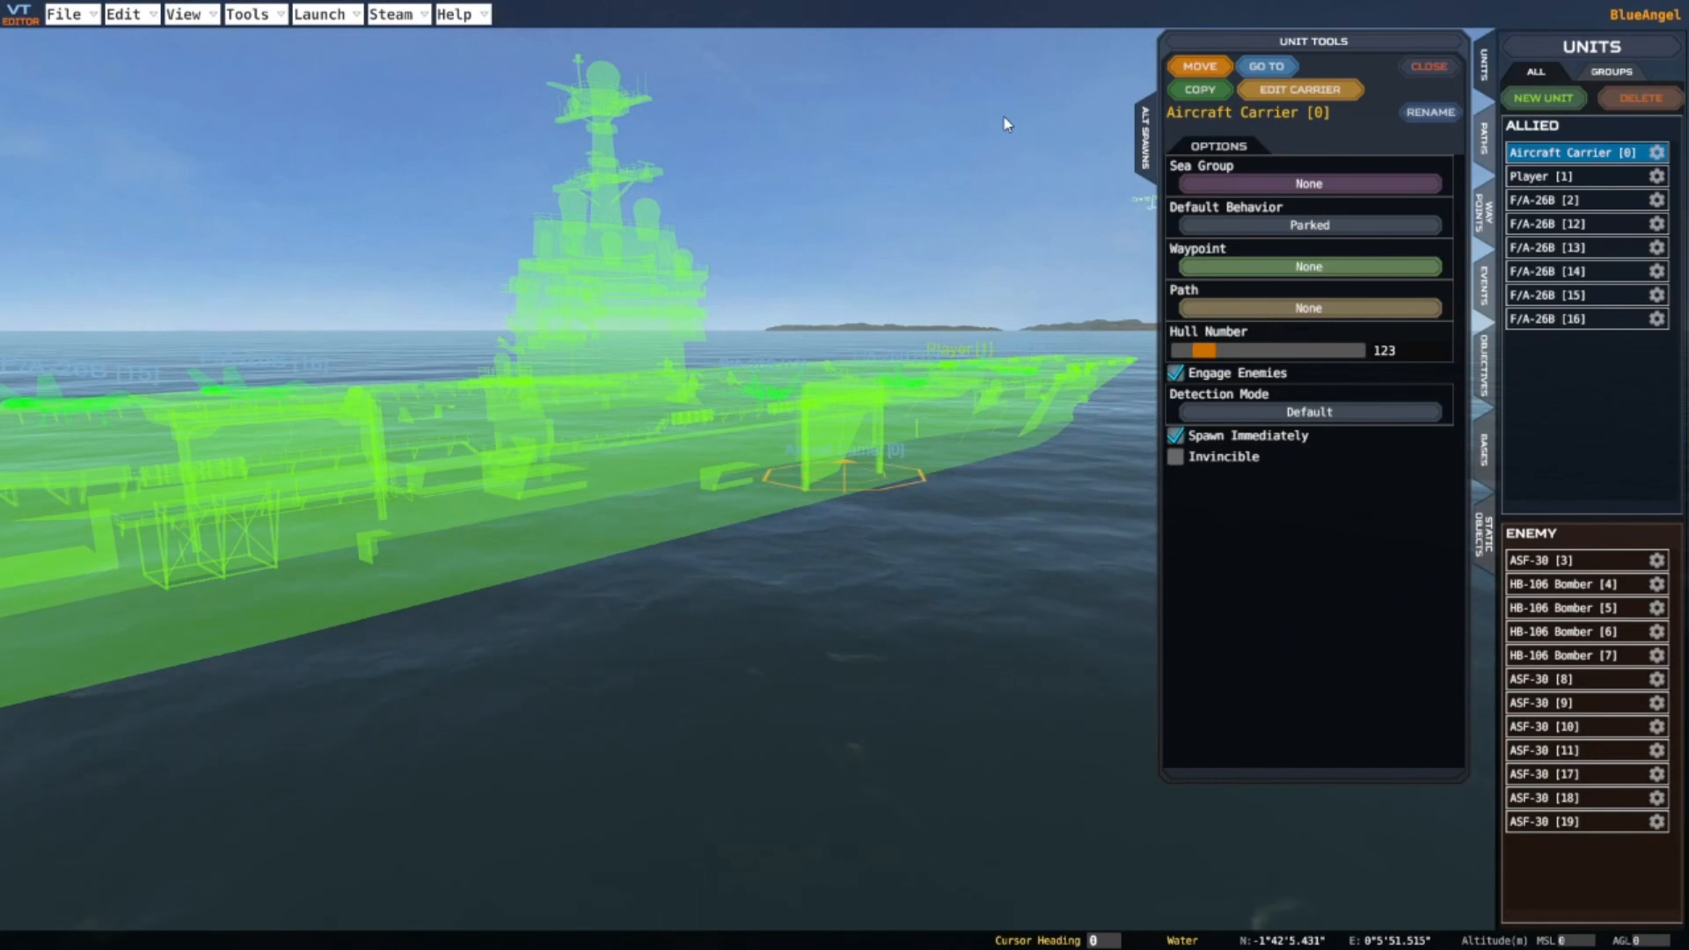
Examine the placement of the player and the F/A-26B aircraft along the carrier deck
scroll(816, 394, up, 5)
scroll(816, 393, down, 2)
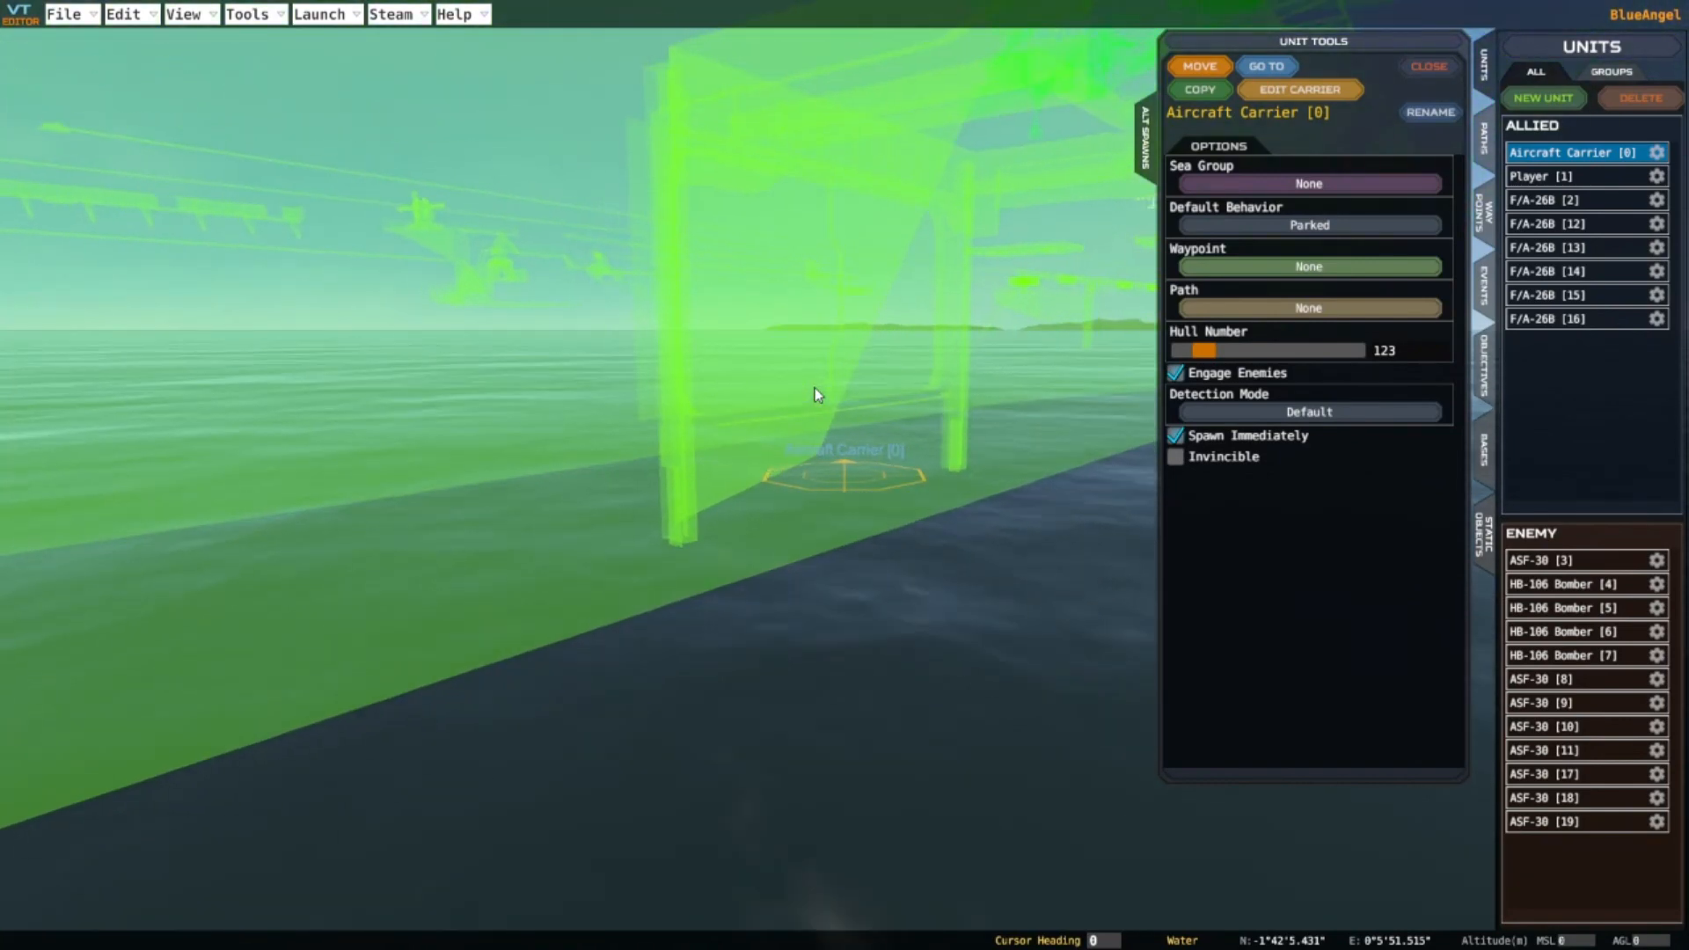
scroll(793, 410, down, 3)
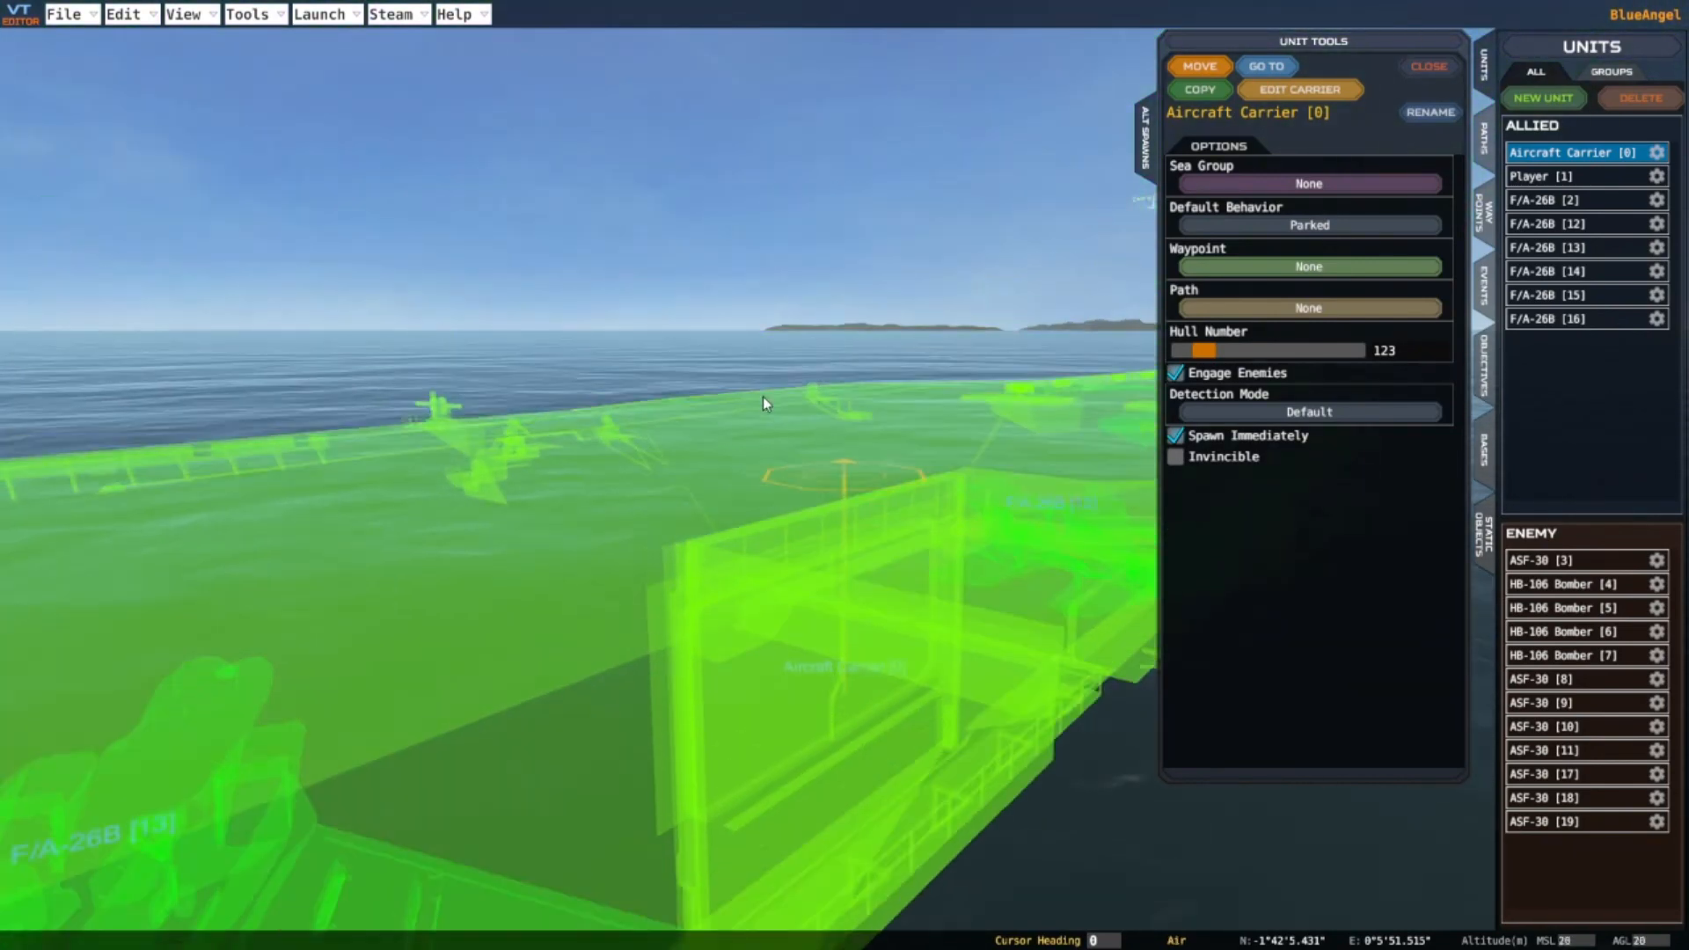
middle_drag(759, 413, 757, 435)
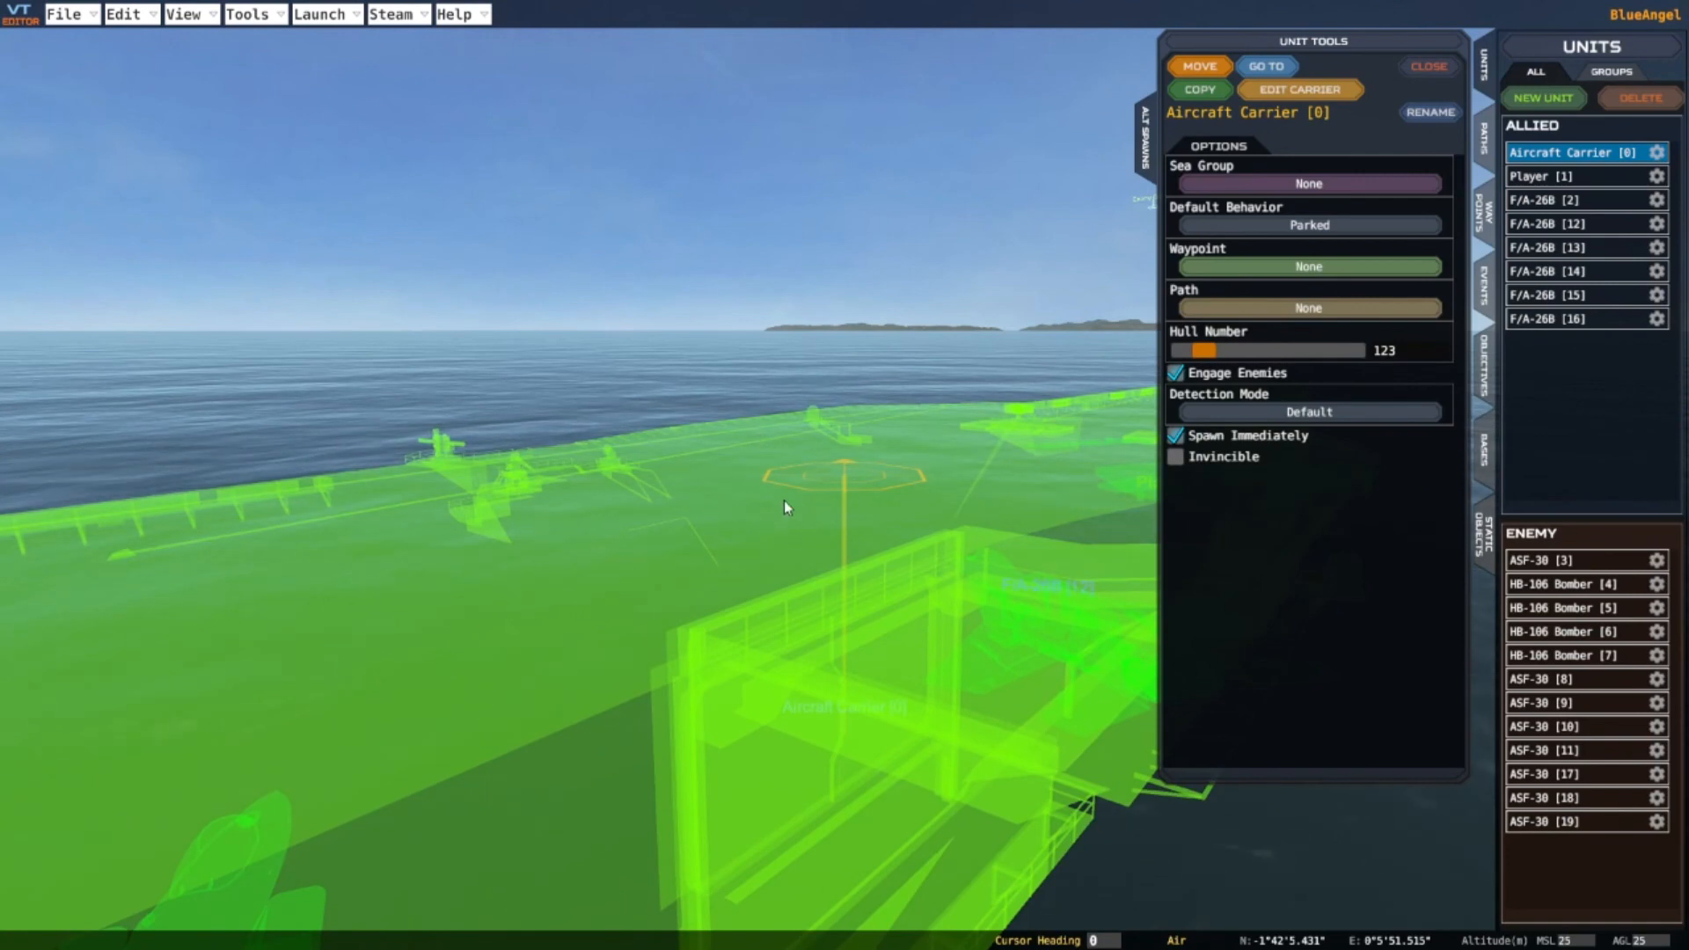
scroll(735, 539, up, 1)
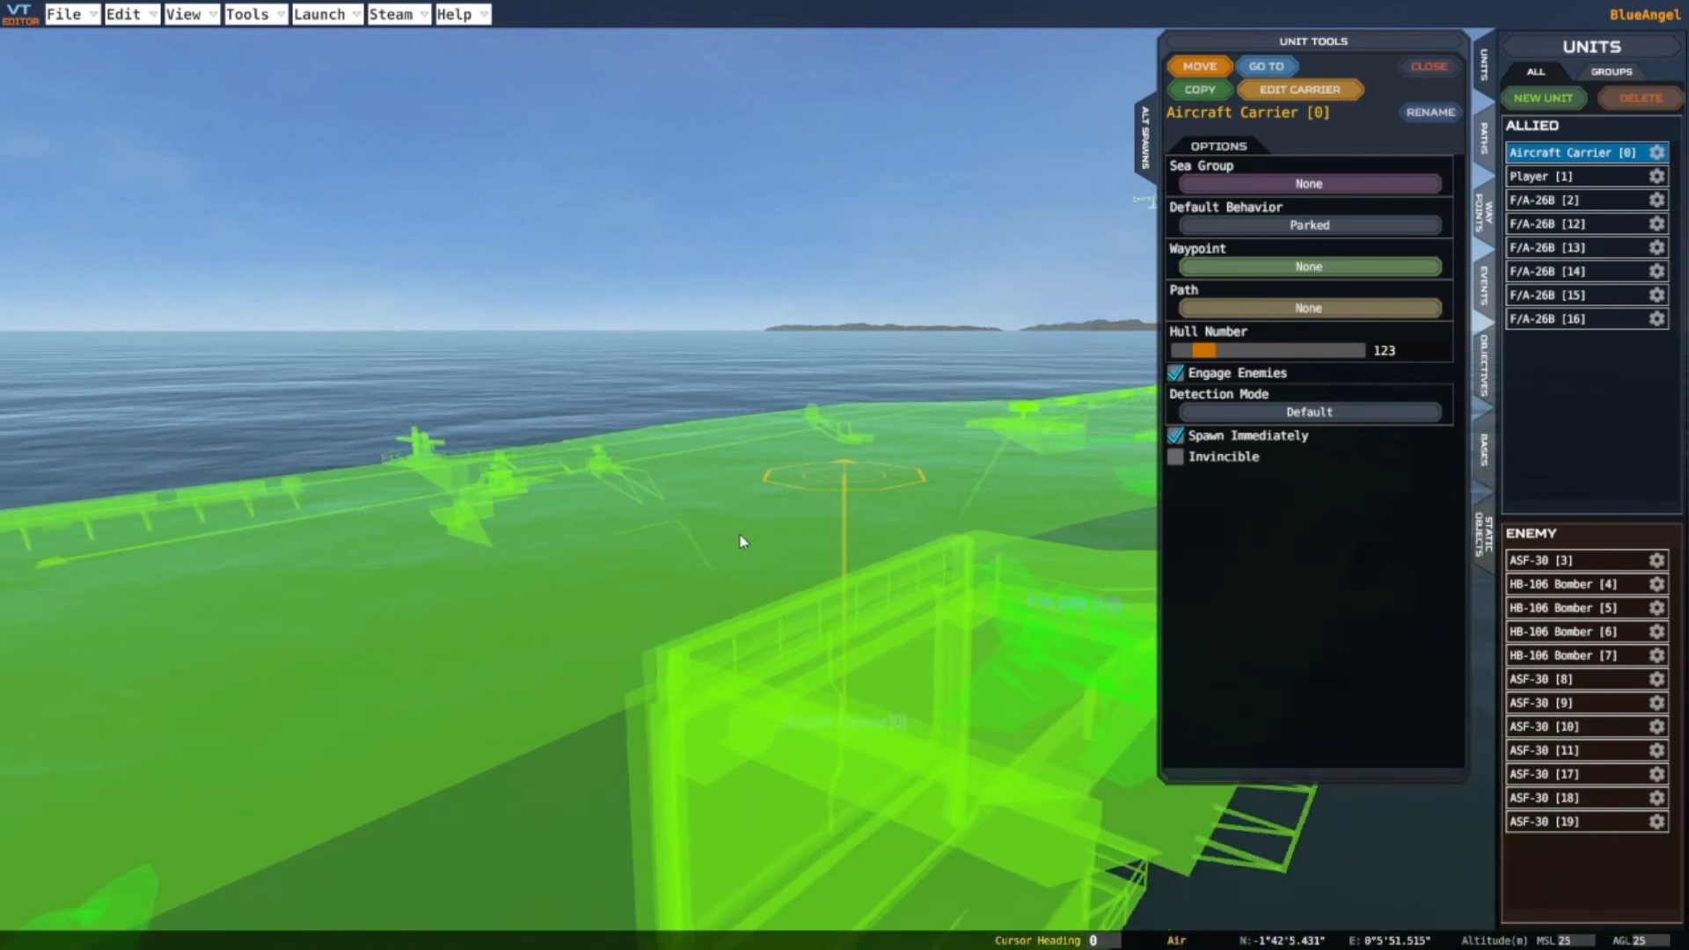
scroll(741, 541, down, 3)
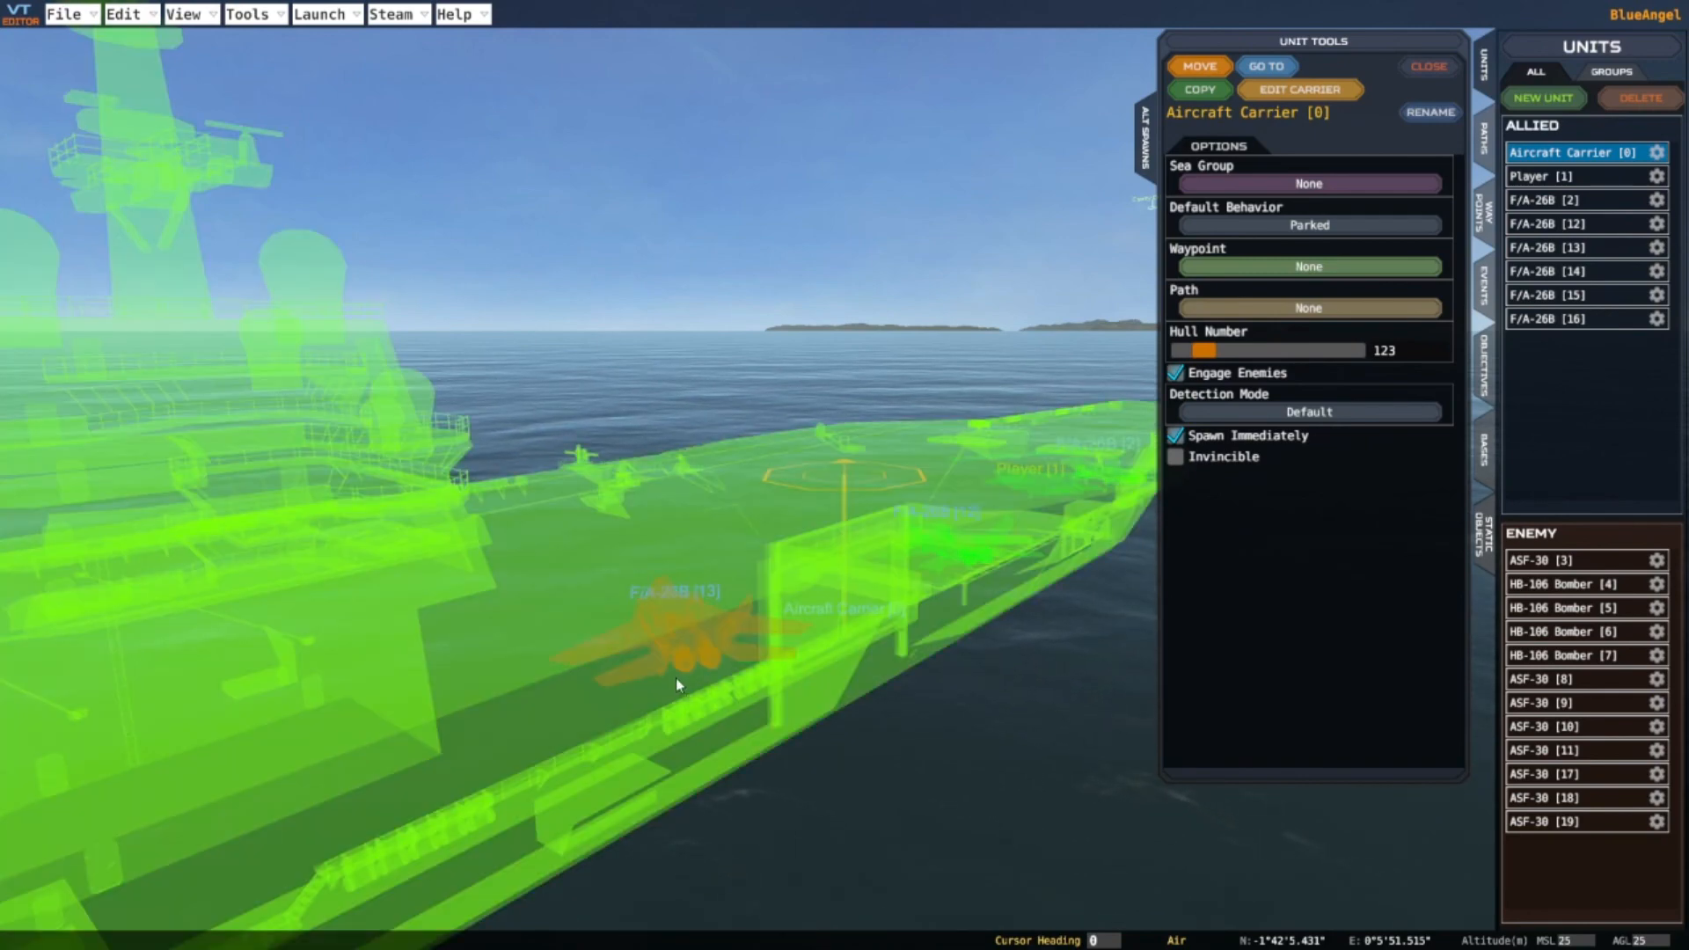
scroll(610, 672, up, 1)
scroll(610, 672, down, 3)
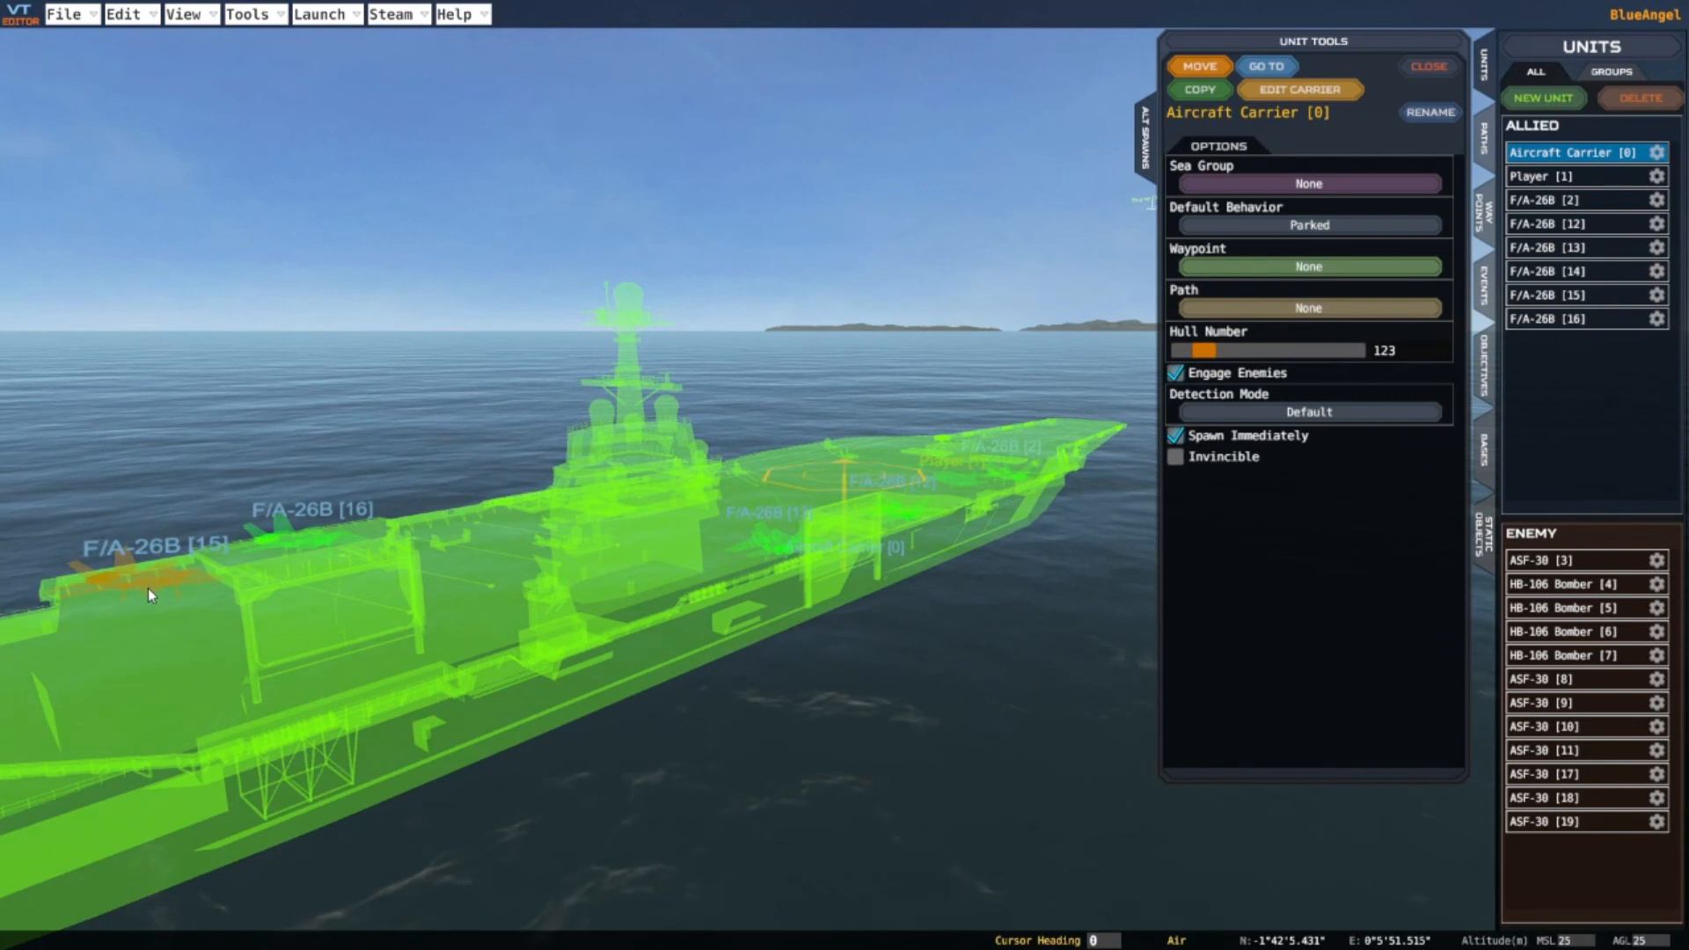
scroll(148, 589, down, 2)
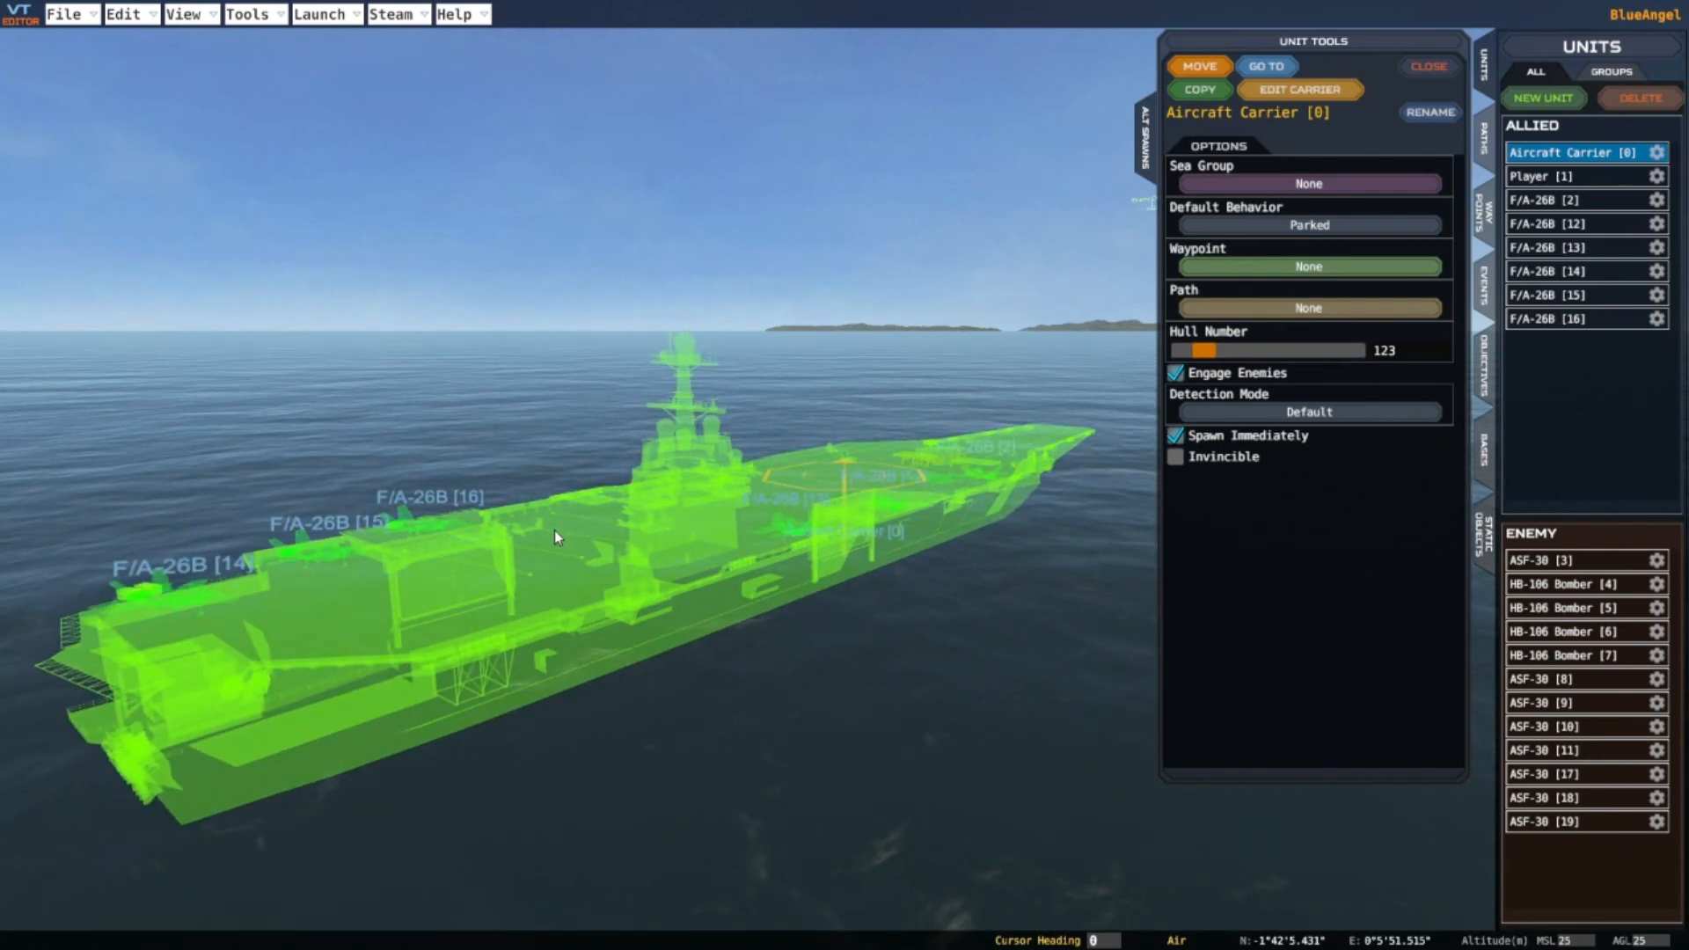
Close the carrier's unit settings and save the scenario
click(1488, 71)
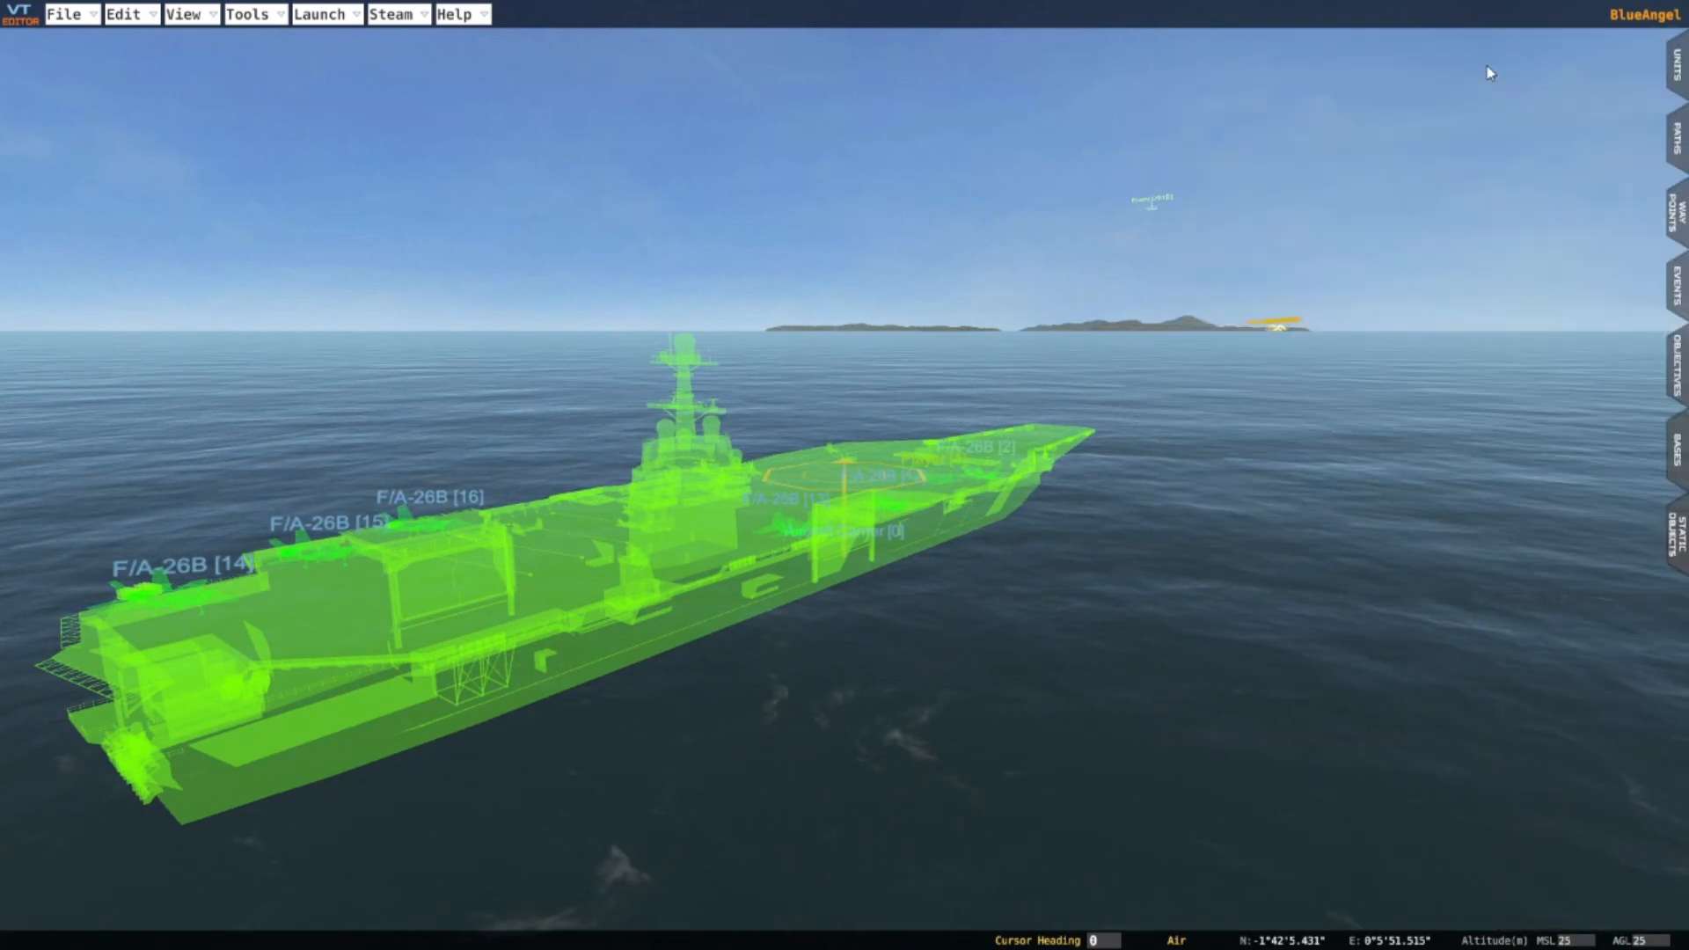
click(99, 18)
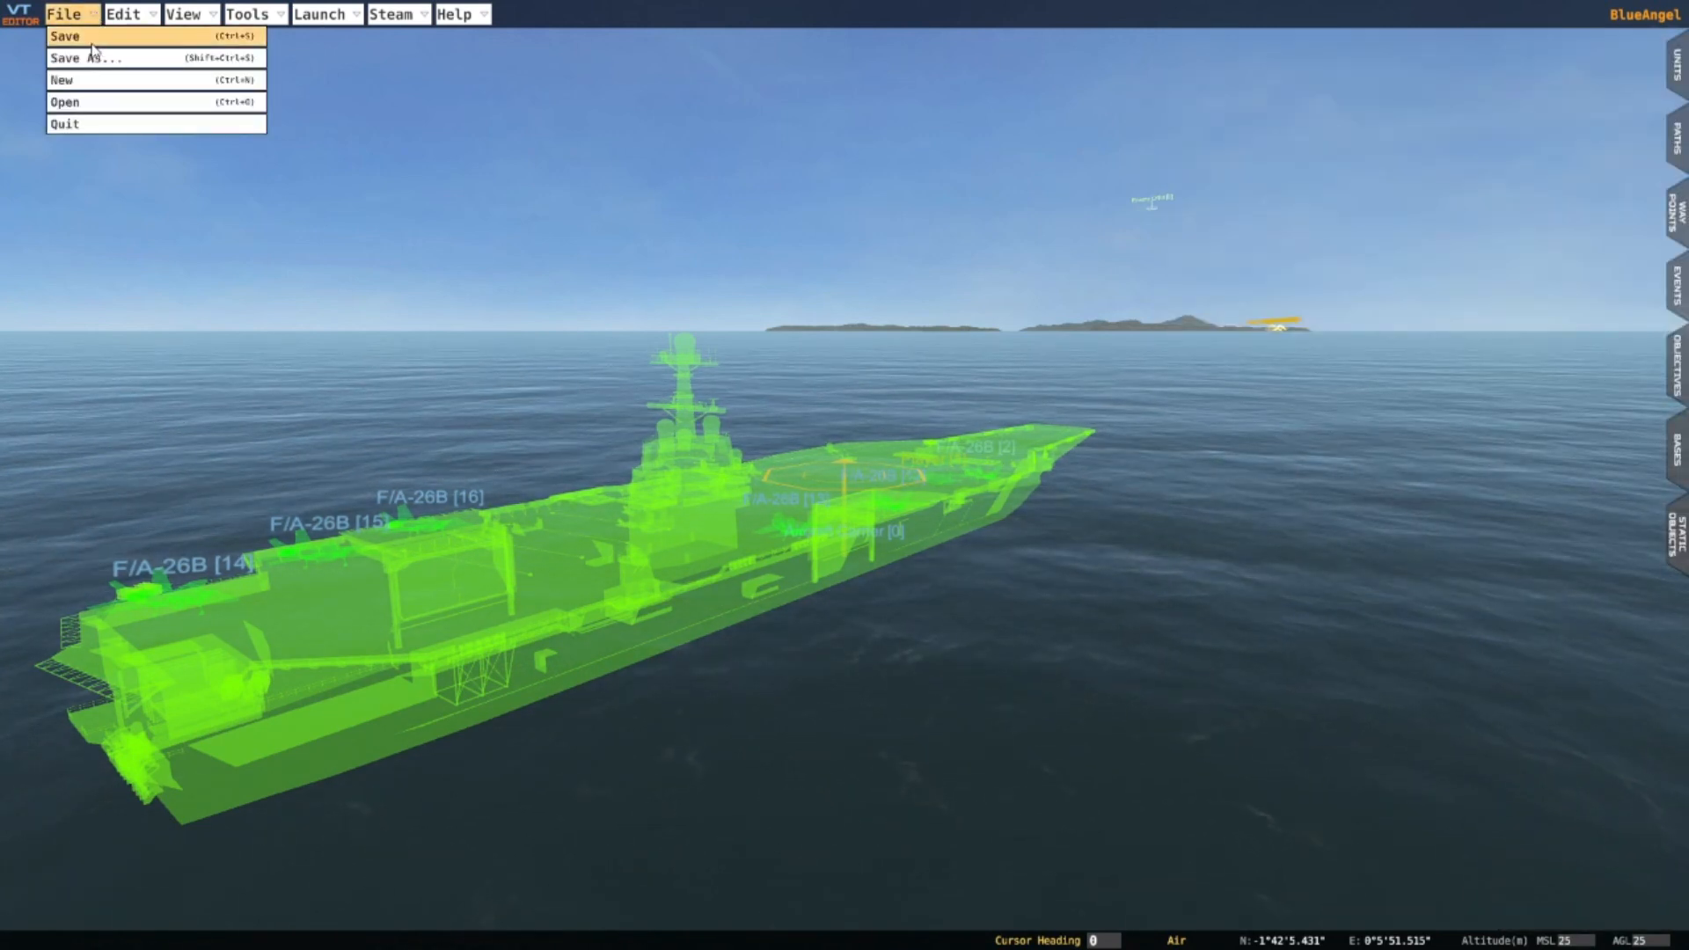
click(88, 39)
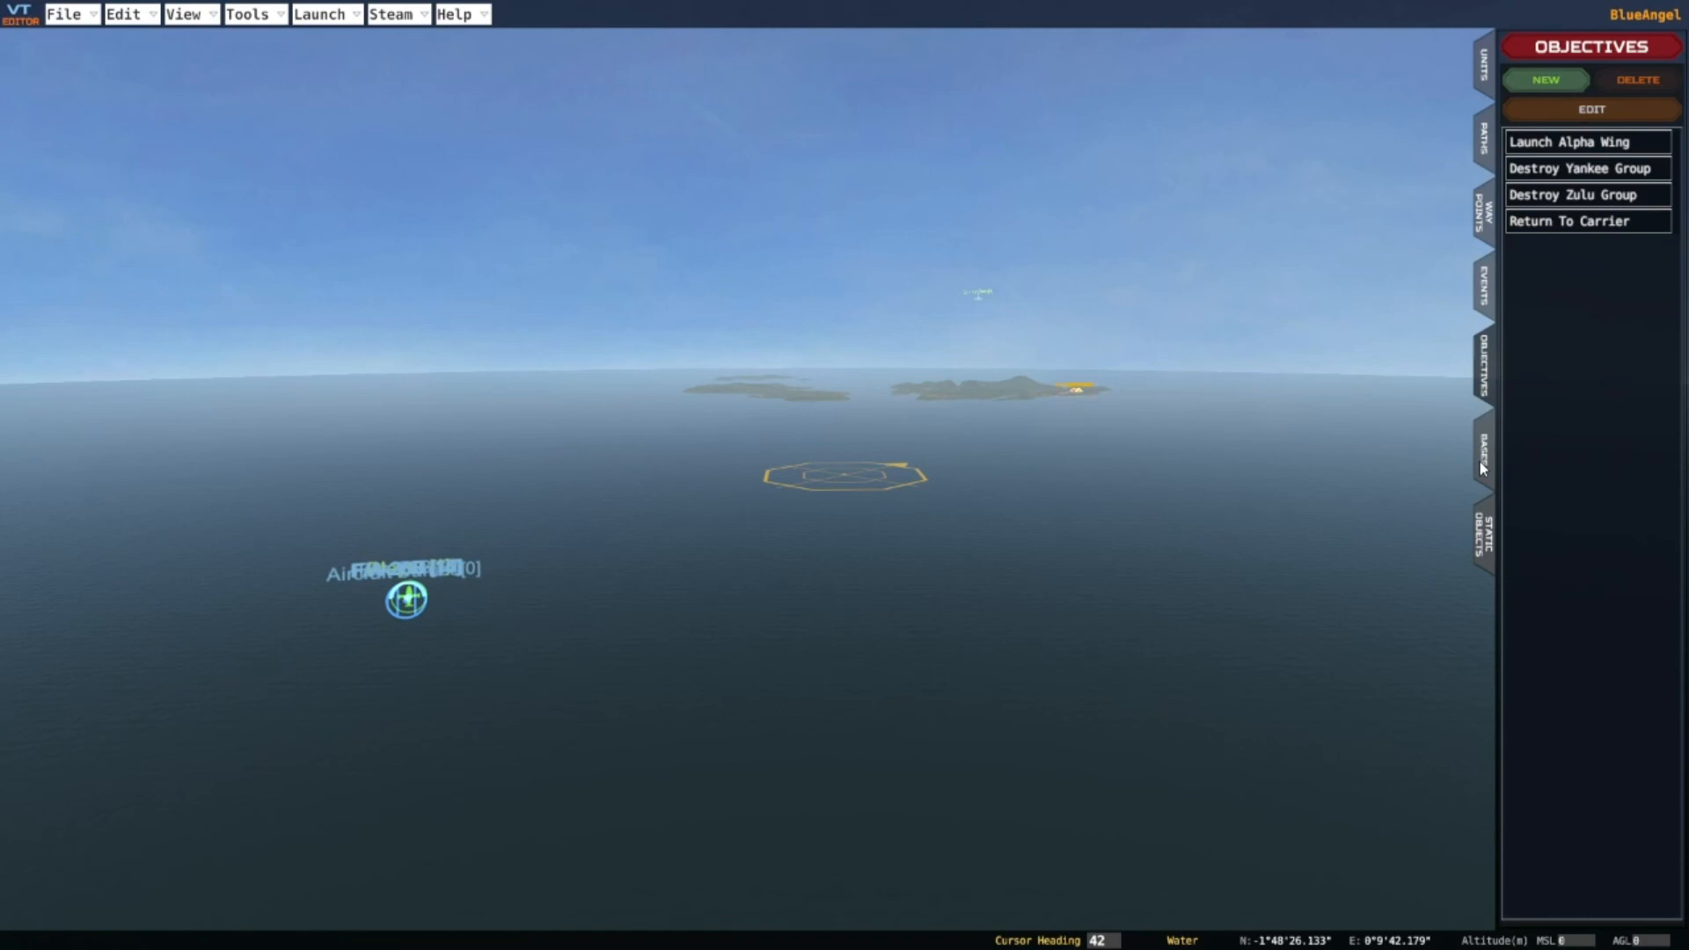
click(83, 21)
click(86, 37)
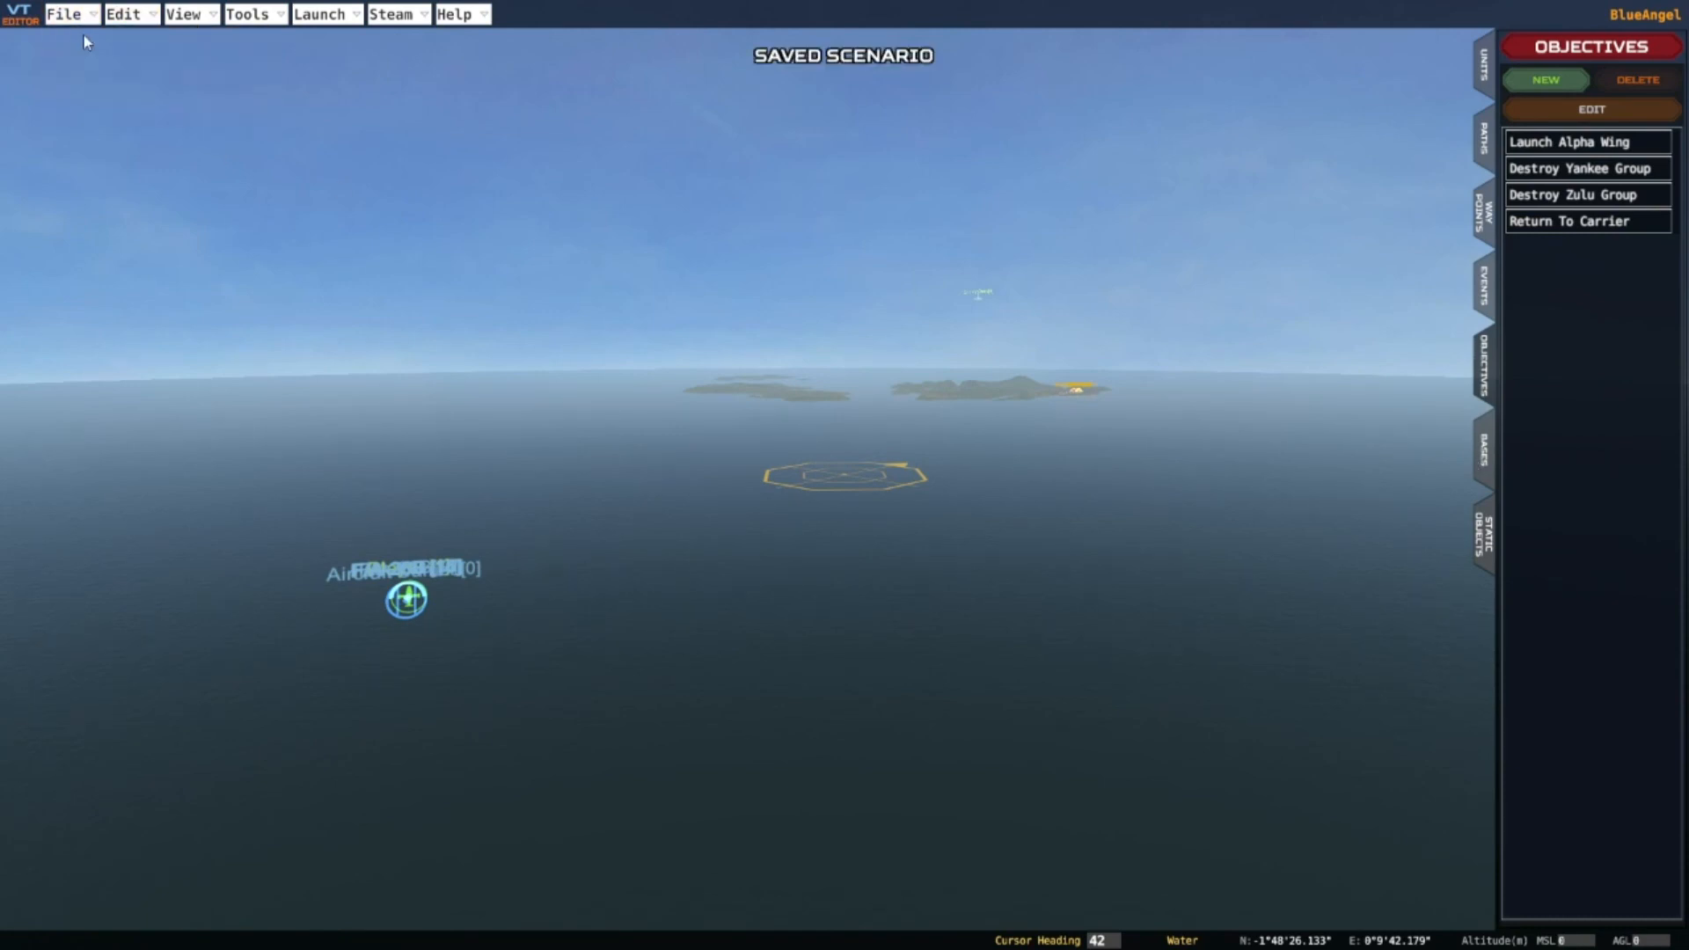